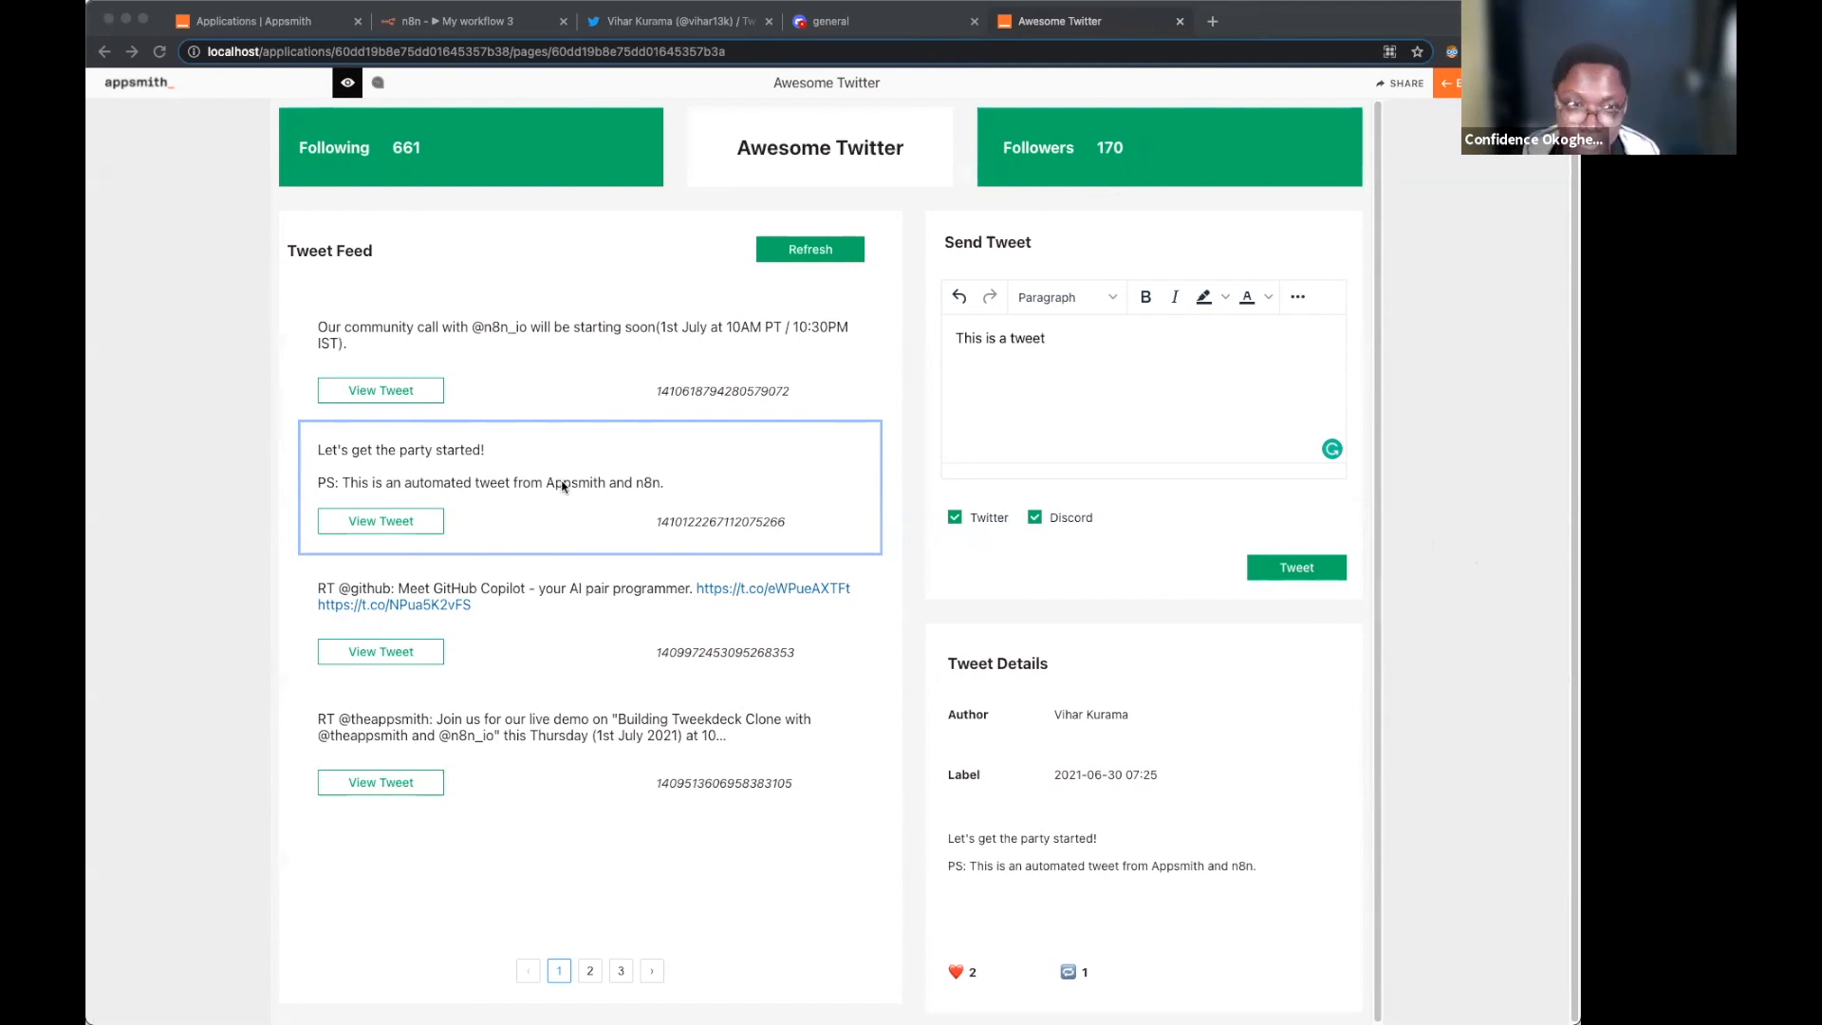
Load the GitHub Copilot retweet's Tweet Details, then switch to the n8n 'My workflow 3' tab.
left_click(404, 651)
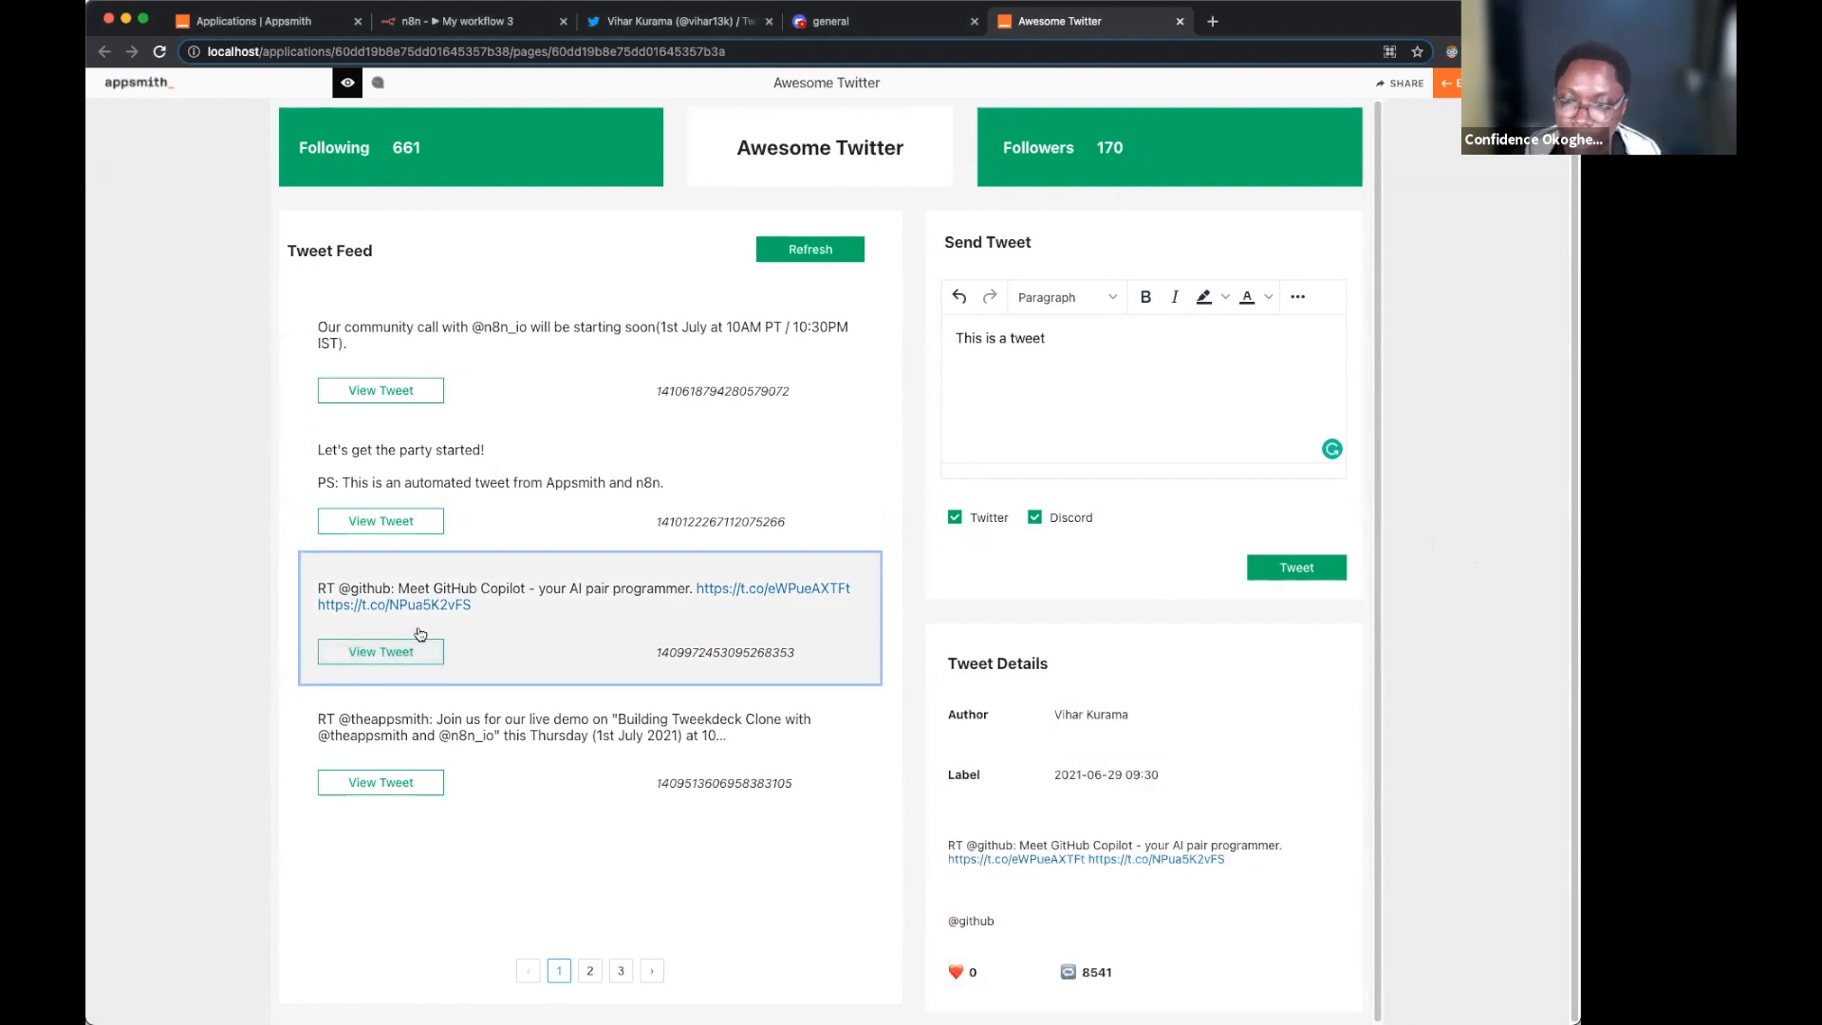
scroll(590, 592, "down", 1)
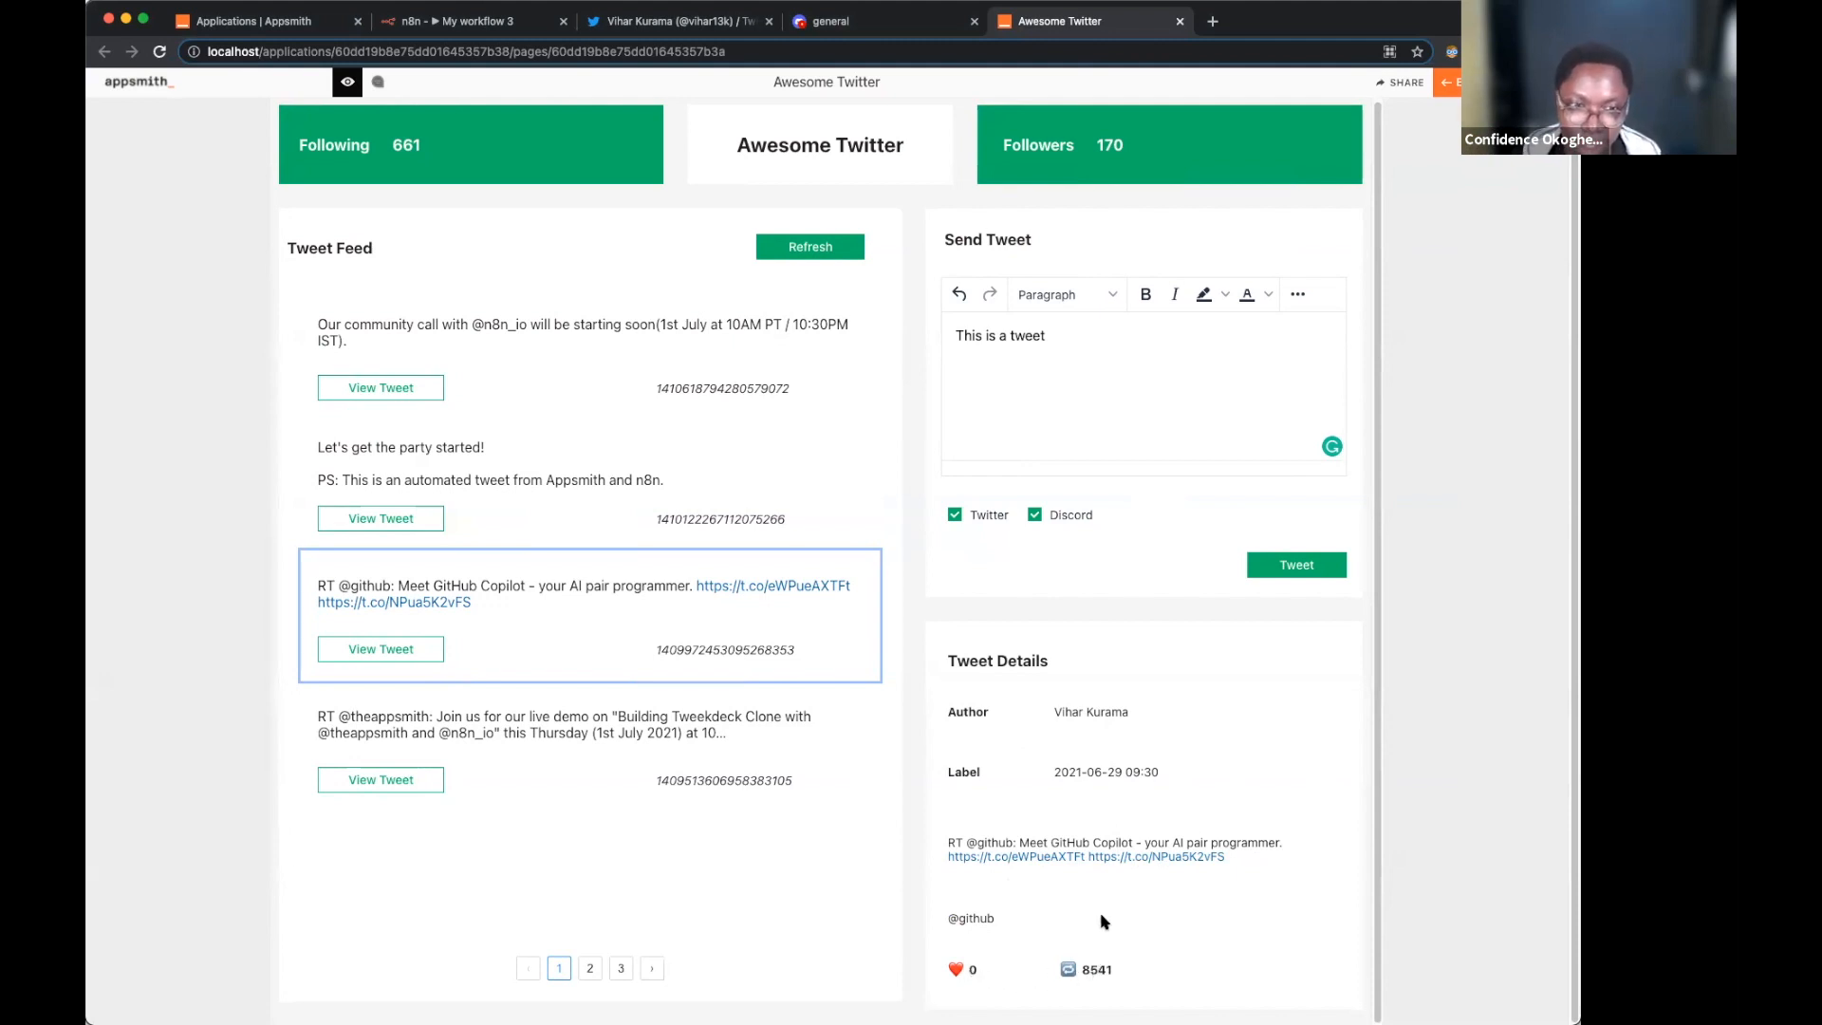
scroll(1090, 872, "up", 1)
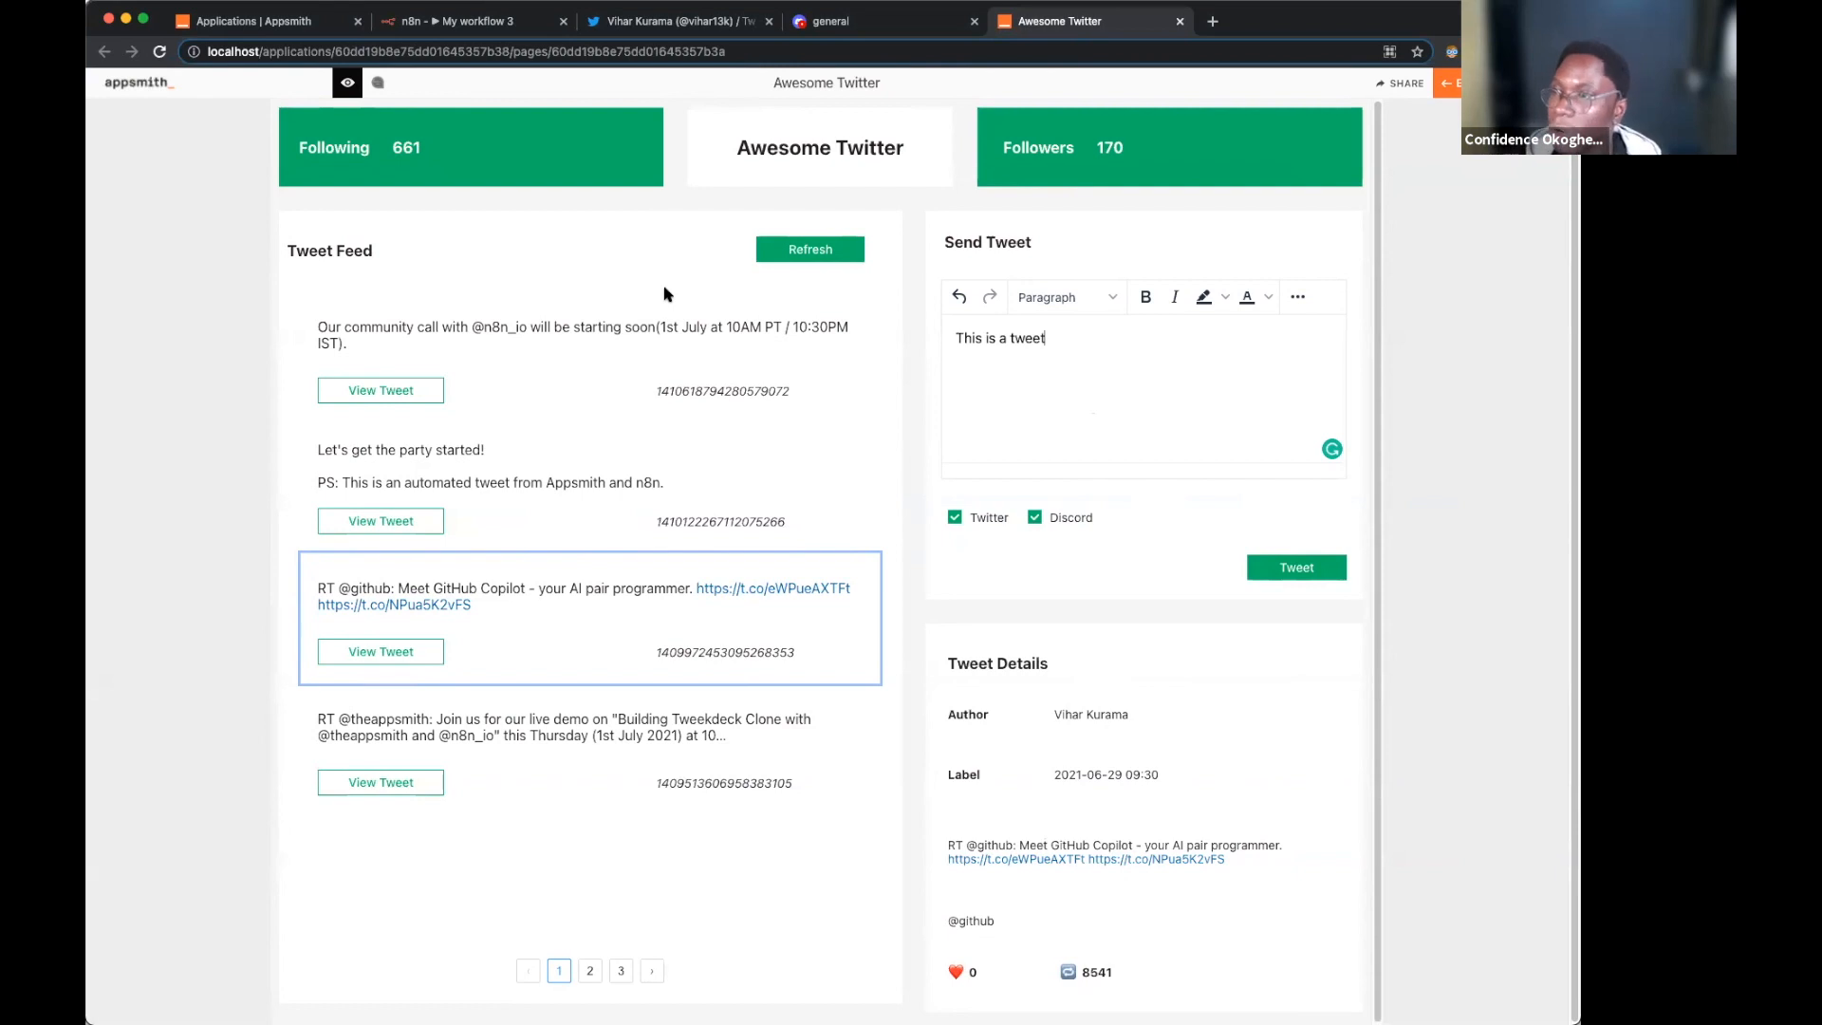
left_click(448, 20)
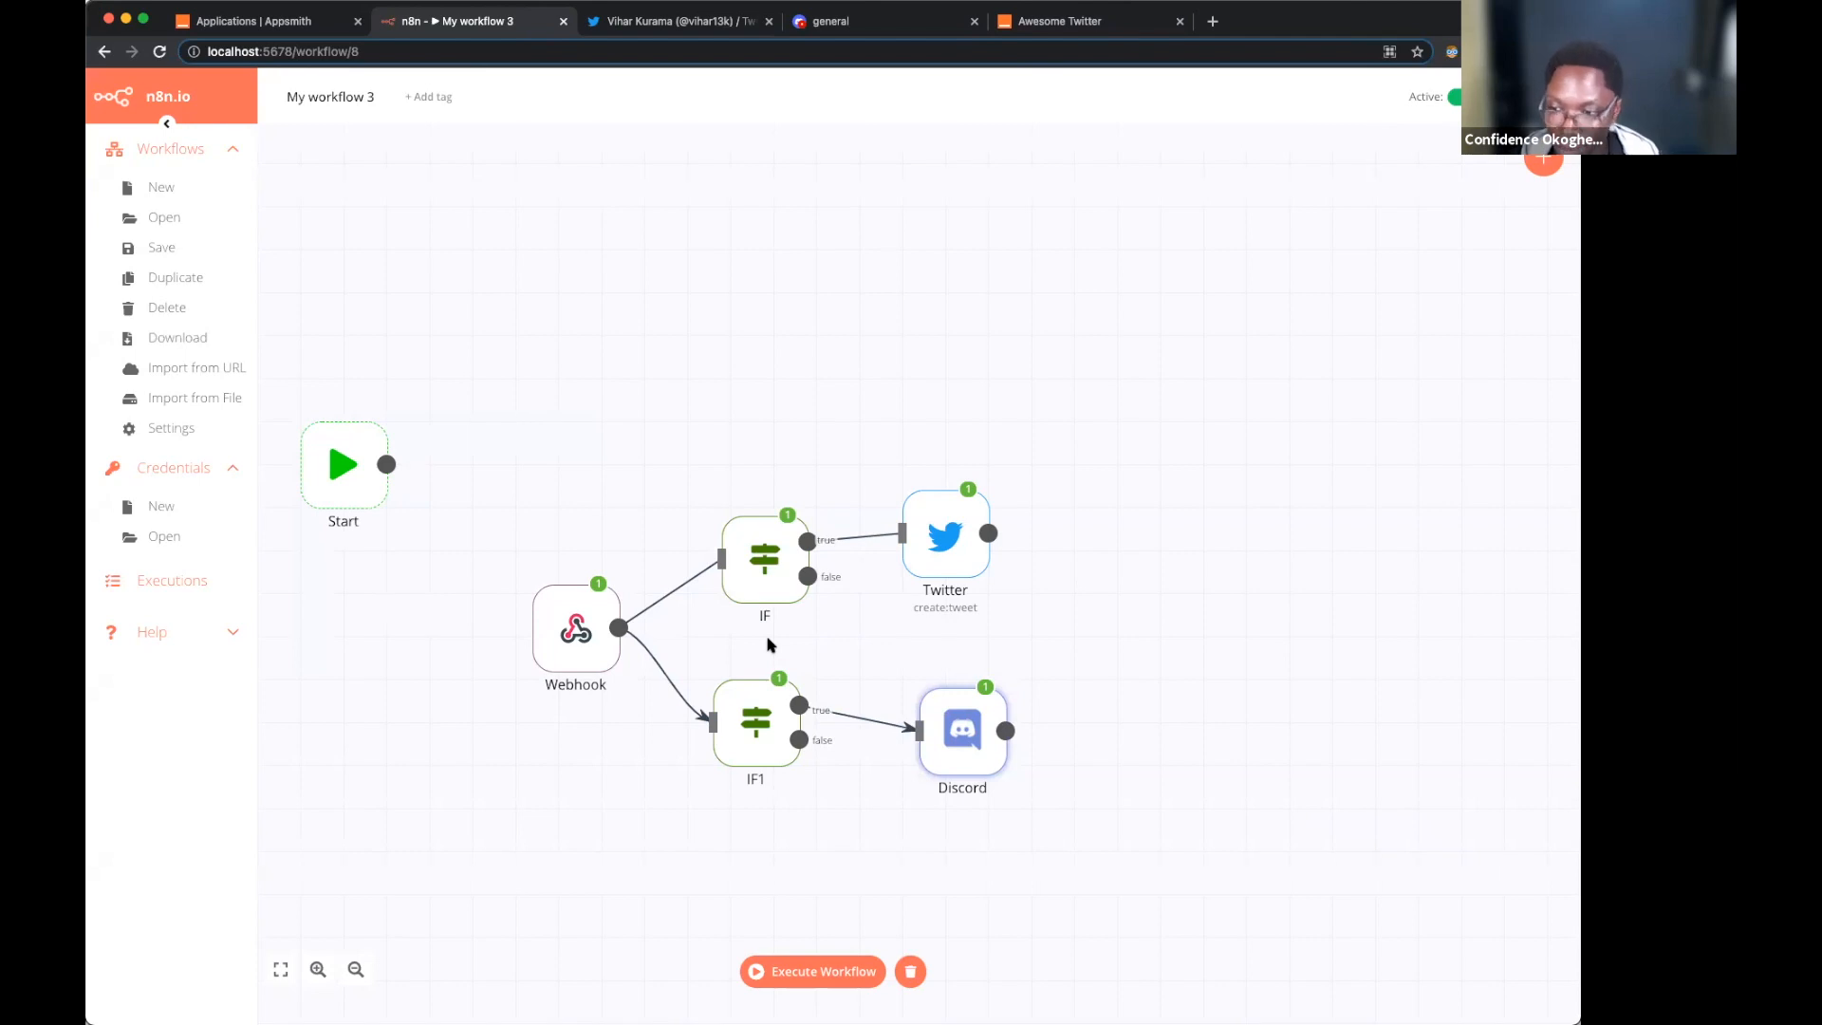
Look over the n8n workflow's IF and Twitter nodes, then return to the Awesome Twitter dashboard.
mouse_move(815, 517)
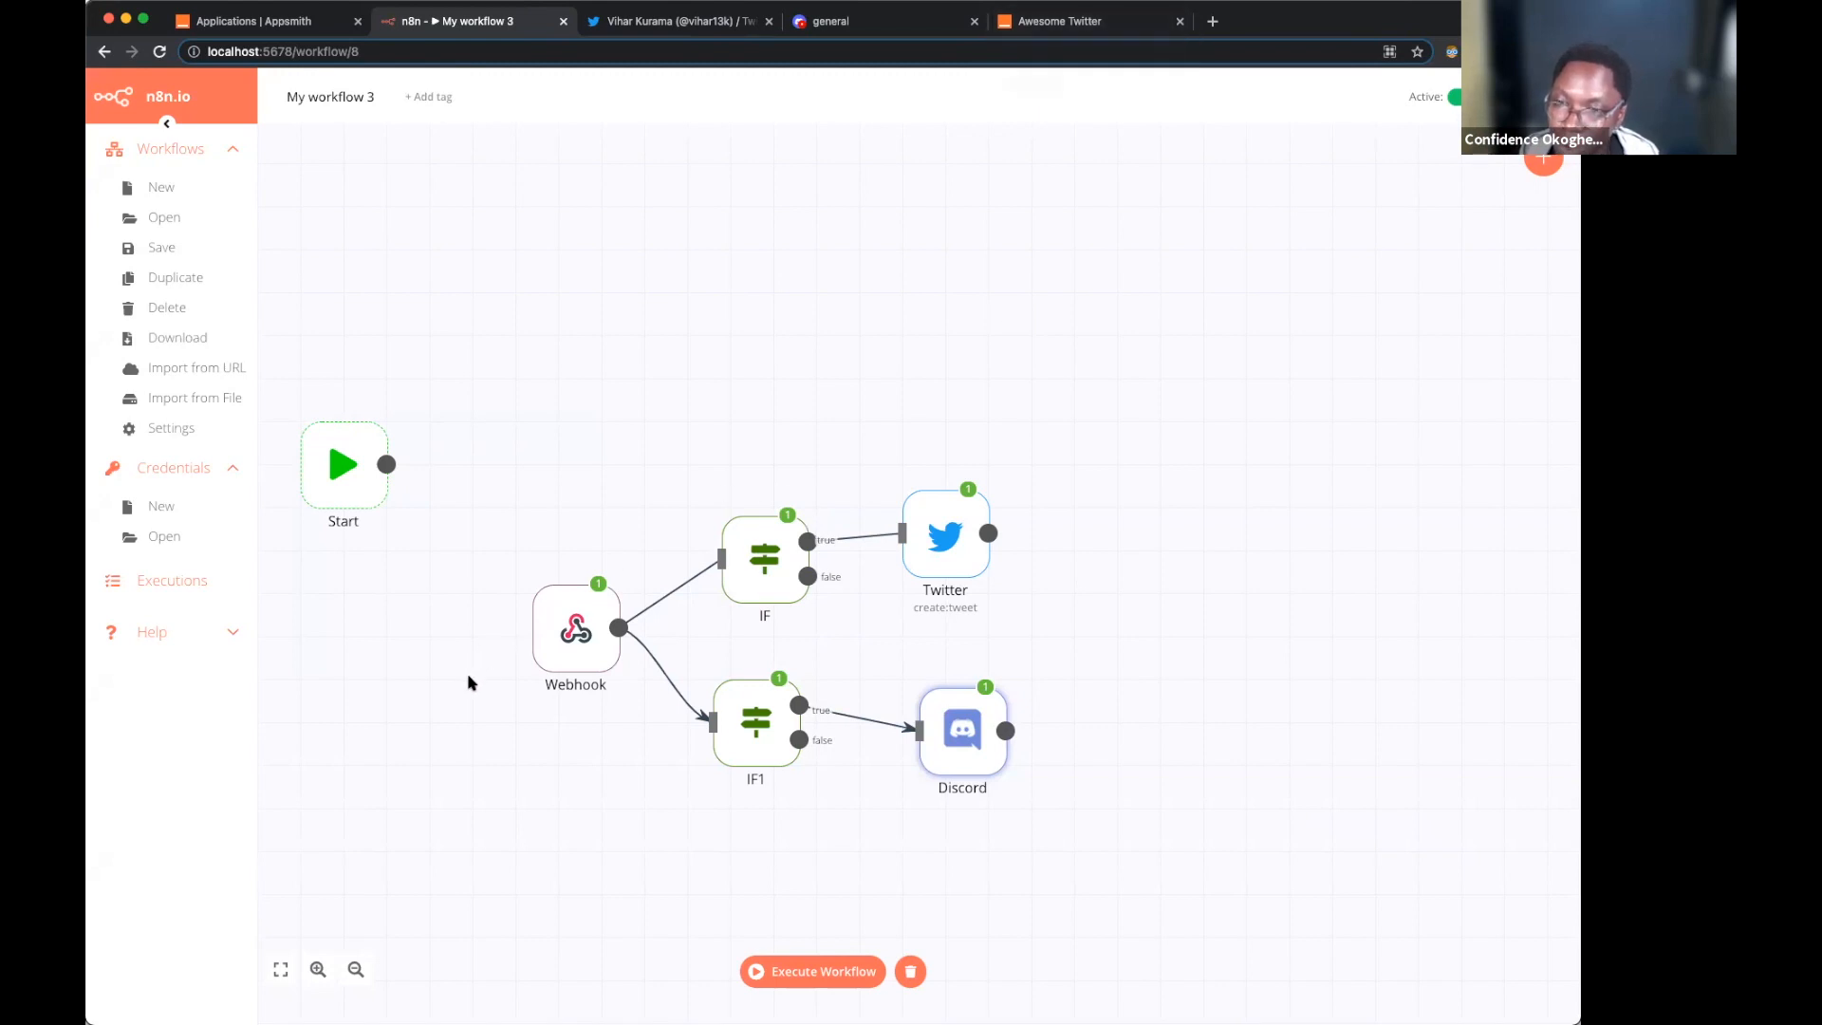
mouse_move(975, 528)
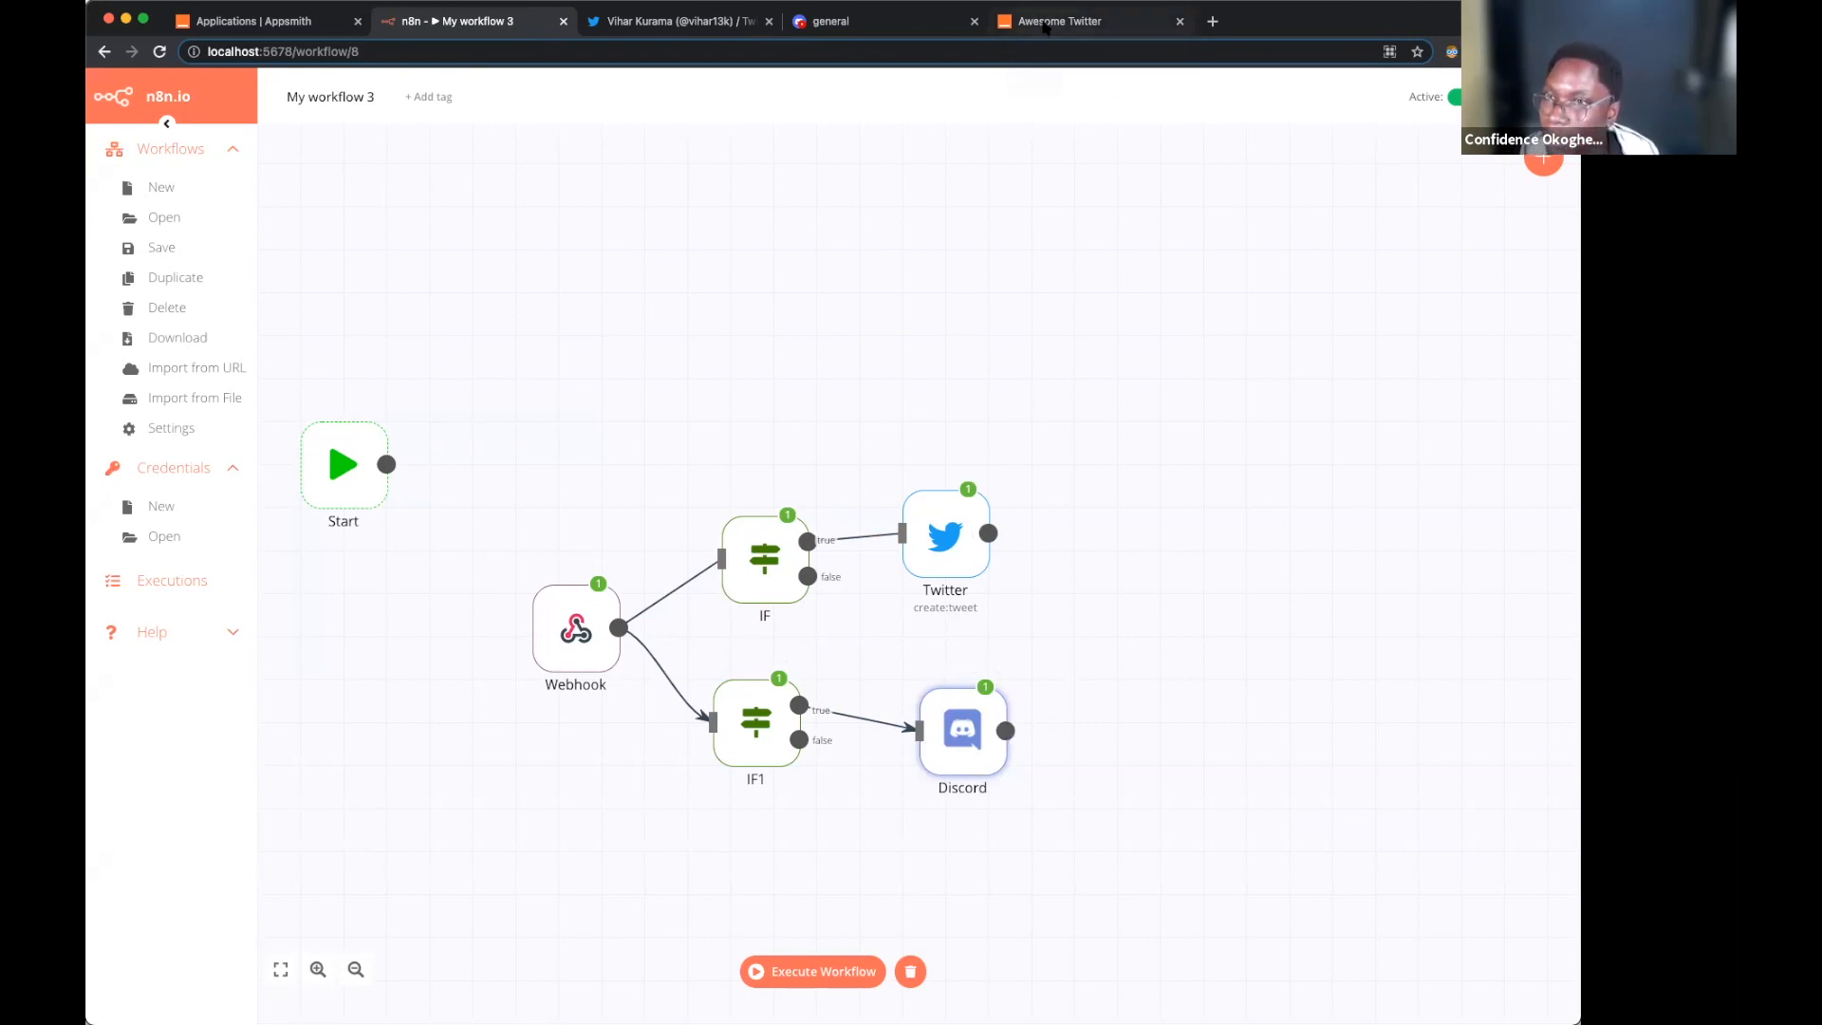
left_click(1044, 21)
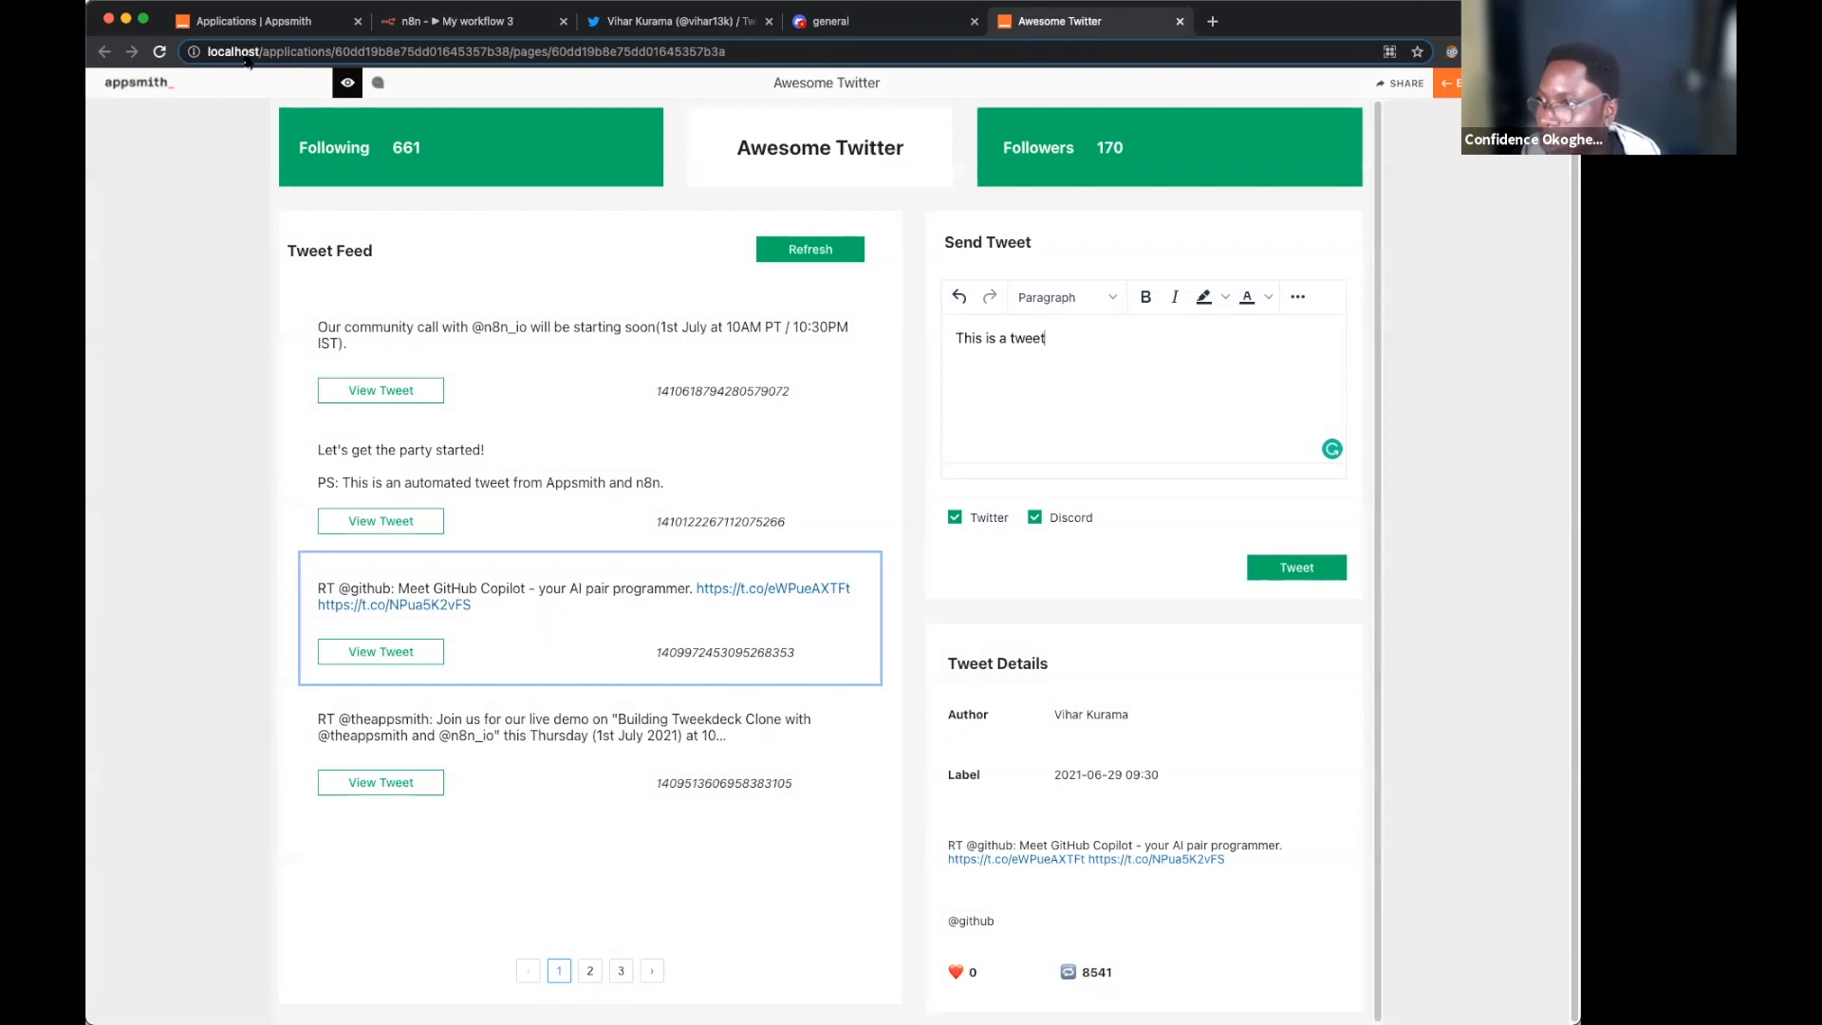
Switch between the Appsmith and n8n tabs, selecting 'localhost' in each address bar.
left_click(251, 21)
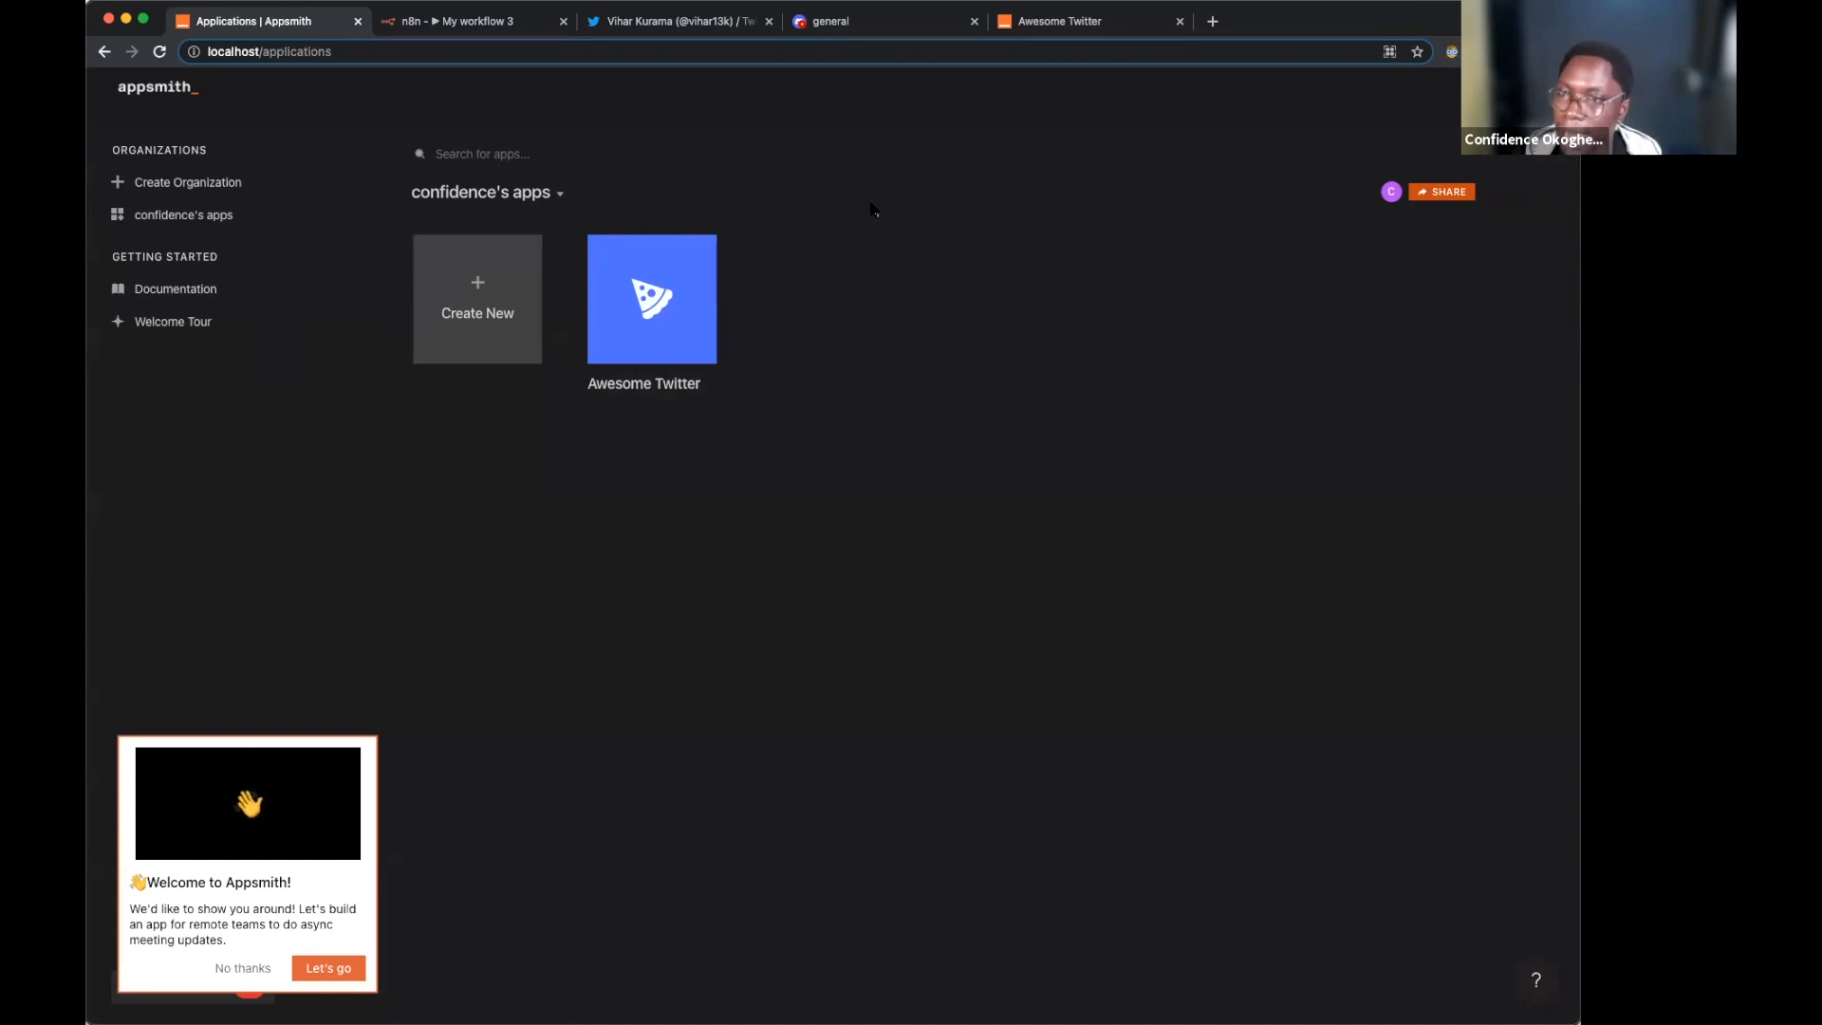
left_click(1062, 21)
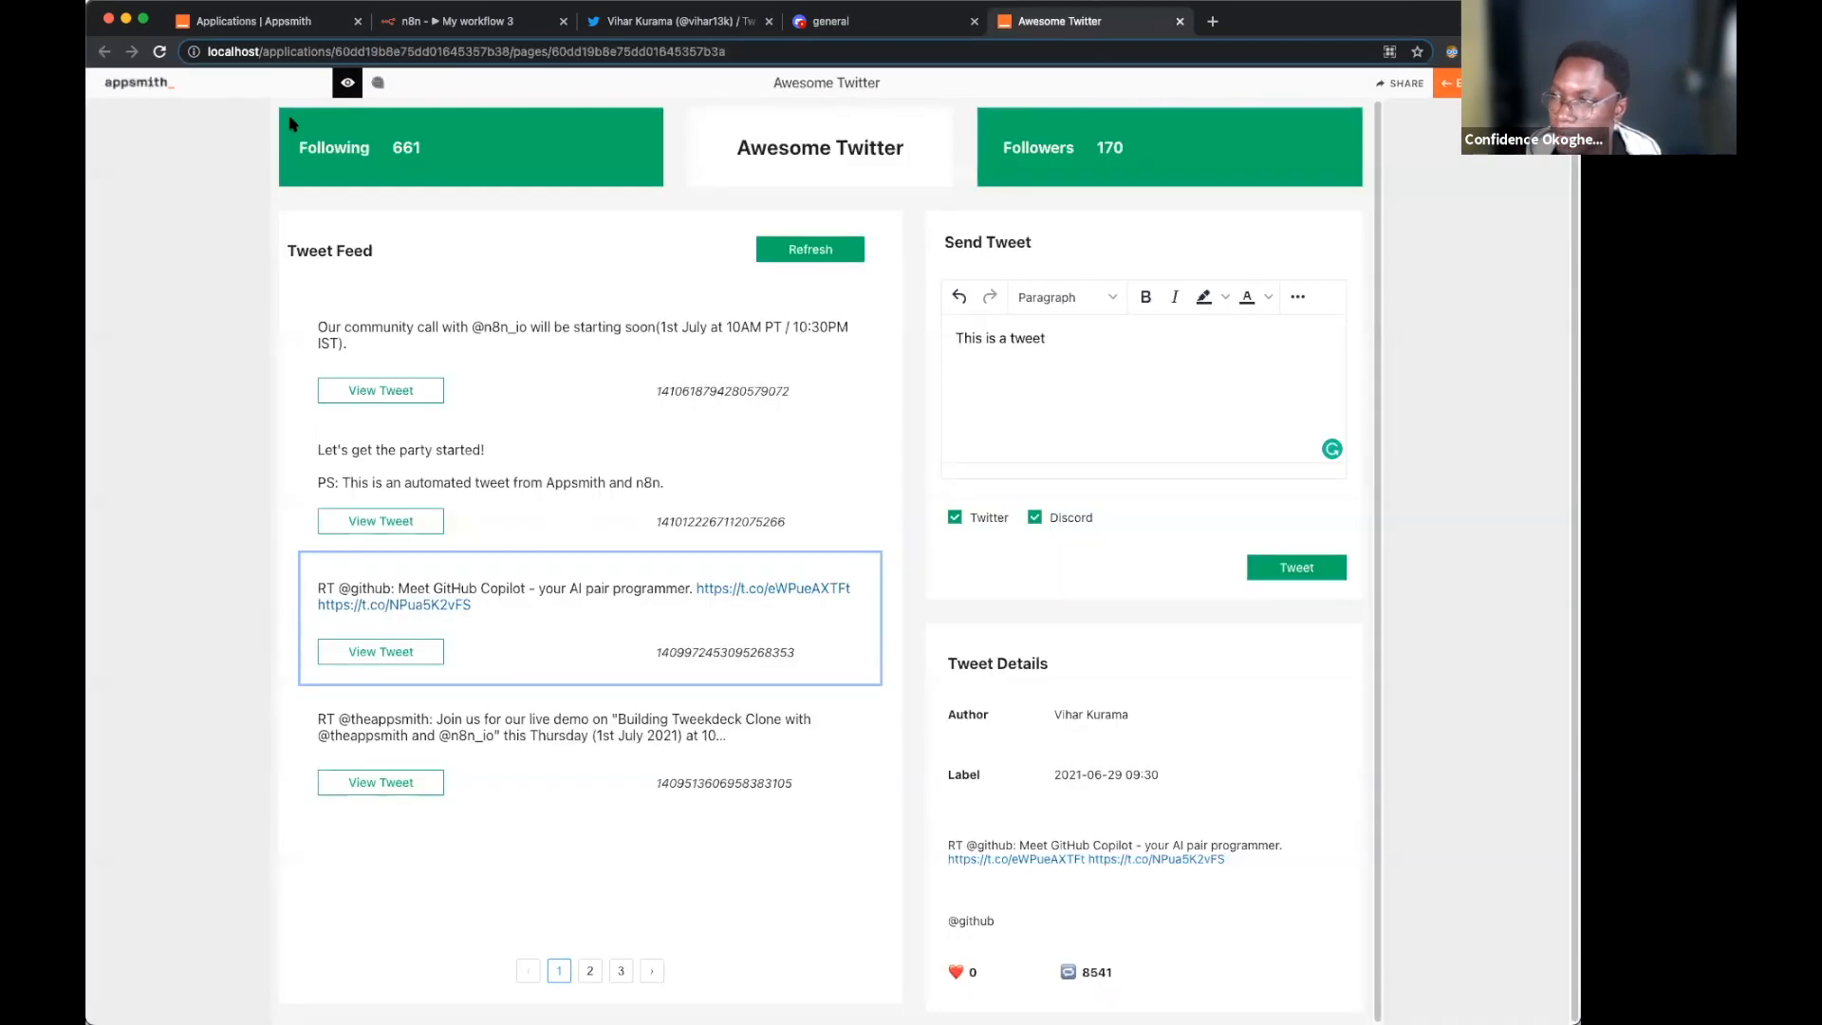
left_click(247, 52)
double_click(247, 52)
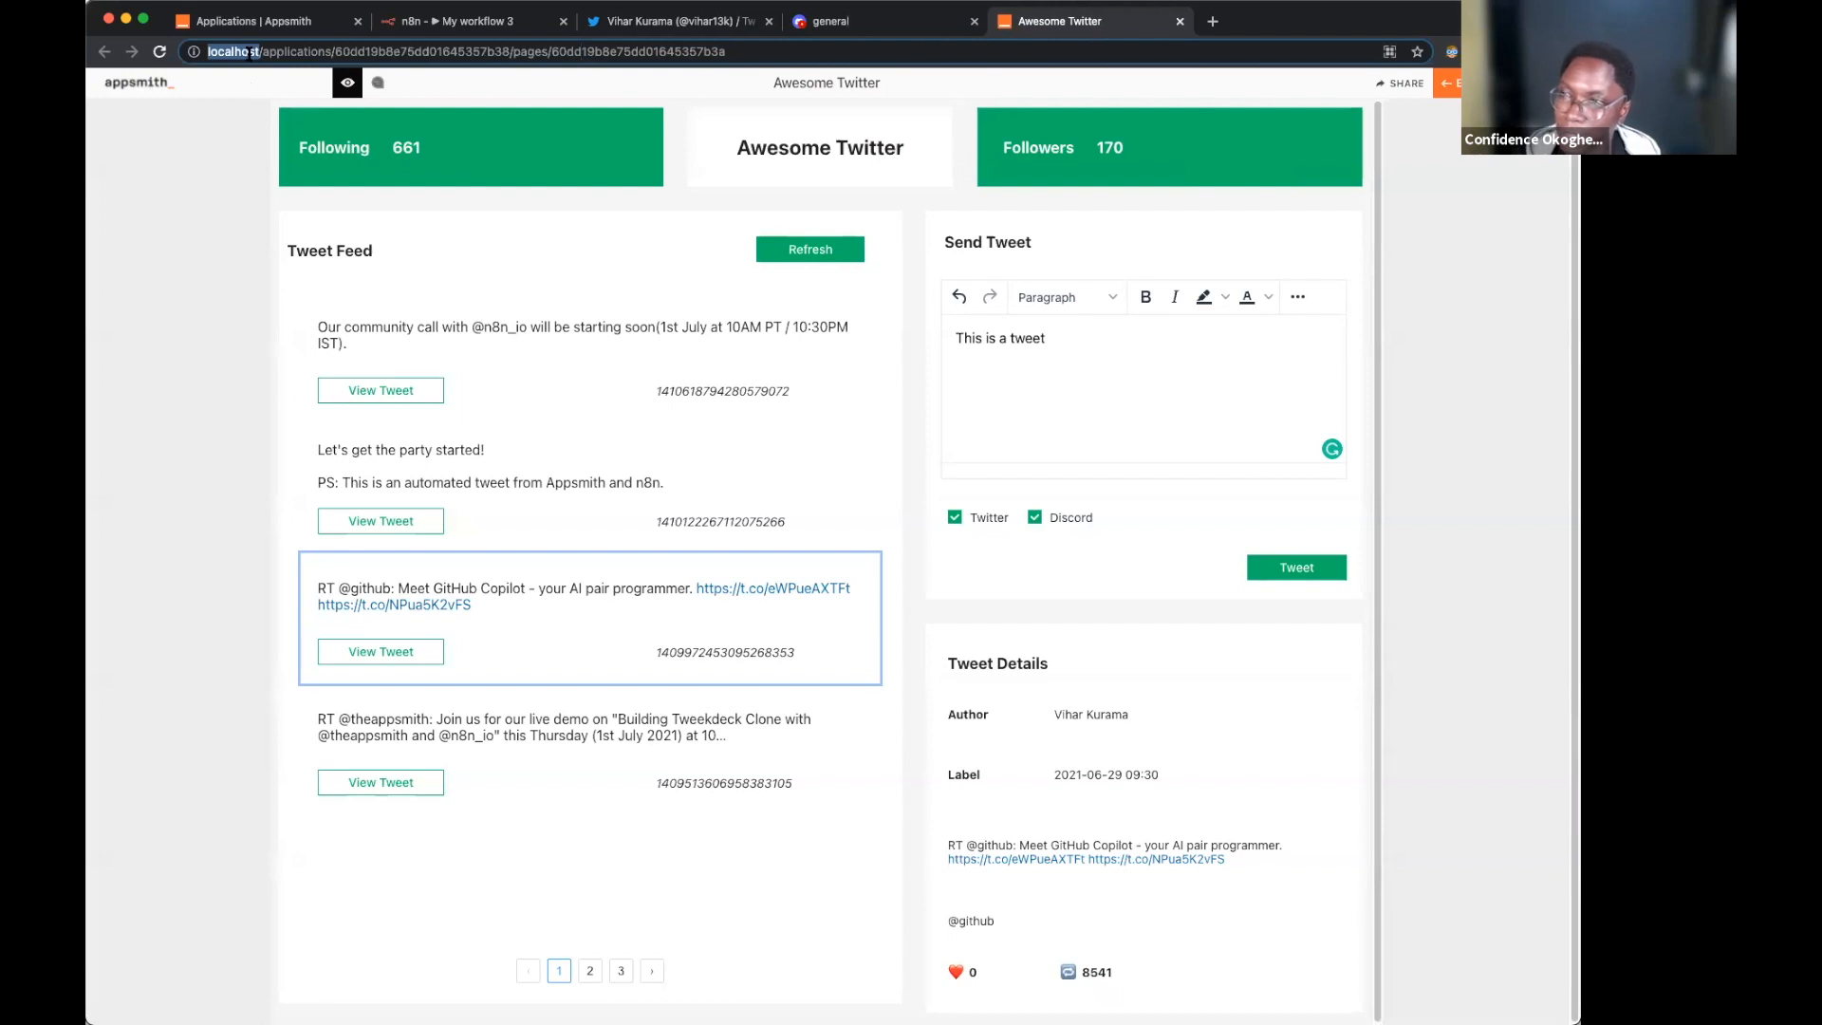
left_click(452, 21)
double_click(224, 53)
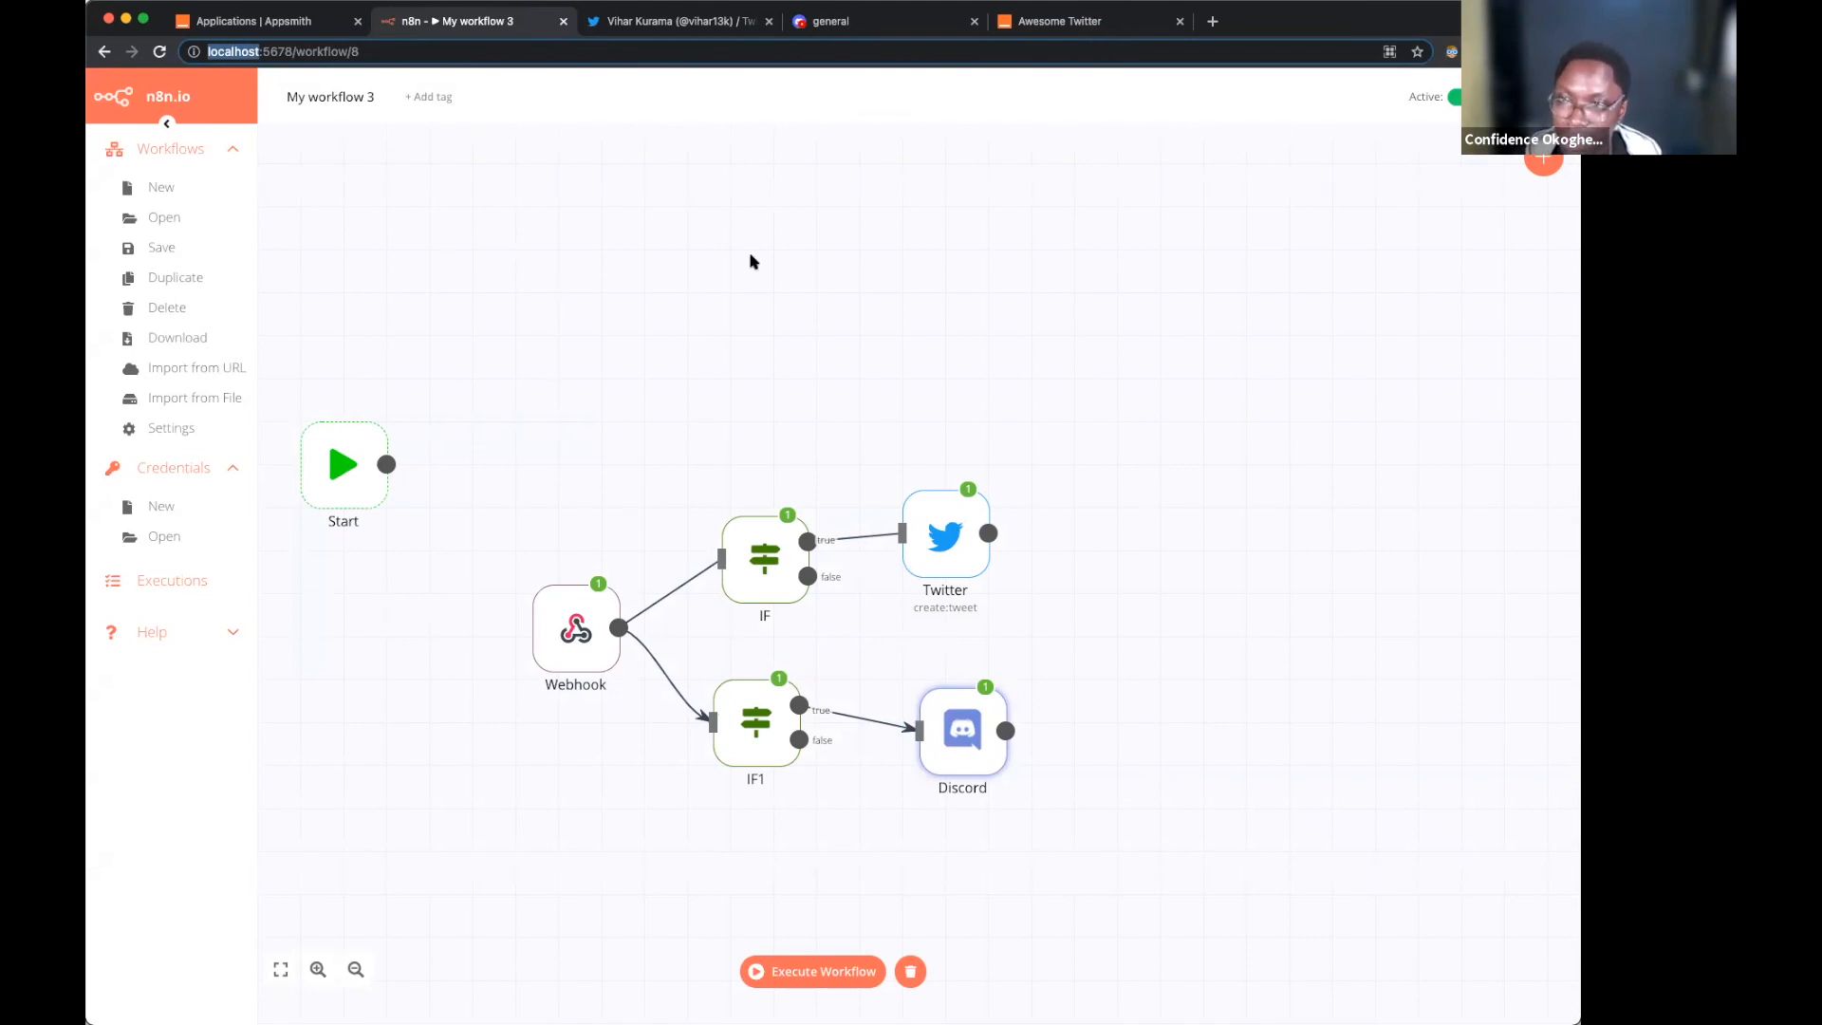
Create a new application from the apps list, reloading past the 'Something went wrong' error.
left_click(285, 21)
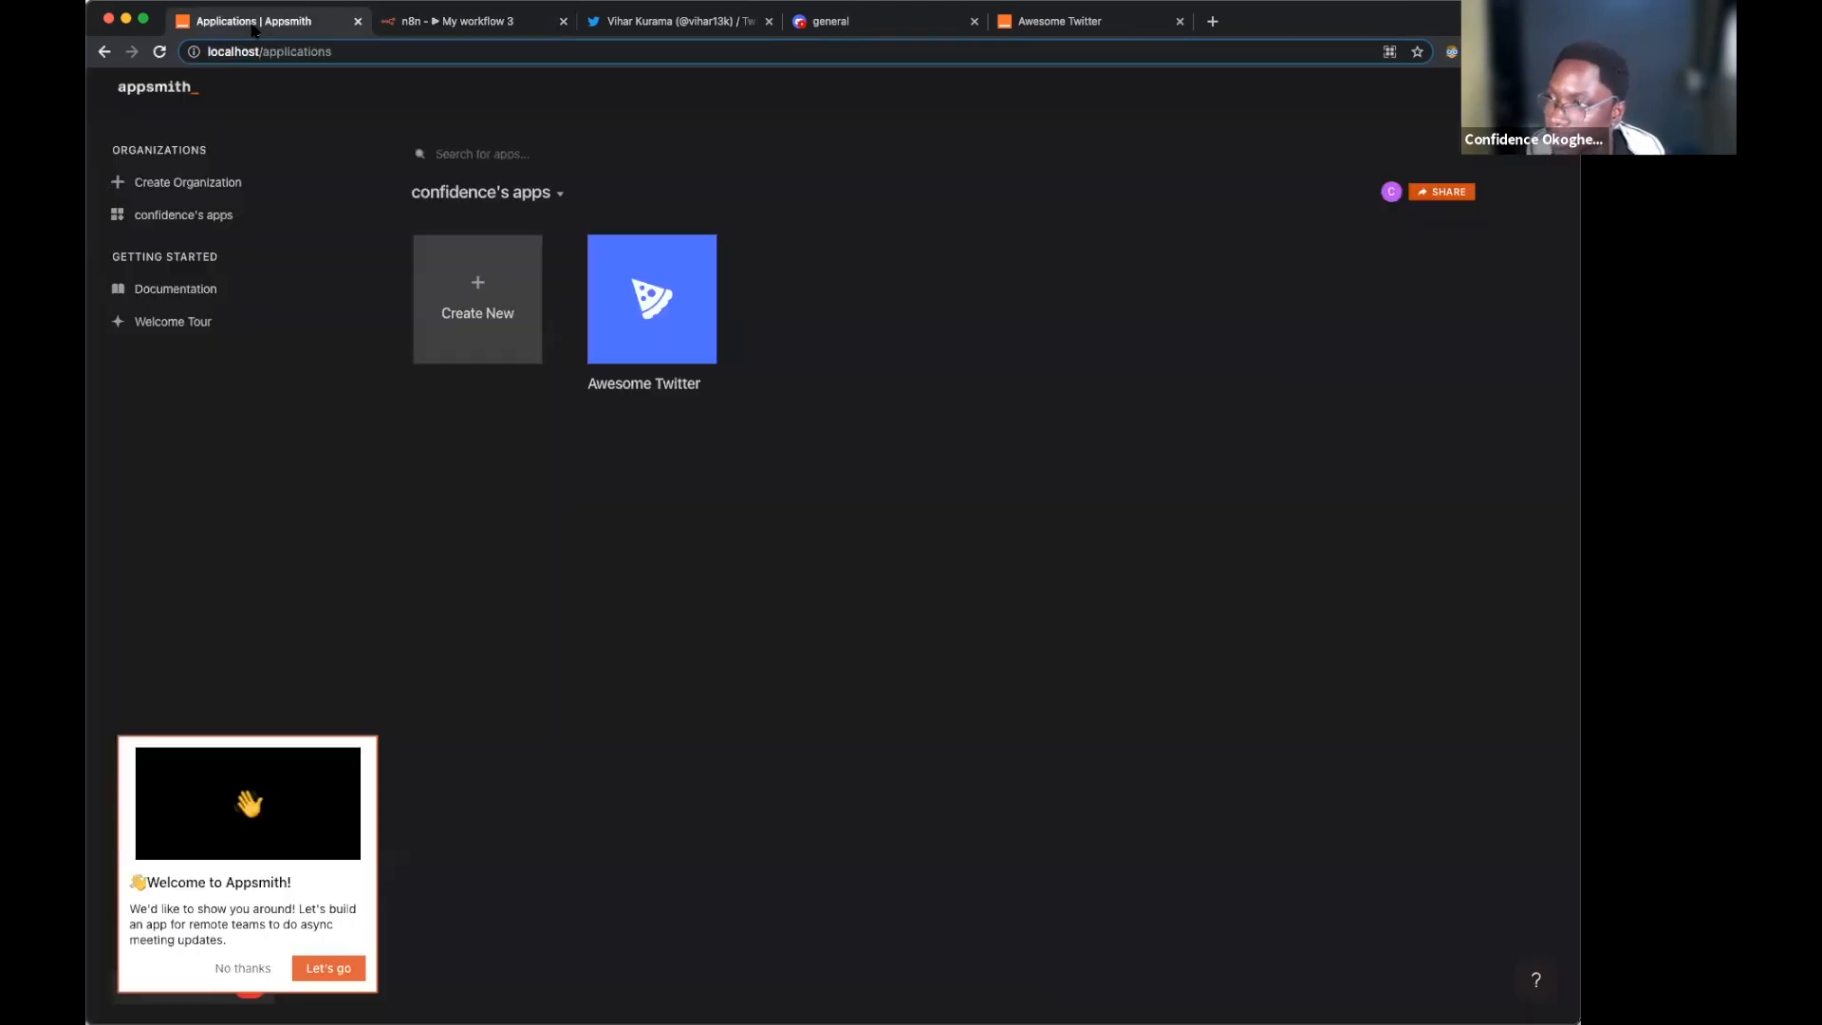
left_click(456, 296)
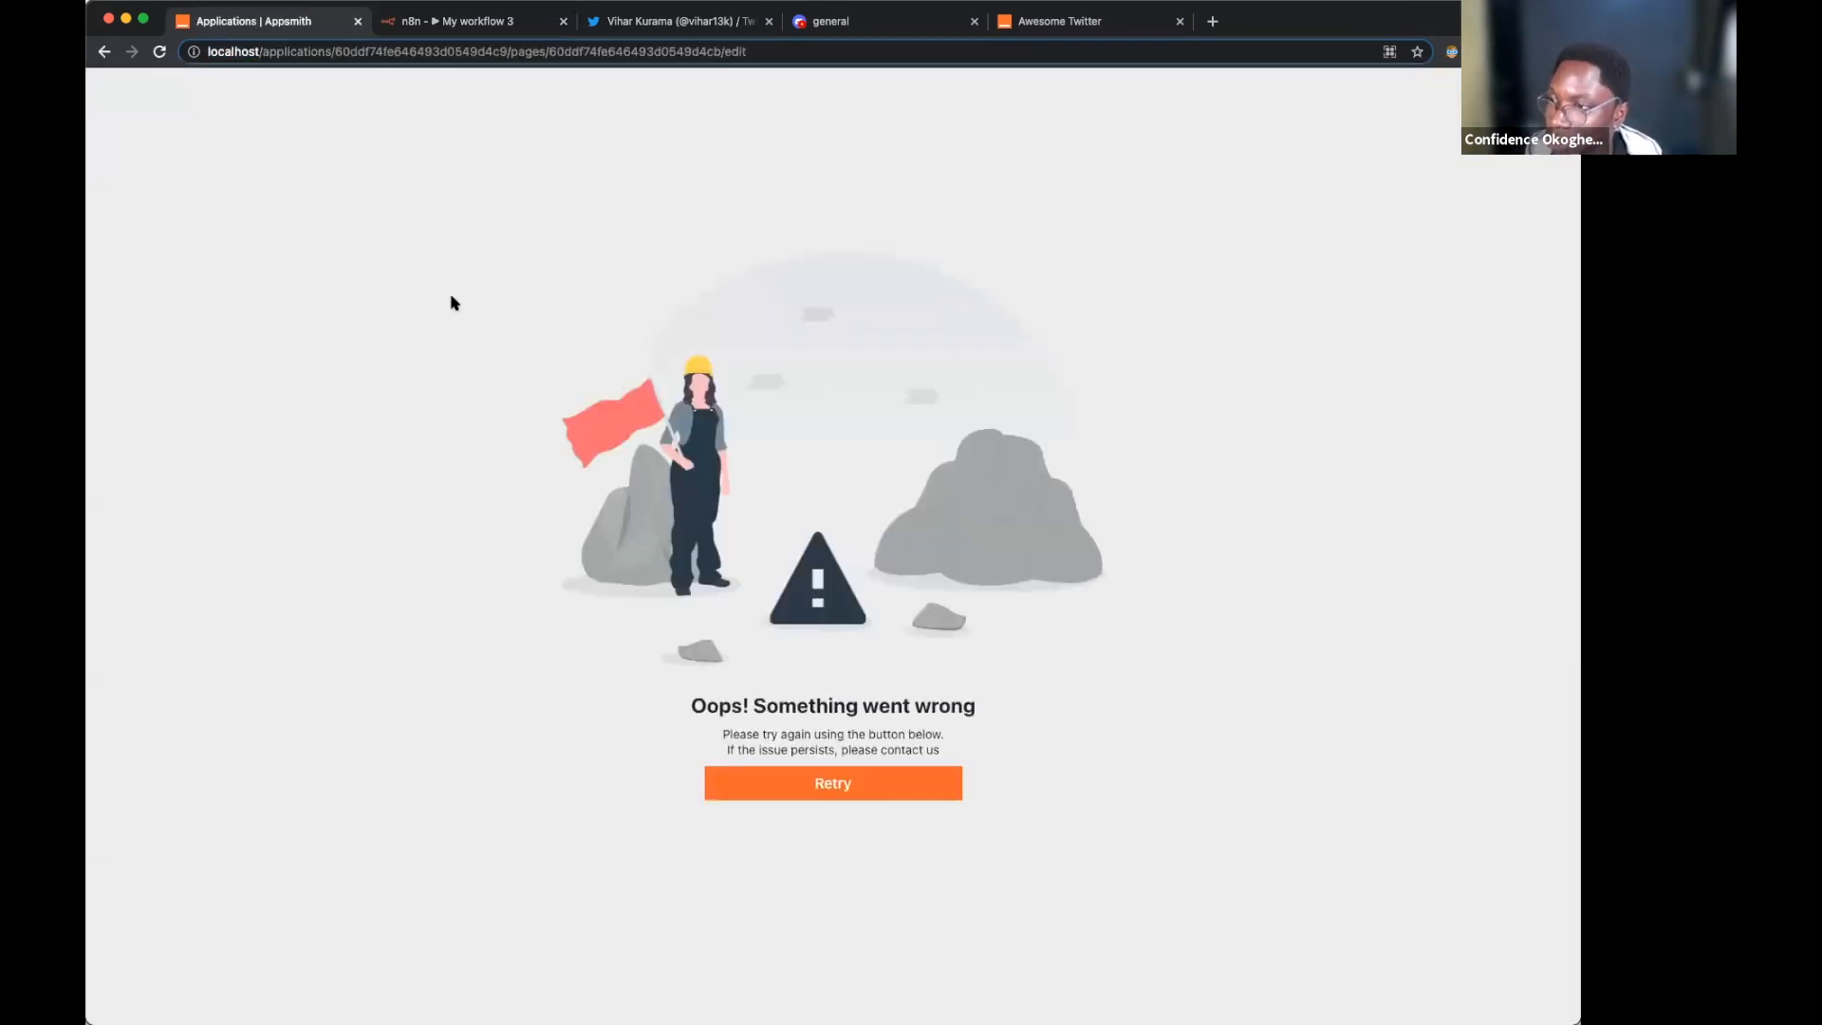
left_click(160, 51)
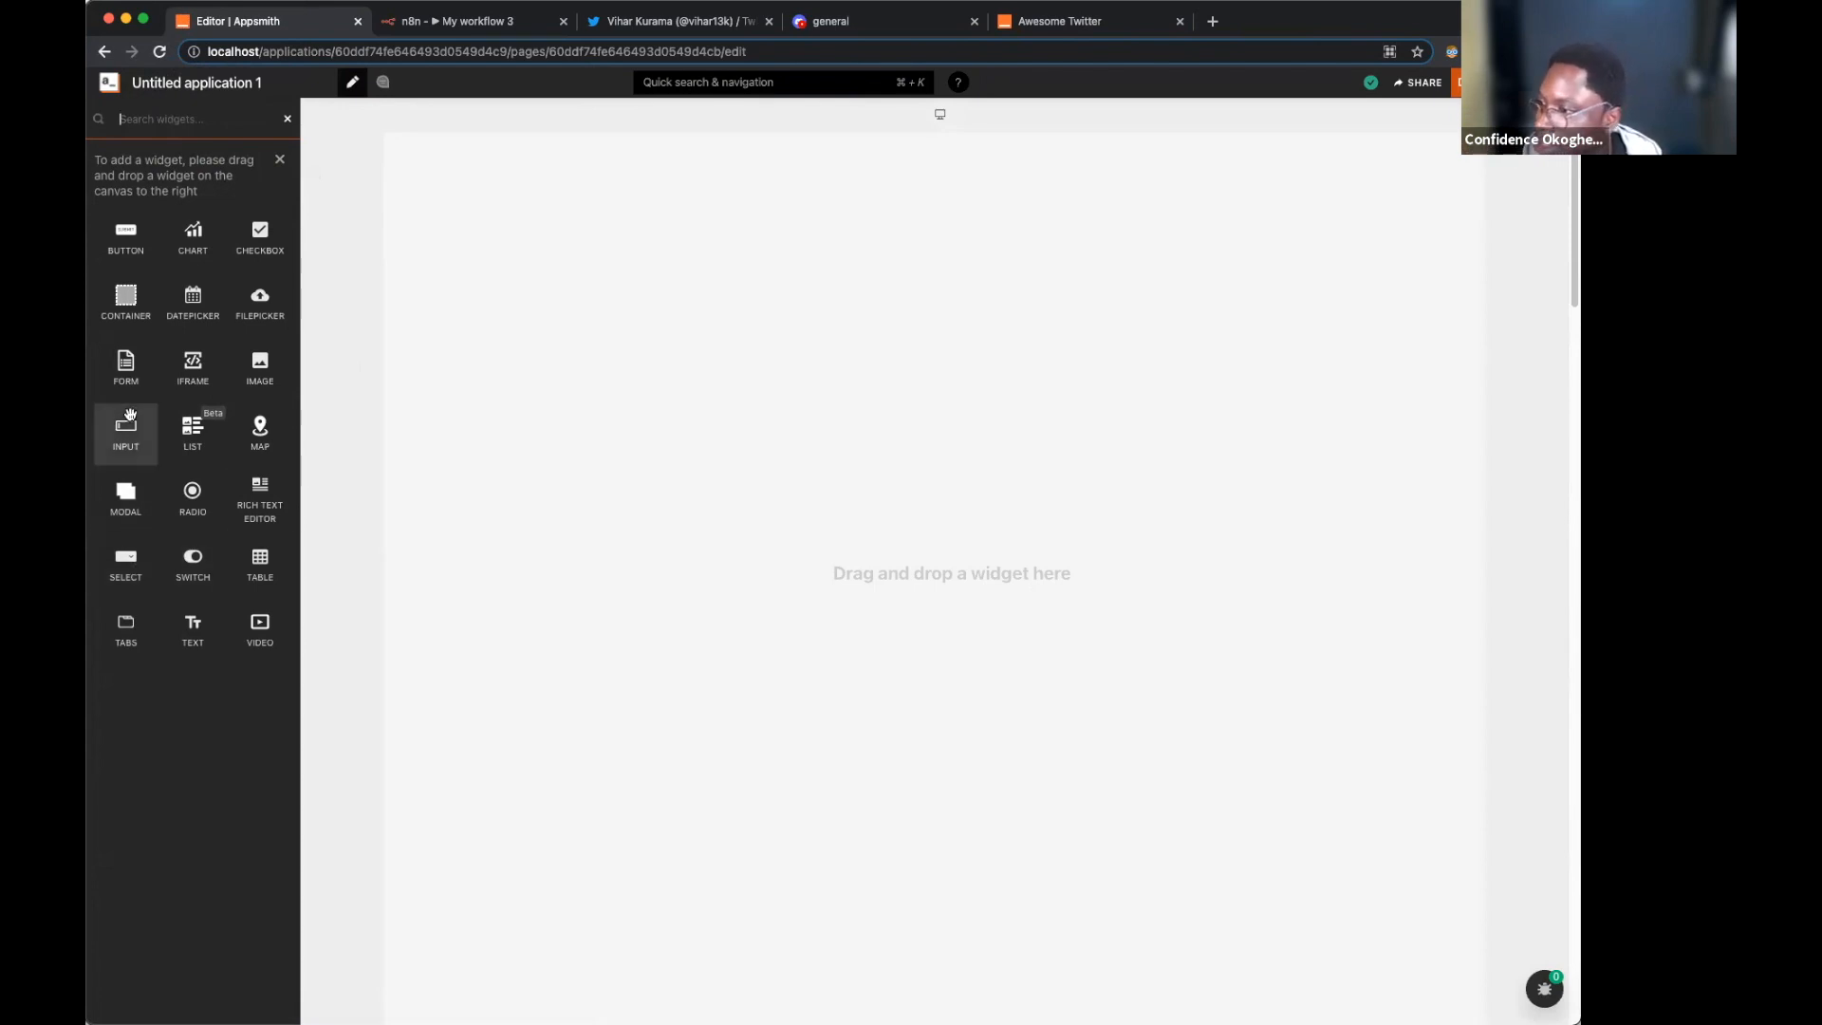
Add a short, third-width Container to the canvas and paste a duplicate of it.
left_click_drag(392, 212, 418, 180)
left_click_drag(653, 478, 640, 214)
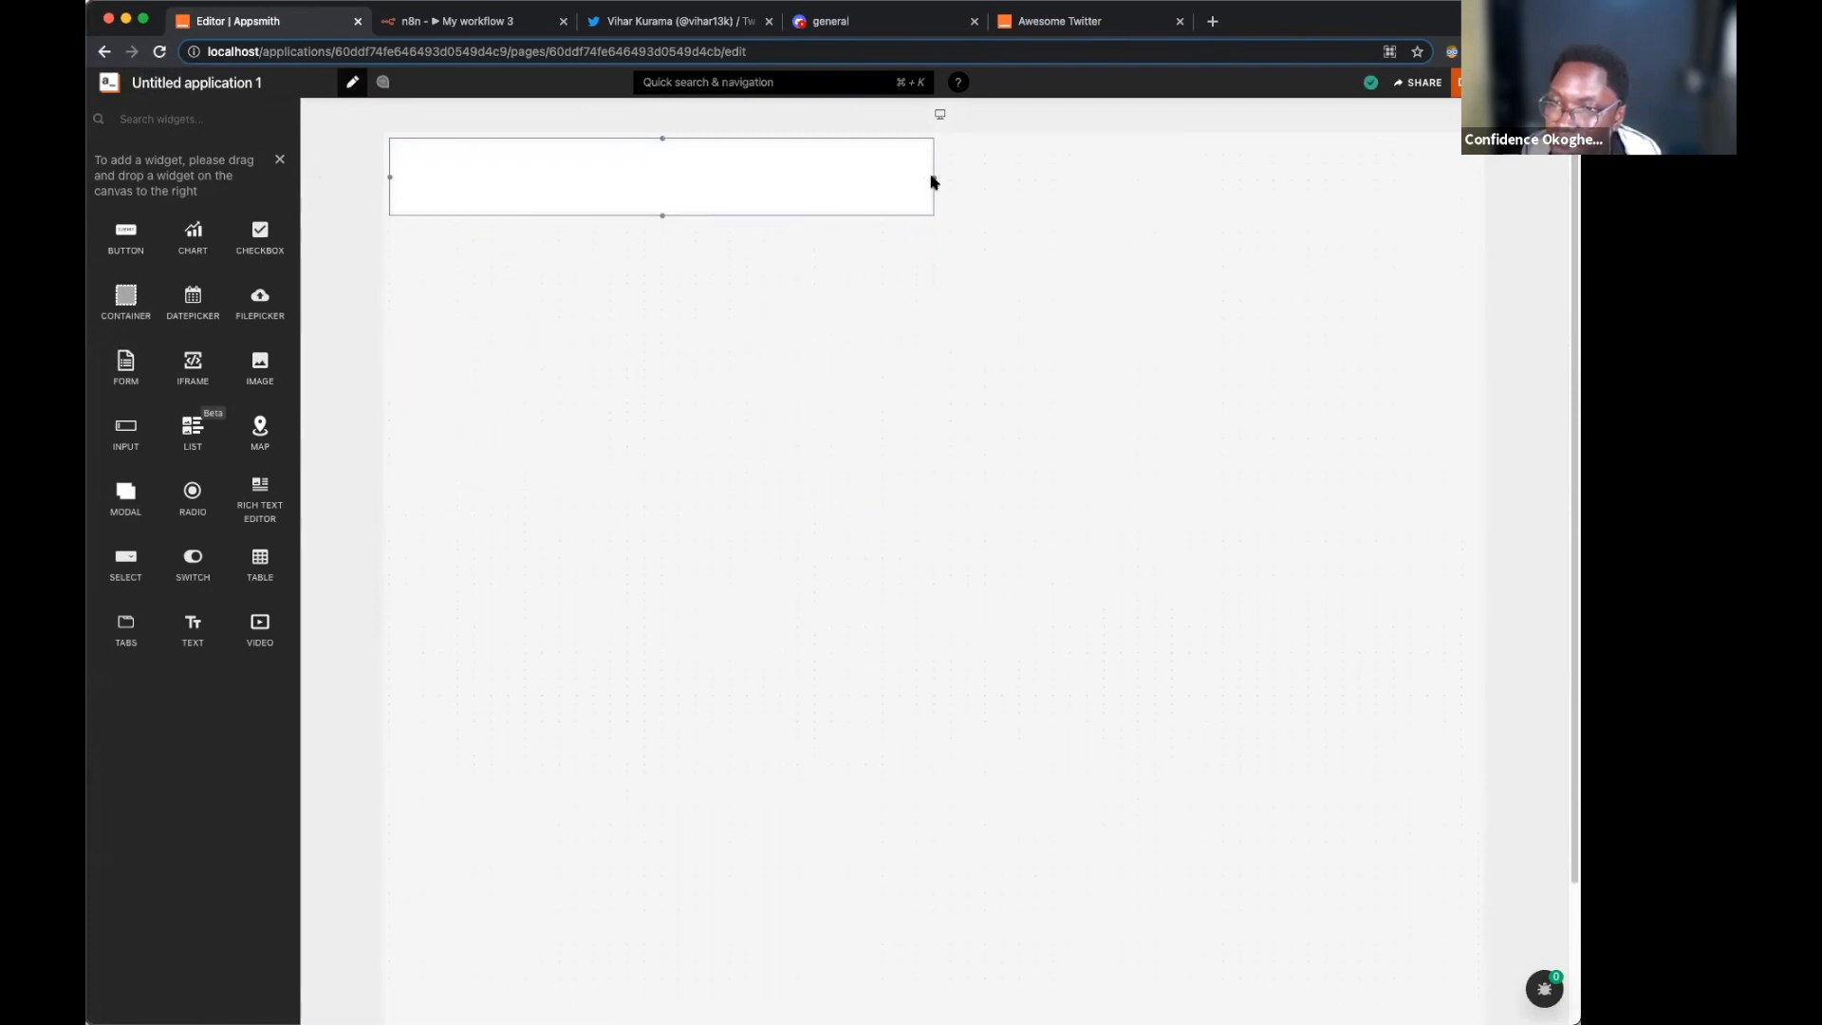
left_click_drag(934, 178, 712, 177)
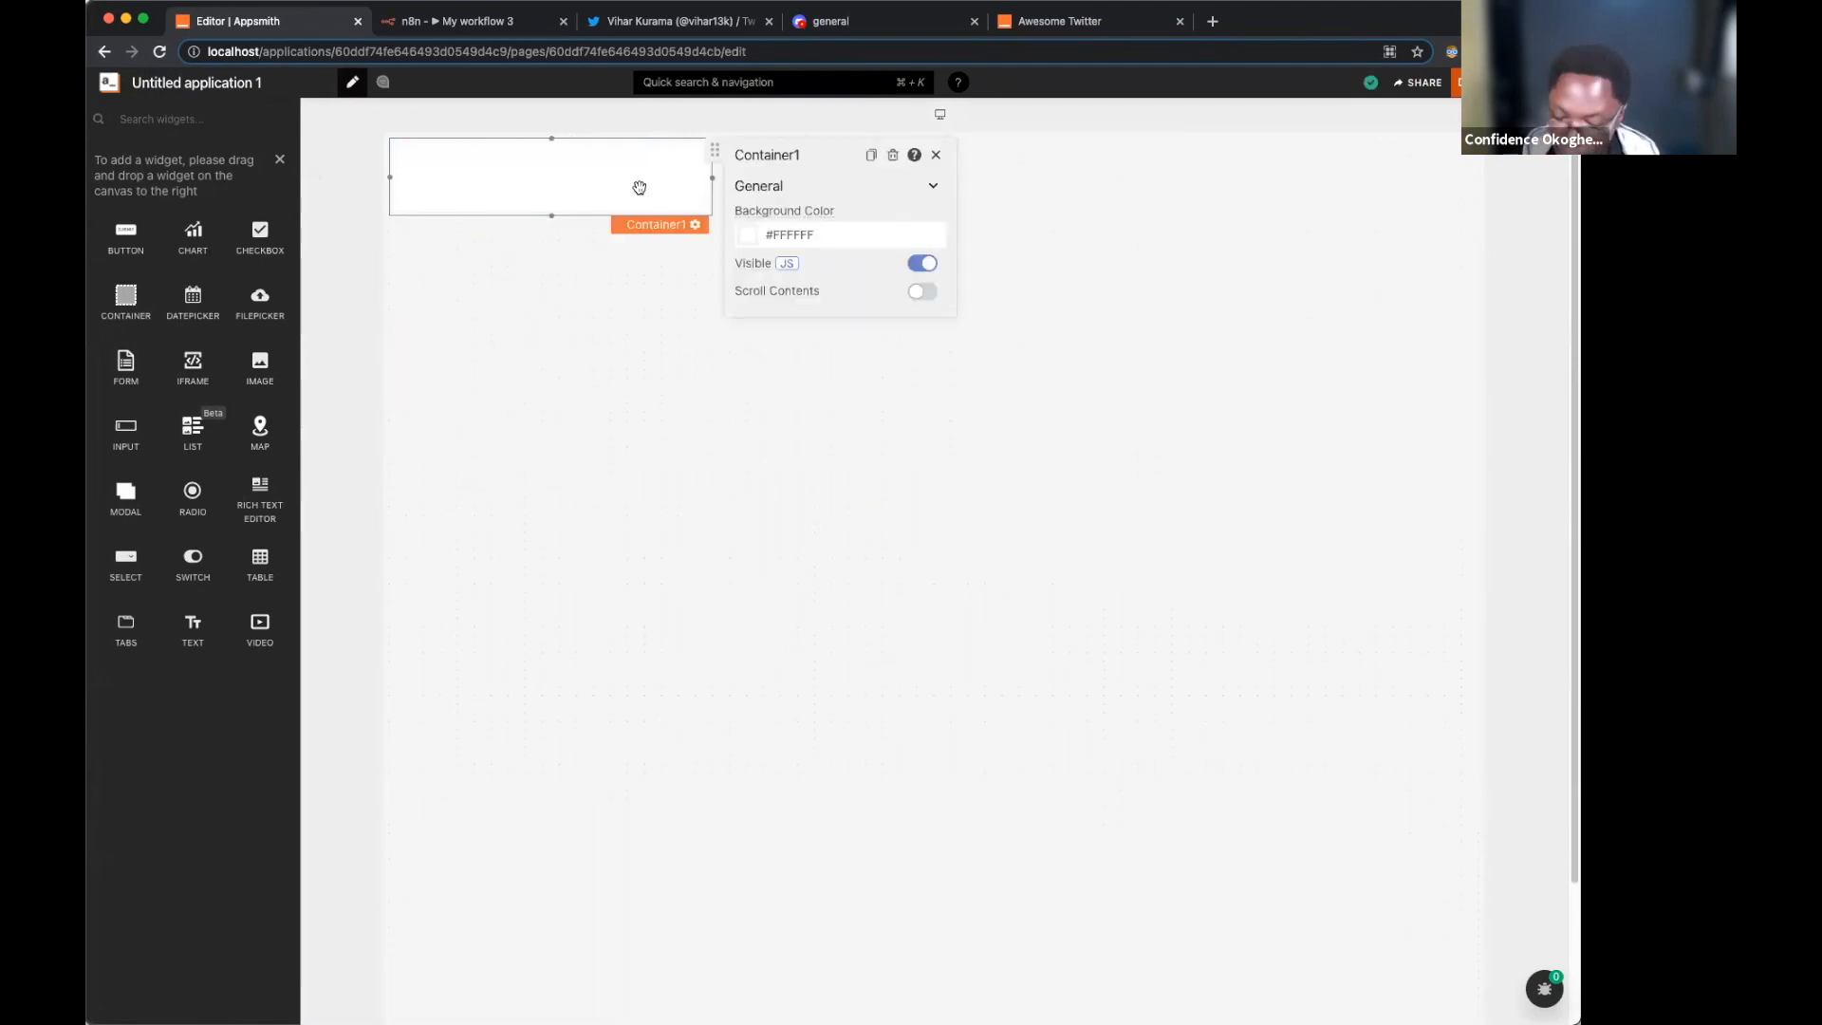
key("super+c")
key("super+v")
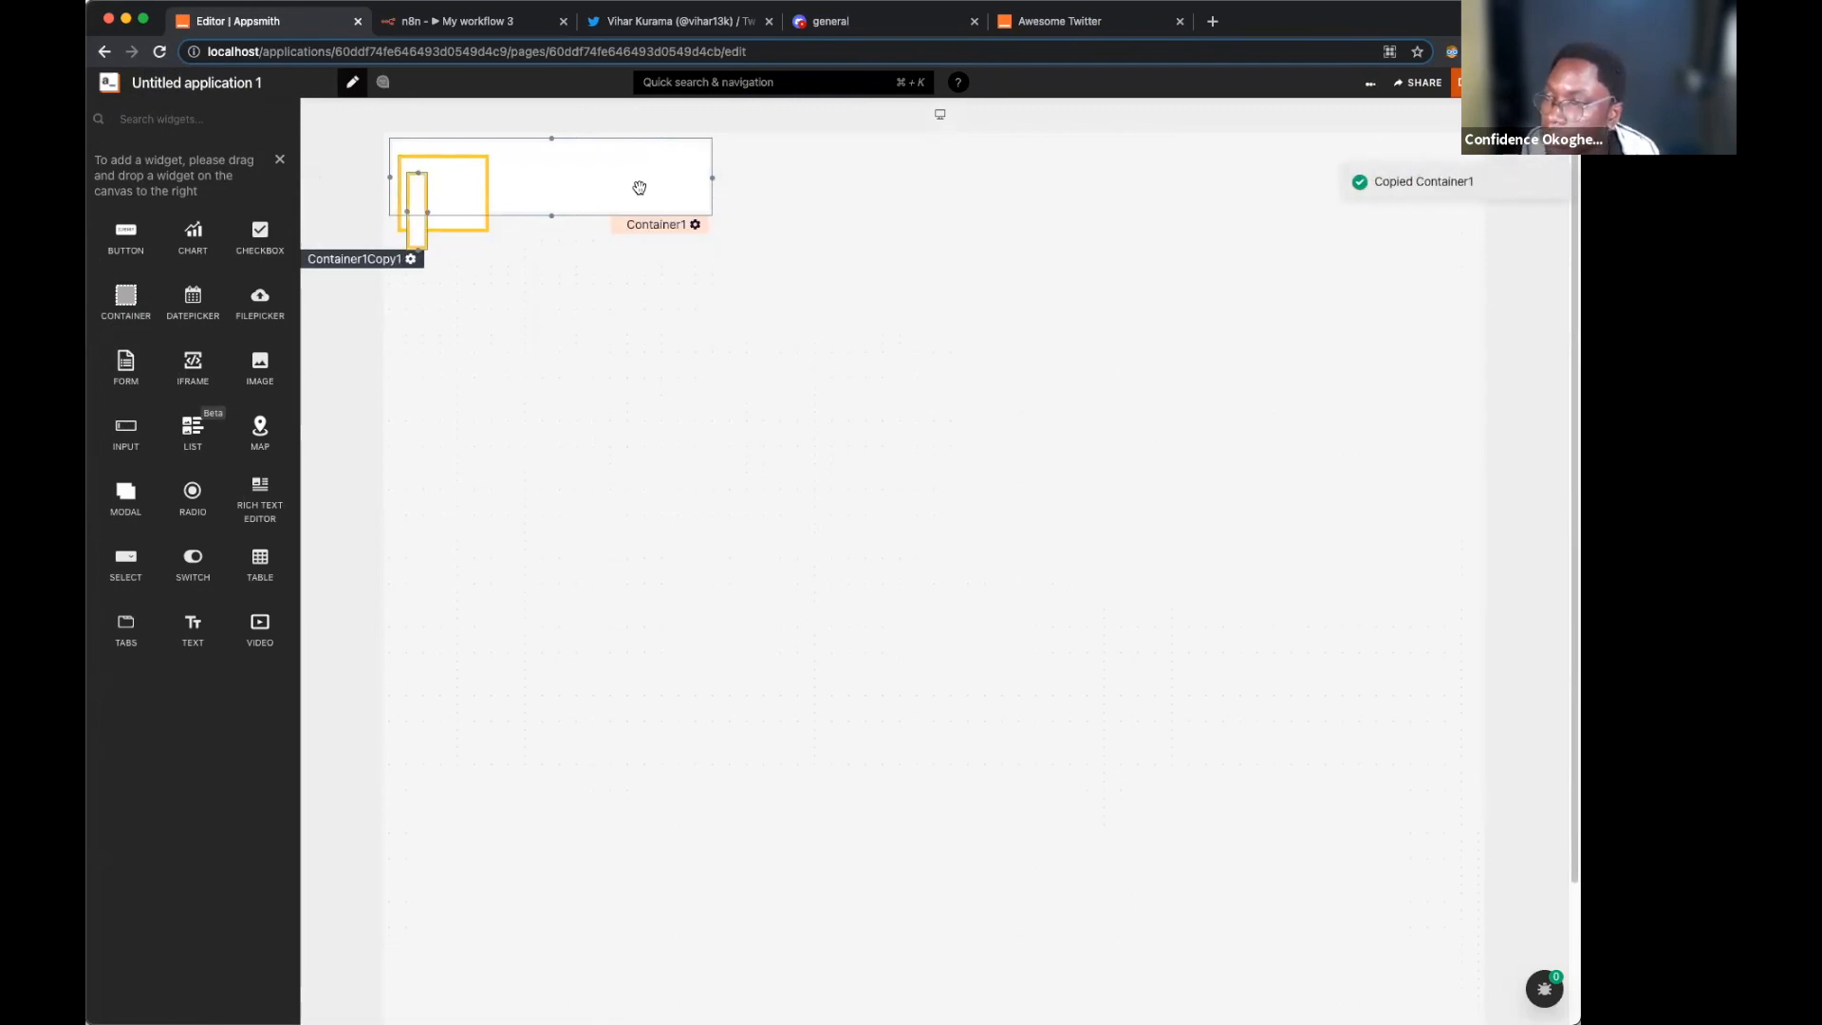
Arrange the containers in a row across the top and add a tall container below on the left.
left_click_drag(465, 188, 748, 177)
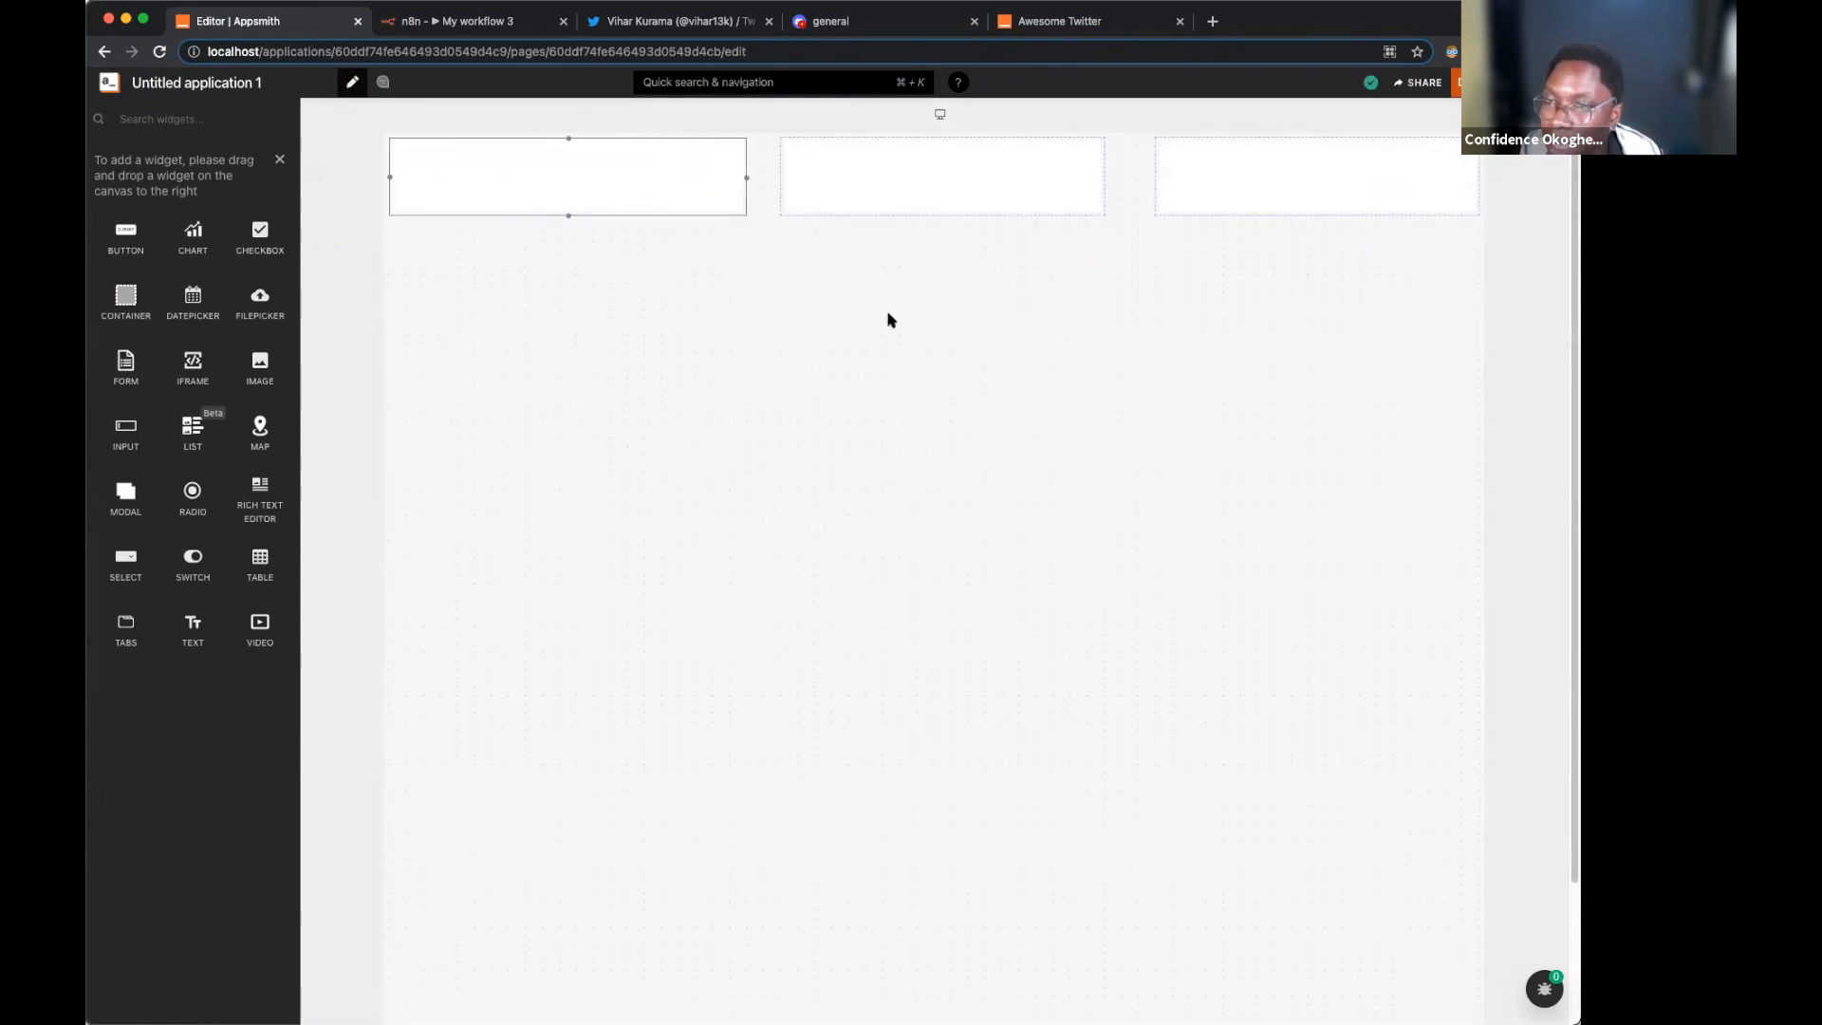
left_click_drag(1156, 172, 1123, 177)
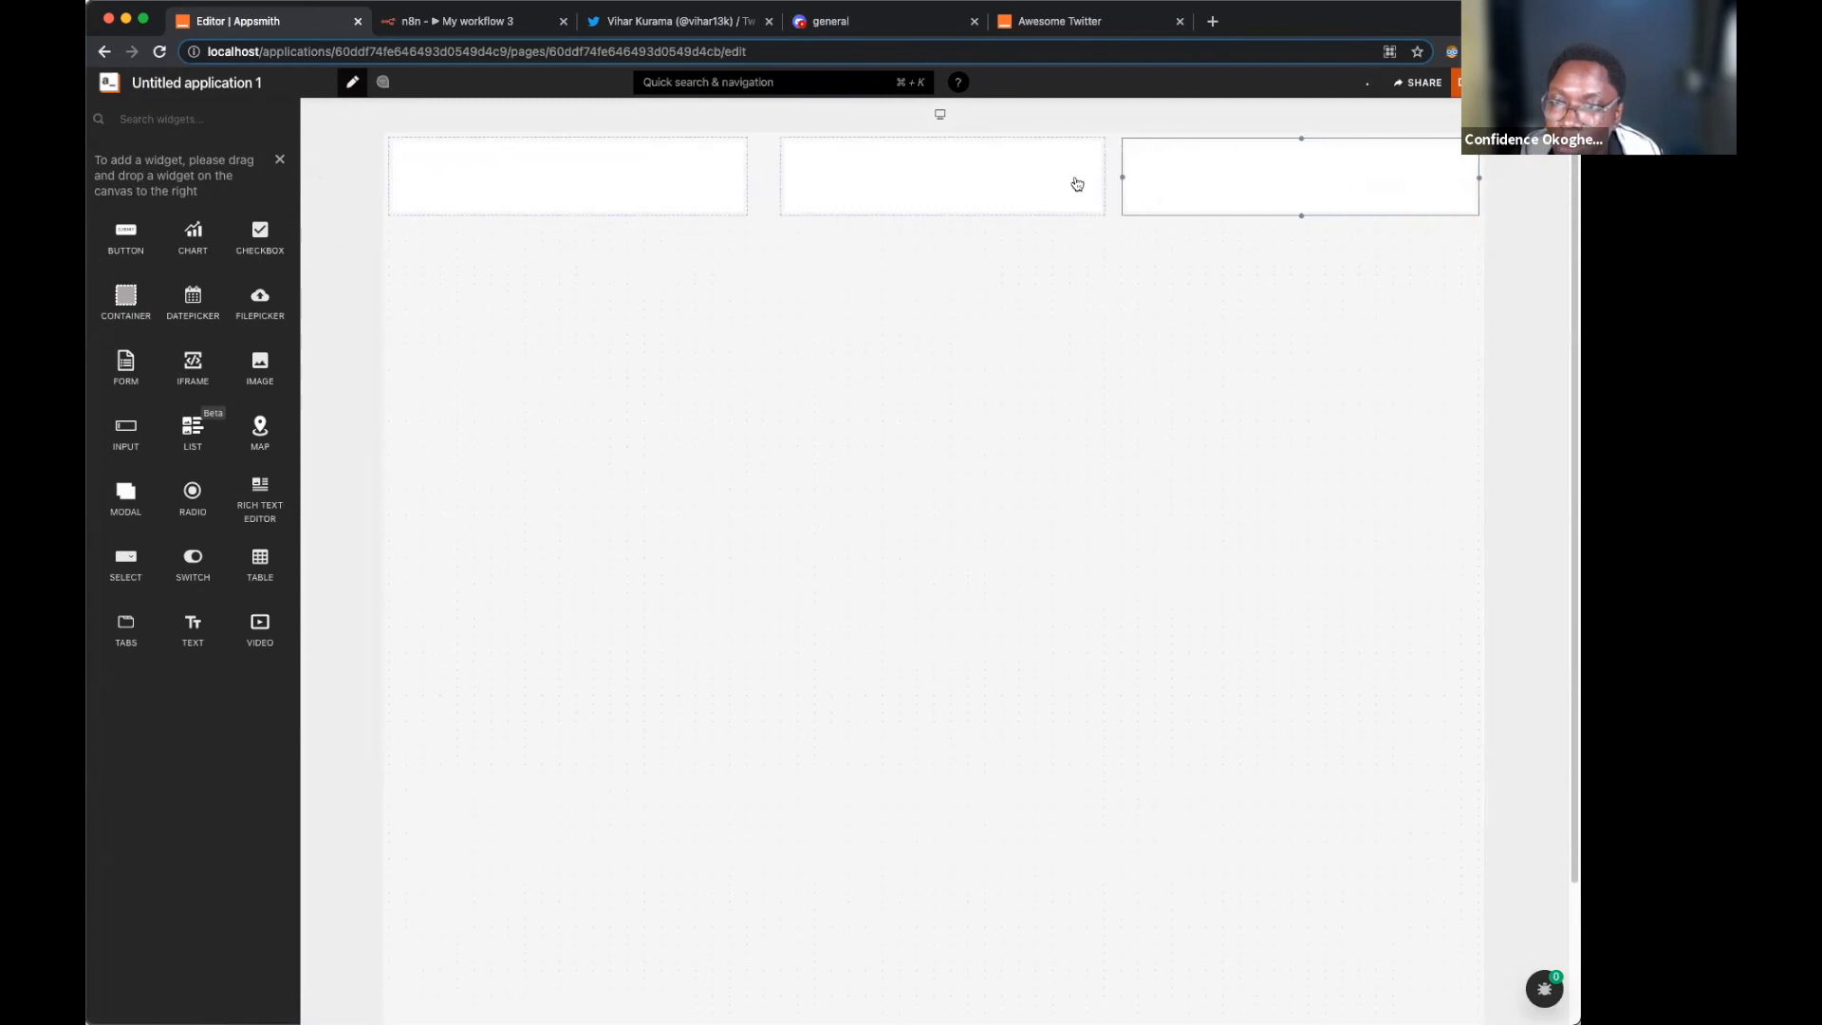
left_click_drag(780, 177, 765, 177)
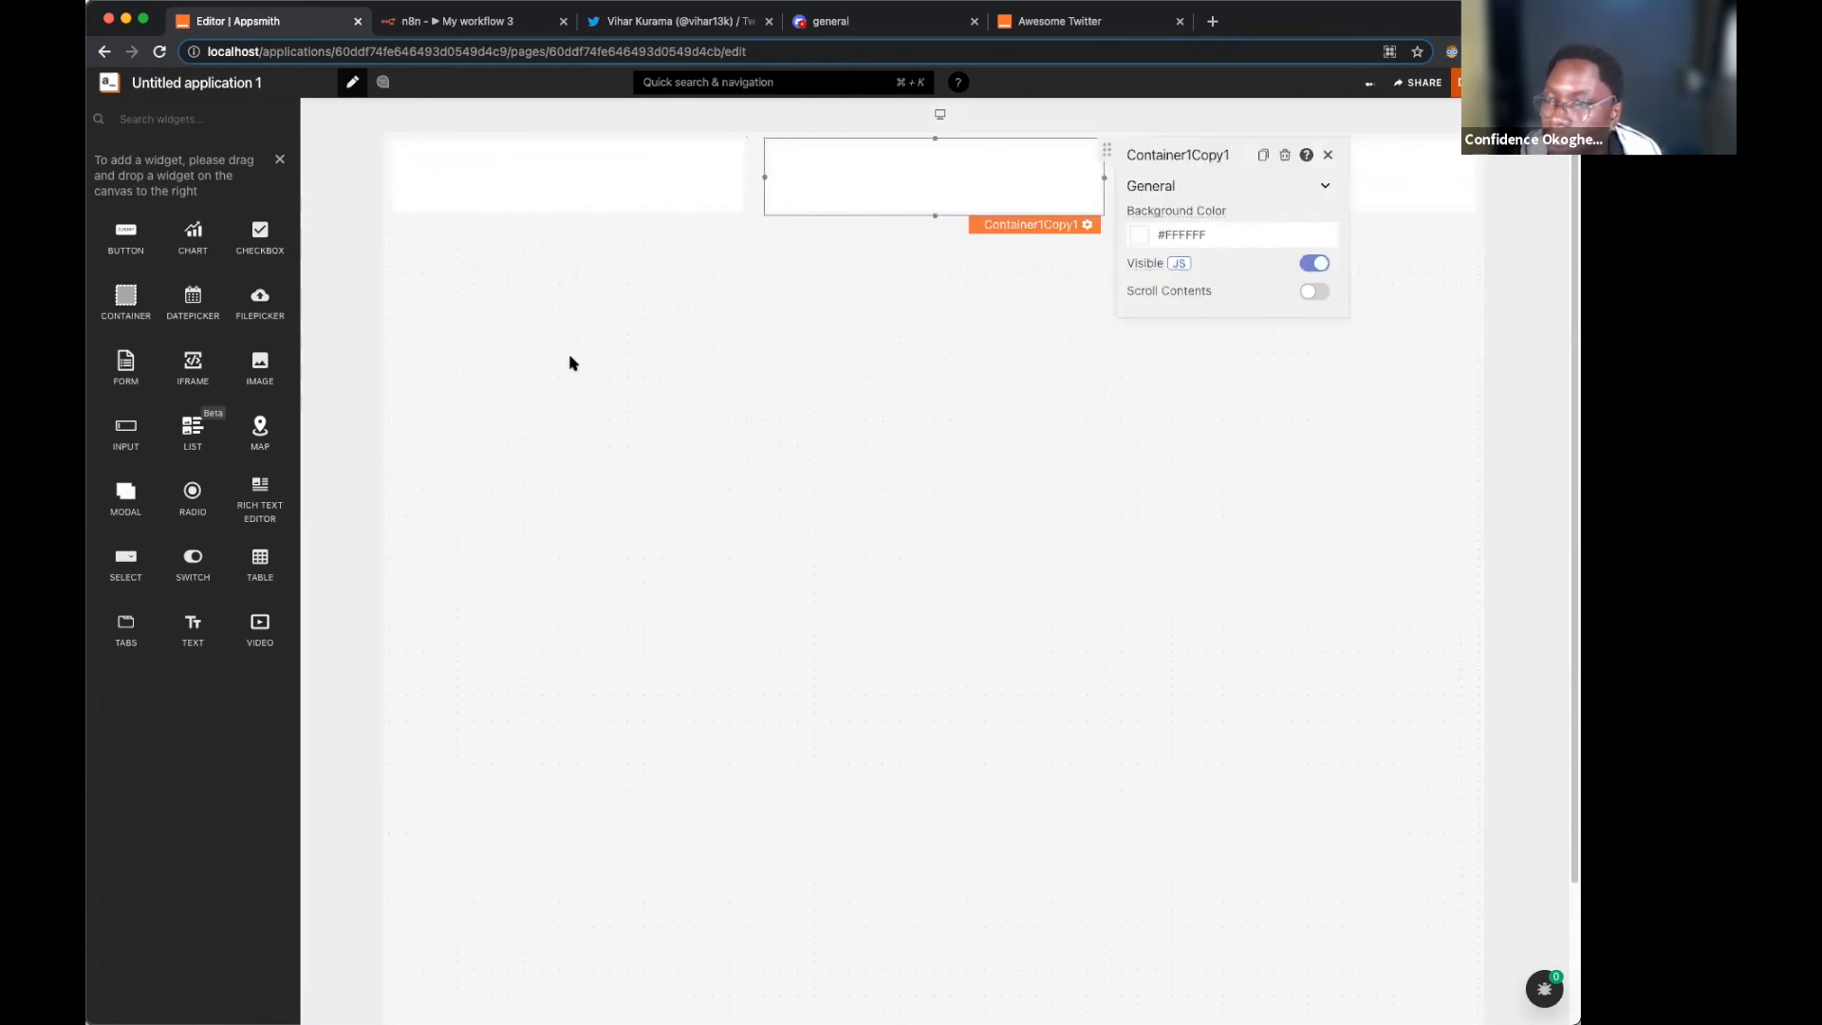
left_click_drag(190, 366, 427, 268)
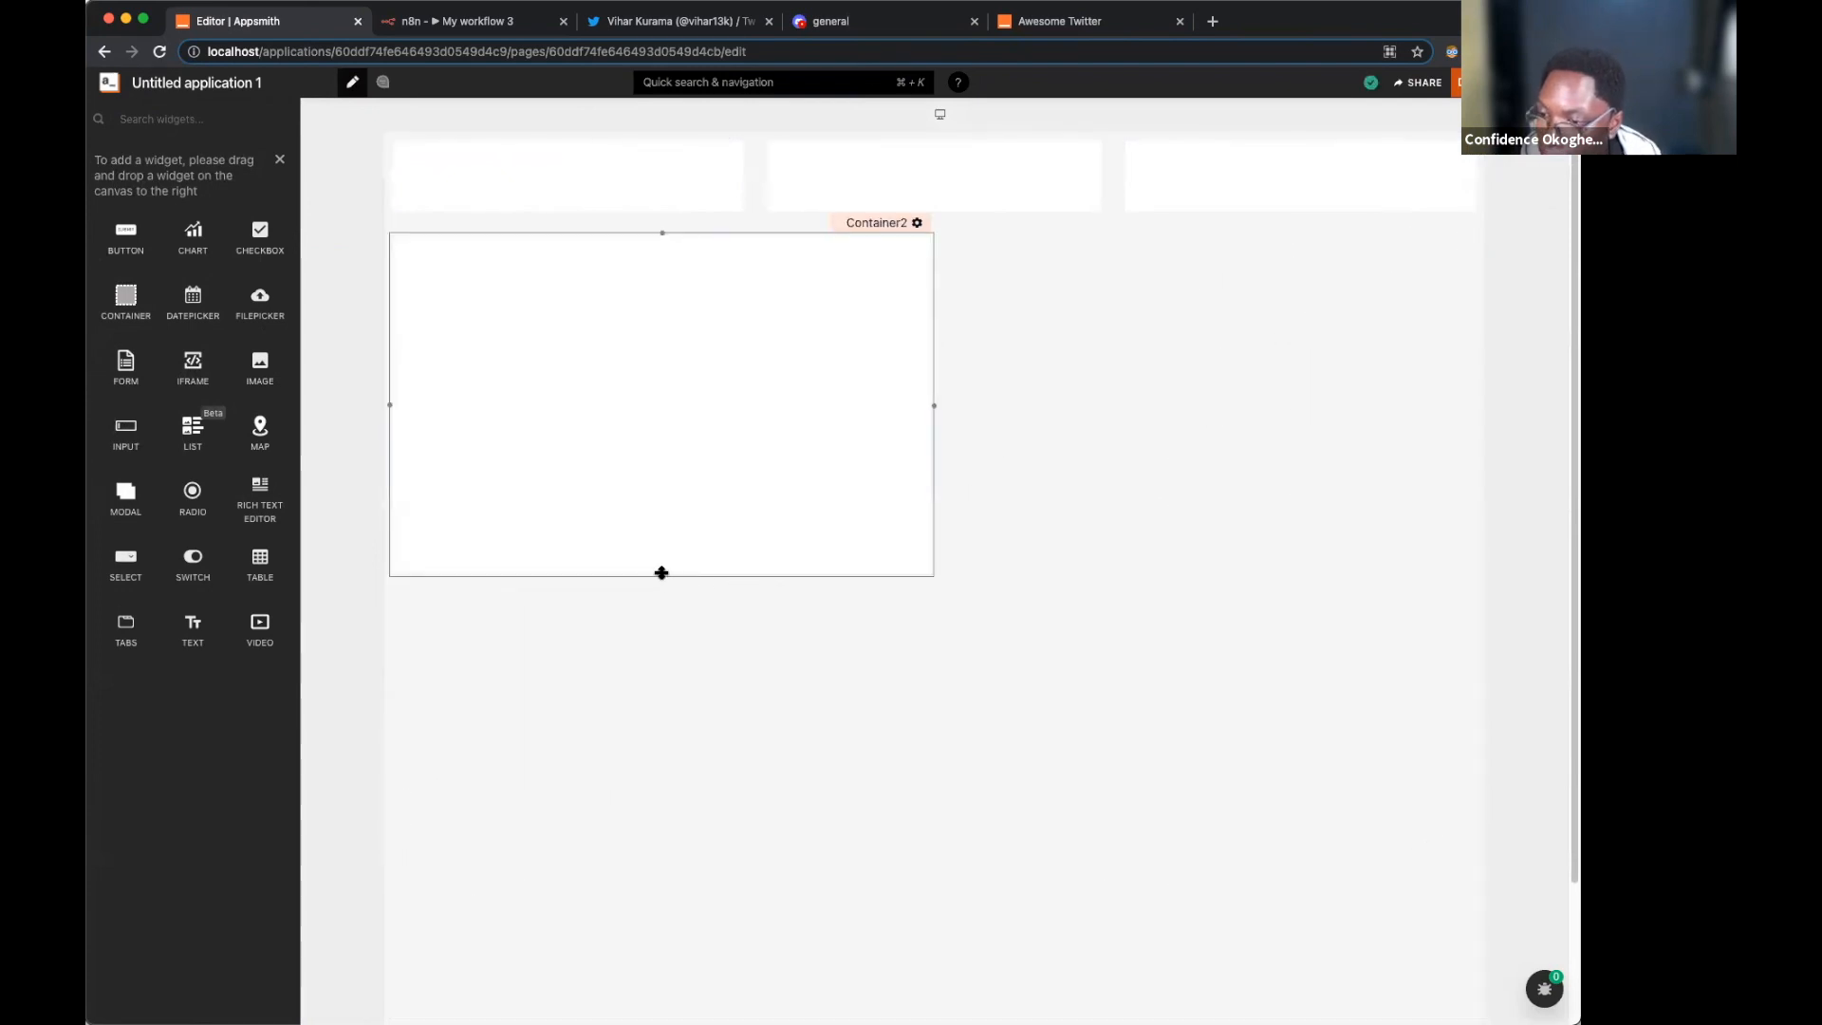
left_click_drag(662, 579, 626, 997)
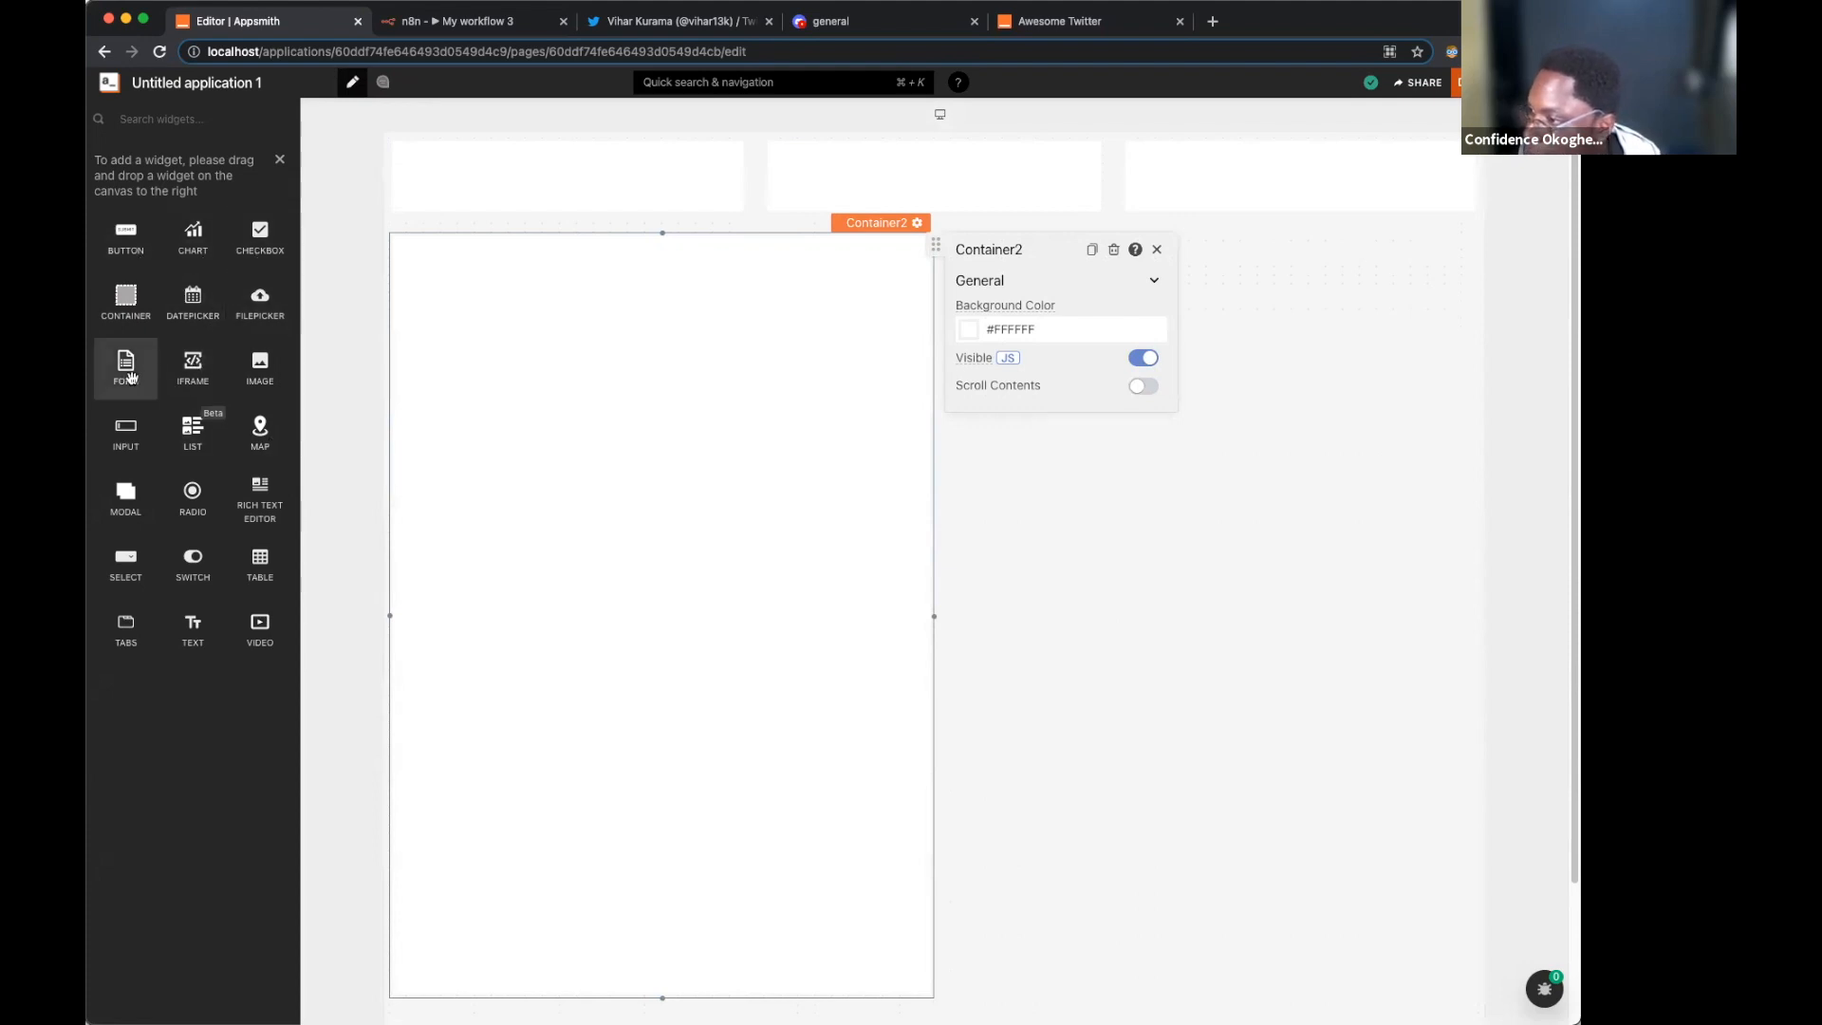
Add a Form beside the tall container, with Reset and Submit side by side and a reduced height.
left_click(1214, 380)
left_click_drag(1213, 380, 1023, 345)
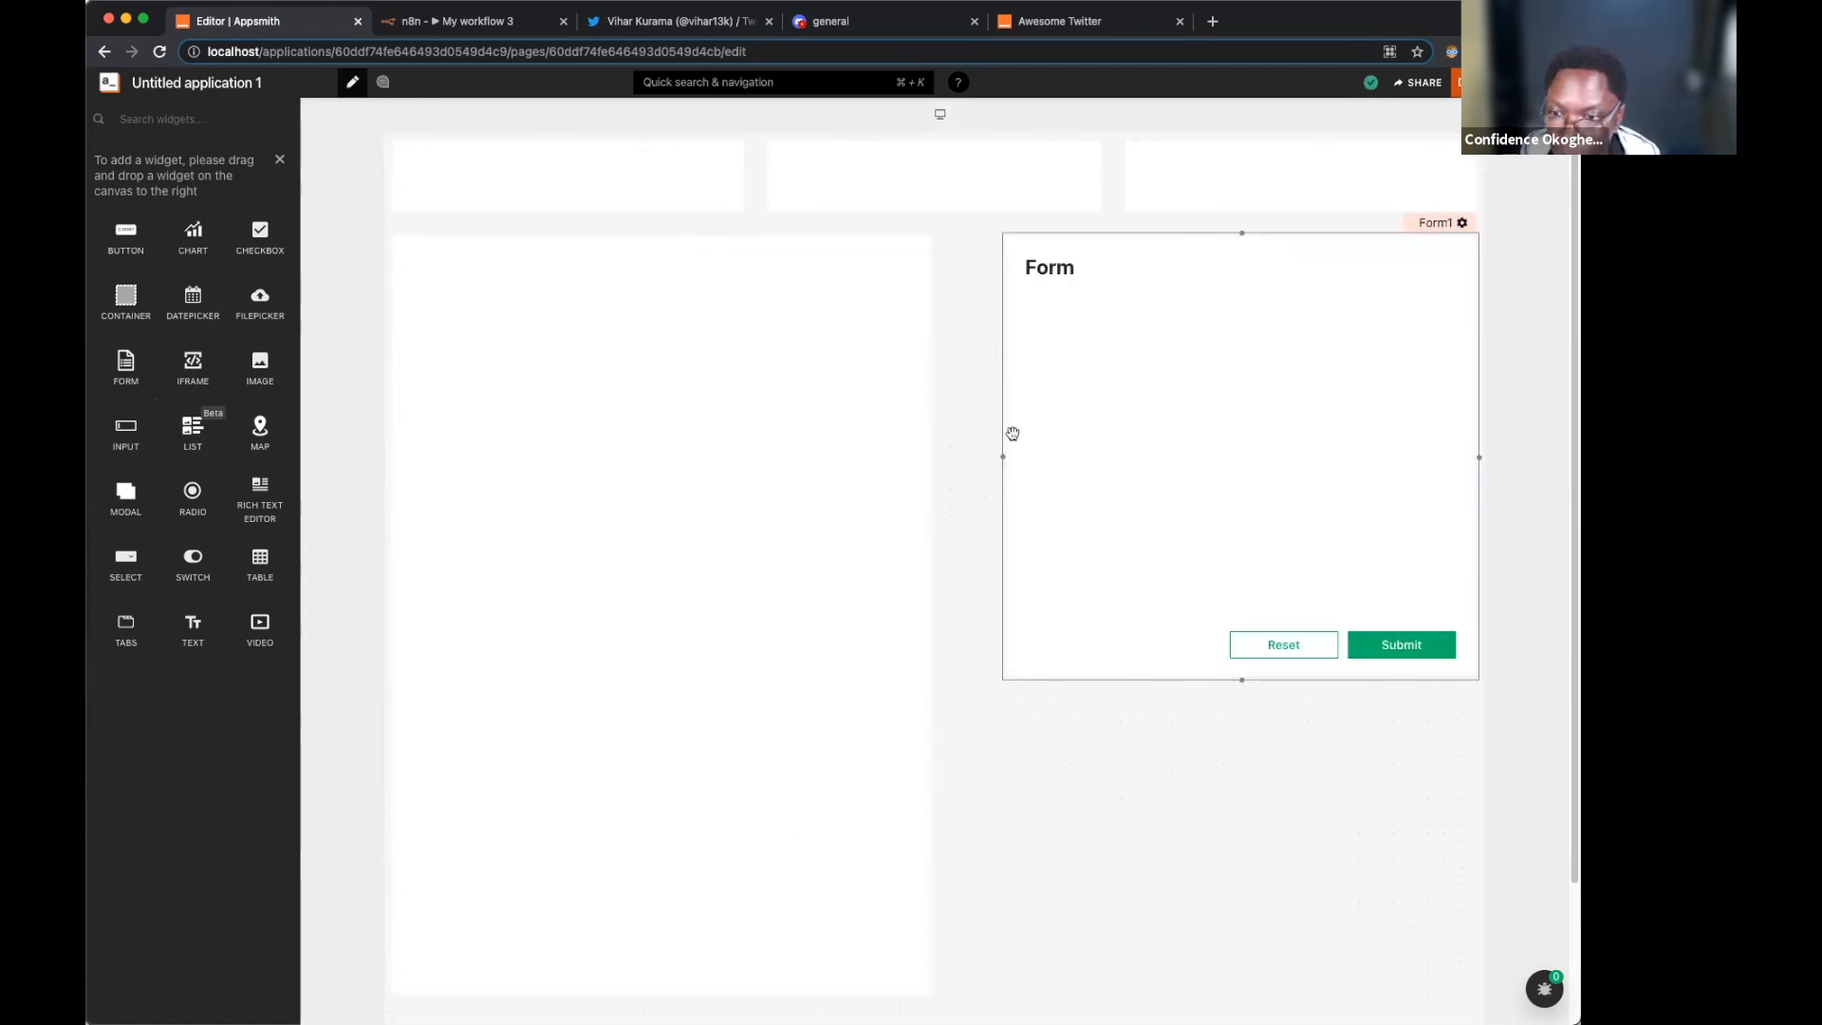
left_click_drag(1004, 453, 1073, 452)
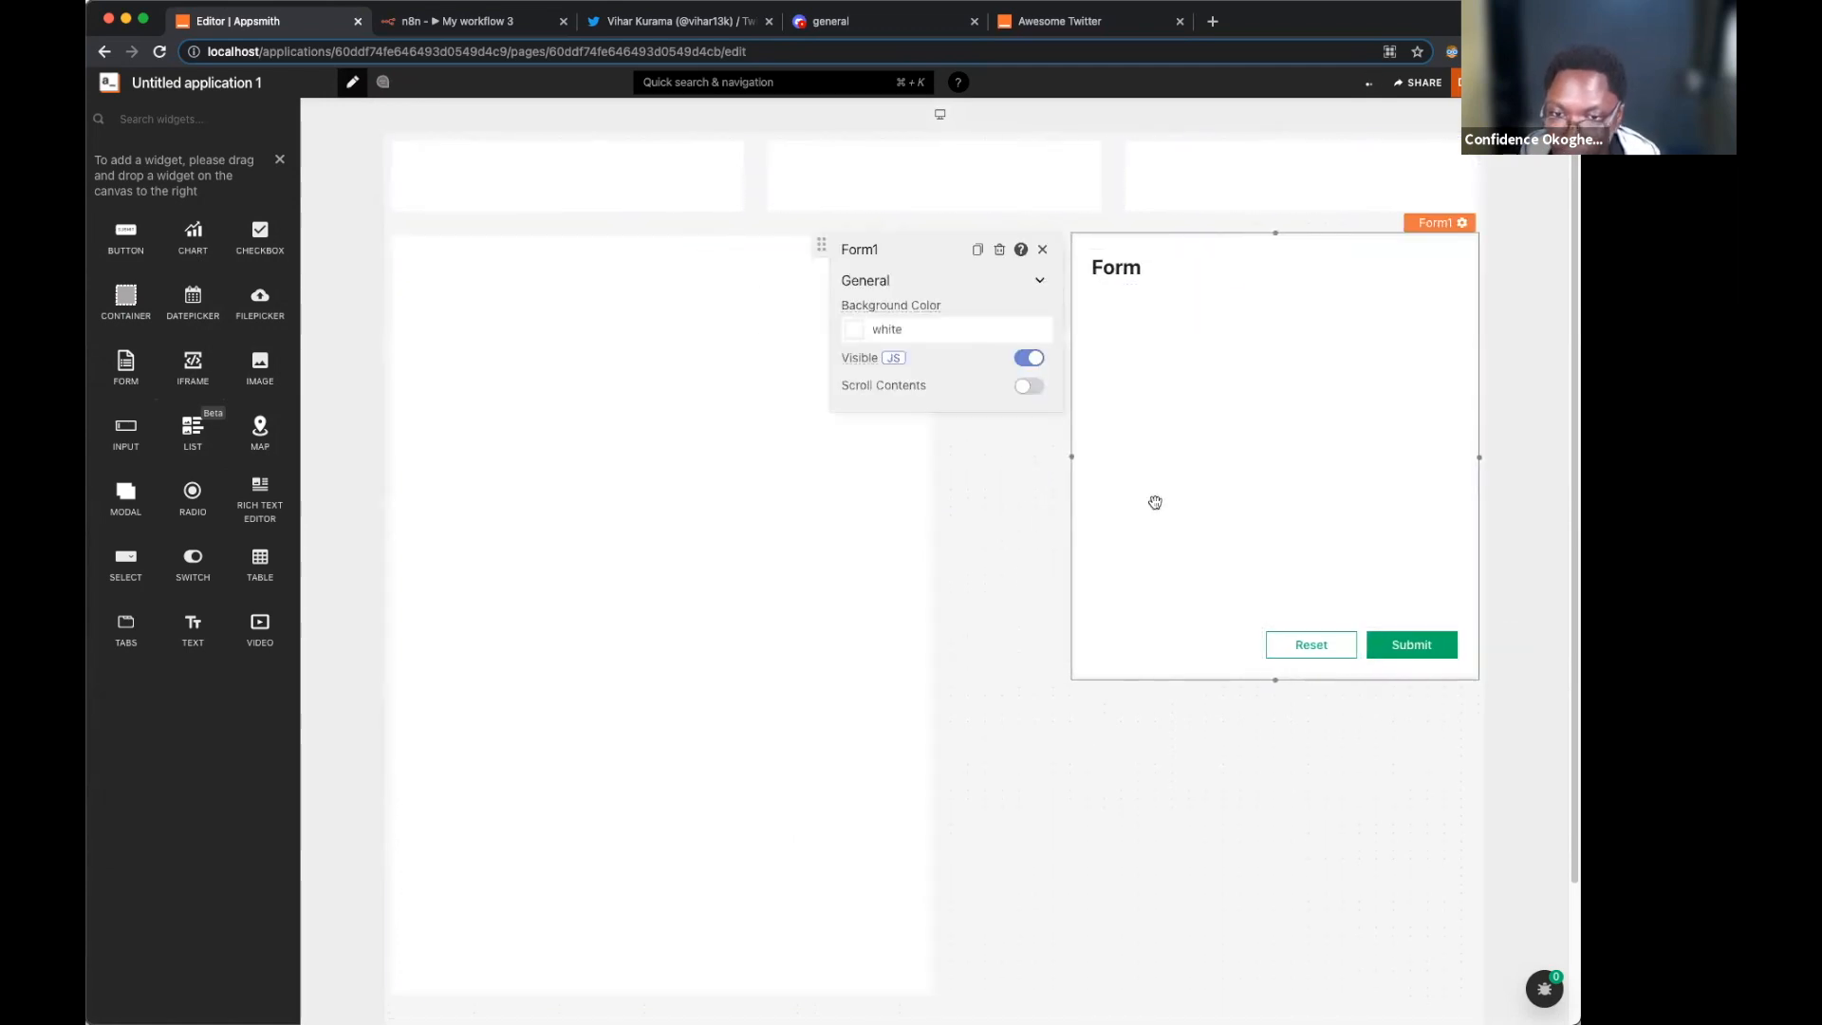
left_click_drag(1312, 655, 1251, 498)
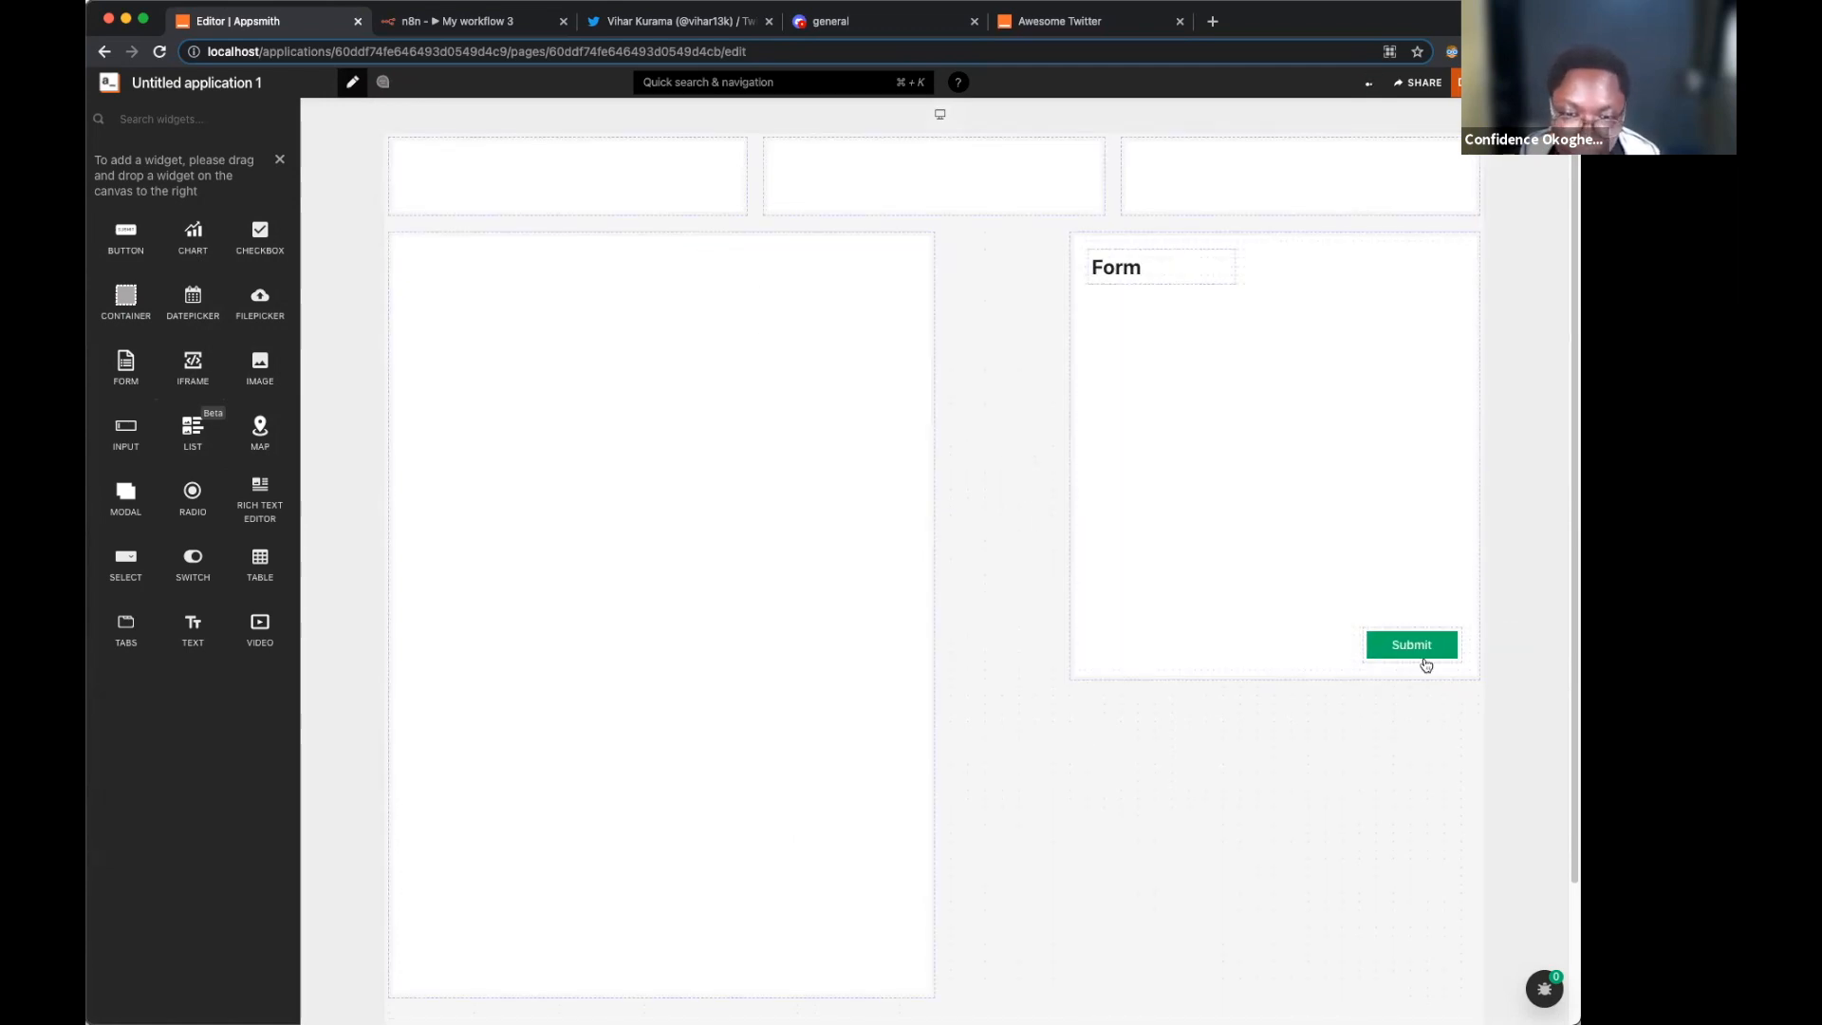
left_click(1274, 610)
left_click_drag(1405, 642, 1394, 497)
left_click(1405, 744)
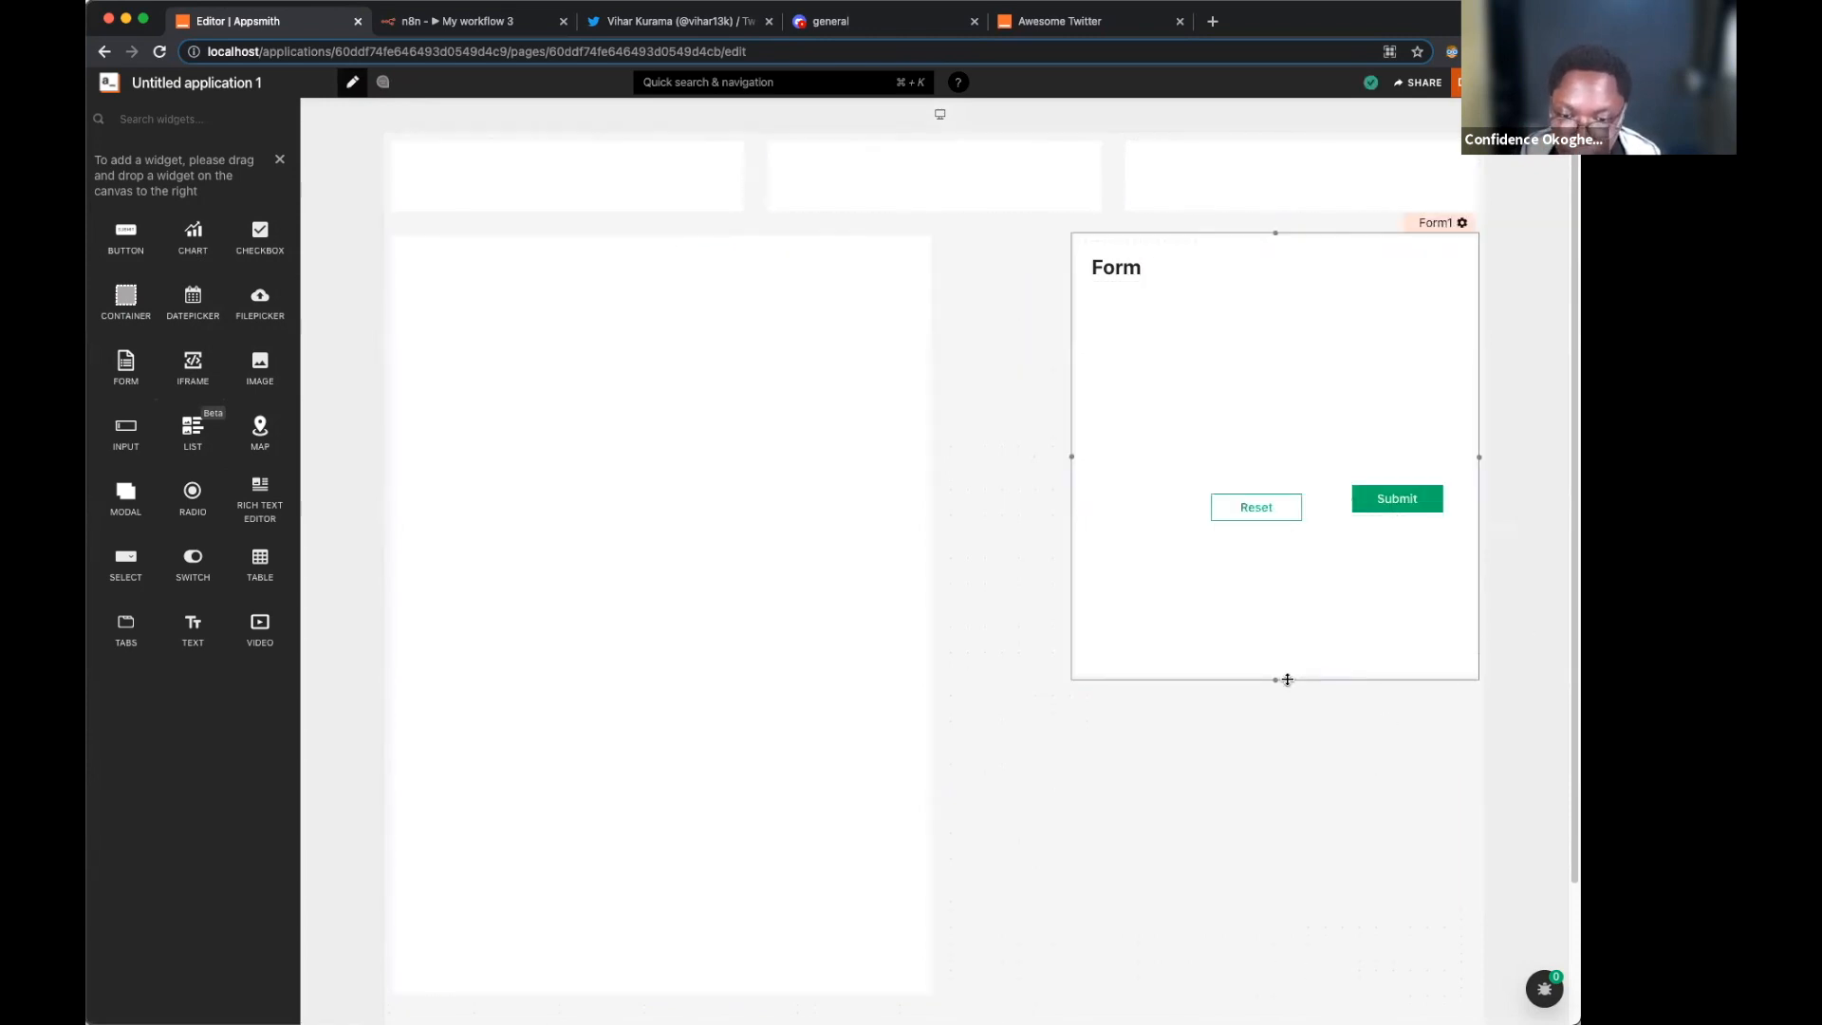
left_click_drag(1274, 678, 1276, 602)
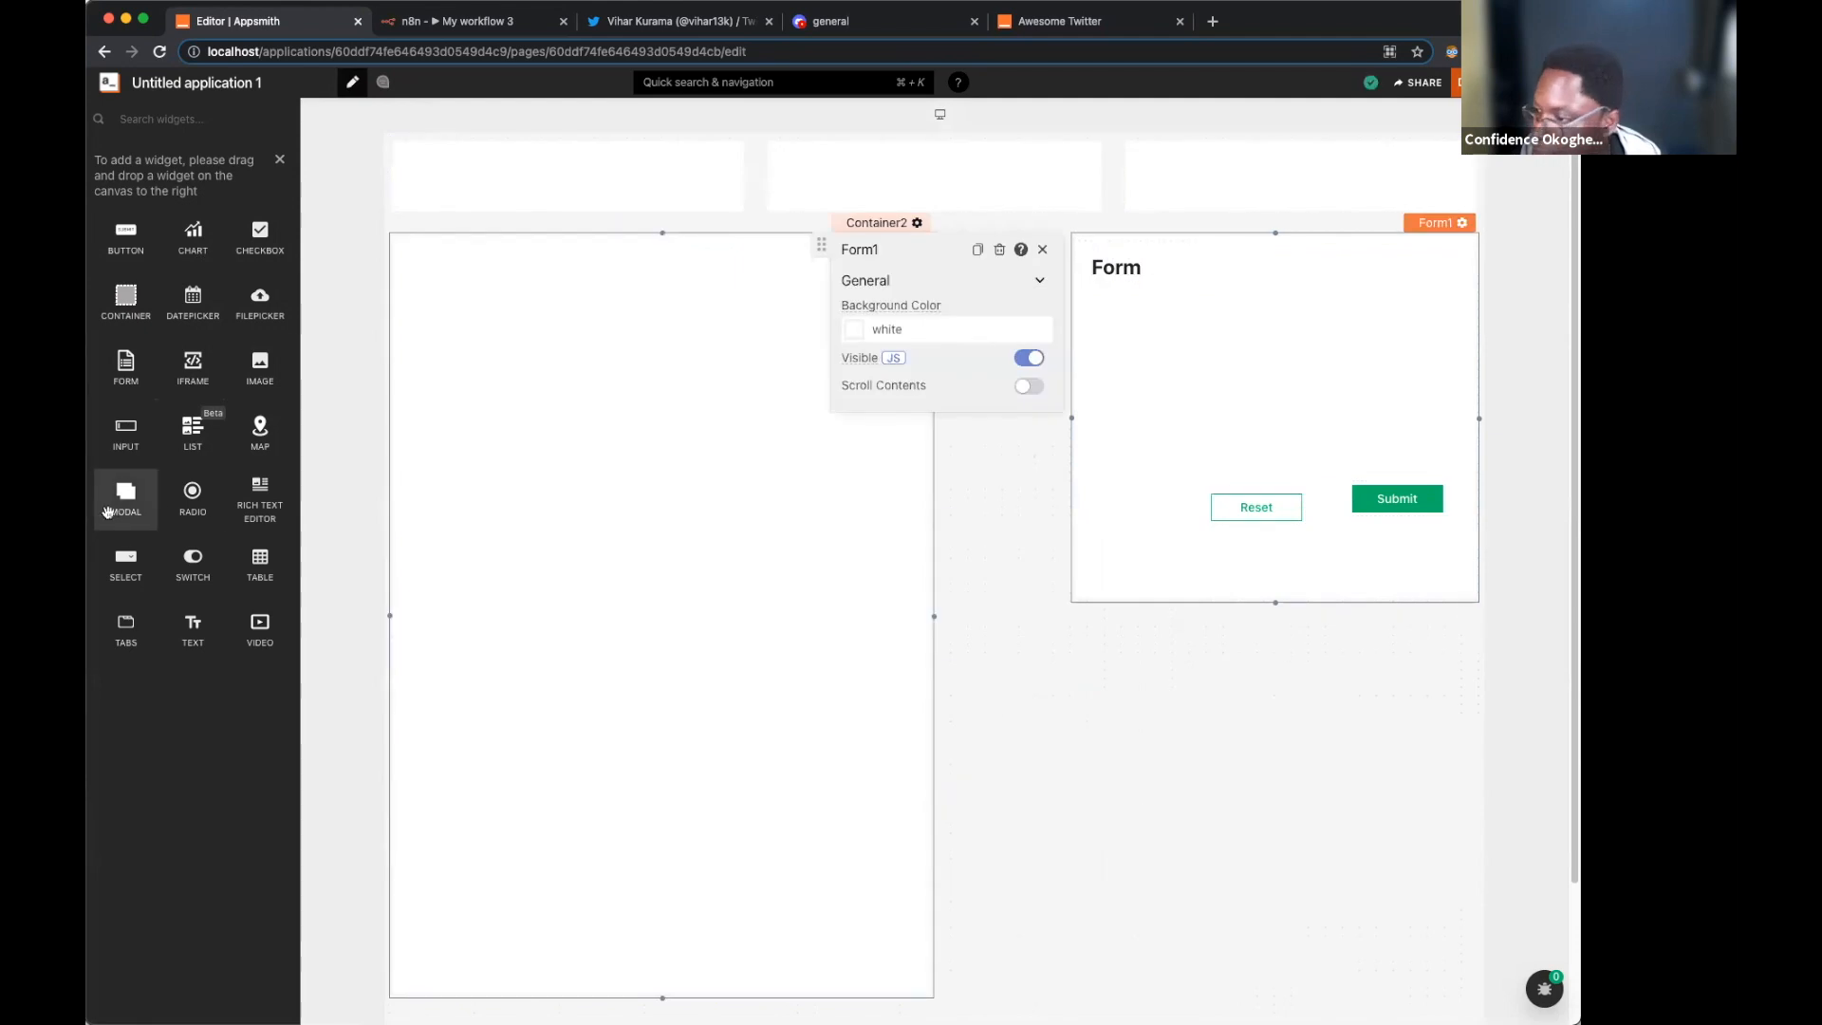
Add a container under the form, narrowed from the left and made taller.
left_click_drag(125, 304, 978, 636)
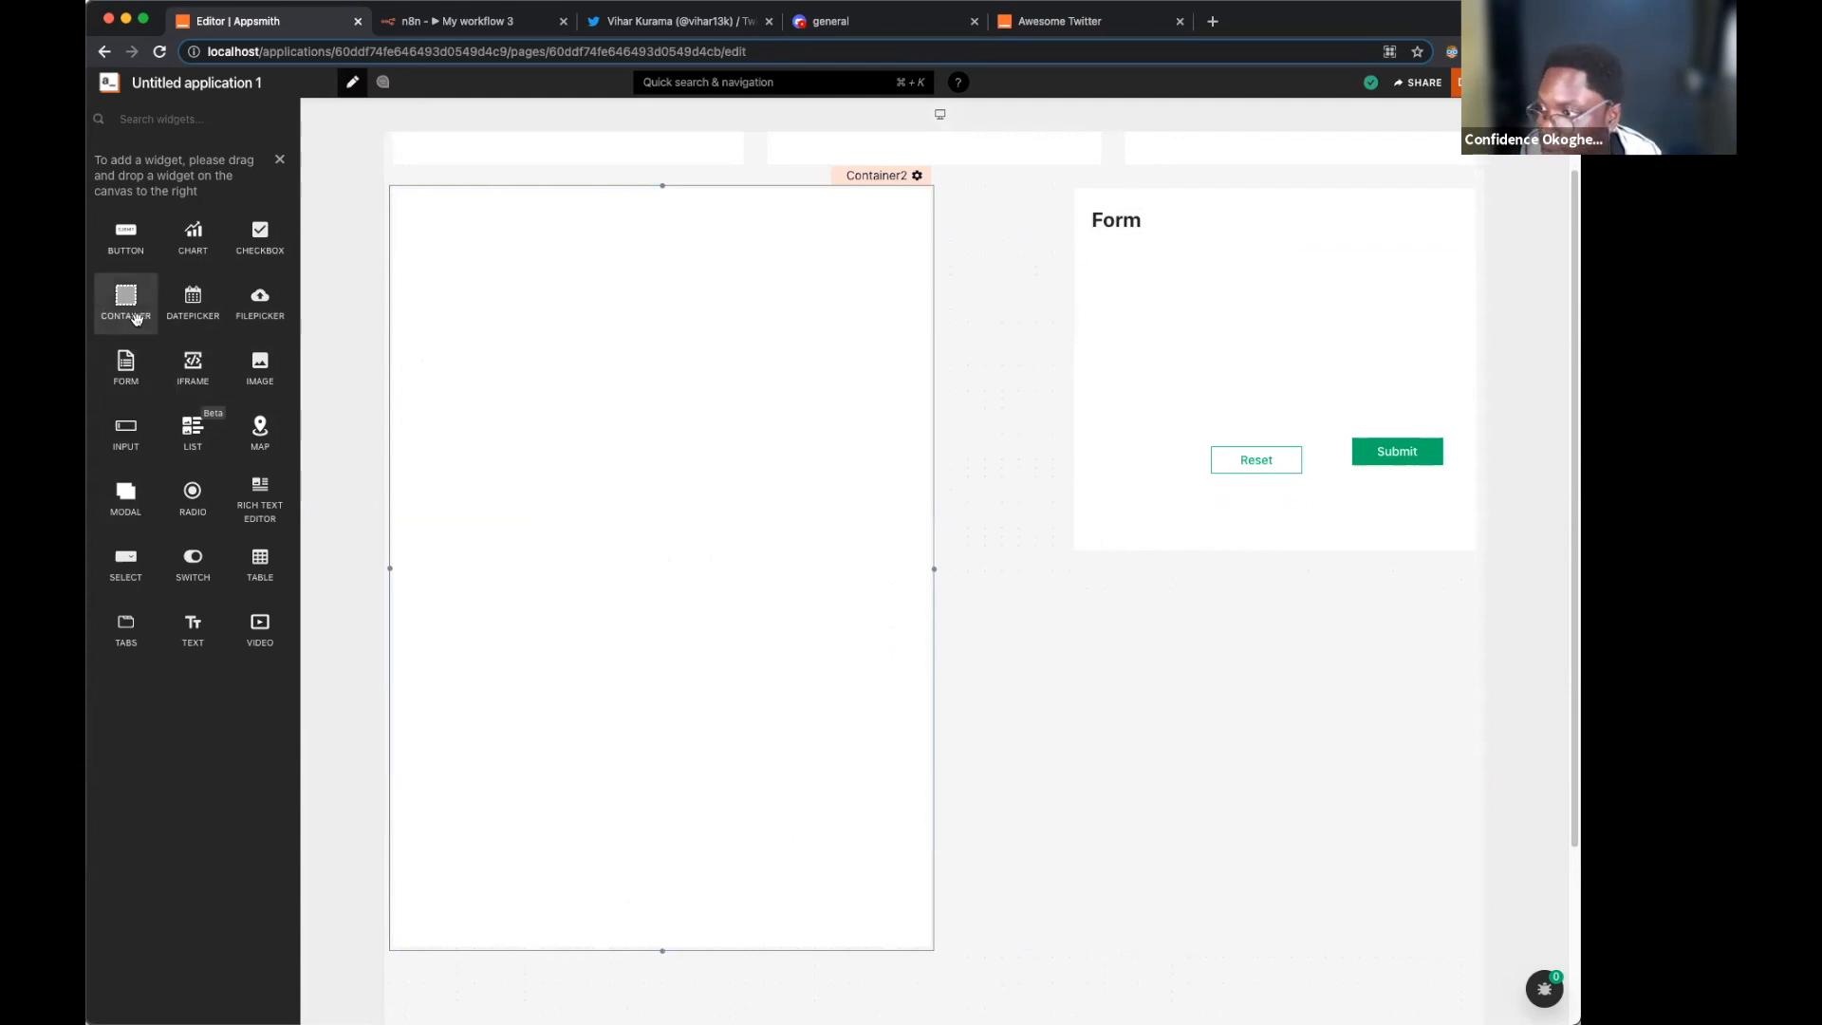
left_click_drag(843, 726, 985, 830)
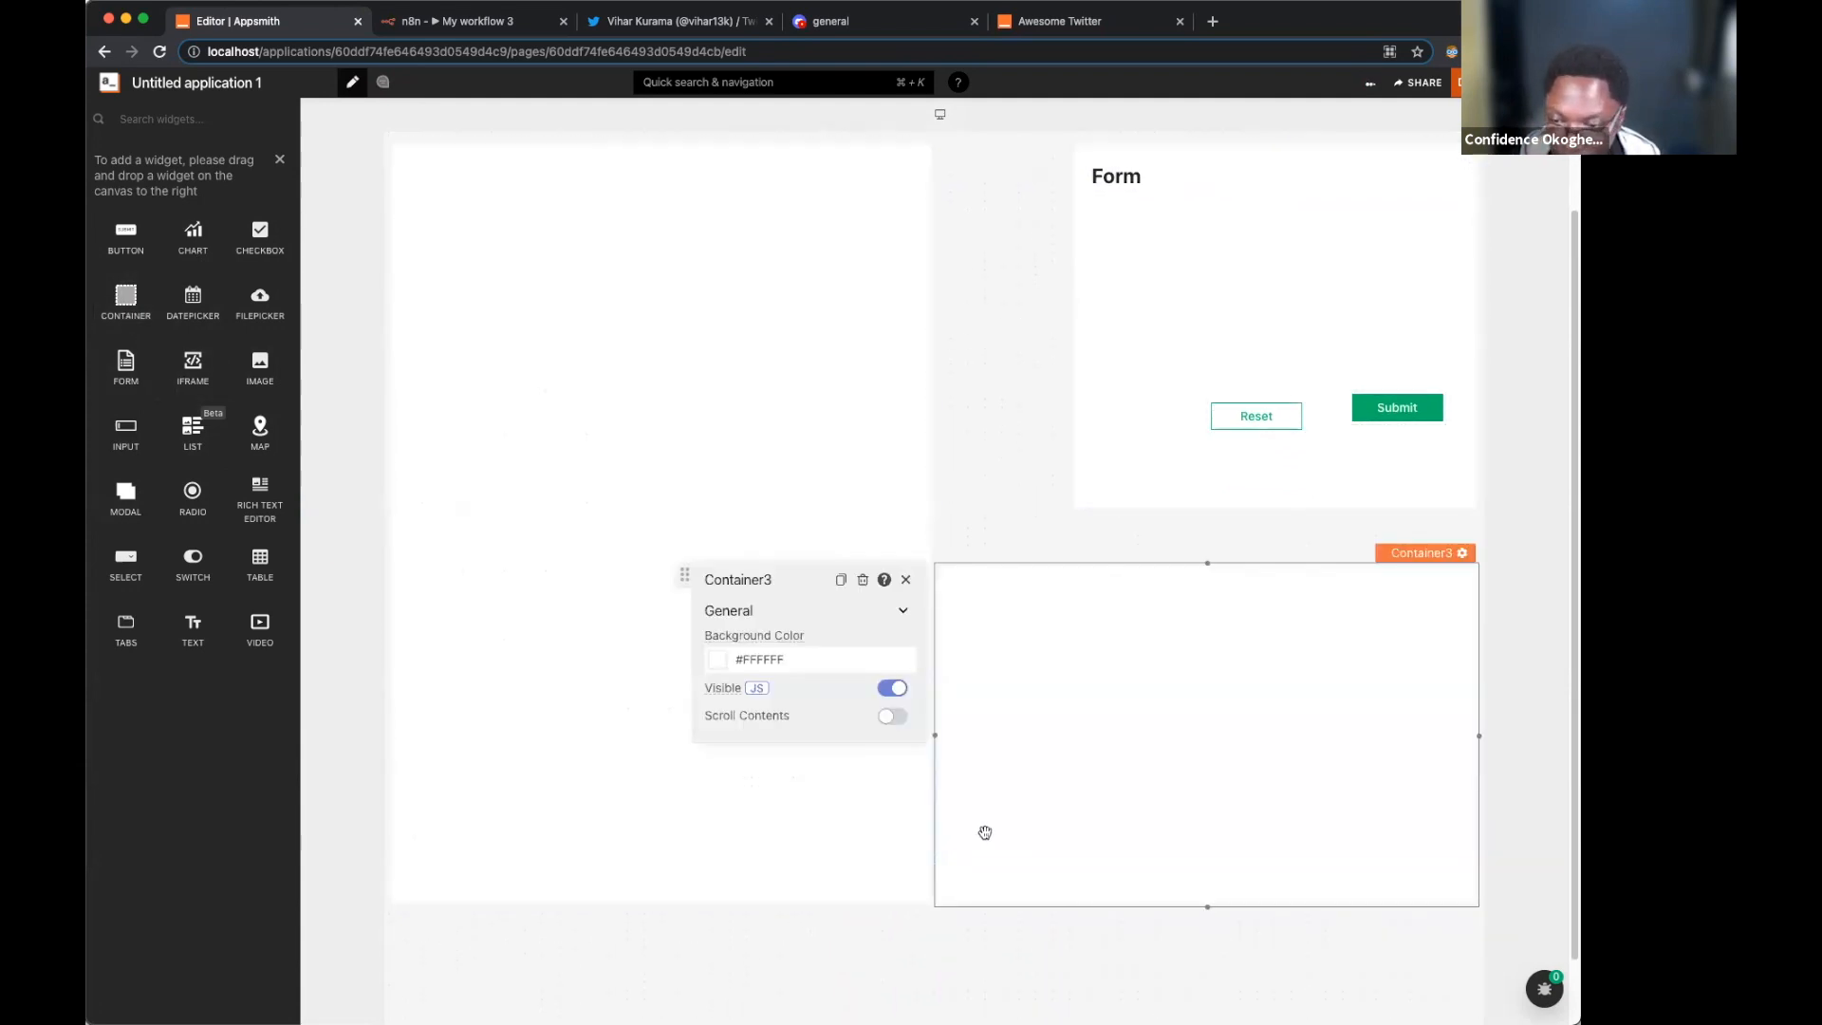
left_click_drag(933, 735, 1035, 726)
left_click_drag(1255, 564, 1252, 522)
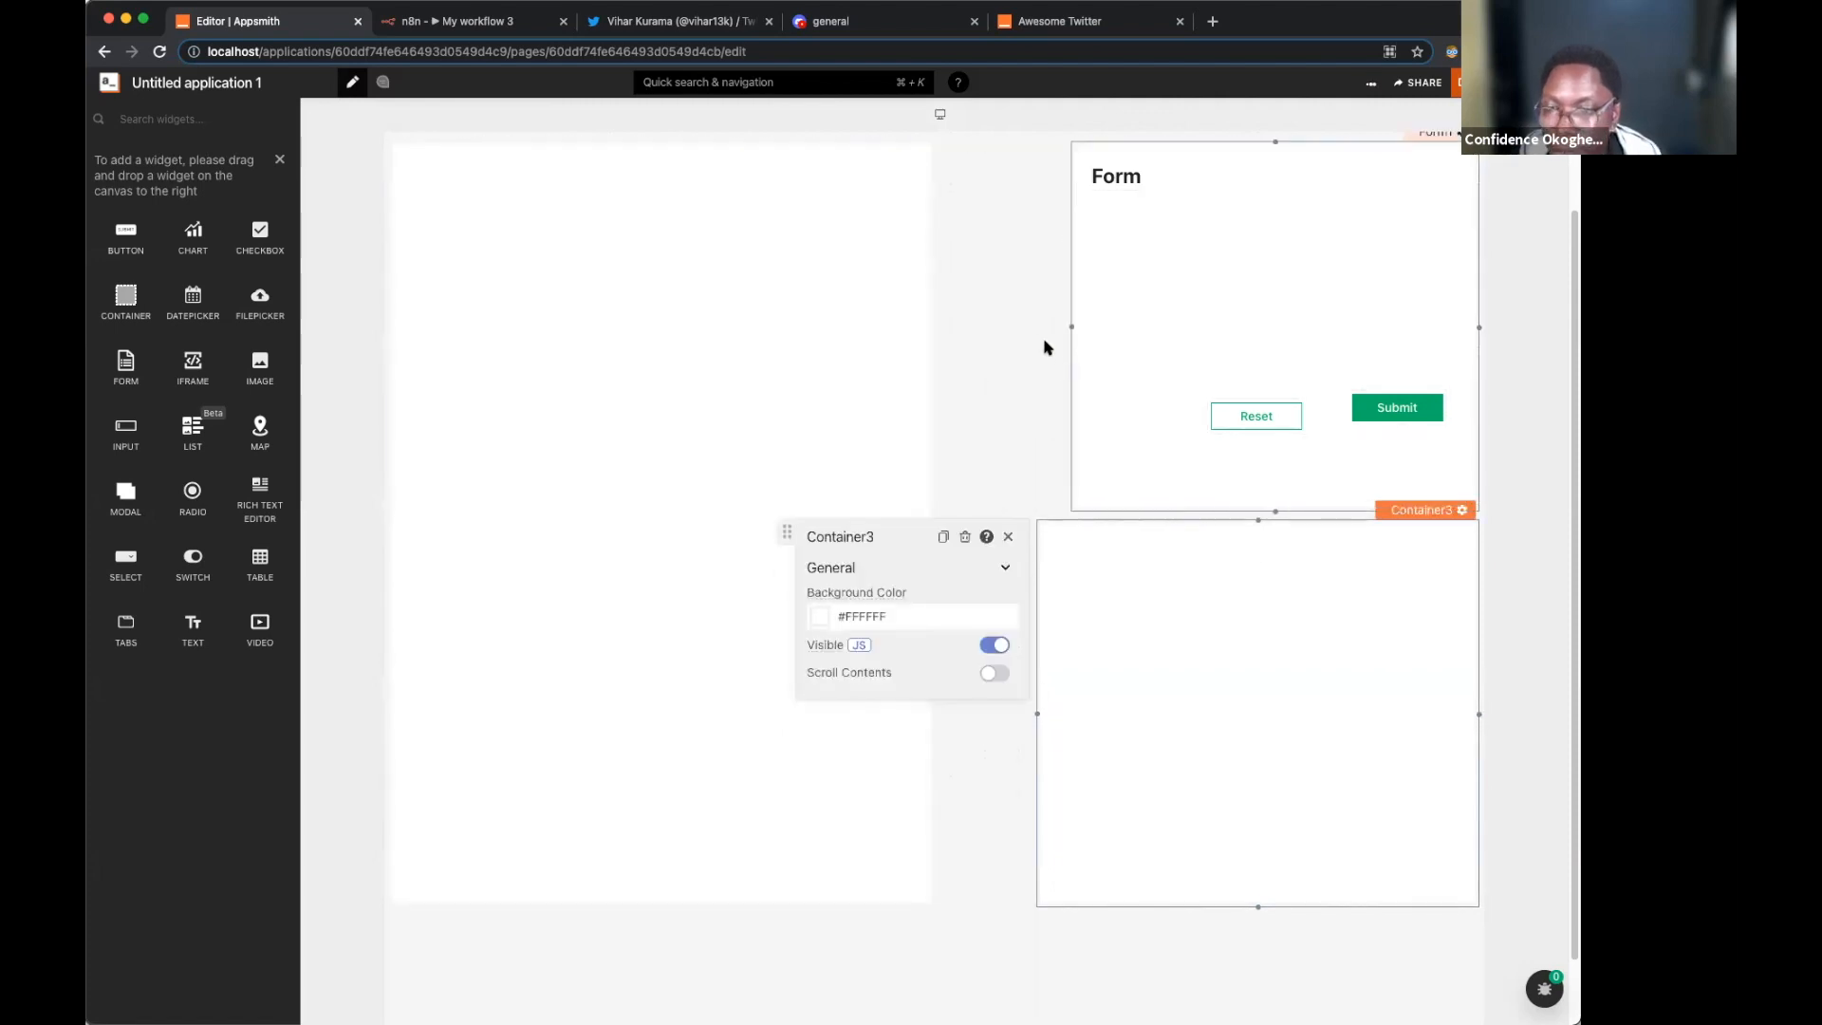
Resize the lower-right container and form, and widen the large left container.
mouse_move(1070, 328)
left_mouse_down()
mouse_move(1012, 329)
mouse_move(1042, 333)
left_mouse_up()
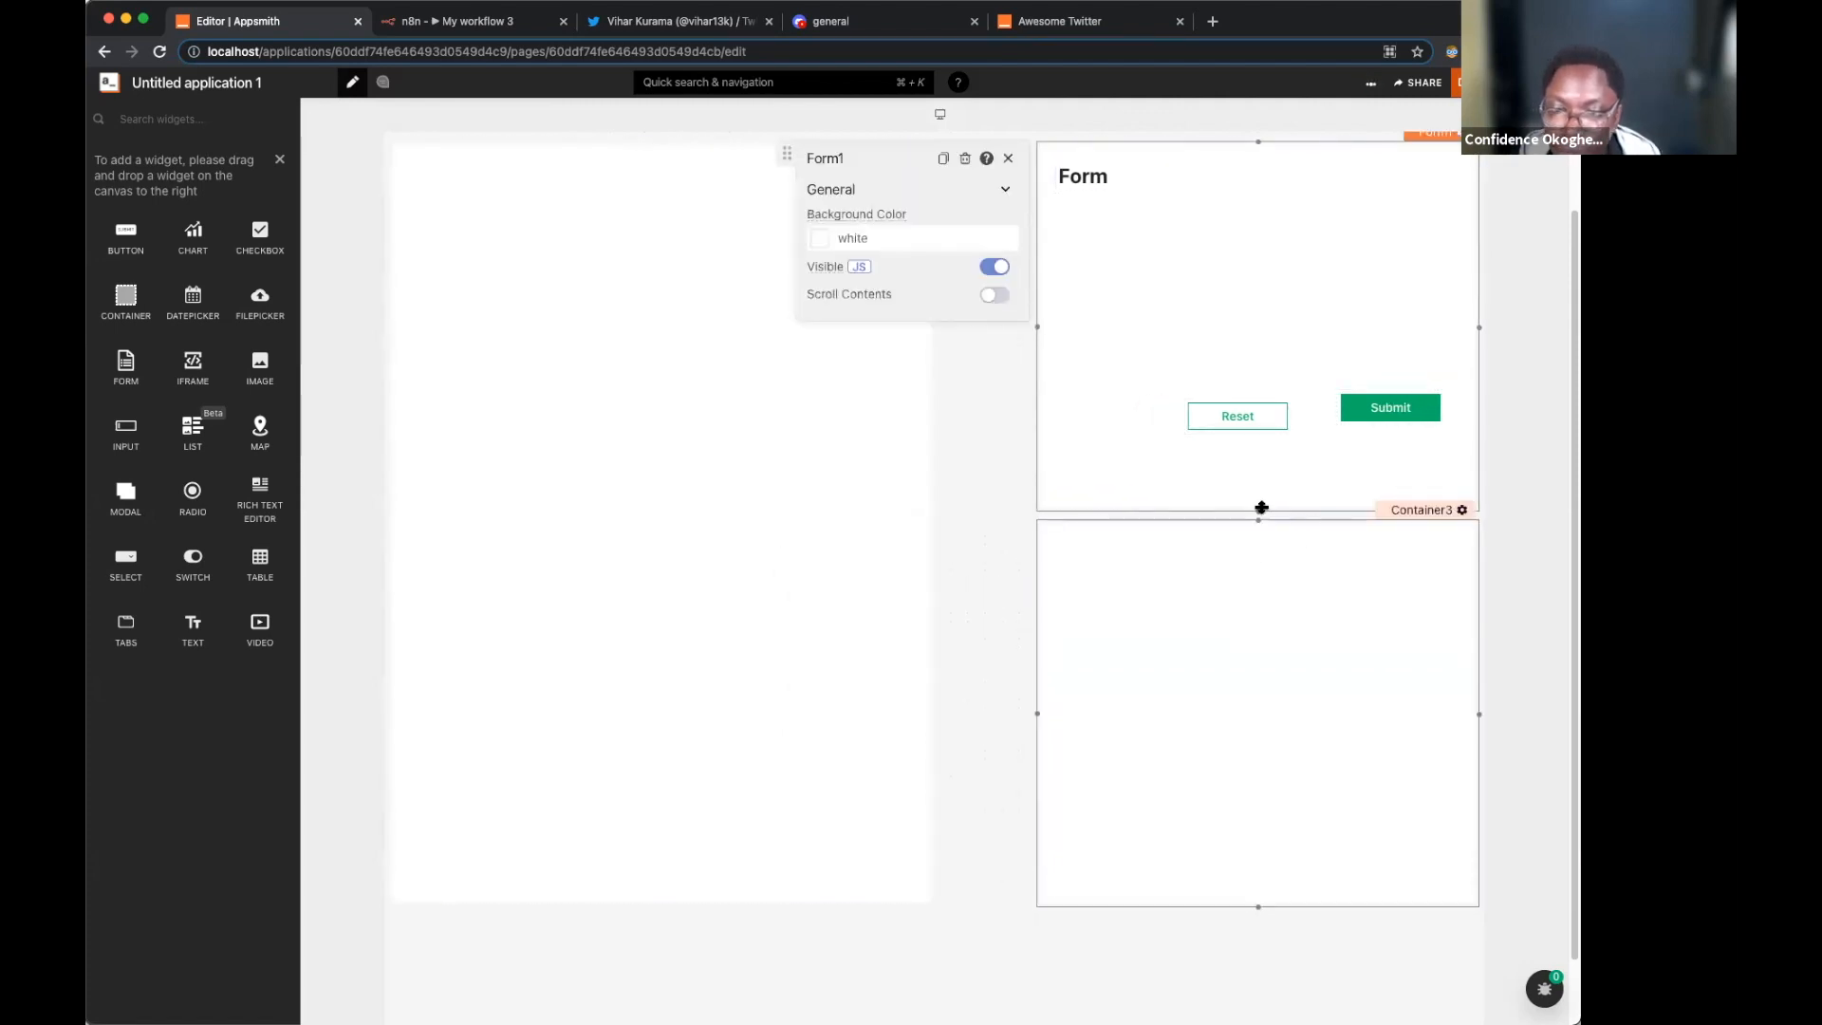
left_click_drag(1258, 511, 1241, 496)
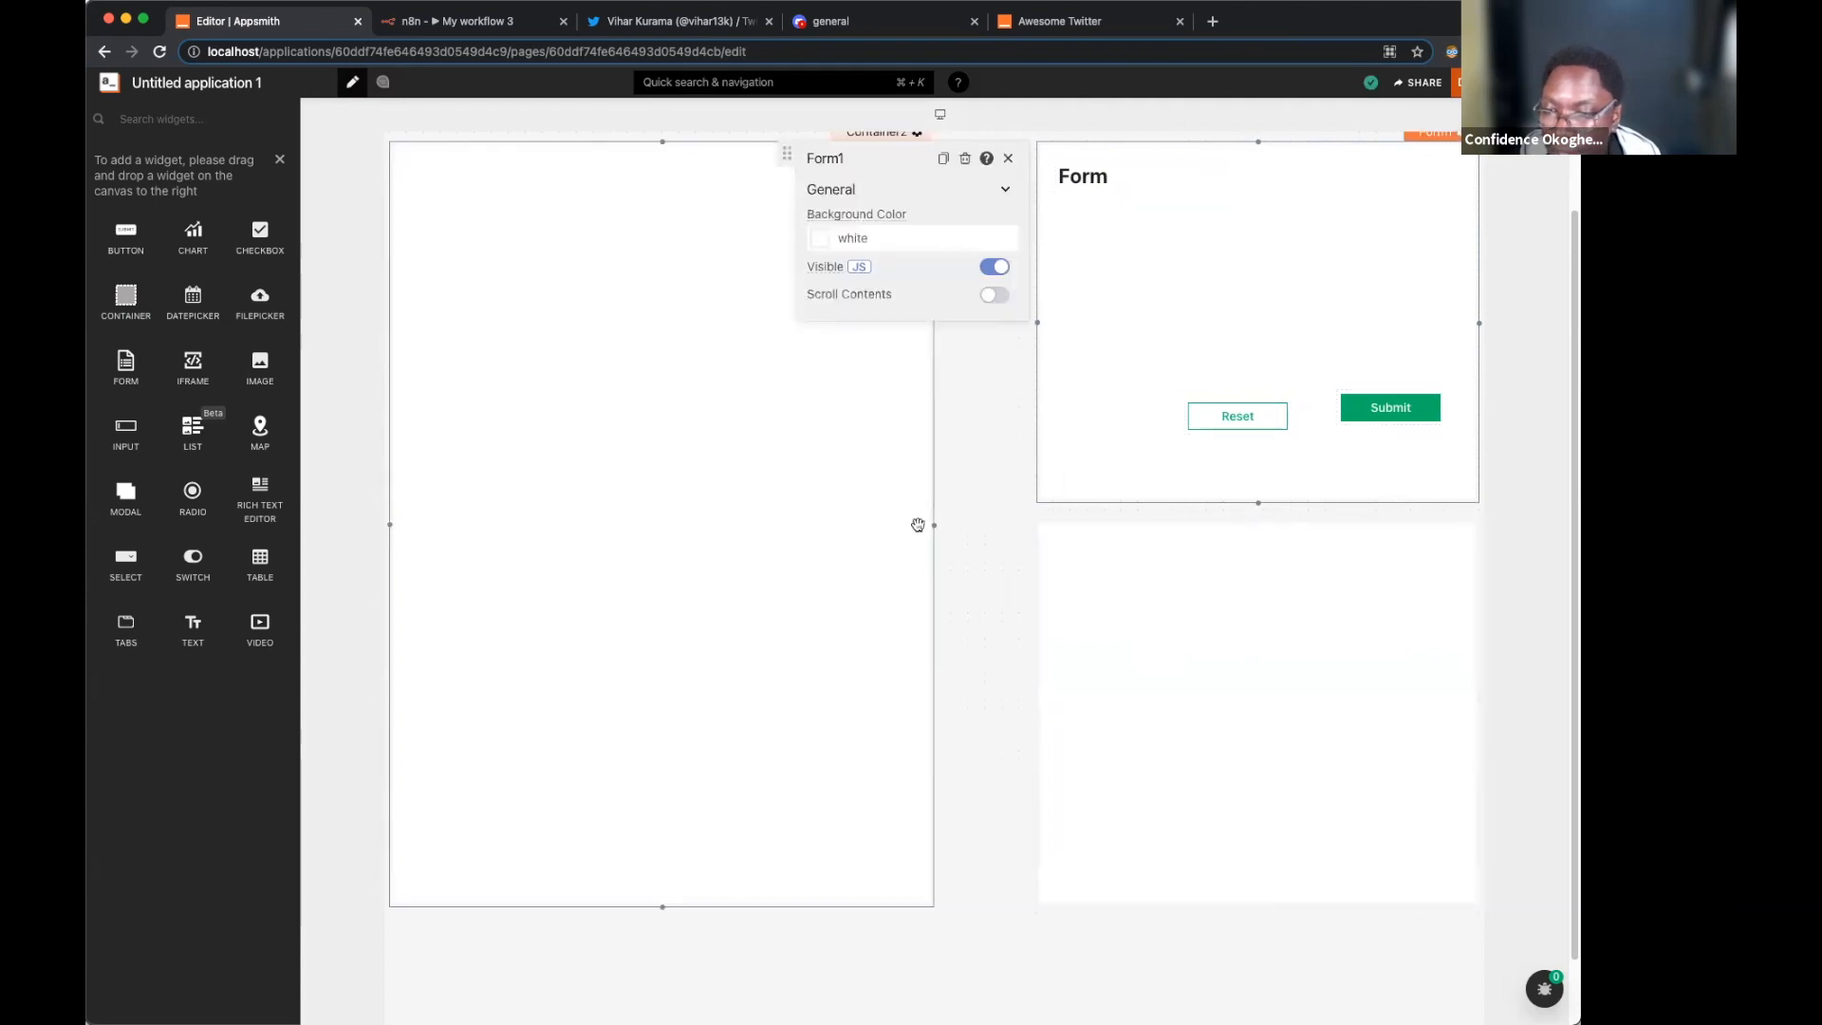
left_click_drag(932, 528, 989, 538)
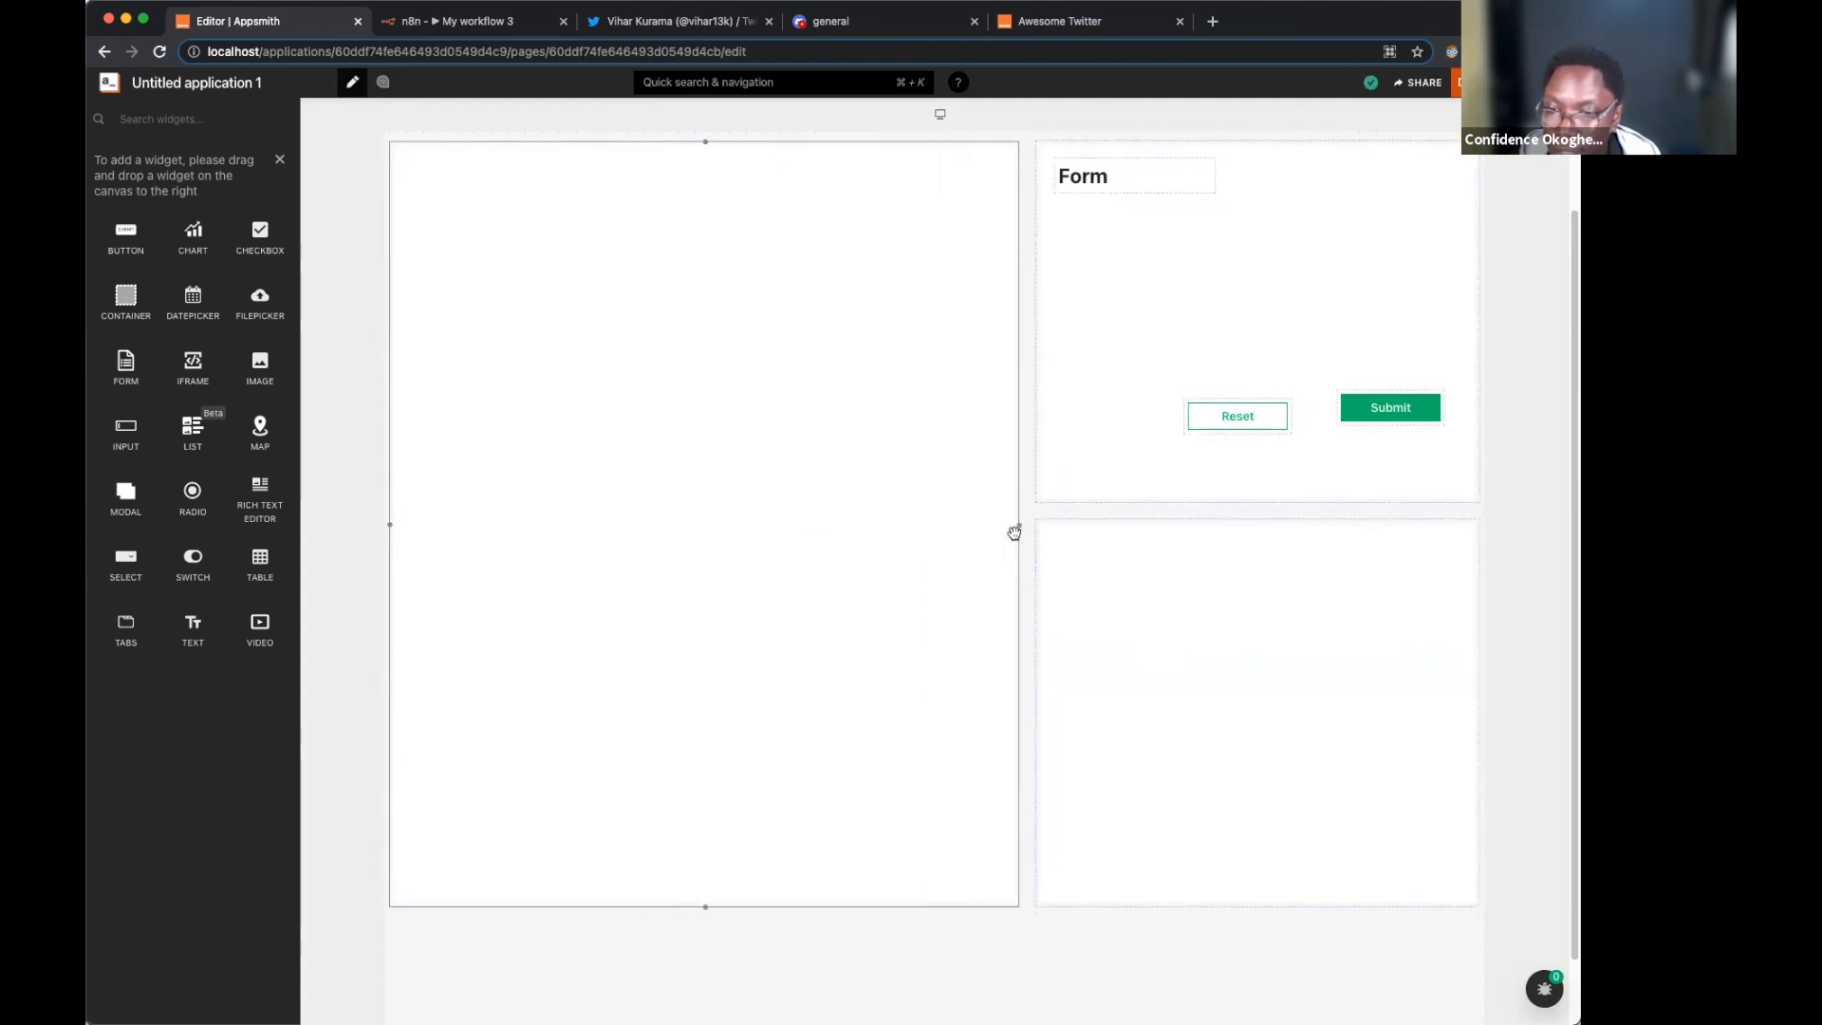
left_click(1014, 532)
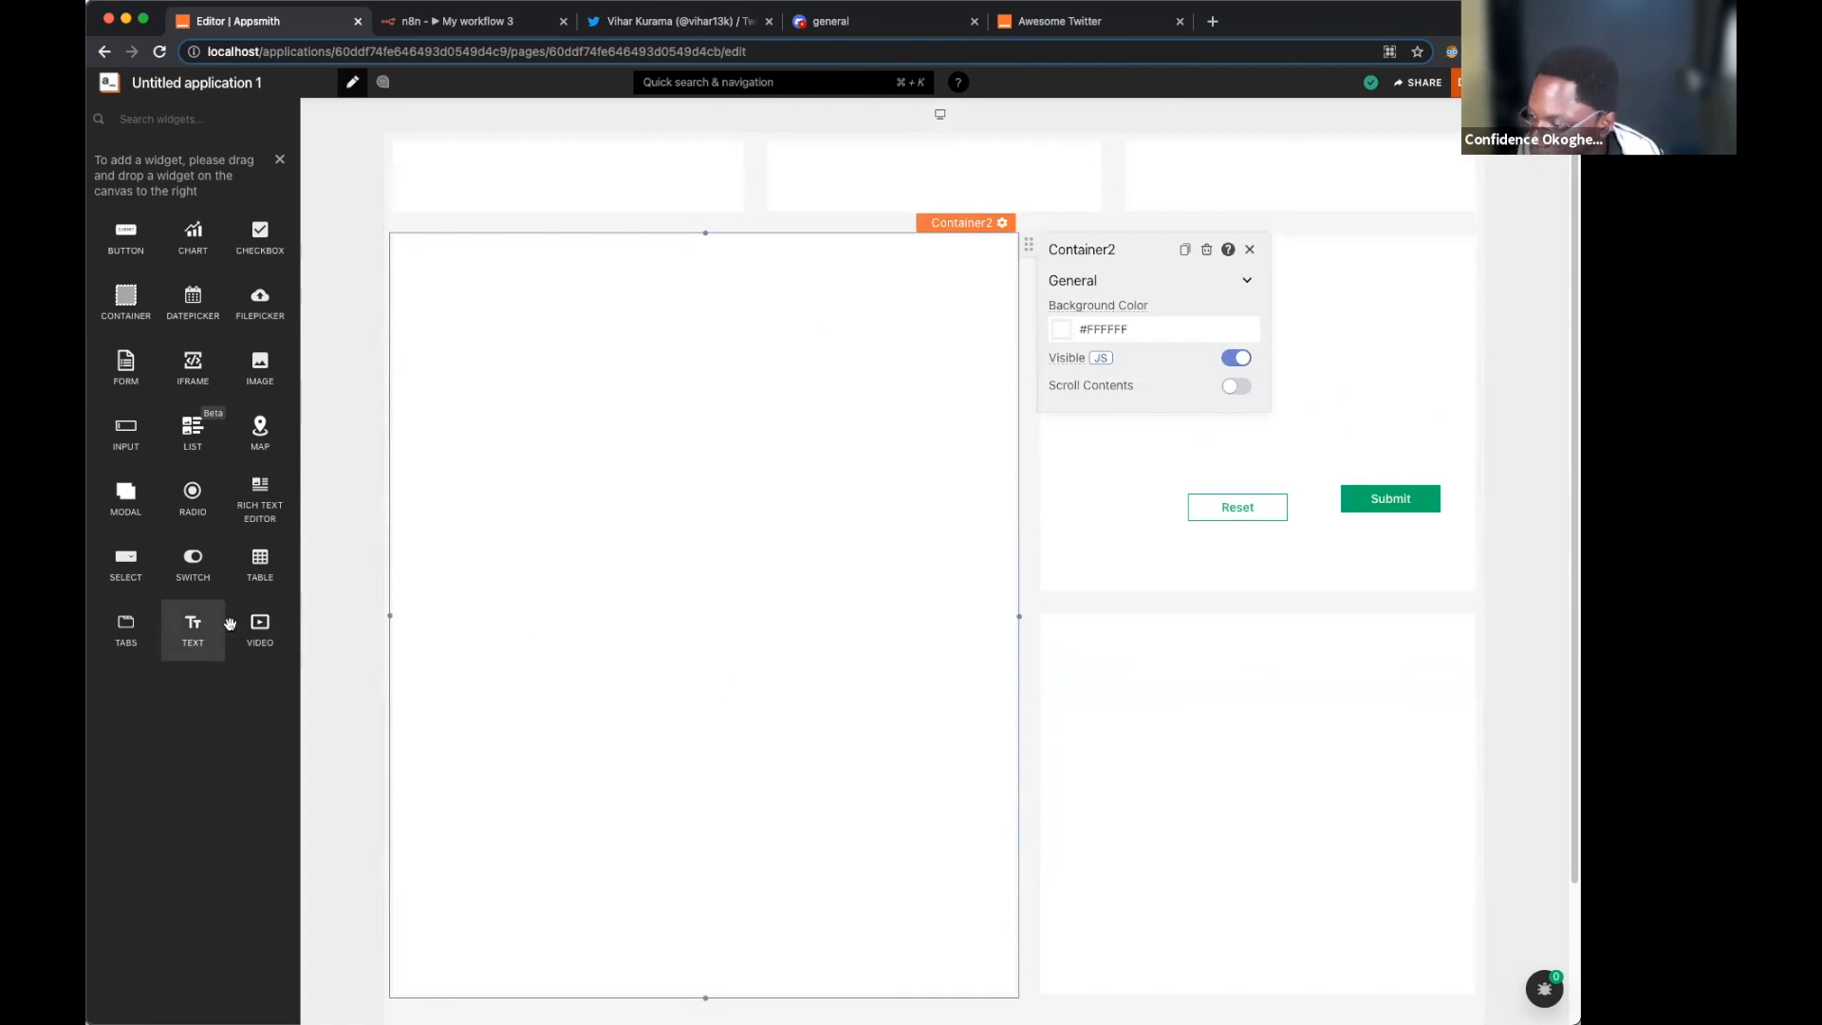
Add a 'Tweet Feed' Heading 2 text label to the left container.
left_click_drag(195, 628, 438, 301)
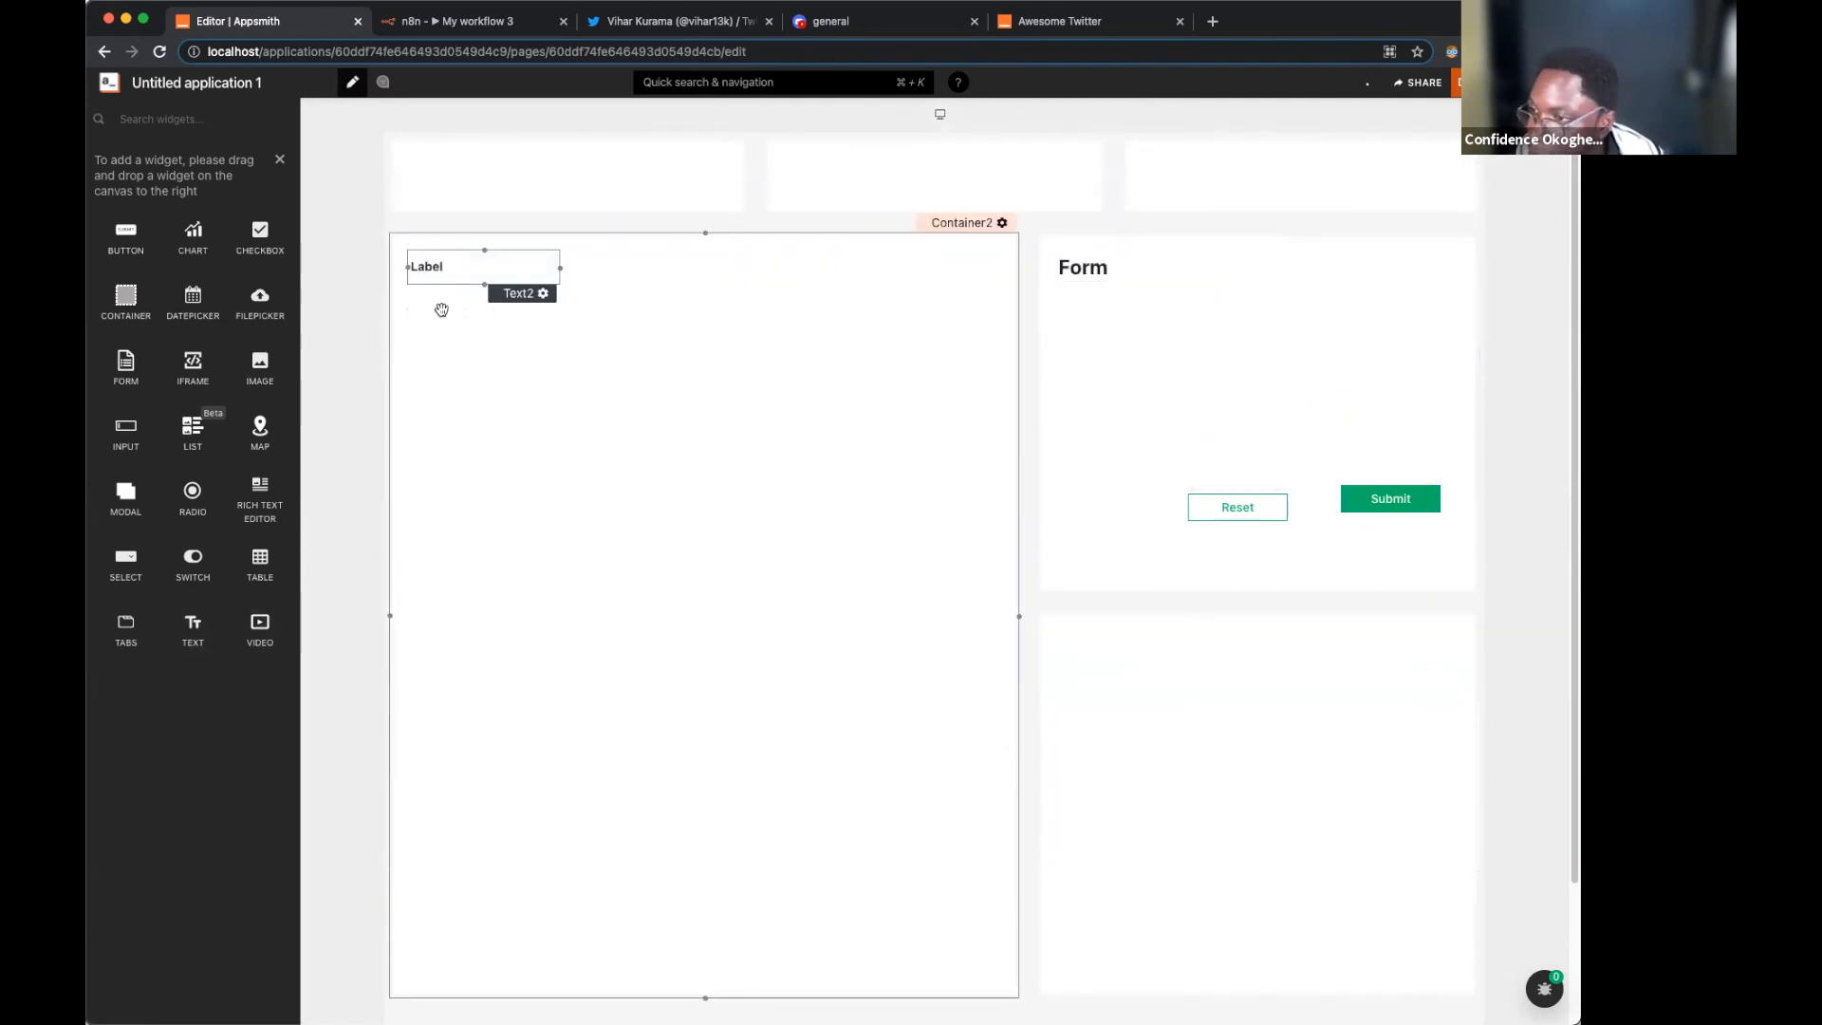
left_click(615, 350)
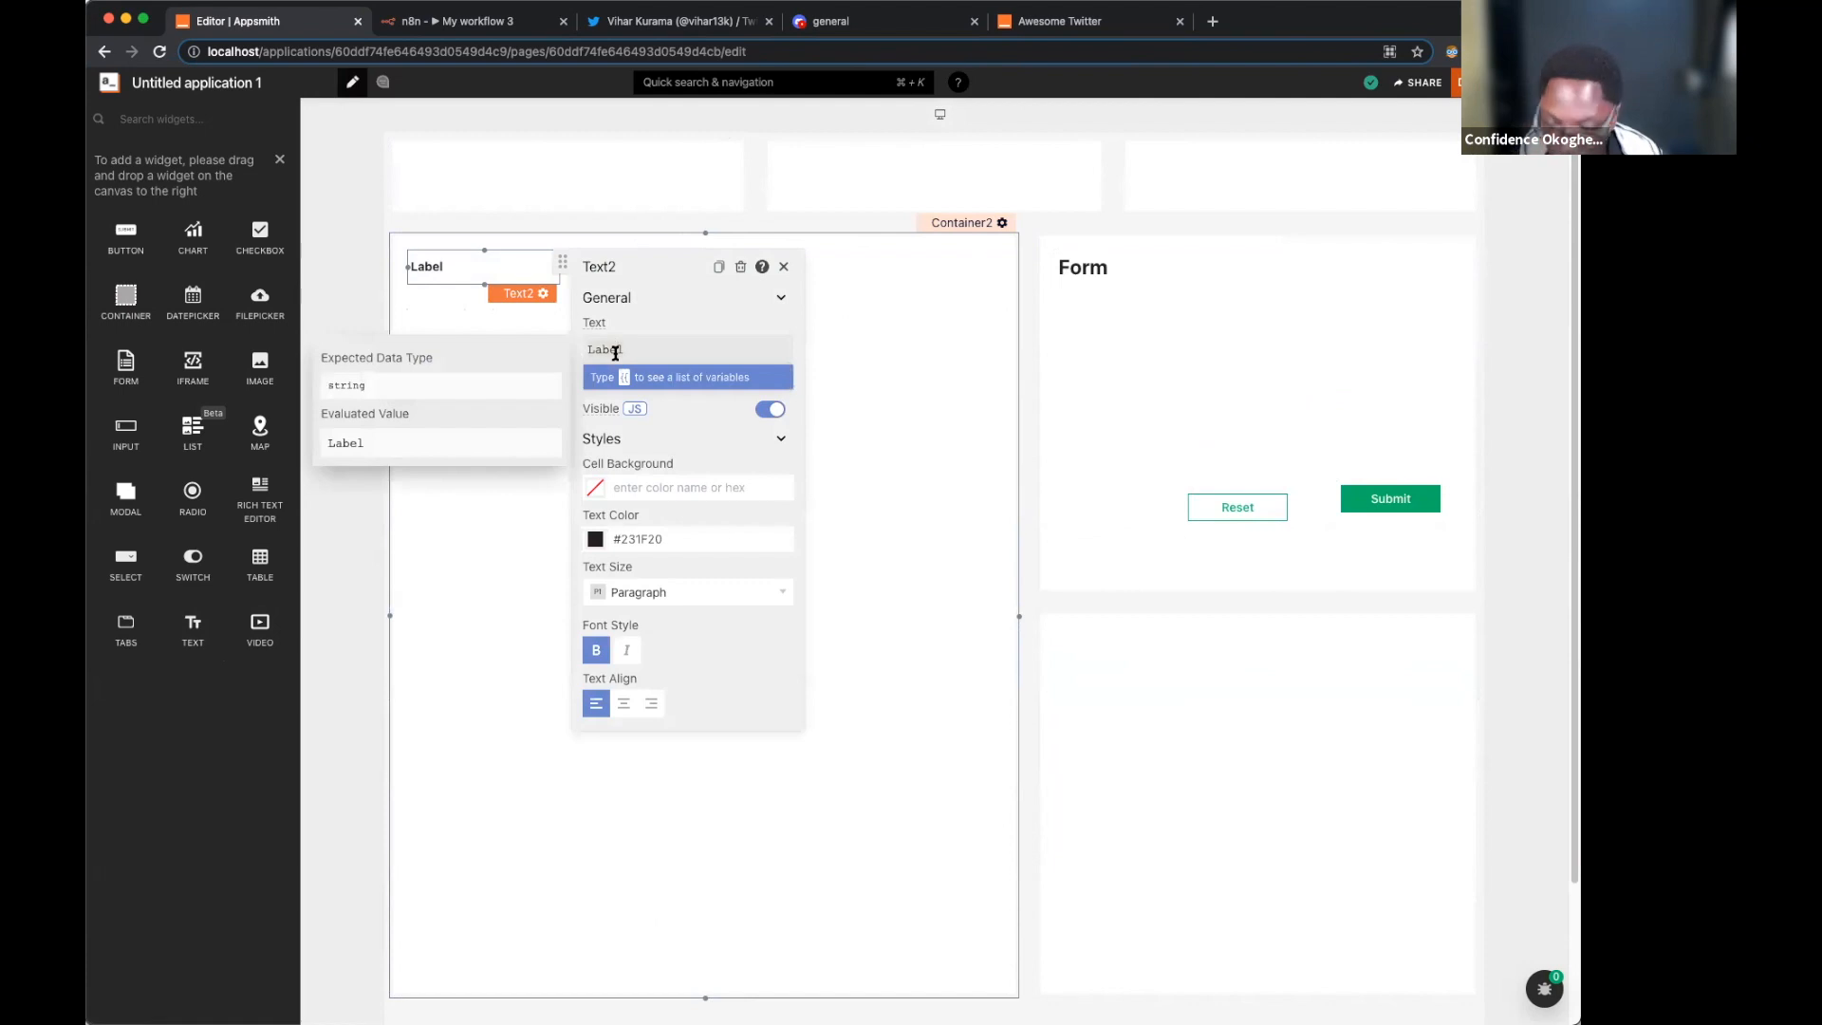
key("super+a")
key("BackSpace")
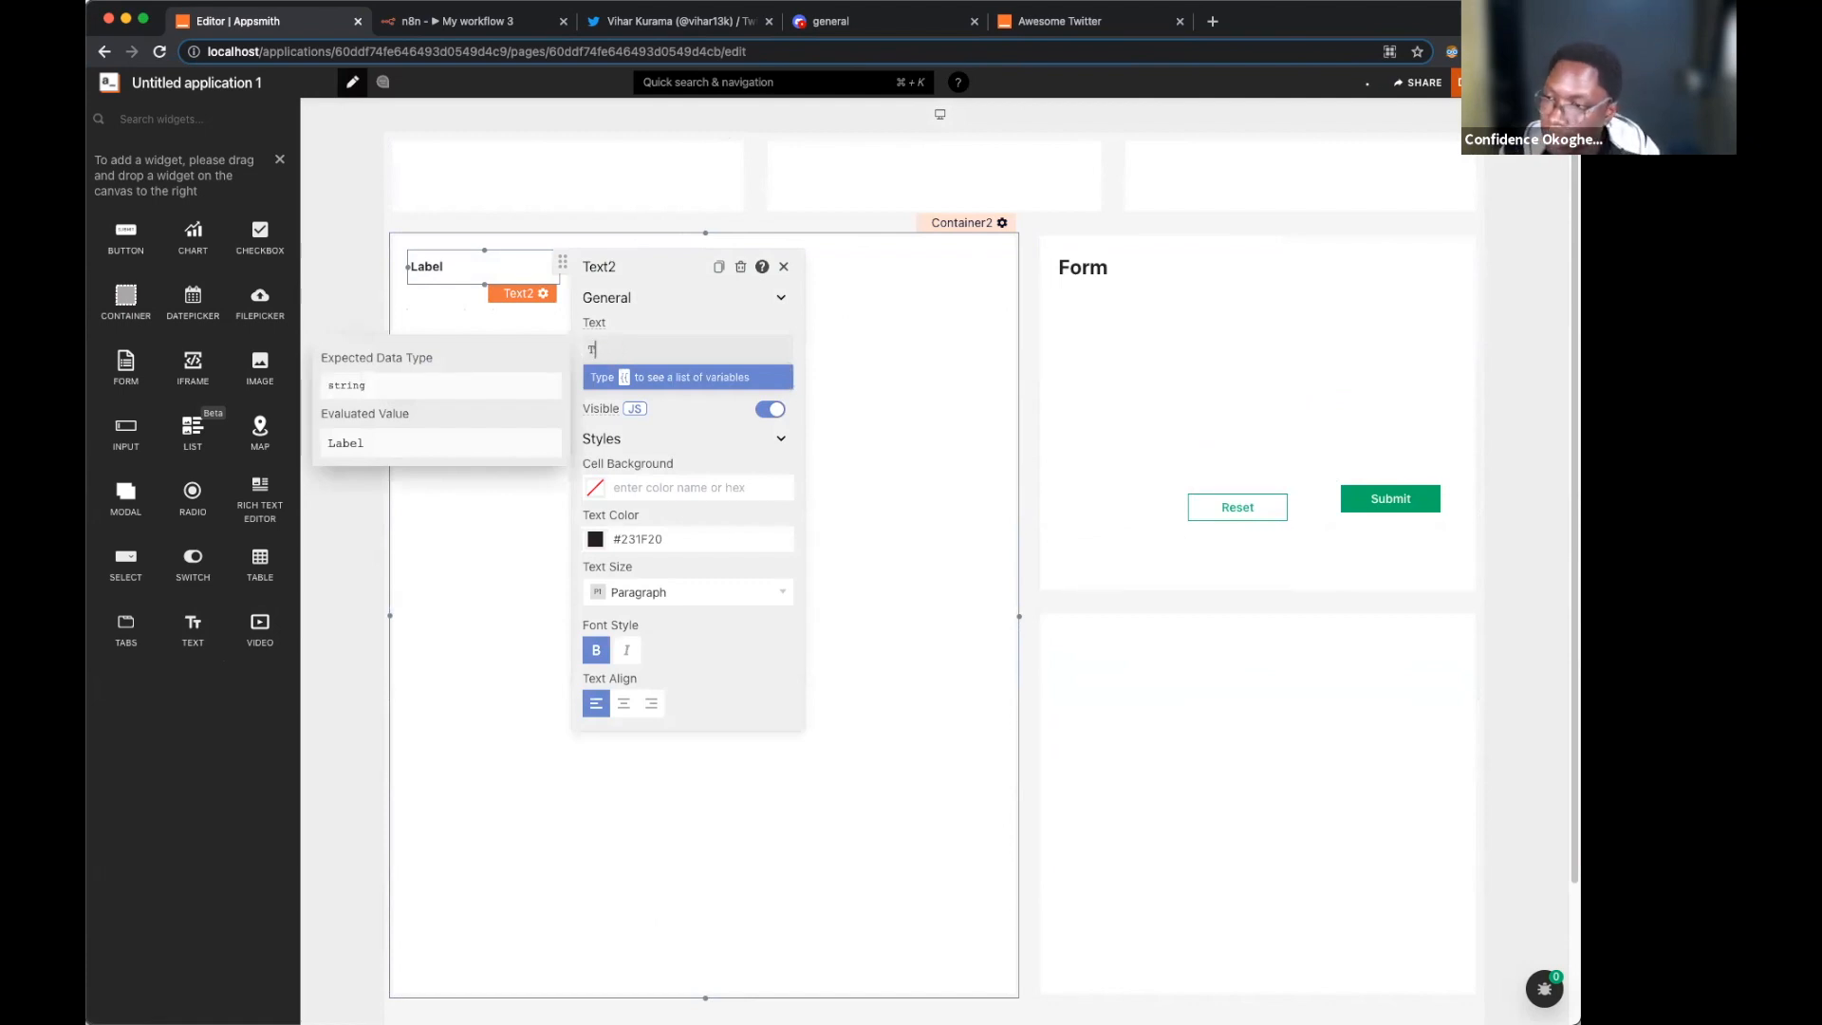
type("Tweet Feee")
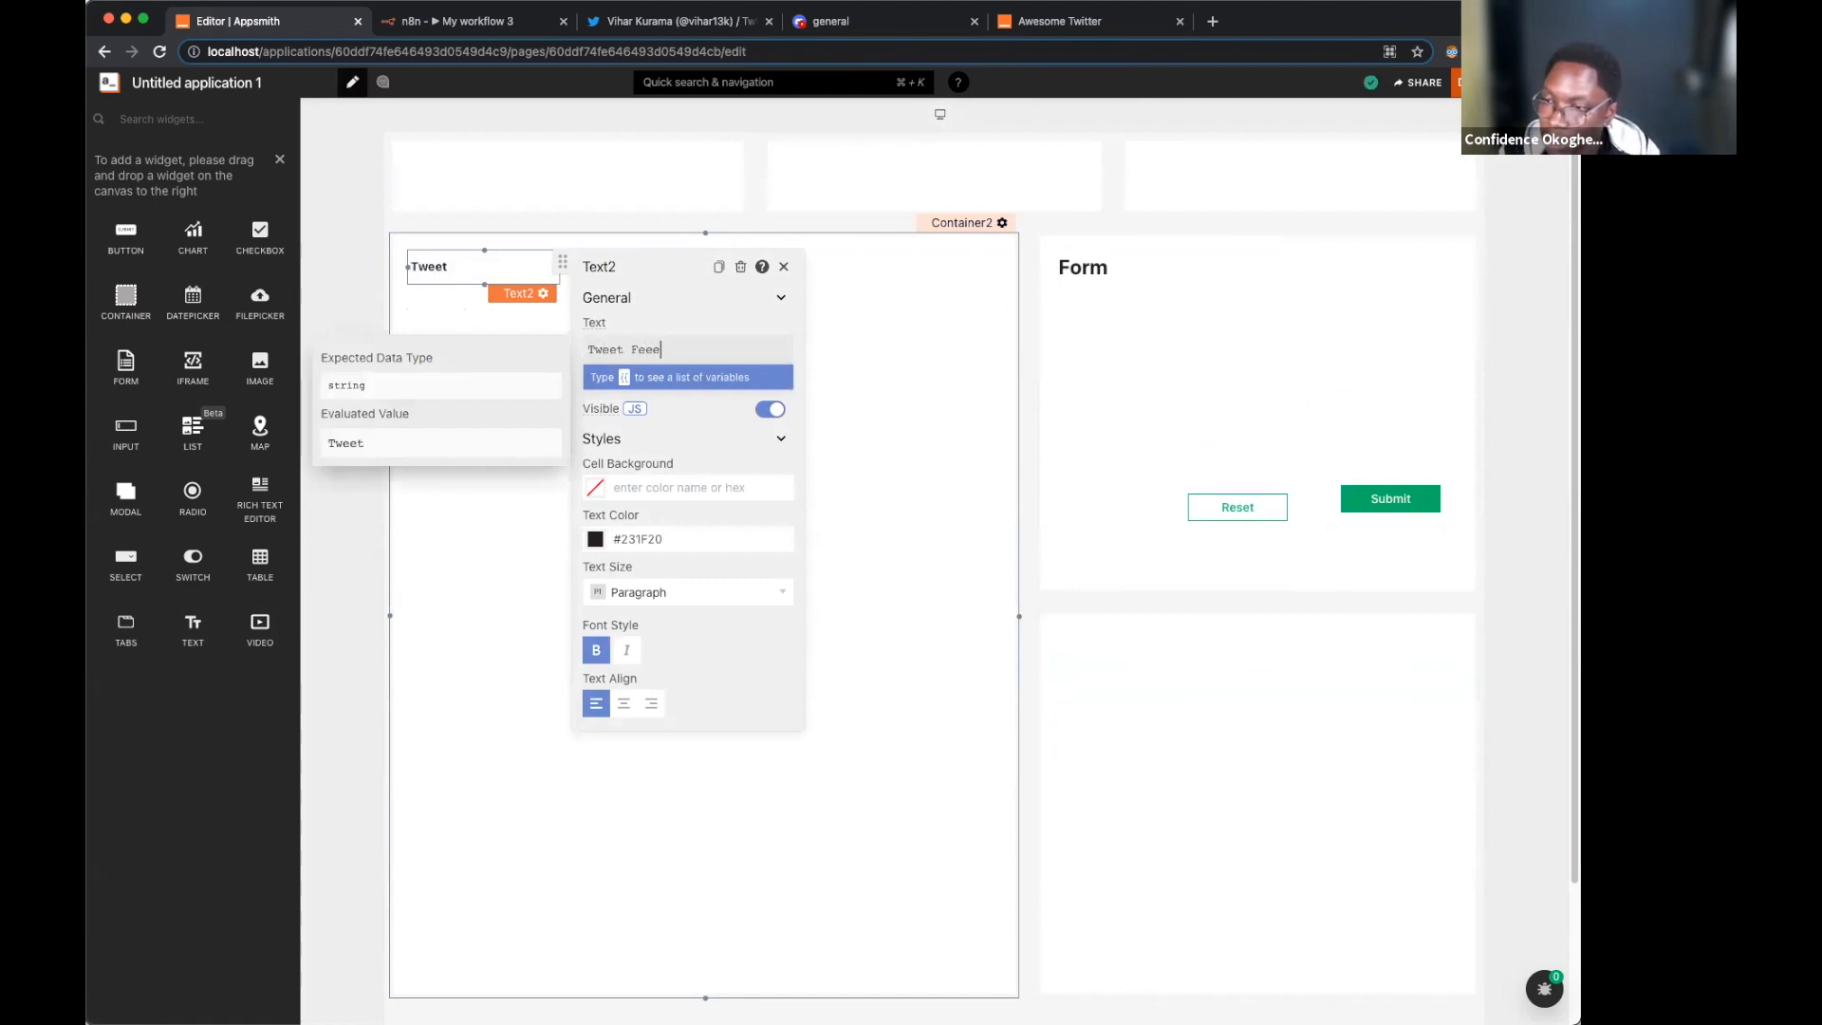
key("BackSpace")
key("BackSpace")
type("d")
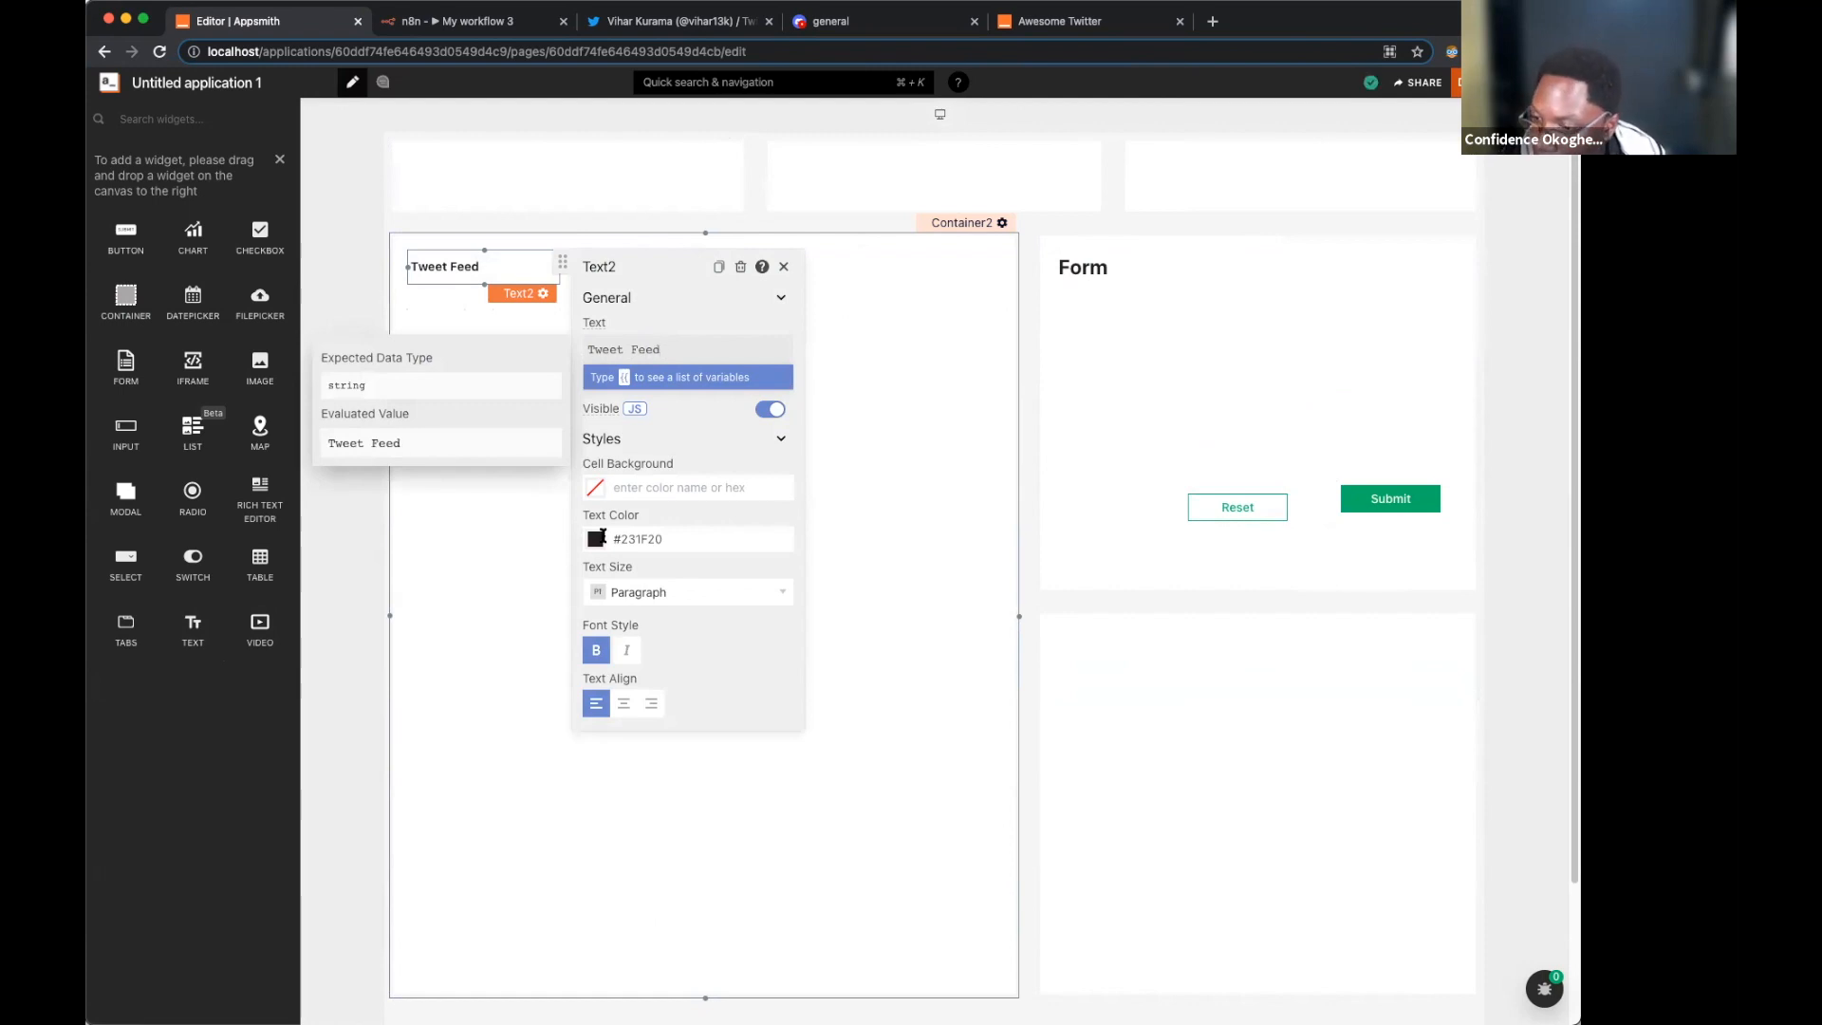
left_click(692, 593)
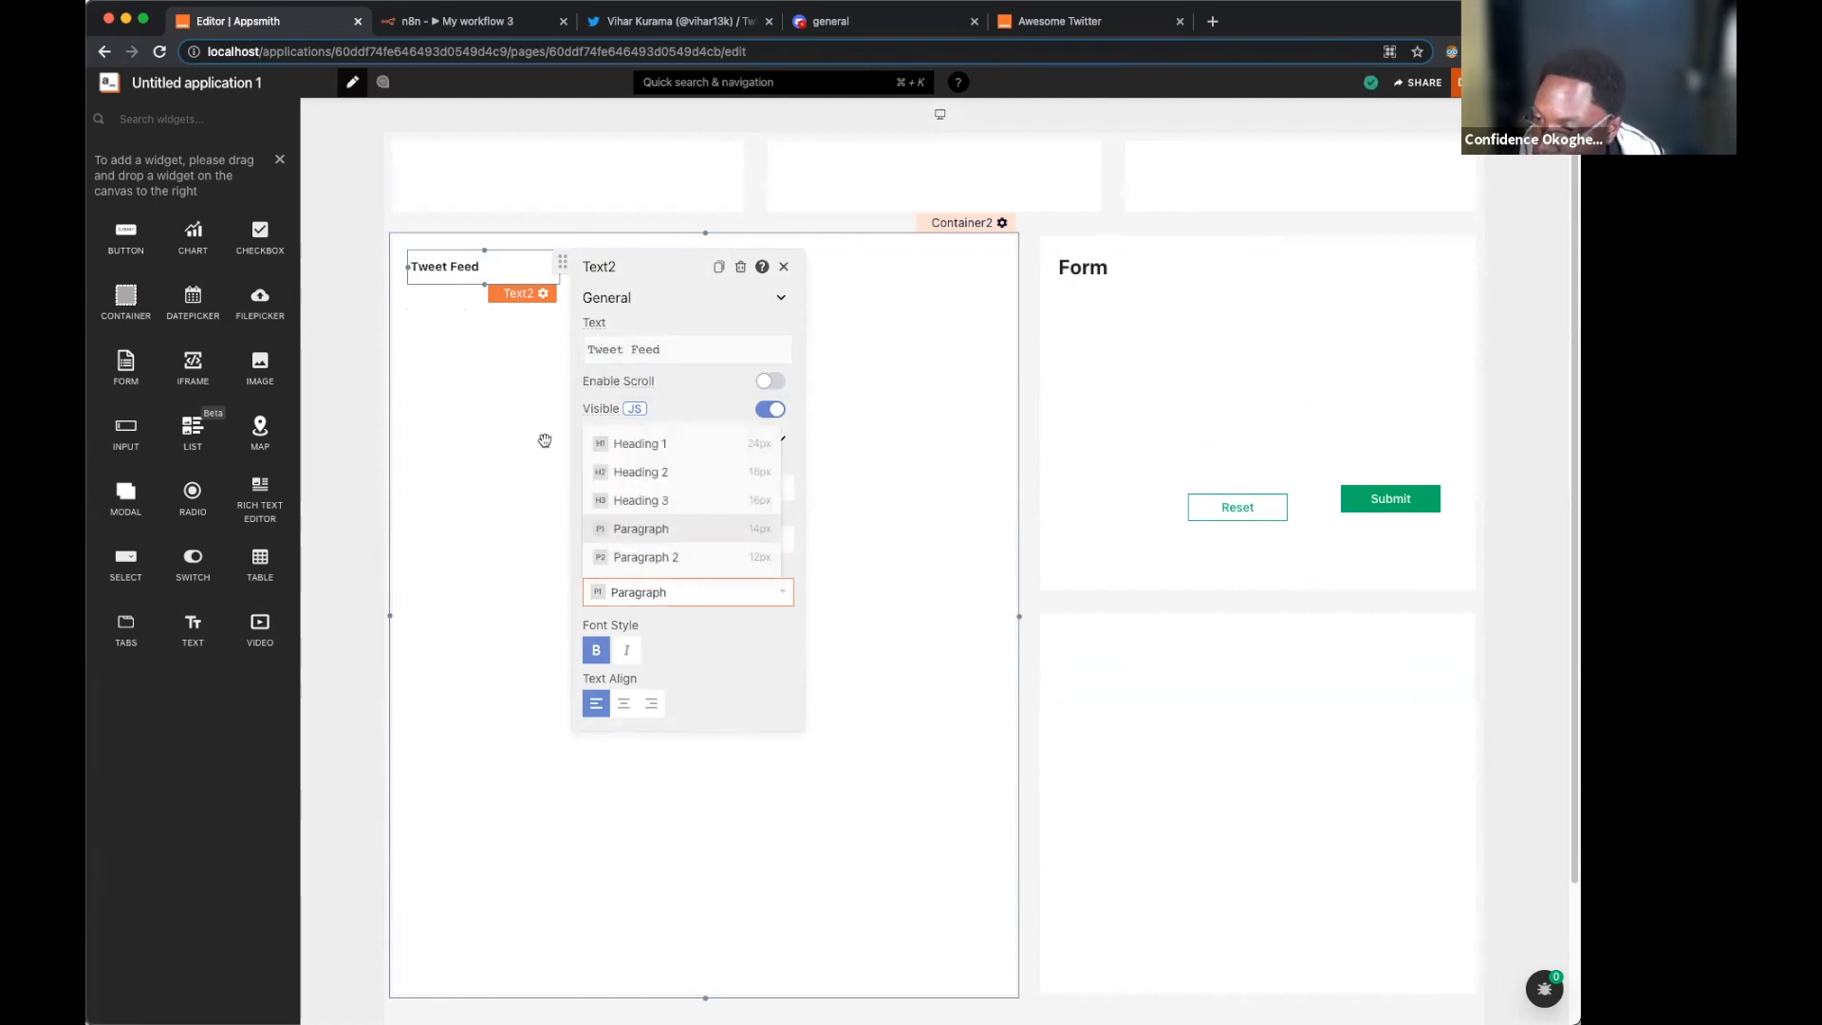
left_click(688, 472)
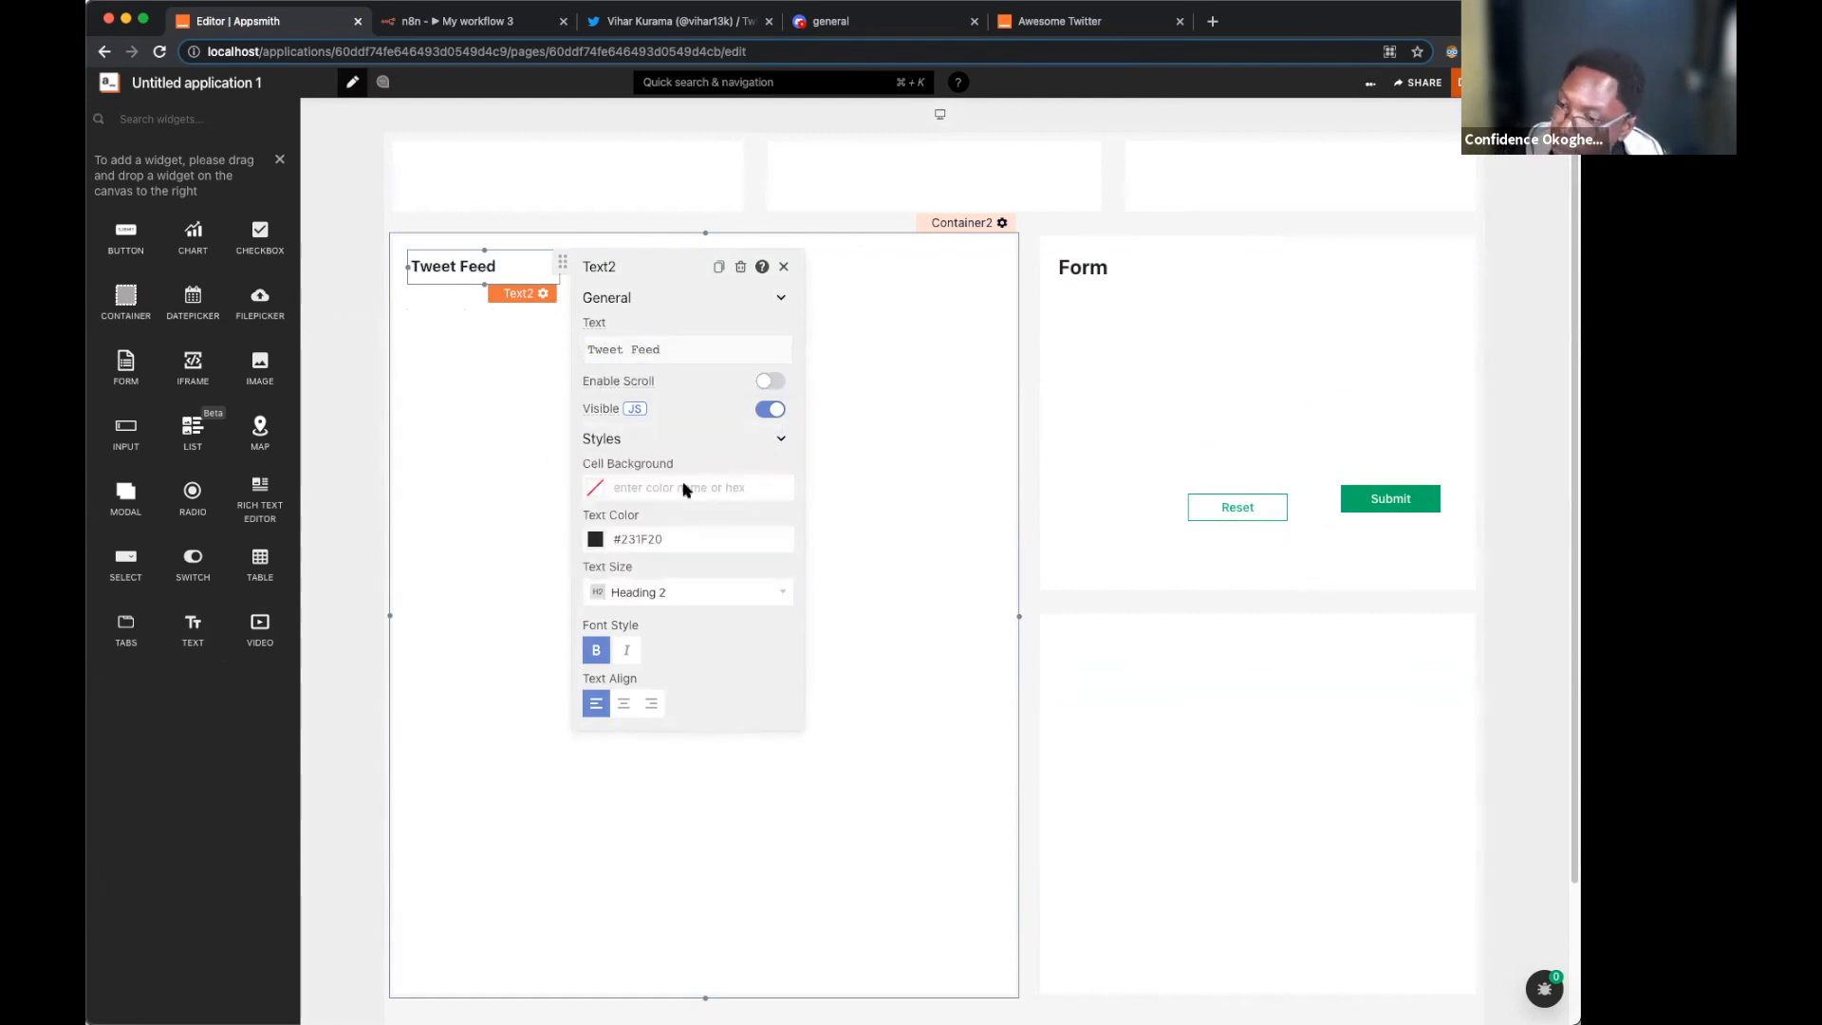
Retitle the form 'Send Tweet' and make it a Heading 2.
left_click(939, 559)
left_click(1114, 305)
left_click(1130, 274)
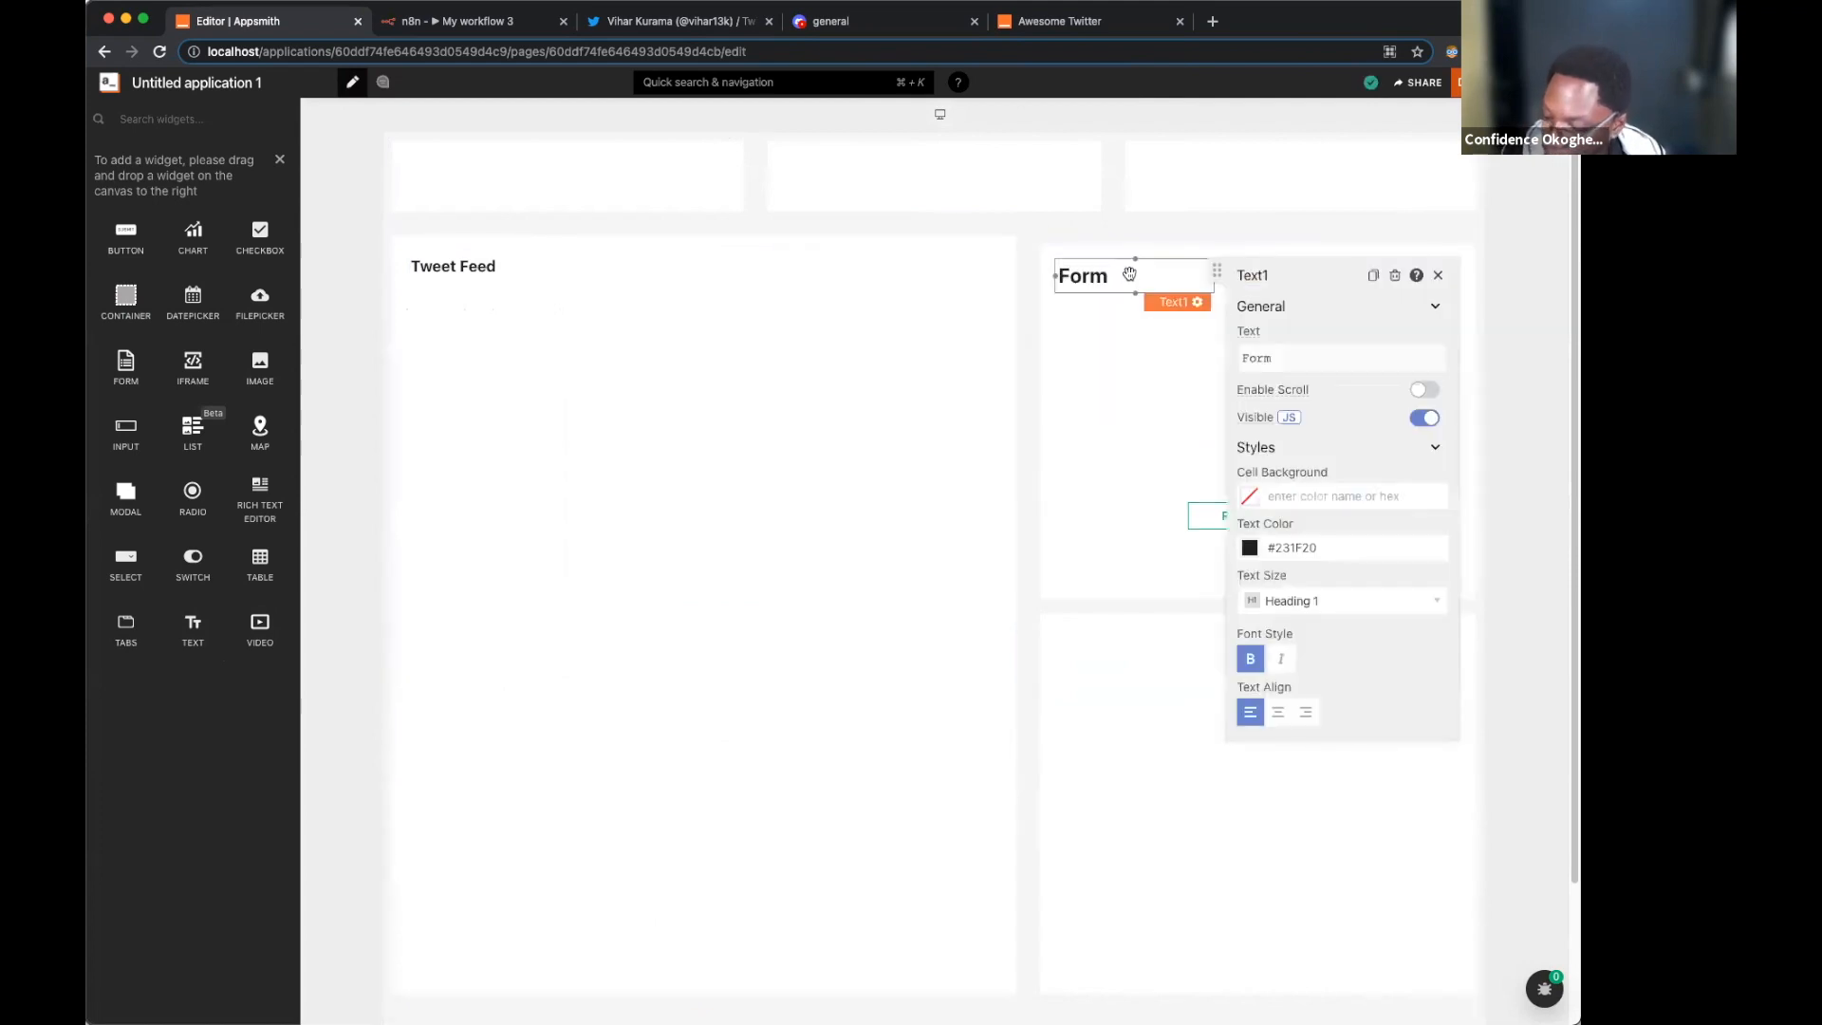
left_click(1272, 354)
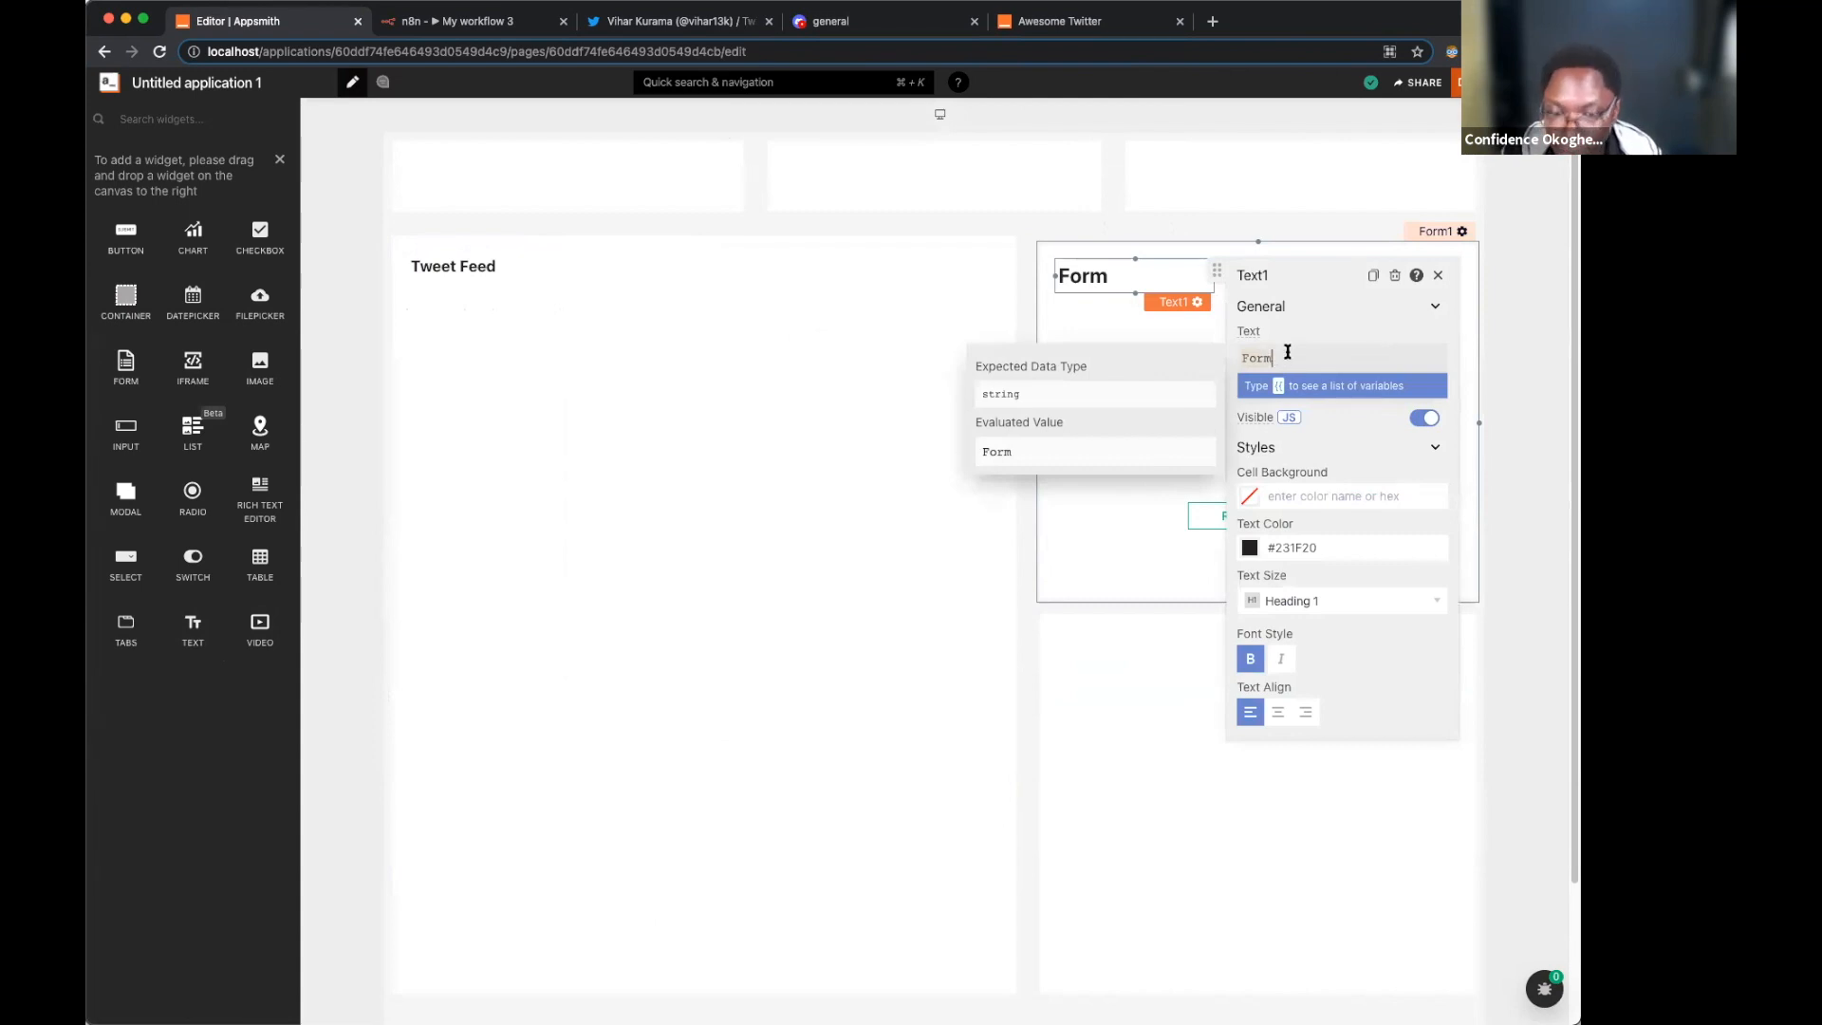
key("super+a")
type("send Twee")
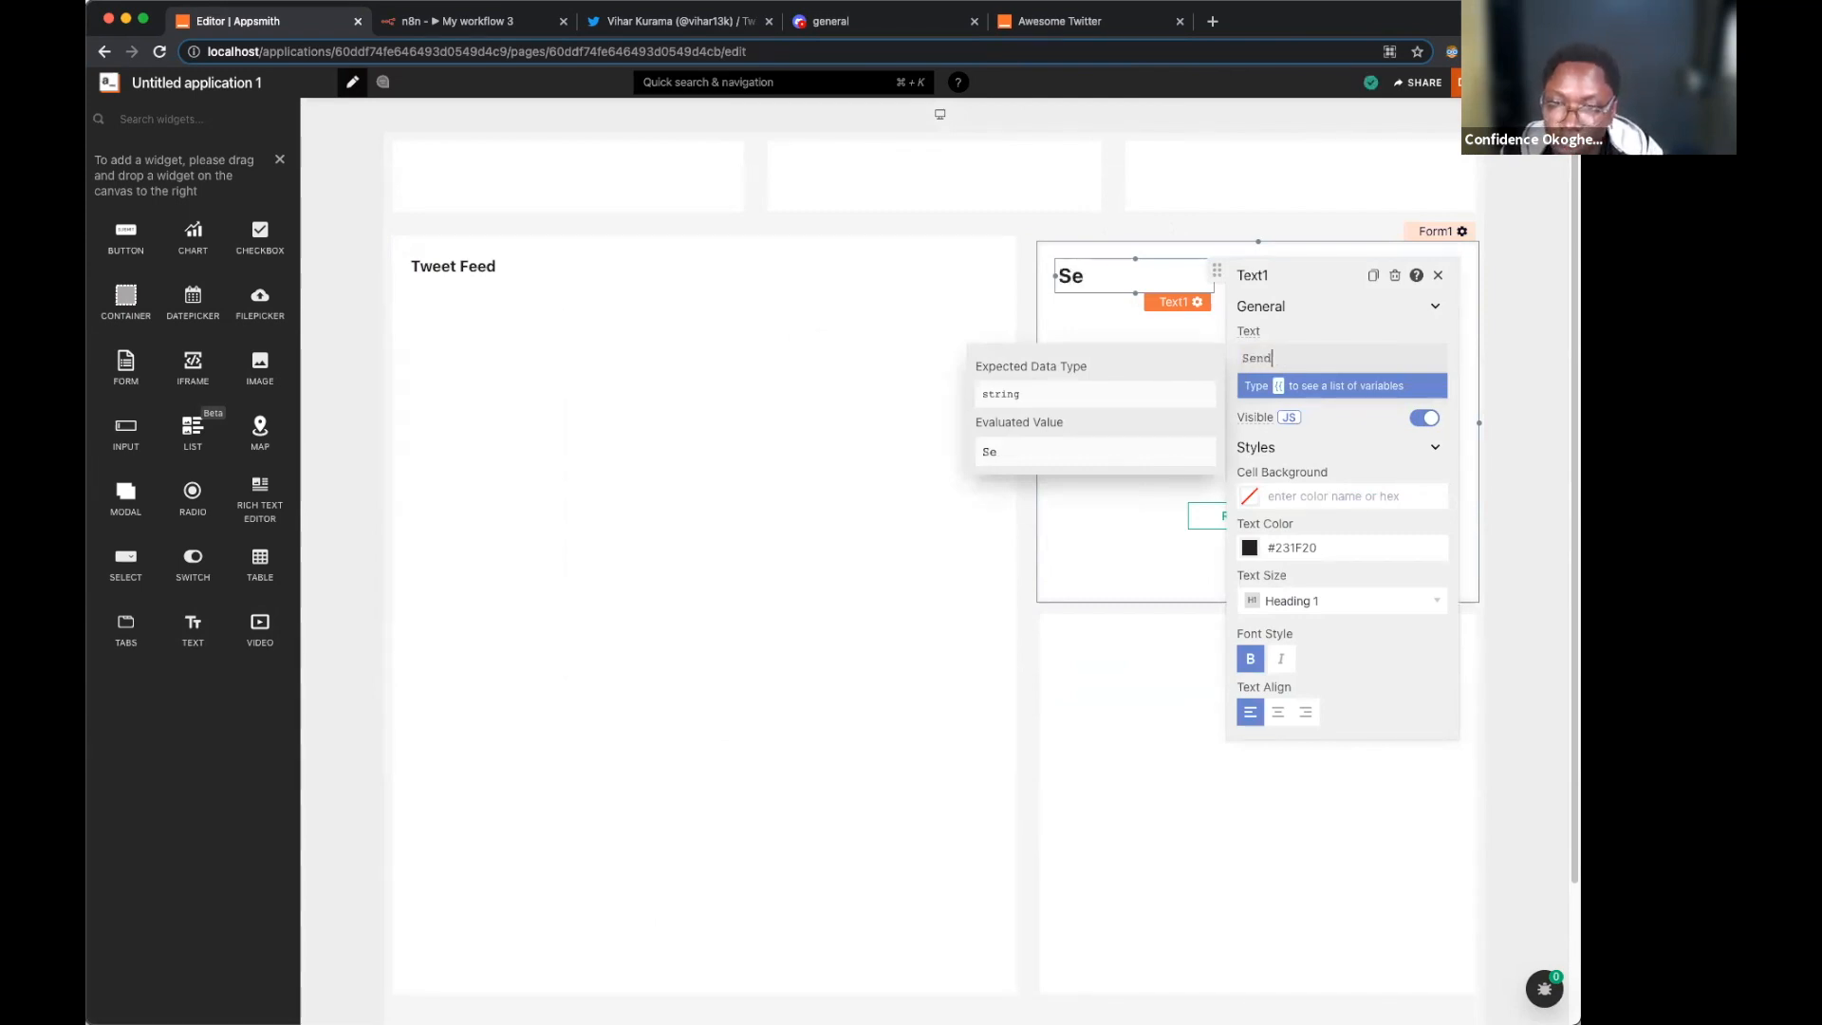
type("t")
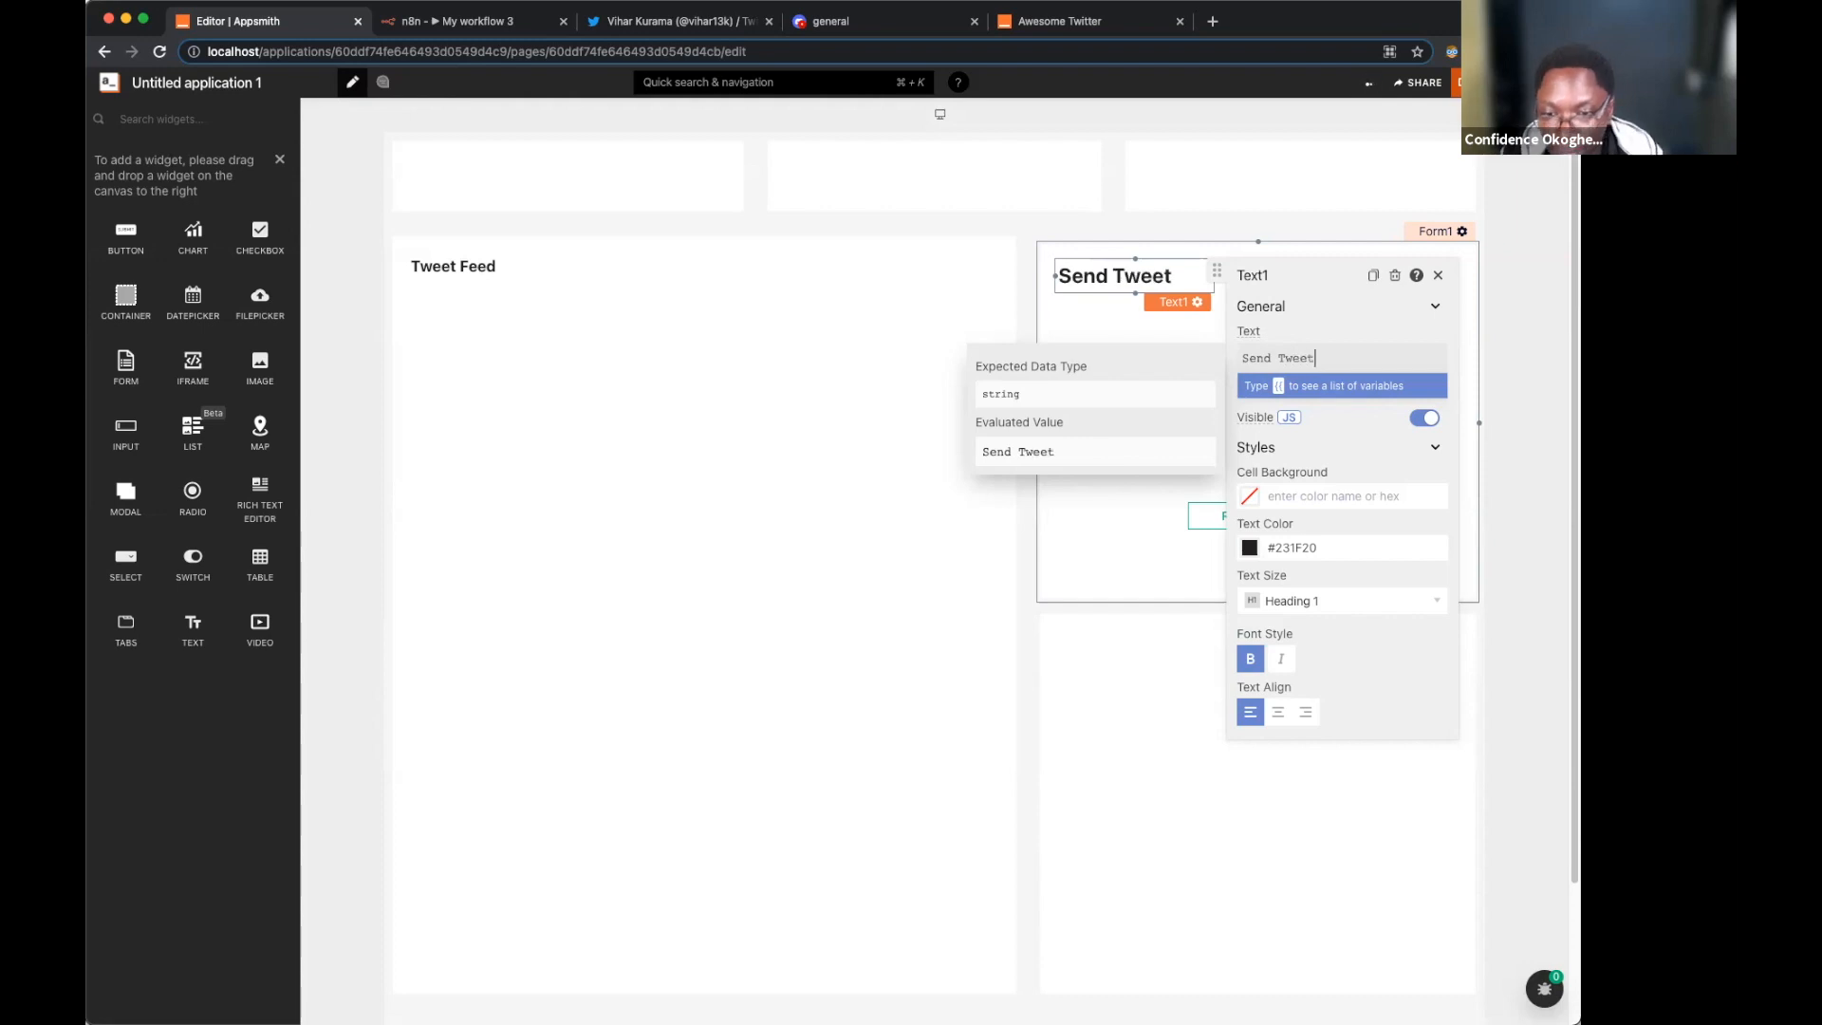
left_click(1319, 600)
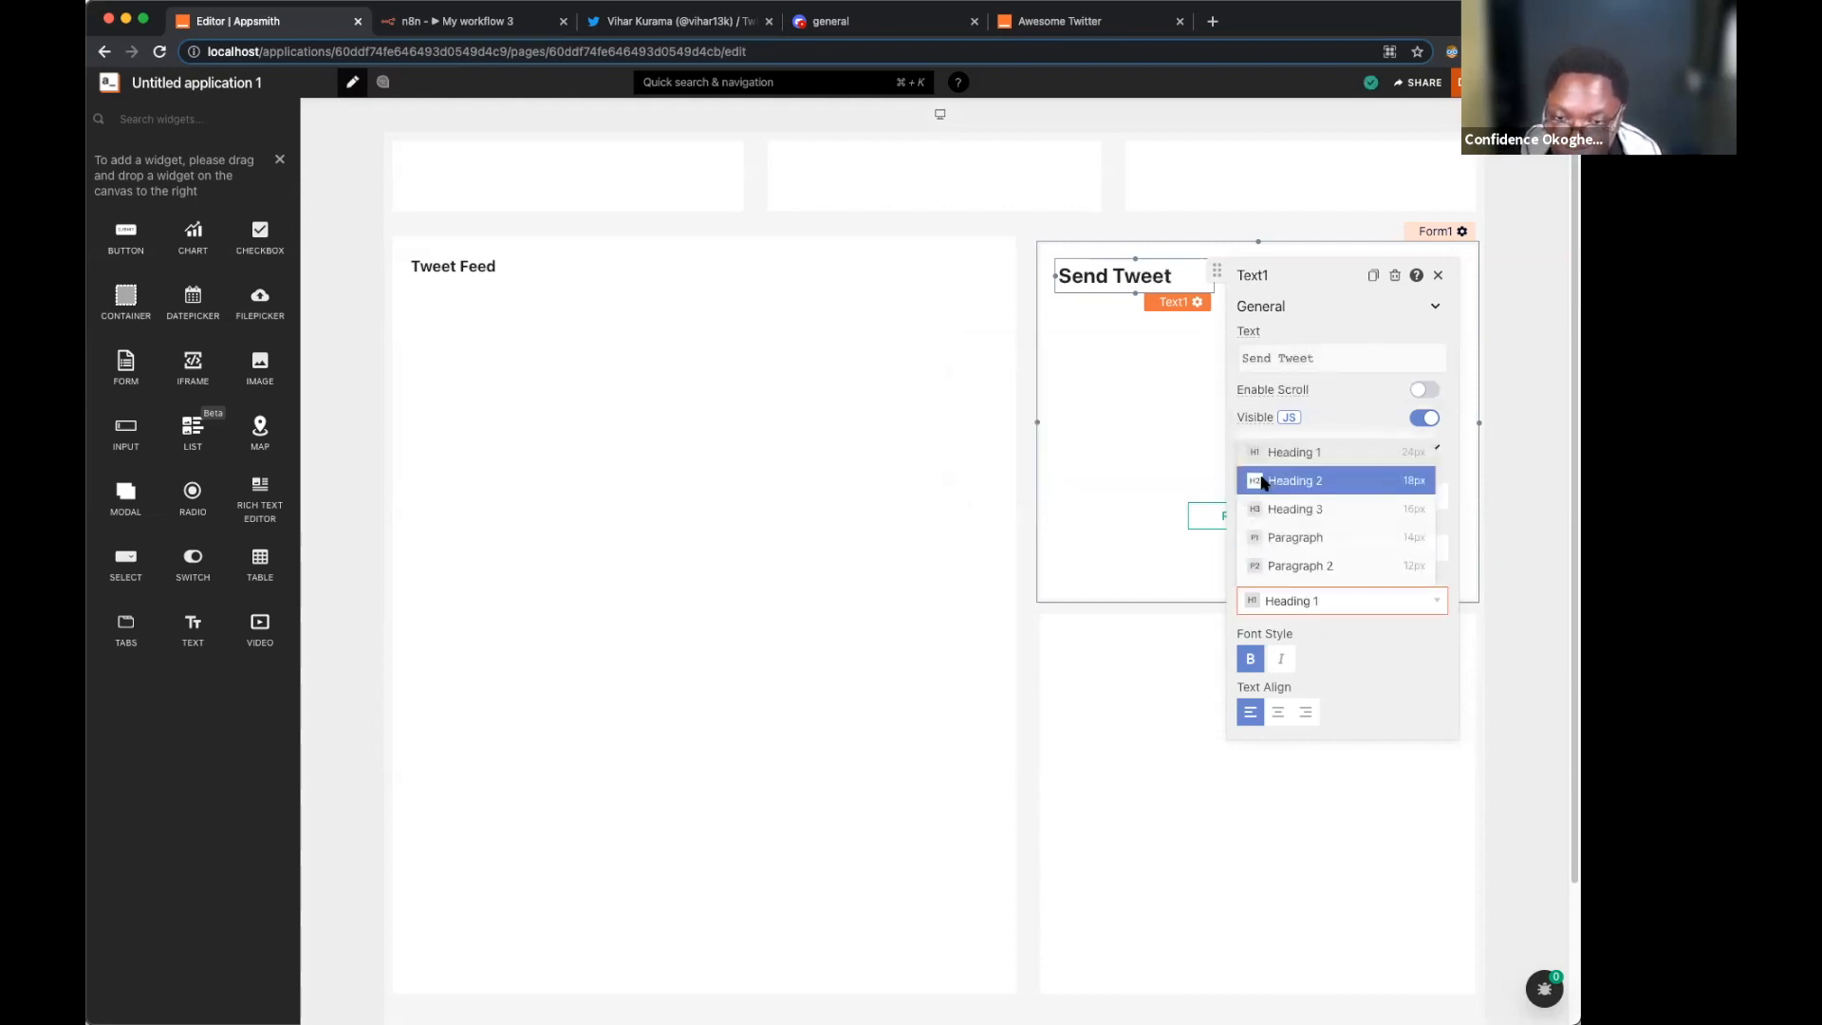
left_click(1265, 480)
Add a 'Tweet Lookup' Heading 2 label to the lower-right container, widened to fit one line.
left_click_drag(193, 631, 1074, 664)
left_click(1234, 630)
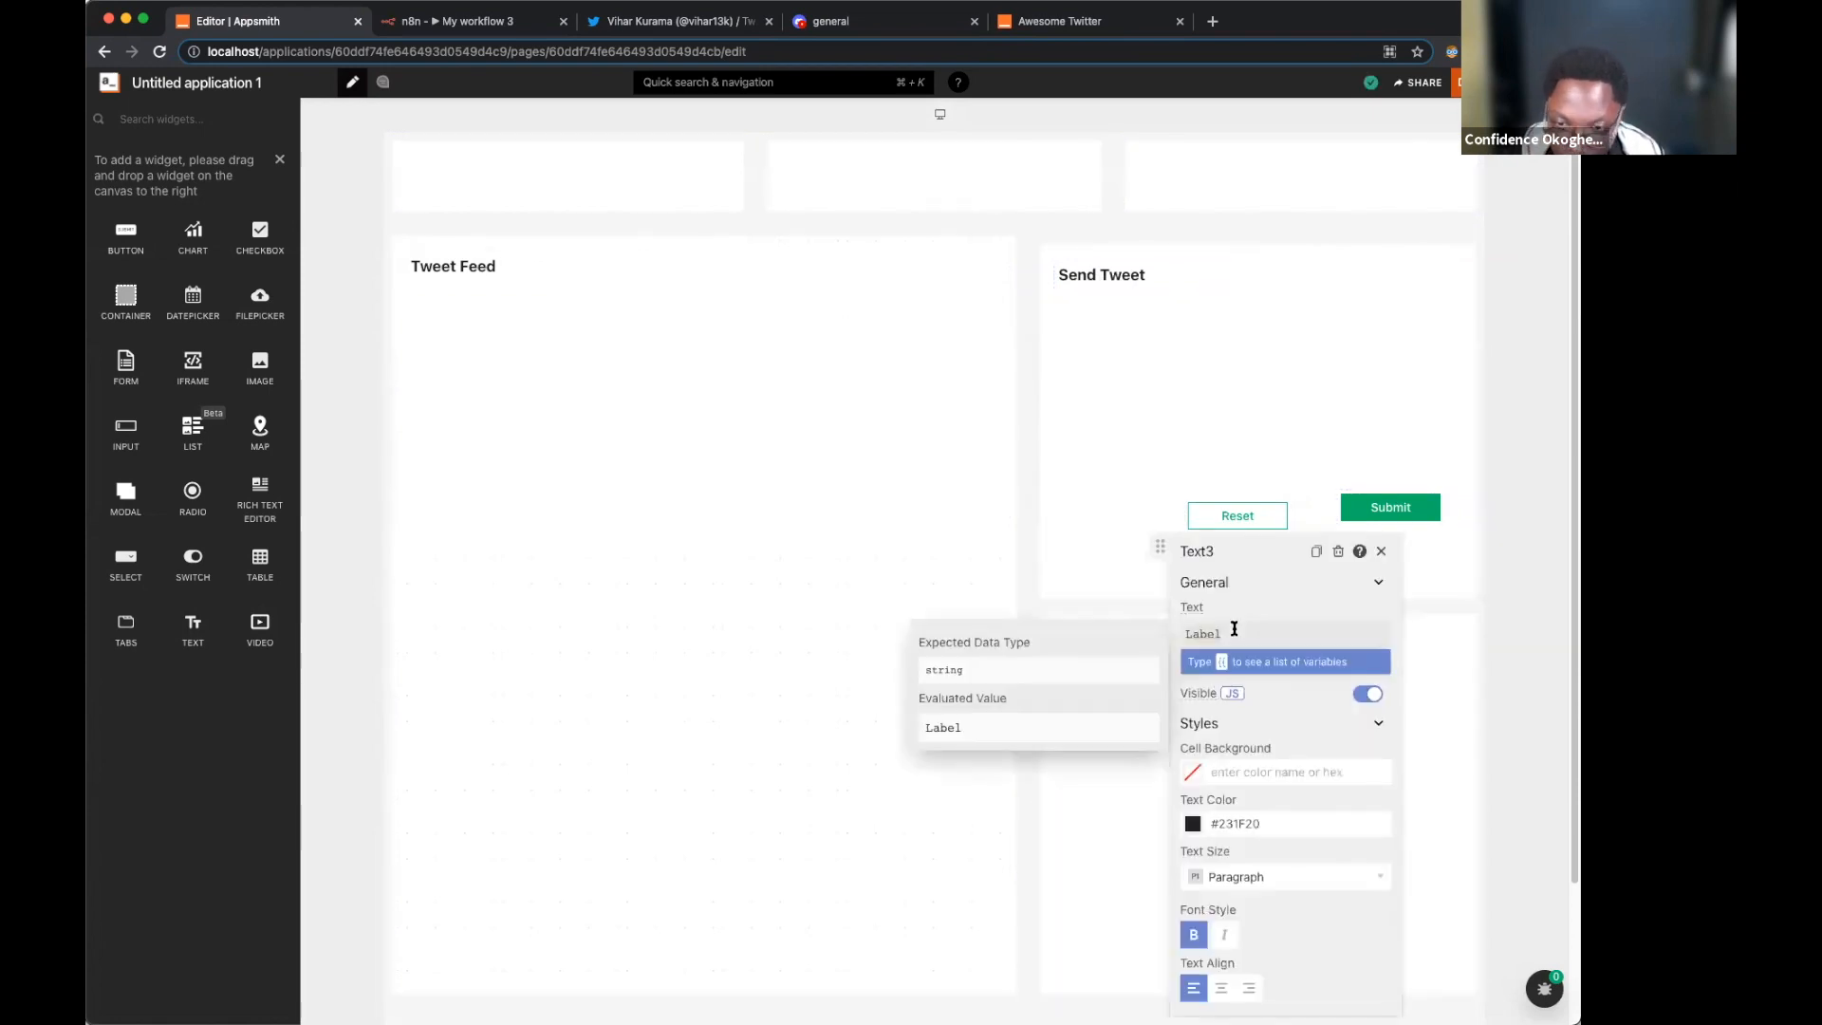
type("Twe")
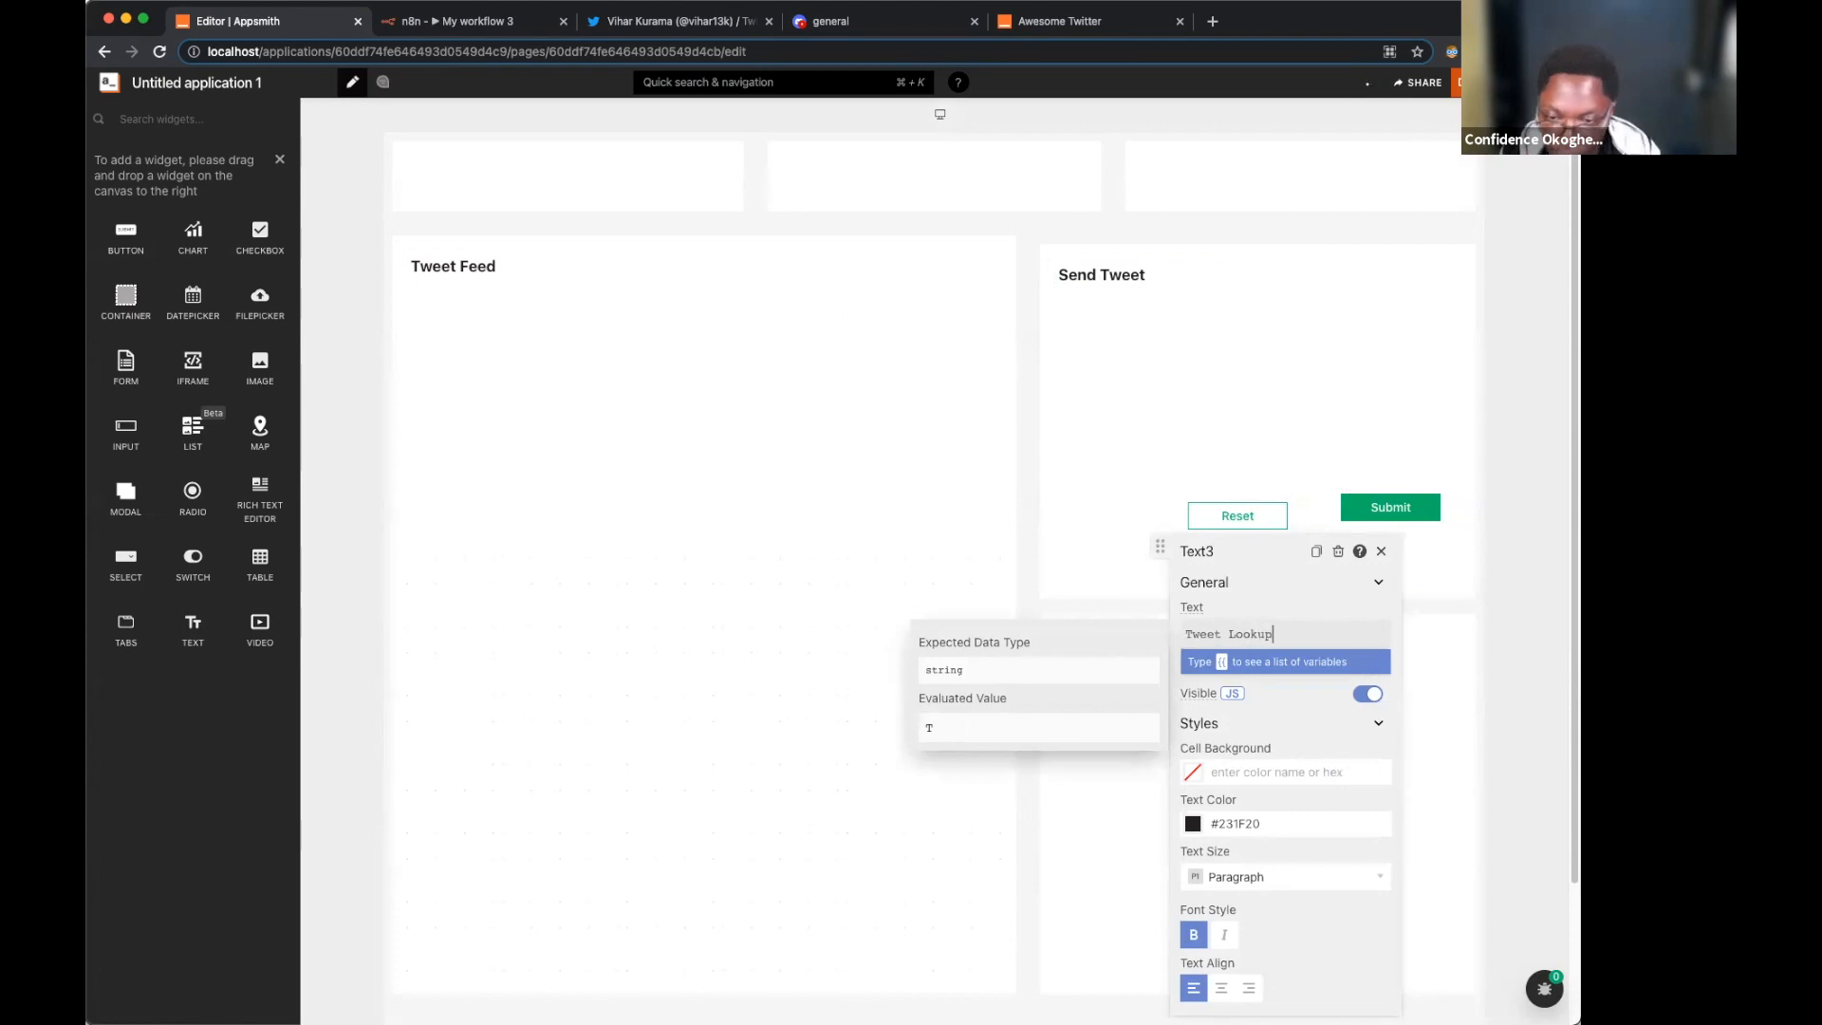
type("et Lookup")
left_click(1269, 877)
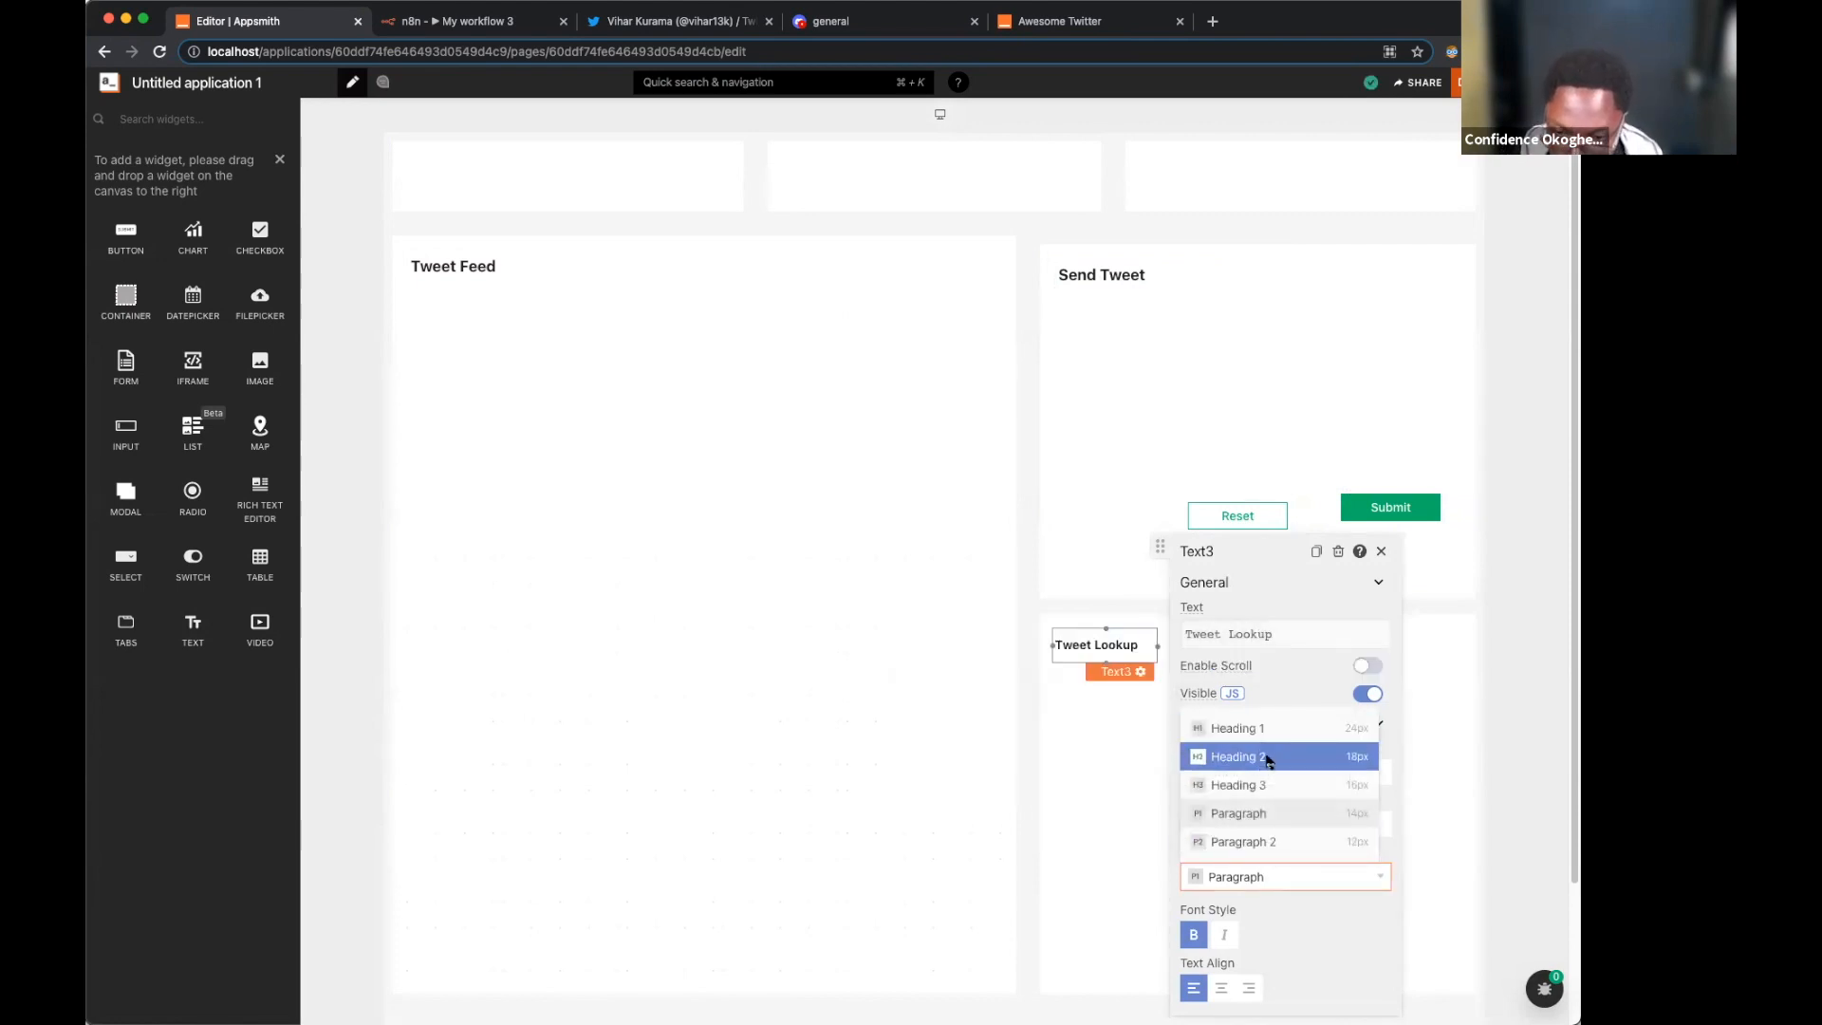
left_click(1269, 758)
left_click(1127, 767)
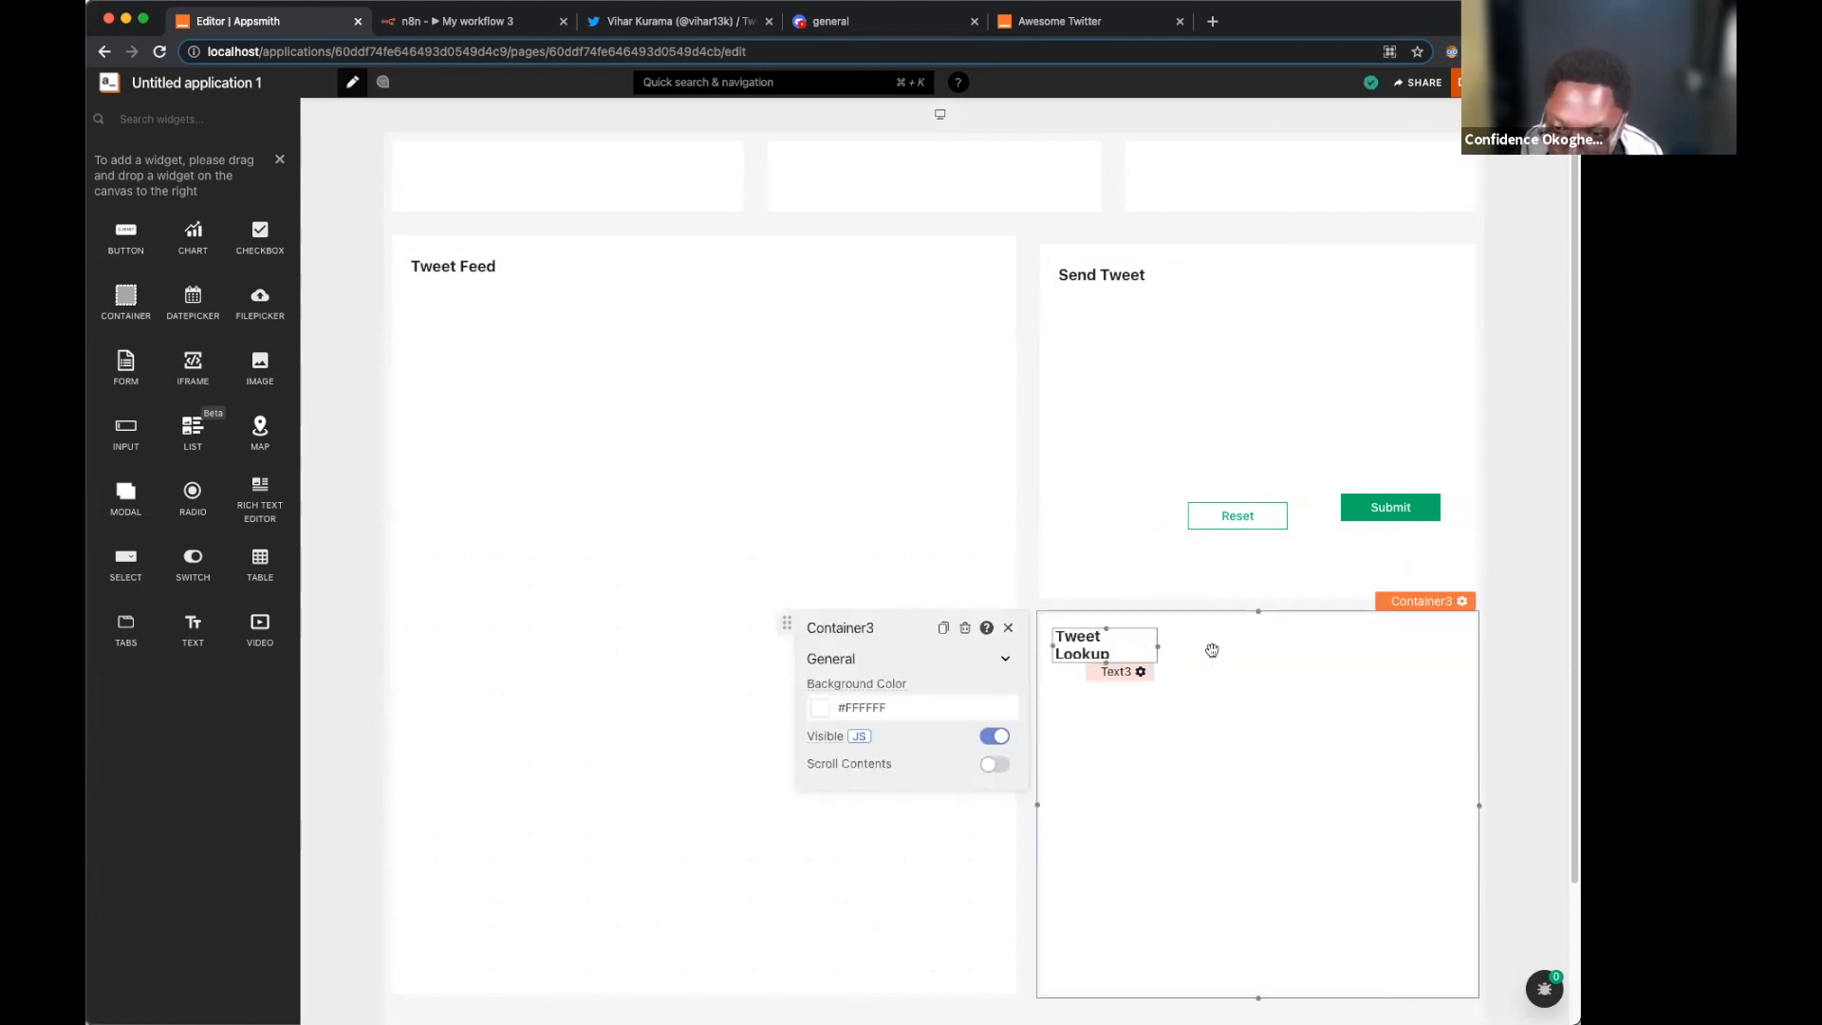
left_click_drag(1158, 646, 1198, 646)
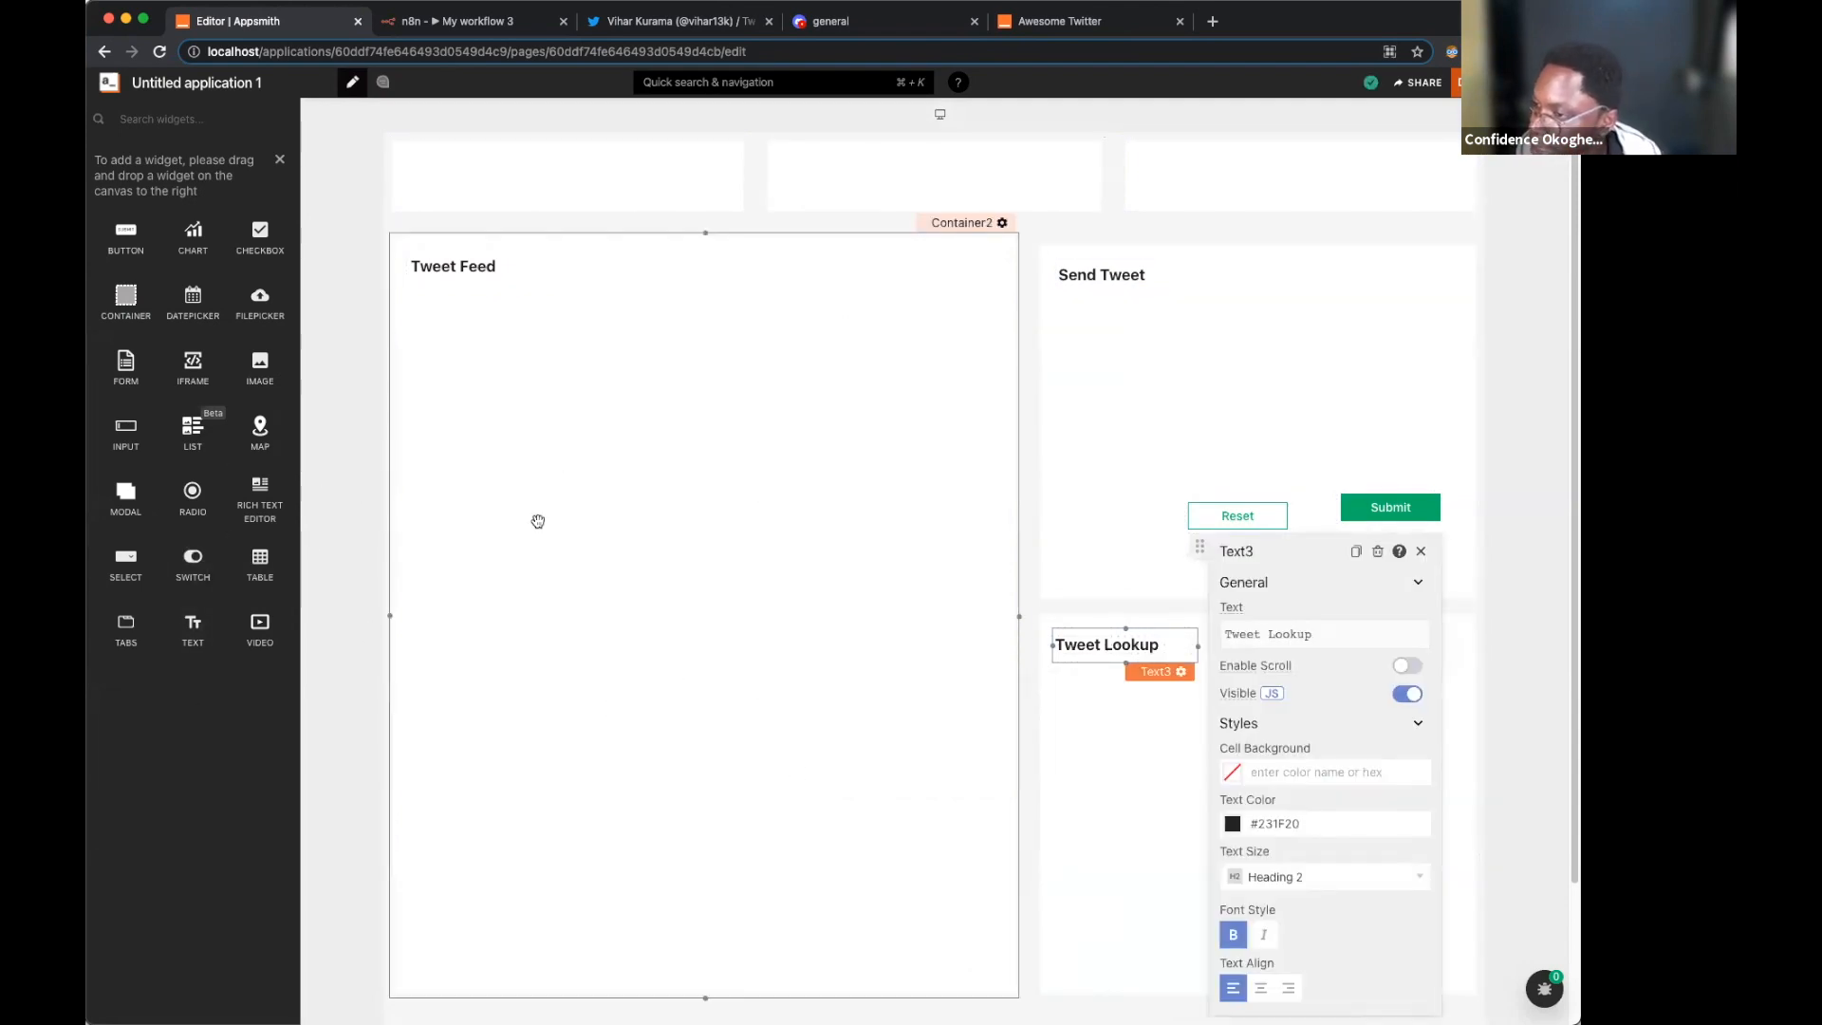
left_click(446, 439)
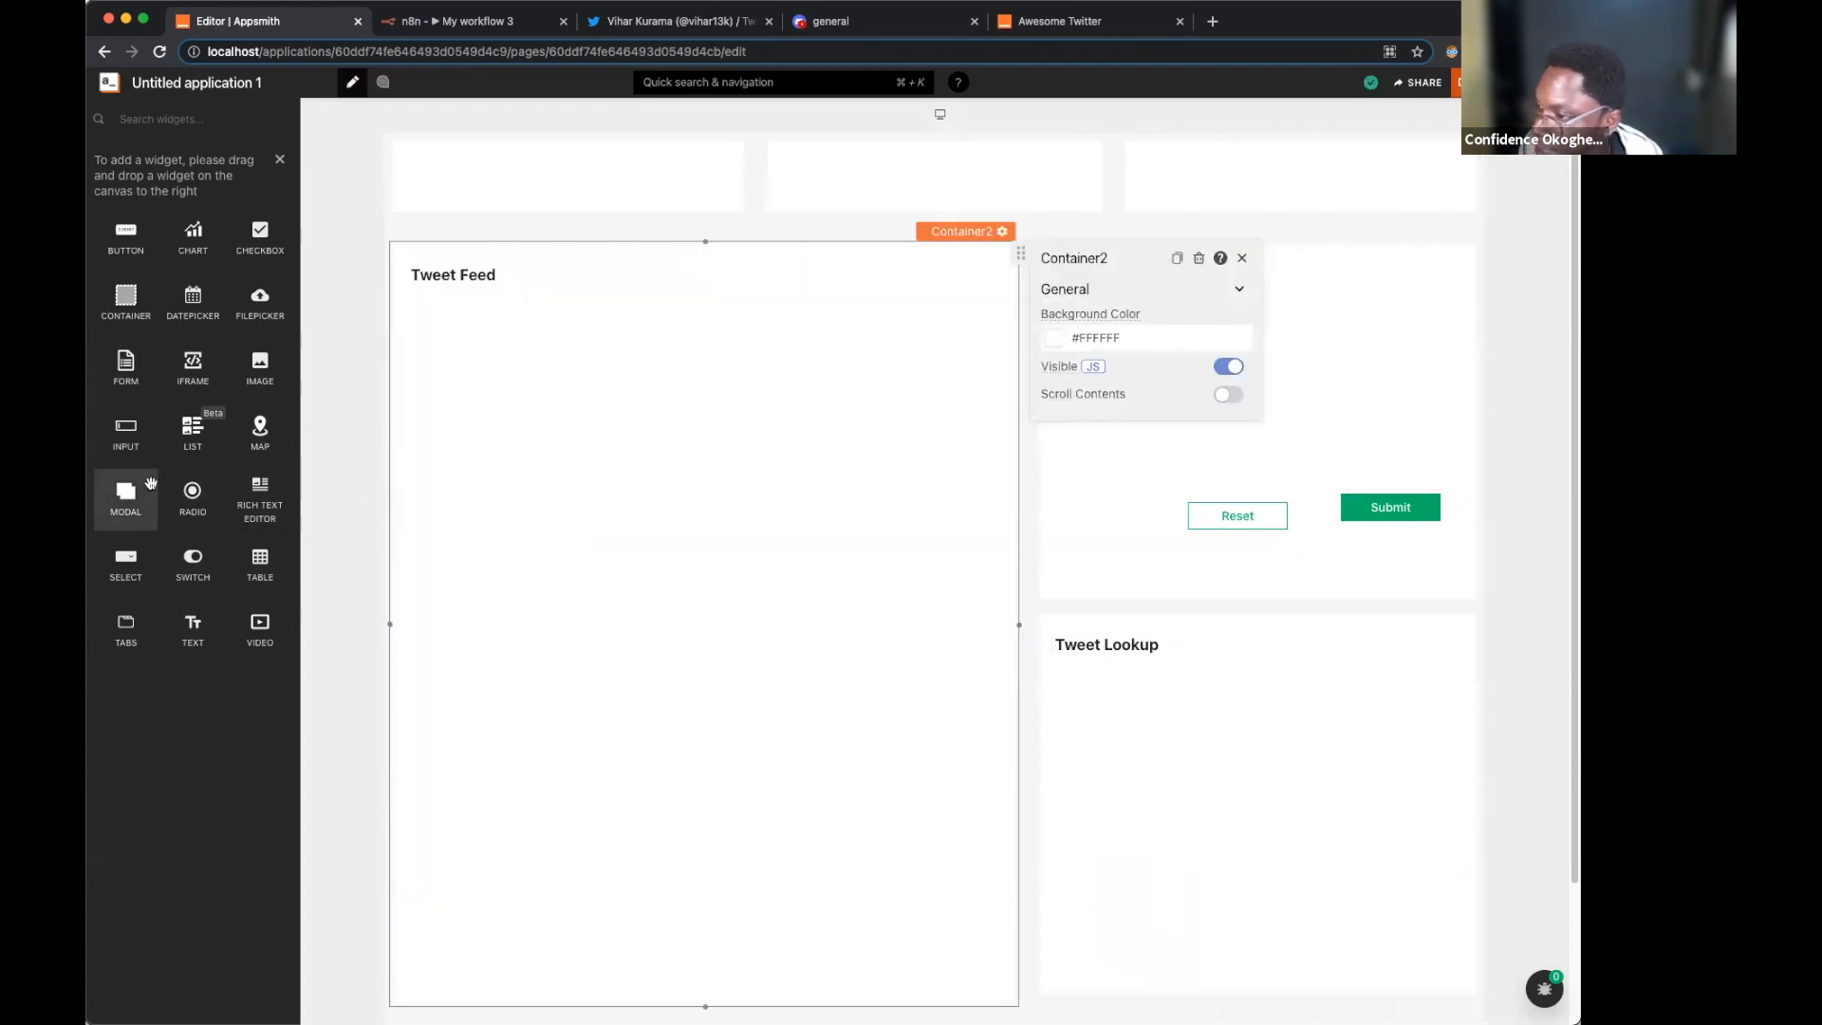
Add a List widget to Tweet Feed, stretch it tall and full-width, and place a Button above it.
left_click_drag(193, 425, 428, 331)
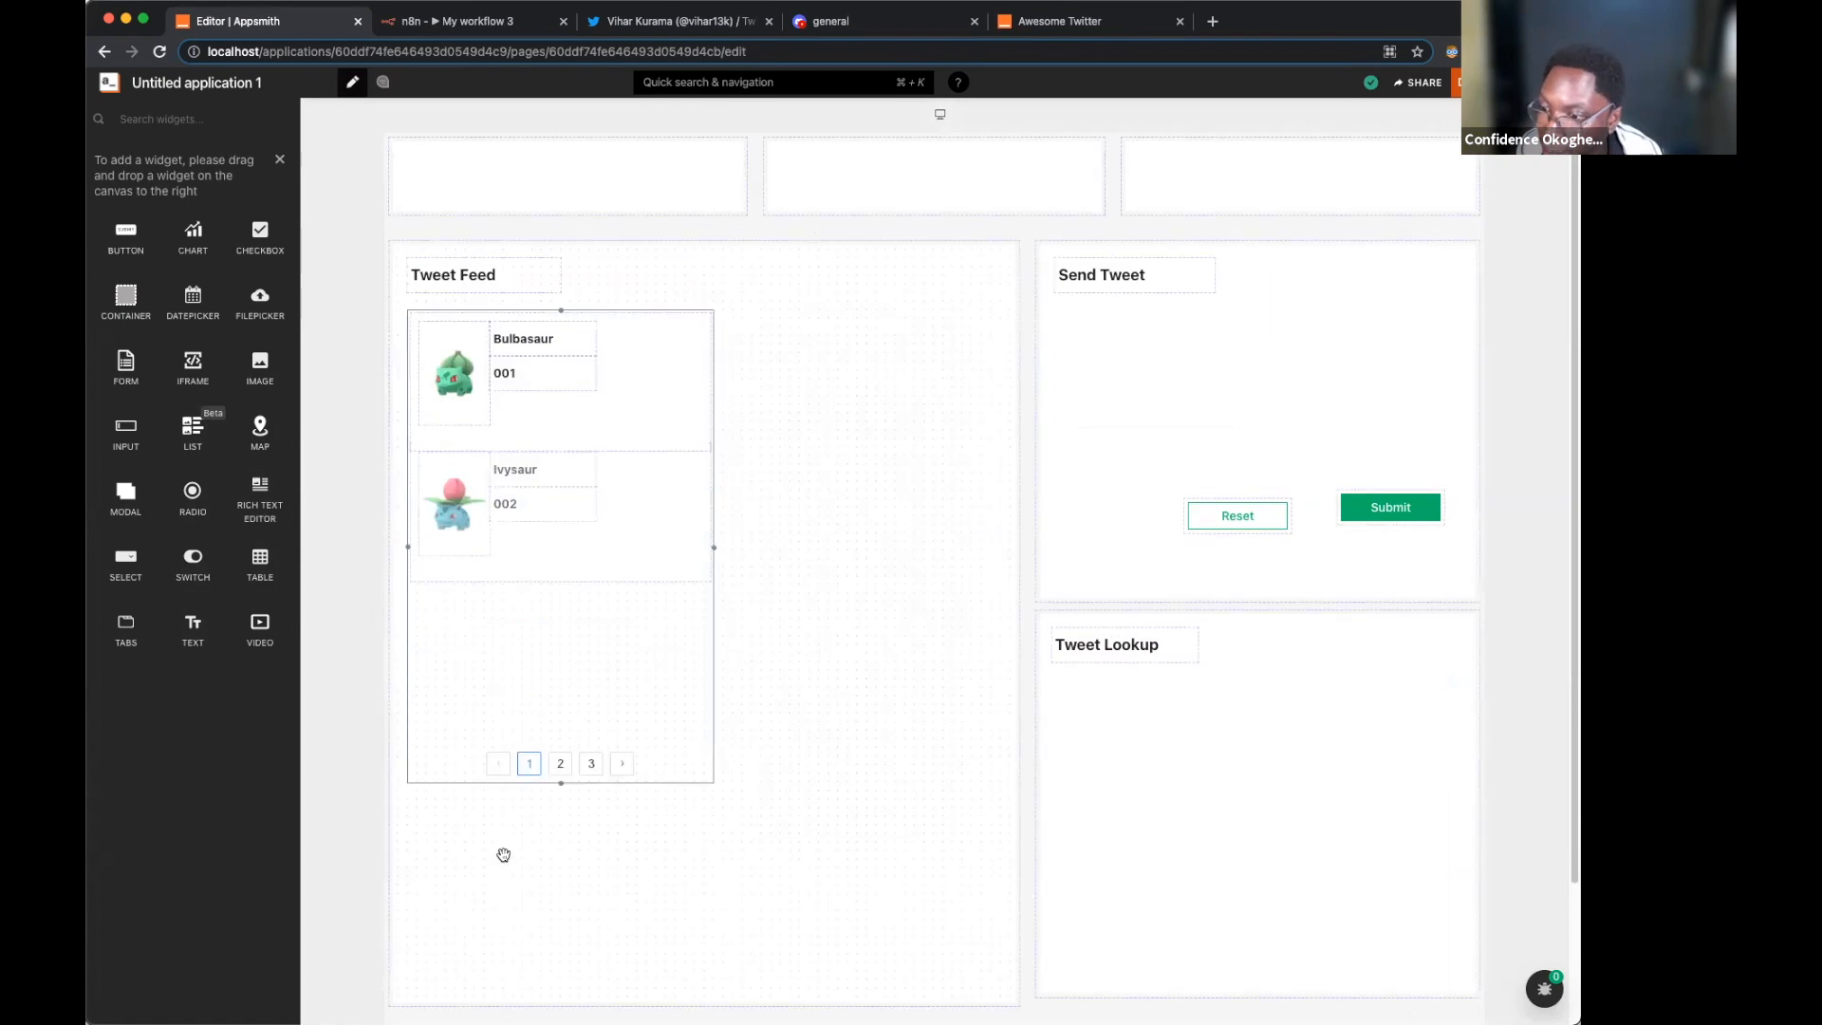
left_click_drag(504, 856, 500, 977)
left_click(781, 943)
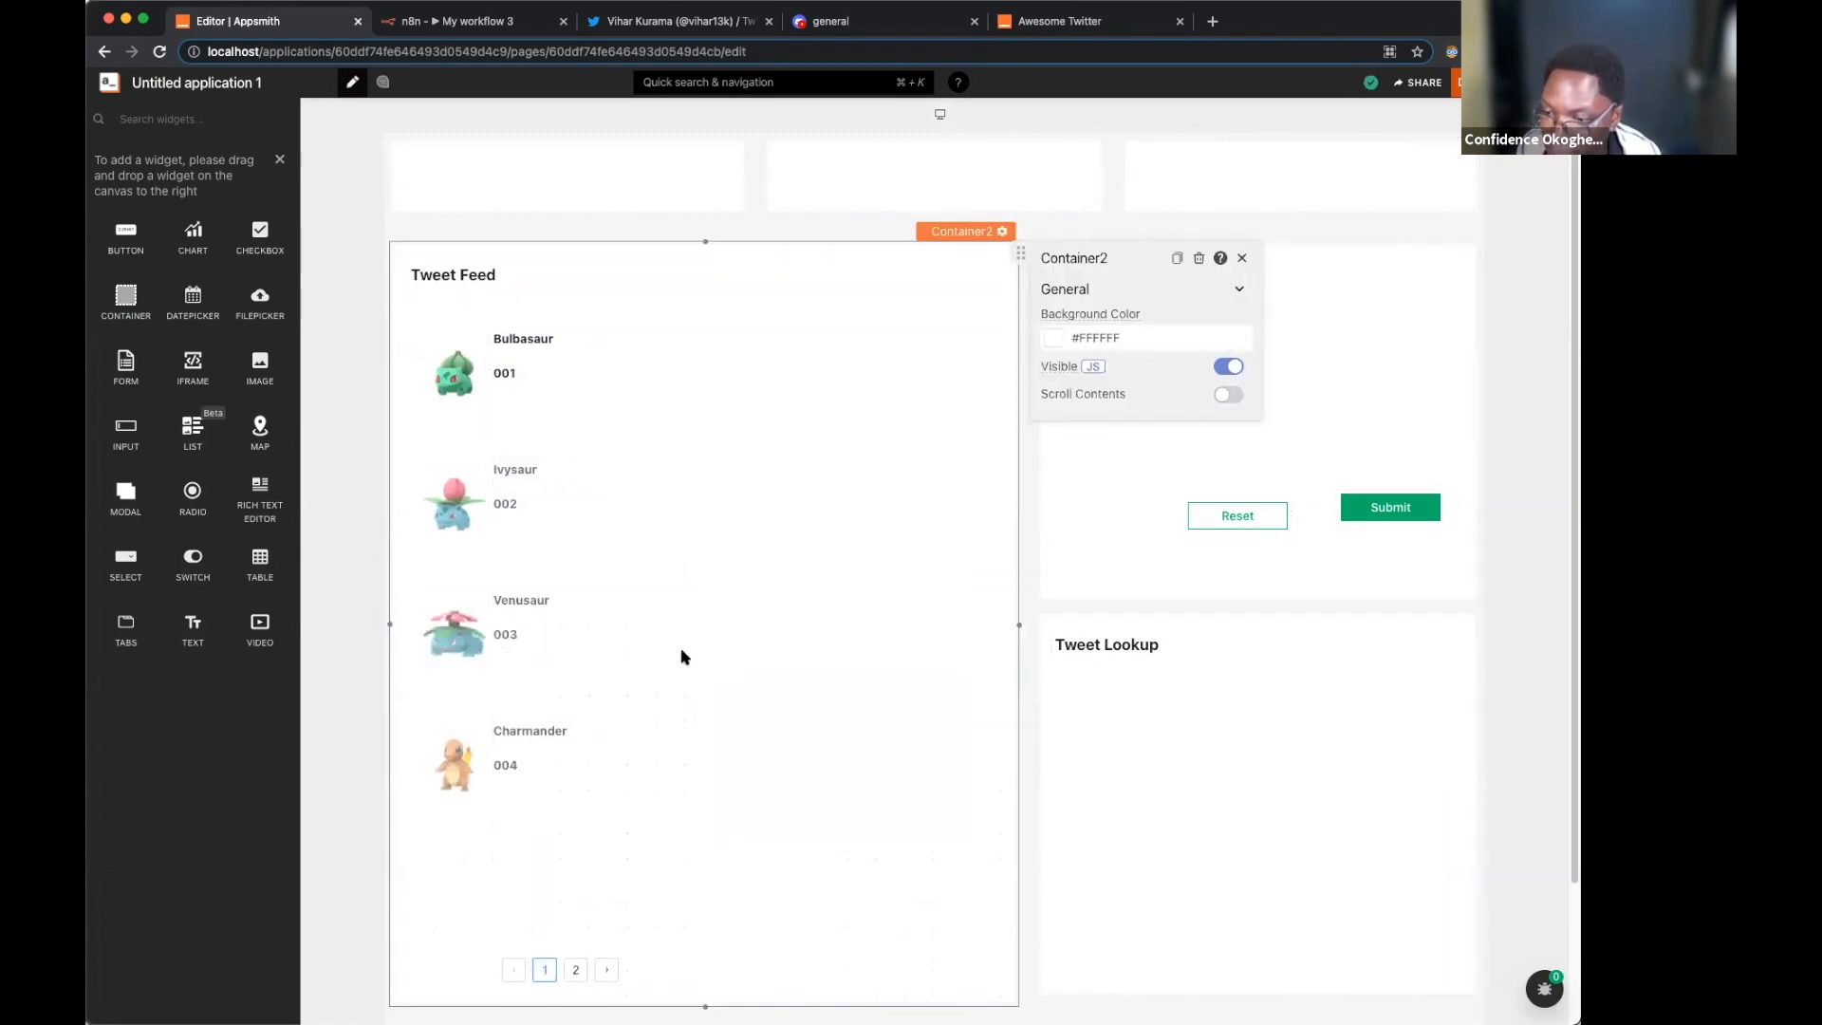
left_click(685, 655)
left_click(644, 860)
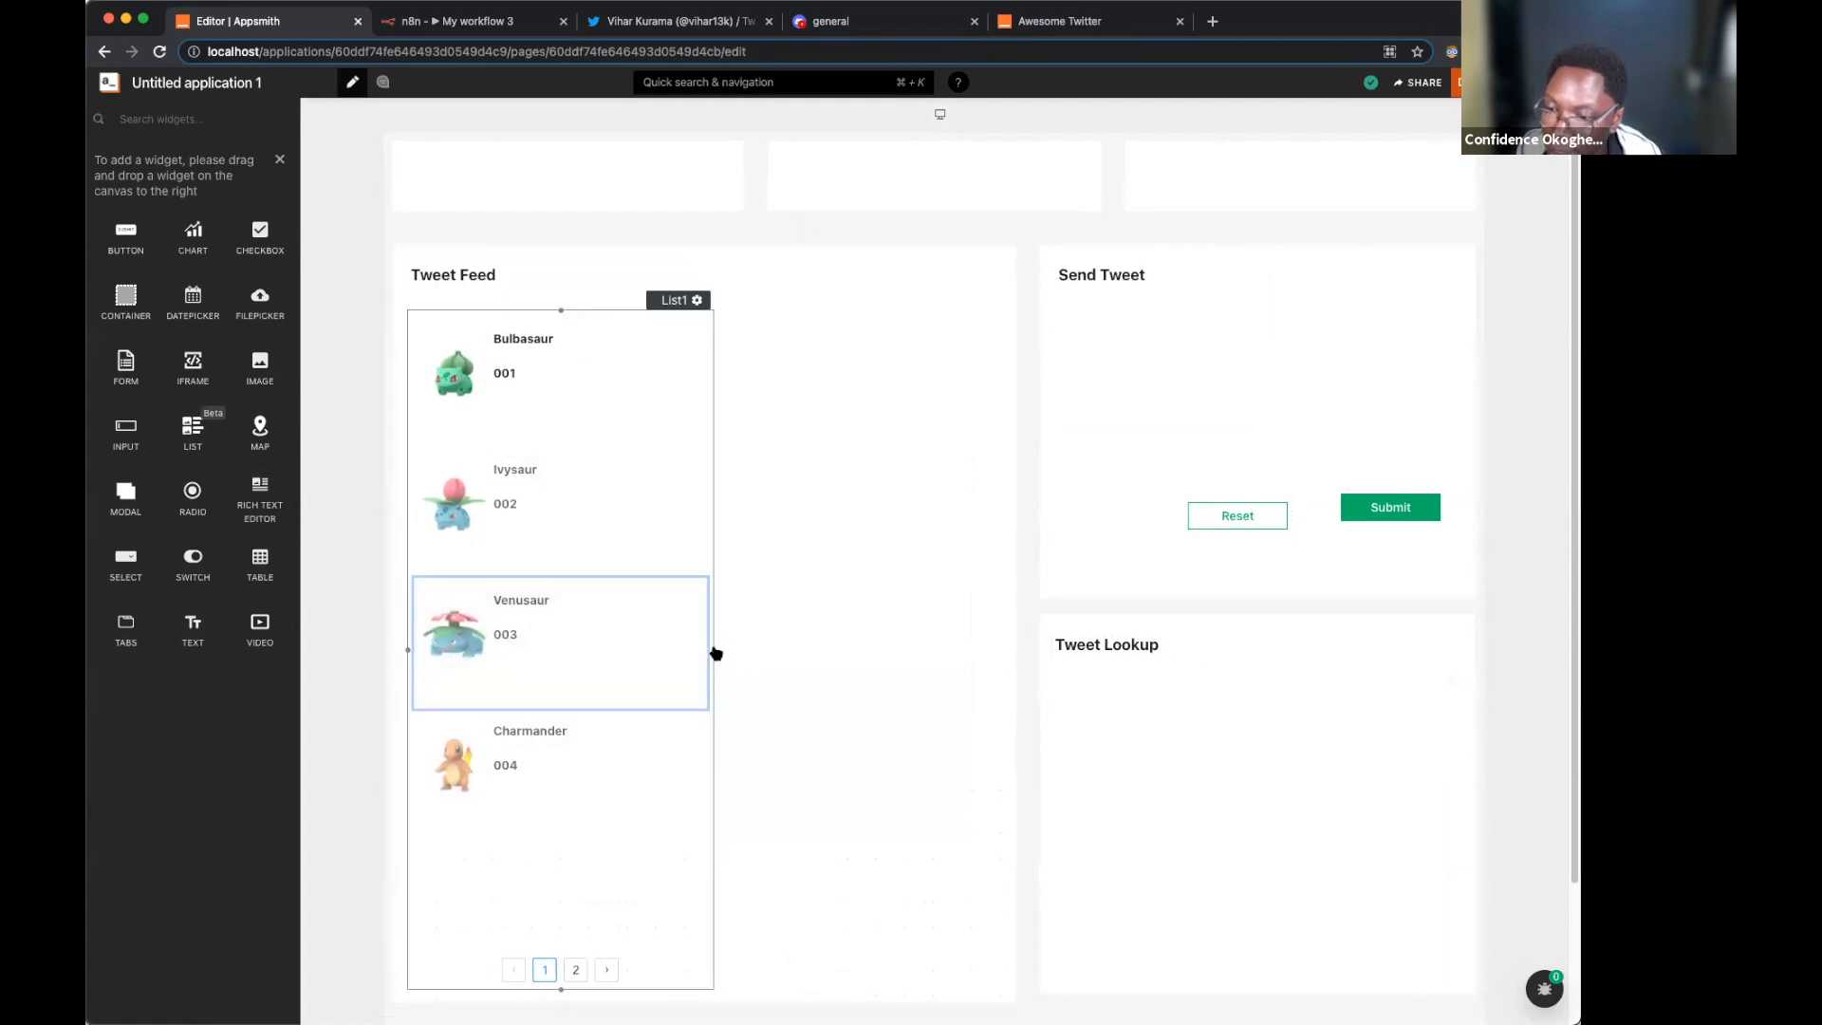
left_click_drag(715, 654, 995, 657)
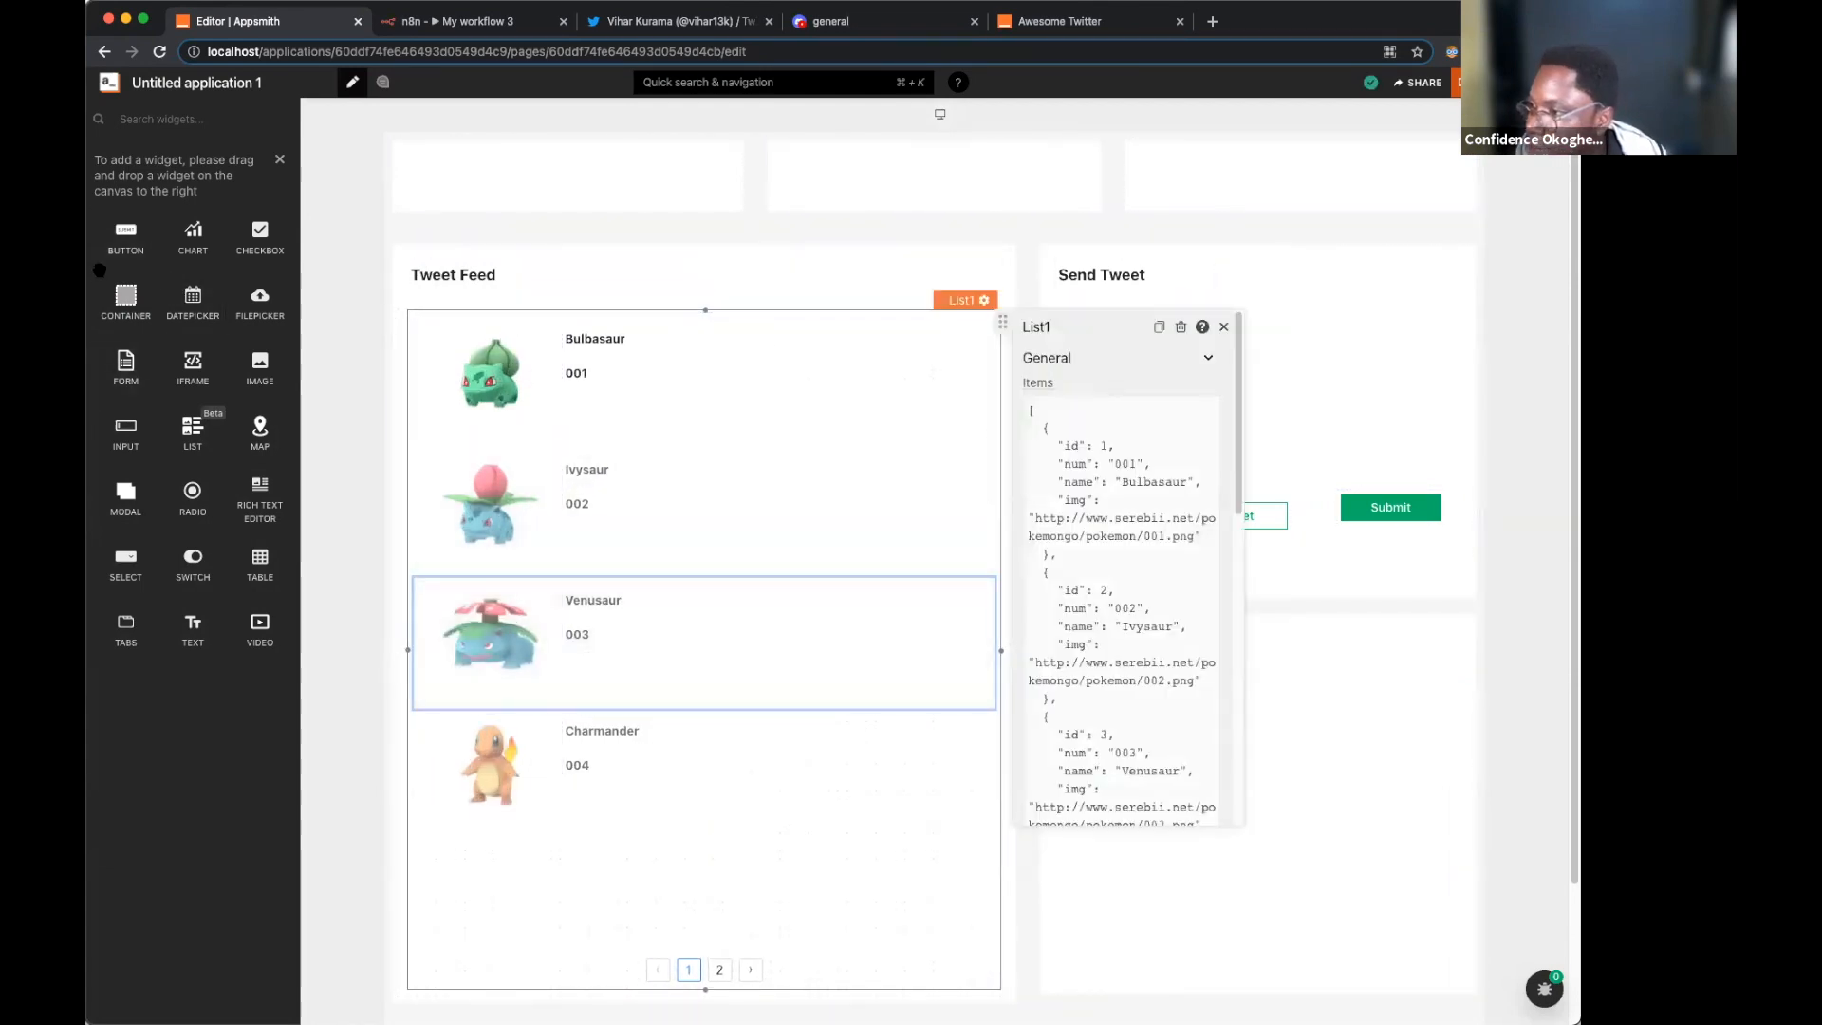
left_click_drag(224, 258, 861, 287)
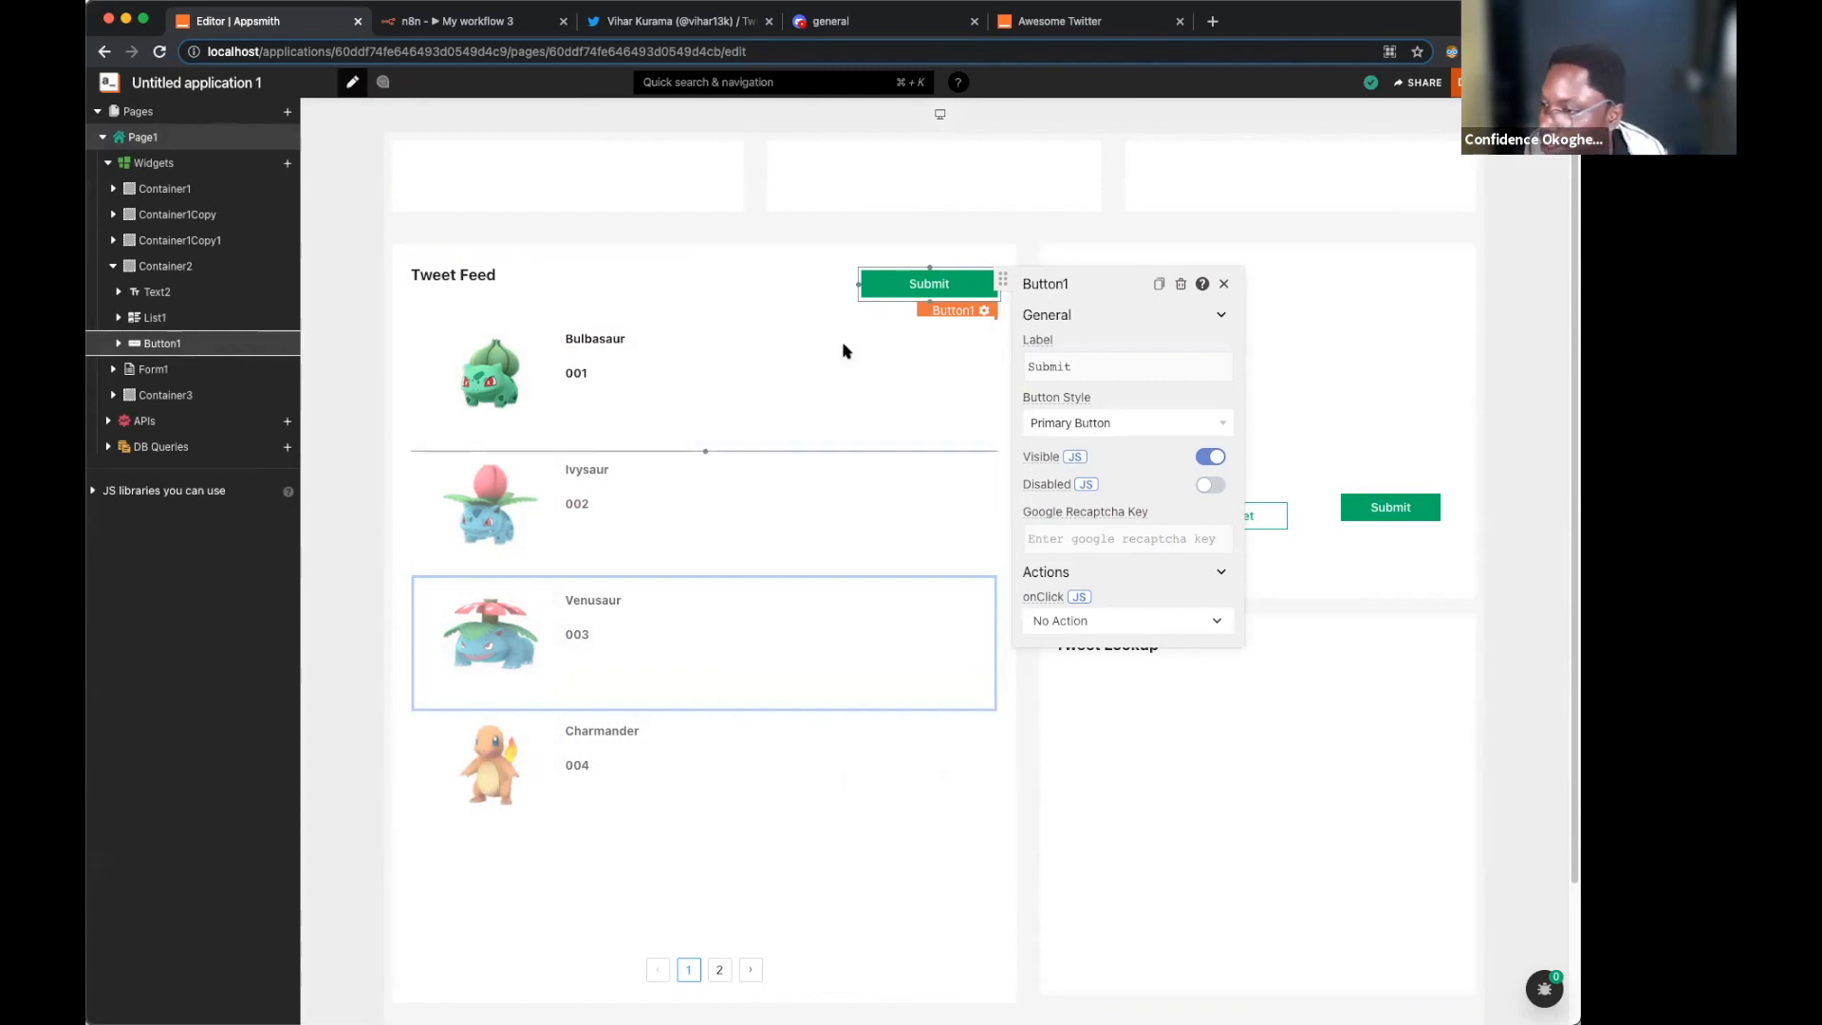
Inspect the sample list items, reposition the list, and open the page for adding a new API.
key("super+Tab")
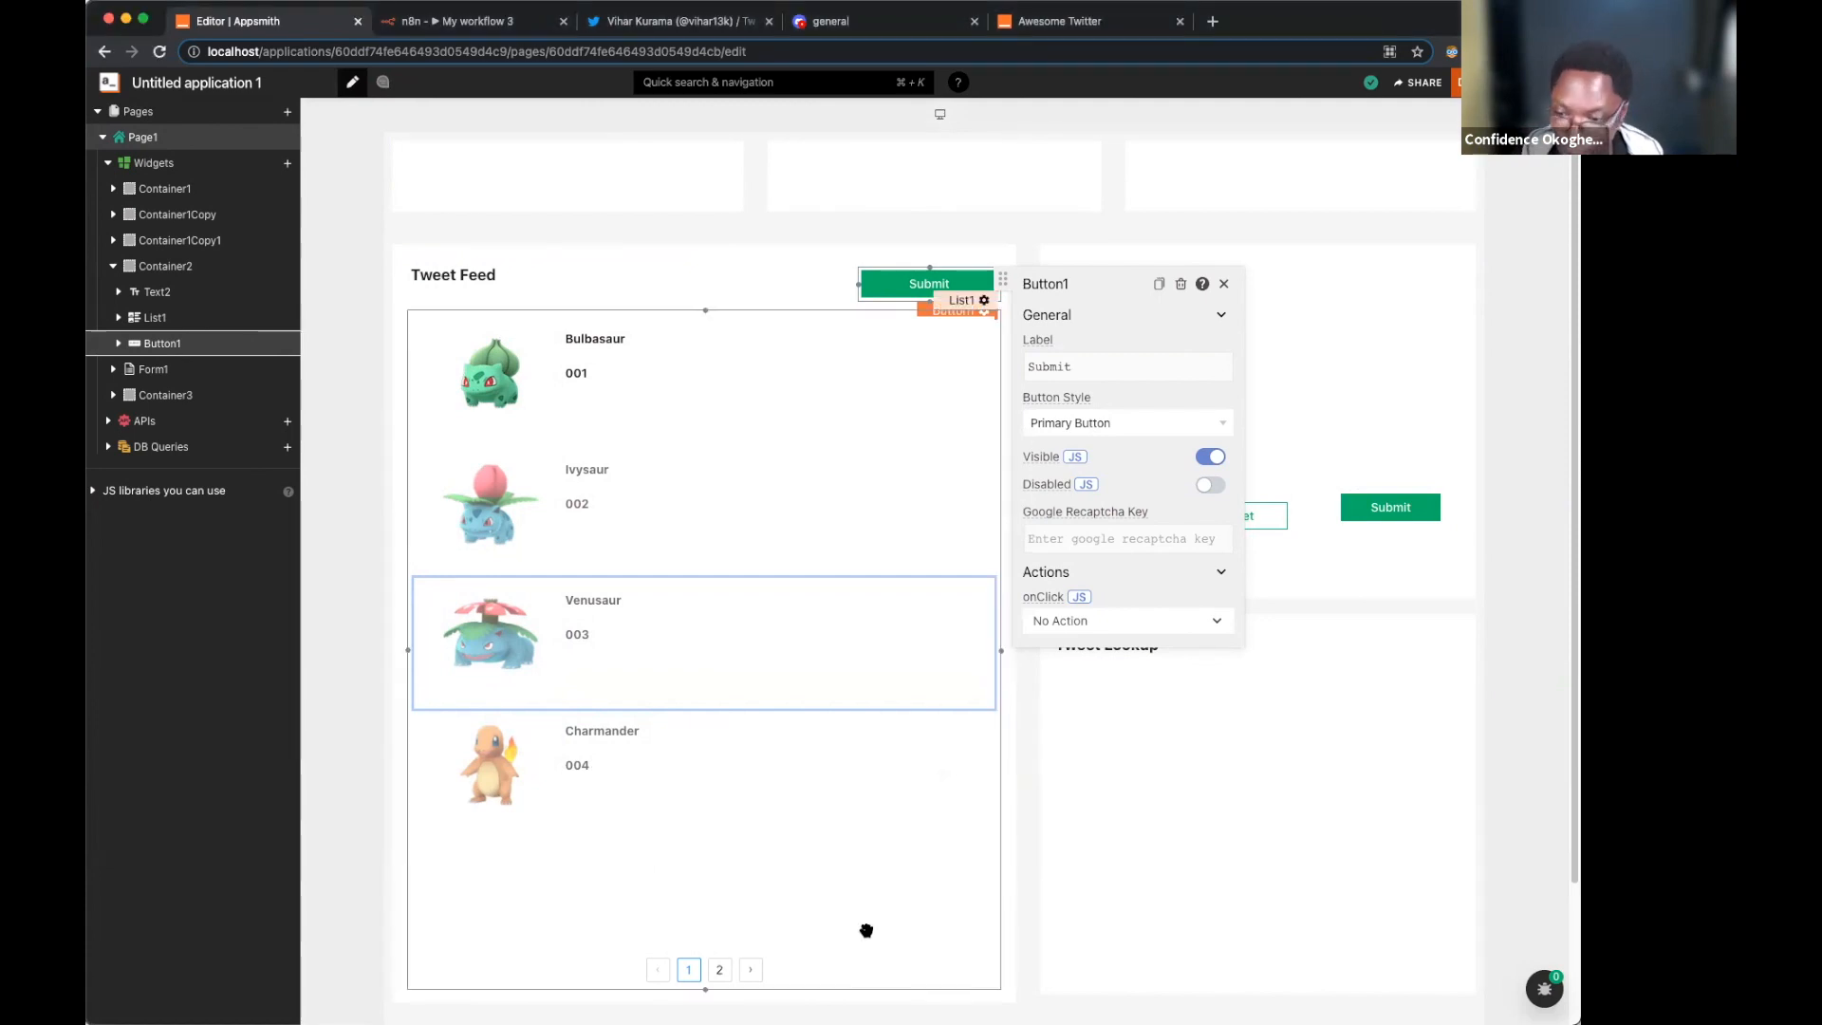
left_click(864, 874)
scroll(1076, 593, "down", 4)
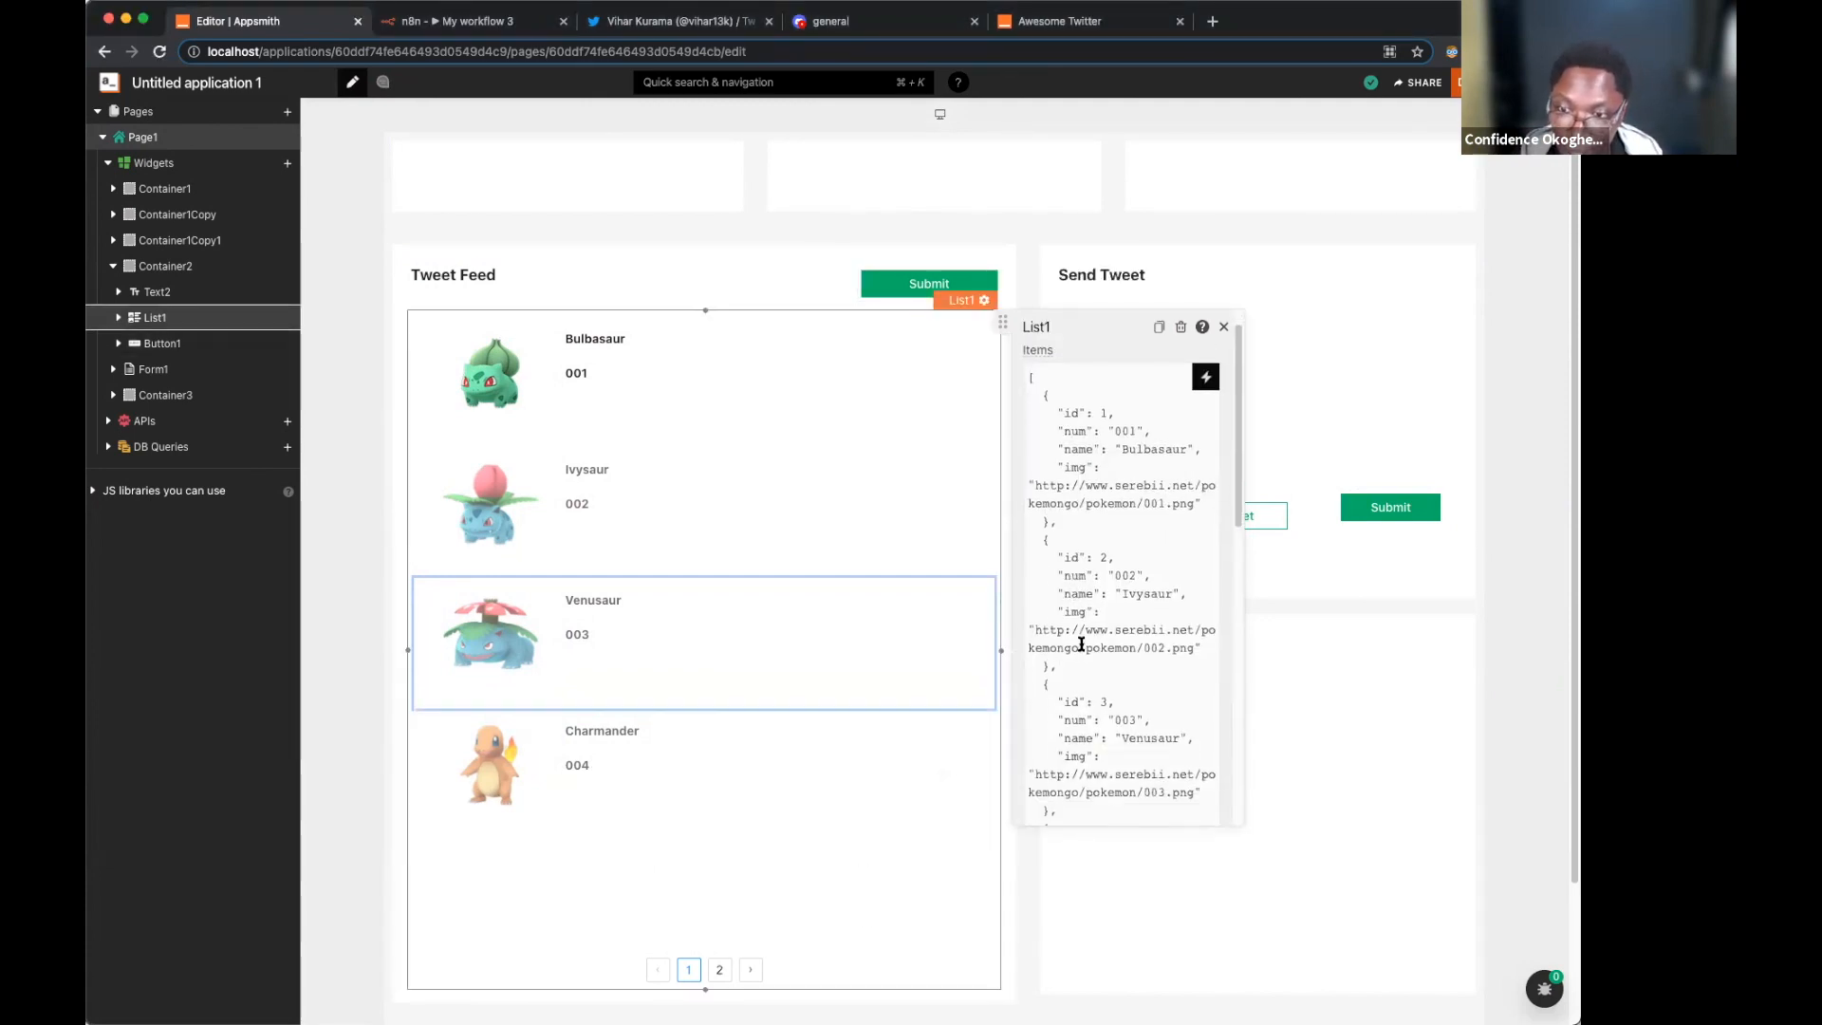
scroll(1085, 626, "up", 4)
scroll(1085, 627, "down", 10)
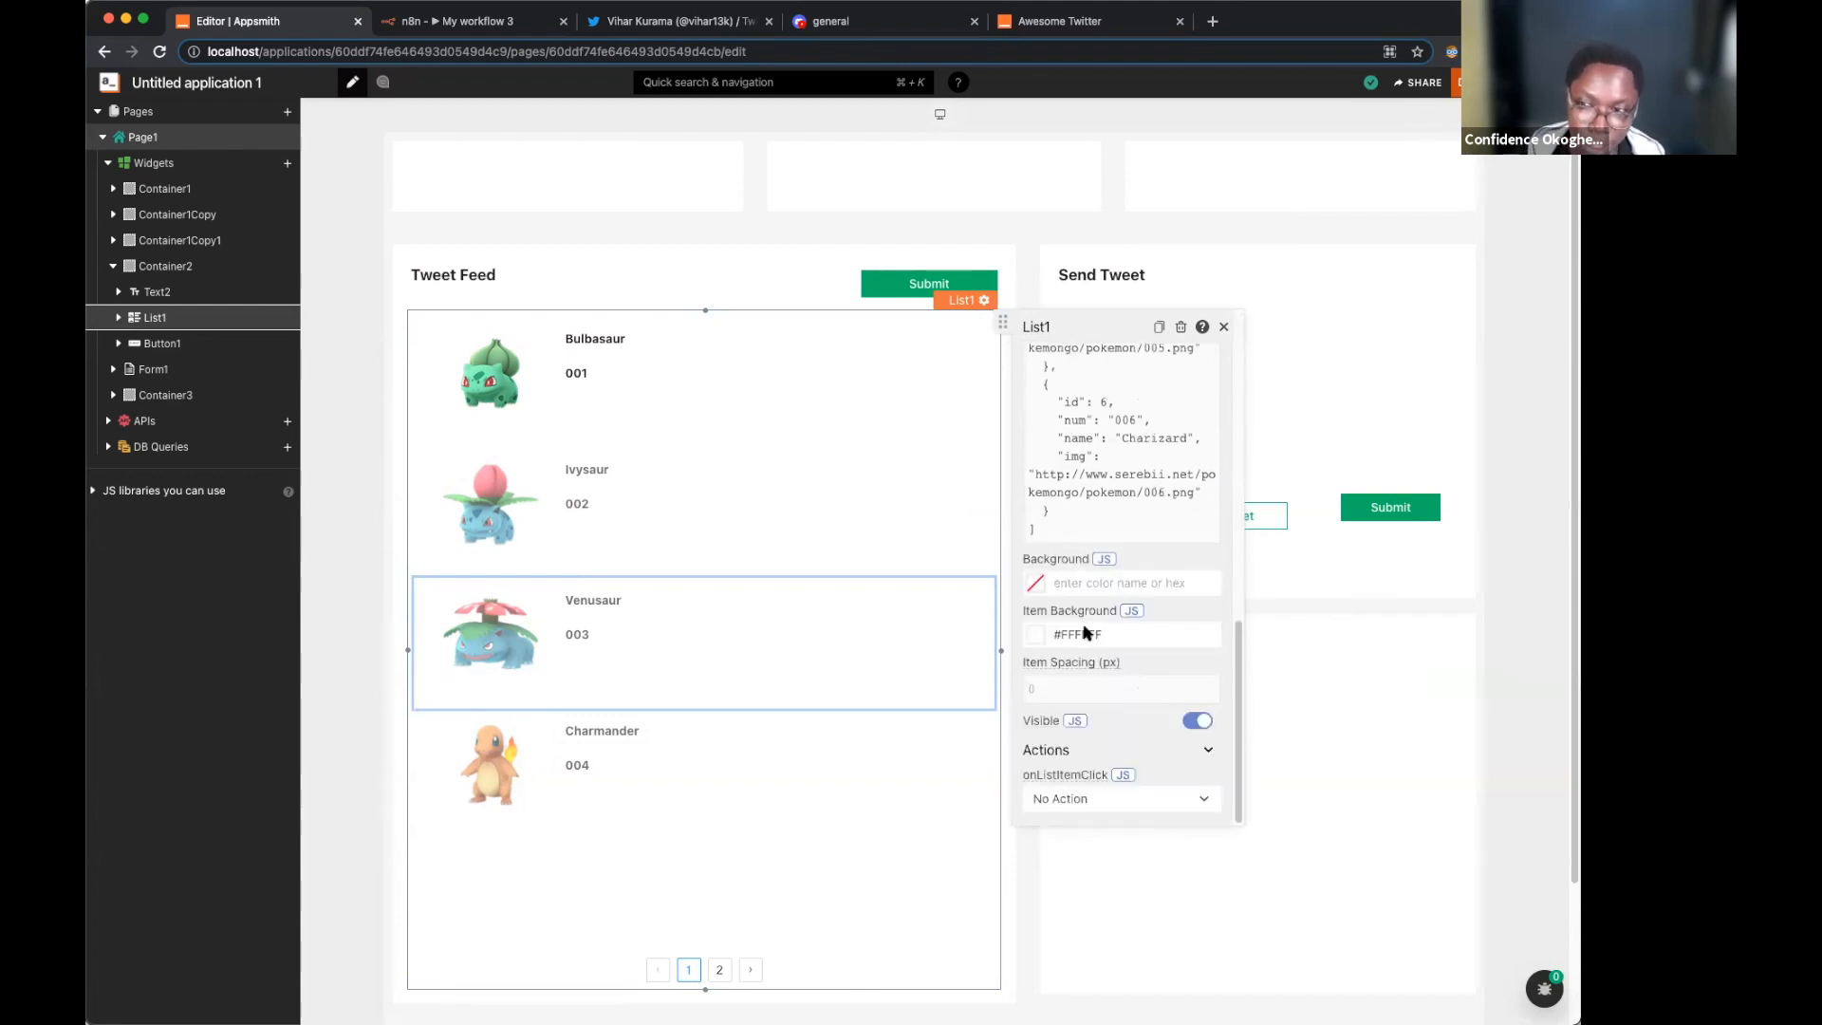
left_click(456, 385)
left_click(908, 399)
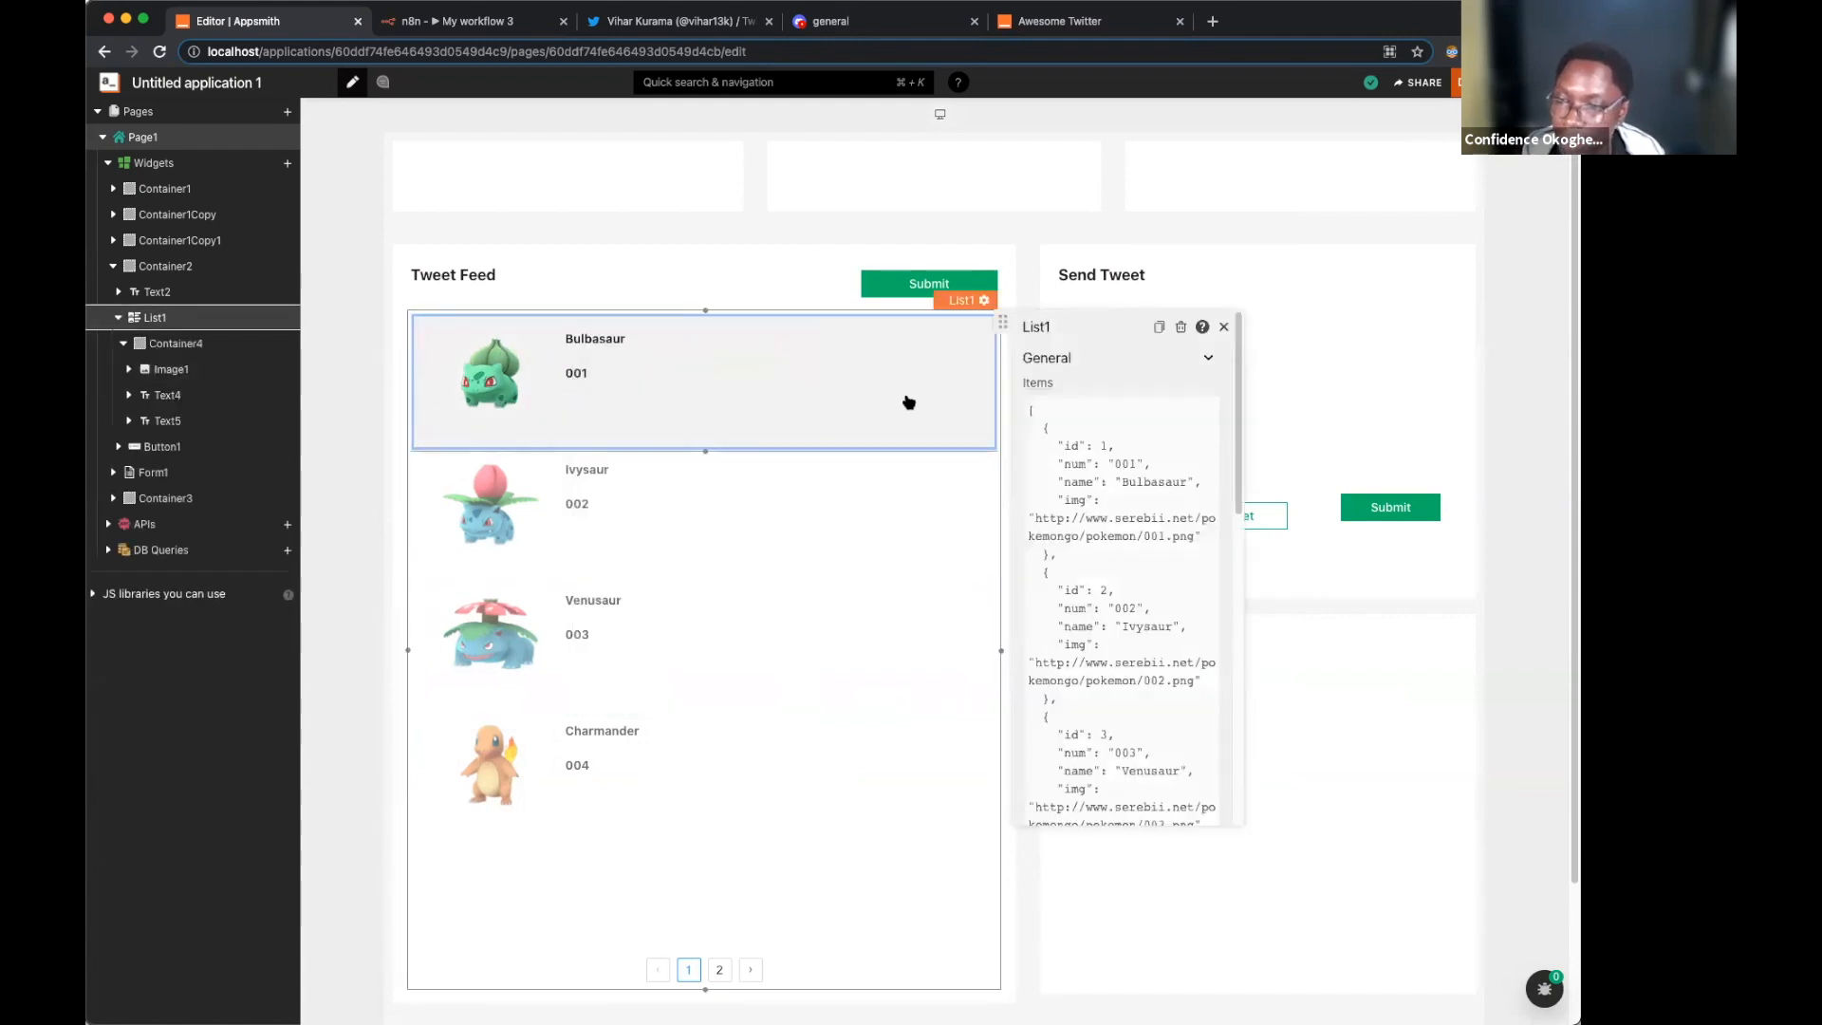
left_click_drag(907, 400, 582, 360)
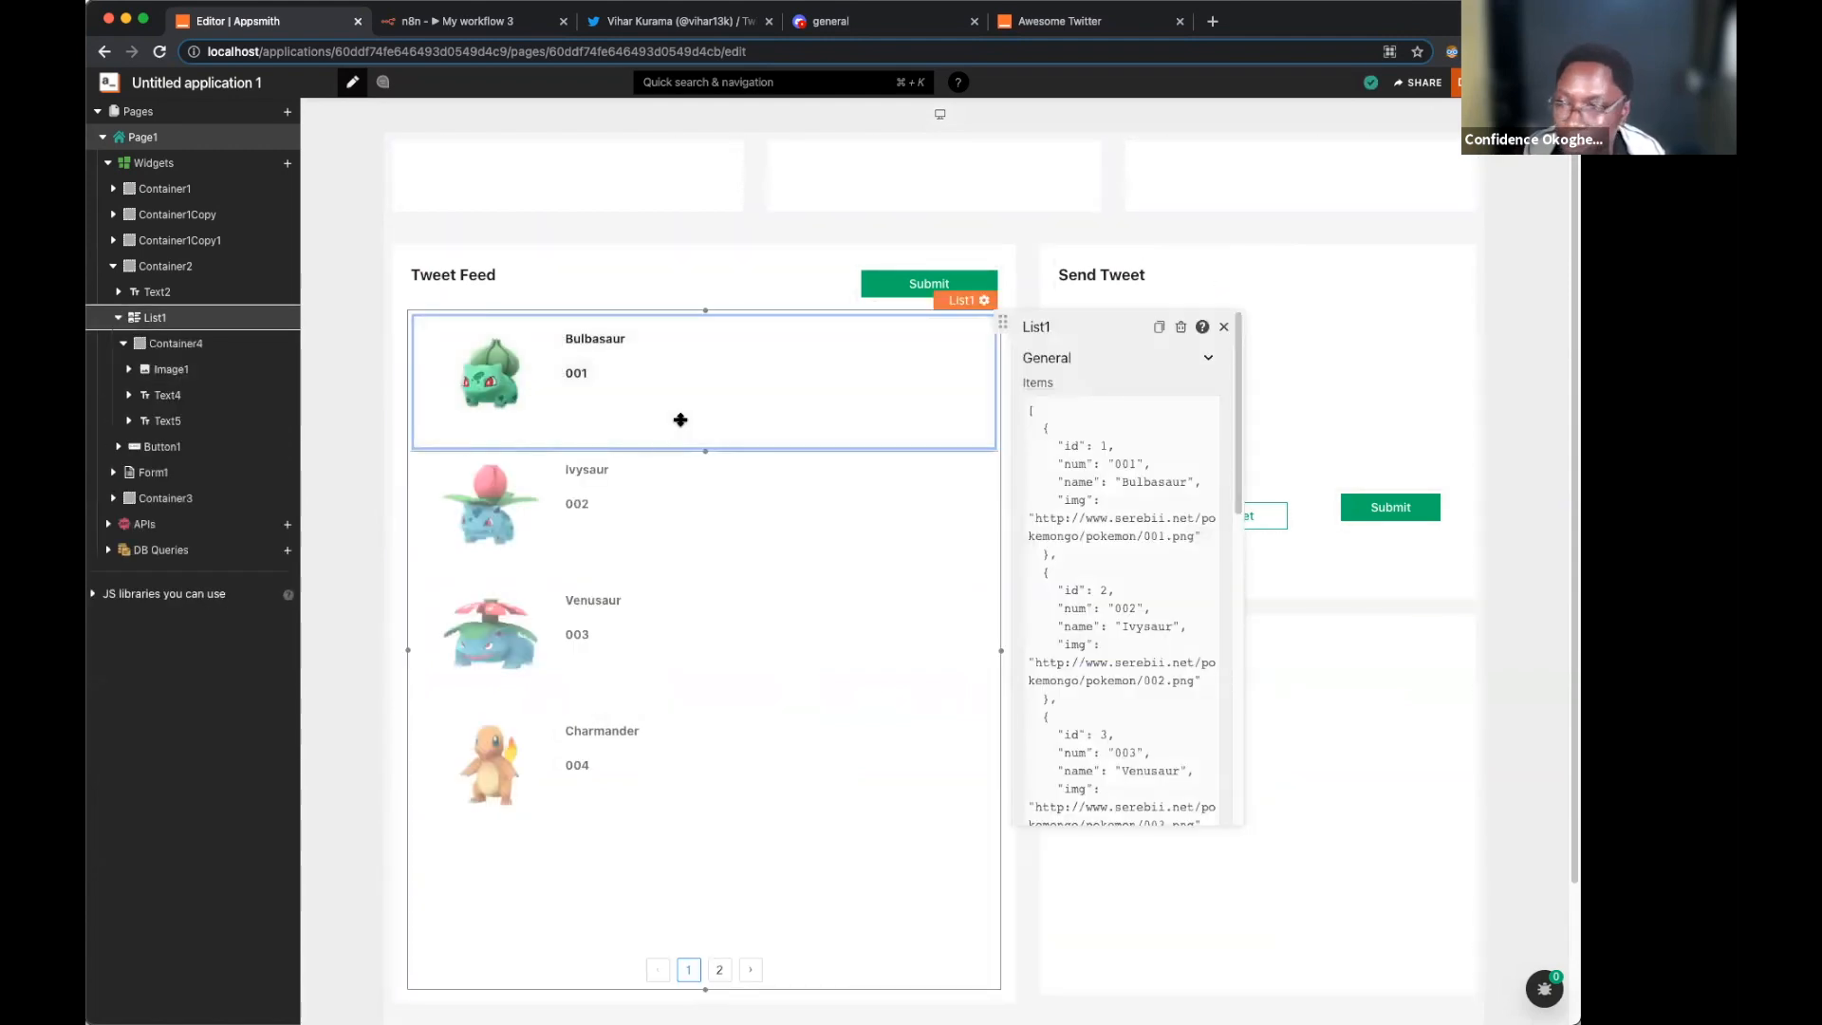
left_click(287, 524)
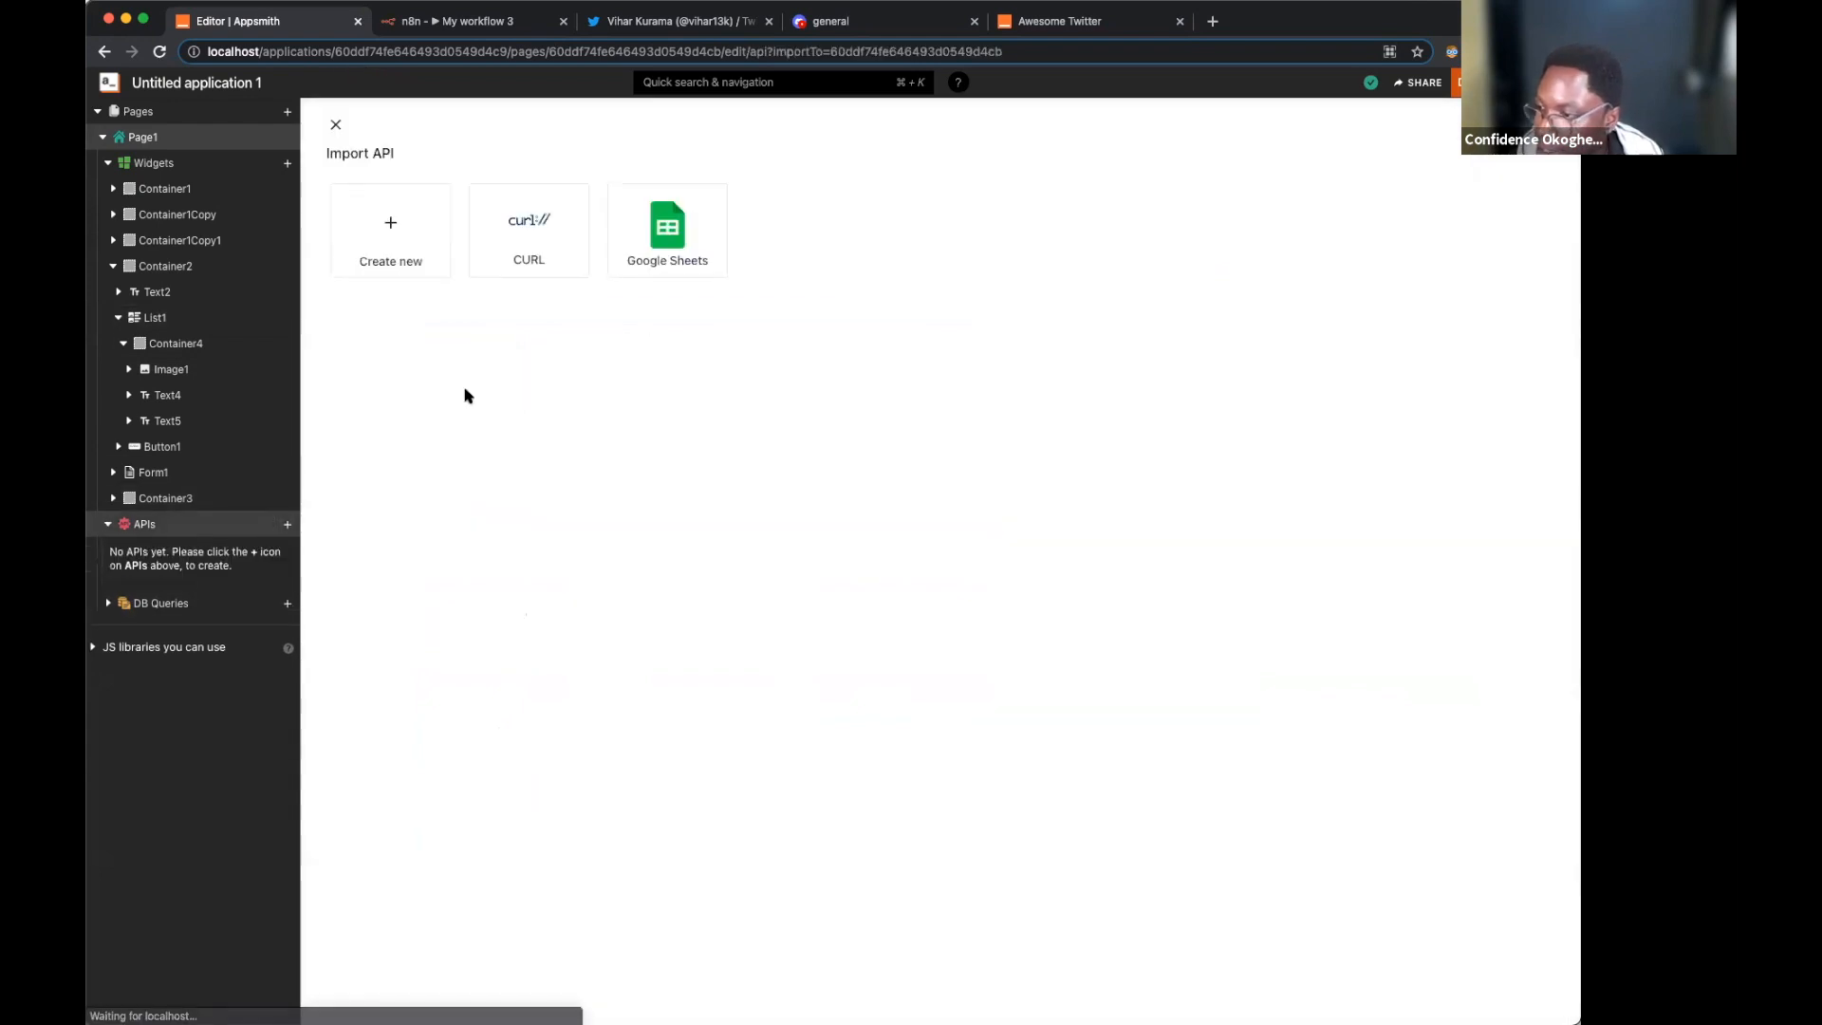
left_click(390, 244)
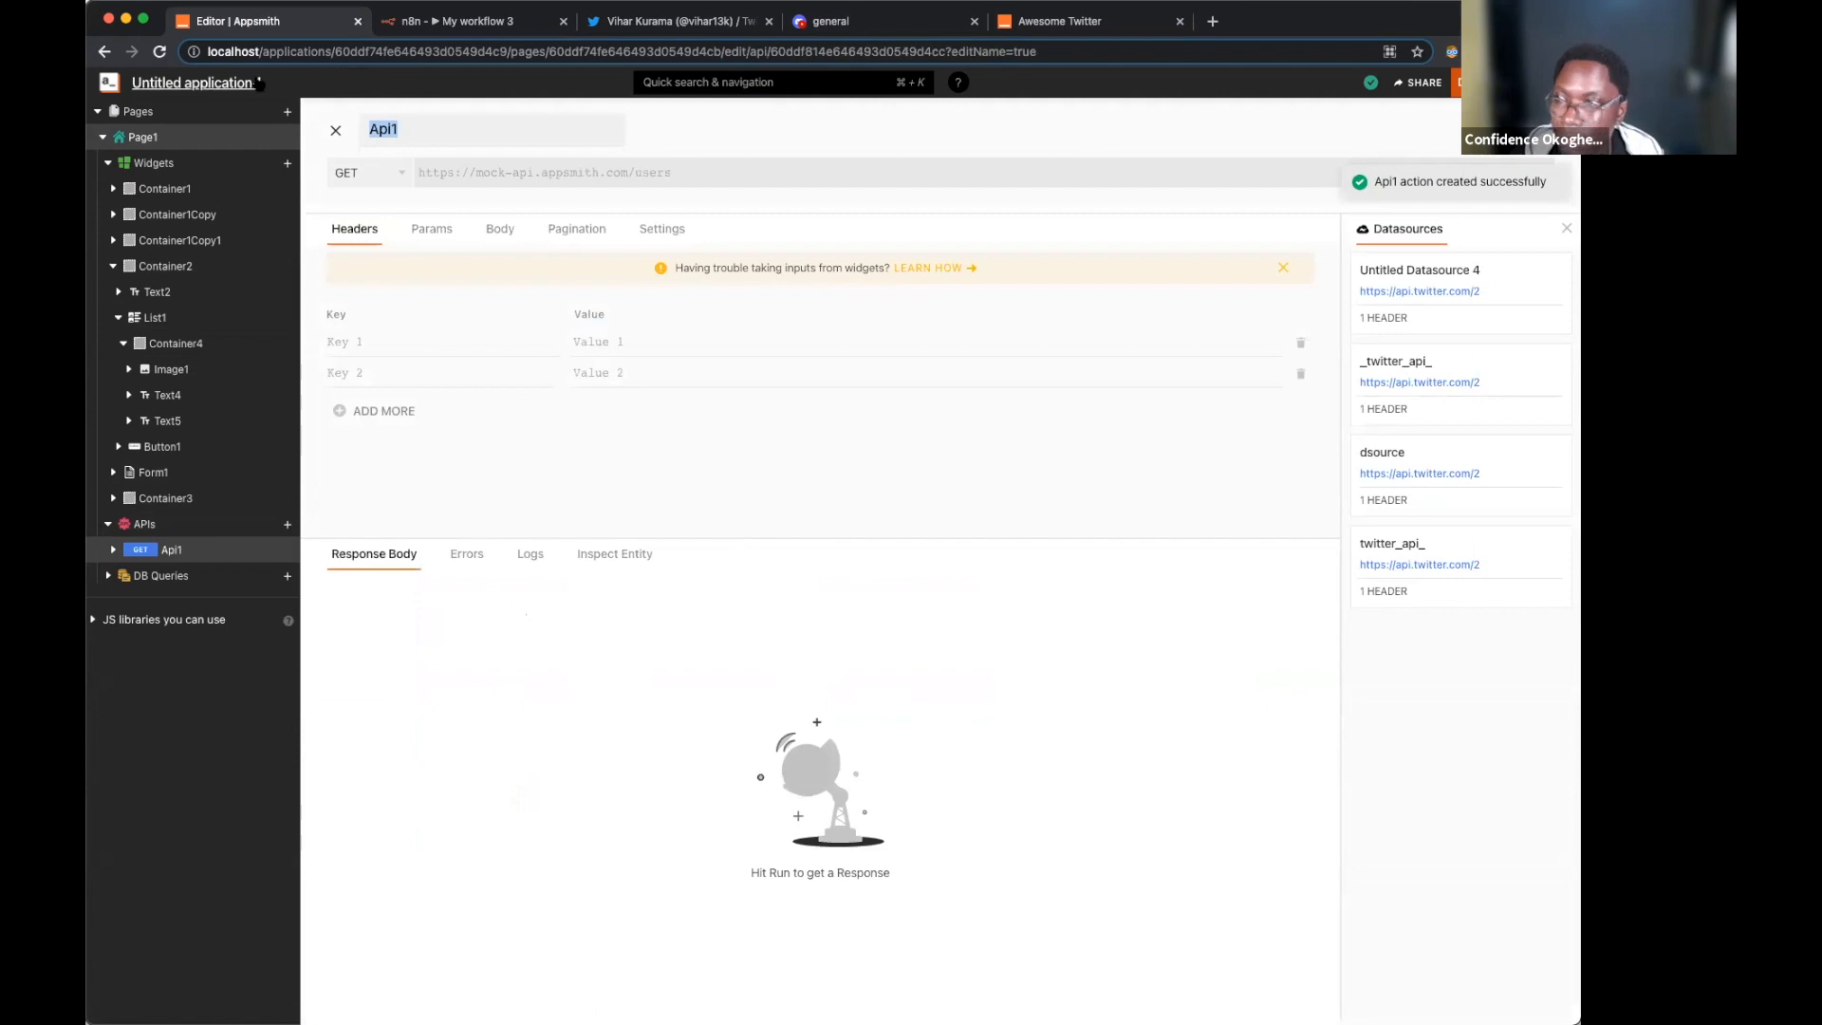
left_click(325, 128)
left_click(332, 130)
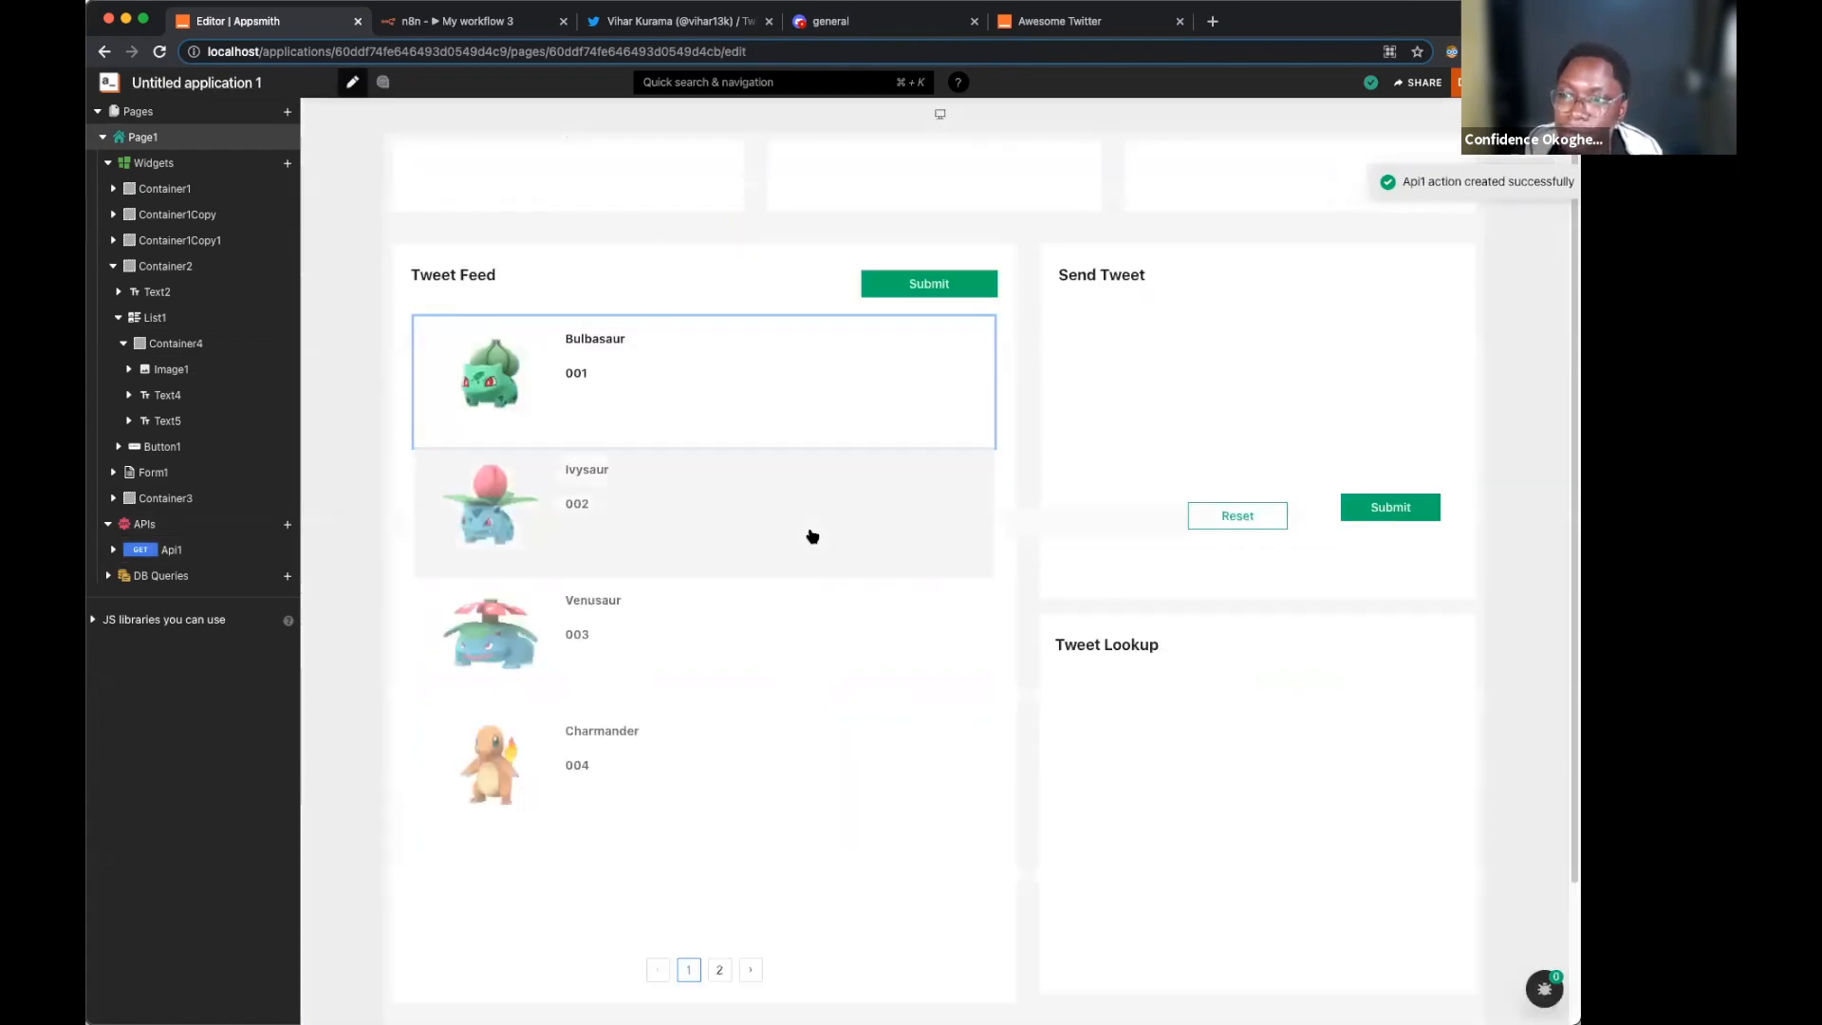
left_click(490, 382)
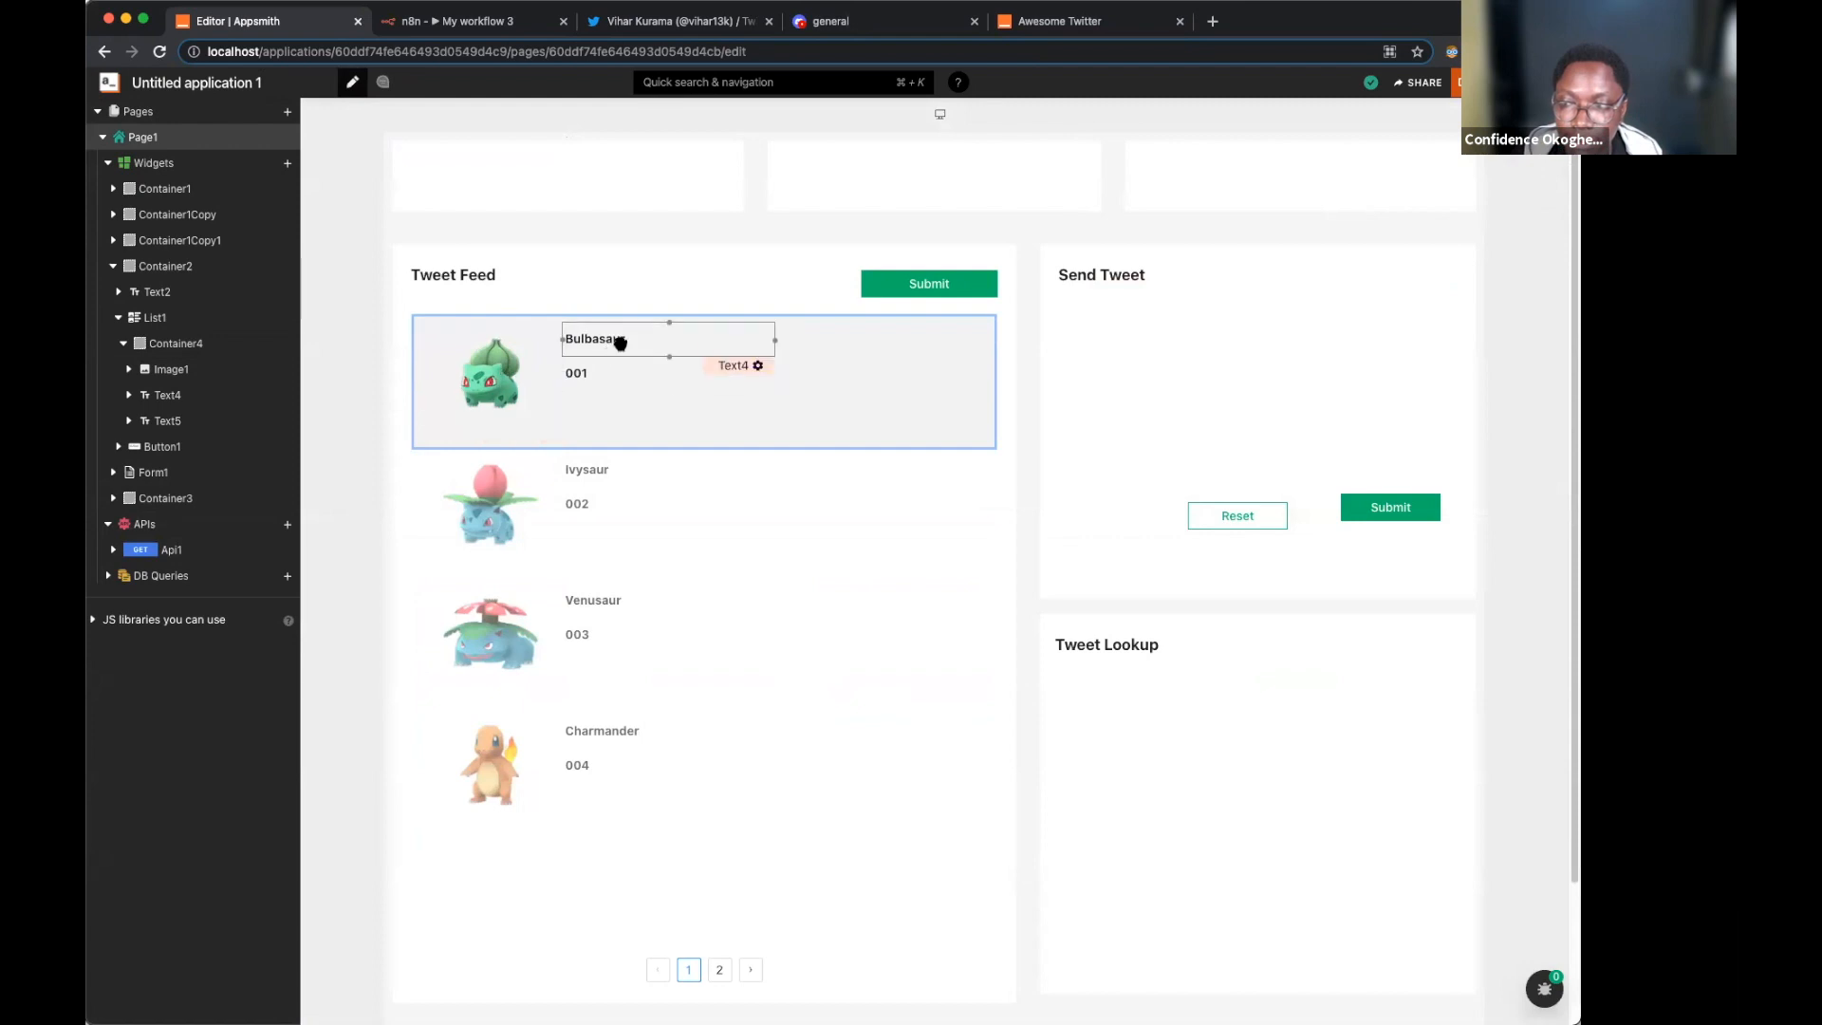
left_click(598, 374)
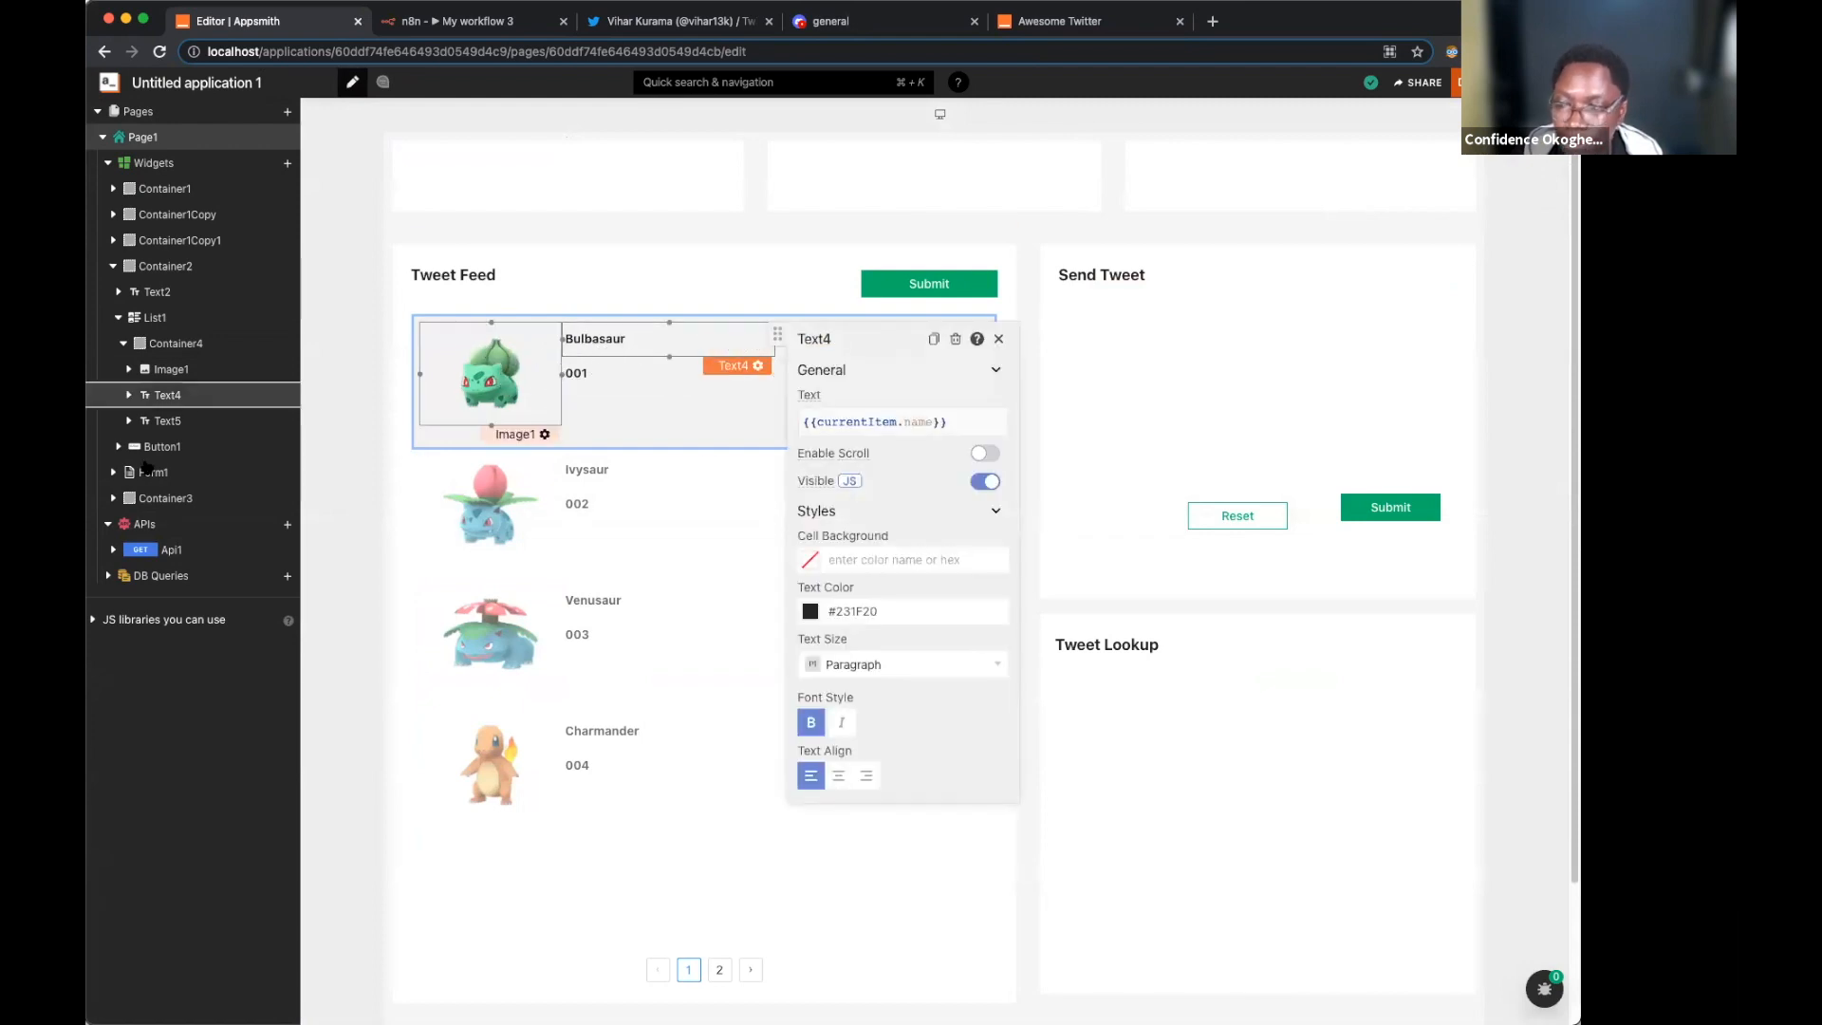
left_click(211, 554)
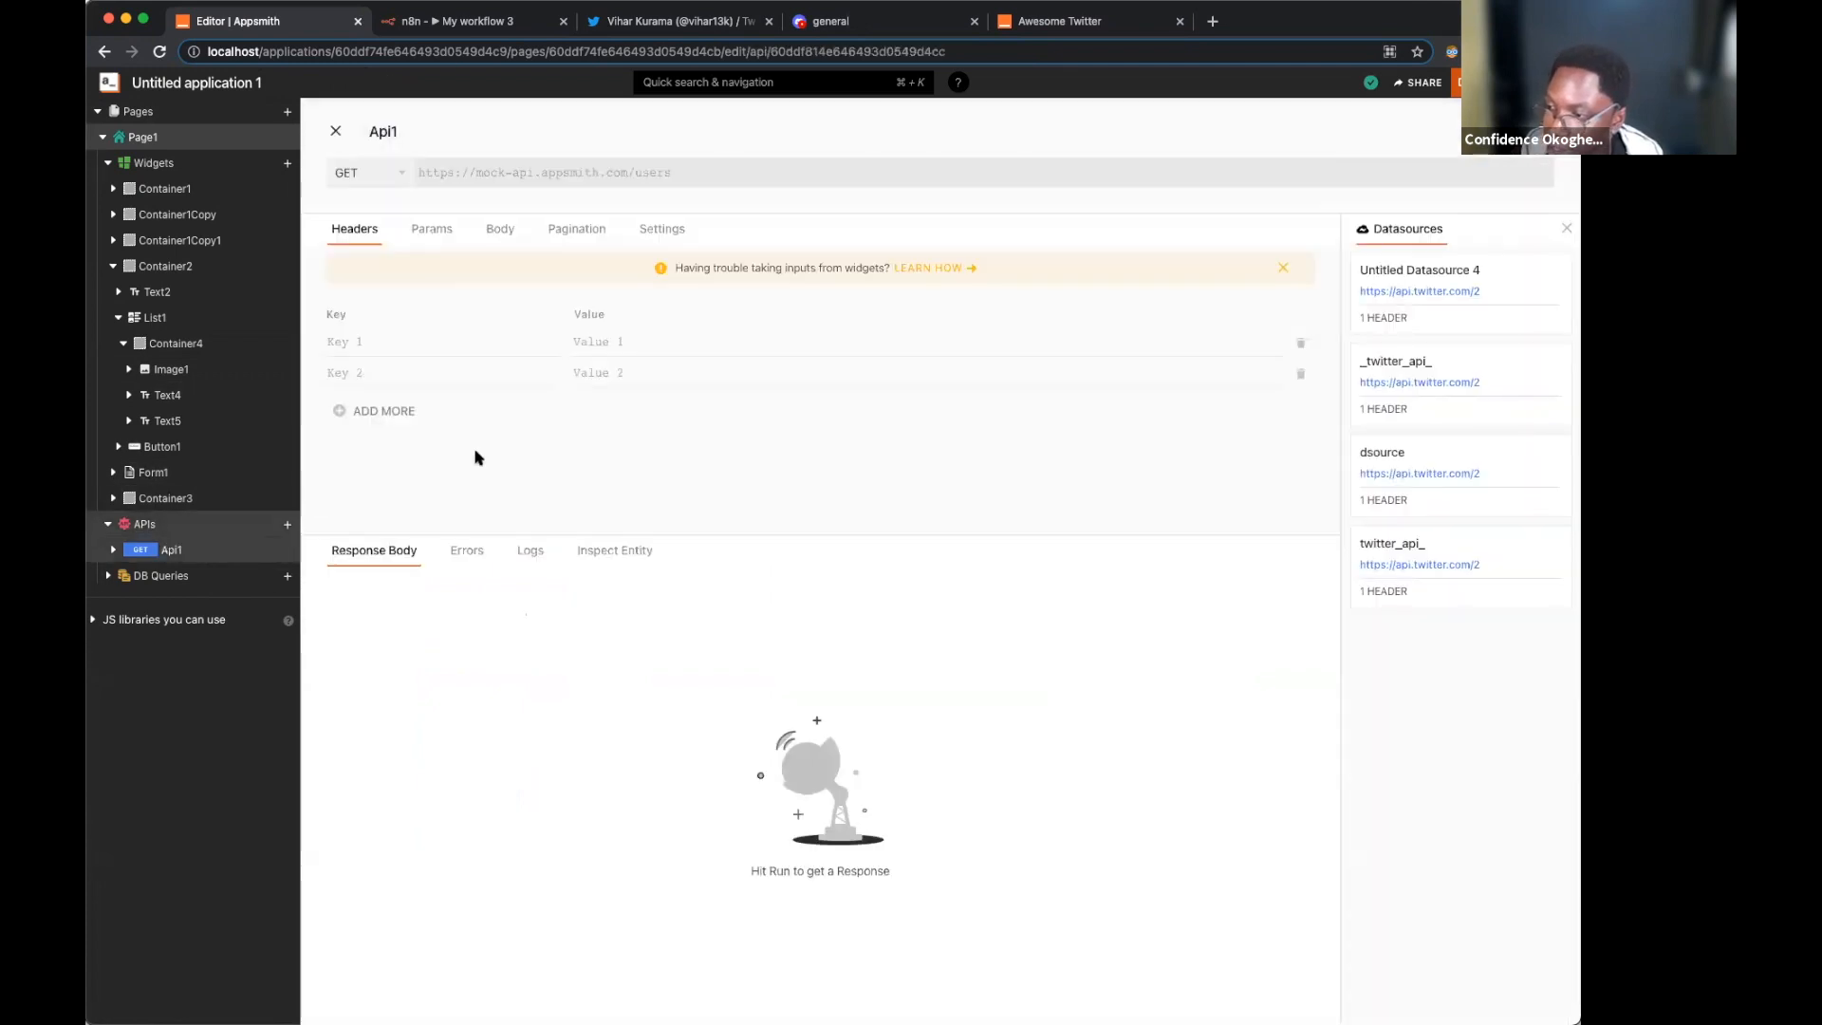
left_click(479, 166)
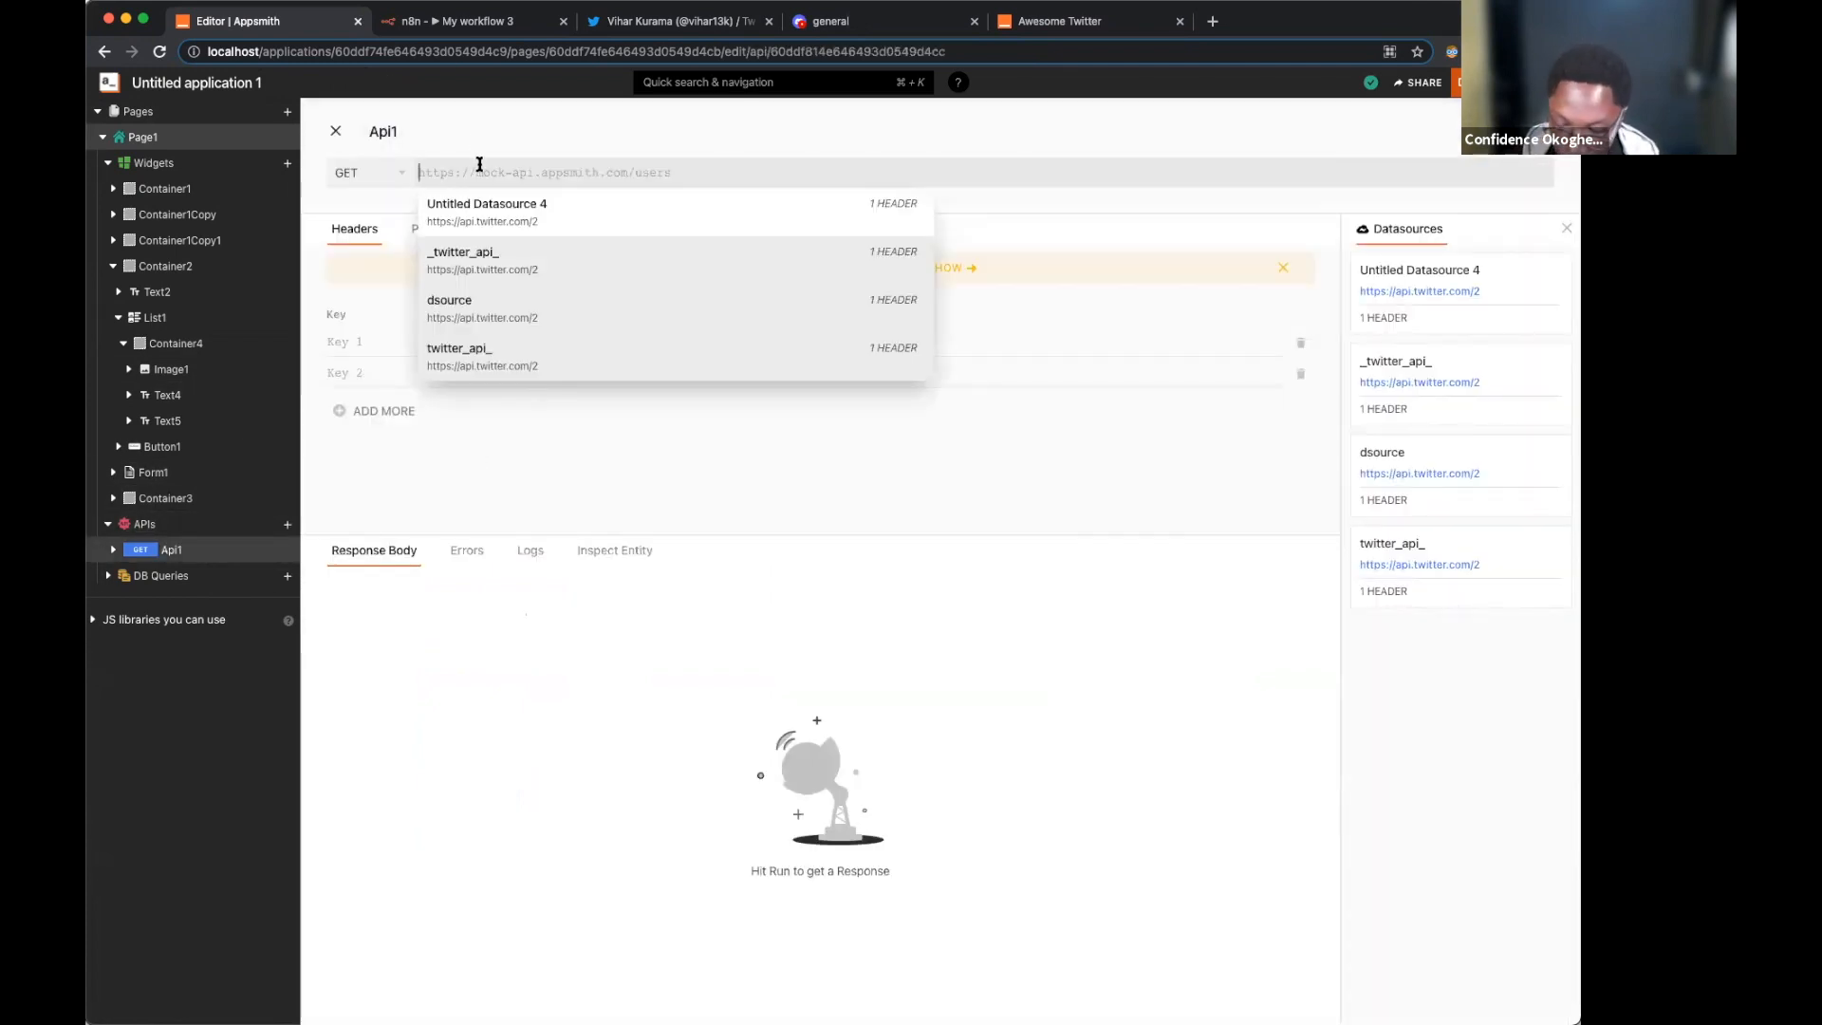
type("https://api.twitter.com/2")
key("BackSpace")
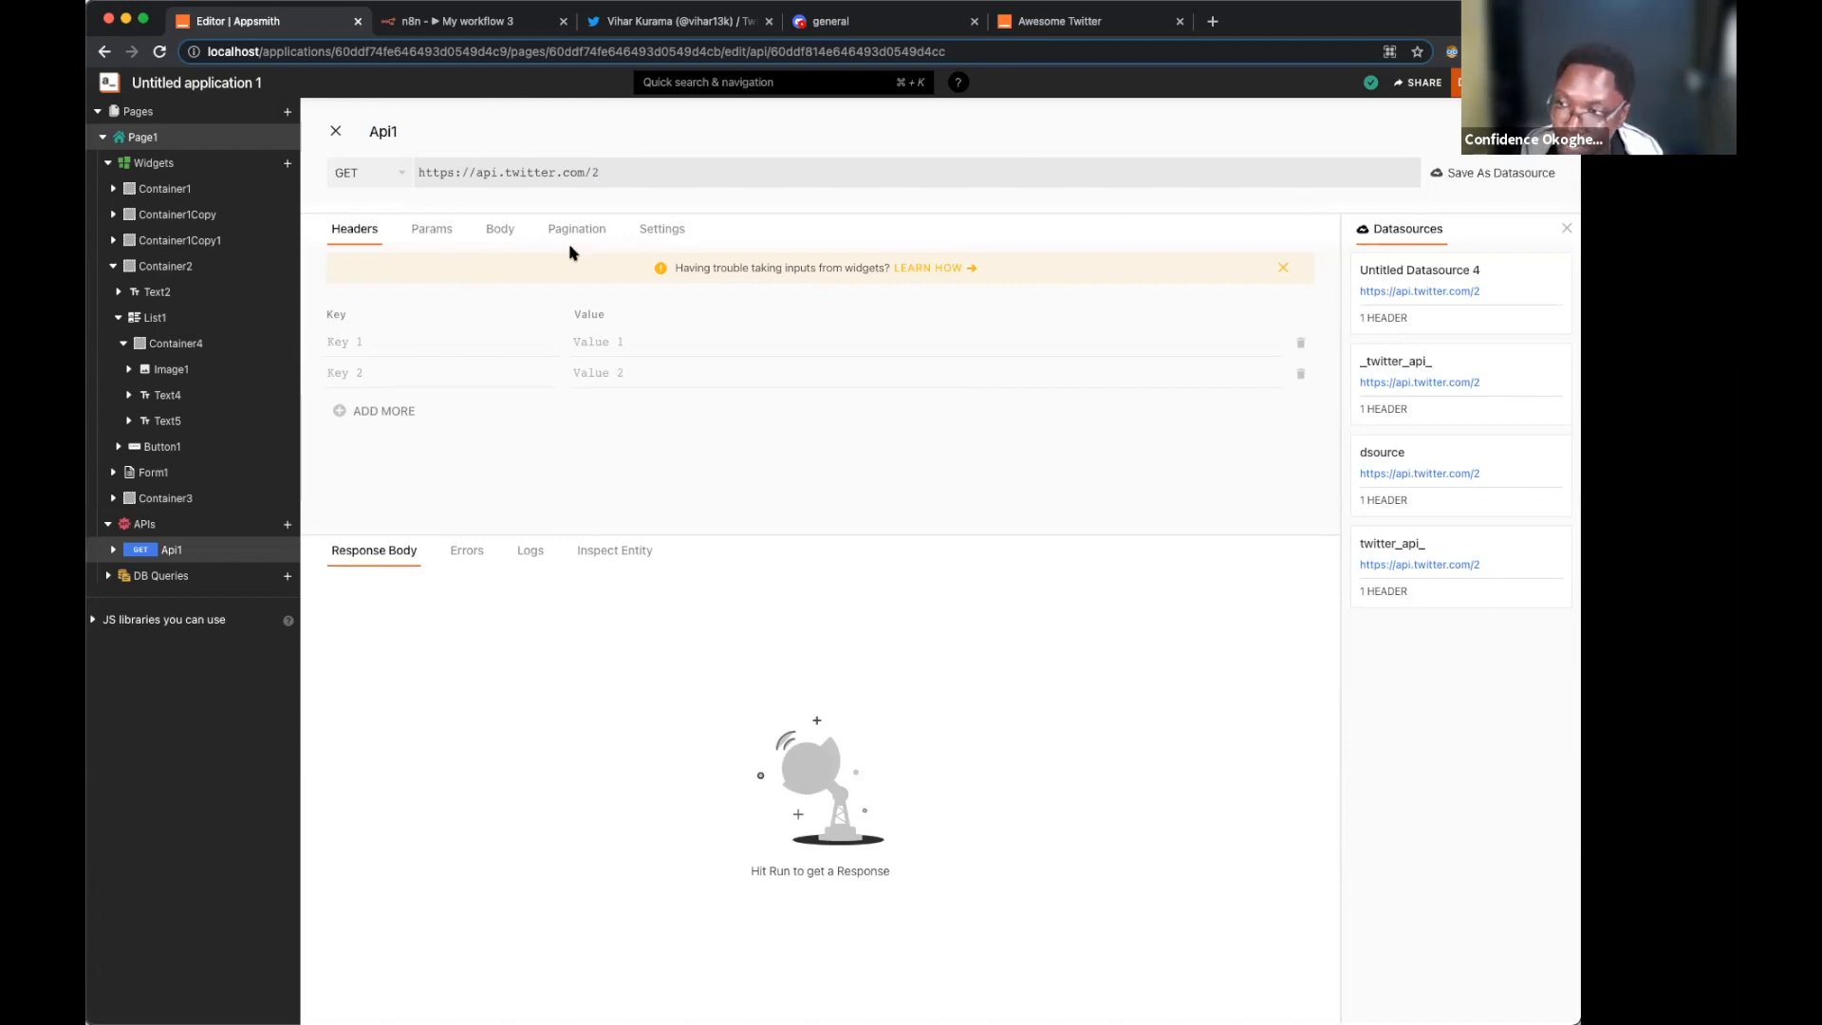
left_click(1474, 132)
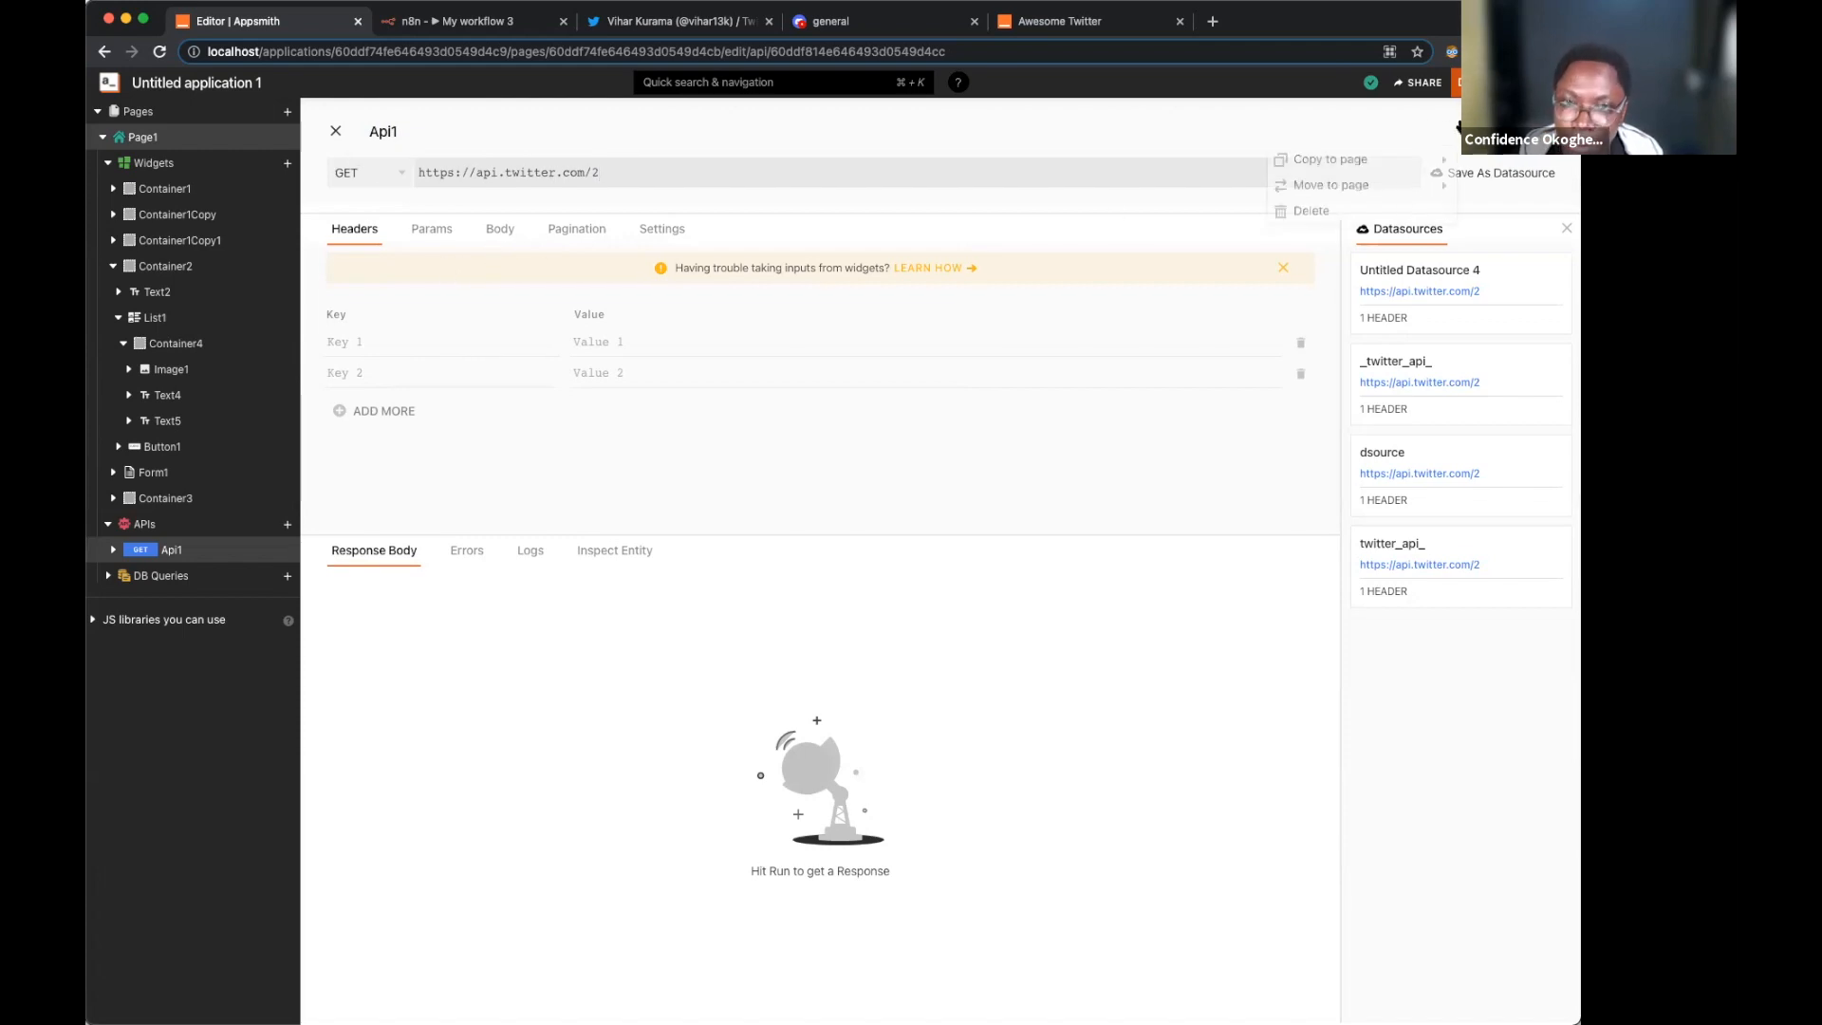
left_click(1363, 212)
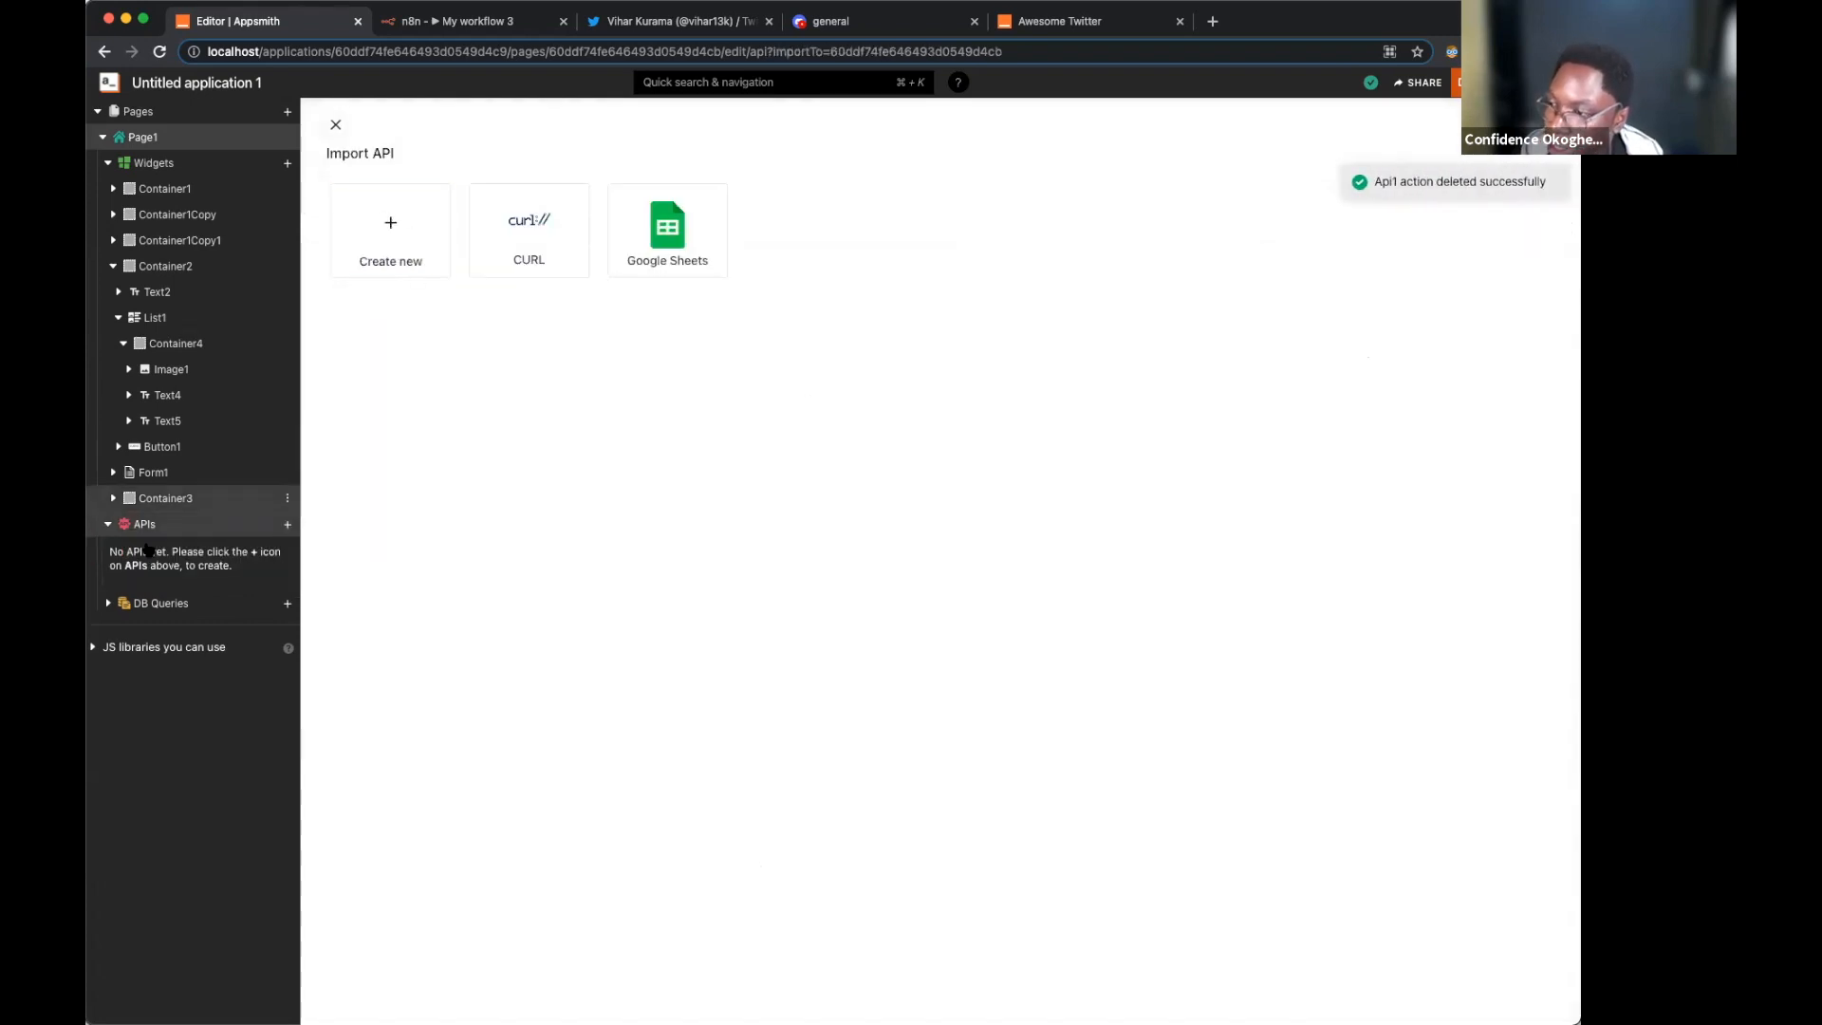
left_click(294, 525)
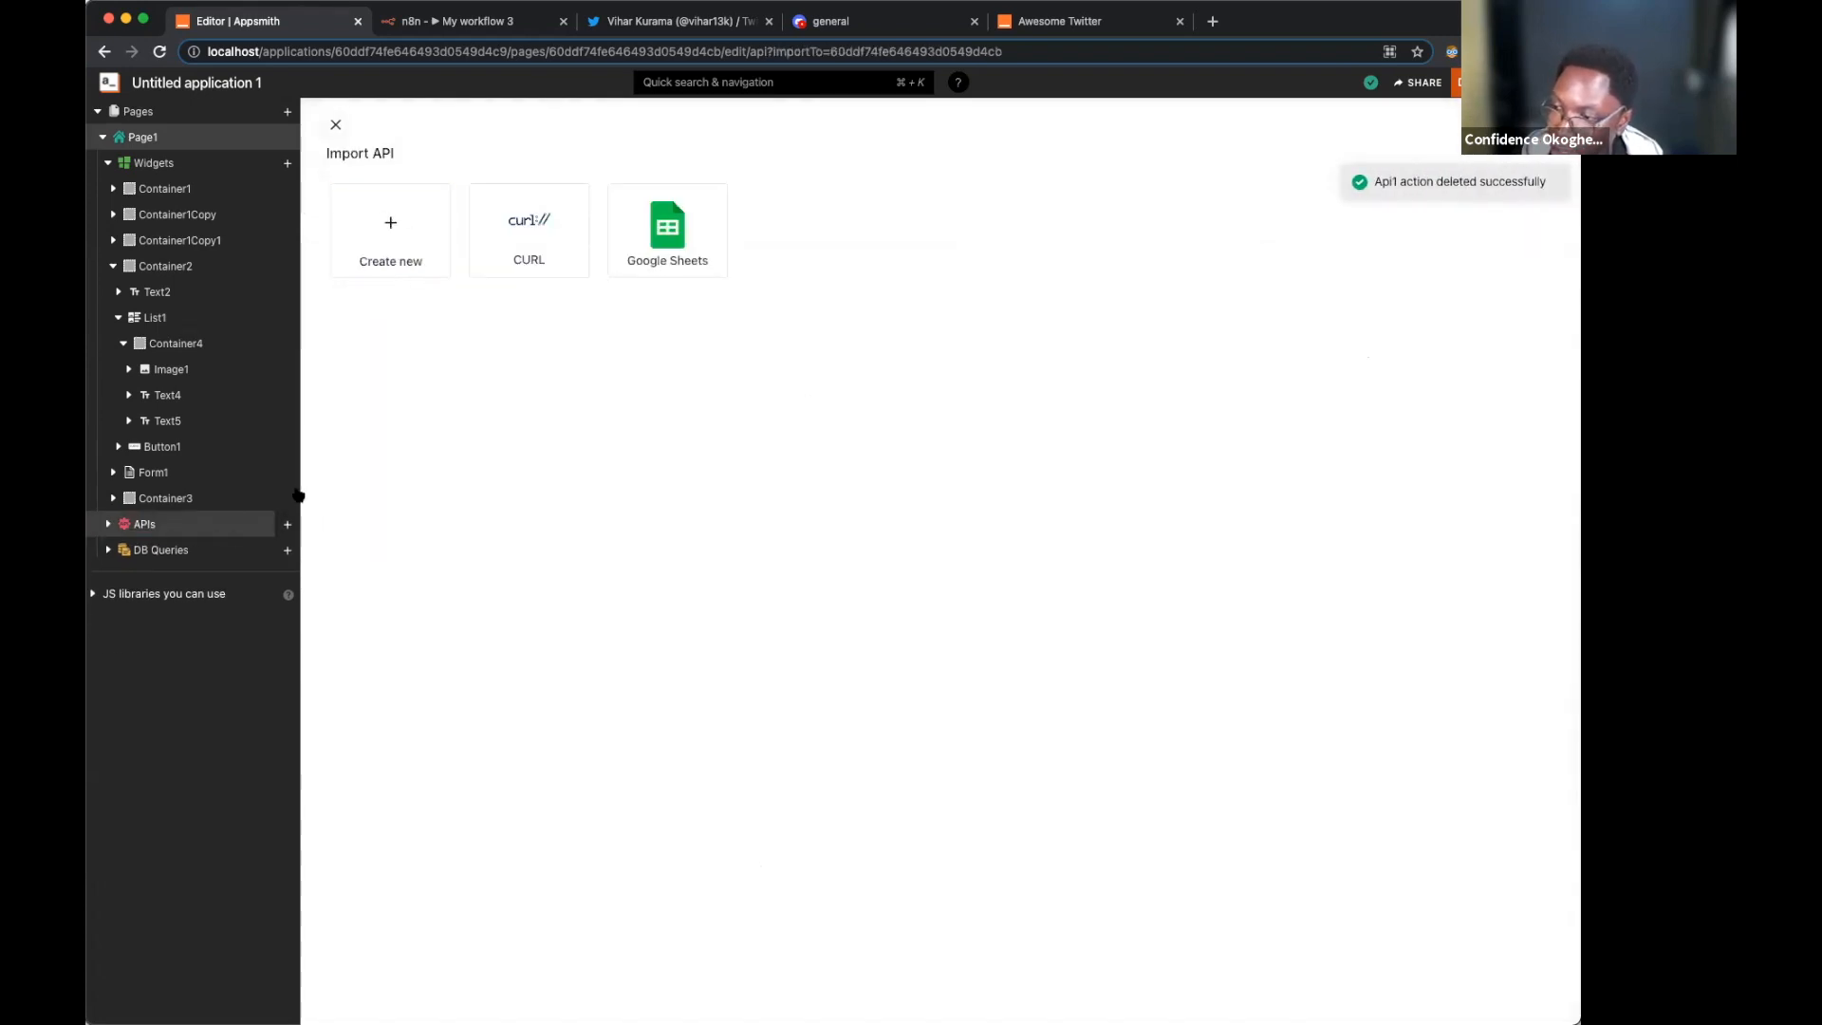
left_click(348, 254)
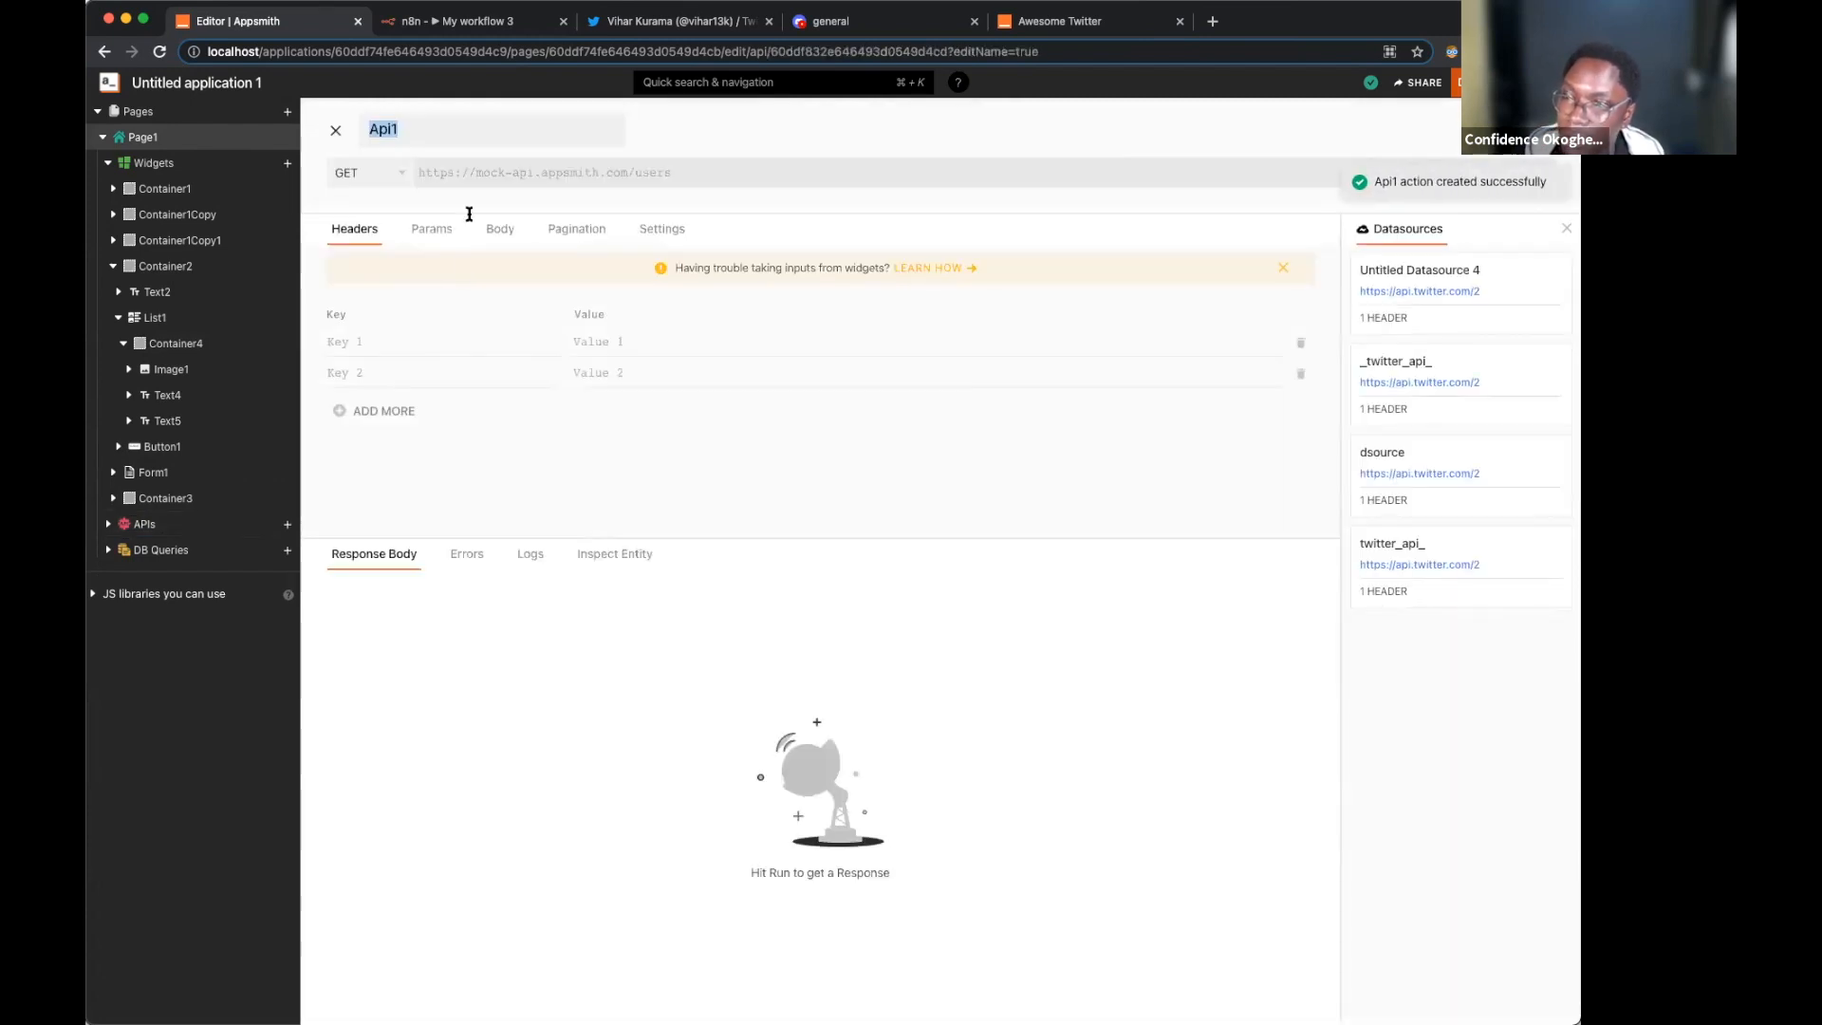
left_click(510, 164)
key("Return")
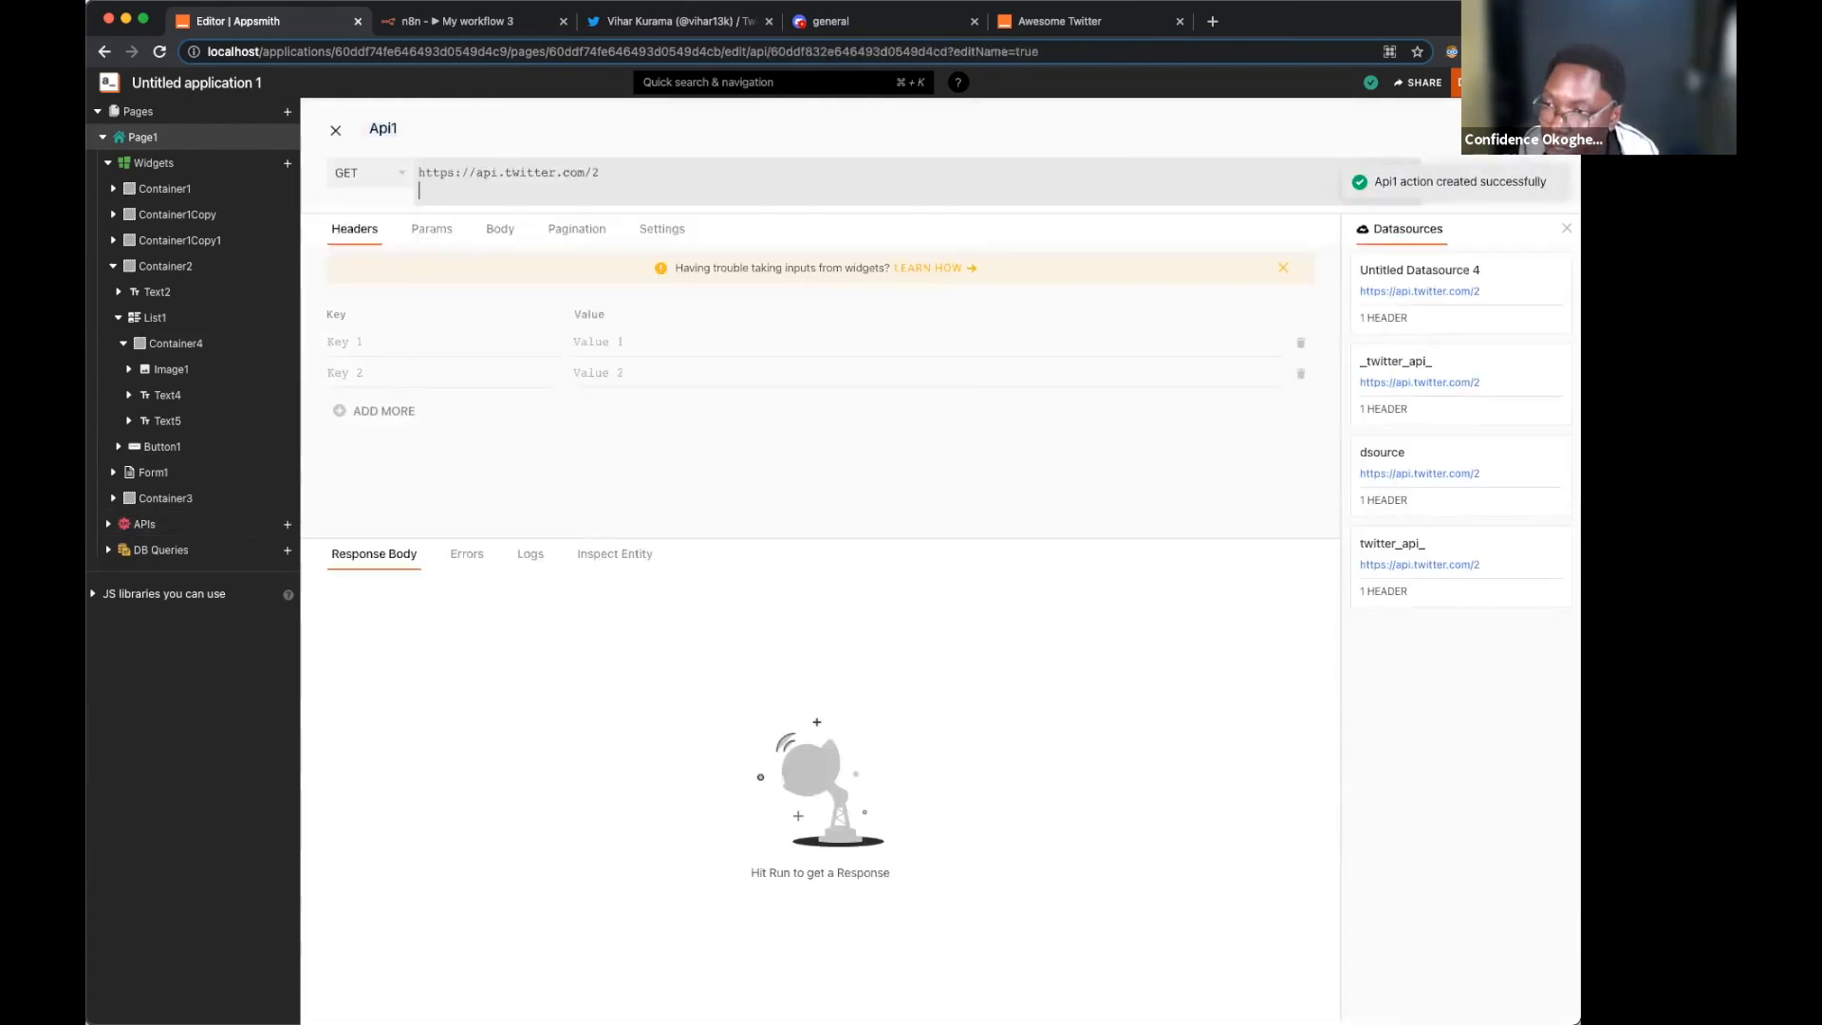
key("BackSpace")
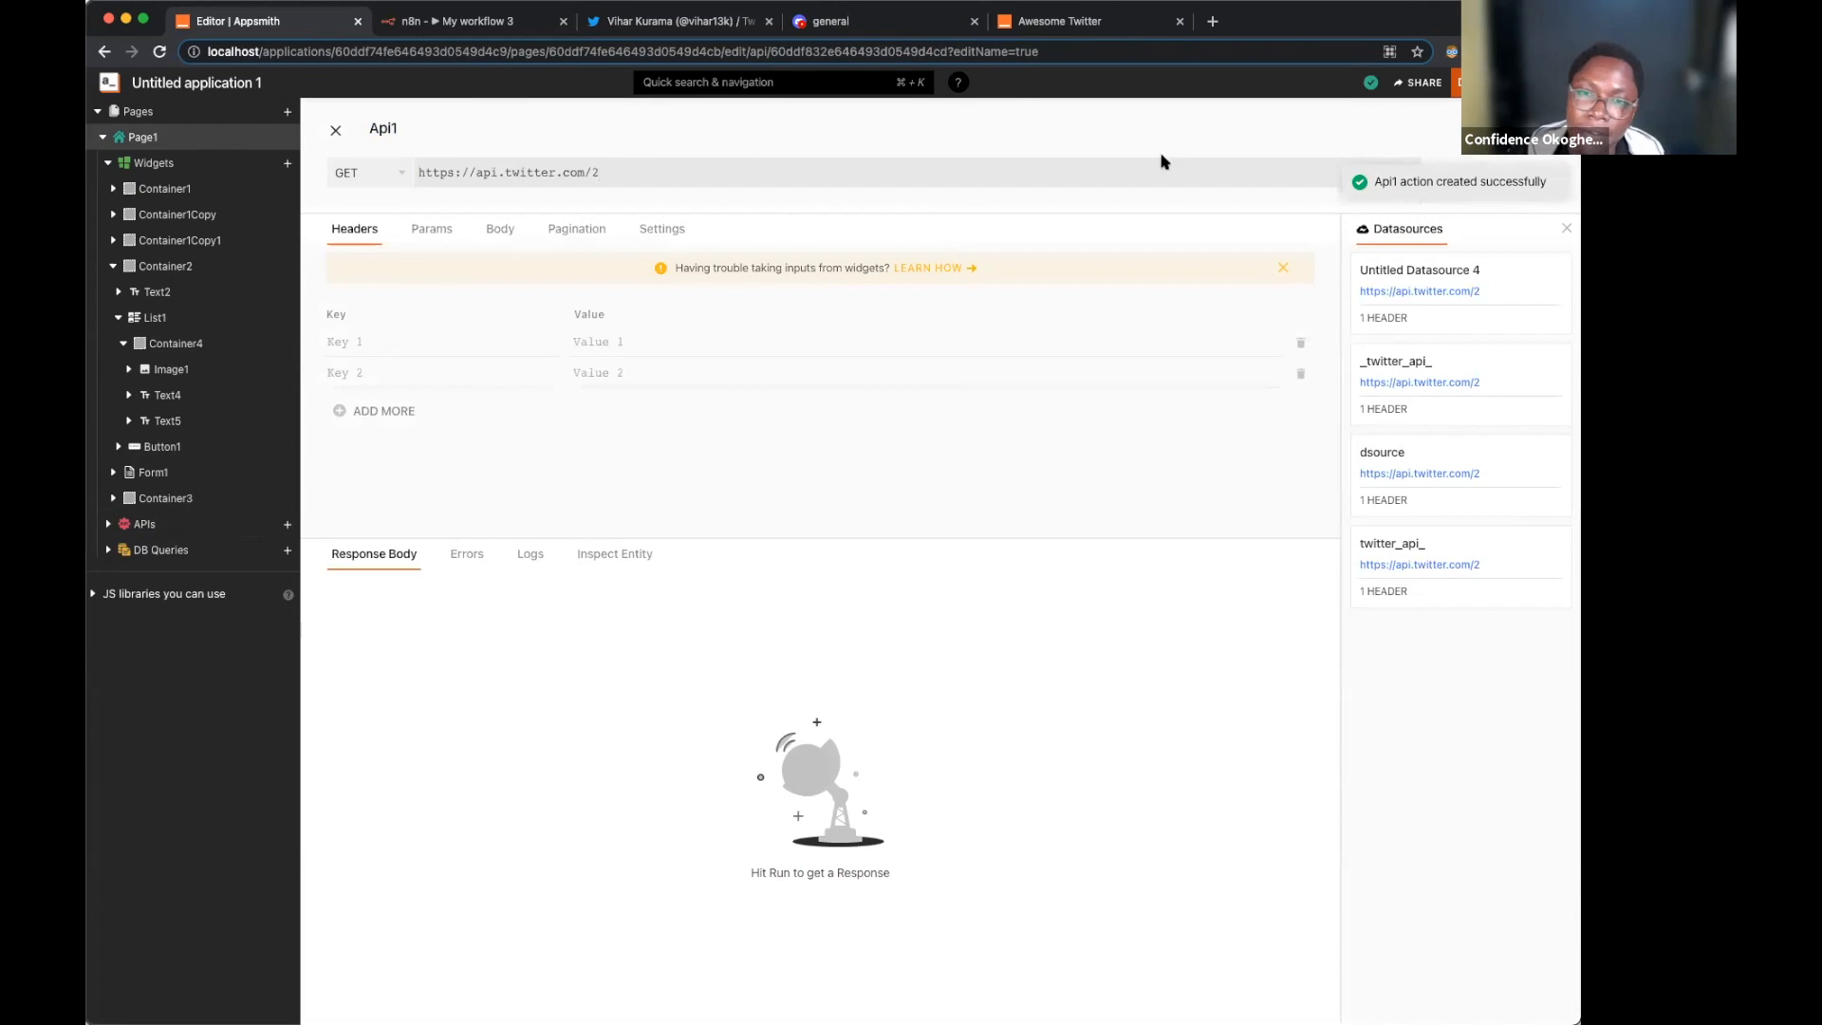
left_click(1441, 158)
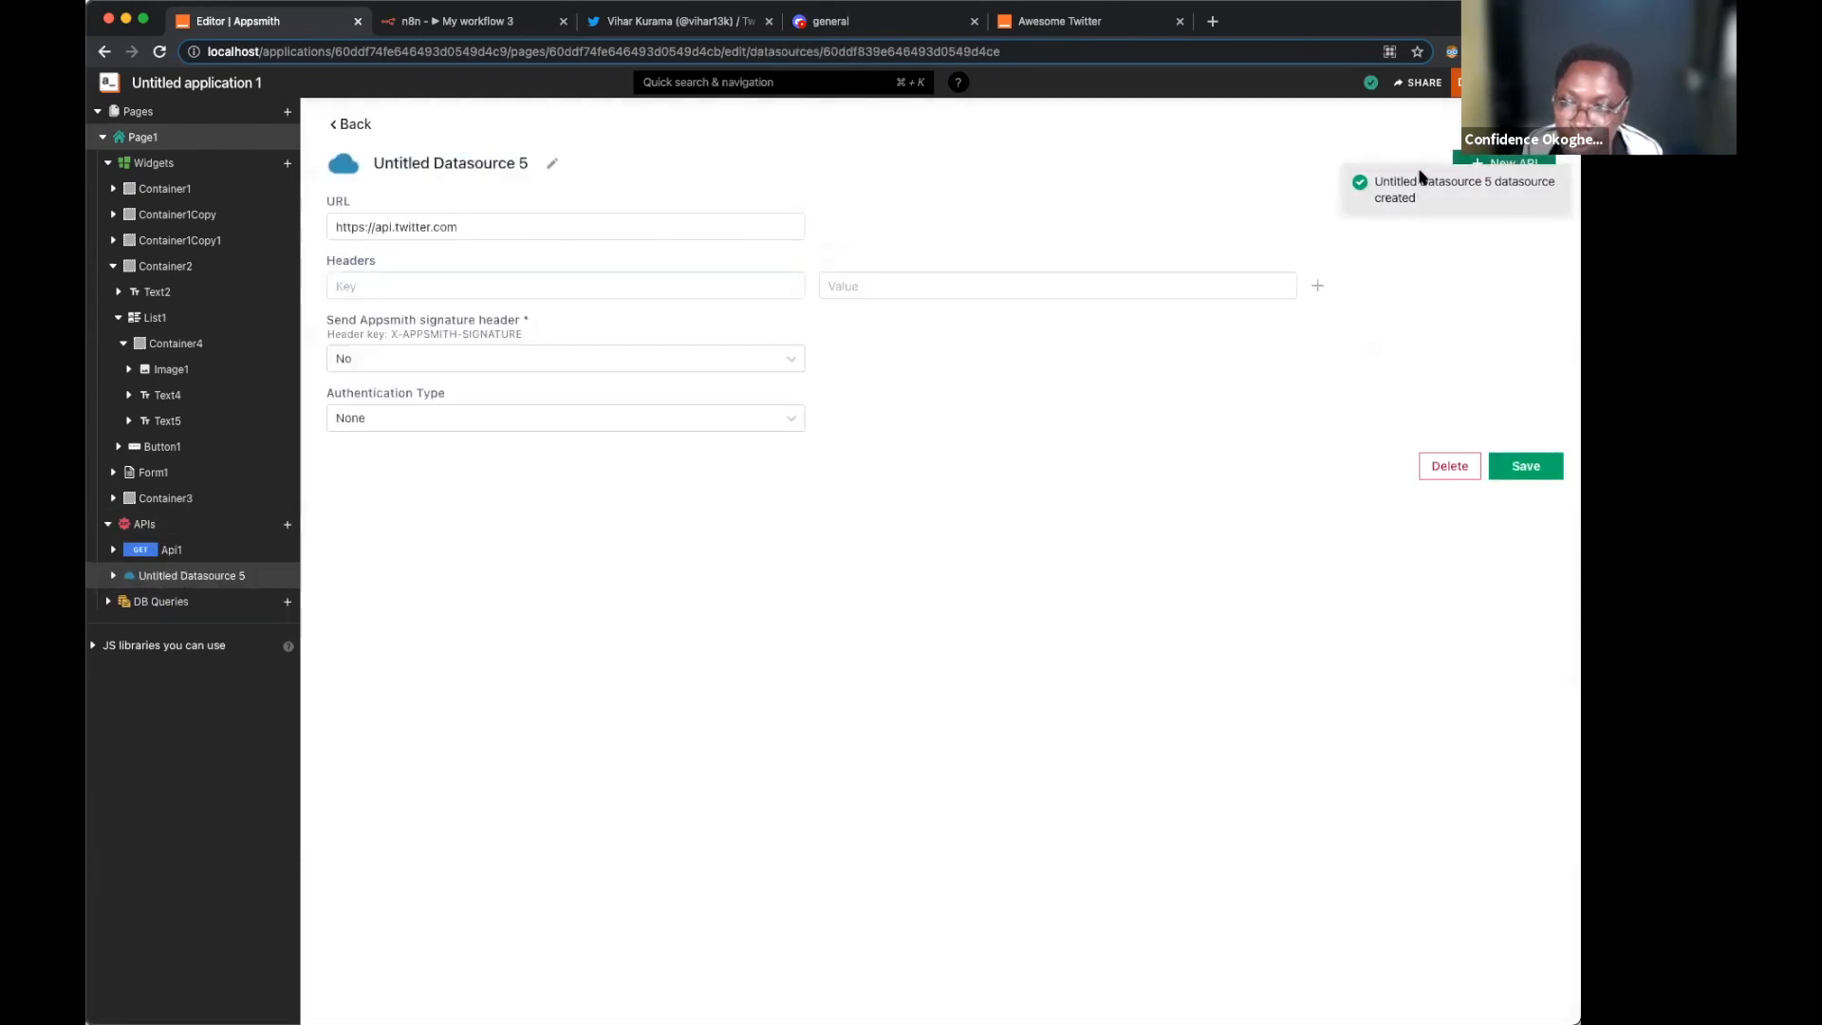
left_click(477, 163)
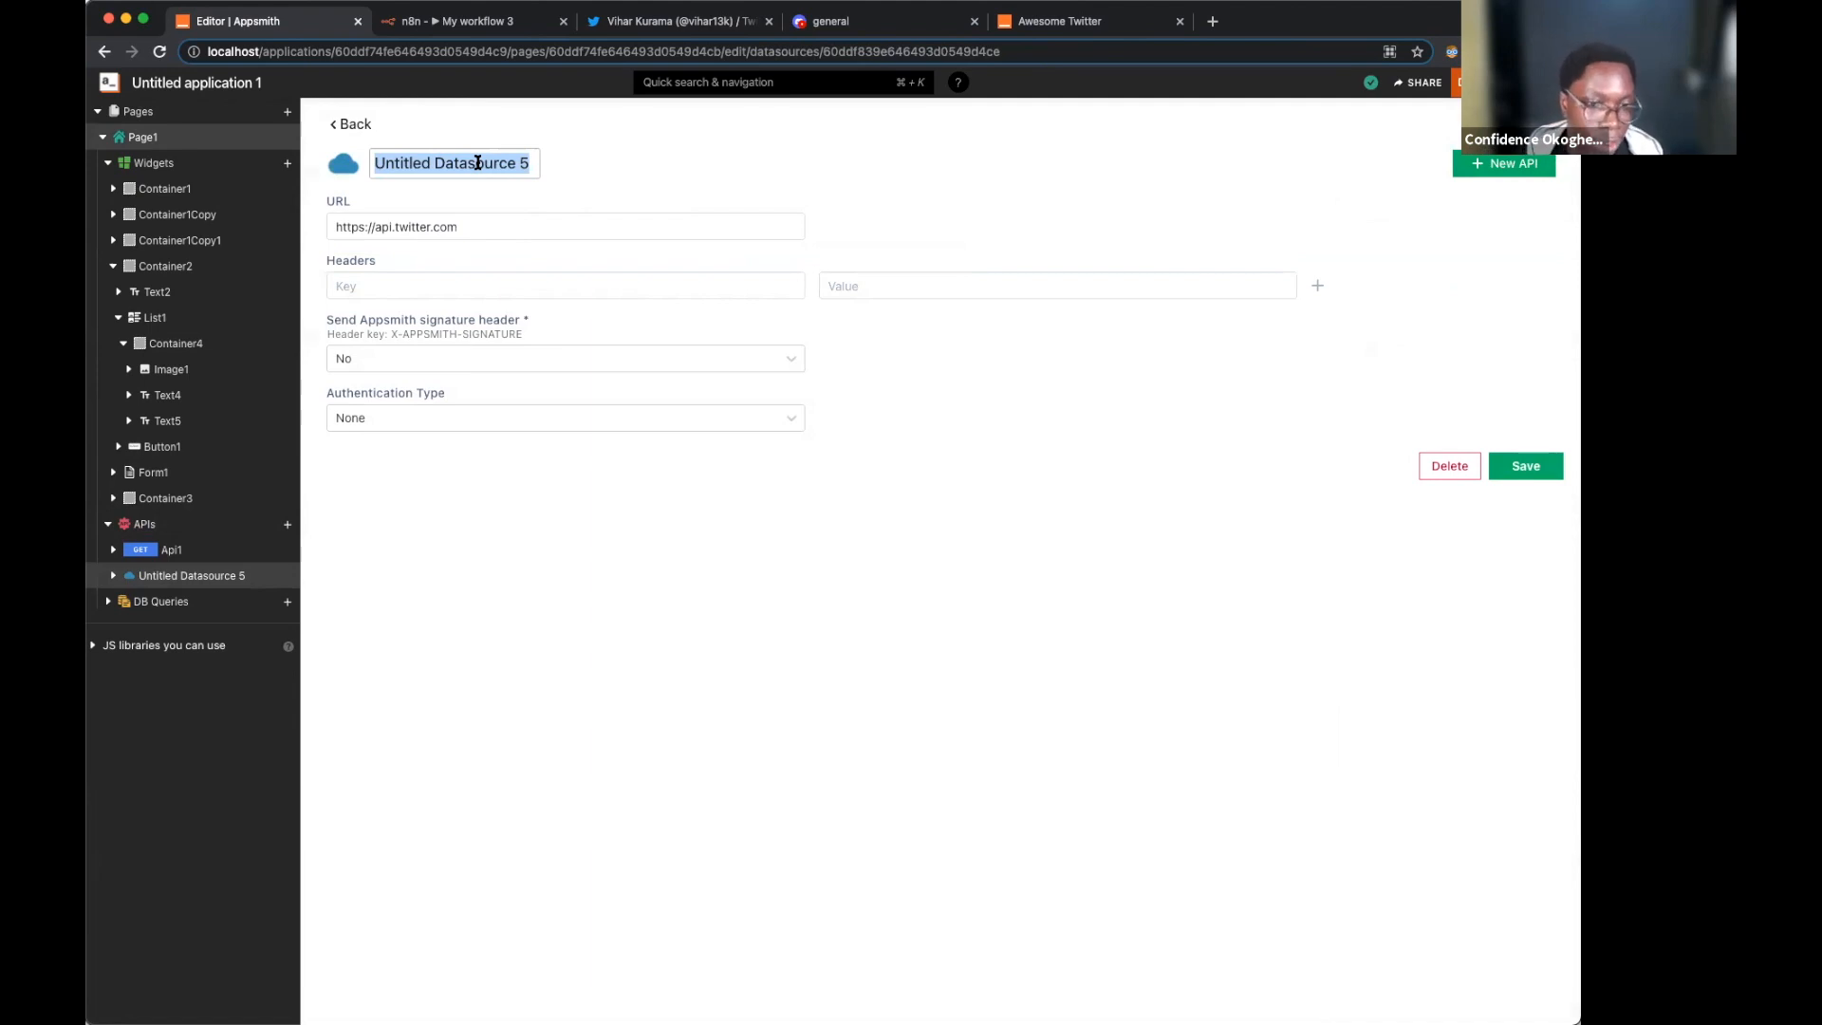
type("t")
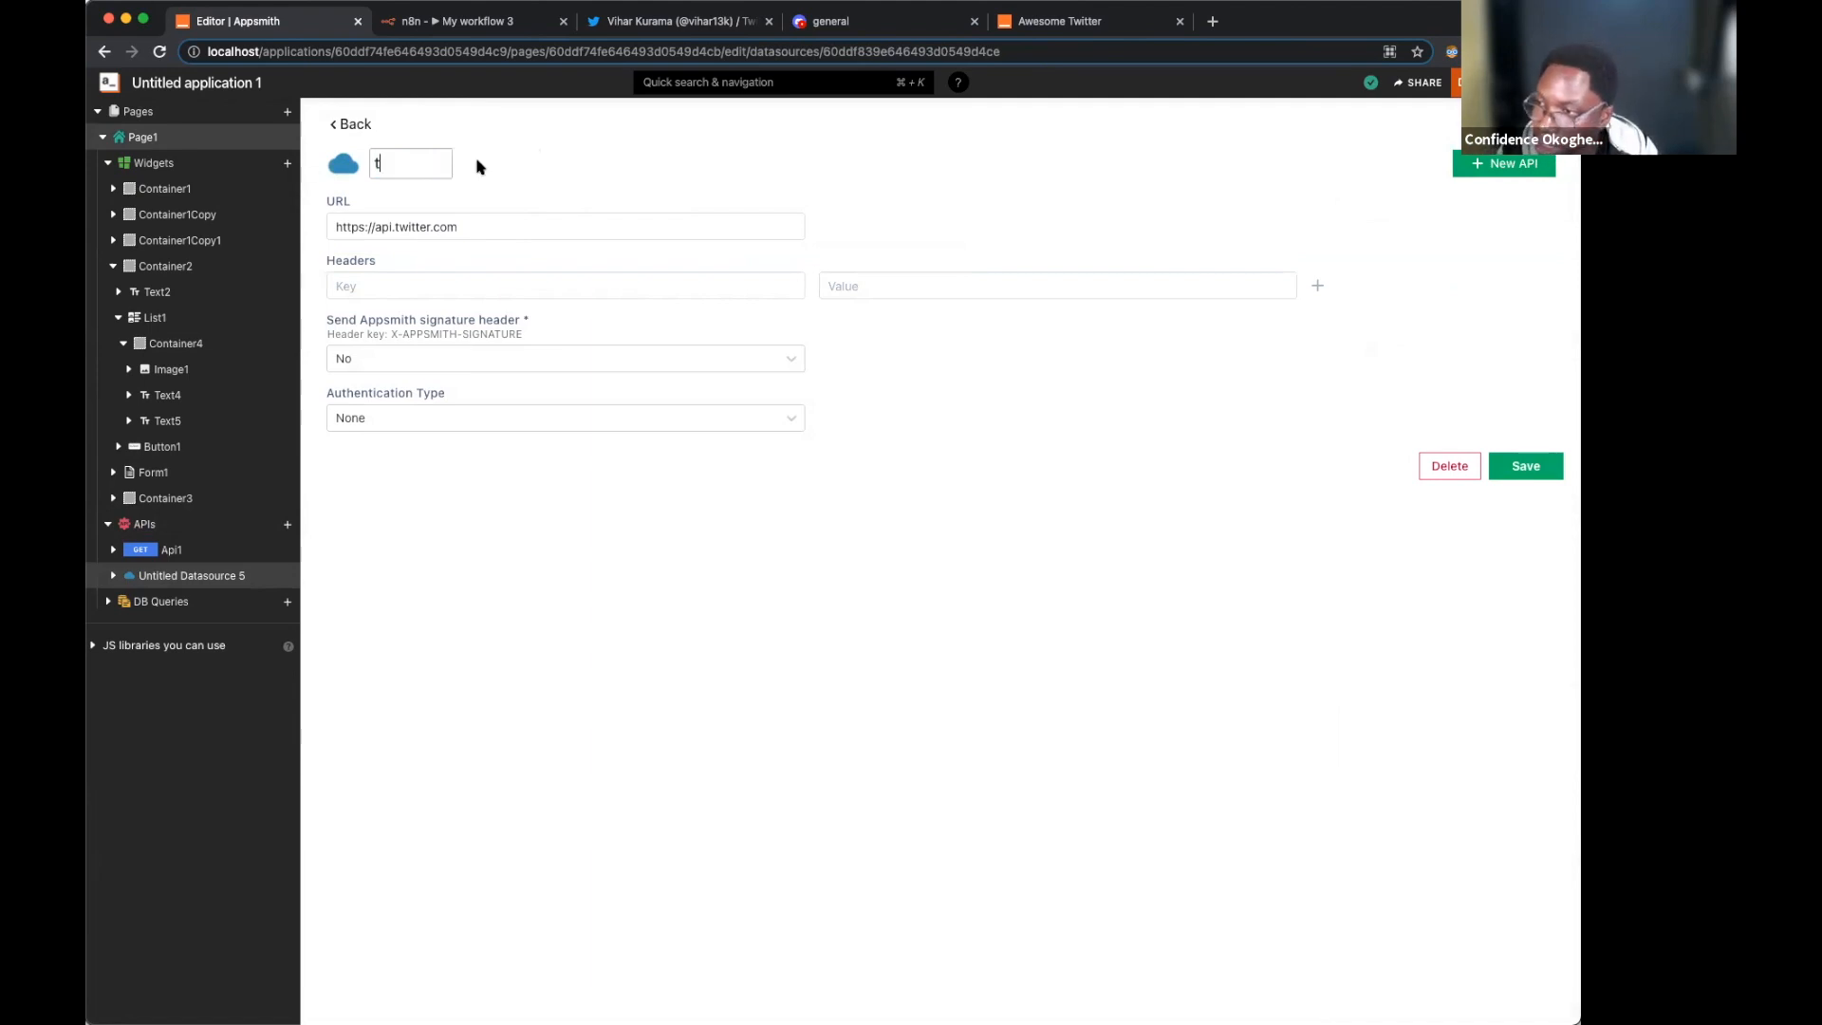
type("weet")
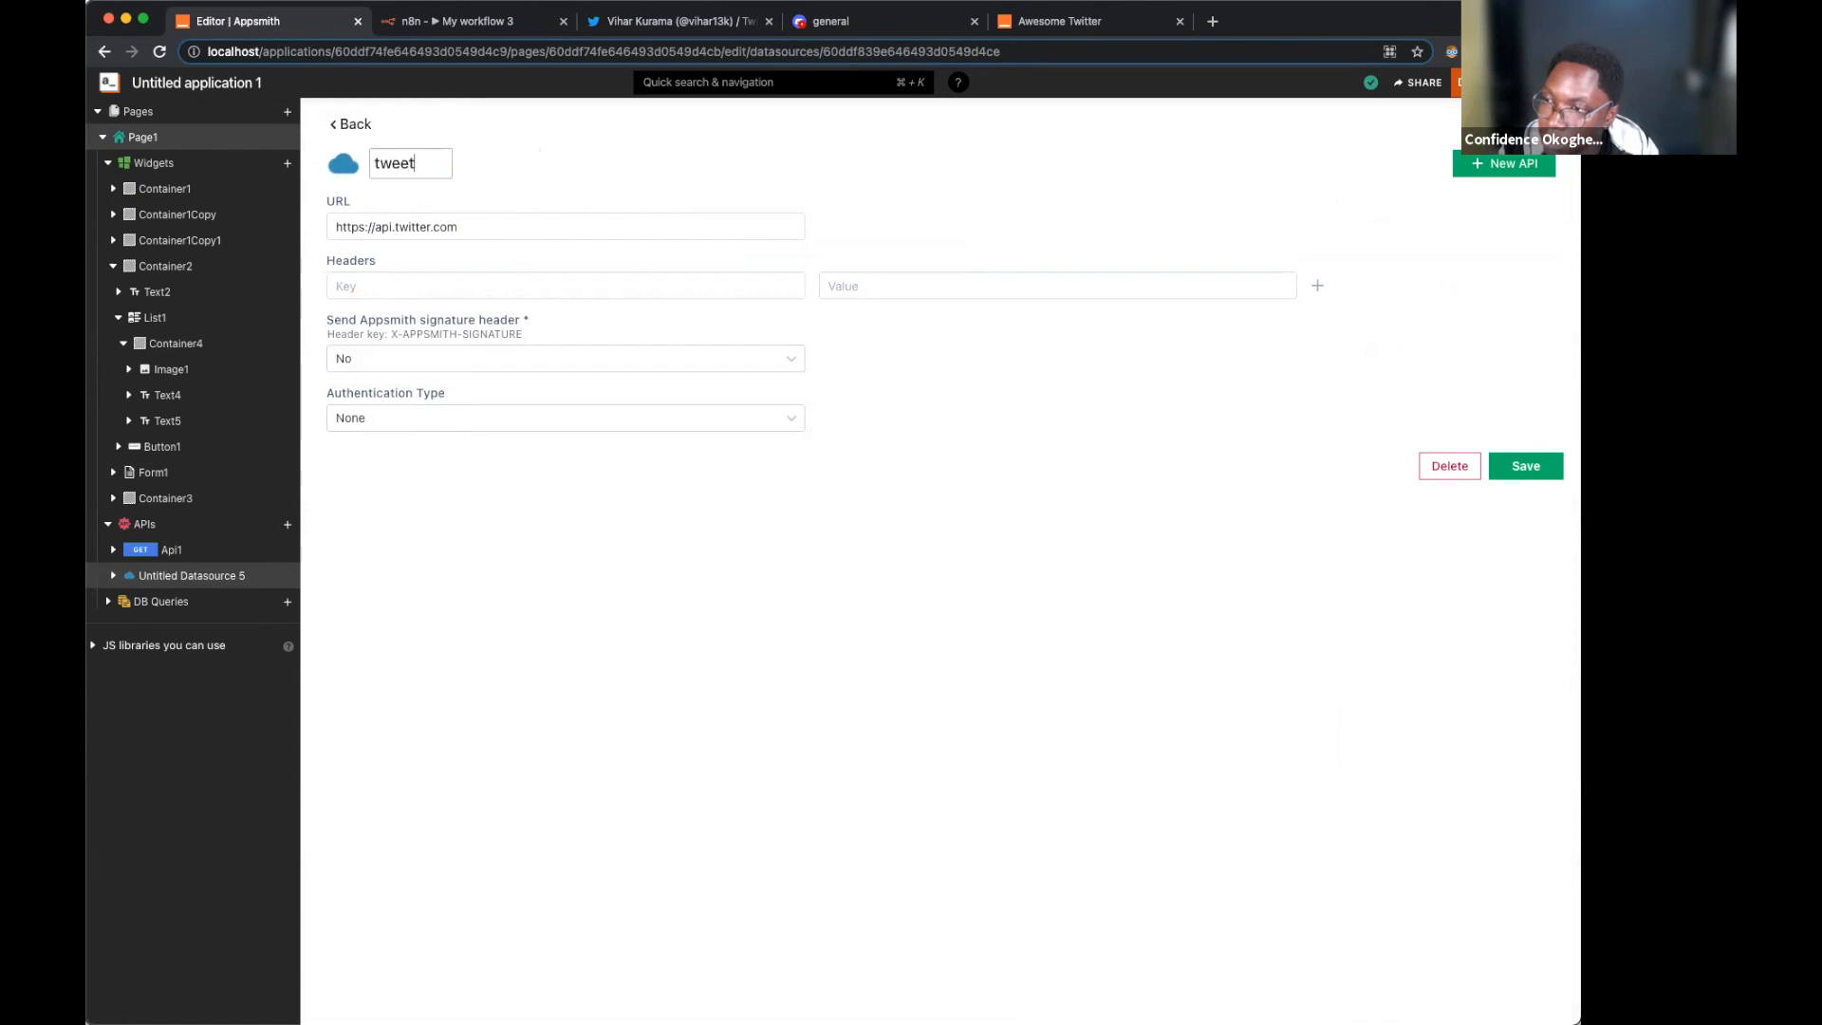
type("_api")
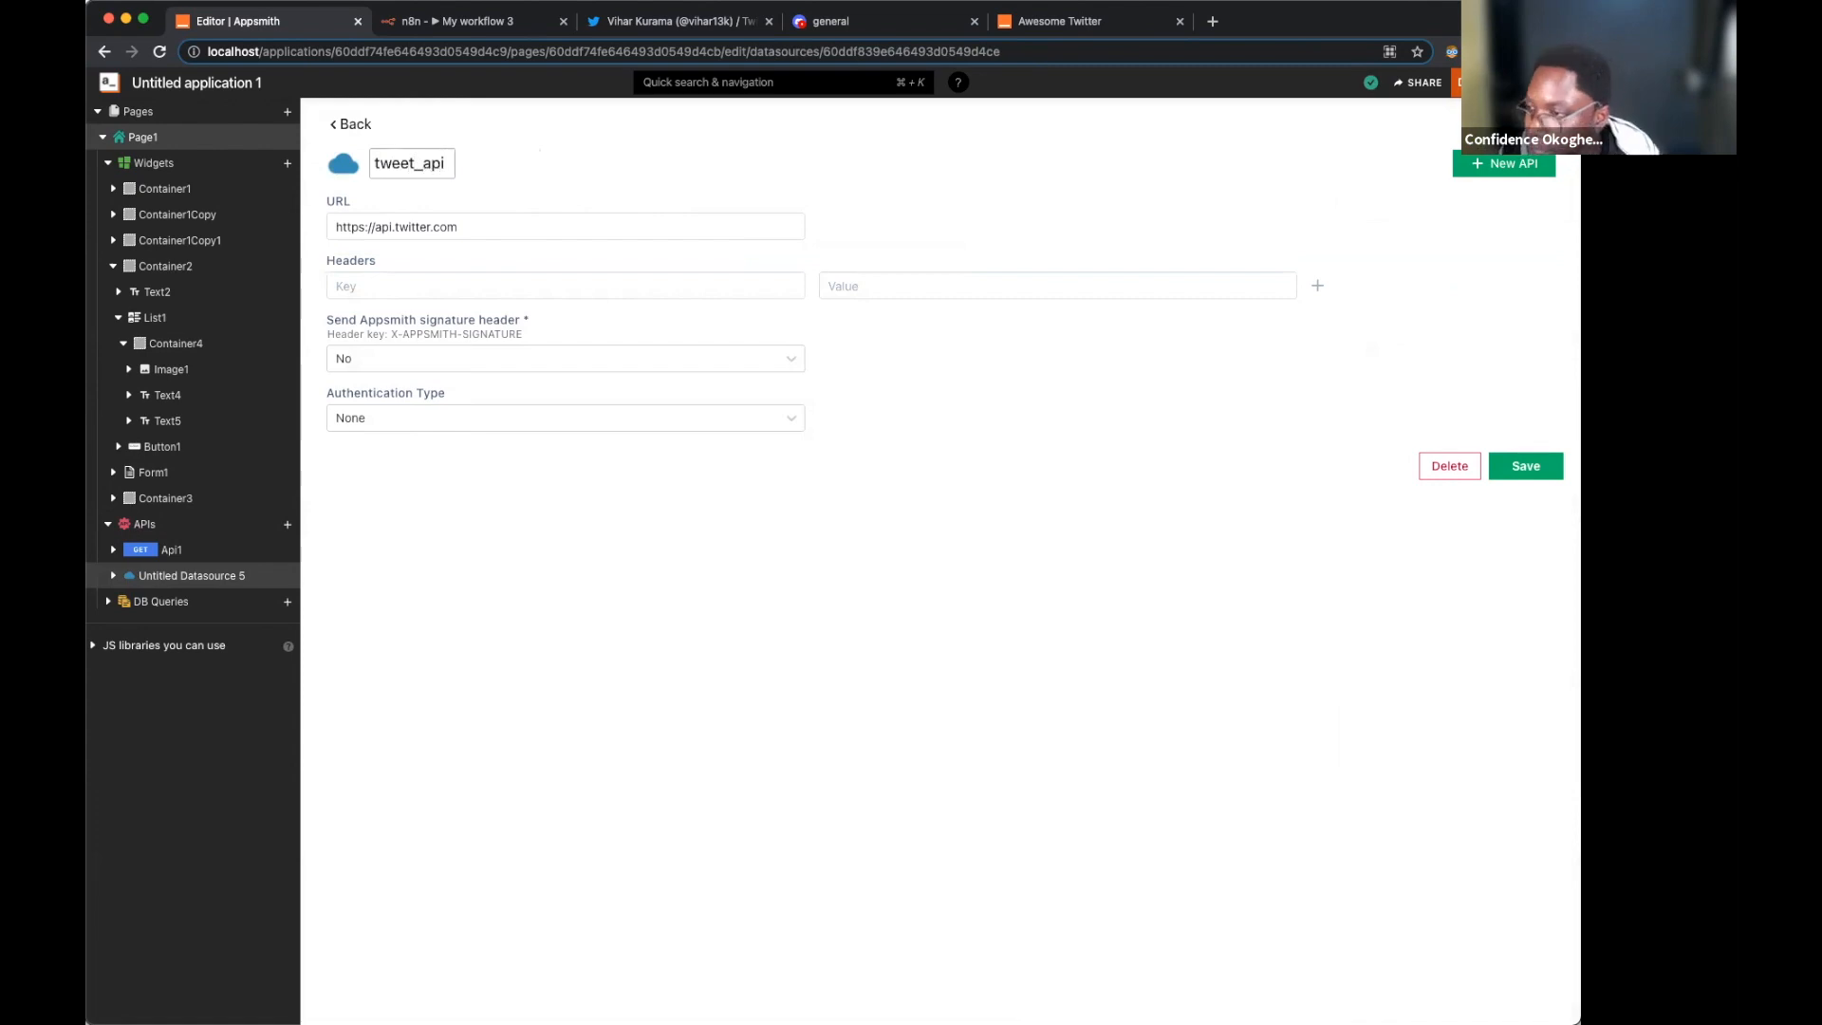
left_click(479, 226)
type("/2")
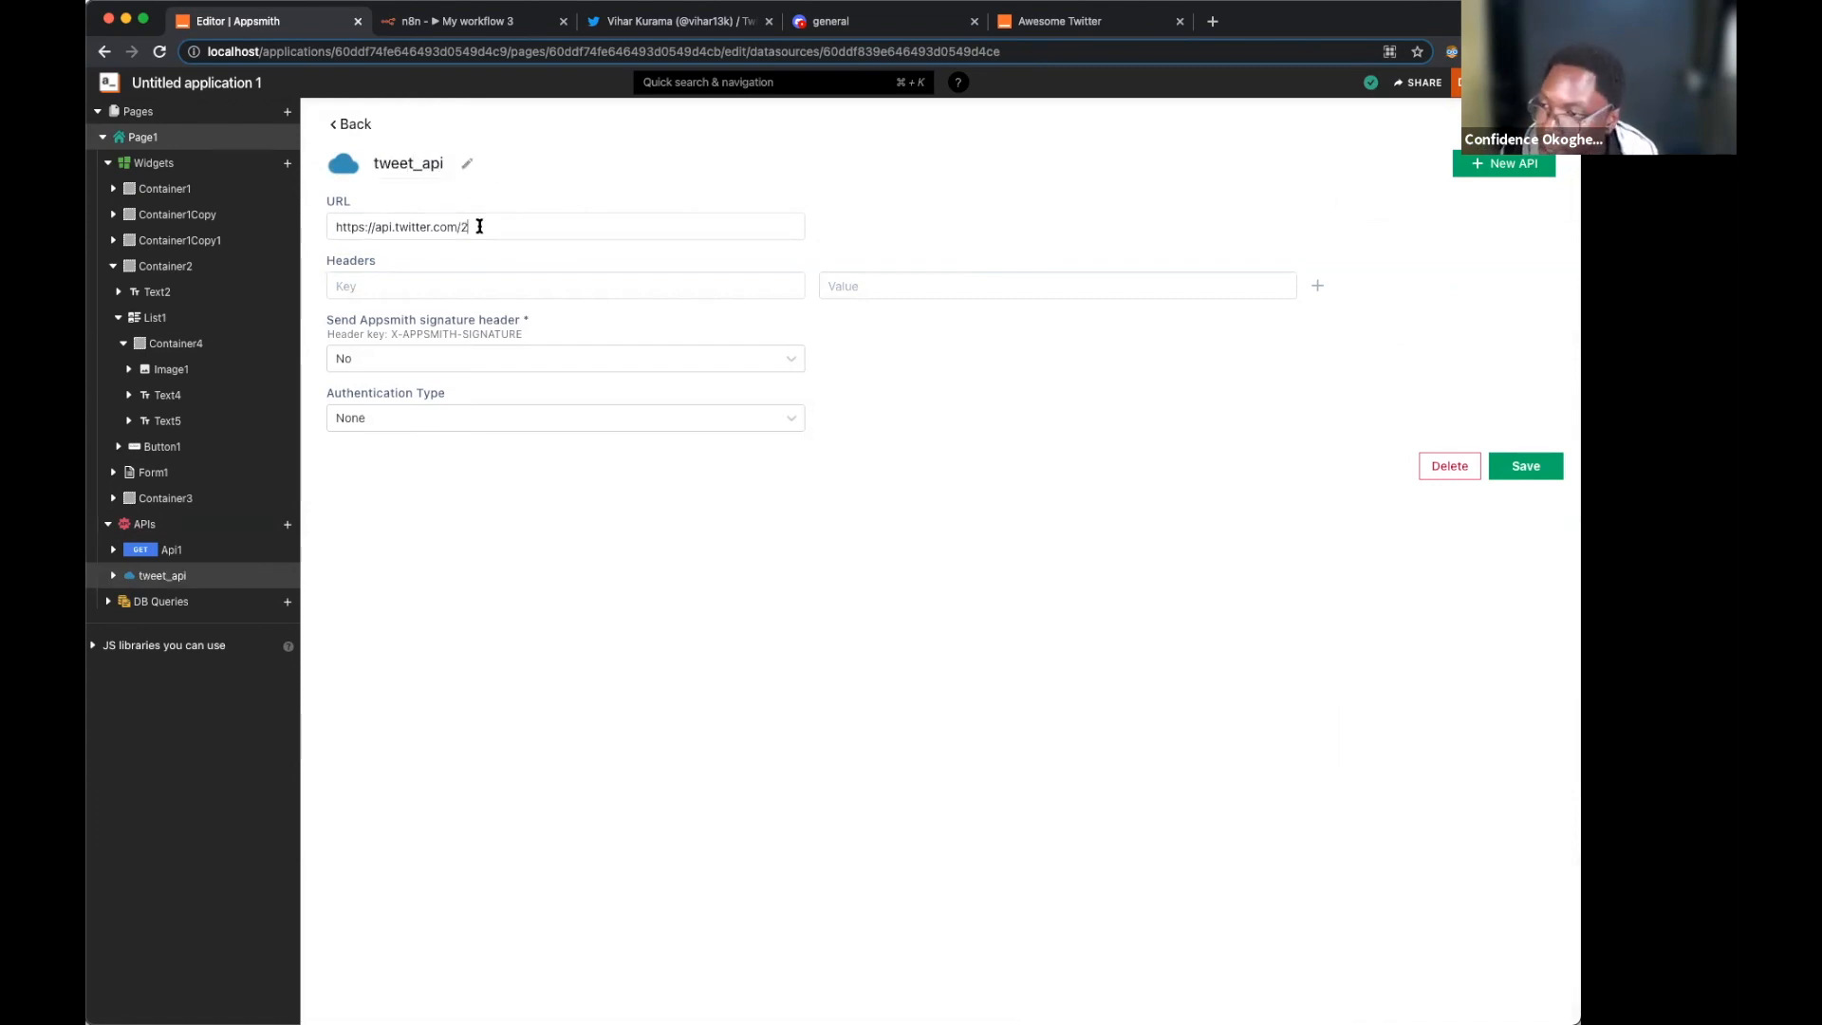
Add an Authorization header carrying the bearer token and save the tweet_api datasource.
key("super+Tab")
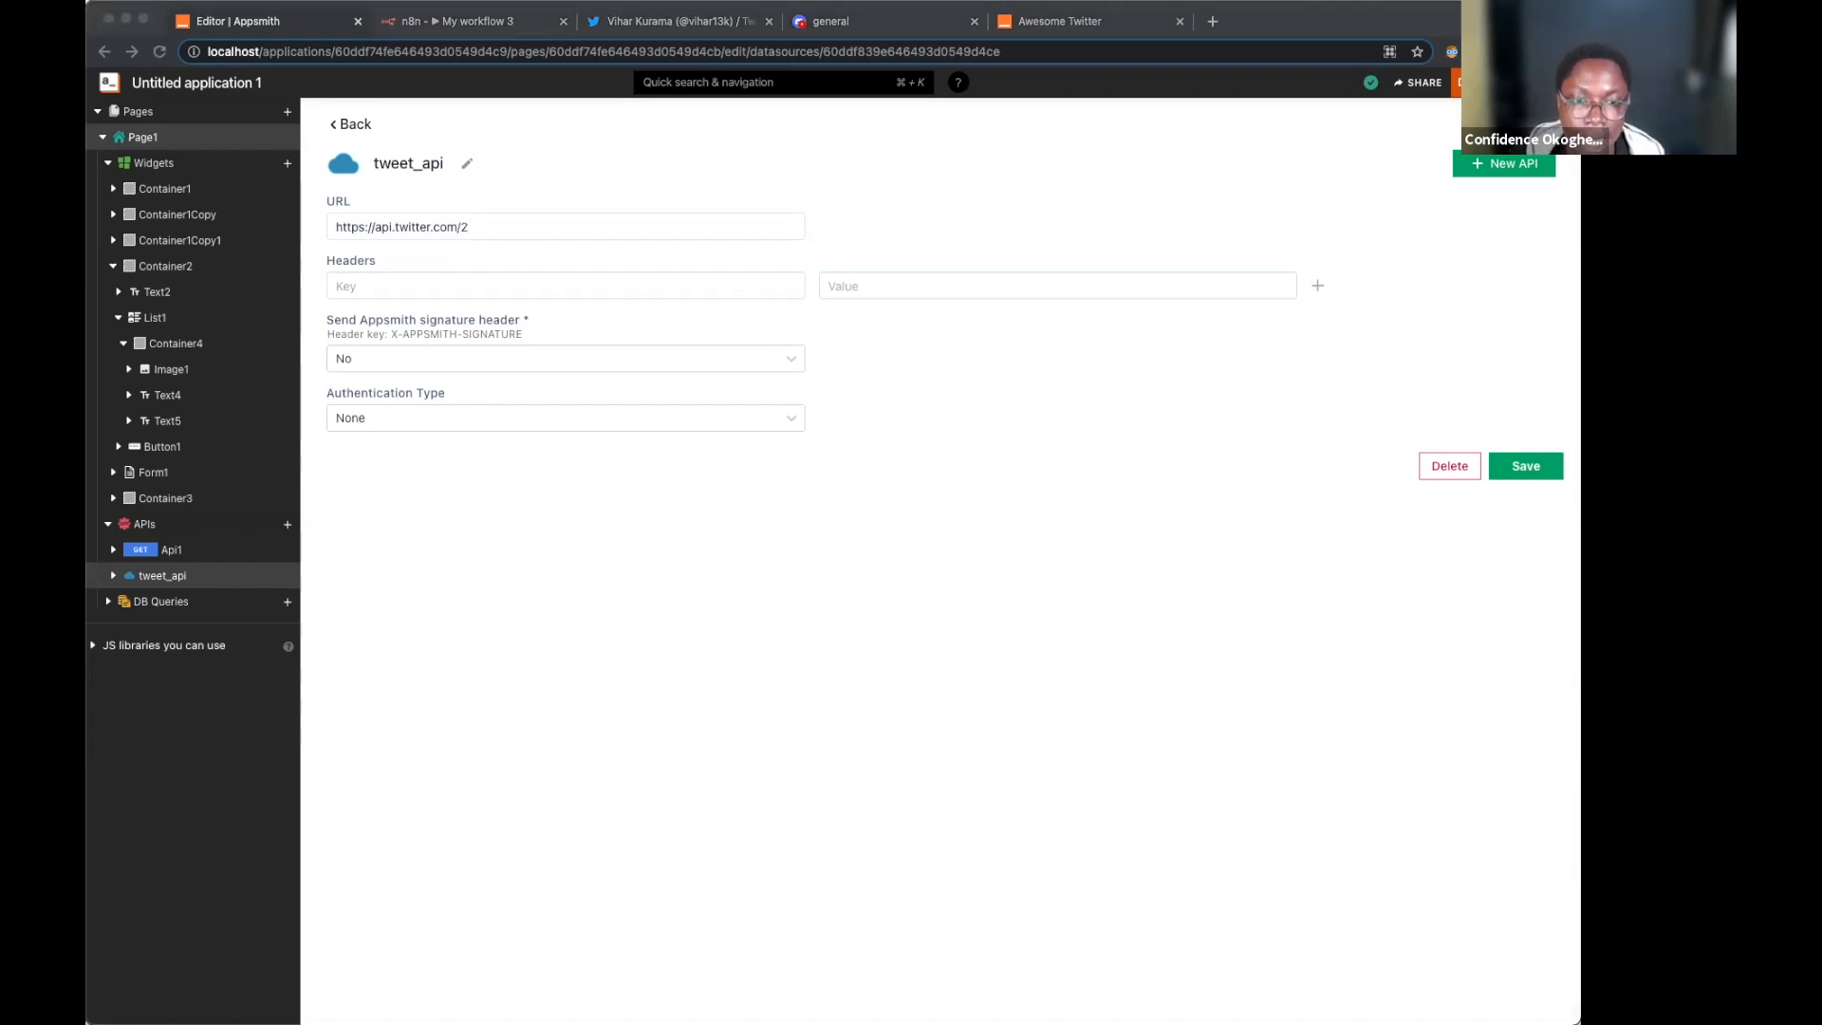
key("super+Tab")
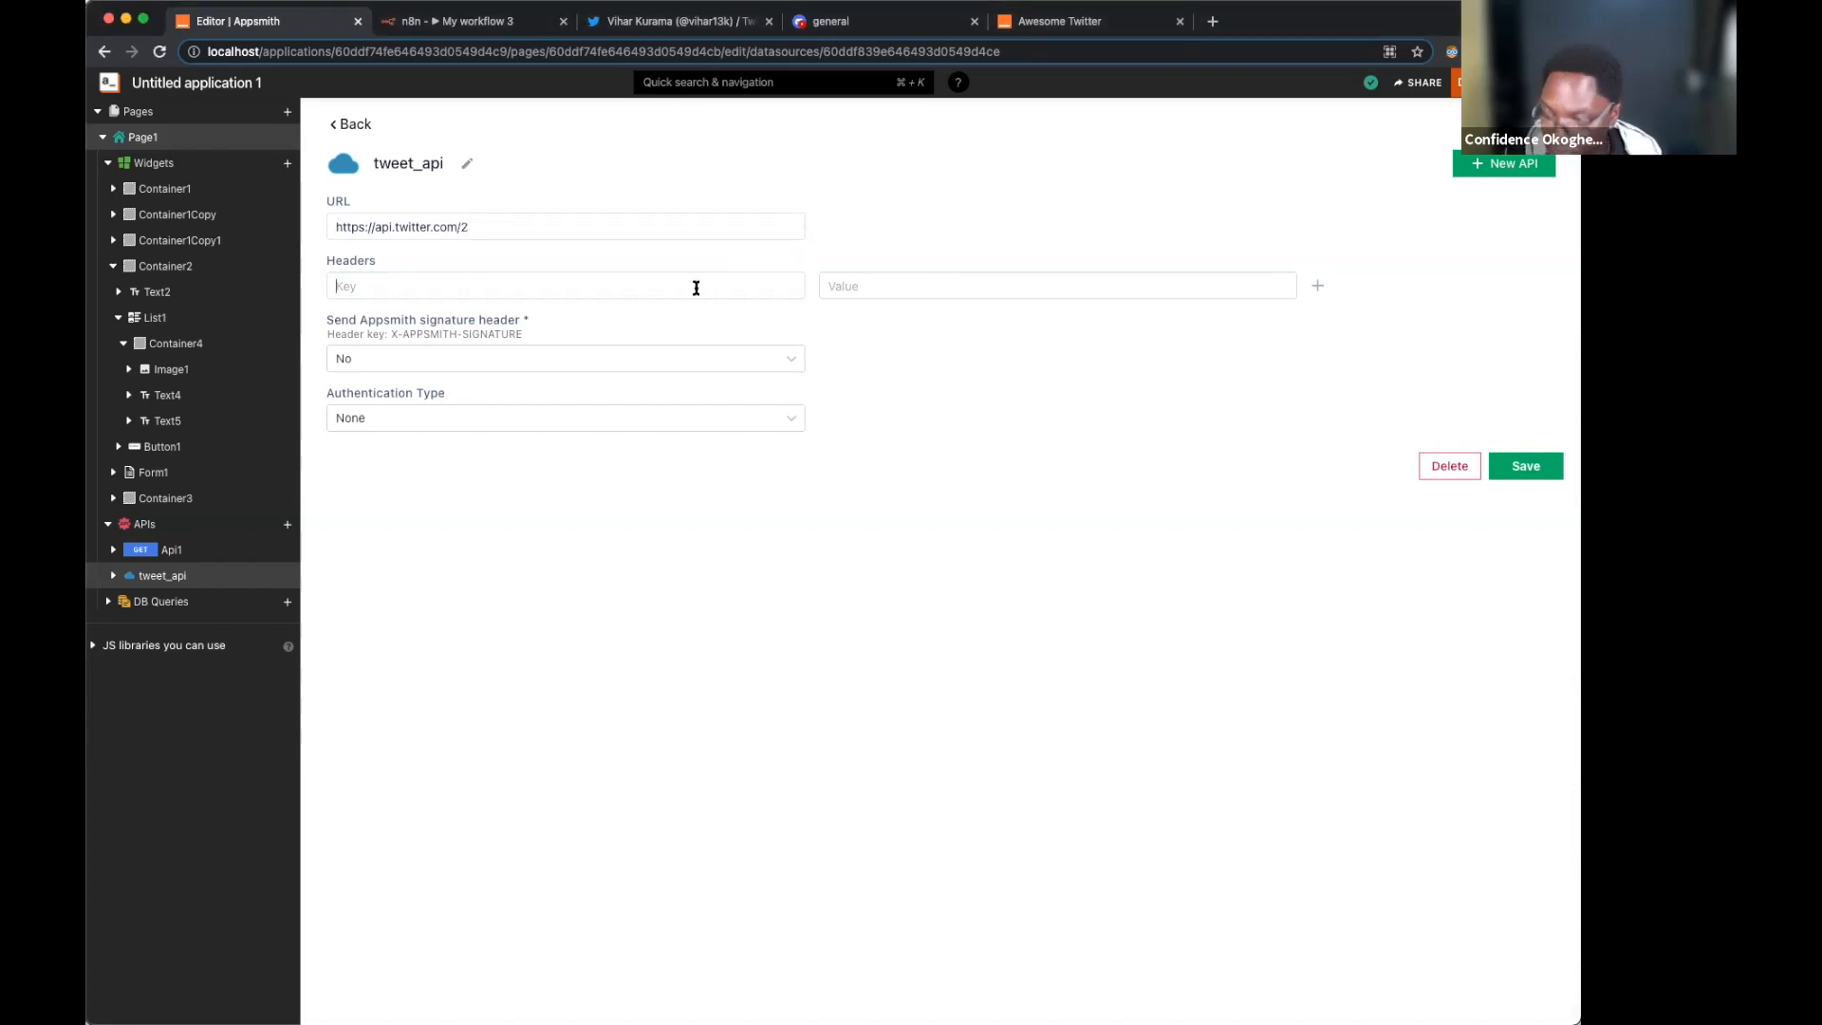
type("Authorization")
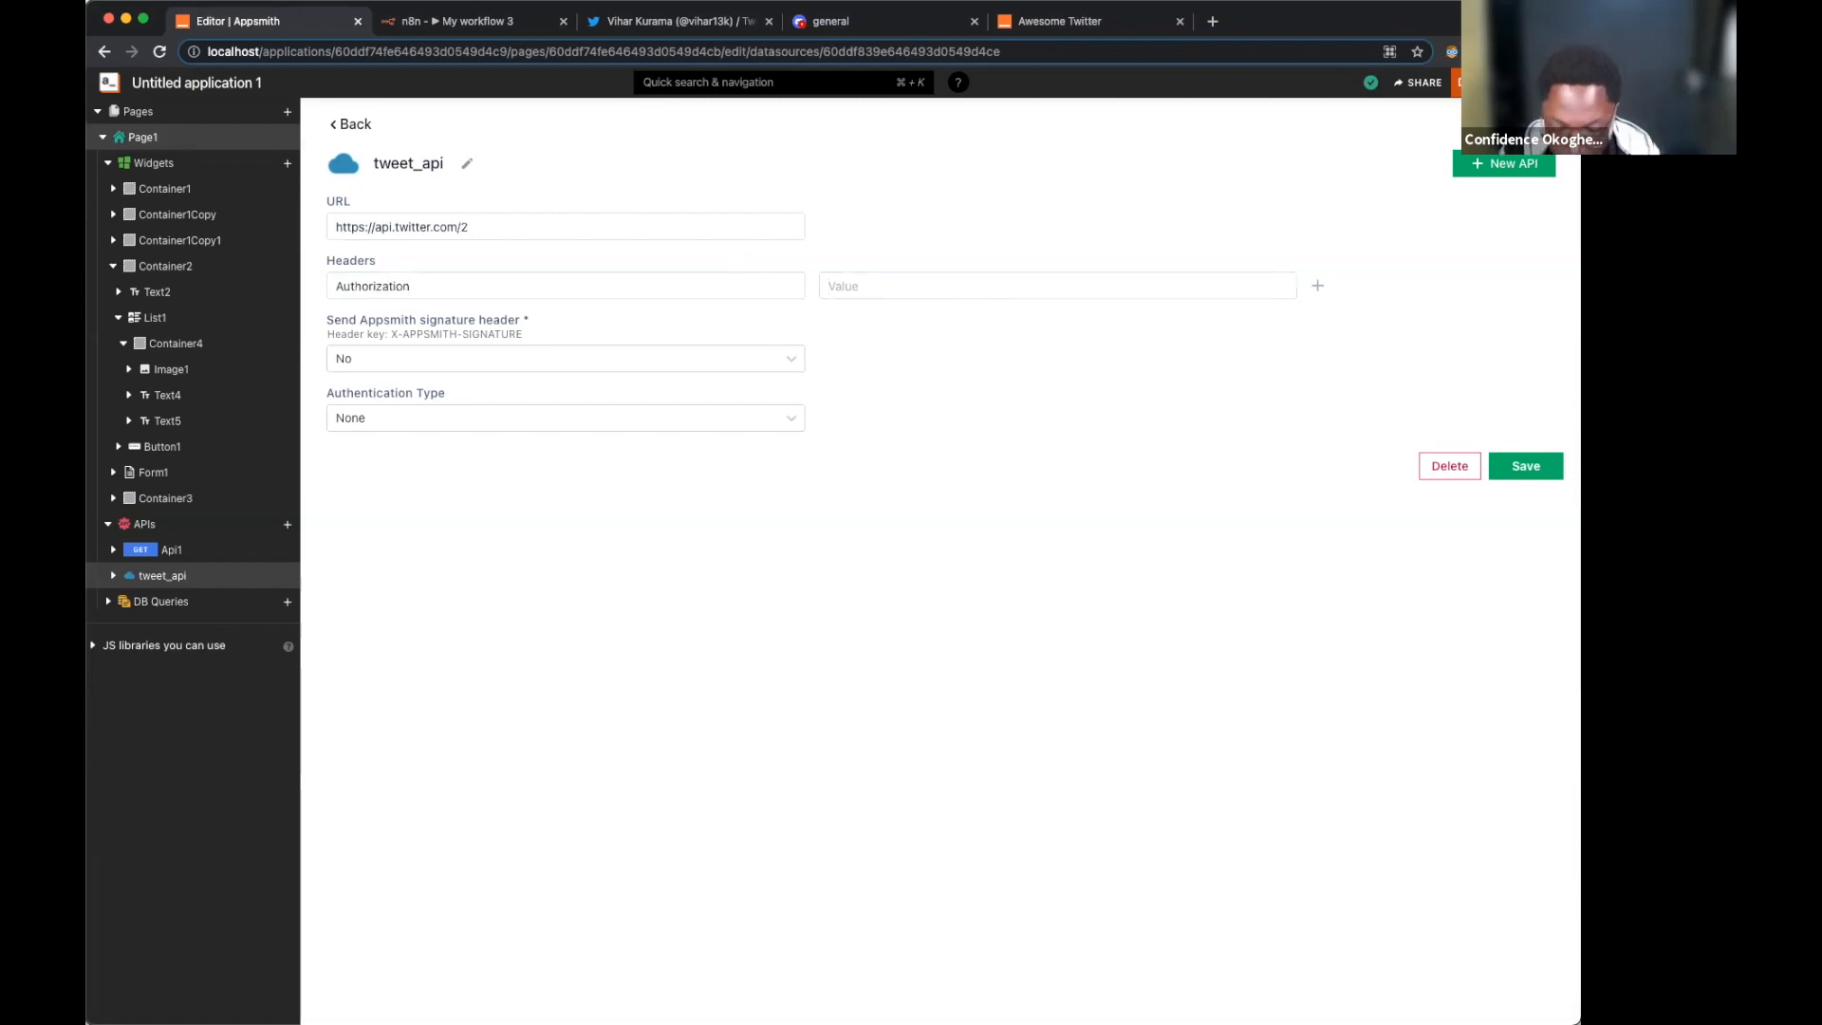
key("super+v")
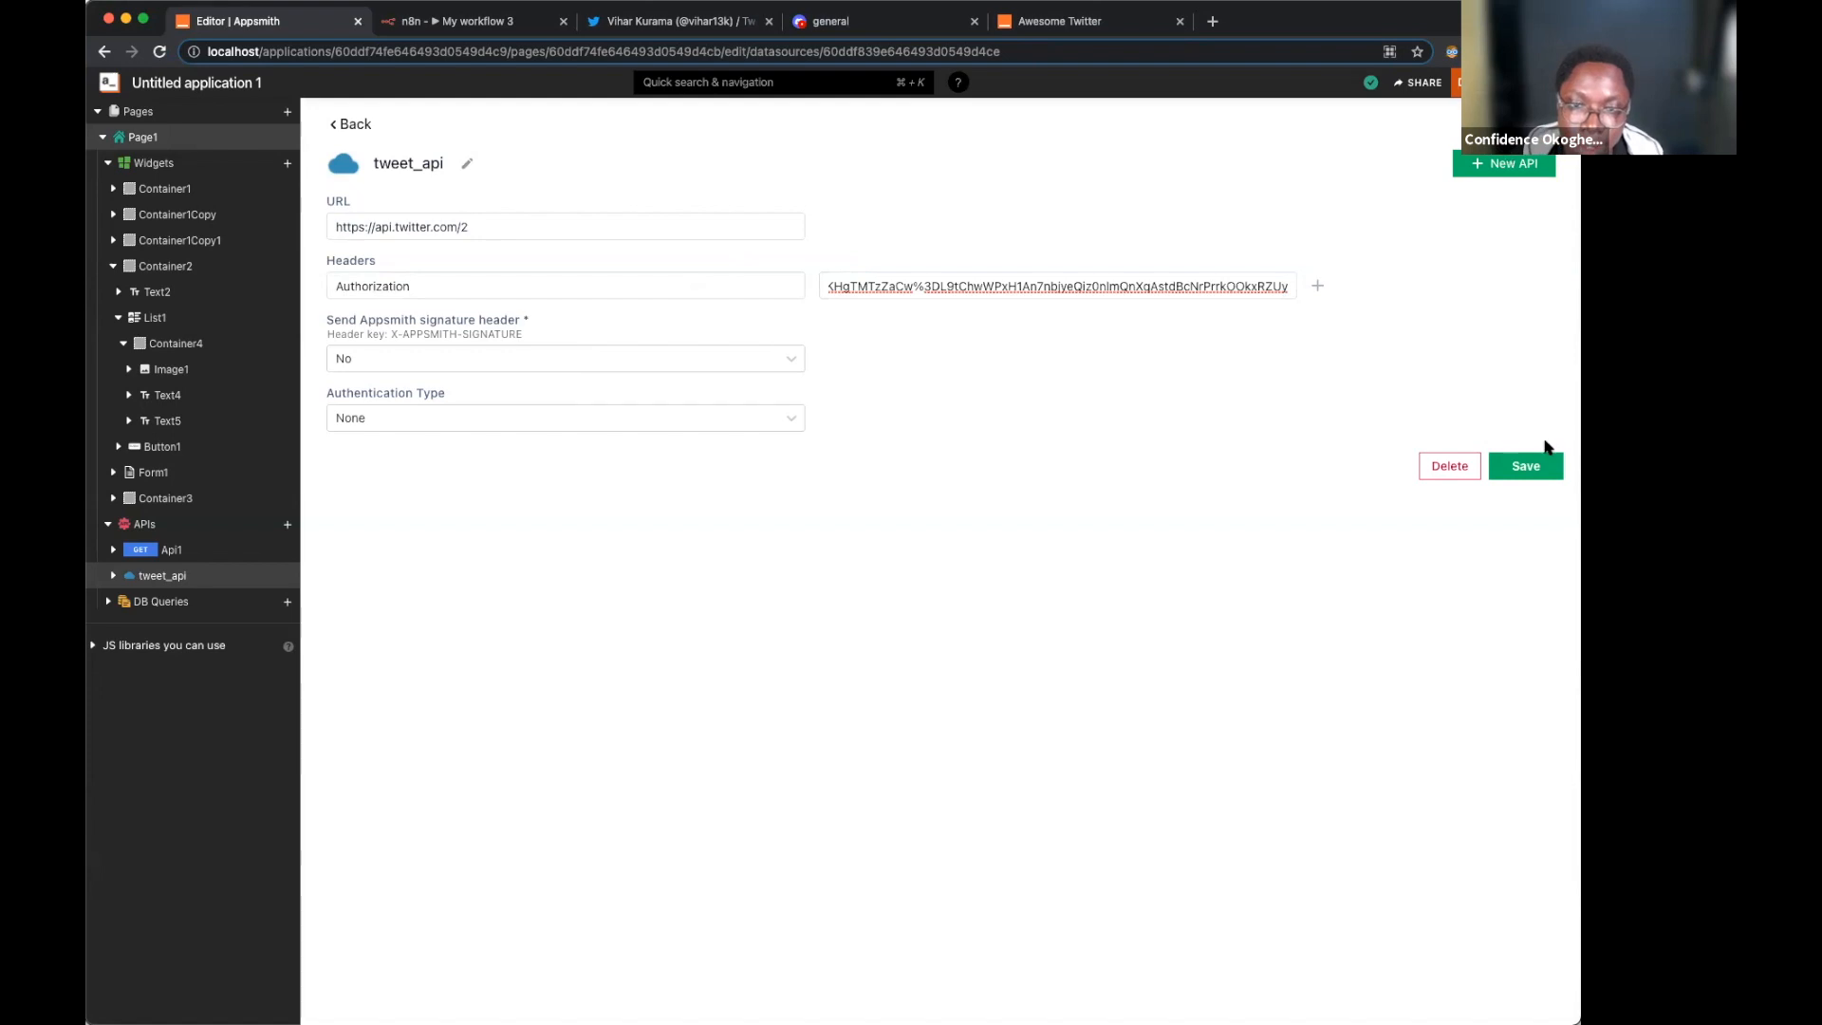
left_click(1520, 461)
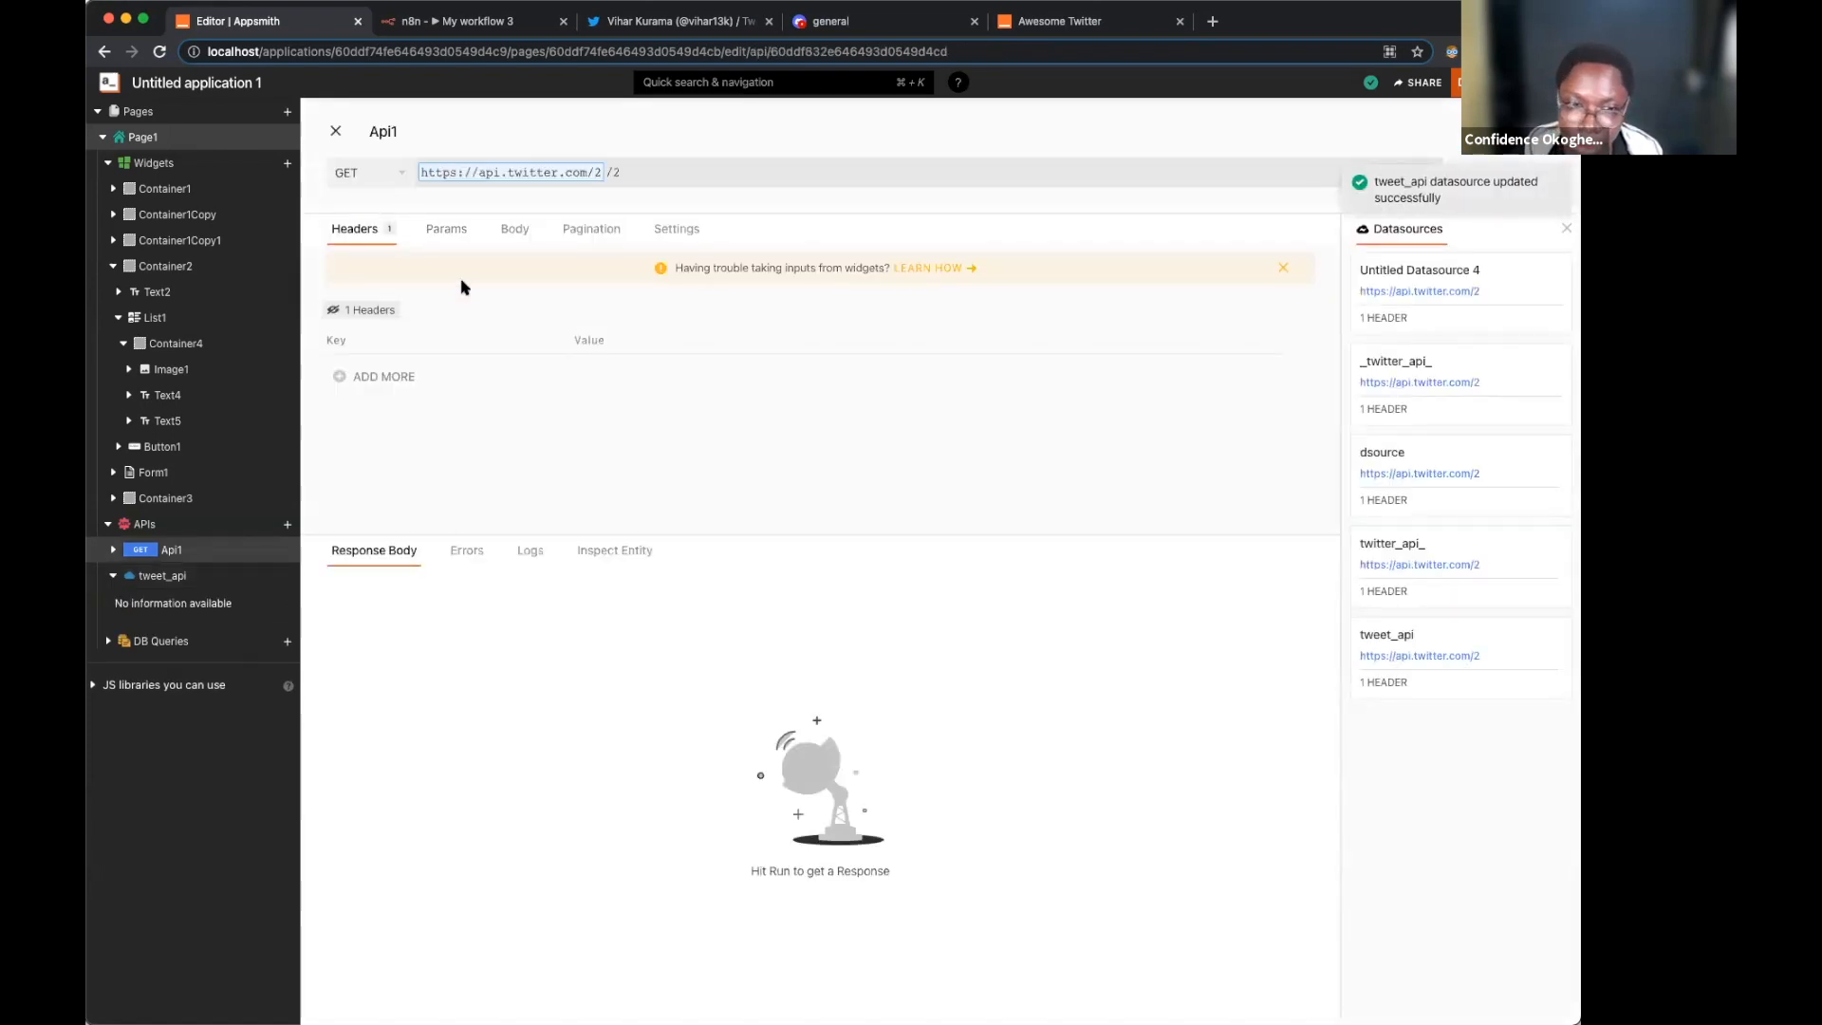
Rename the Api1 request to get_timeline.
left_click(409, 139)
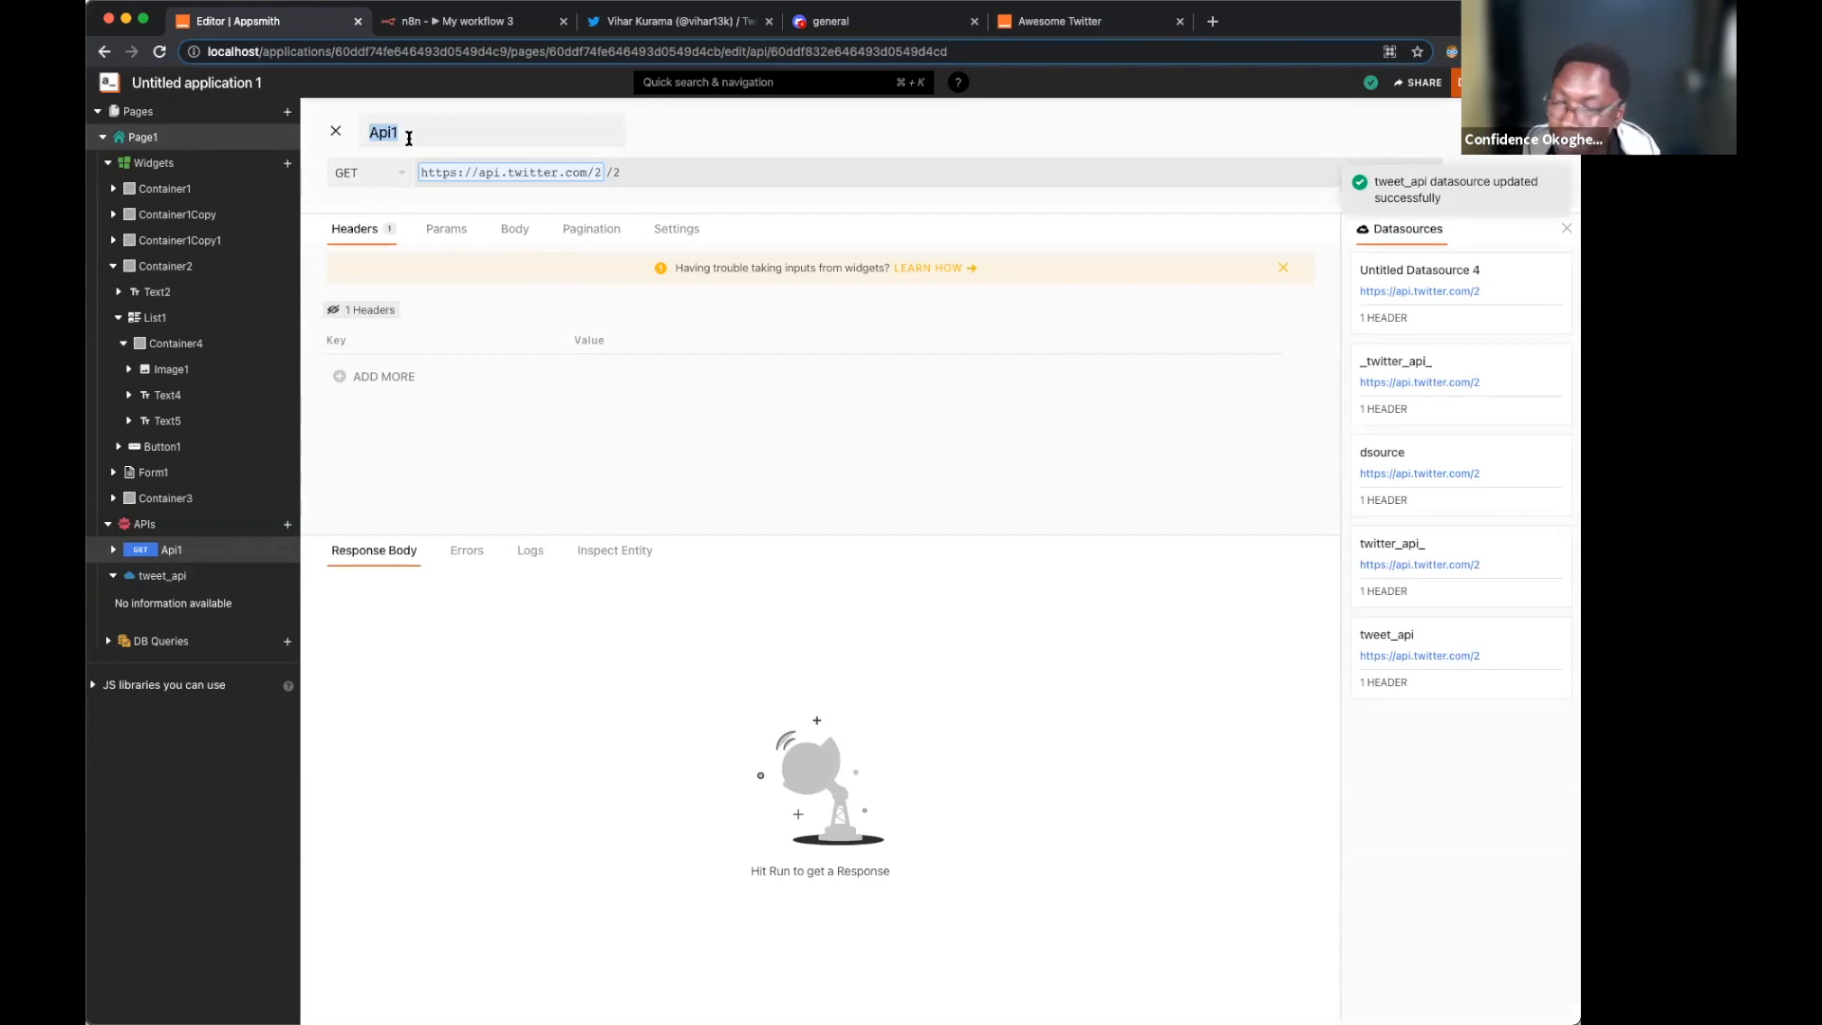
type("get_timeline")
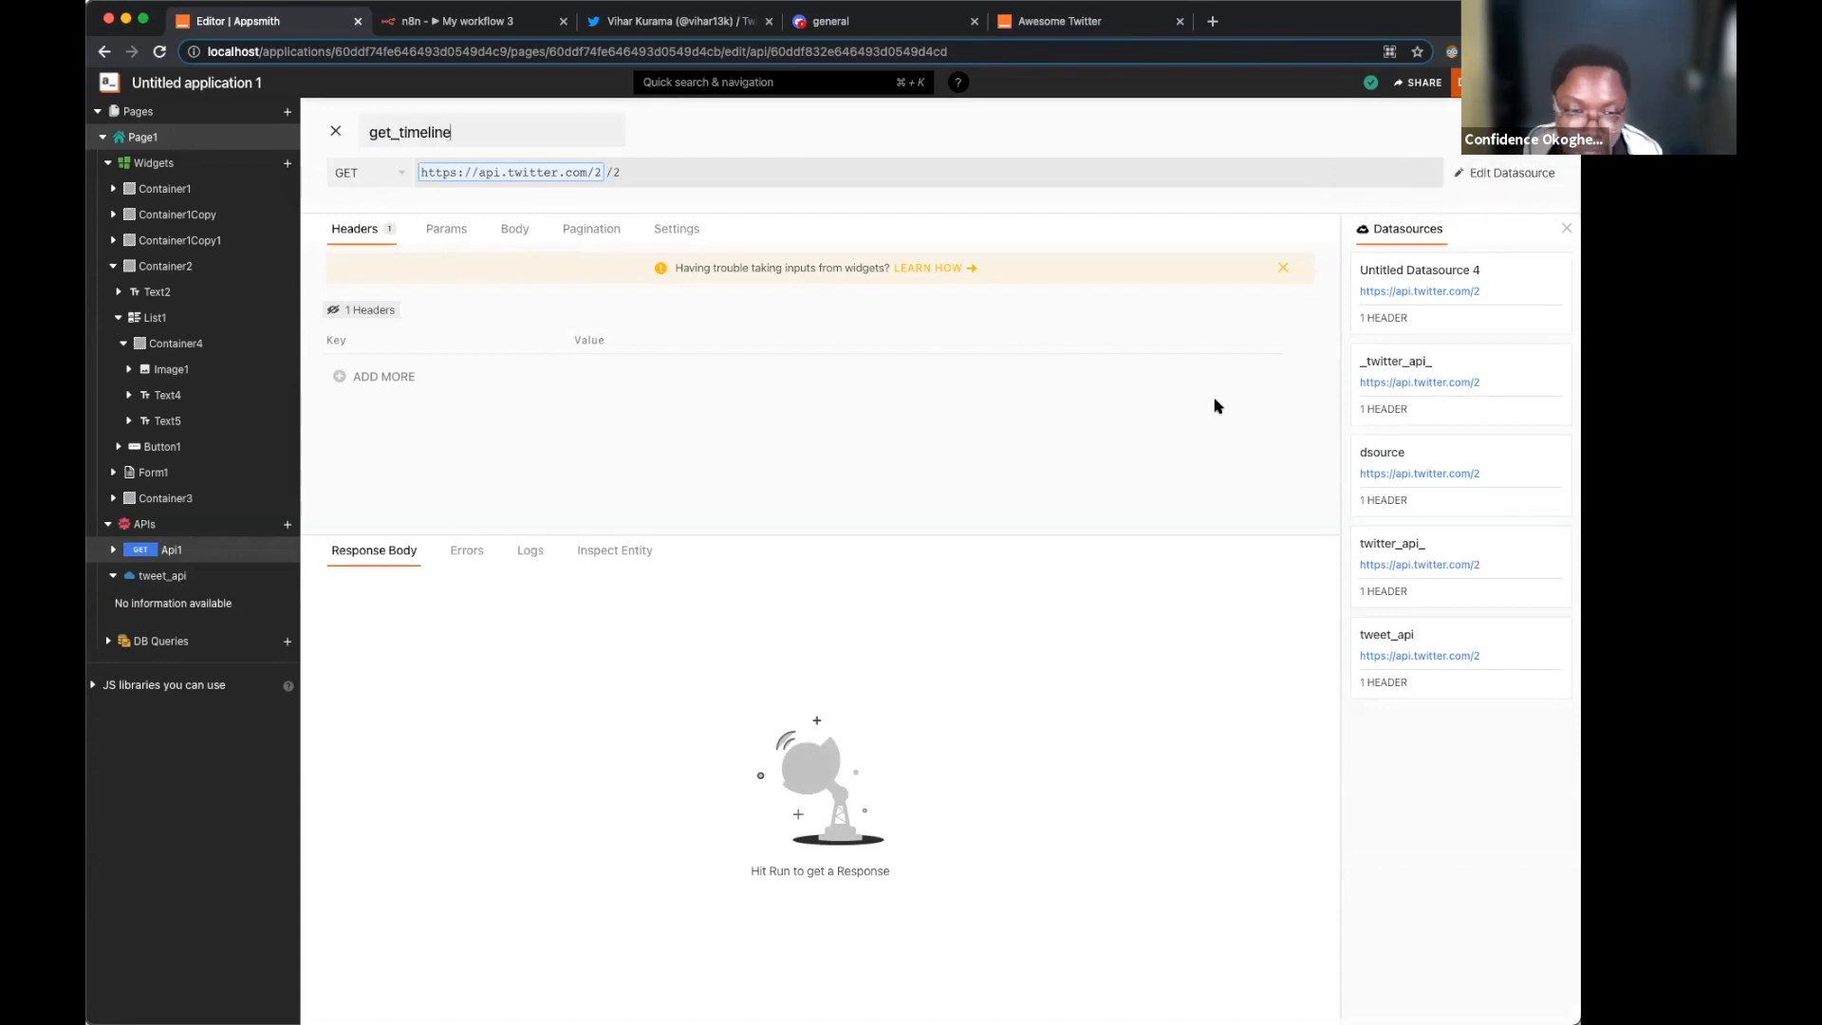
key("super+Tab")
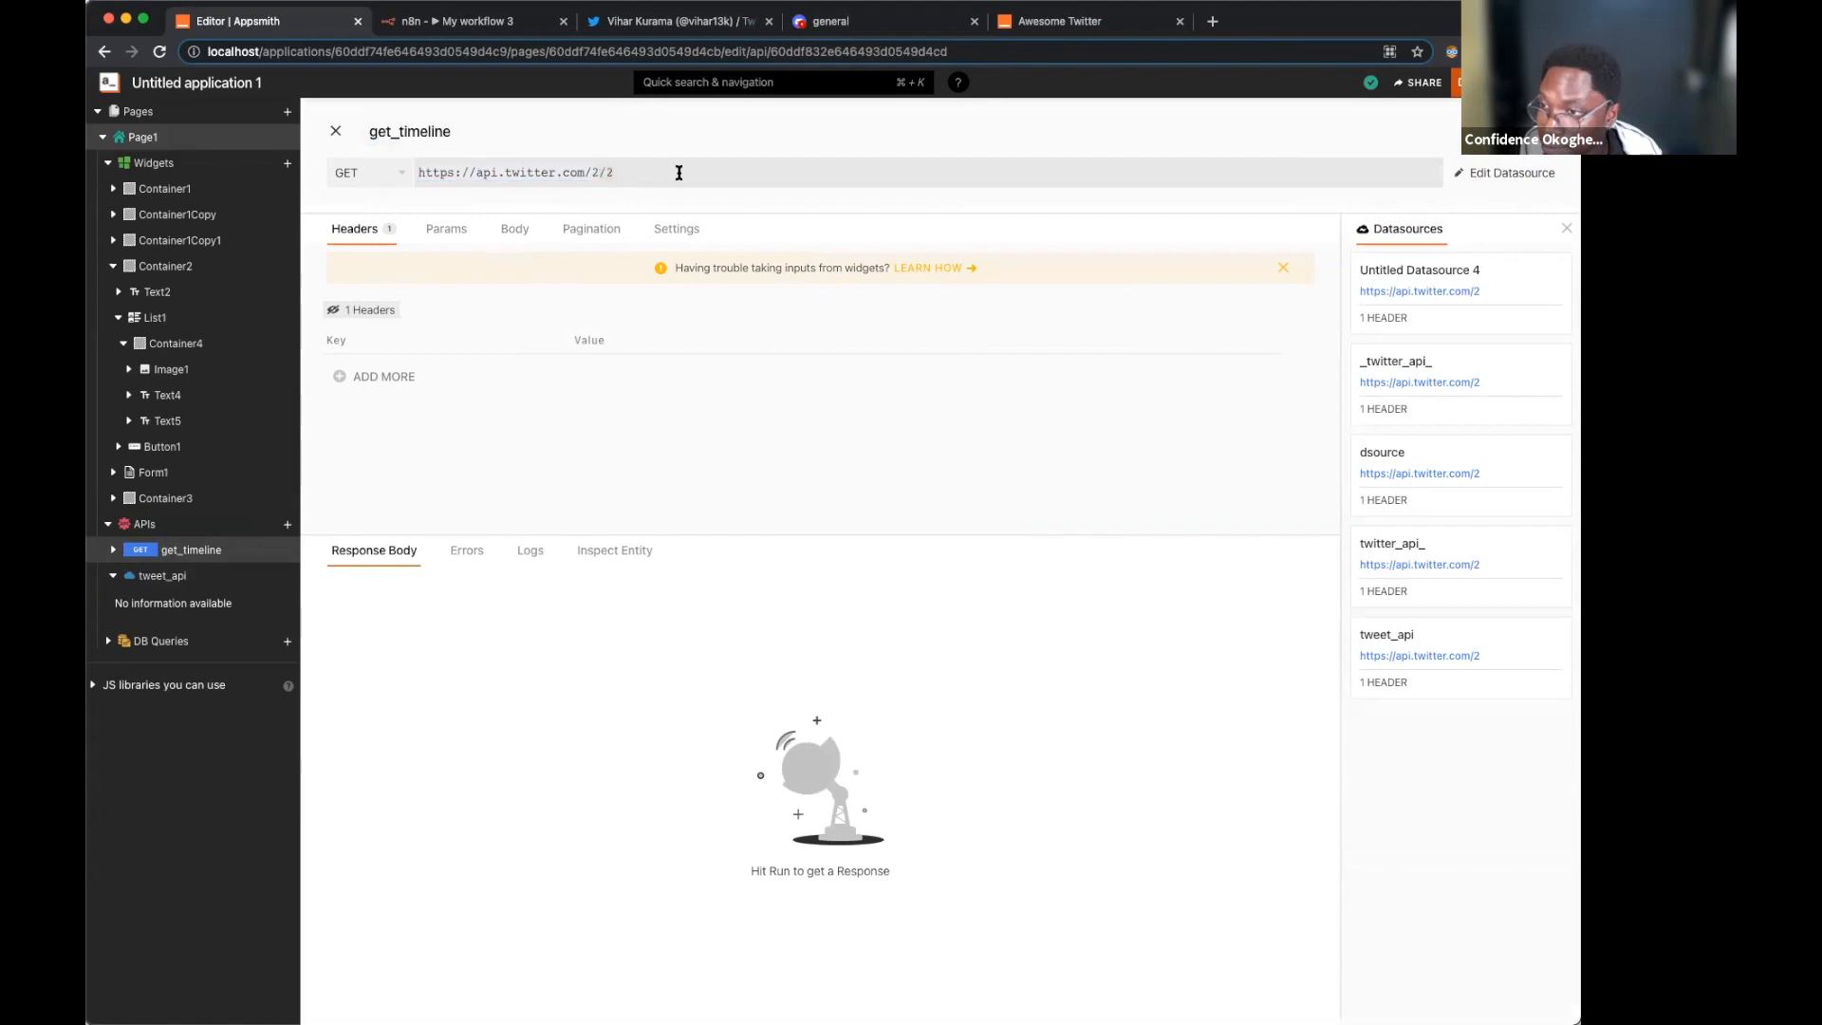
Point get_timeline at the /users/<id>/tweets endpoint, run it, and return to the canvas.
key("super+v")
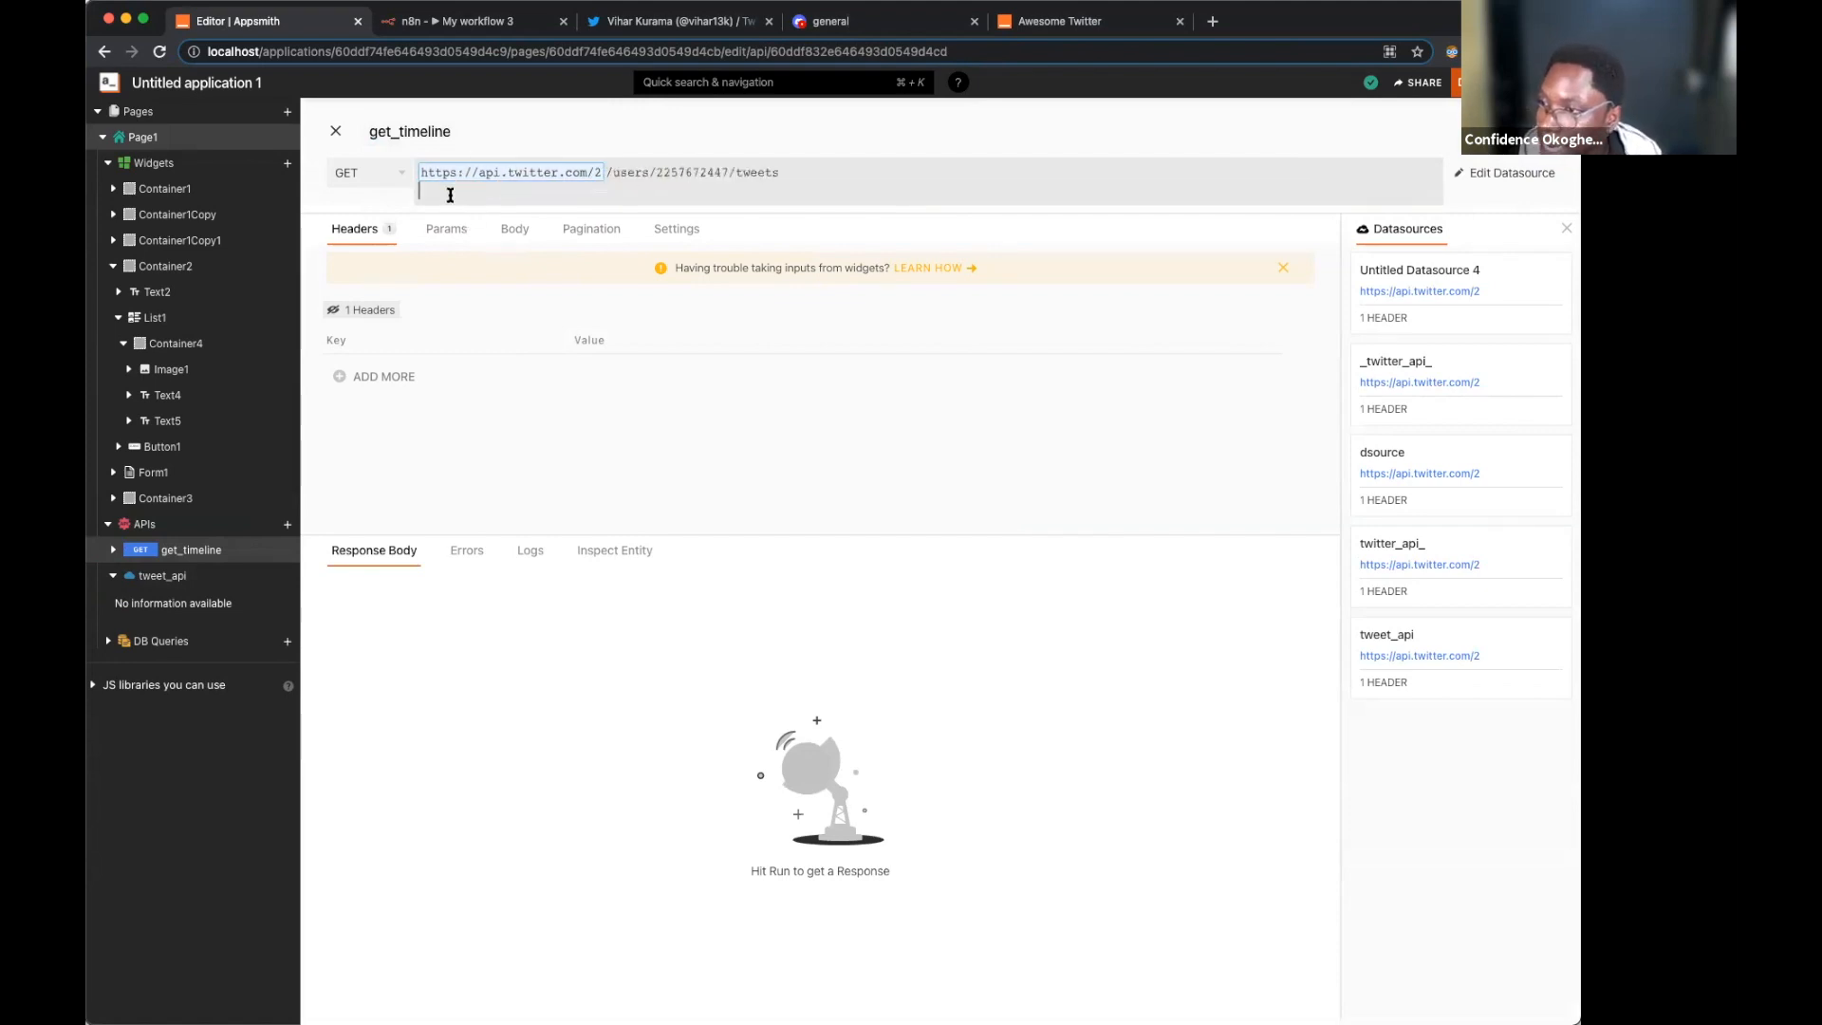
key("BackSpace")
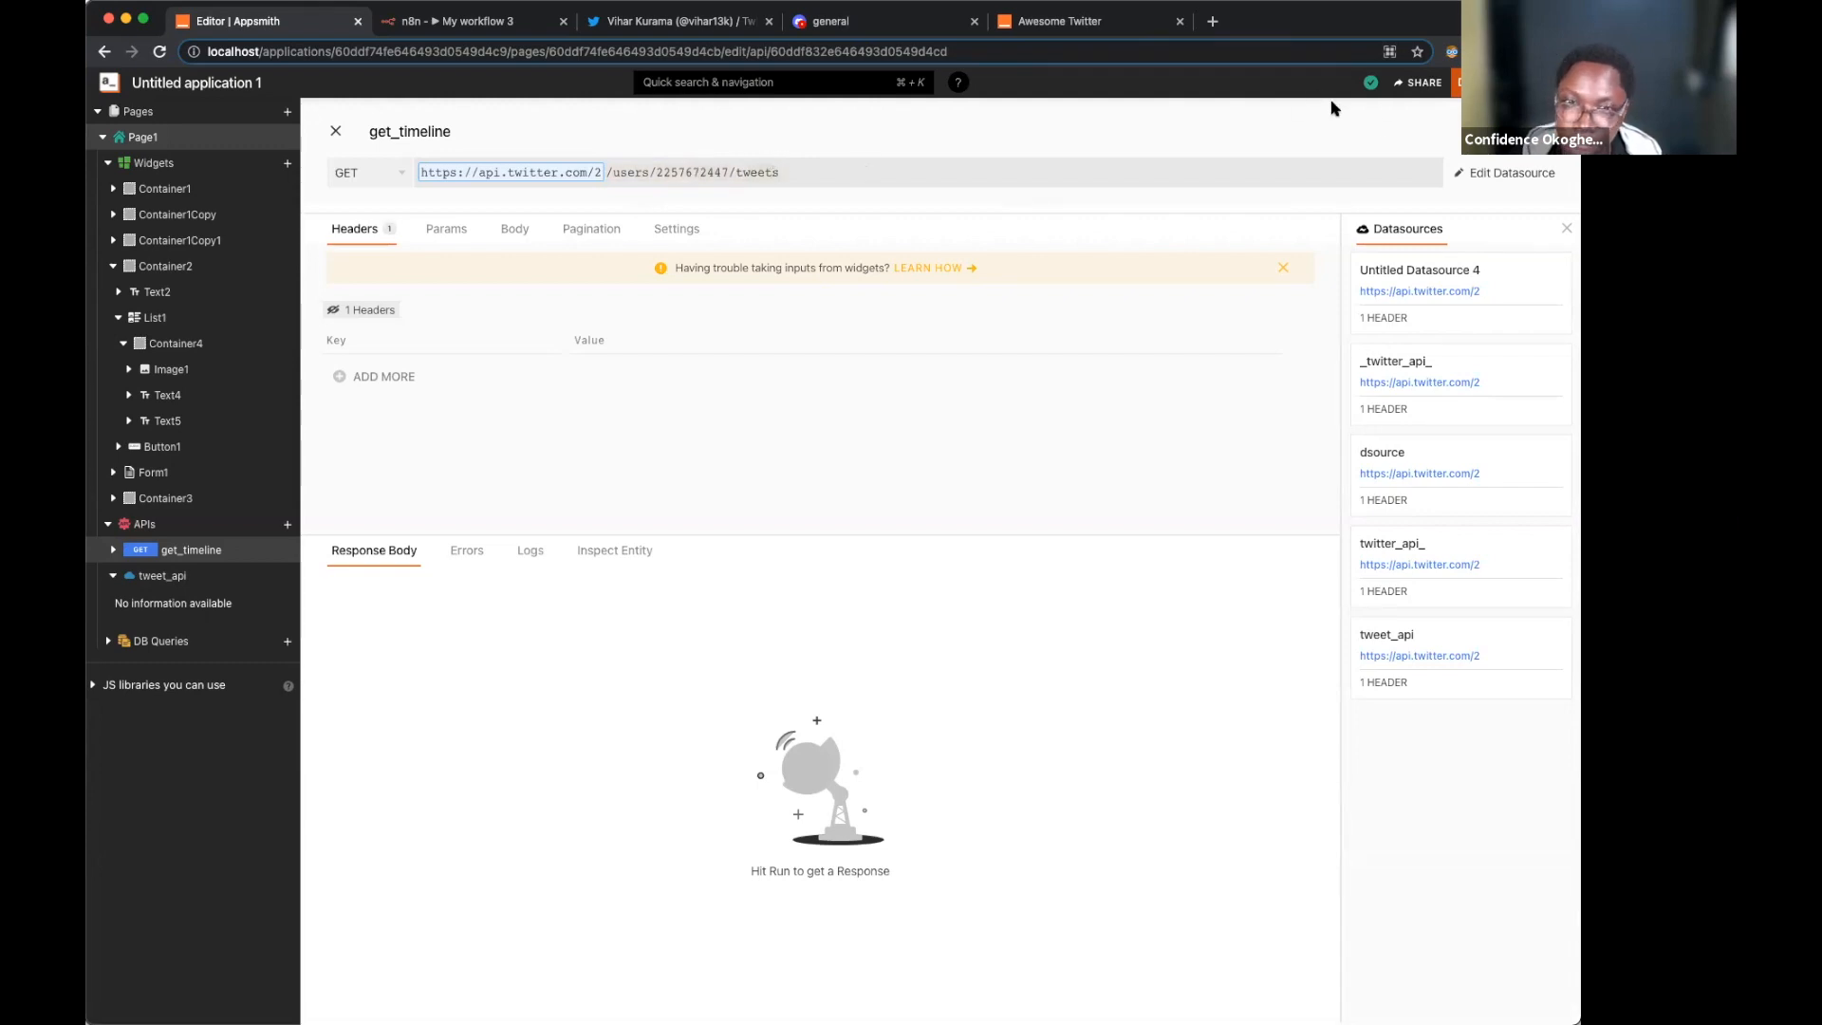
key("super+Return")
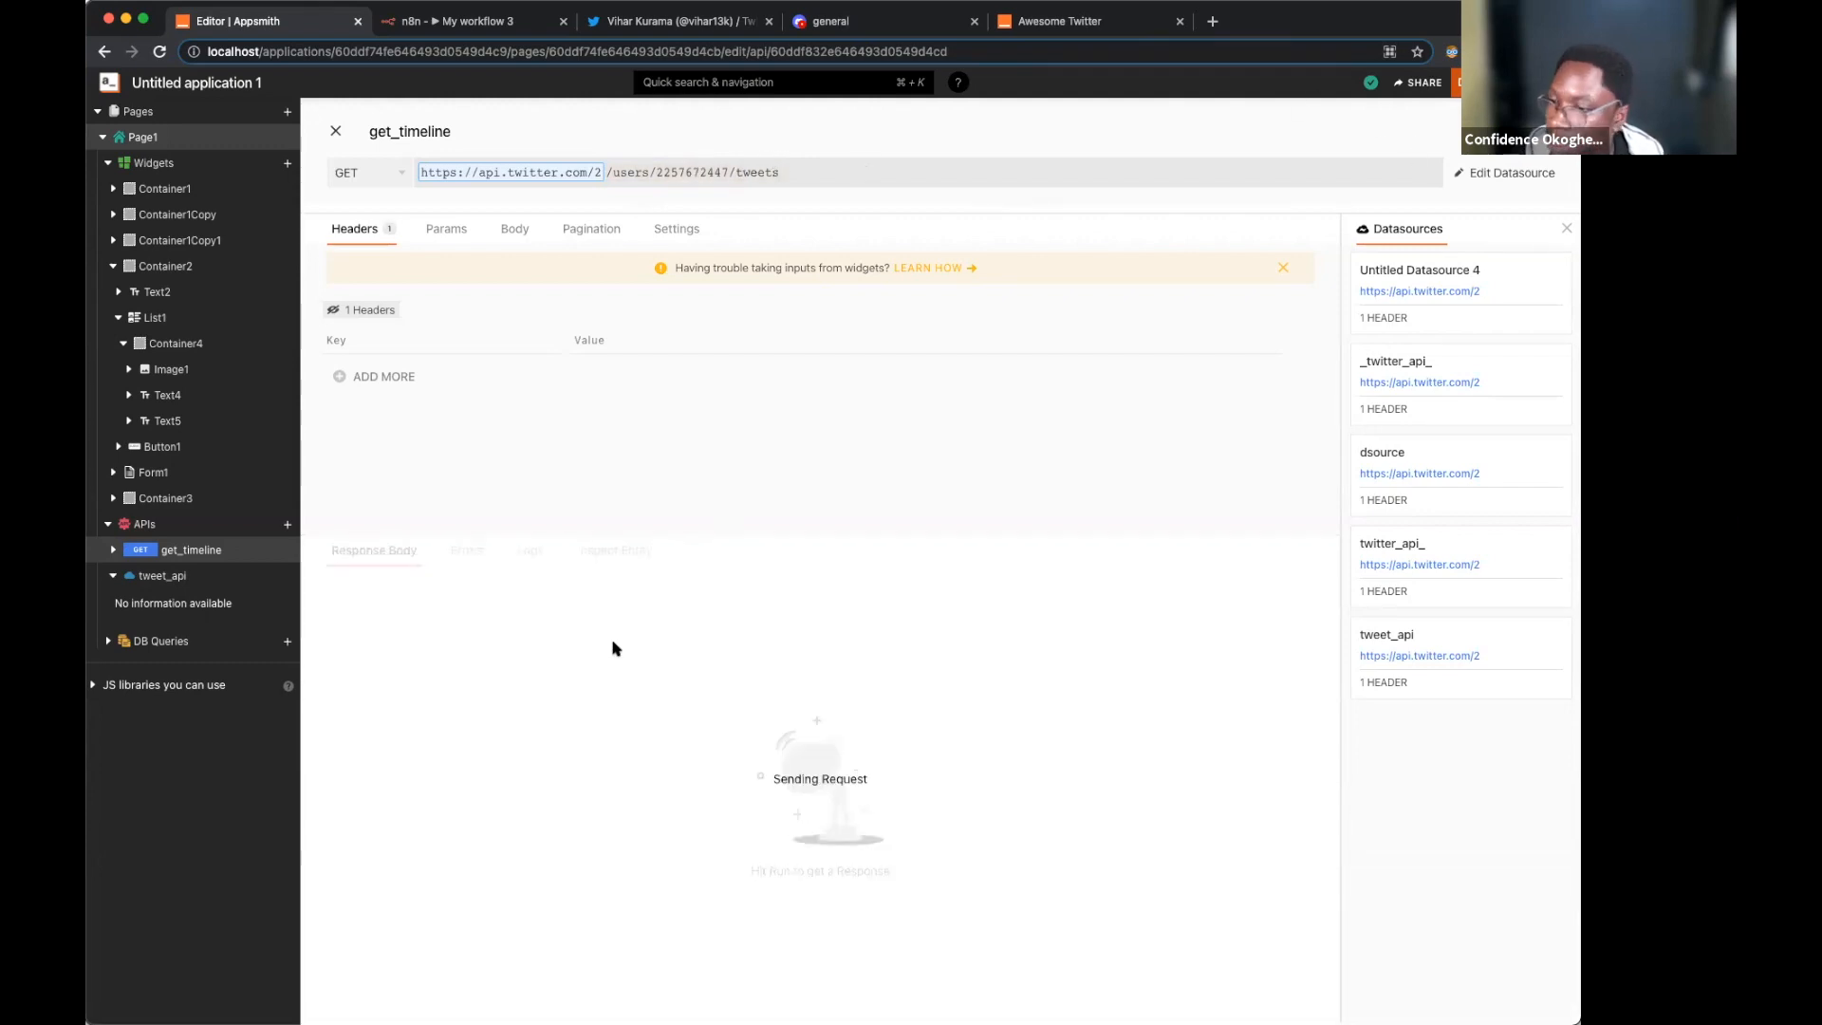
scroll(472, 765, "down", 7)
scroll(476, 767, "up", 7)
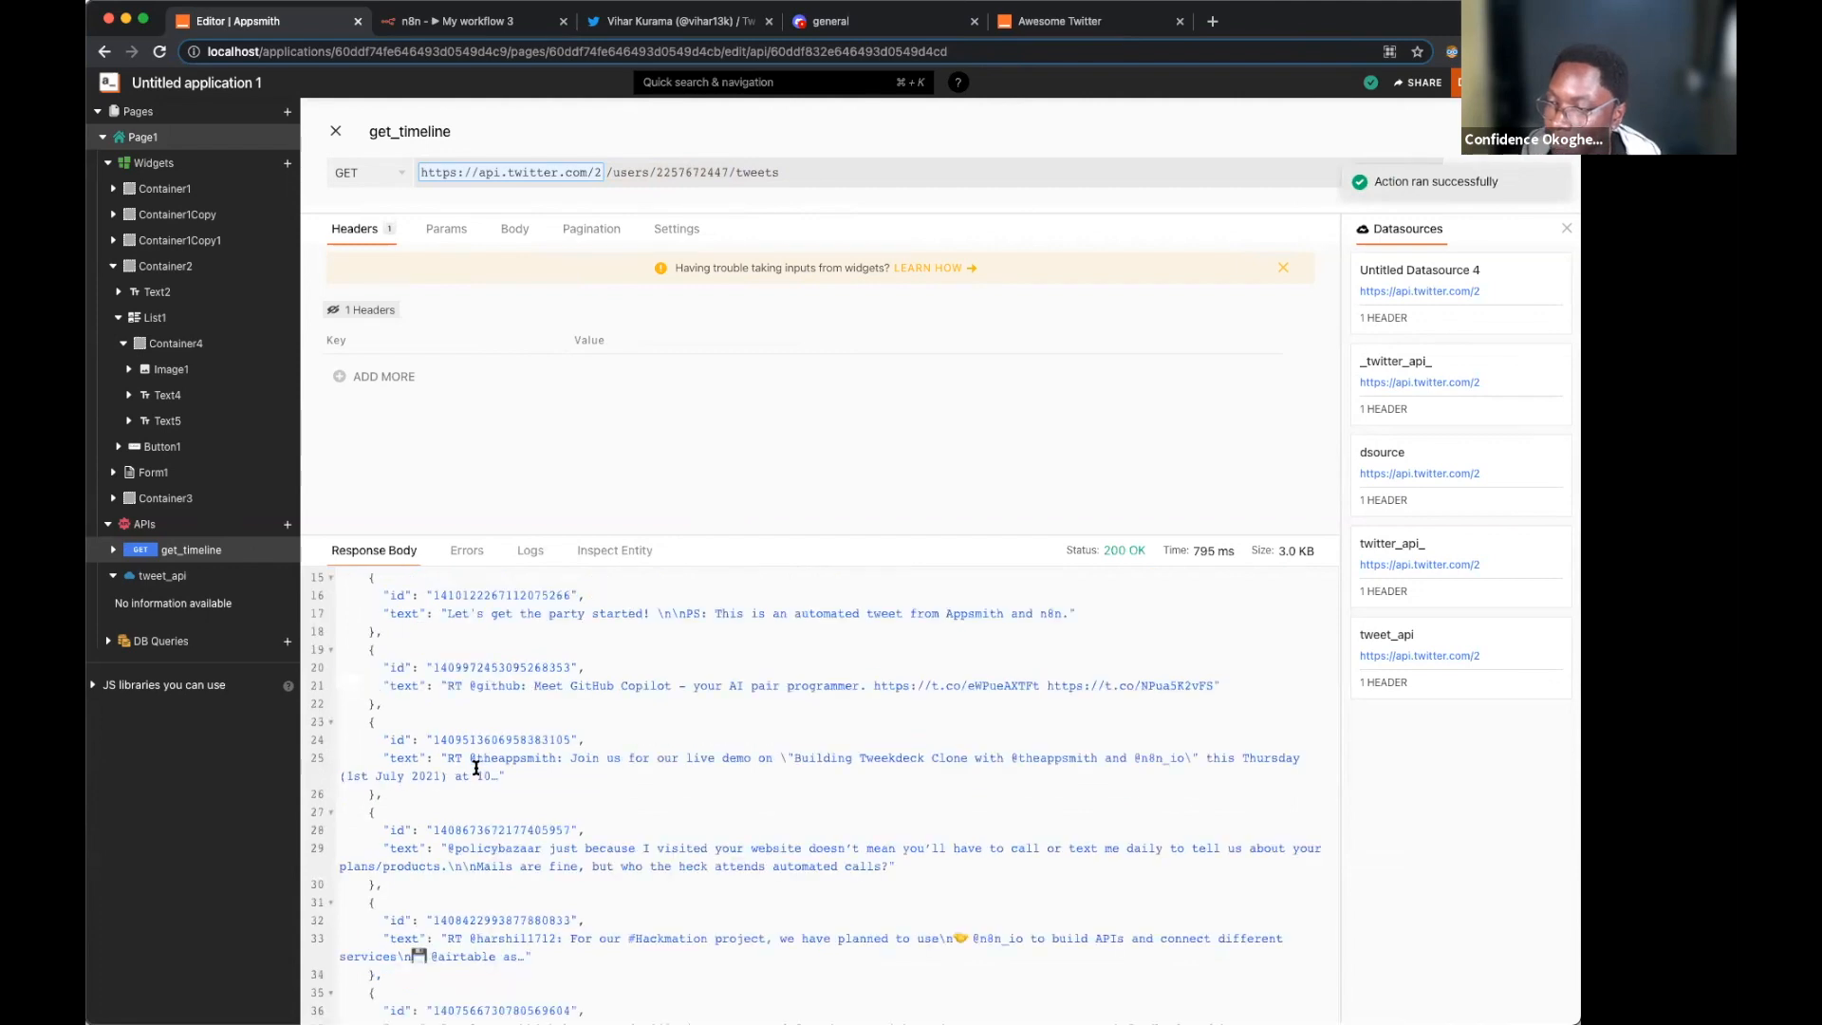
left_click(336, 131)
Replace List1's sample Pokémon items with the binding {{get_timeline.data.data}}.
left_click(861, 917)
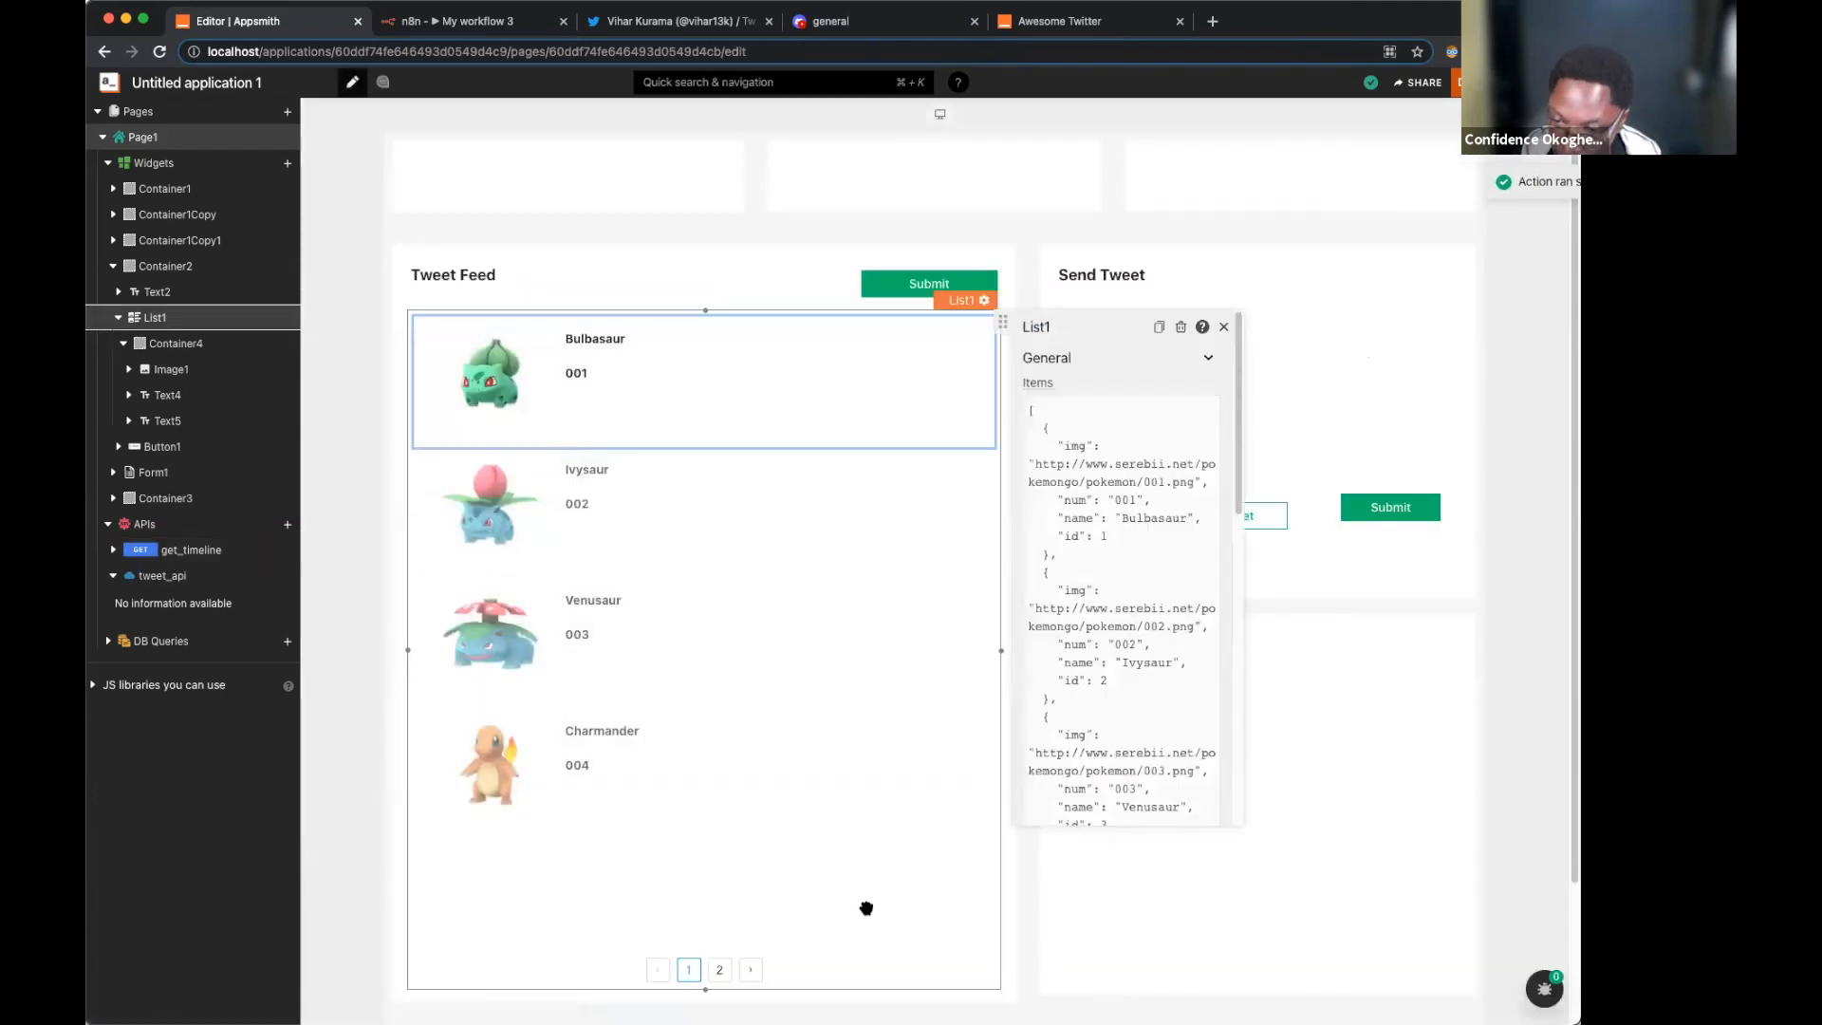
left_click(1142, 684)
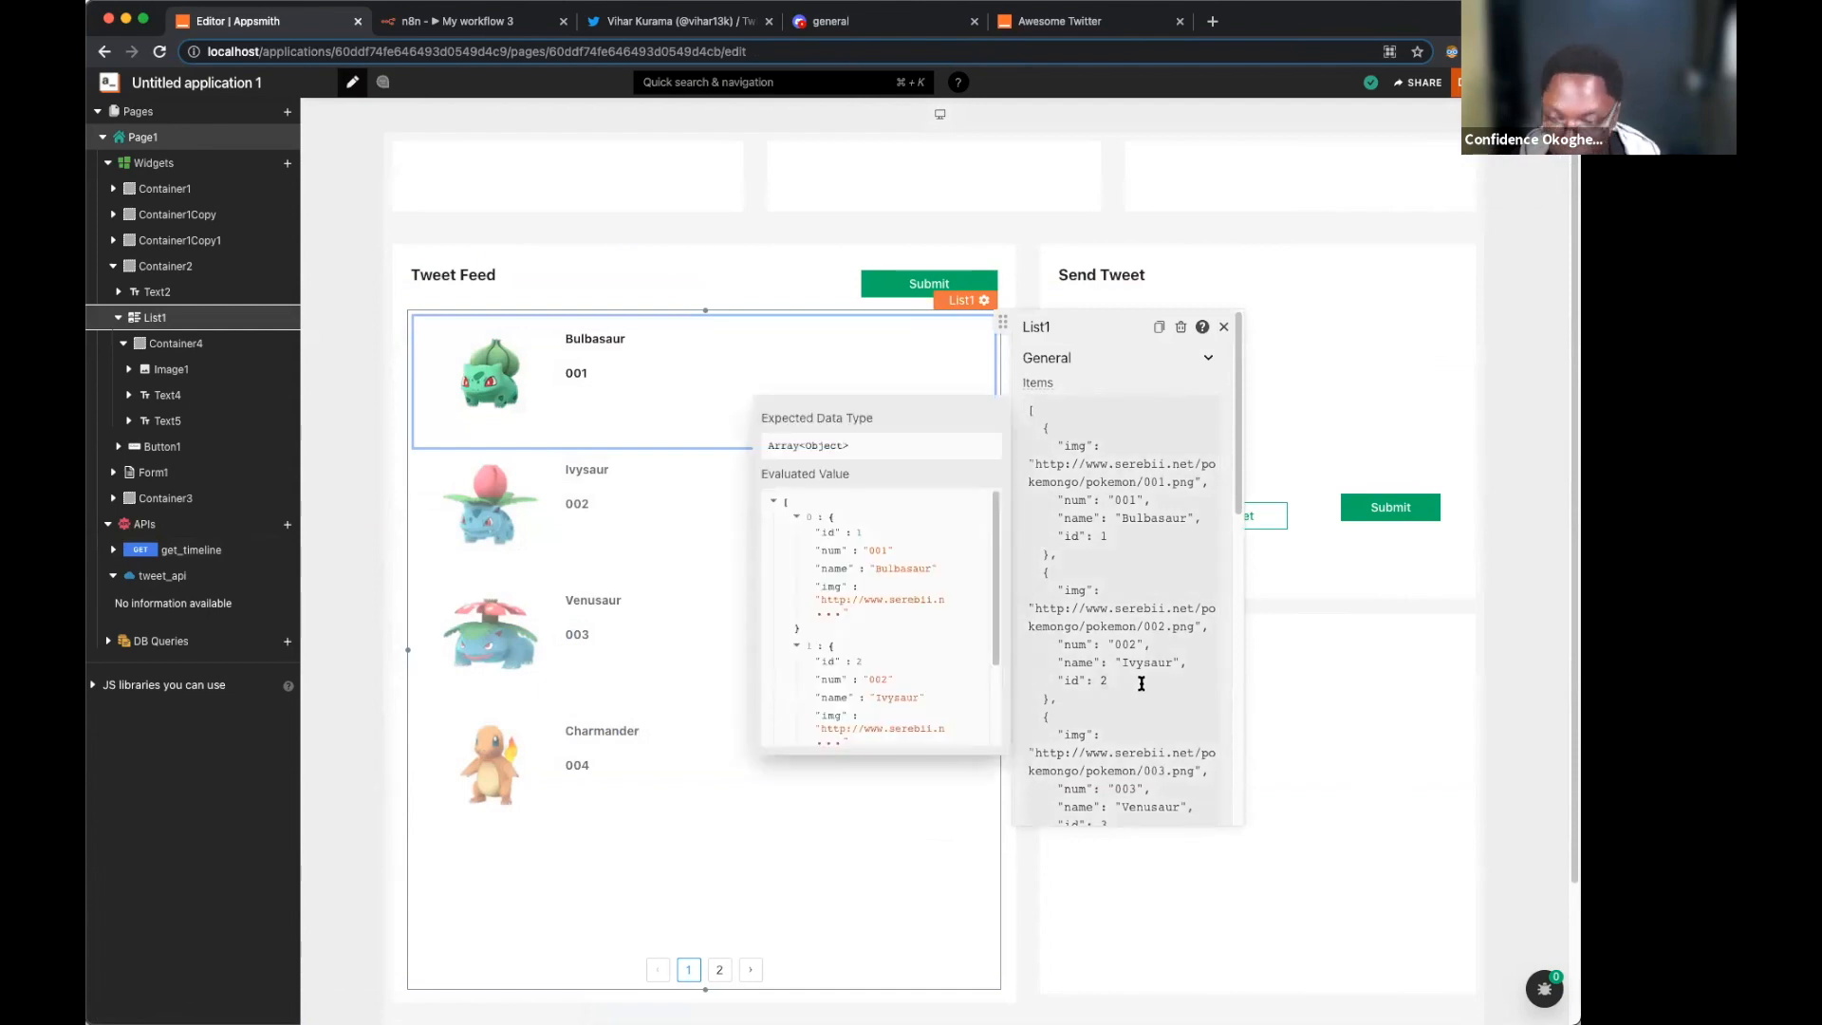
key("super+a")
key("BackSpace")
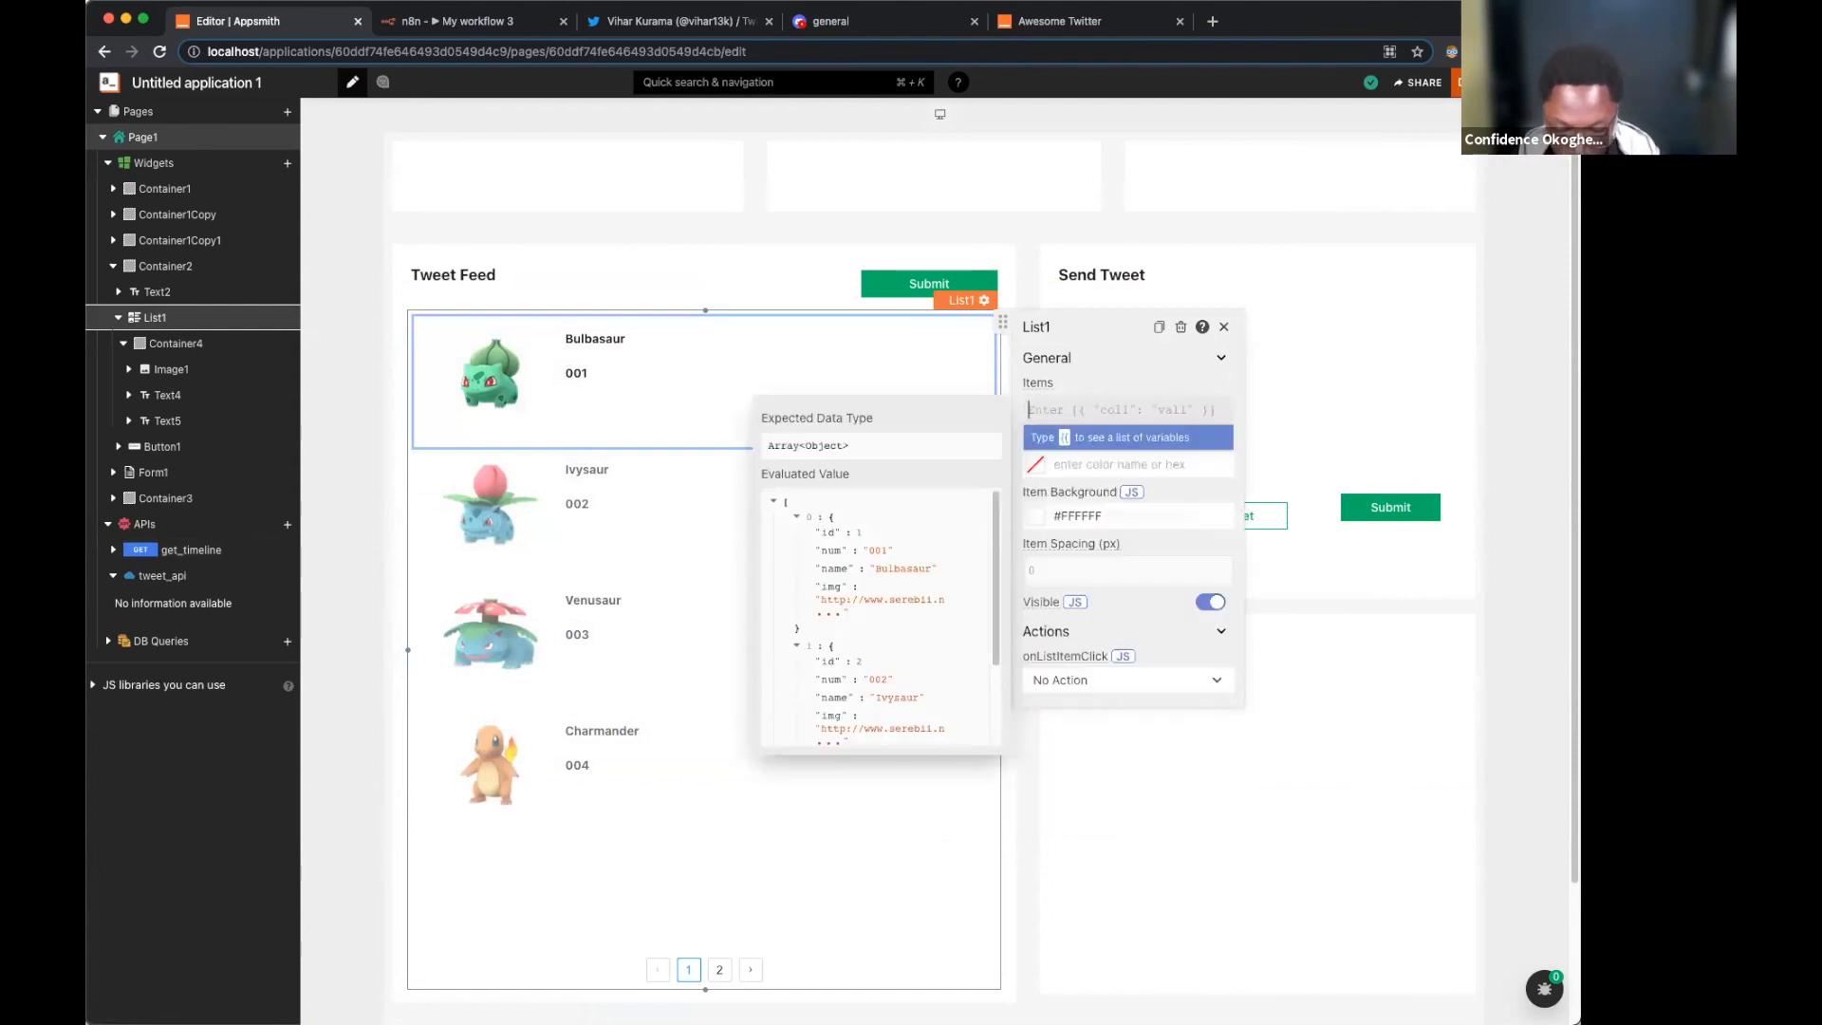
type("{{g")
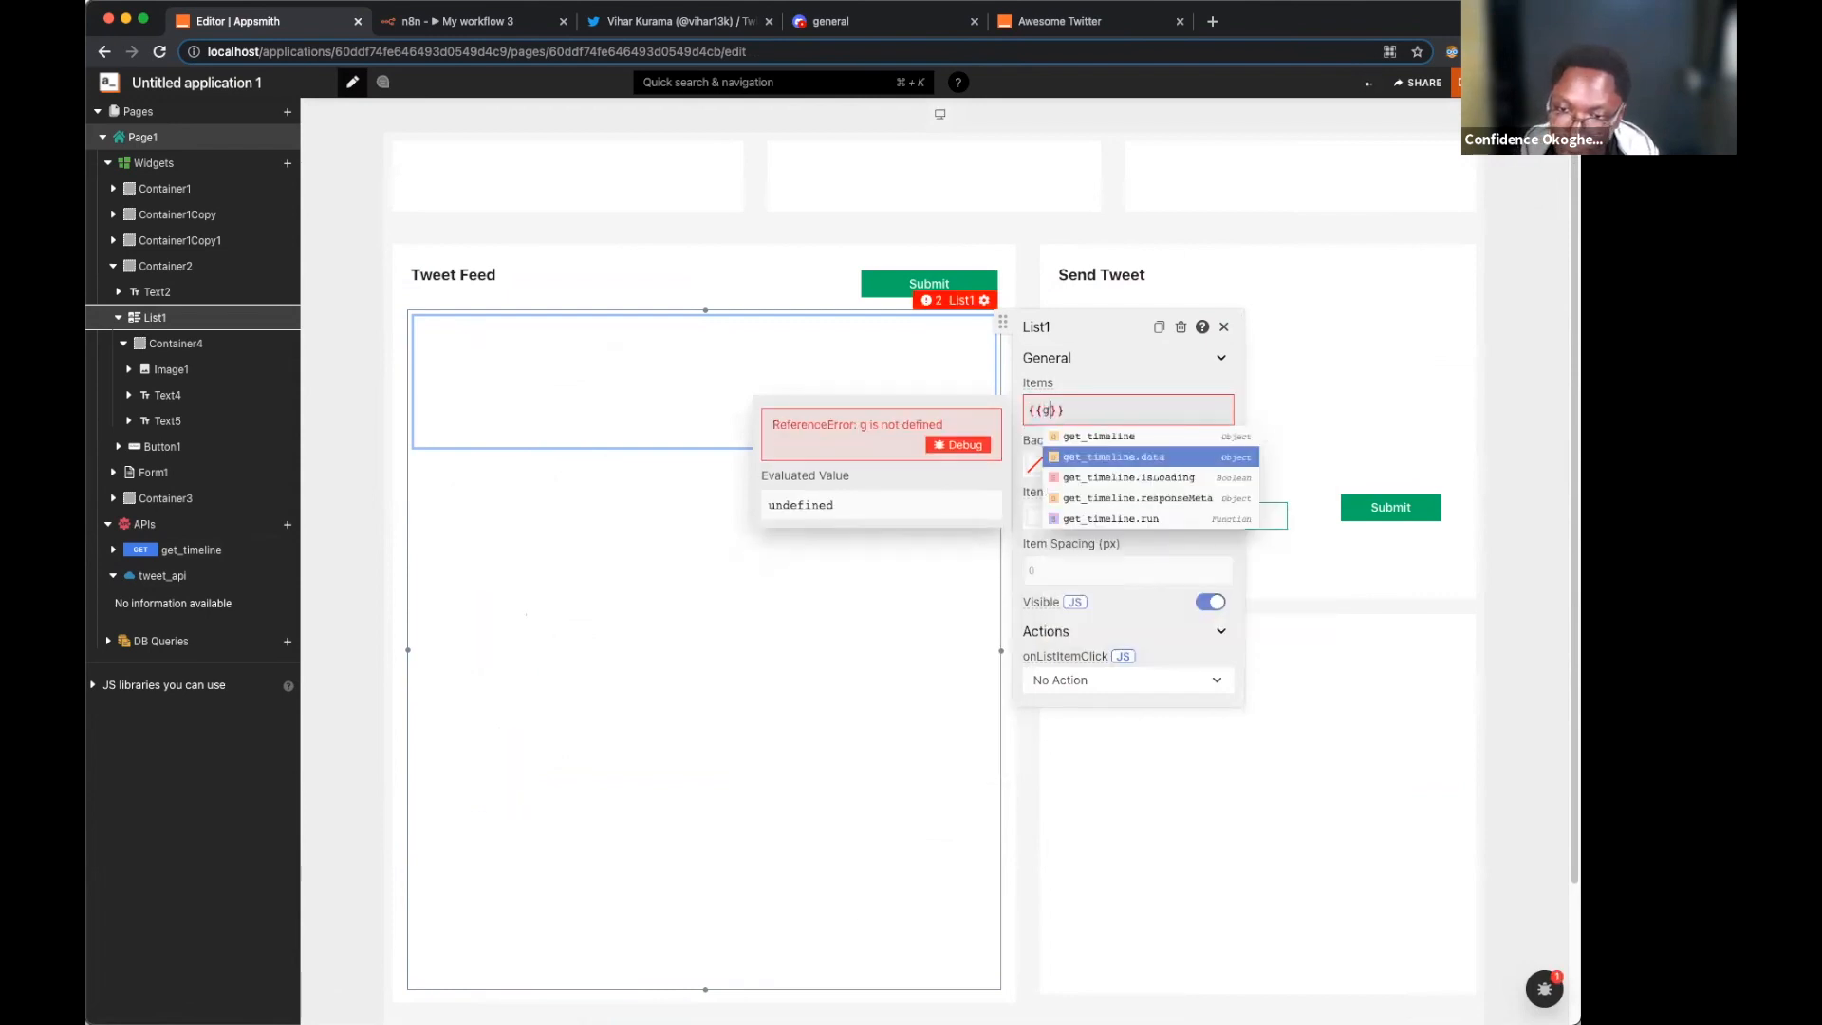
key("Return")
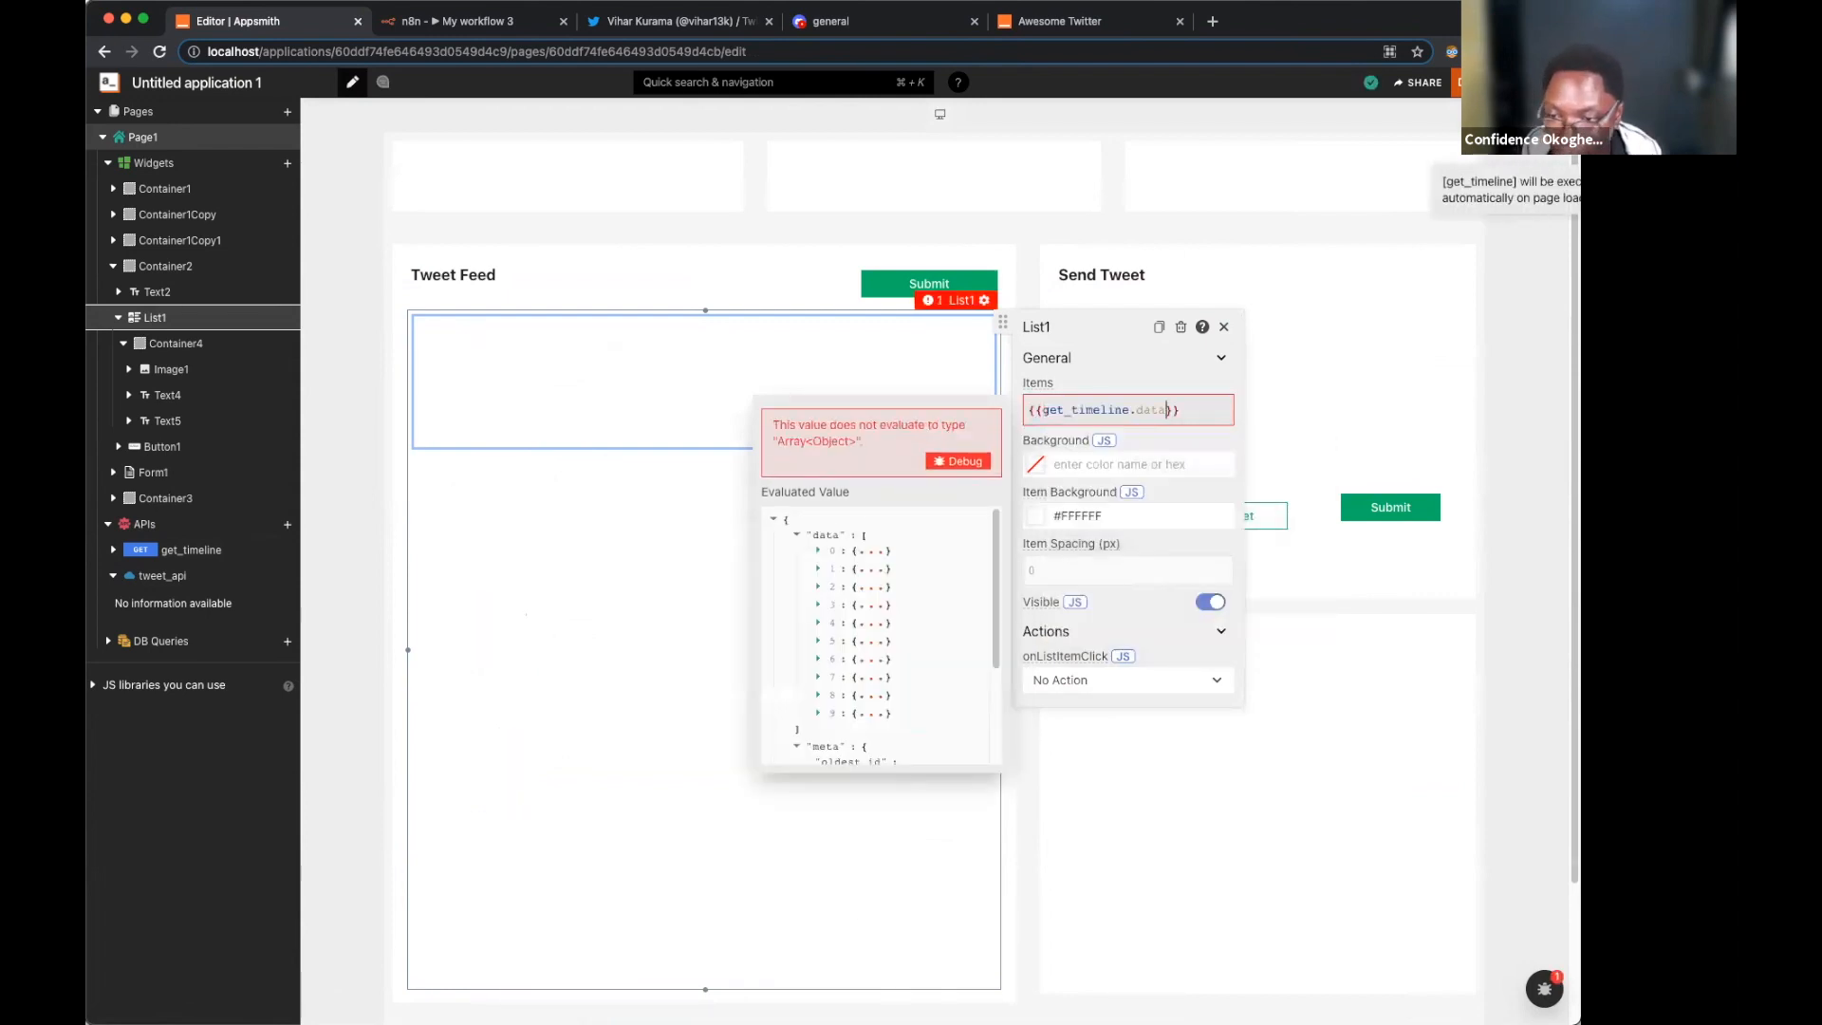
type(".data")
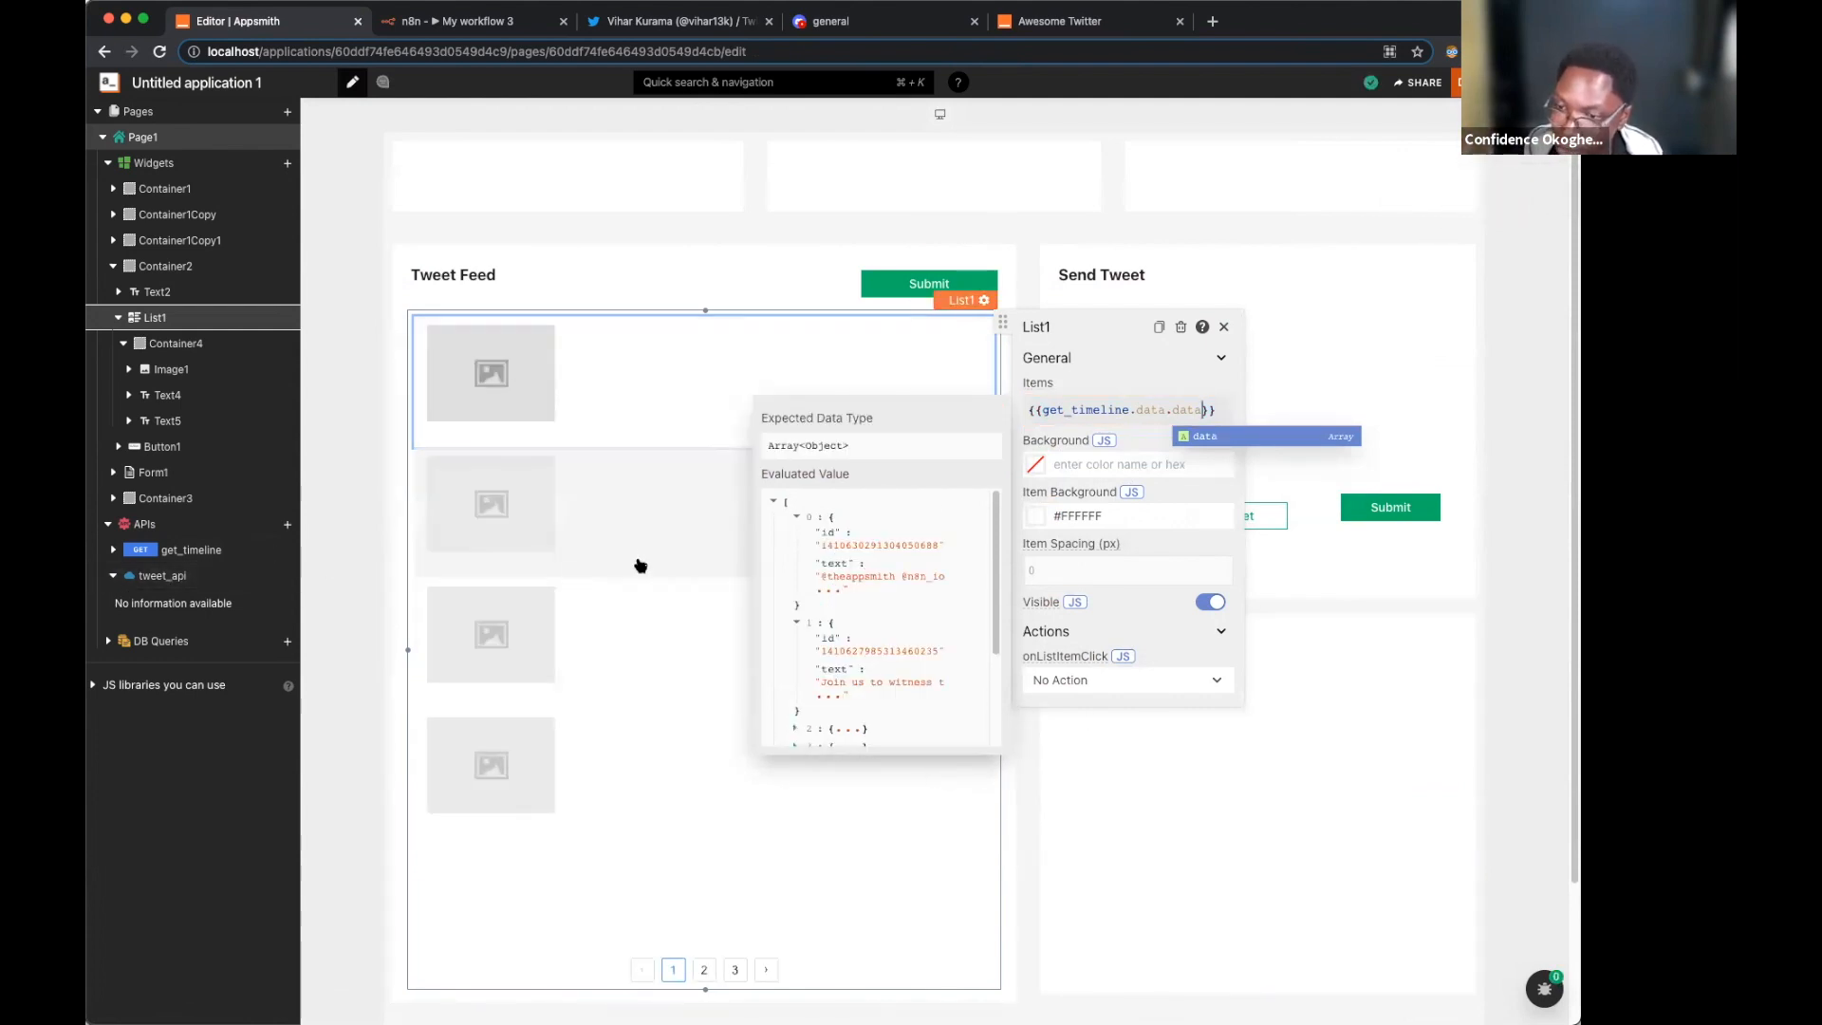
Delete the list item's image, reposition Text5 and Text4, and widen Text4 across the item.
left_click(522, 413)
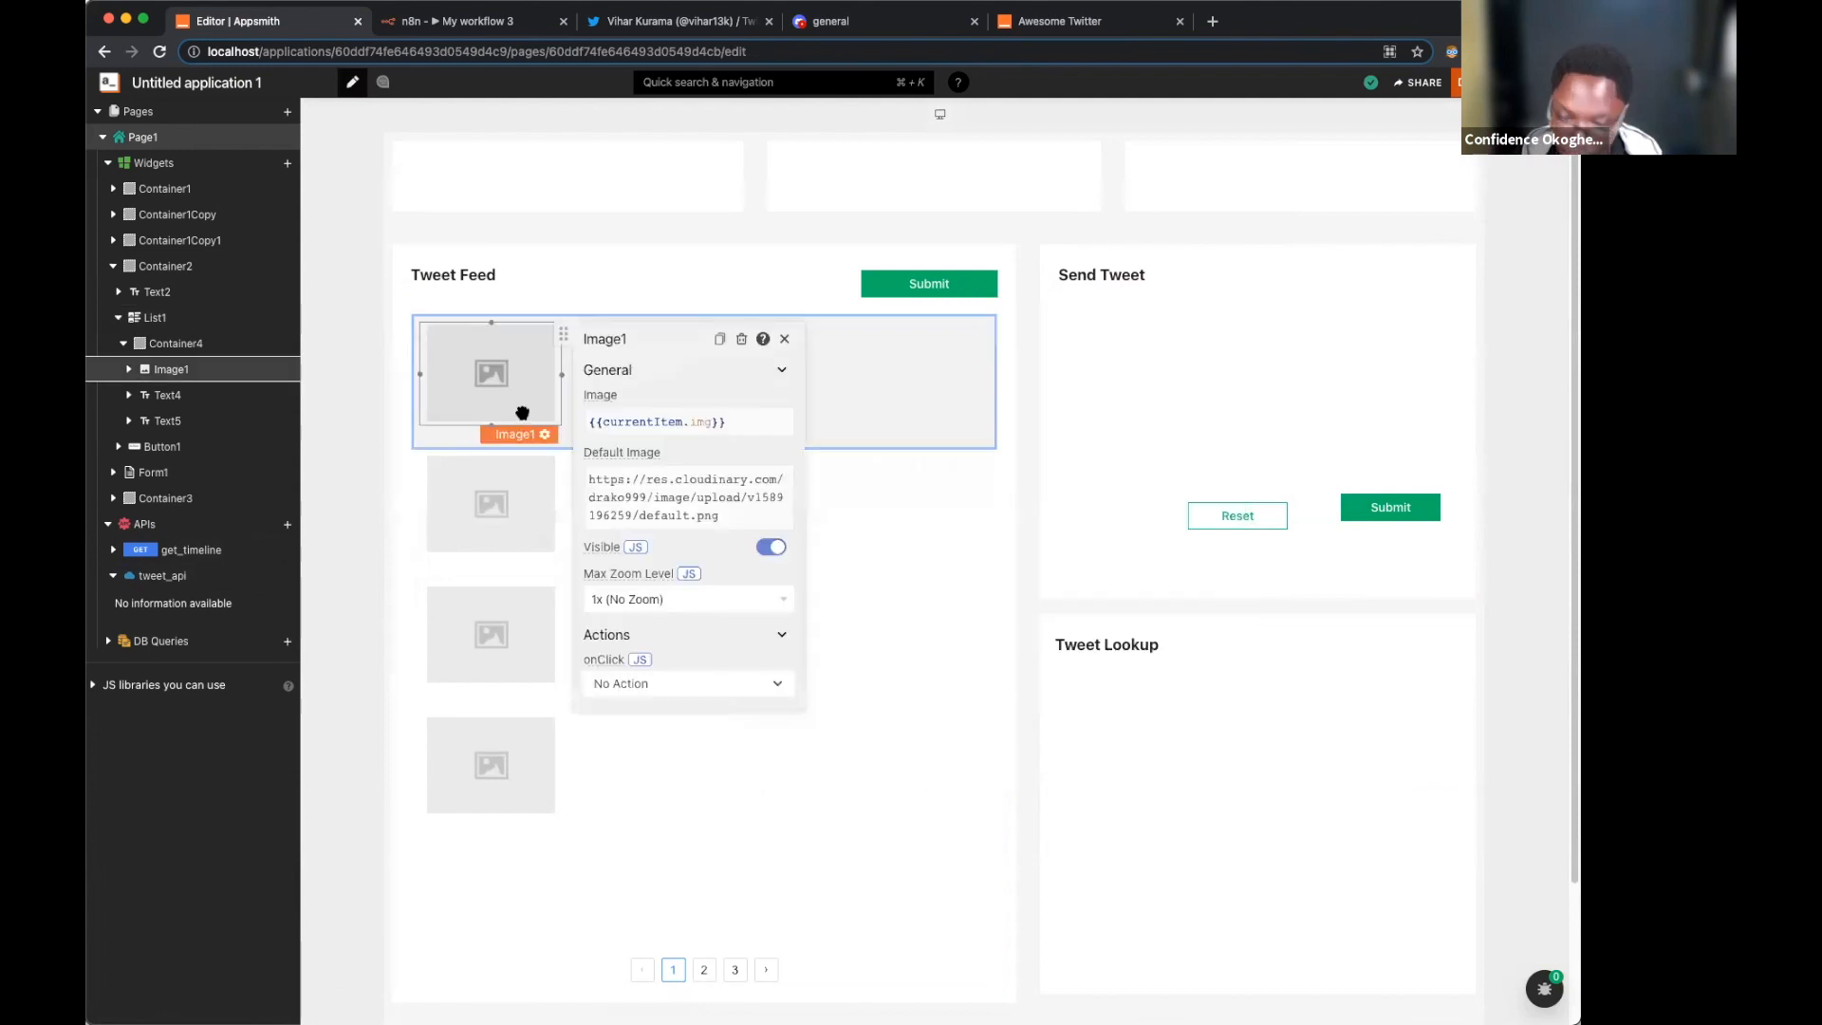
key("Delete")
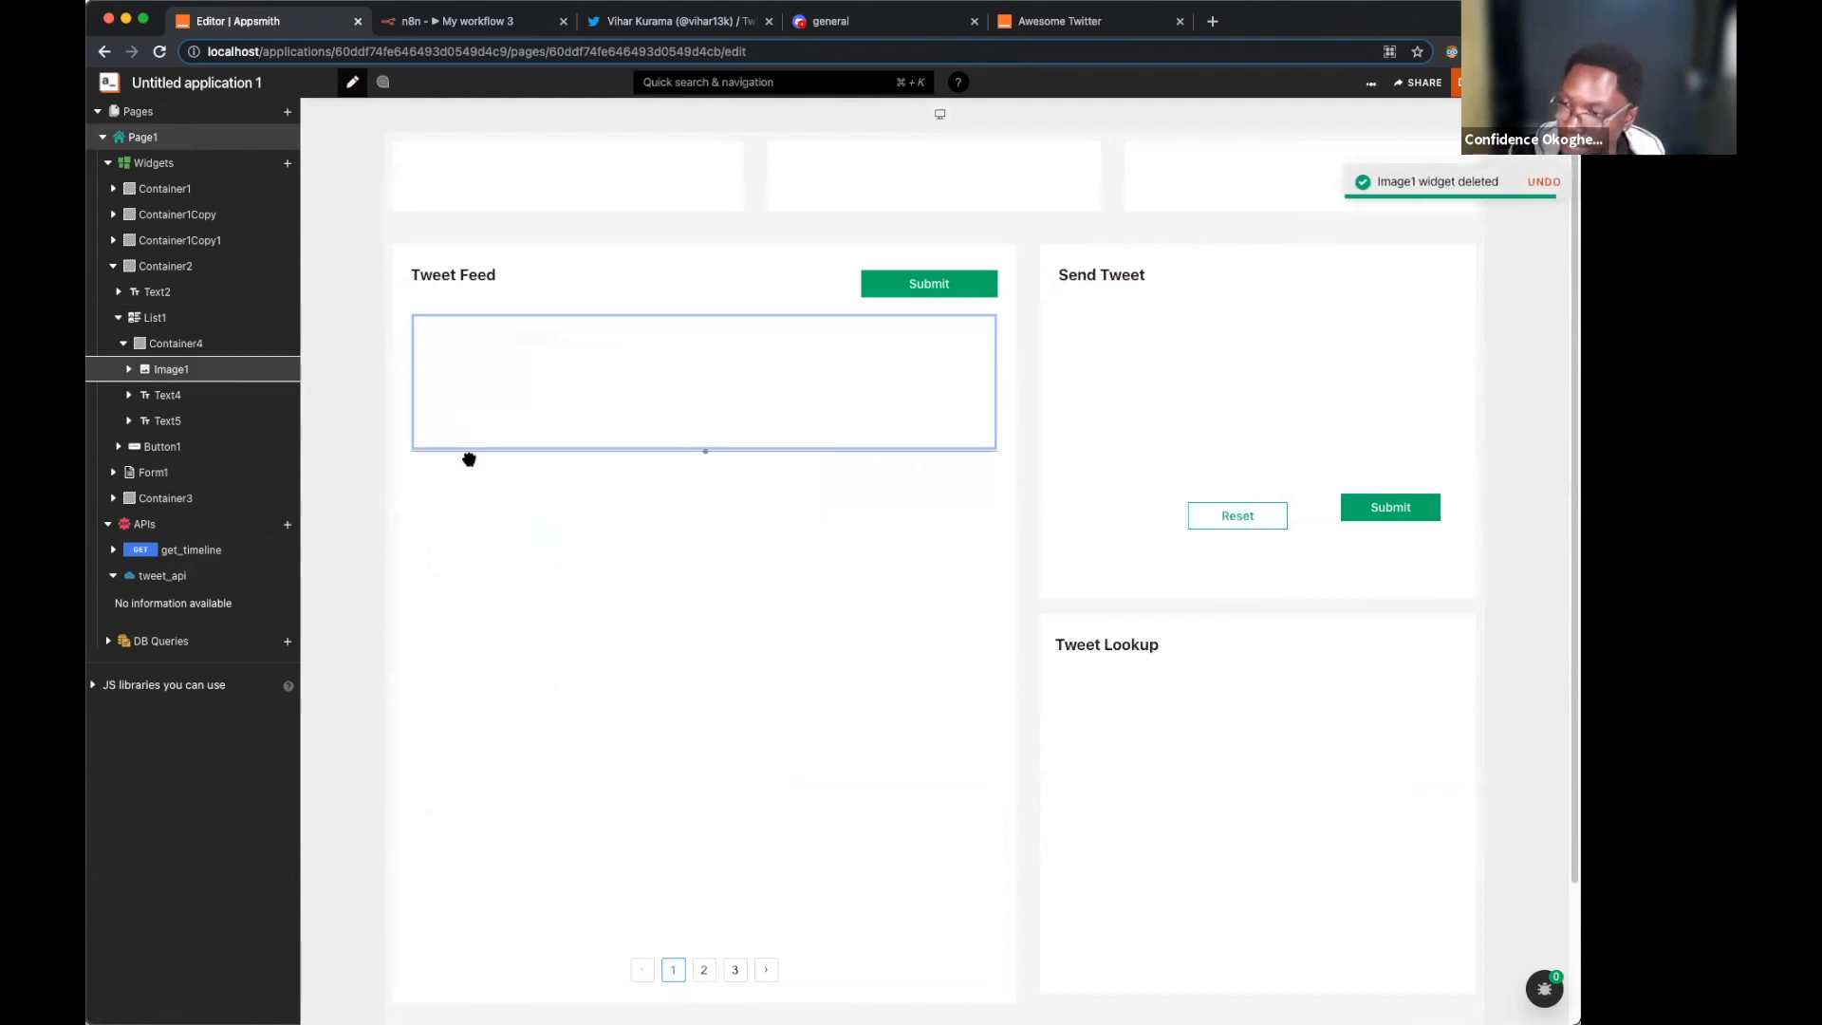
left_click(693, 365)
left_click_drag(706, 390, 897, 420)
left_click_drag(638, 337, 527, 391)
left_click(525, 354)
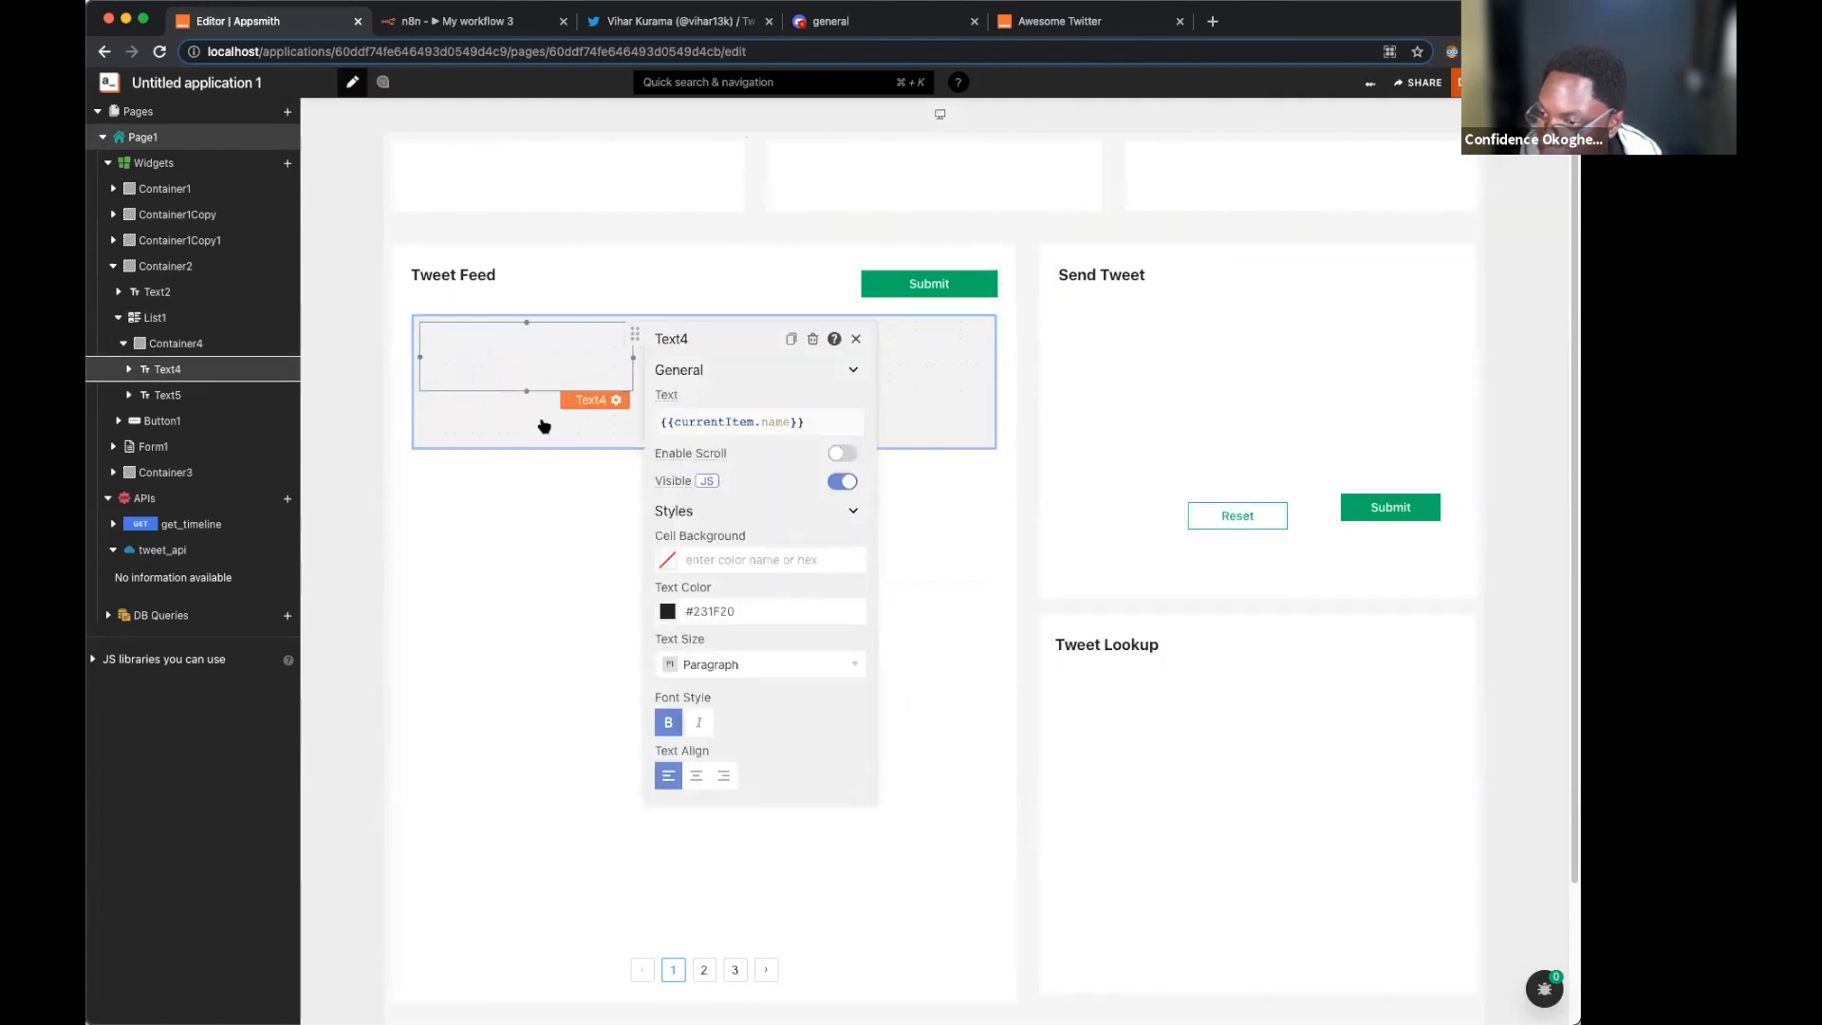
left_click_drag(629, 361, 993, 374)
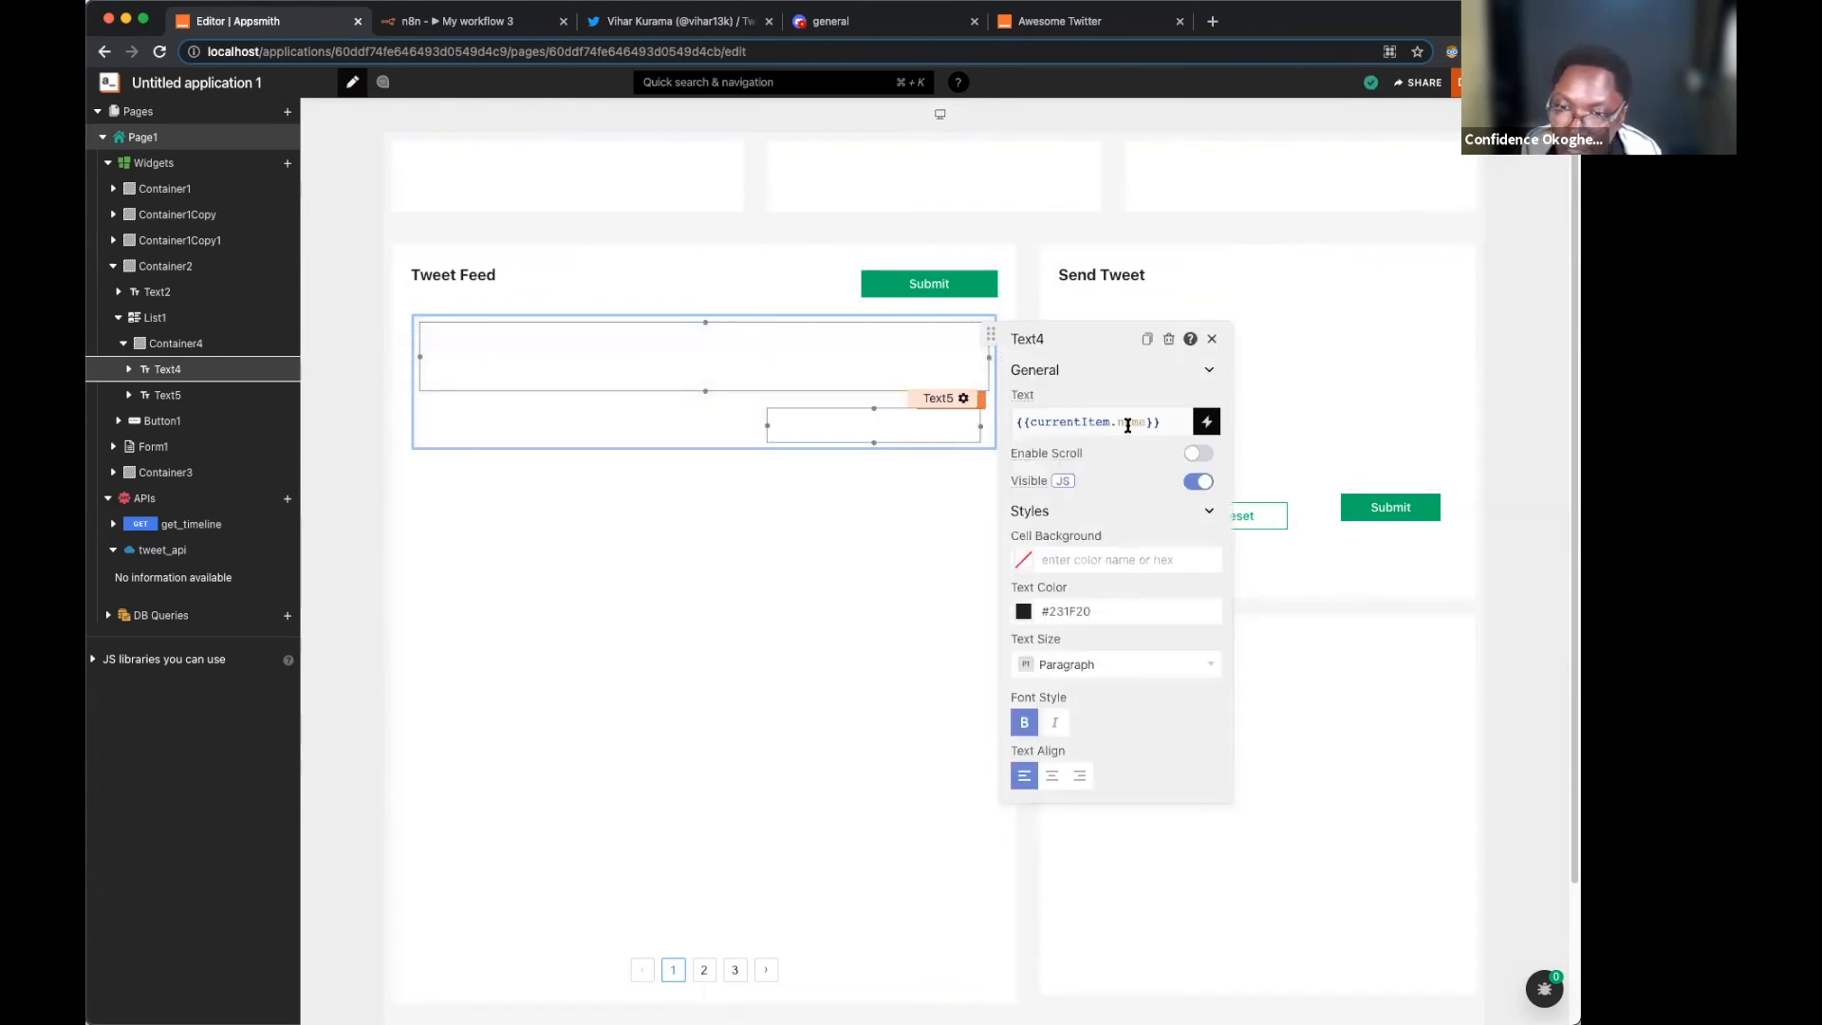
Bind Text4 to {{currentItem.text}} in Heading 2 size with bold turned off.
left_click(1128, 426)
type("text")
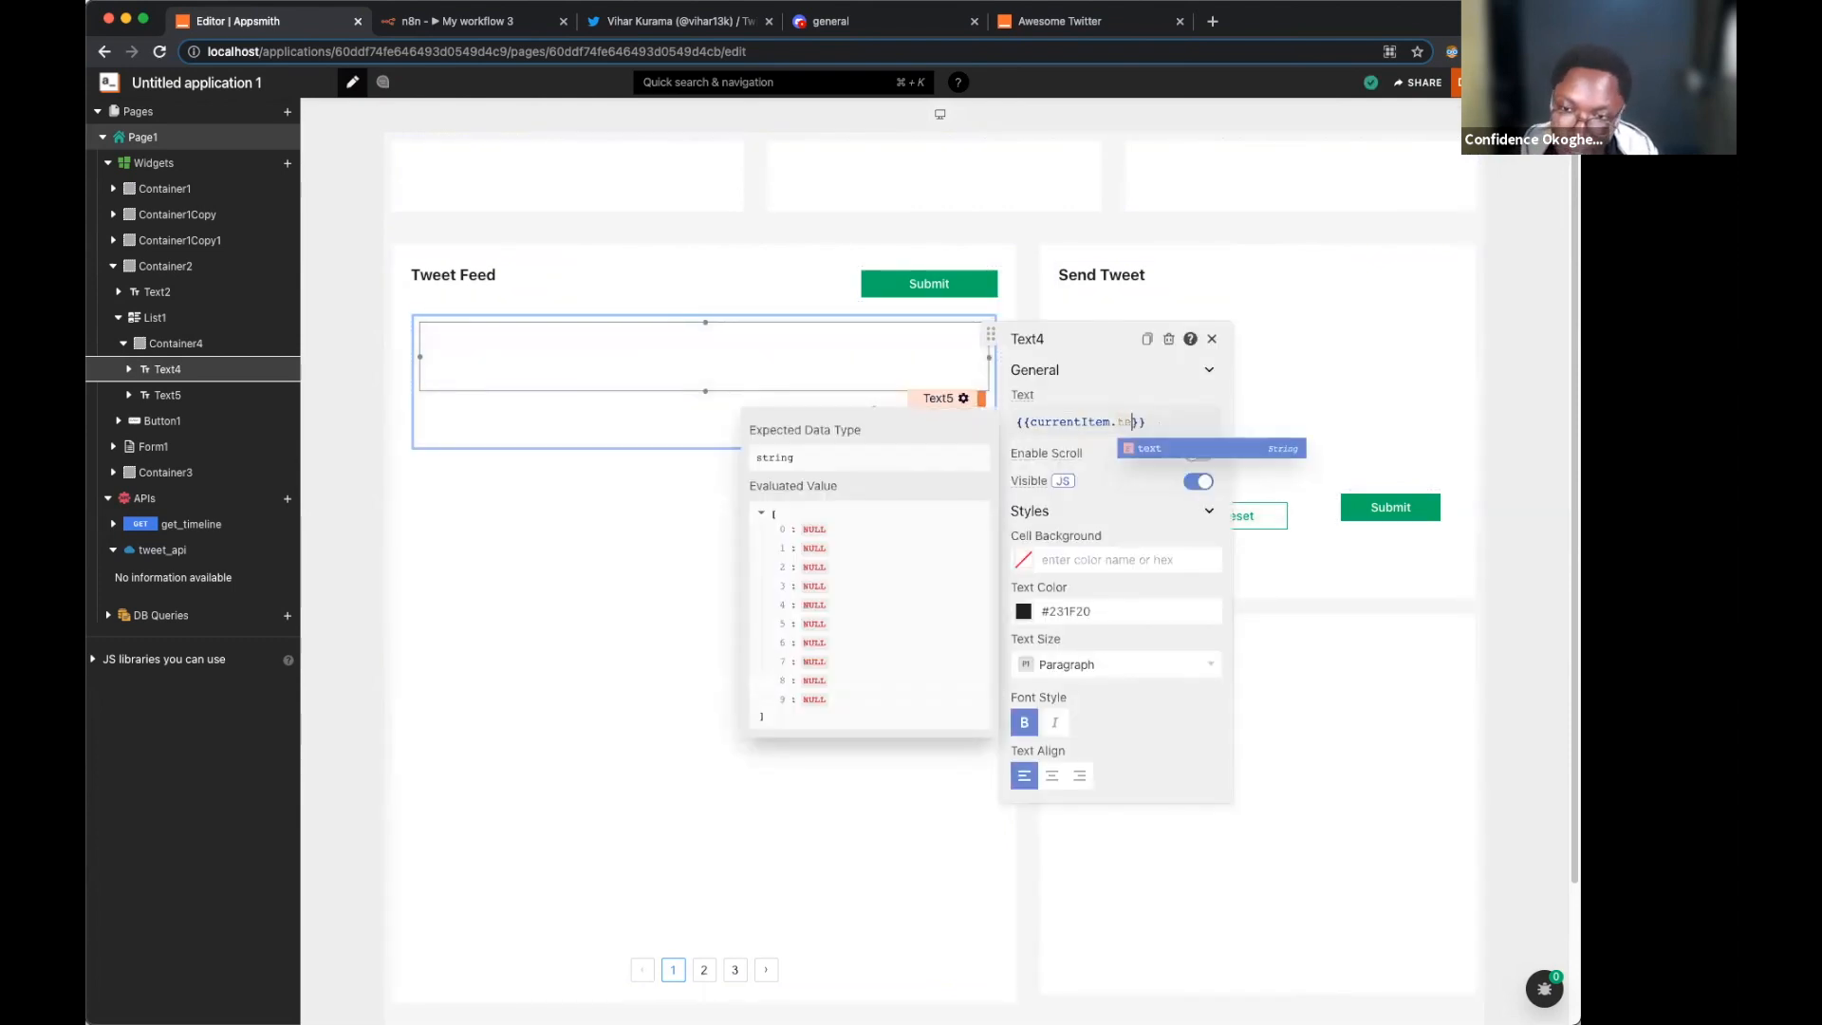
left_click(1087, 665)
left_click(1089, 568)
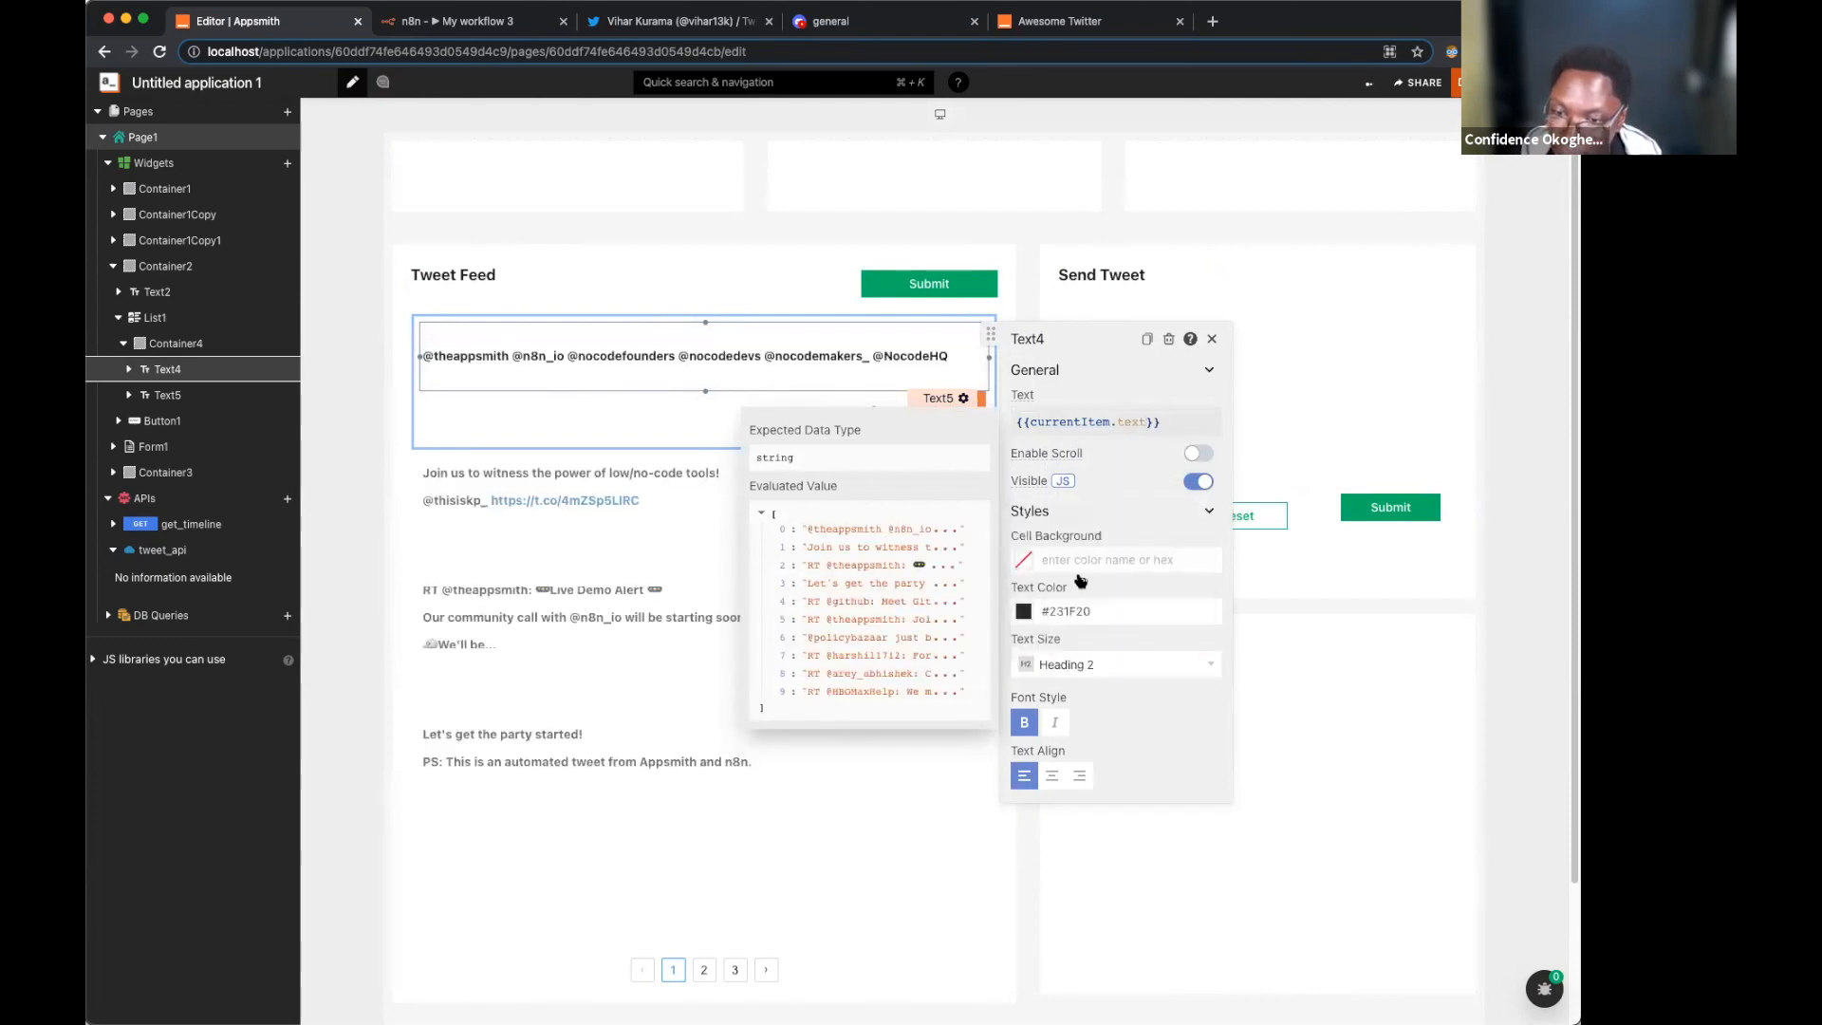
left_click(1025, 723)
Bind Text5 to {{currentItem.id}}, non-bold and italic.
left_click(910, 427)
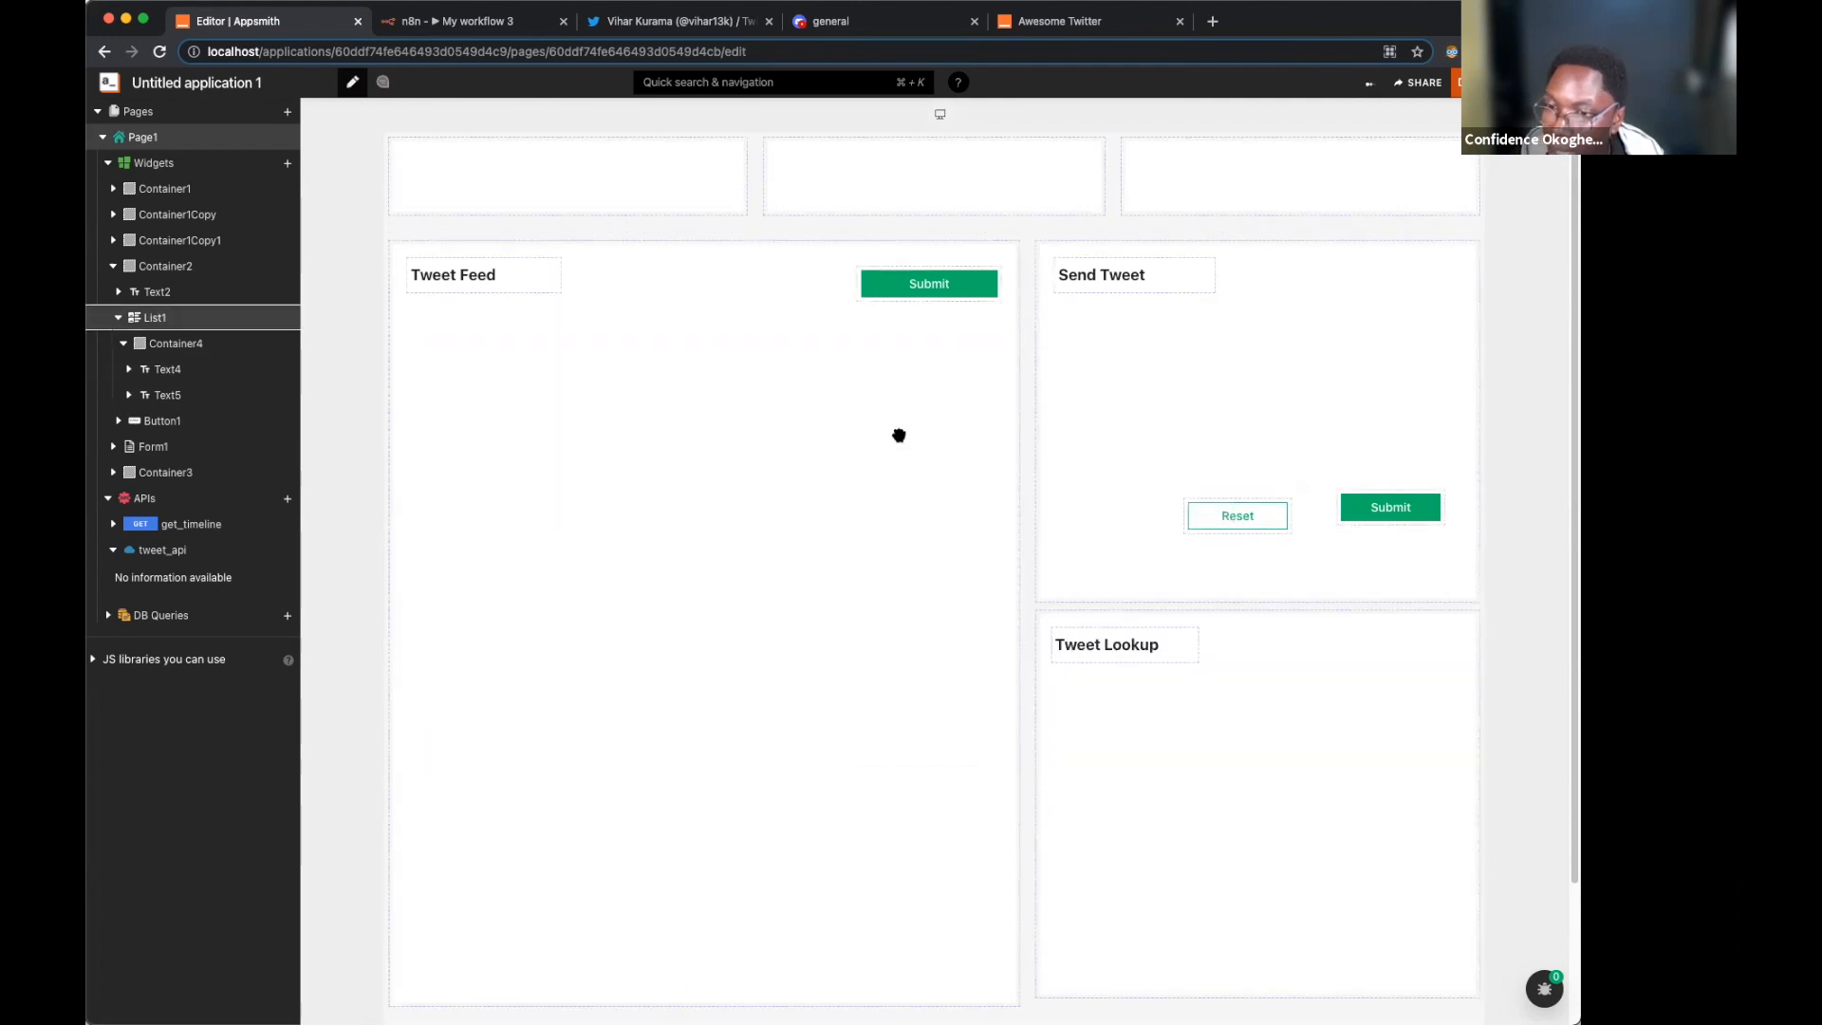
left_click(909, 427)
left_click(1110, 503)
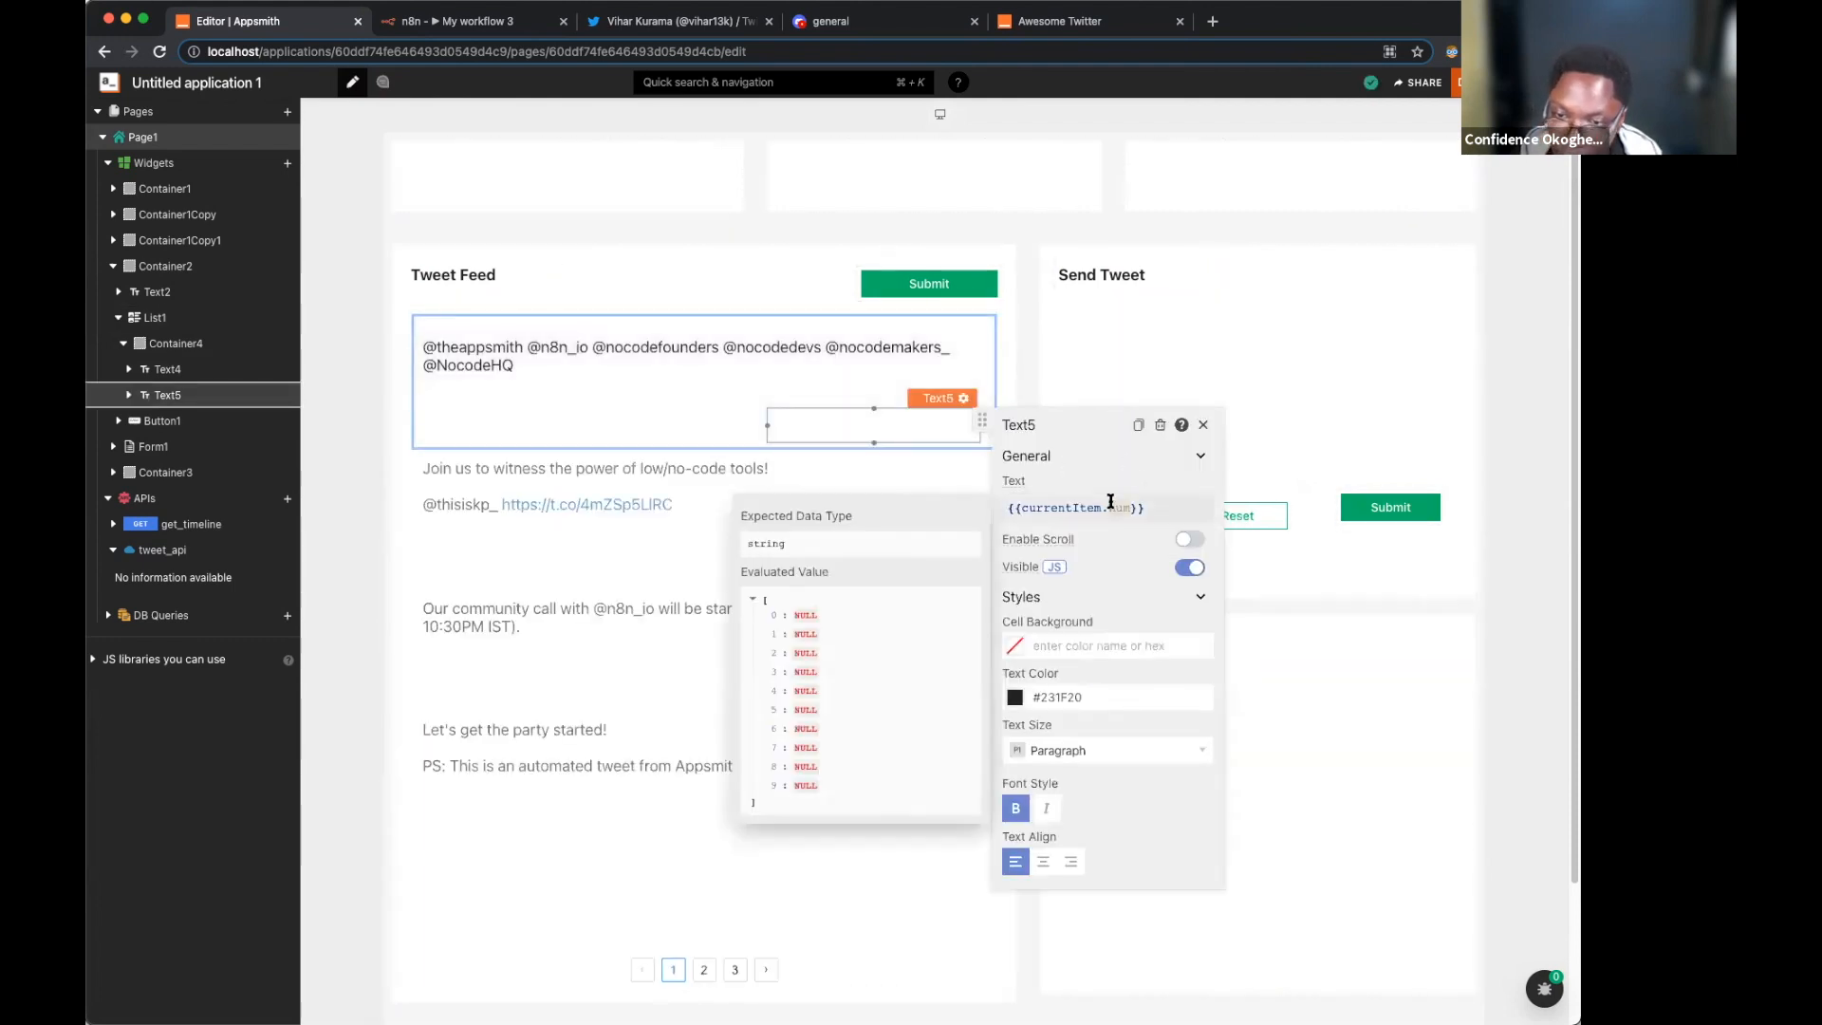
type("id")
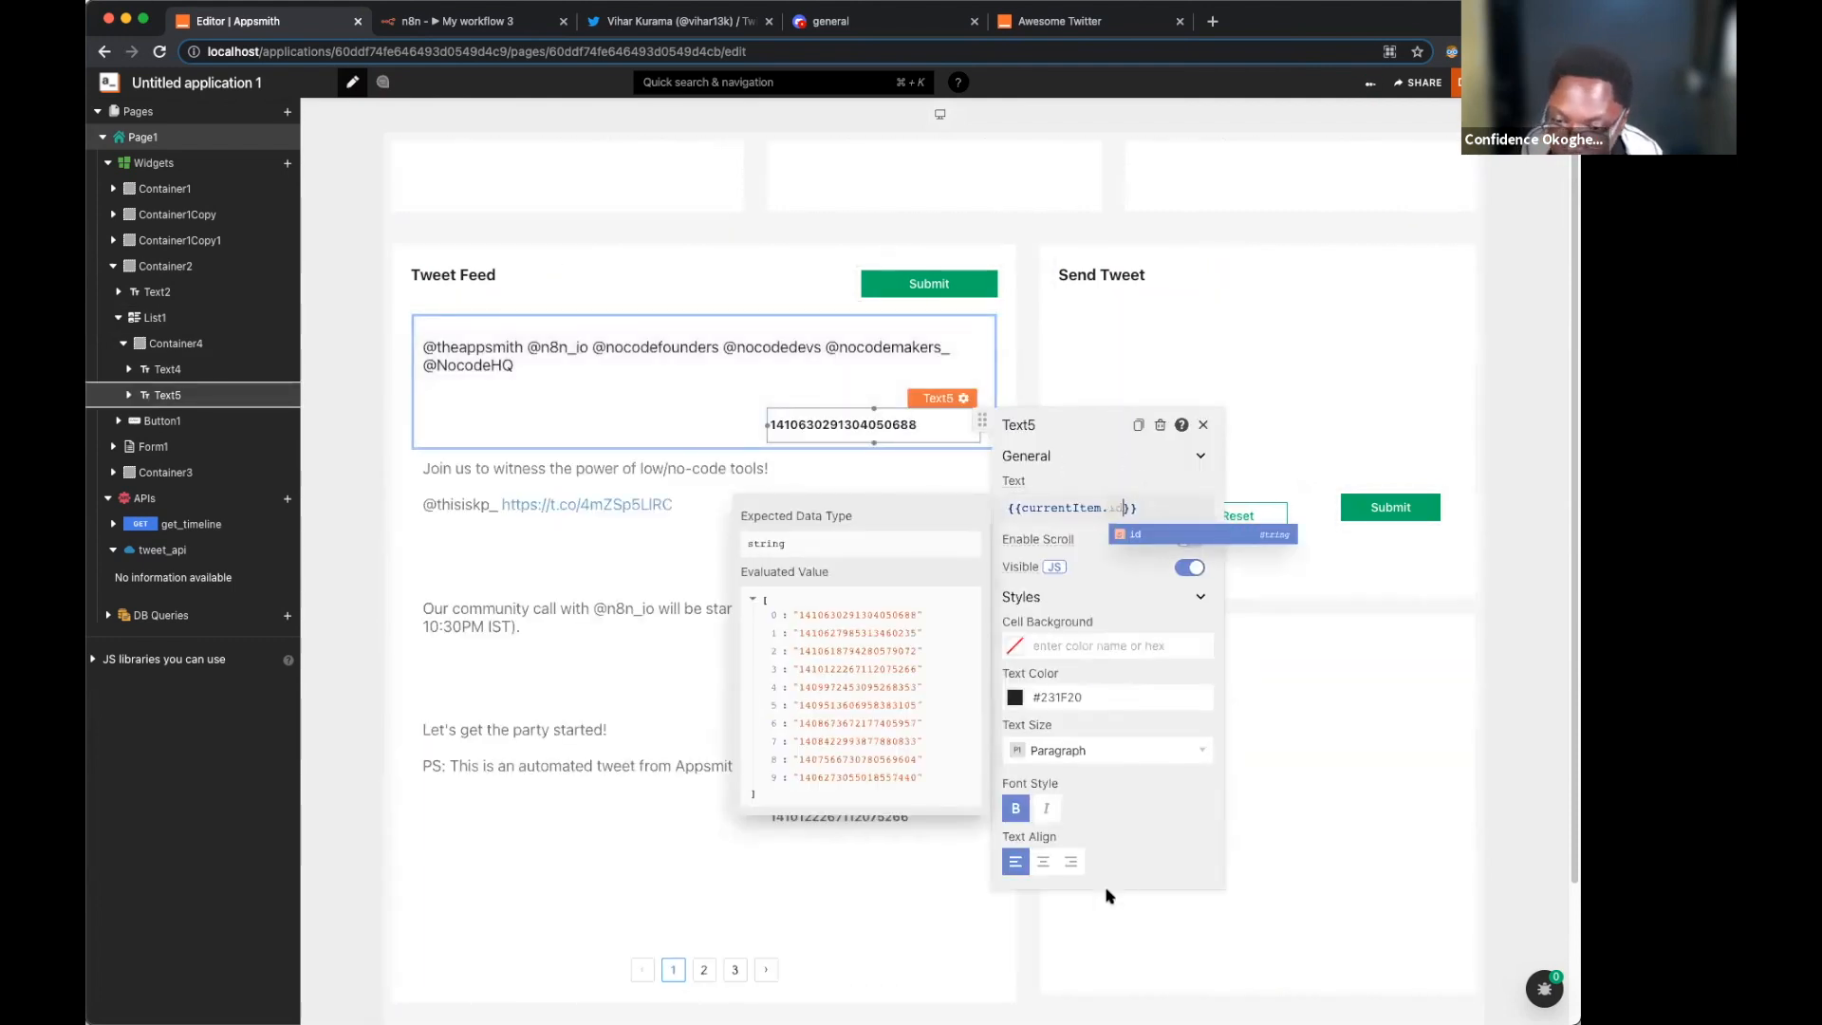
left_click(1016, 808)
left_click(1048, 810)
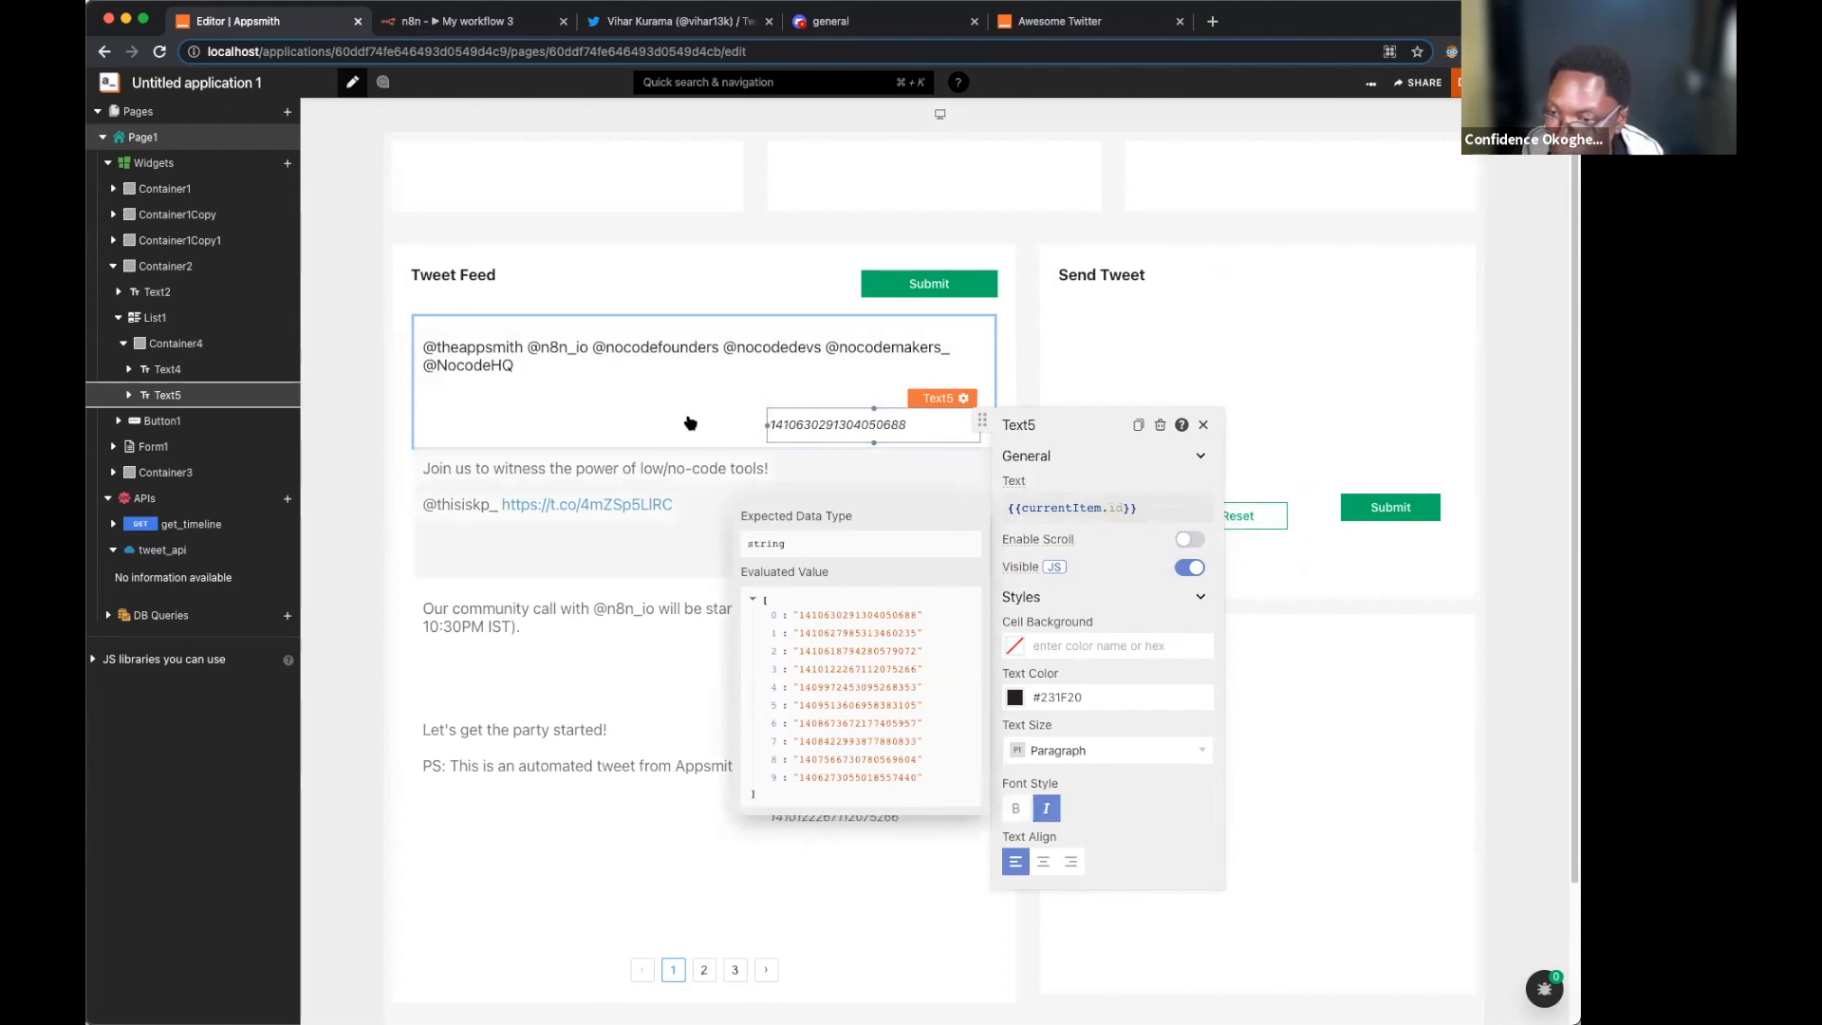
left_click(550, 436)
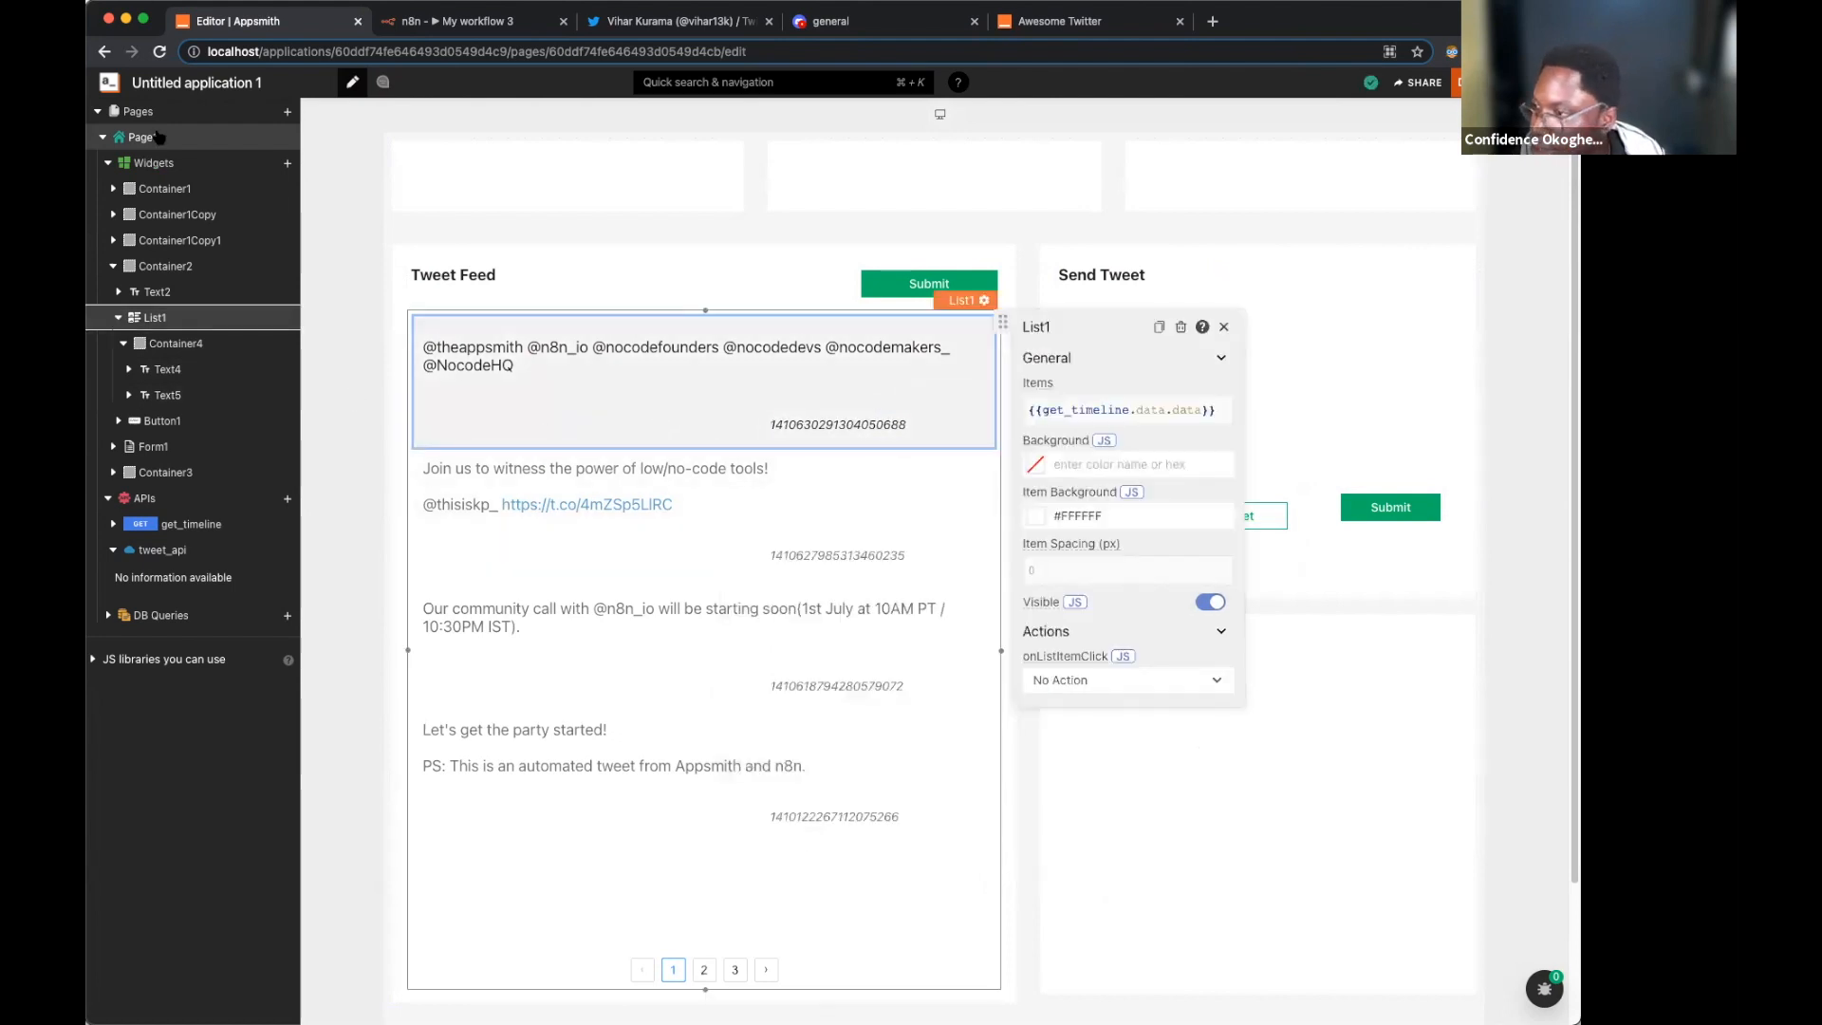
Add a button labelled View with Secondary style inside the Tweet Feed list item.
left_click(288, 162)
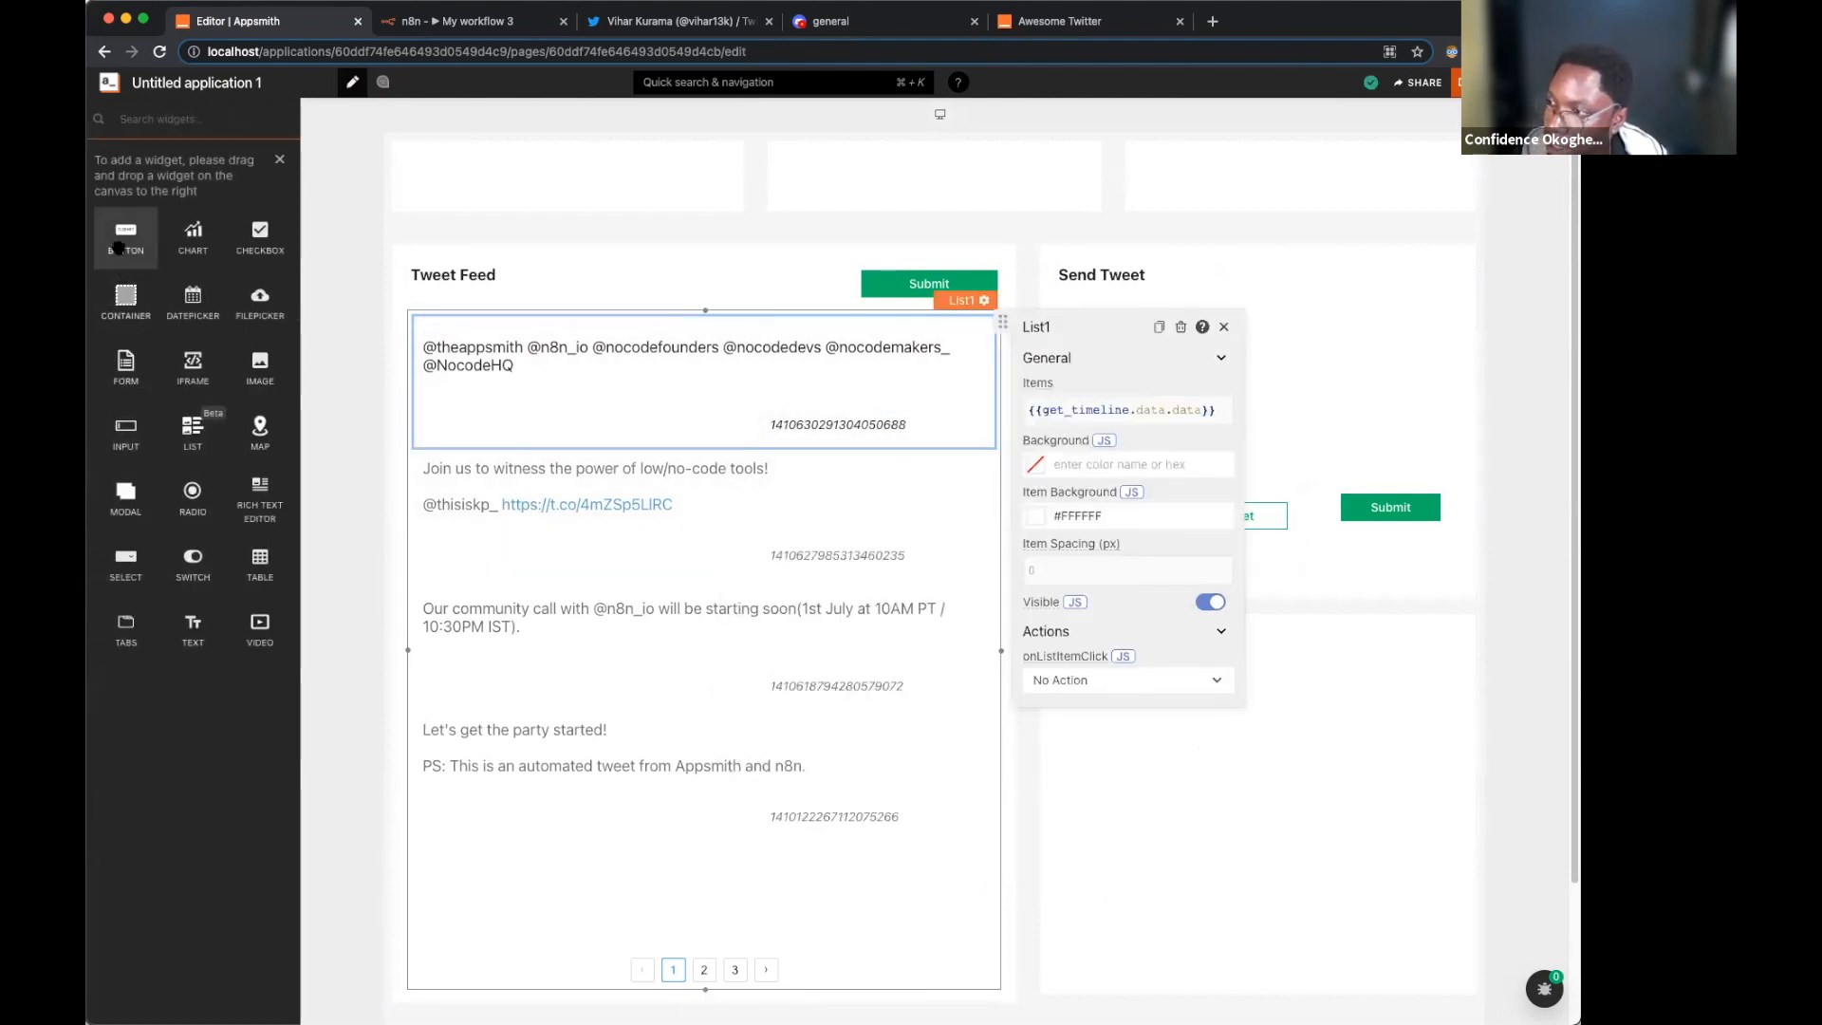
left_click_drag(120, 243, 454, 444)
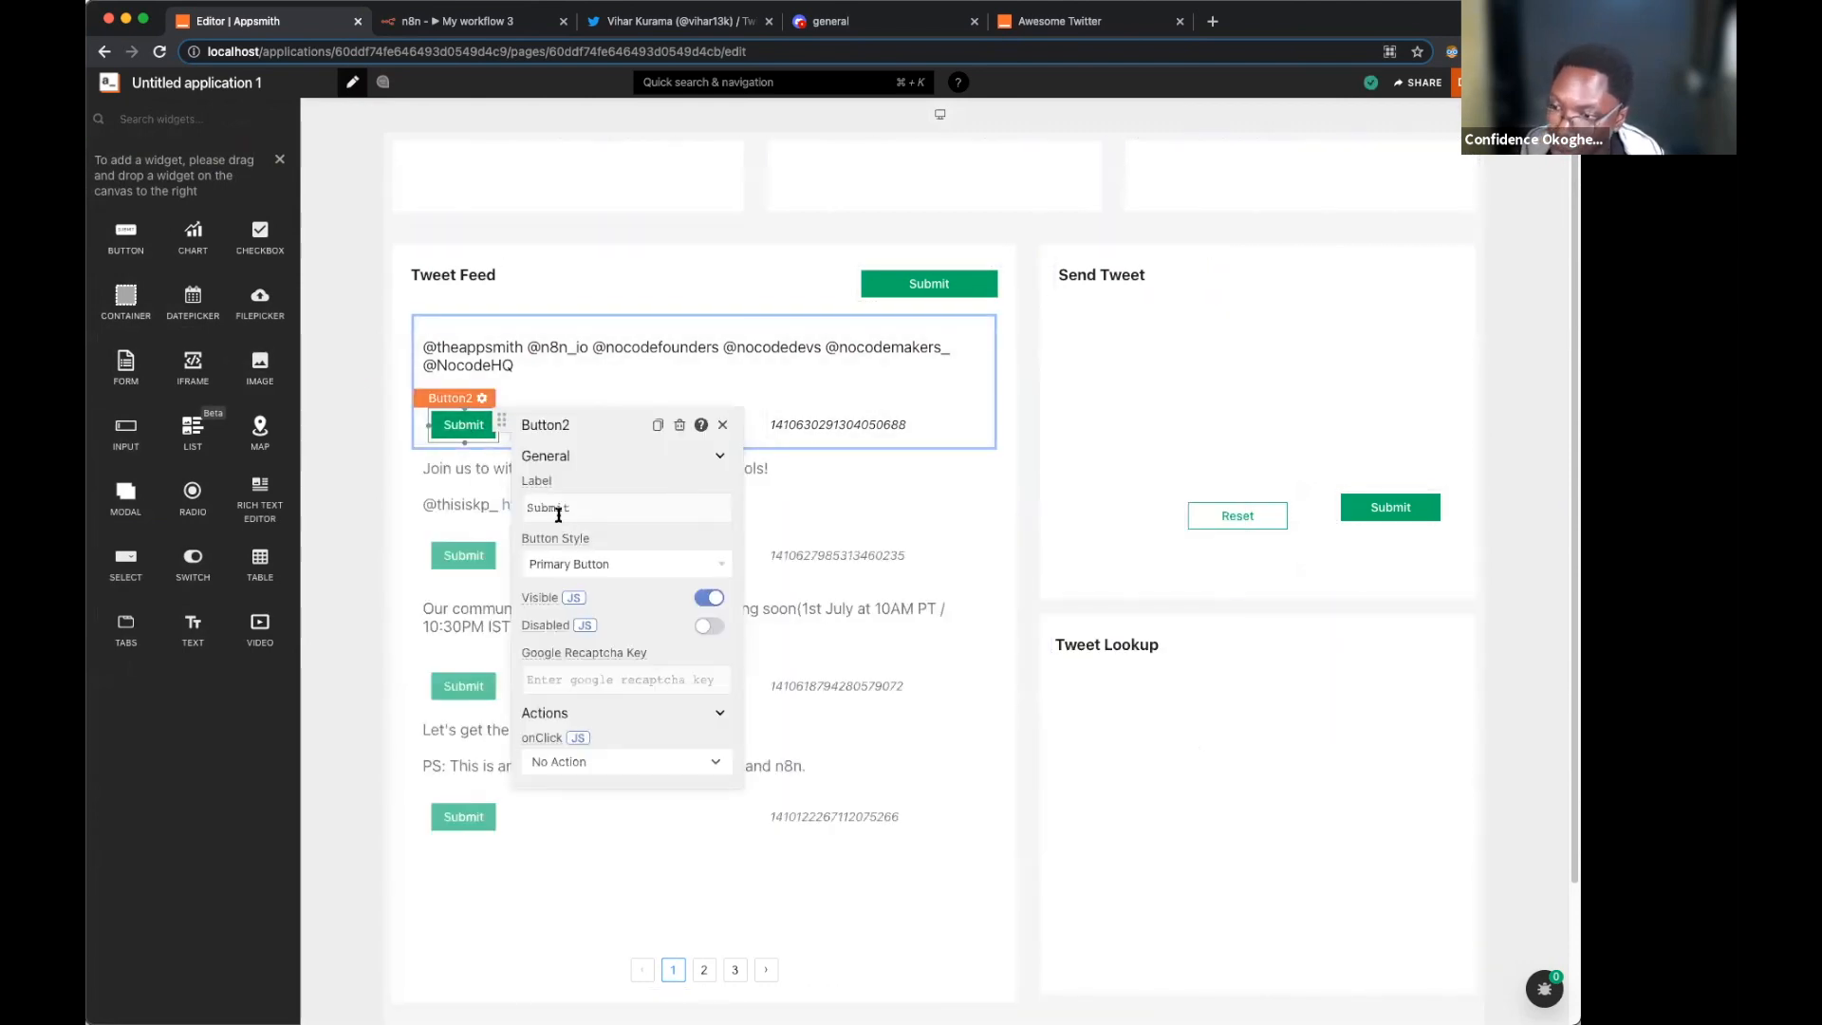
left_click(555, 505)
key("ctrl+a")
key("BackSpace")
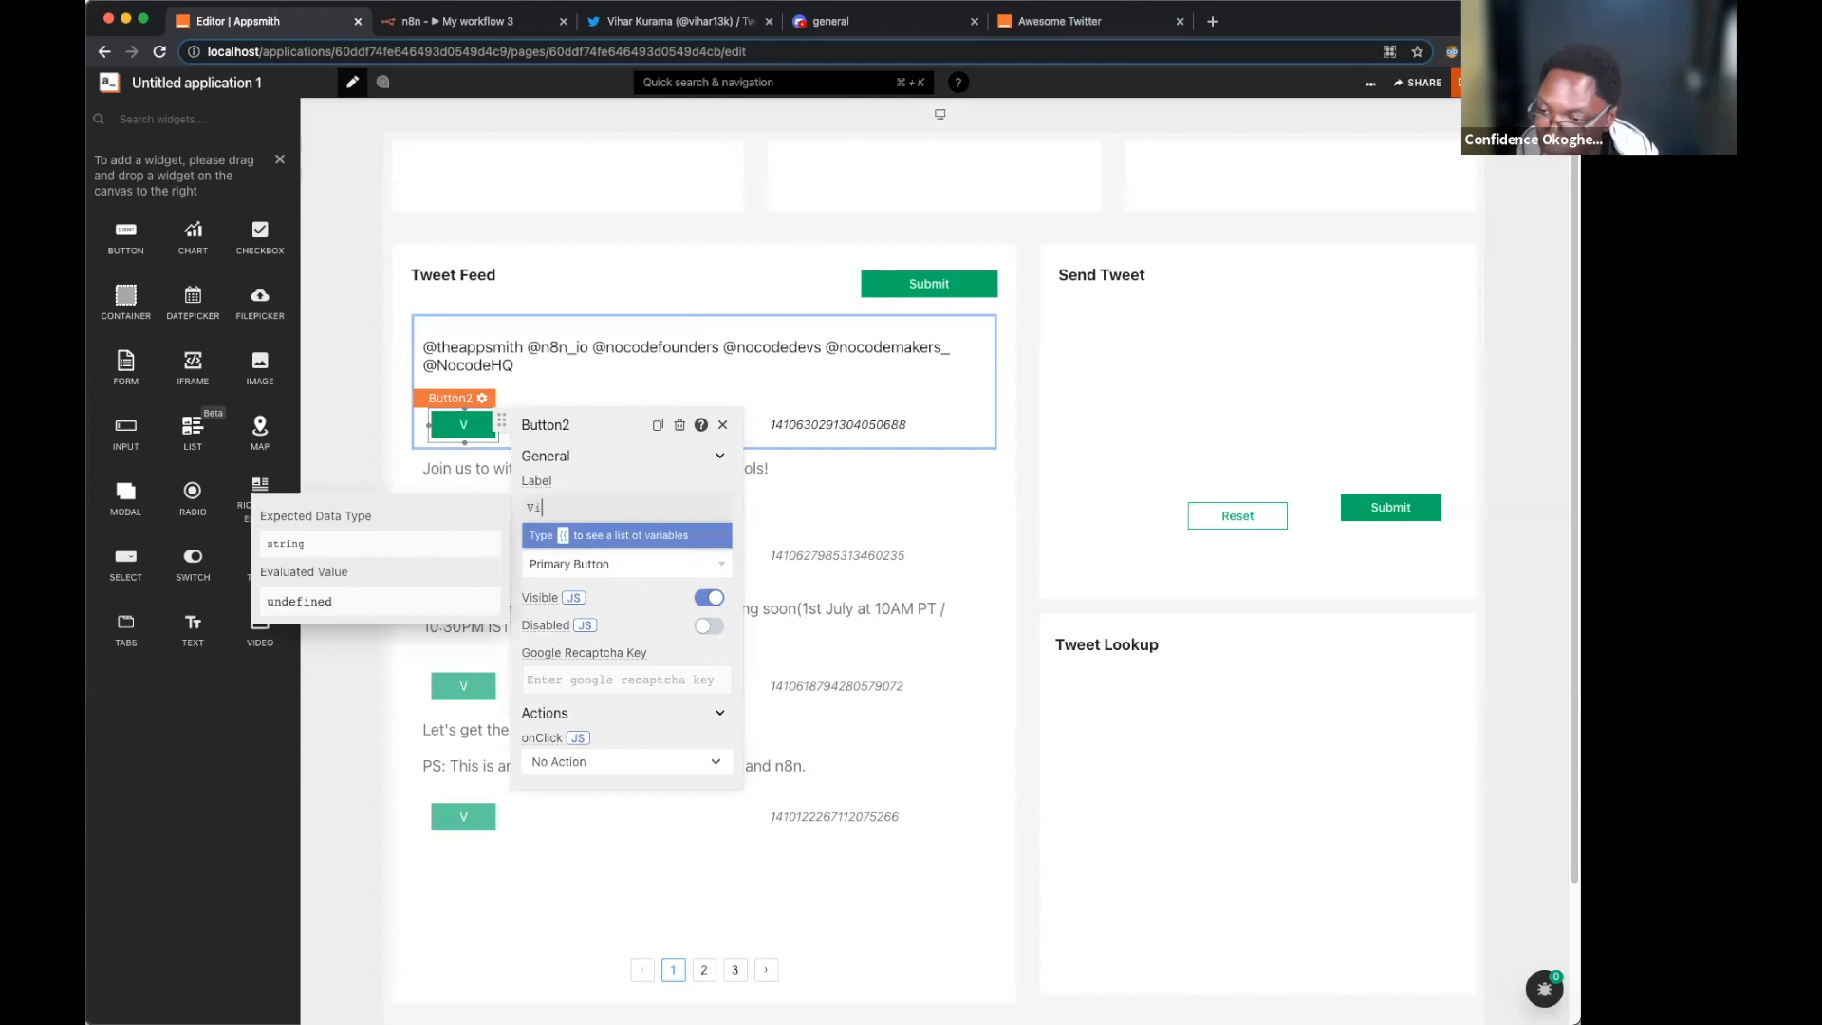
type("View")
left_click(673, 568)
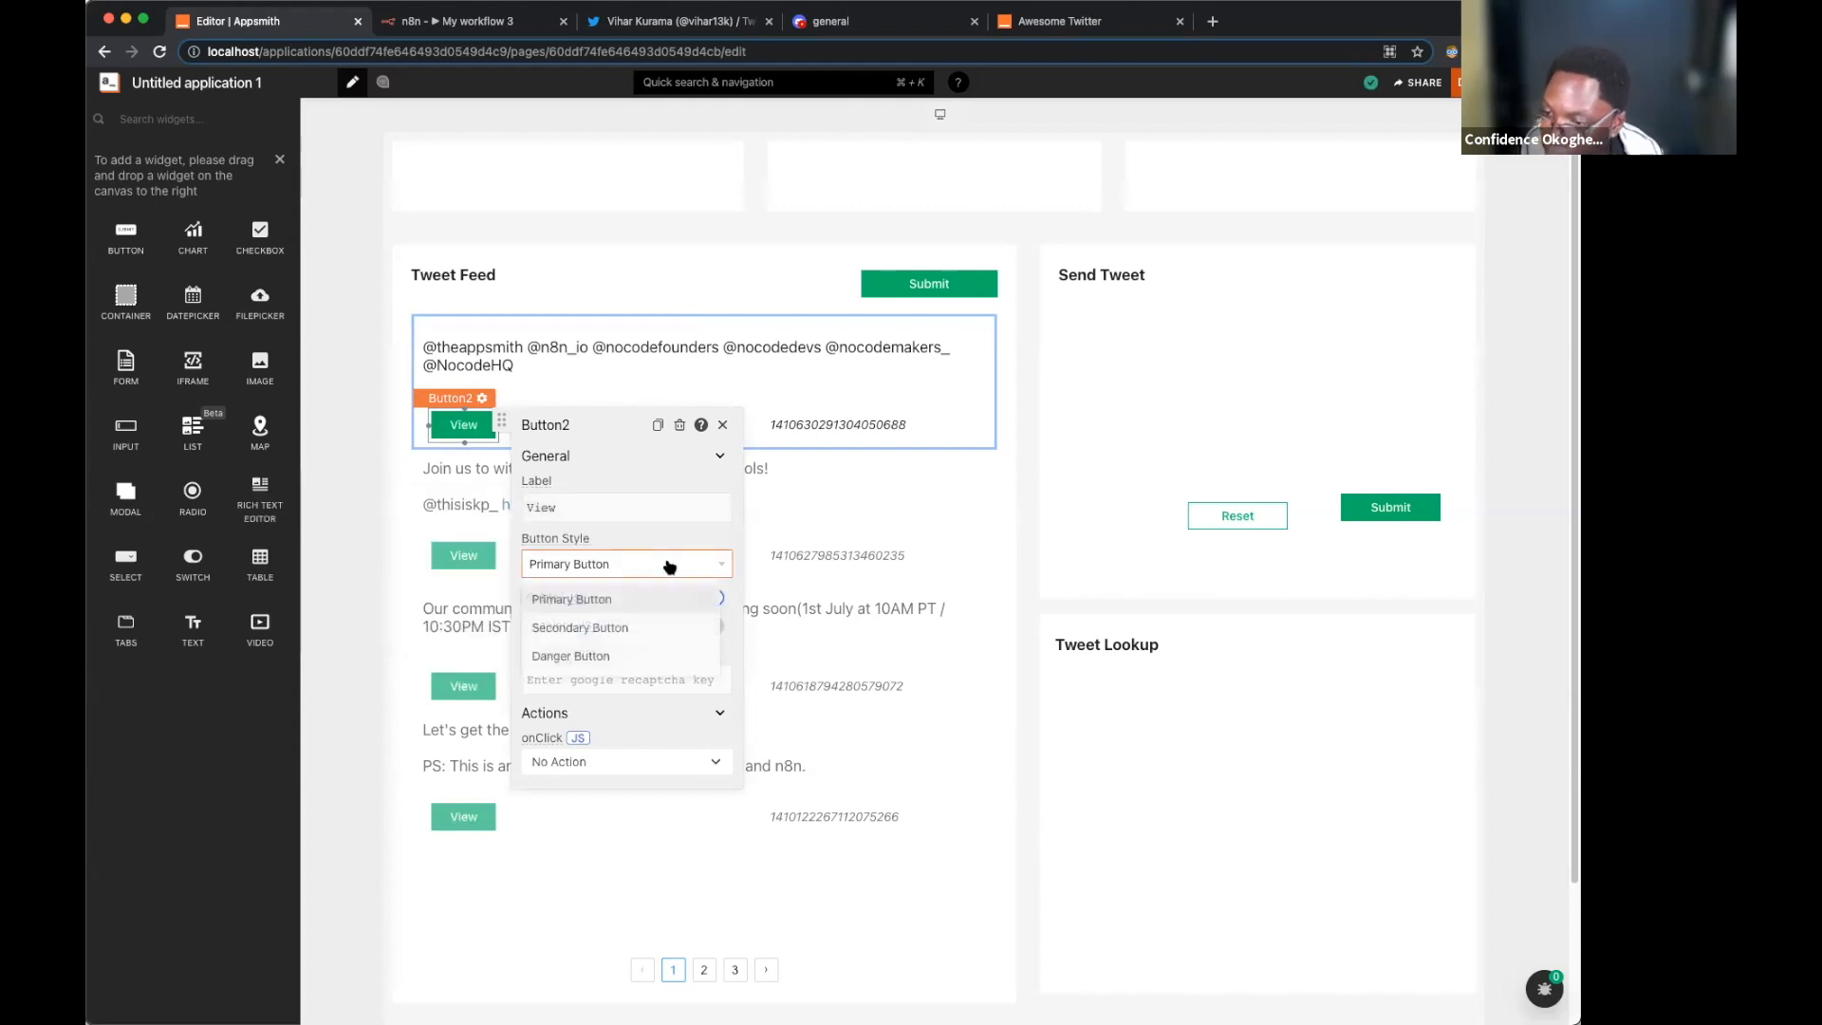
left_click(573, 630)
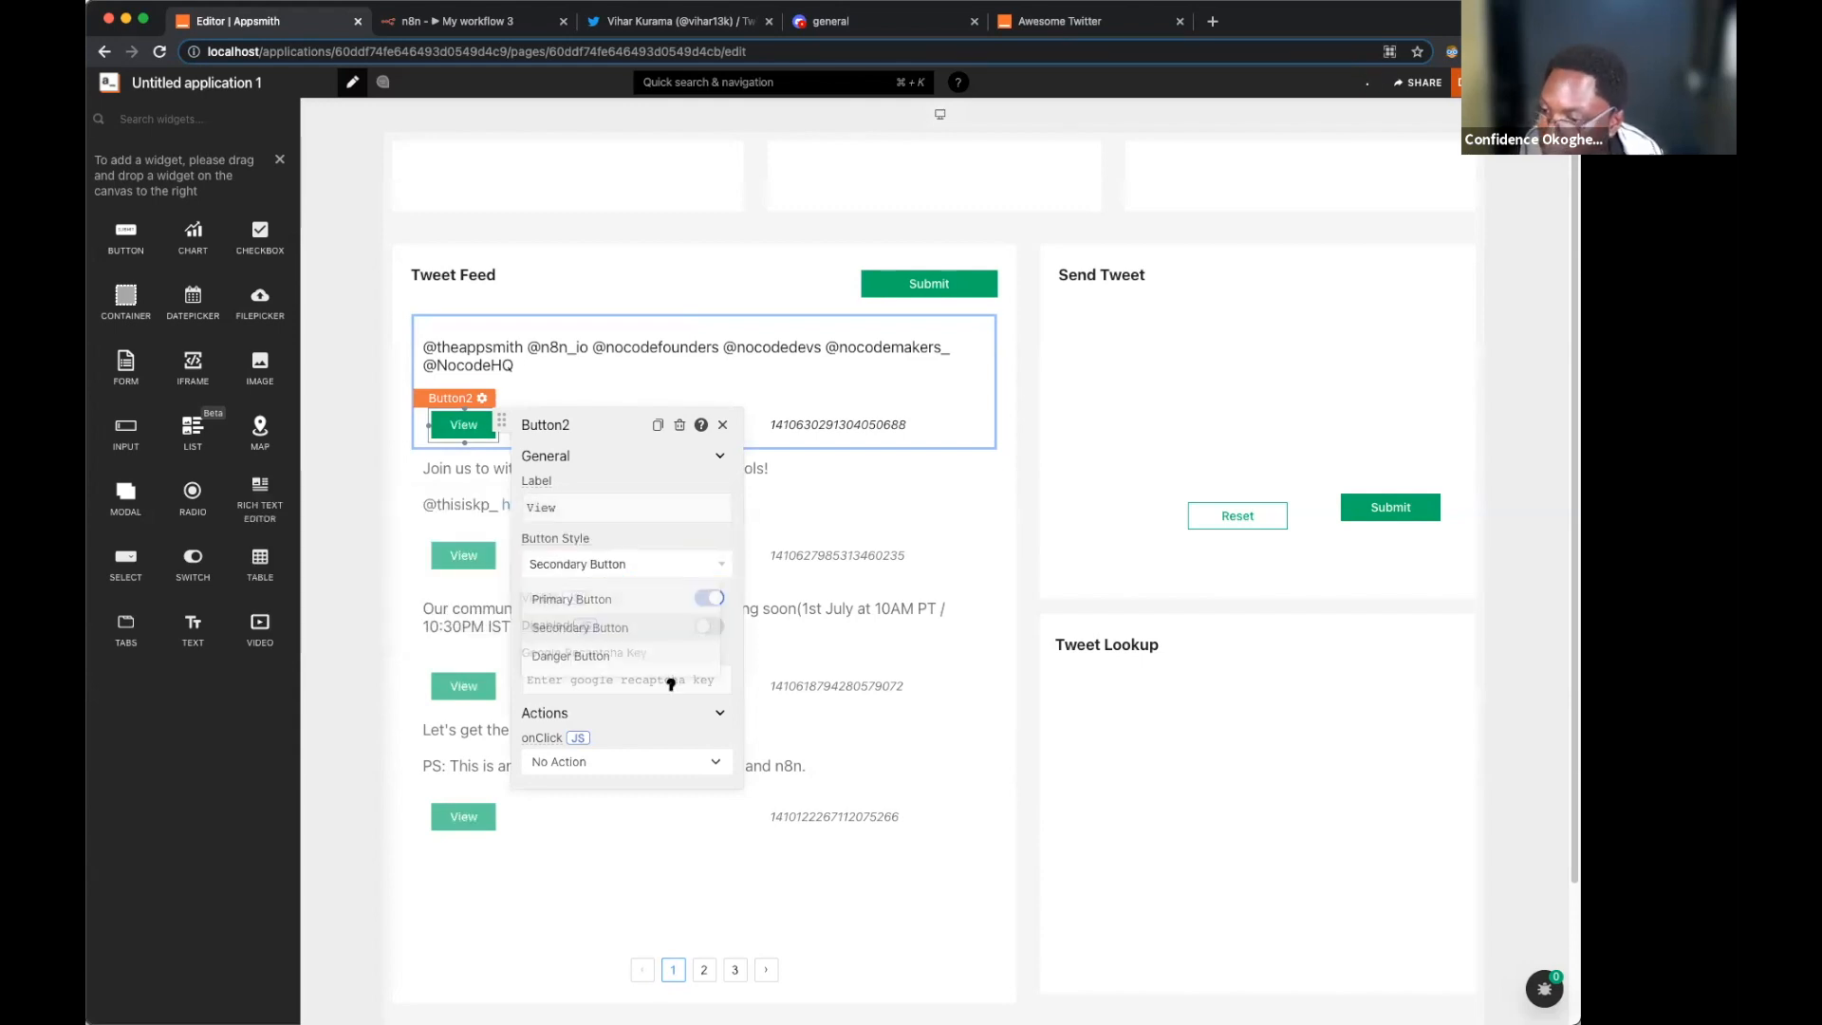
Set the View button's onClick to call a newly created API.
left_click(623, 765)
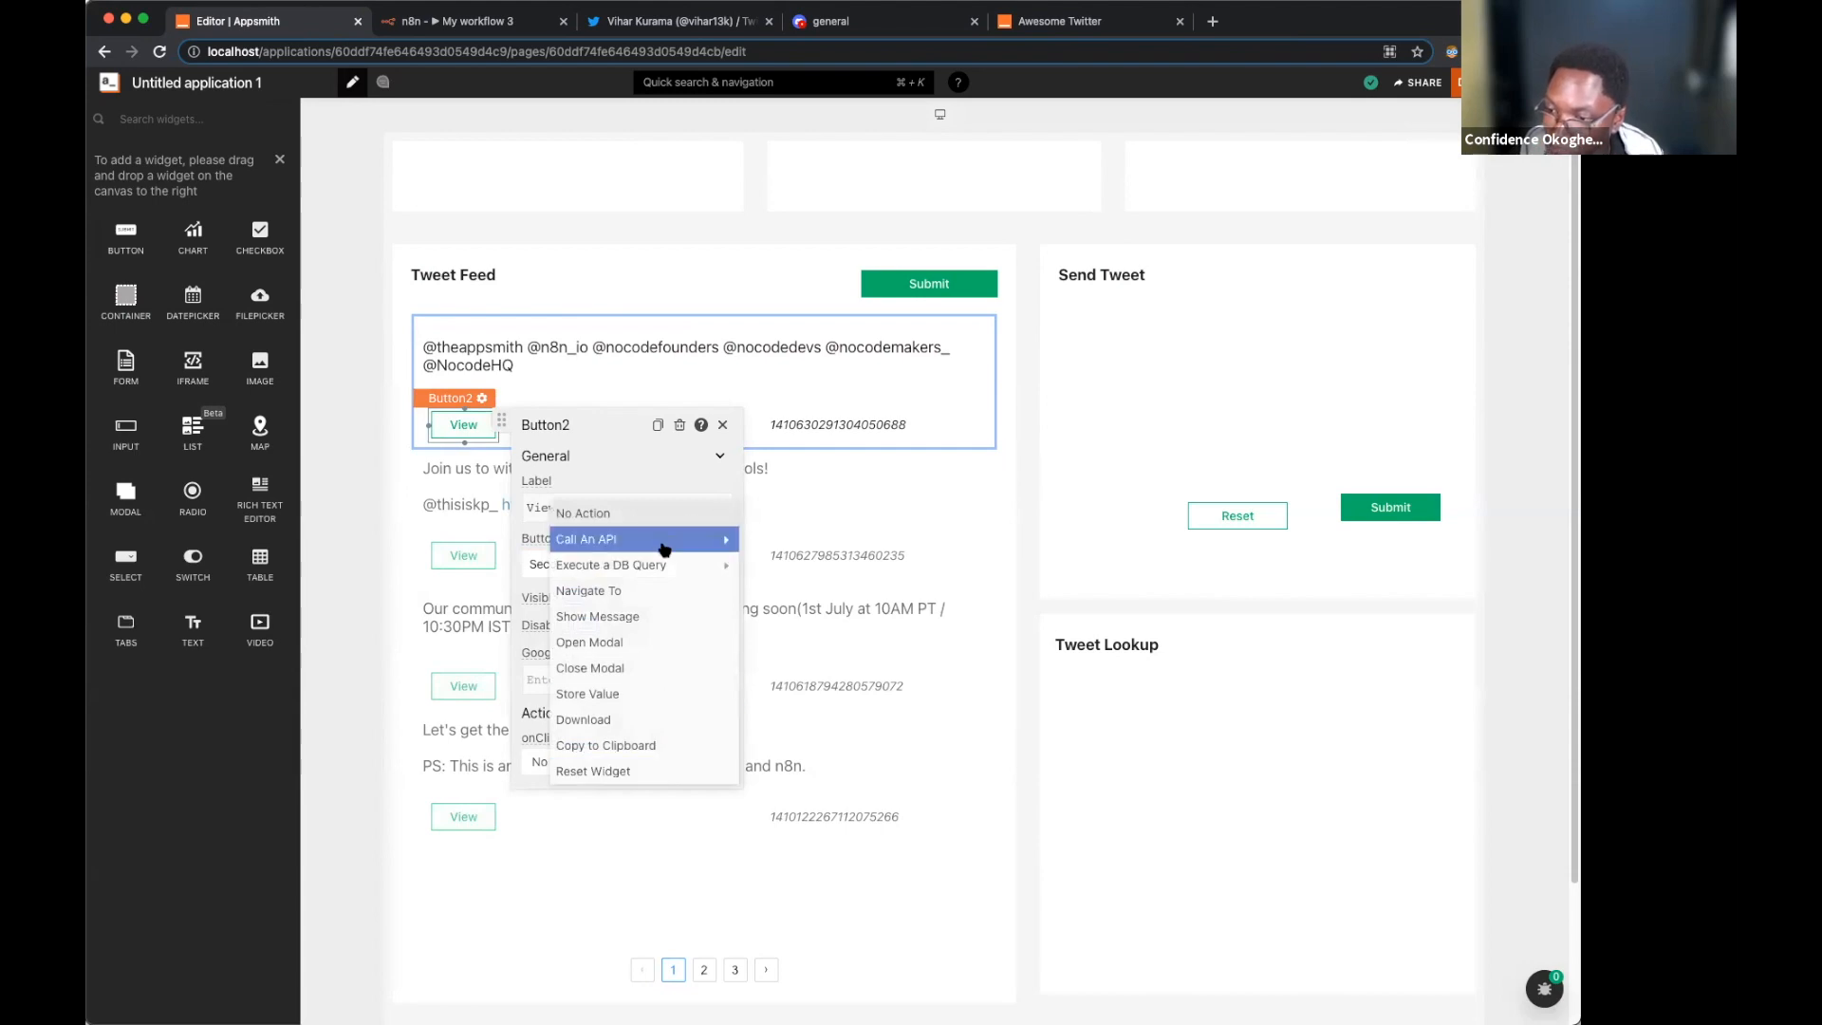
mouse_move(665, 548)
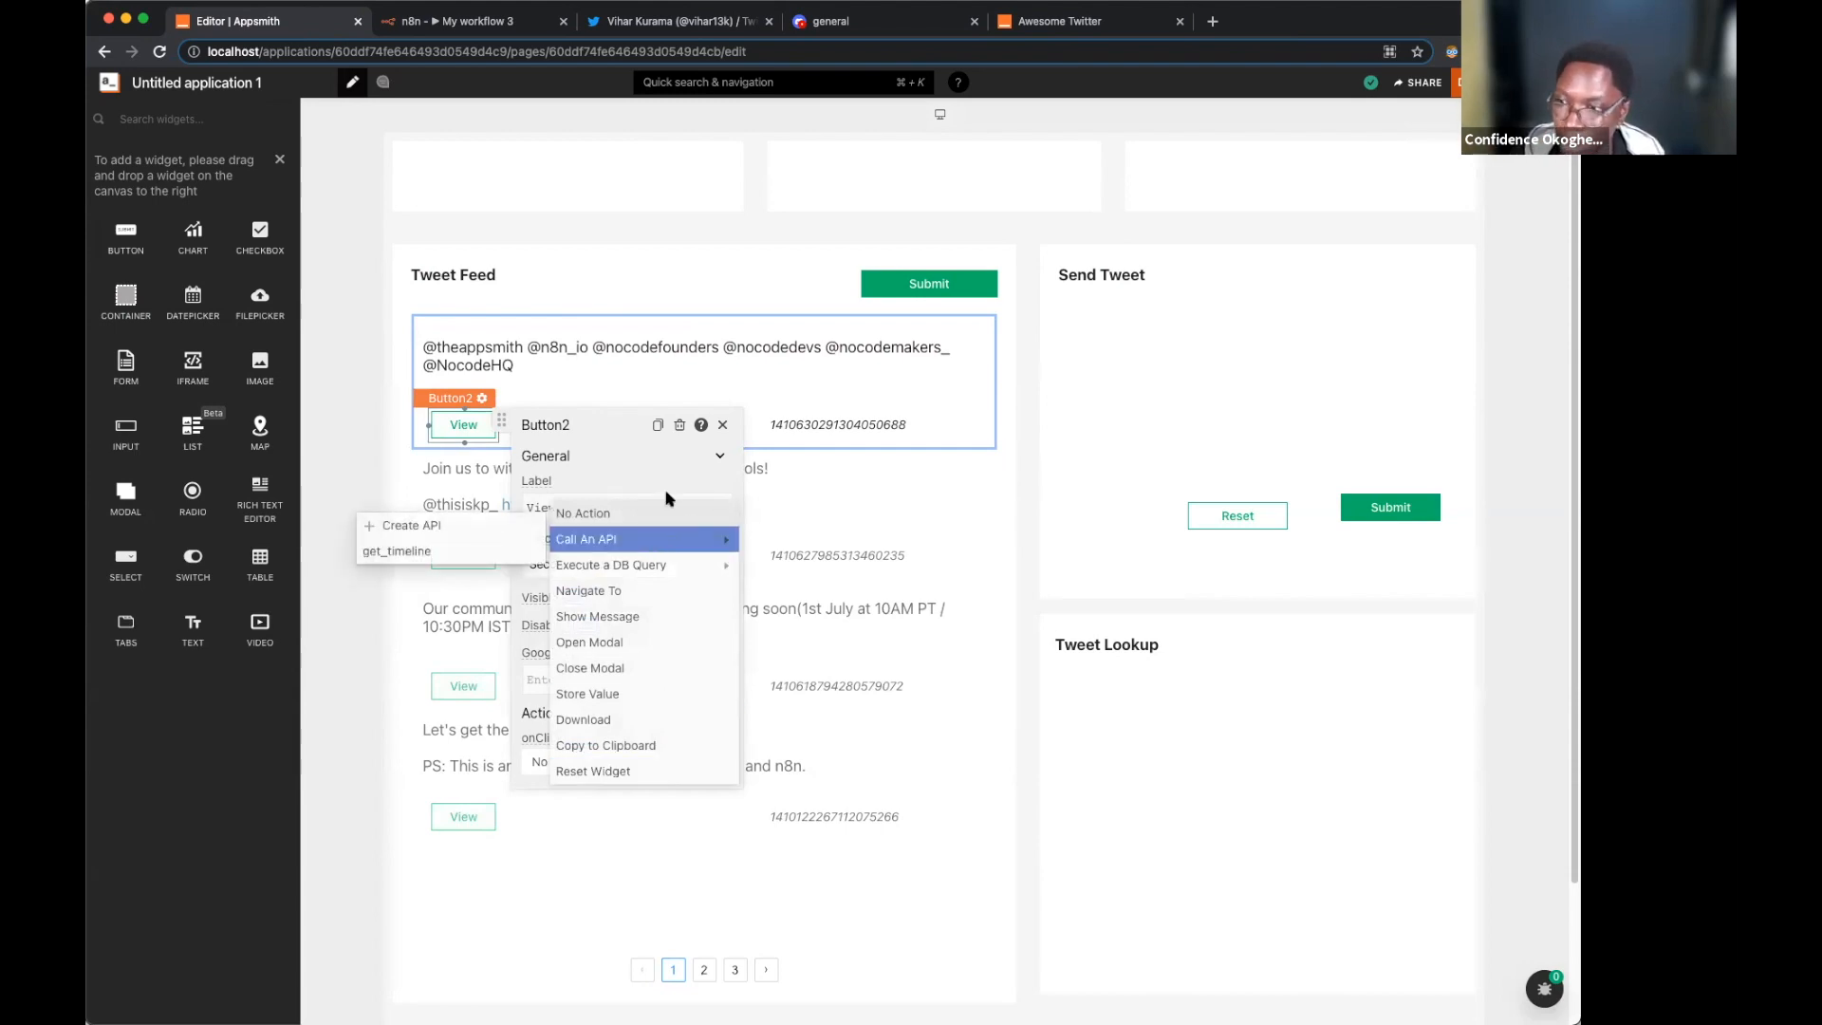
left_click(422, 527)
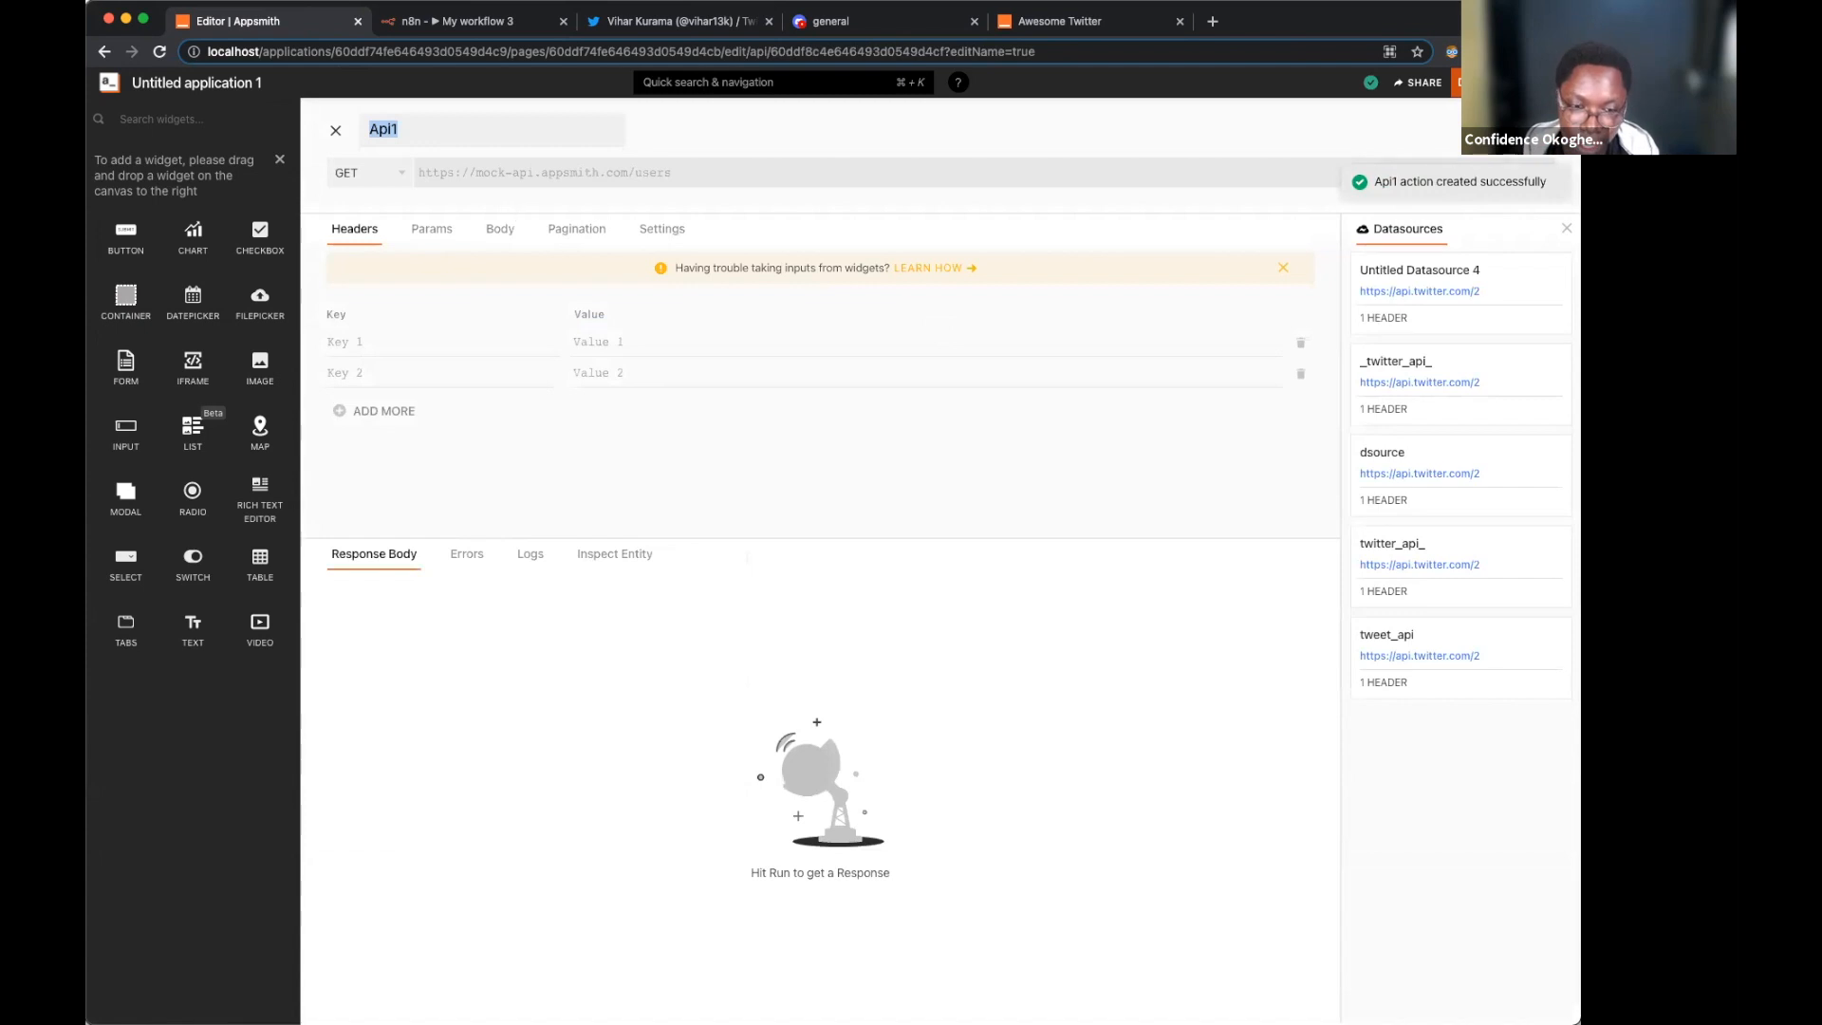
Name the new API get_tweet and base it on the tweet_api datasource.
type("get_twe")
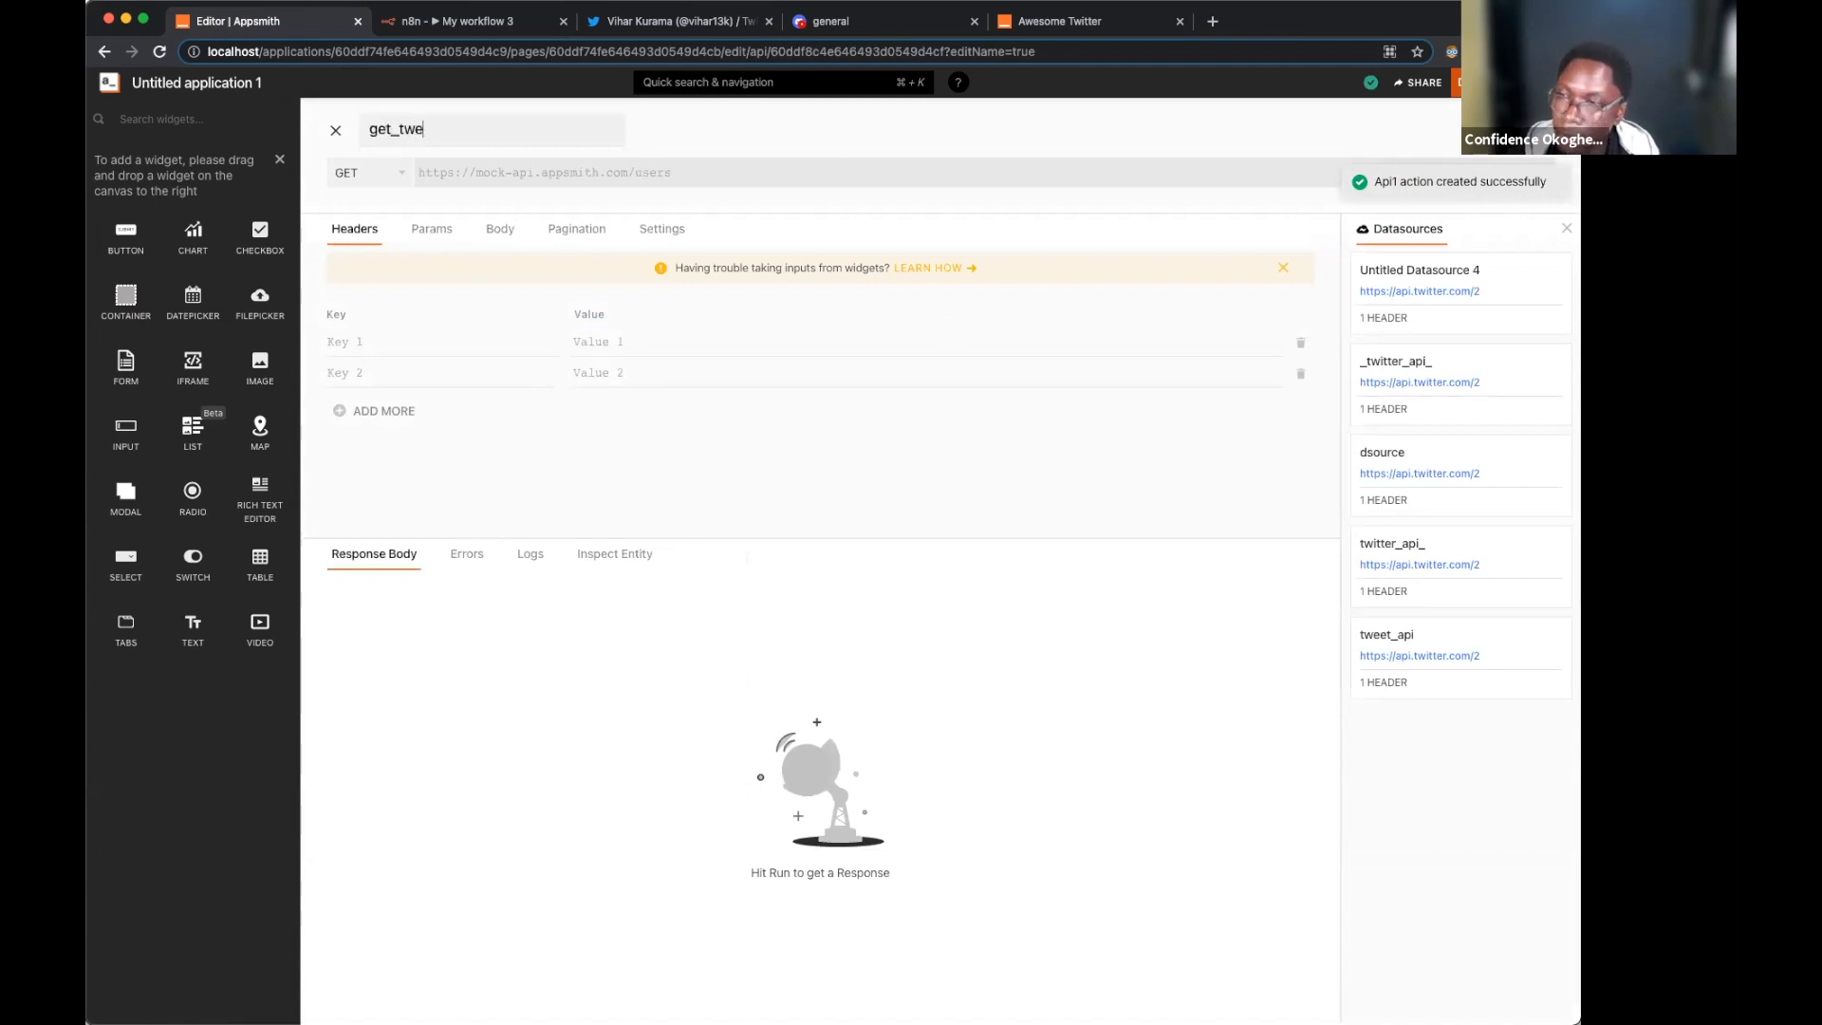
type("et")
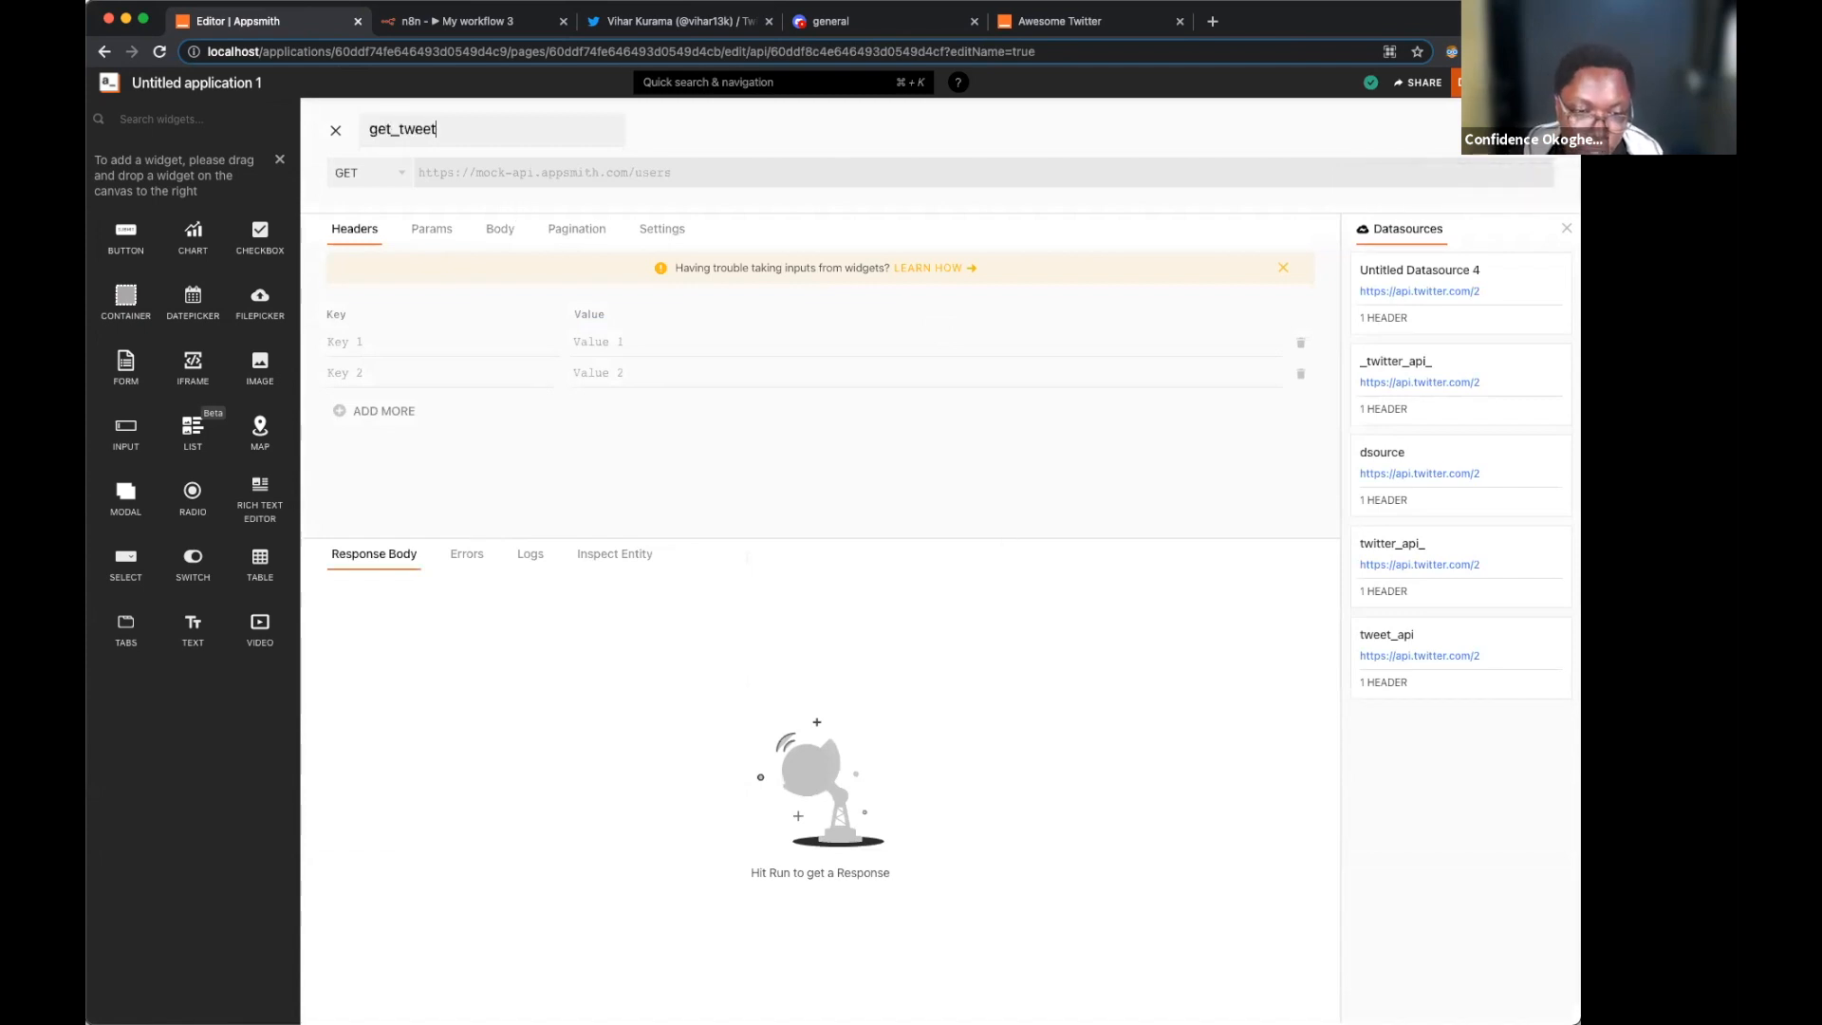
key("super+Tab")
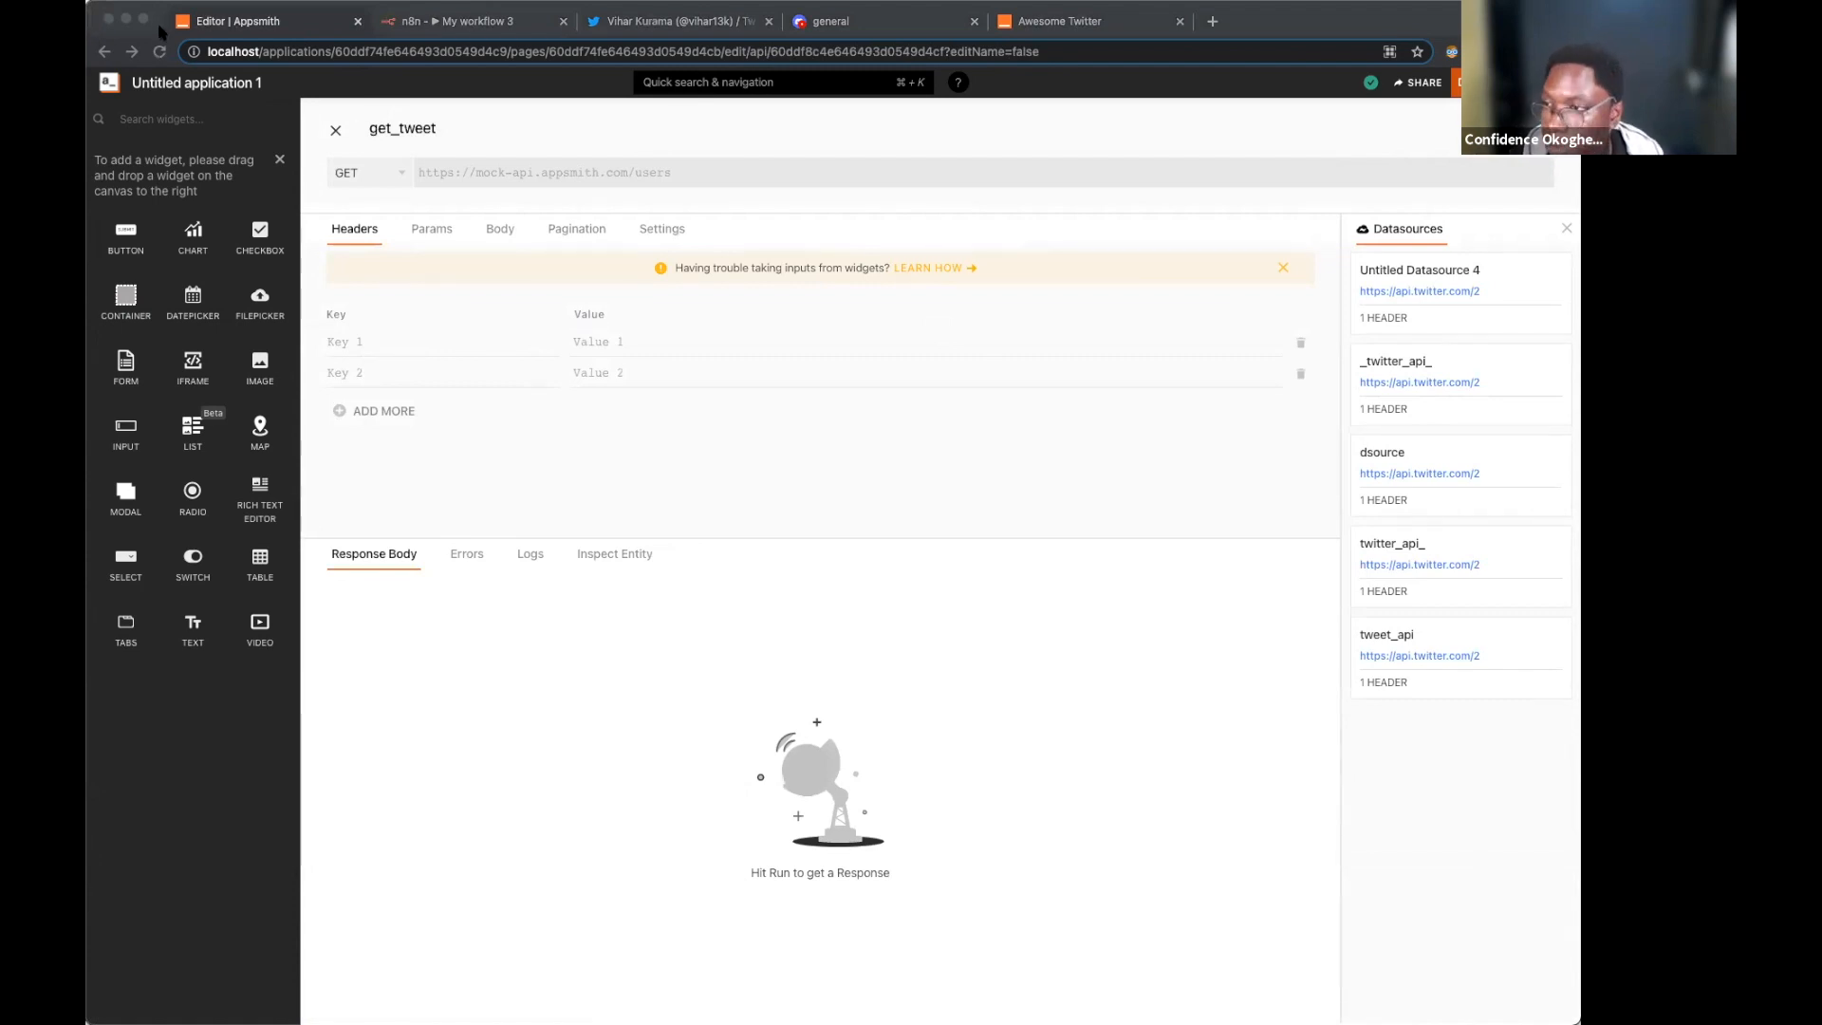
left_click(575, 171)
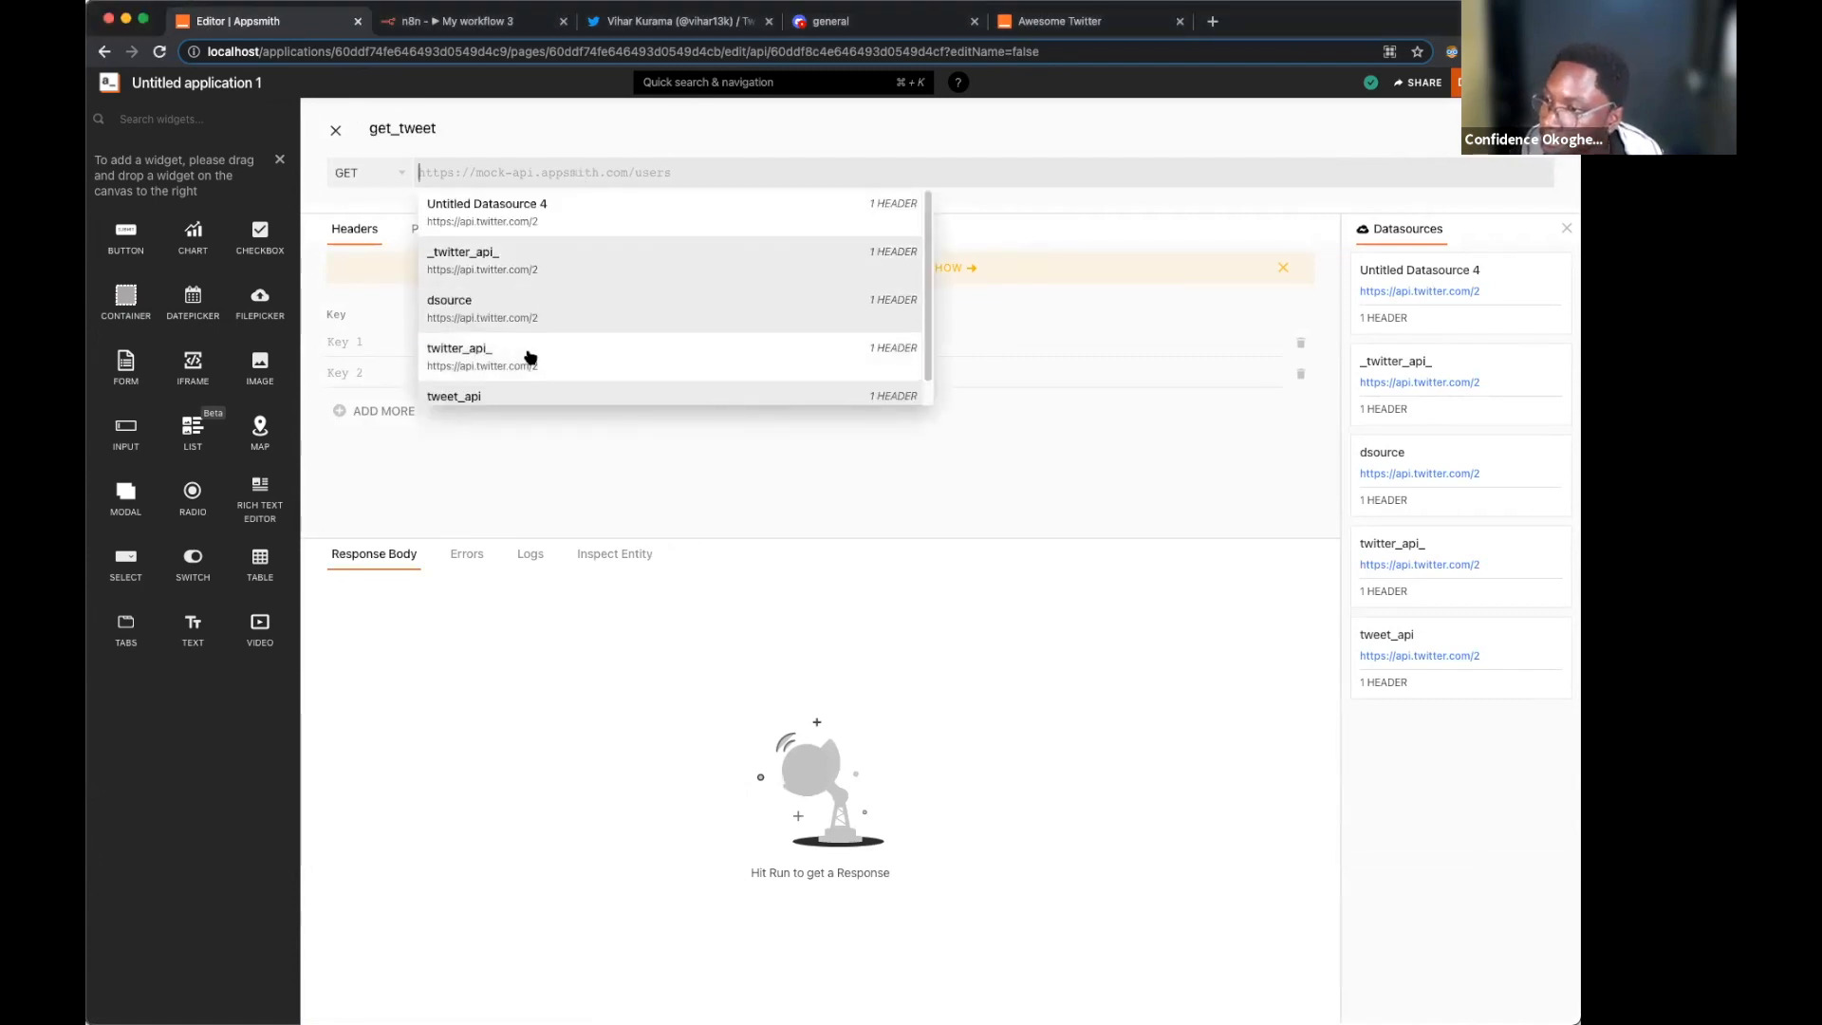
left_click(511, 393)
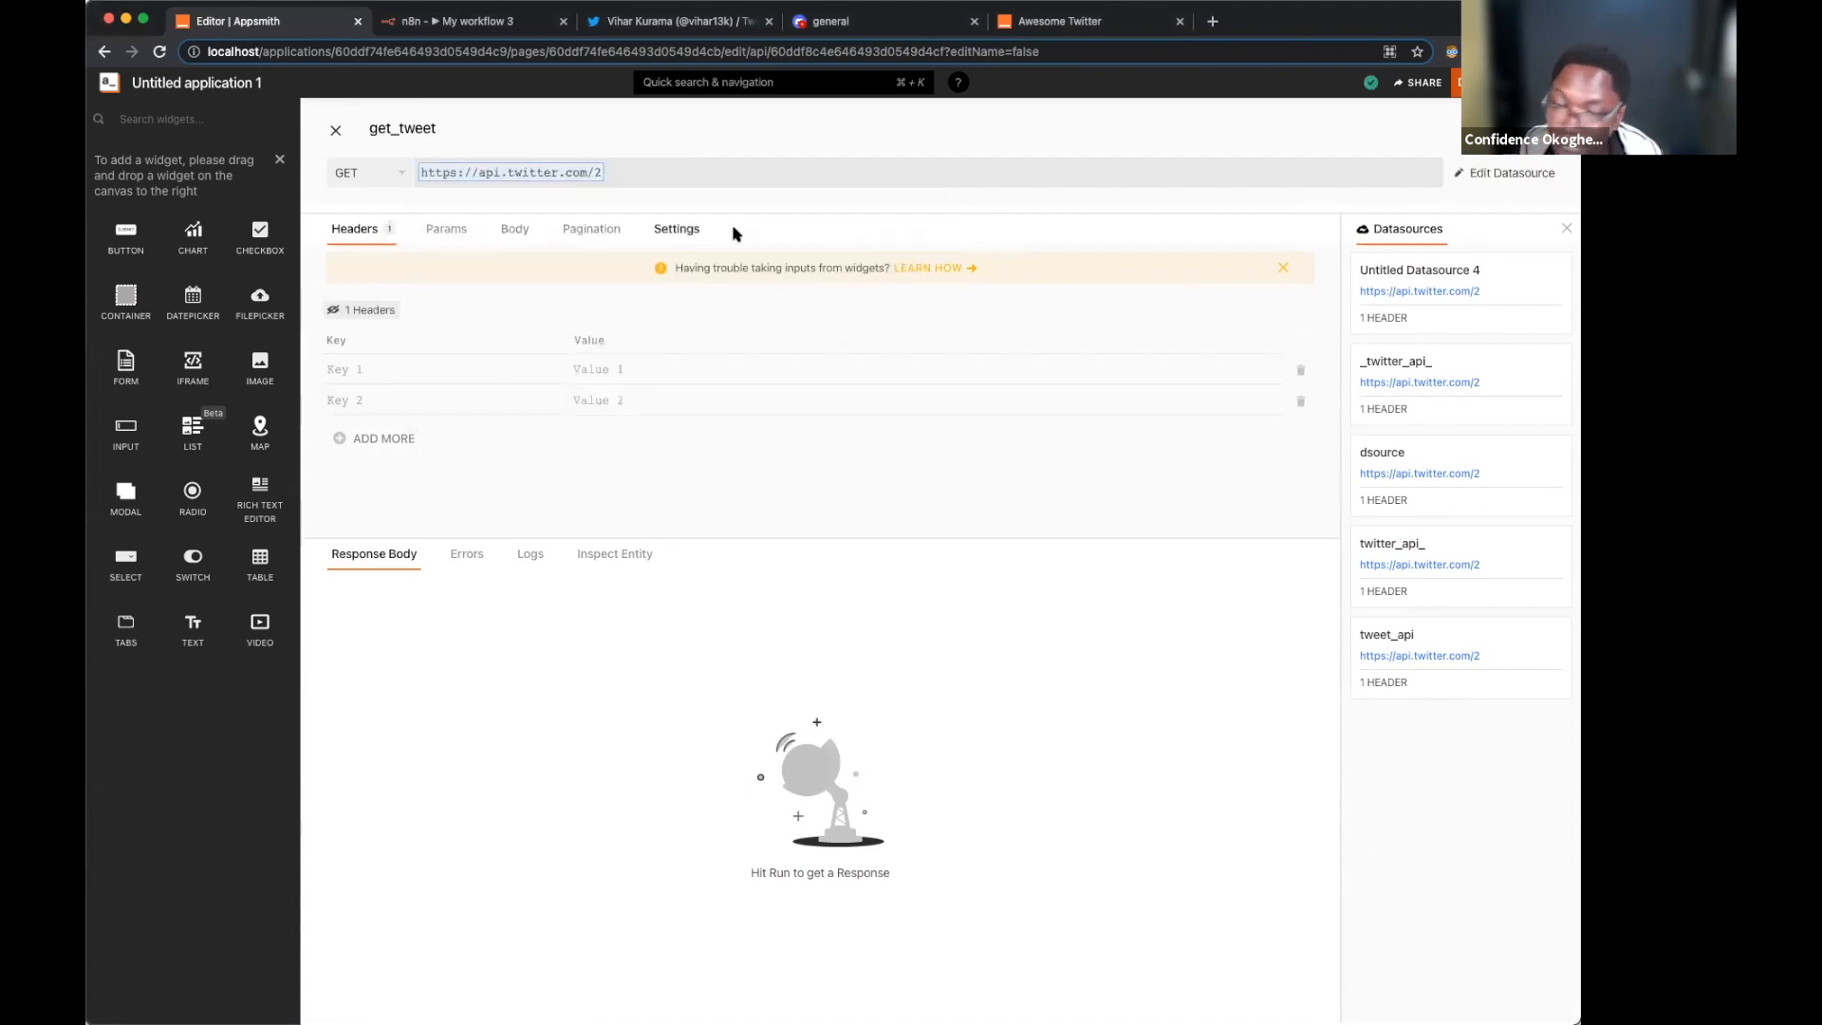
Set the URL path to tweets/{{List1.selectedItem.id}}, run get_tweet, and return to the canvas.
key("super+v")
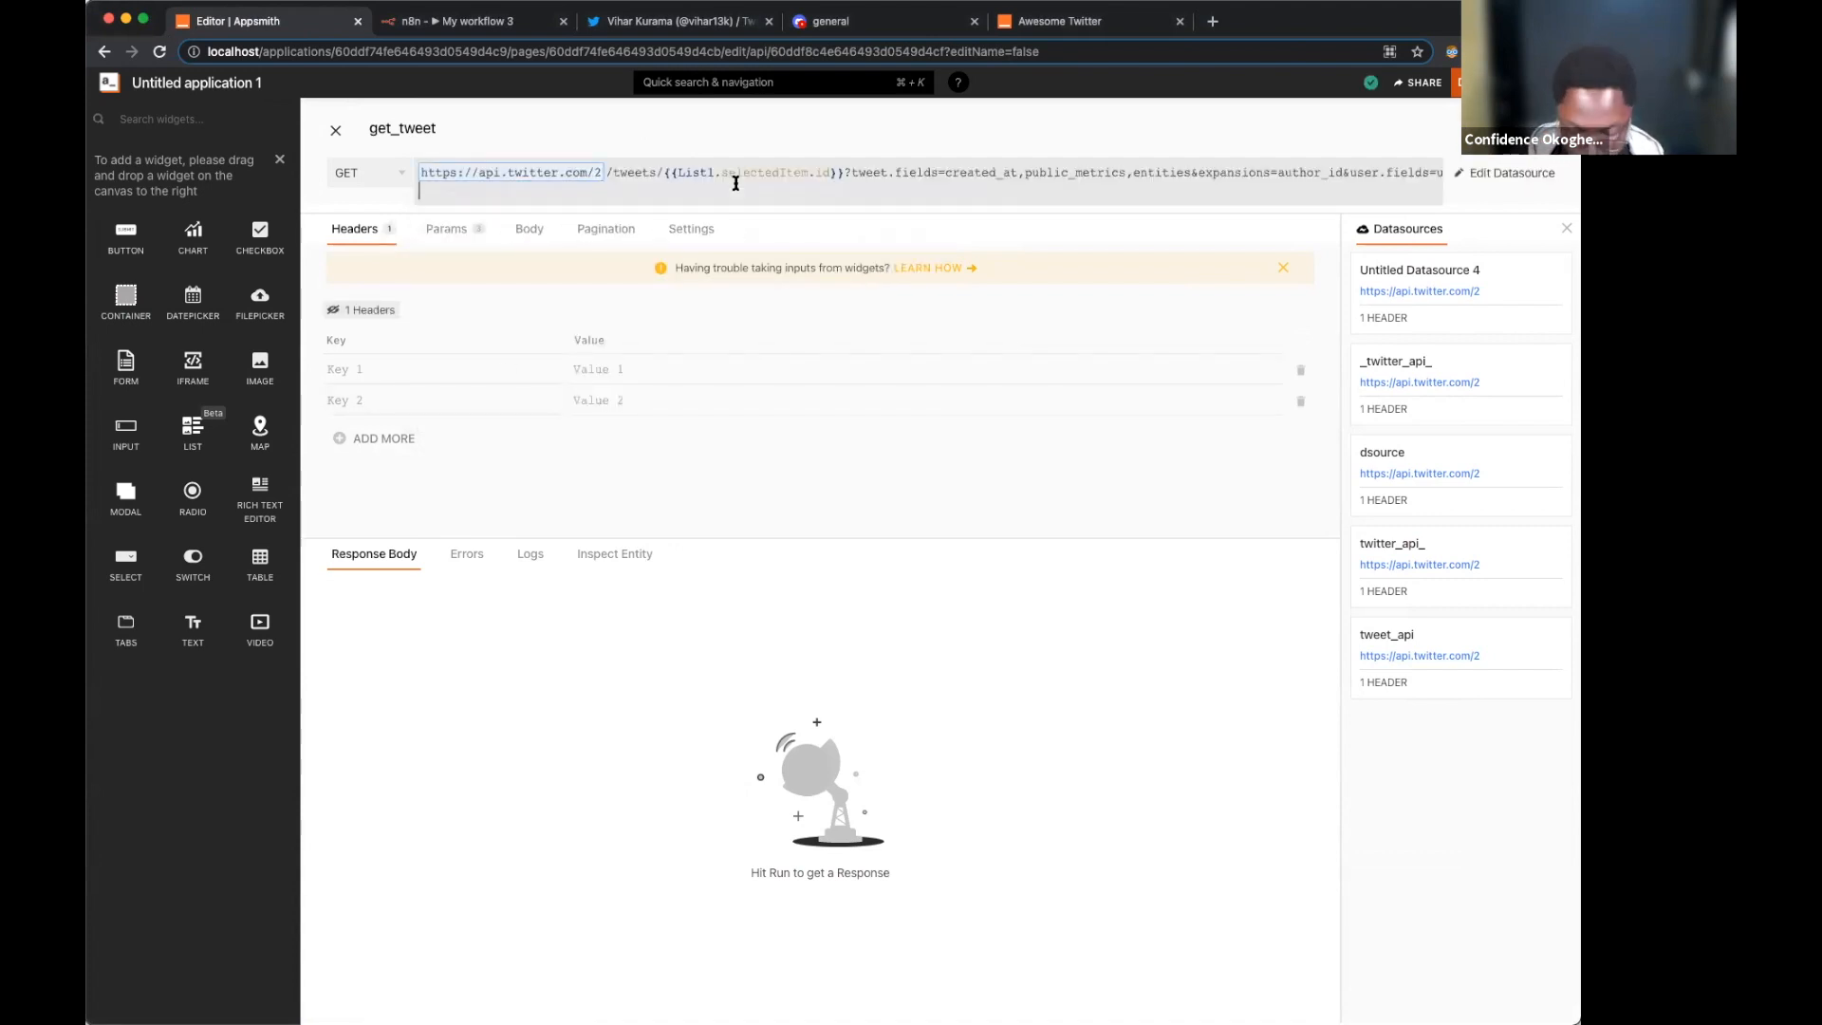
key("BackSpace")
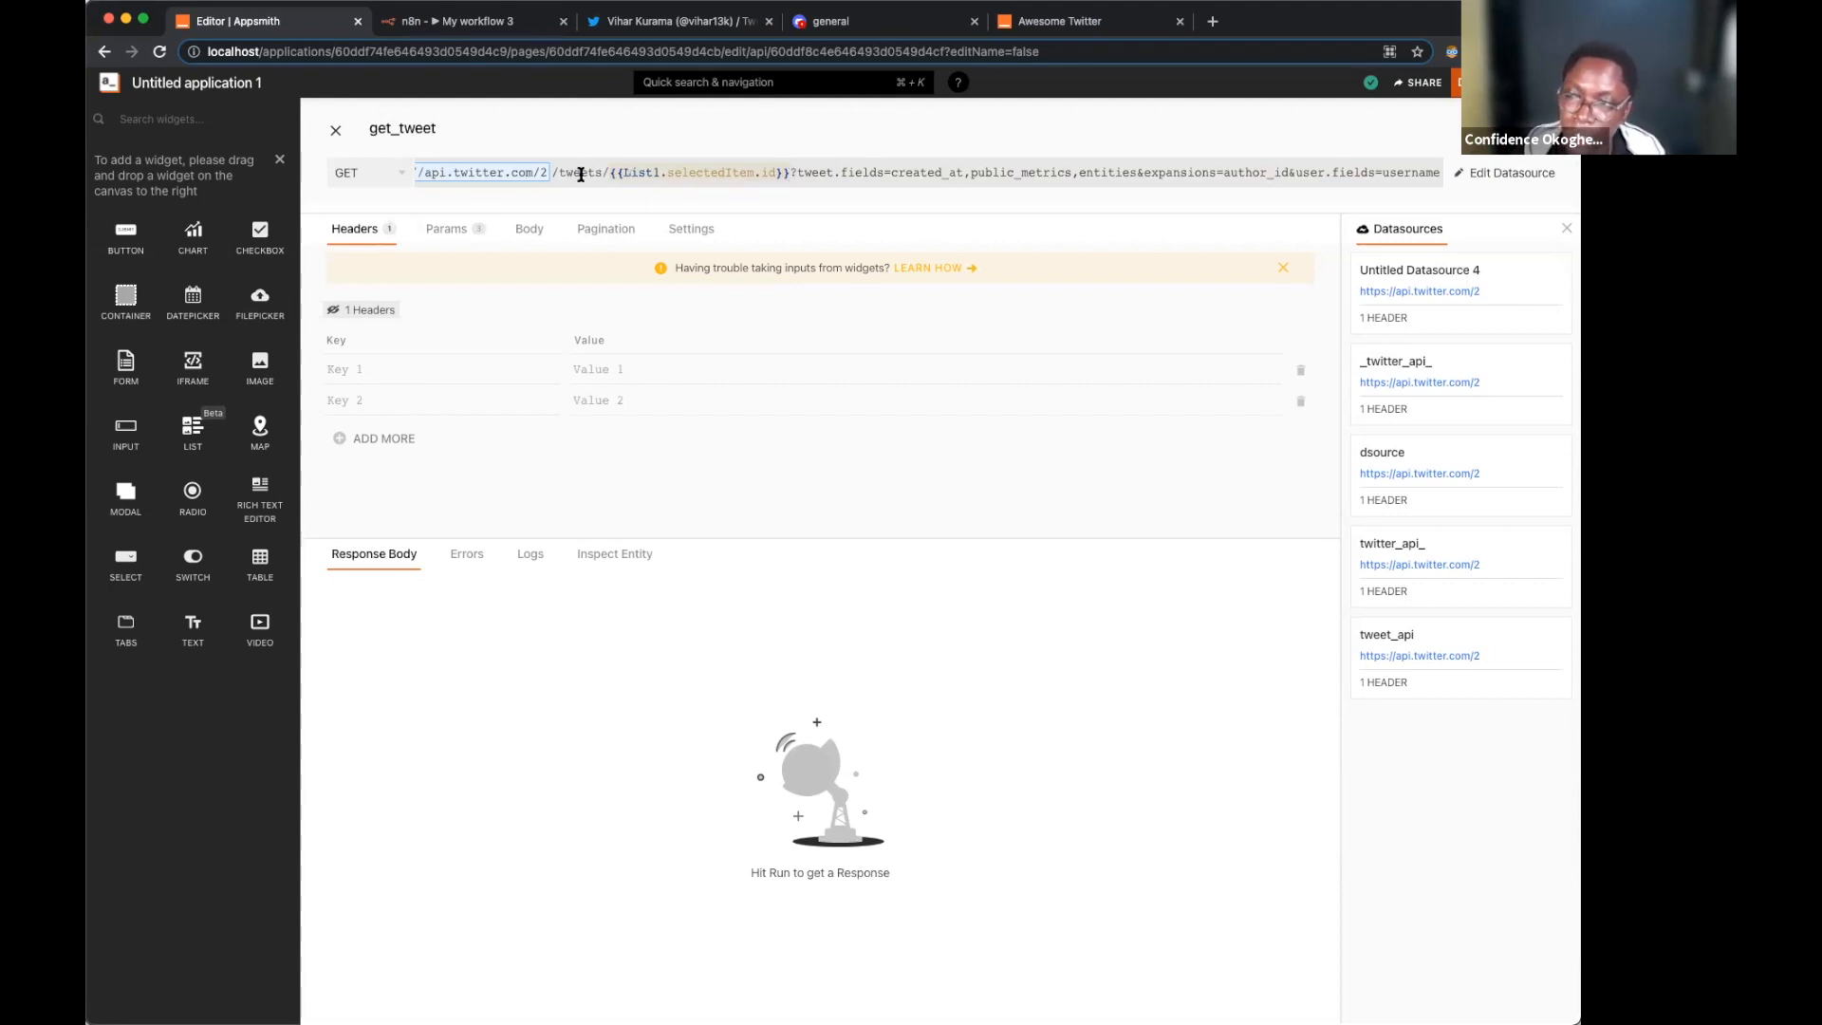
left_click(1526, 129)
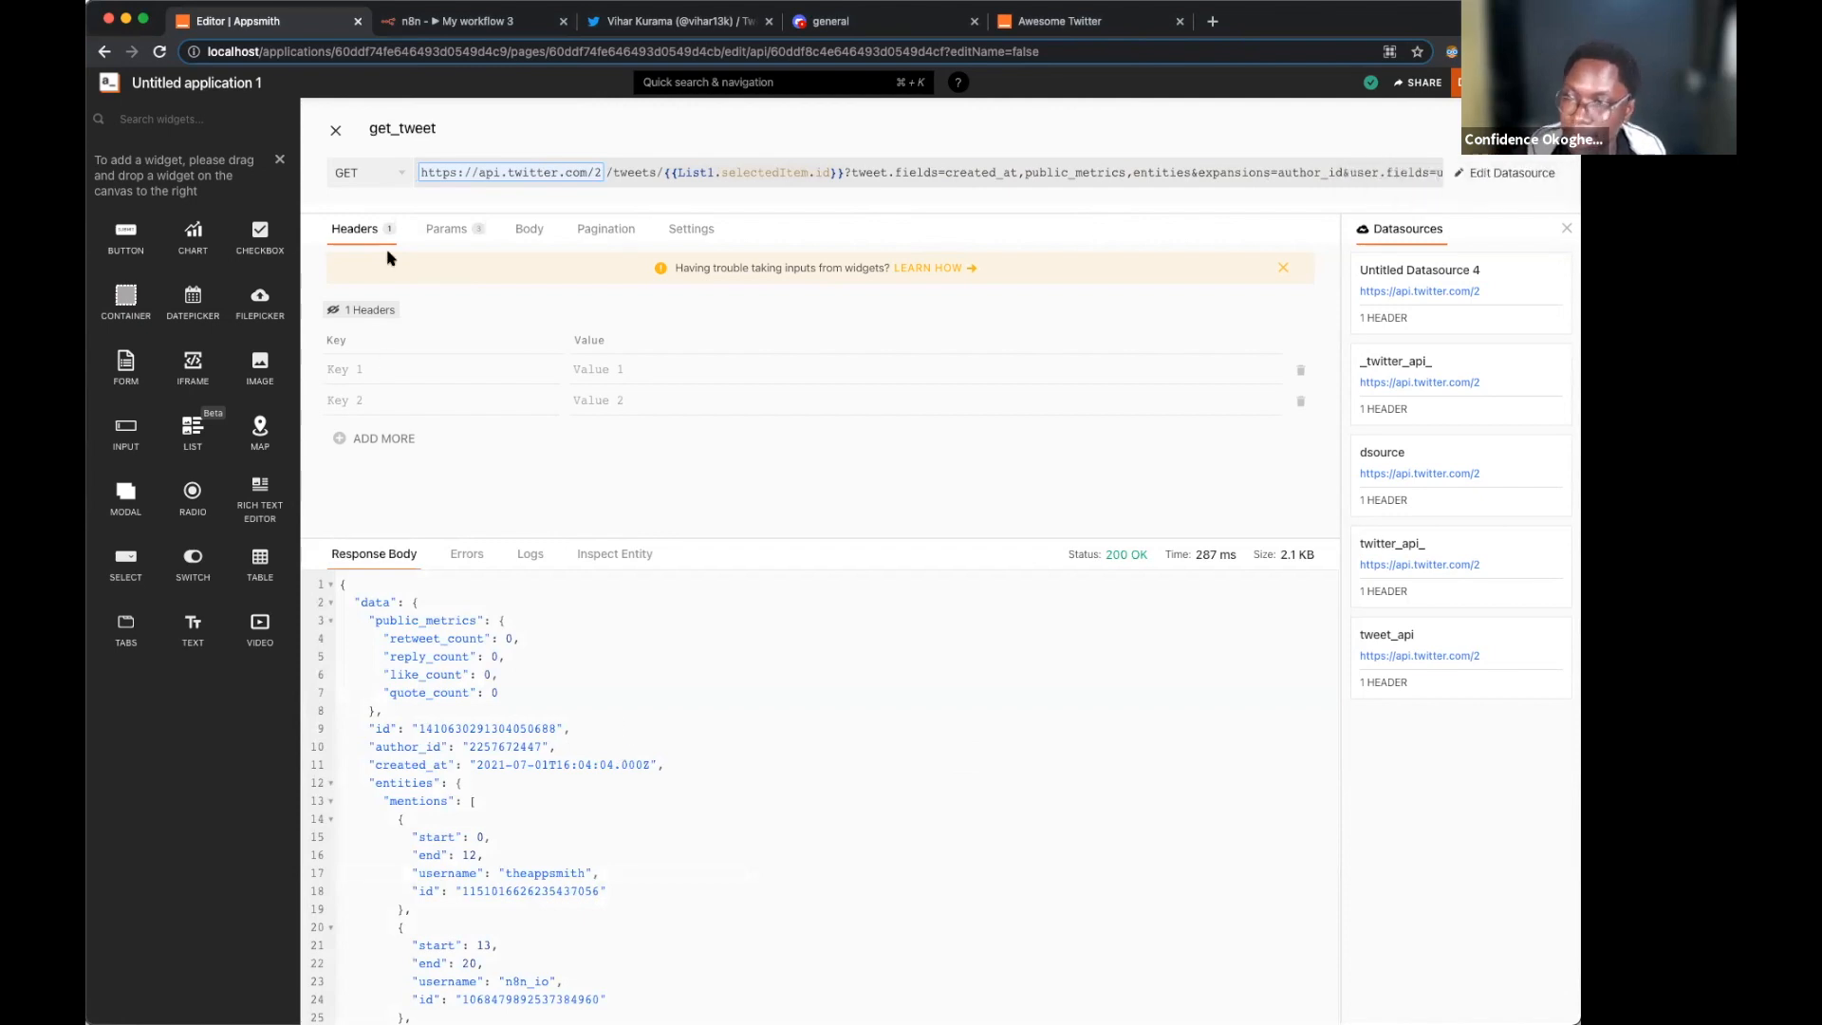
left_click(335, 130)
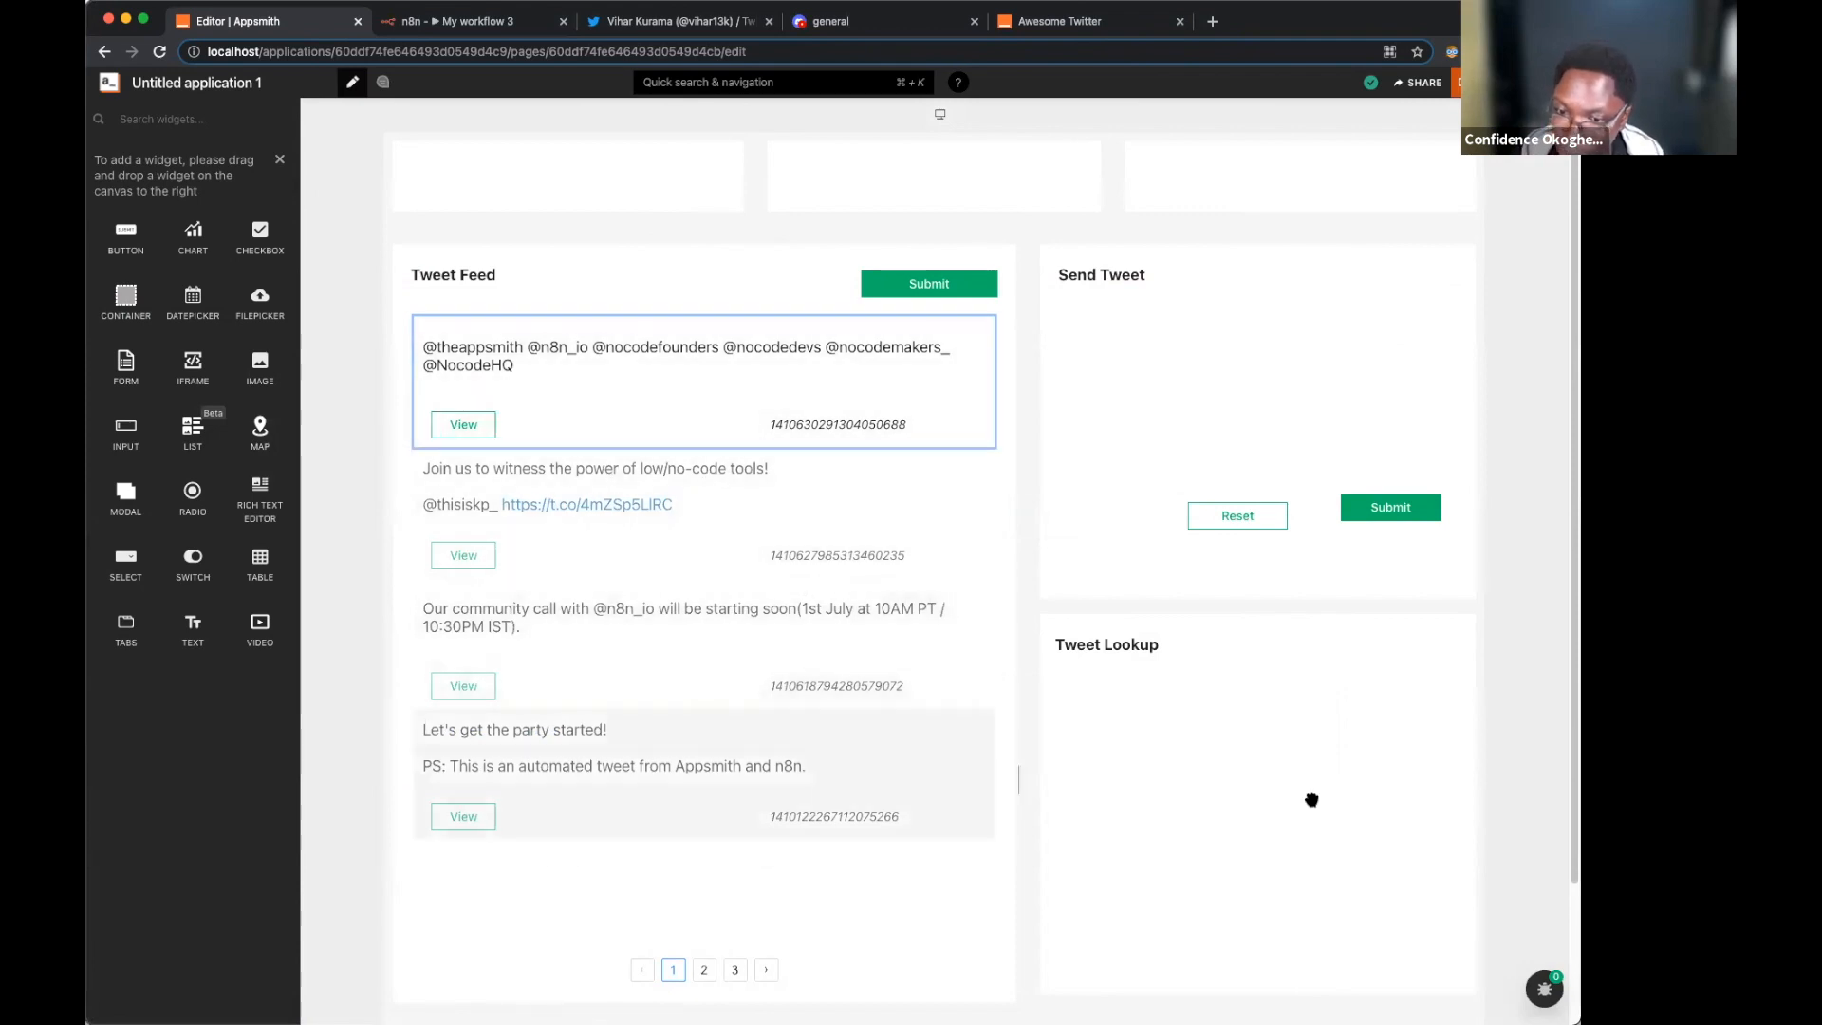
Place several Text widgets inside the Tweet Lookup container, widening one across the box.
left_click(1145, 661)
scroll(1145, 660, "down", 3)
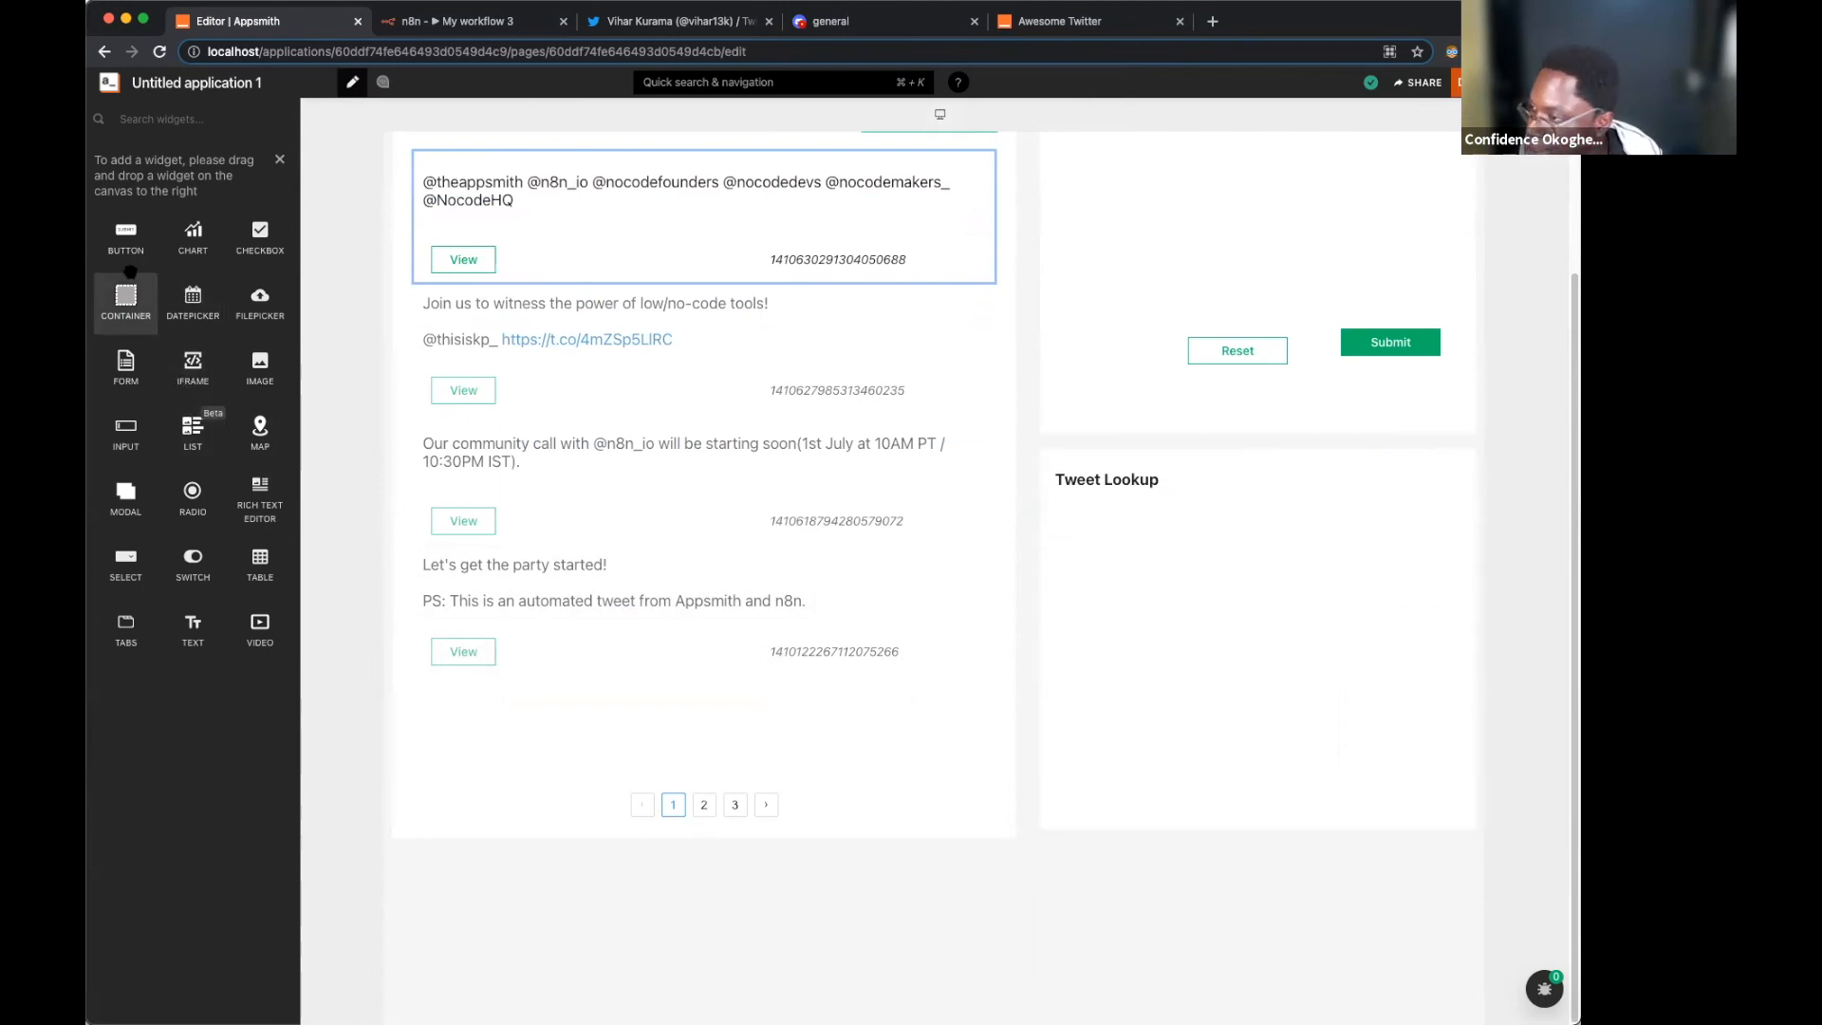
left_click_drag(1157, 626, 1073, 559)
left_click_drag(195, 631, 1094, 613)
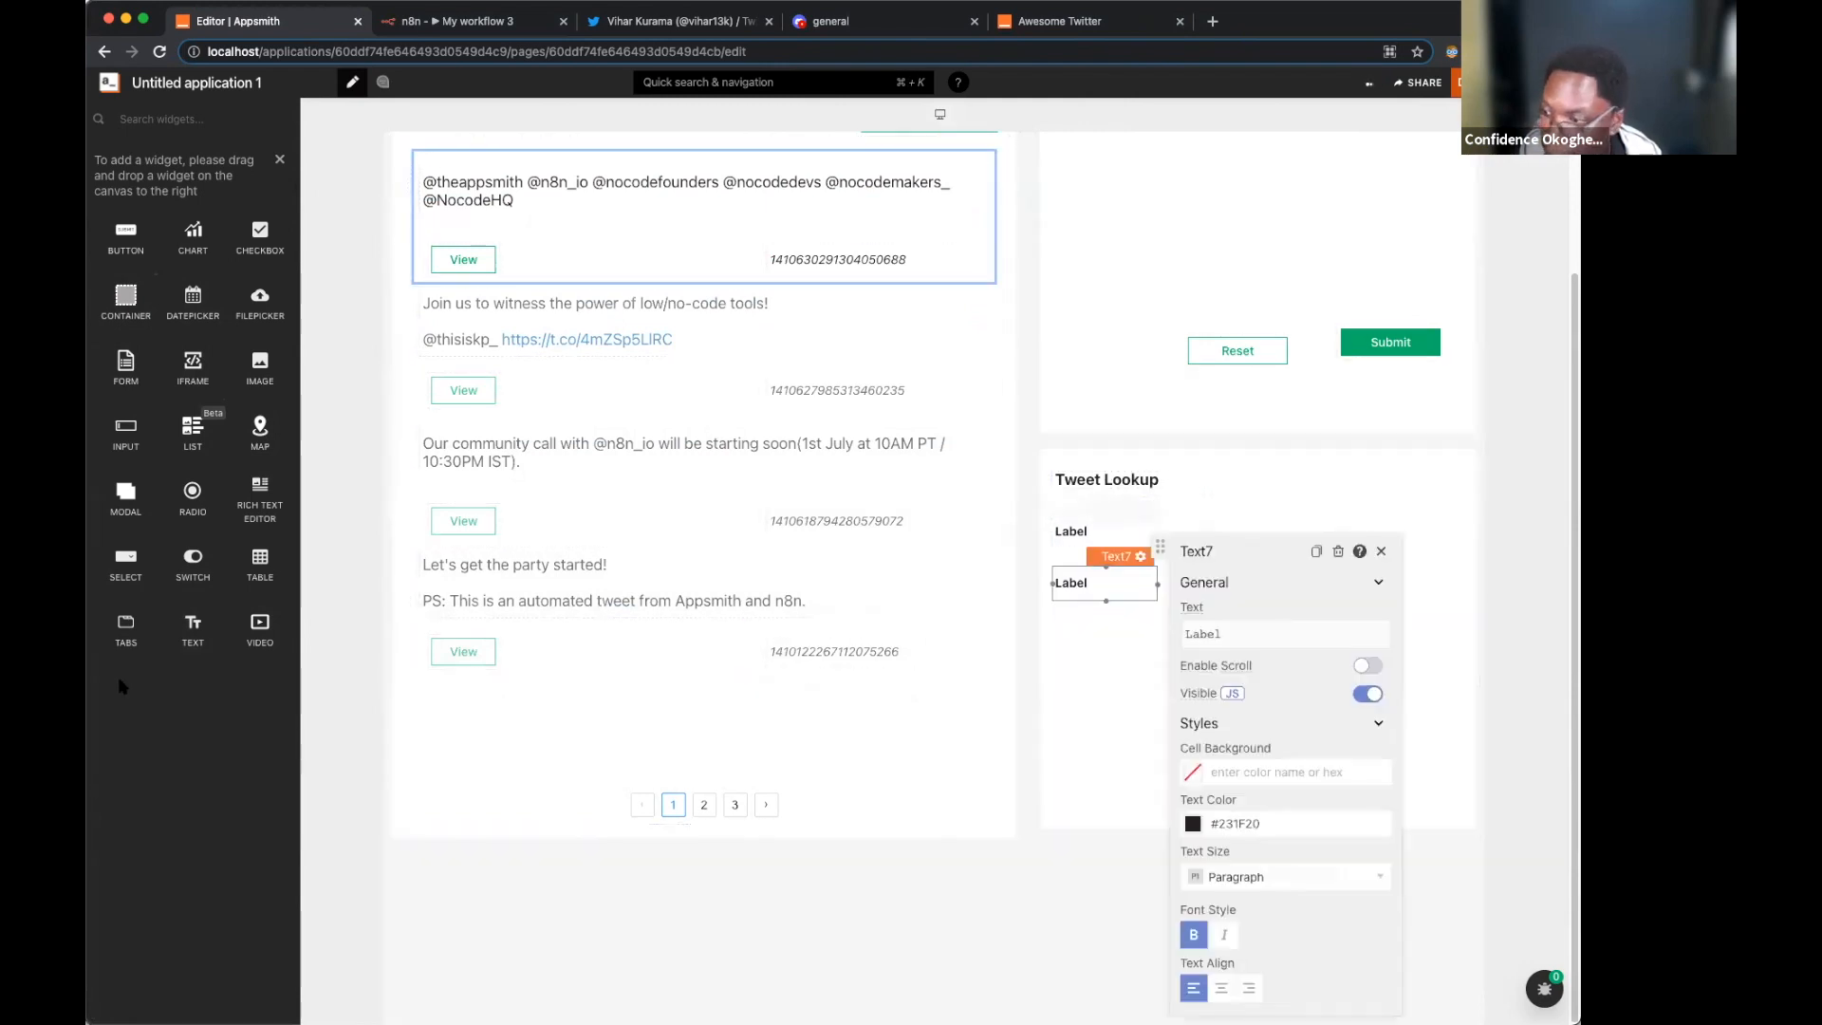
left_click_drag(166, 650, 1464, 667)
mouse_move(192, 629)
left_mouse_down()
mouse_move(1116, 767)
mouse_move(1047, 756)
mouse_move(1458, 753)
left_mouse_up()
left_click(1072, 803)
mouse_move(193, 629)
left_mouse_down()
mouse_move(1110, 859)
mouse_move(1066, 829)
mouse_move(1082, 831)
left_mouse_up()
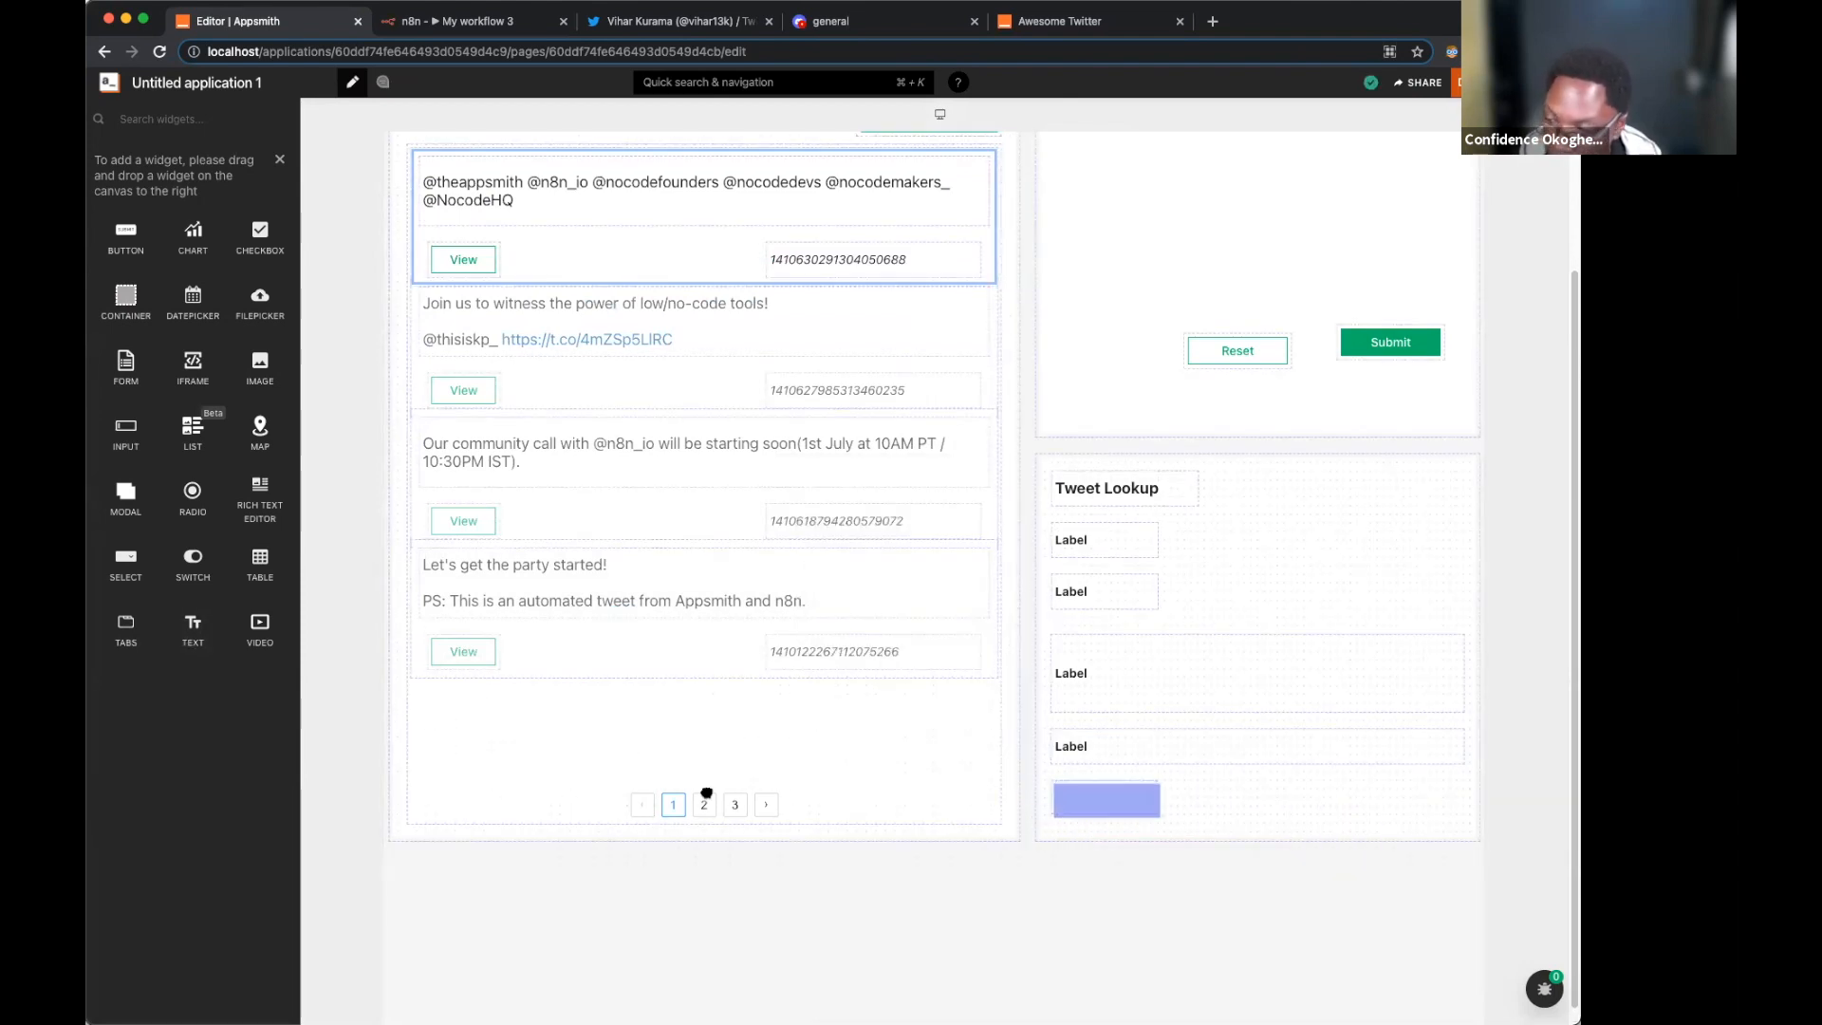
left_click_drag(193, 628, 1190, 825)
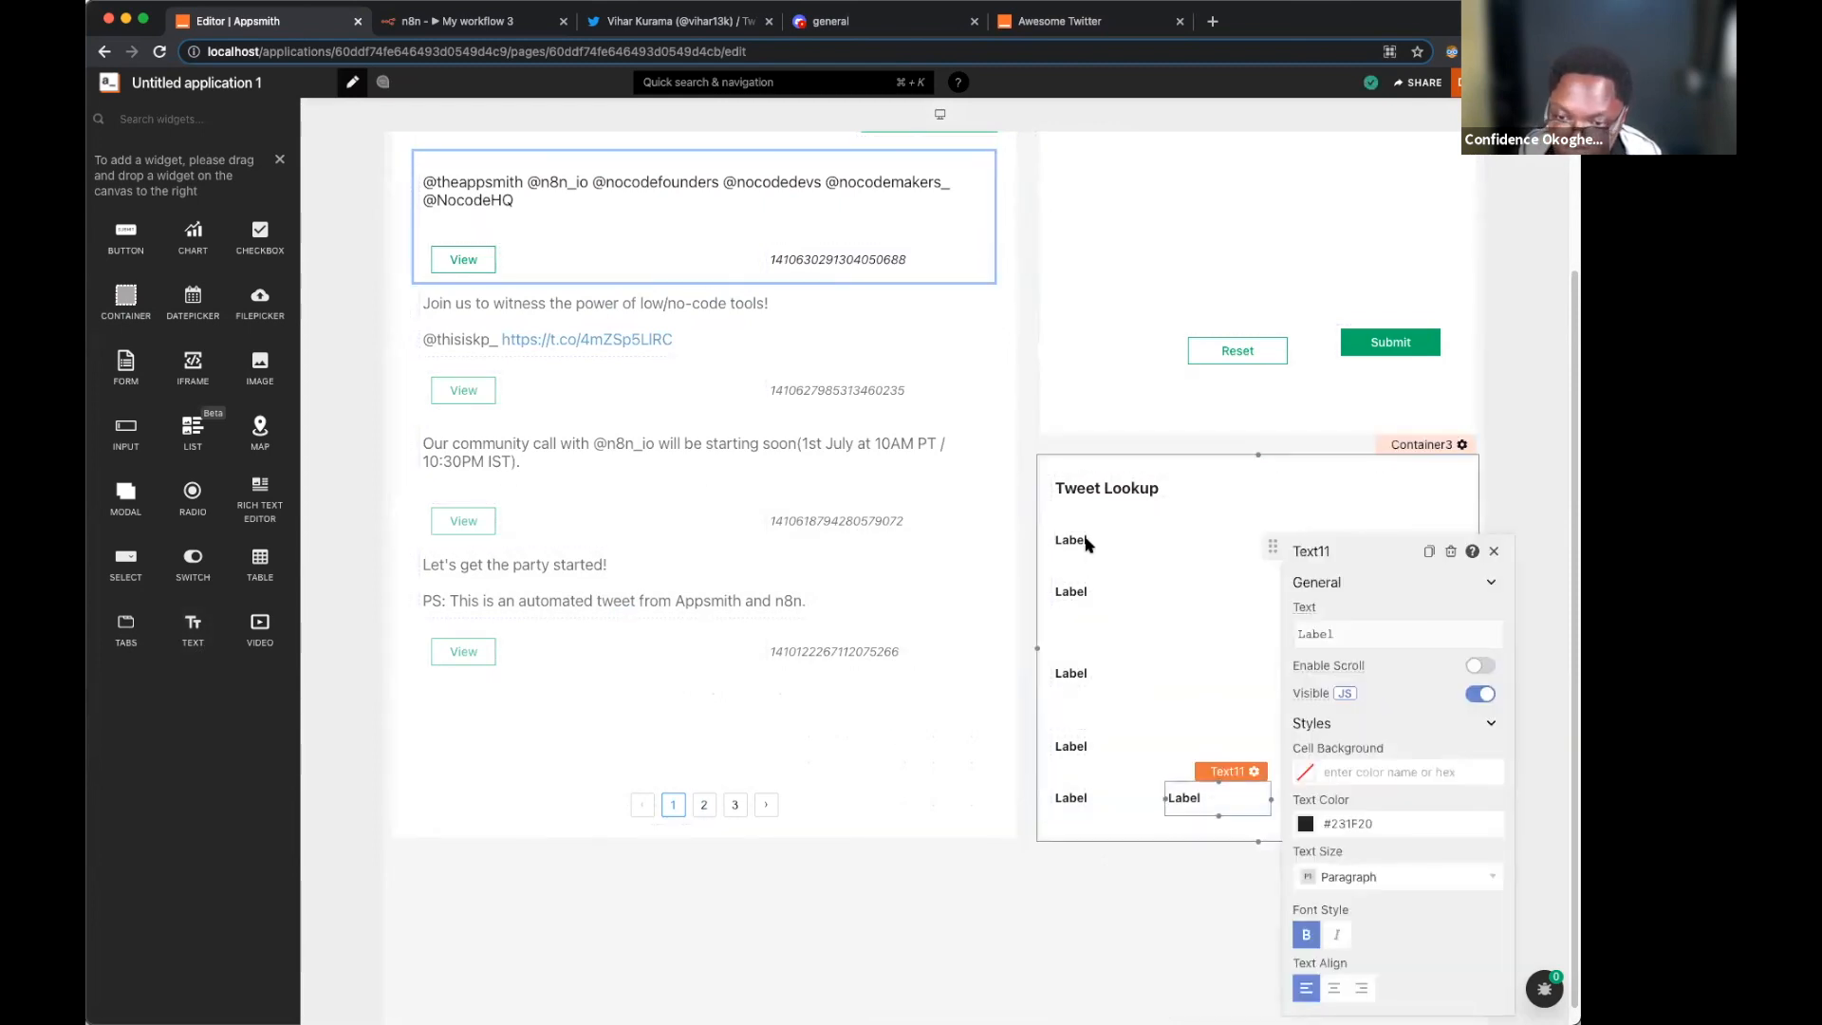
left_click_drag(1090, 544, 1085, 541)
Change the first Text widget's text from Label to Author.
left_click(1215, 622)
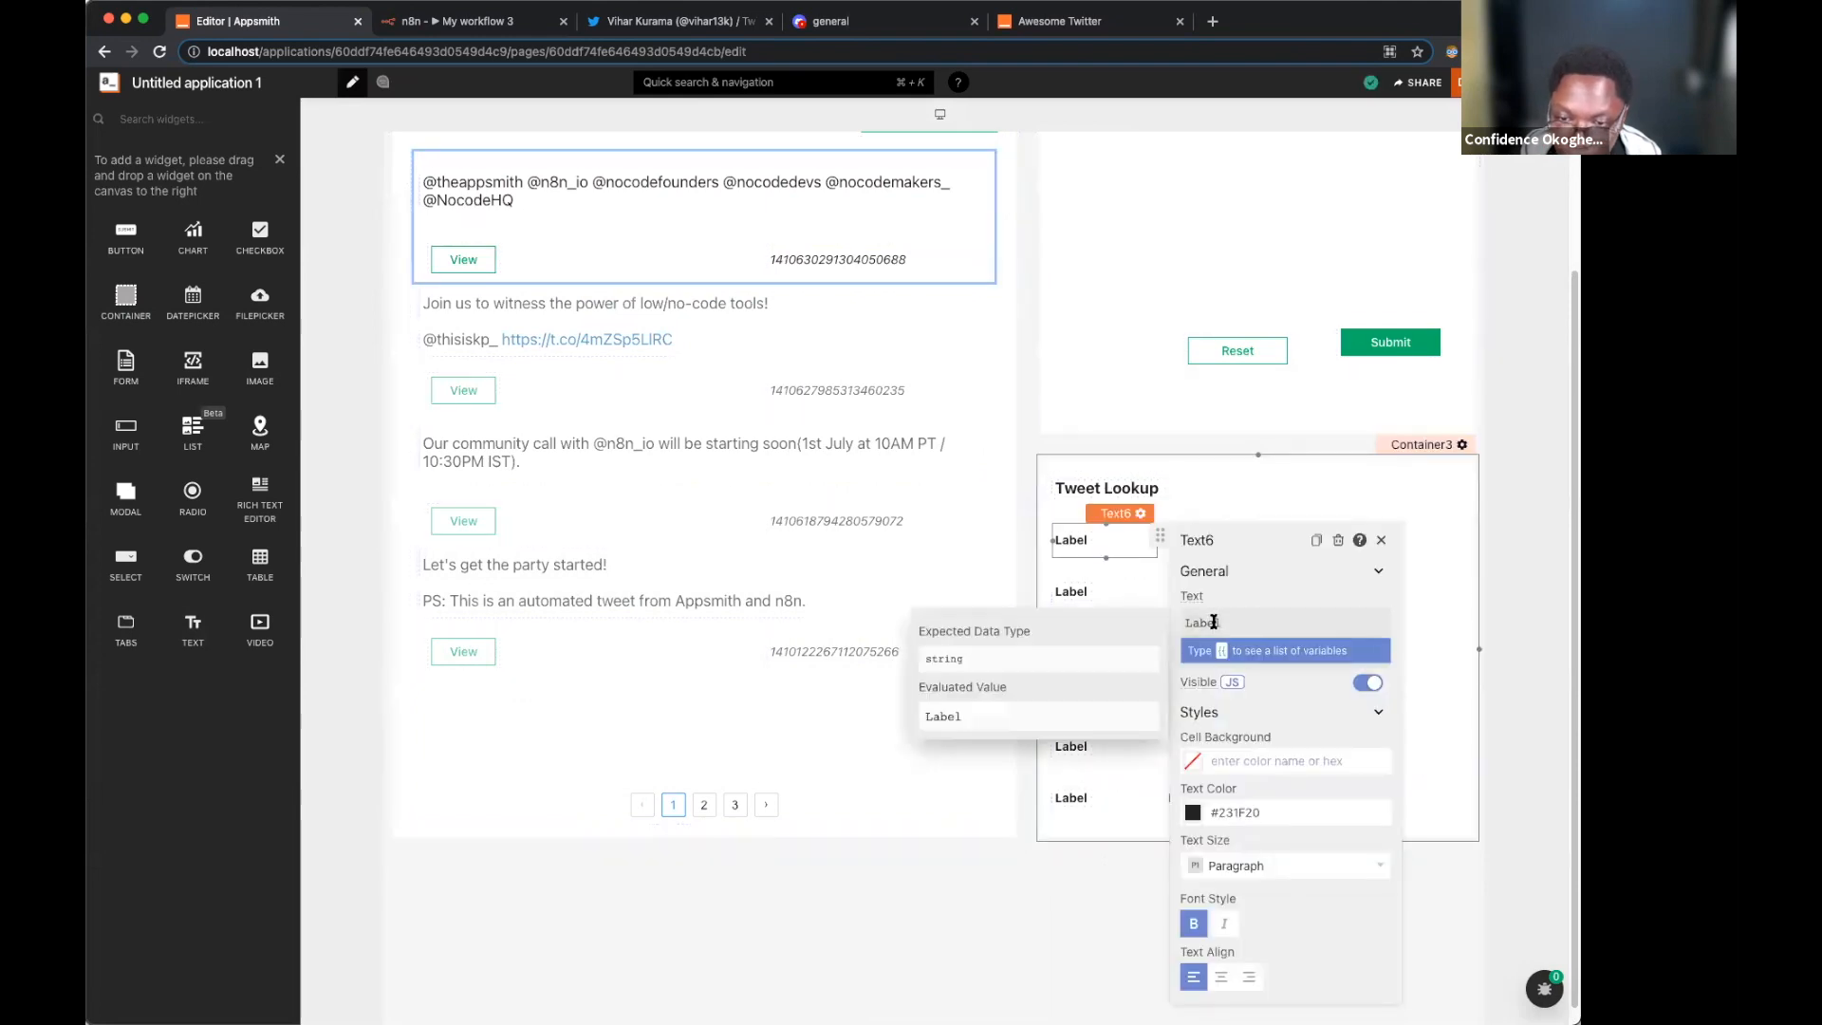
double_click(1215, 622)
type("Author")
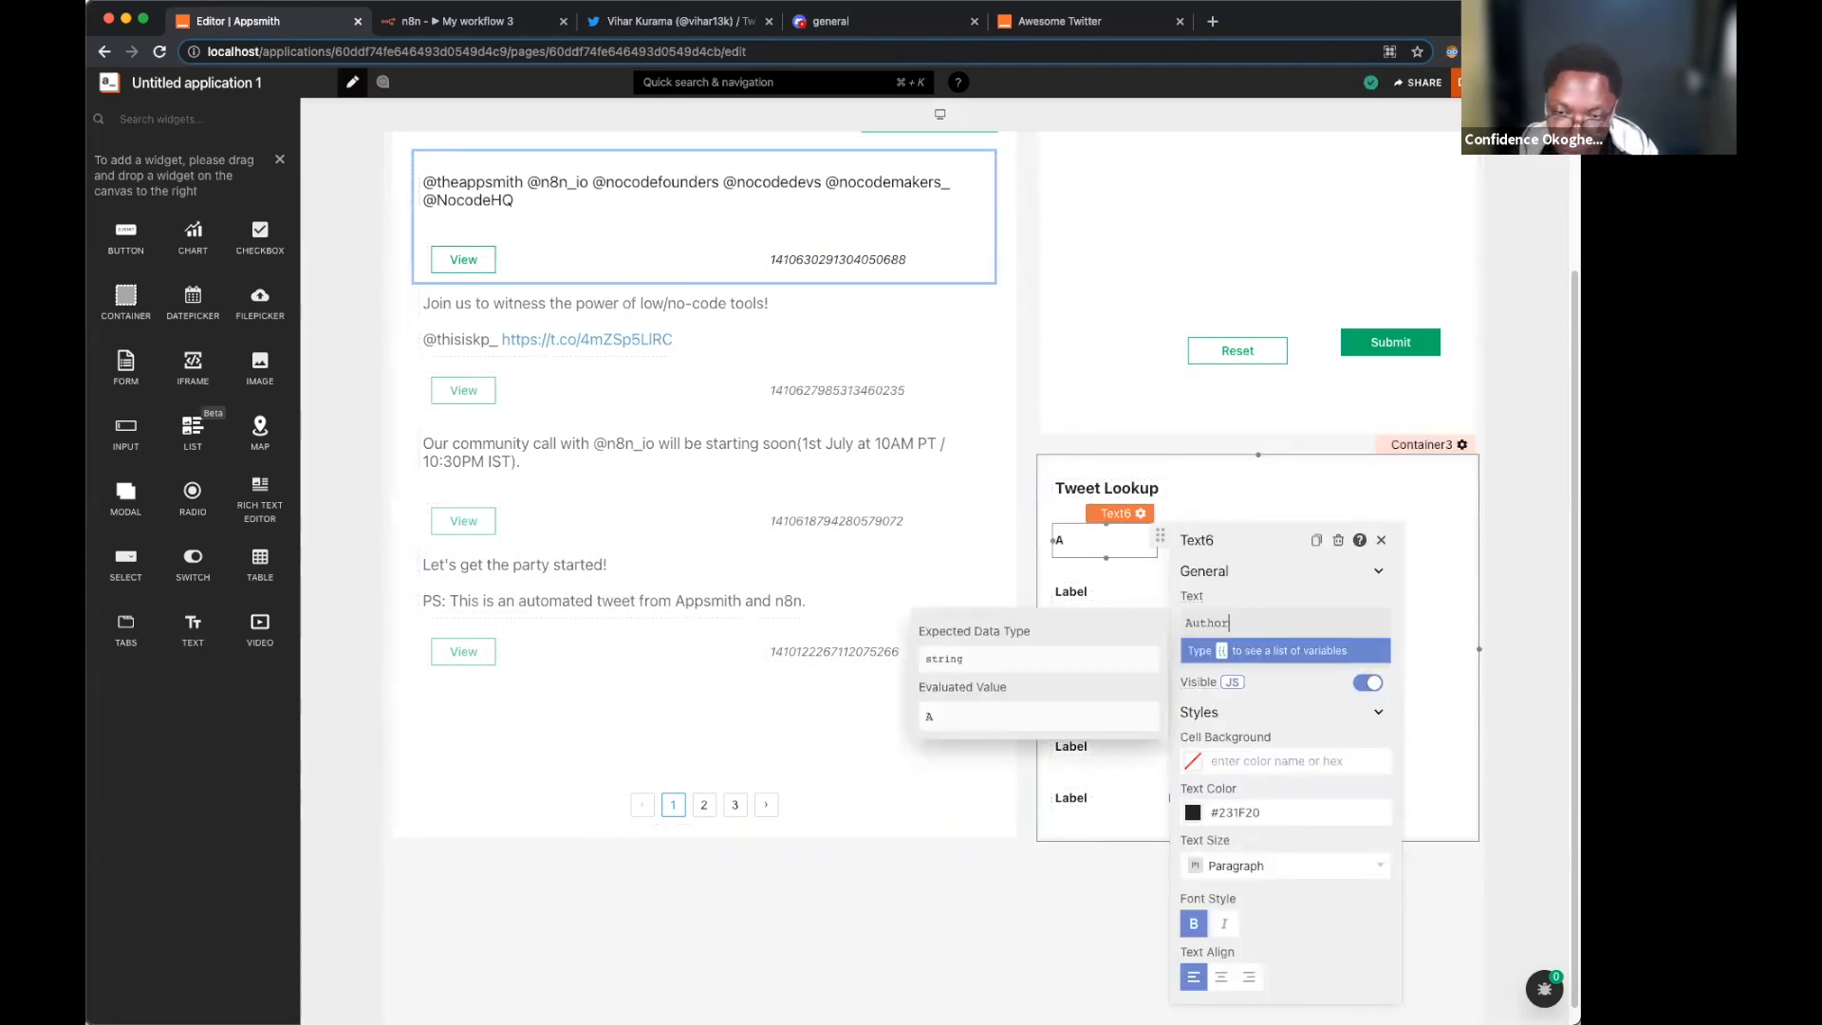
Add a Text widget beside Author and start binding it to get_tweet.data.
left_click_drag(192, 626, 1196, 558)
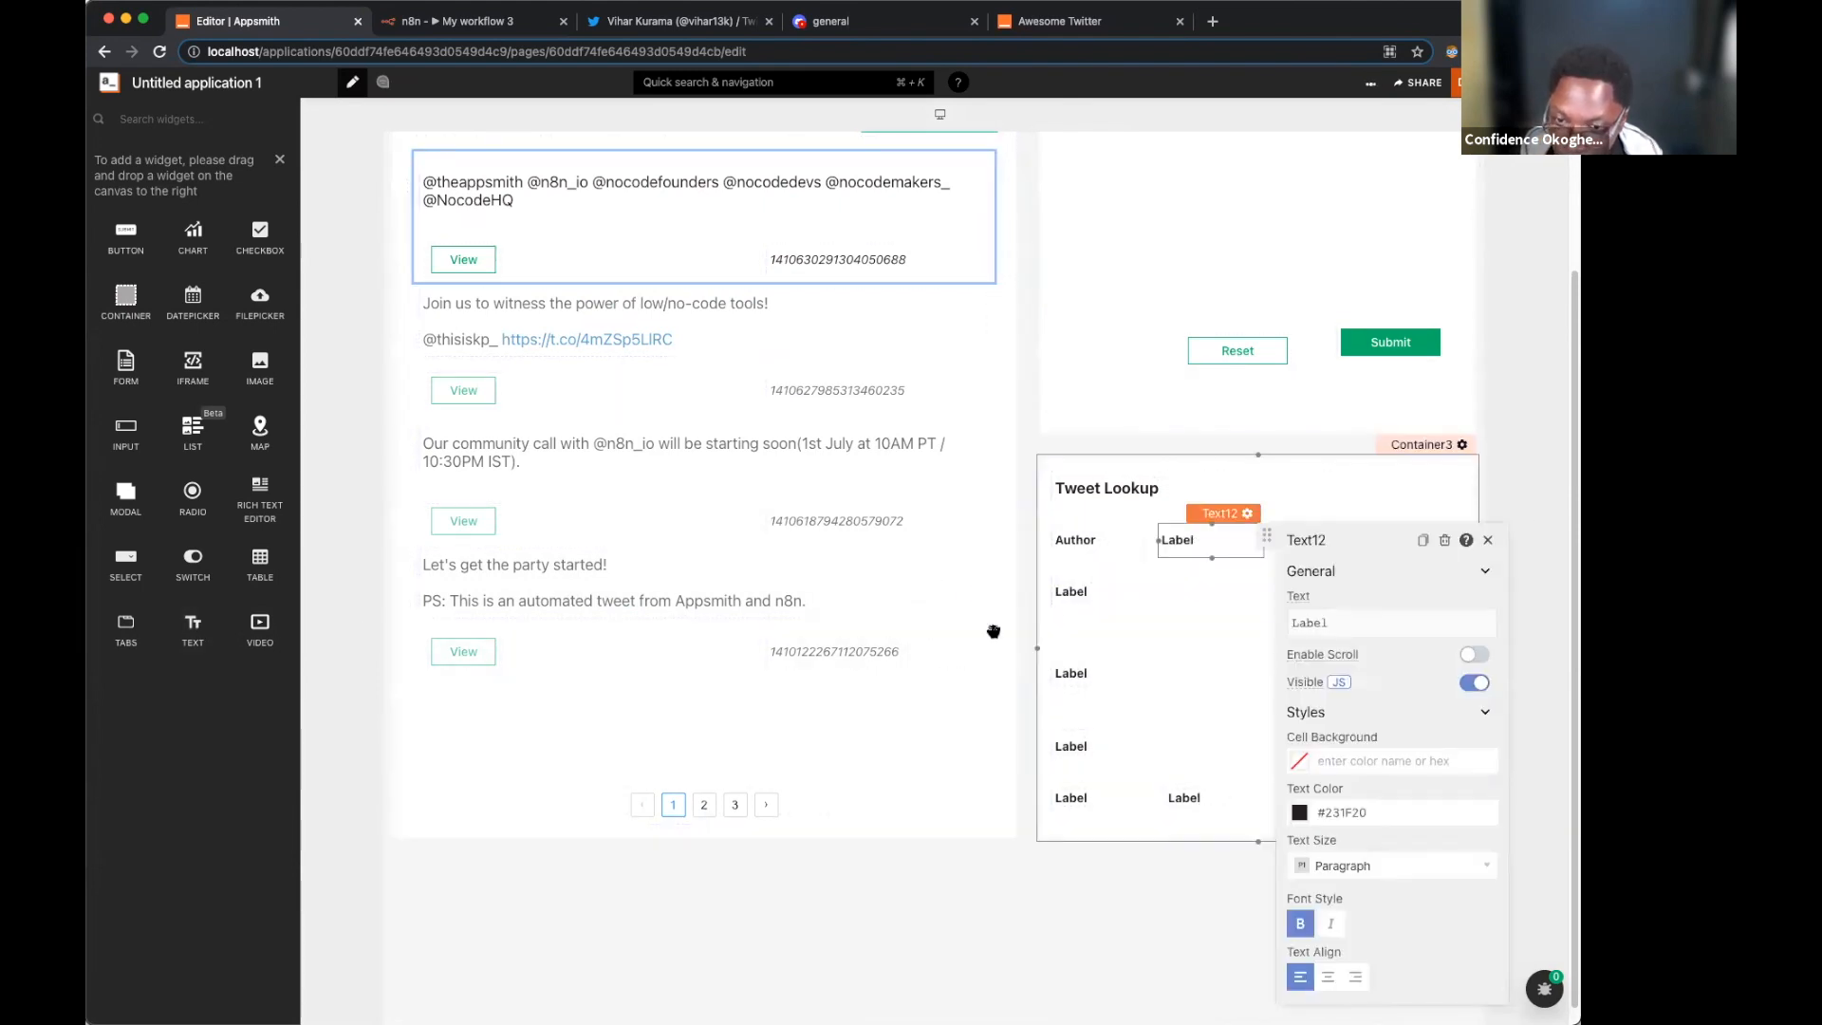
left_click(1305, 621)
key("super+a")
key("BackSpace")
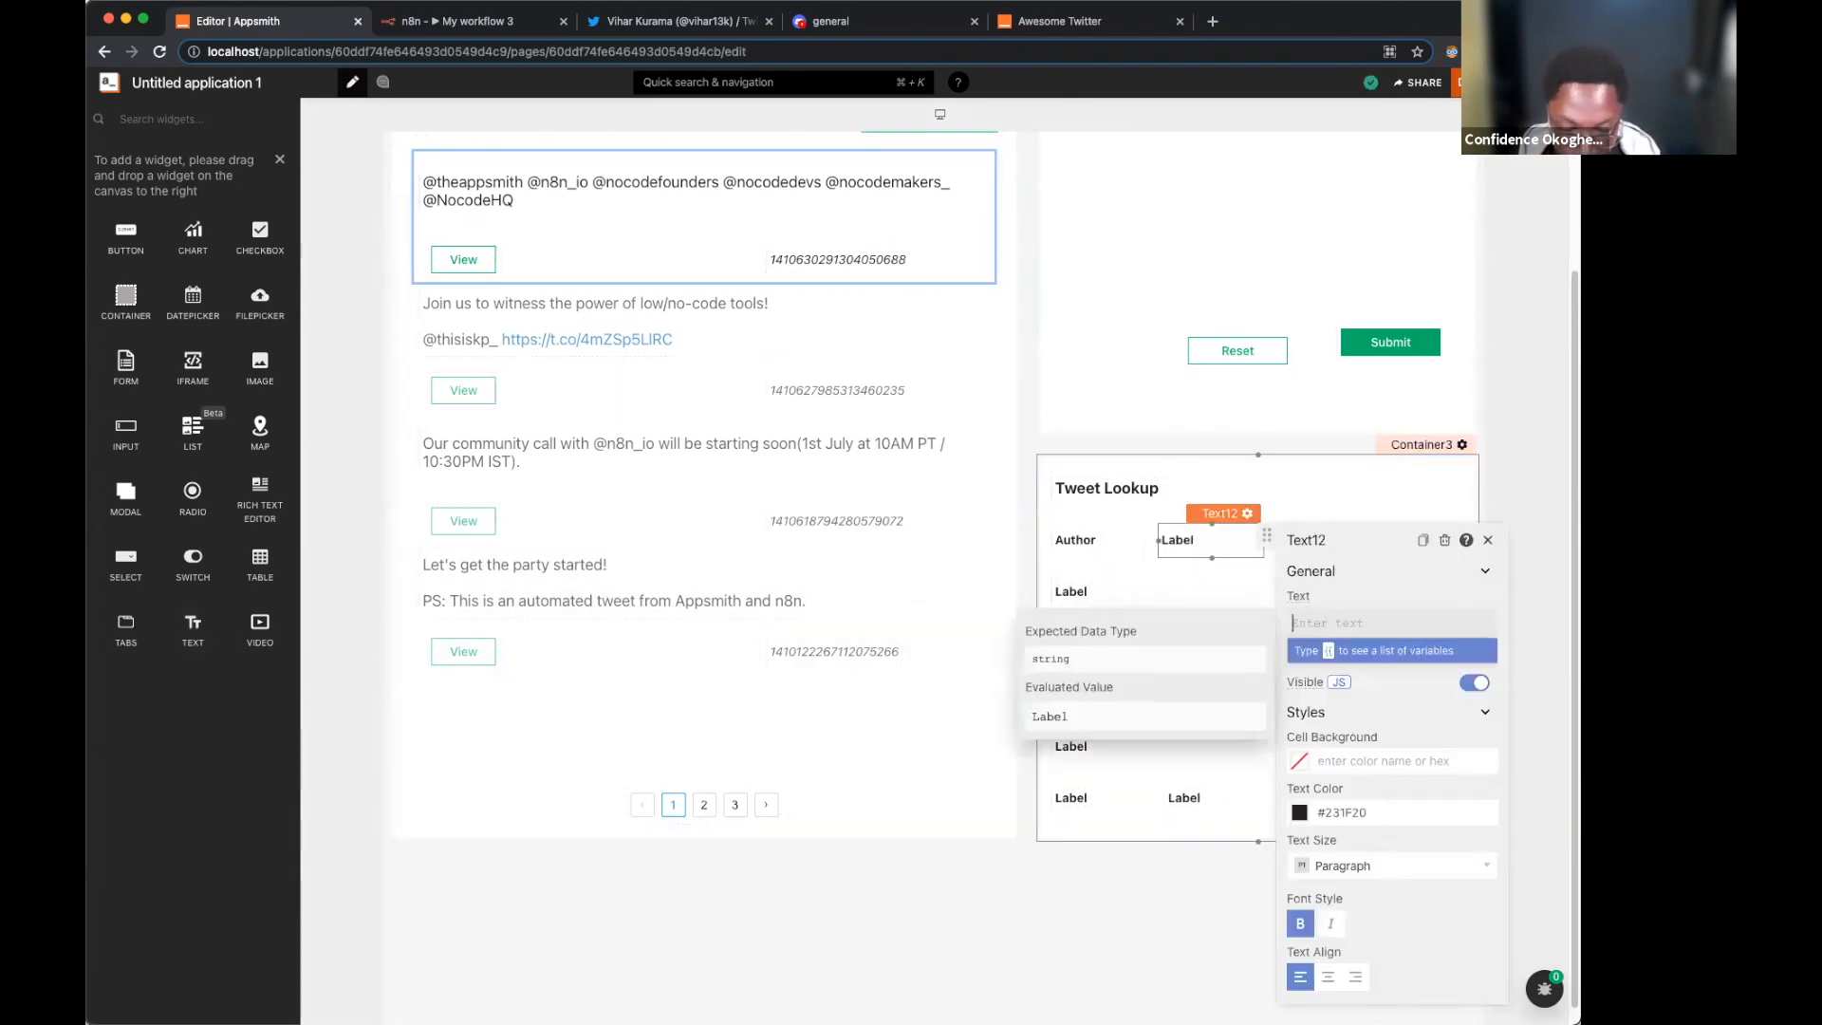
type("{{get")
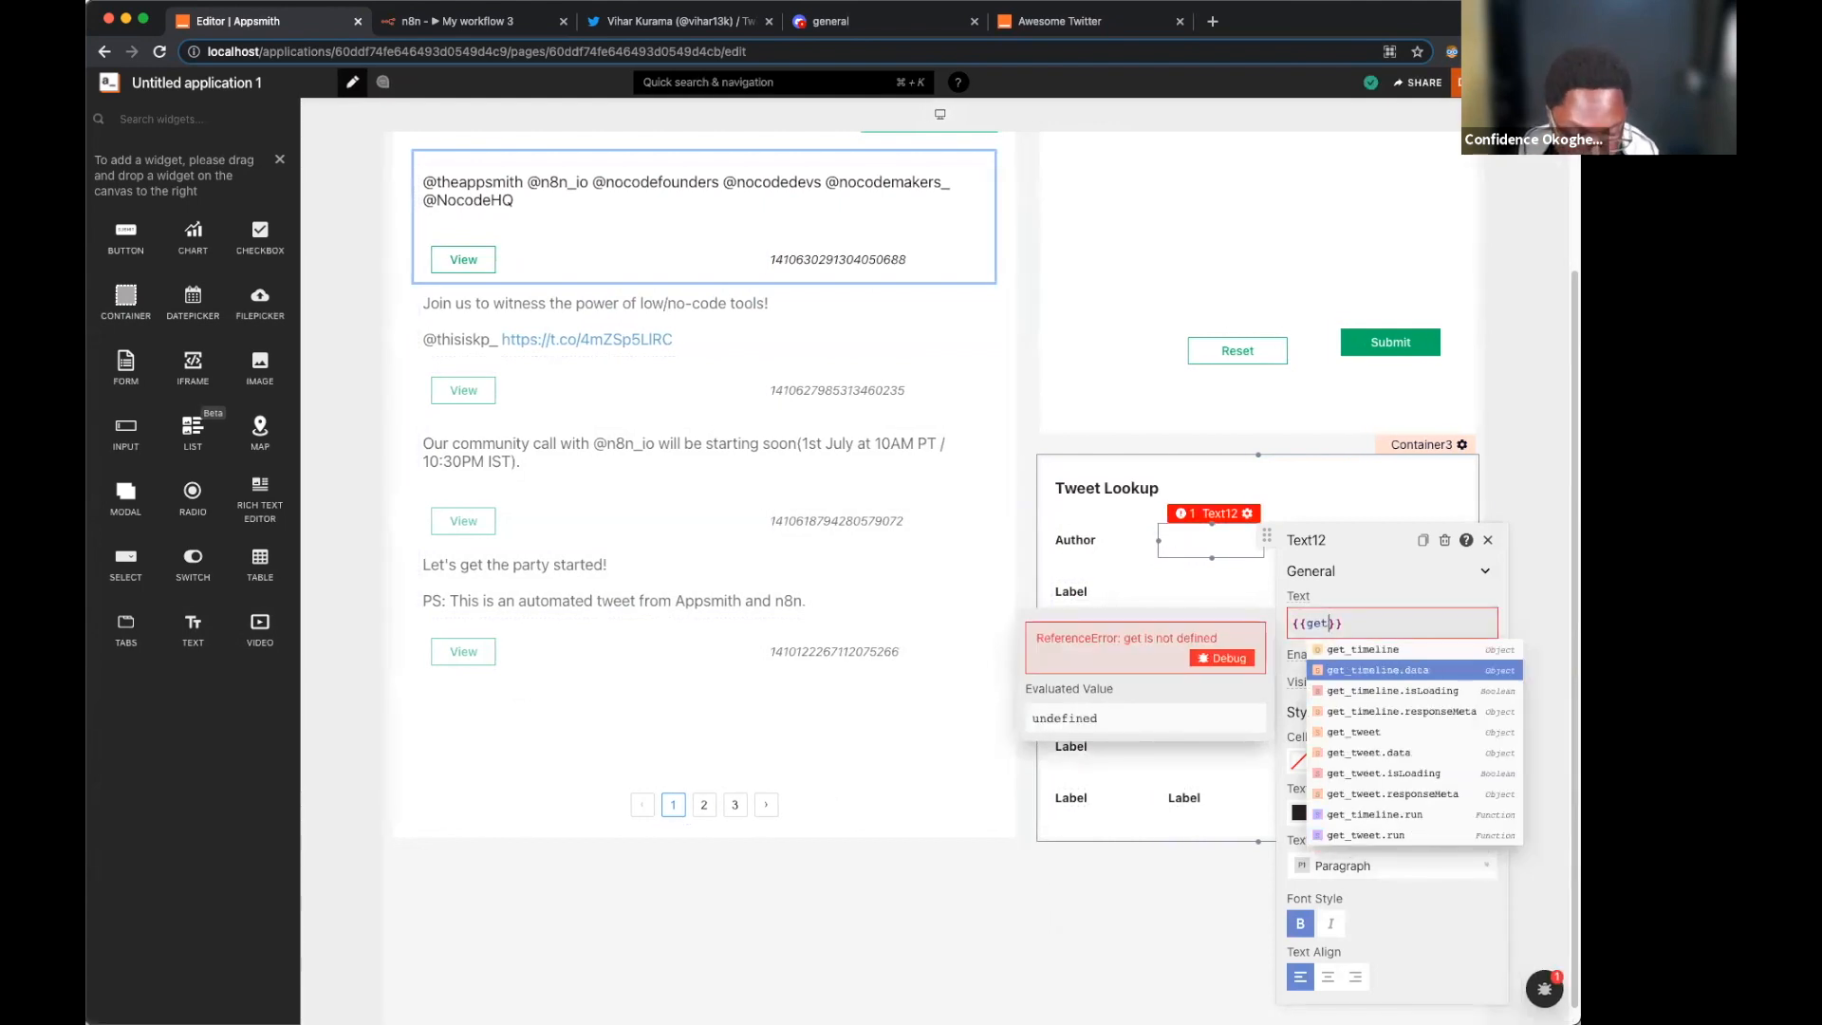
left_click(1364, 753)
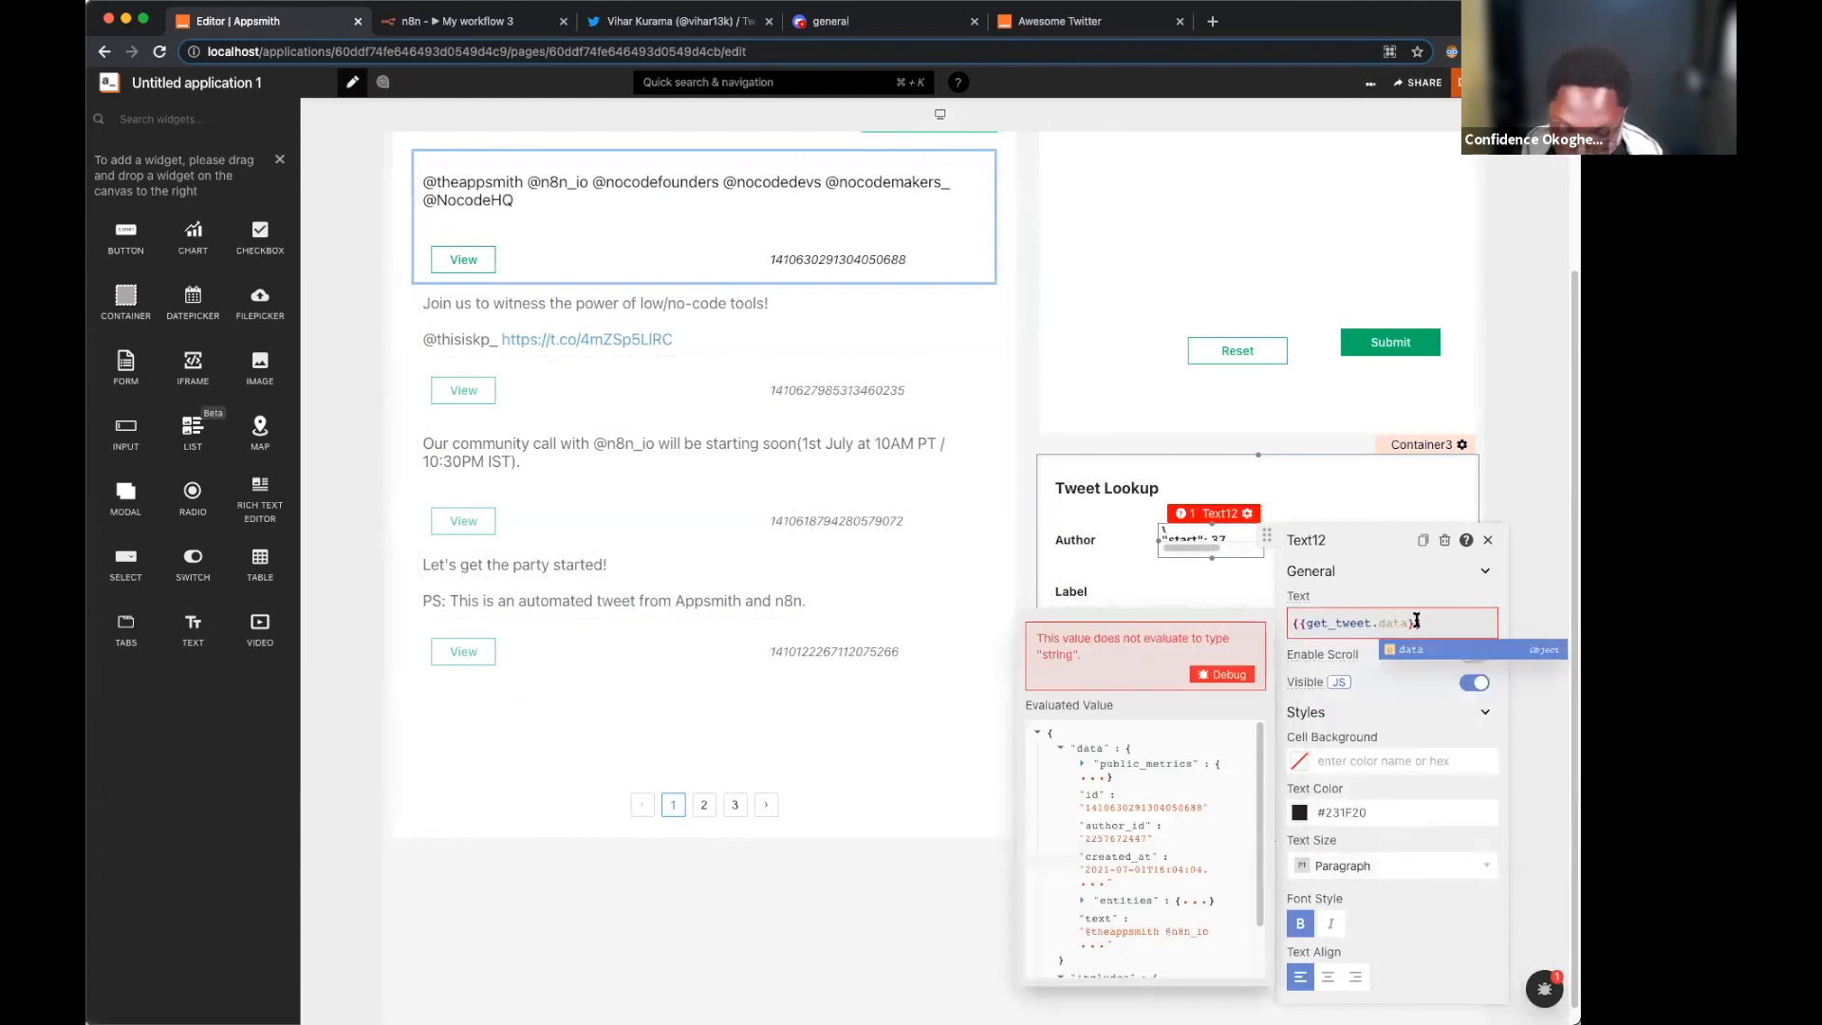
type(".data")
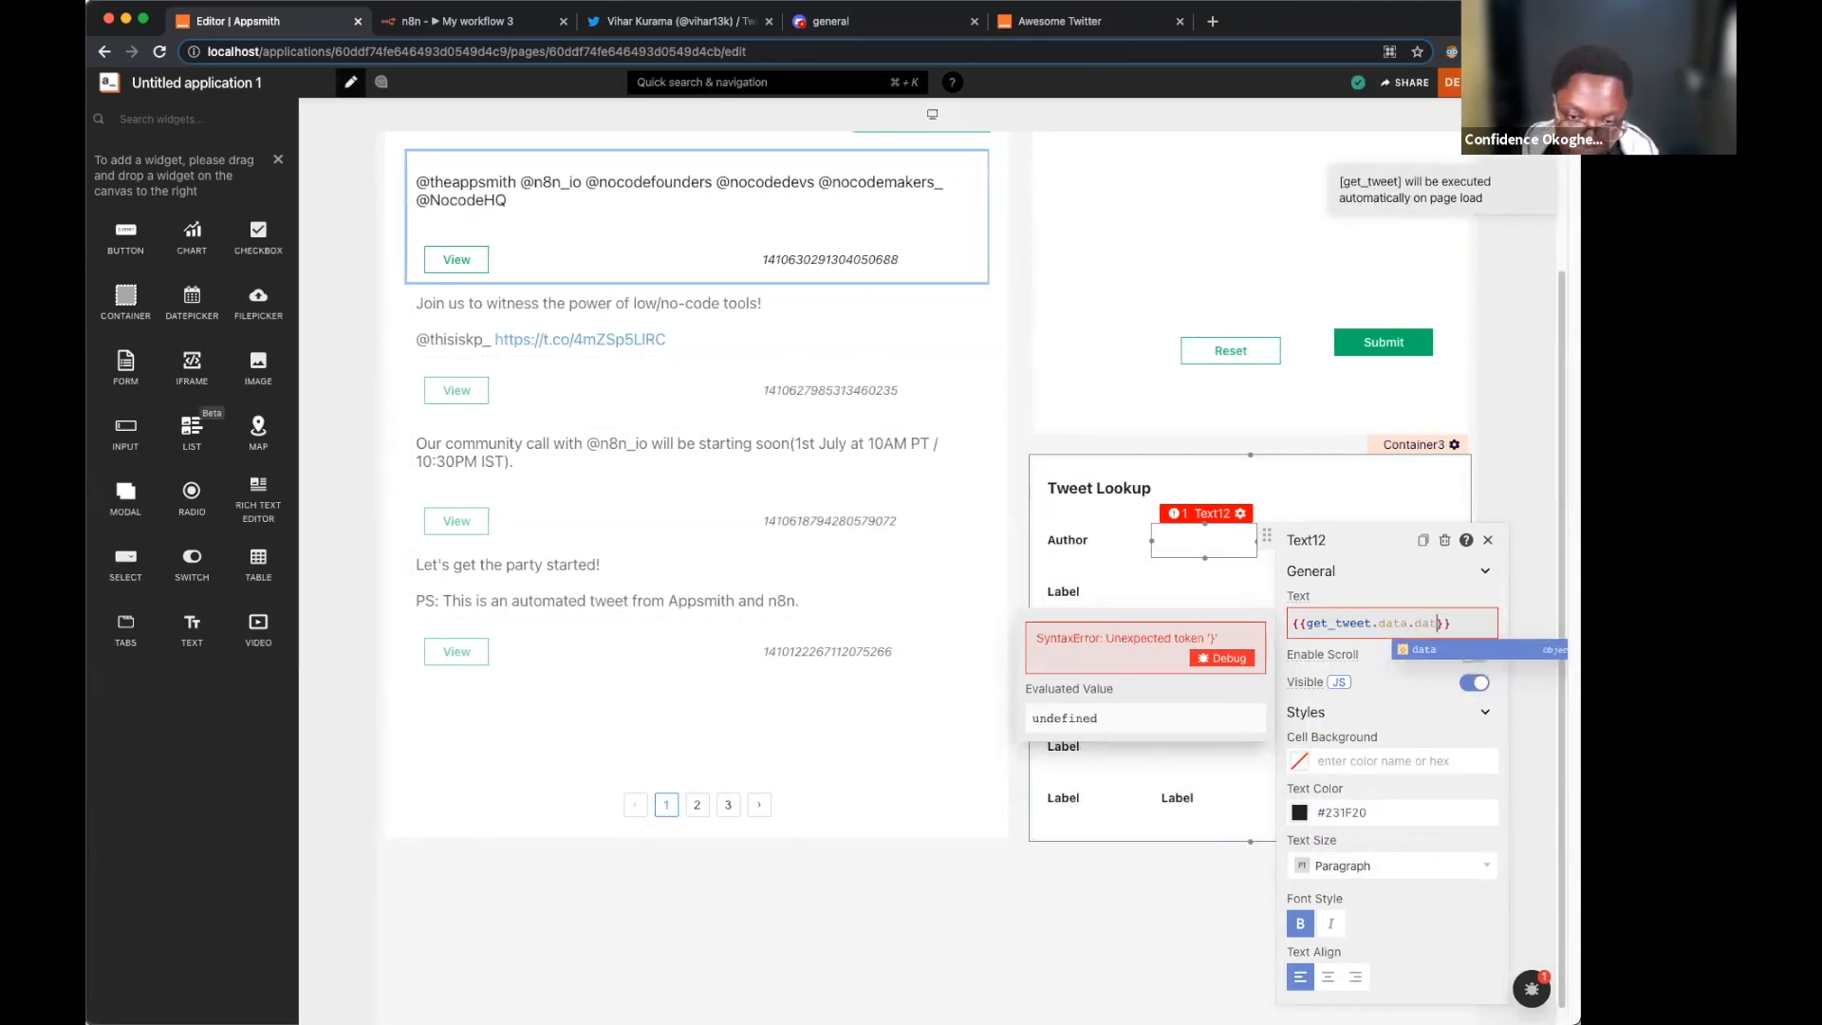
key("Return")
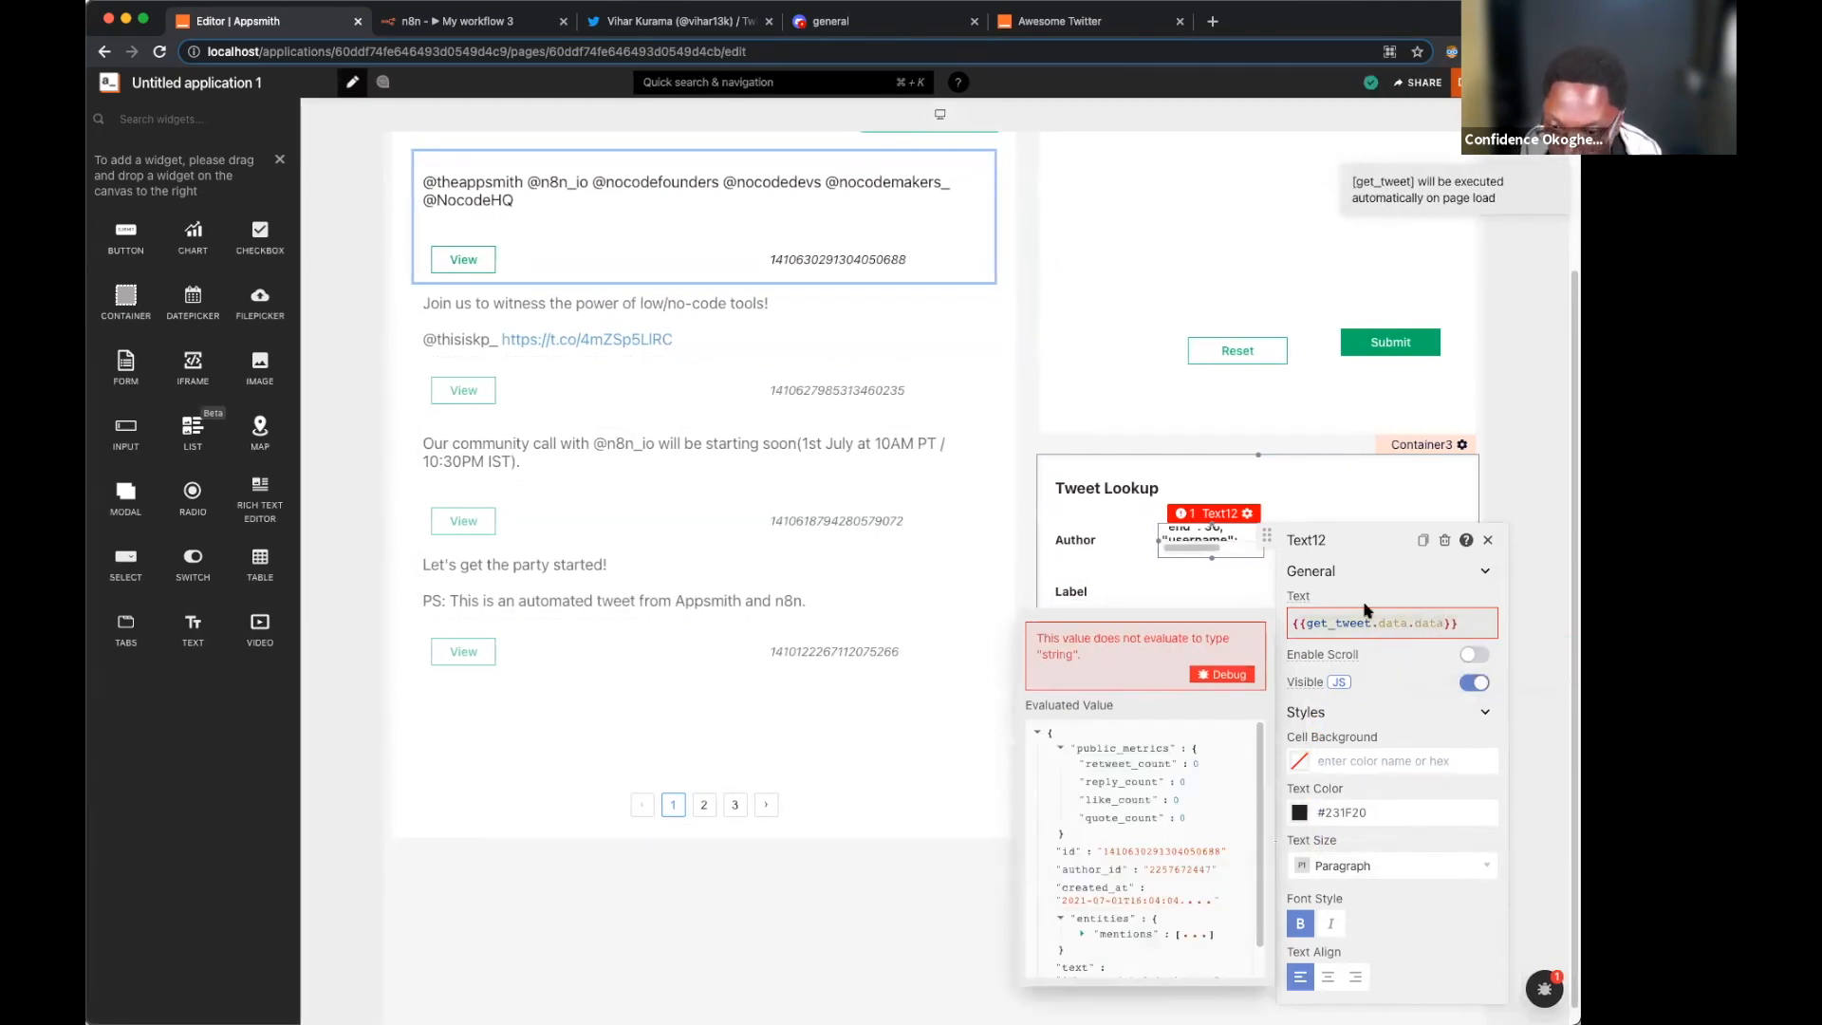
Complete the binding {{get_tweet.data.includes.users[0].username}} and make the username italic.
double_click(1433, 624)
key("BackSpace")
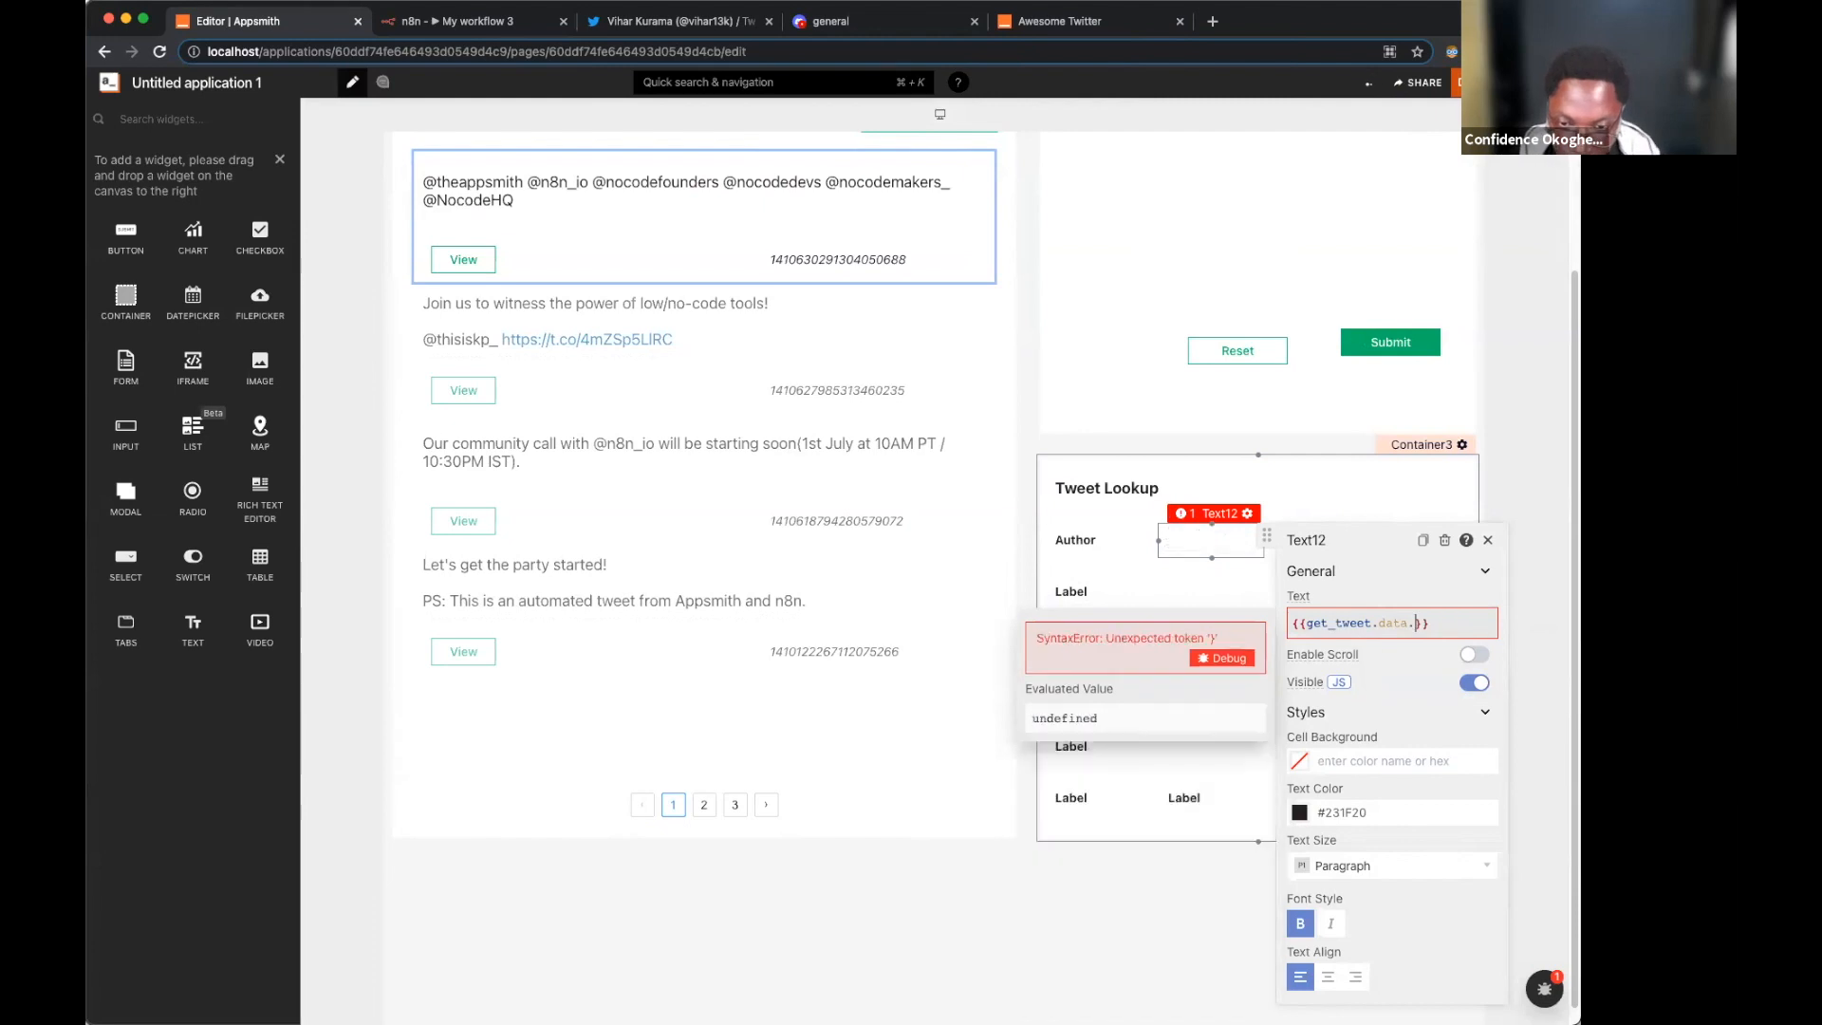
type("me")
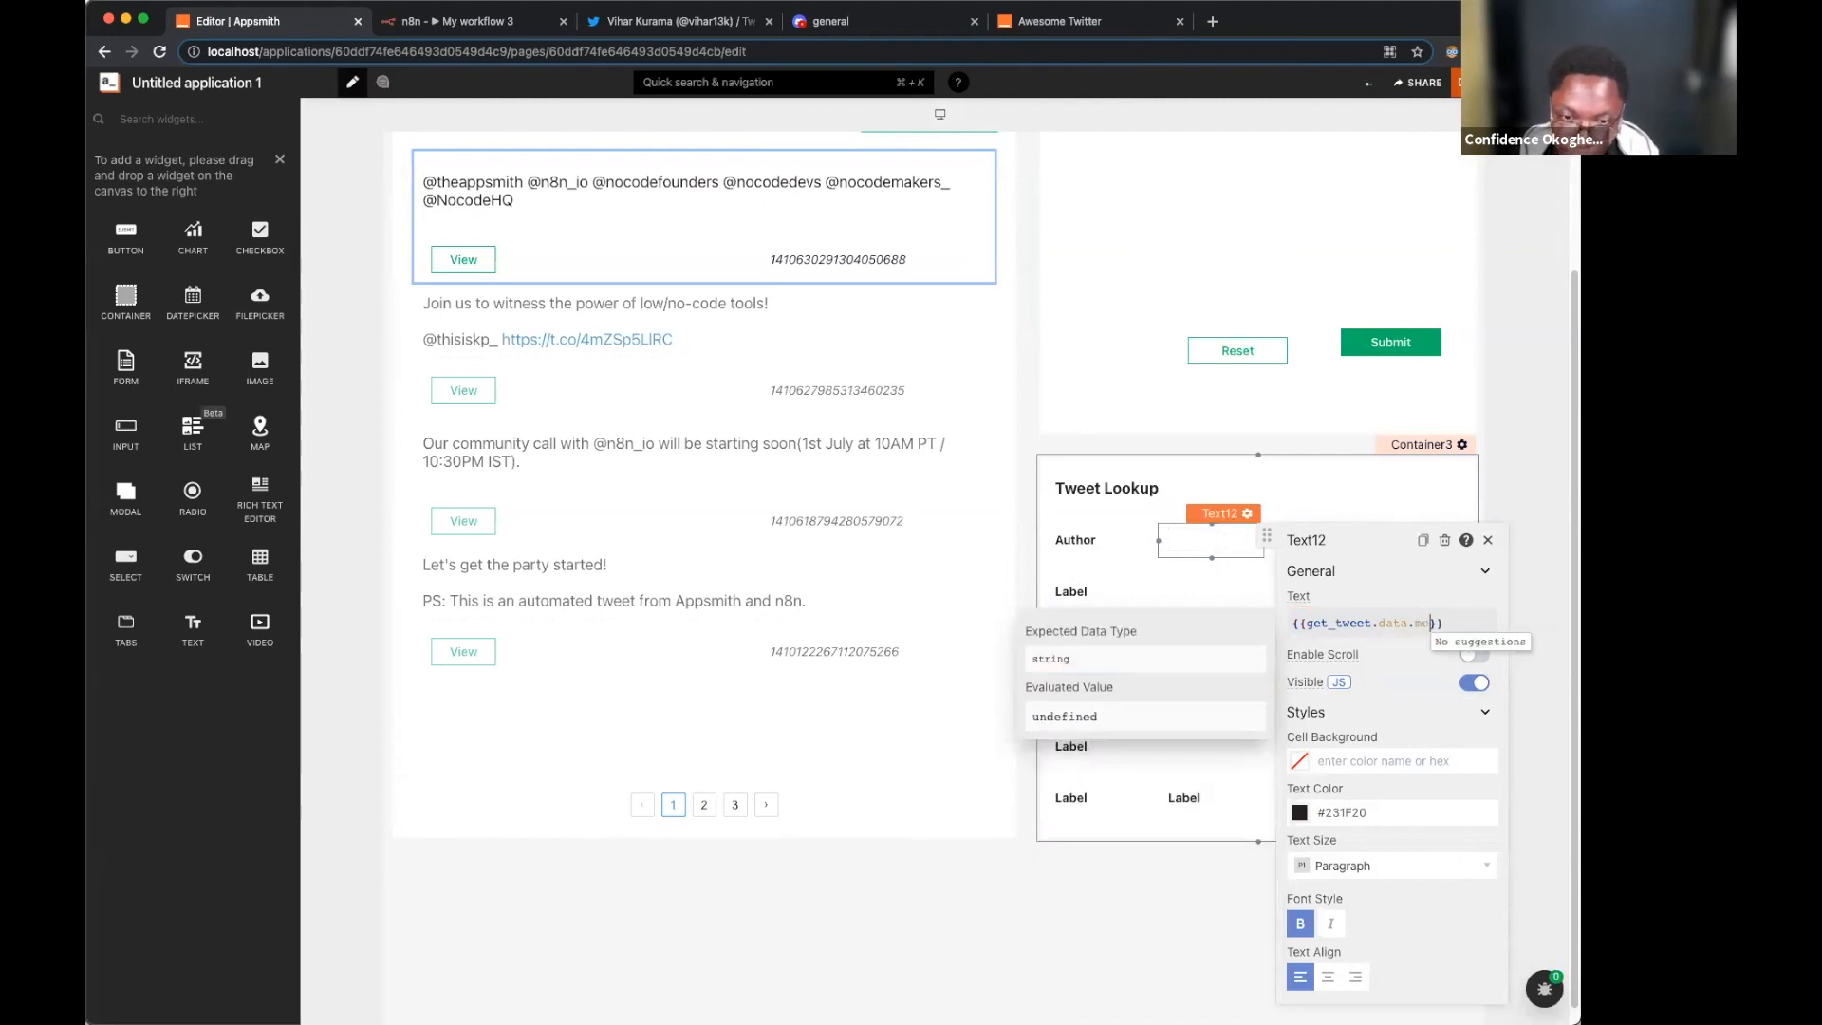
key("BackSpace")
key("BackSpace")
key("BackSpace")
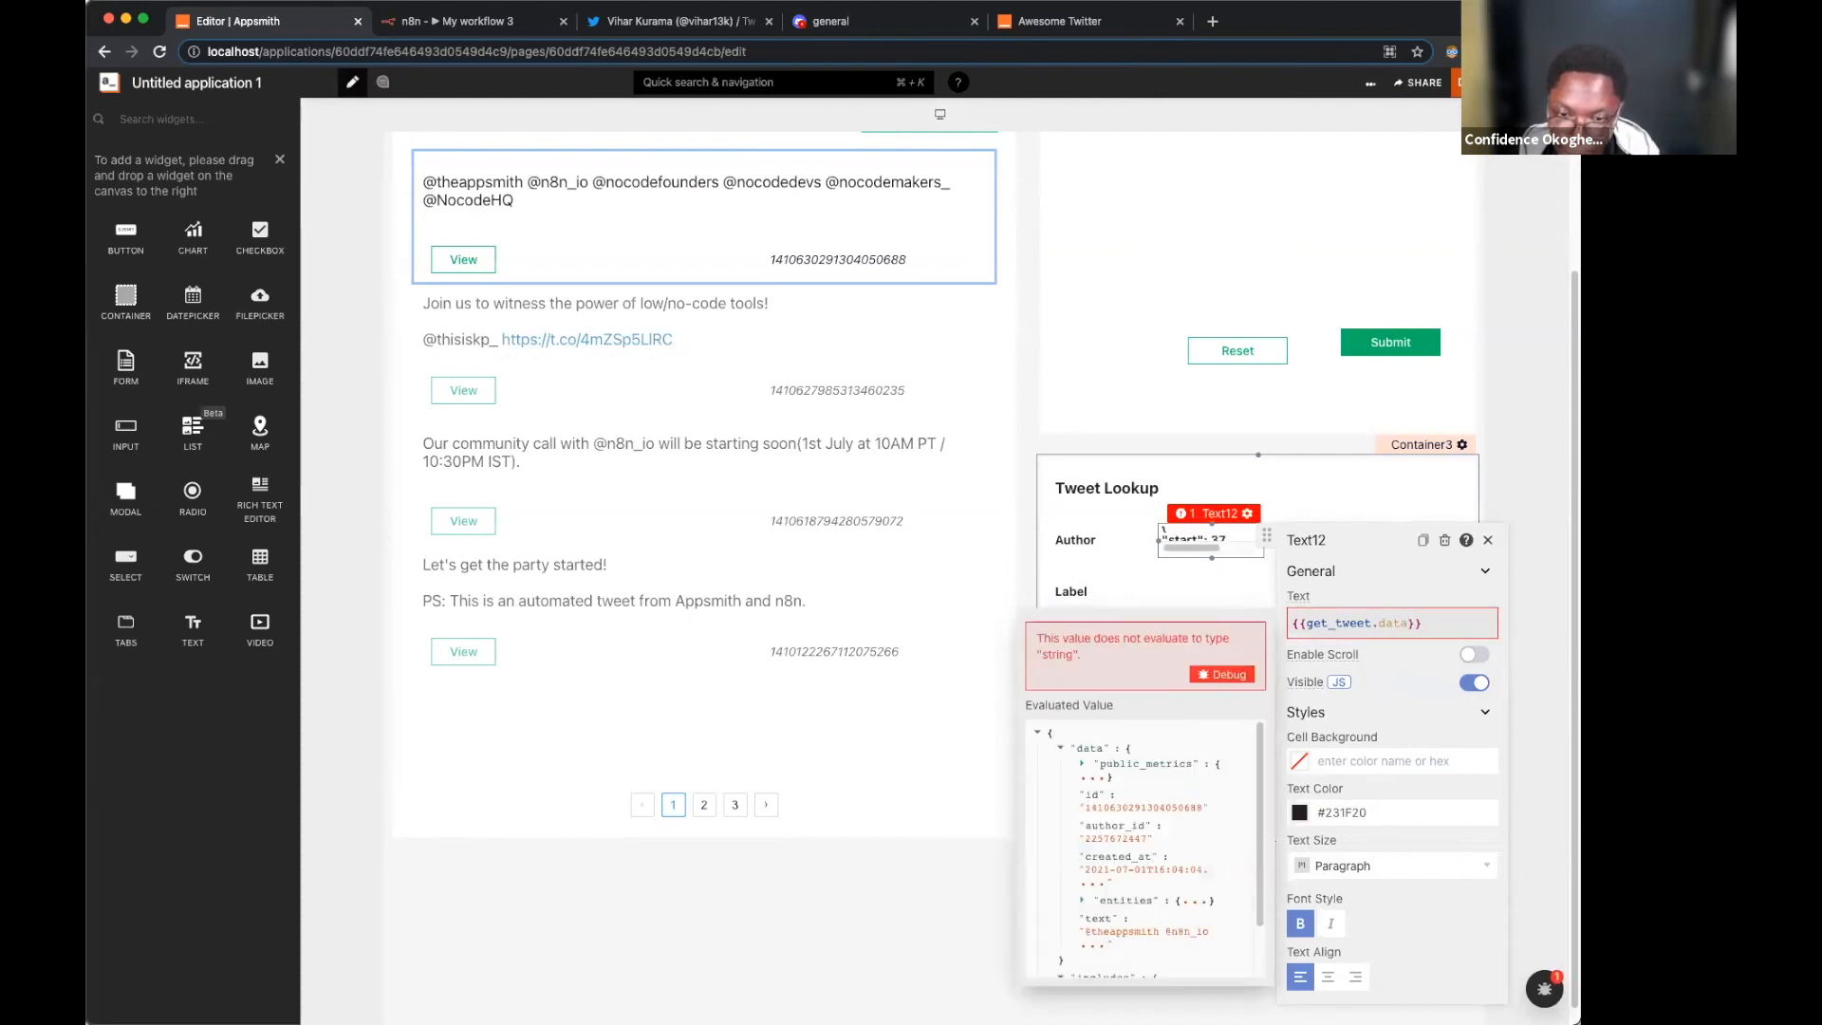
type(".")
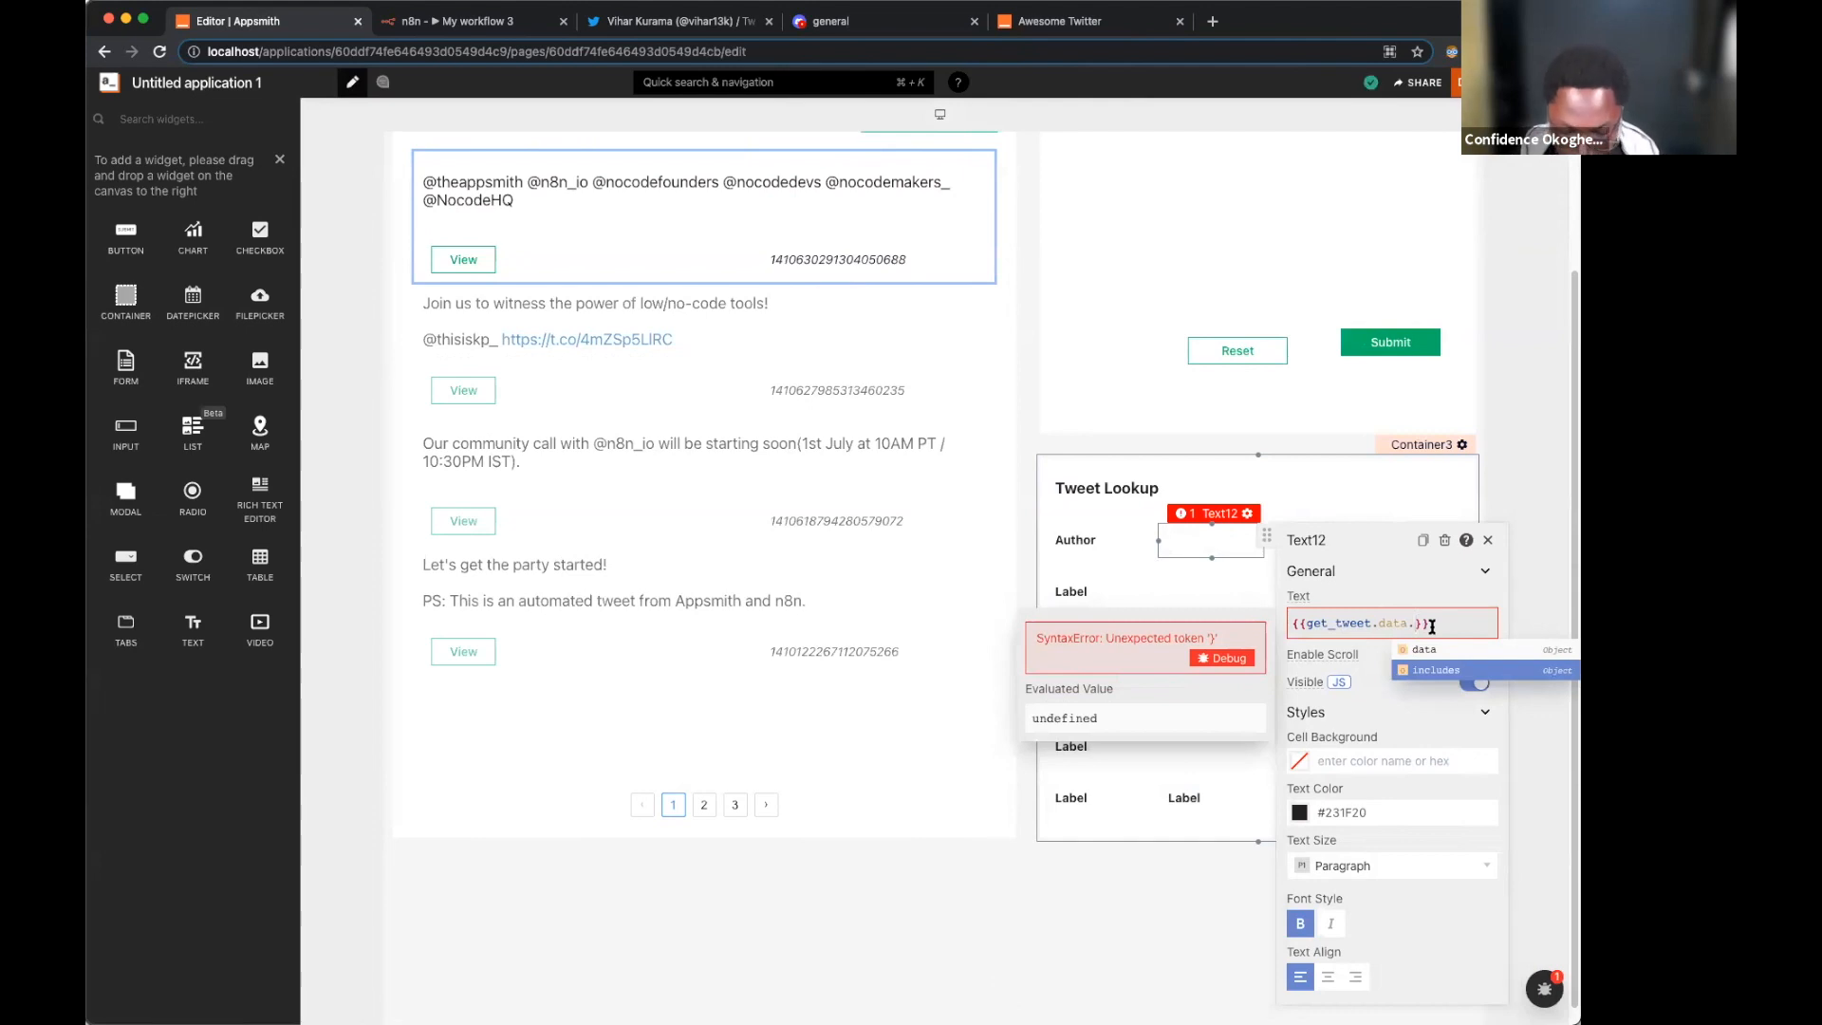
key("Return")
key("Return")
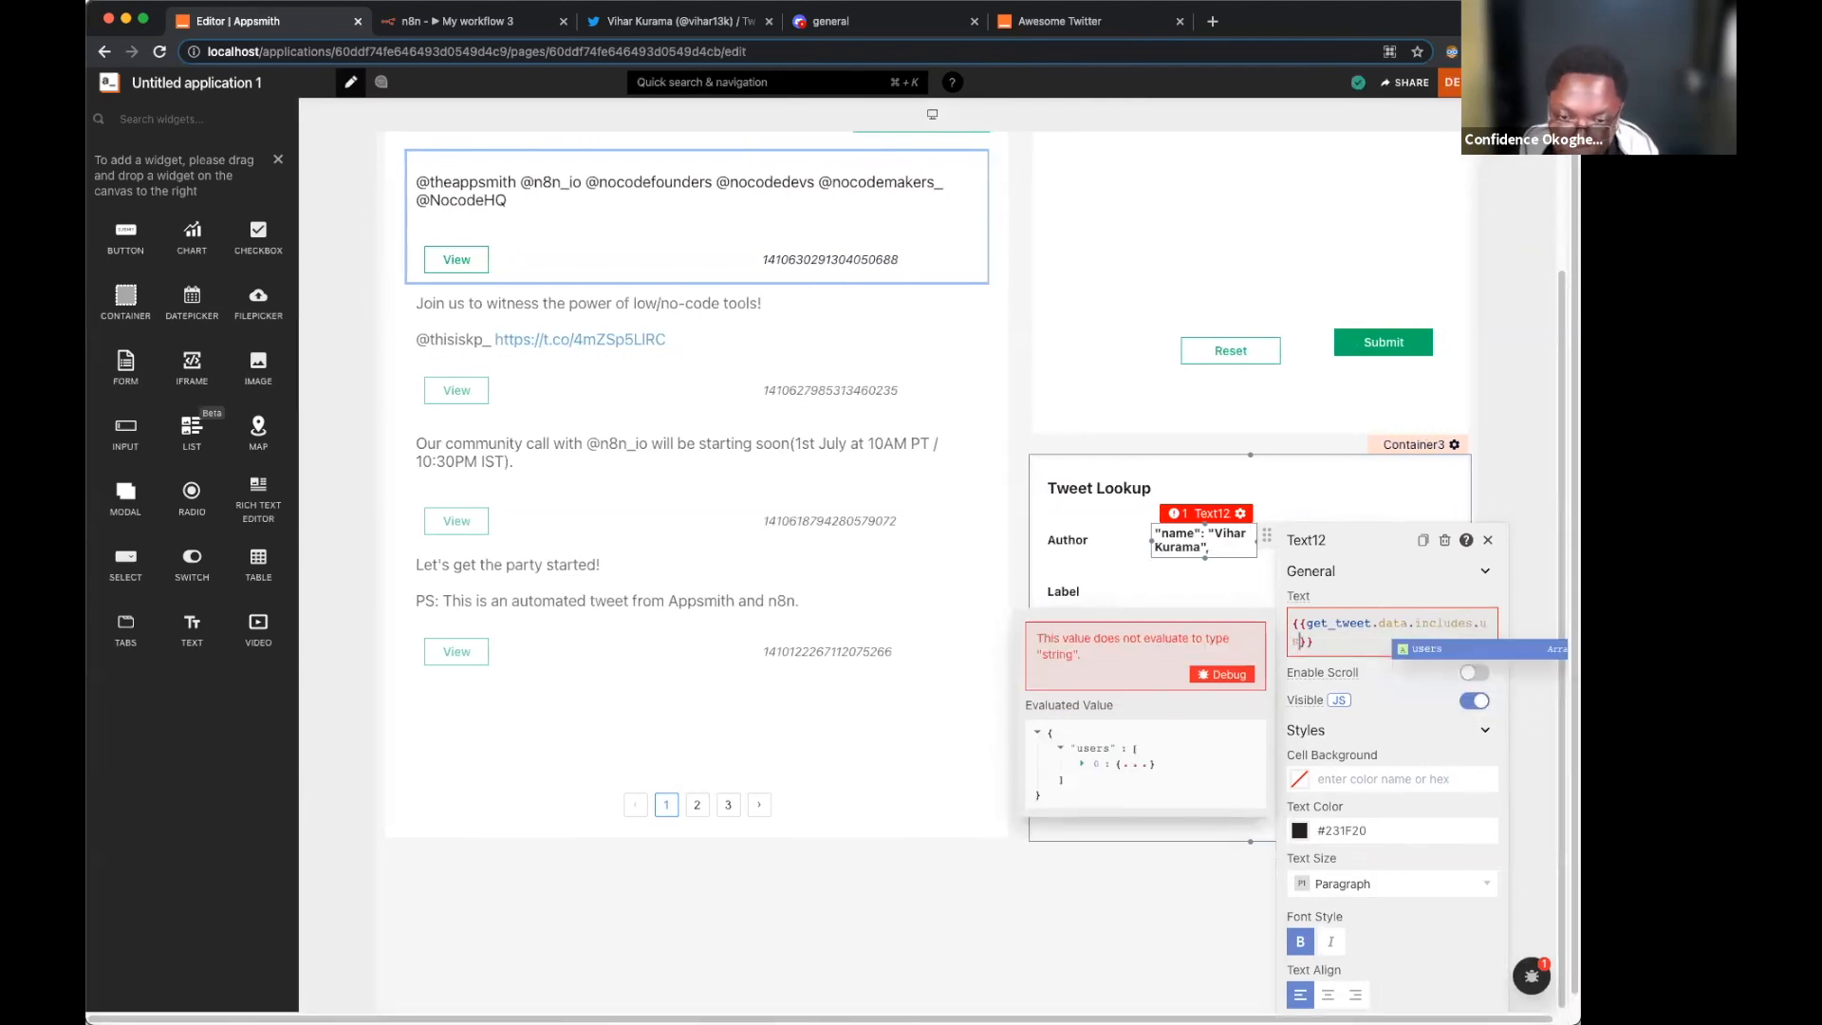
type("[0")
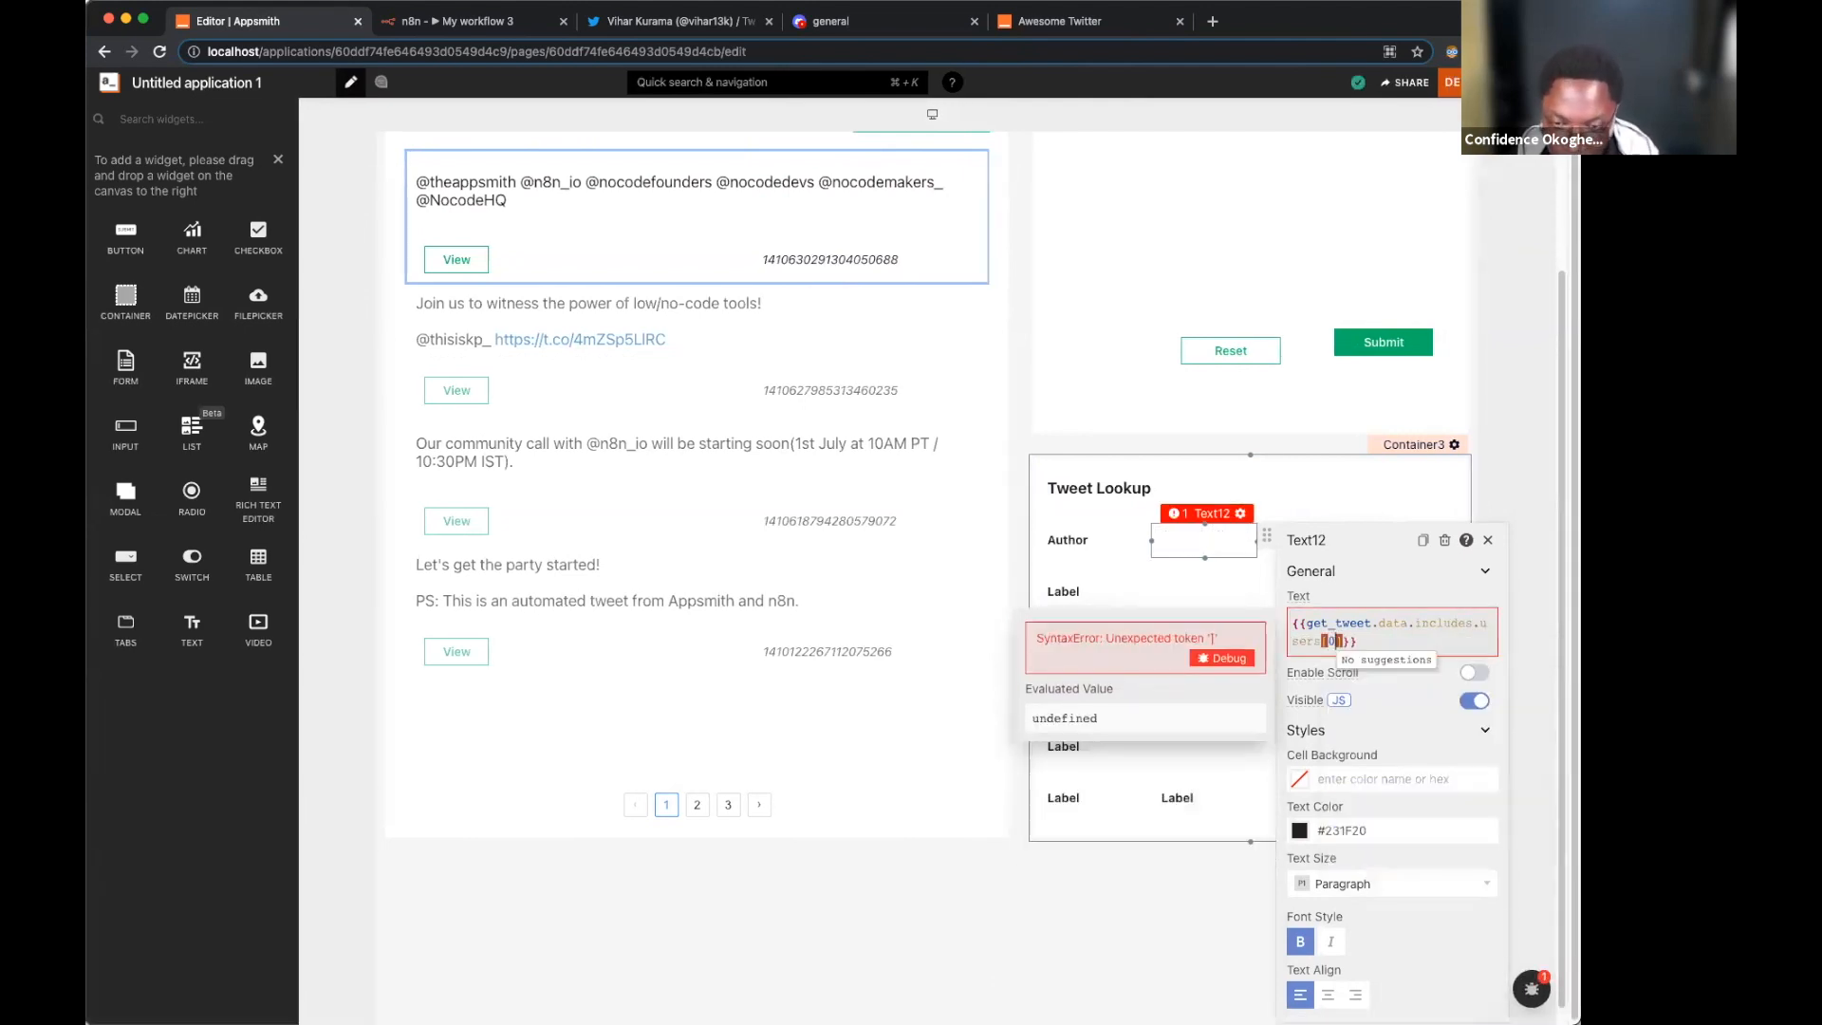
key("Right")
type(".")
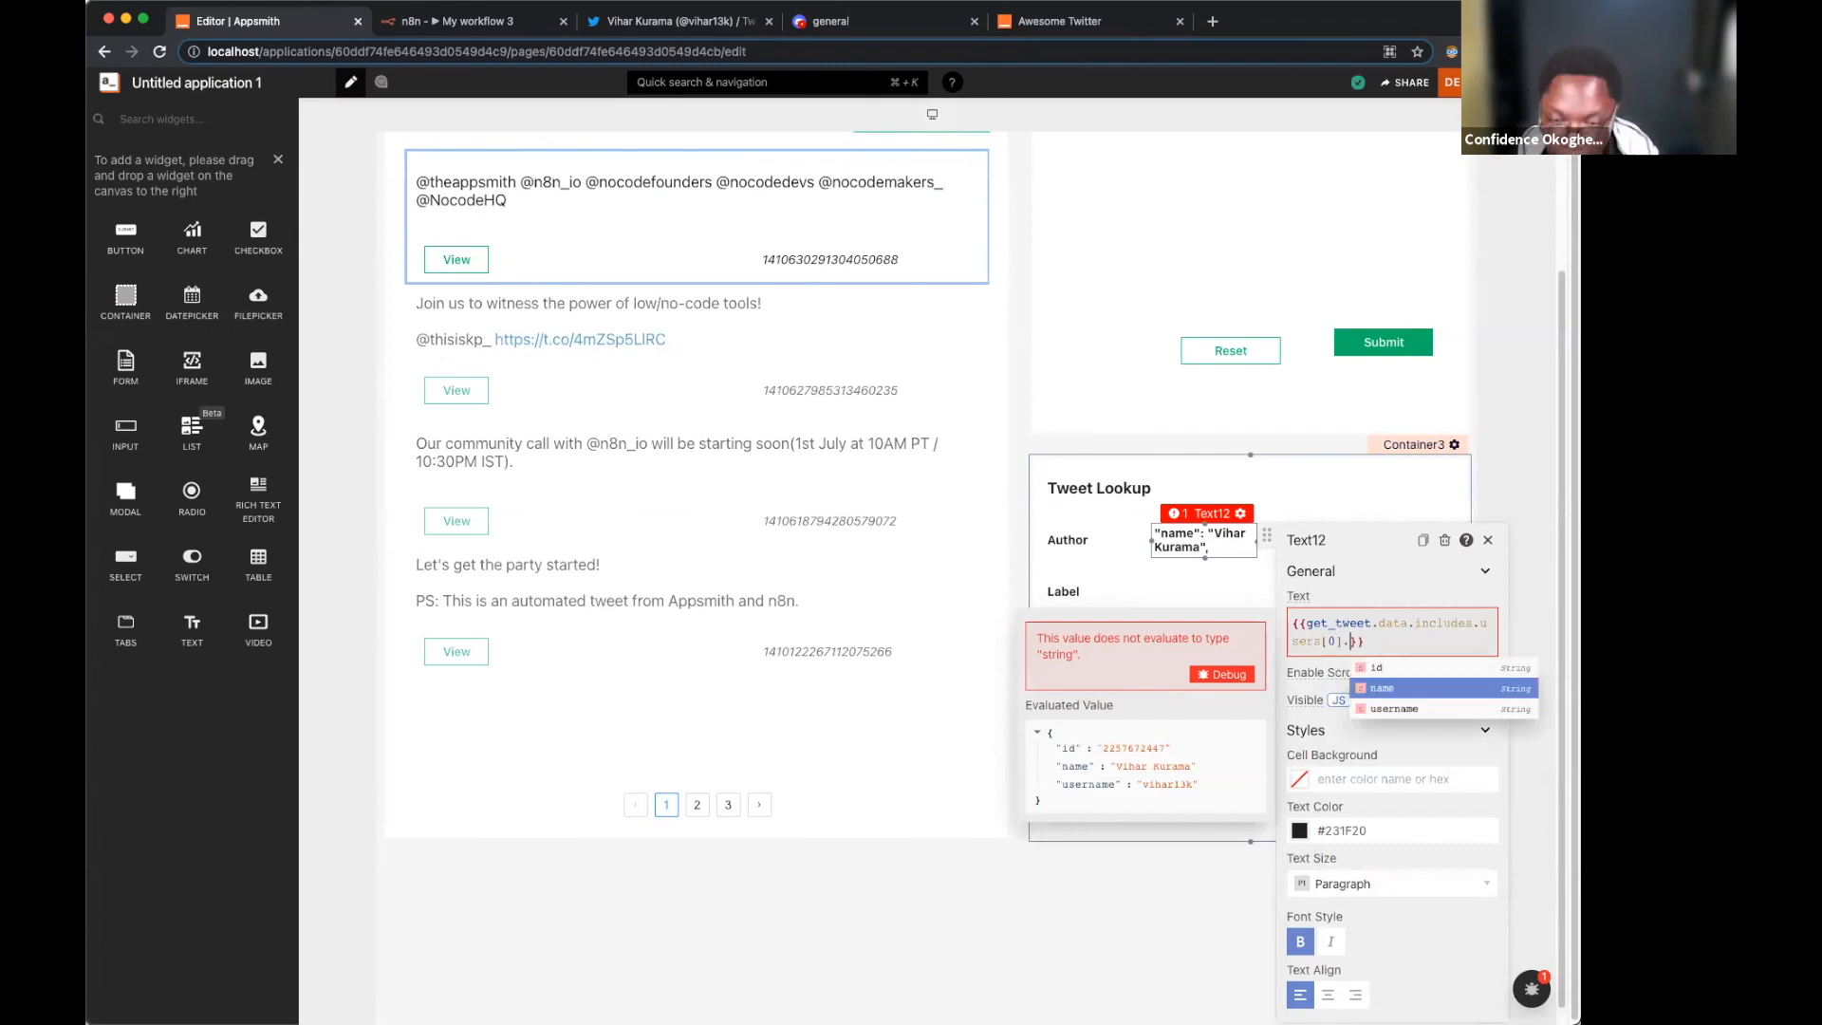
key("Down")
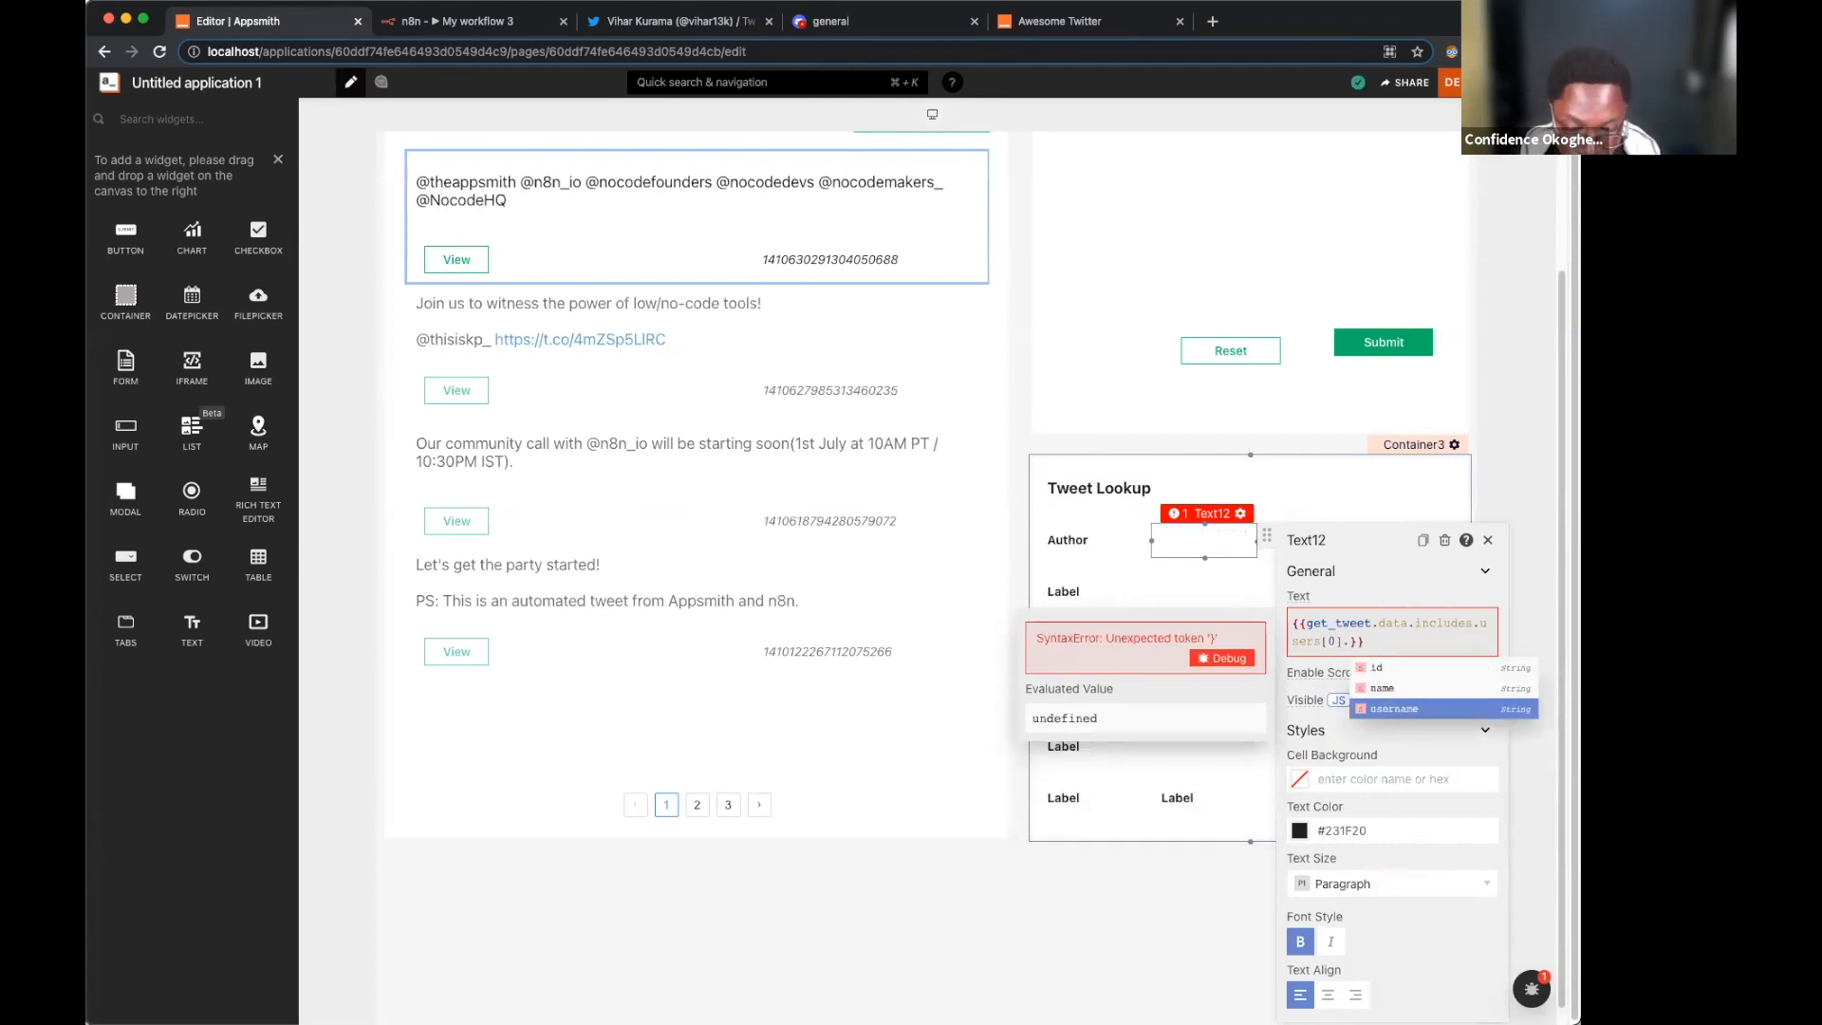
key("Return")
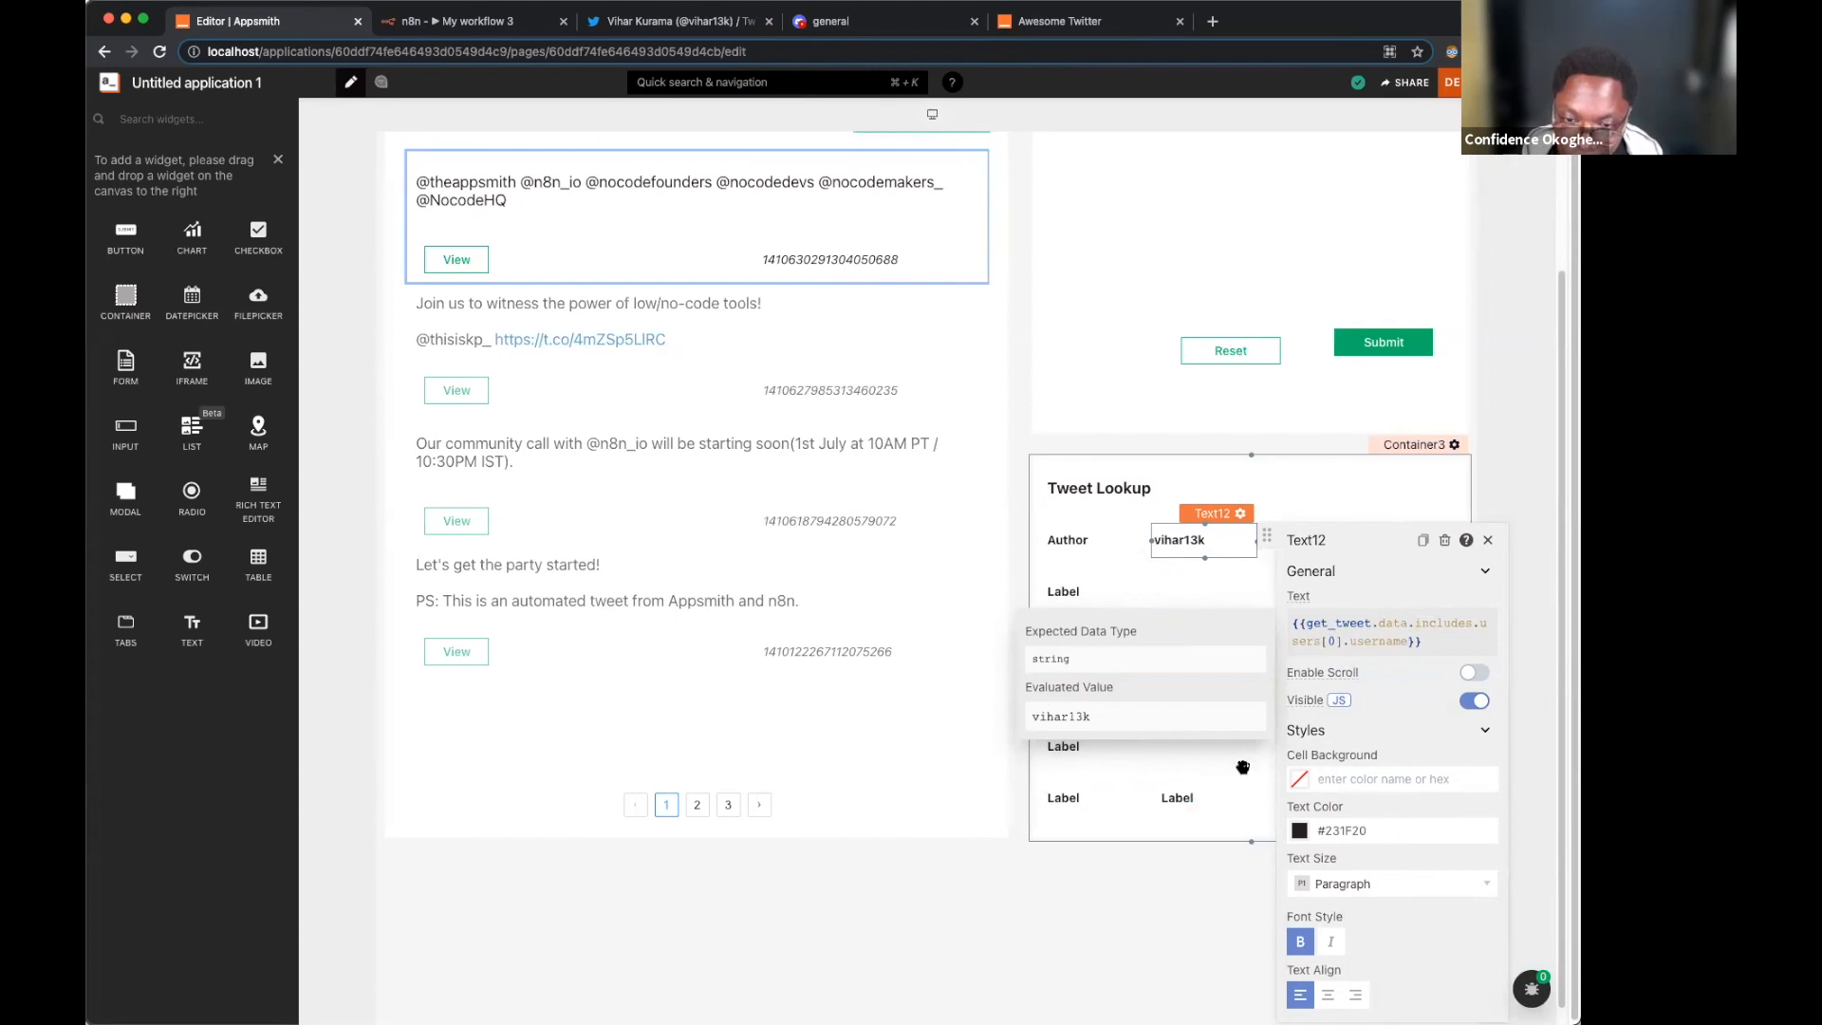
left_click(1328, 941)
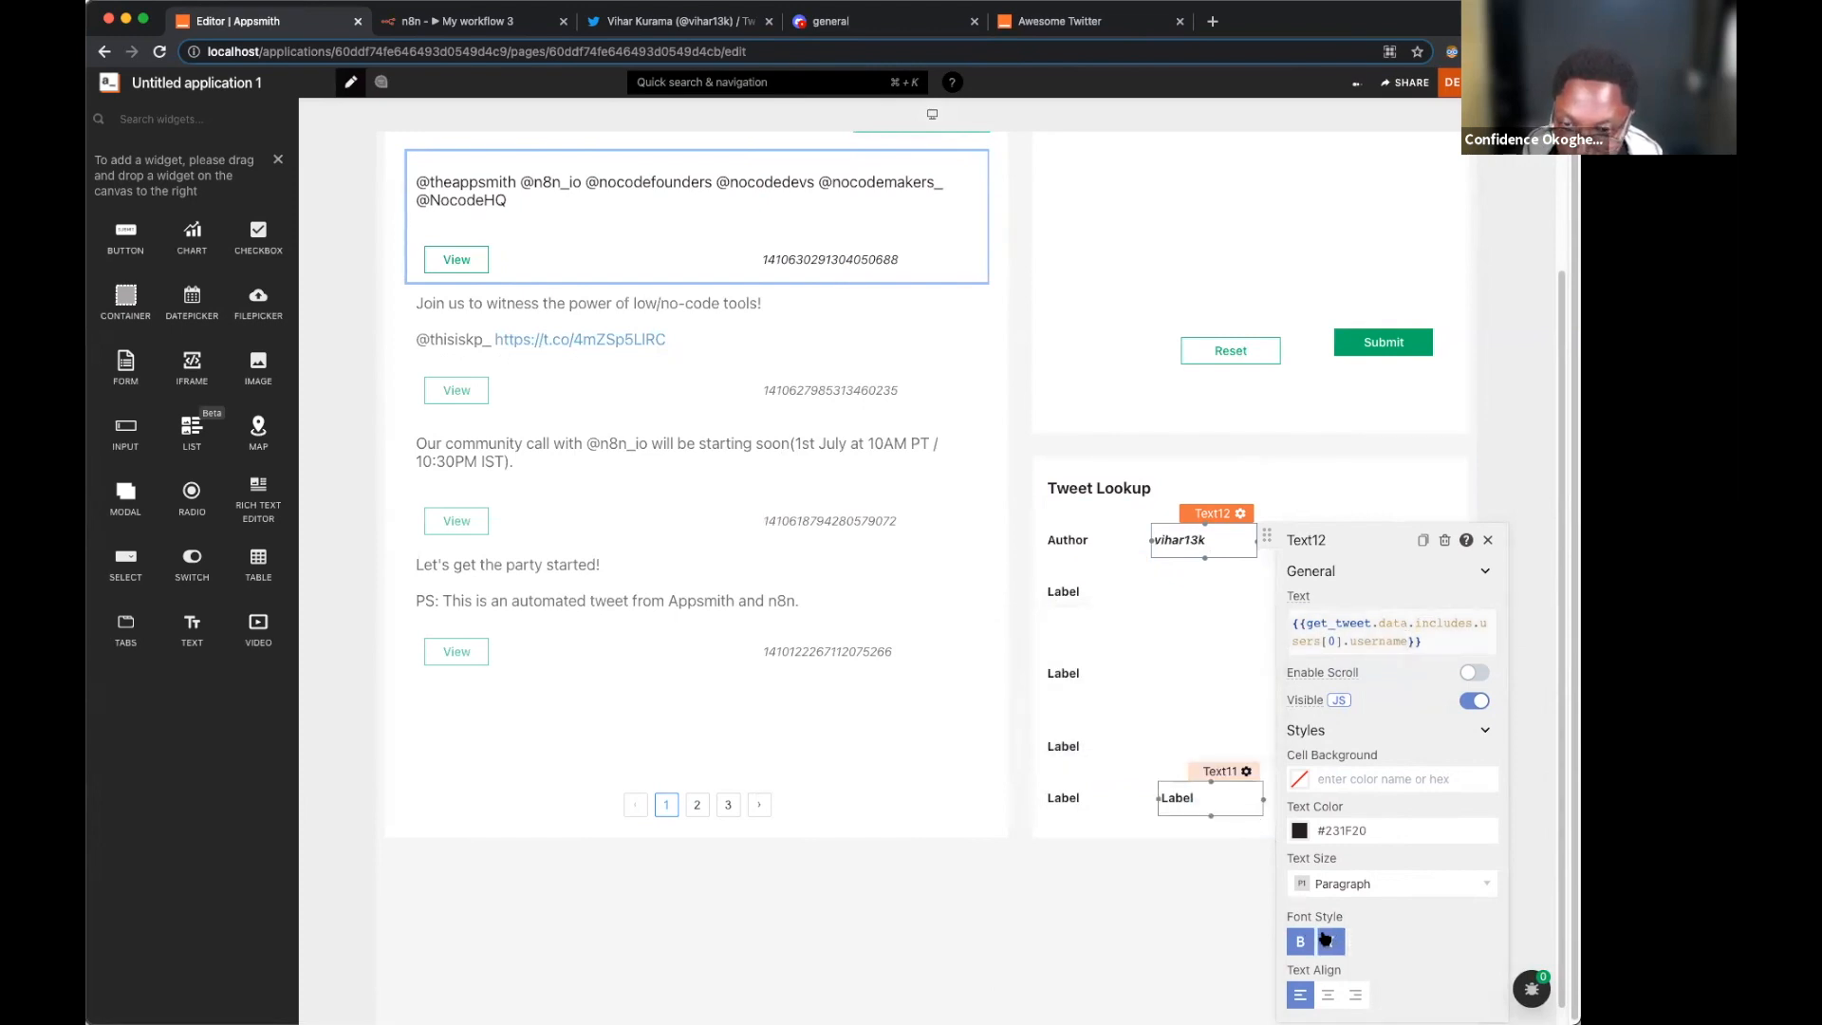
Turn off italic and bold on the author username text.
left_click(1330, 941)
left_click(1301, 941)
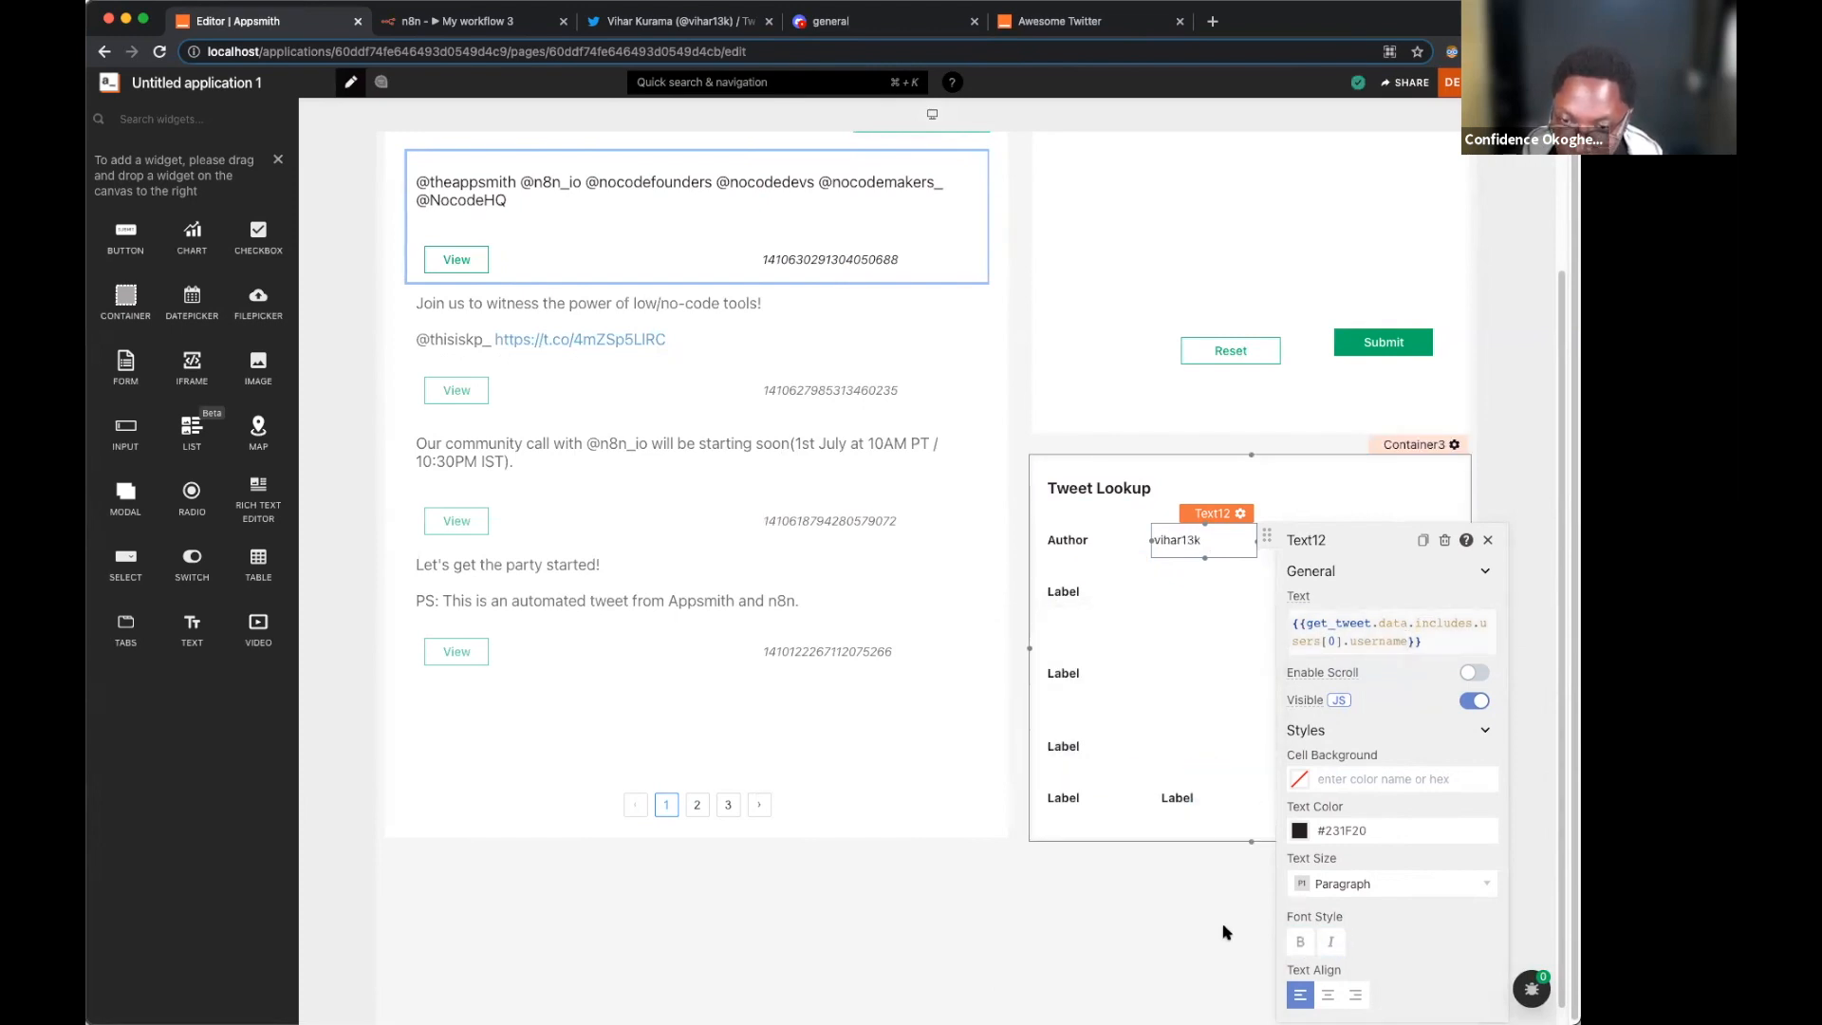
scroll(1209, 799, "up", 1)
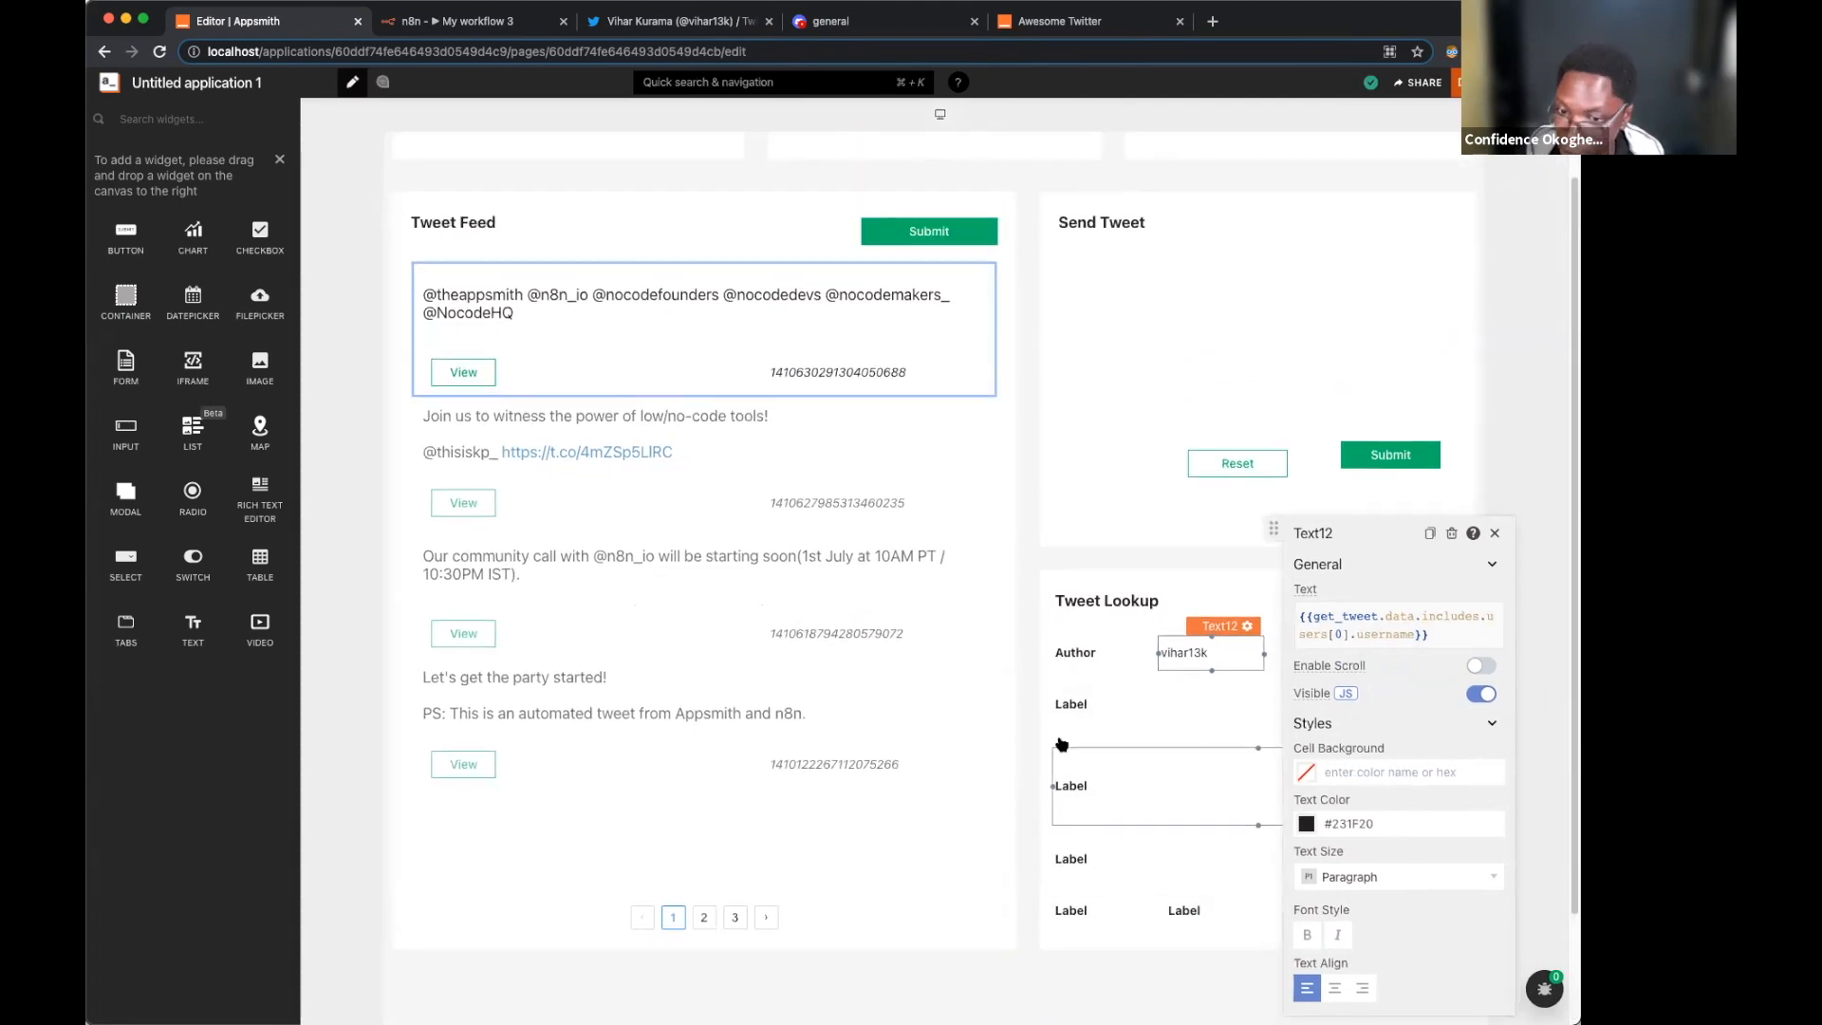
scroll(1044, 740, "down", 1)
left_click_drag(1123, 578, 1101, 577)
Rename the second row's label to Date.
left_click(1223, 634)
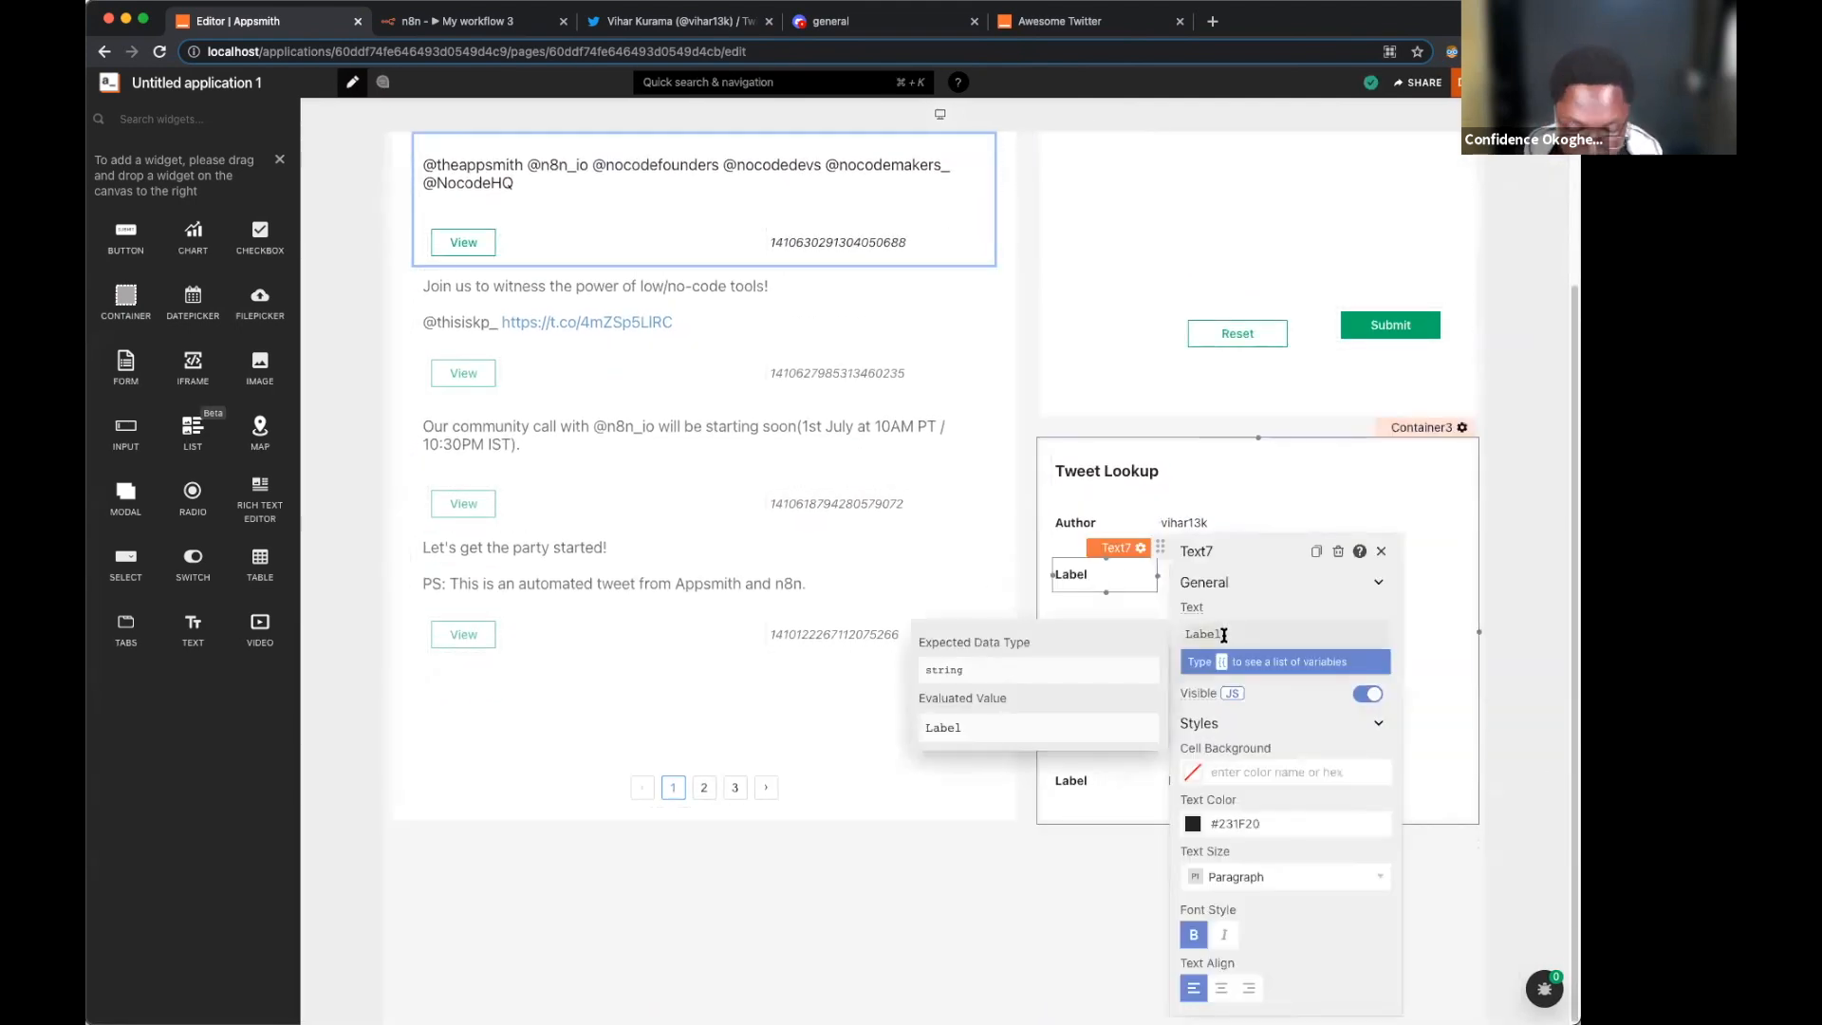
key("super+a")
type("Date")
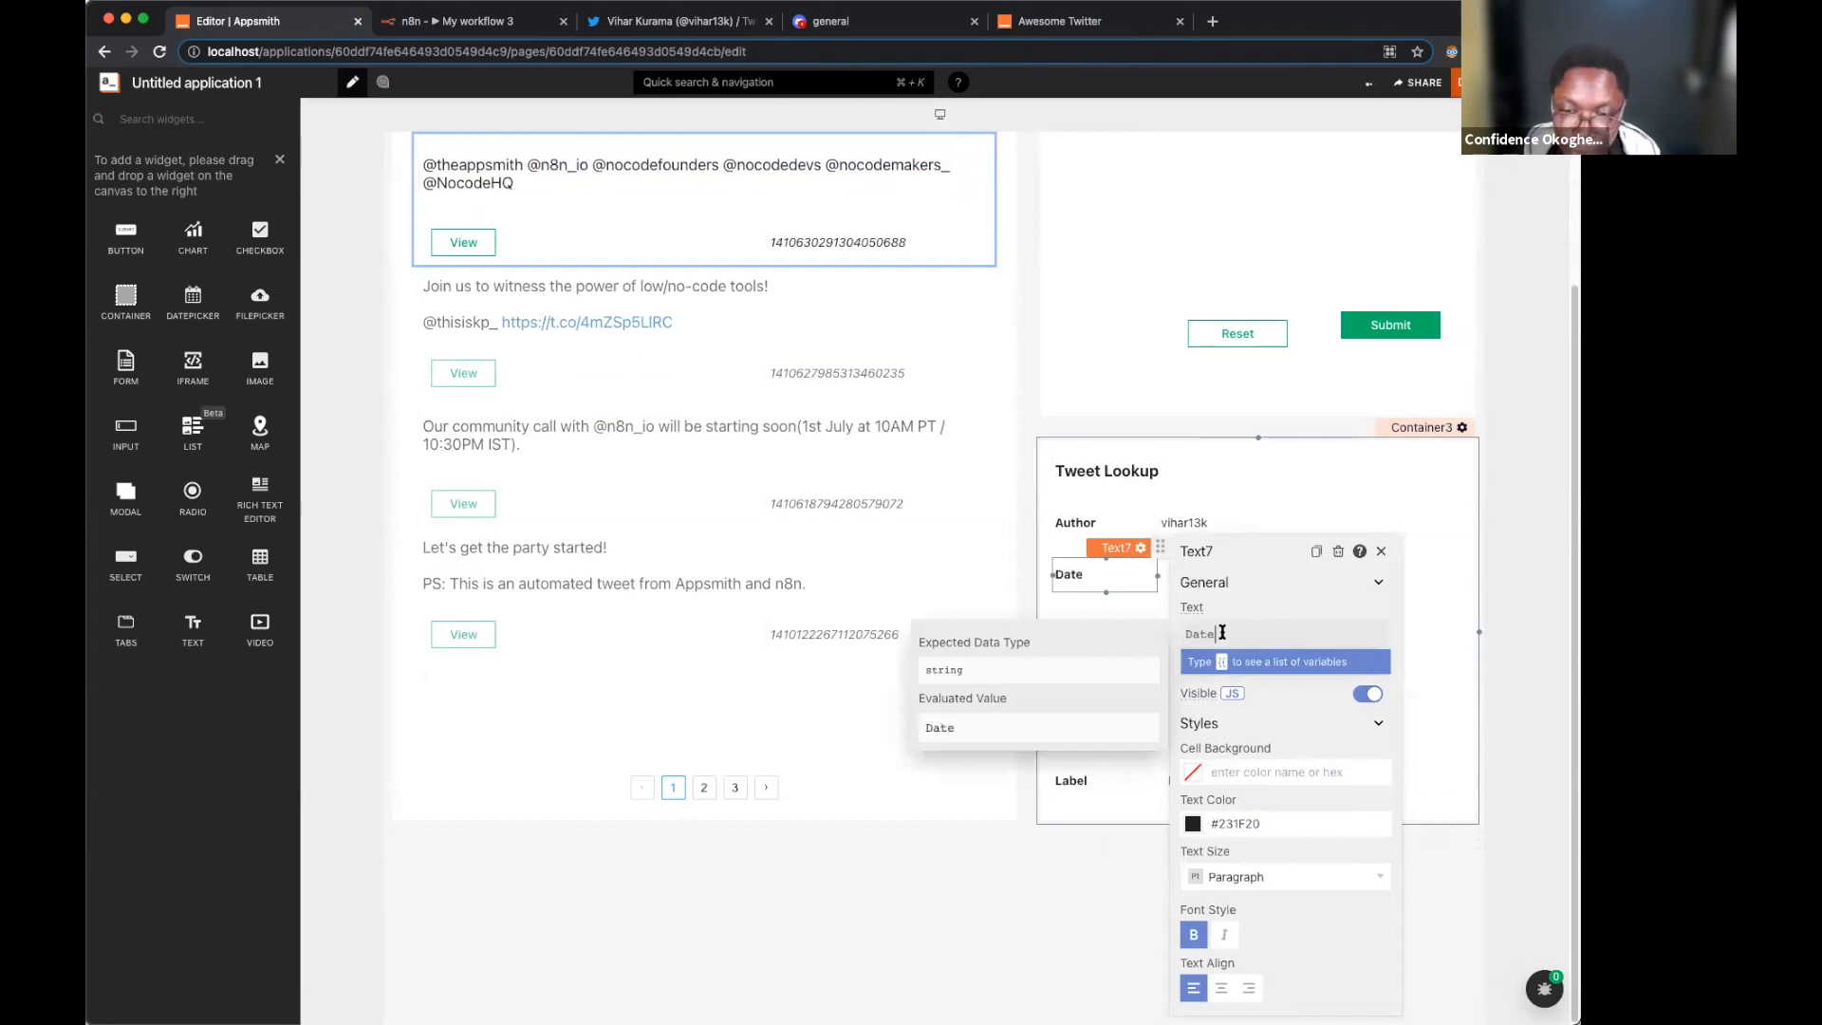
left_click(894, 943)
Add a Text widget beside Date bound to get_tweet.data.data.created_at.
left_click_drag(192, 645, 1135, 594)
left_click(1331, 629)
double_click(1331, 629)
type("{{get_tweet.data.data}}")
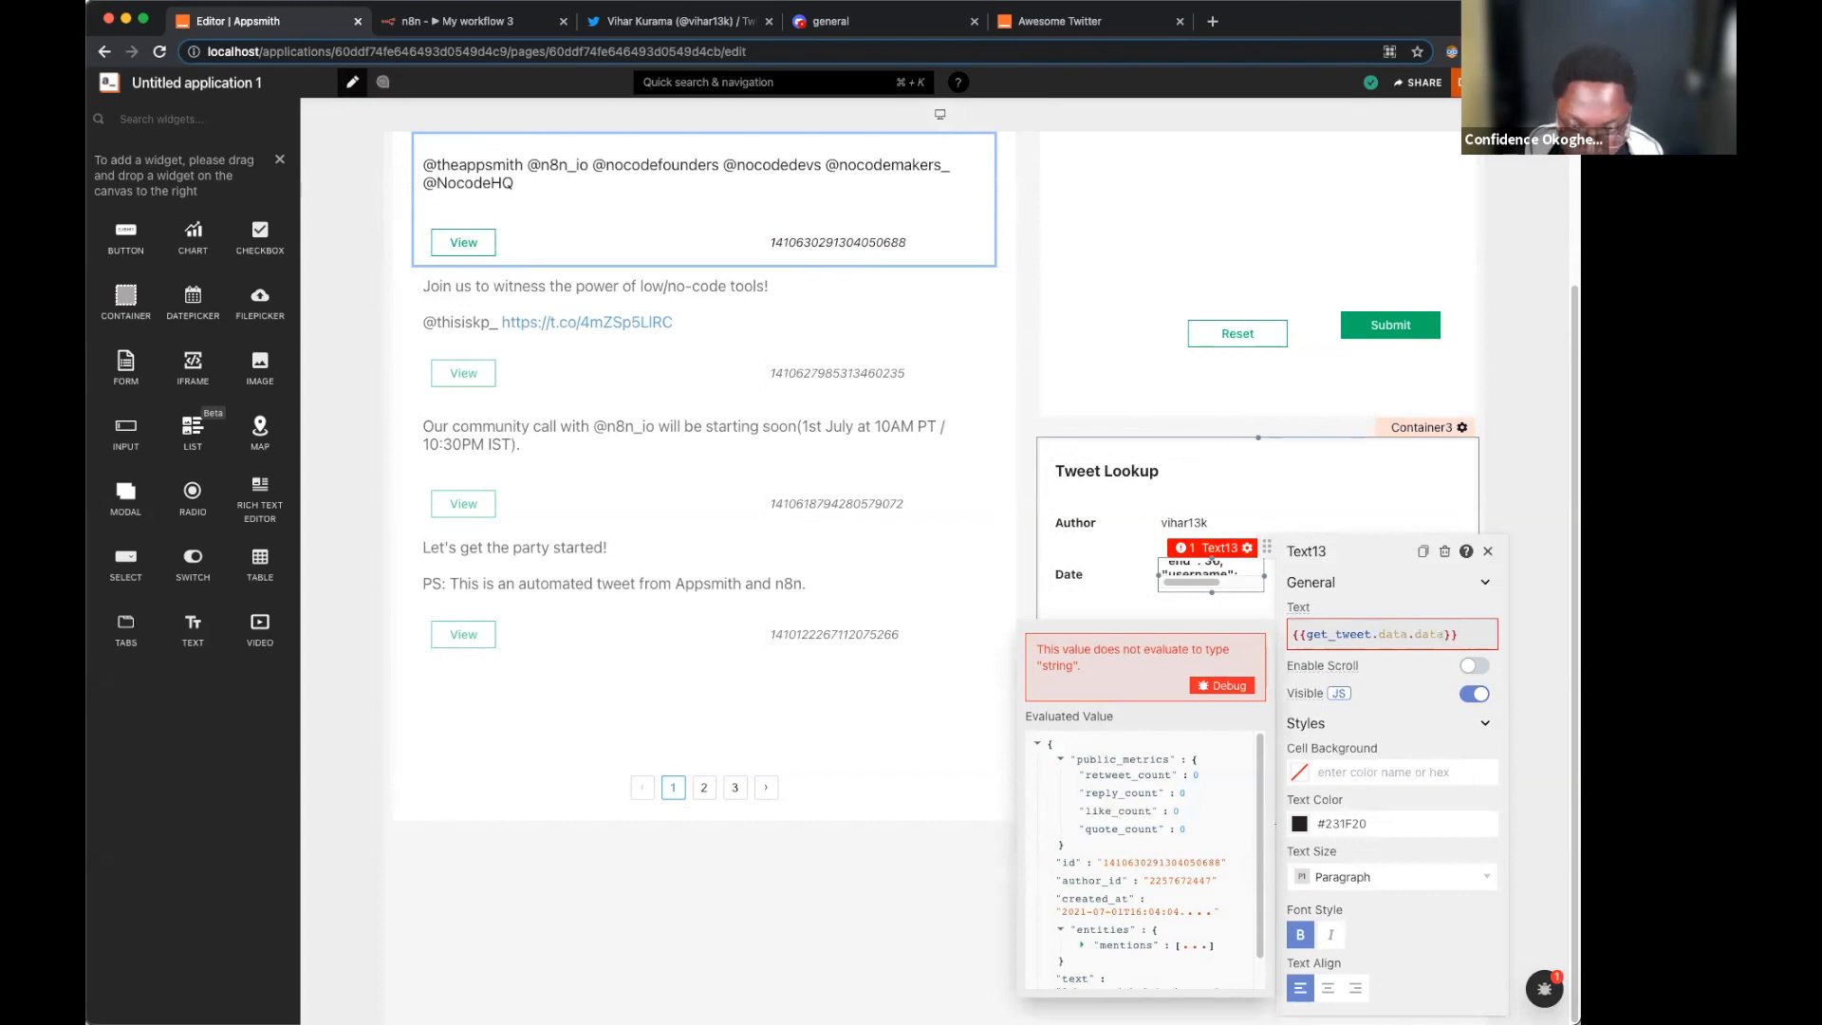
type(".c")
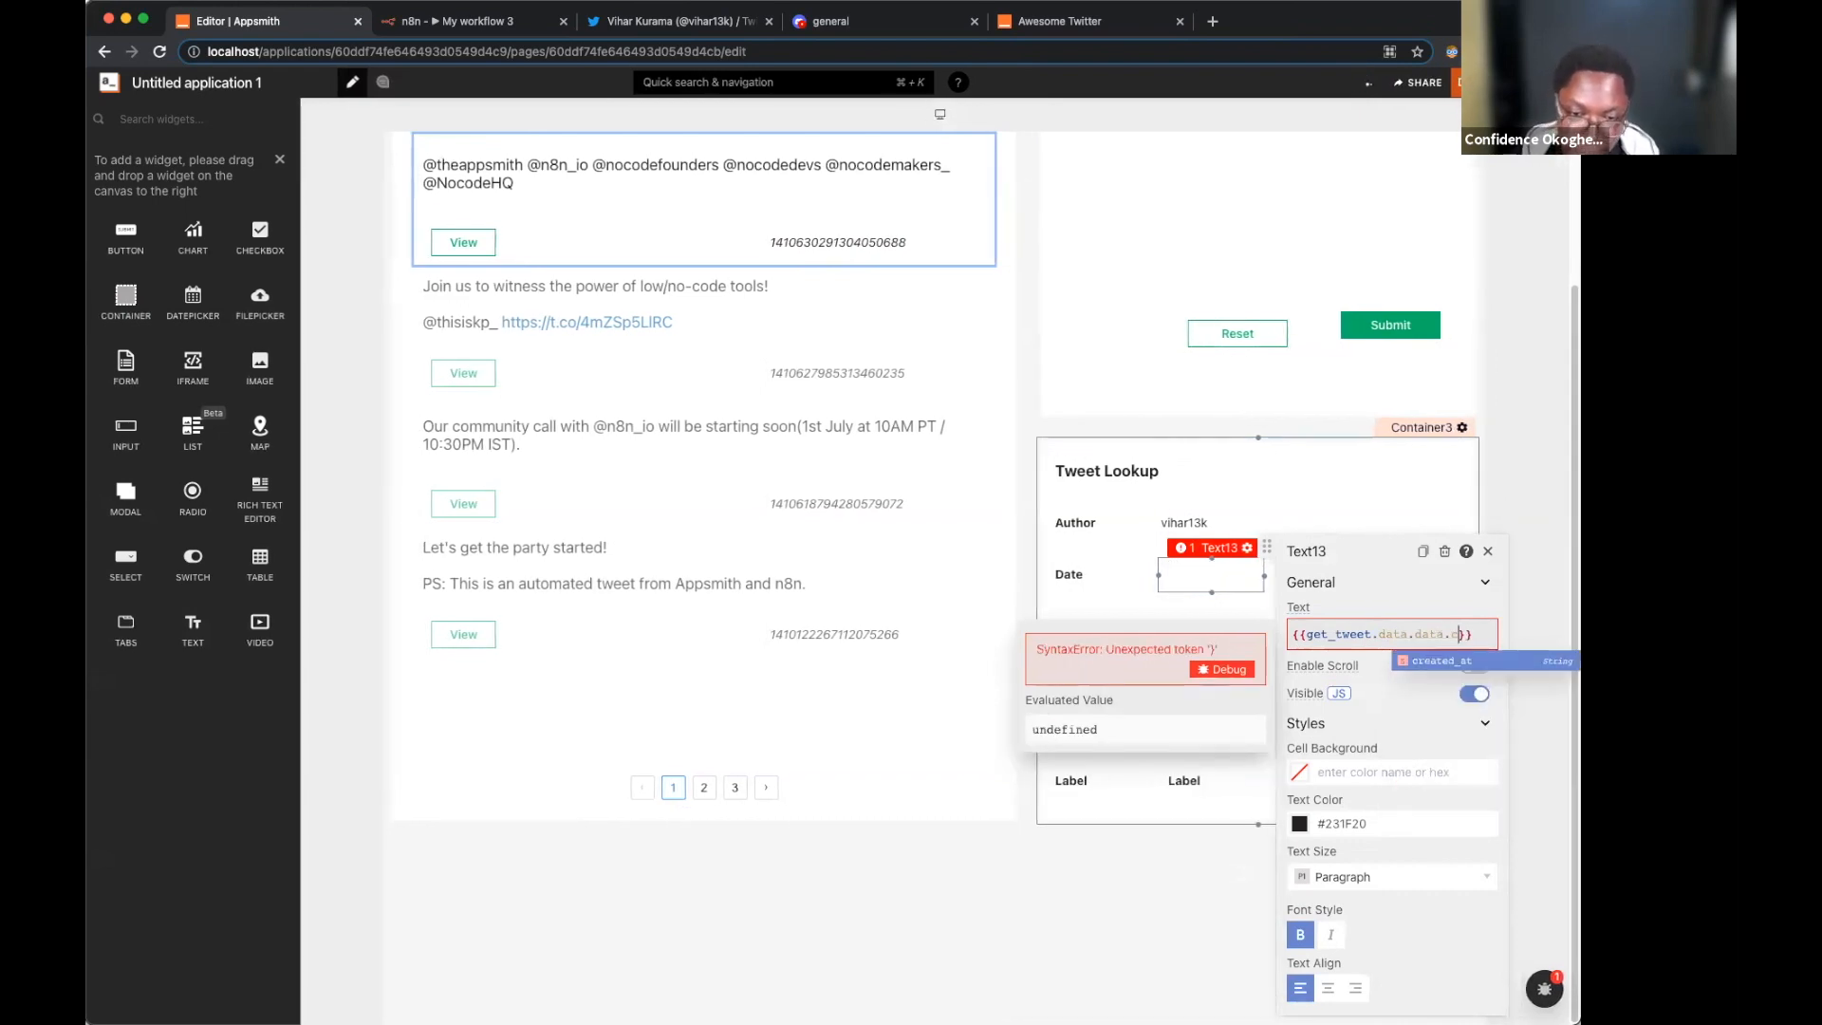
key("Return")
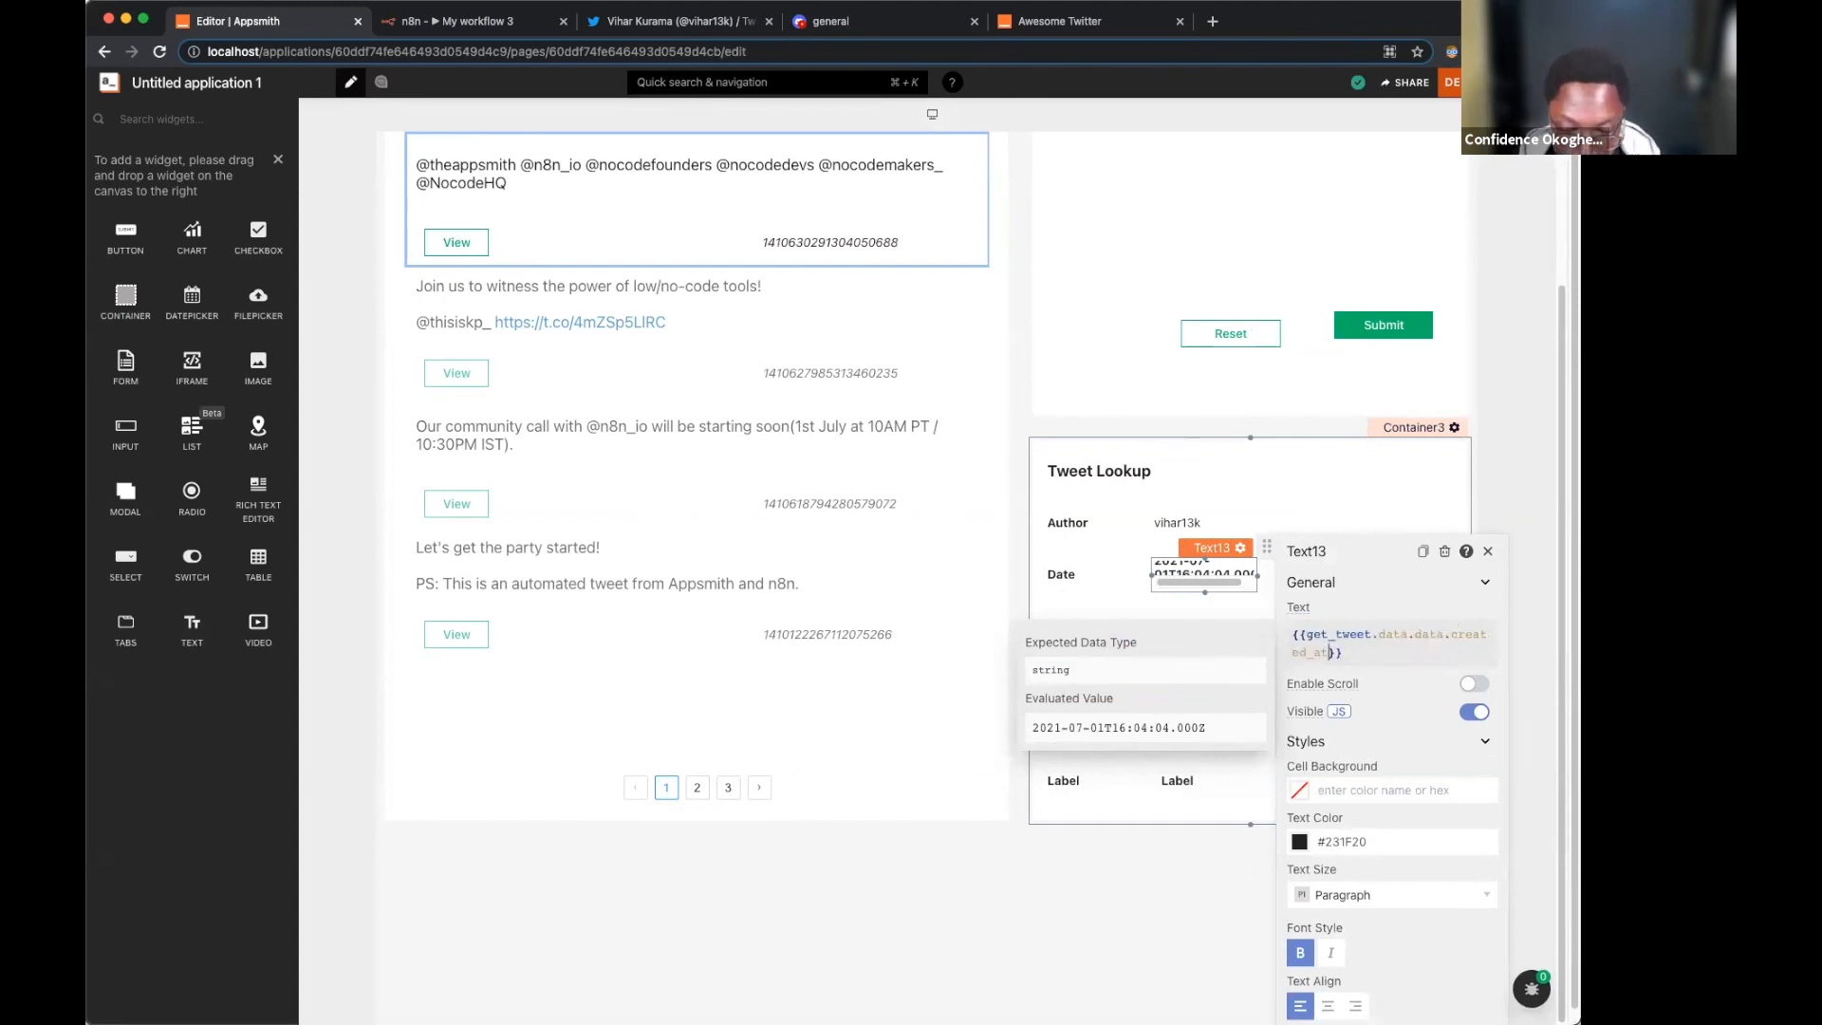
type(")")
Wrap the created_at binding in moment().format('YYYY-MM-DD hh:mm').
left_click(1306, 633)
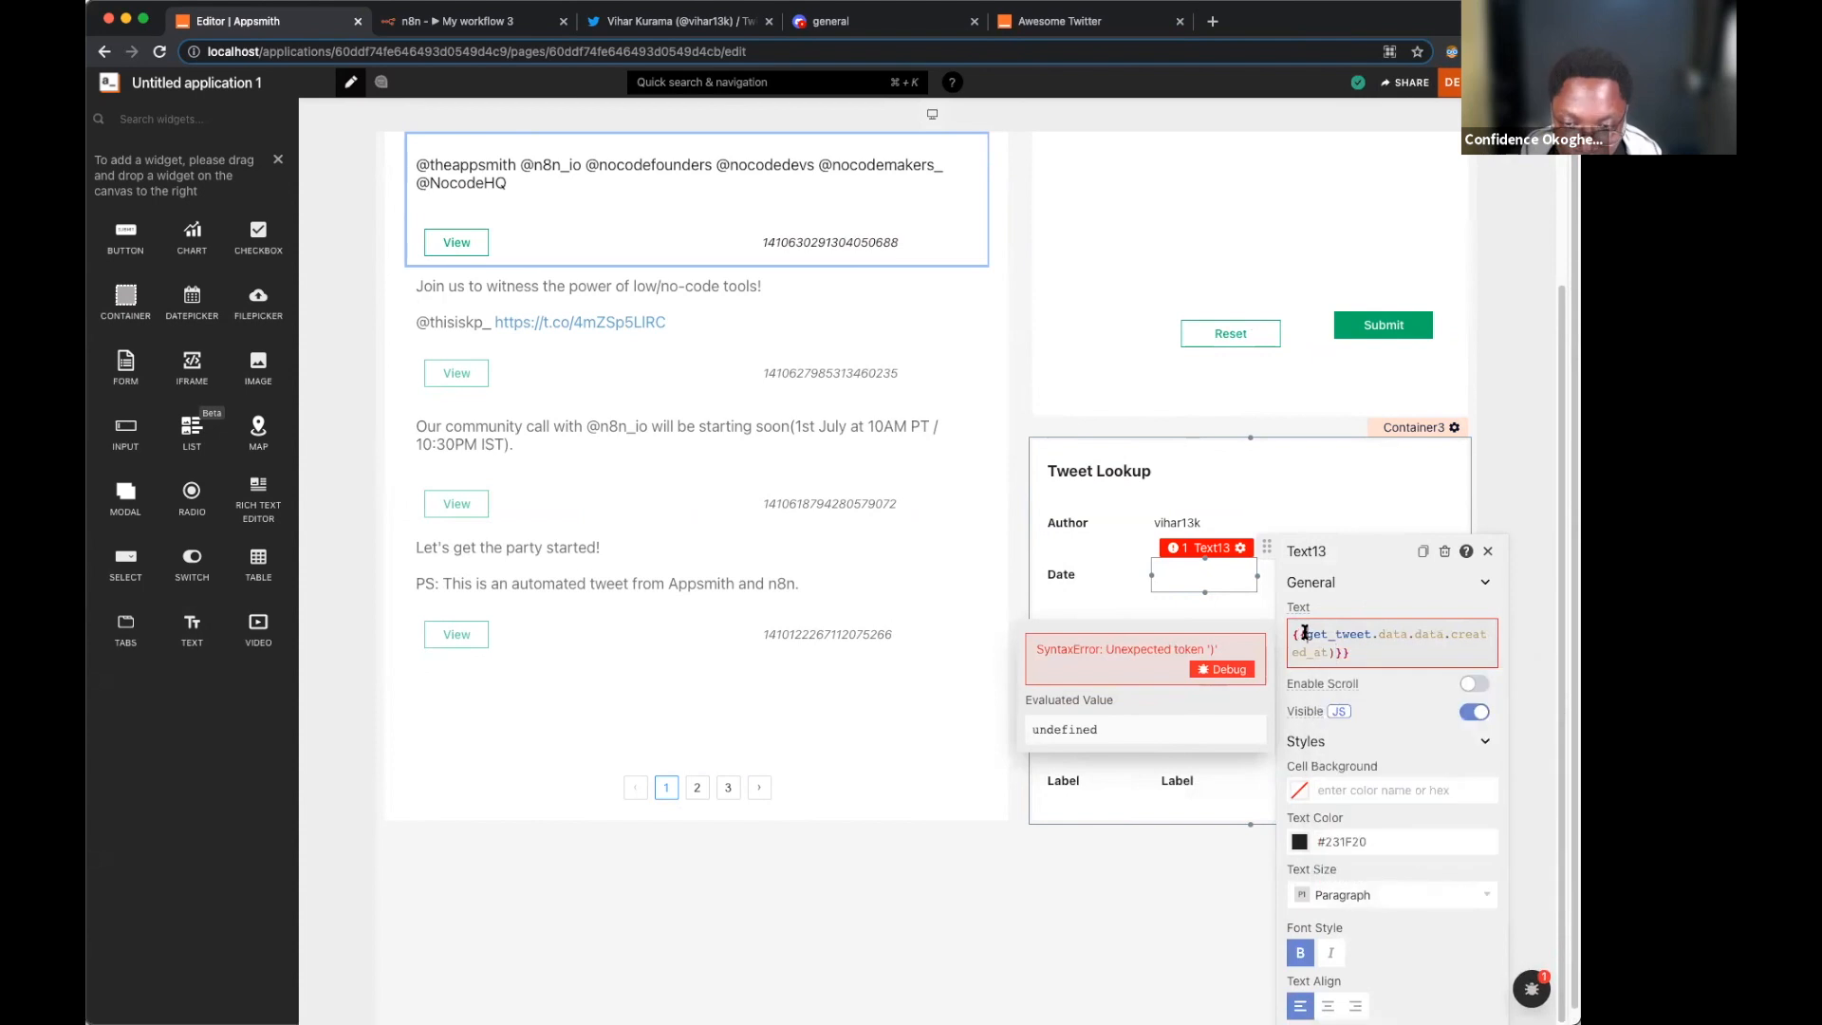
type("{")
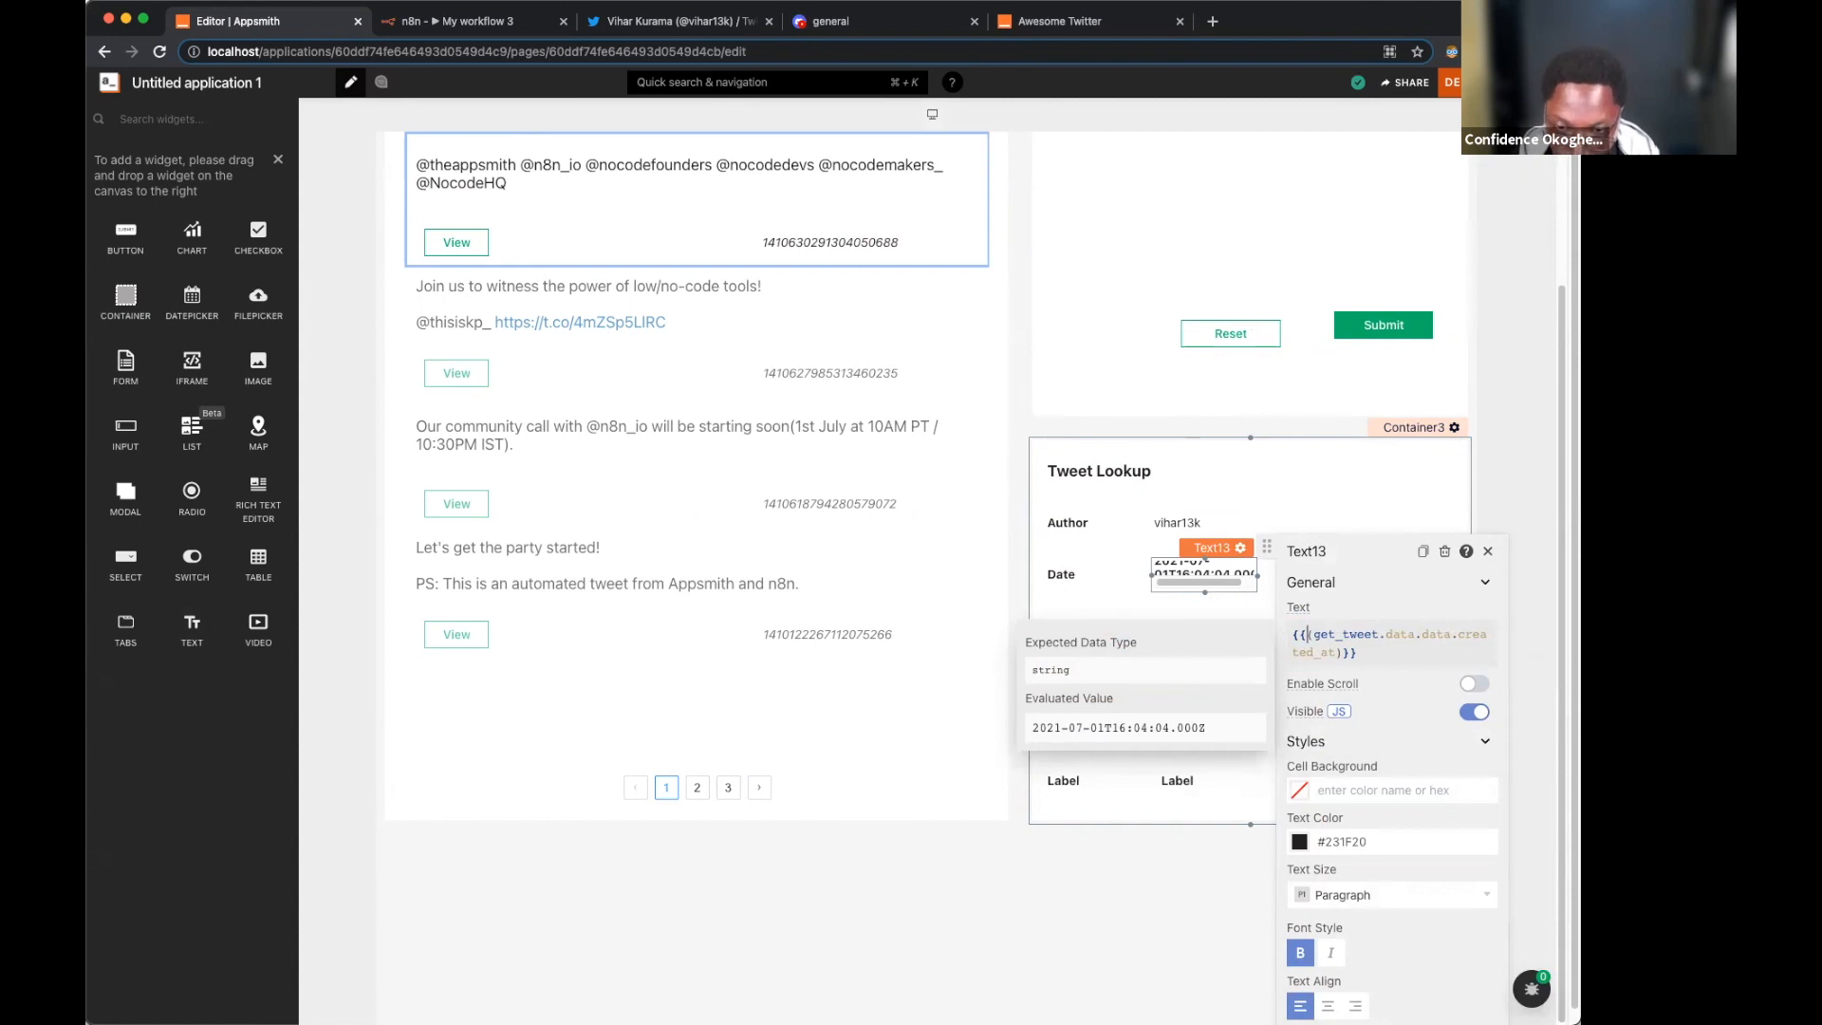
type("moment(")
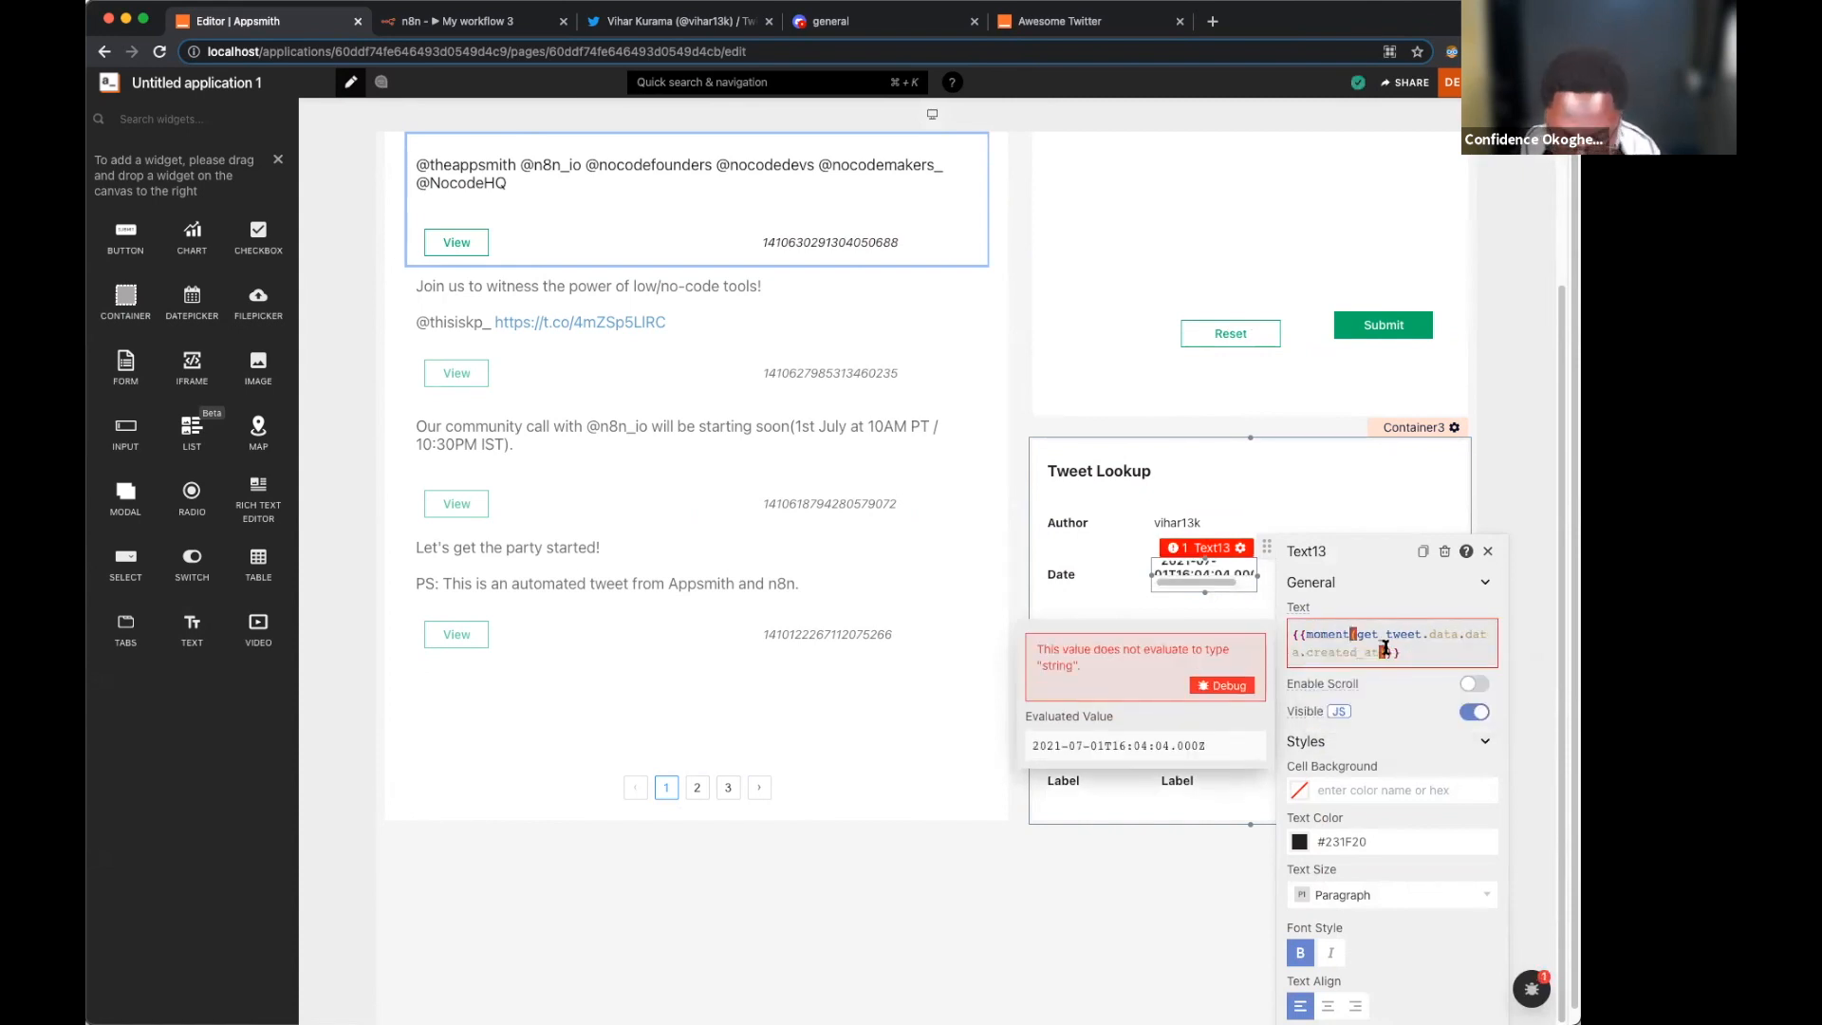
type(".fo")
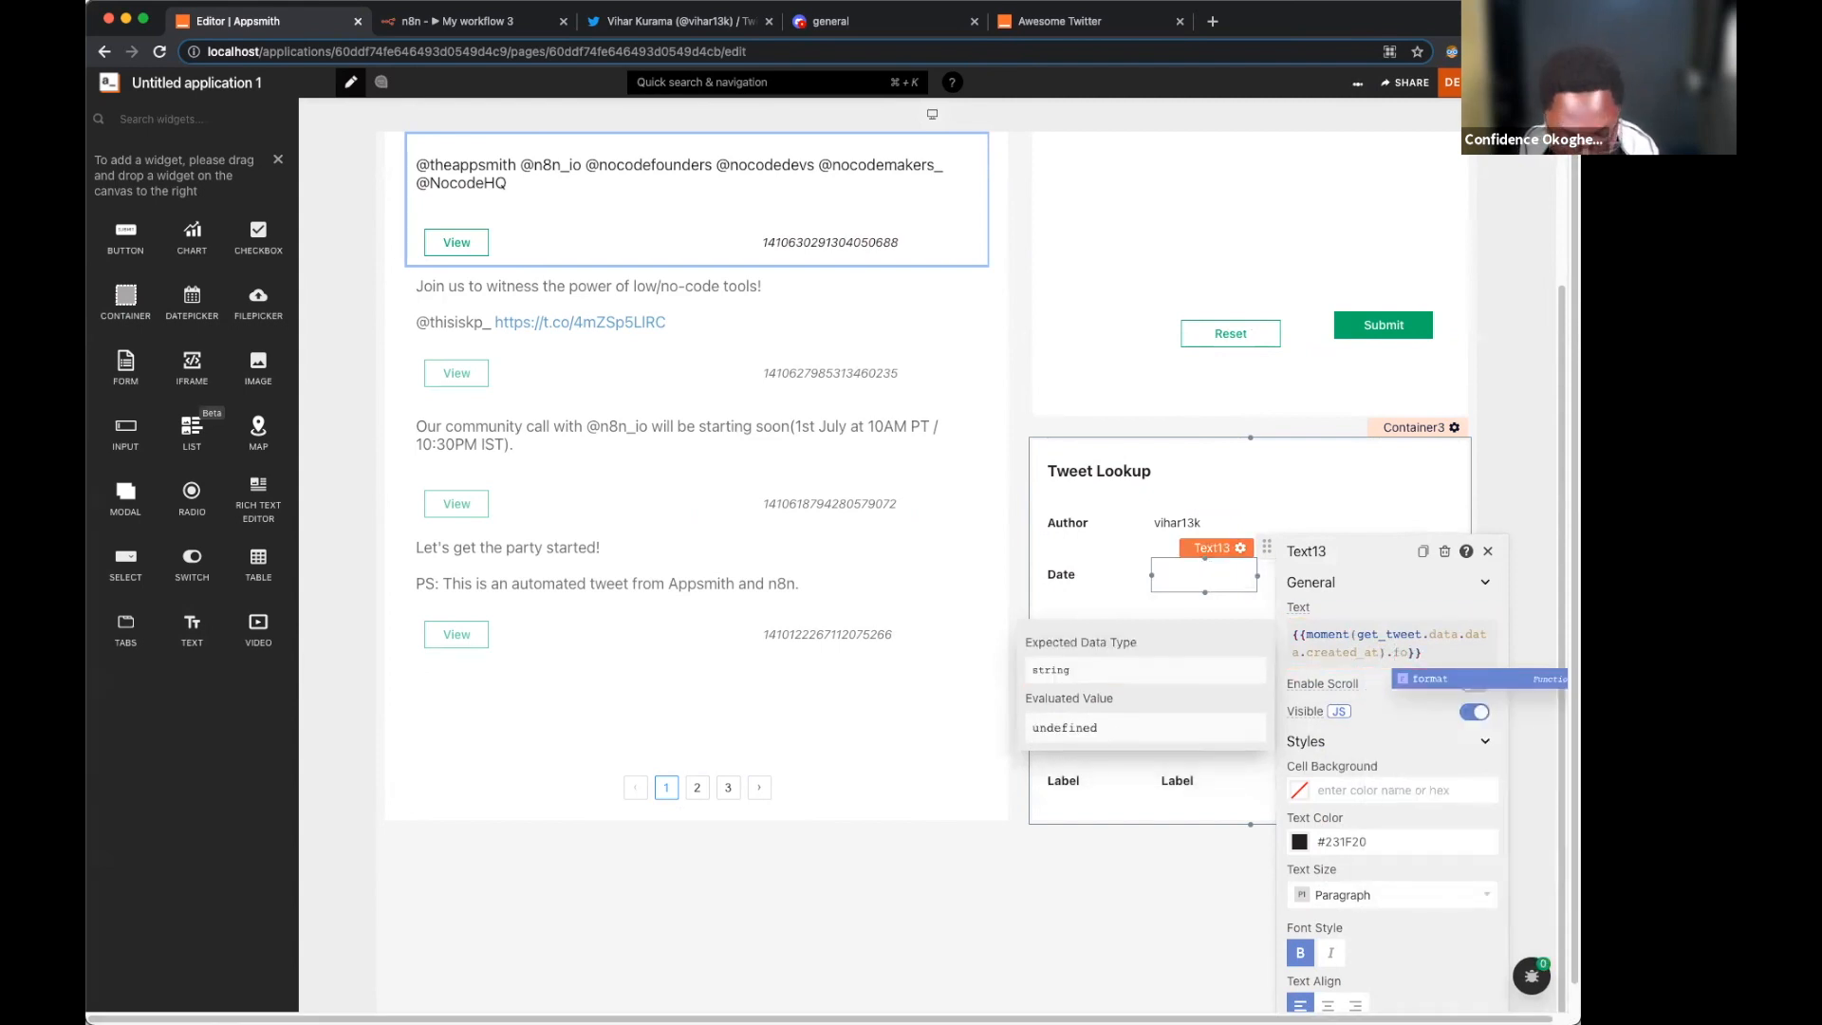
key("Return")
type("'")
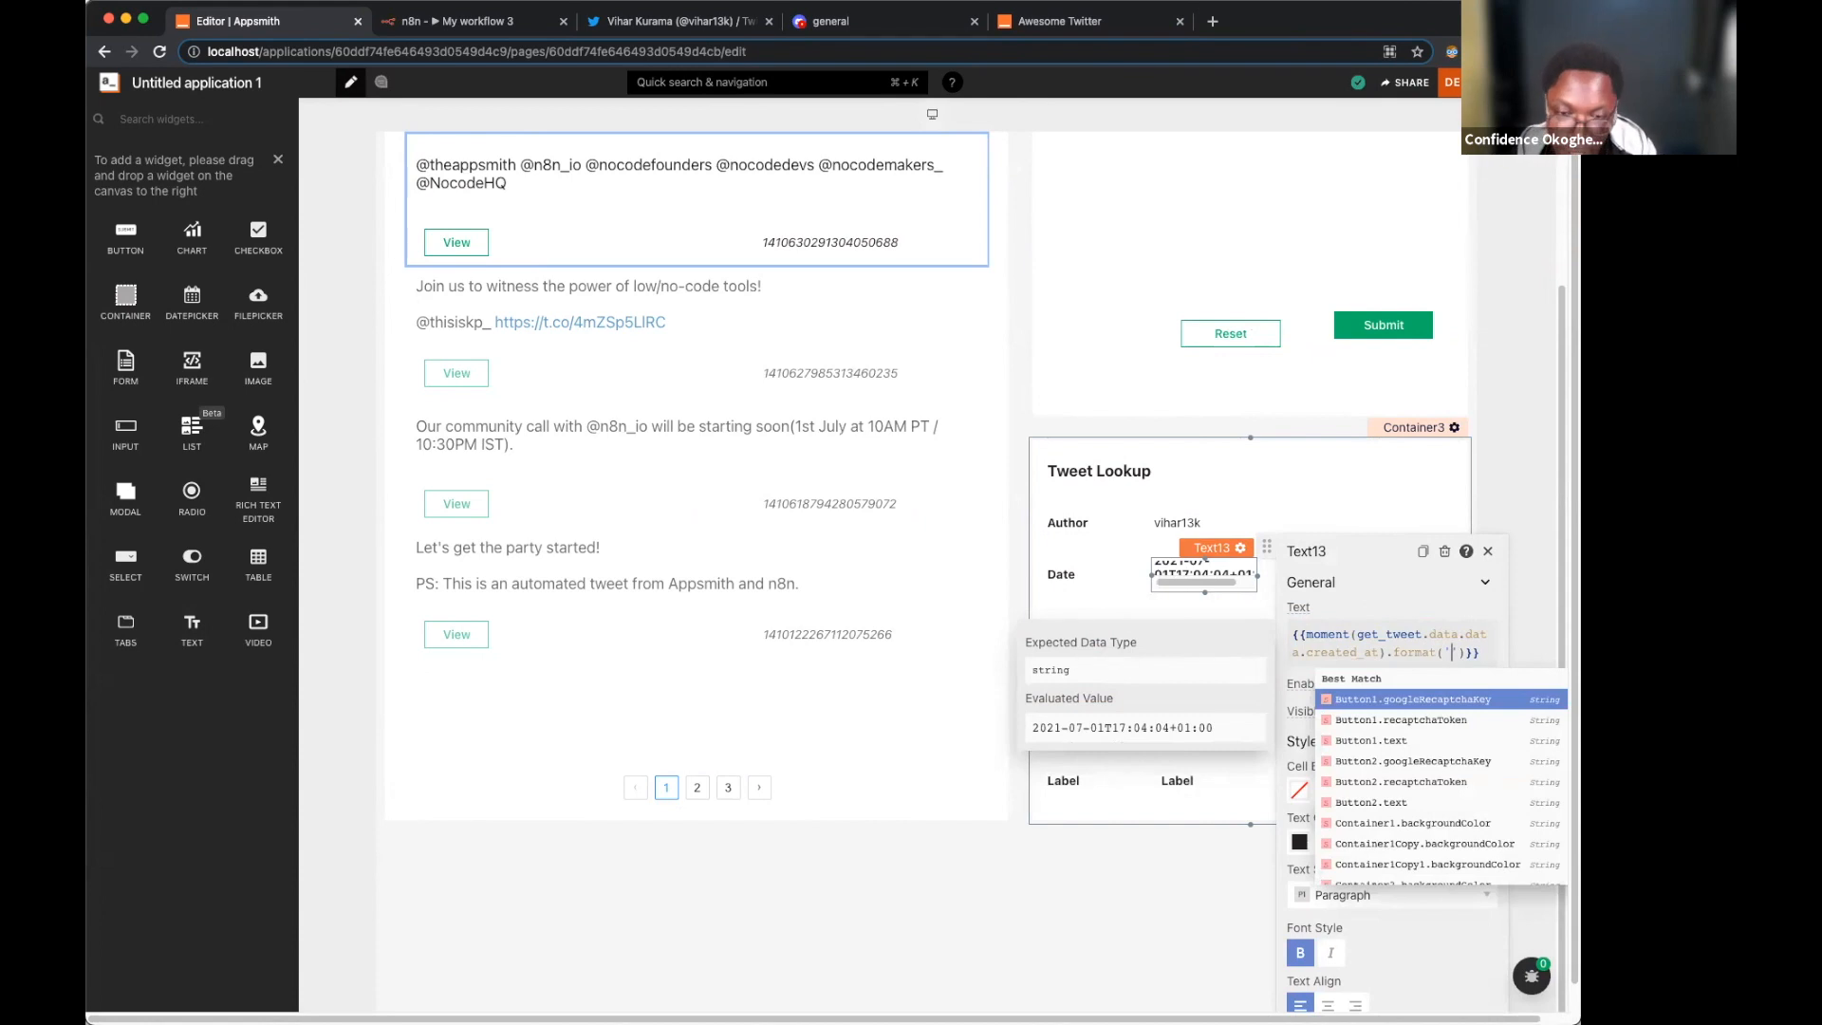
key("Escape")
type("y")
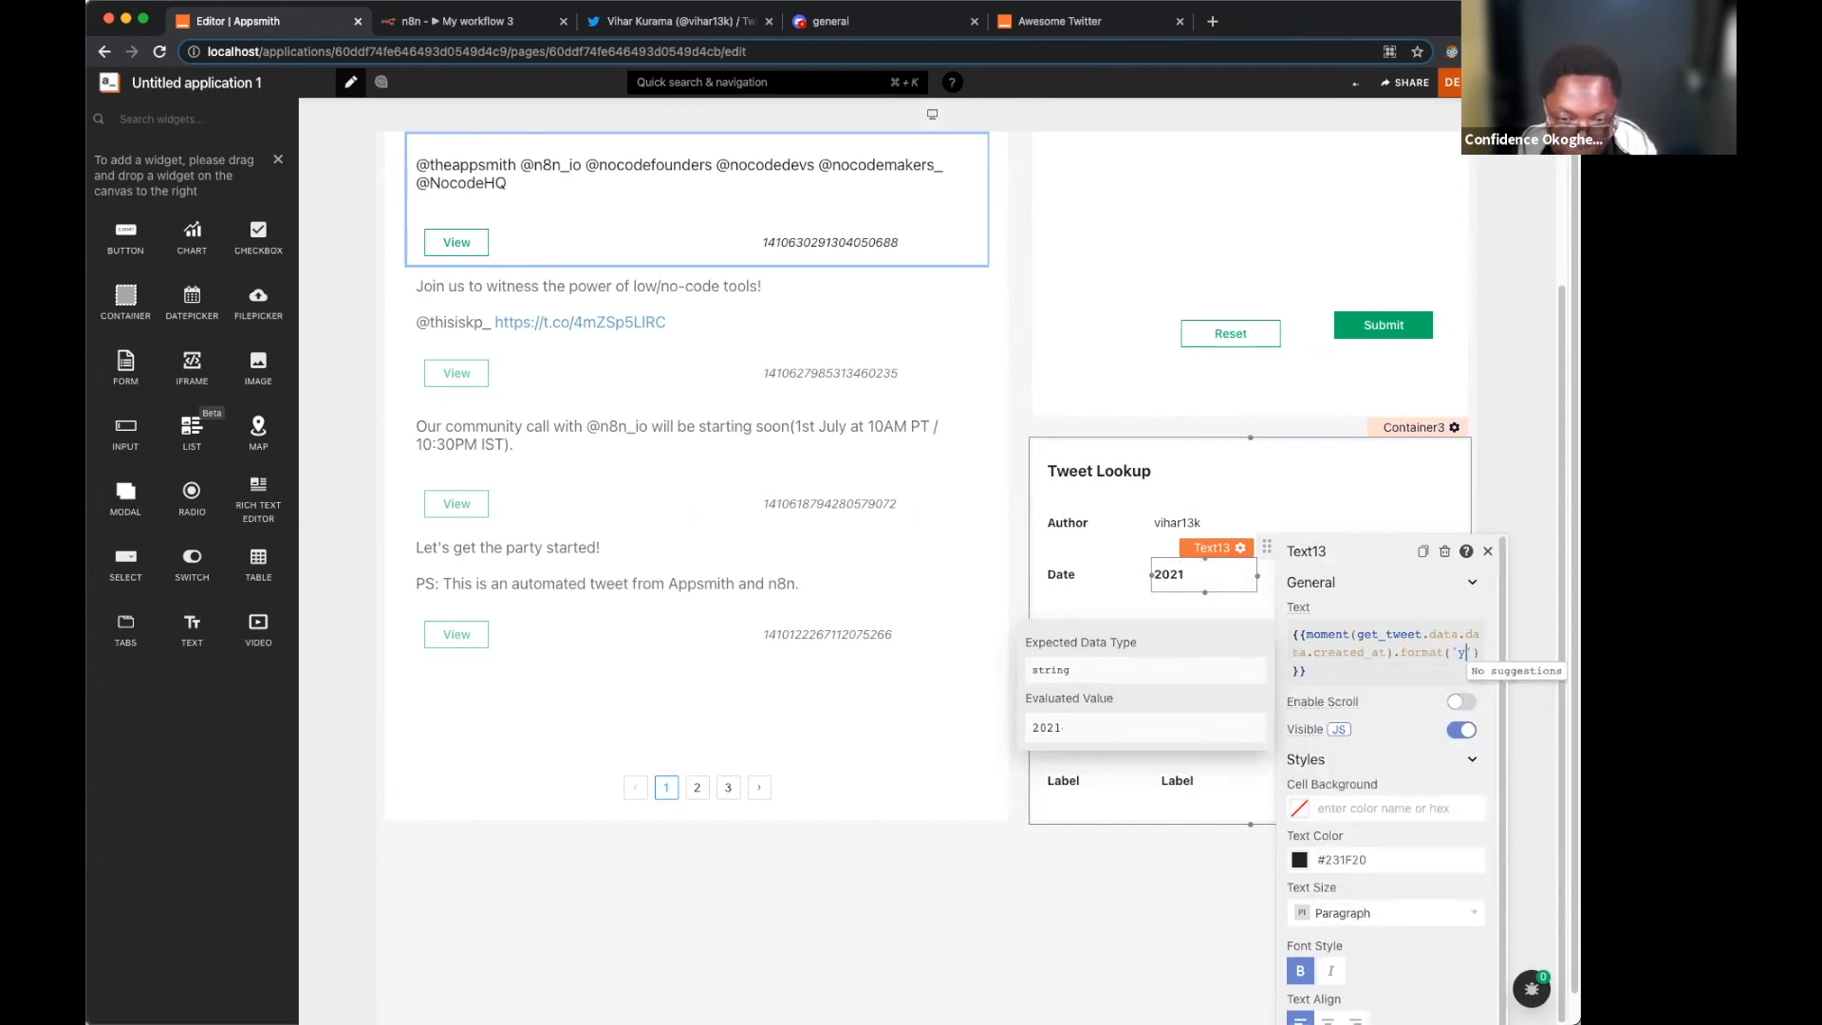
key("BackSpace")
type("YYY")
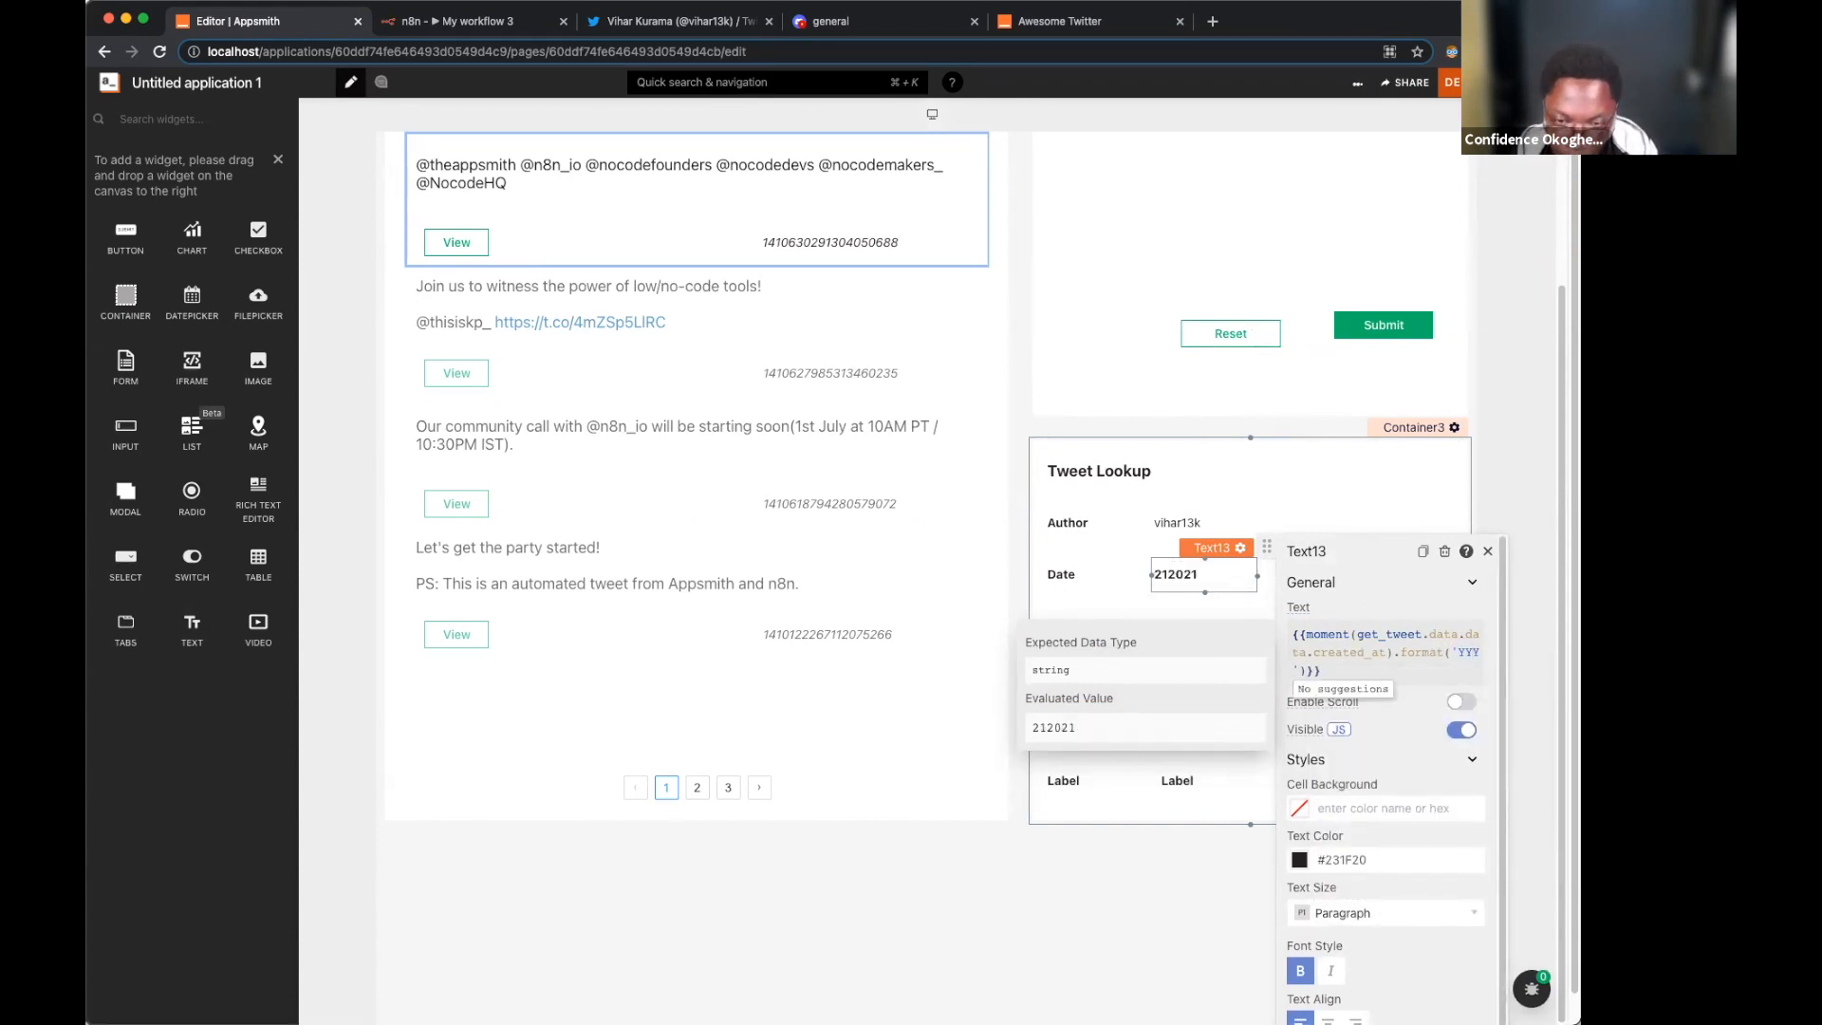
type("Y-MM")
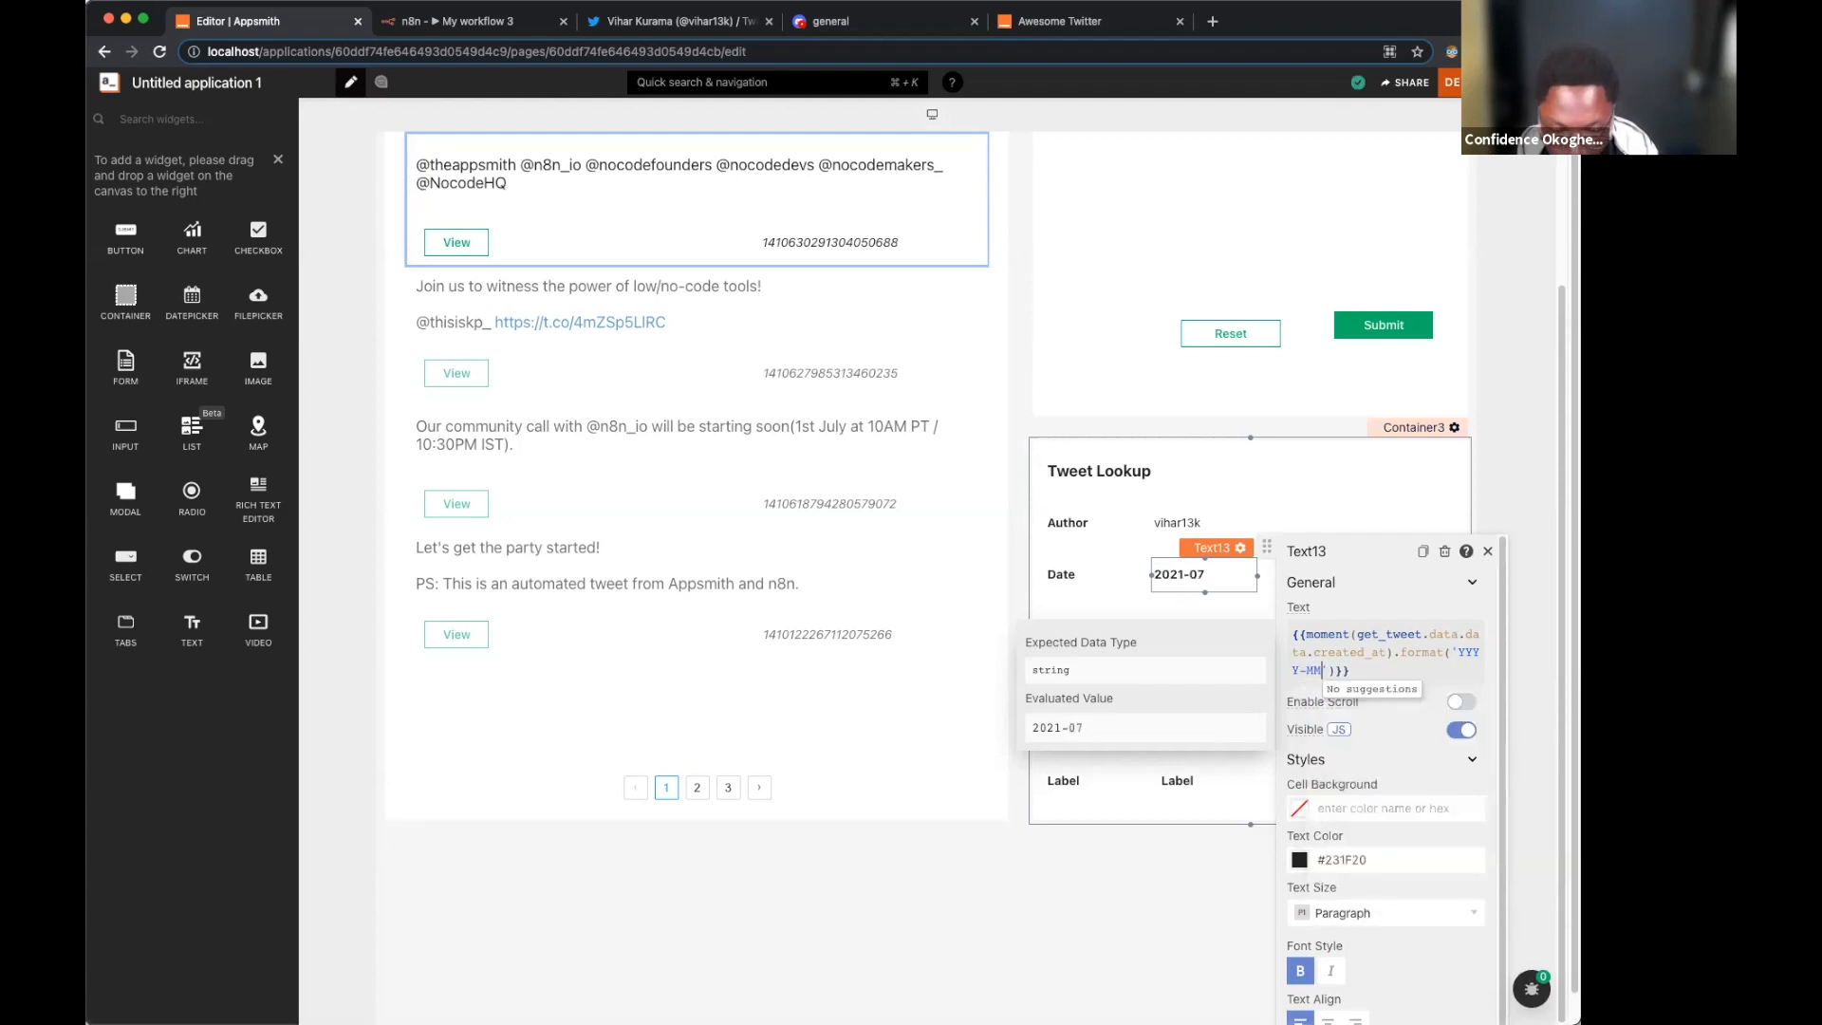
type("-DD h")
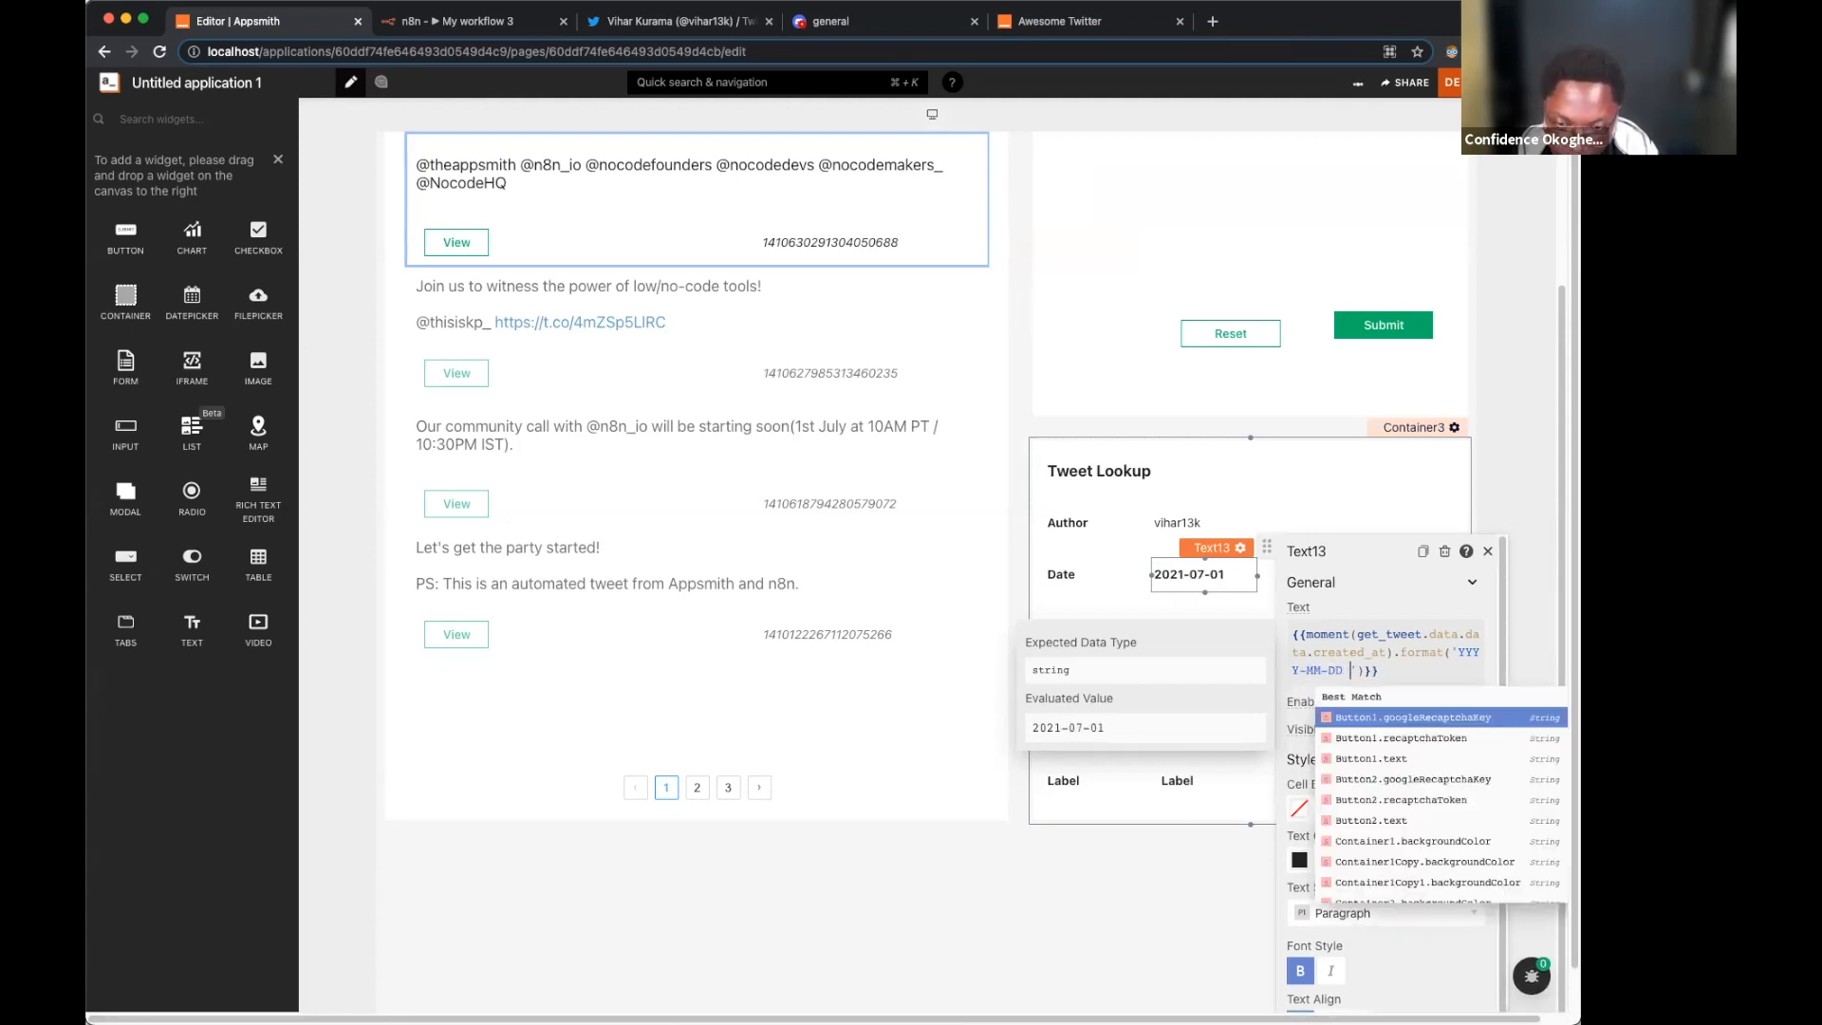
type("h:")
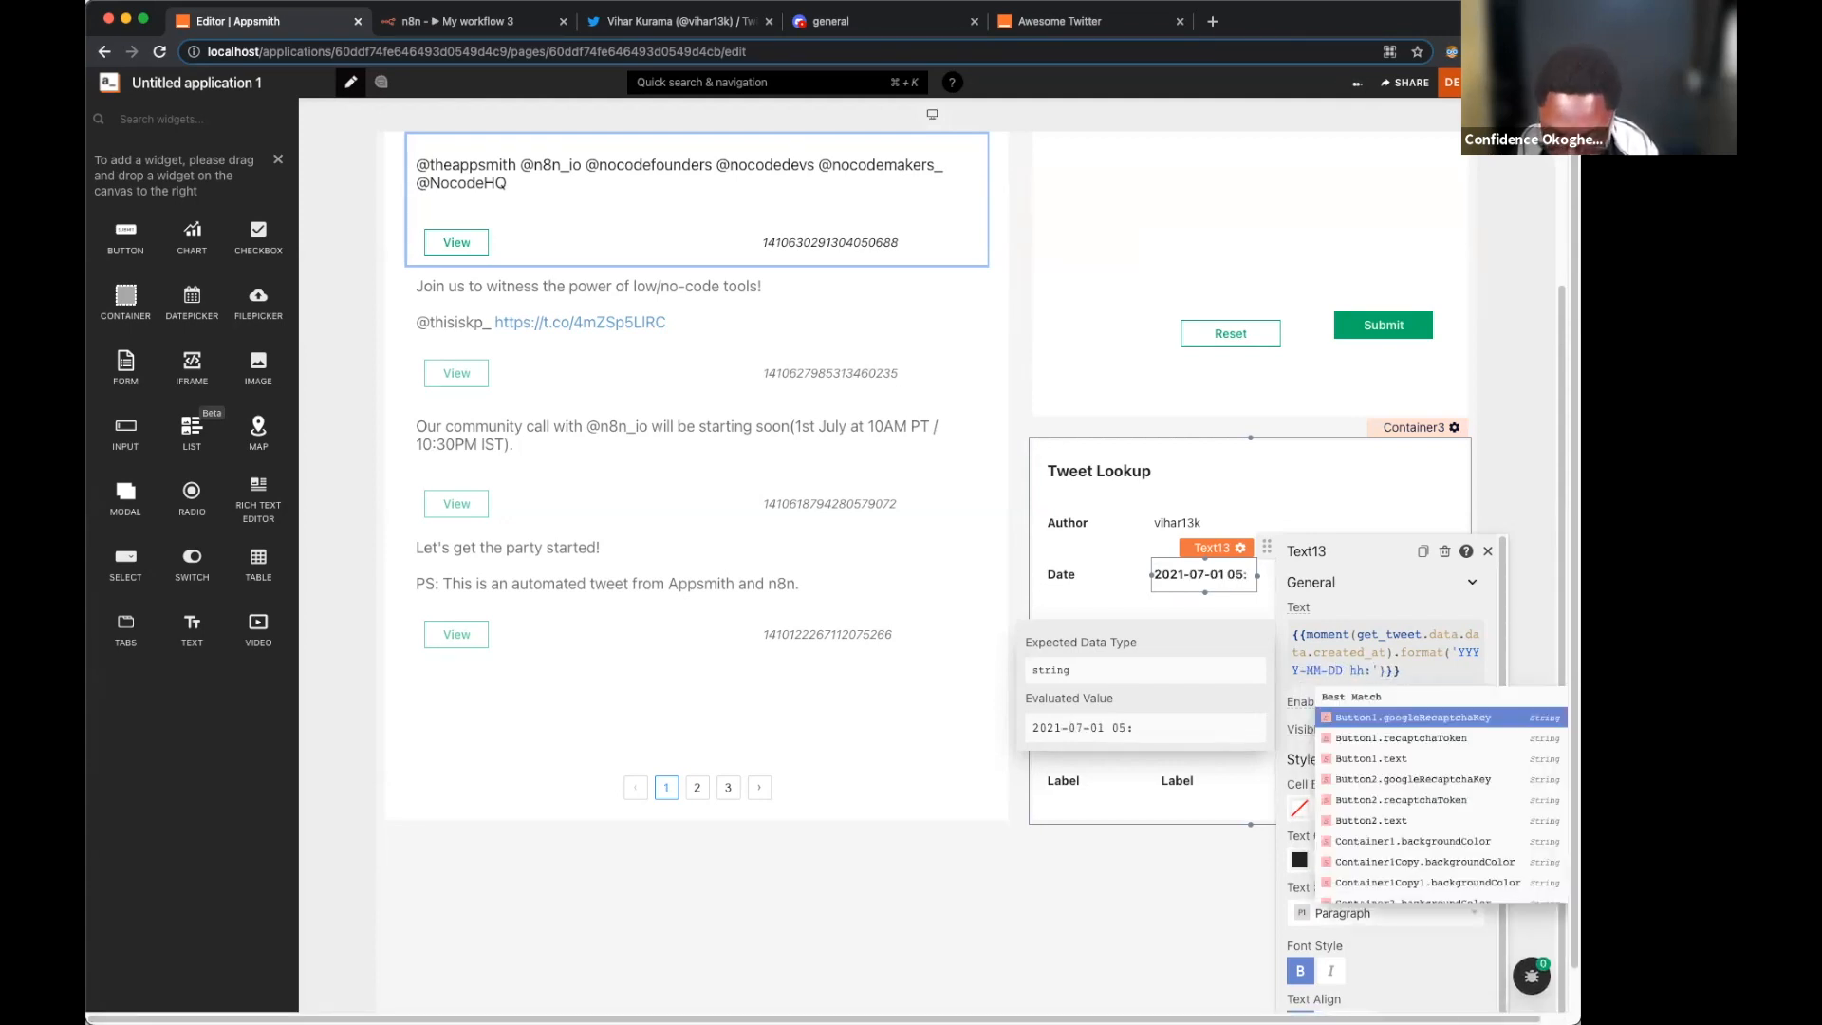
type("mm")
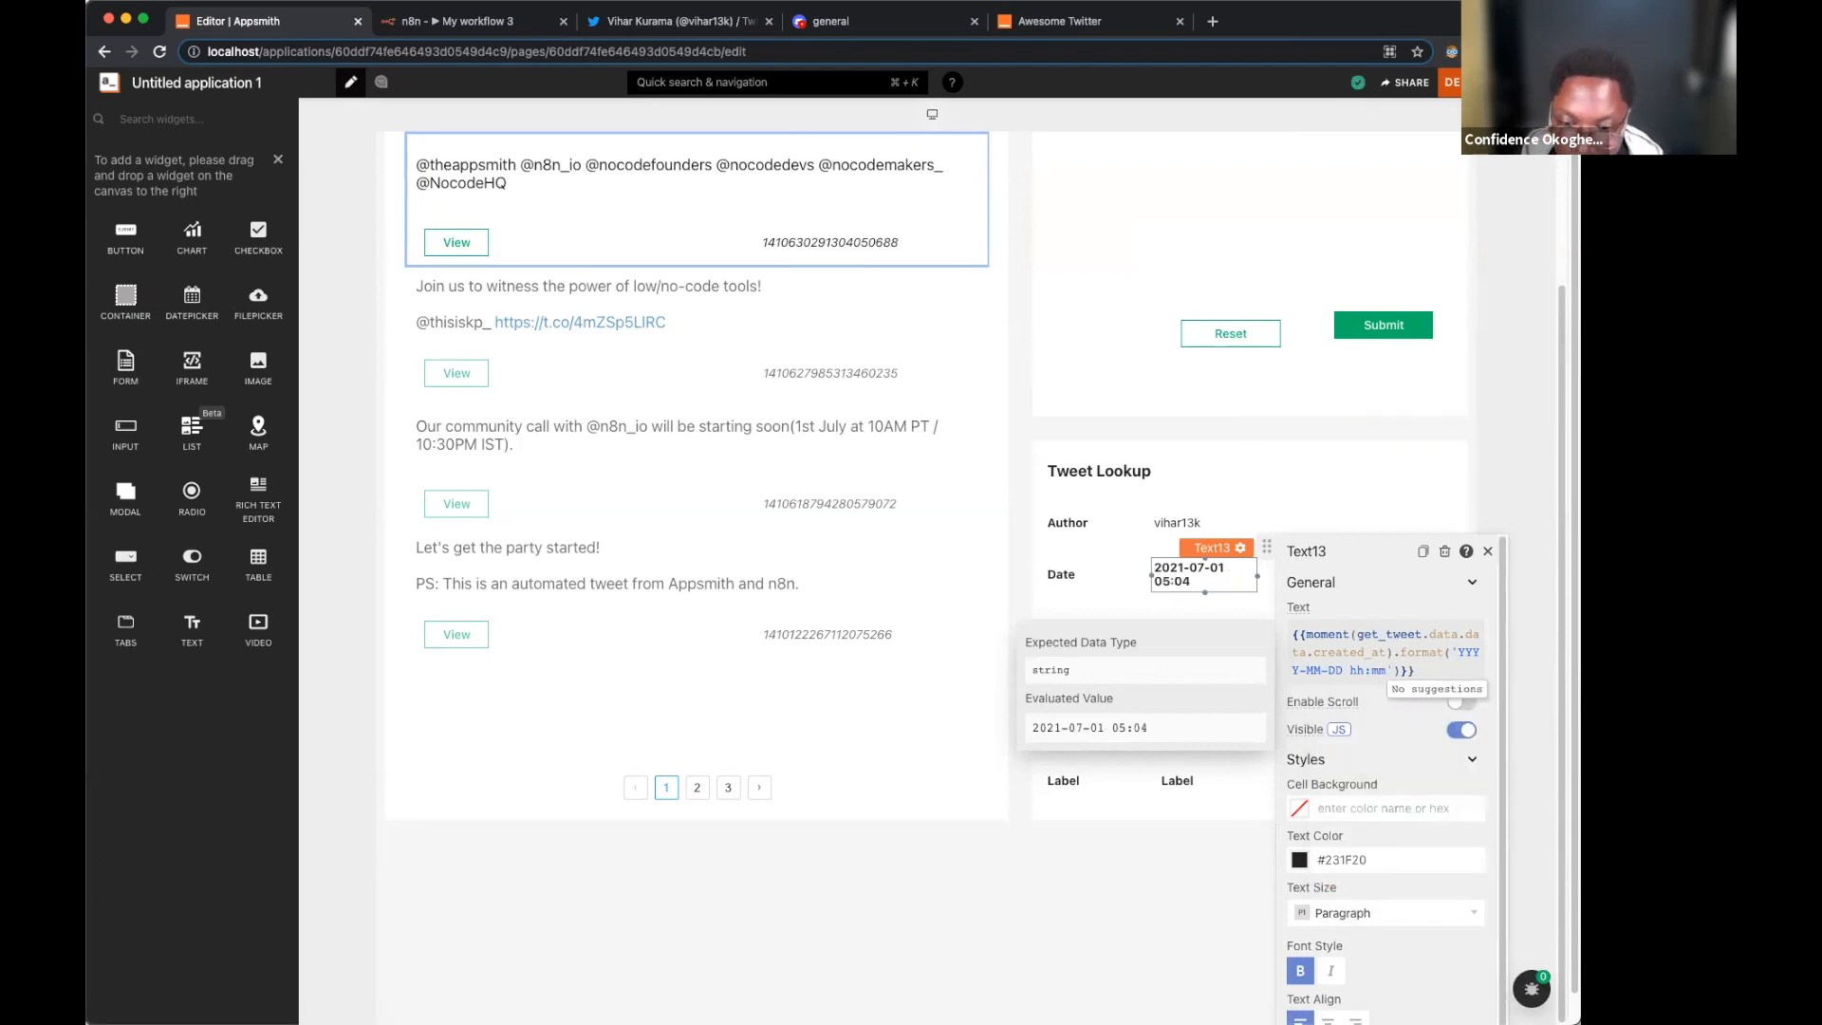
Unbold and widen the date text, then bind the next label to the tweet's text in non-bold.
left_click(1301, 970)
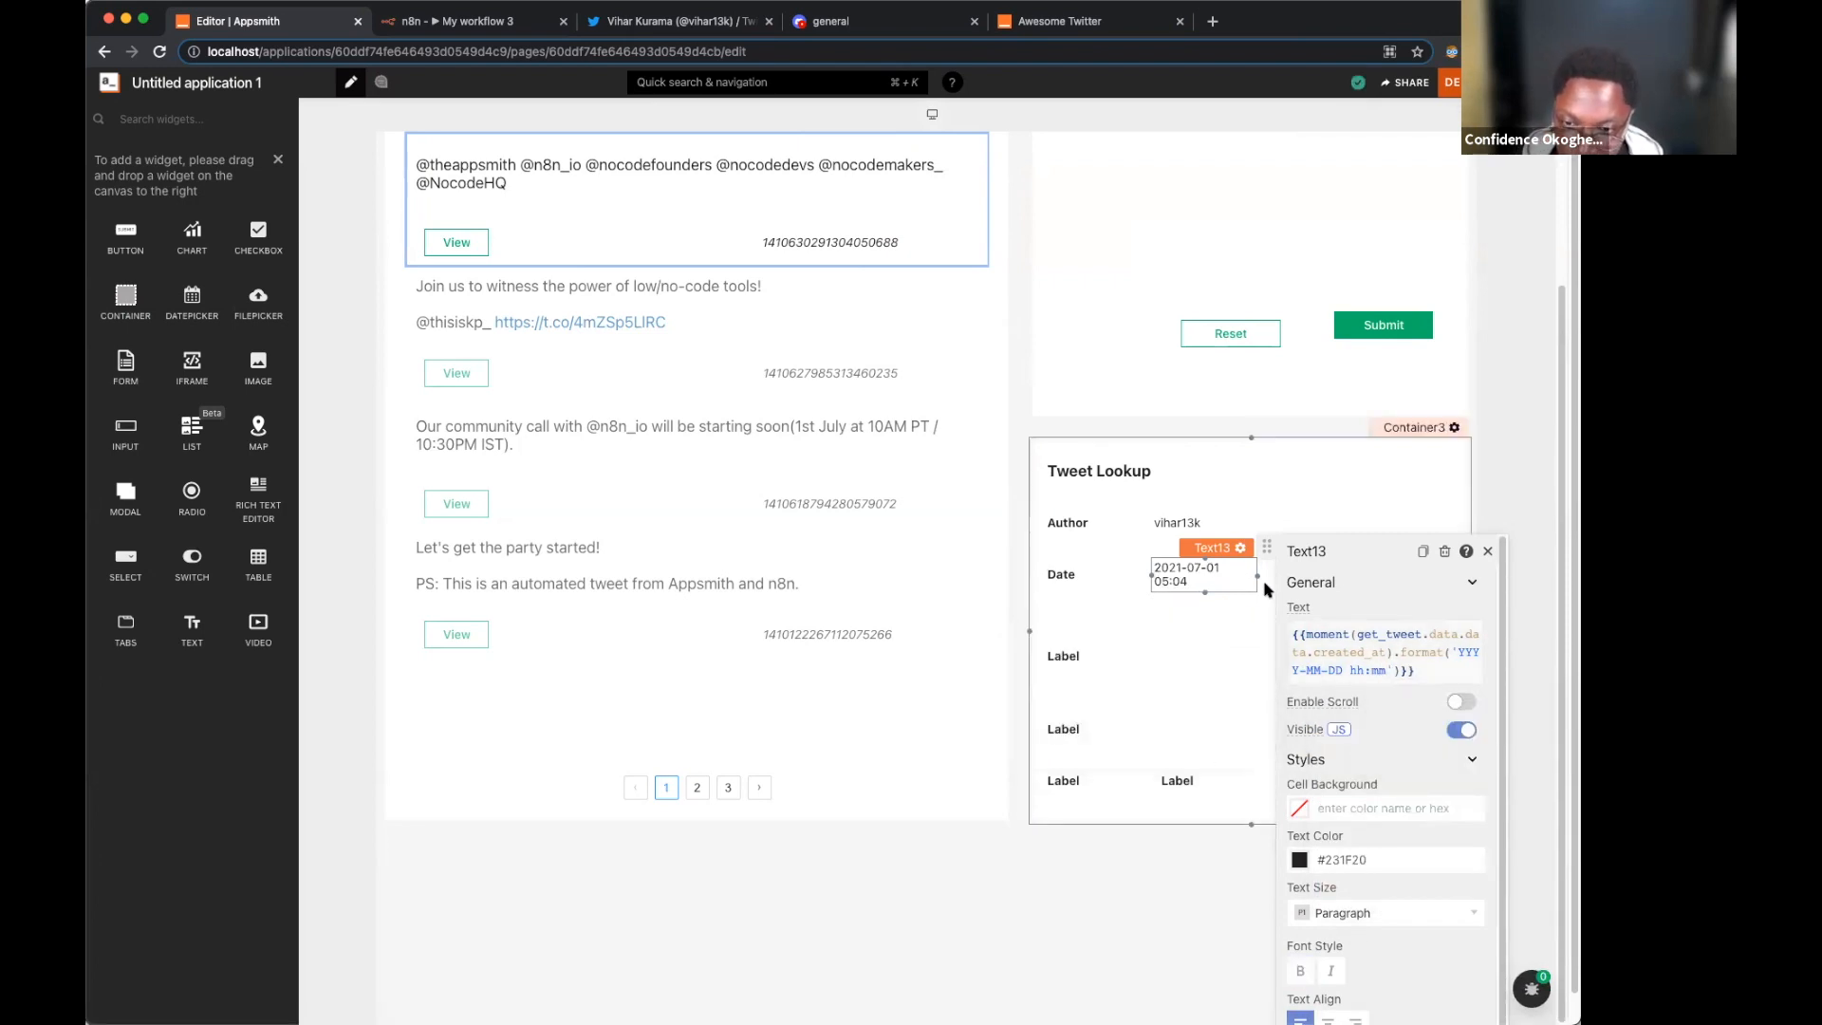
left_click_drag(1258, 576, 1289, 574)
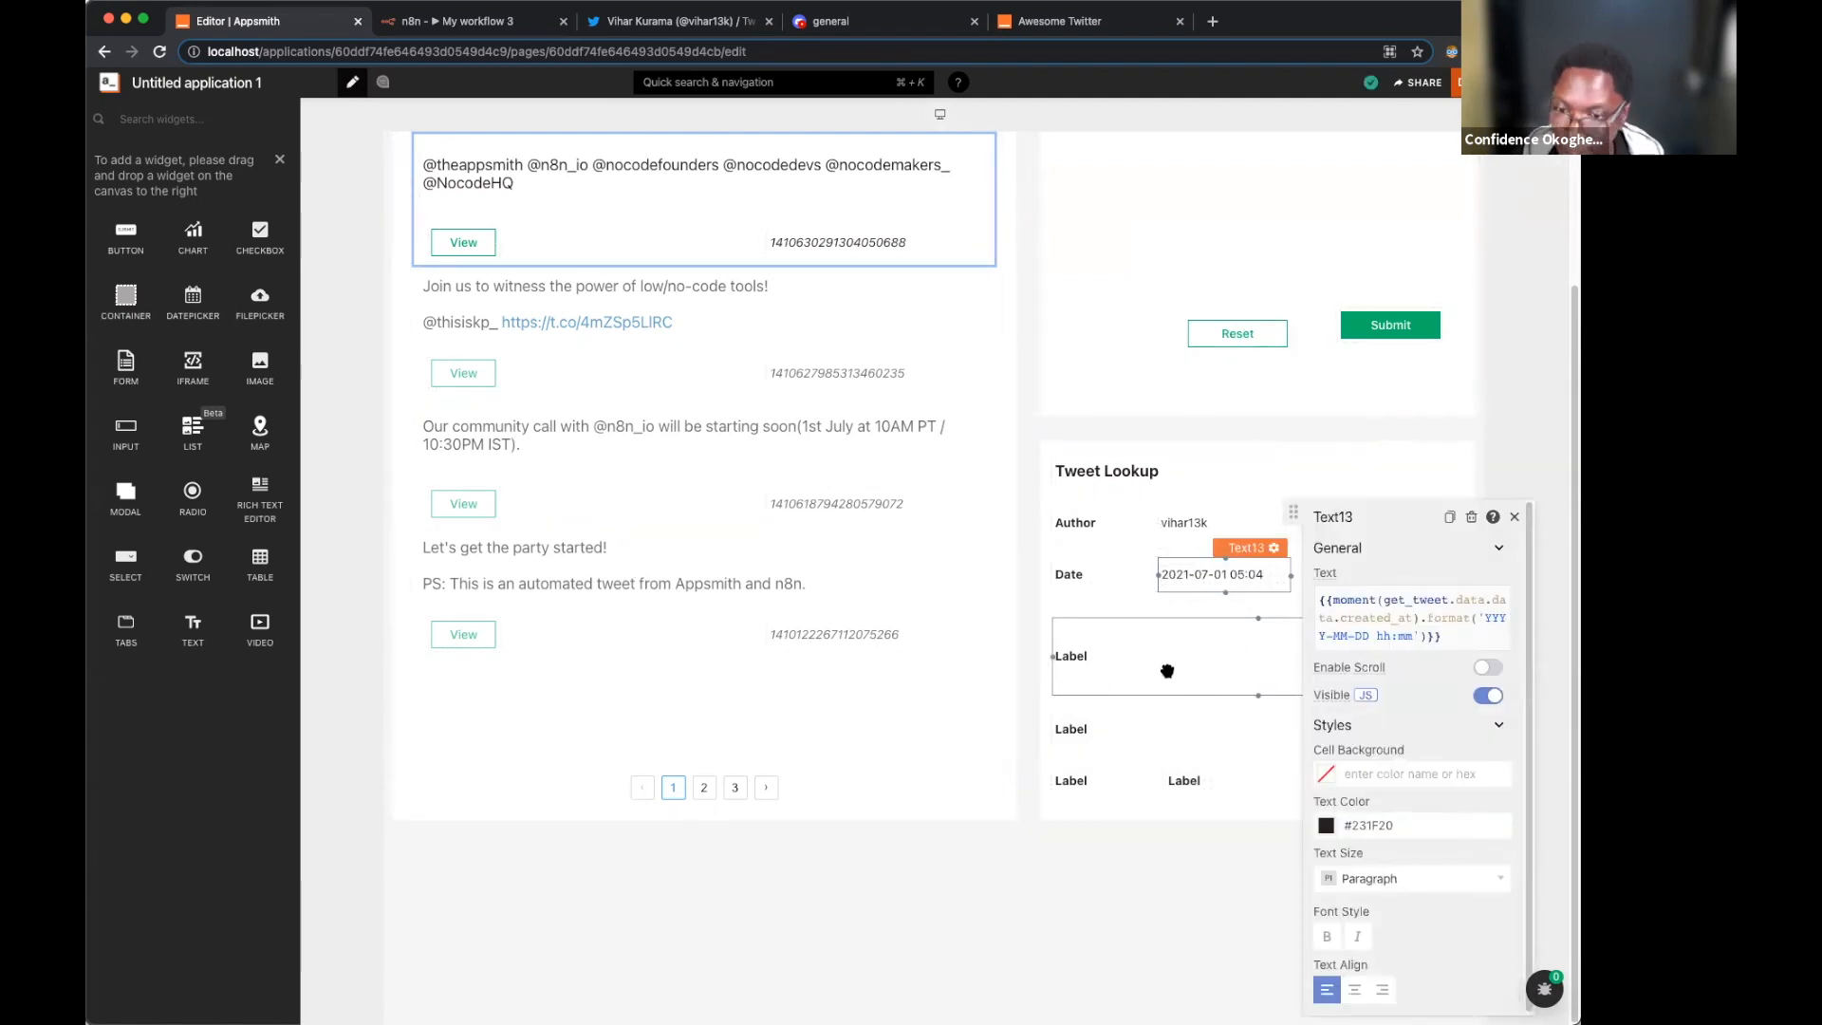
left_click(1108, 657)
left_click(930, 643)
key("super+a")
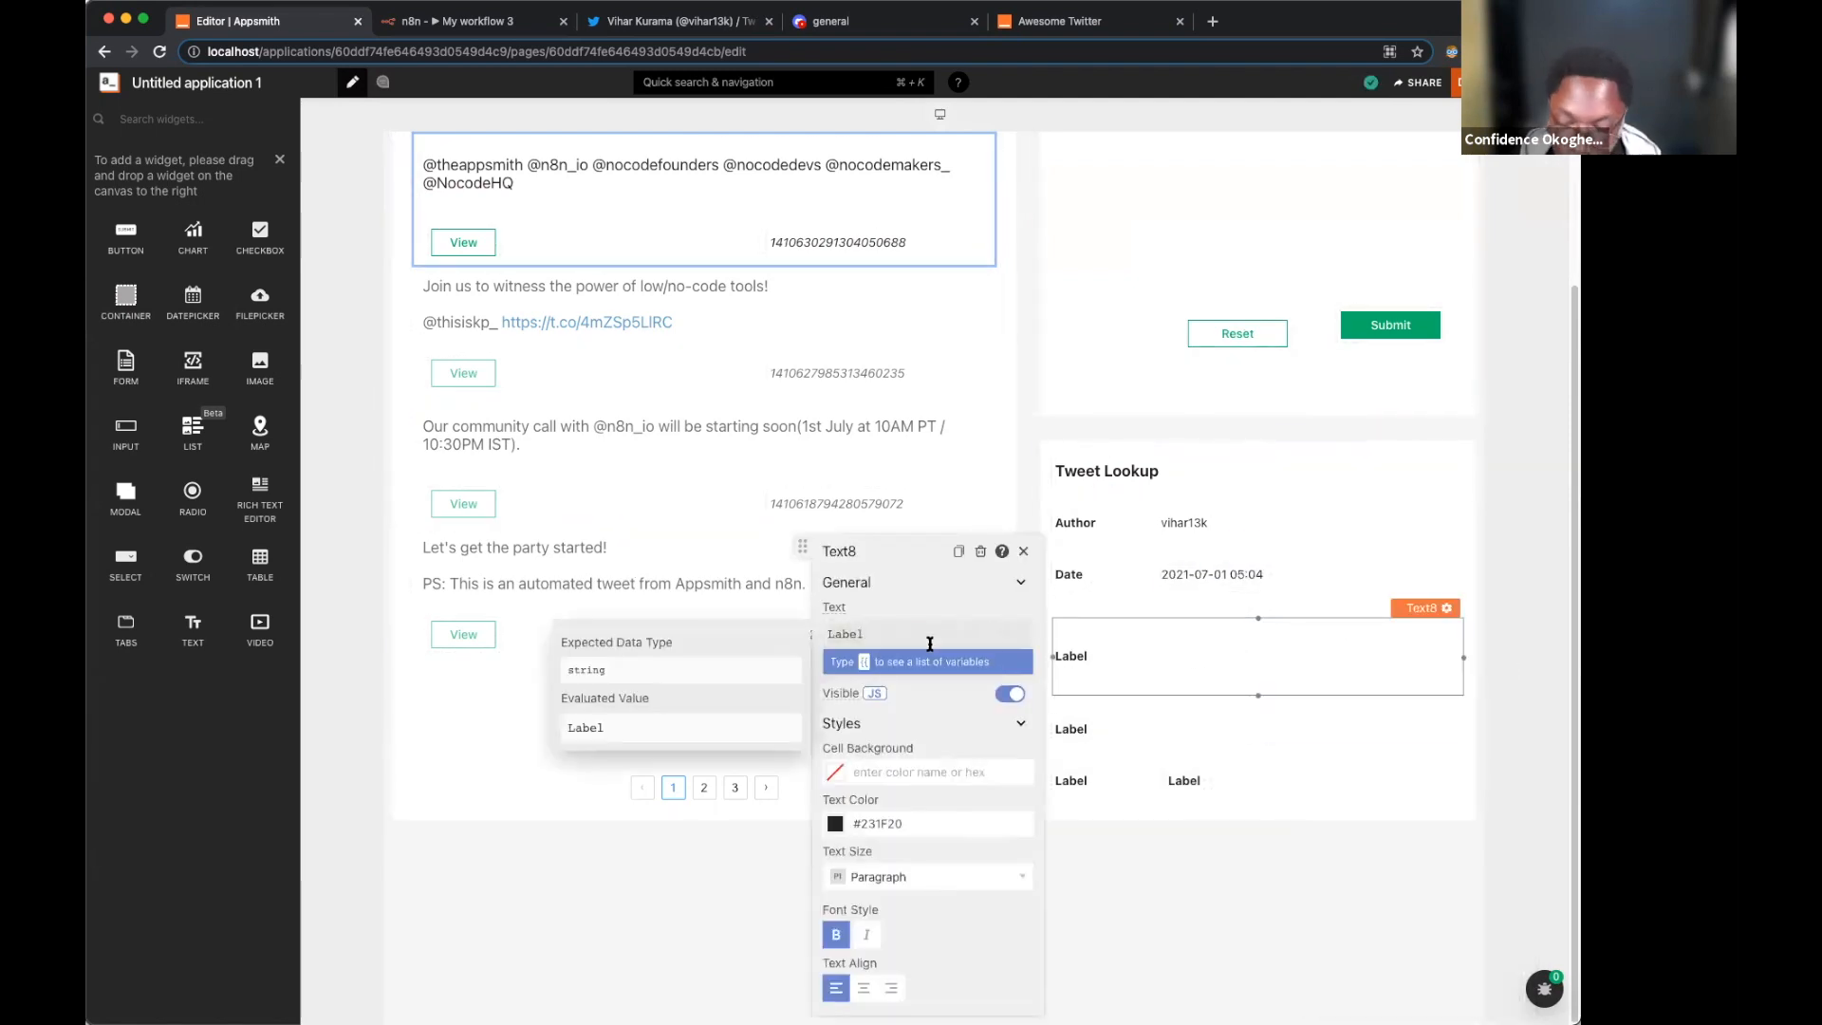
type("{{get_tweet.data.data}}")
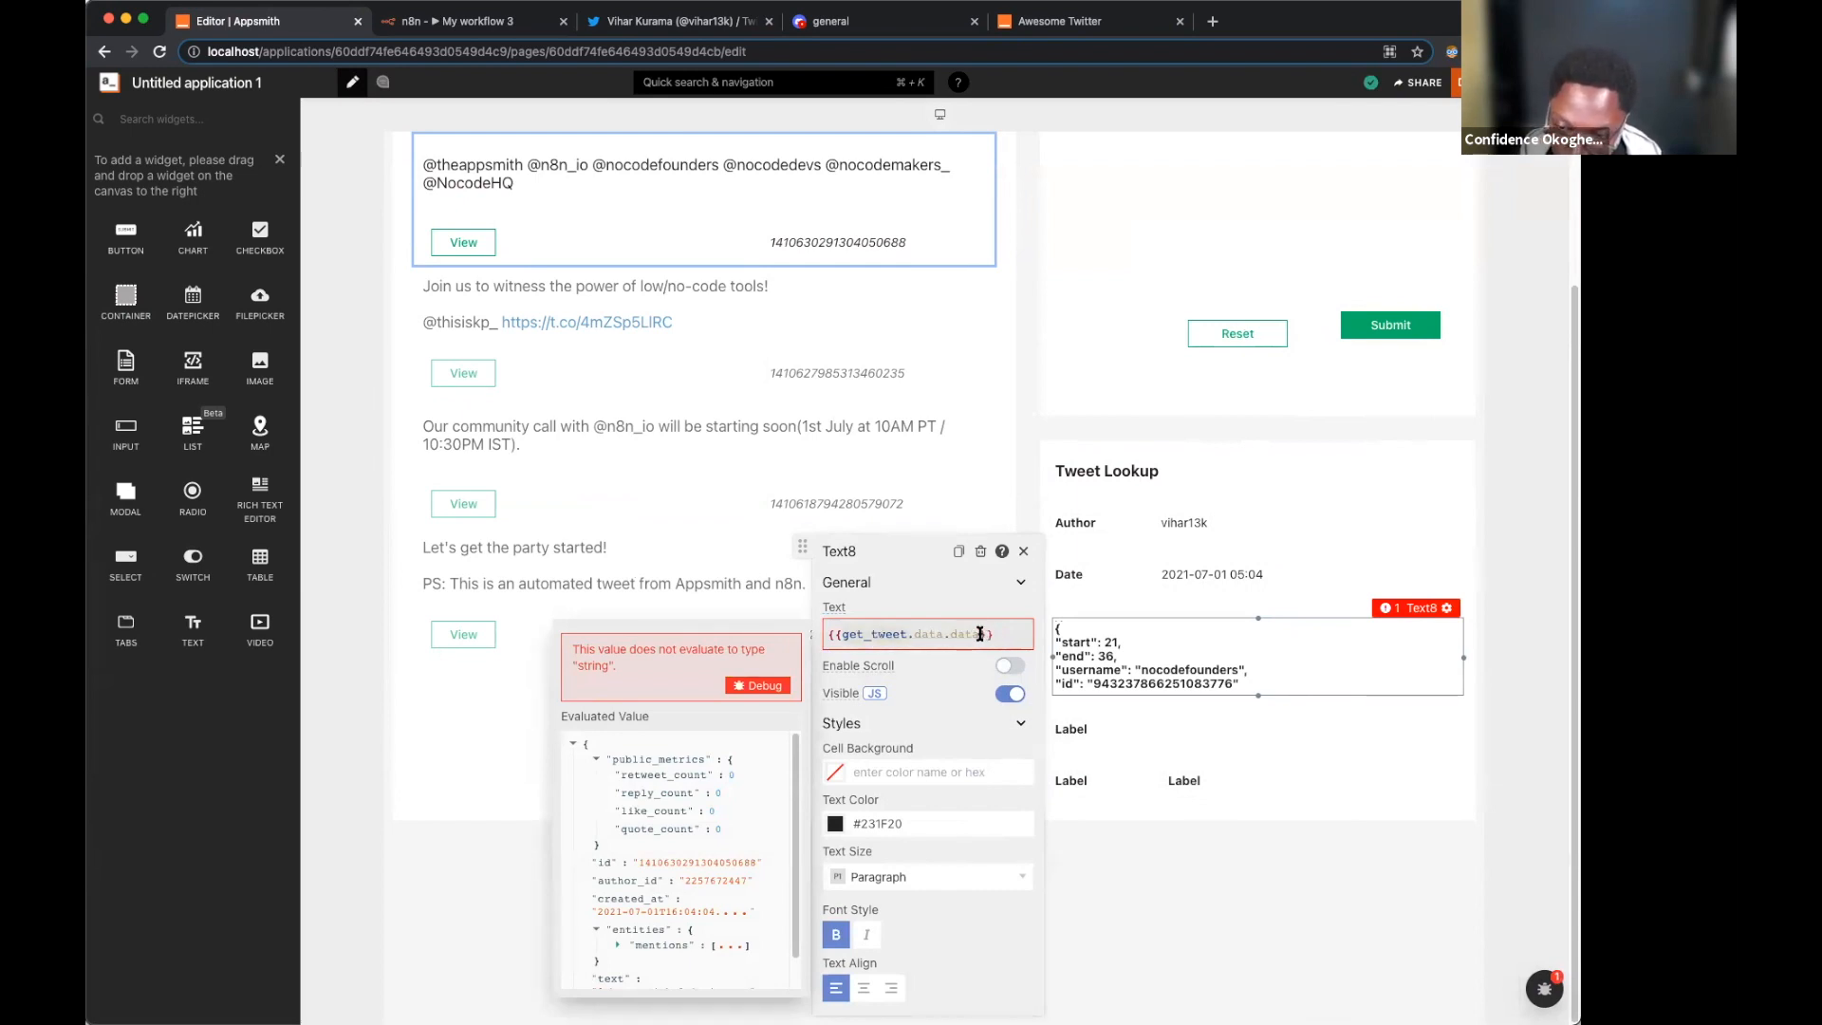
type(".text")
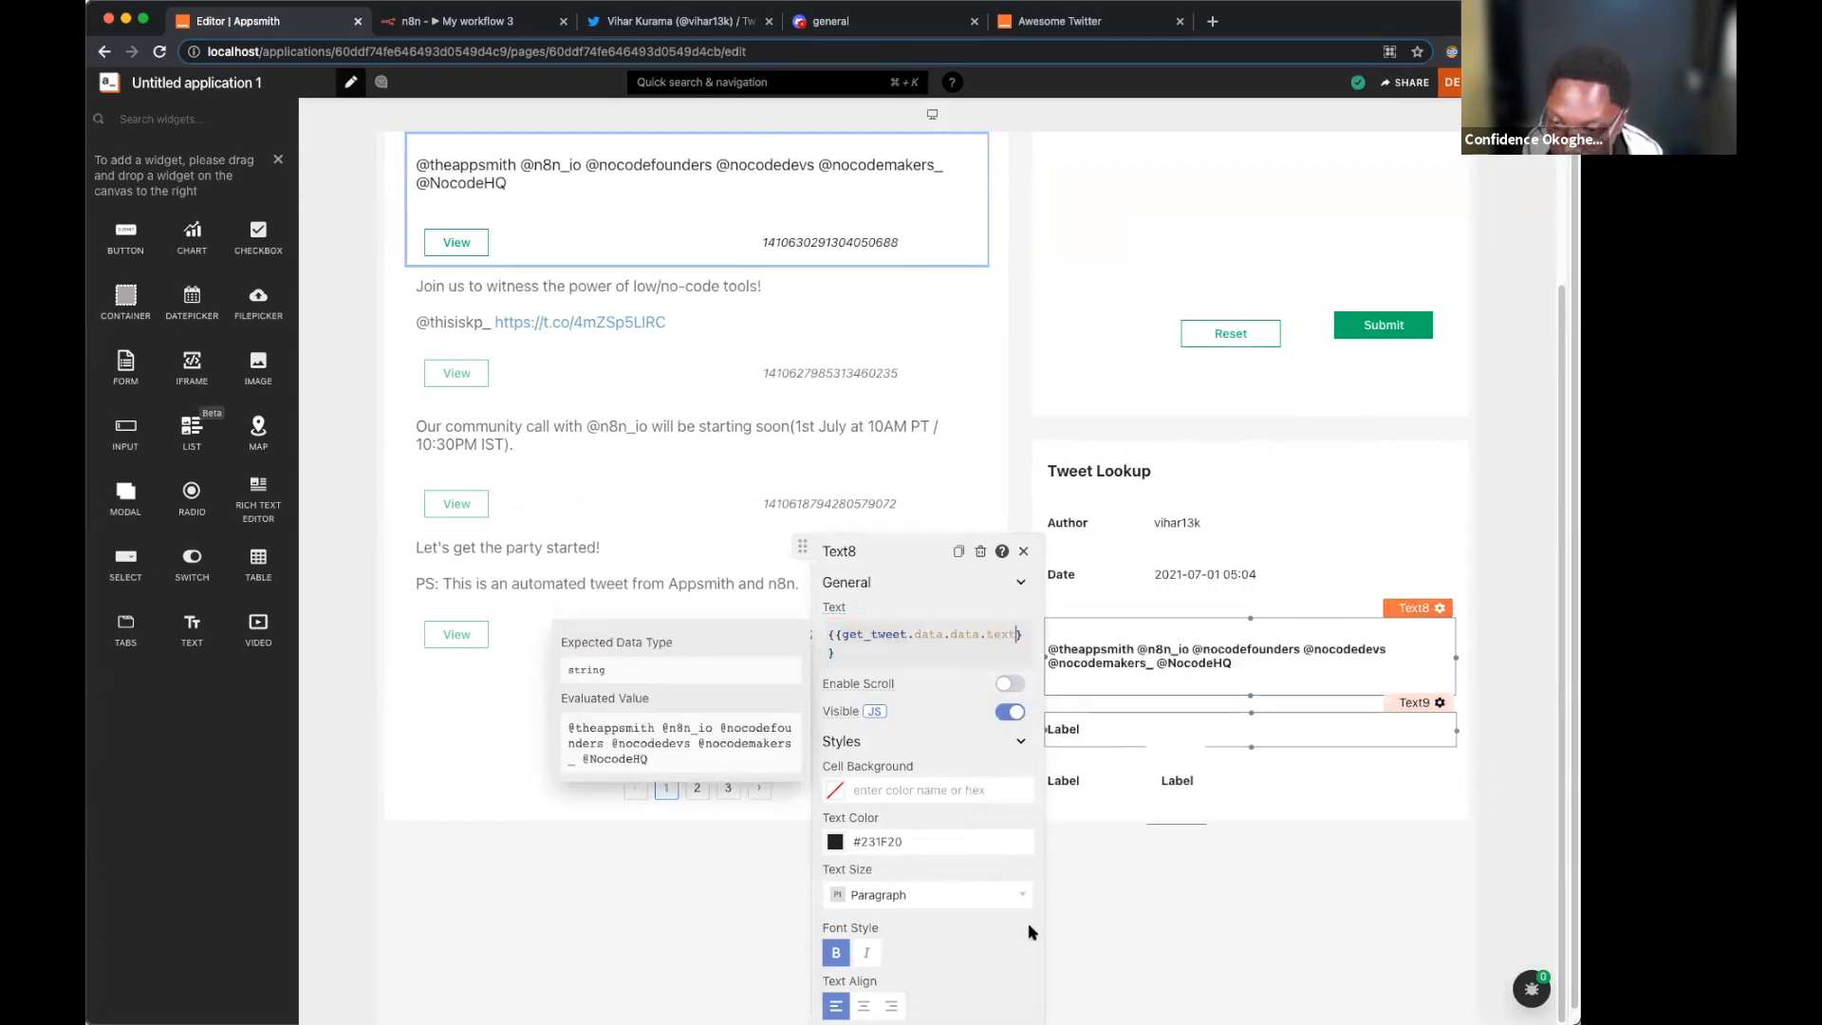
left_click(840, 959)
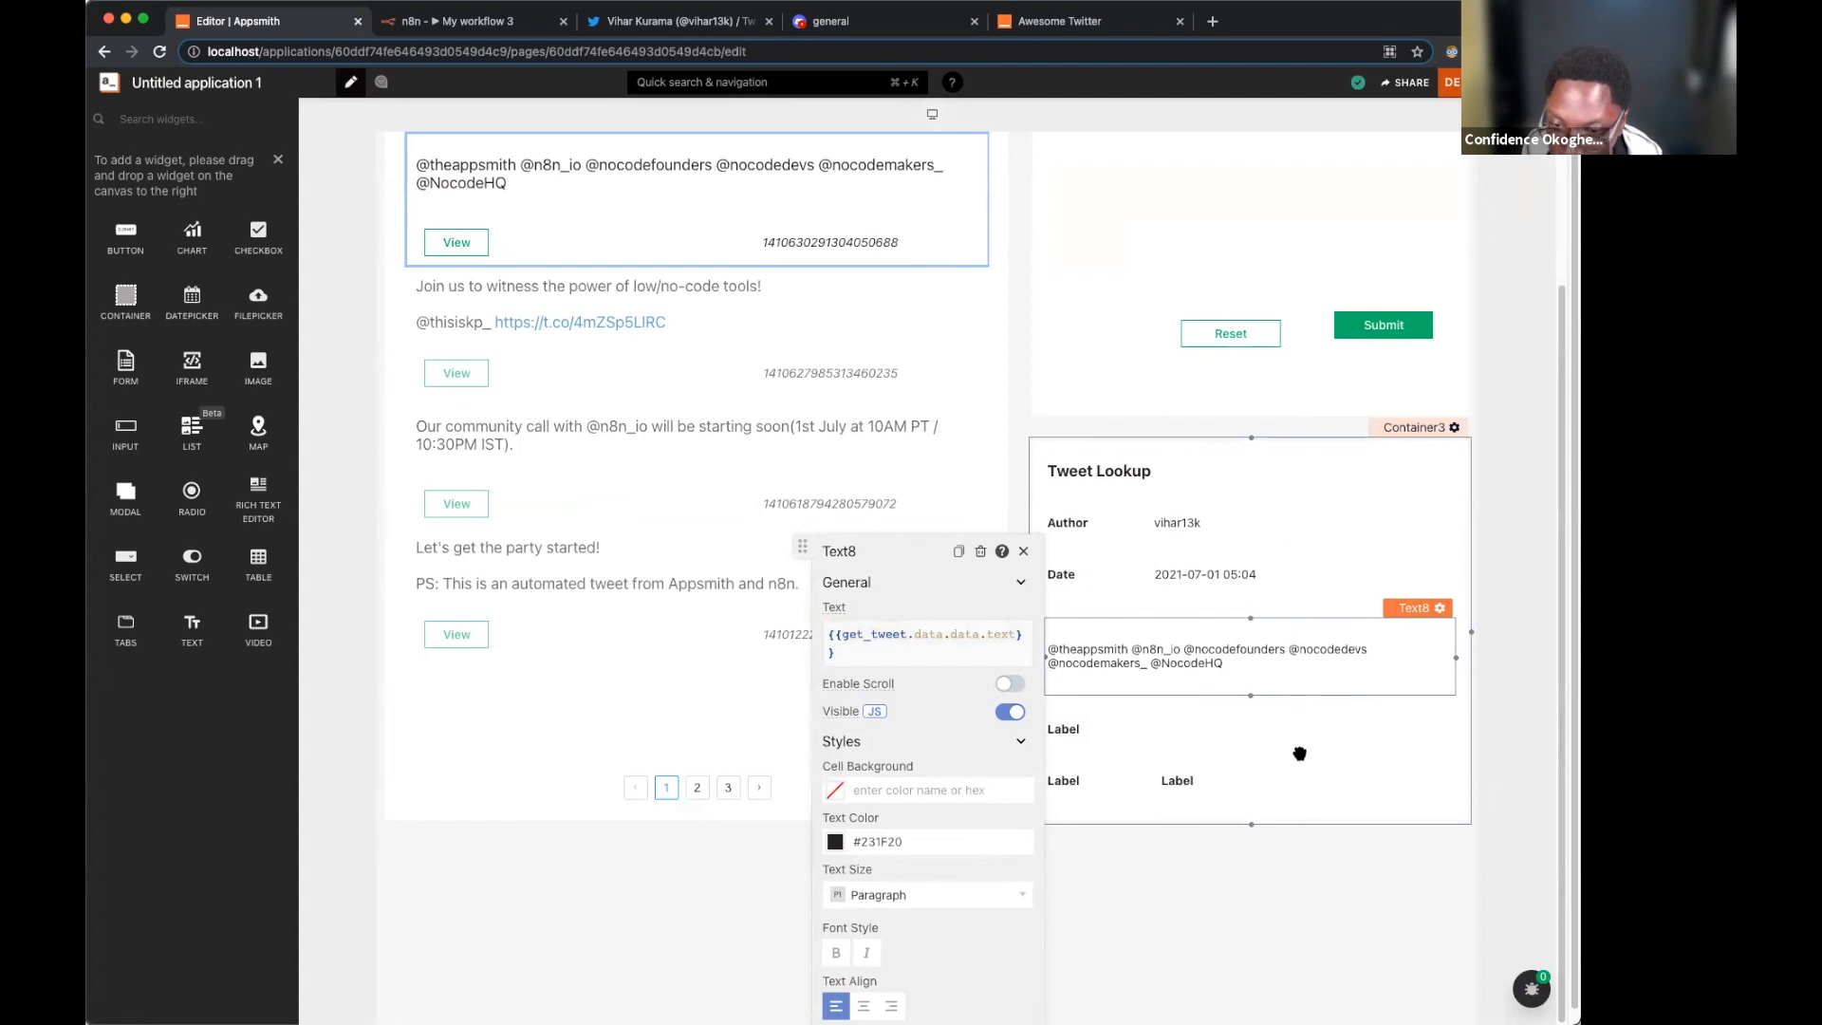
Bind Text9 to entities.mentions.map(m => ('@'+m.username)).join(', ') in non-bold text.
left_click(1134, 741)
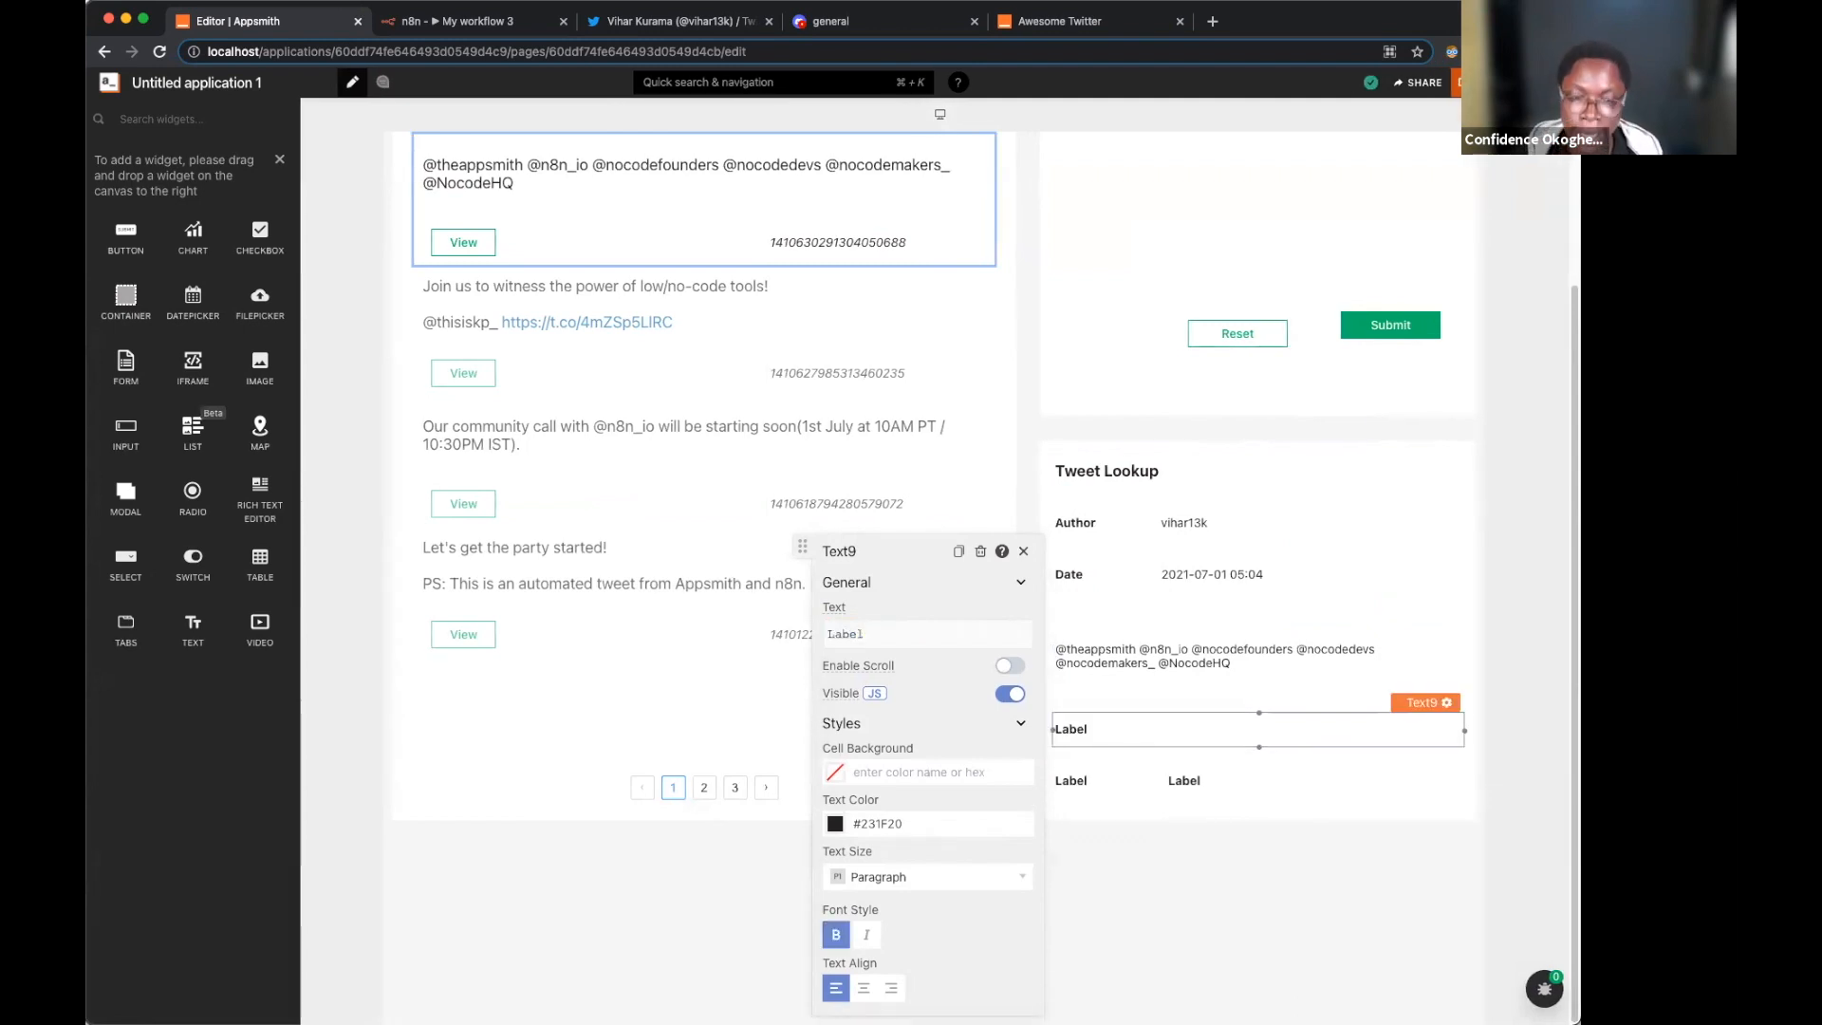
left_click(964, 639)
key("super+a")
type("{{get_tweet.data.data}}")
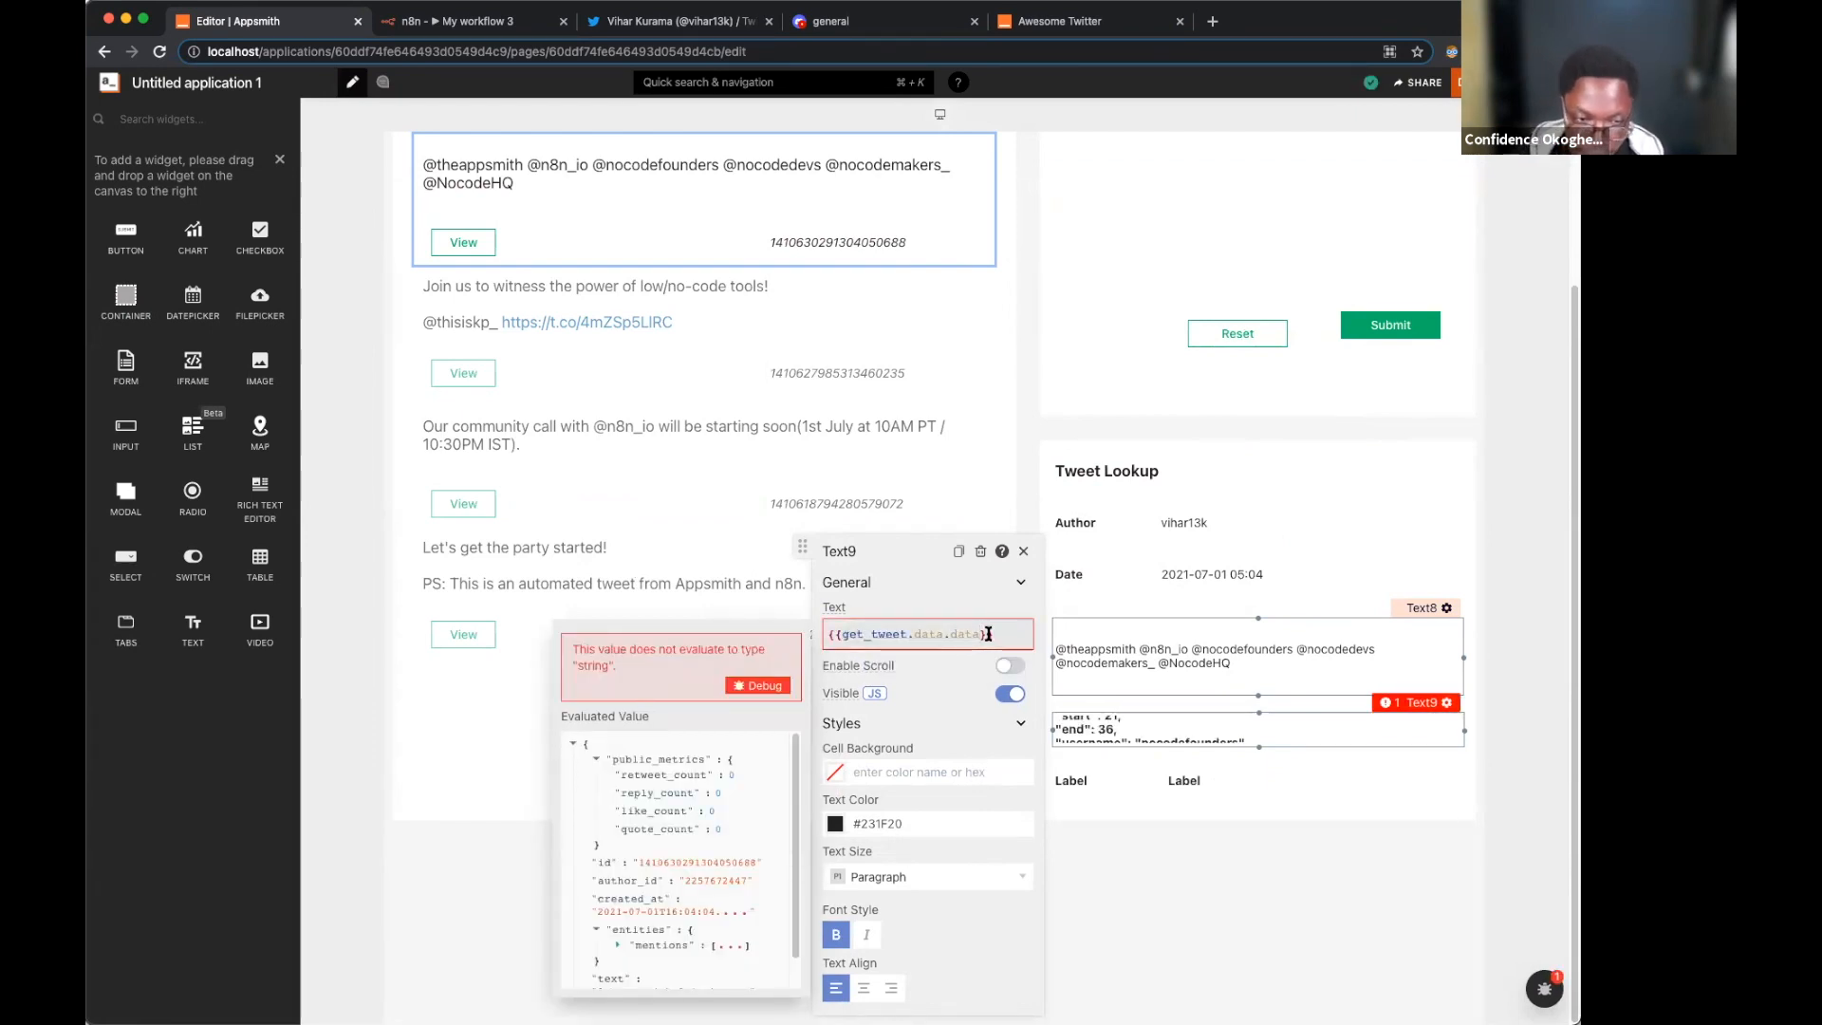
type(".entities")
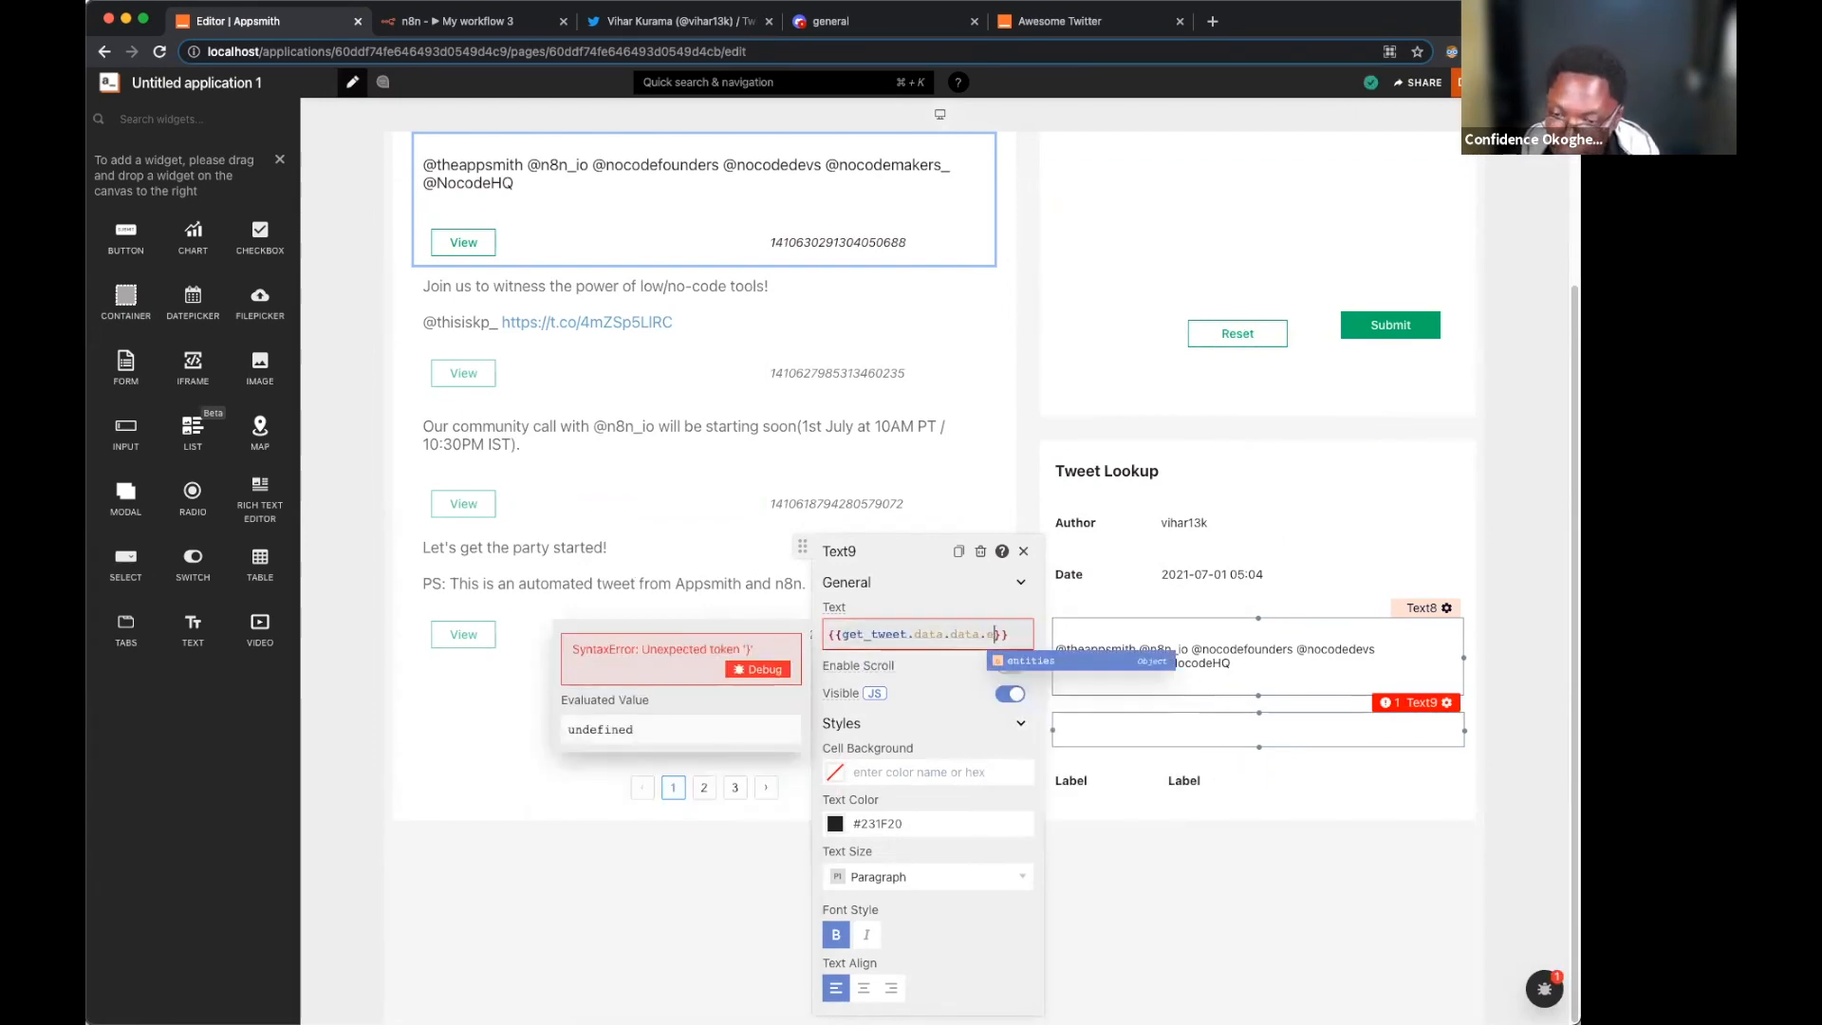
type(".mentions")
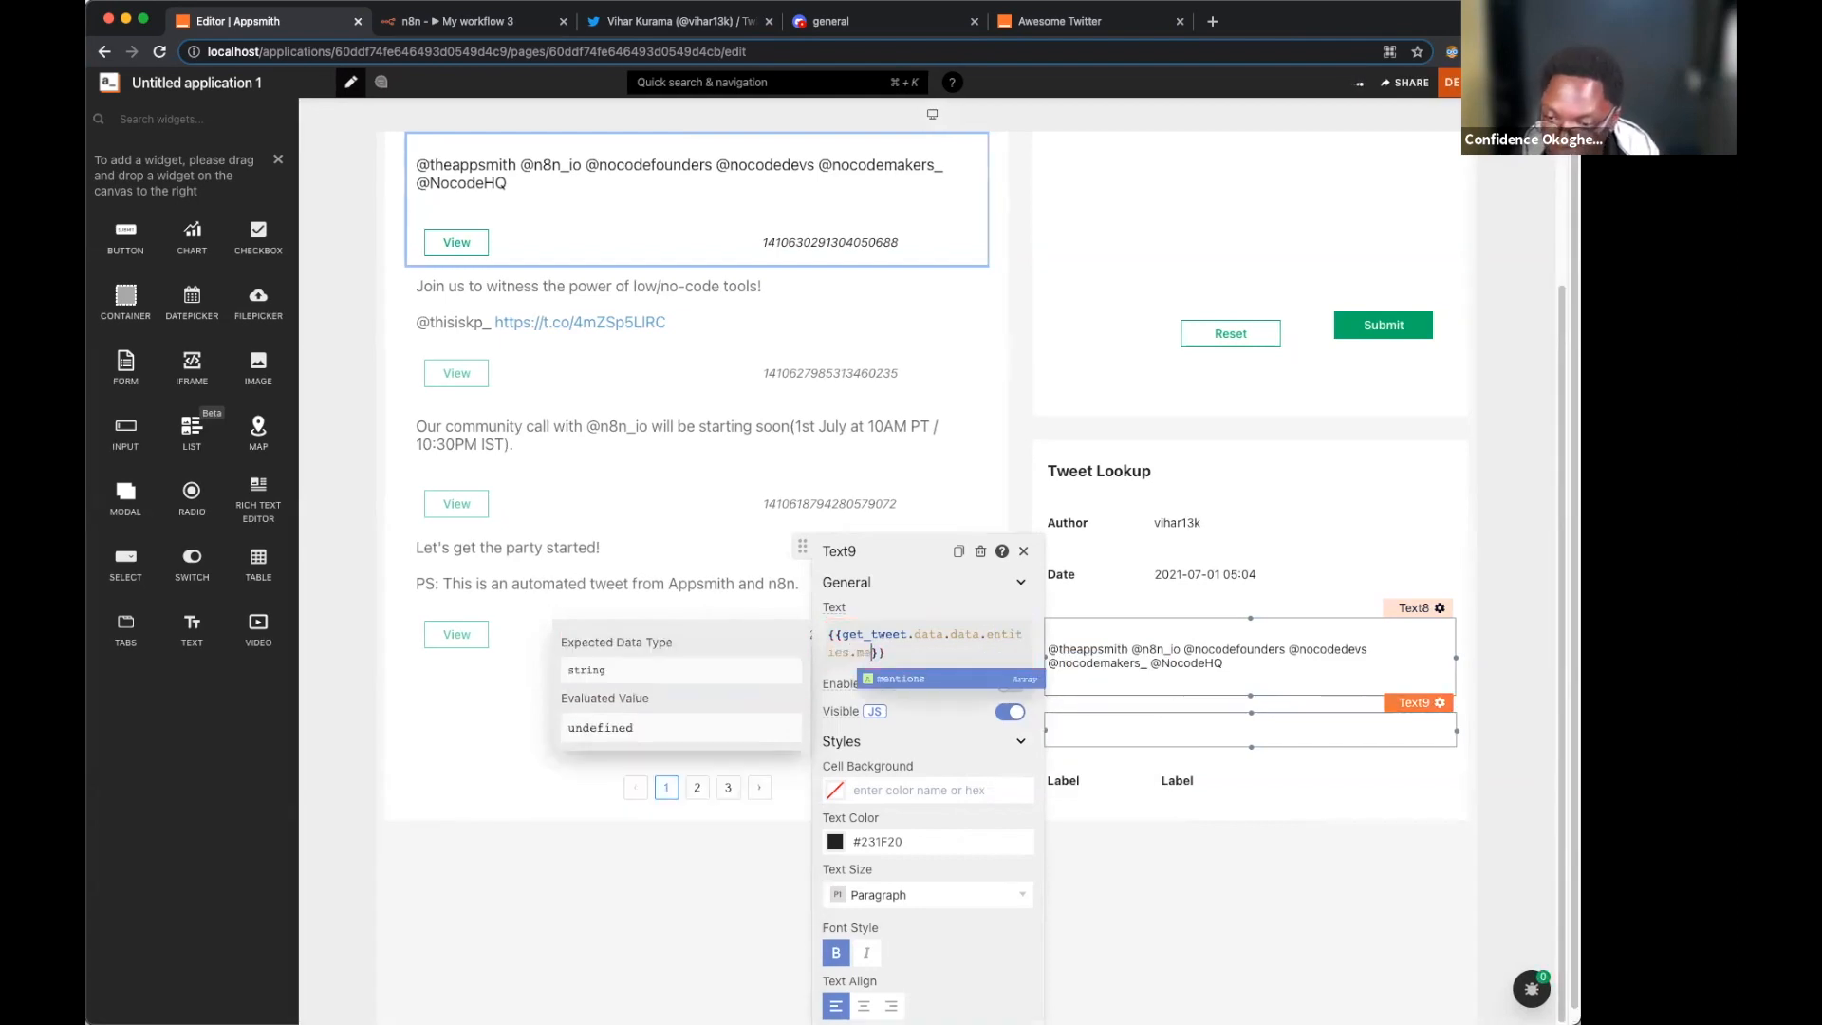
type(".")
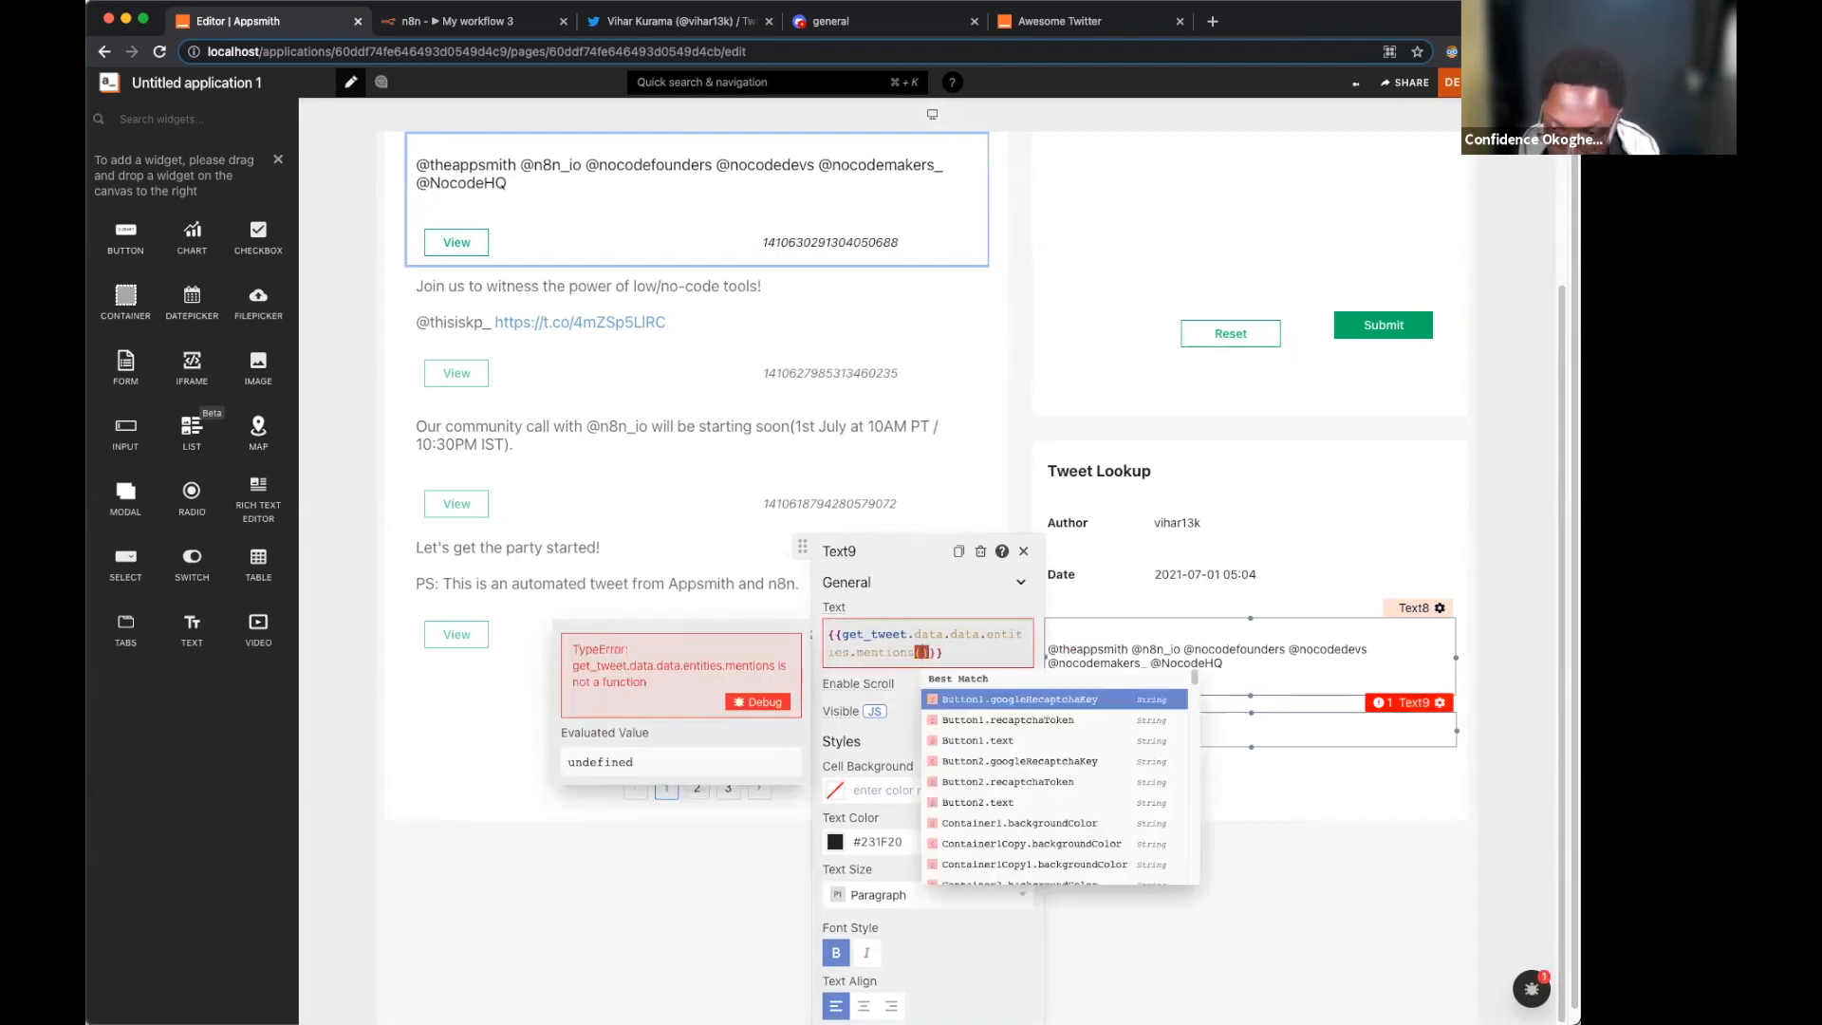
key("BackSpace")
type(".ma")
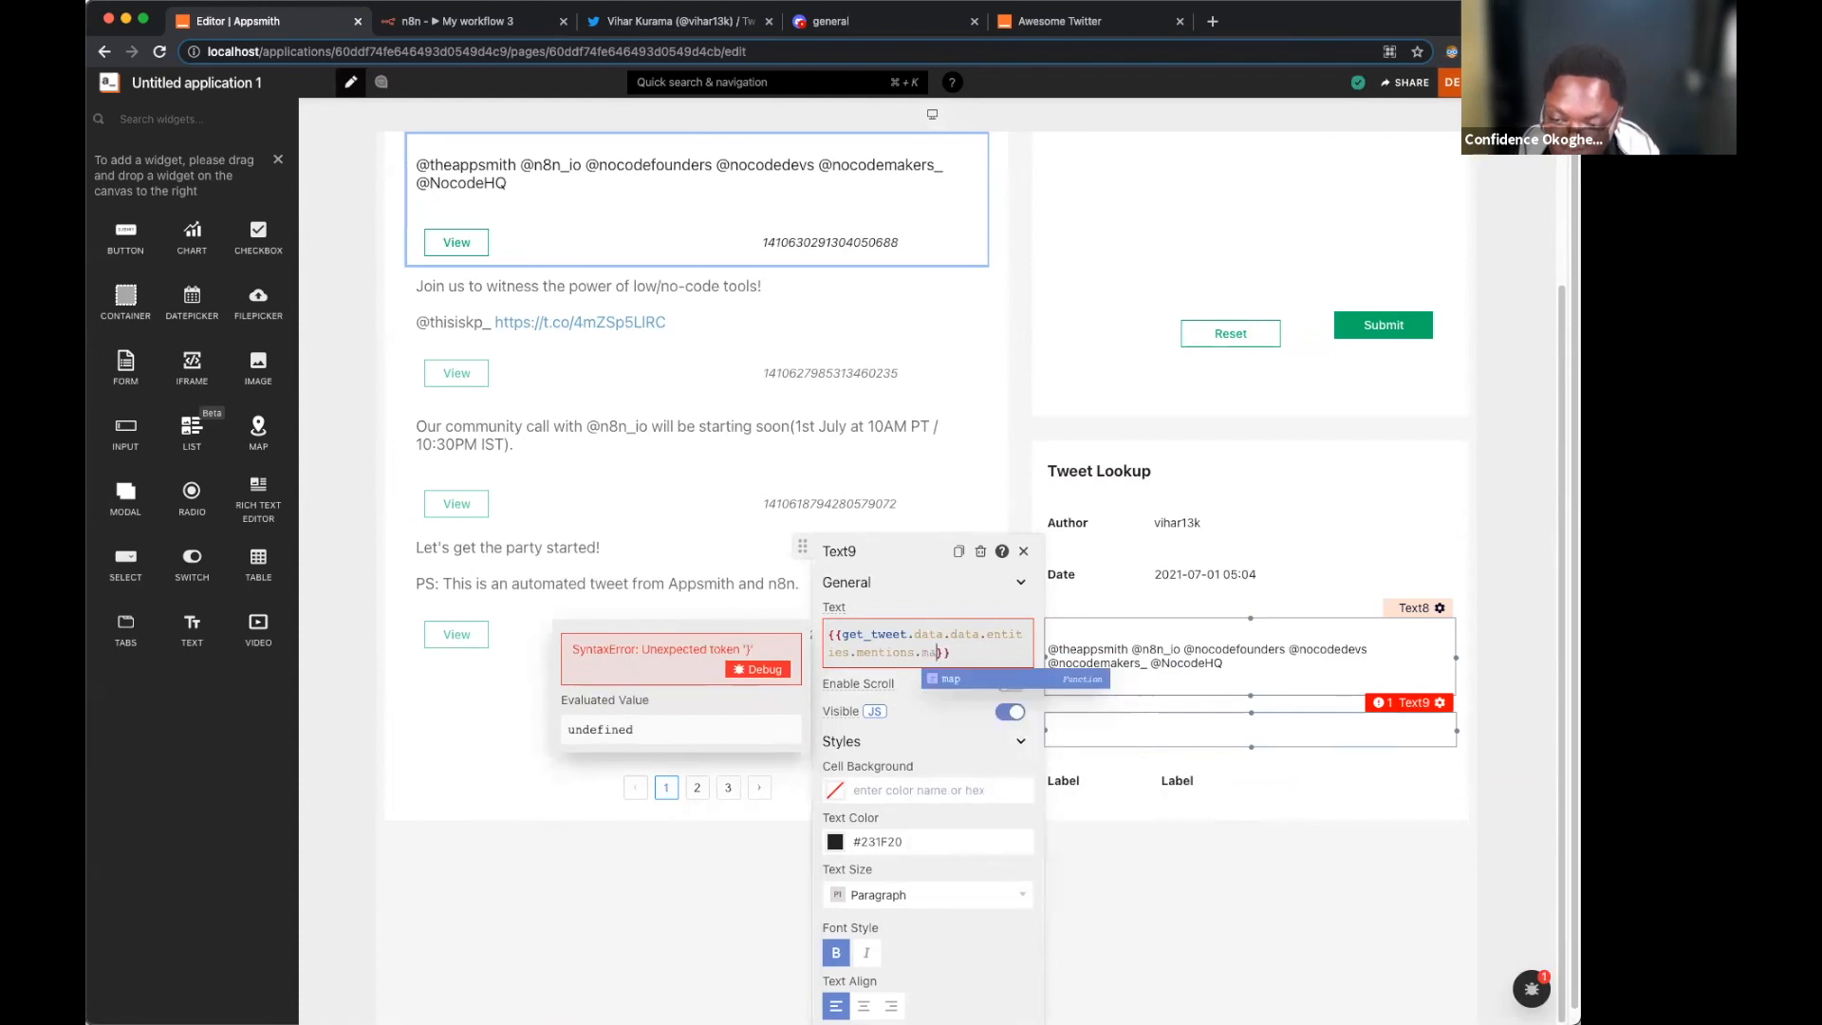
type("p(")
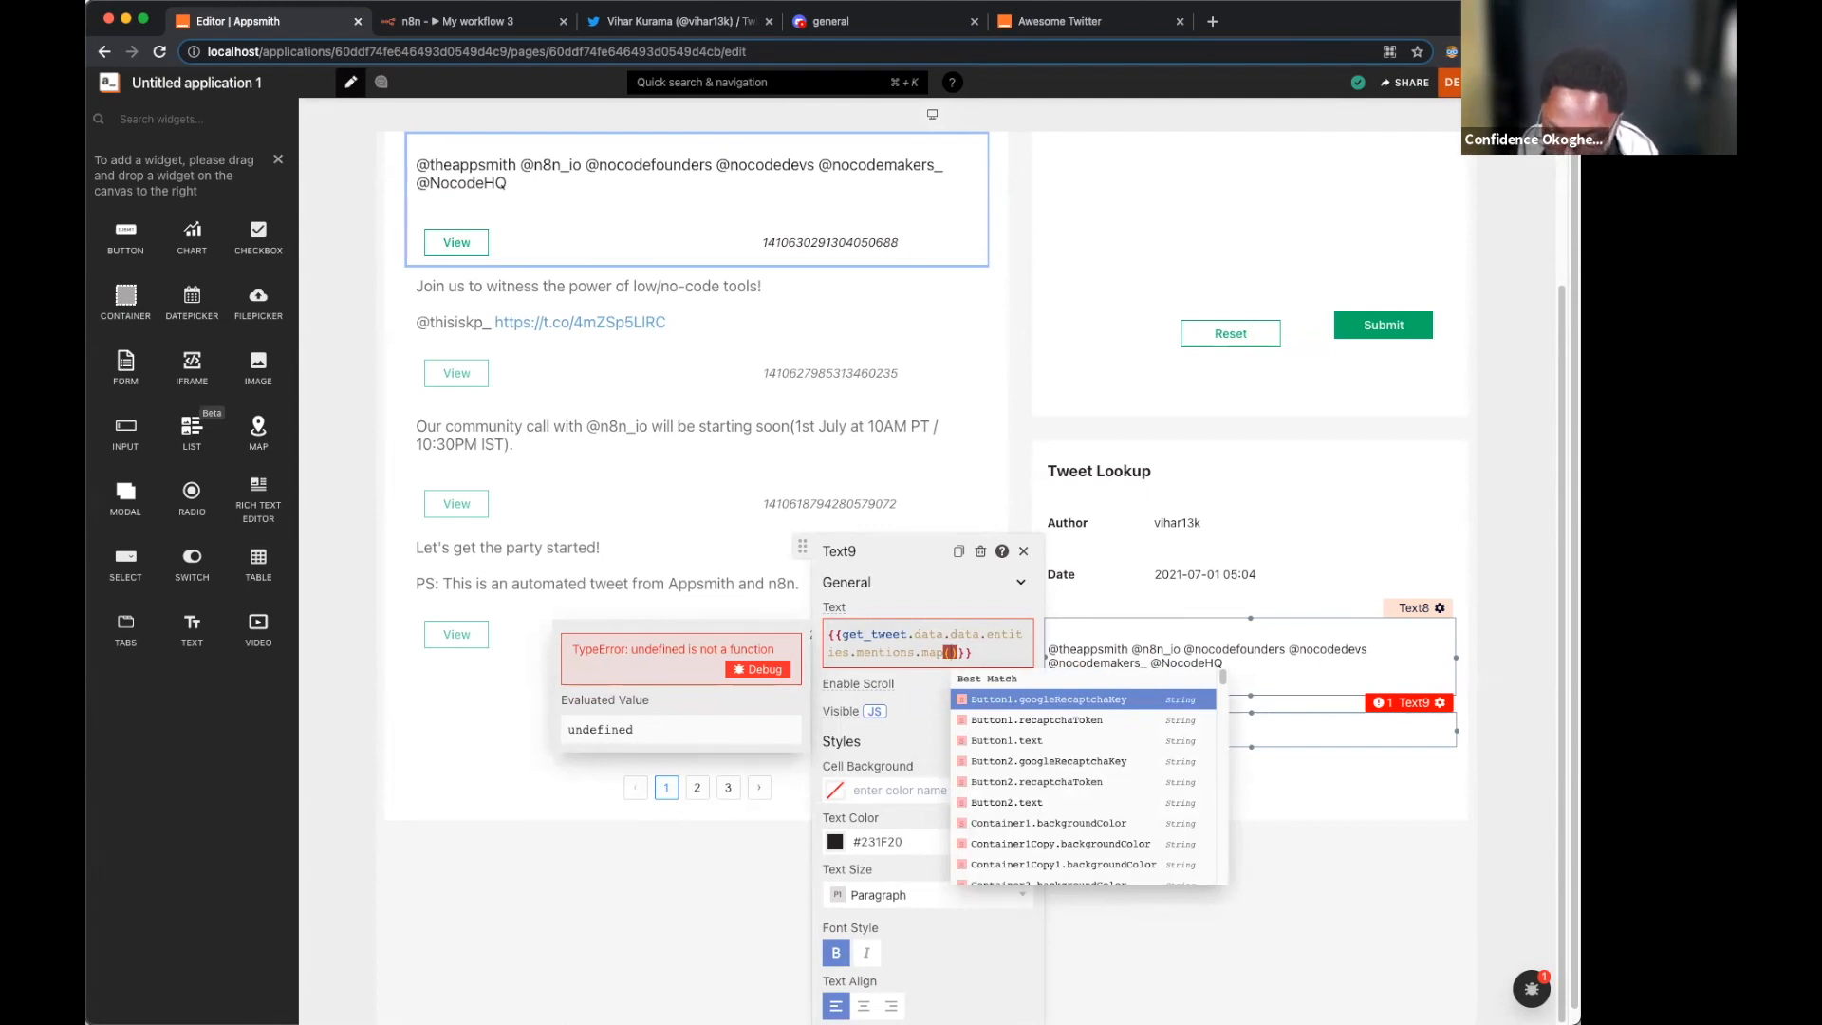
key("Escape")
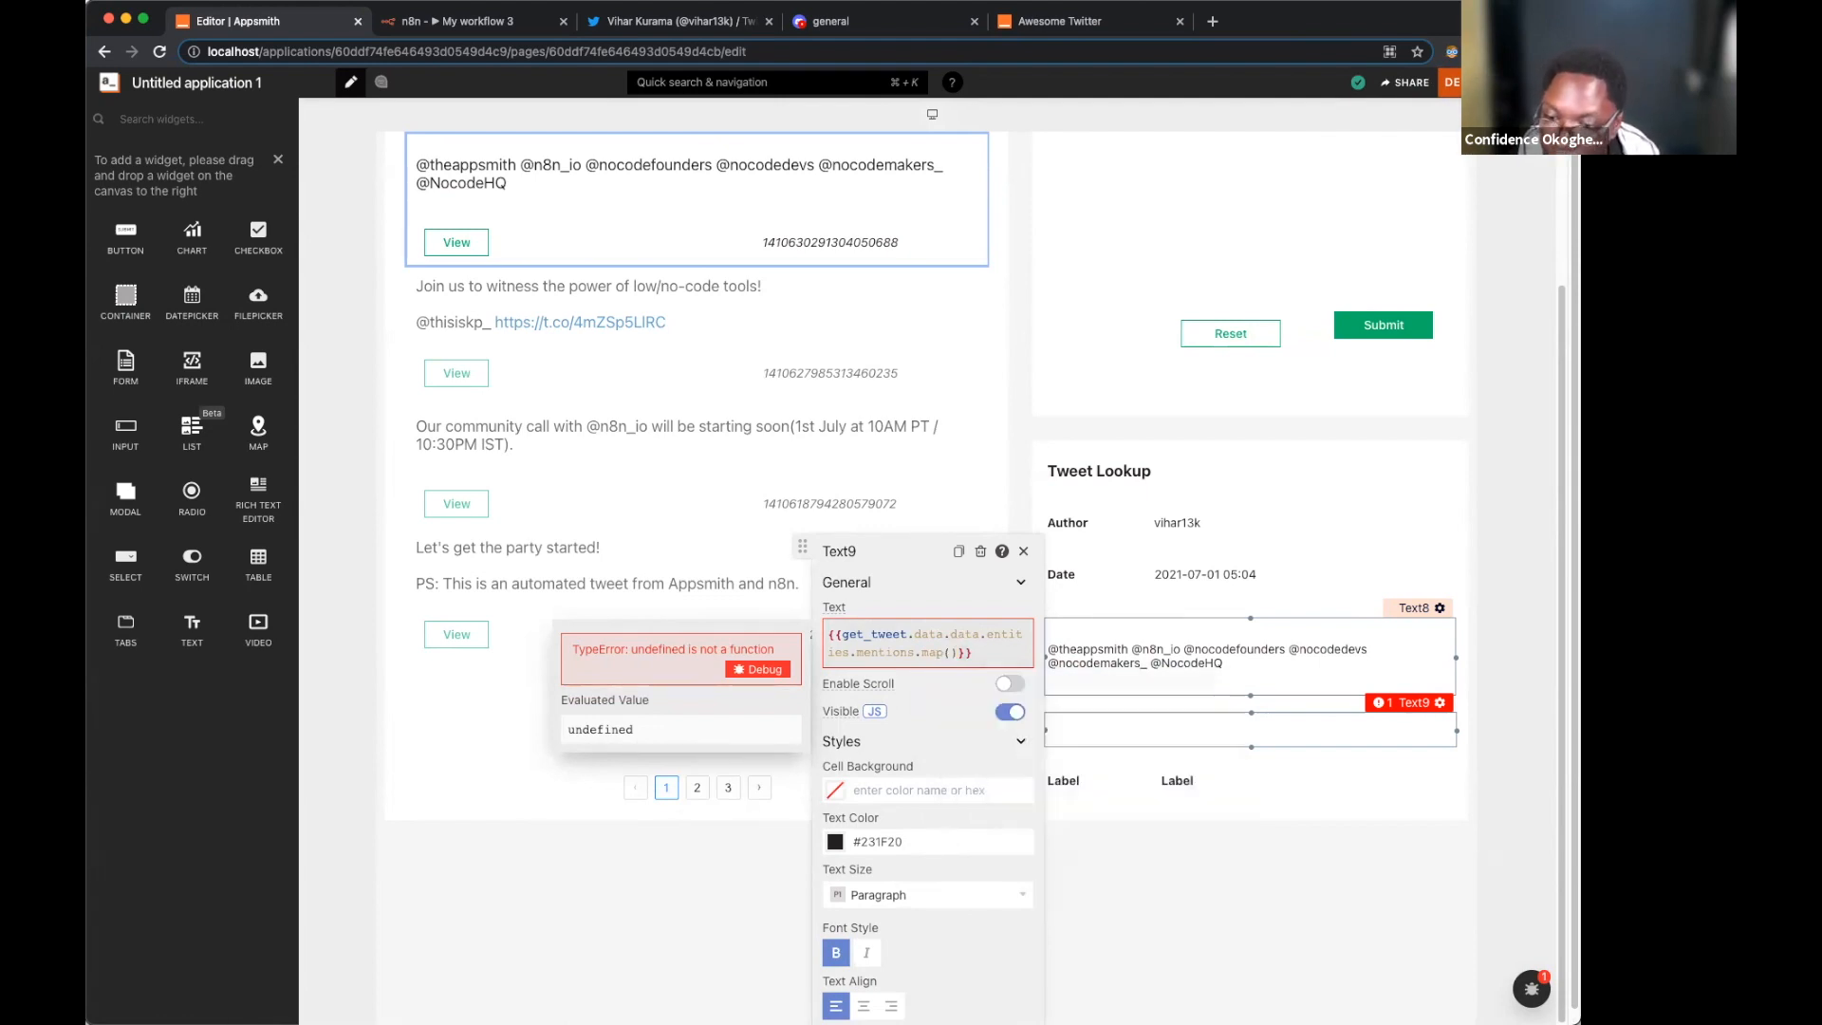
type("m =")
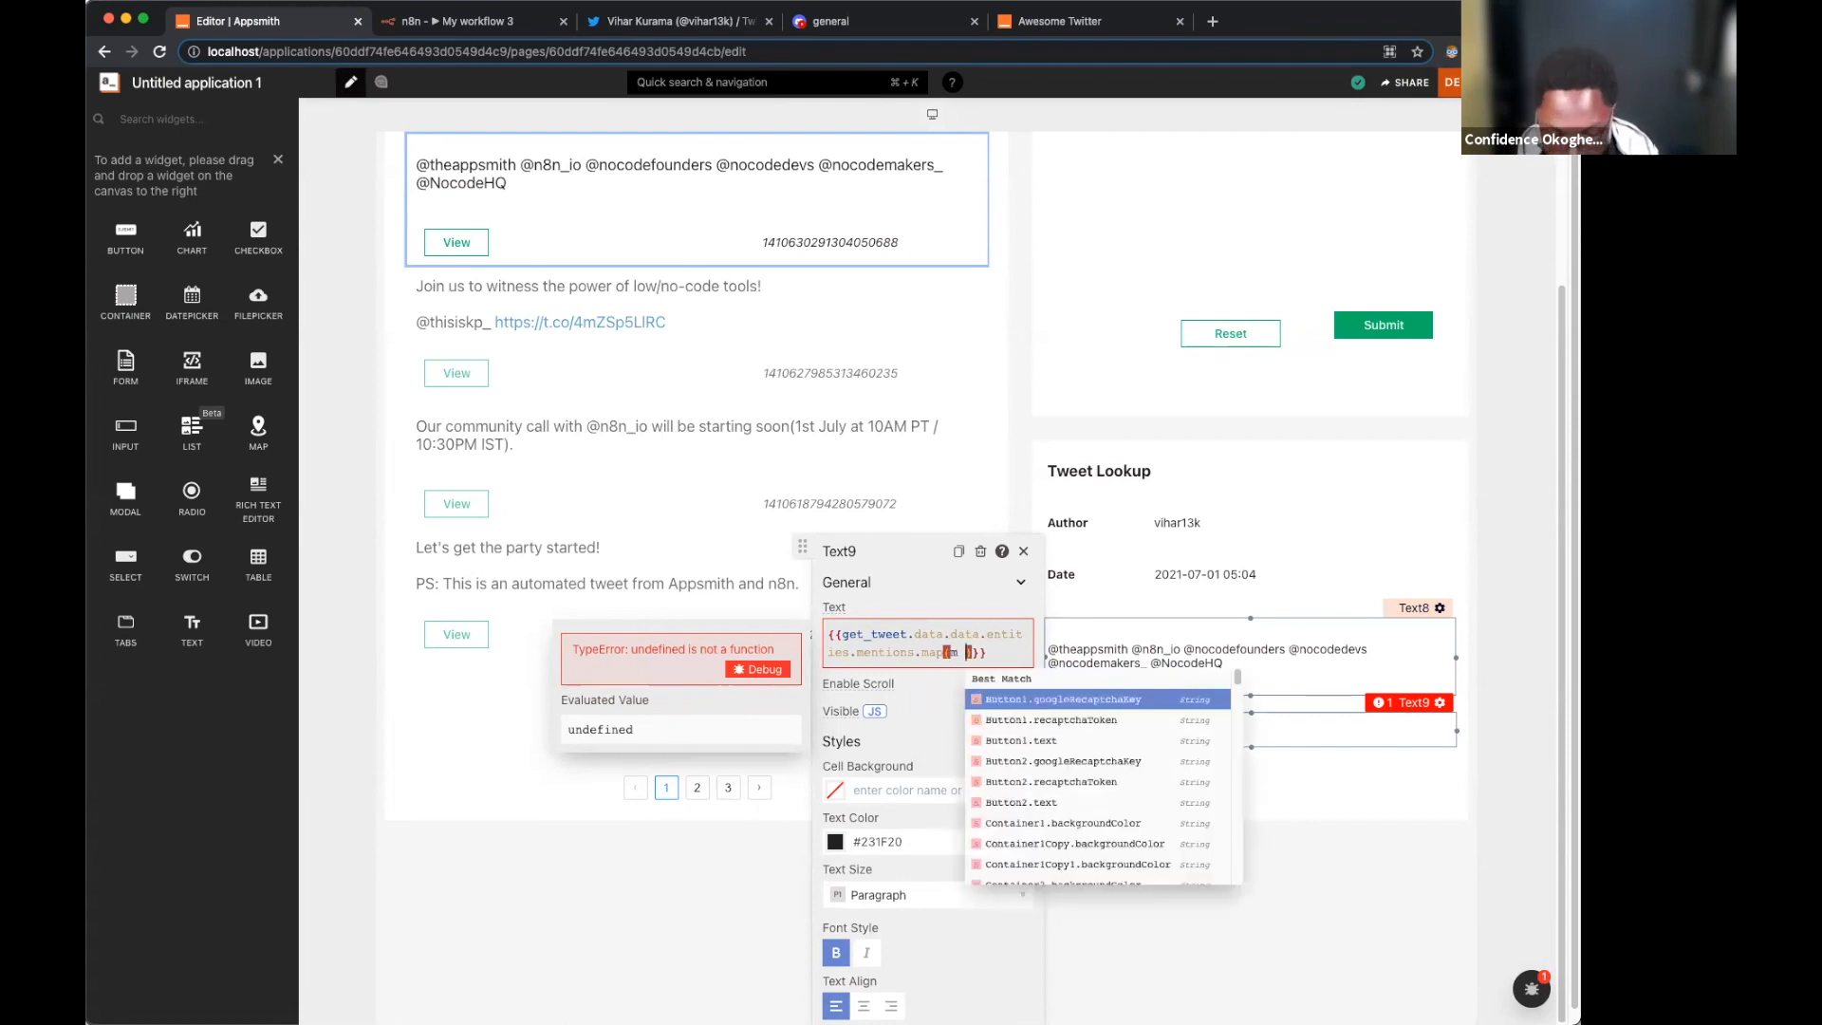
type("> {")
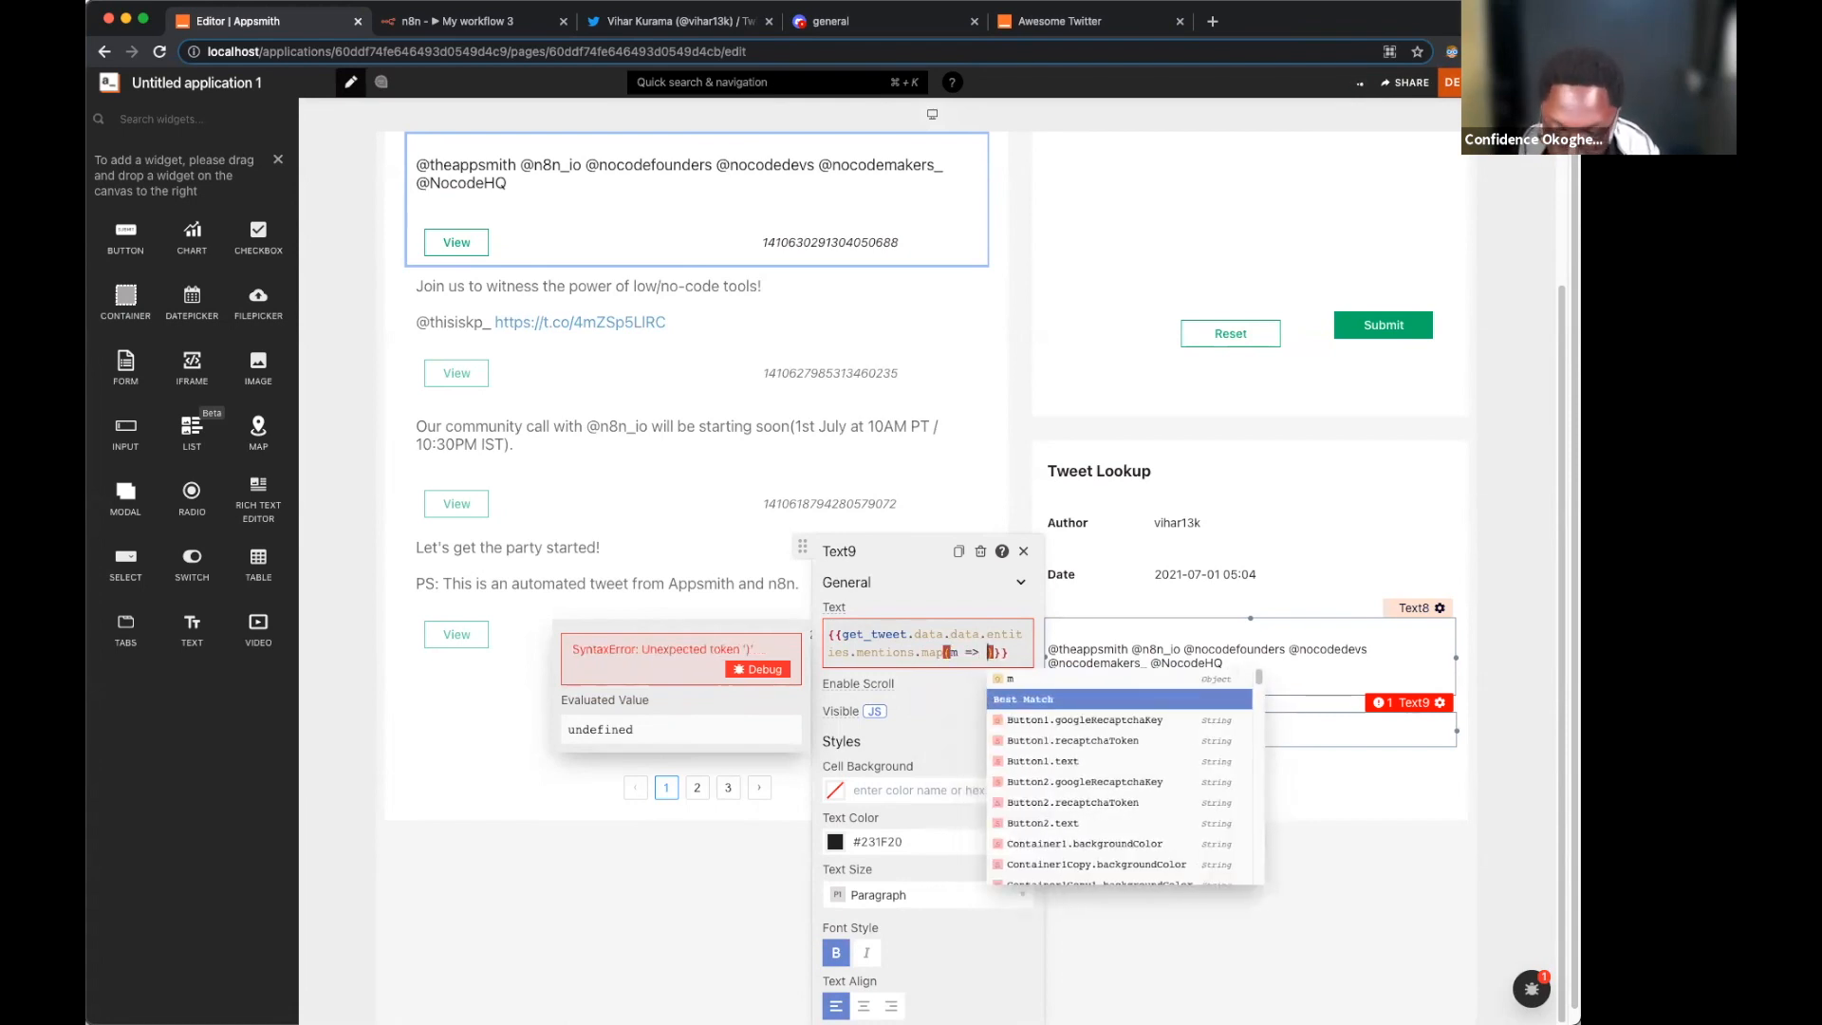
key("BackSpace")
type("('@")
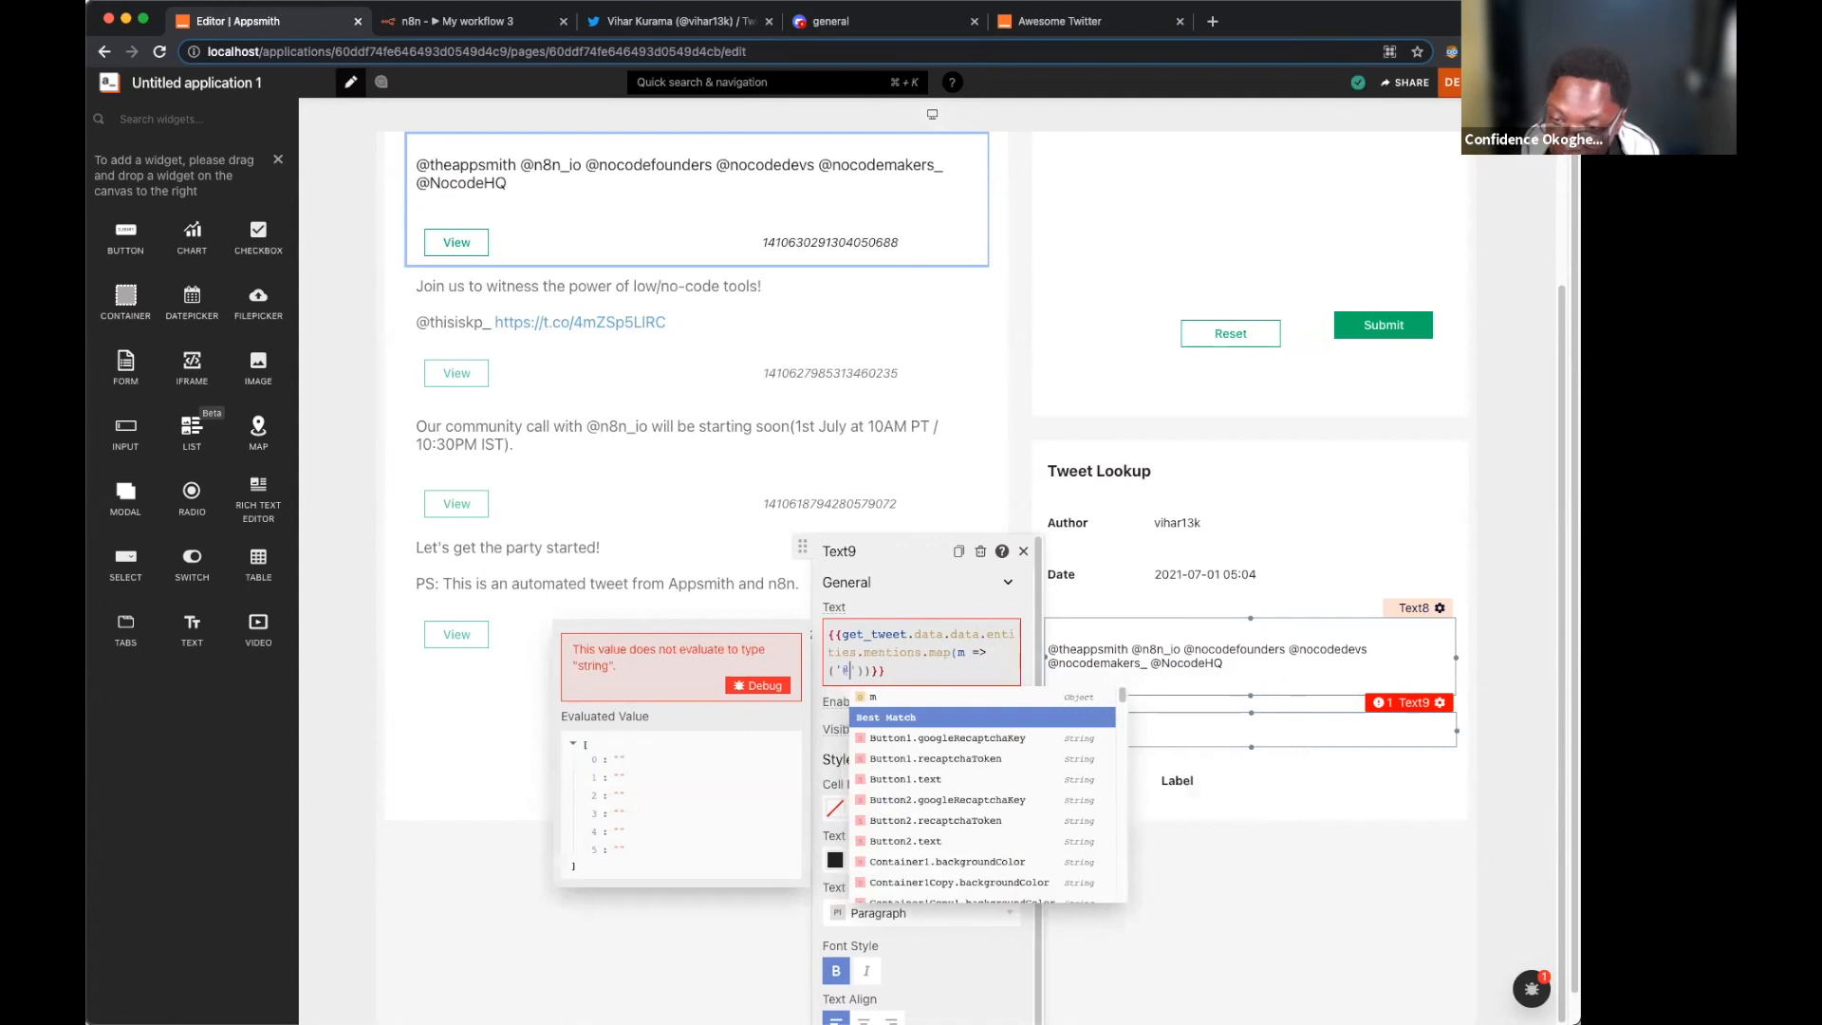
key("Right")
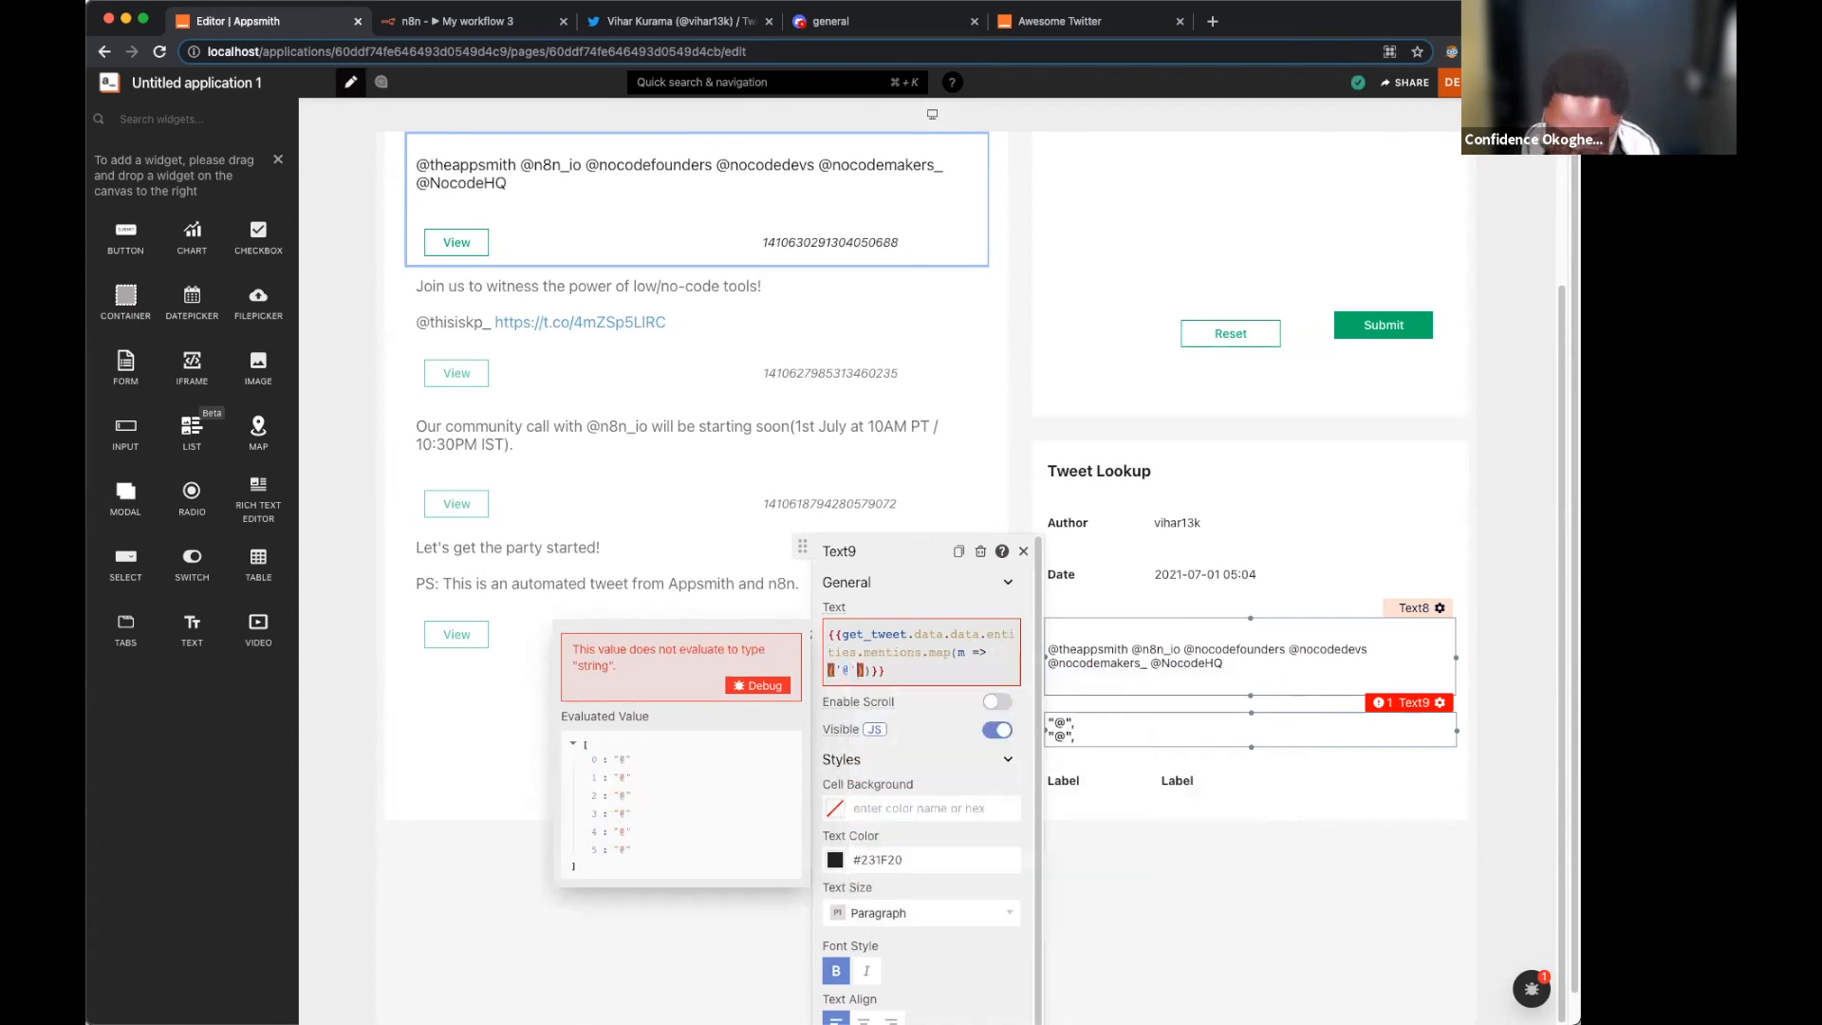
type("+m.")
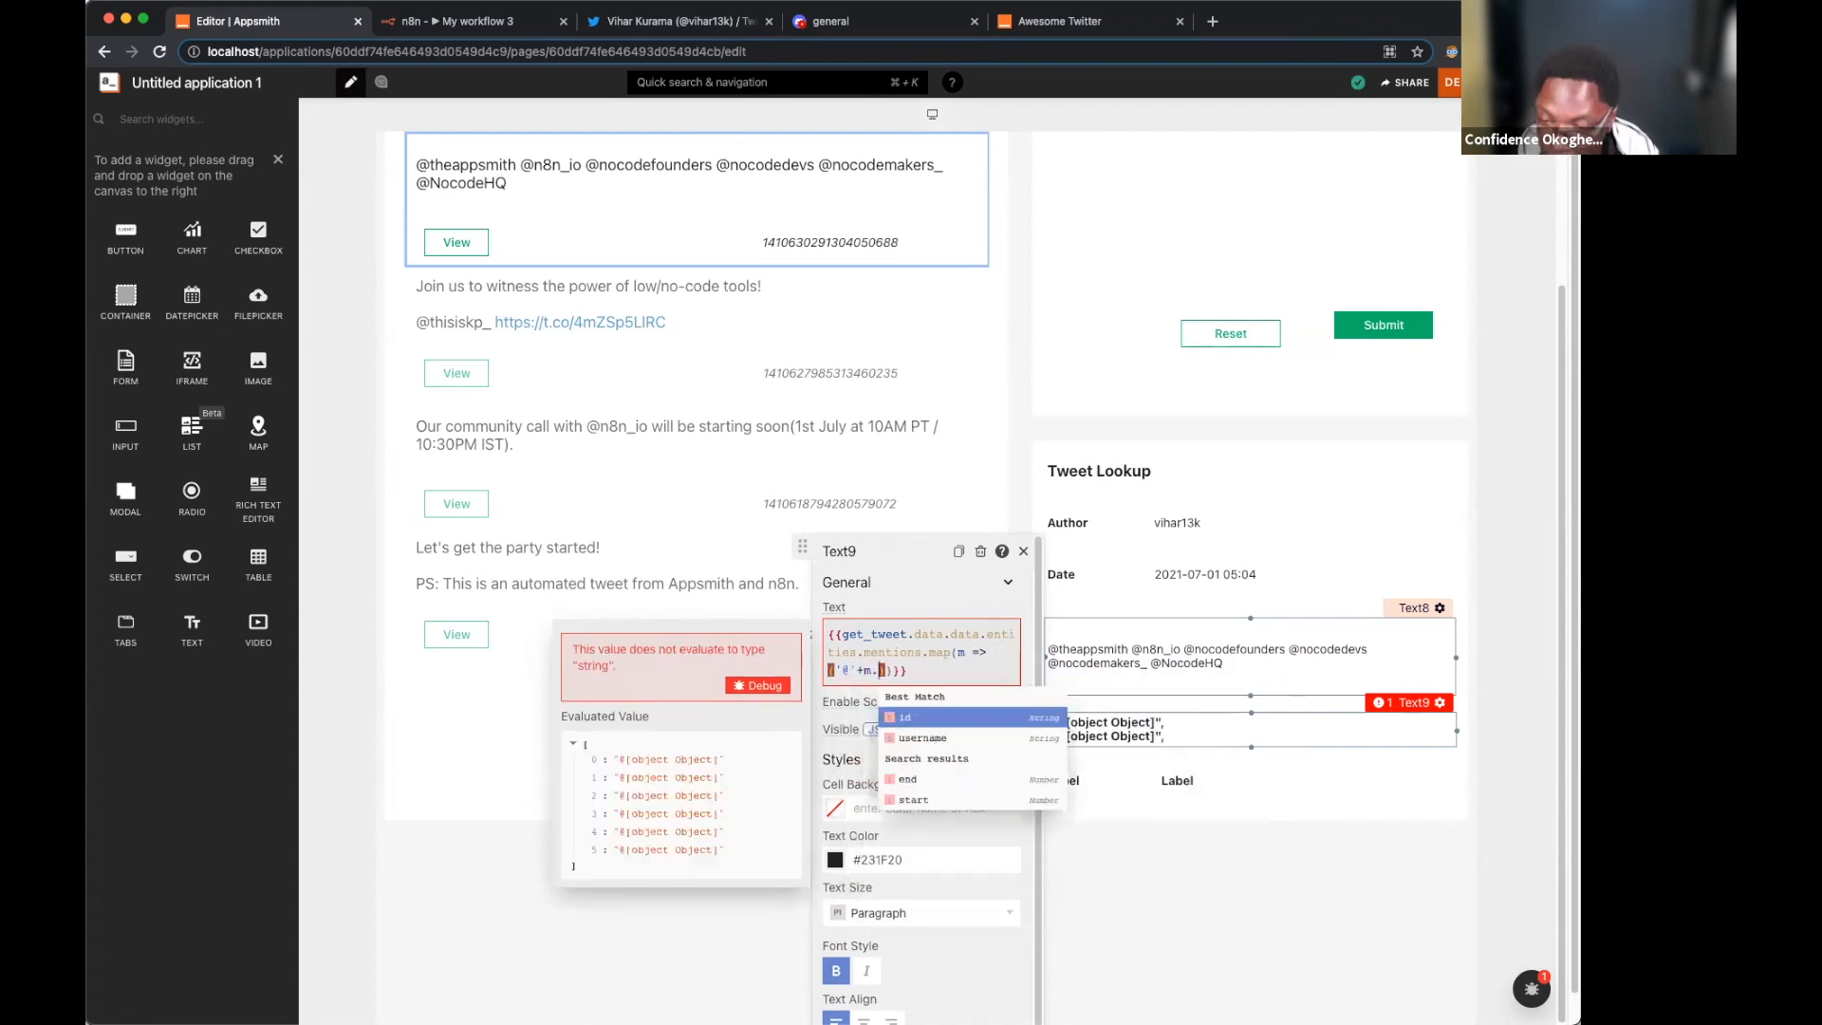
key("Down")
key("Return")
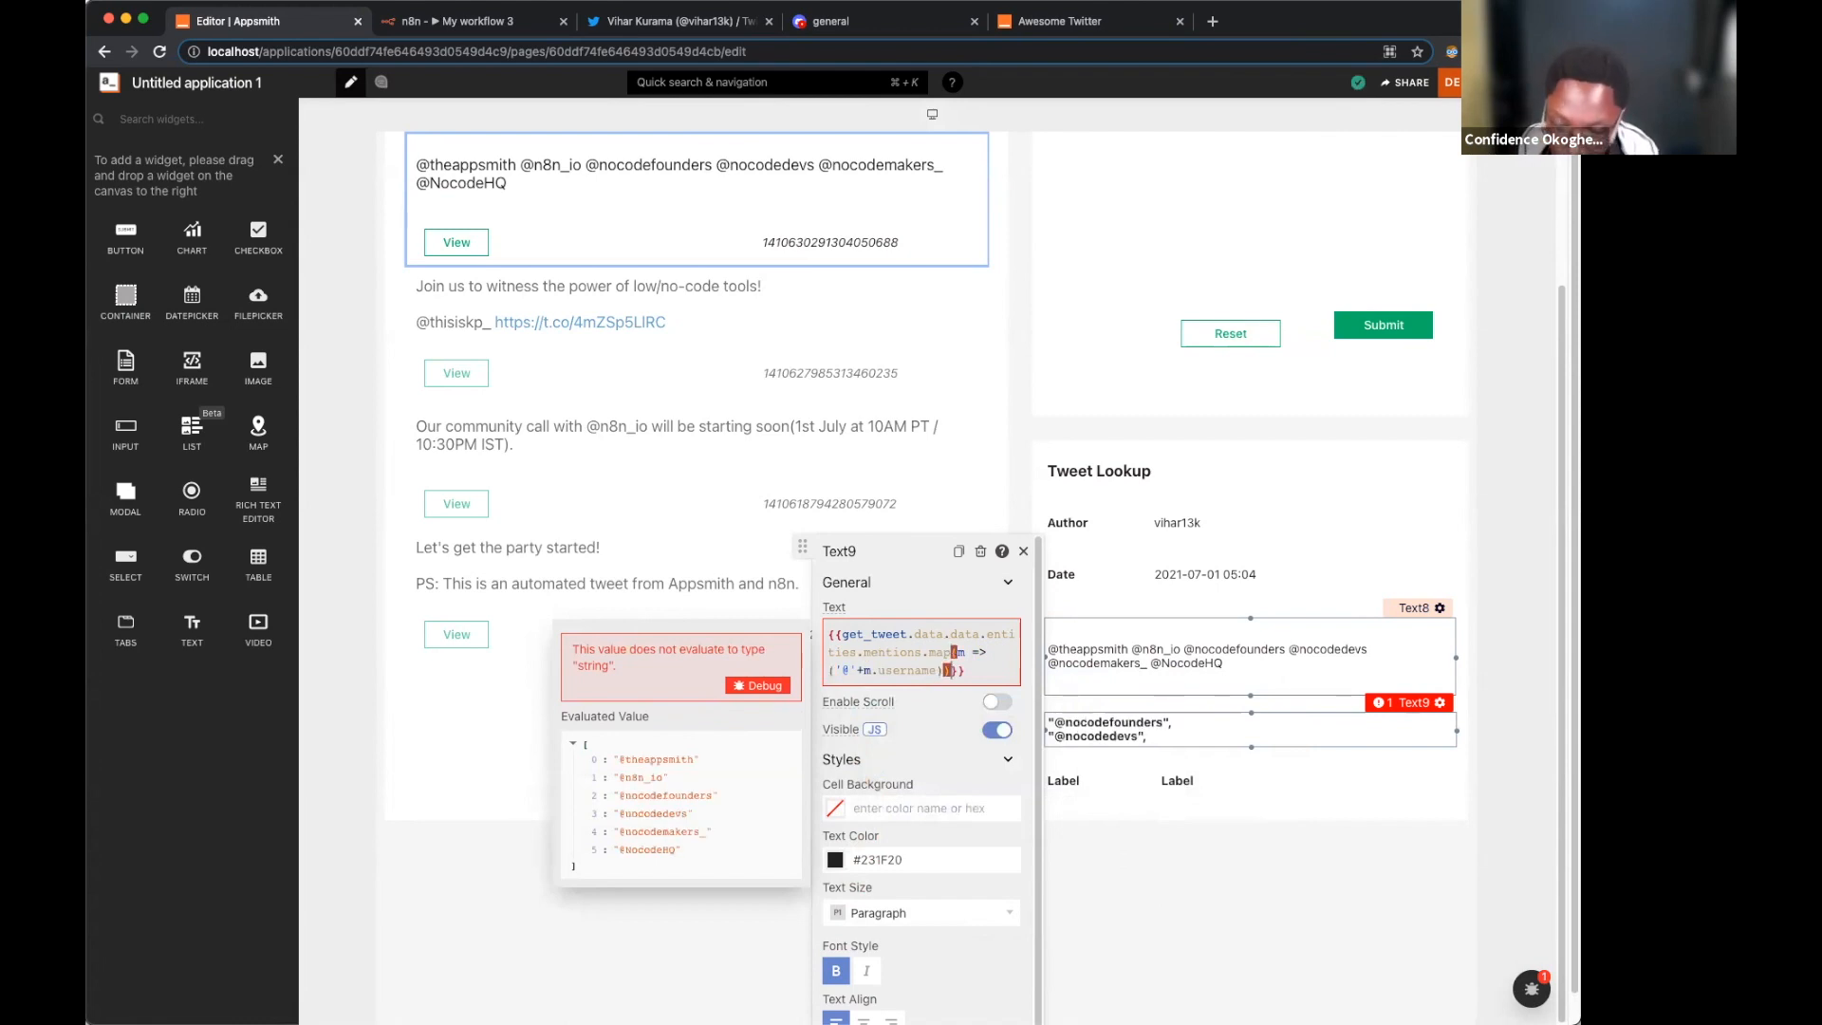
type(".jo")
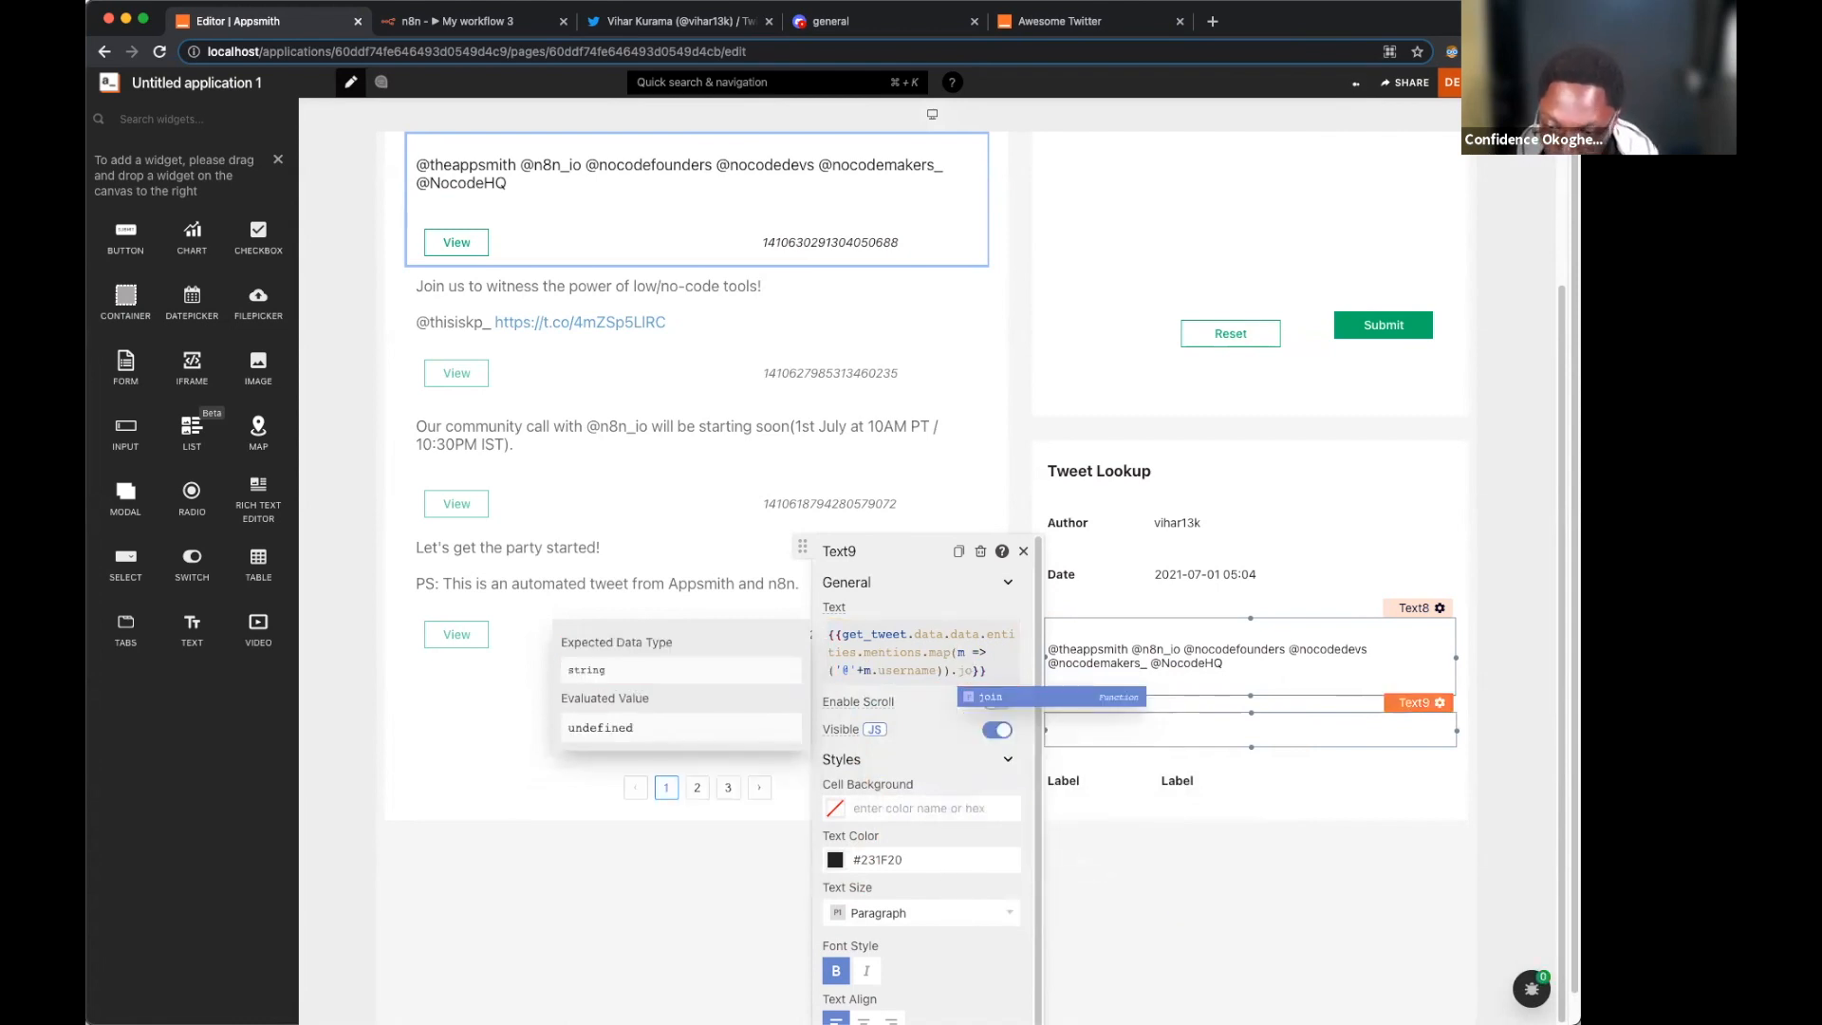
key("Return")
type("(")
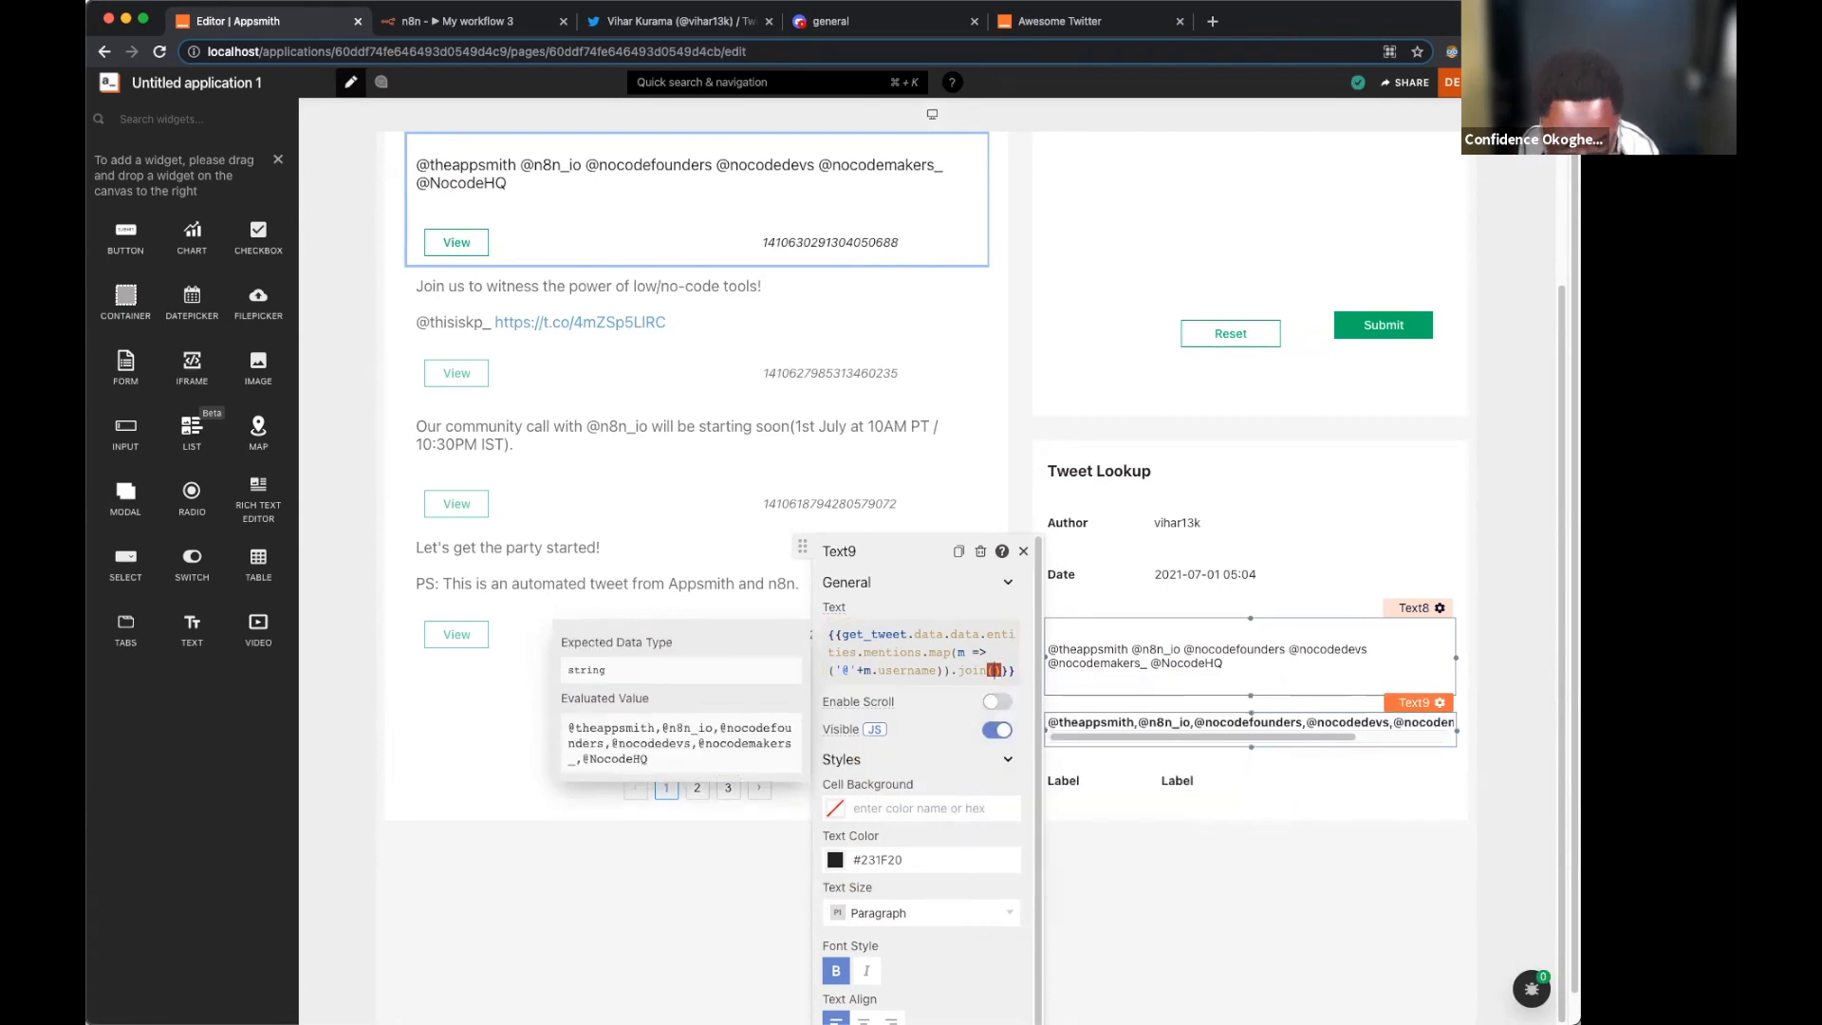
type("', '")
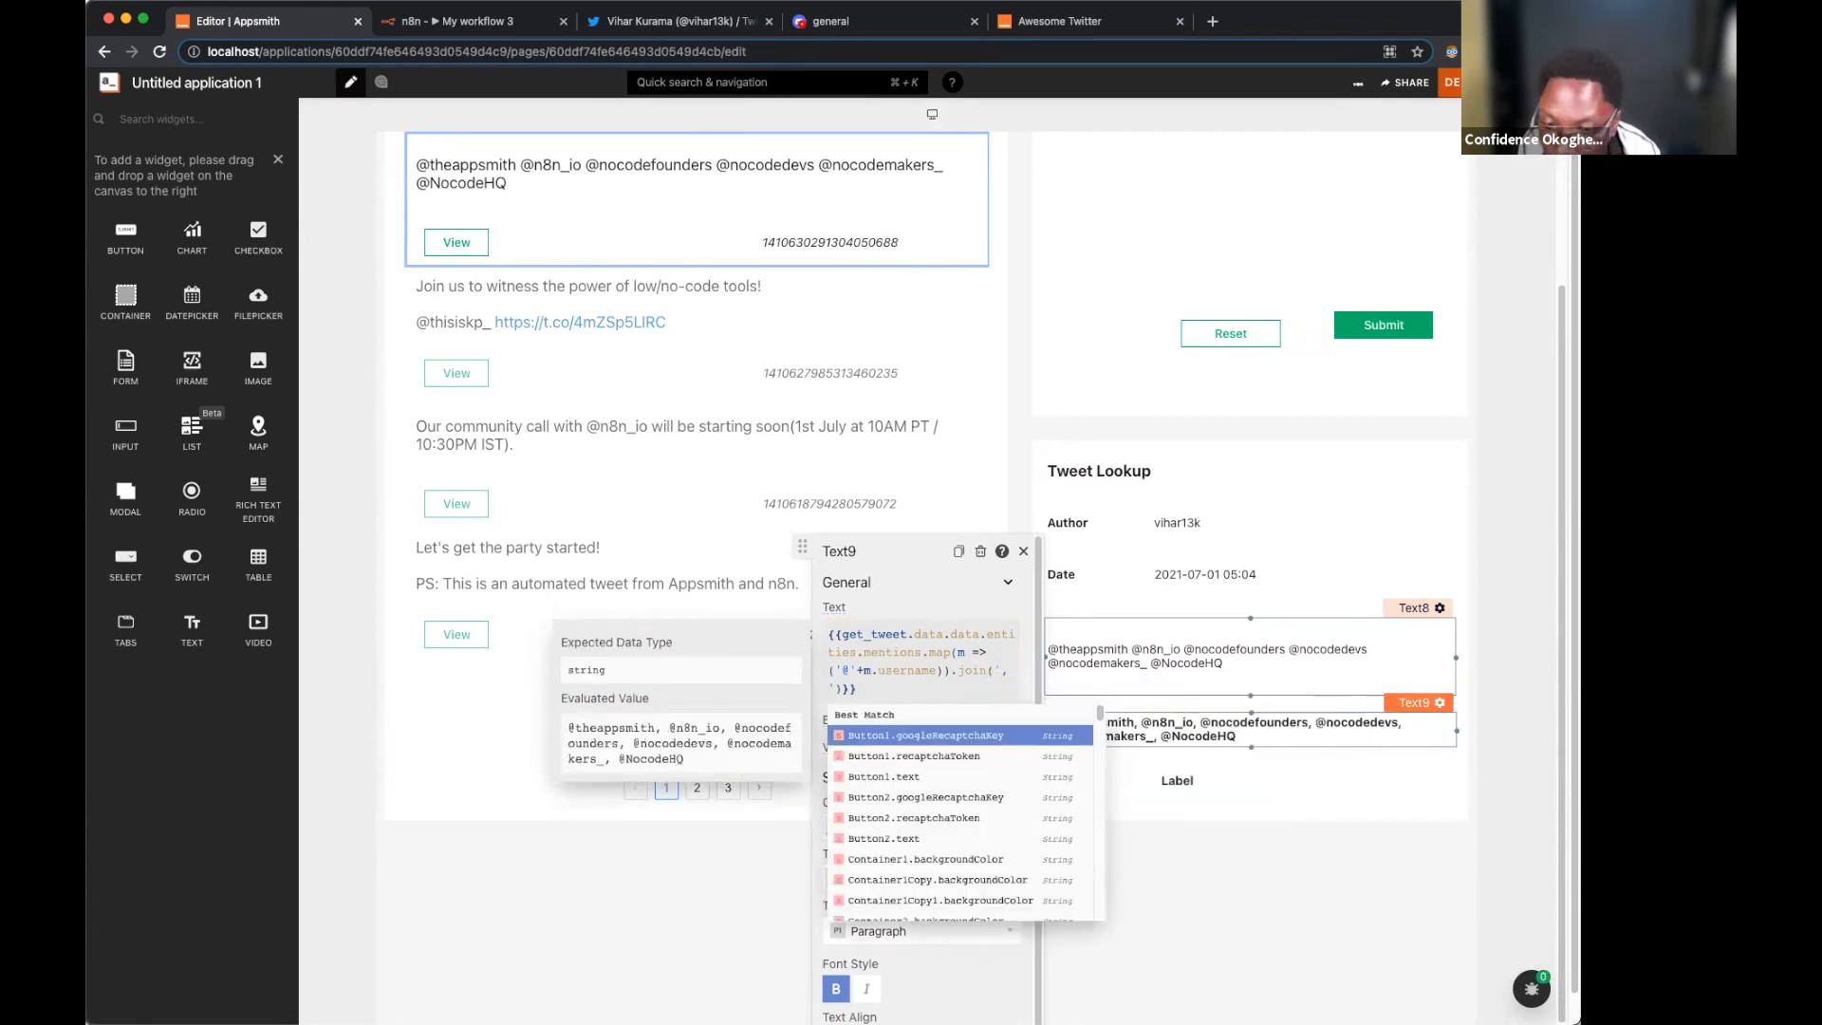
left_click(834, 992)
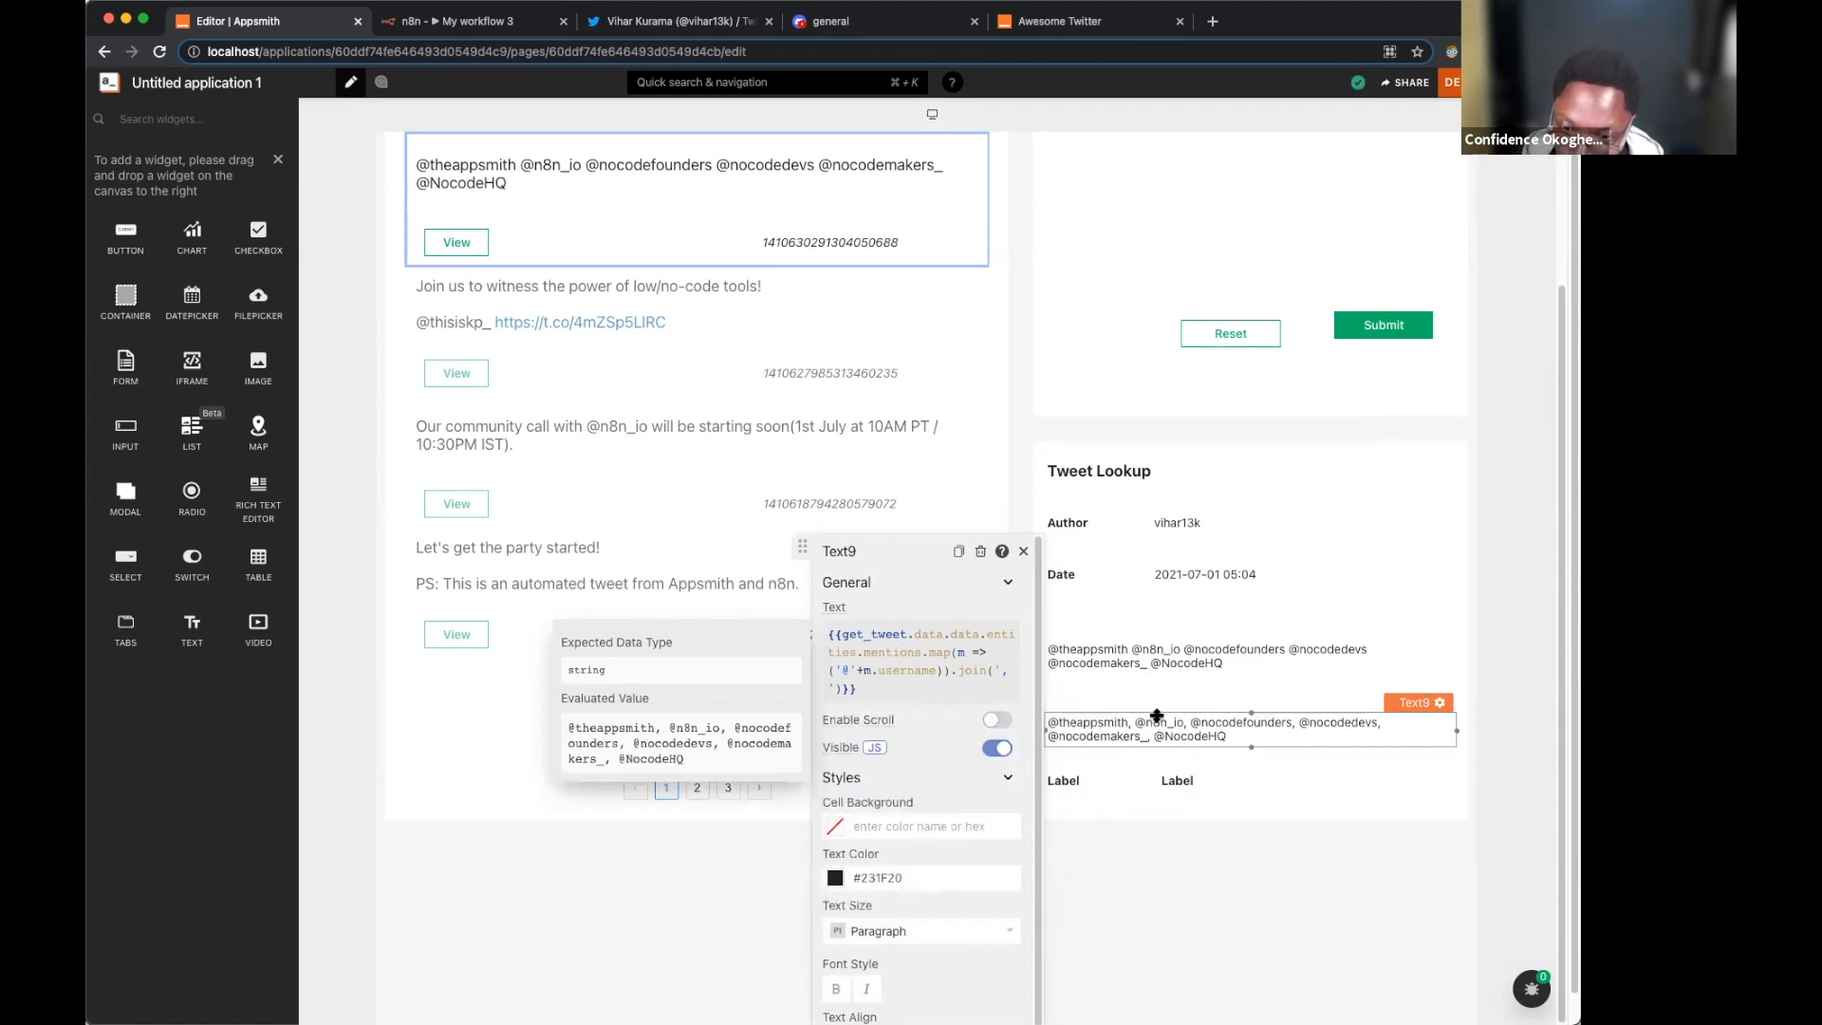
left_click(1081, 792)
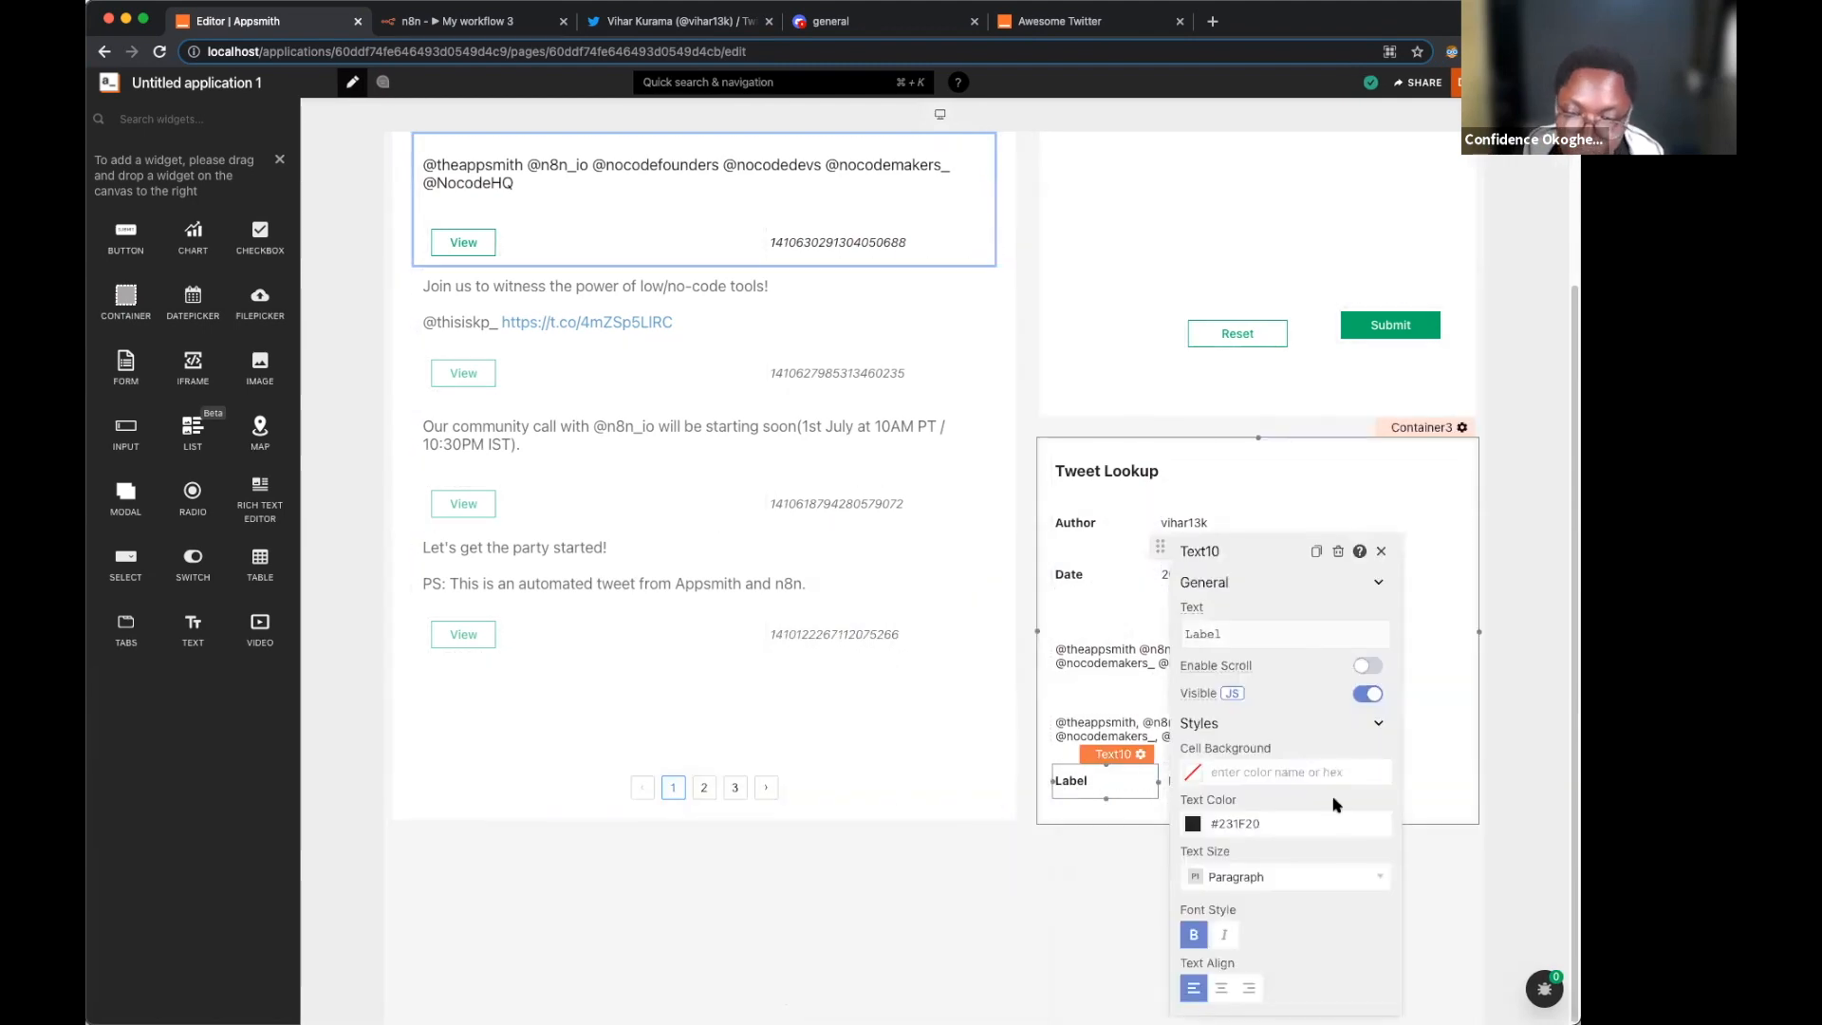
Bind the label to {{get_tweet.data.data.public_metrics.like_count}}.
left_click(1256, 623)
key("super+a")
type("{{get_tweet.data.data}}")
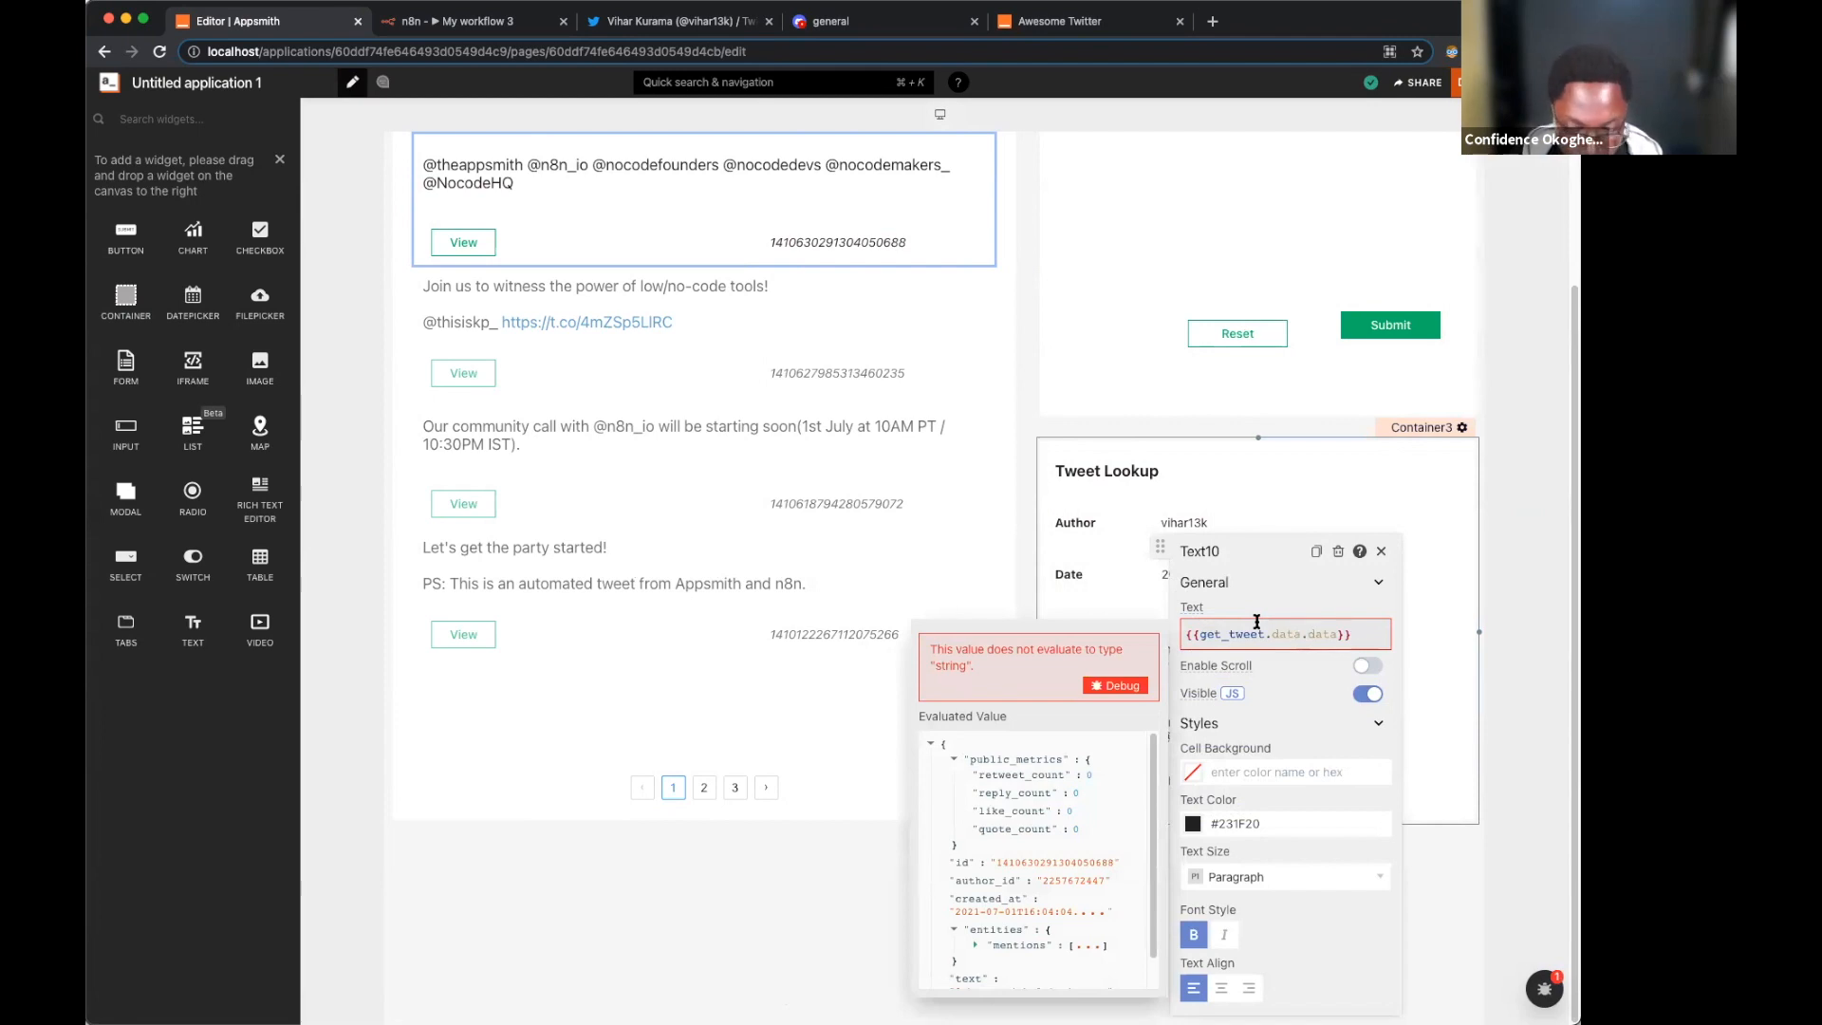
left_click(1338, 633)
type(".p")
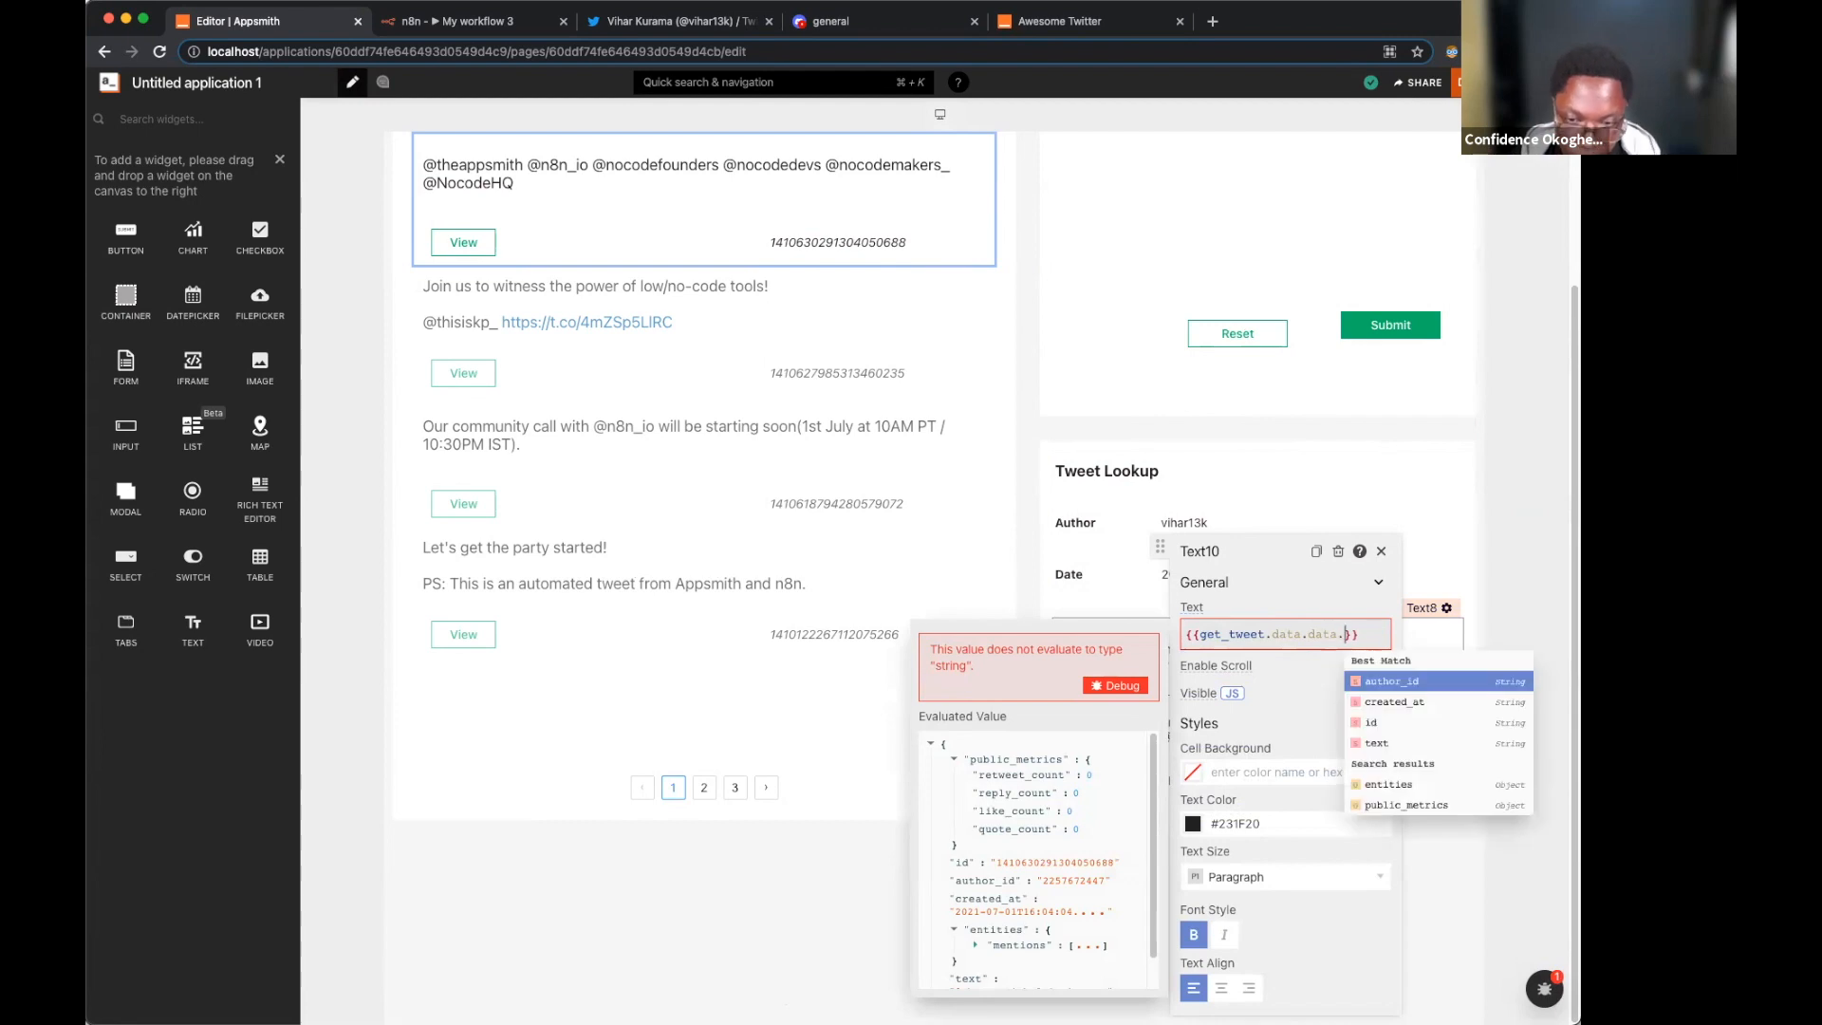
key("Return")
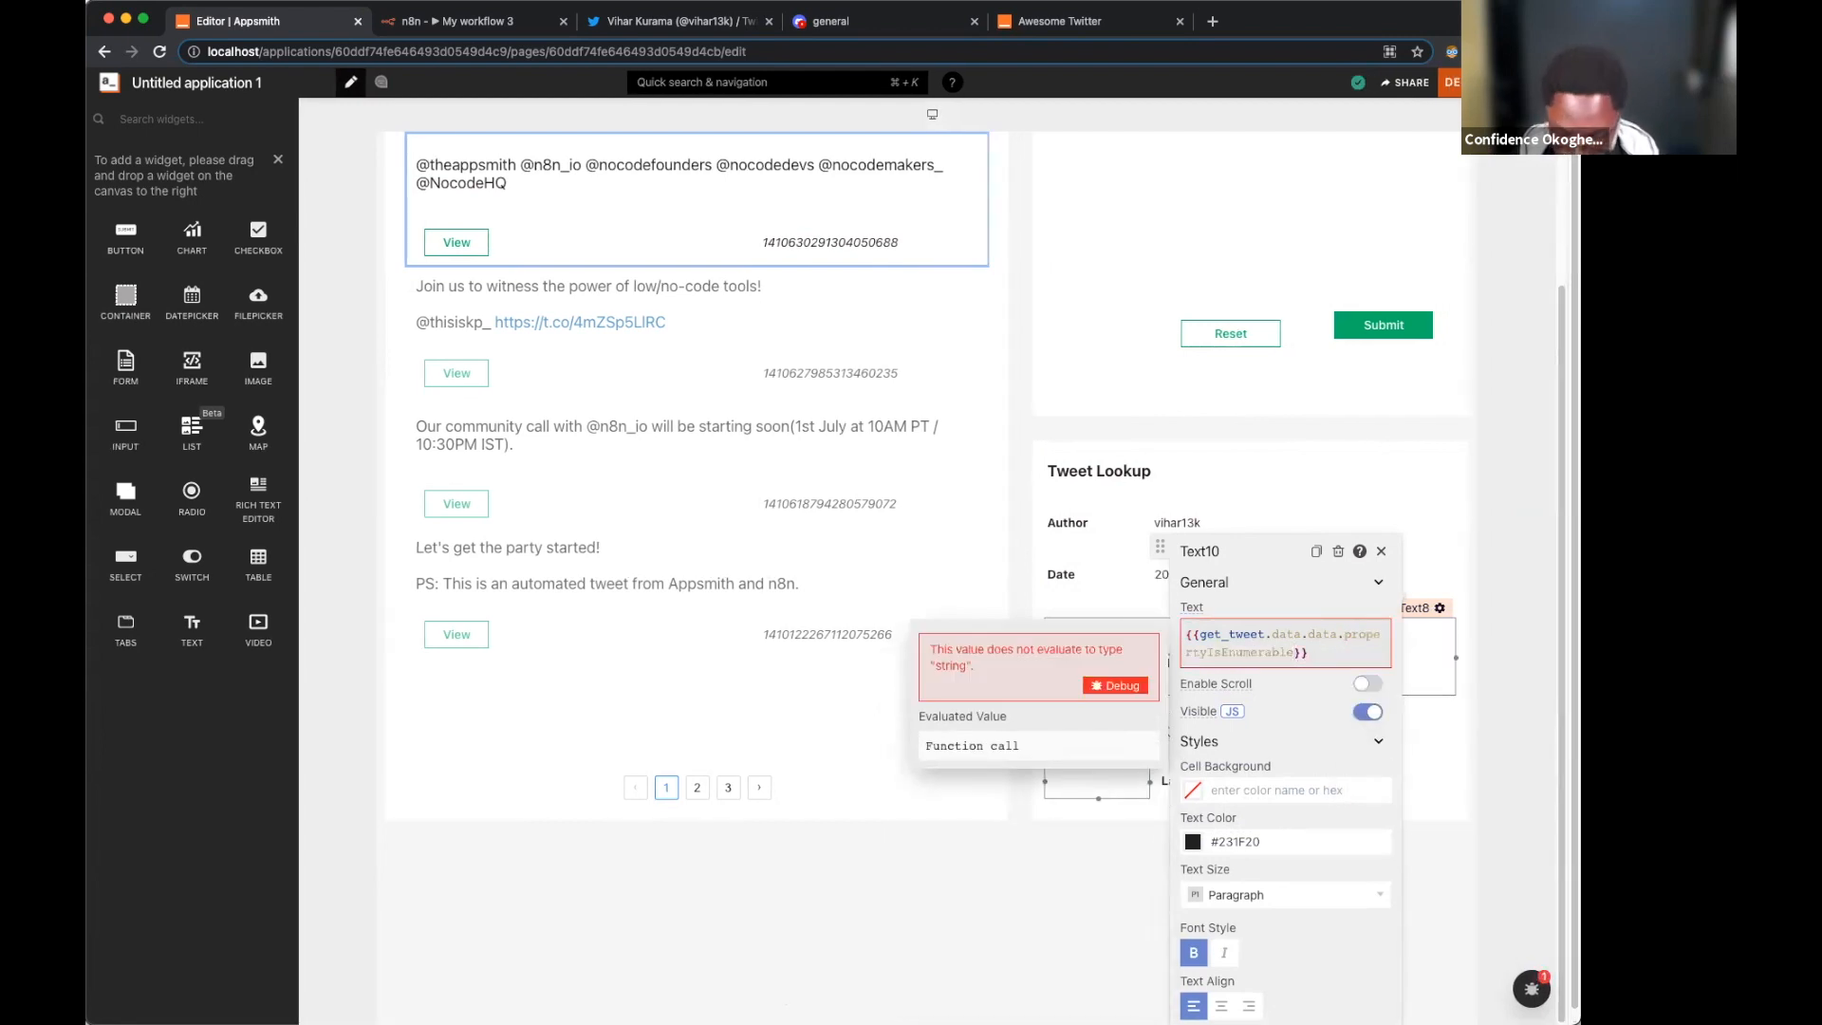
key("super+z")
key("Up")
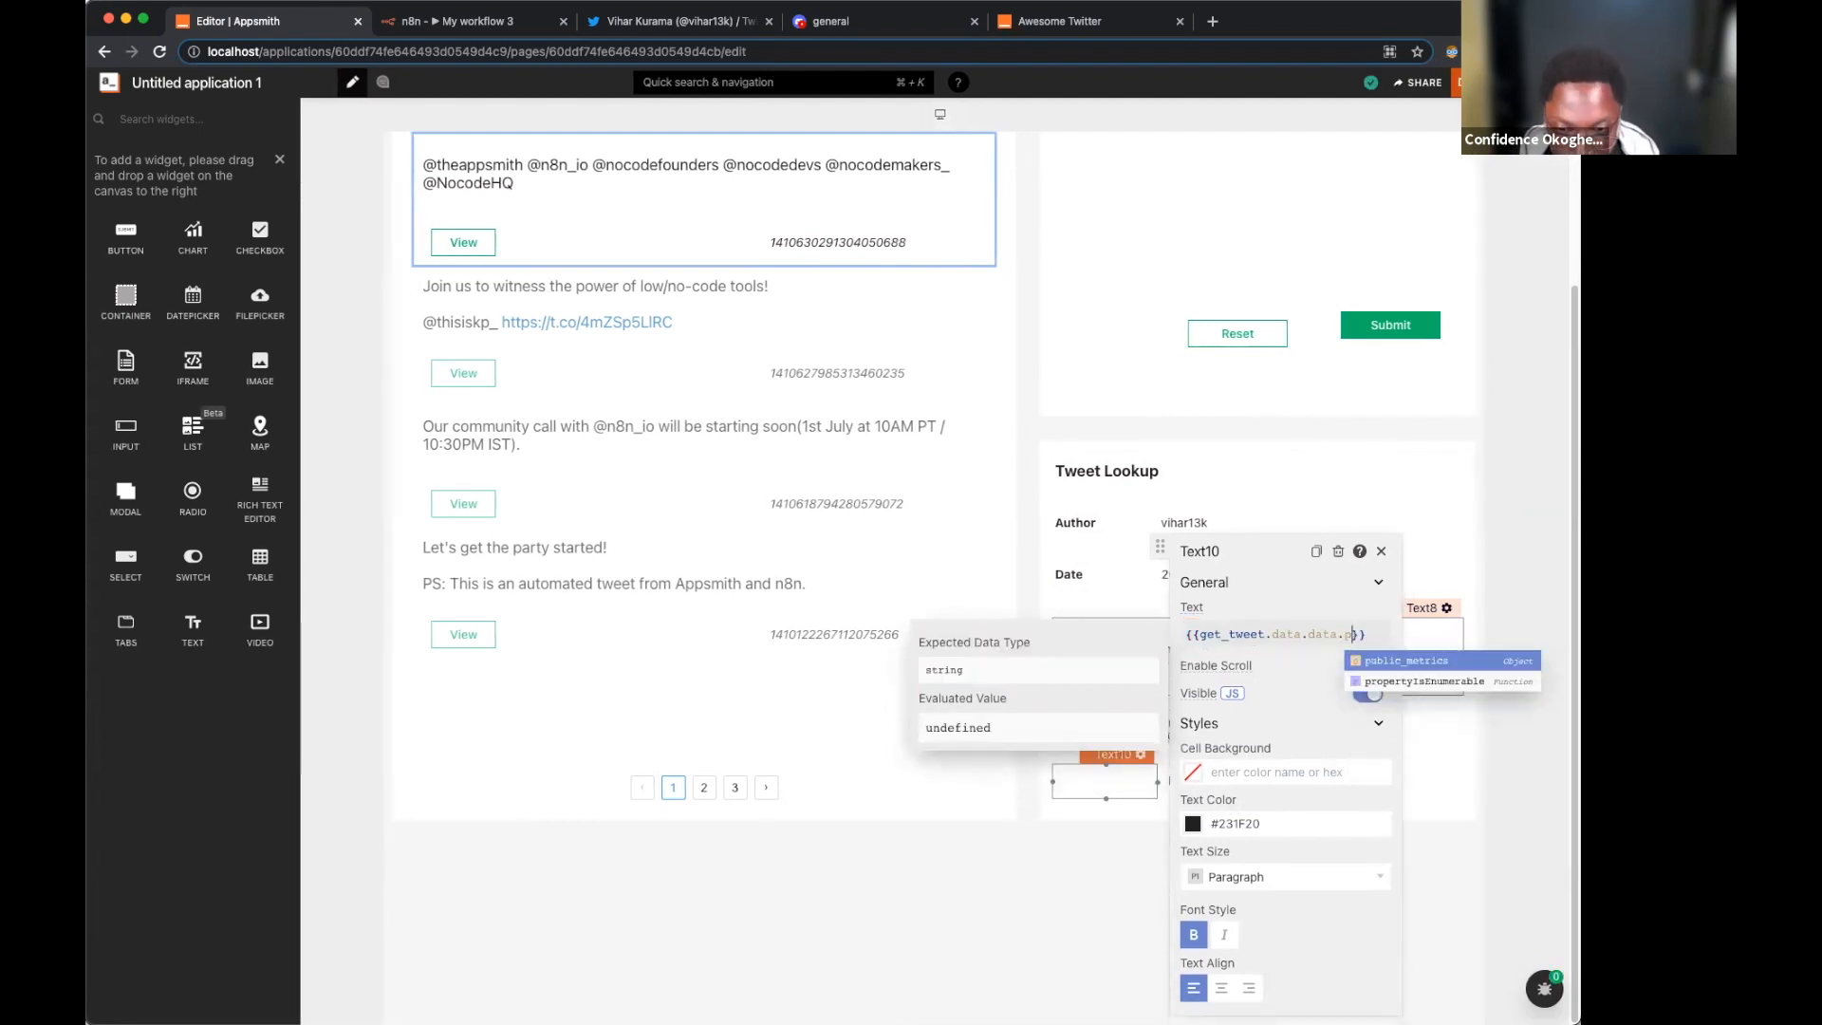
key("Return")
type(".l")
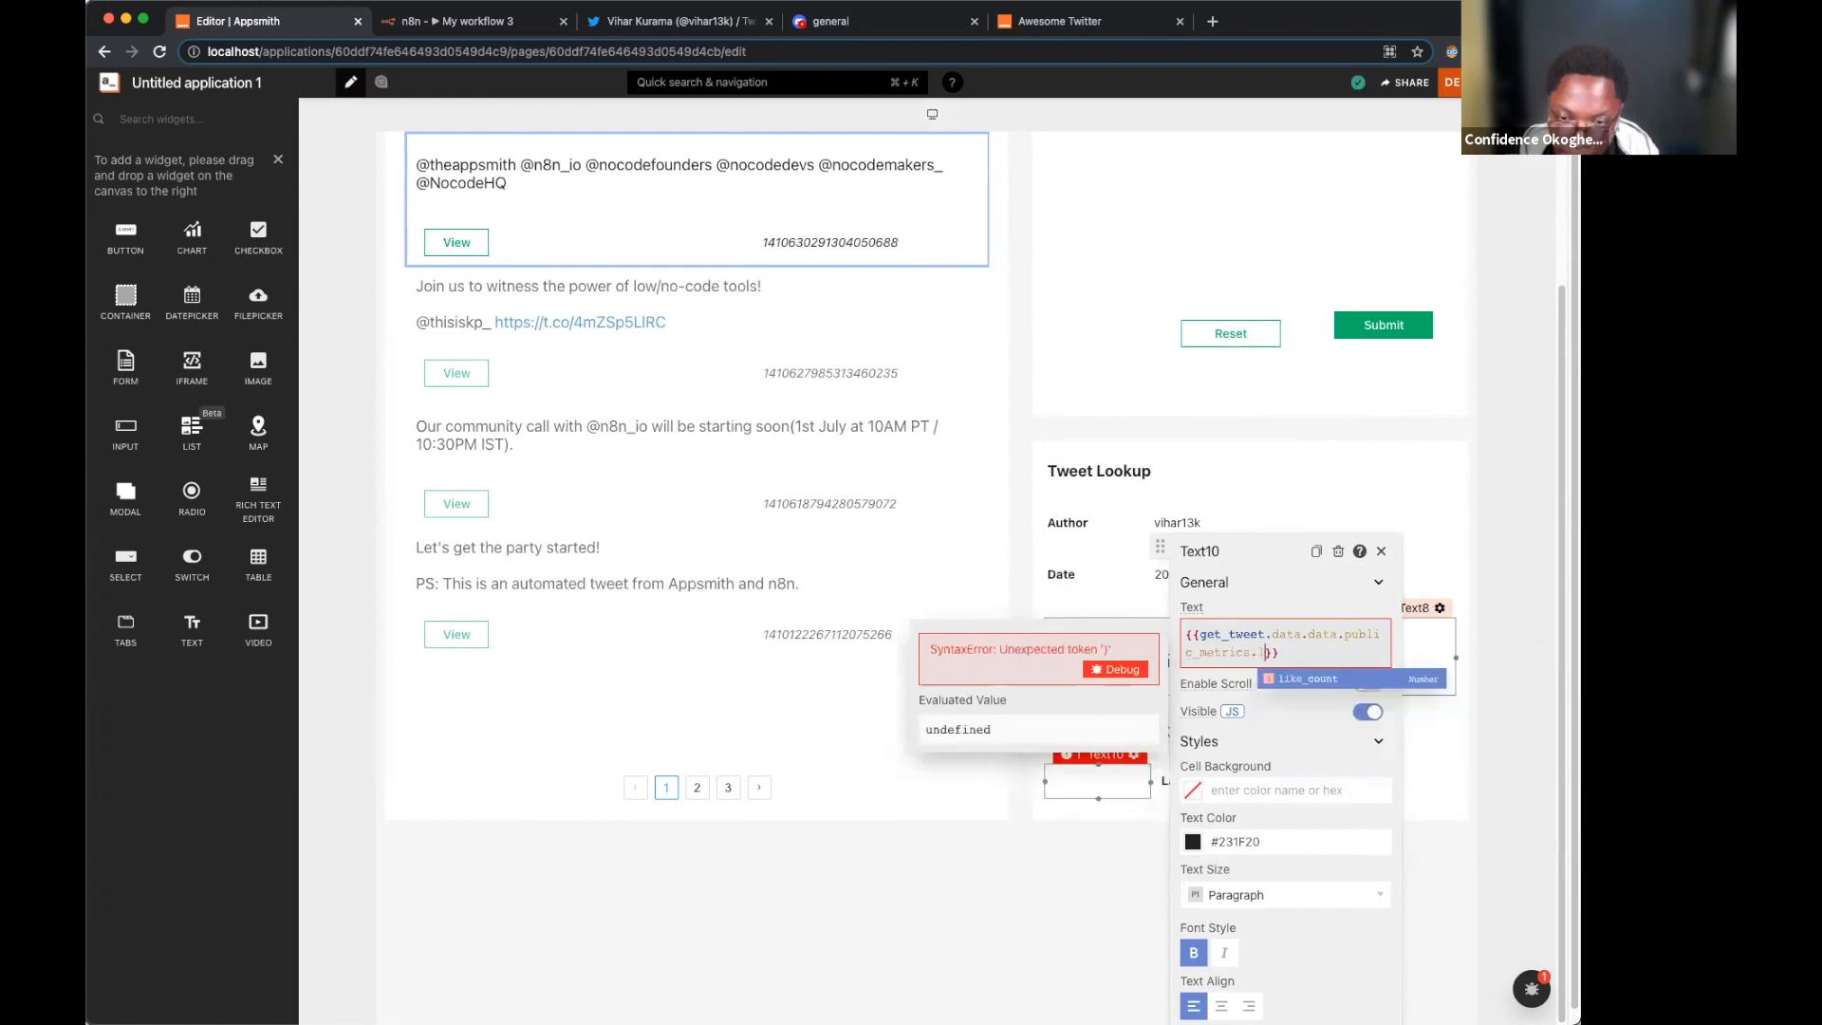
key("Return")
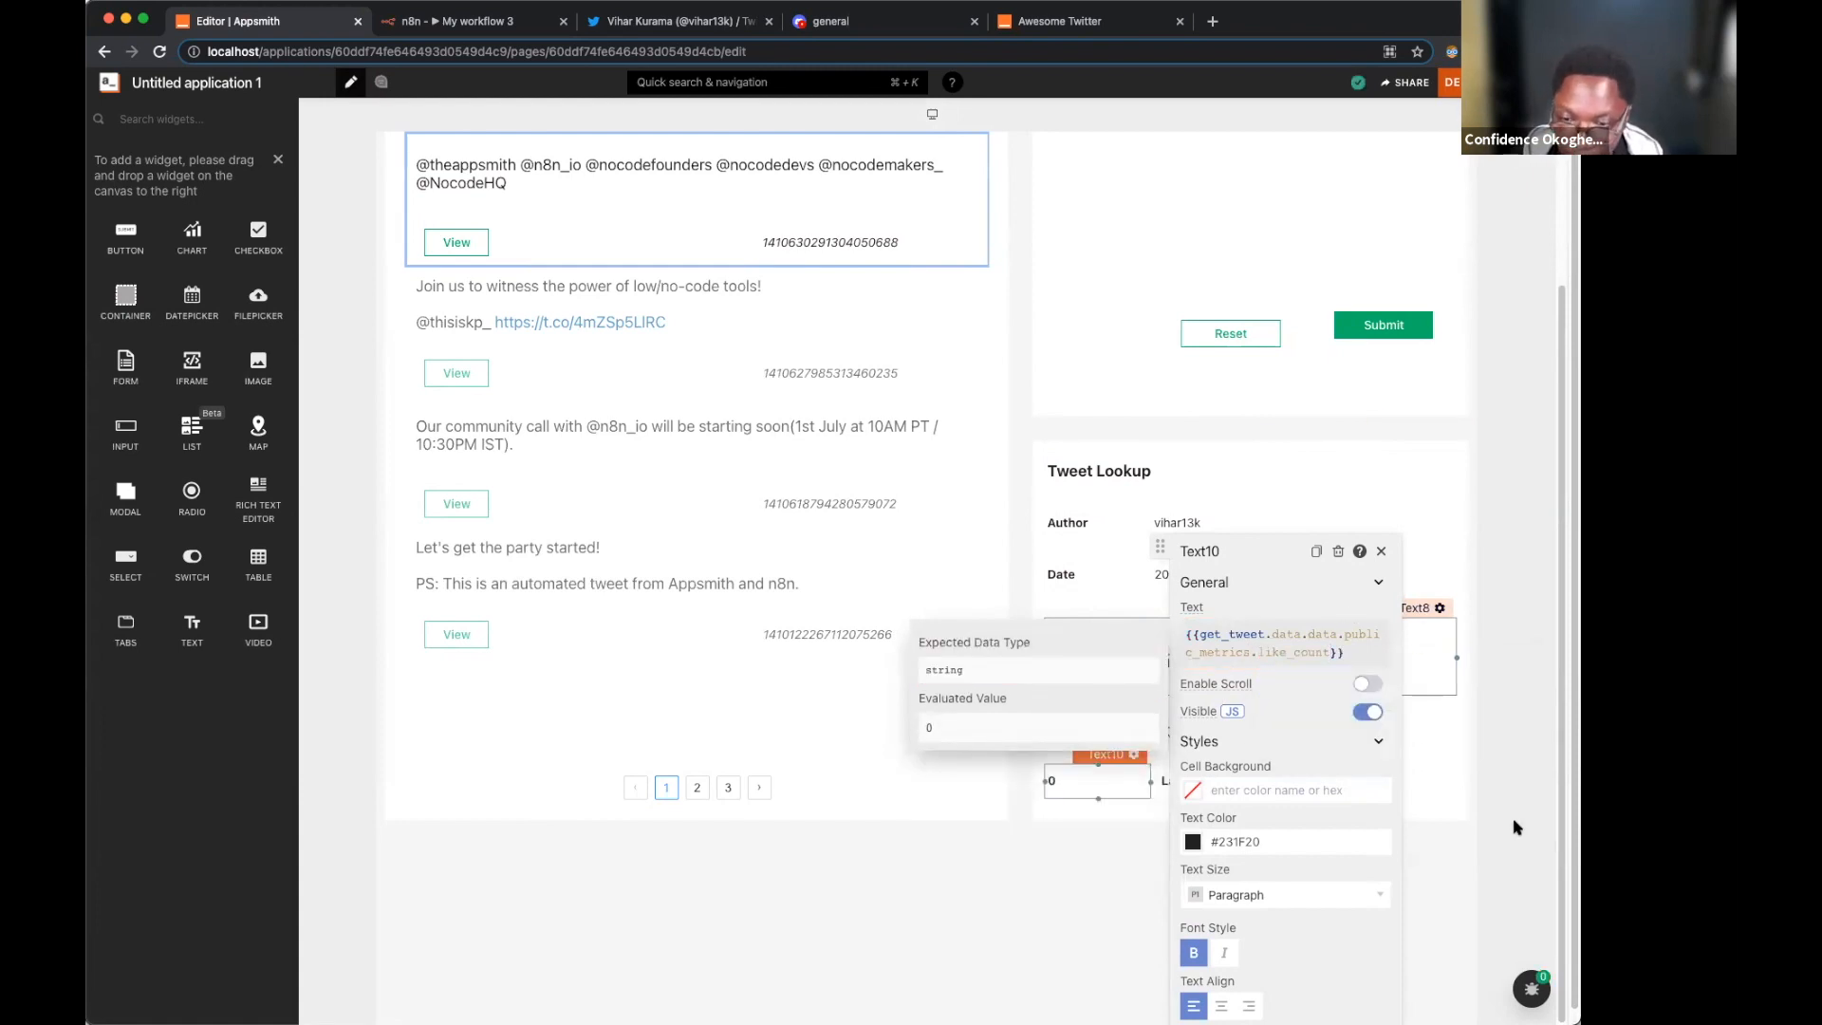
Insert a red heart emoji before the like count.
key("super+Tab")
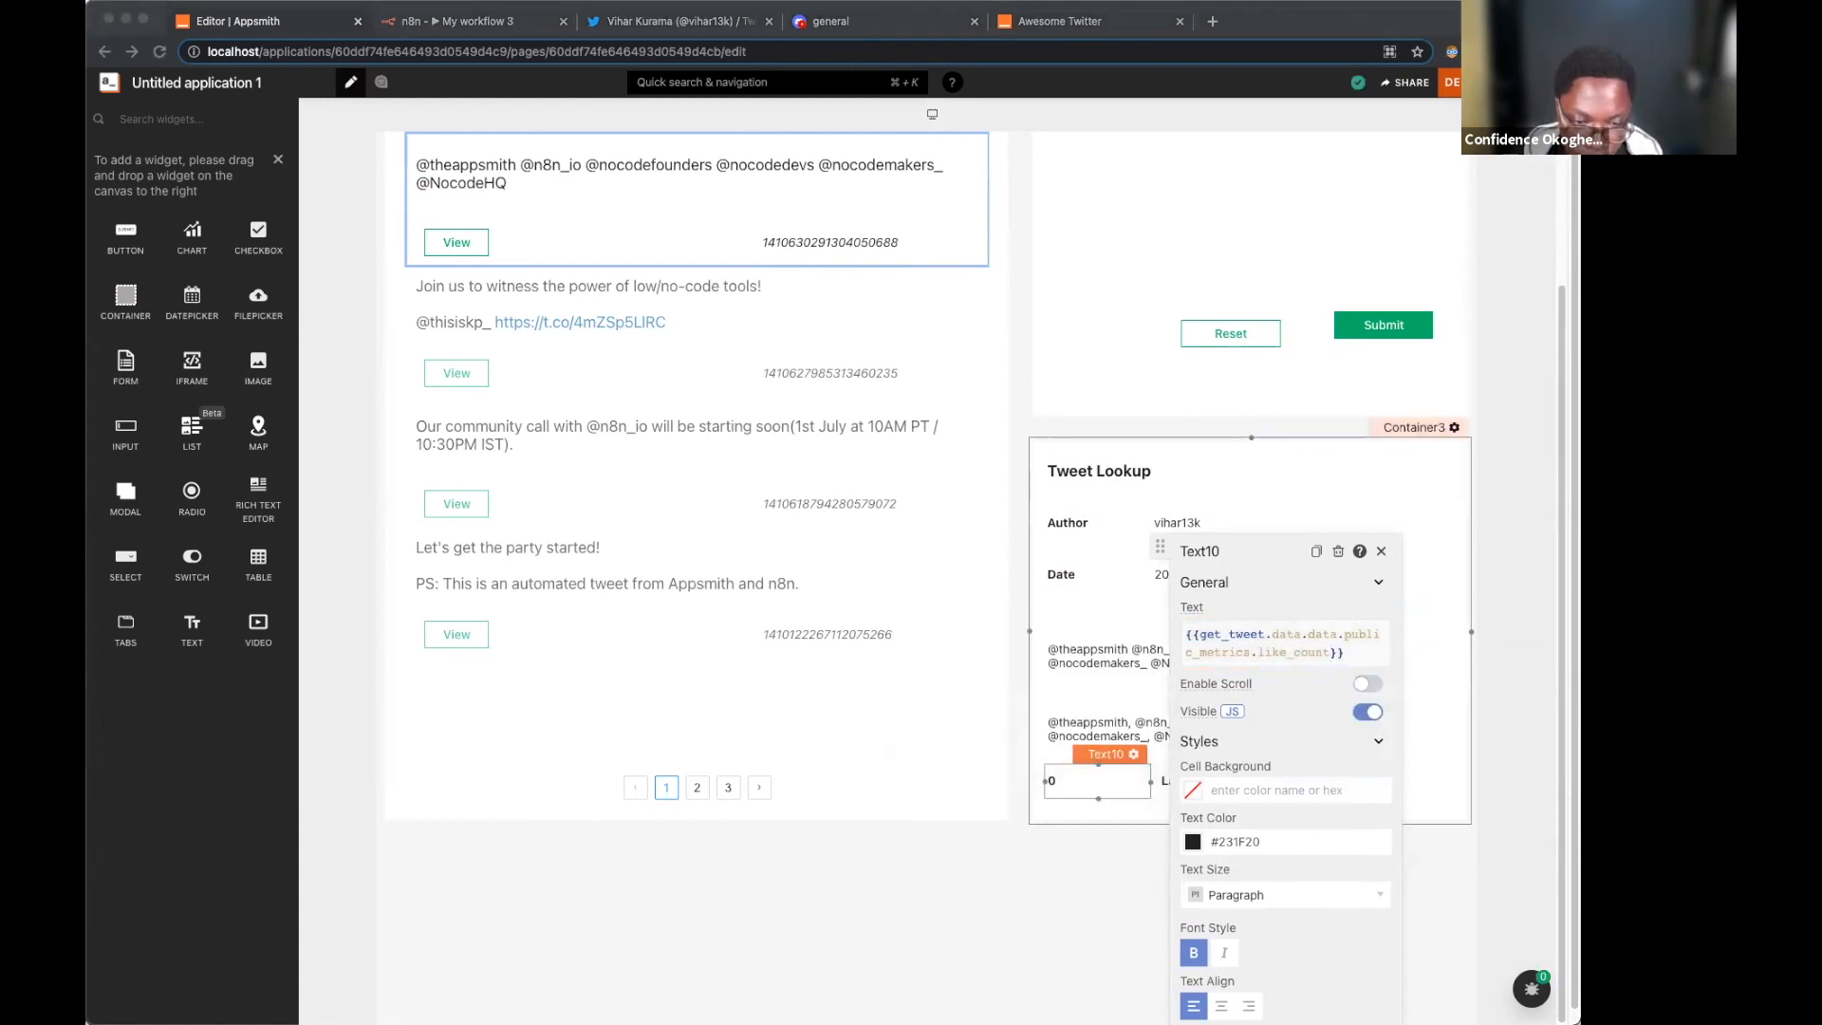
left_click(1184, 633)
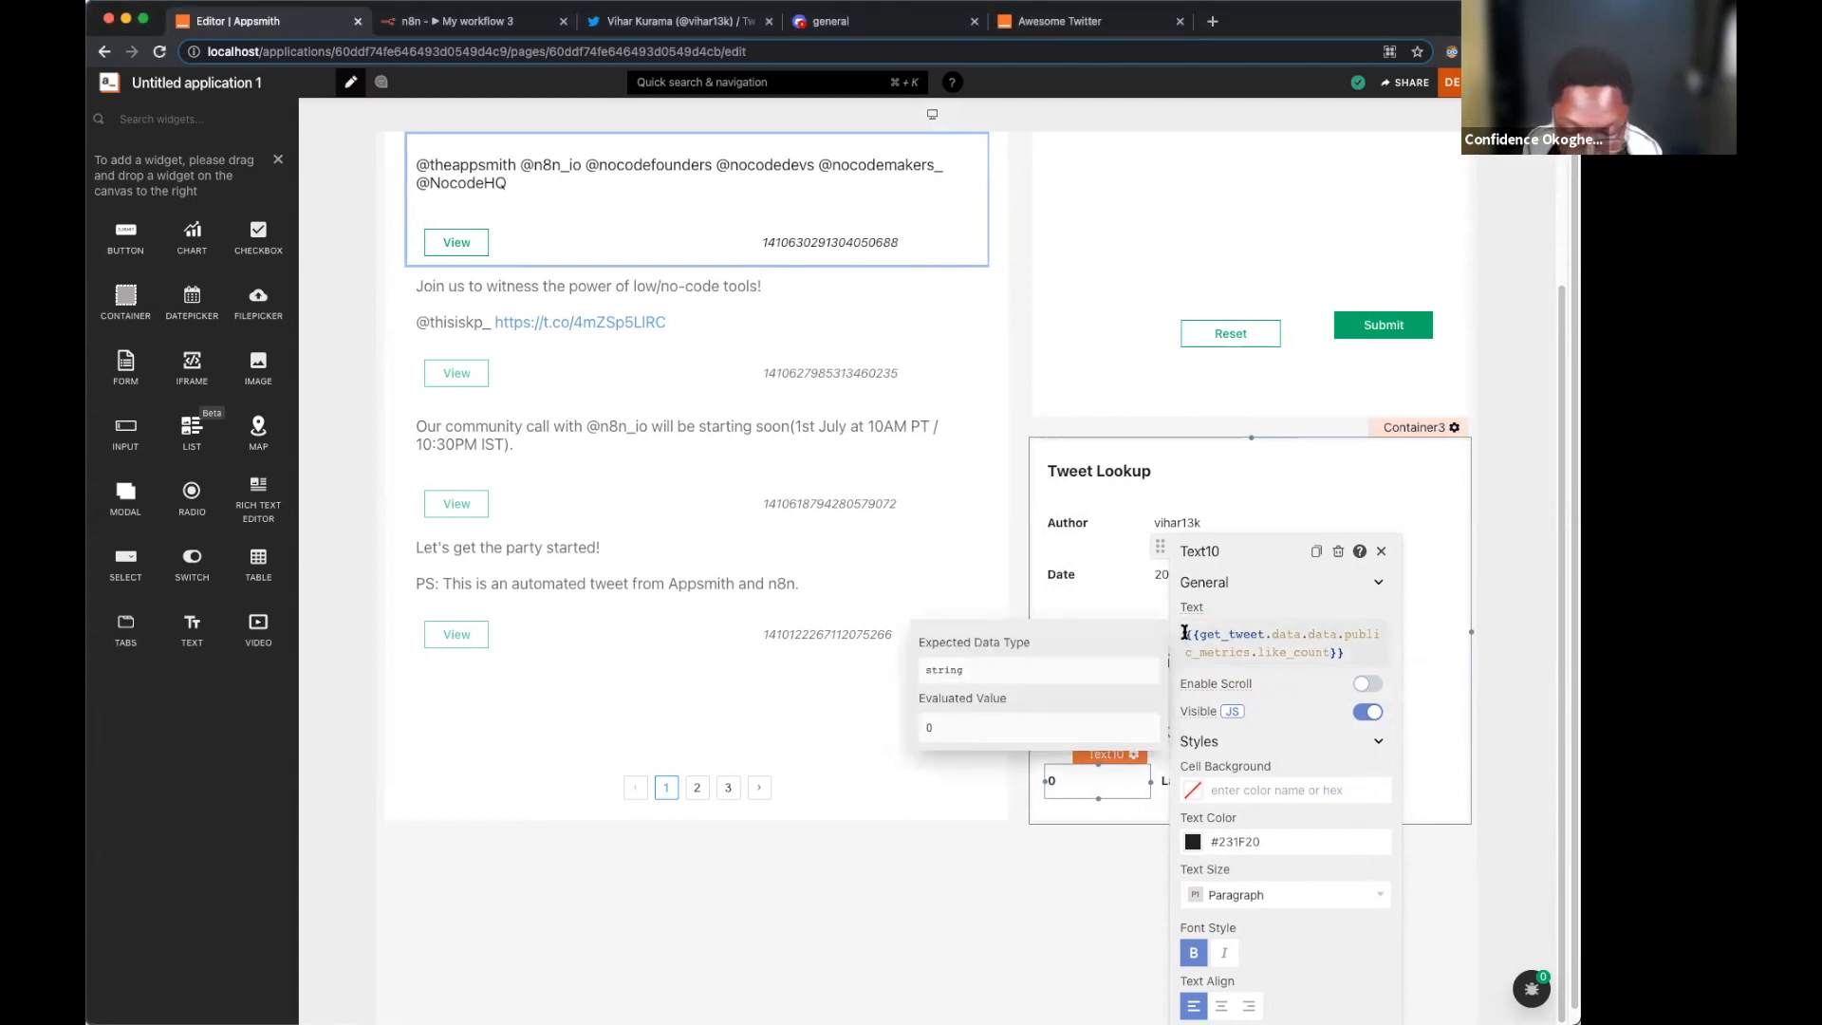
type("❤ &nbsp;")
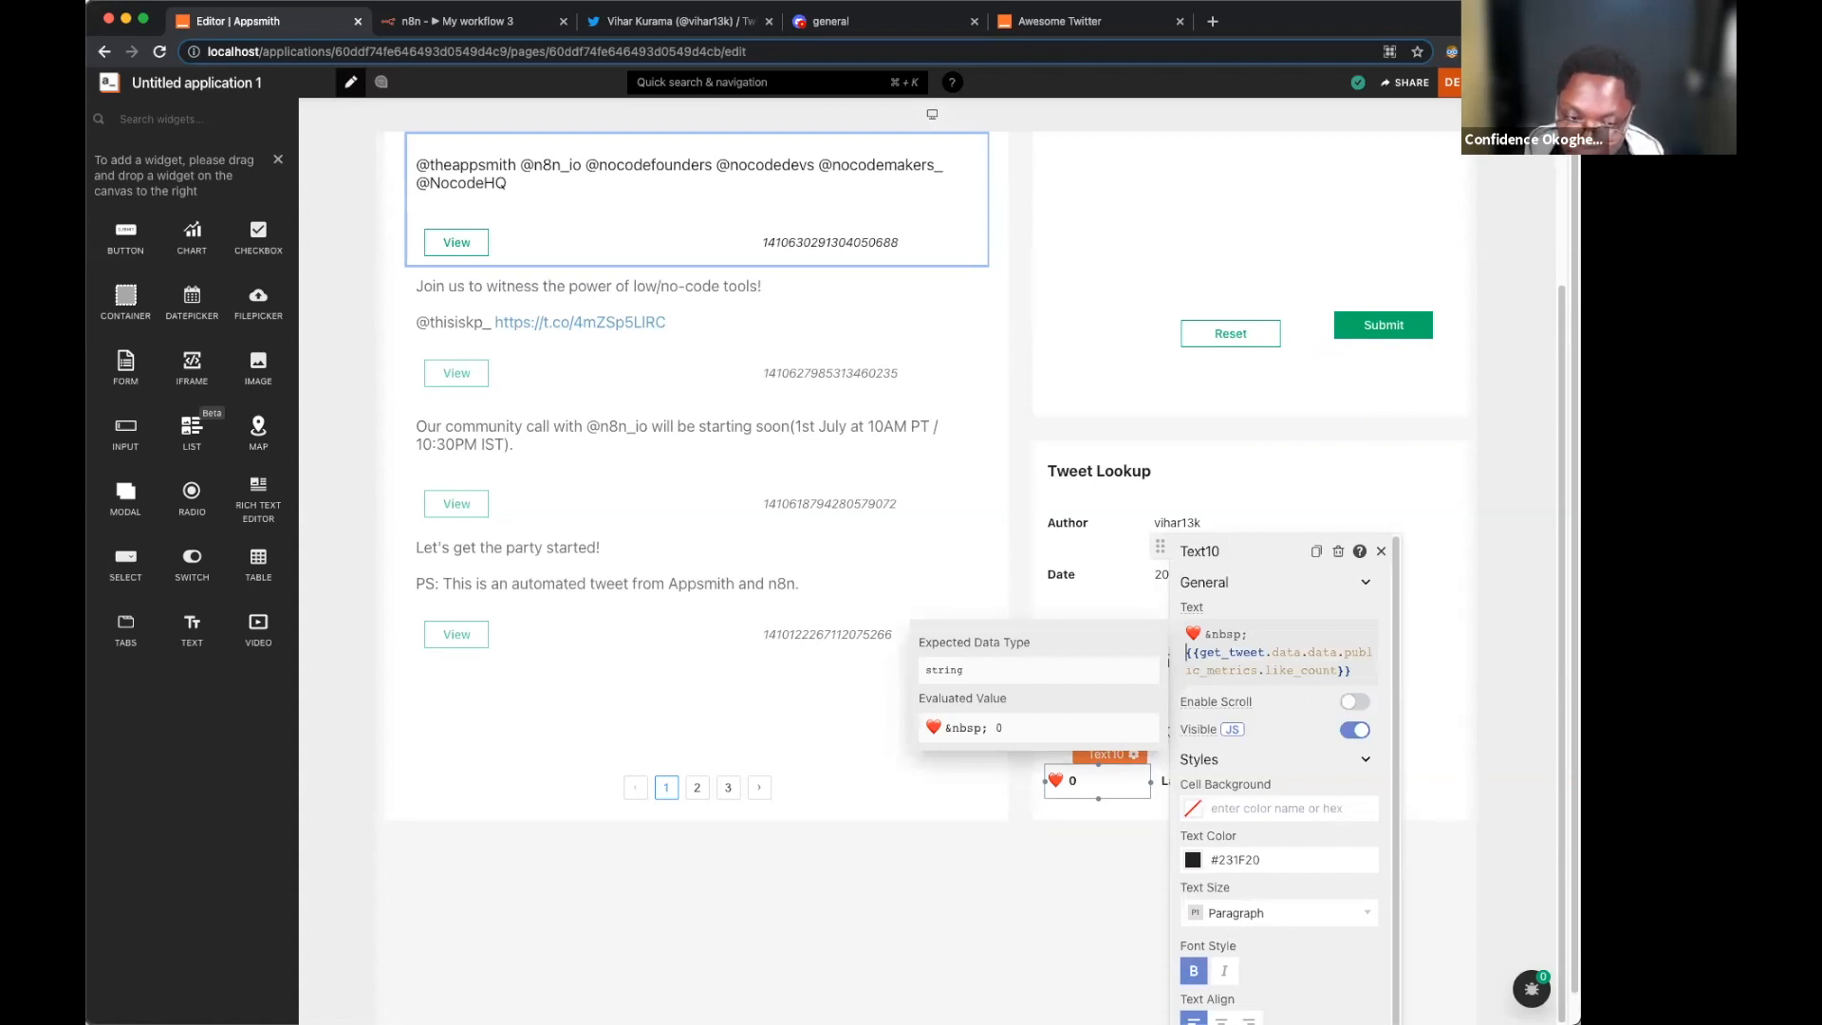
key("super+Tab")
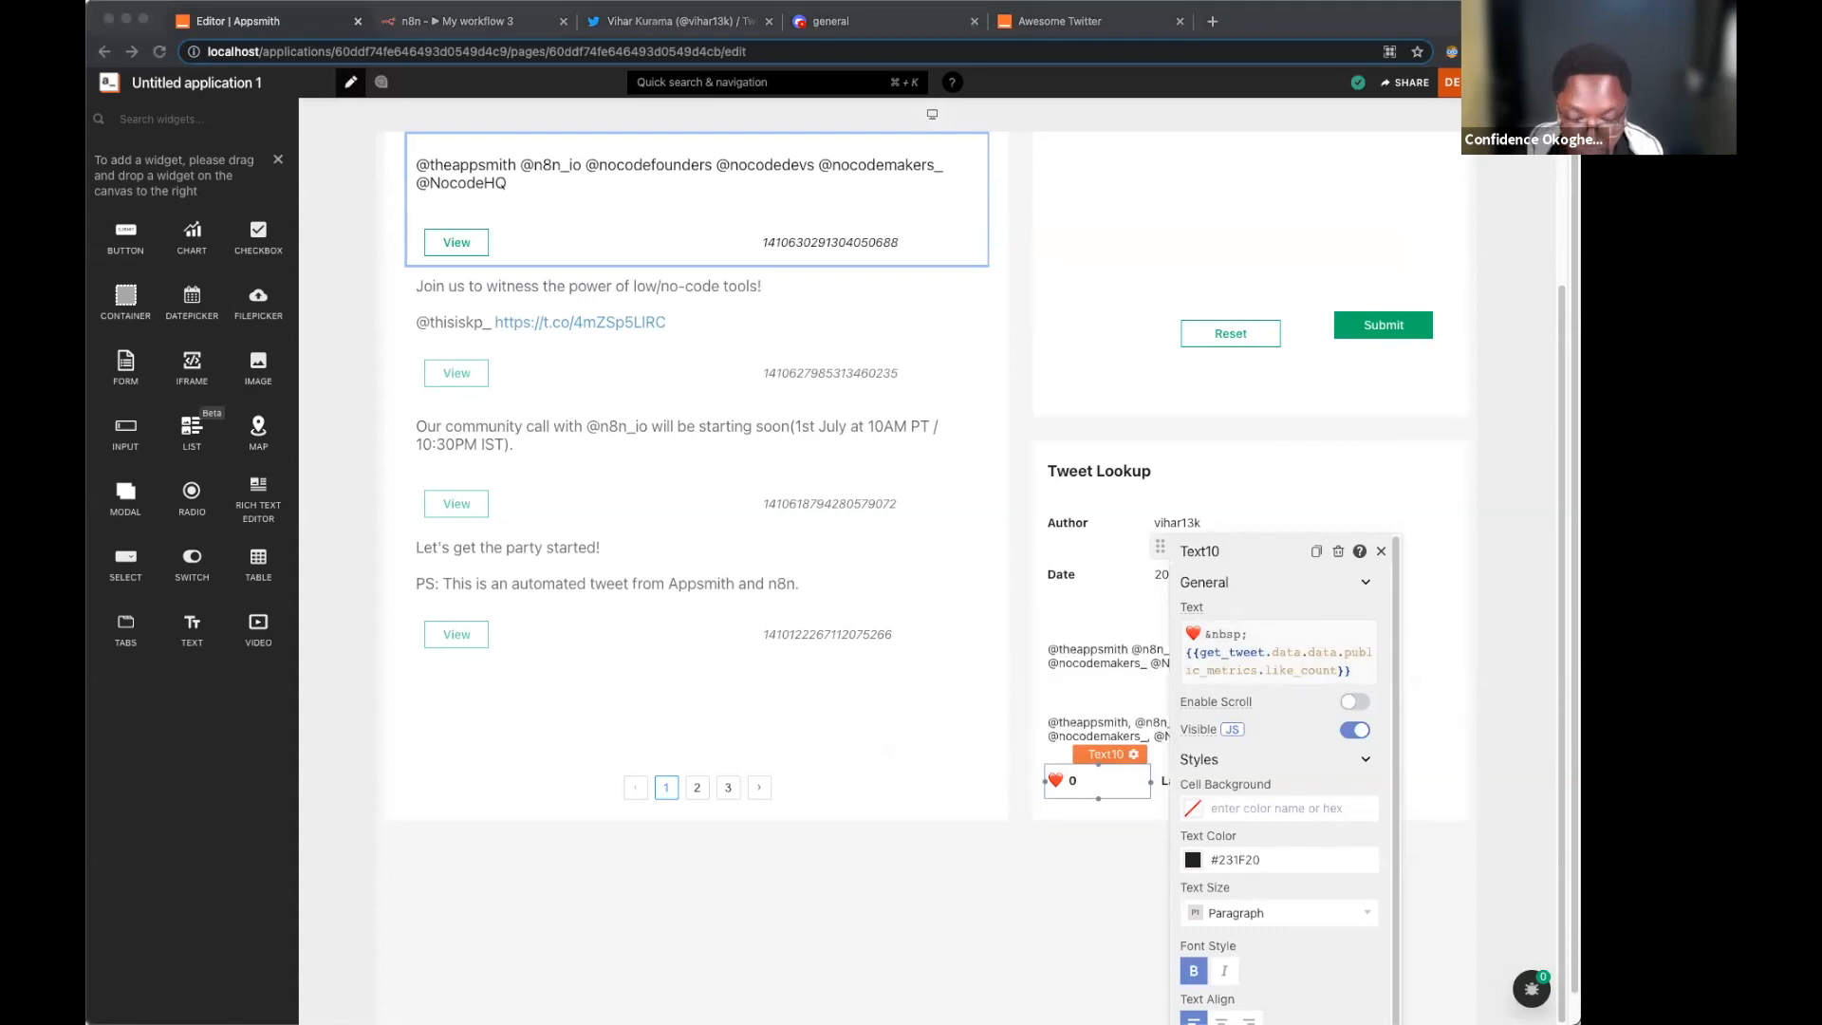
key("super+Tab")
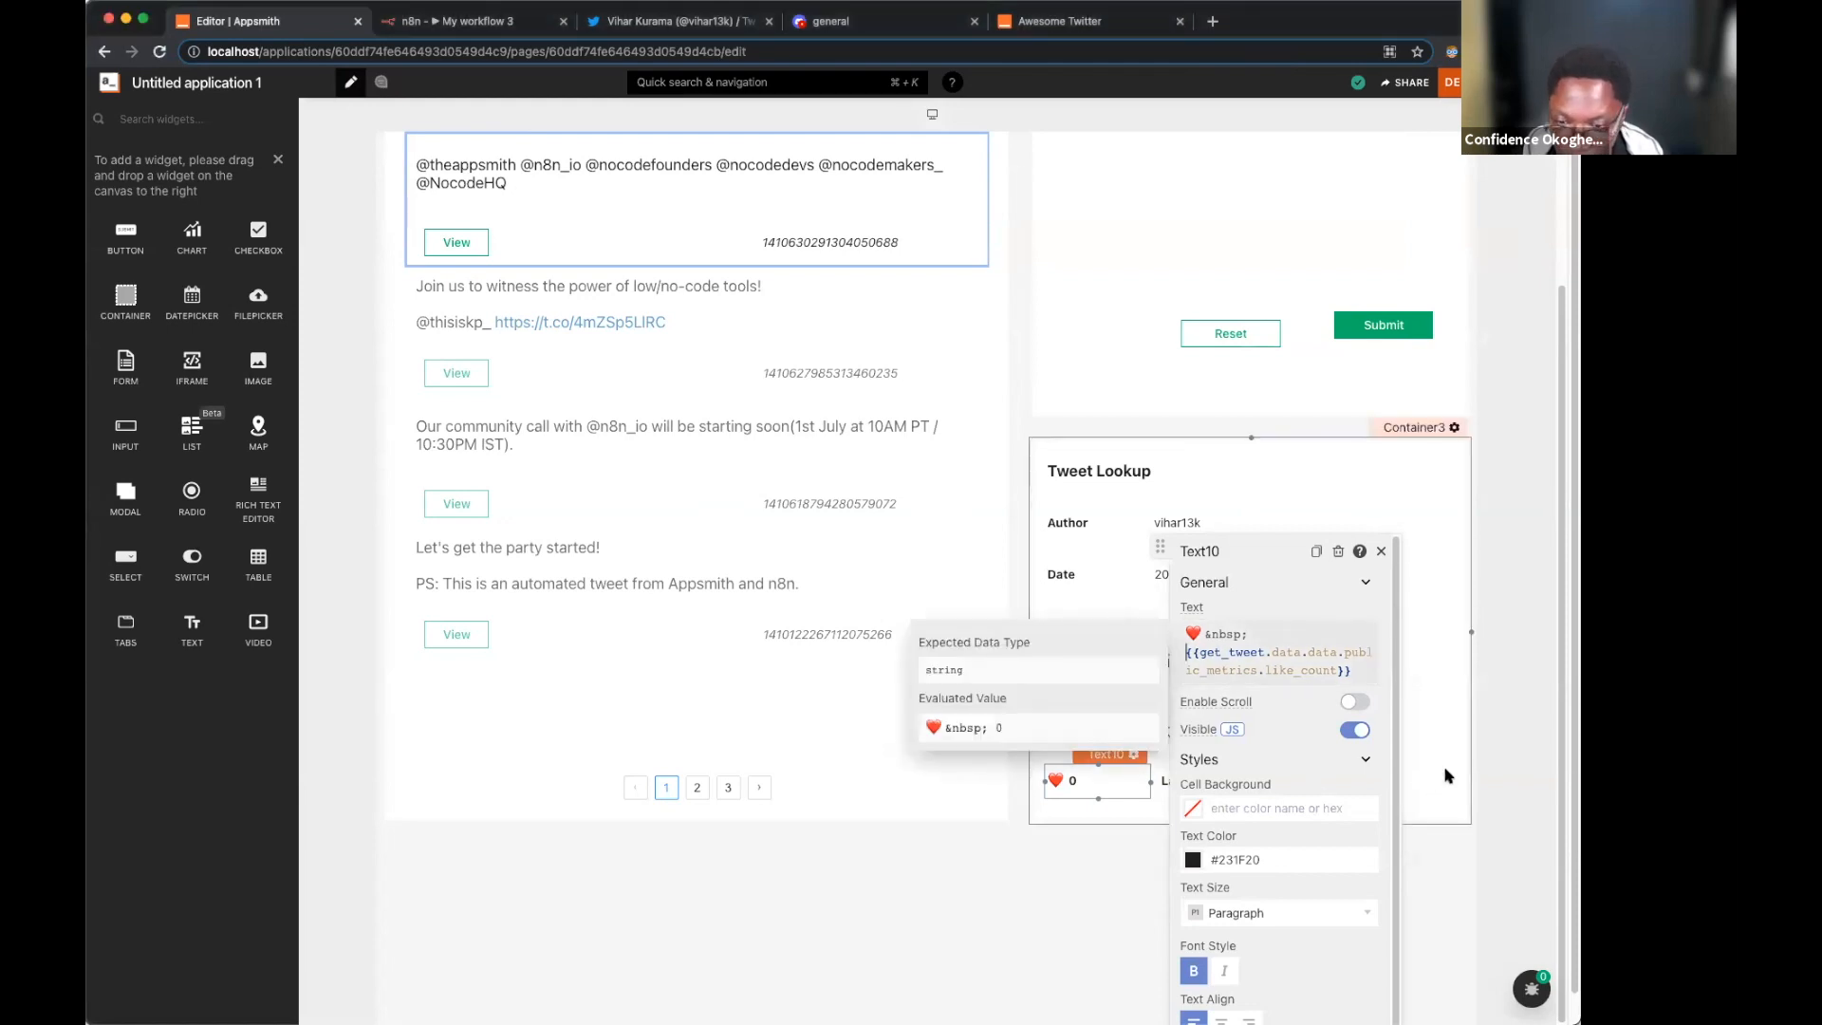
left_click(1276, 795)
left_click(1210, 782)
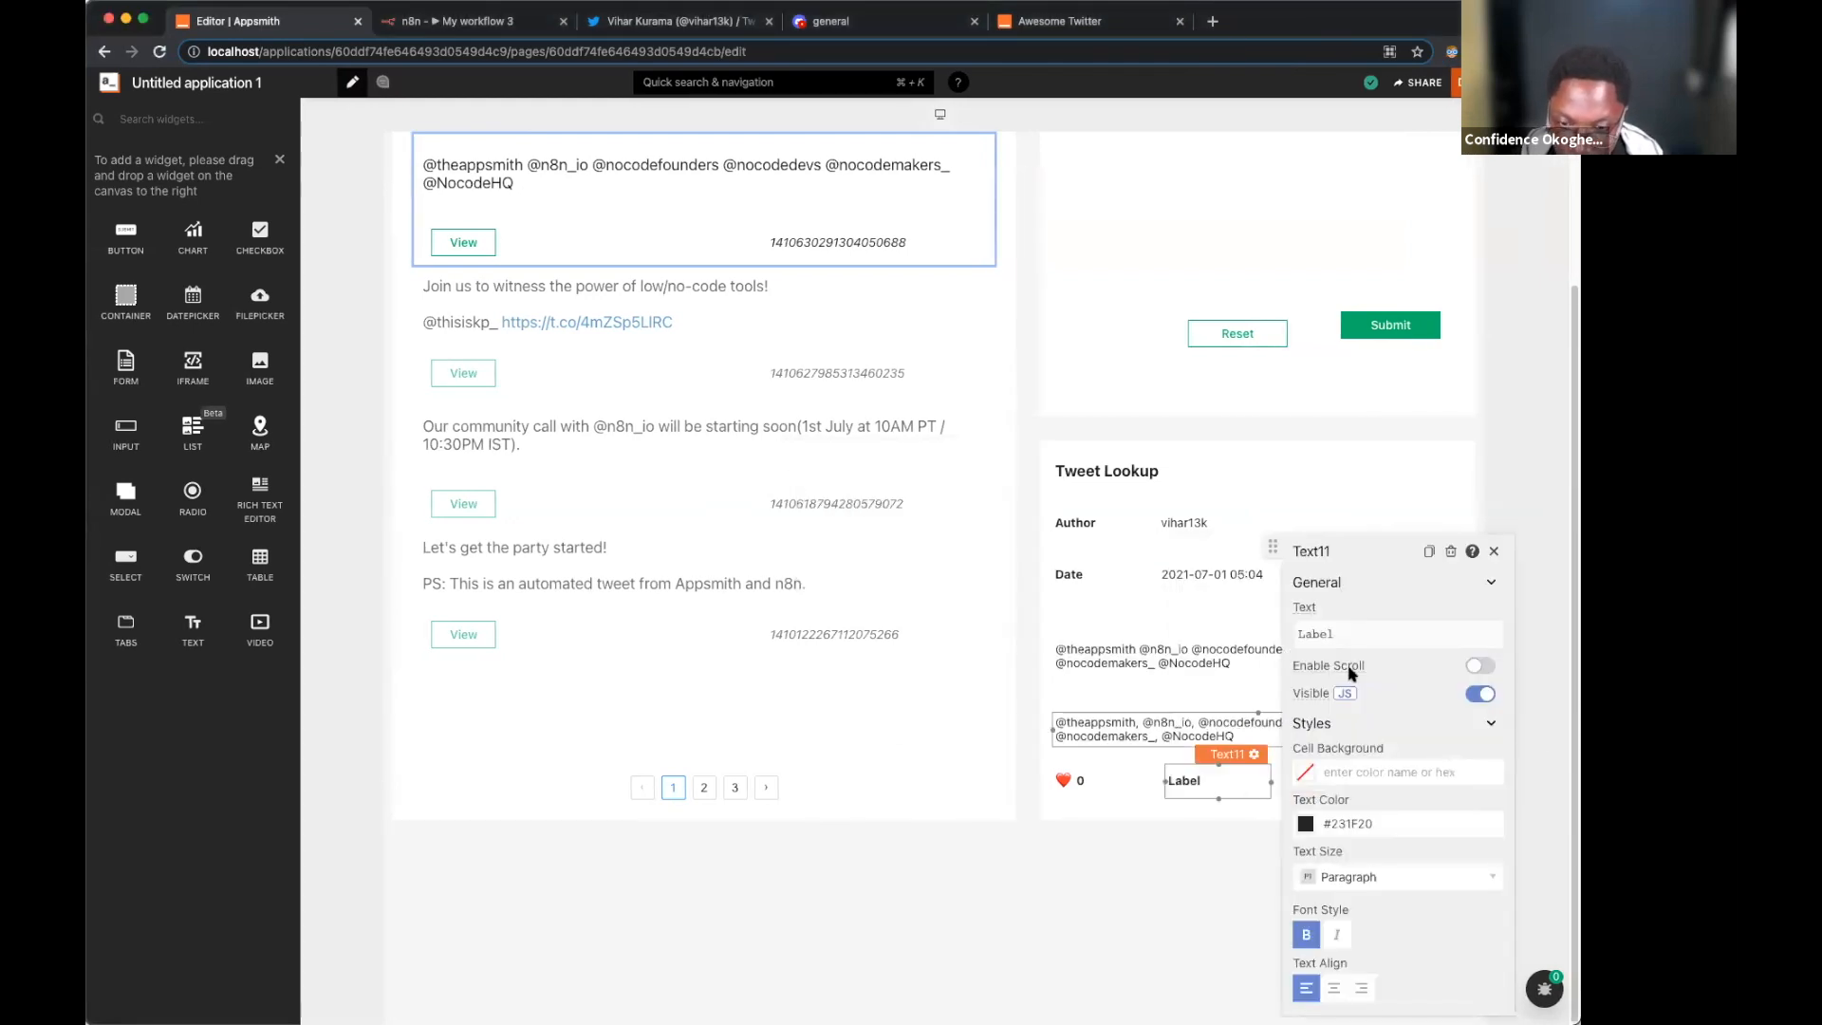
left_click(1344, 636)
key("ctrl+a")
type("🔁 &nbsp; {{get_tweet.data.data.public_metrics.retweet_count}}")
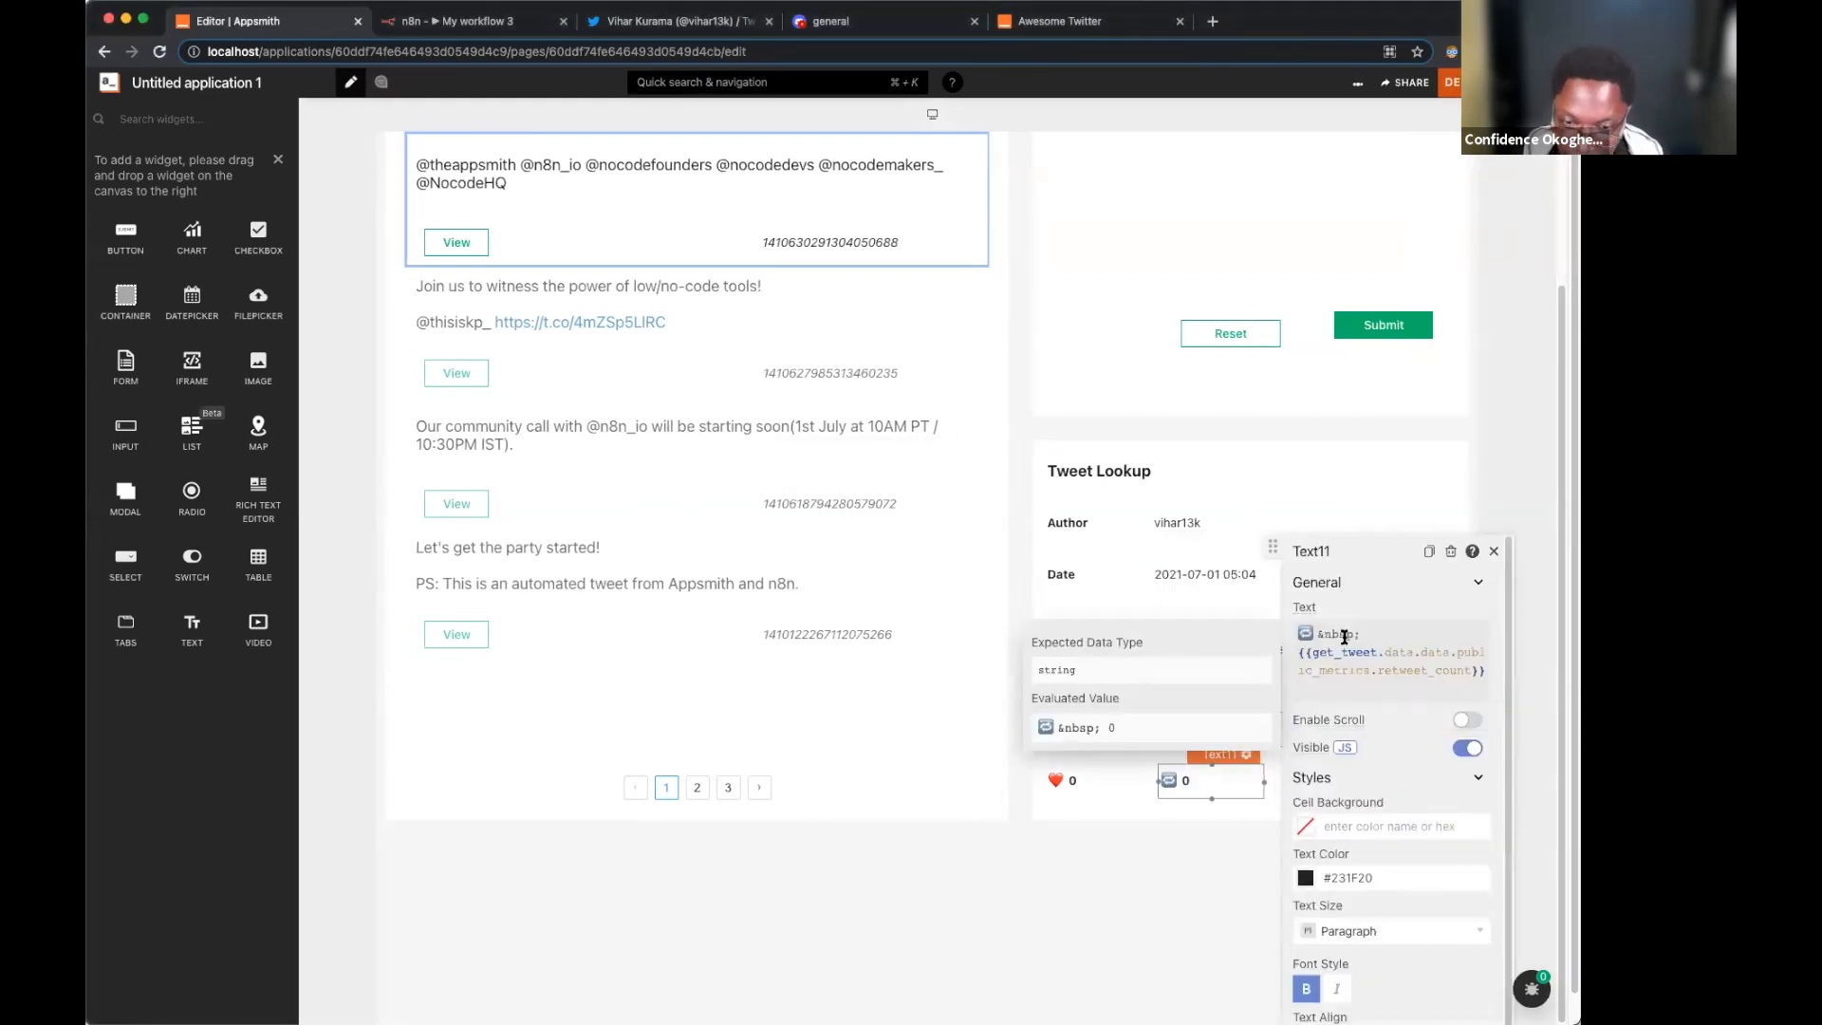
left_click(1112, 868)
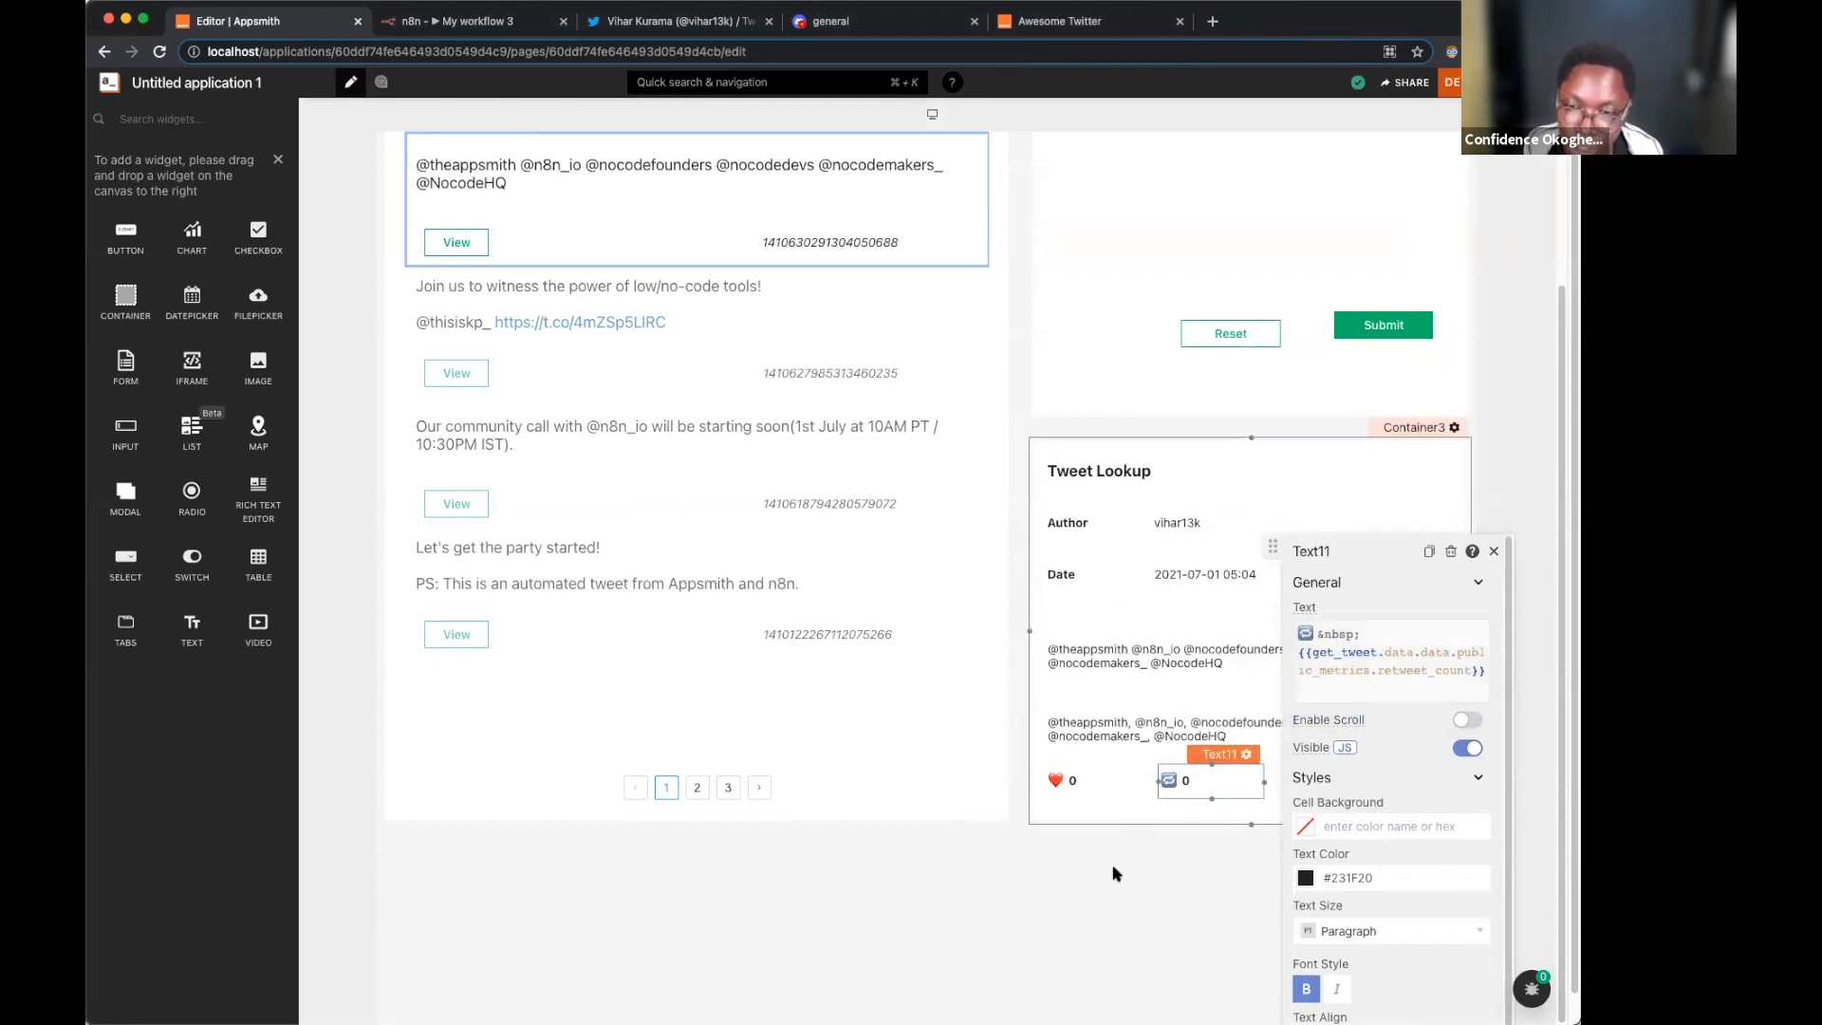
left_click(464, 373)
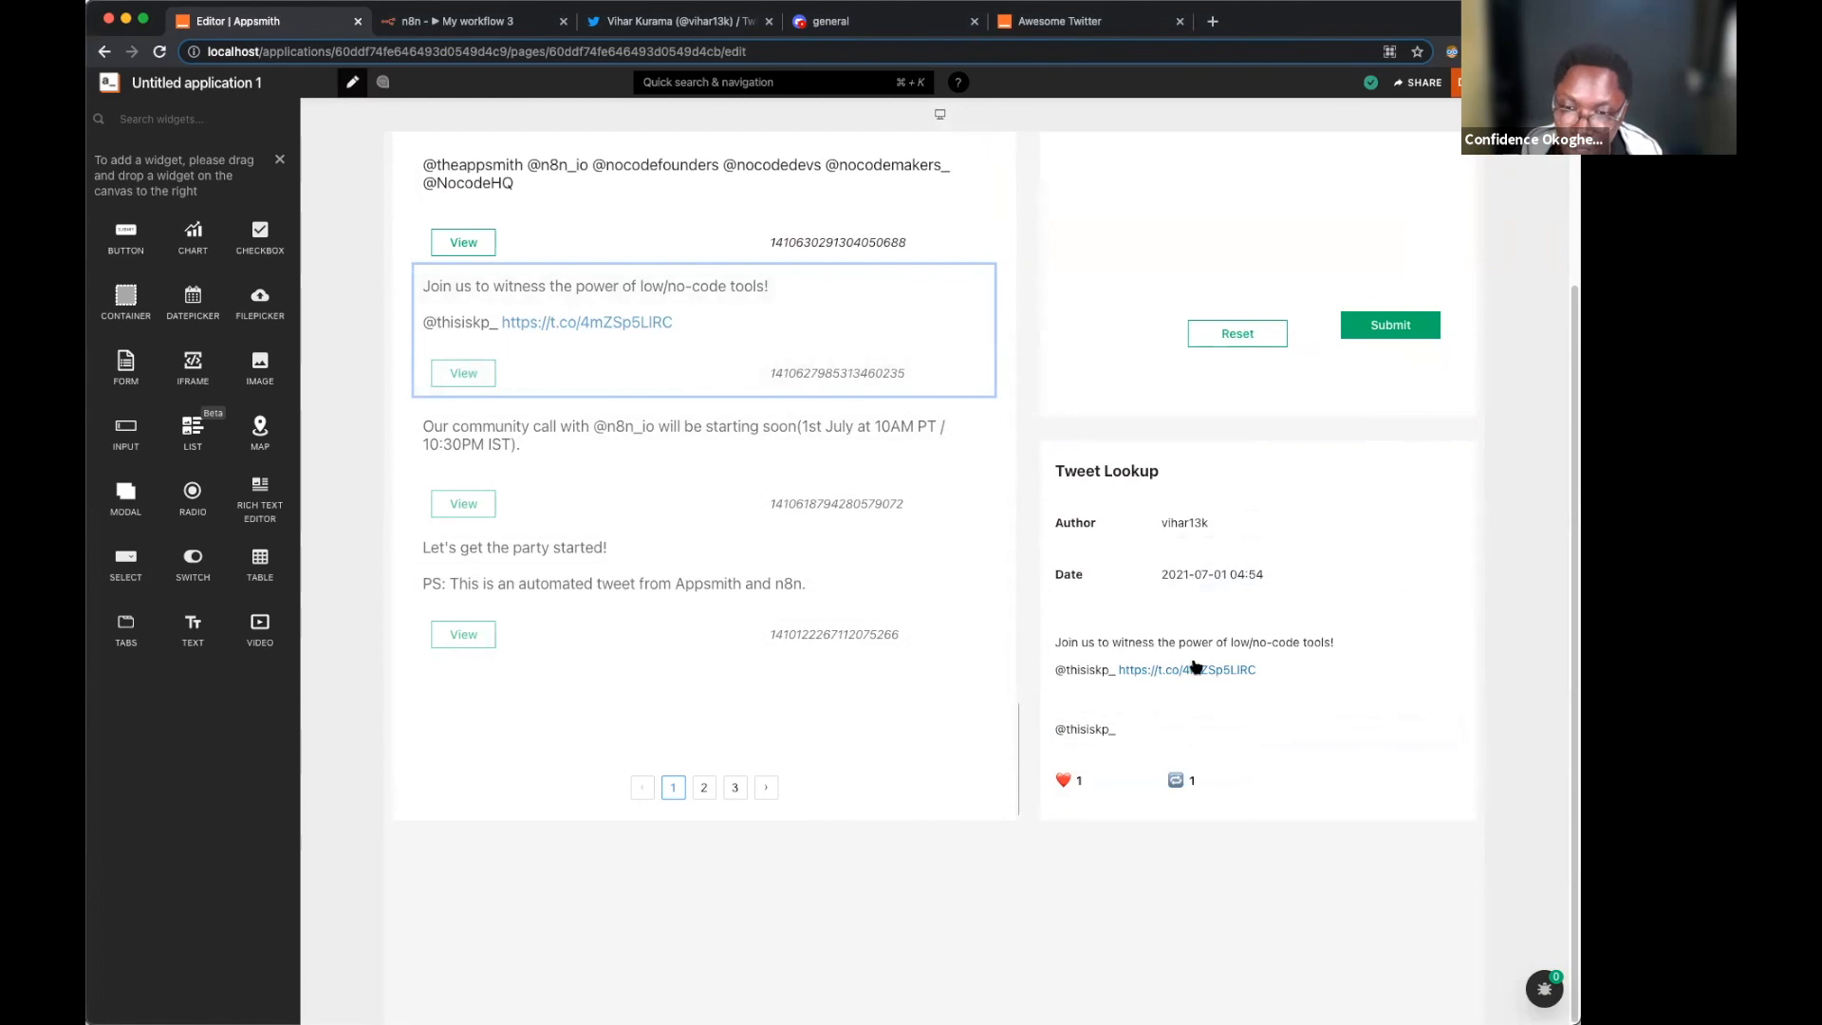
left_click(1250, 731)
scroll(1200, 797, "up", 2)
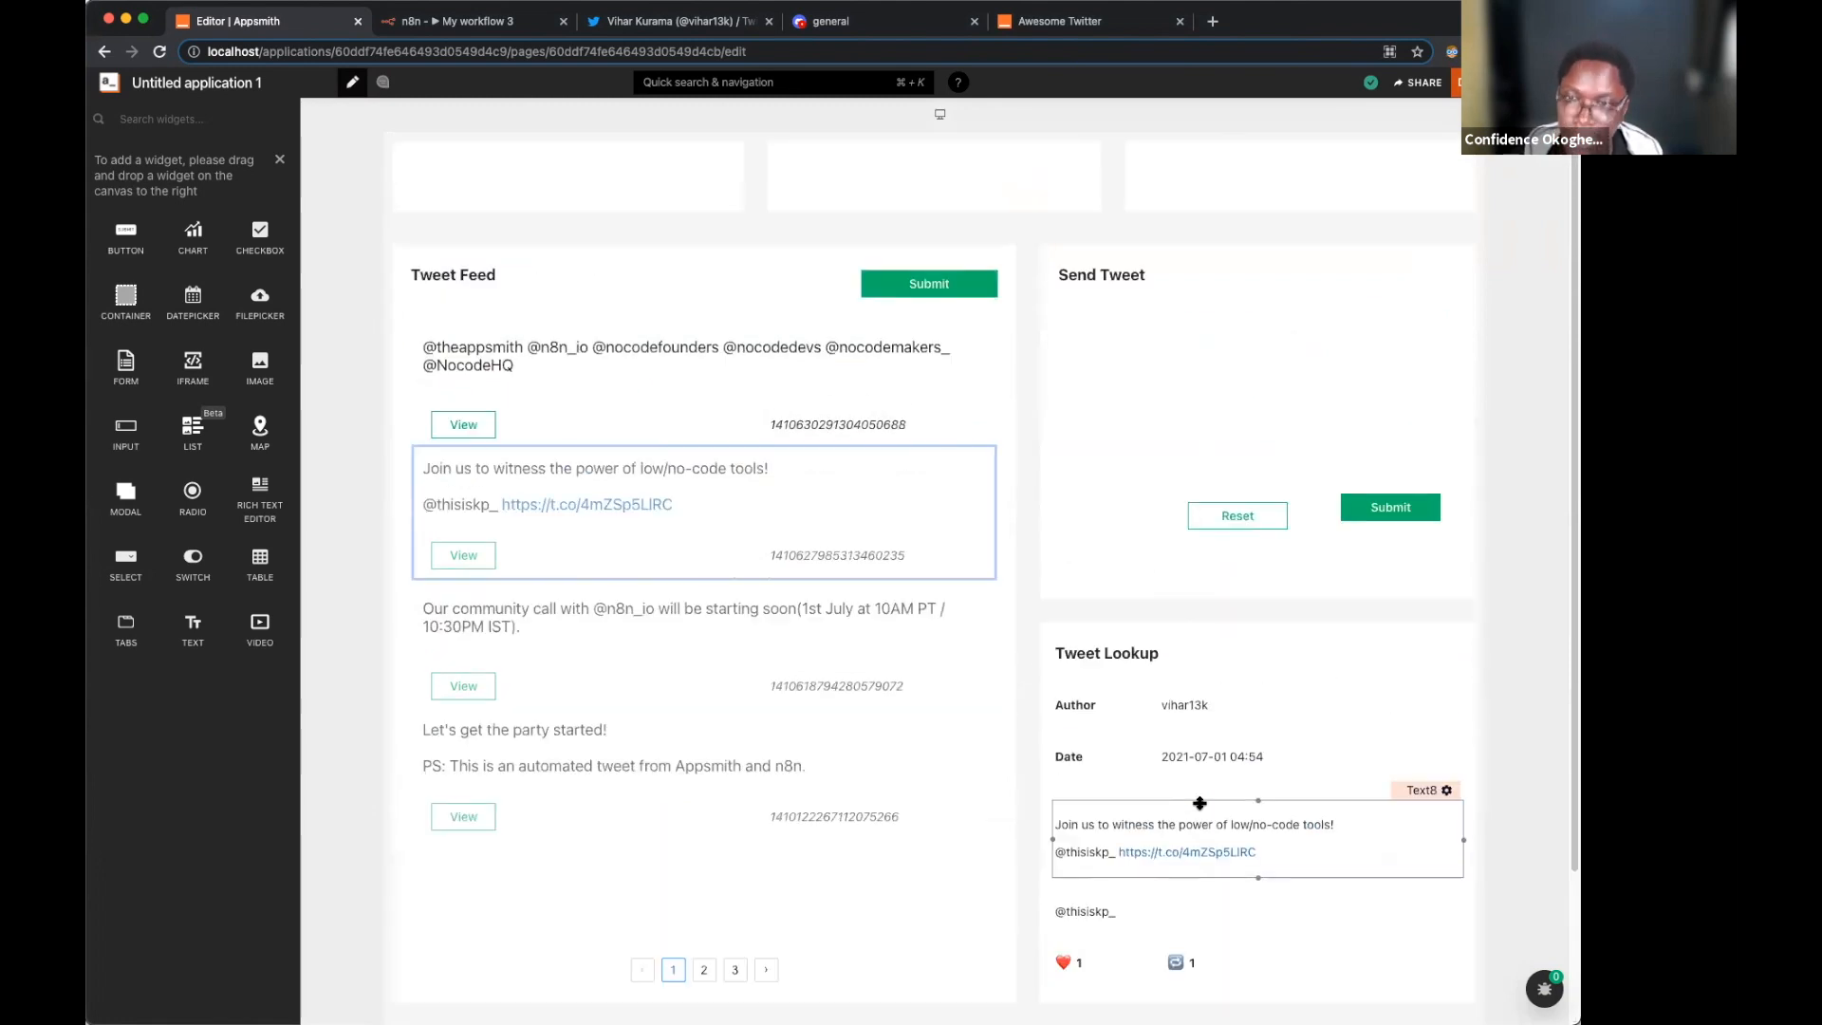
left_click(1040, 688)
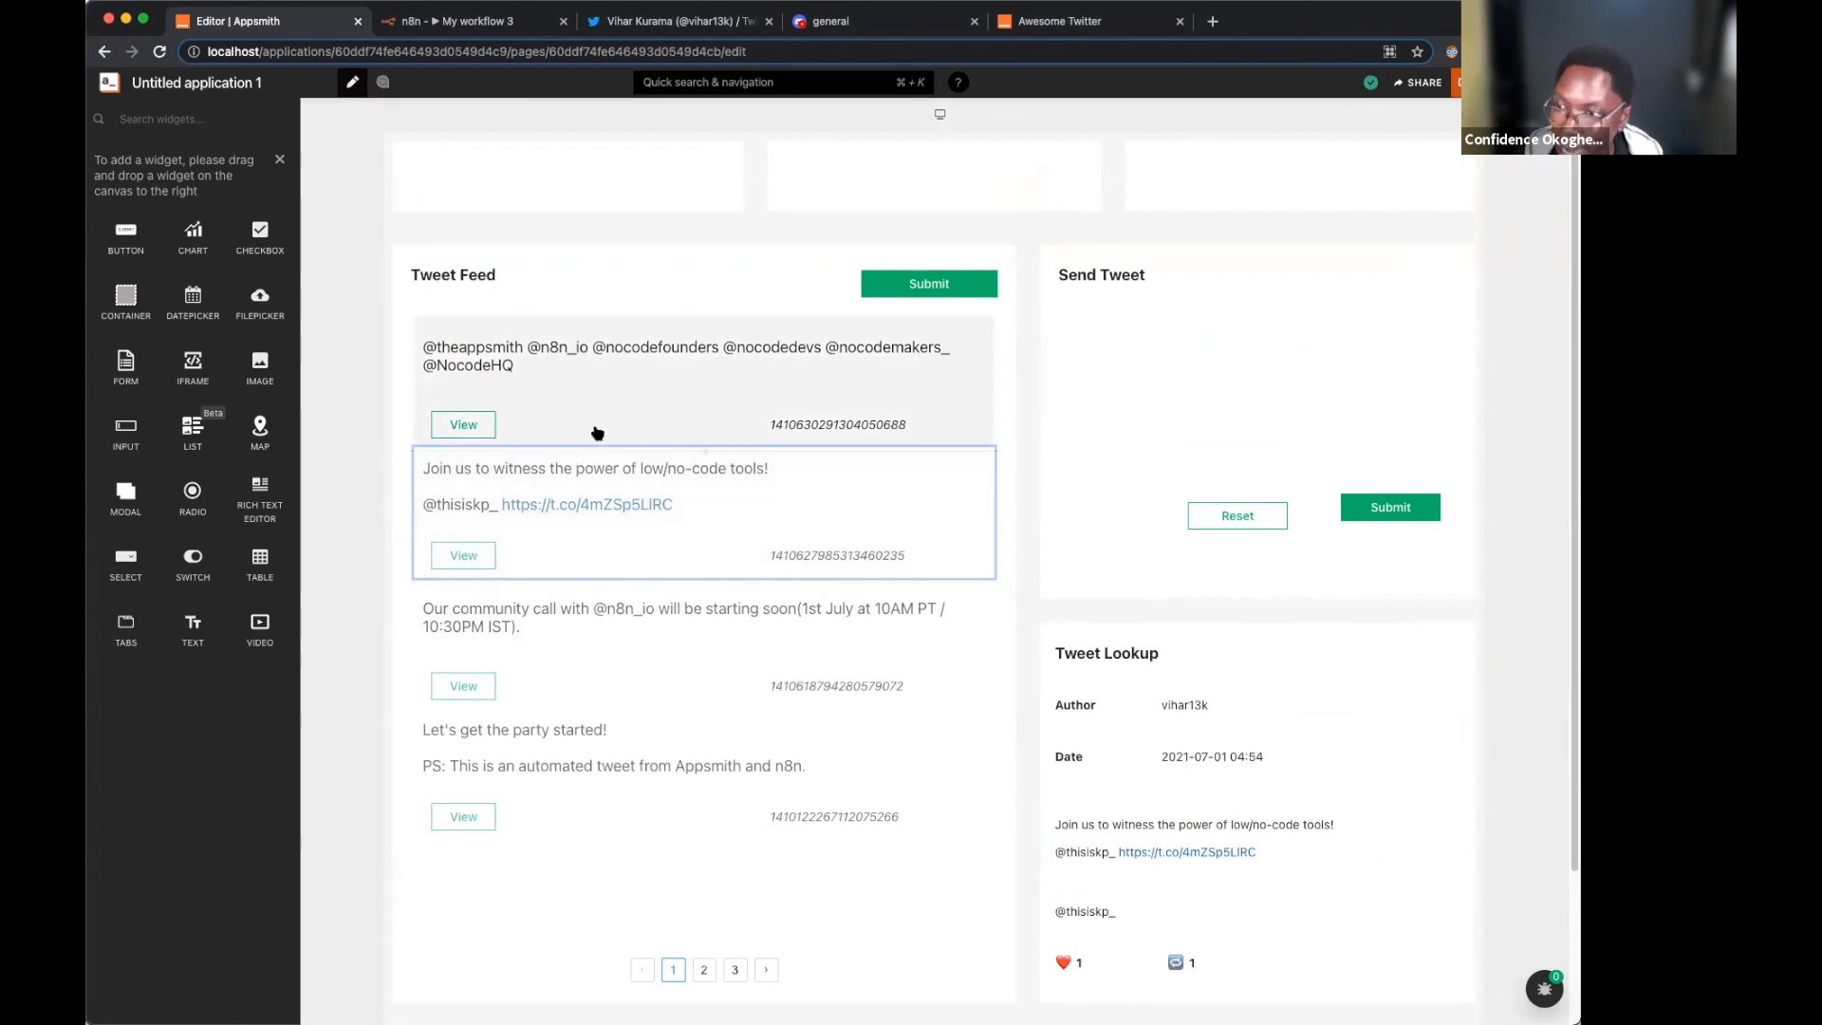
left_click(598, 581)
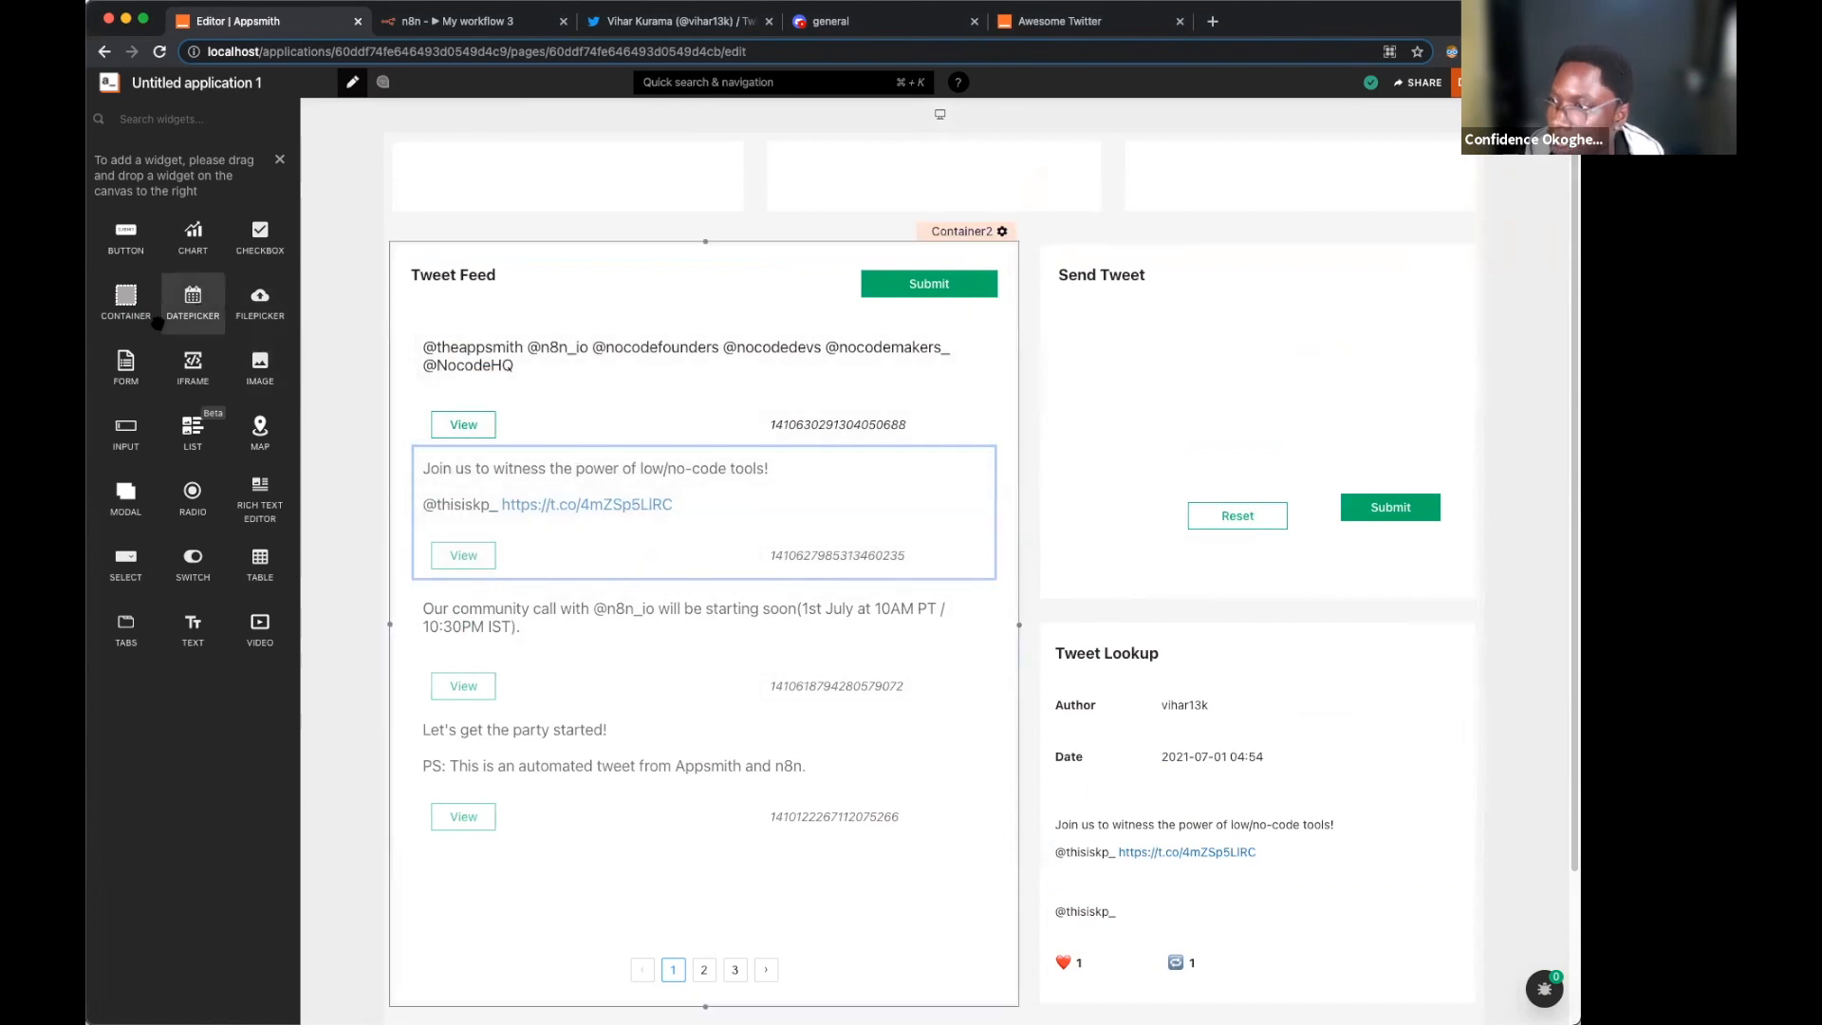
left_click(279, 161)
Create a new API on the tweet_api datasource named get_following.
left_click(237, 422)
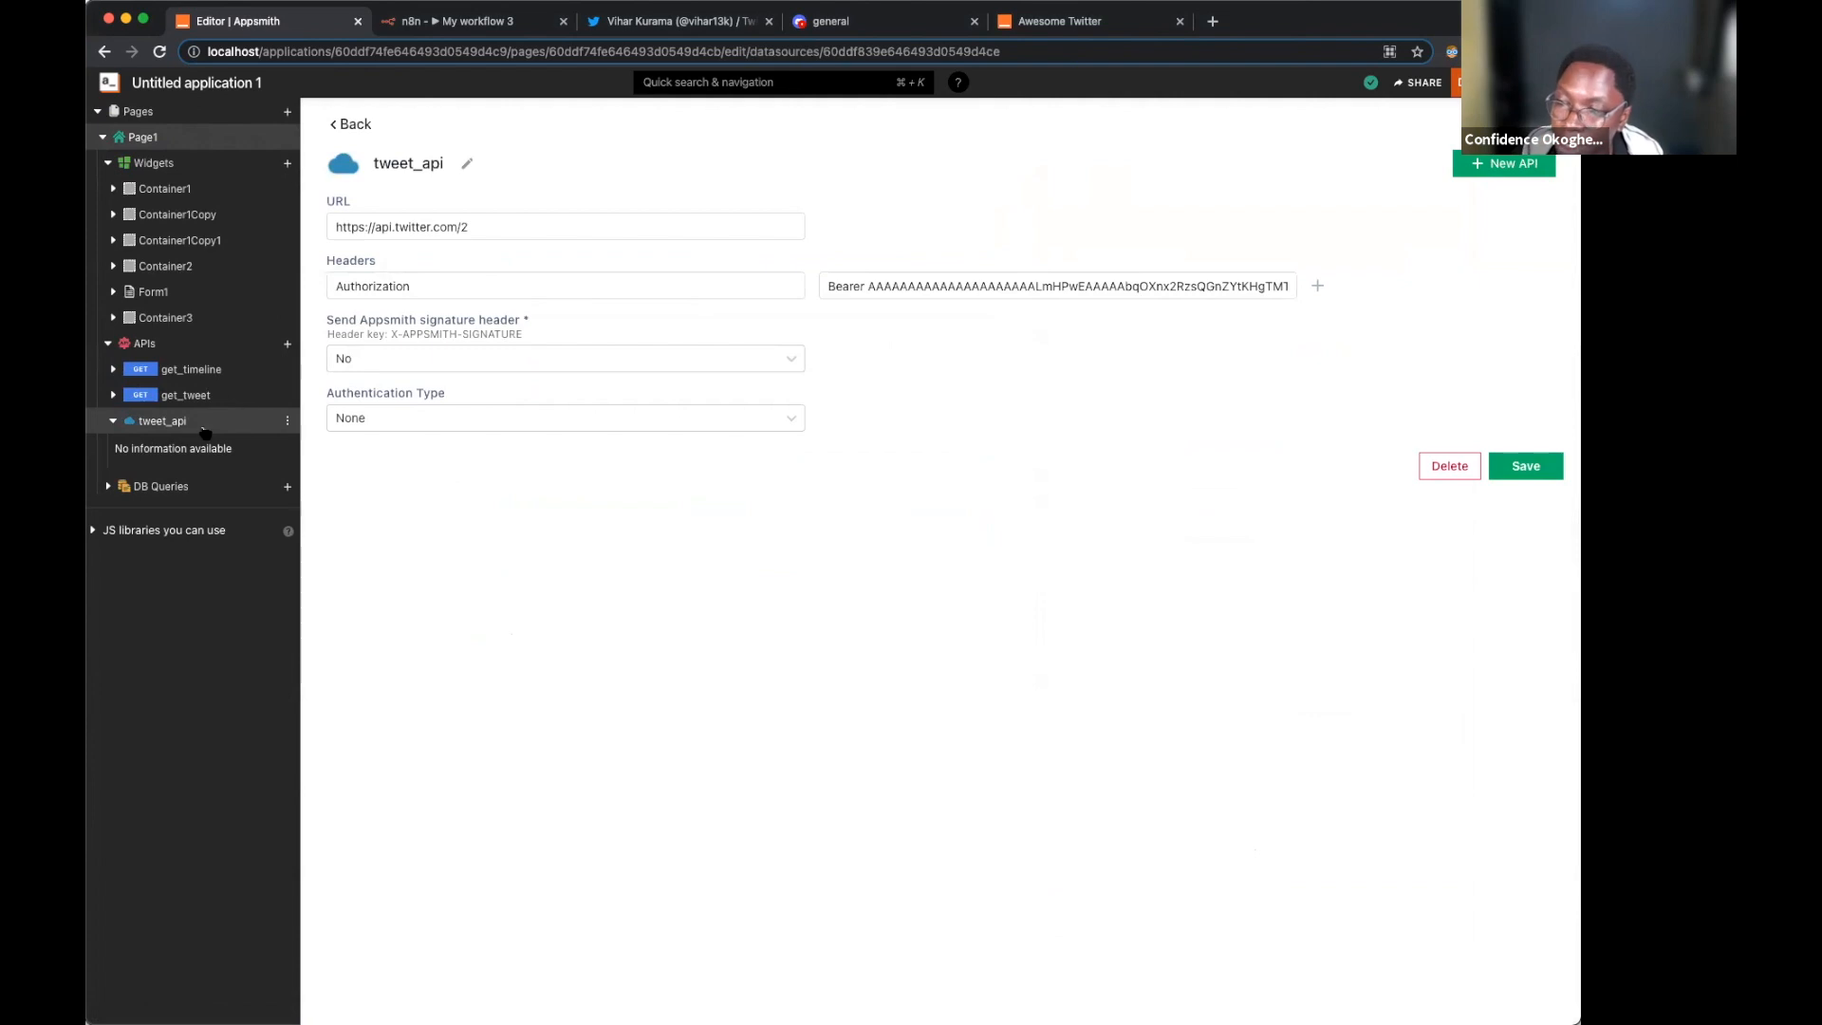
left_click(1490, 169)
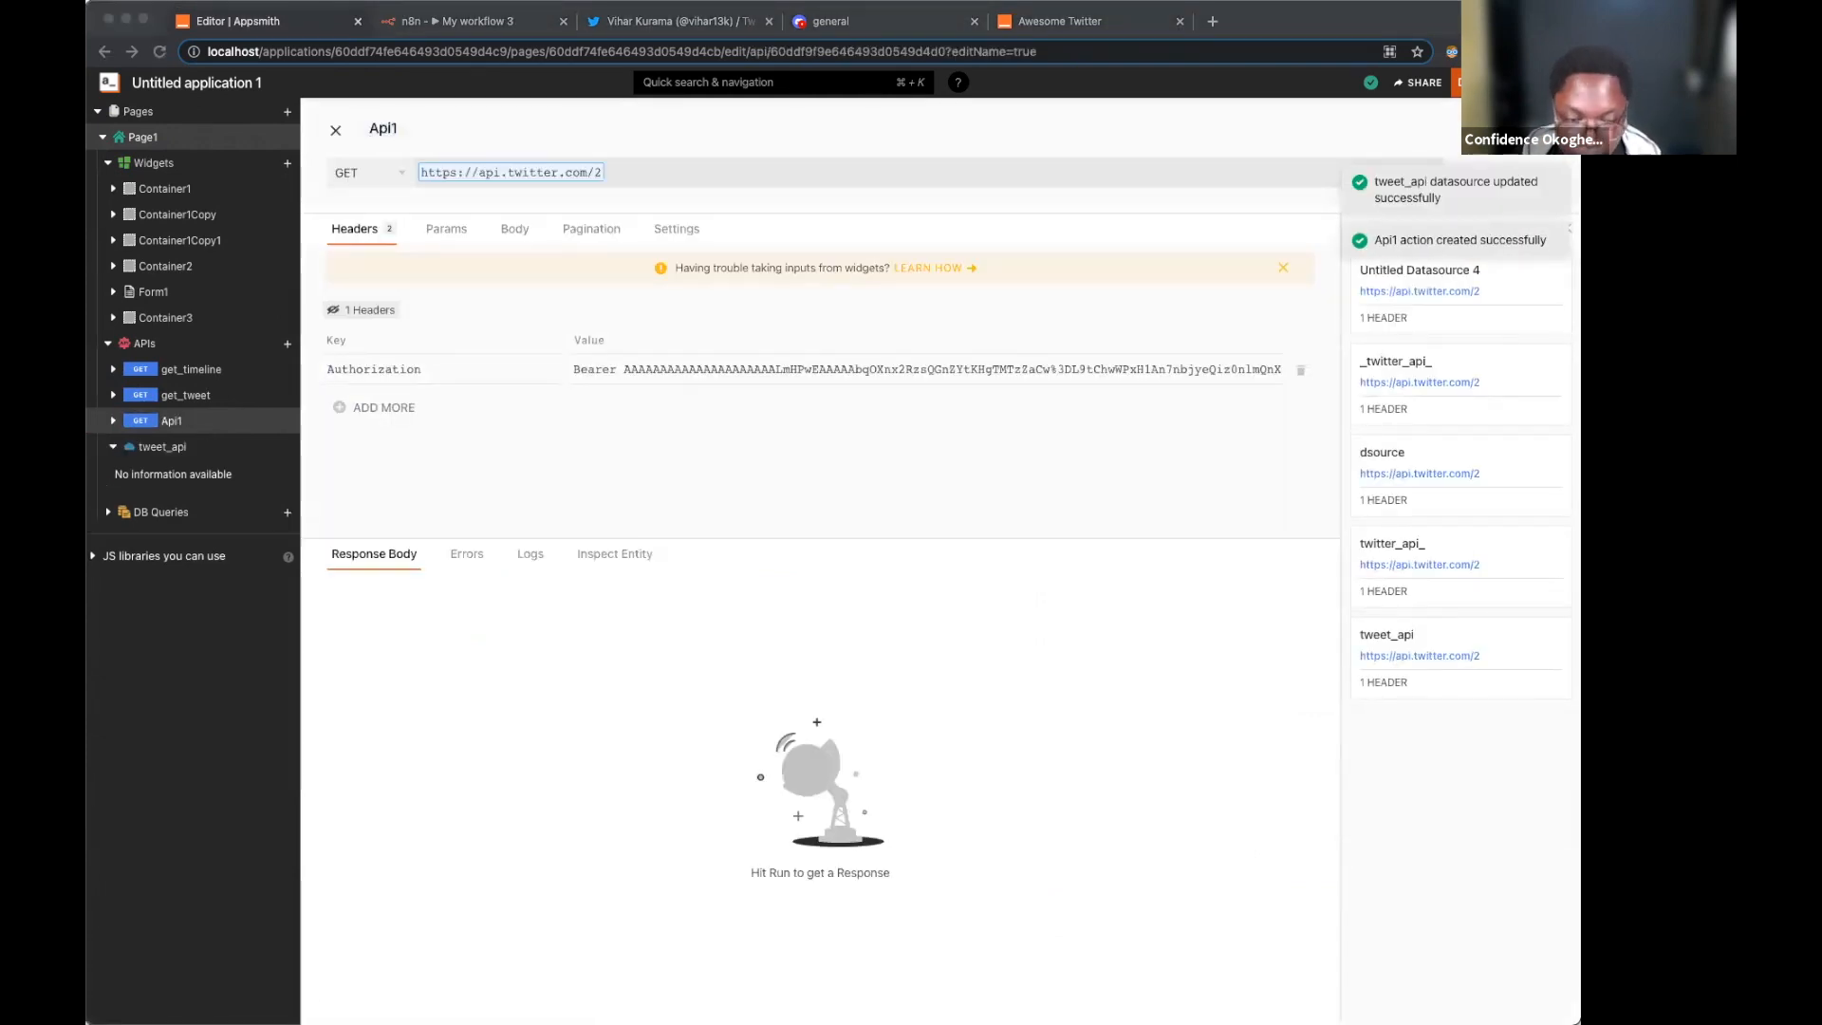
left_click(384, 129)
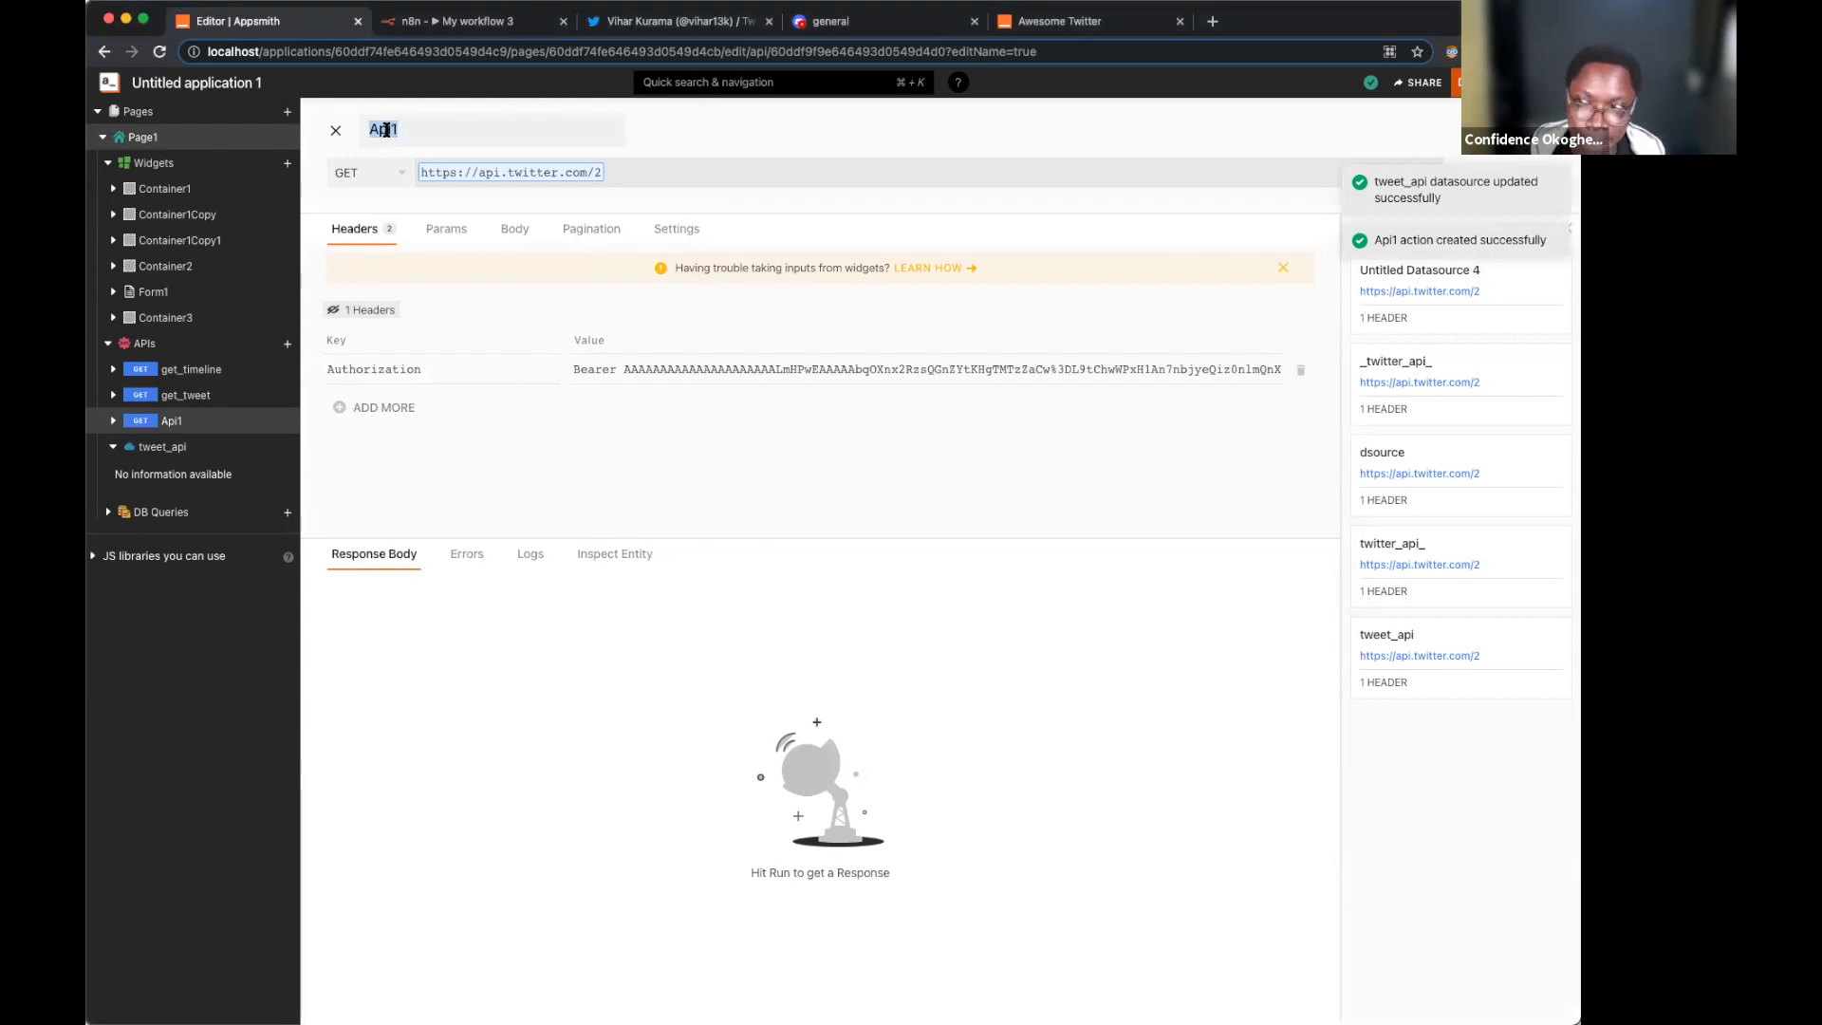
type("get_")
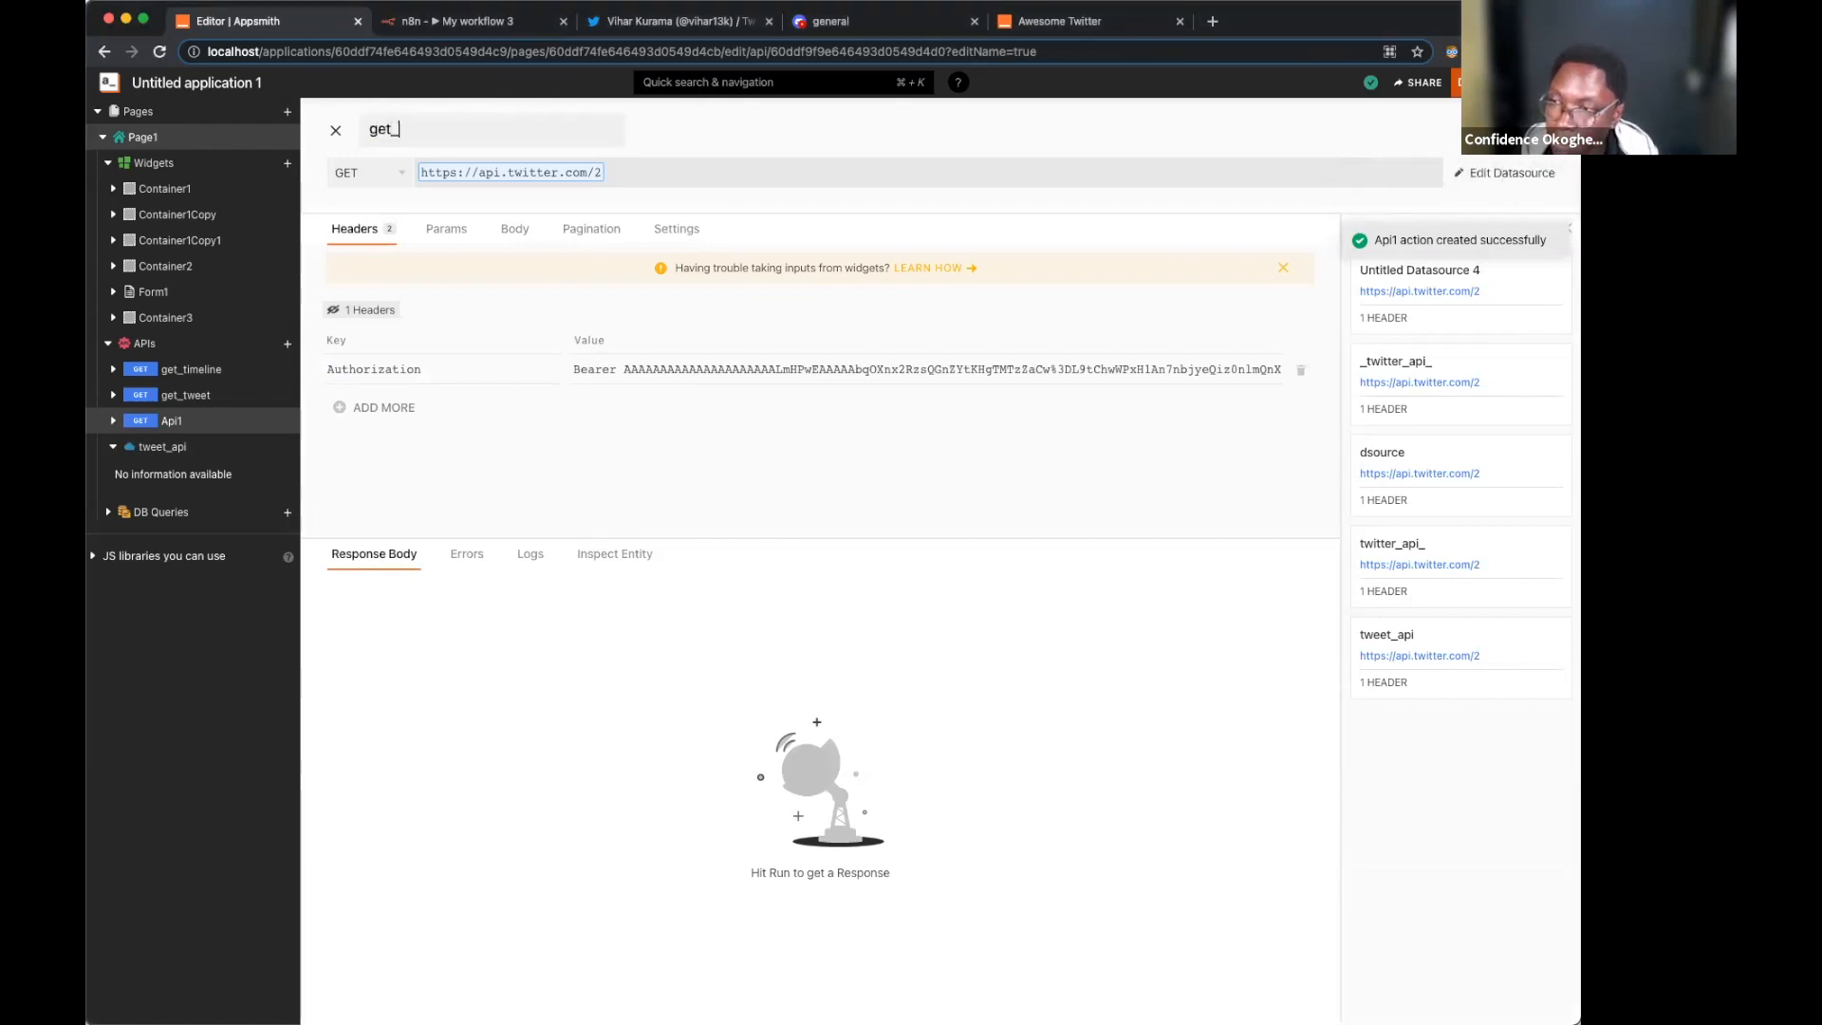
type("following")
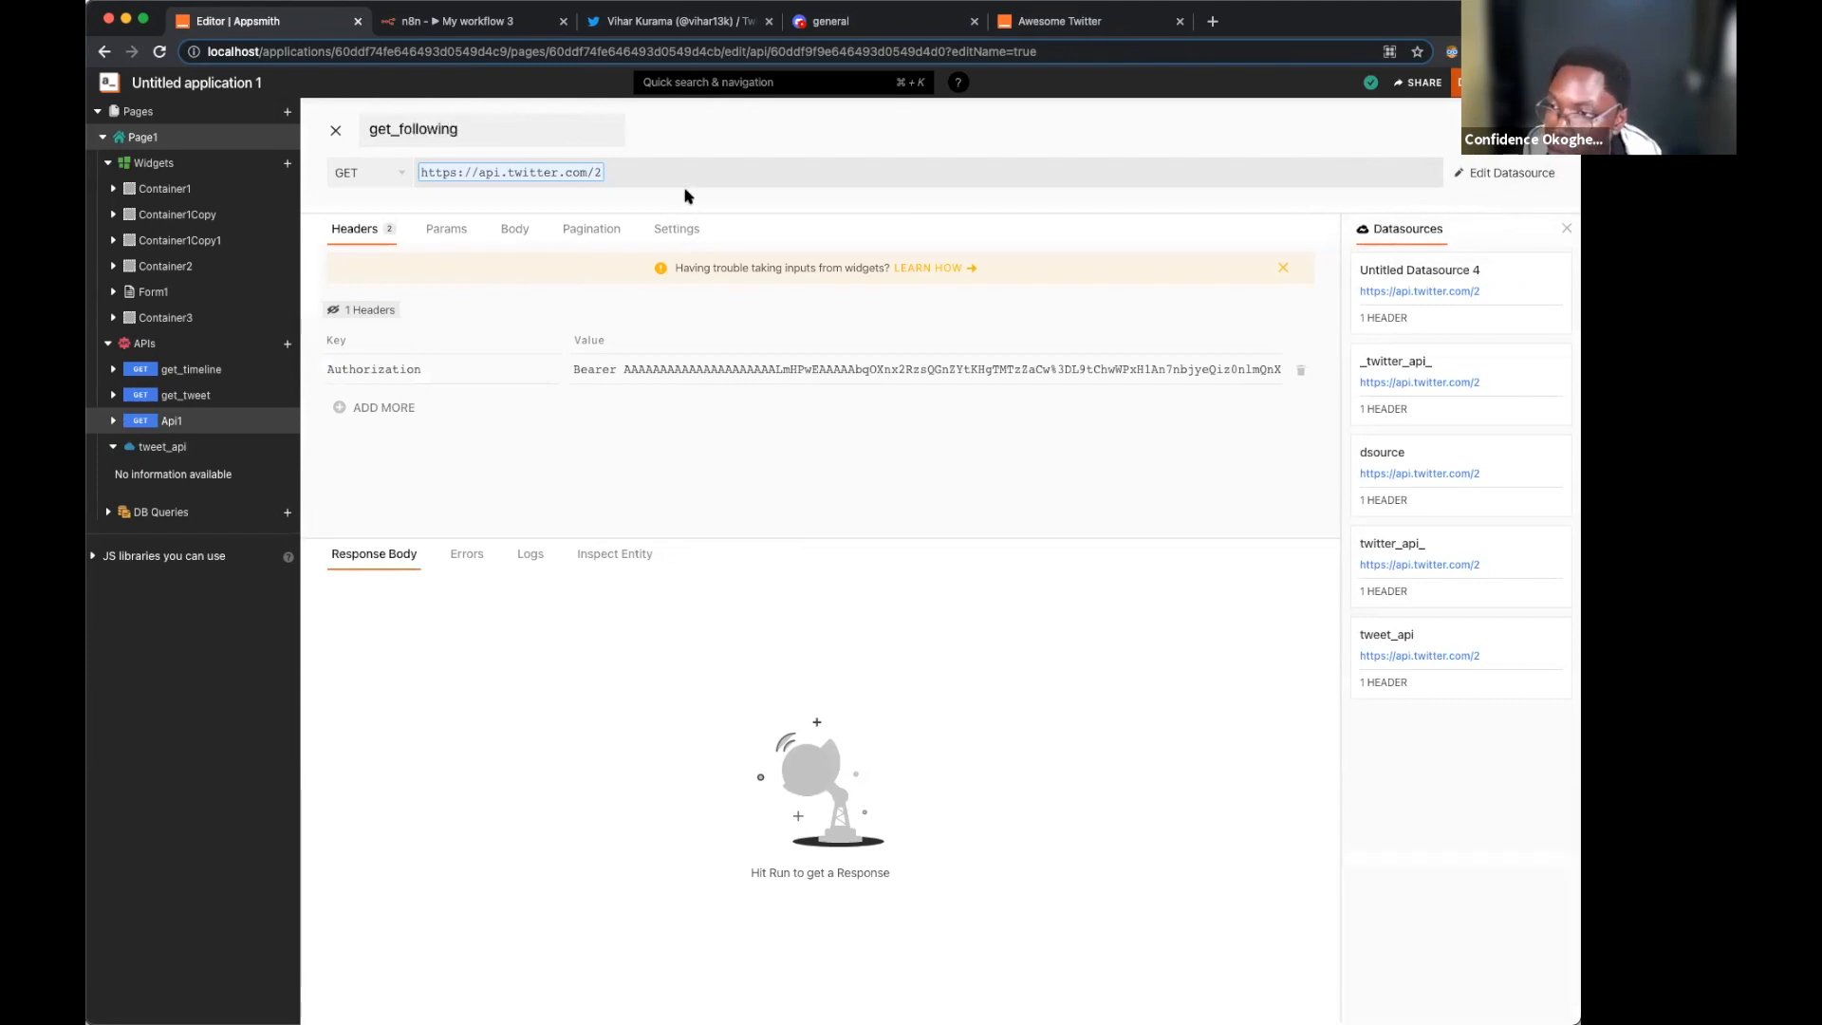
Add the /users/…/following?max_results=1000 path to the URL, run it for 200 OK, and close the editor.
left_click(692, 172)
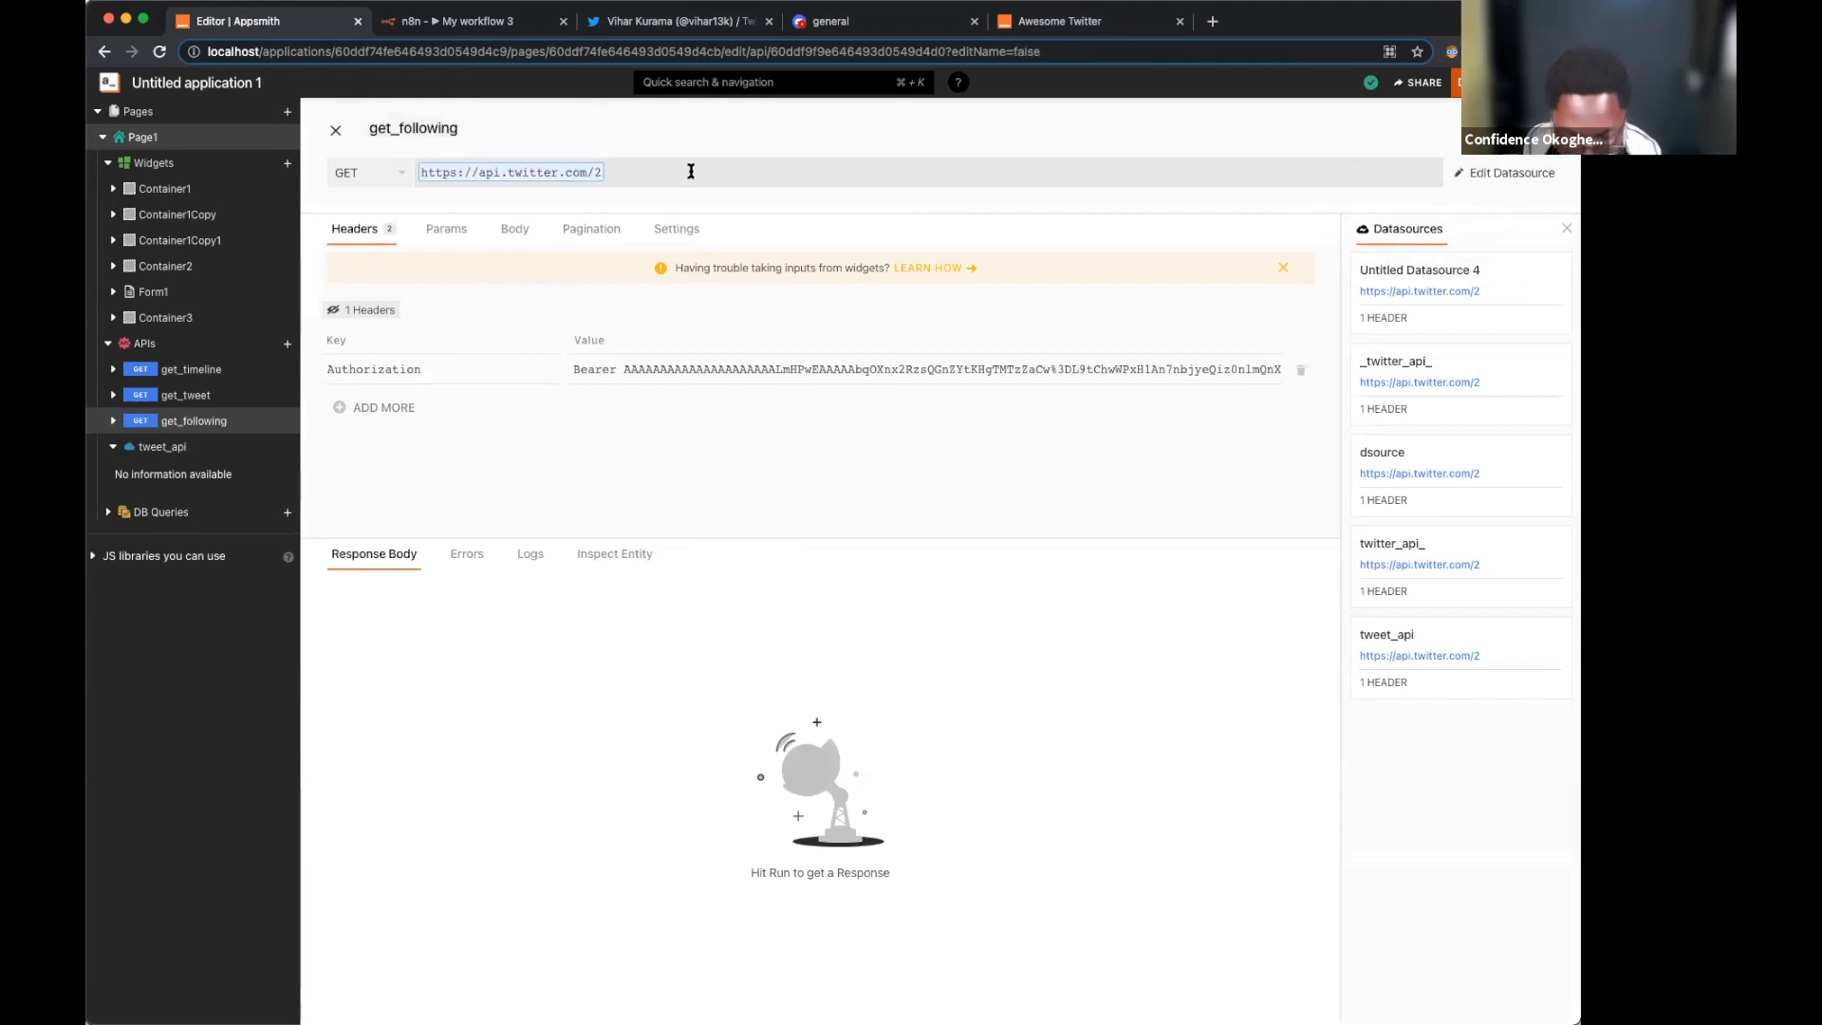
key("super+v")
key("BackSpace")
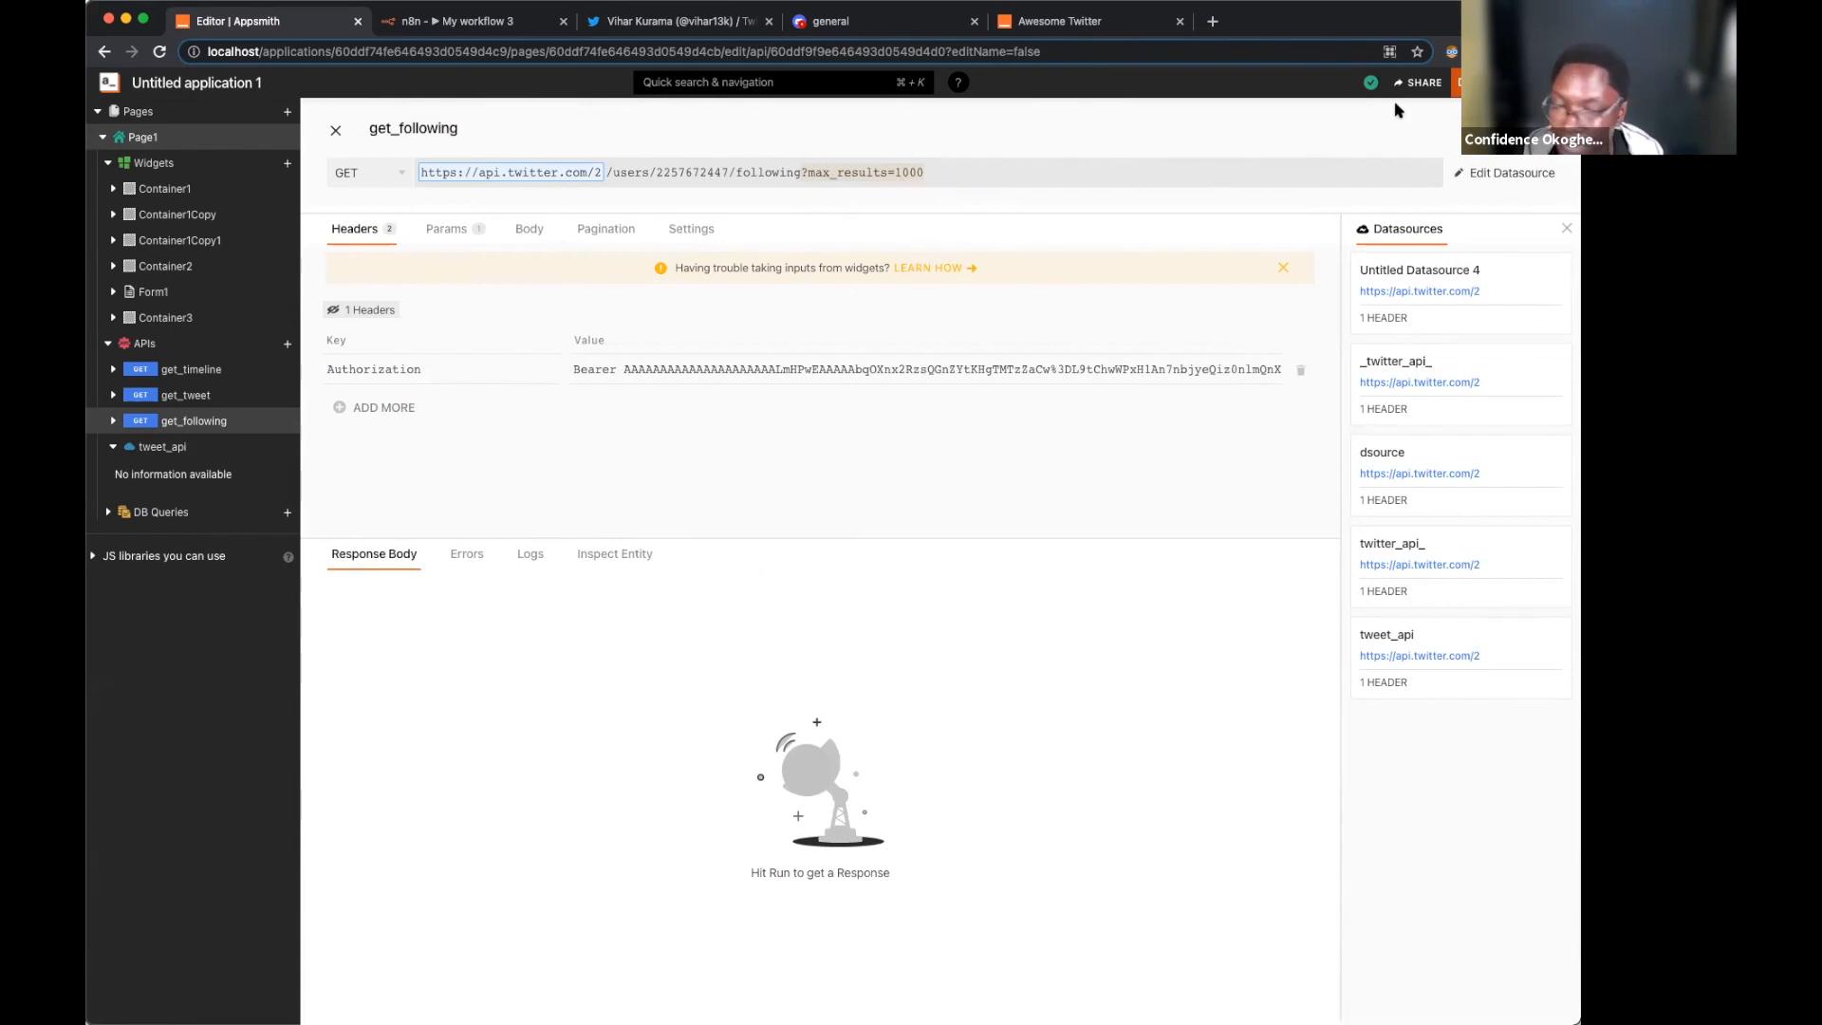
key("super+Return")
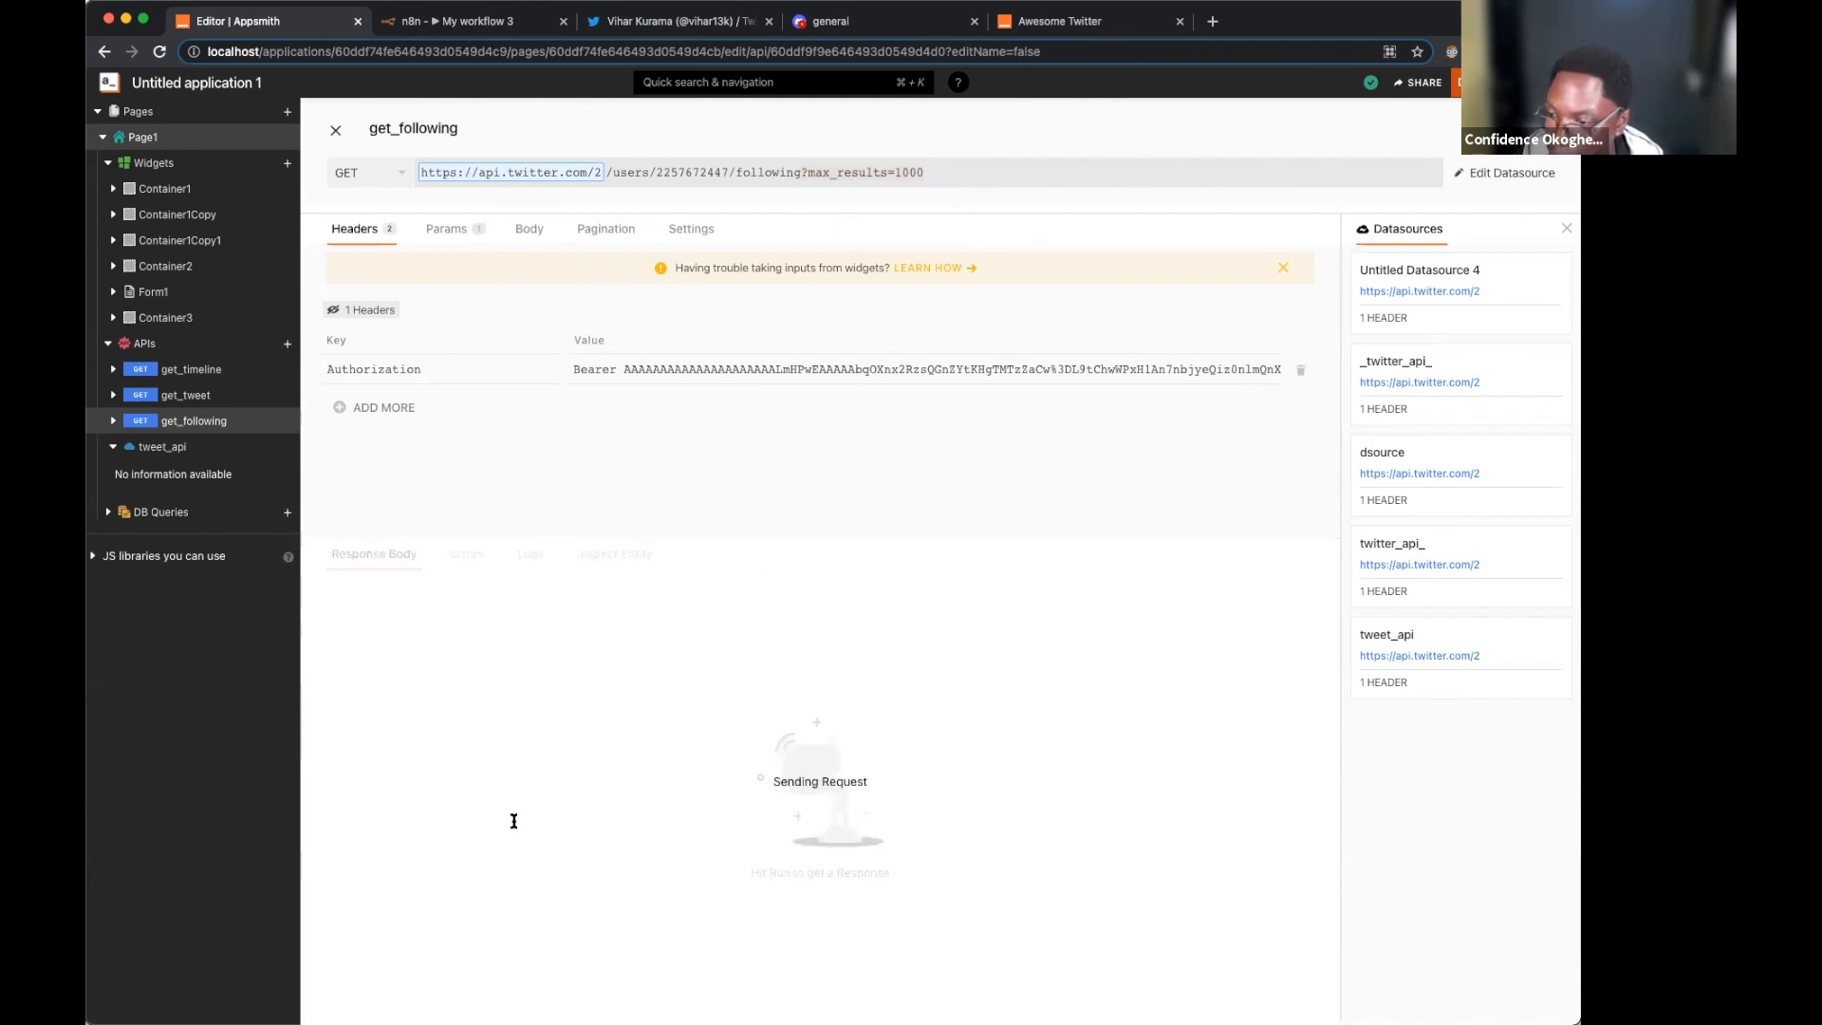
scroll(582, 747, "down", 20)
scroll(582, 742, "up", 15)
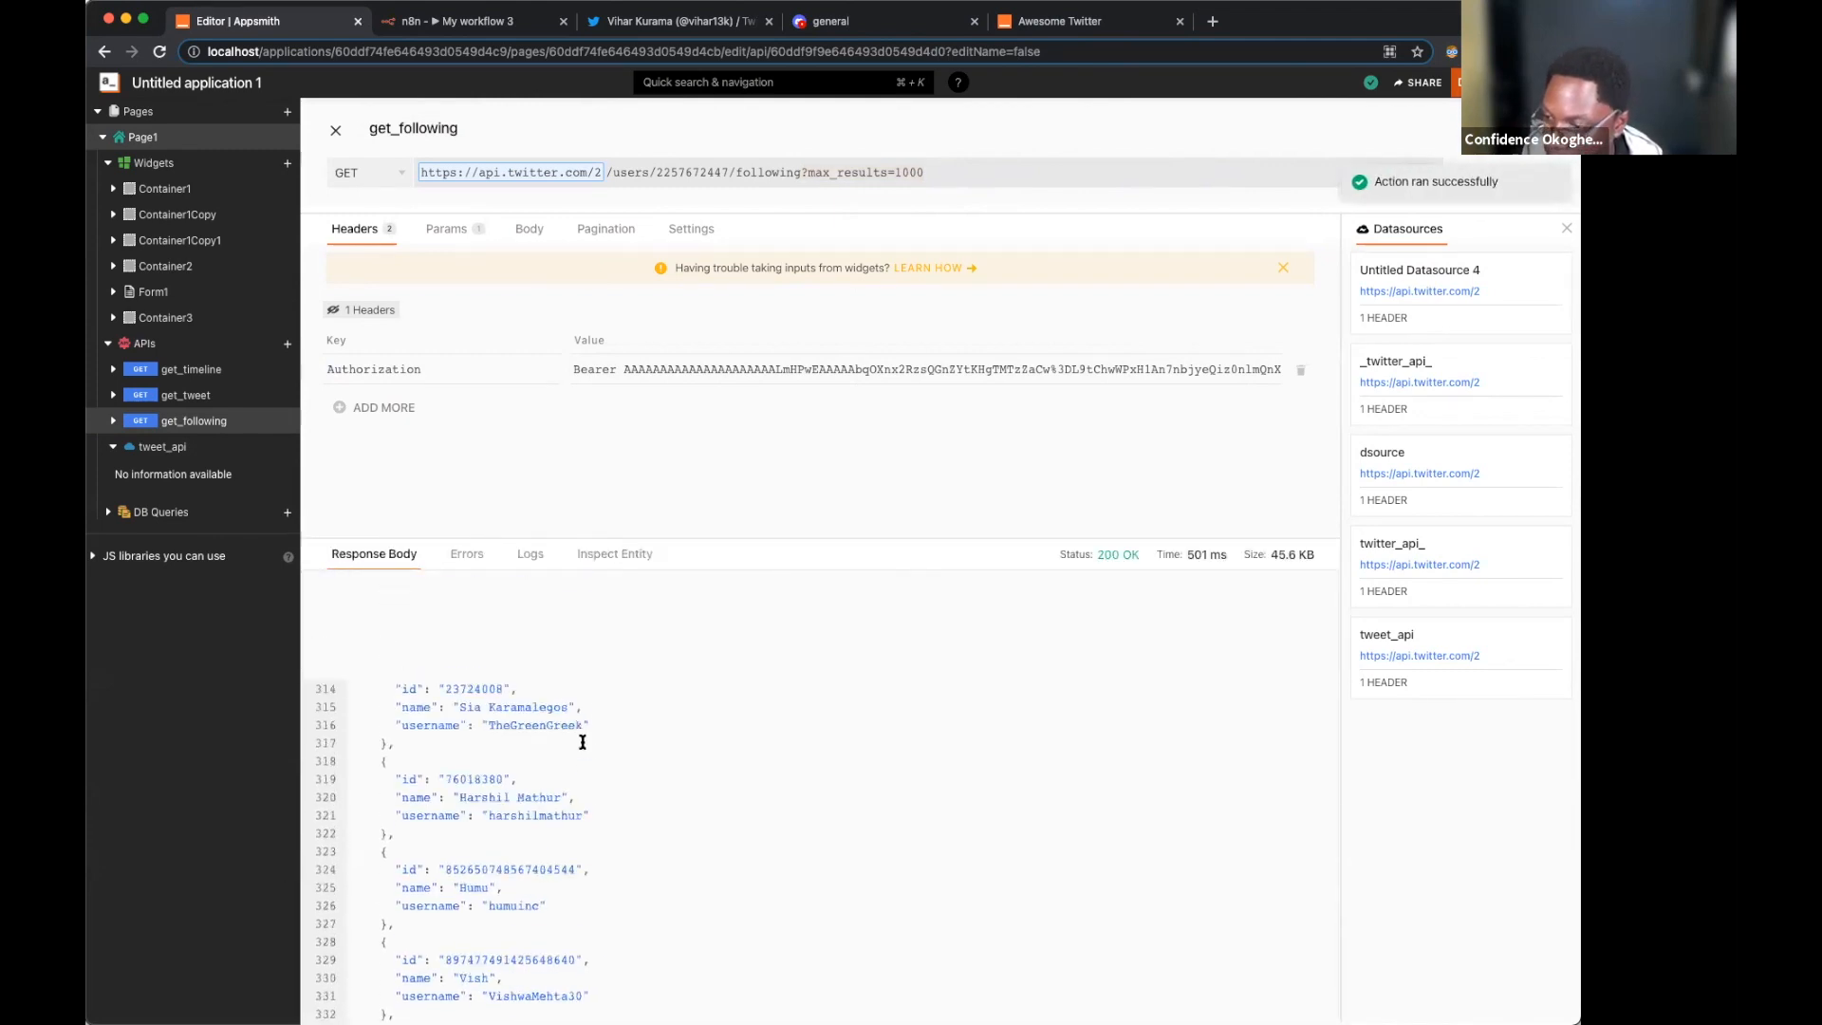
scroll(582, 742, "up", 20)
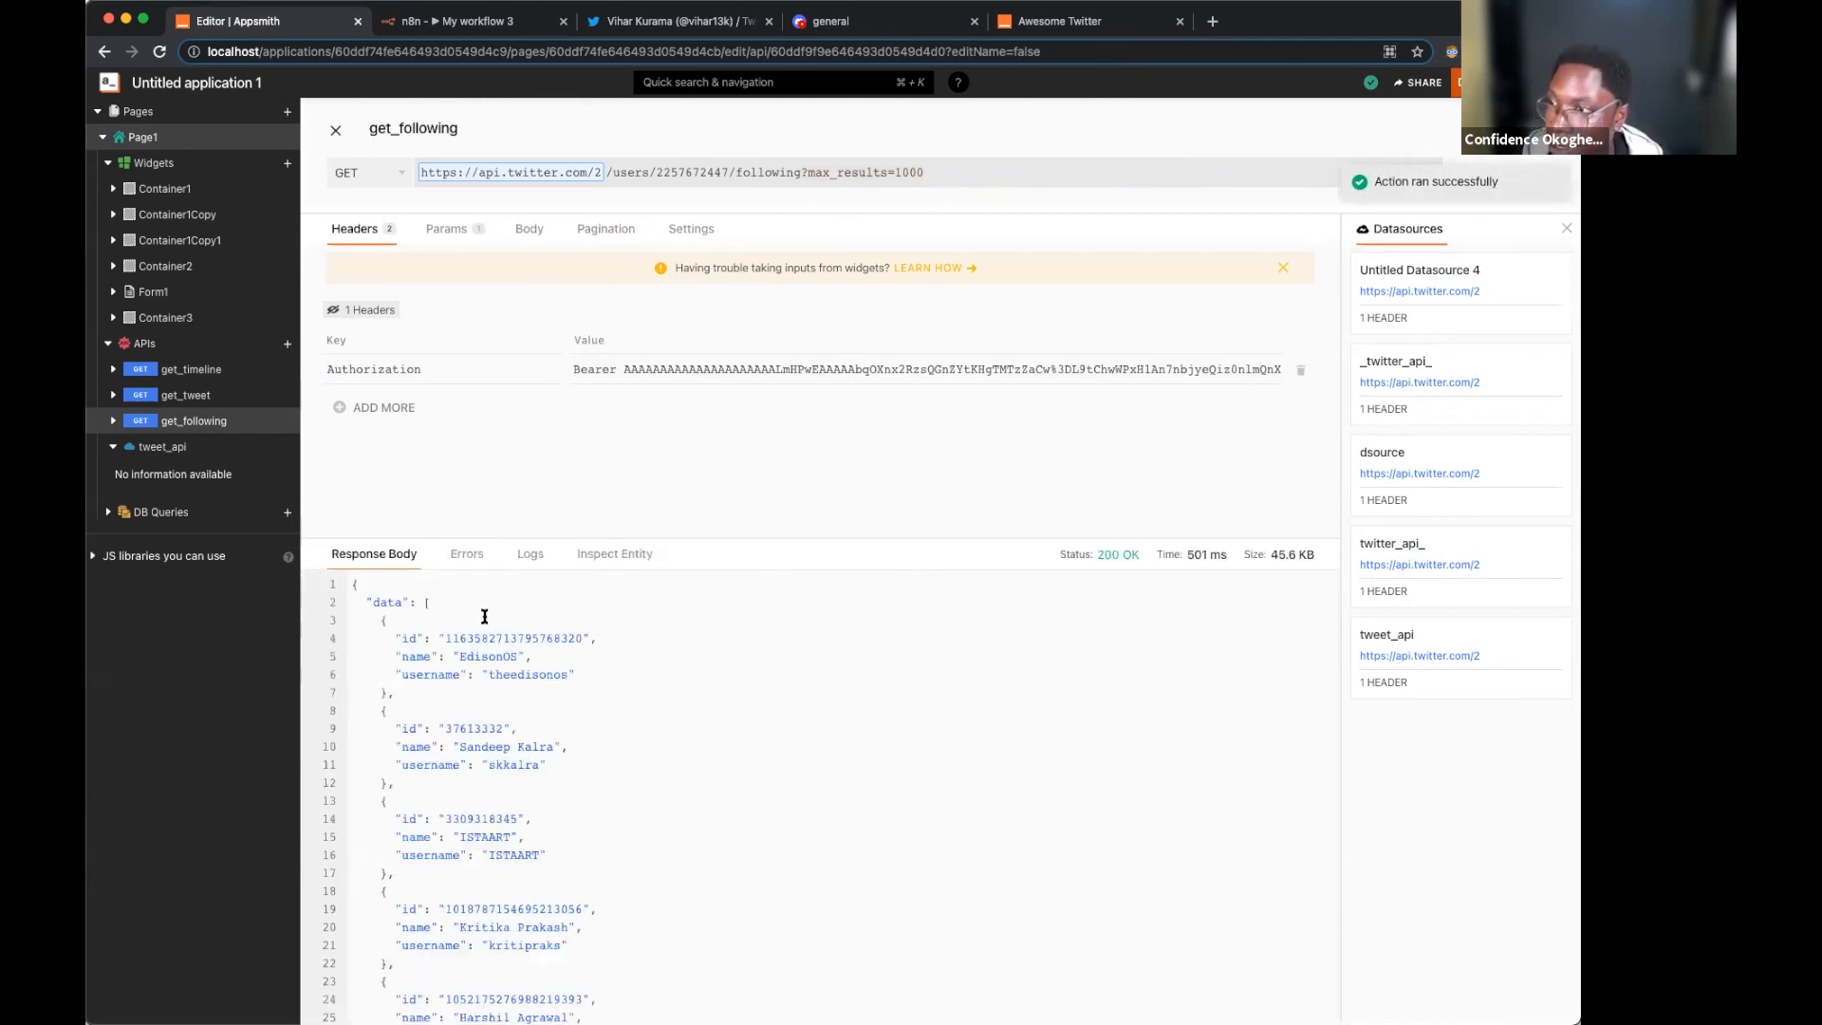
left_click(335, 130)
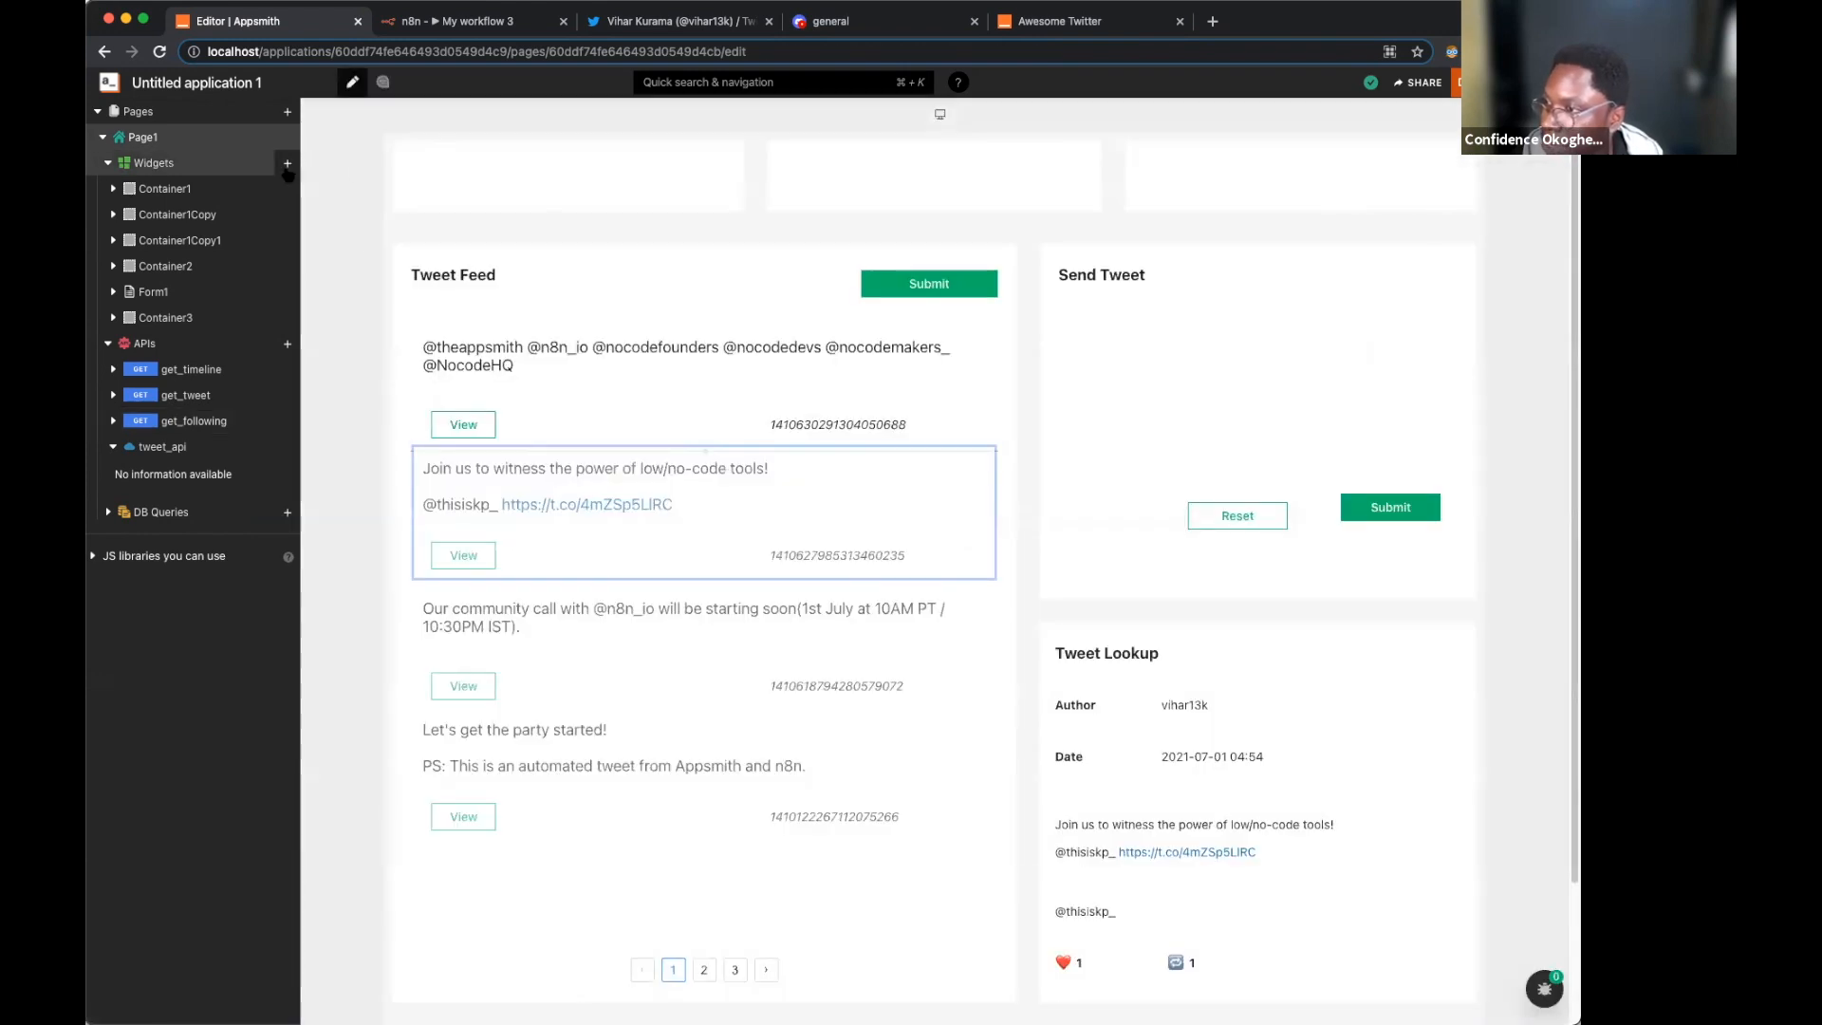
Drop a Text widget into the first top box and make the box green.
left_click(288, 163)
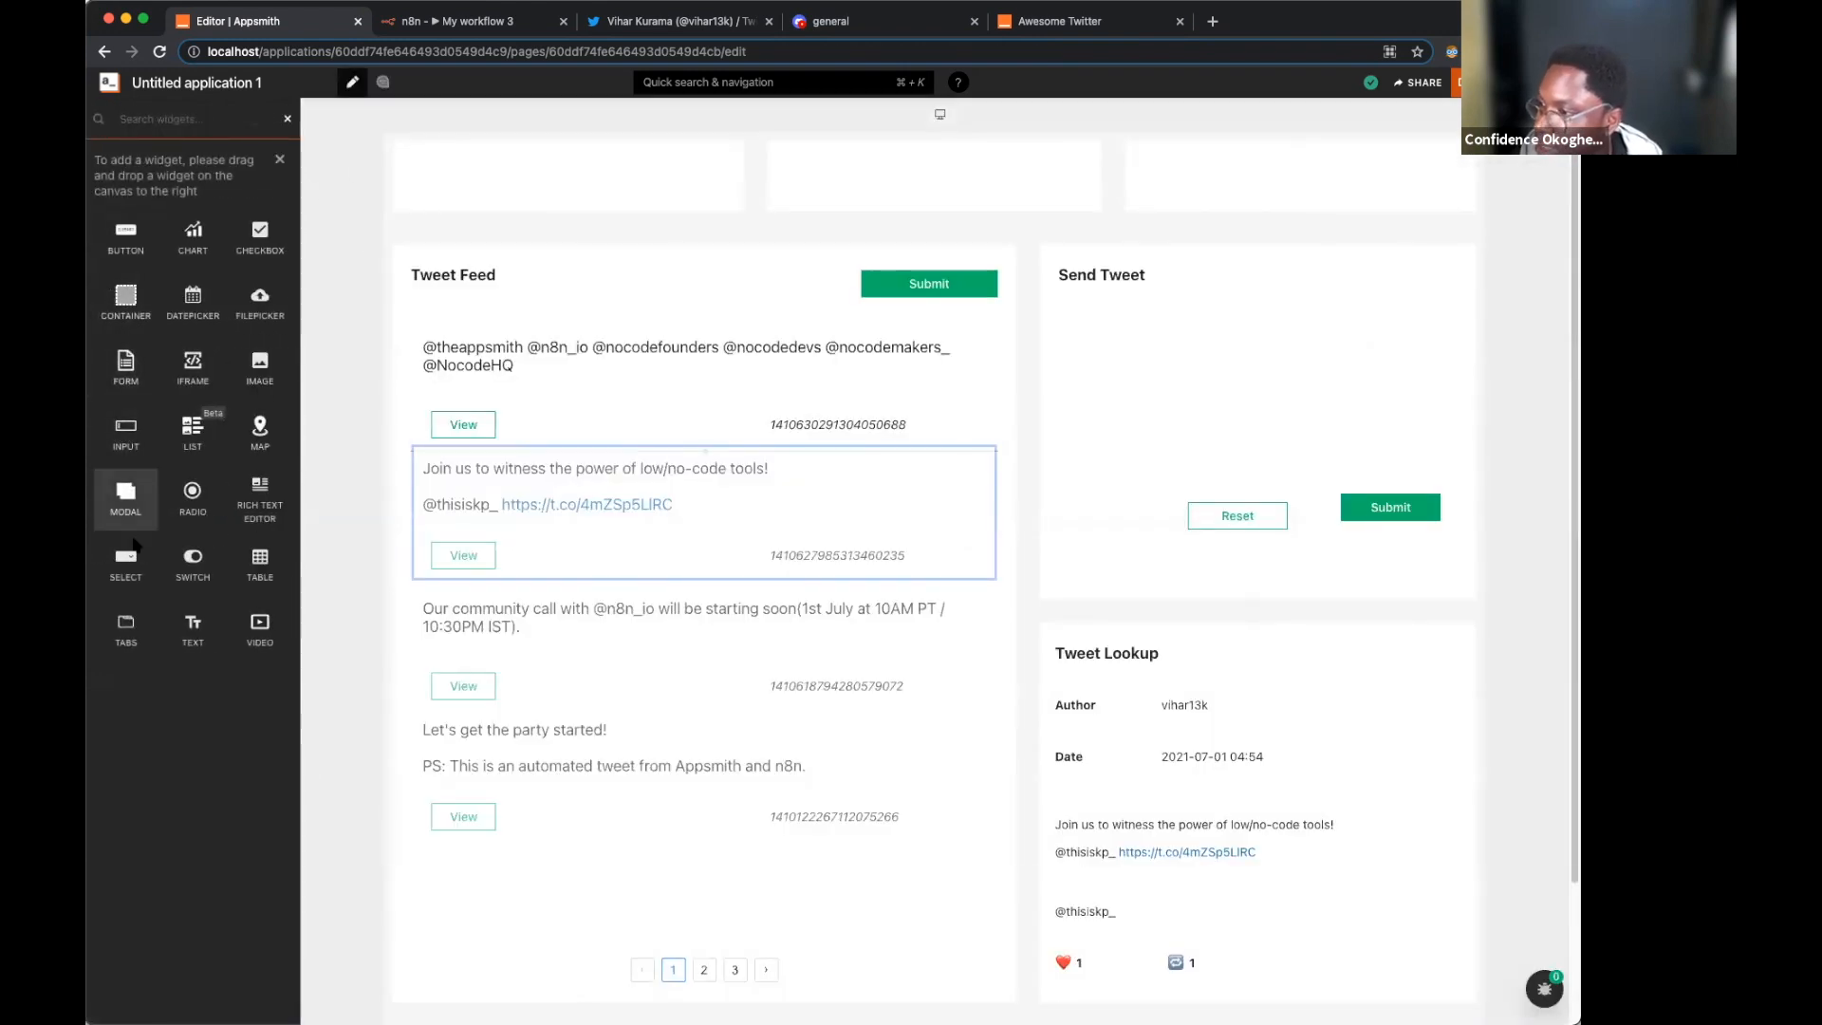
left_click_drag(193, 629, 451, 203)
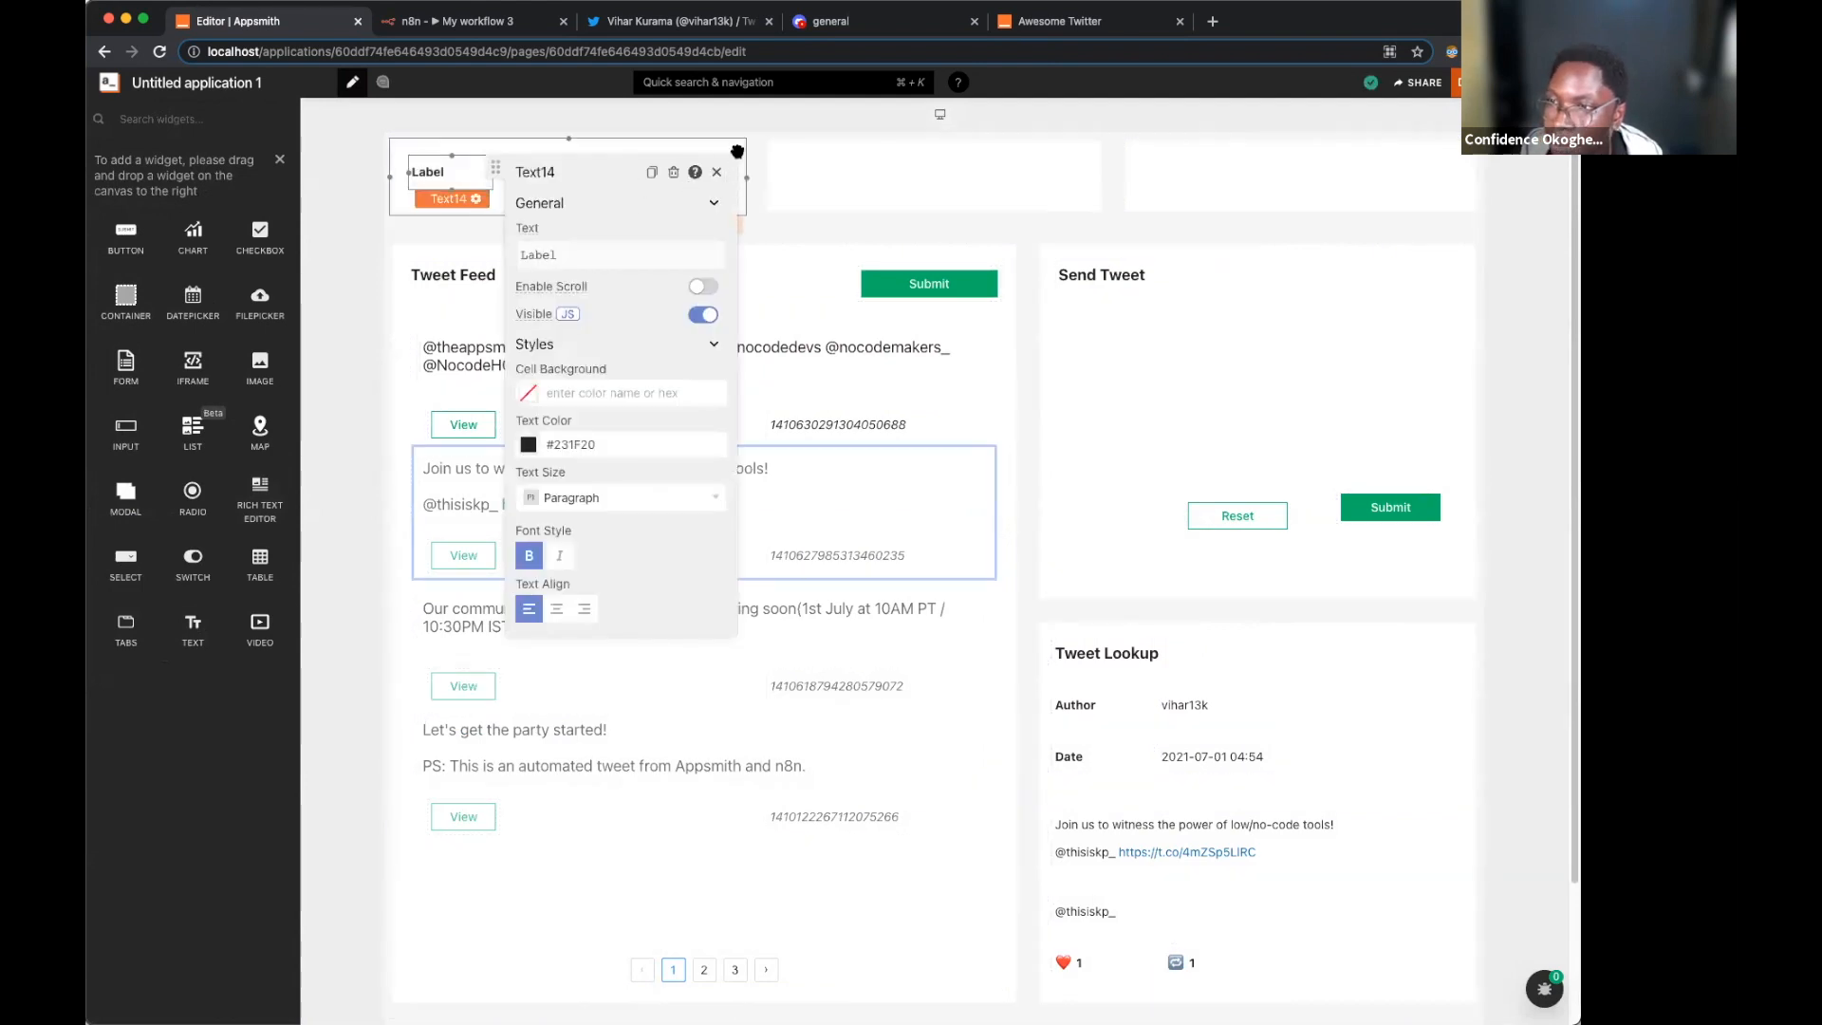
left_click(729, 180)
left_click(816, 235)
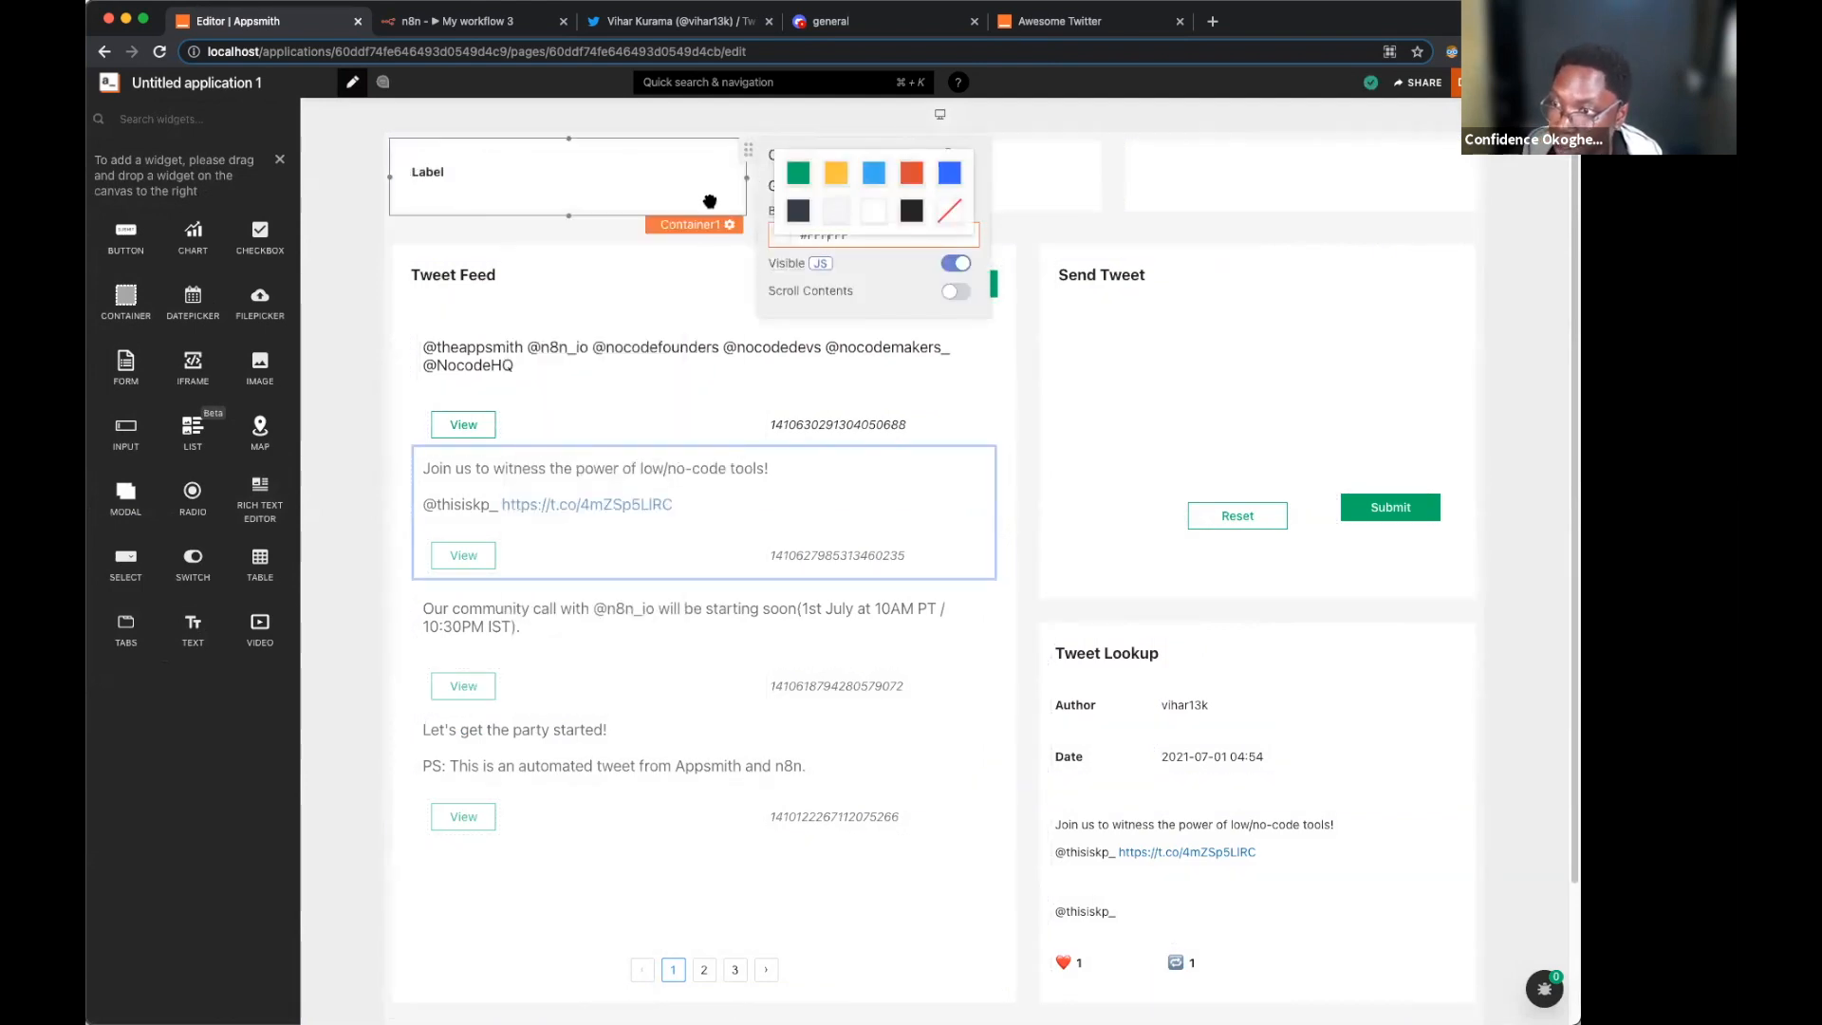
left_click(802, 176)
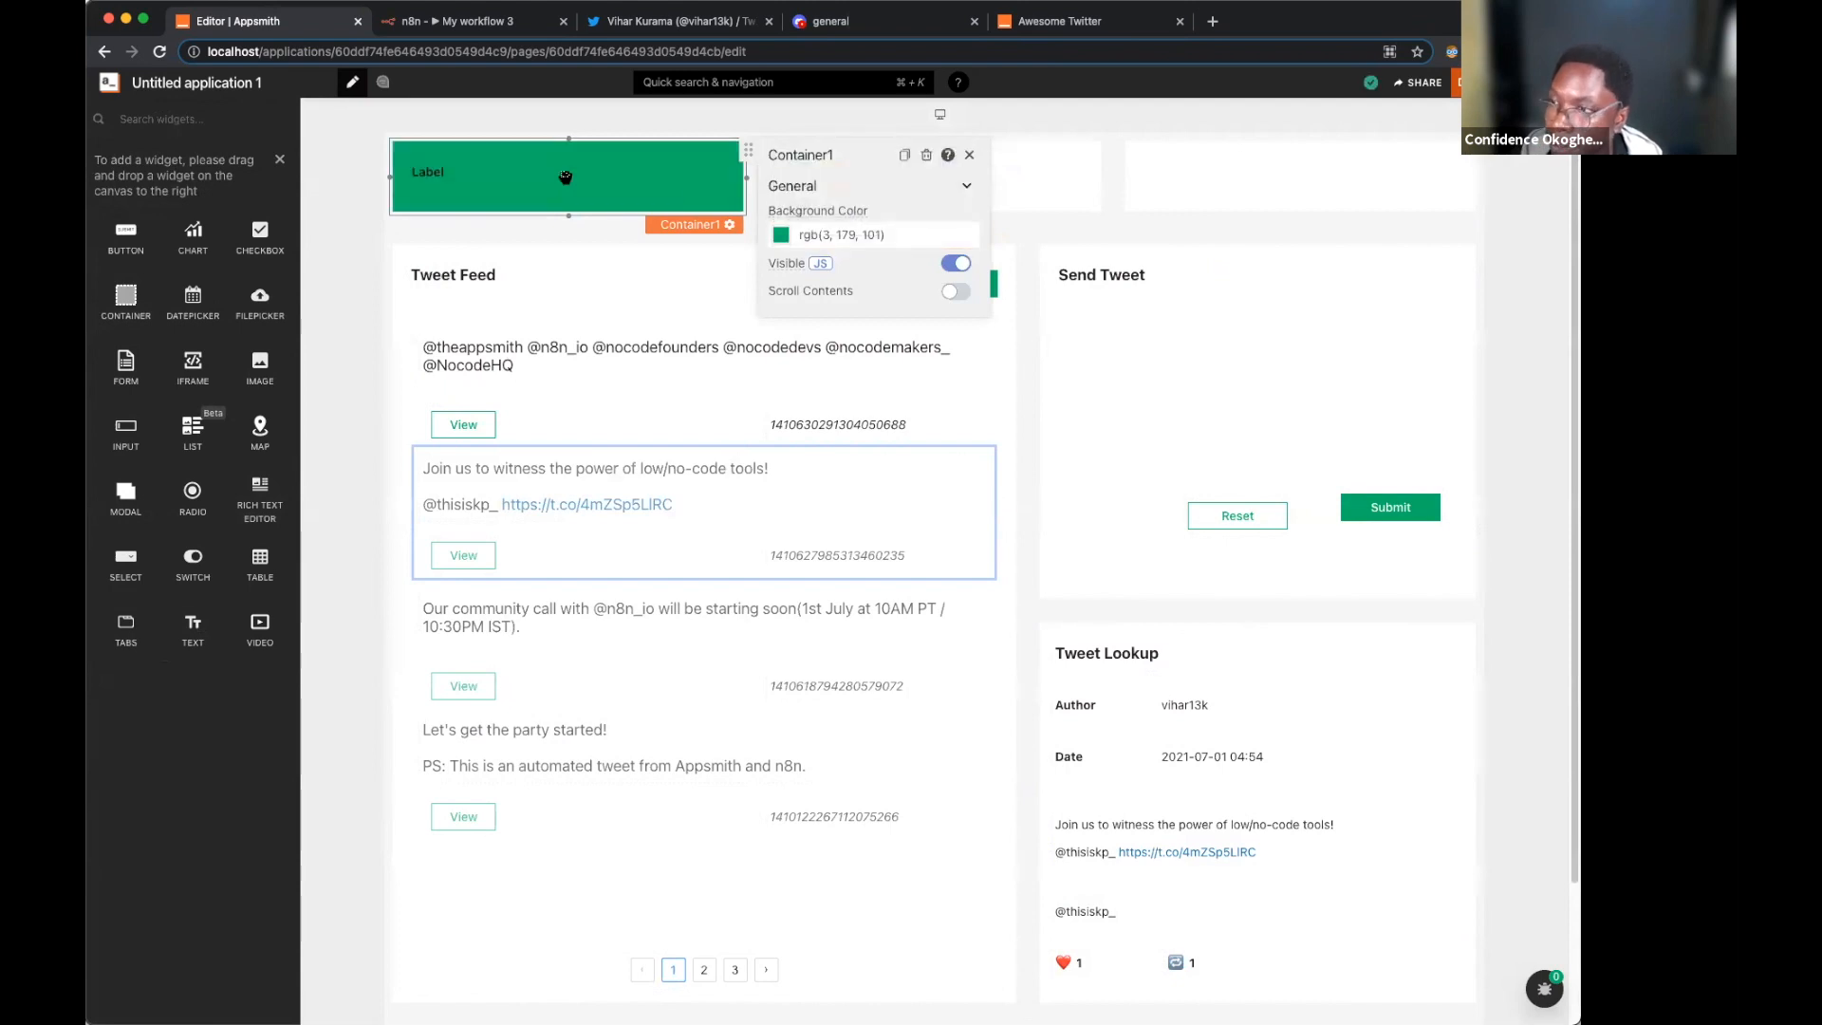
Change the text to 'Following' in white Heading 2.
left_click(425, 171)
left_click(547, 248)
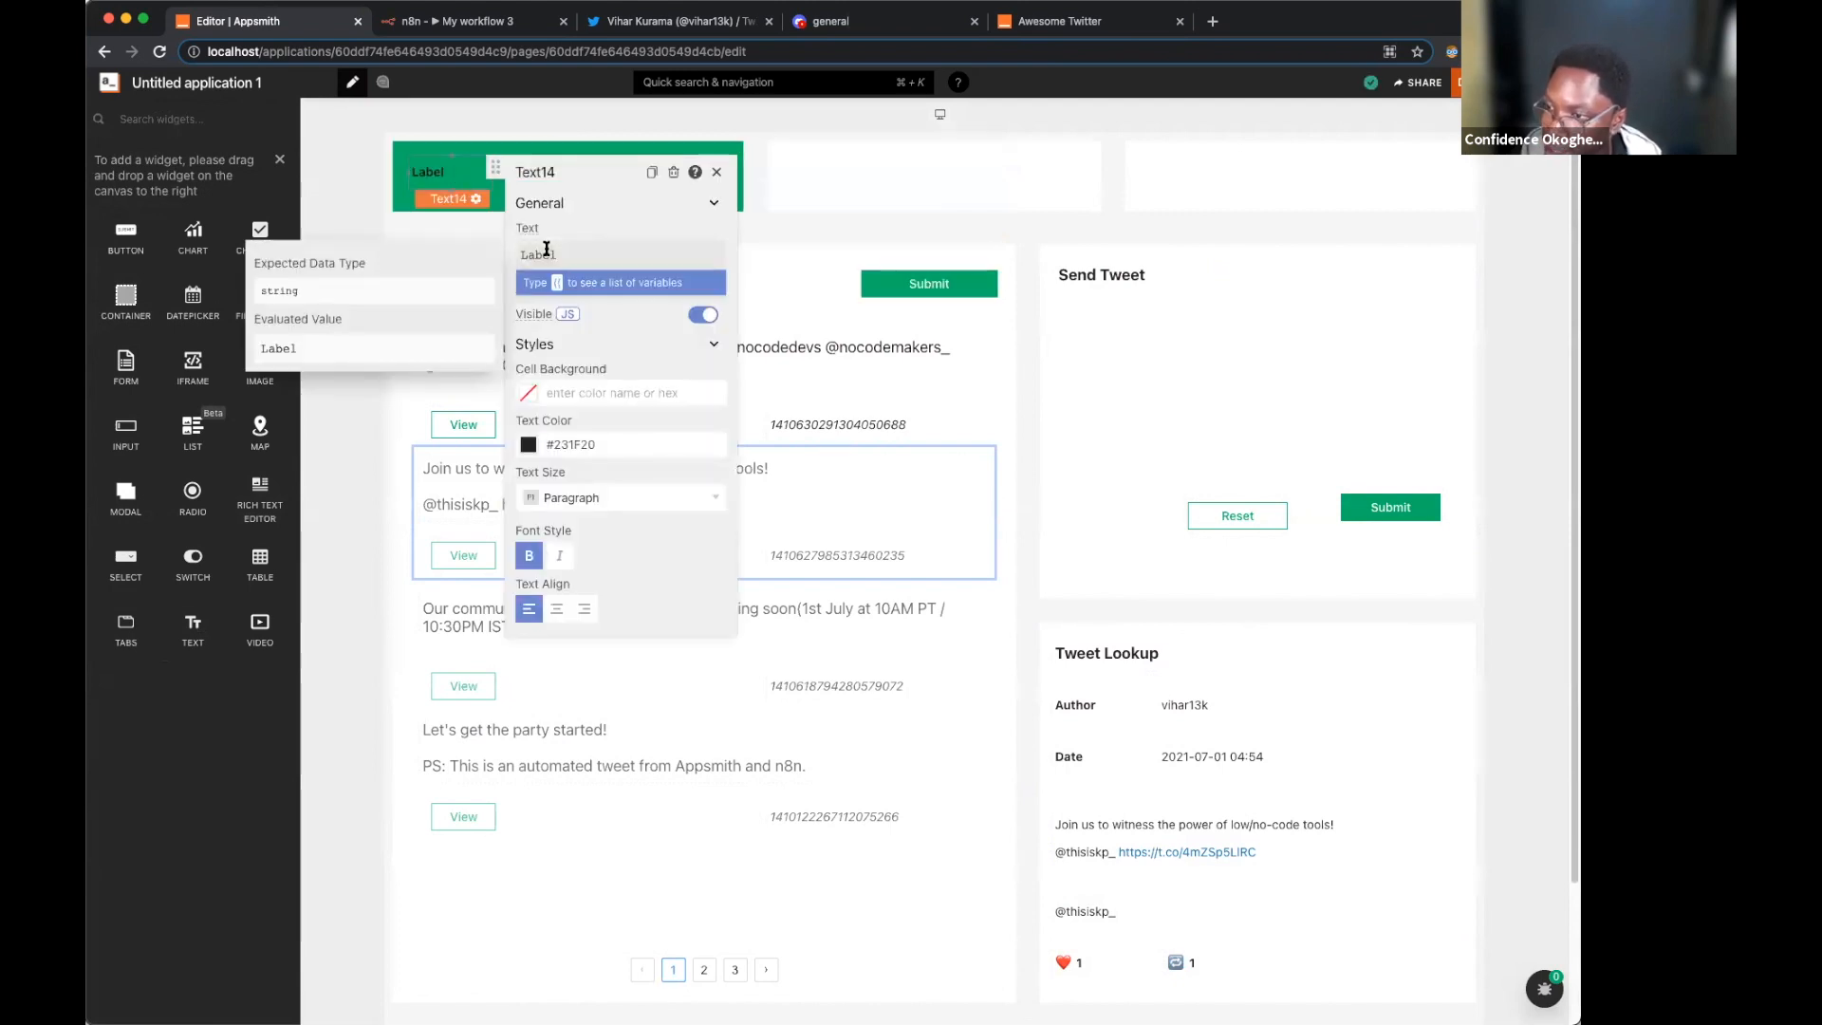
key("ctrl+a")
type("Follo")
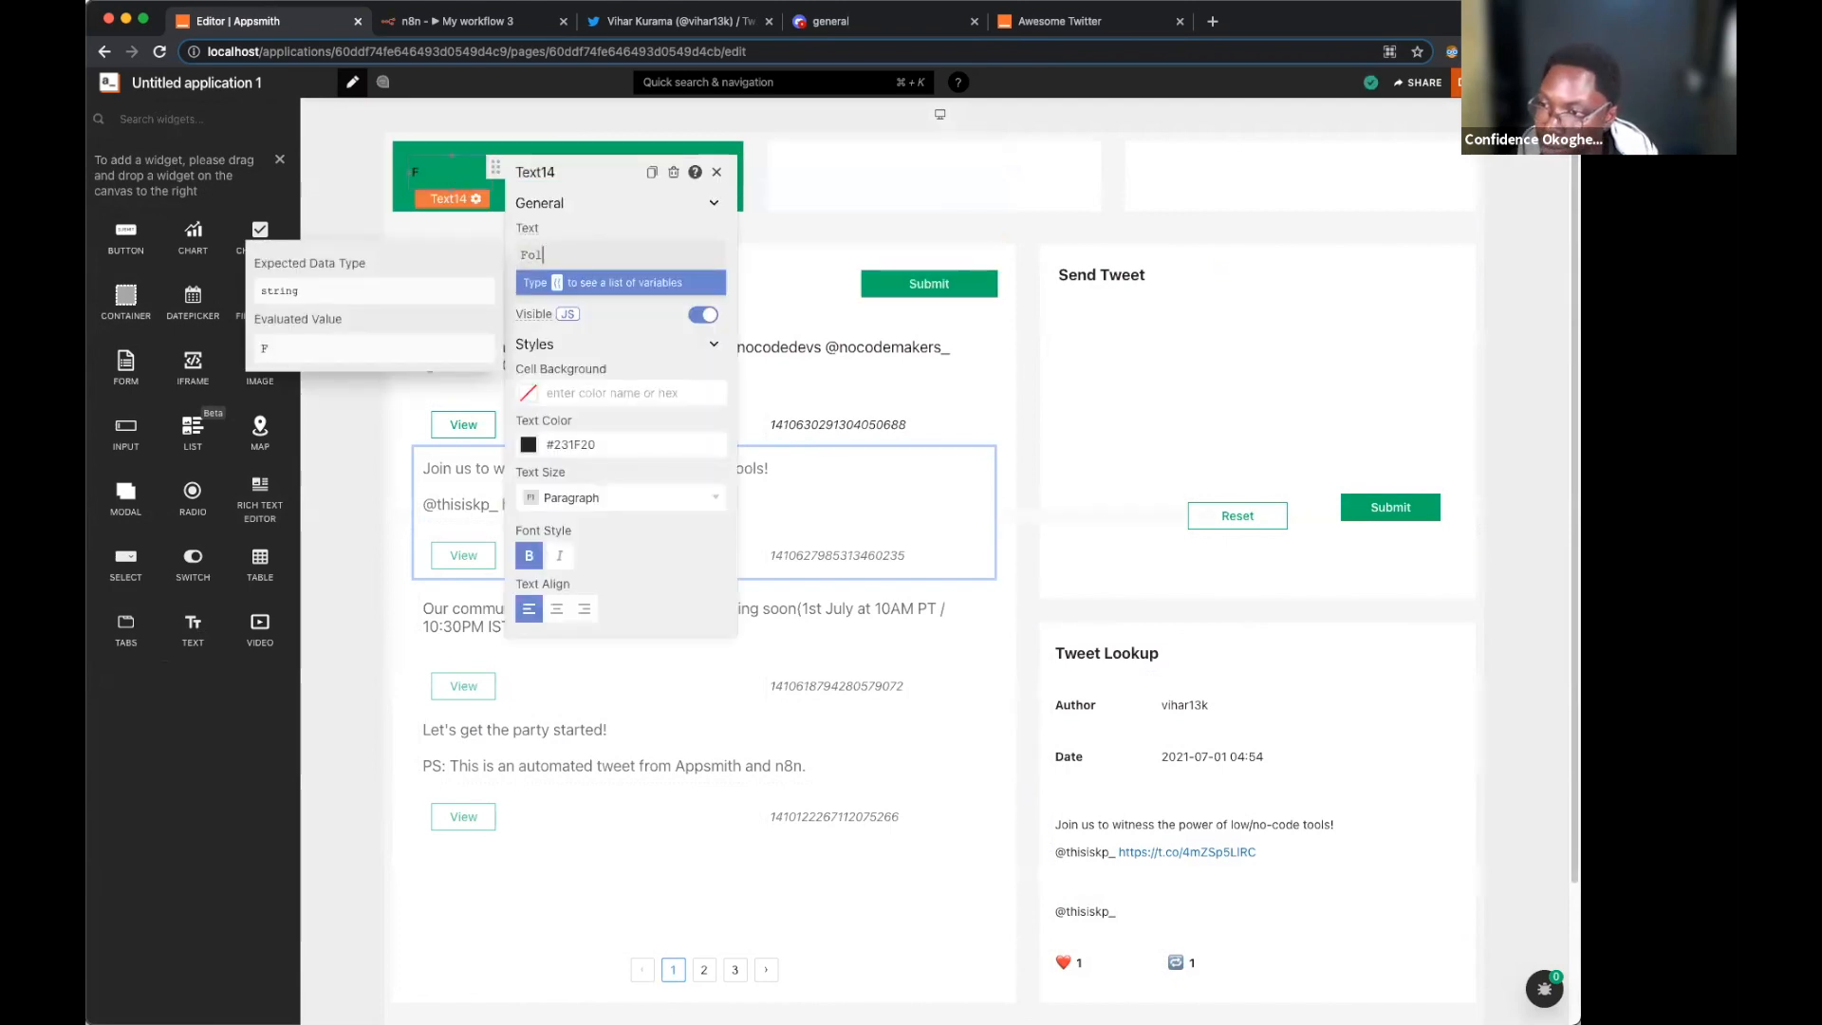
left_click(608, 446)
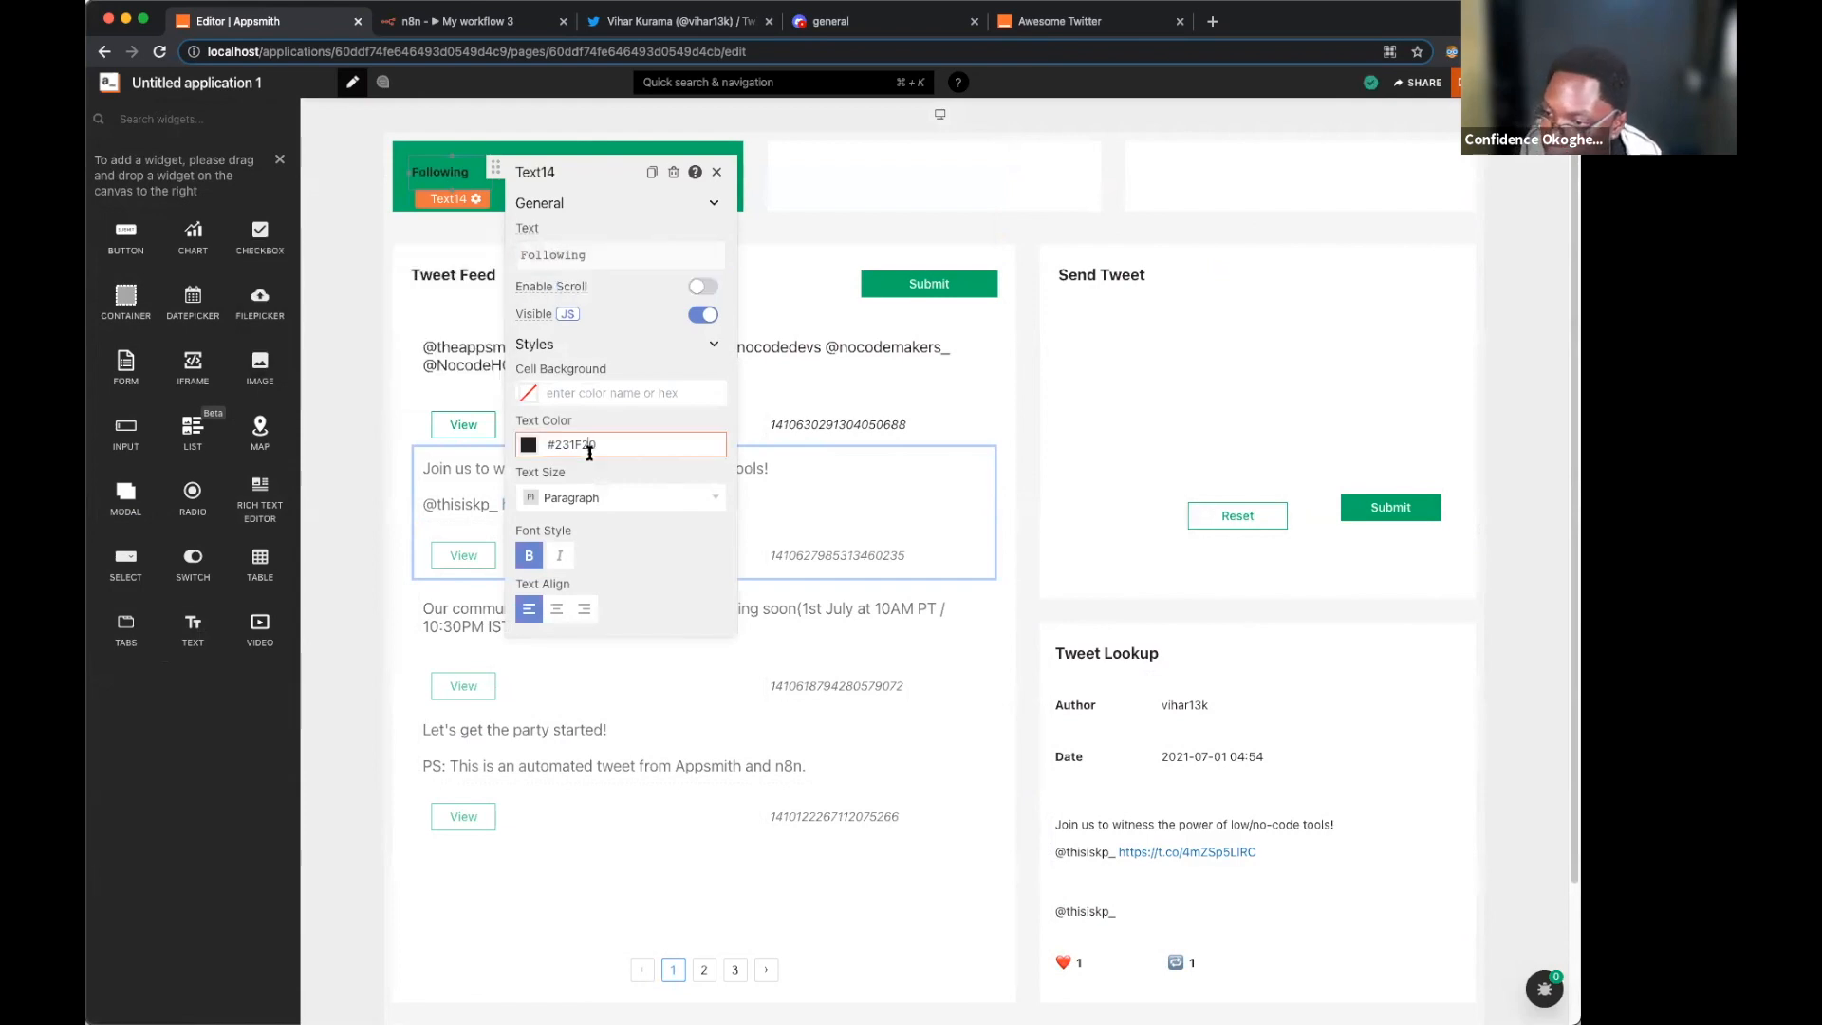
left_click(622, 551)
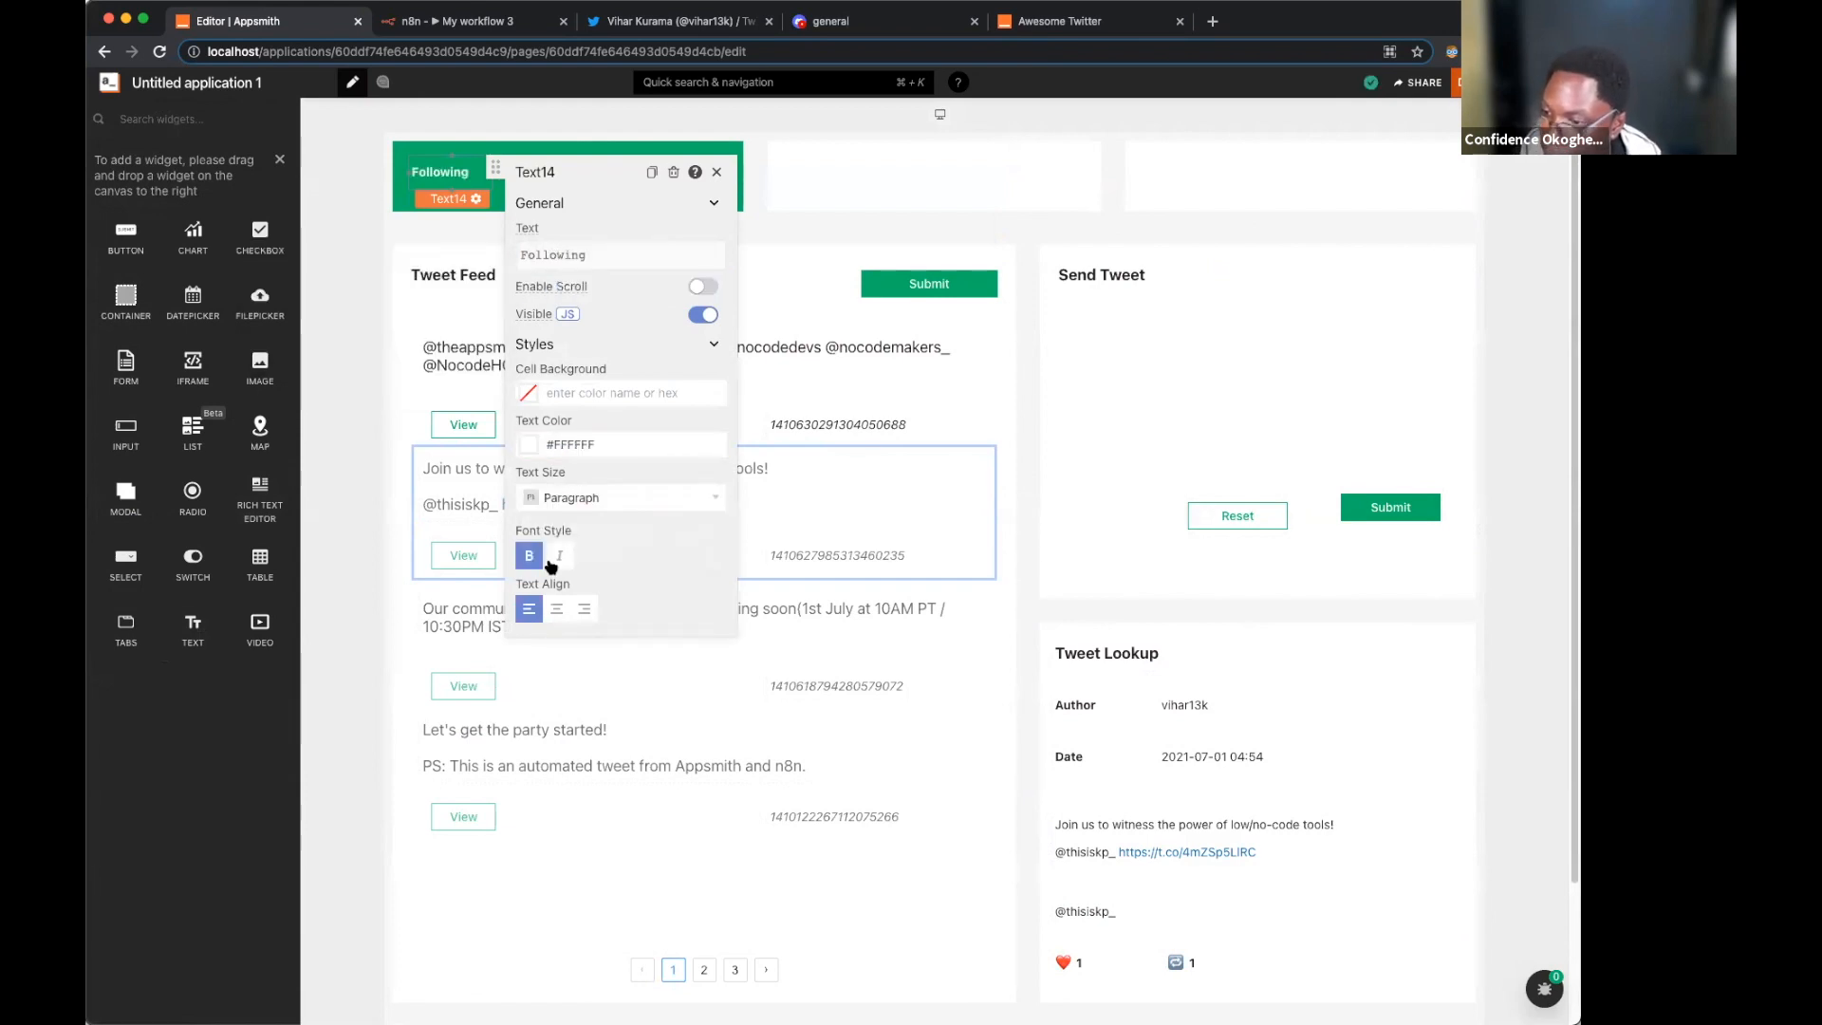
left_click(582, 501)
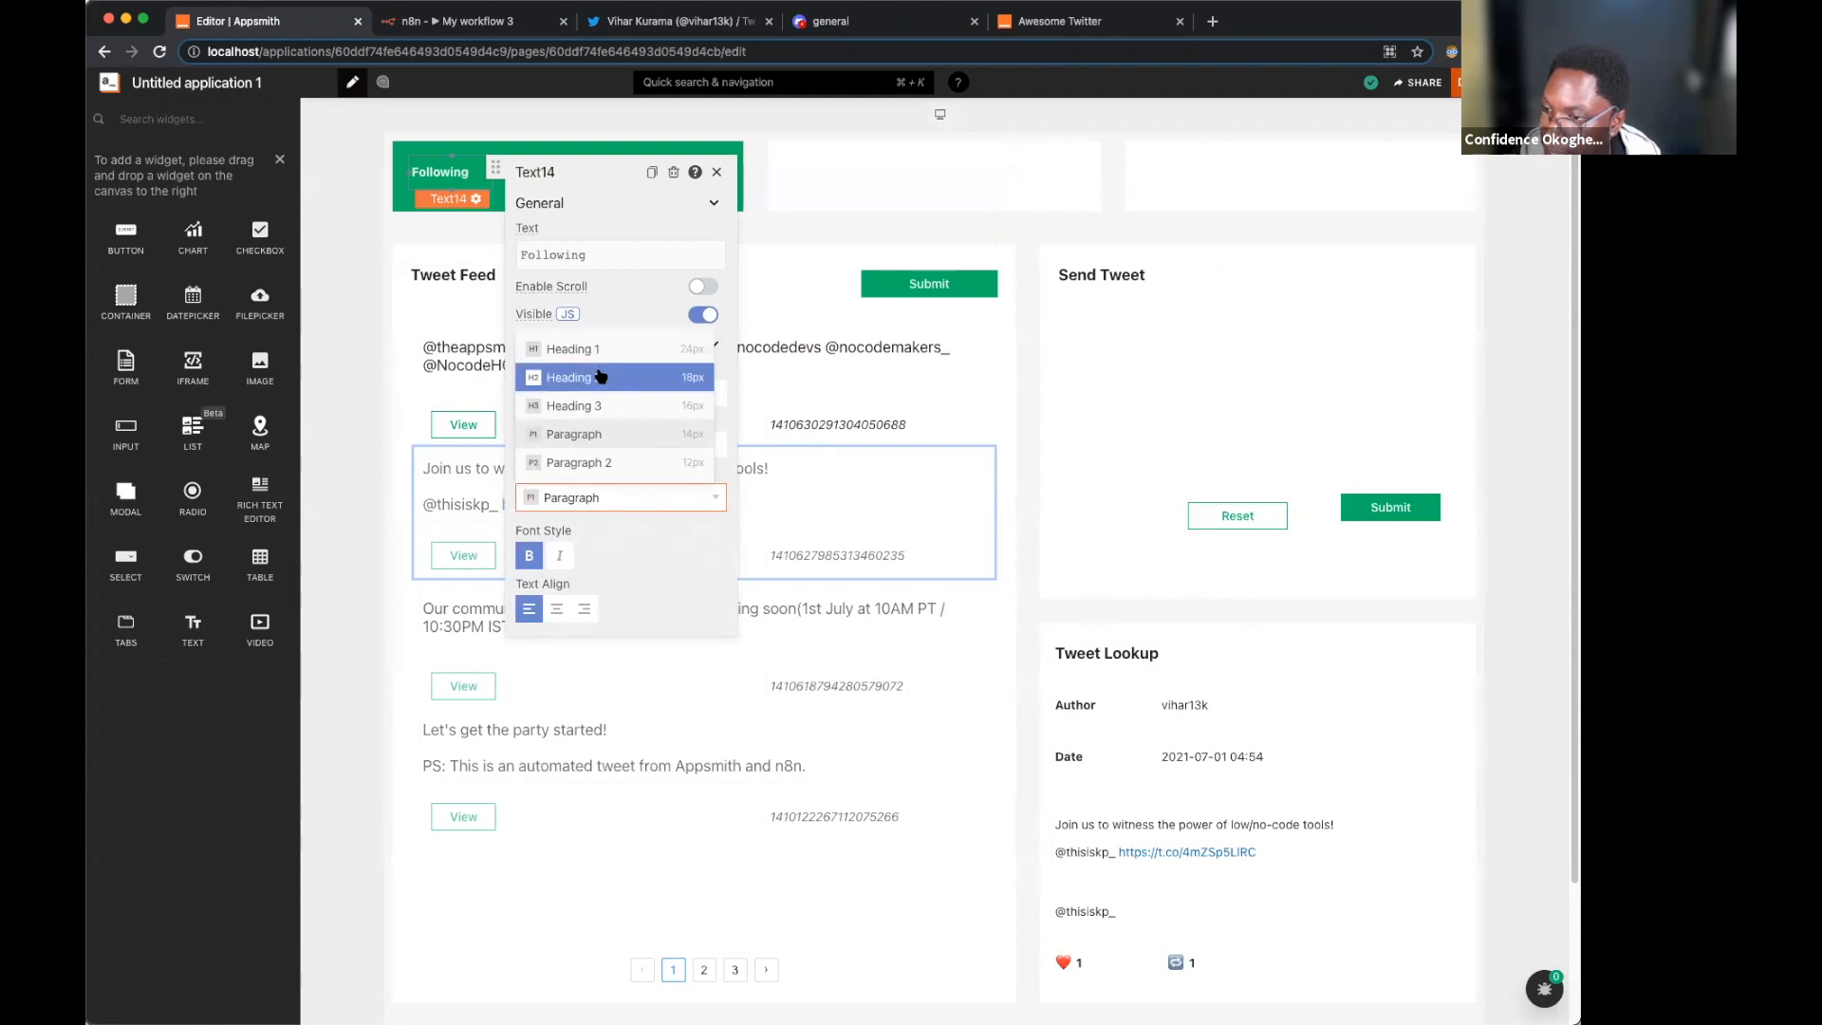
left_click(601, 375)
Add a text beside Following bound to {{get_following.data.meta.result_count}}, showing 661.
left_click_drag(195, 624, 545, 182)
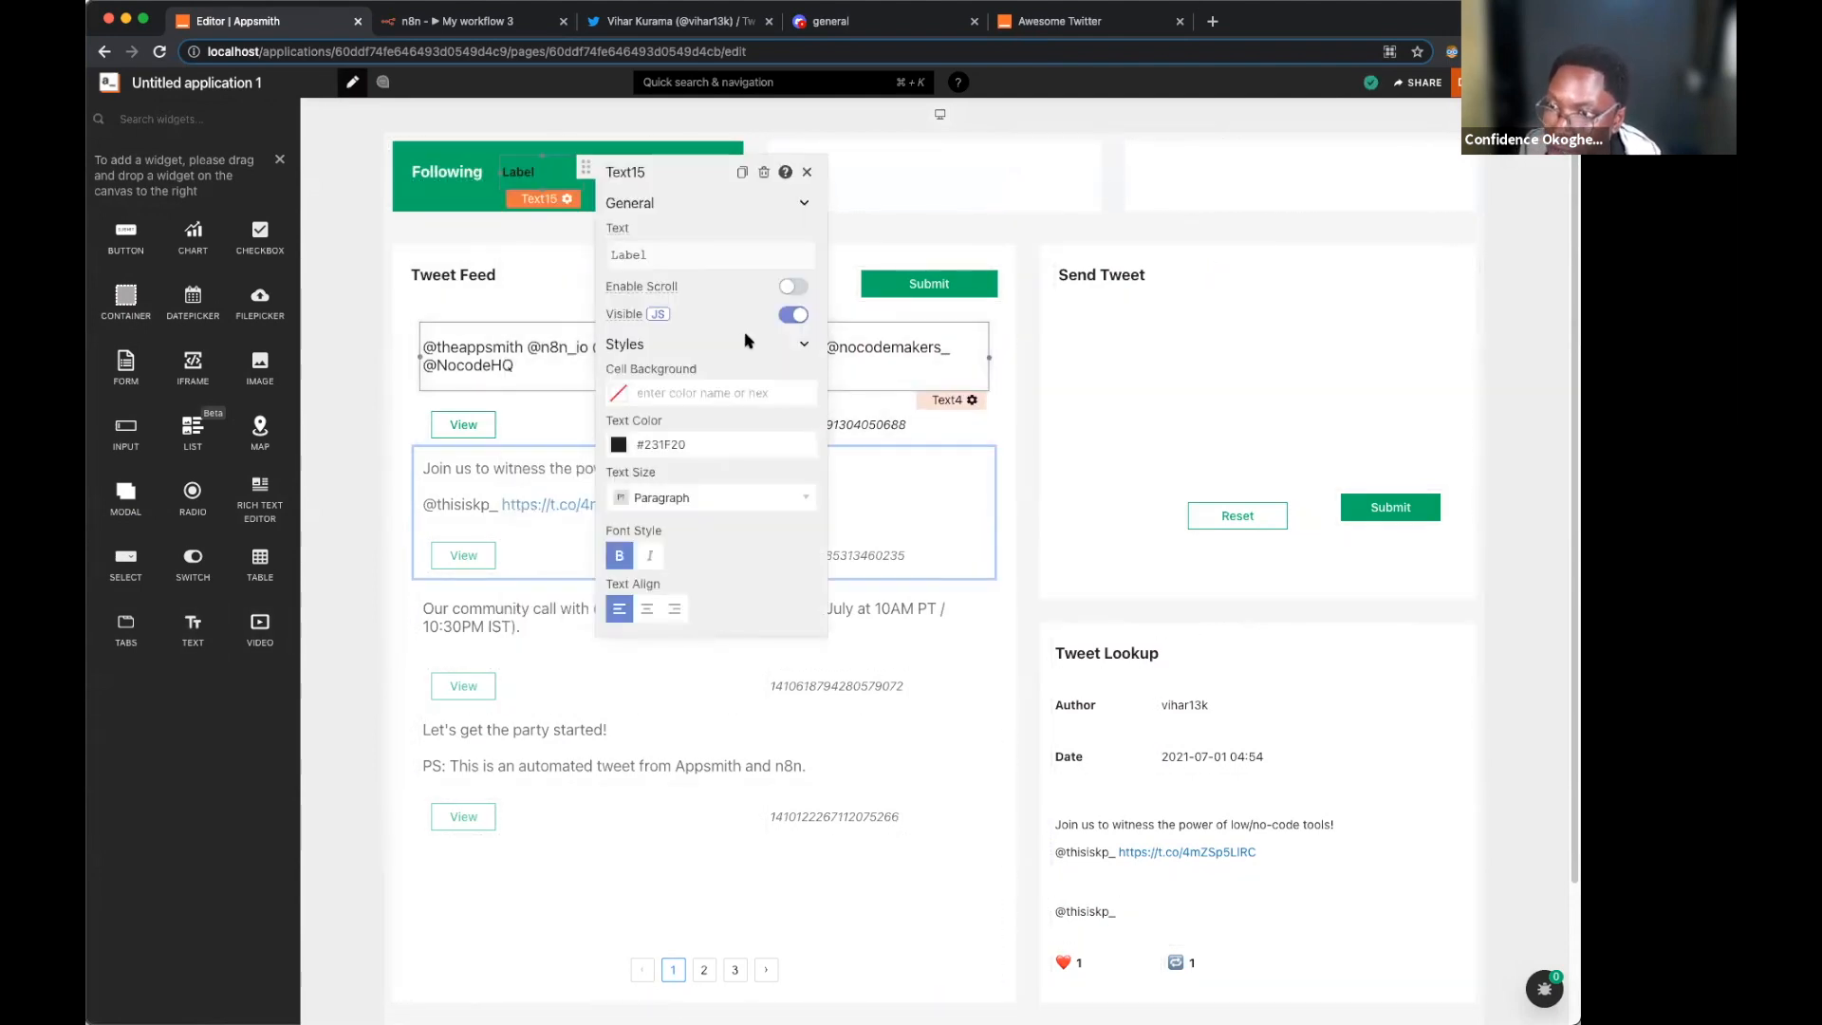
left_click(695, 251)
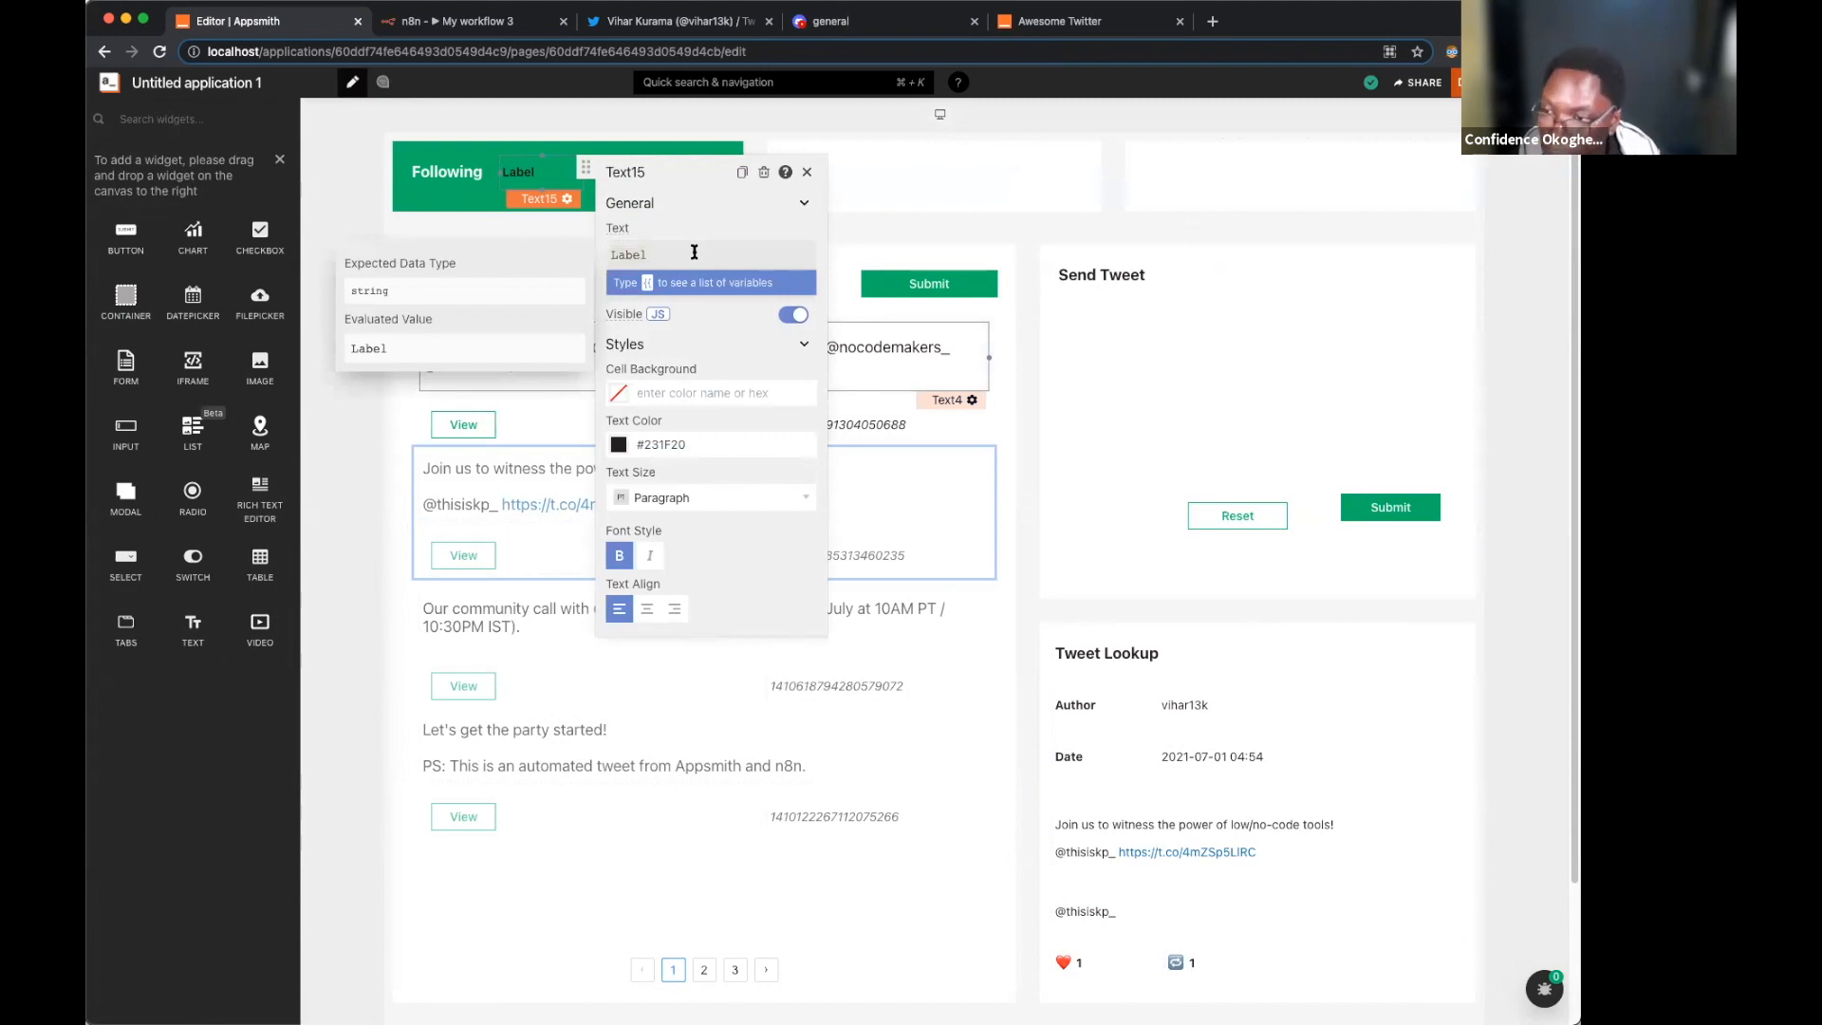
key("super+a")
type("{{get")
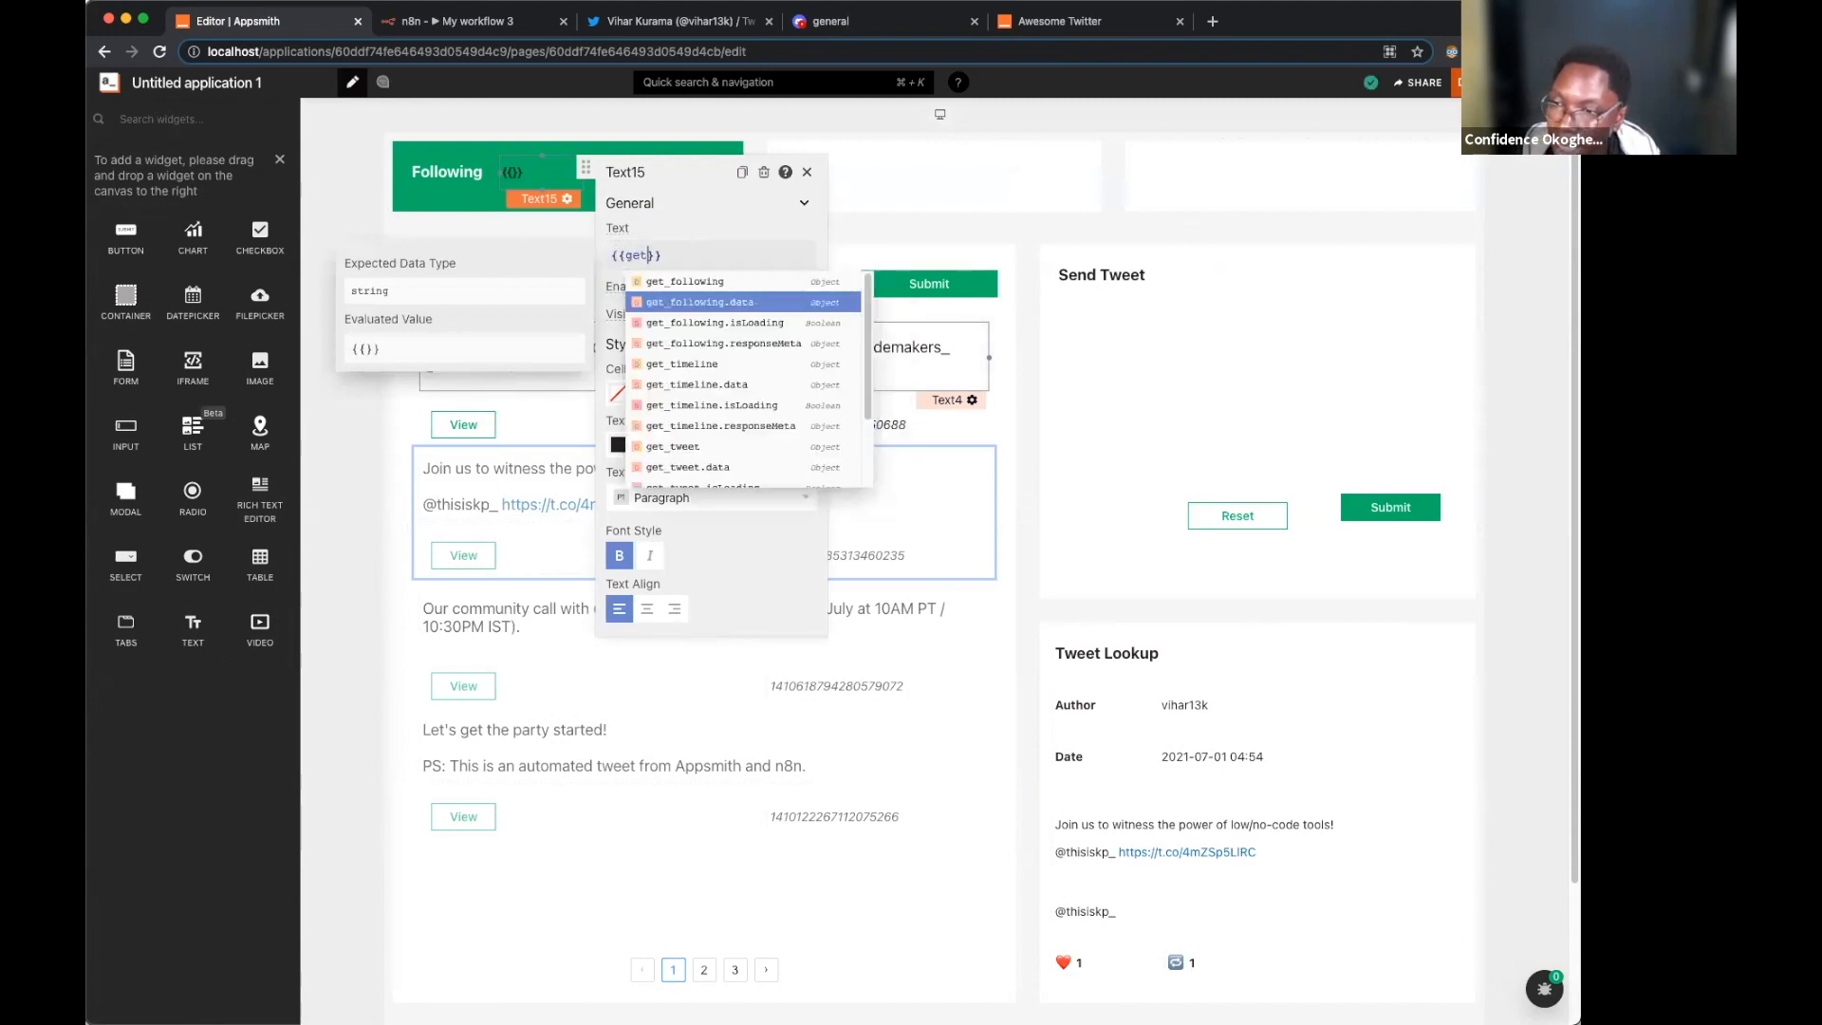
key("Return")
type(".data.m")
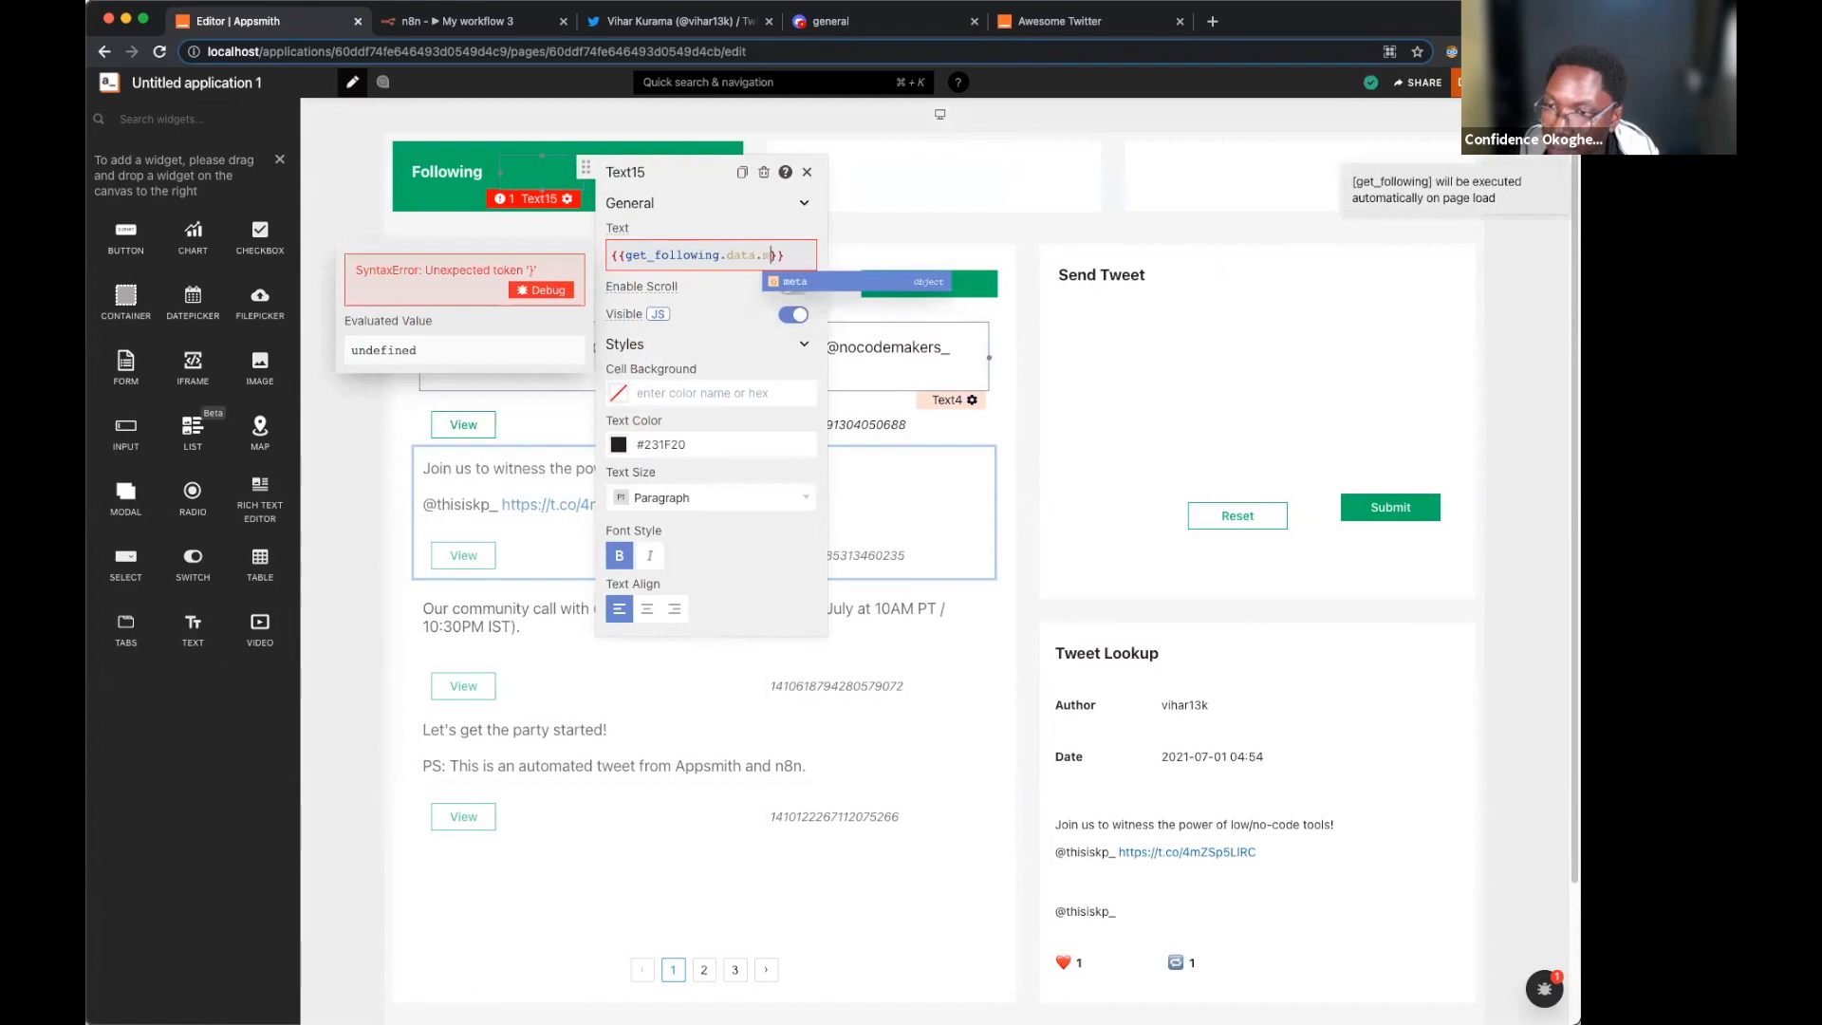
key("Return")
type(".")
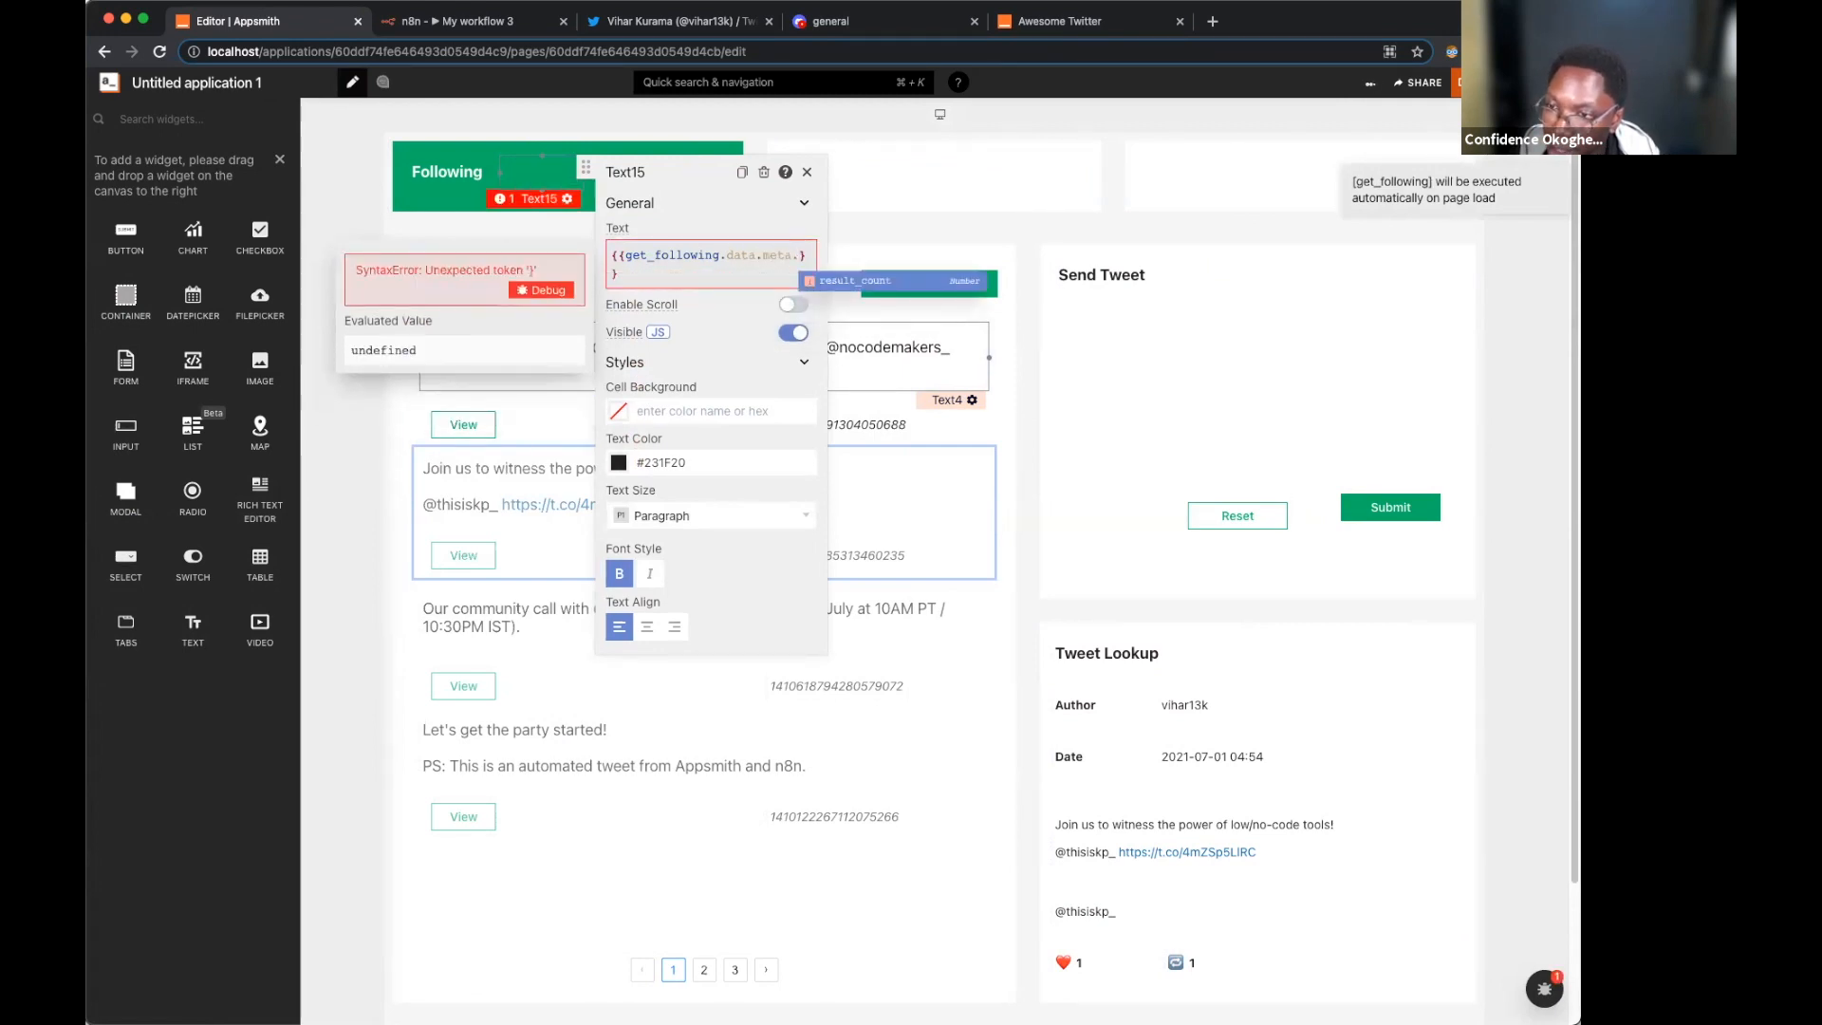
key("Return")
Make the 661 count white Heading 2 and show the explorer panel.
left_click(667, 462)
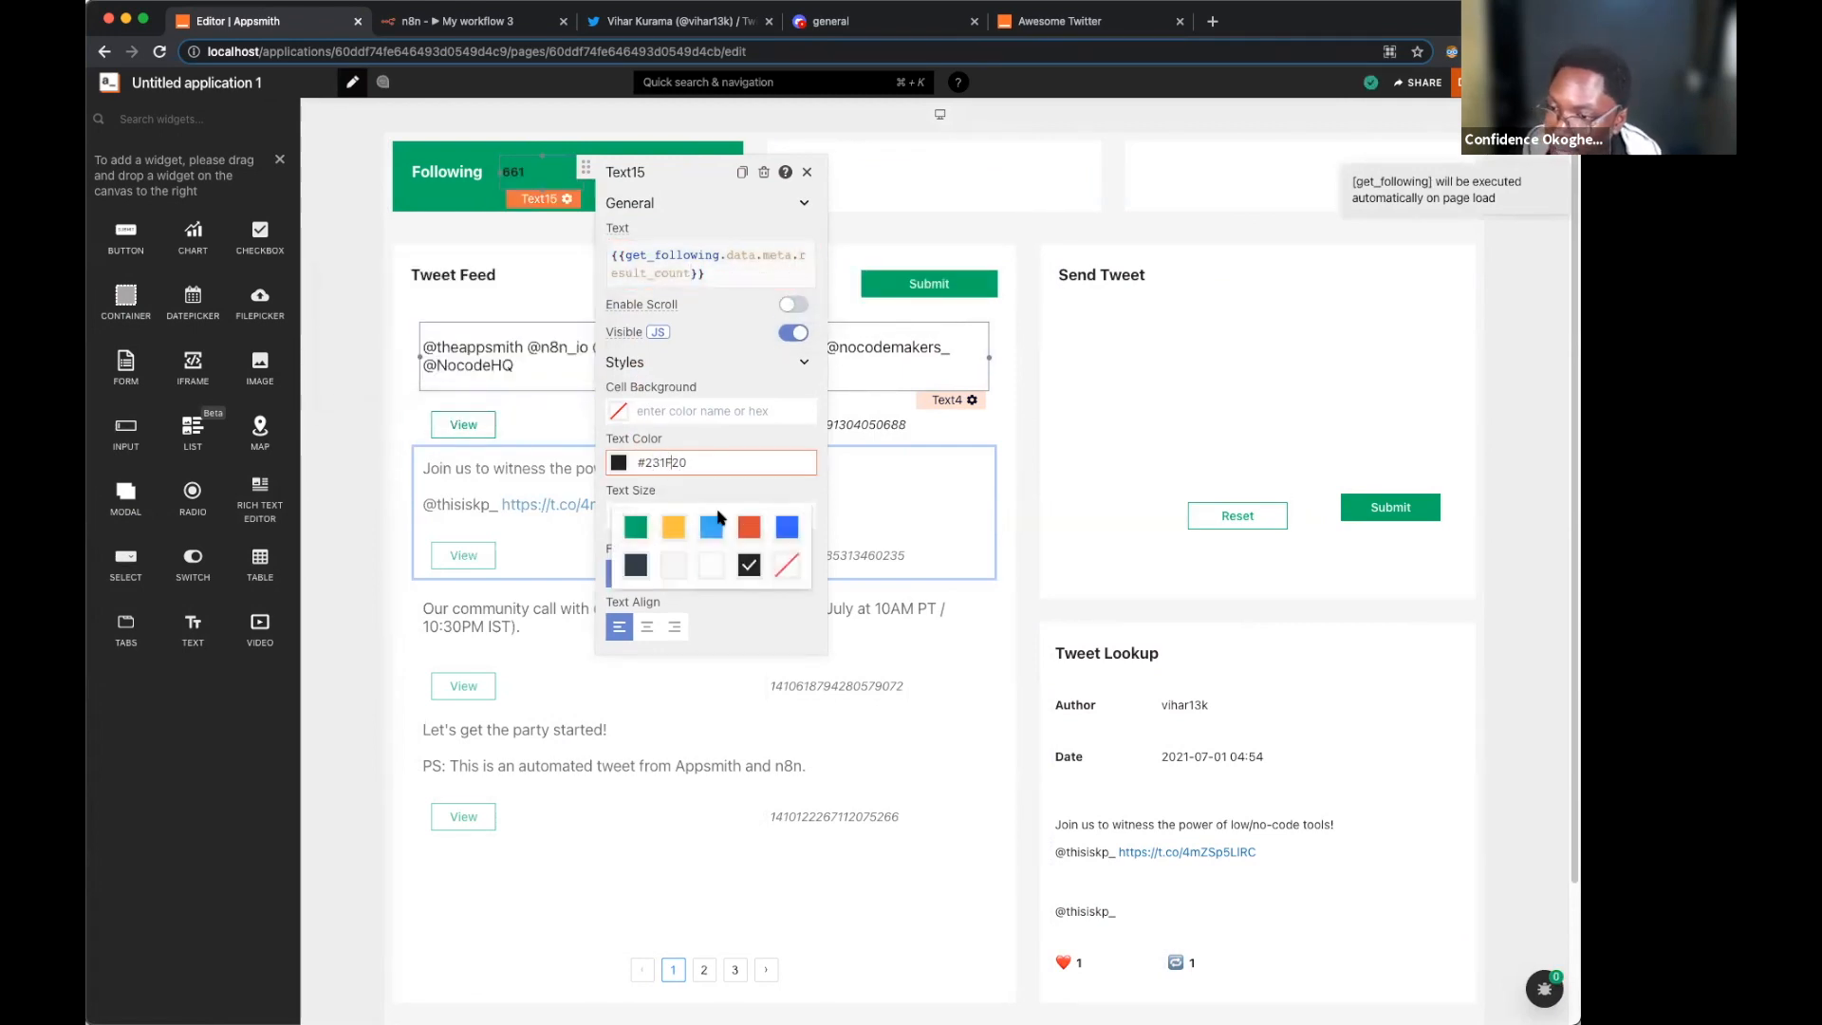
left_click(711, 564)
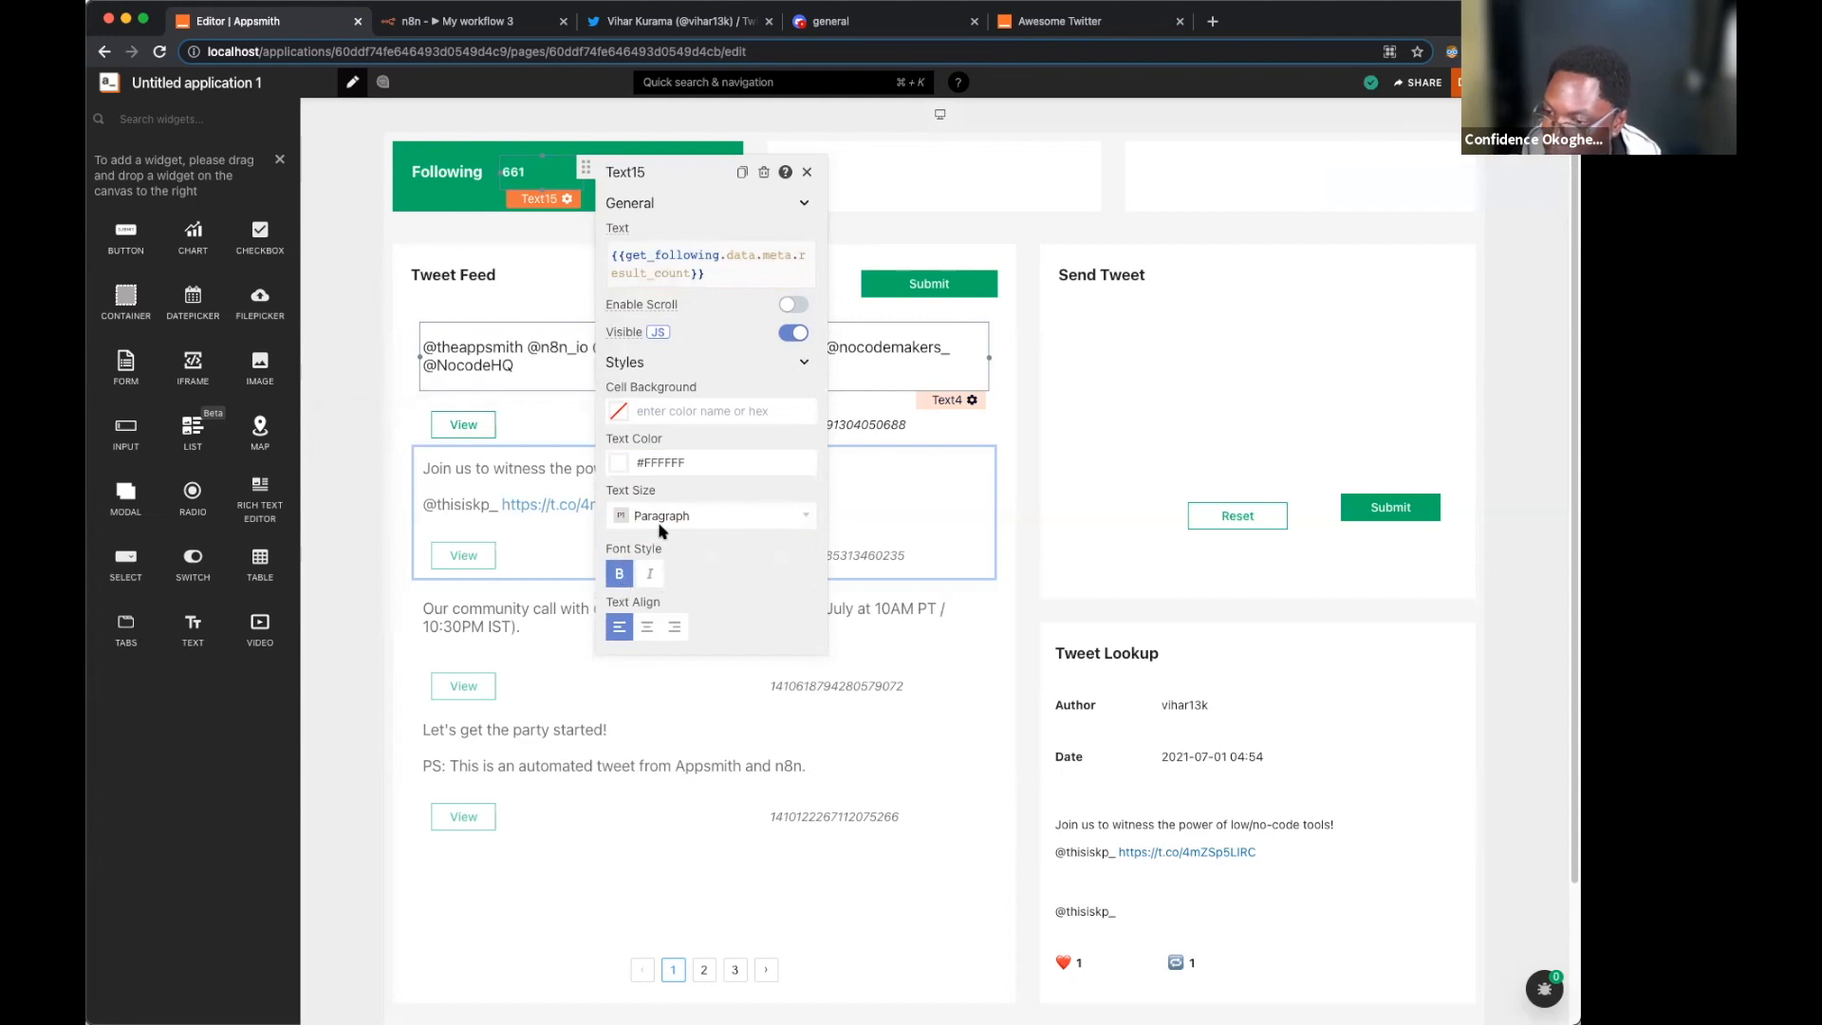
left_click(692, 515)
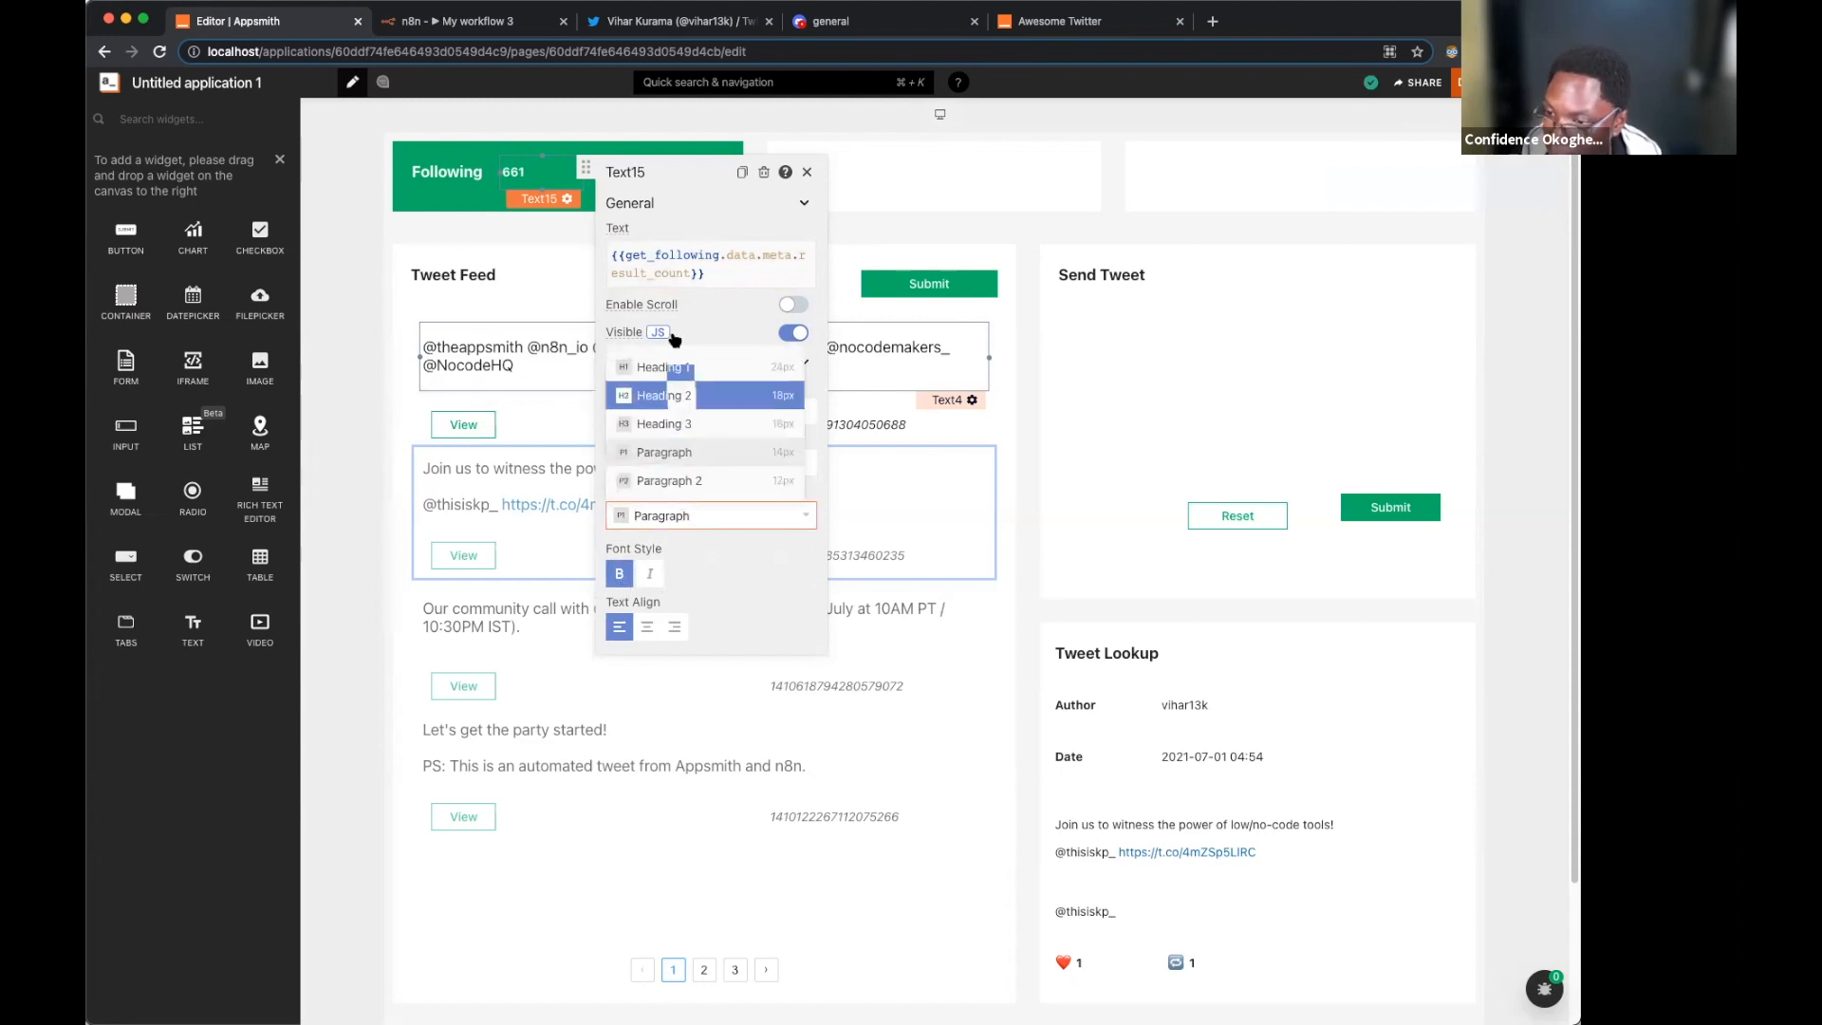
left_click(683, 399)
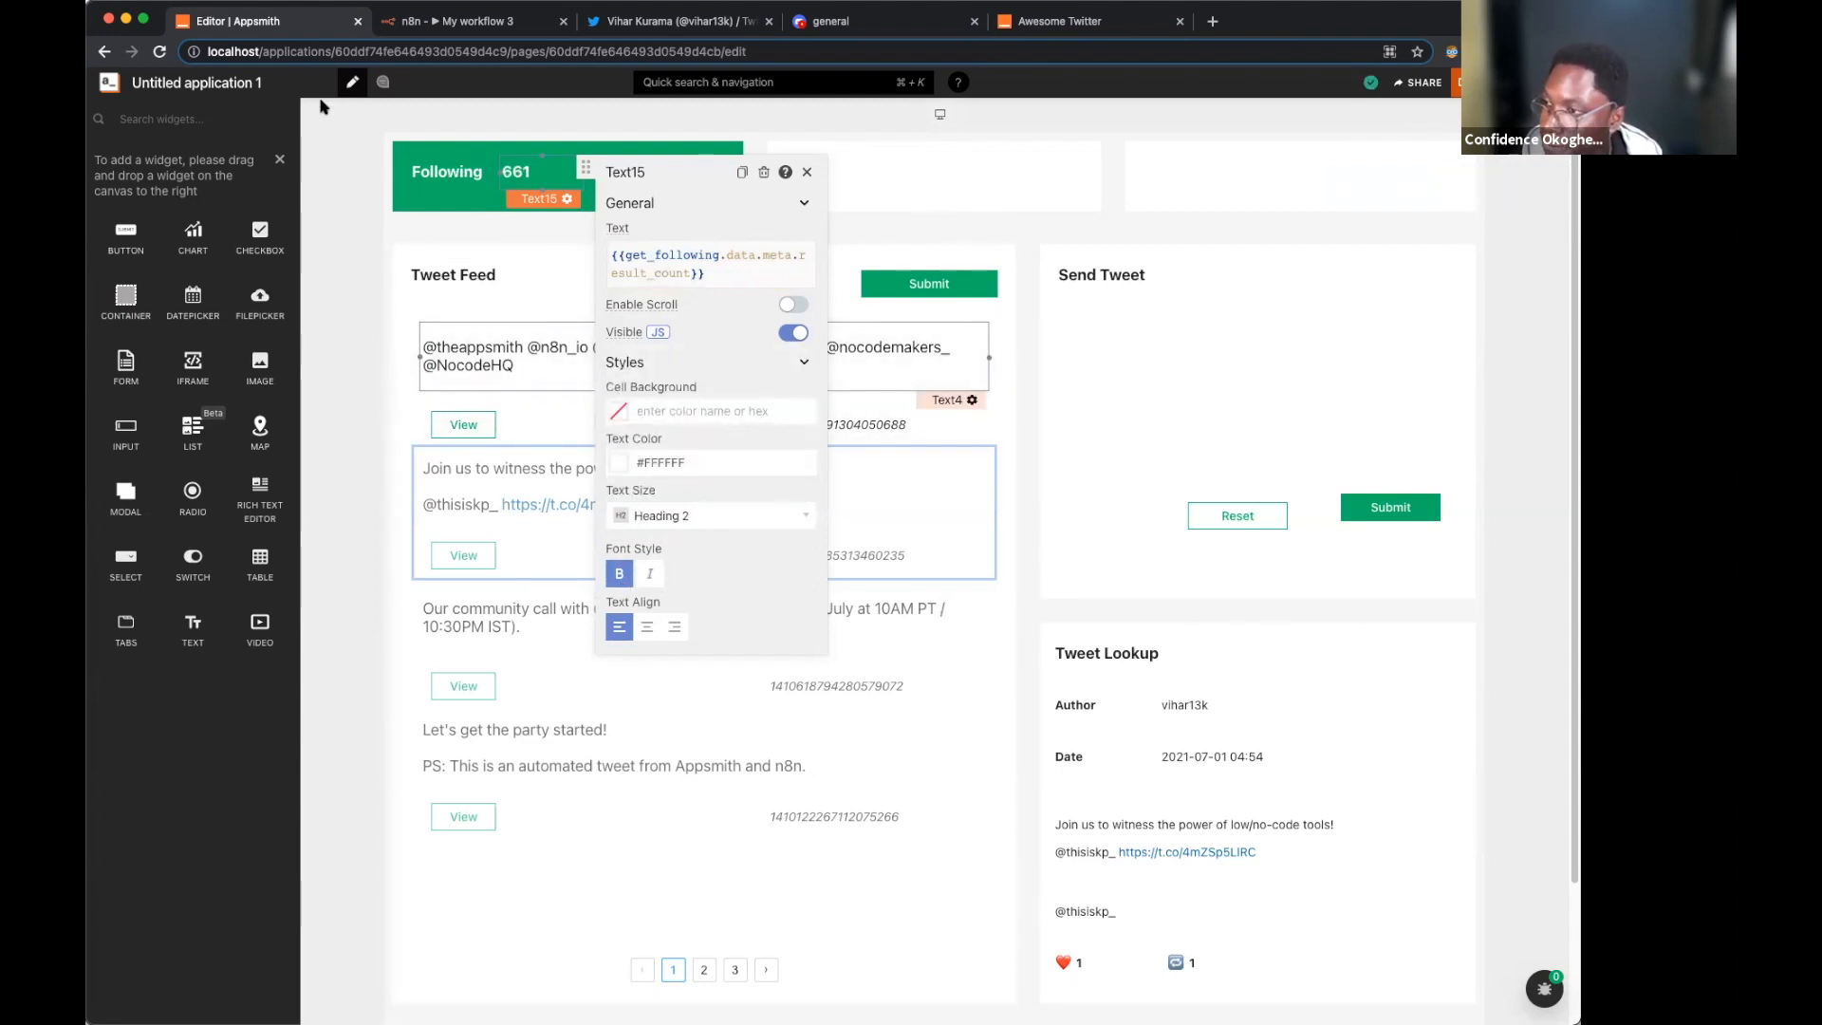
left_click(280, 161)
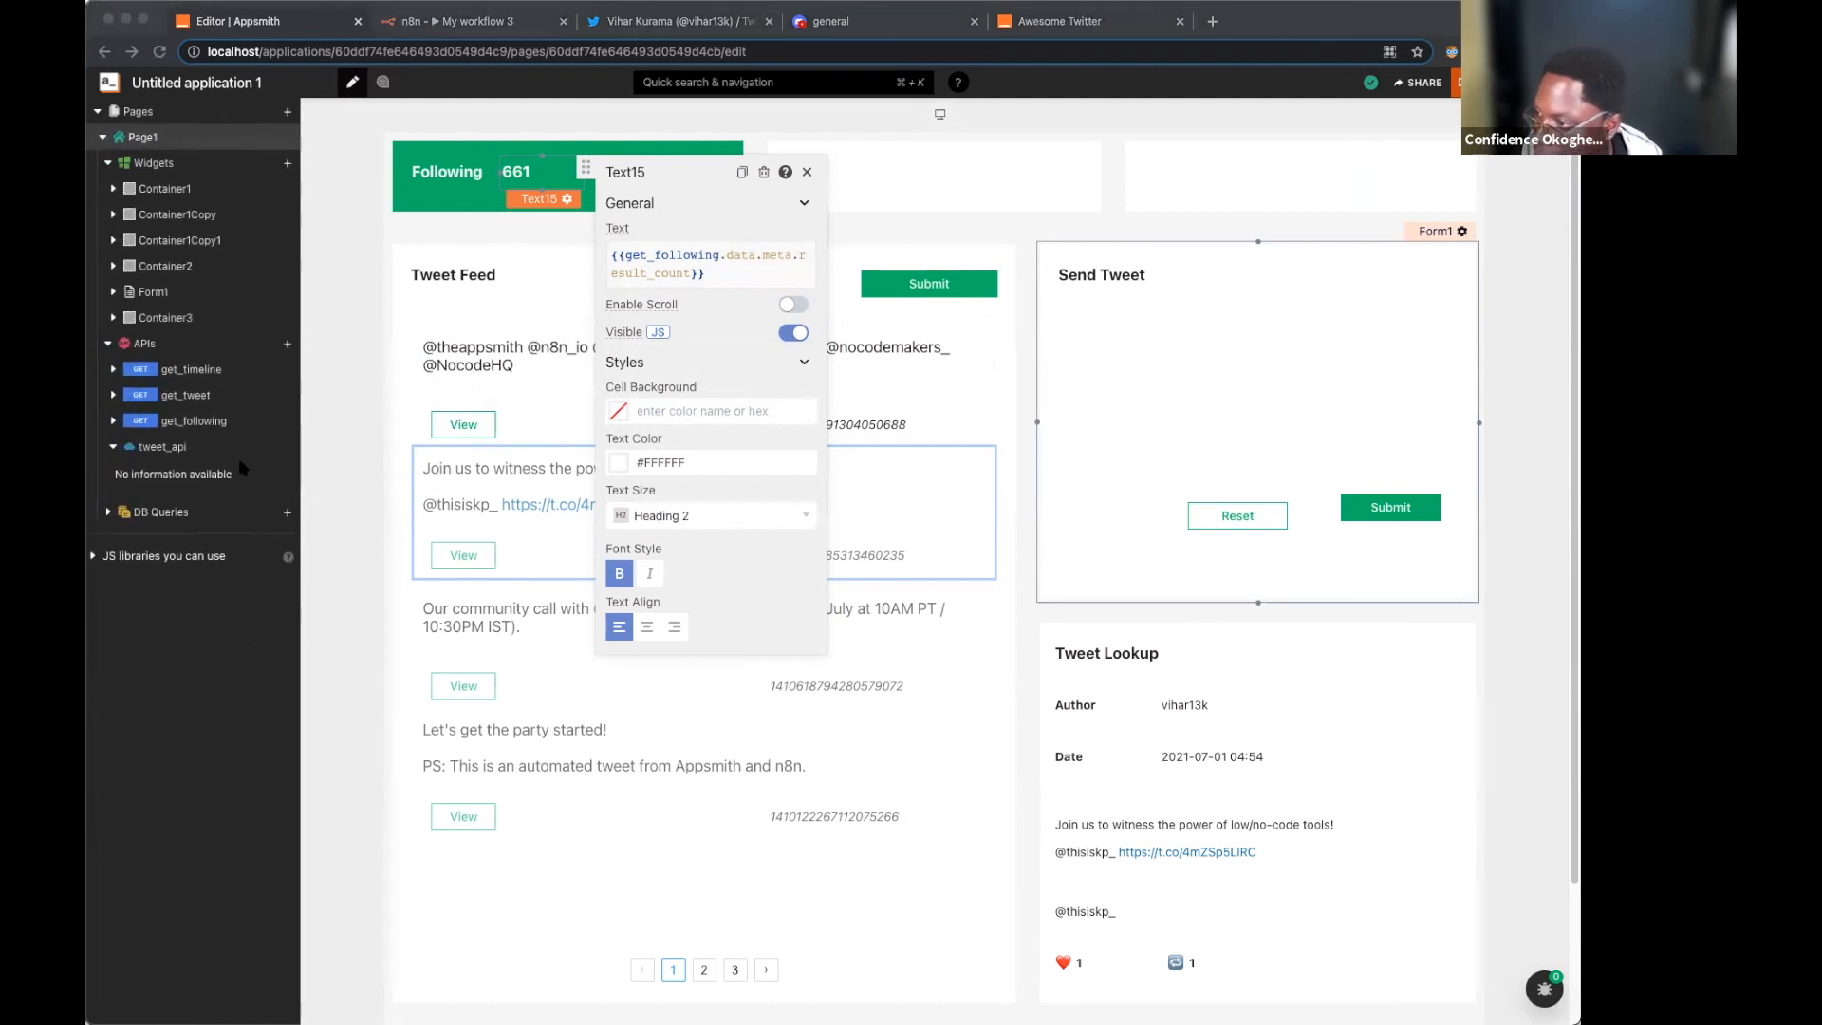
Create a new API on tweet_api named get_followers.
left_click(161, 456)
left_click(167, 450)
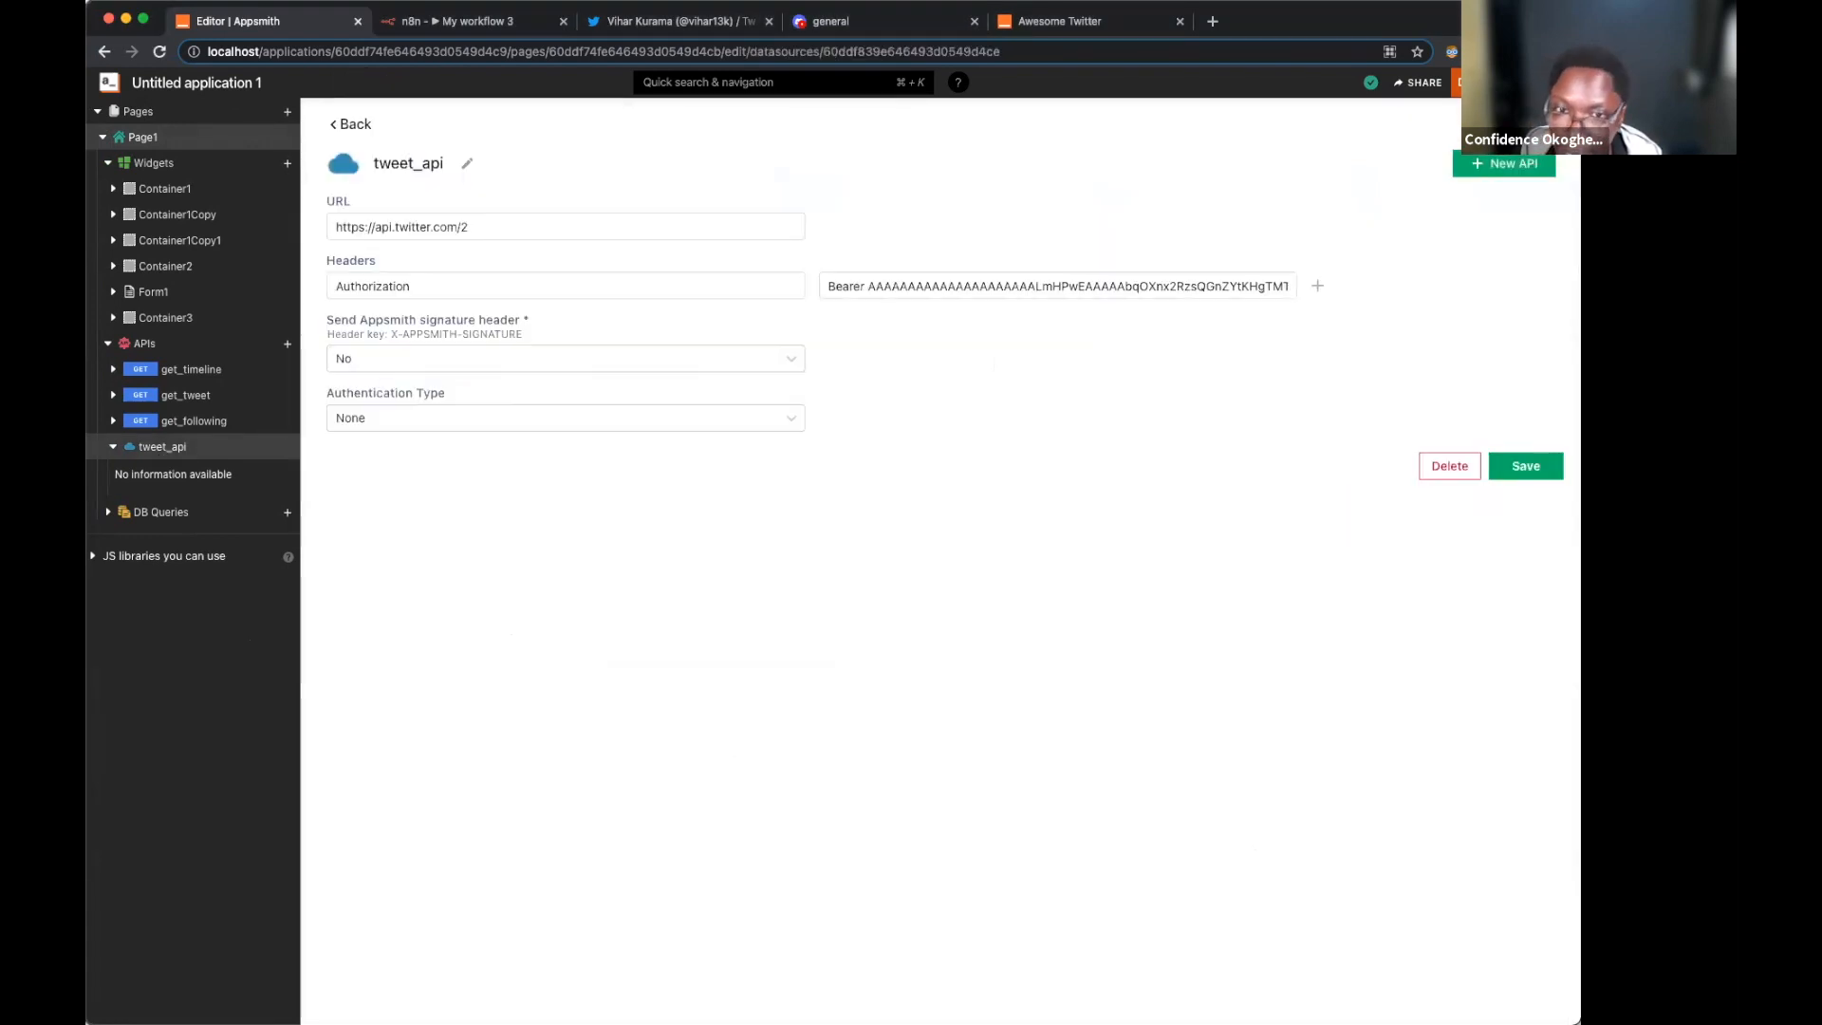
left_click(1533, 164)
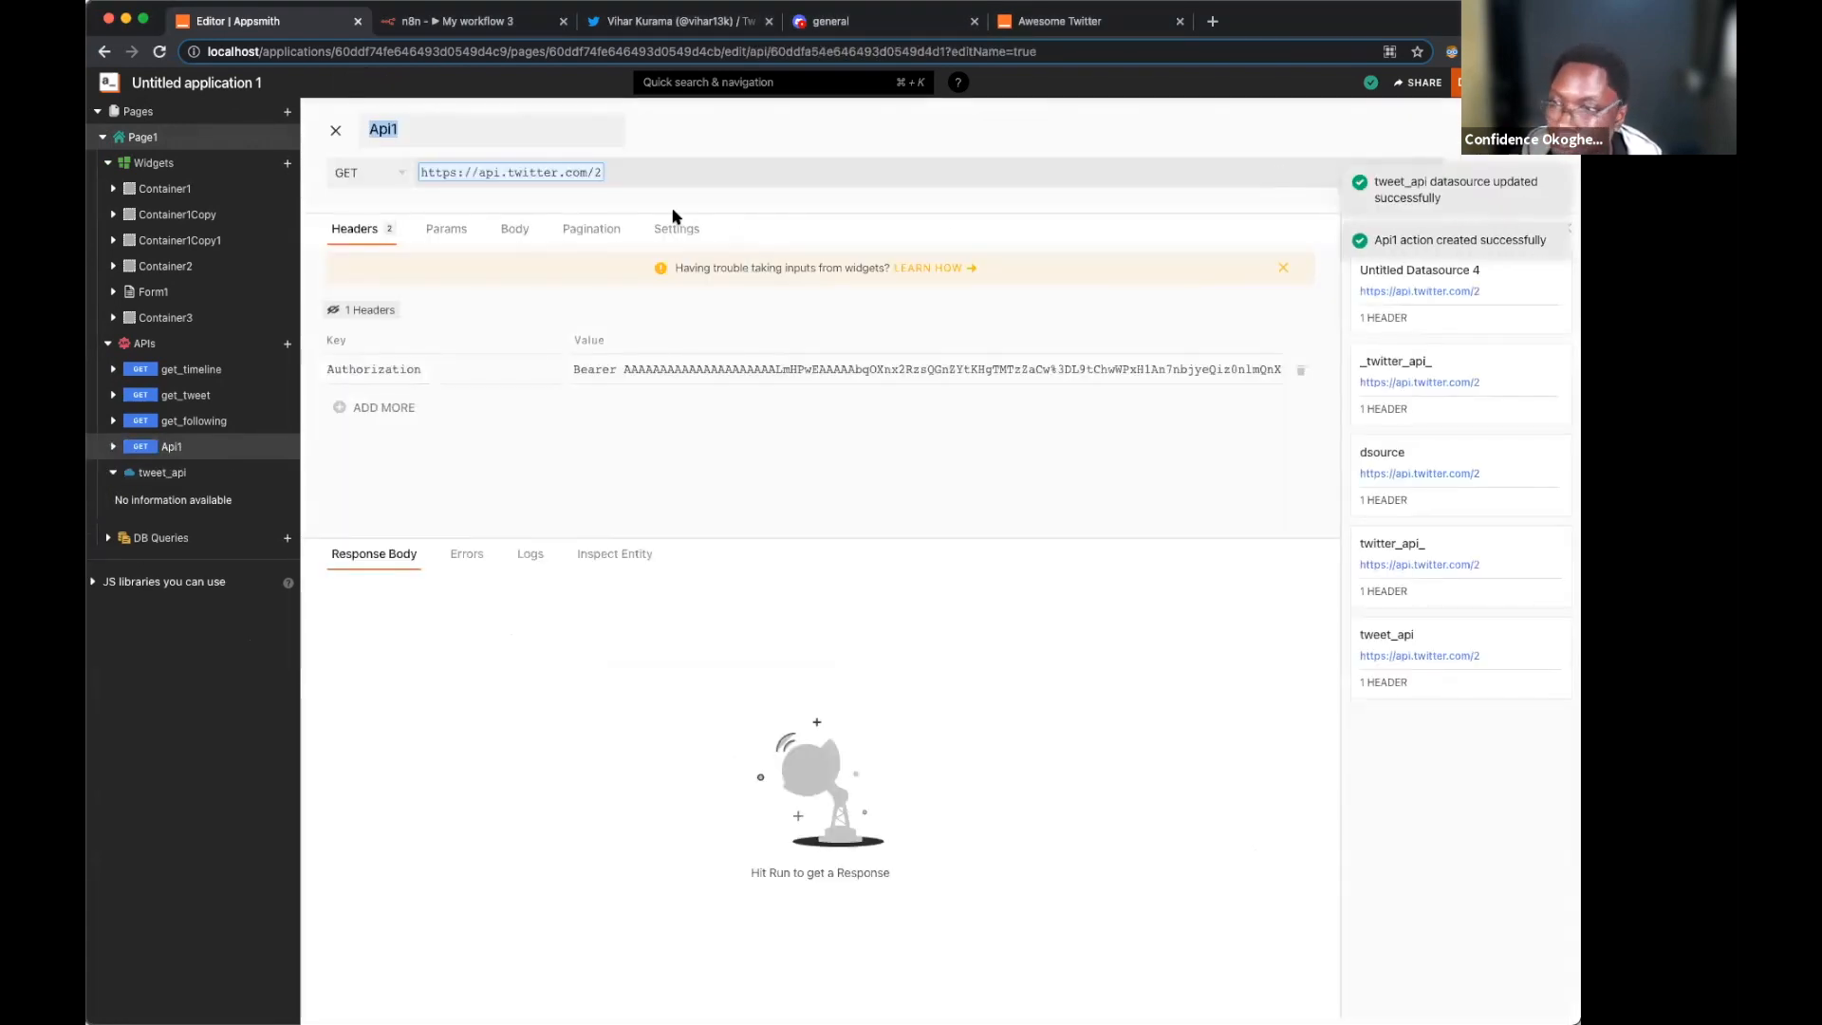
type("get_")
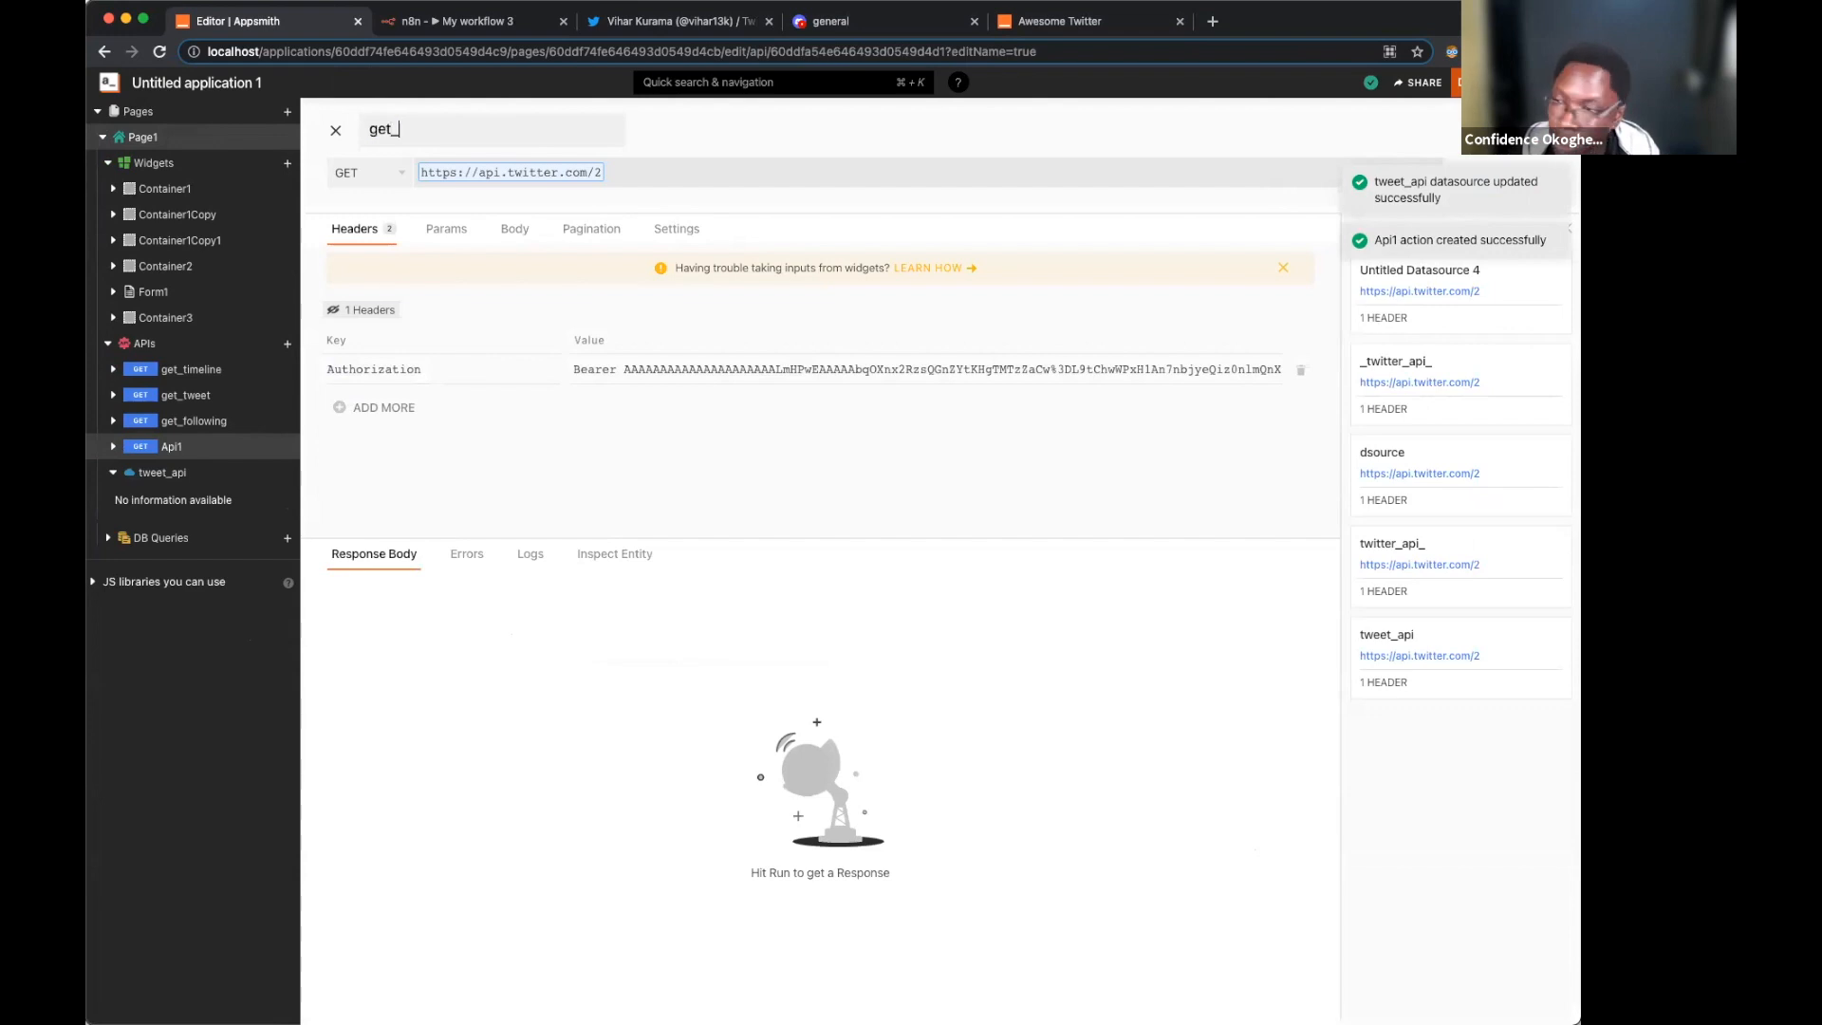
type("followers")
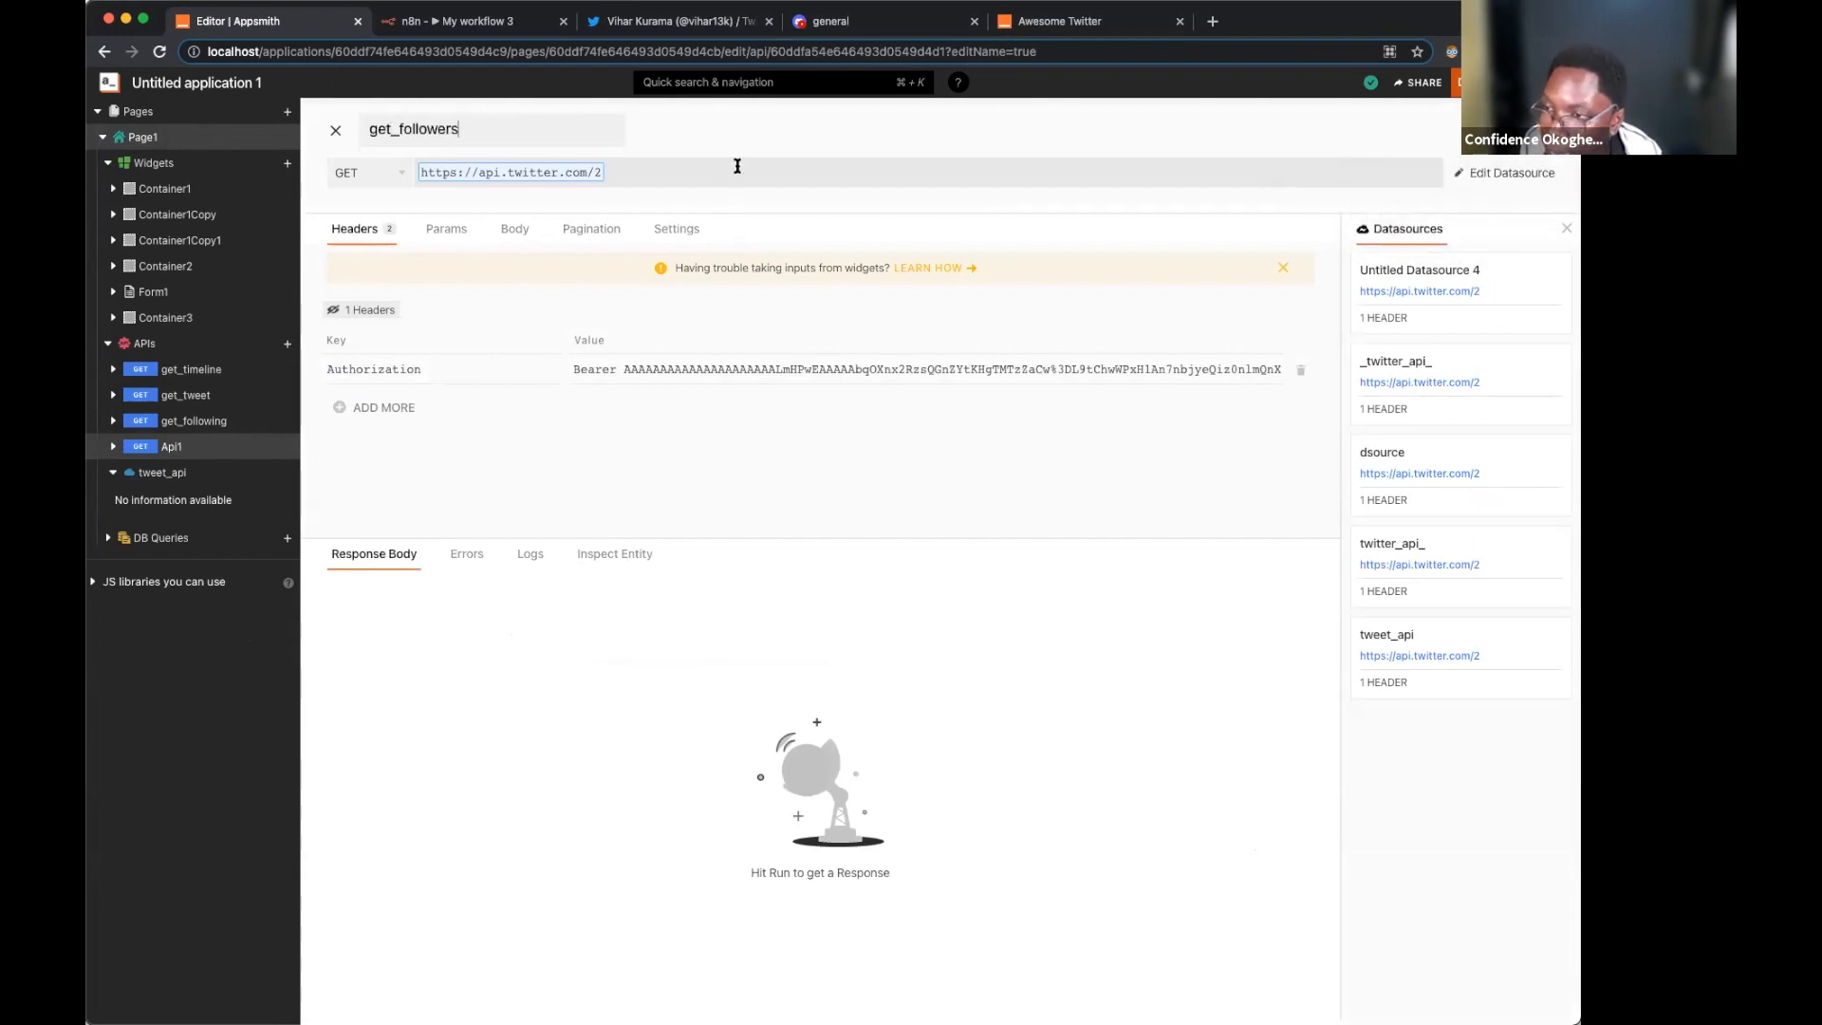
Paste the followers endpoint path into the URL, run it for 200 OK, and close the editor.
left_click(737, 166)
key("super+v")
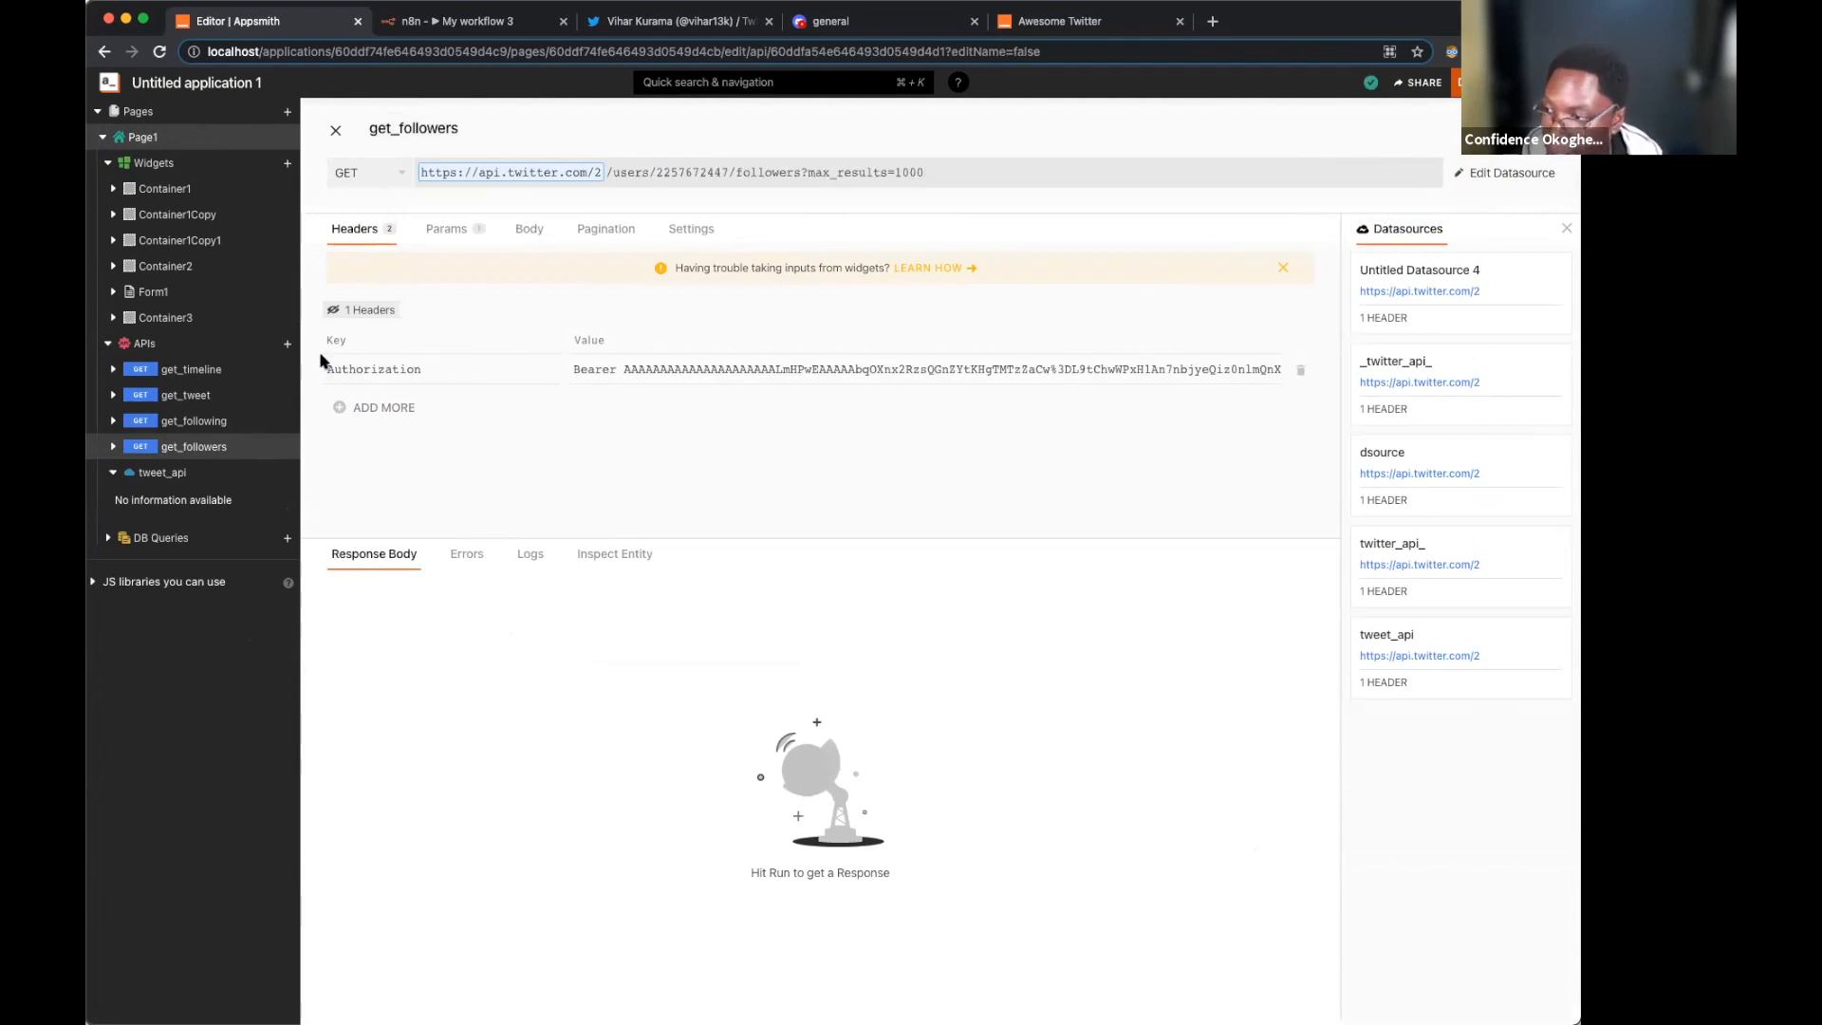
key("super+Return")
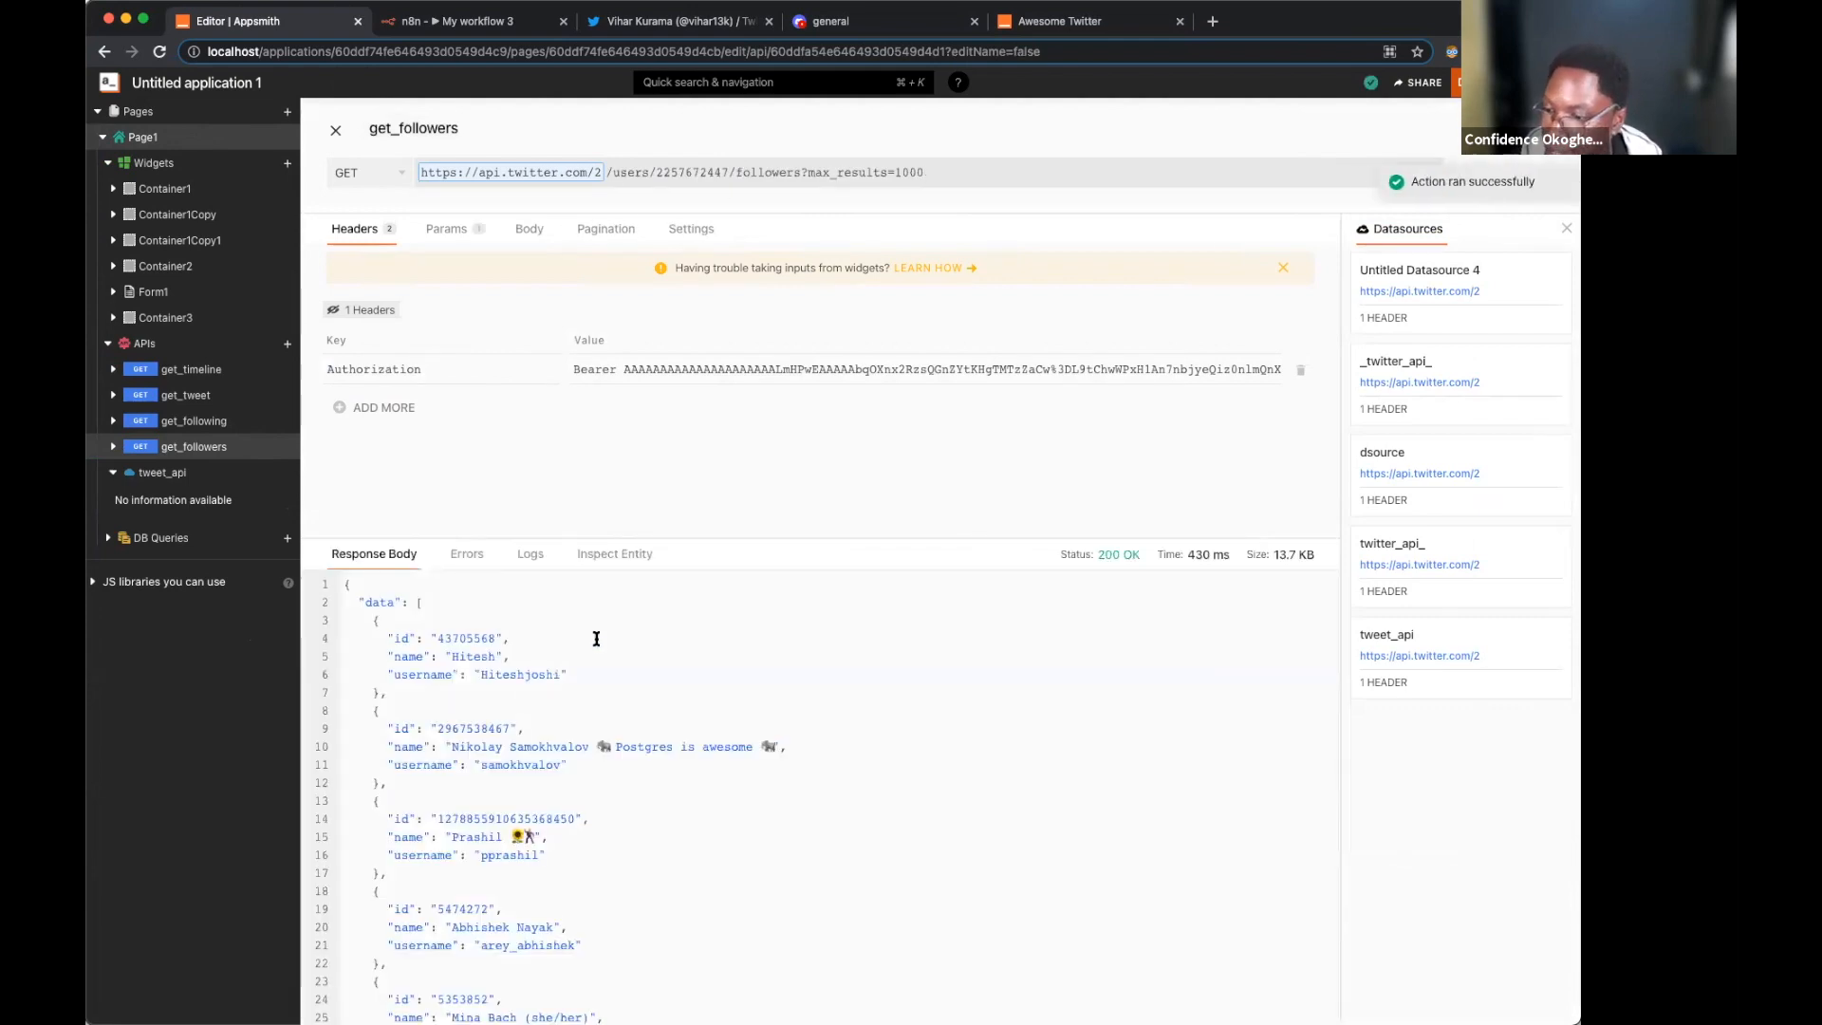
scroll(598, 636, "down", 20)
scroll(602, 635, "up", 15)
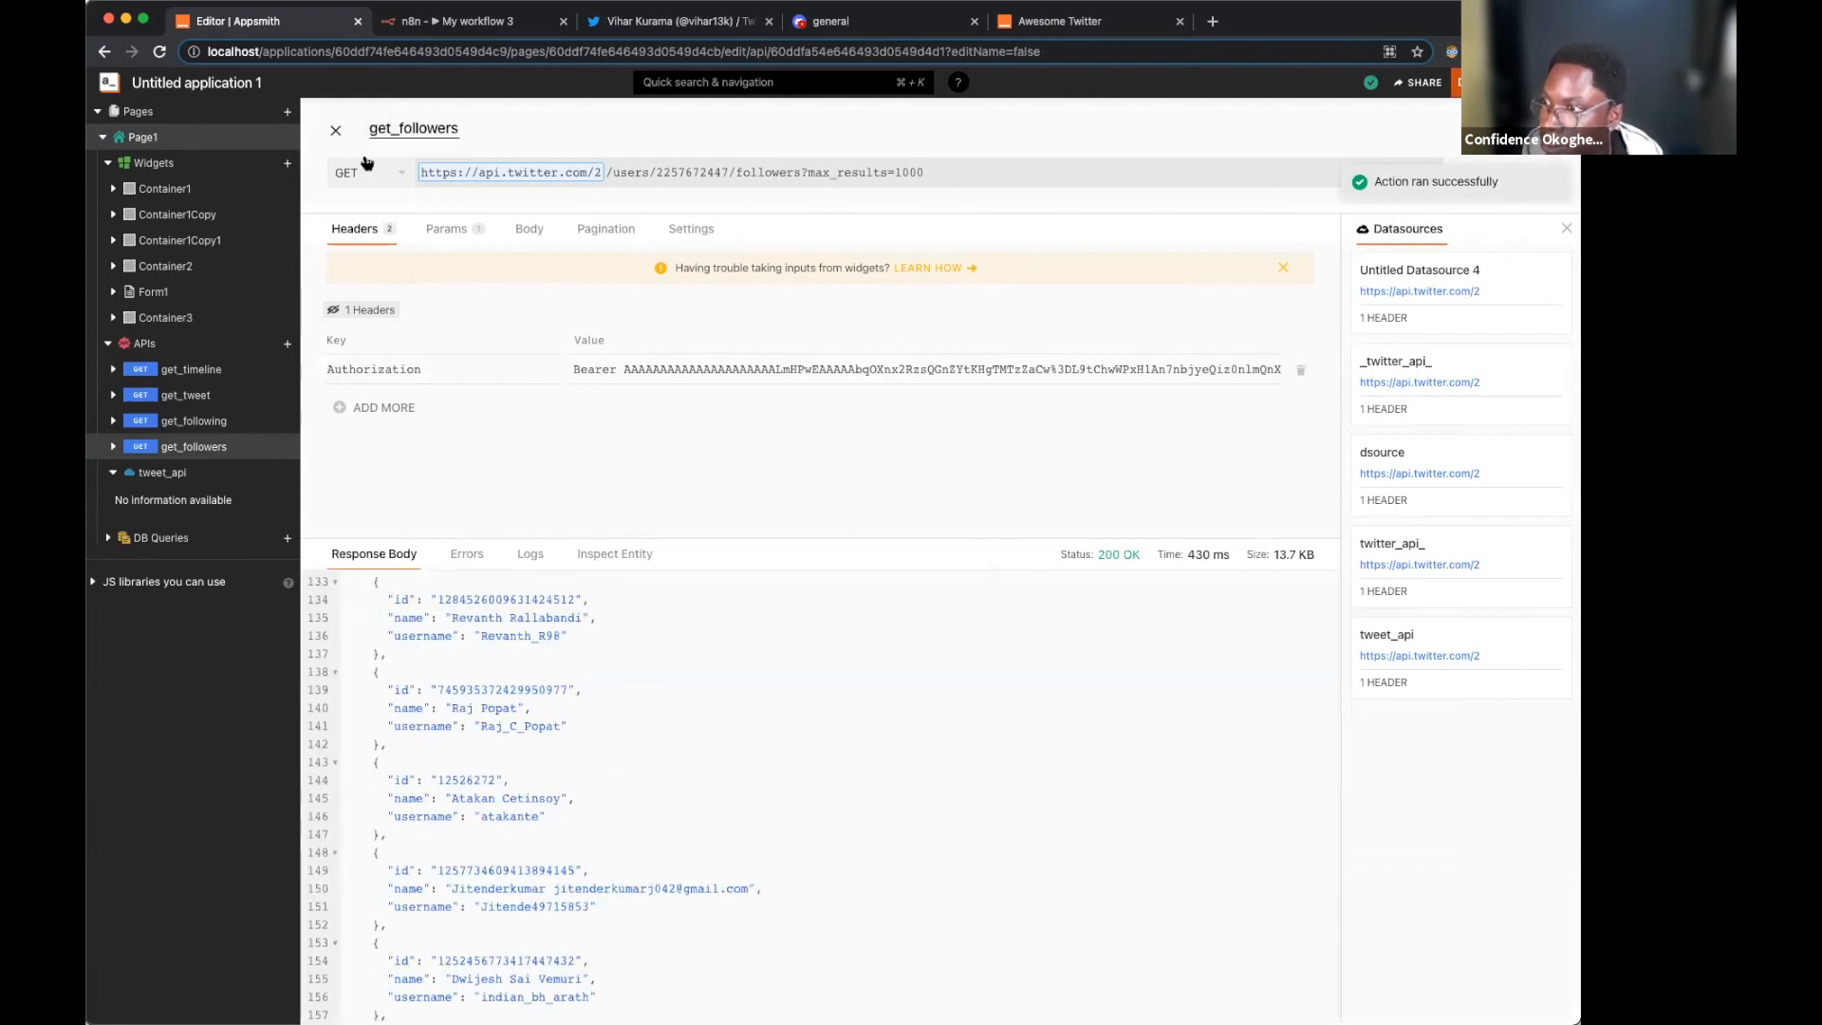
left_click(339, 130)
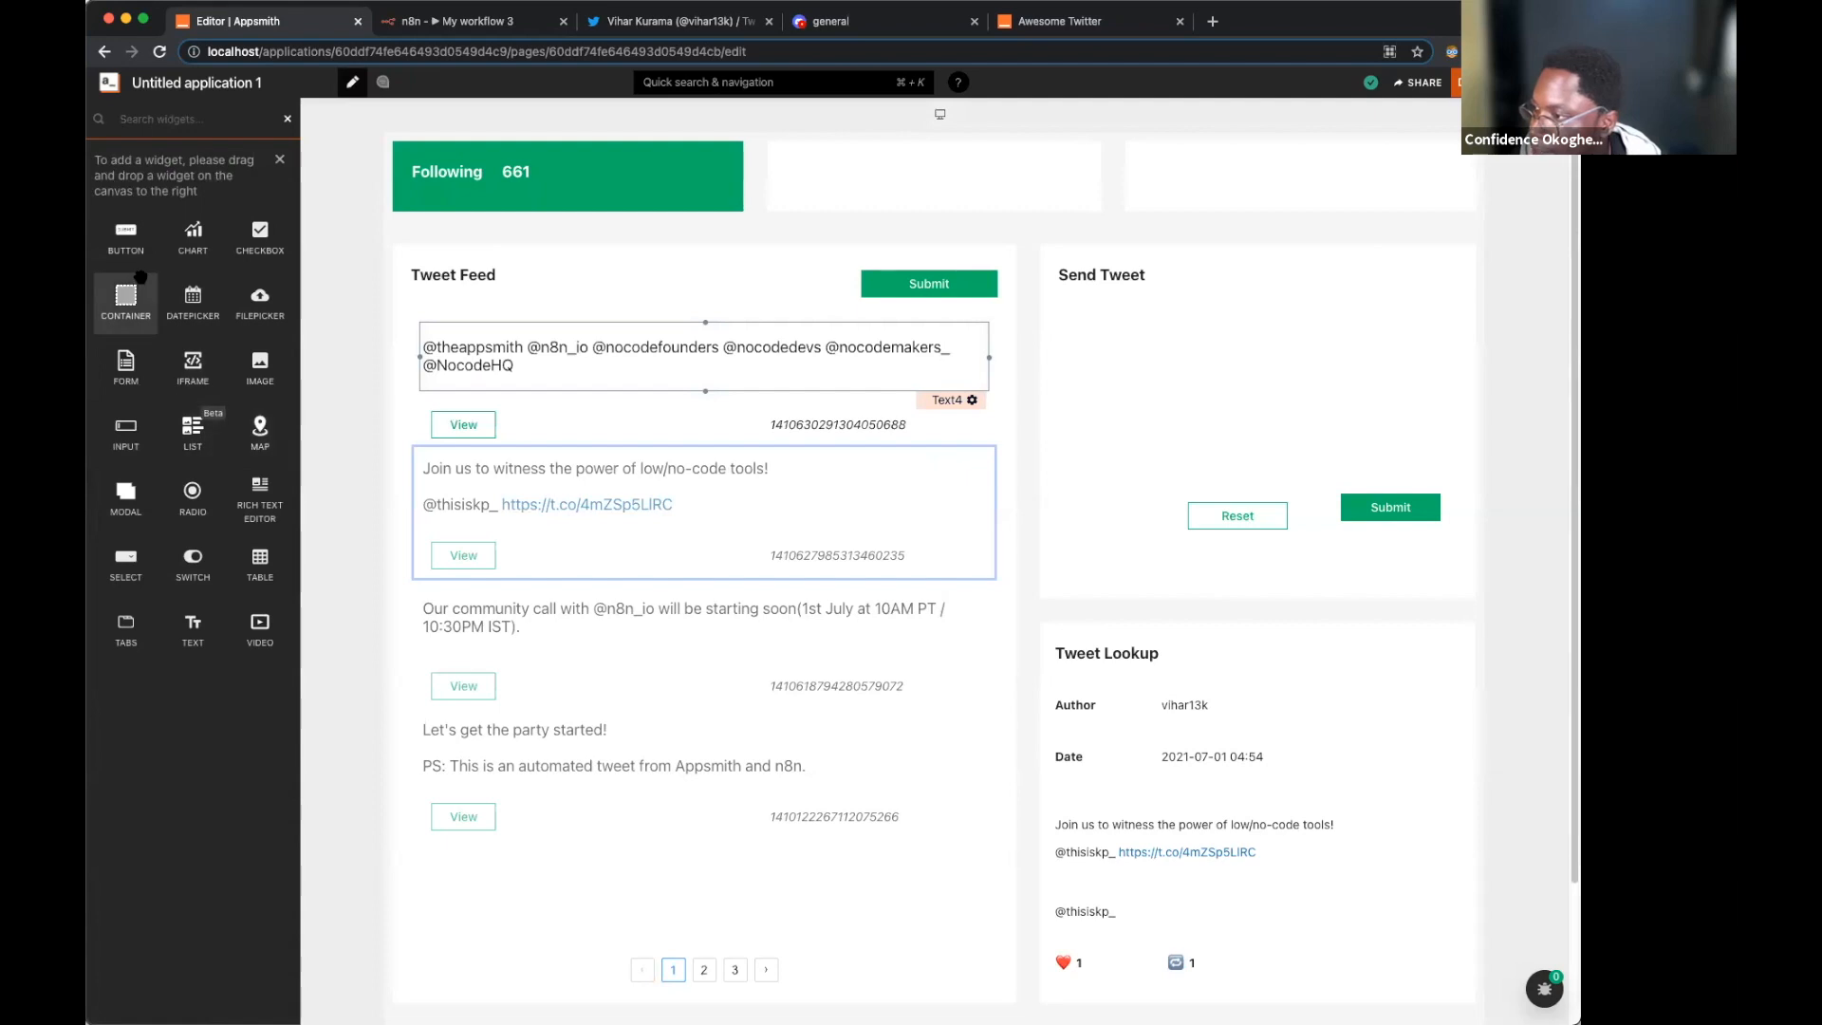
Drop a Text widget into the top-right box and make the box green.
left_click_drag(207, 638, 1175, 194)
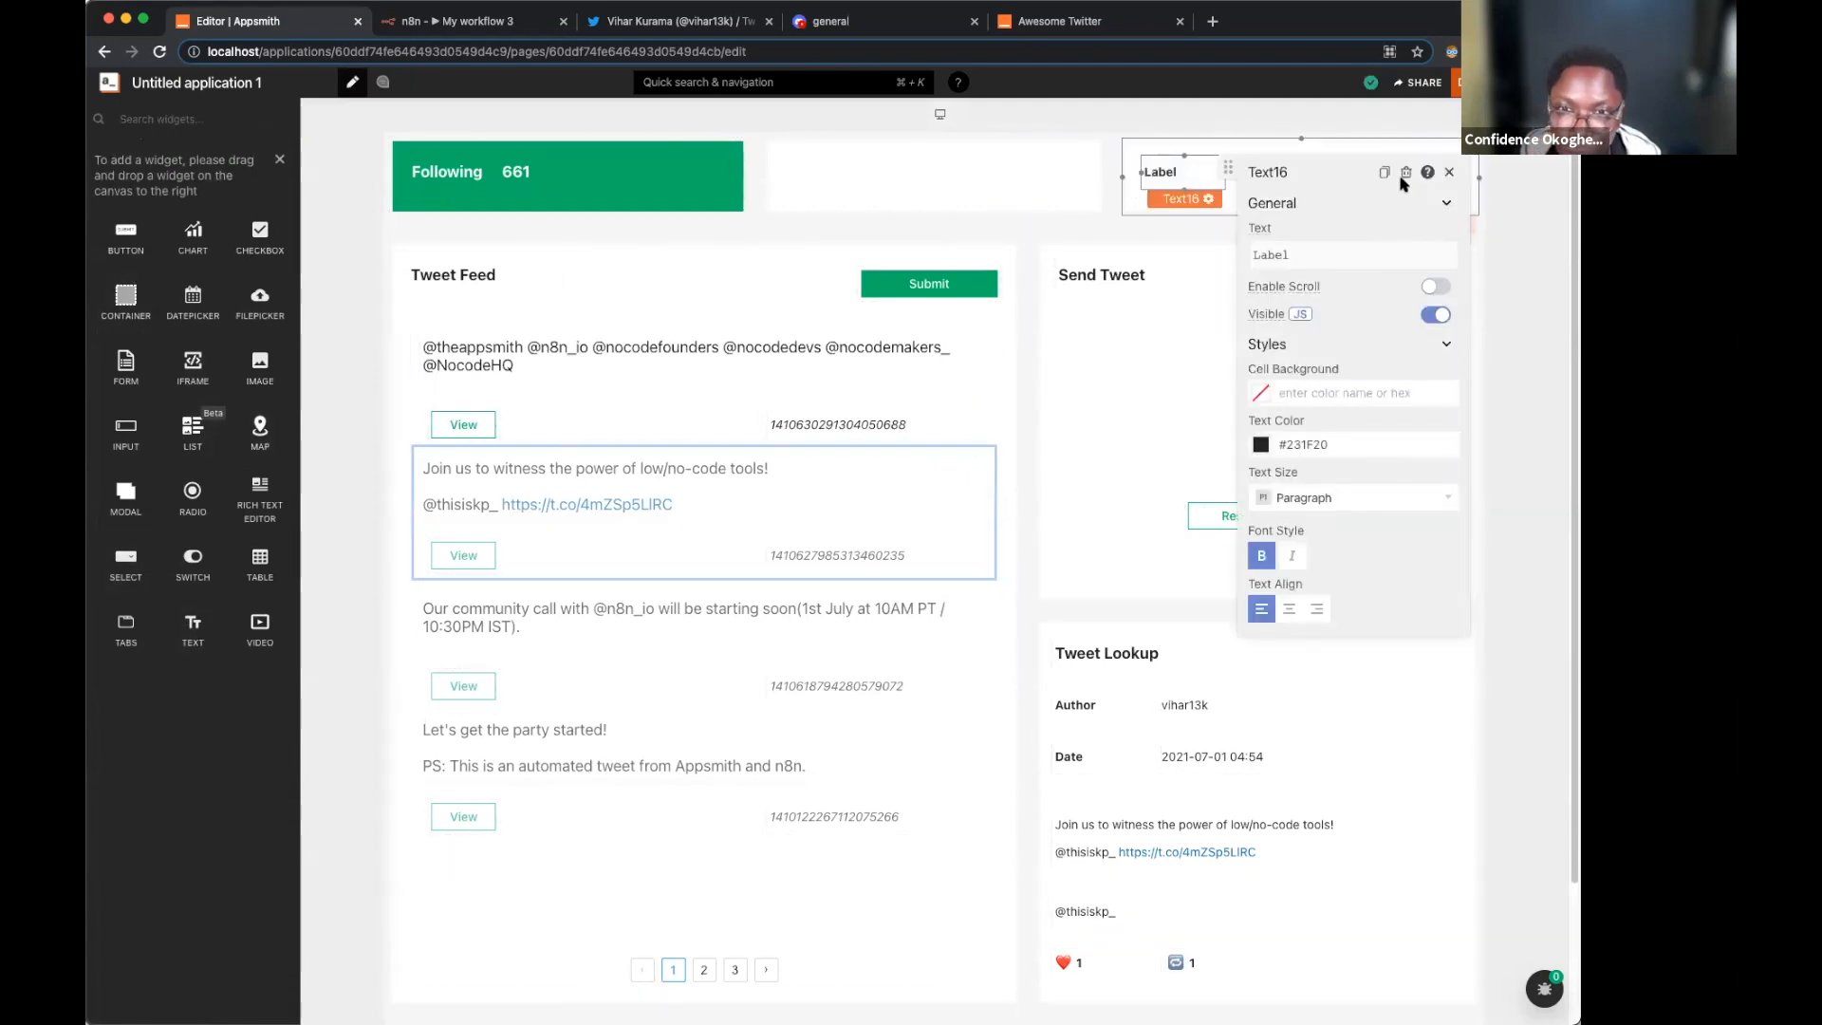
left_click(1454, 174)
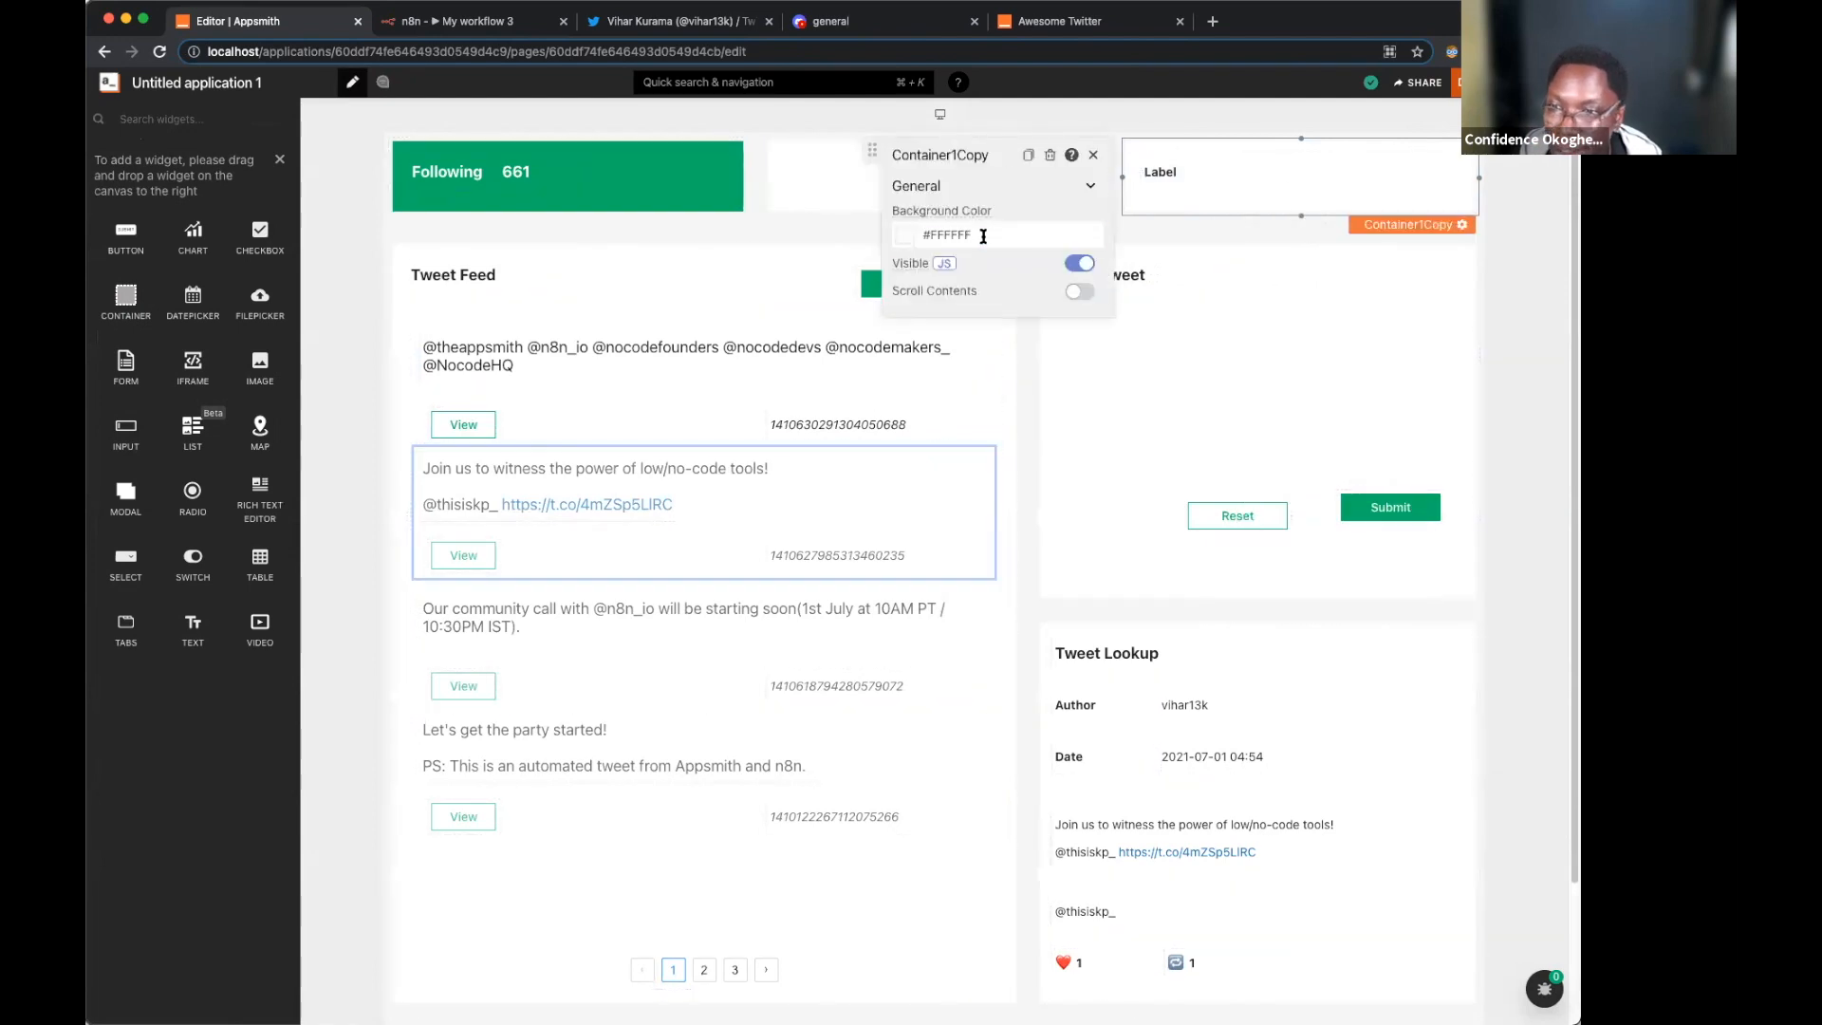
left_click(985, 235)
left_click(922, 173)
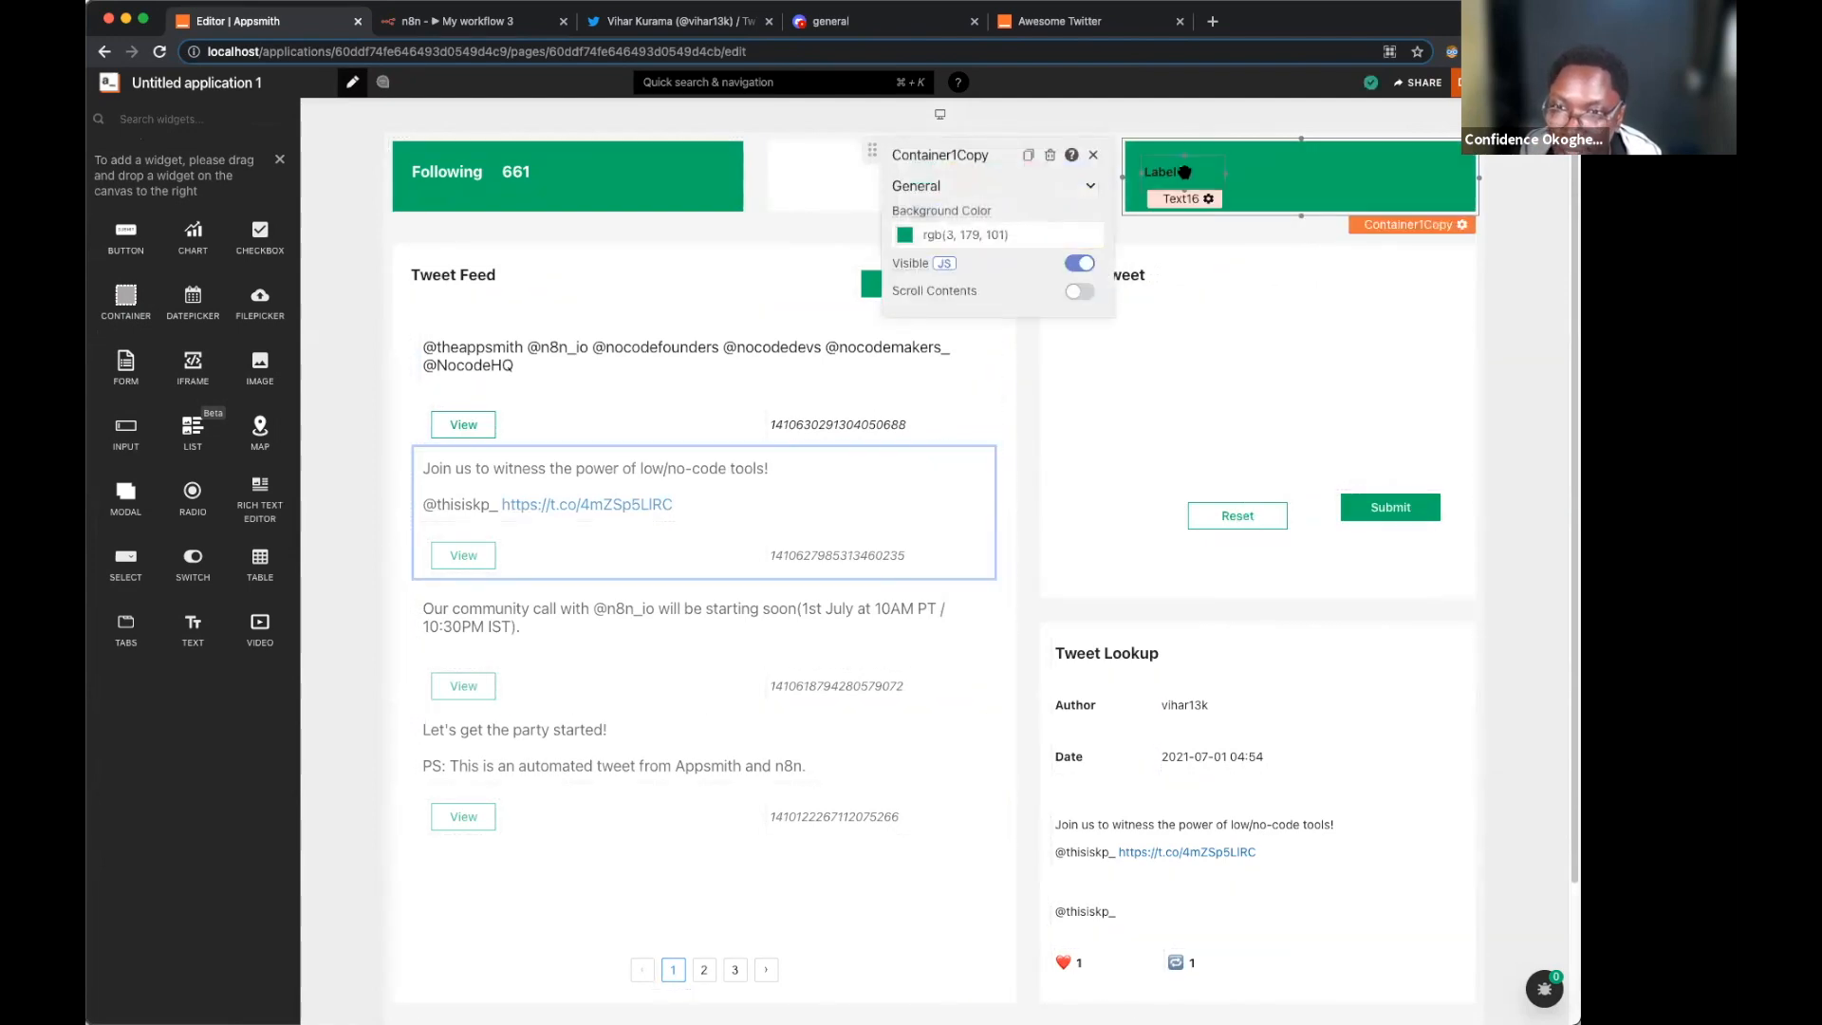
Change the new text to 'Followers' in white Heading 2.
left_click(1163, 175)
left_click(1275, 249)
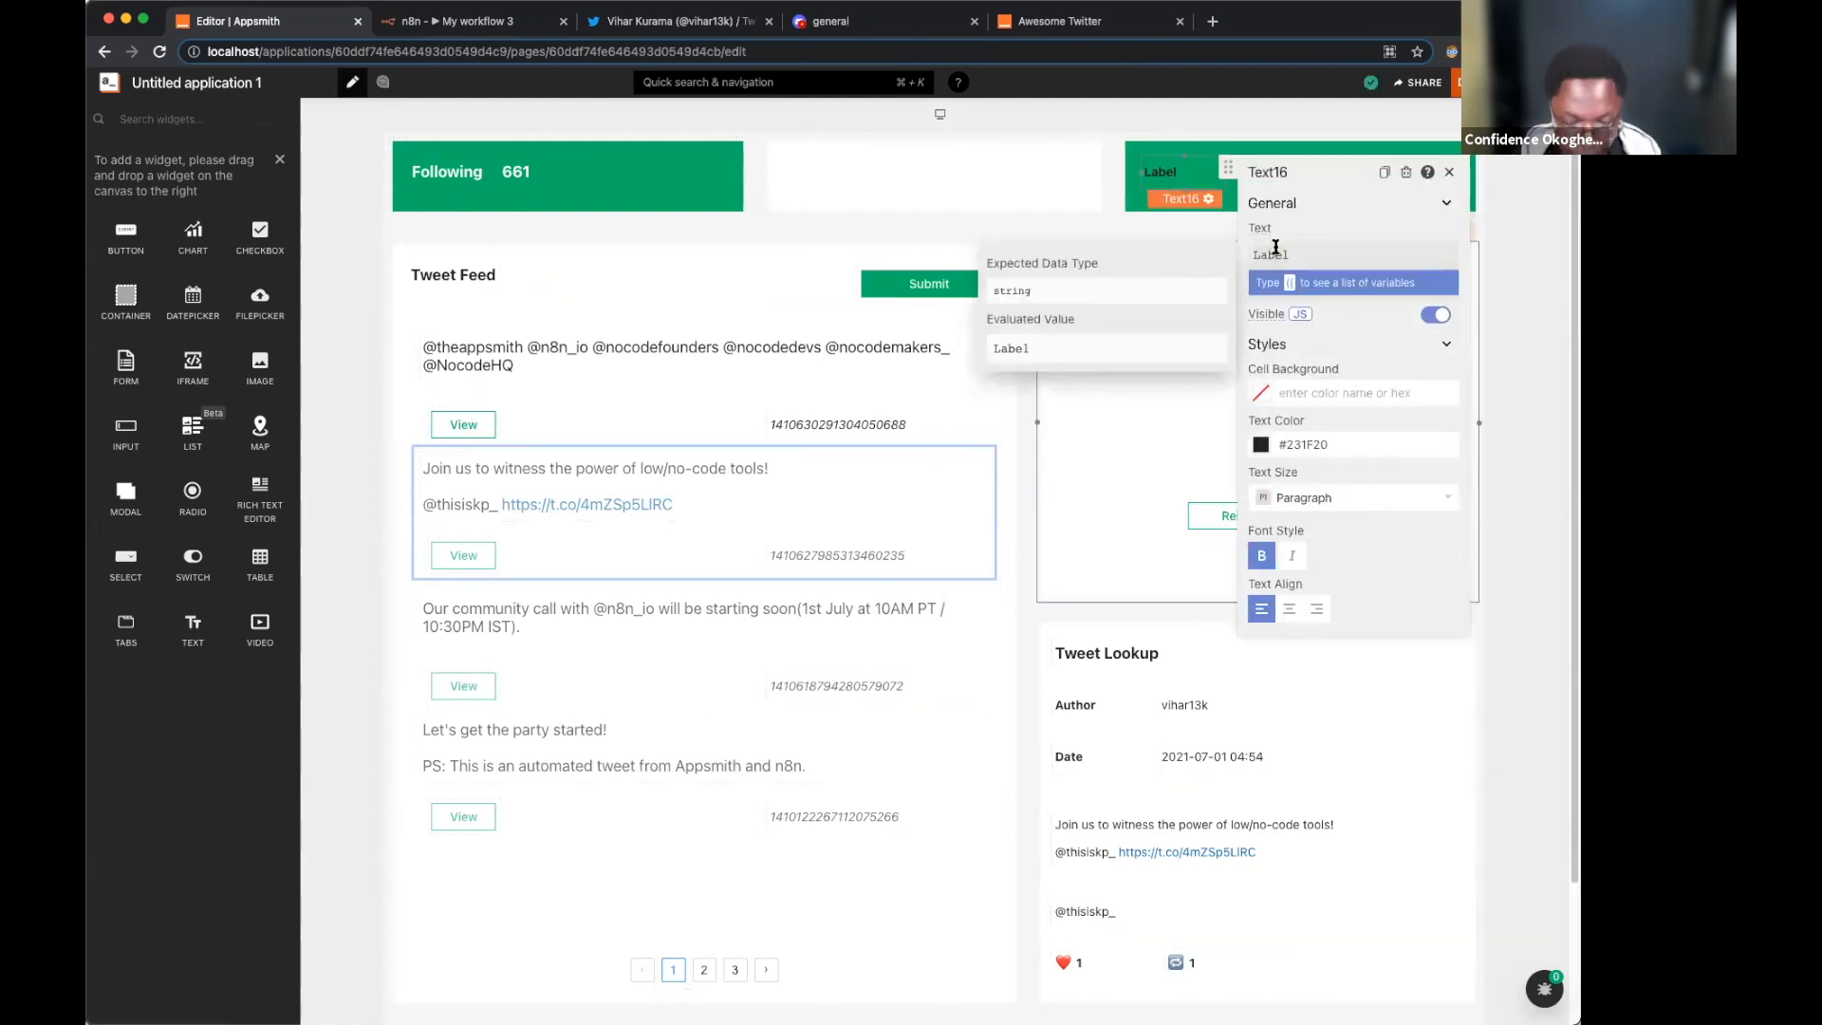
key("super+a")
type("Foll")
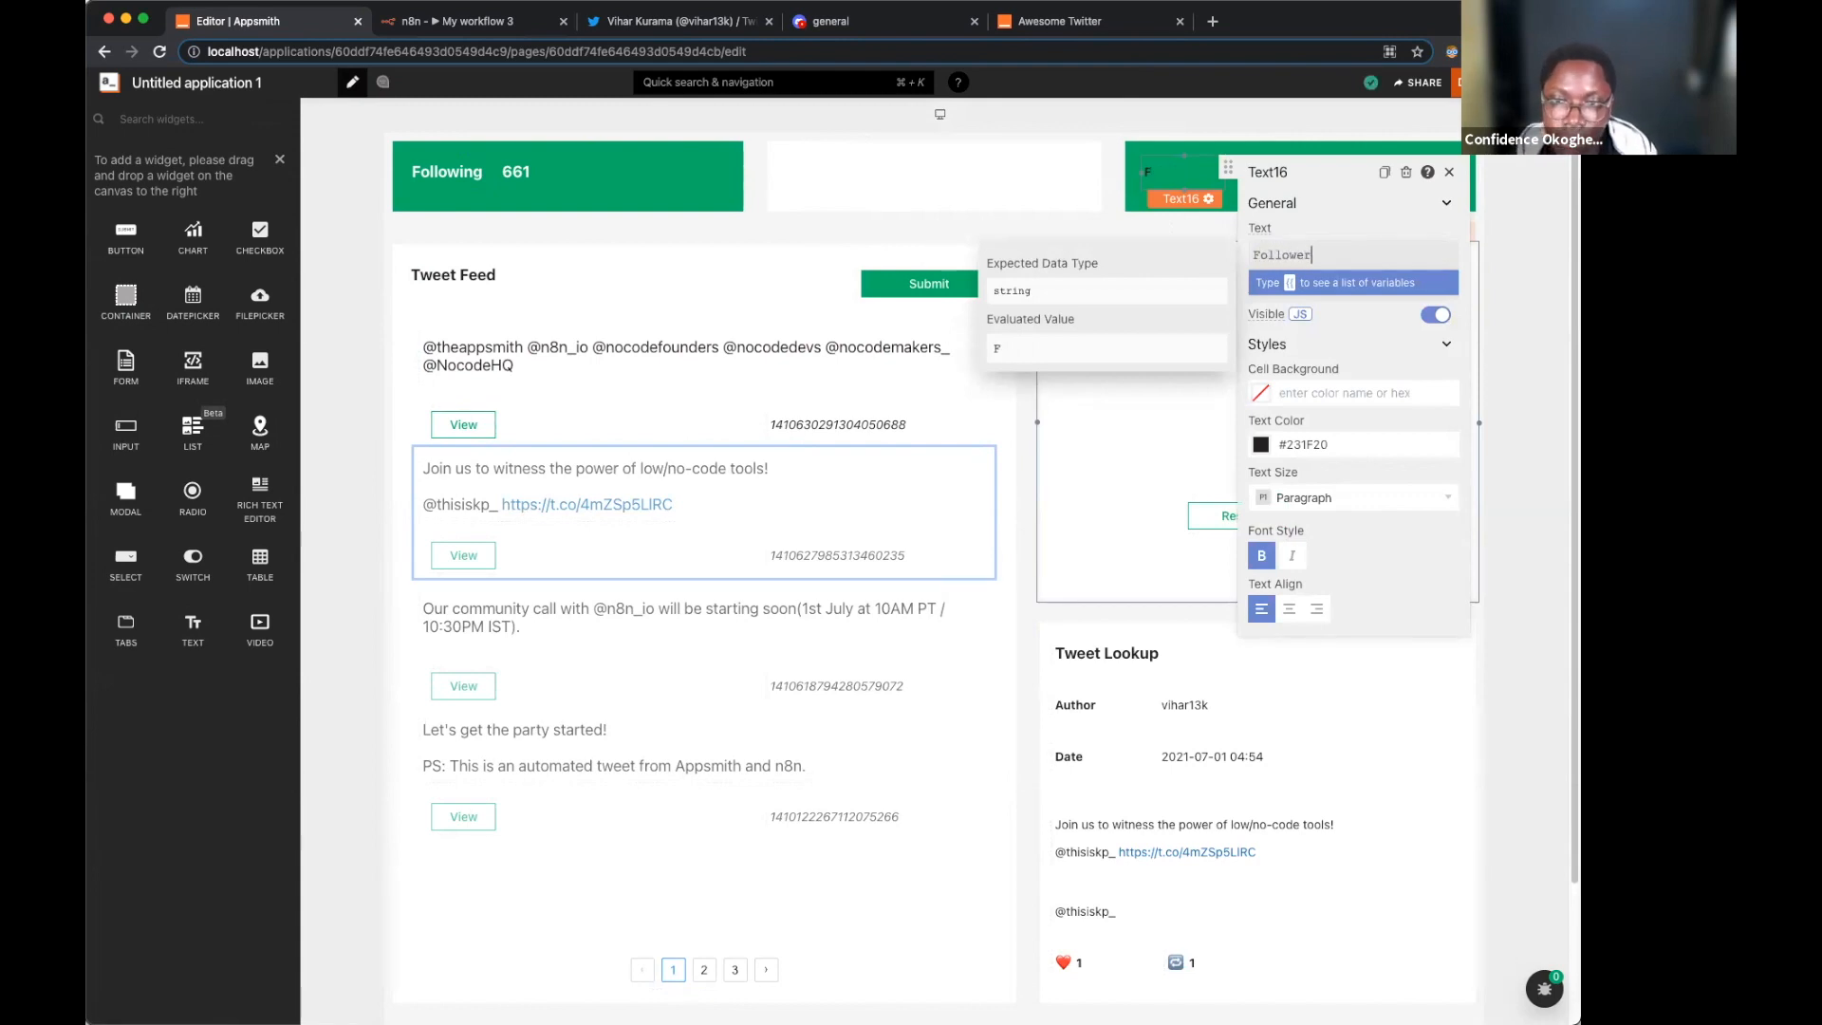
left_click(1348, 443)
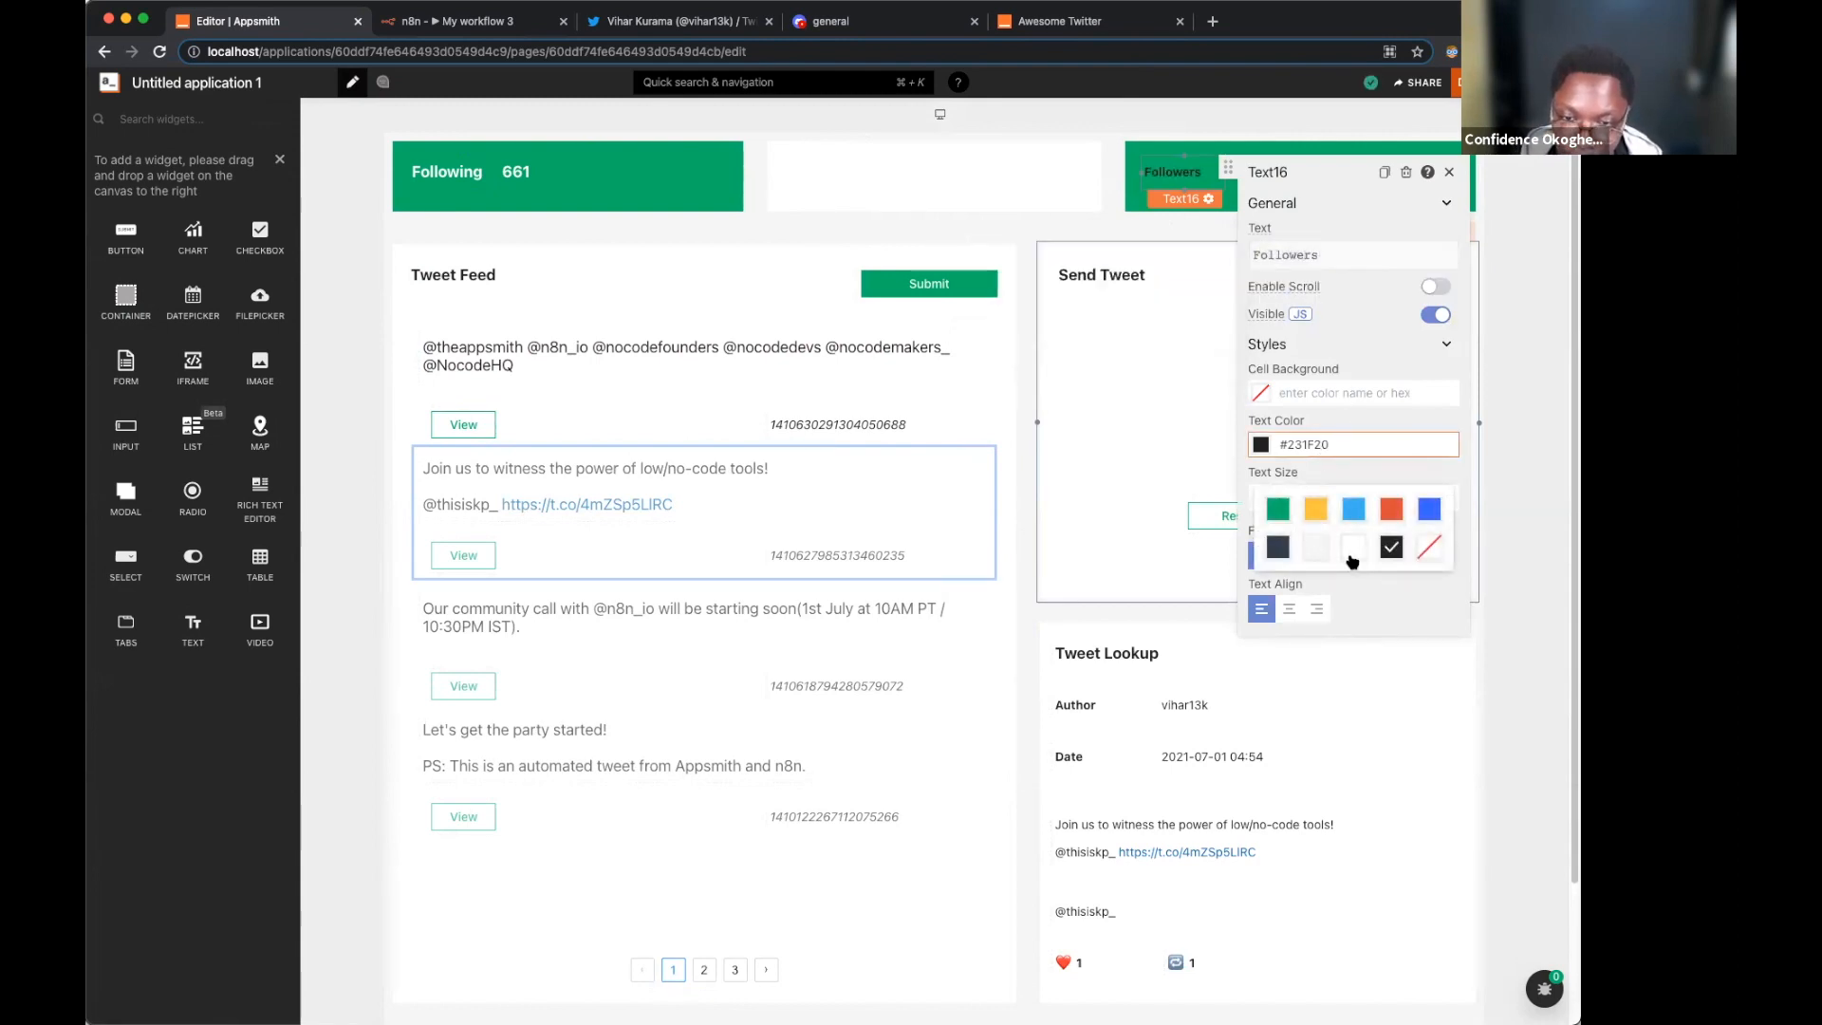
left_click(1354, 547)
left_click(1325, 497)
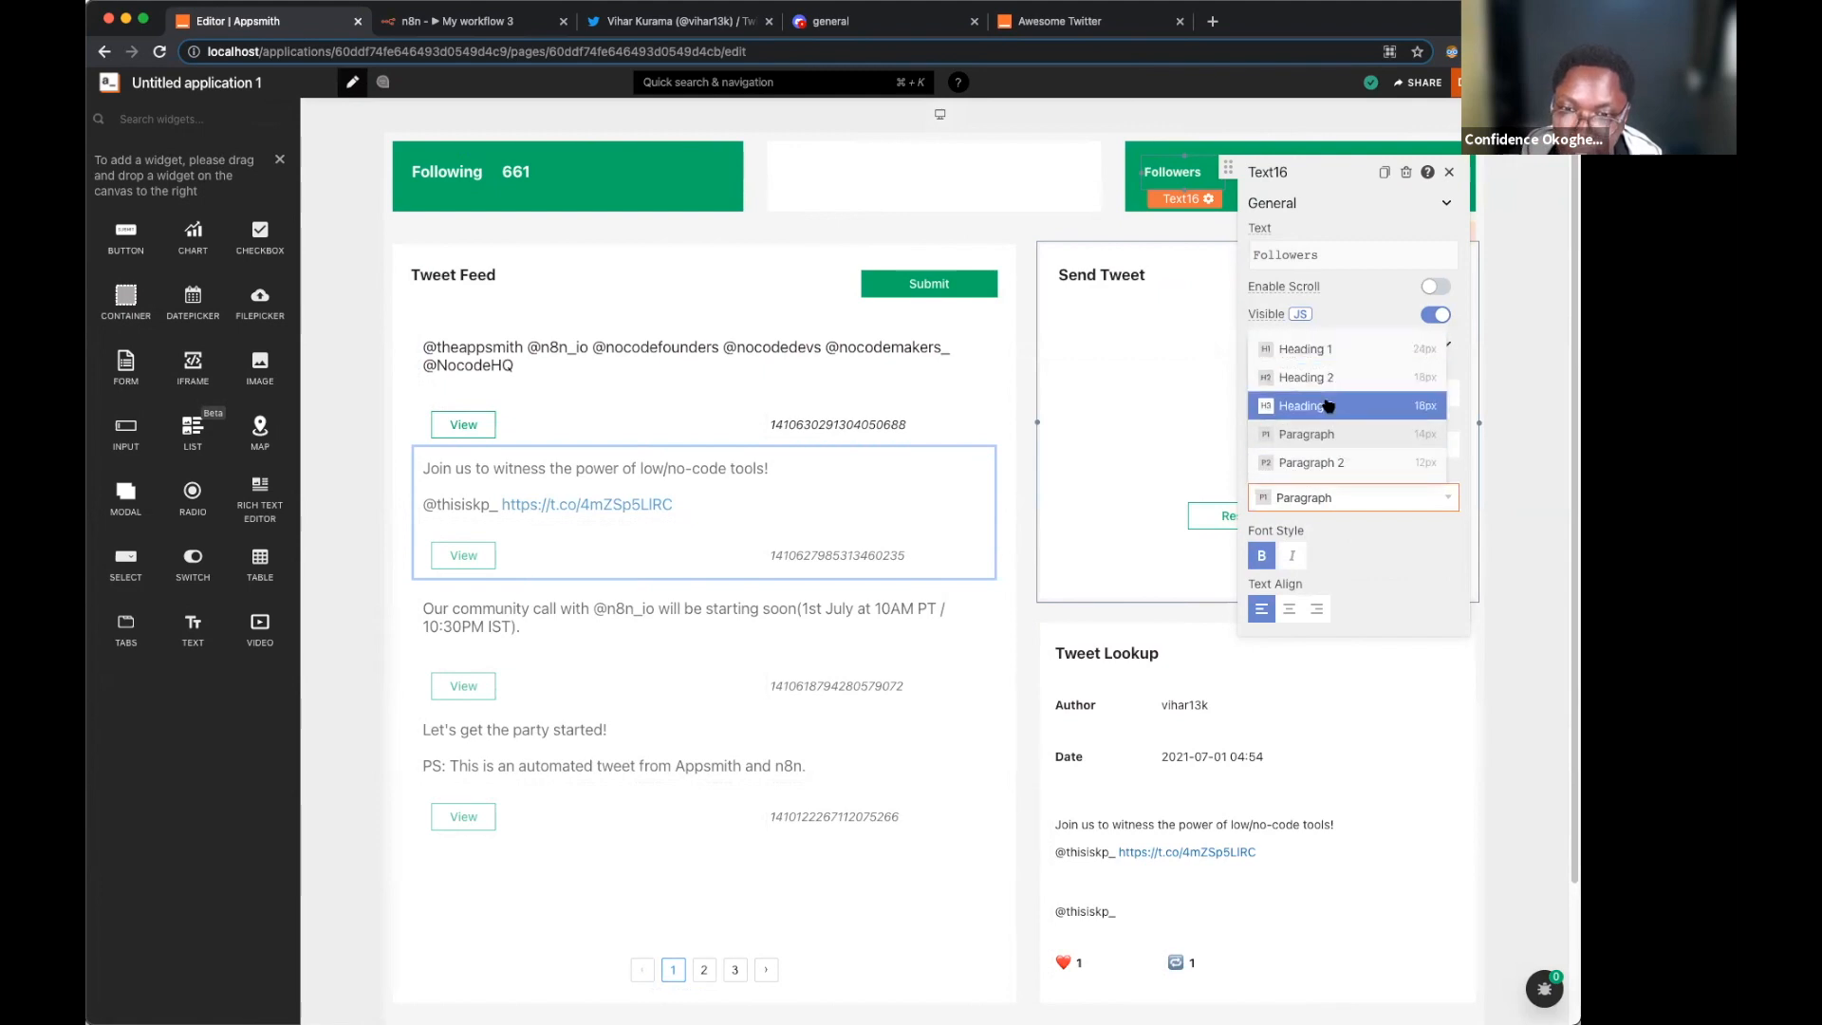
left_click(1330, 379)
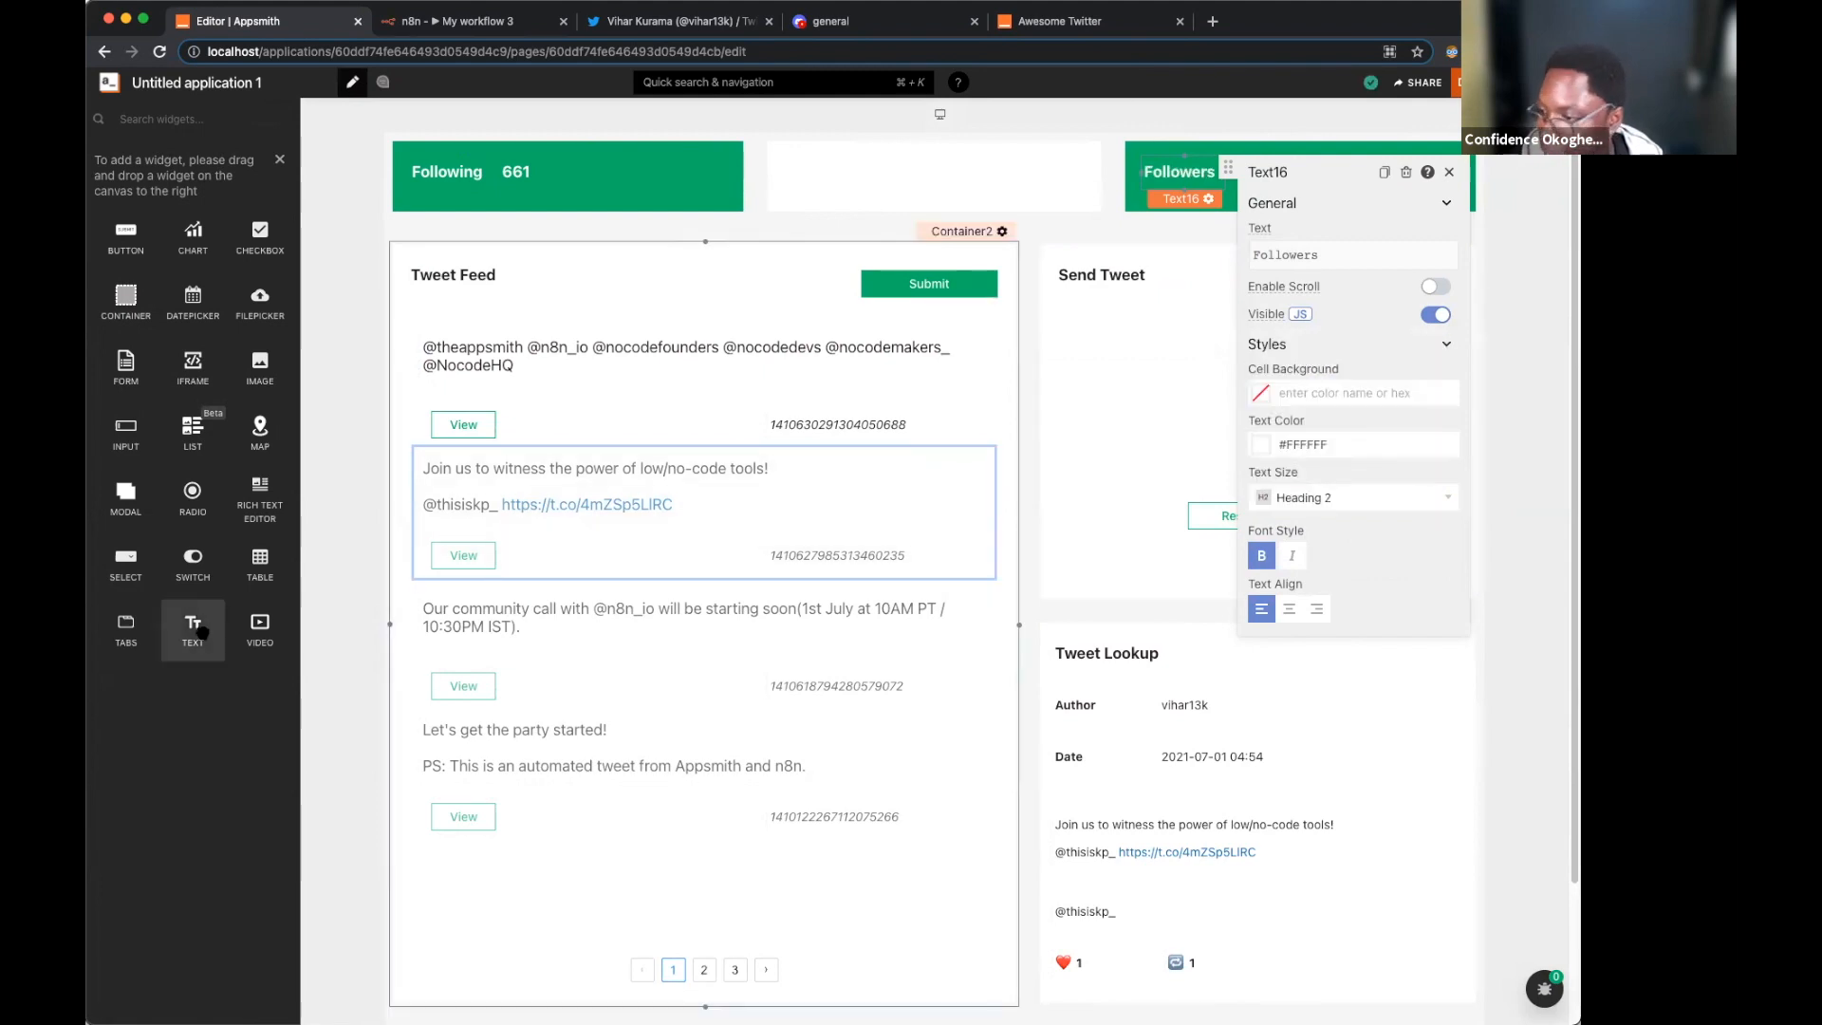
Add a text beside Followers bound to {{get_followers.data.meta.result_count}}, showing 171.
left_click_drag(1064, 482, 1253, 194)
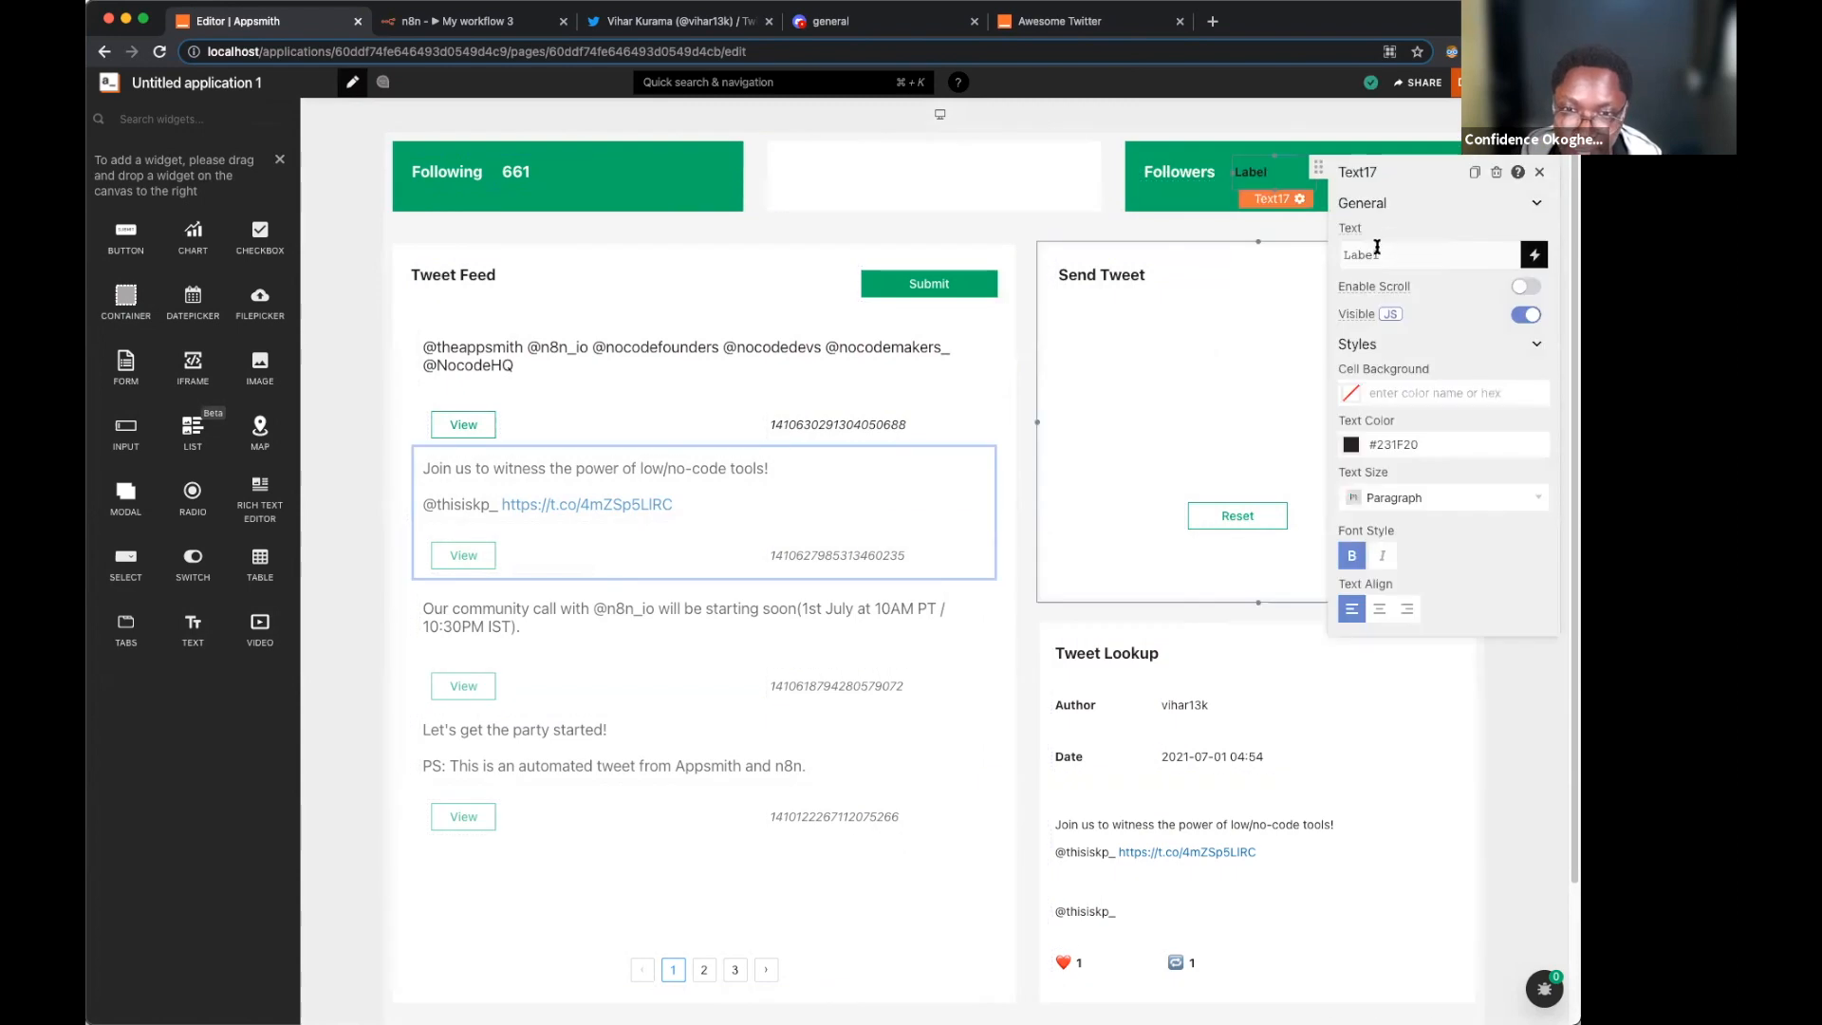
left_click(1377, 249)
key("ctrl+a")
type("{{")
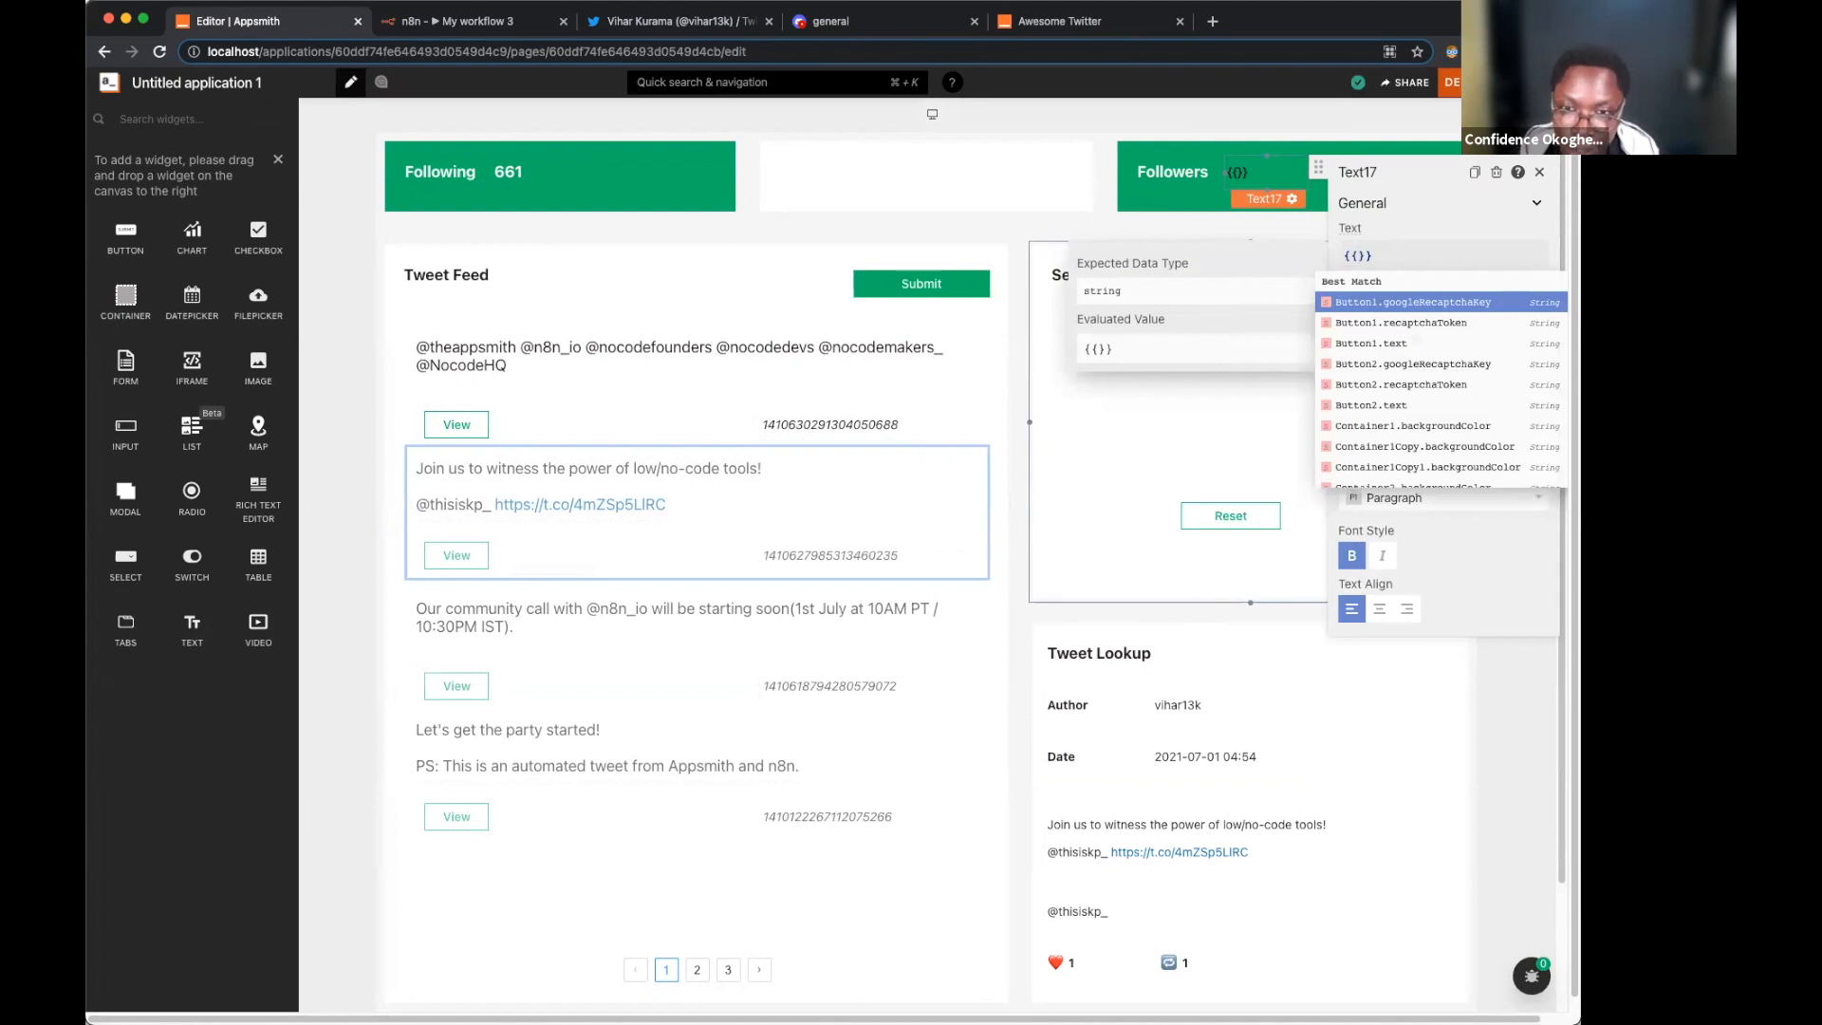
type("get")
key("Return")
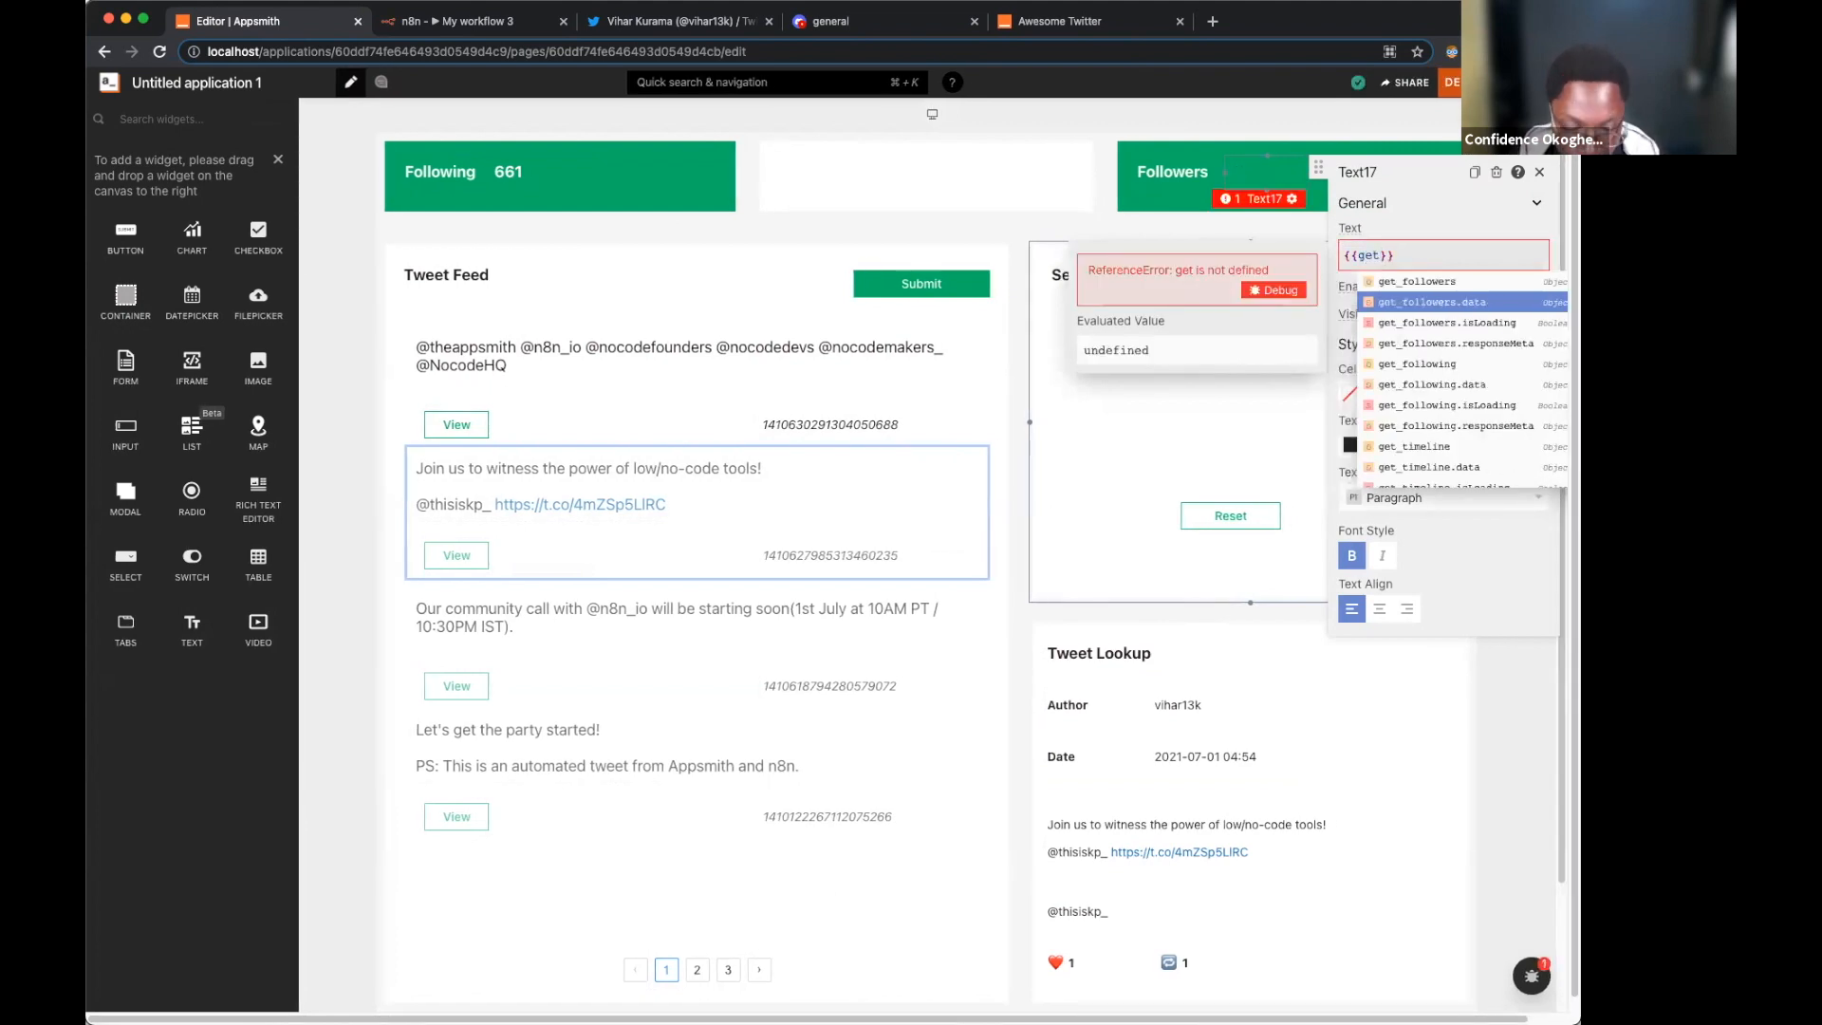
type(".data.")
key("Return")
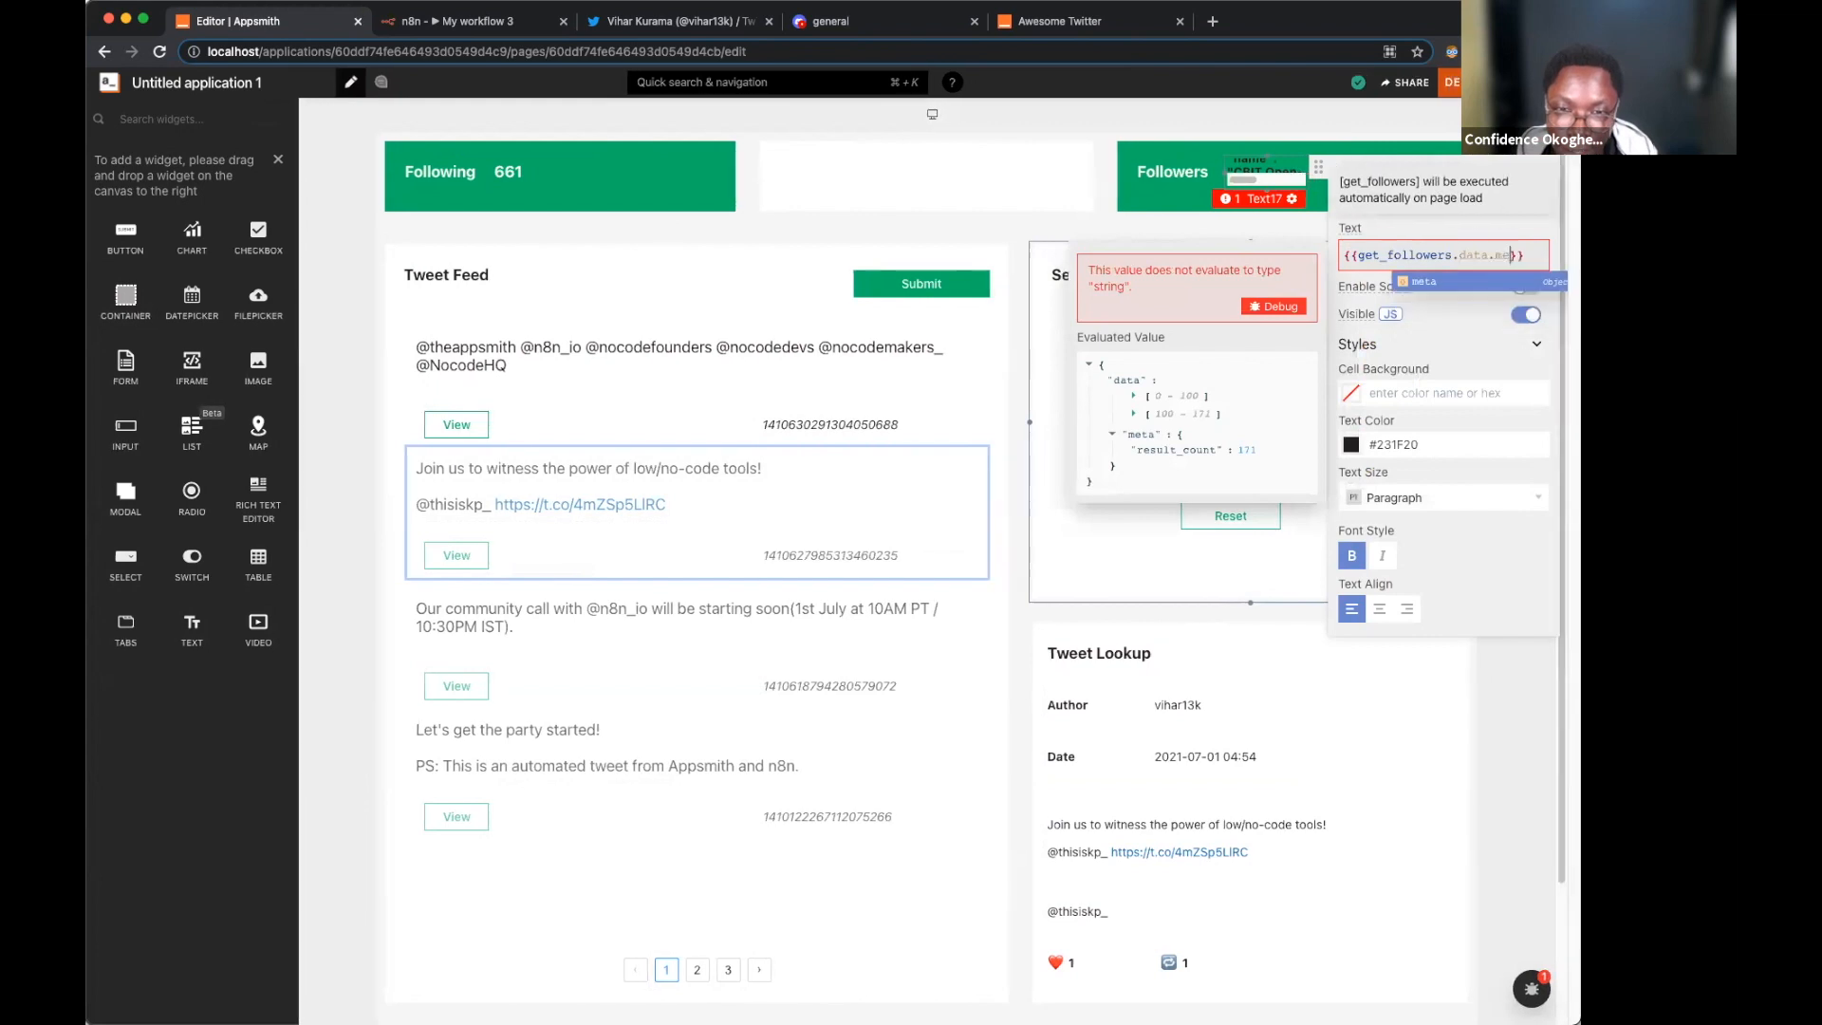
type(".")
key("Return")
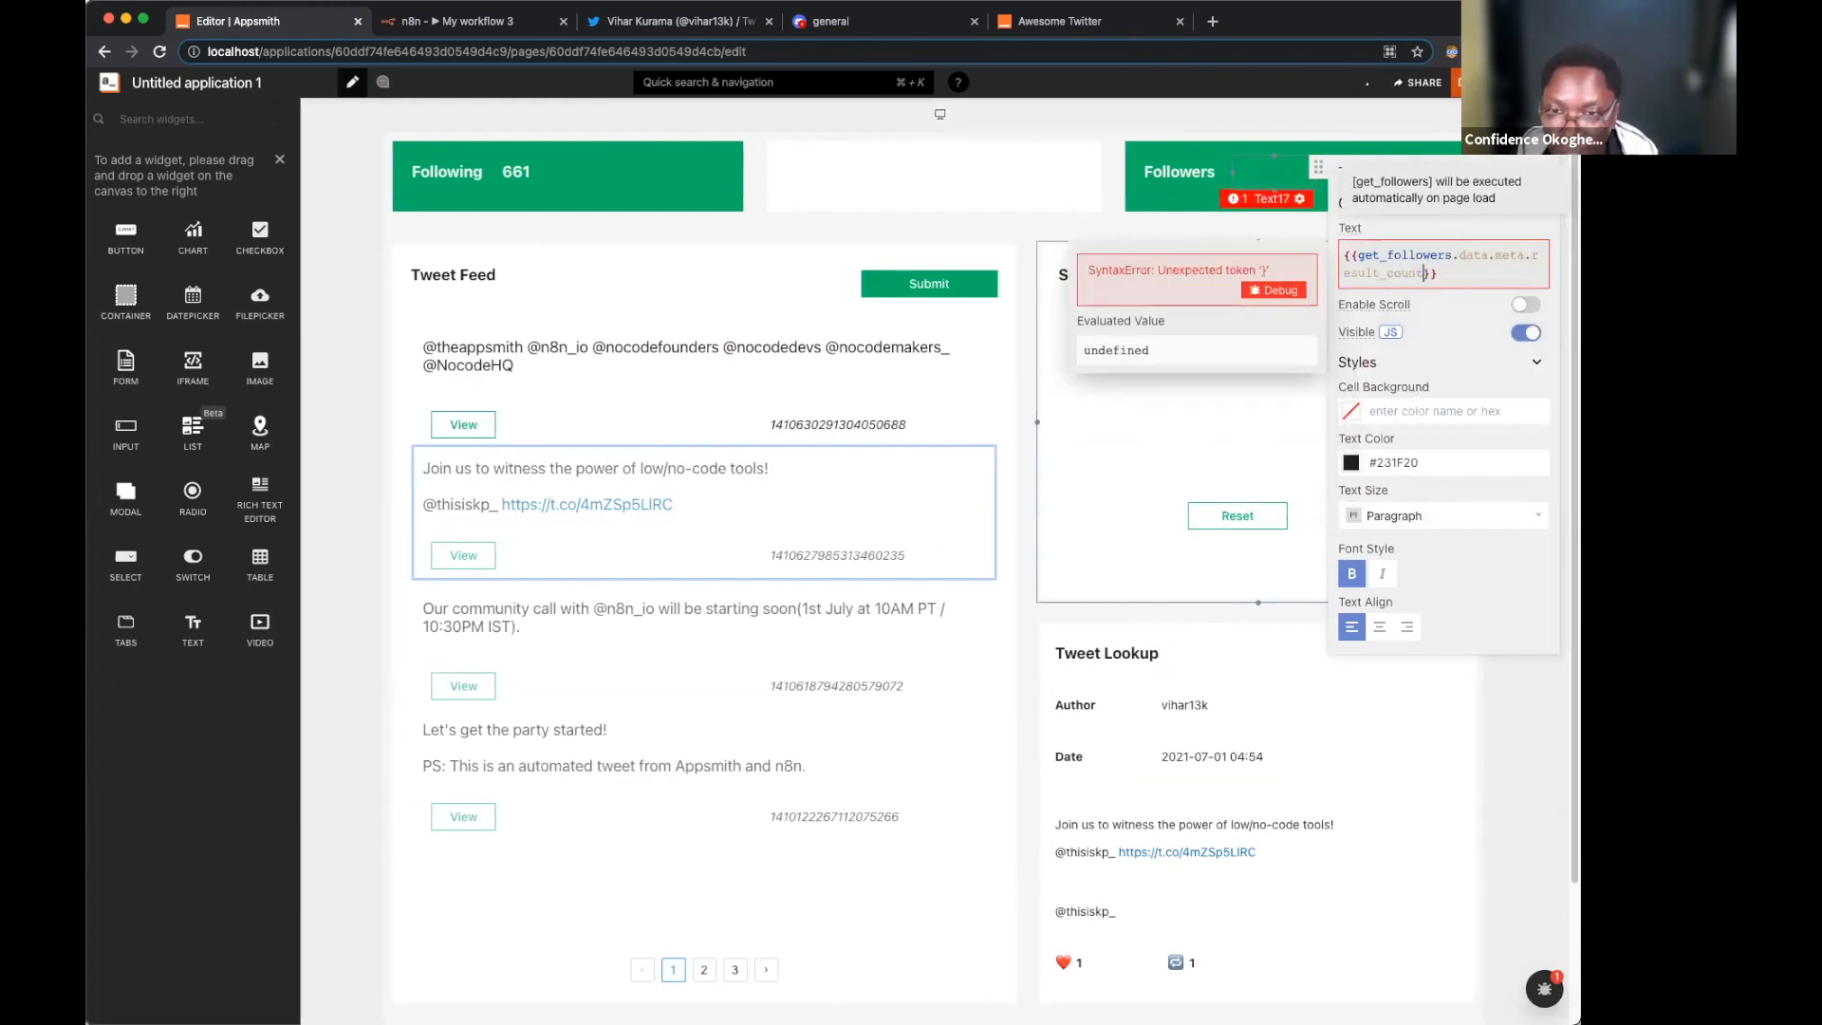
Style the 171 count in white Heading 2.
left_click(1403, 462)
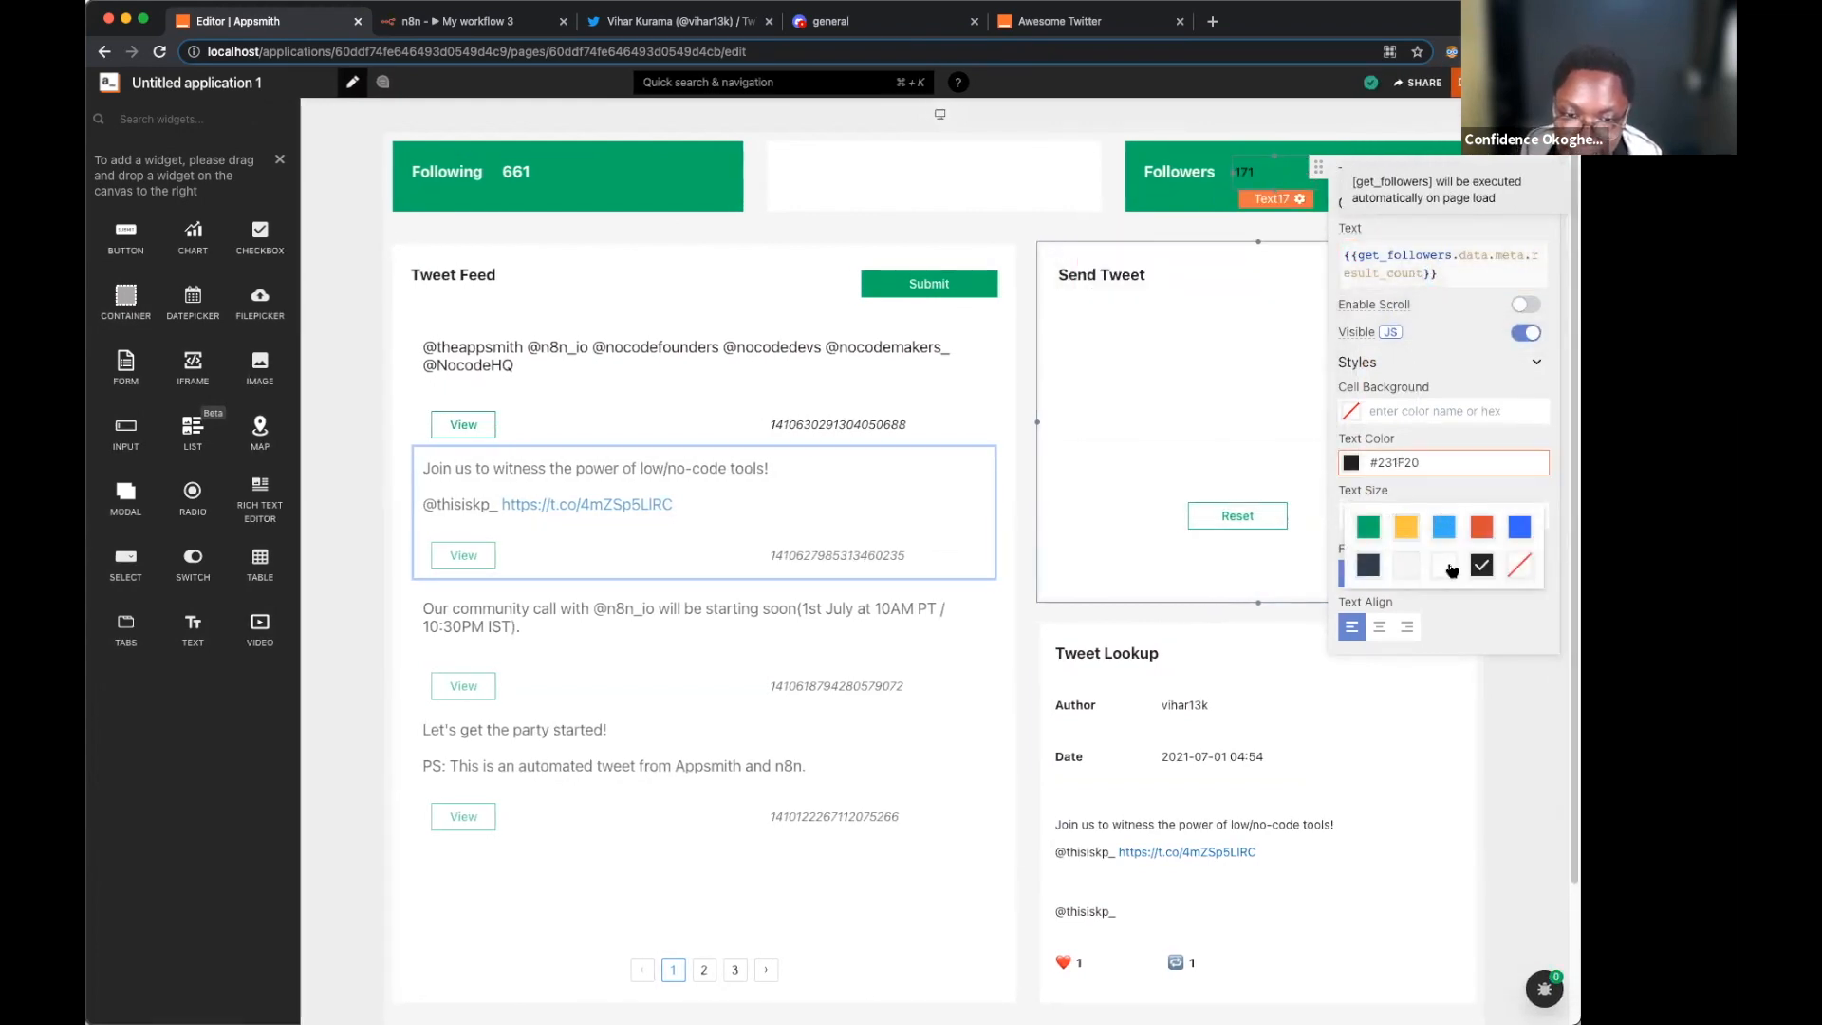
left_click(1414, 515)
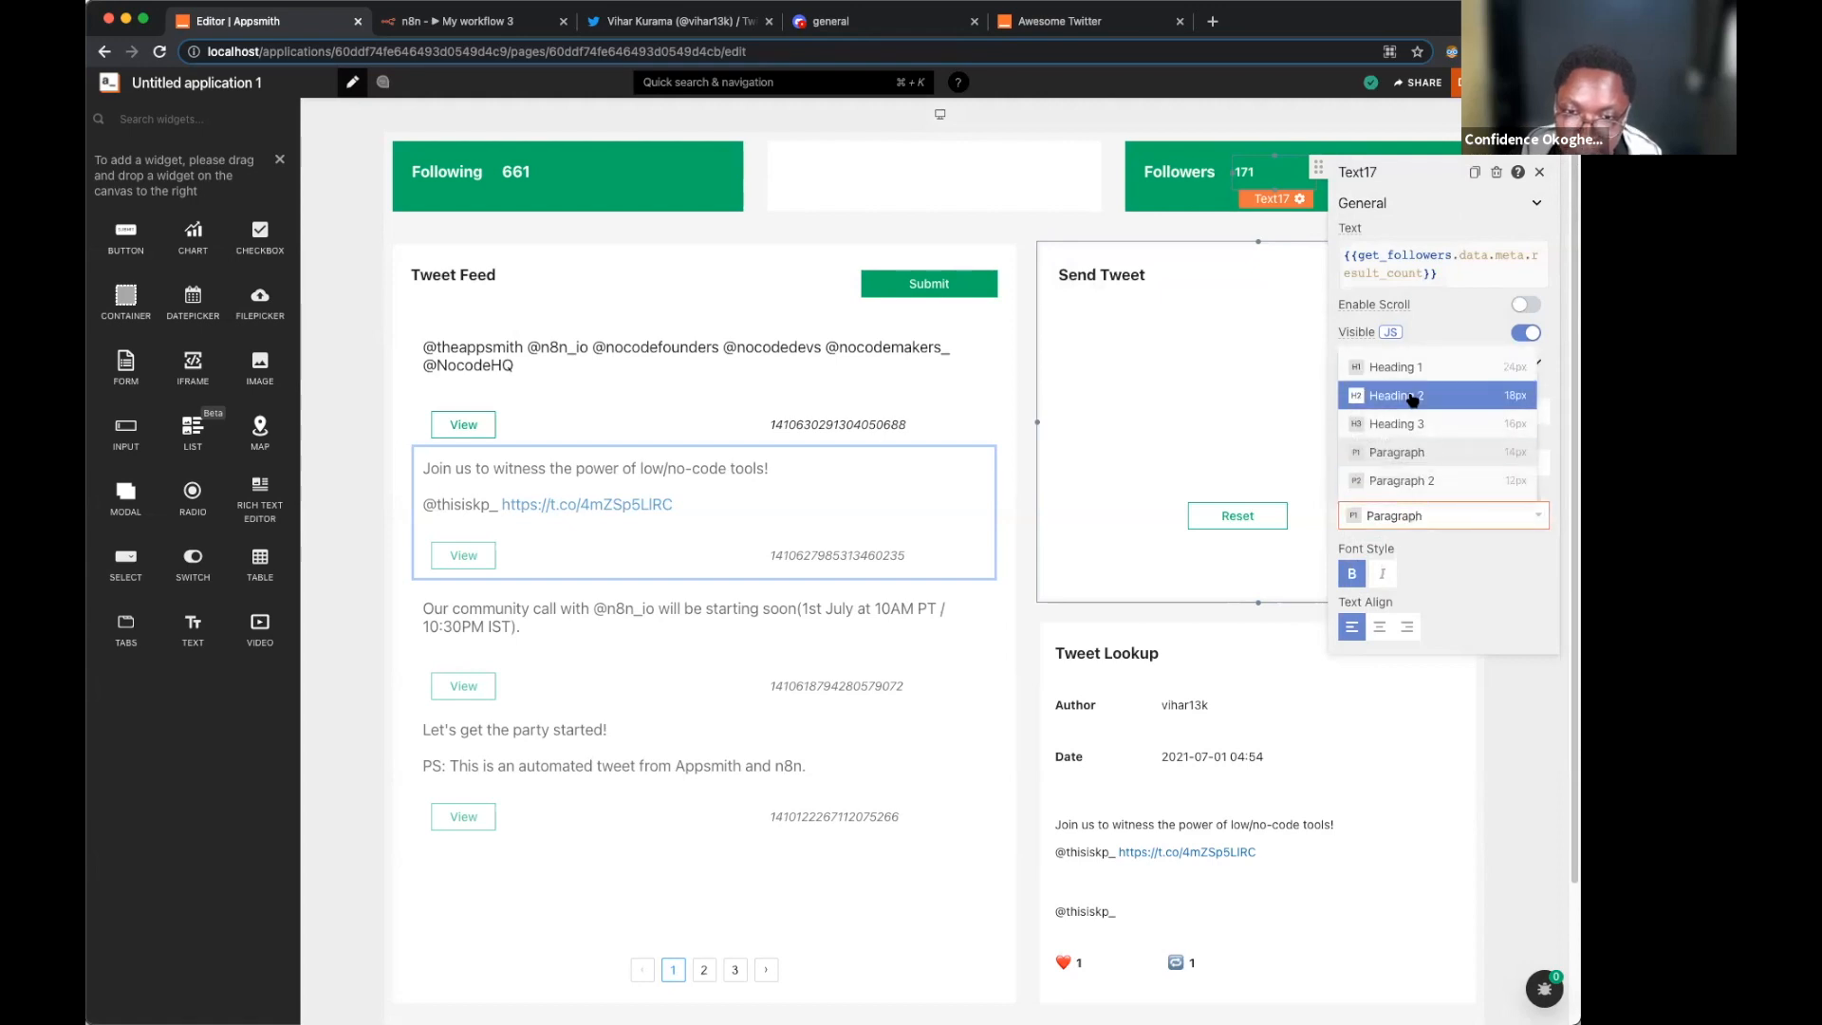
left_click(1410, 397)
left_click_drag(1179, 359, 1217, 342)
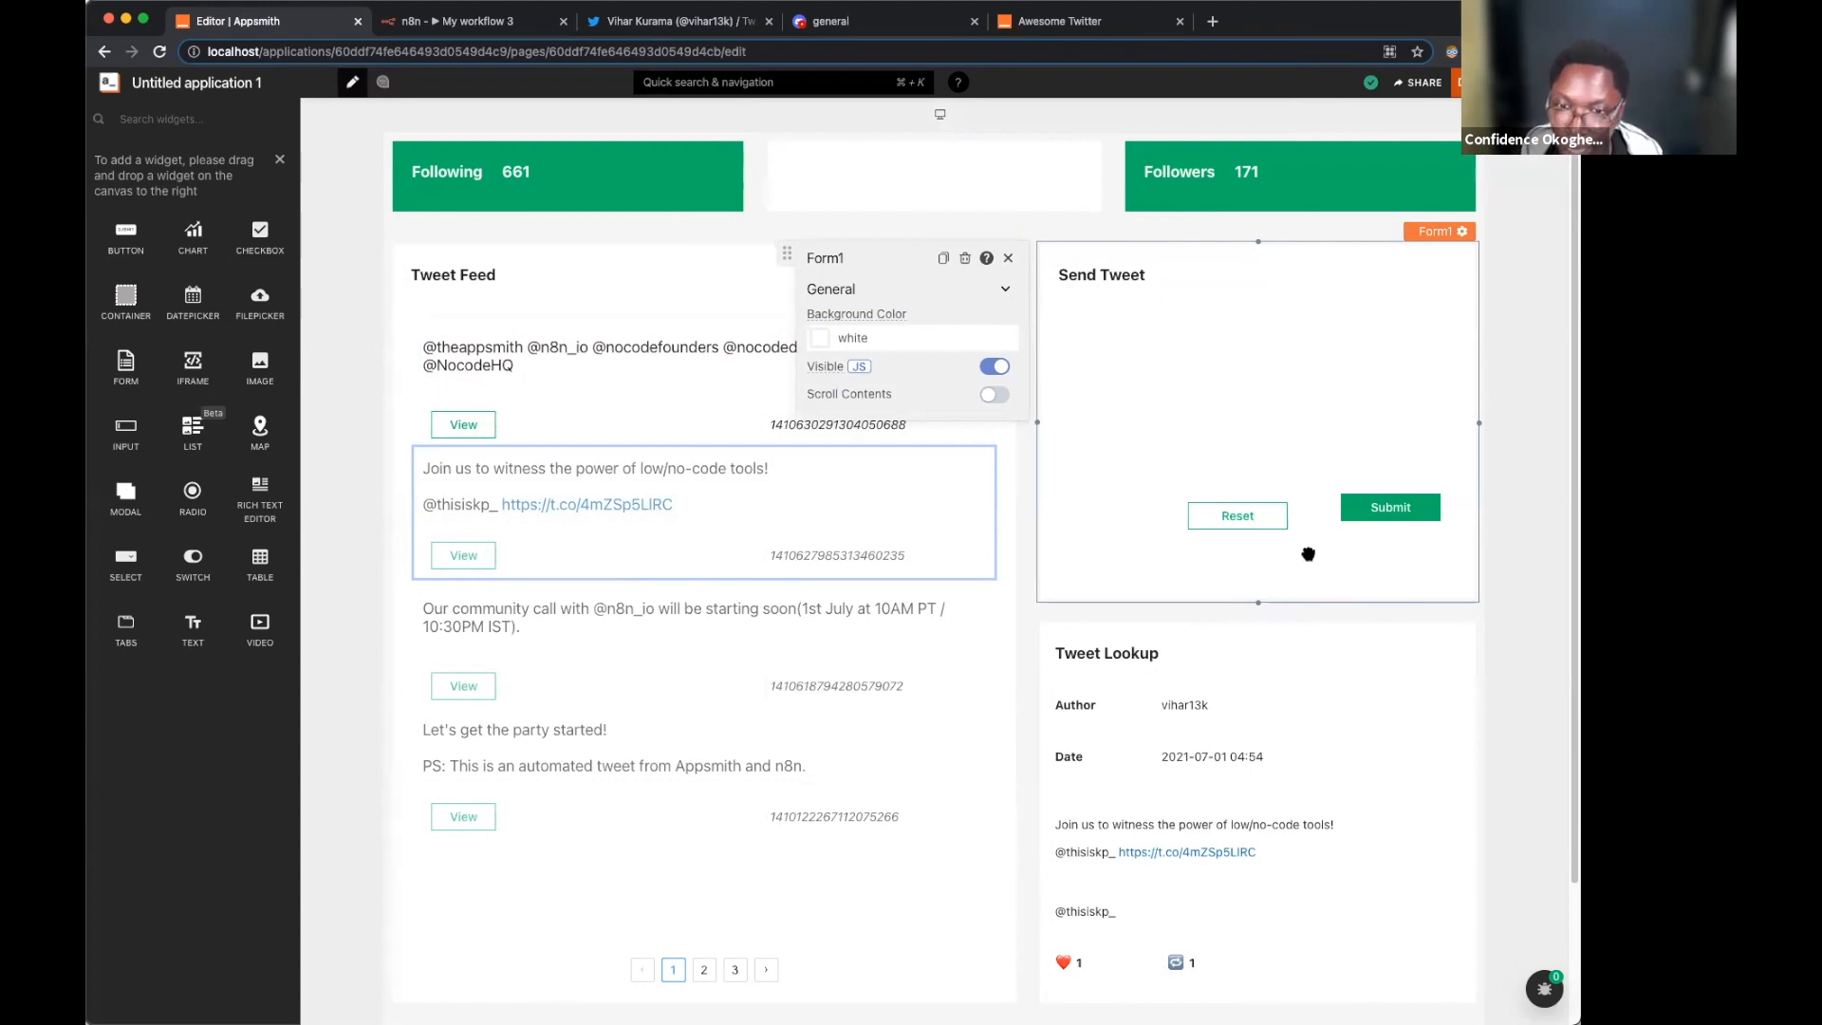
Delete the Send Tweet form's Reset button, leaving only Submit.
left_click(1225, 516)
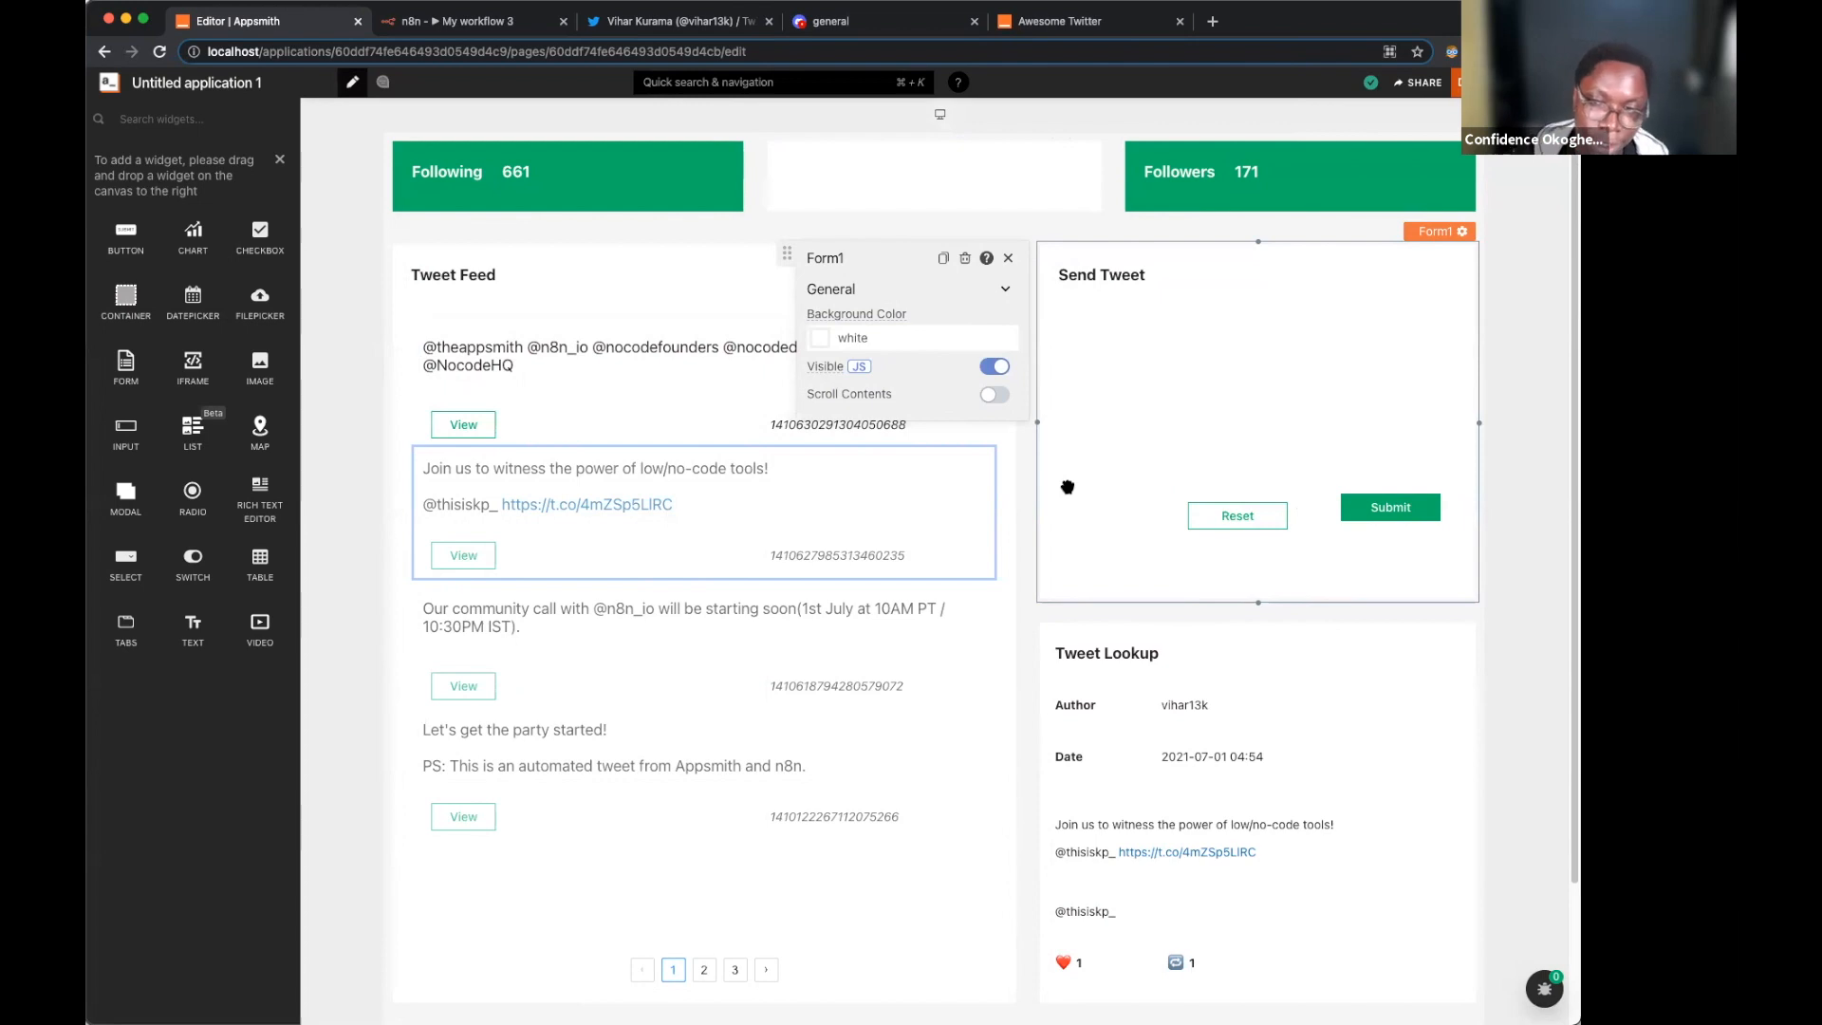
left_click(447, 19)
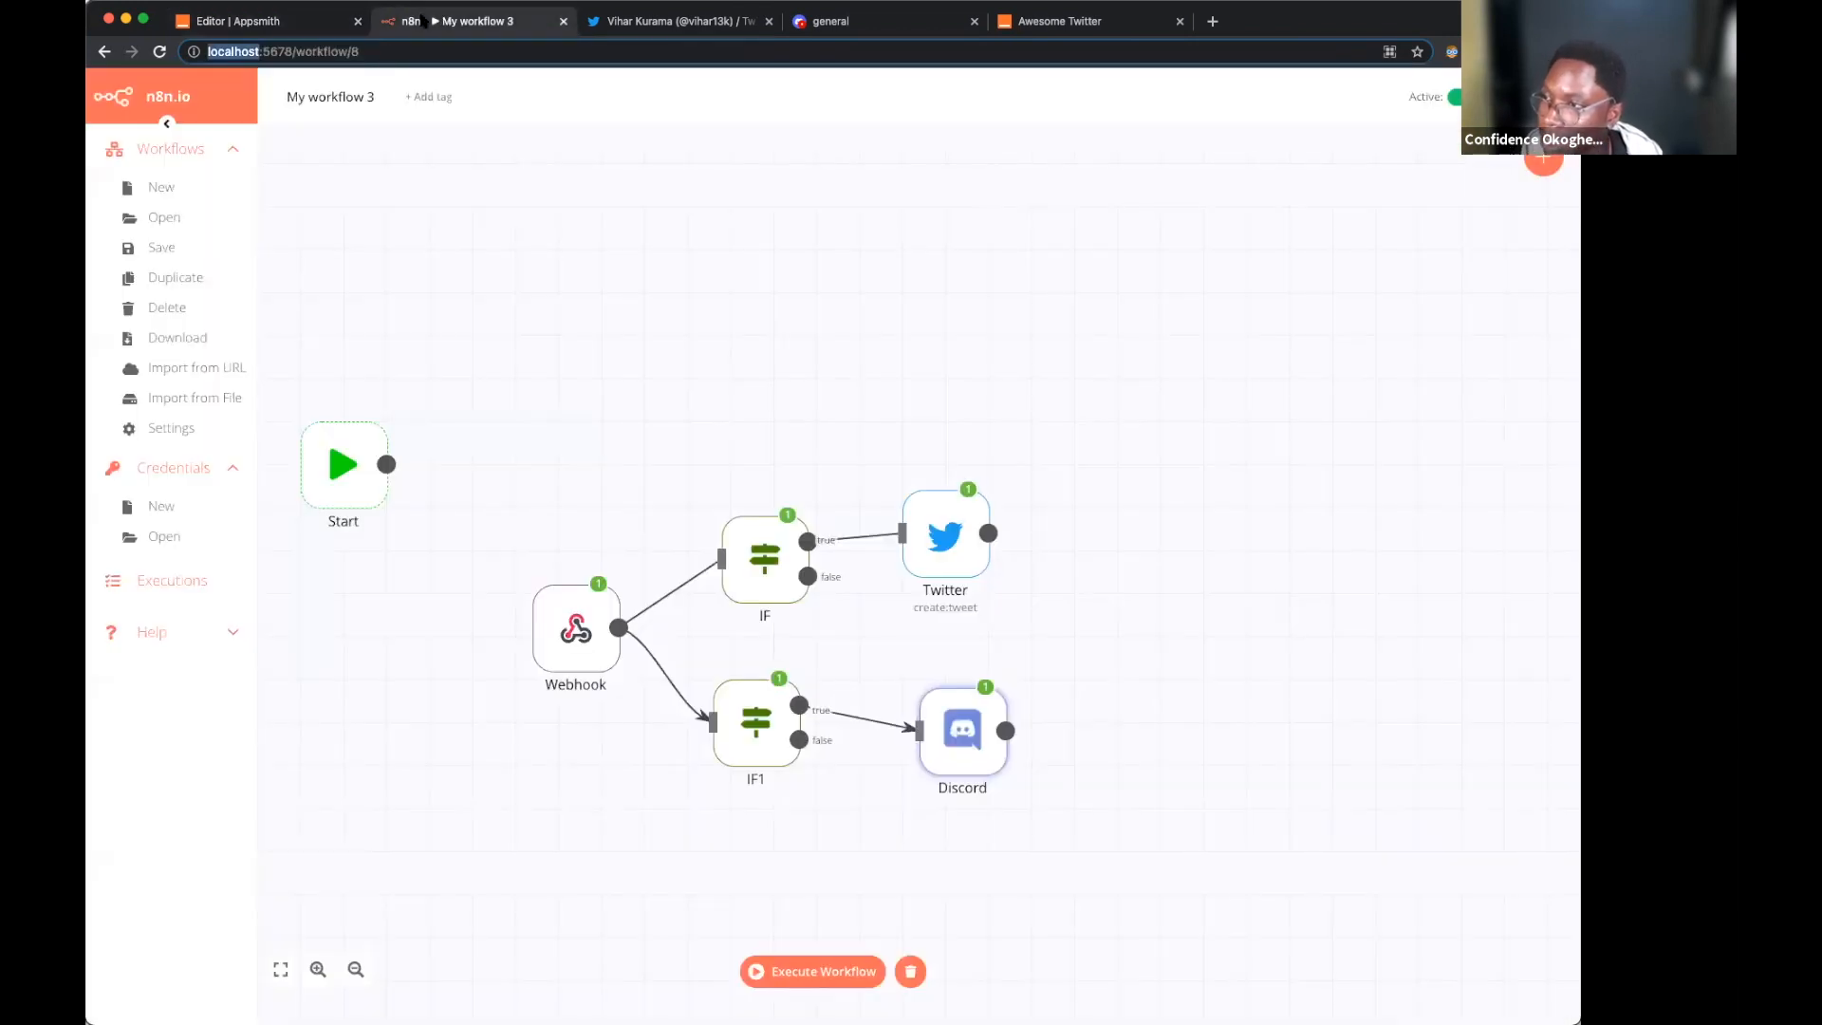
left_click(289, 21)
left_click(1233, 503)
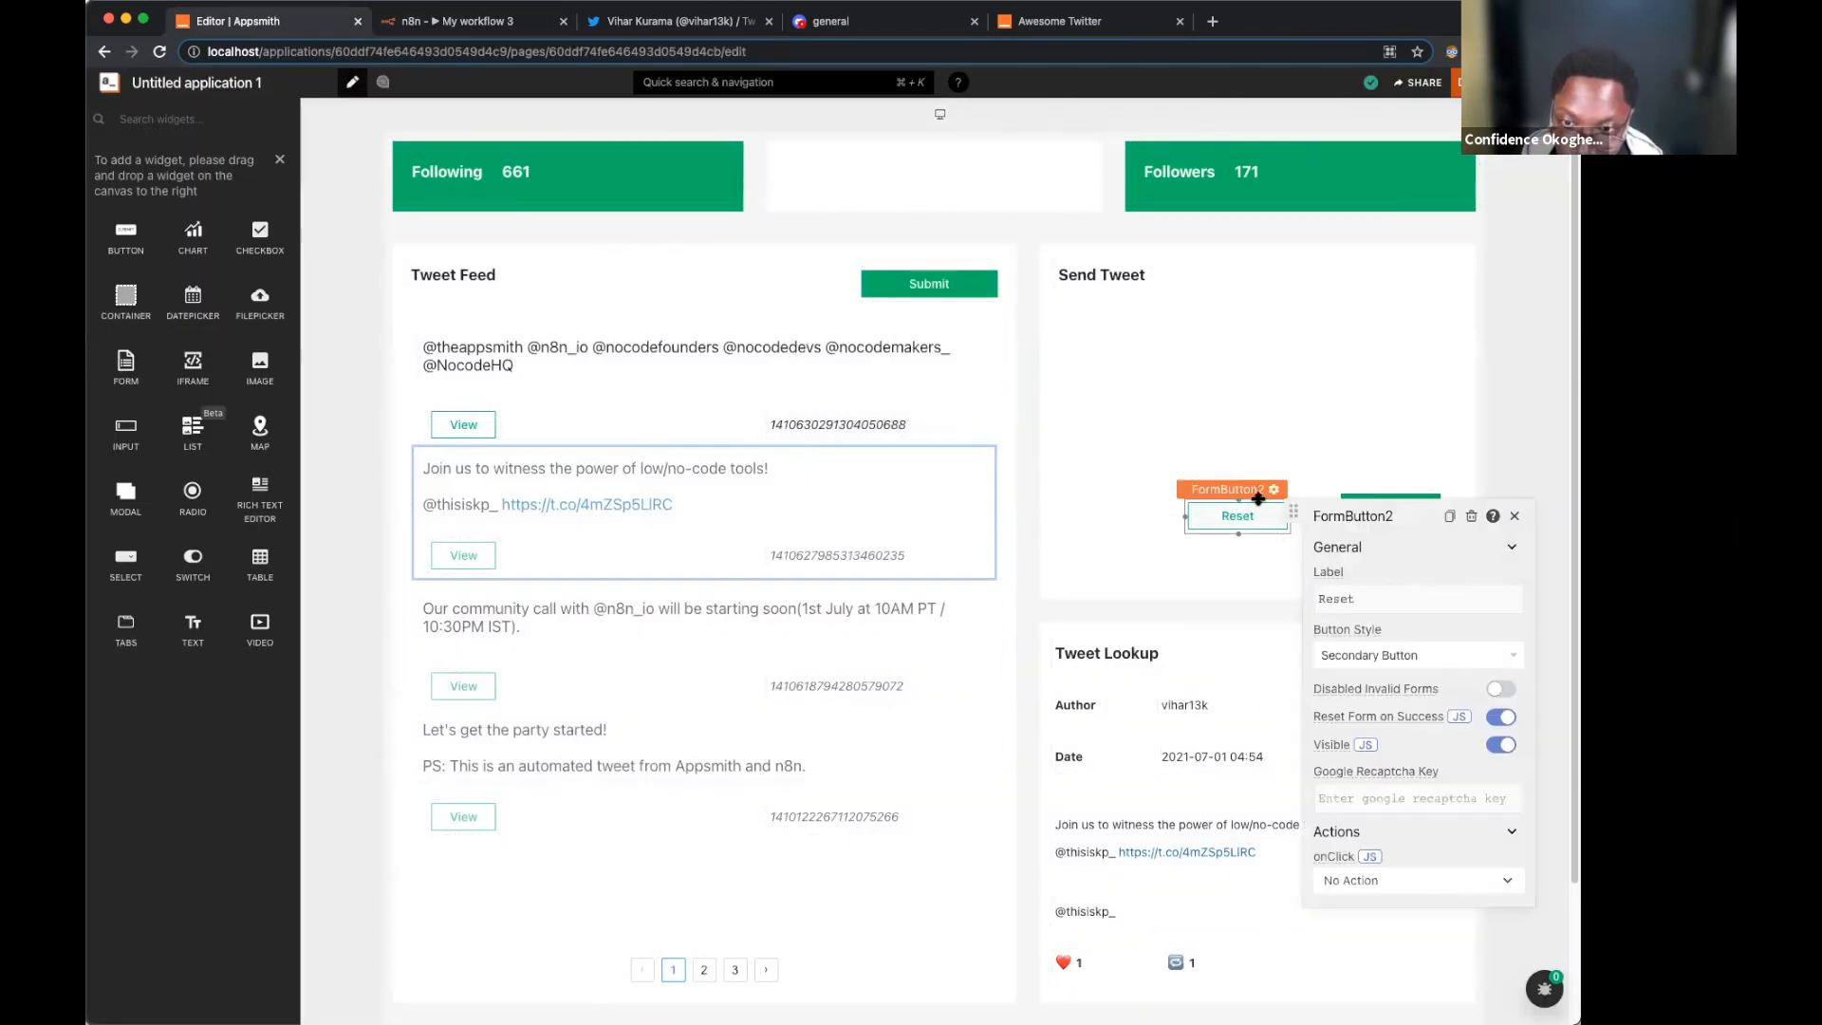
key("Delete")
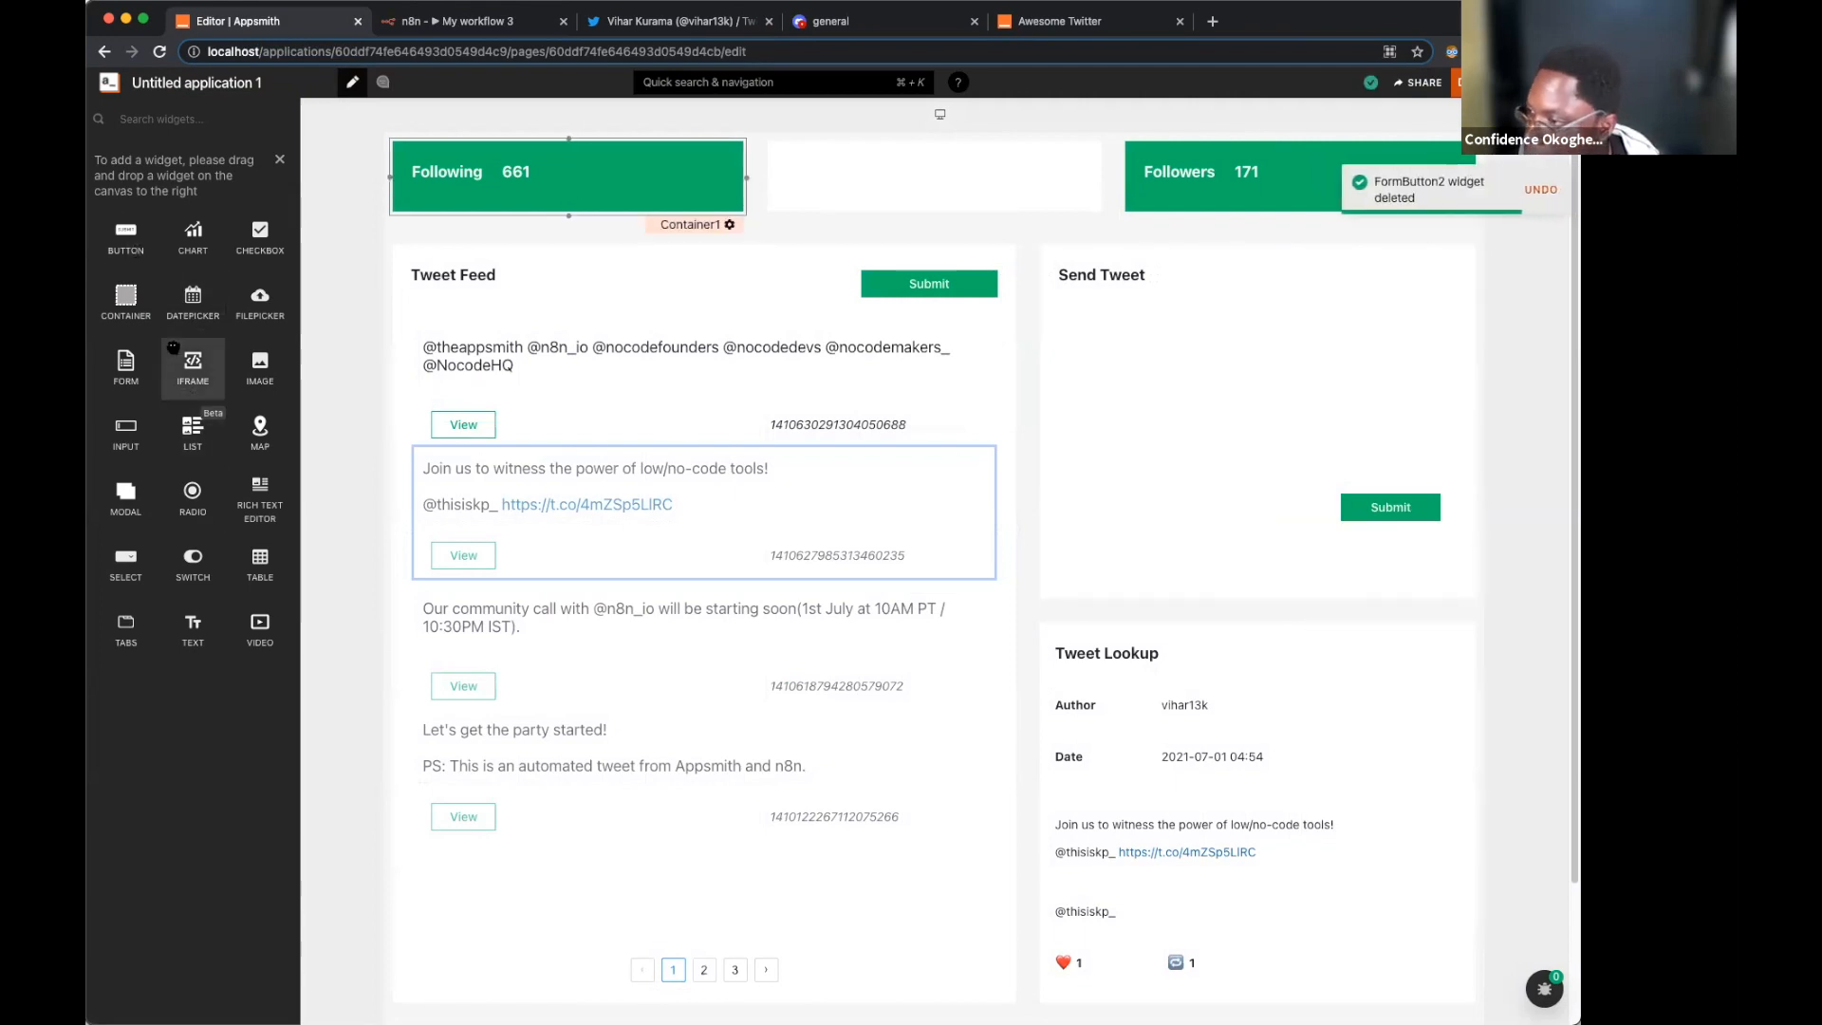
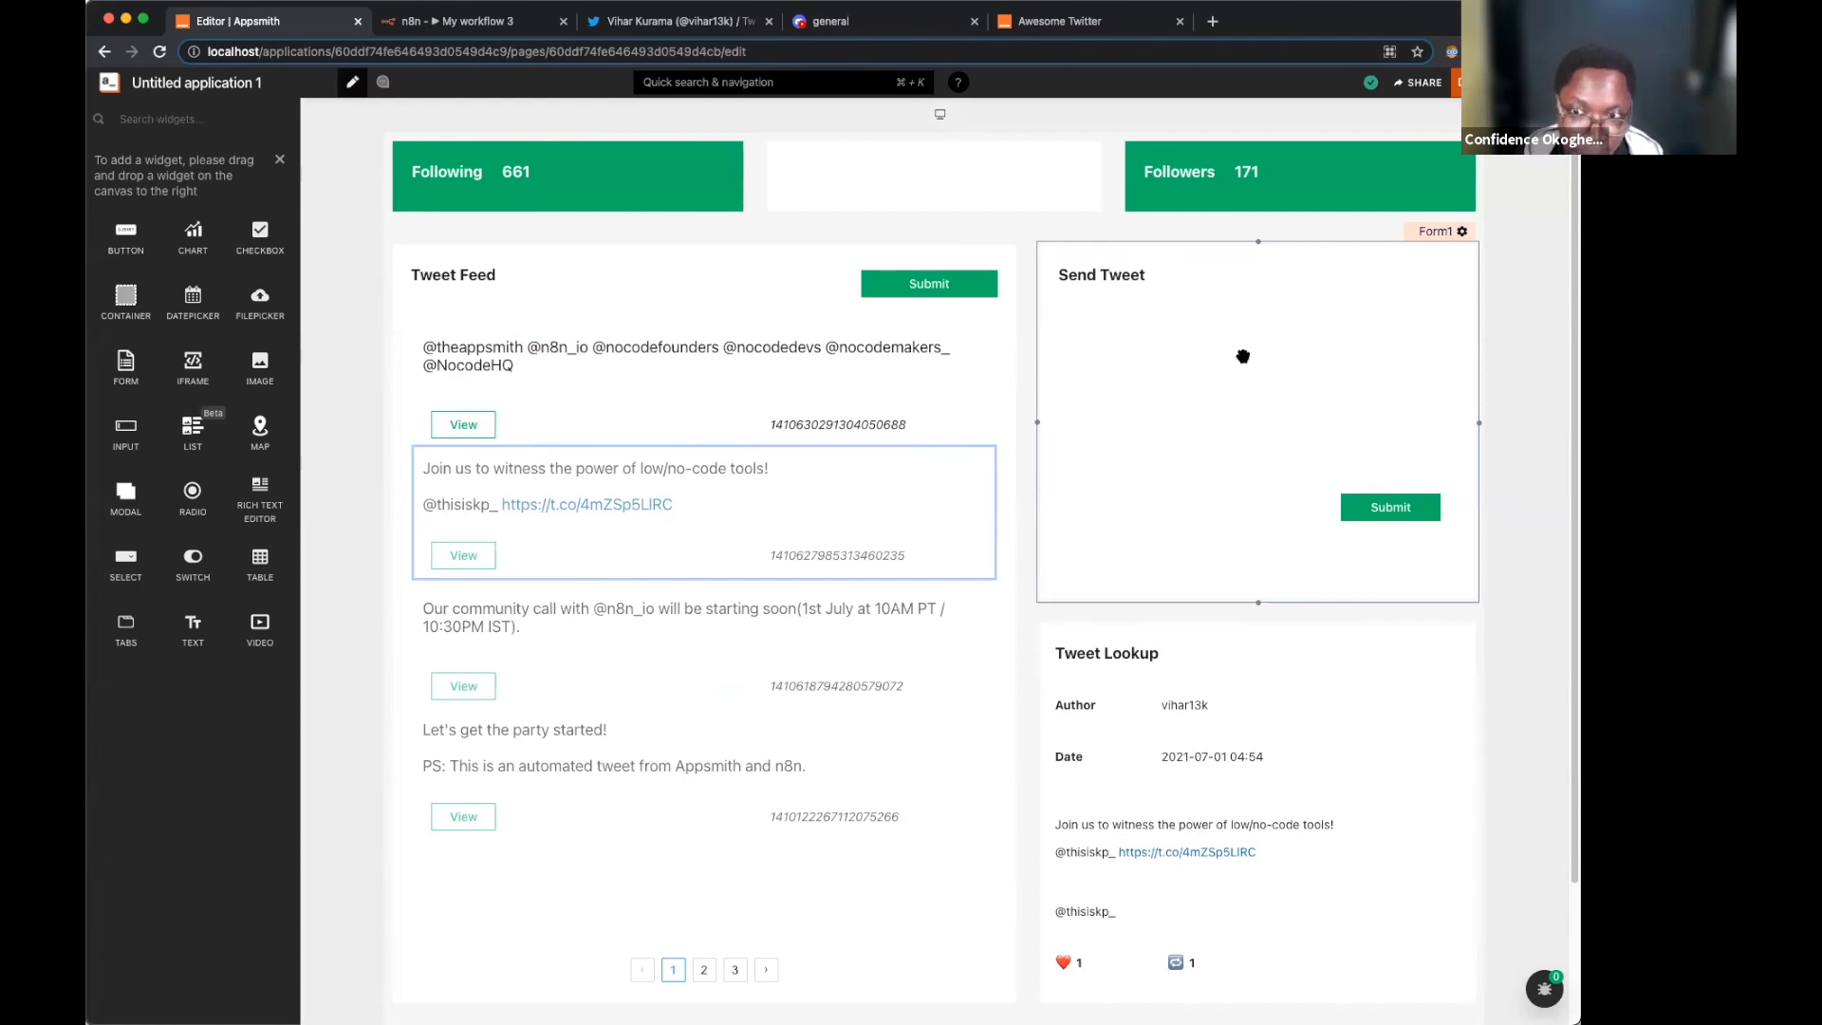
Drag a Rich Text Editor widget into the Send Tweet form.
left_click(1397, 519)
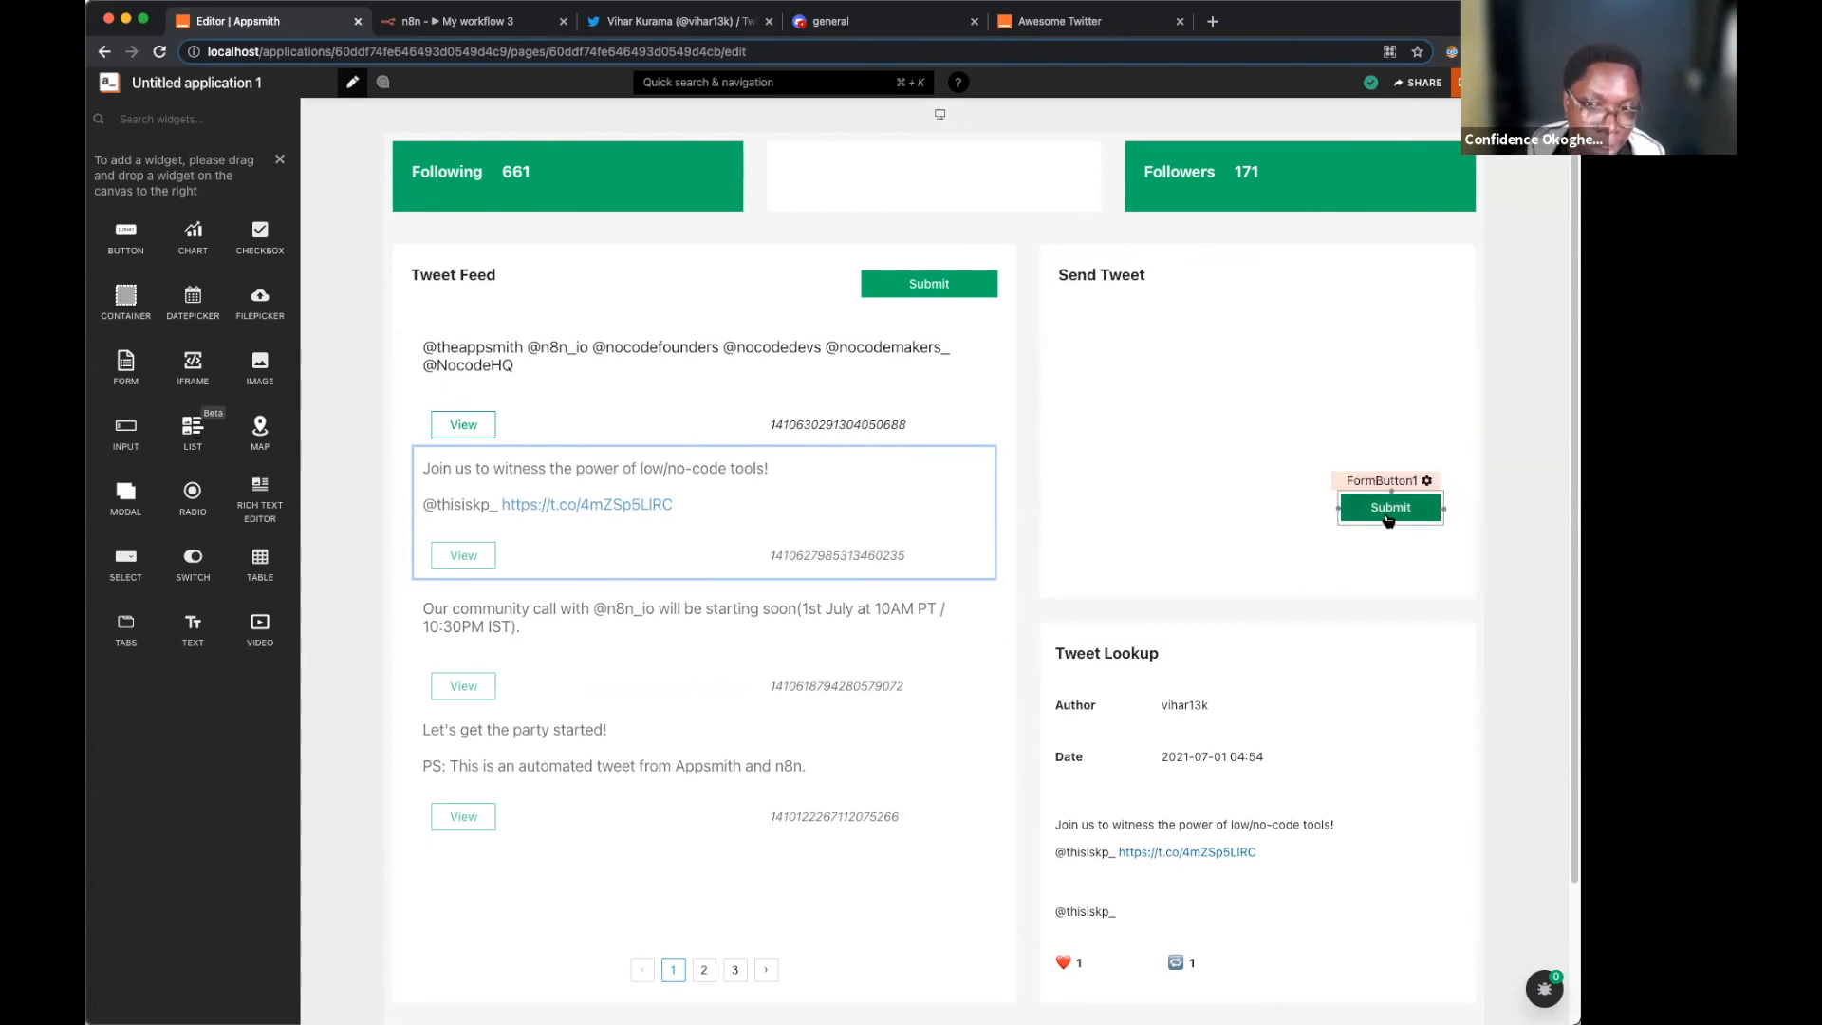
left_click(1439, 470)
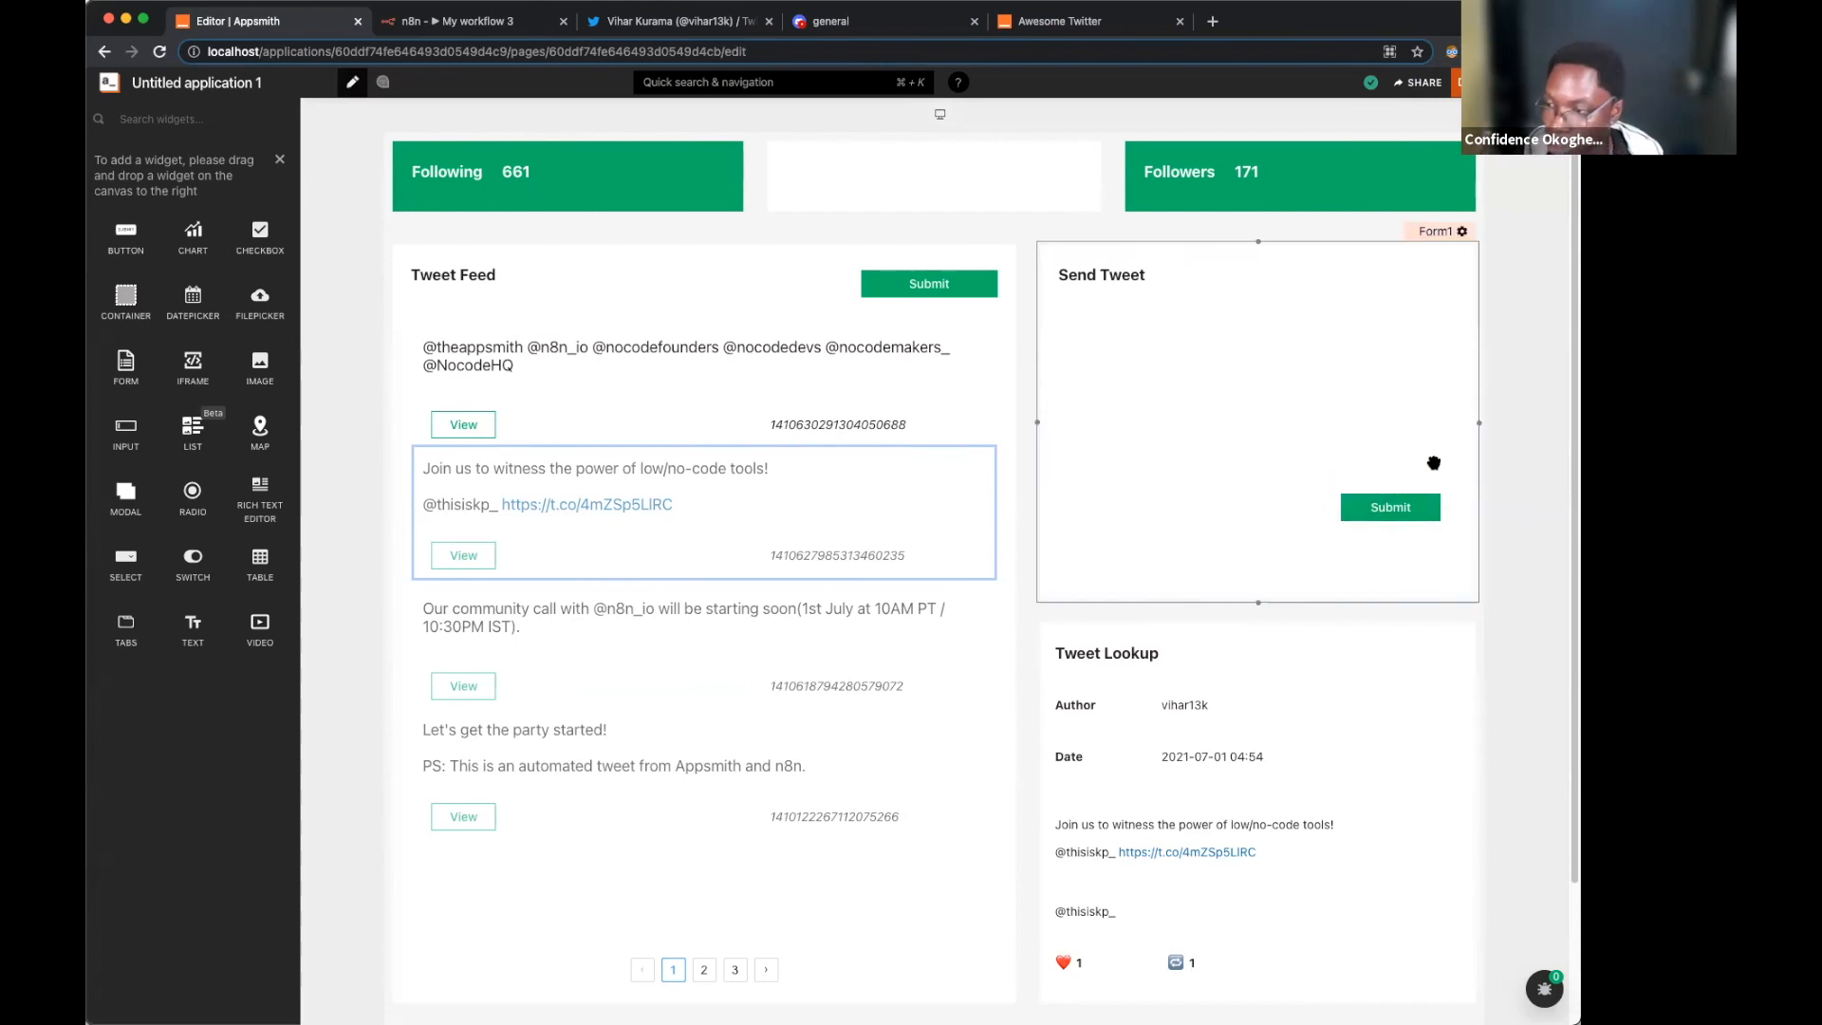
left_click(788, 619)
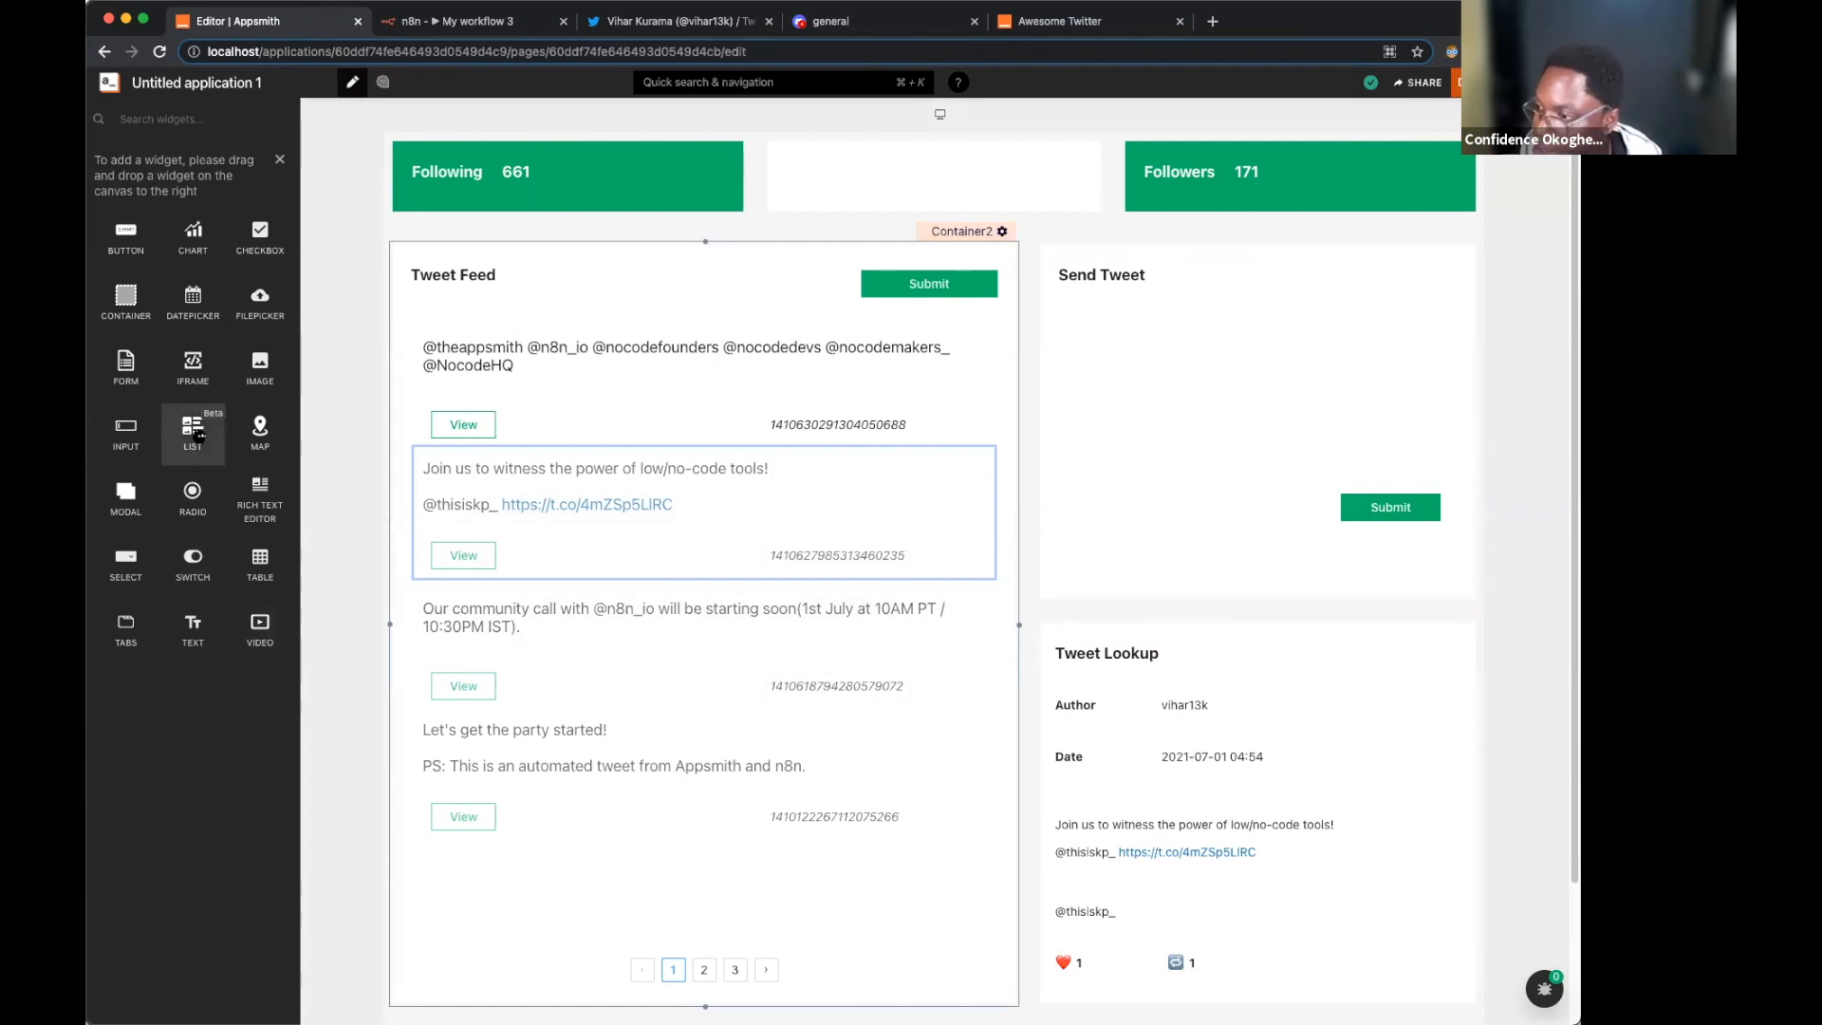
left_click_drag(1070, 427, 1155, 526)
Widen the rich text editor across the form and move the Submit button lower.
left_click(1168, 474)
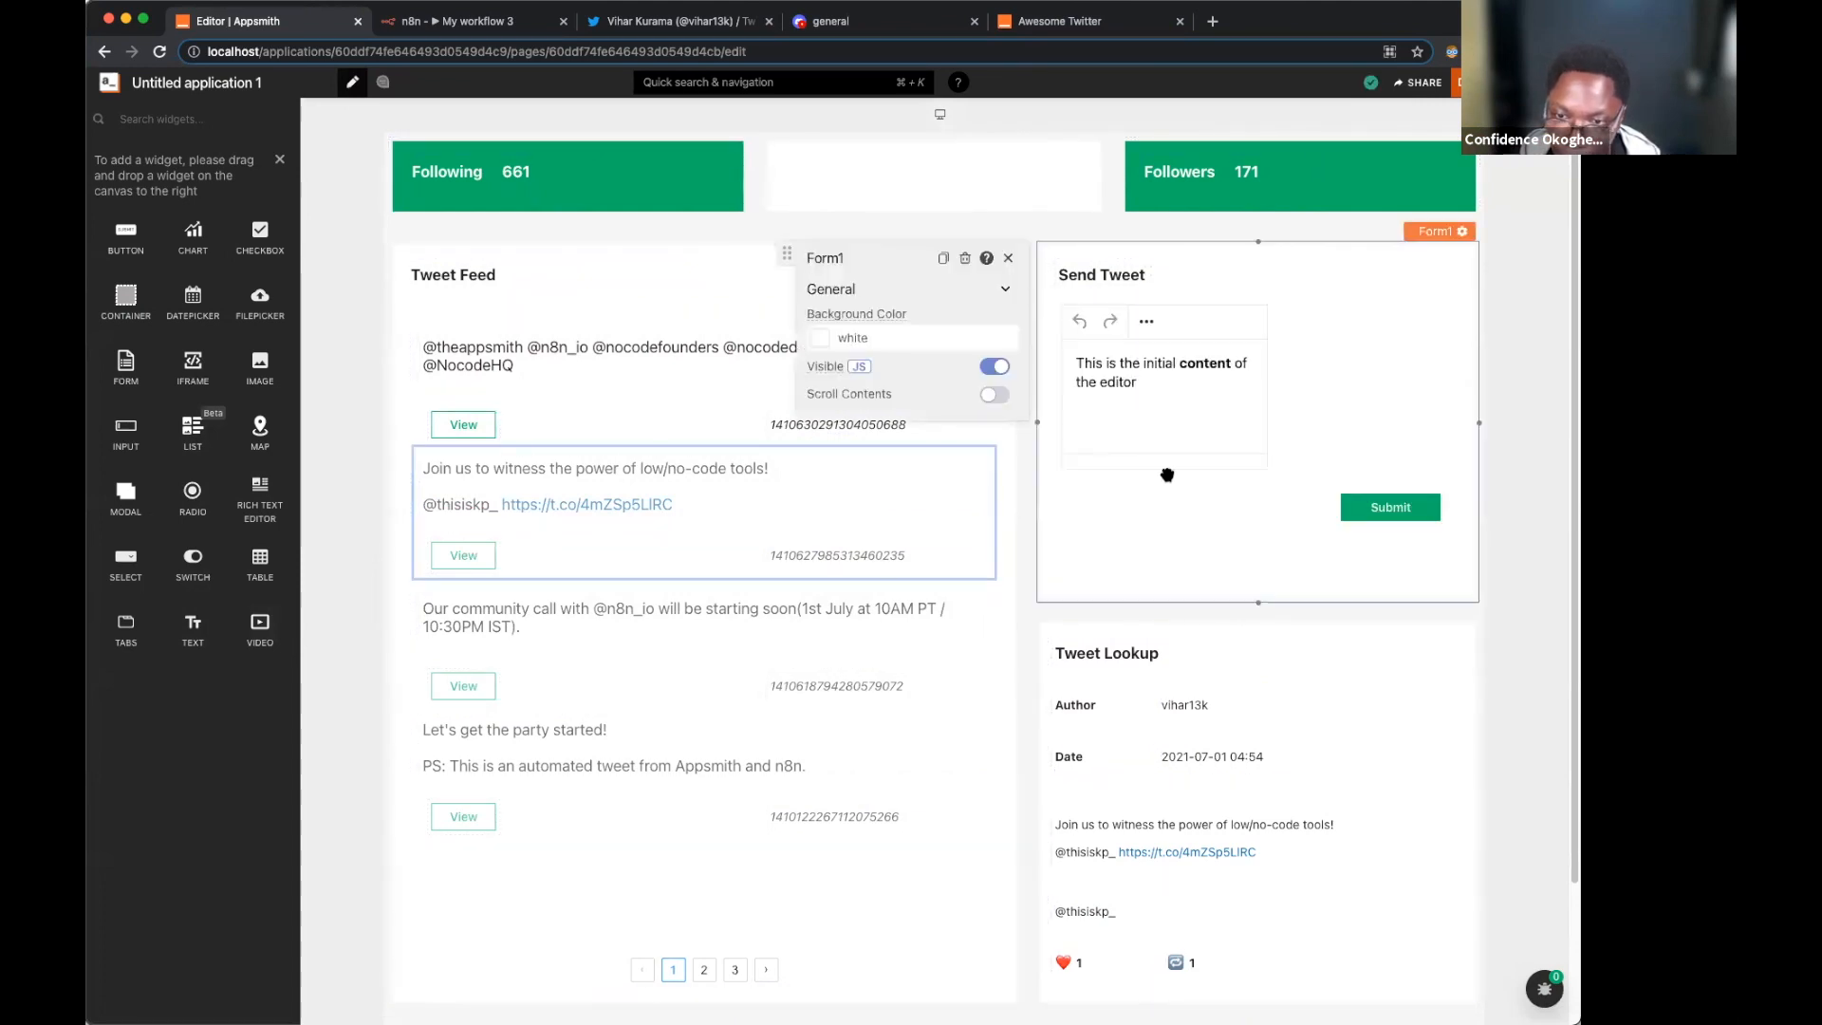
left_click_drag(1270, 387, 1459, 375)
left_click(1347, 564)
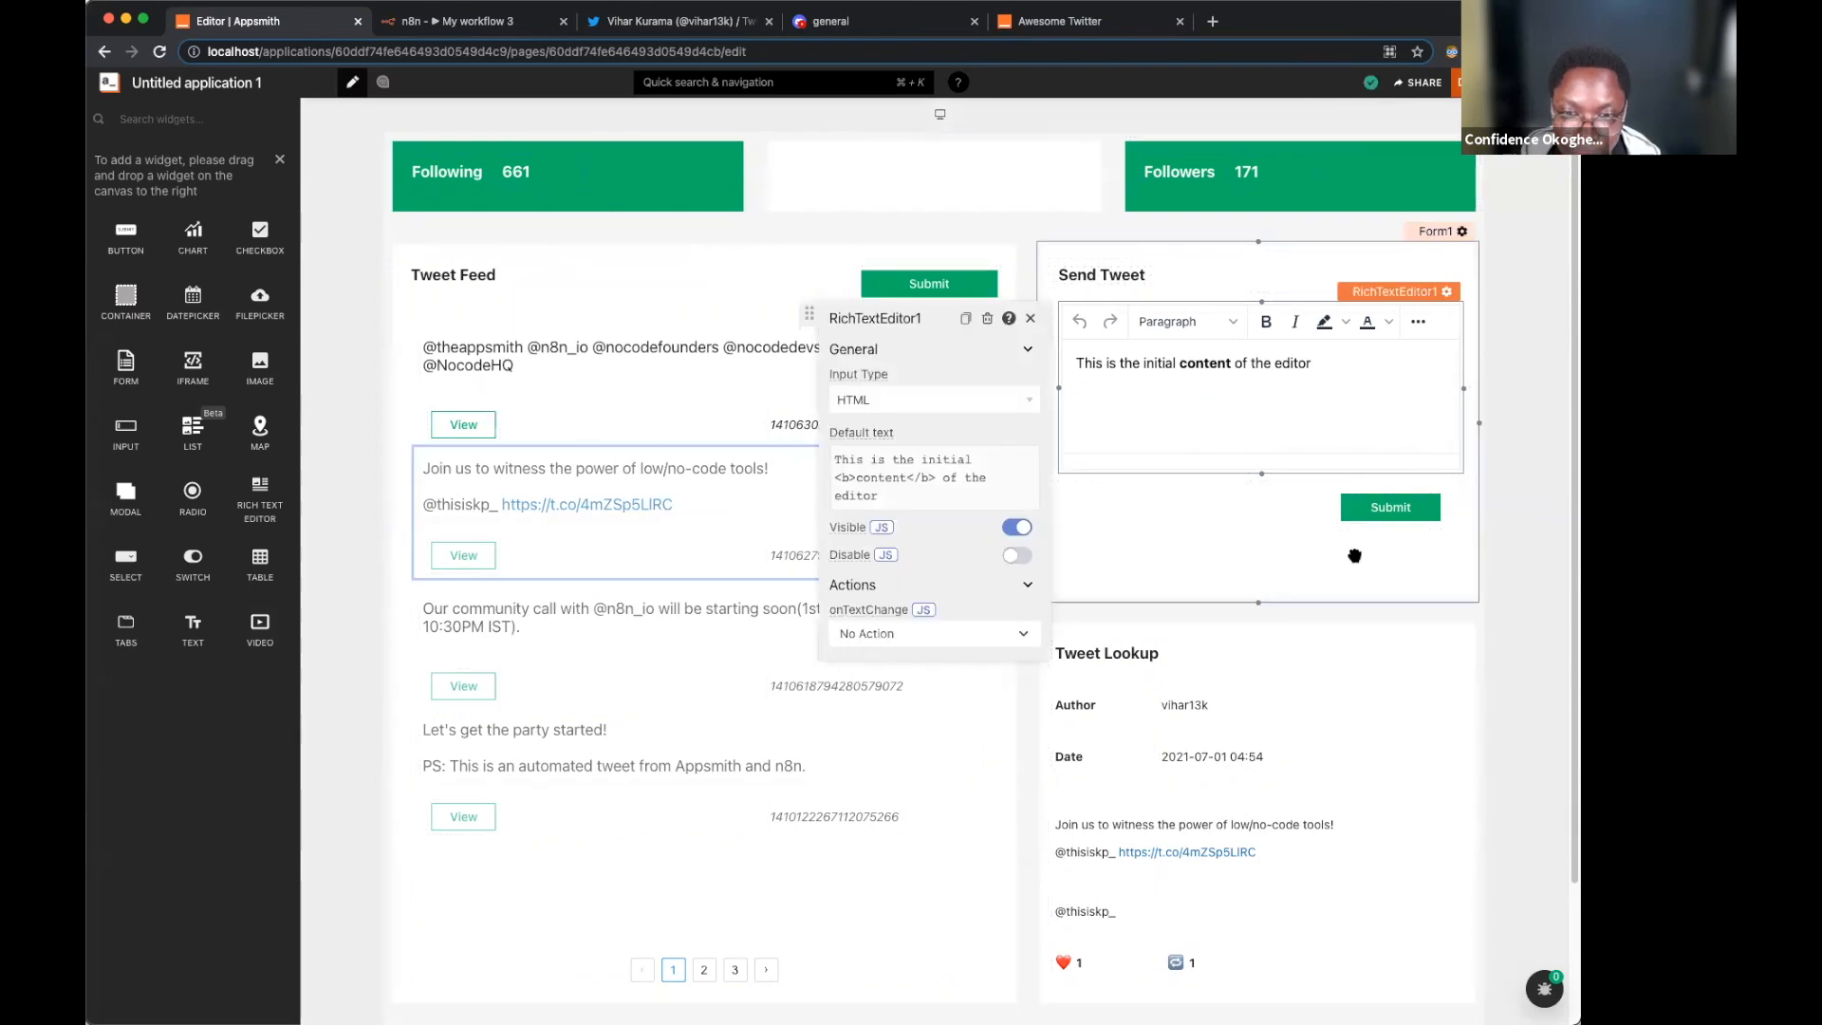
mouse_move(1410, 513)
left_mouse_down()
mouse_move(1418, 548)
mouse_move(1414, 533)
left_mouse_up()
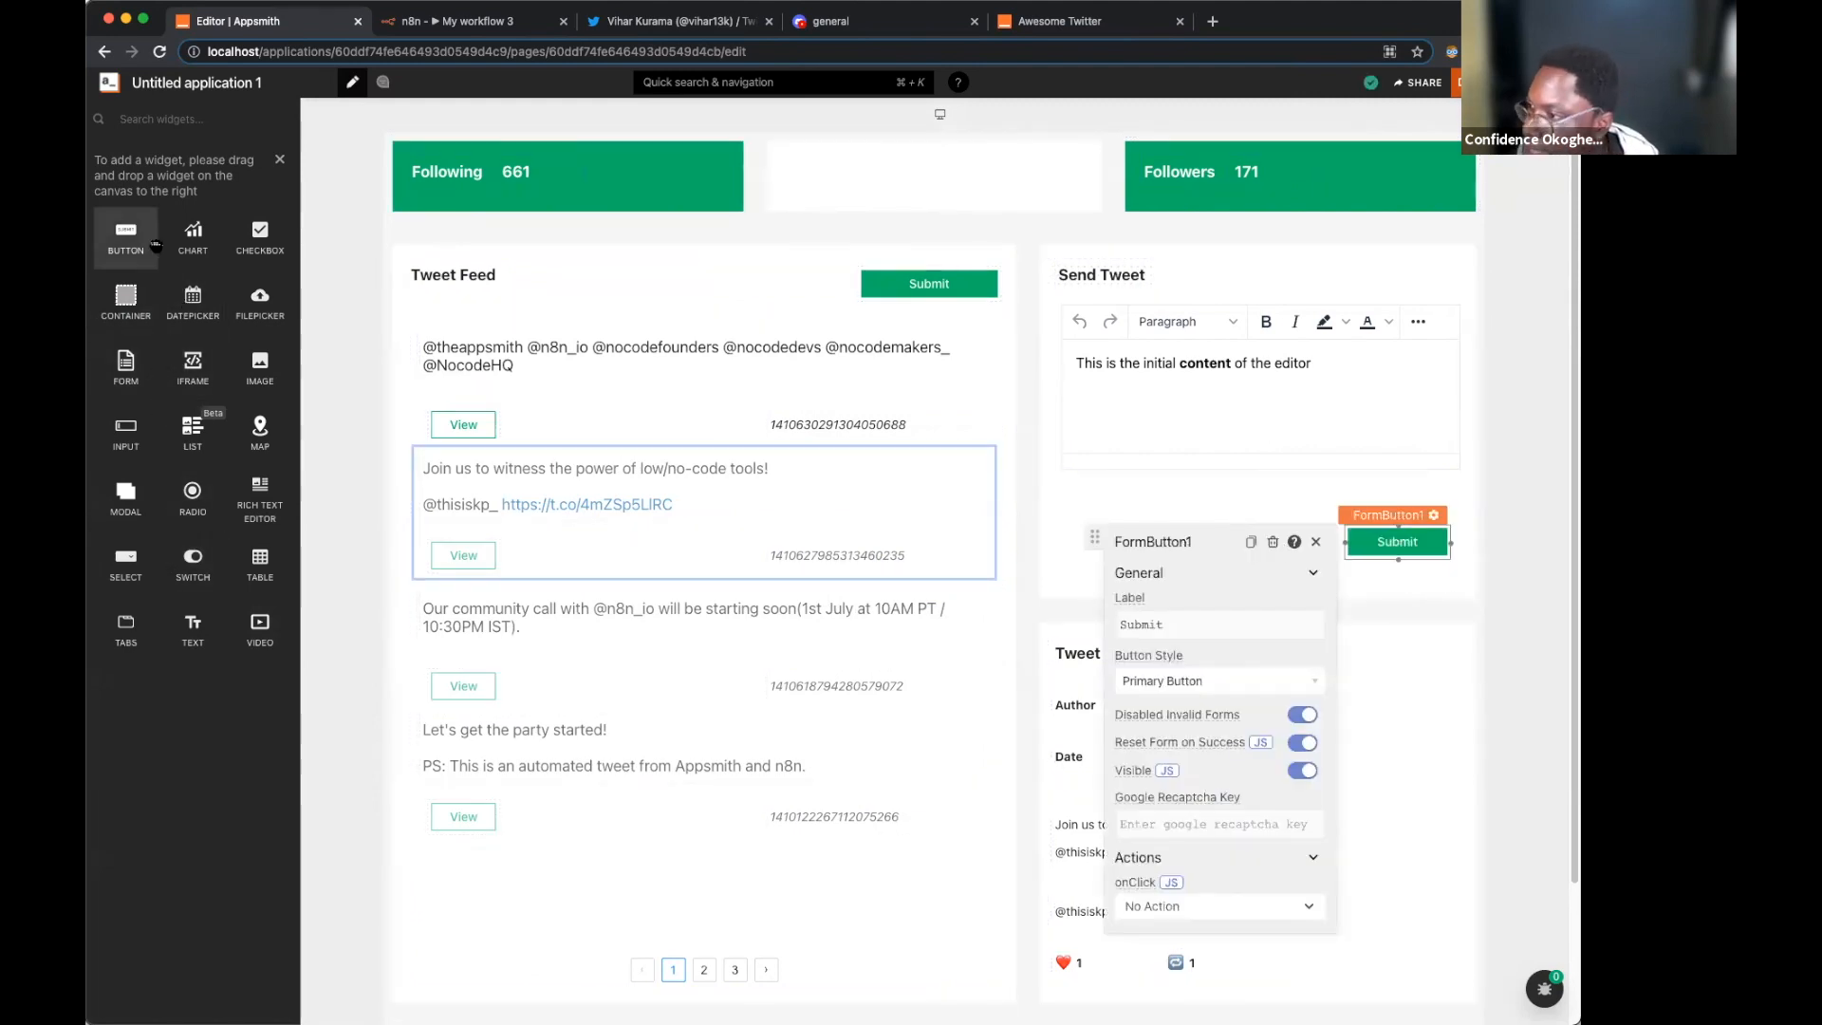
Add a checkbox at the form's bottom left labelled Twitter.
left_click_drag(263, 250, 1078, 558)
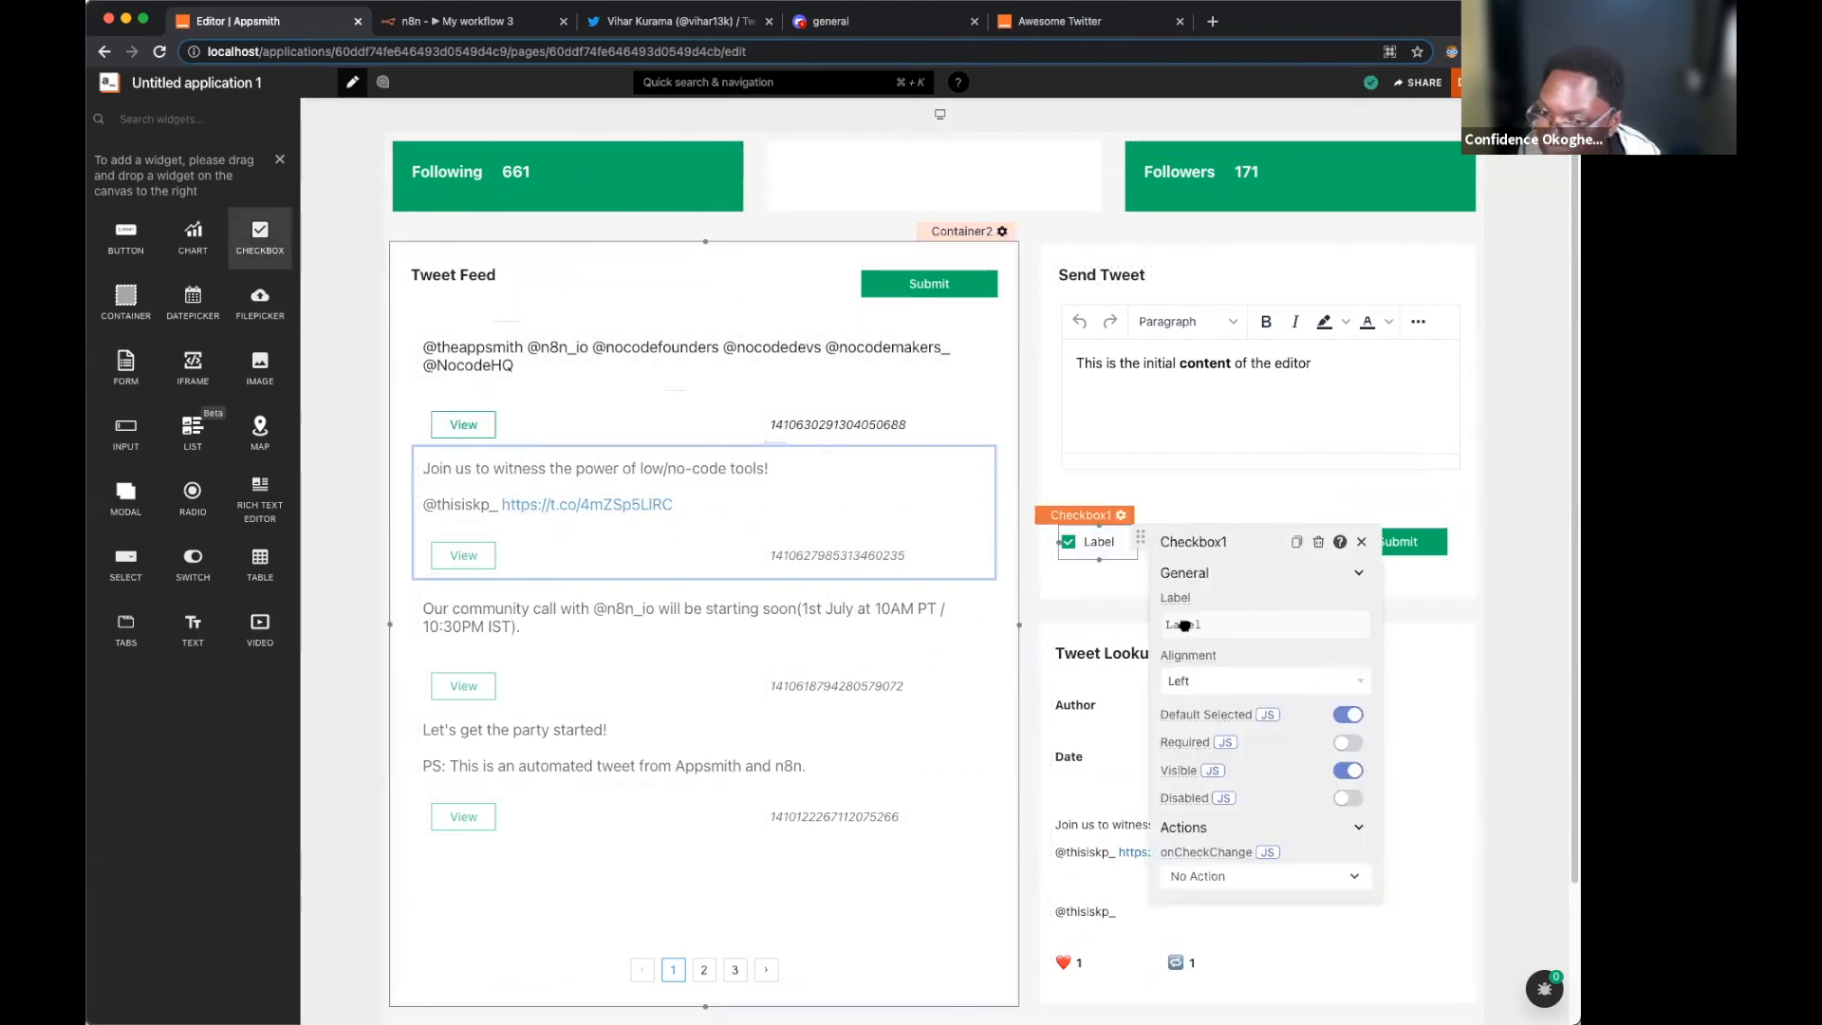
left_click_drag(1185, 626, 1176, 577)
left_click(1205, 624)
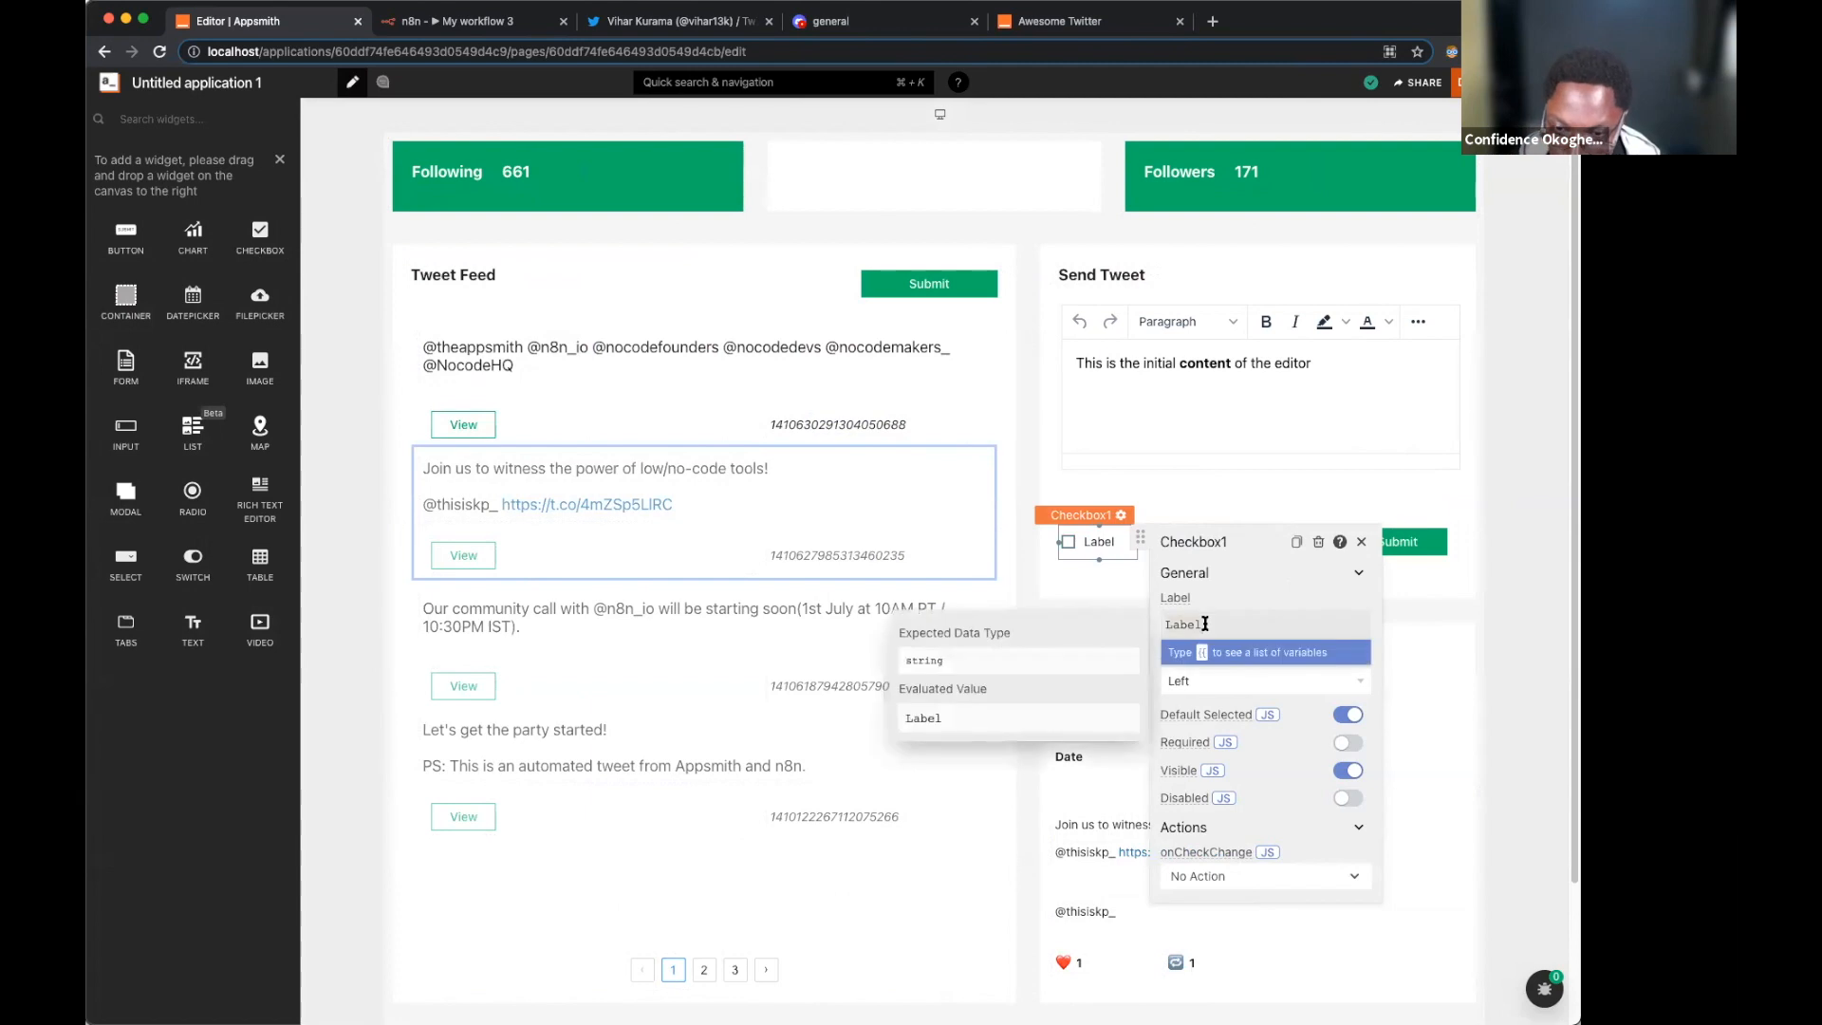
key("super+a")
type("Twit")
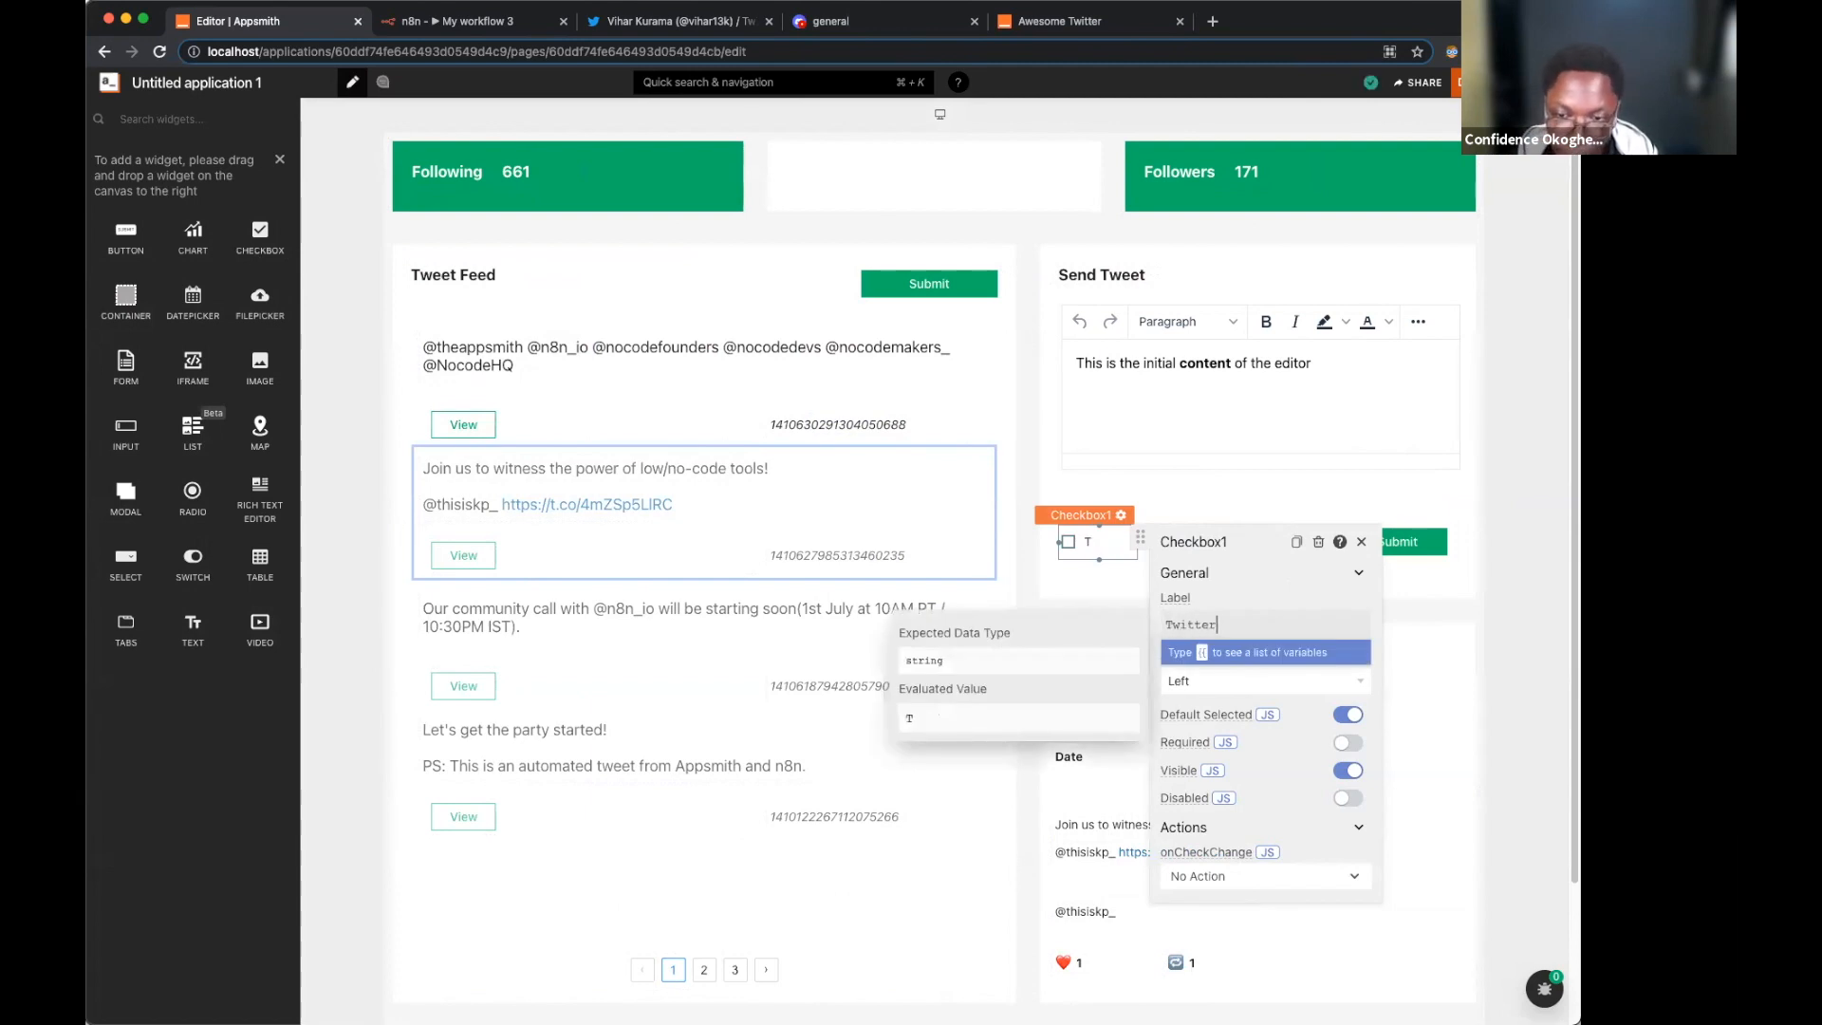
left_click(1412, 579)
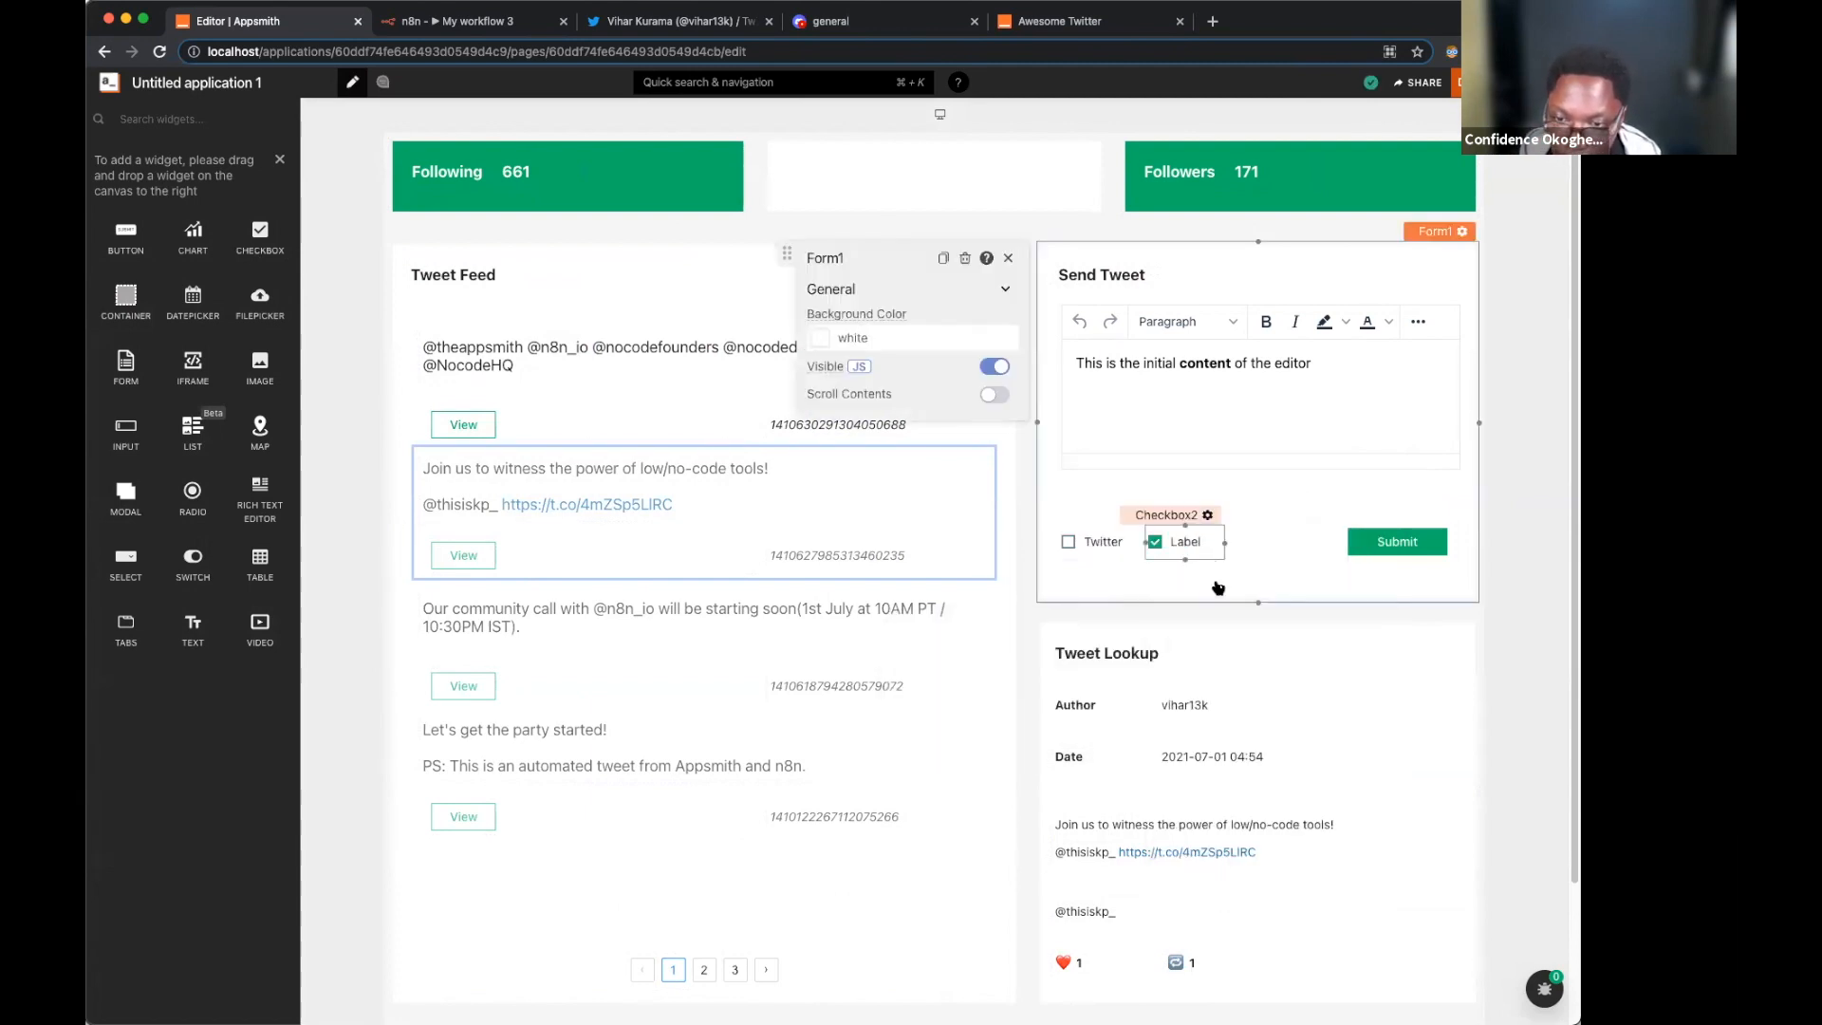
Label the second checkbox Discord and nudge the Send Tweet form slightly lower.
left_click(1186, 543)
left_click(1329, 623)
key("super+a")
type("D")
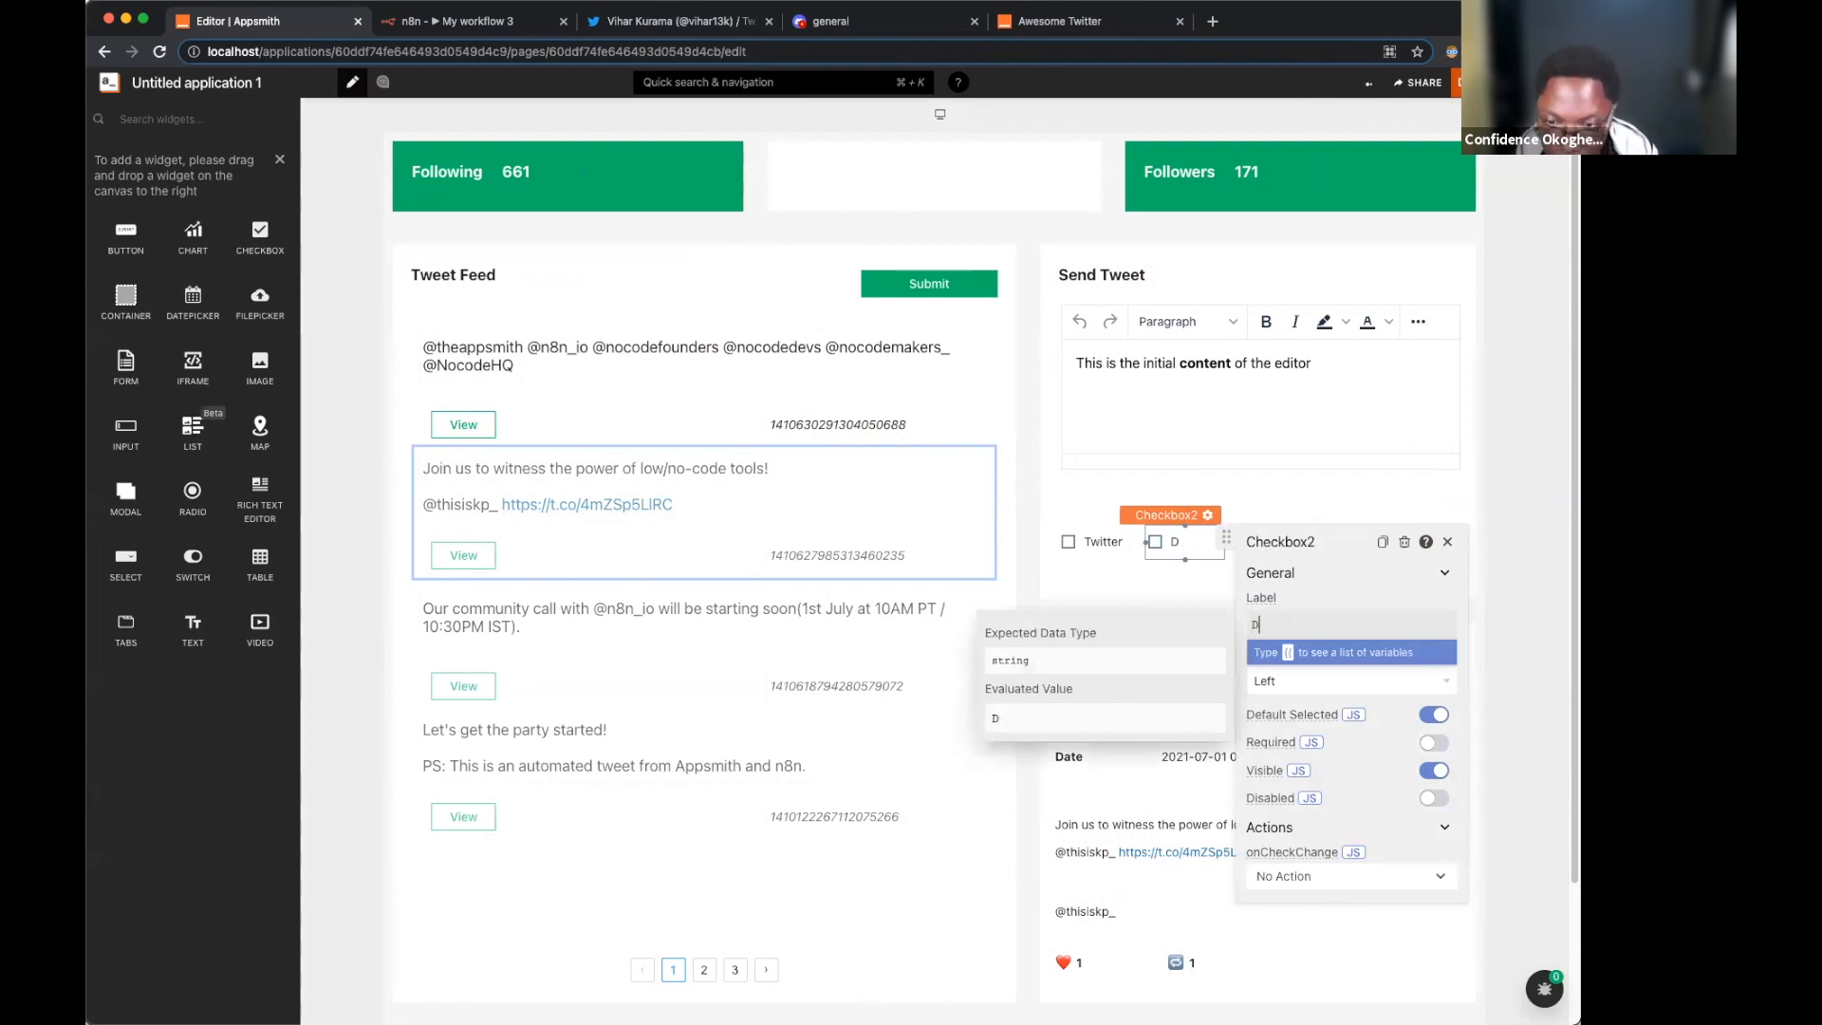
type("iscord")
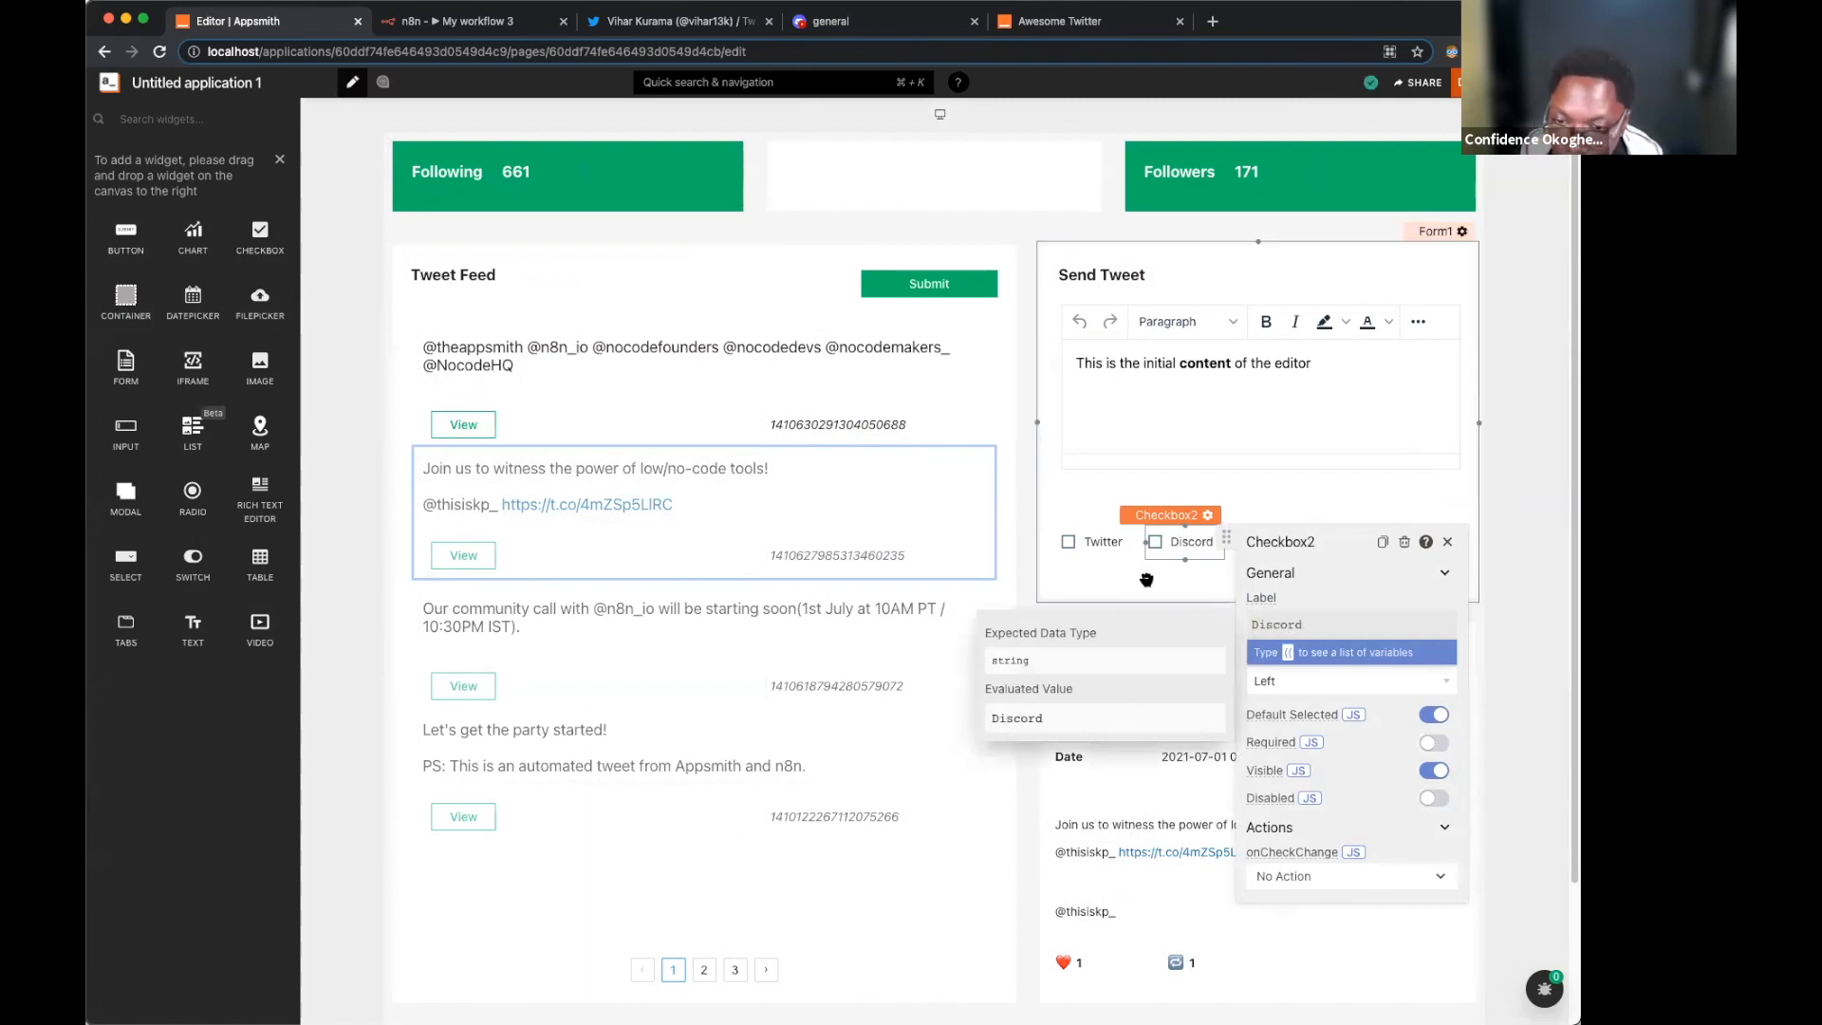
left_click_drag(1147, 580, 1149, 588)
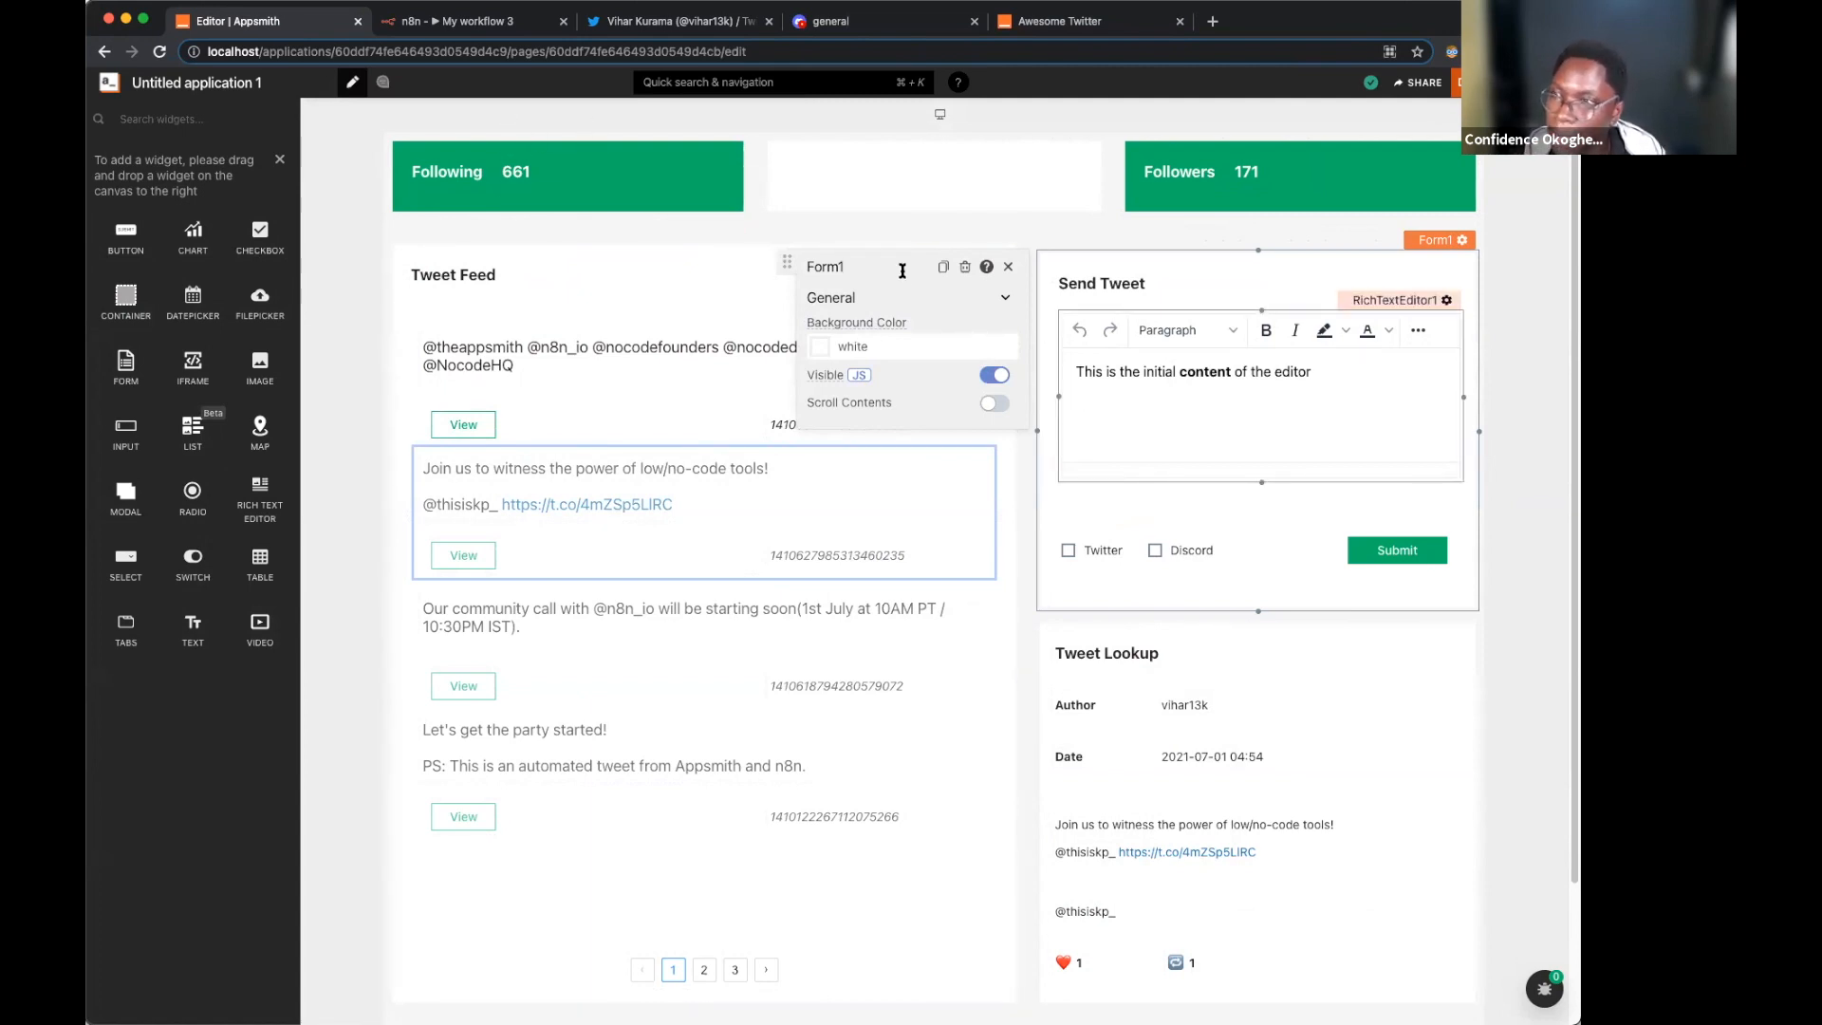
left_click(444, 23)
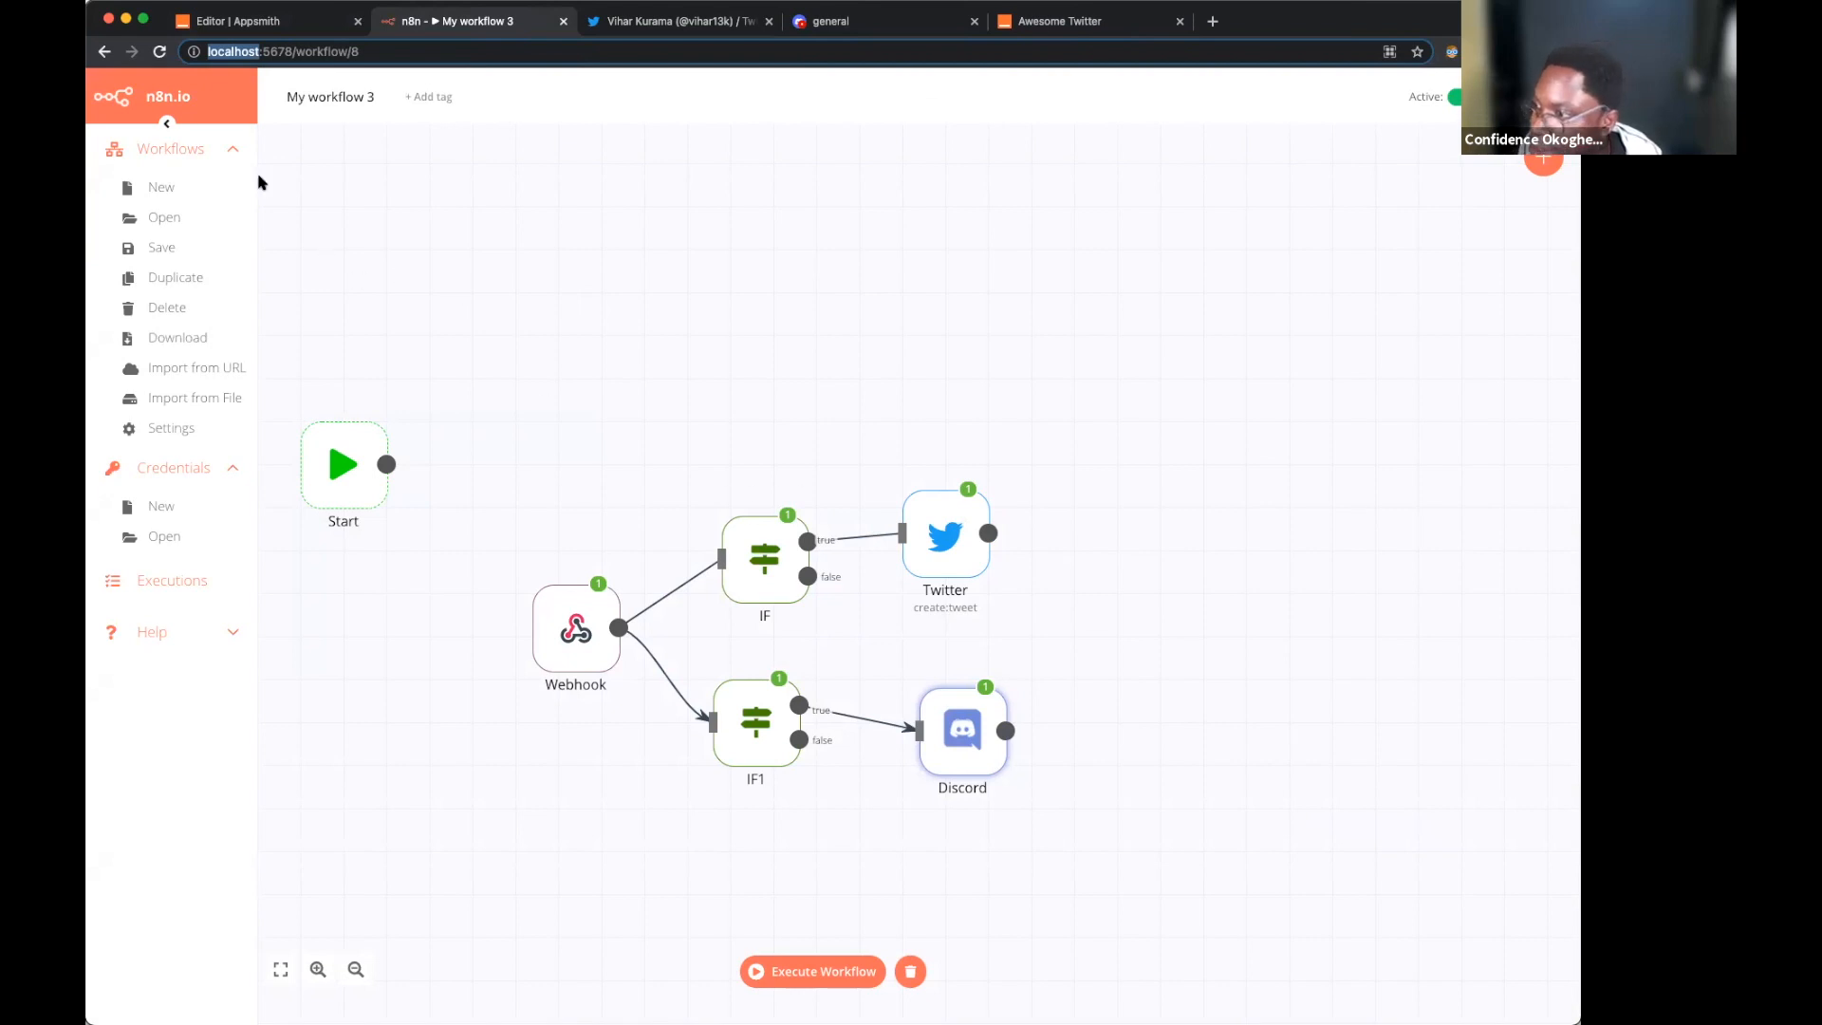
Delete My workflow 3 and the saved Twitter Auth credential.
left_click(180, 308)
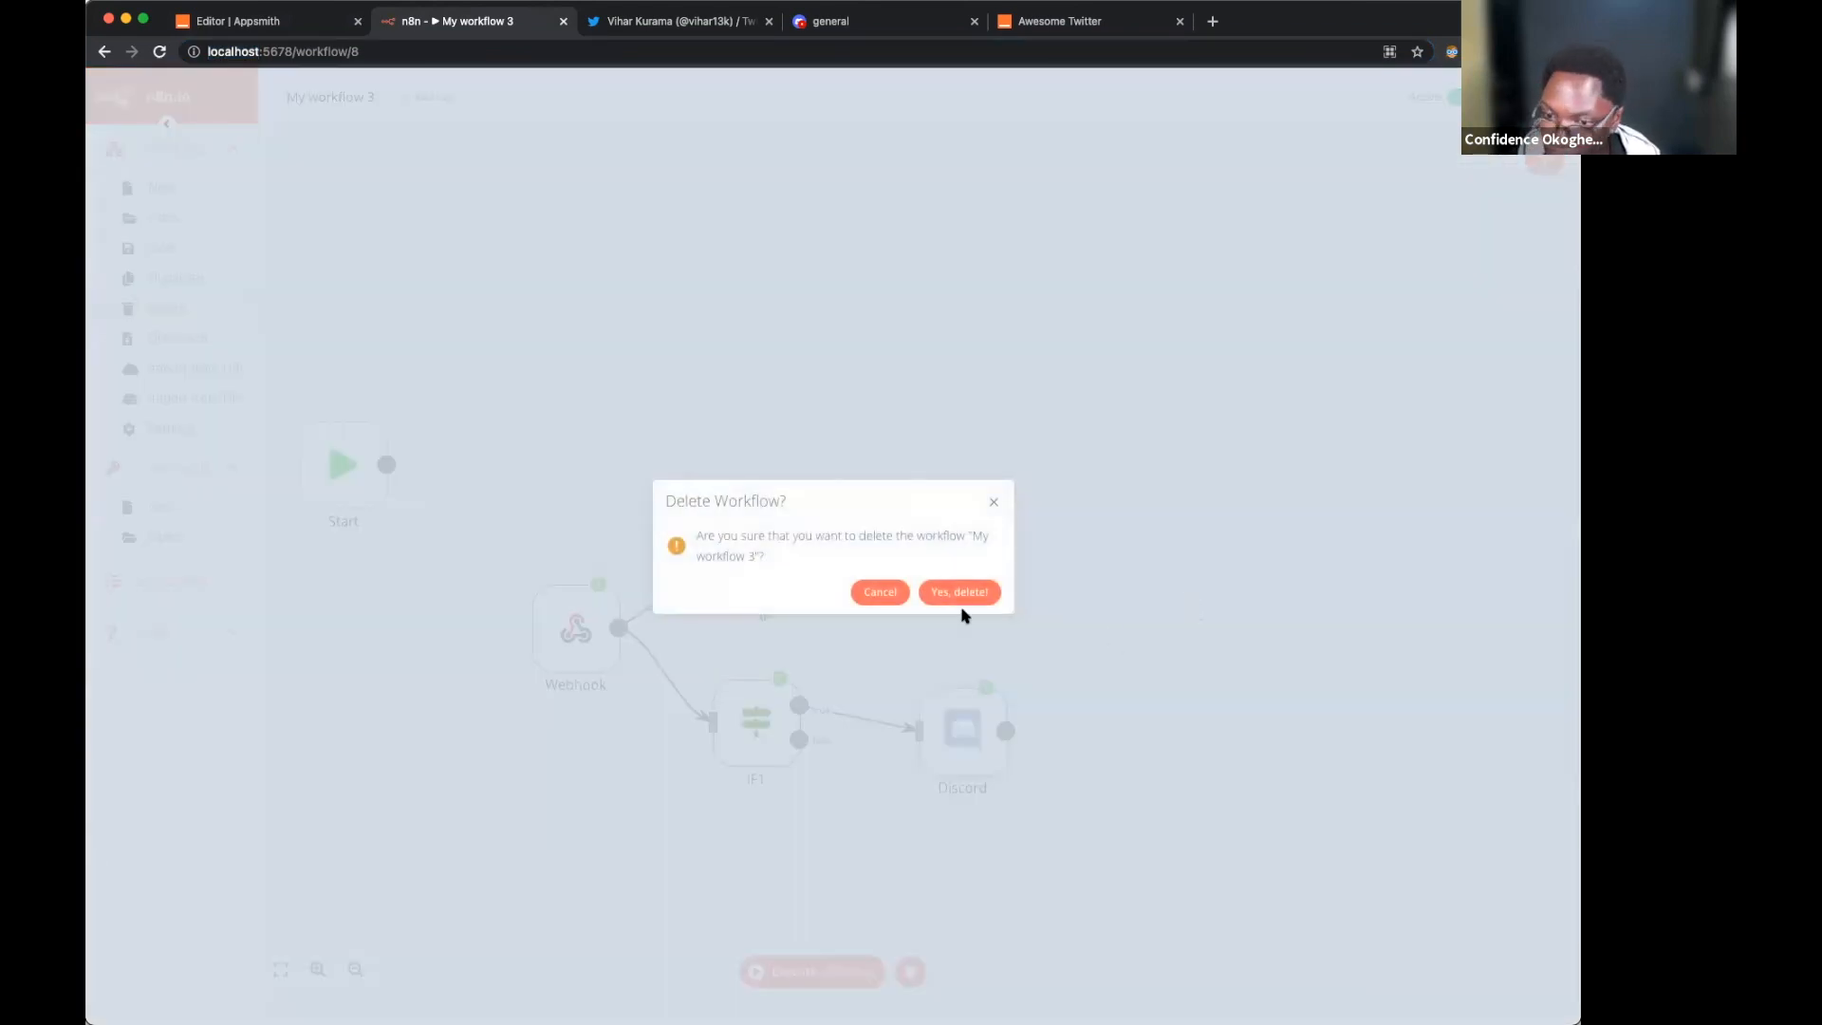
left_click(959, 594)
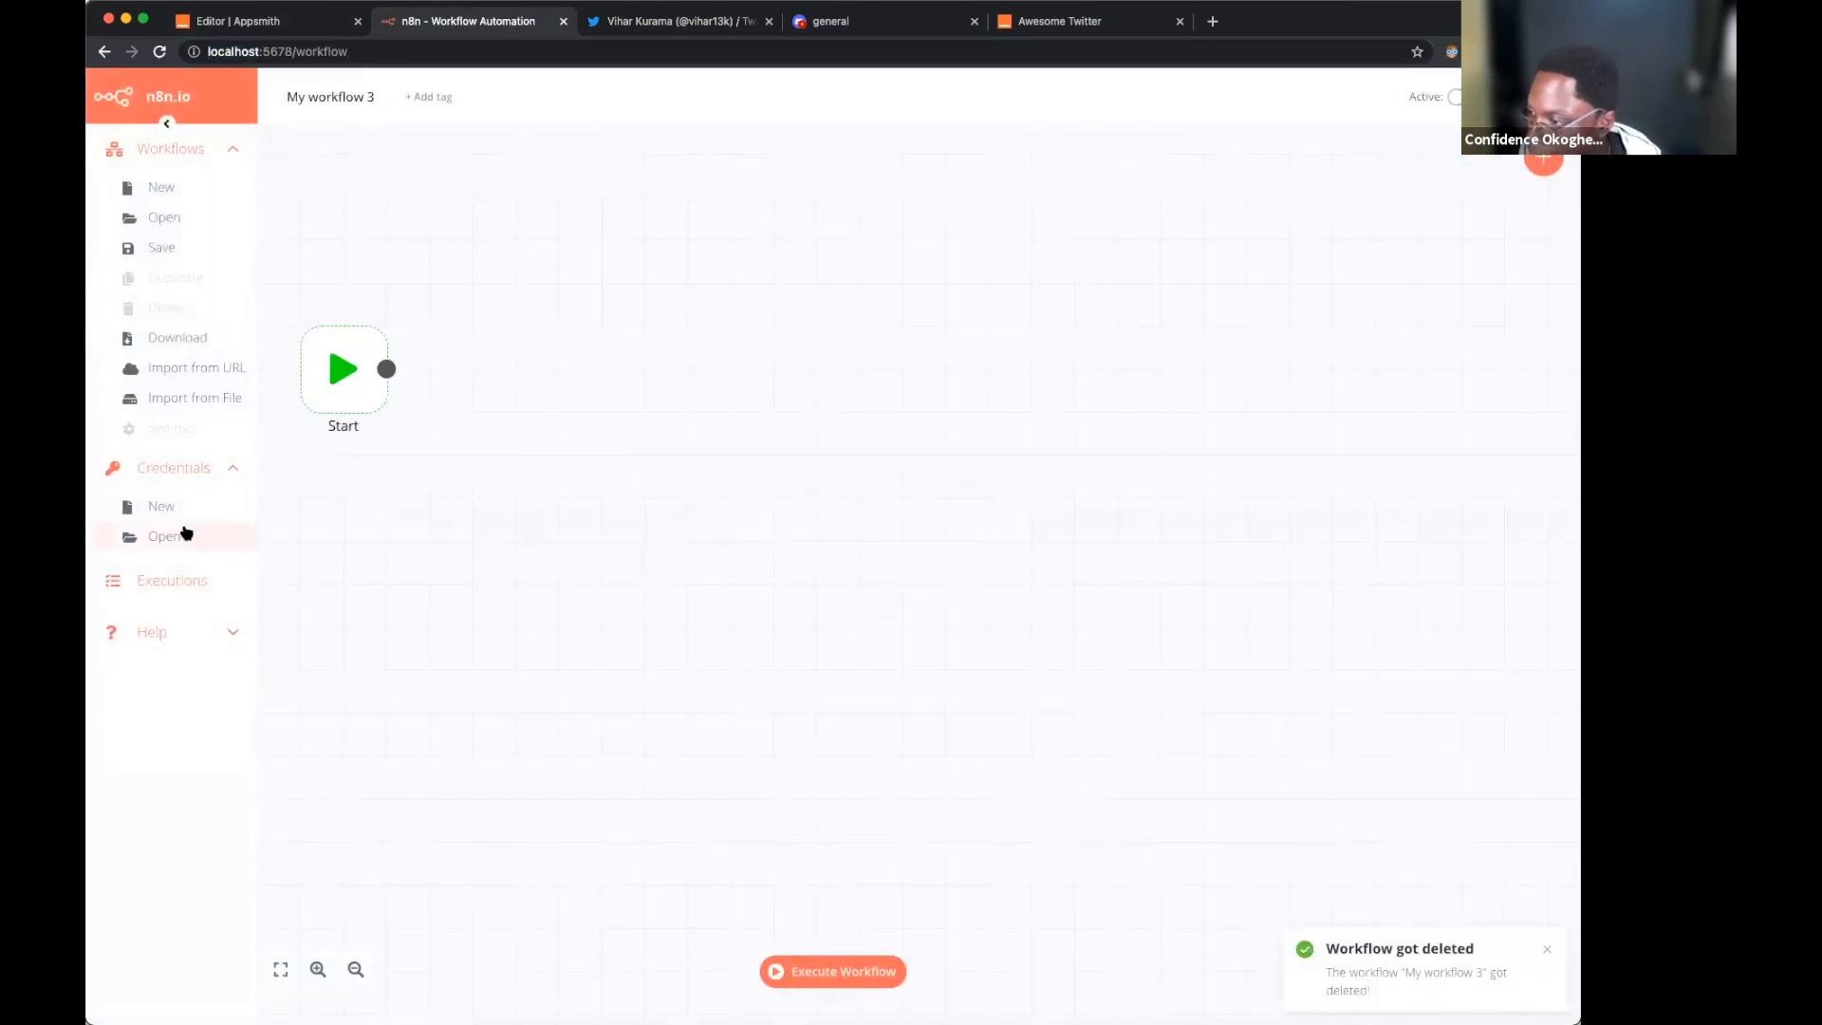
left_click(180, 535)
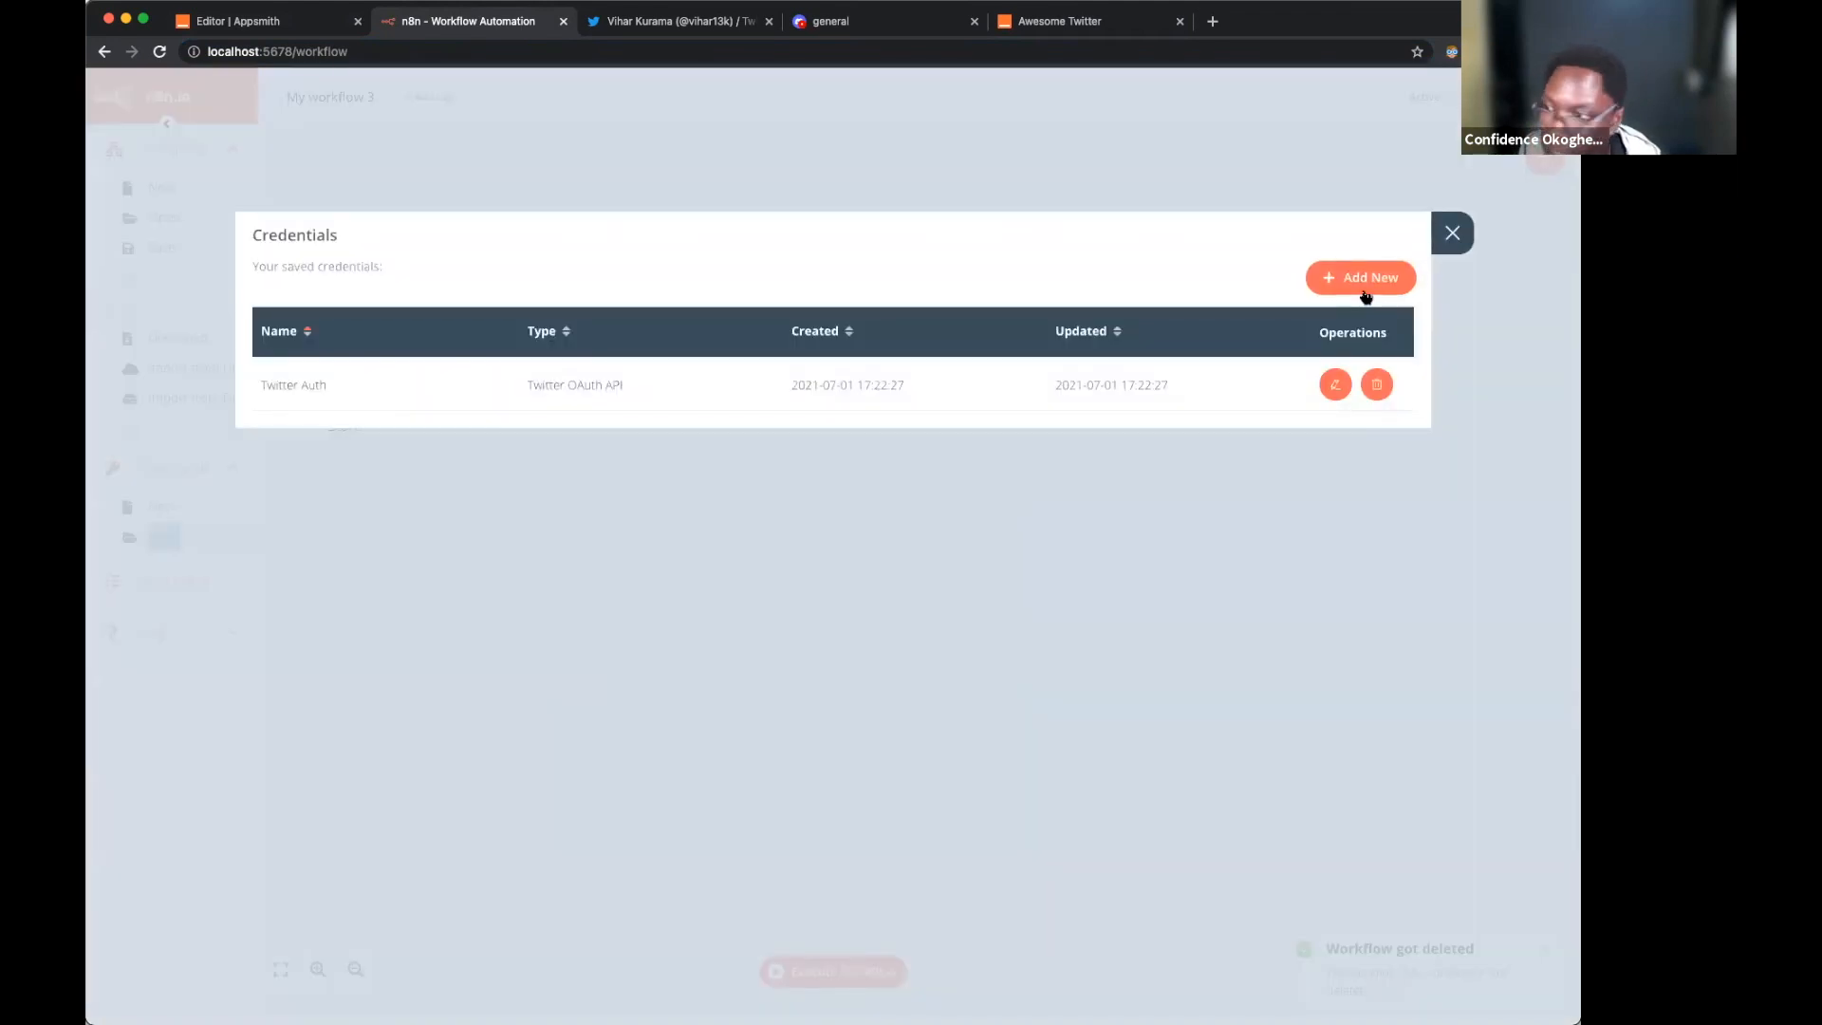
left_click(1377, 385)
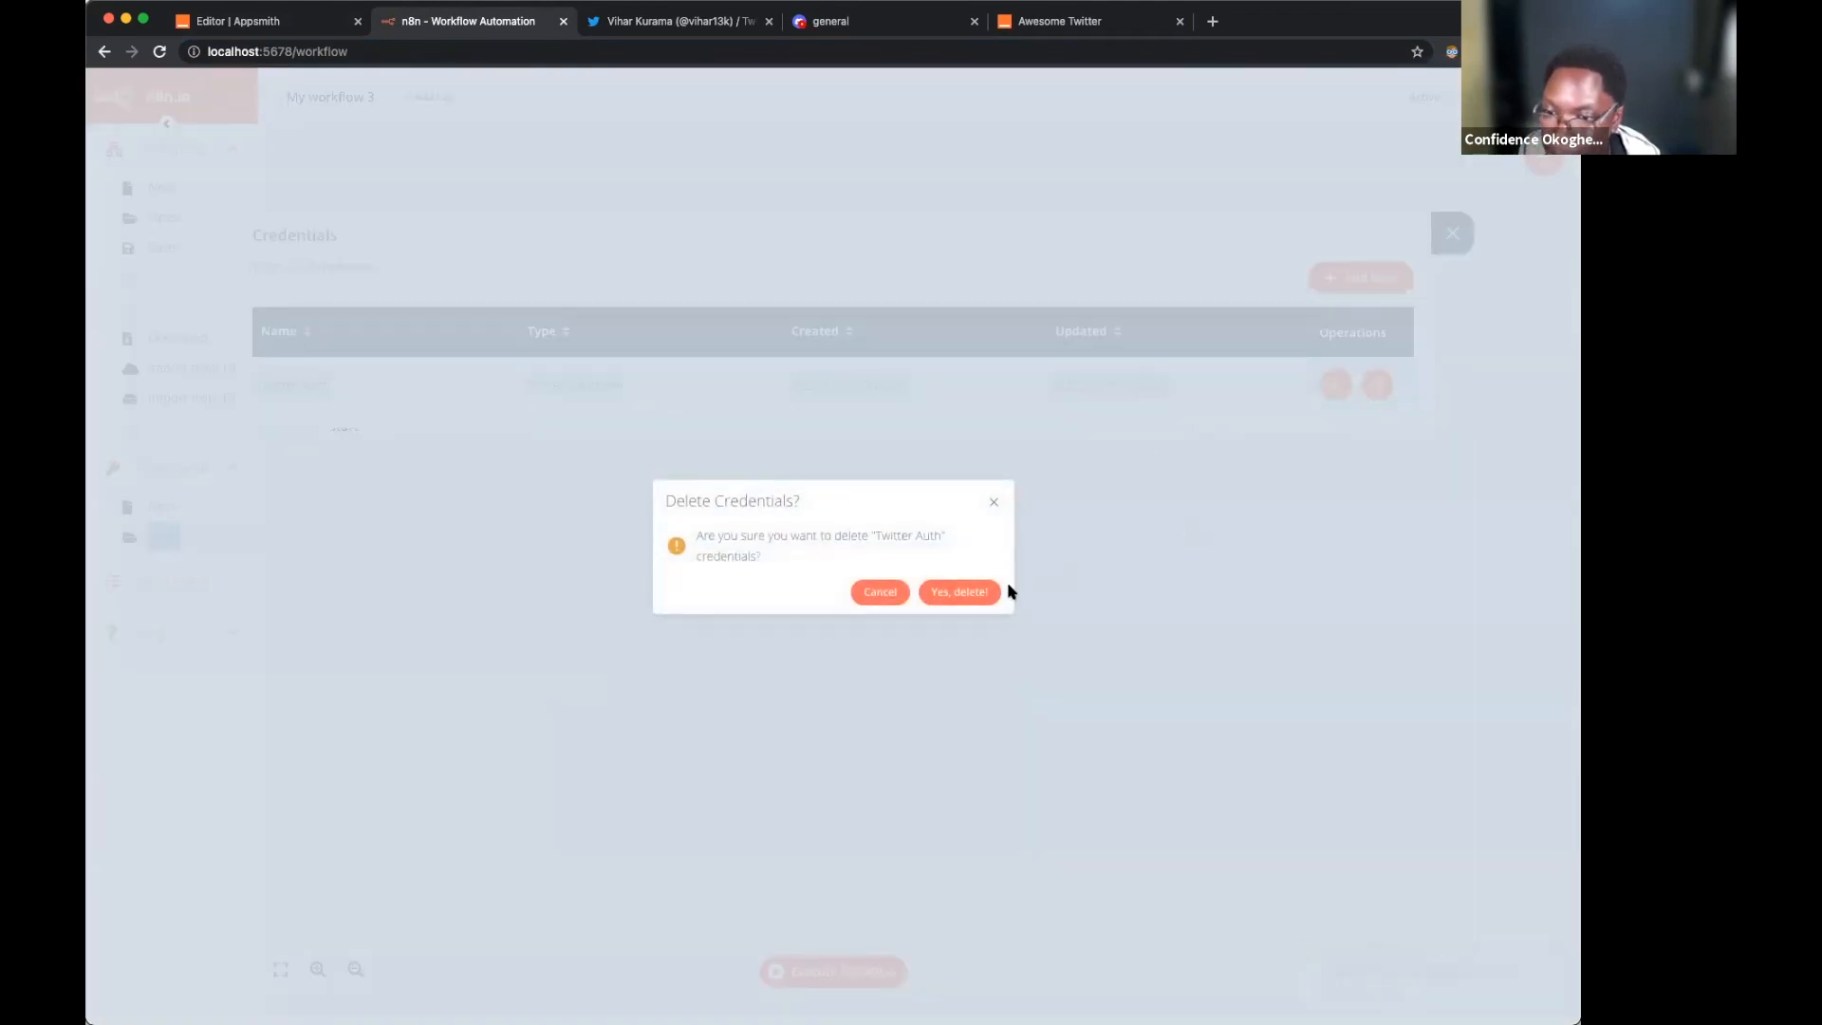
left_click(953, 592)
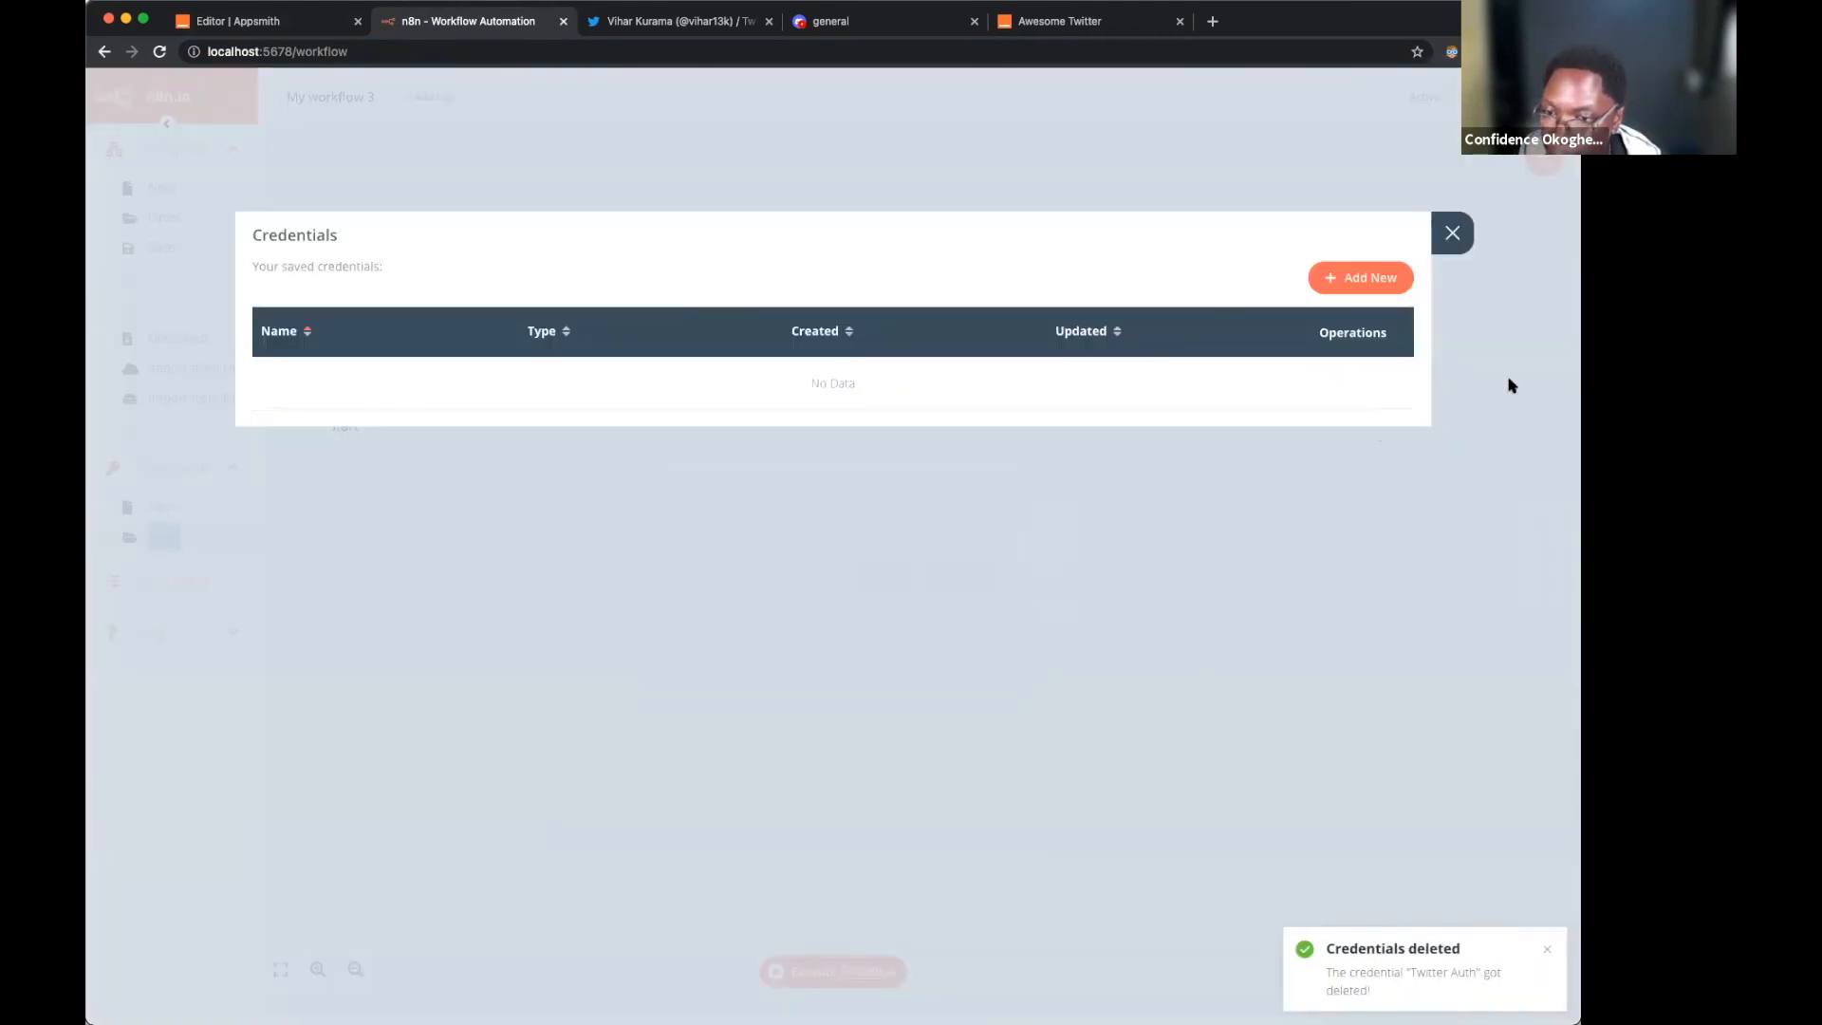
left_click(1447, 242)
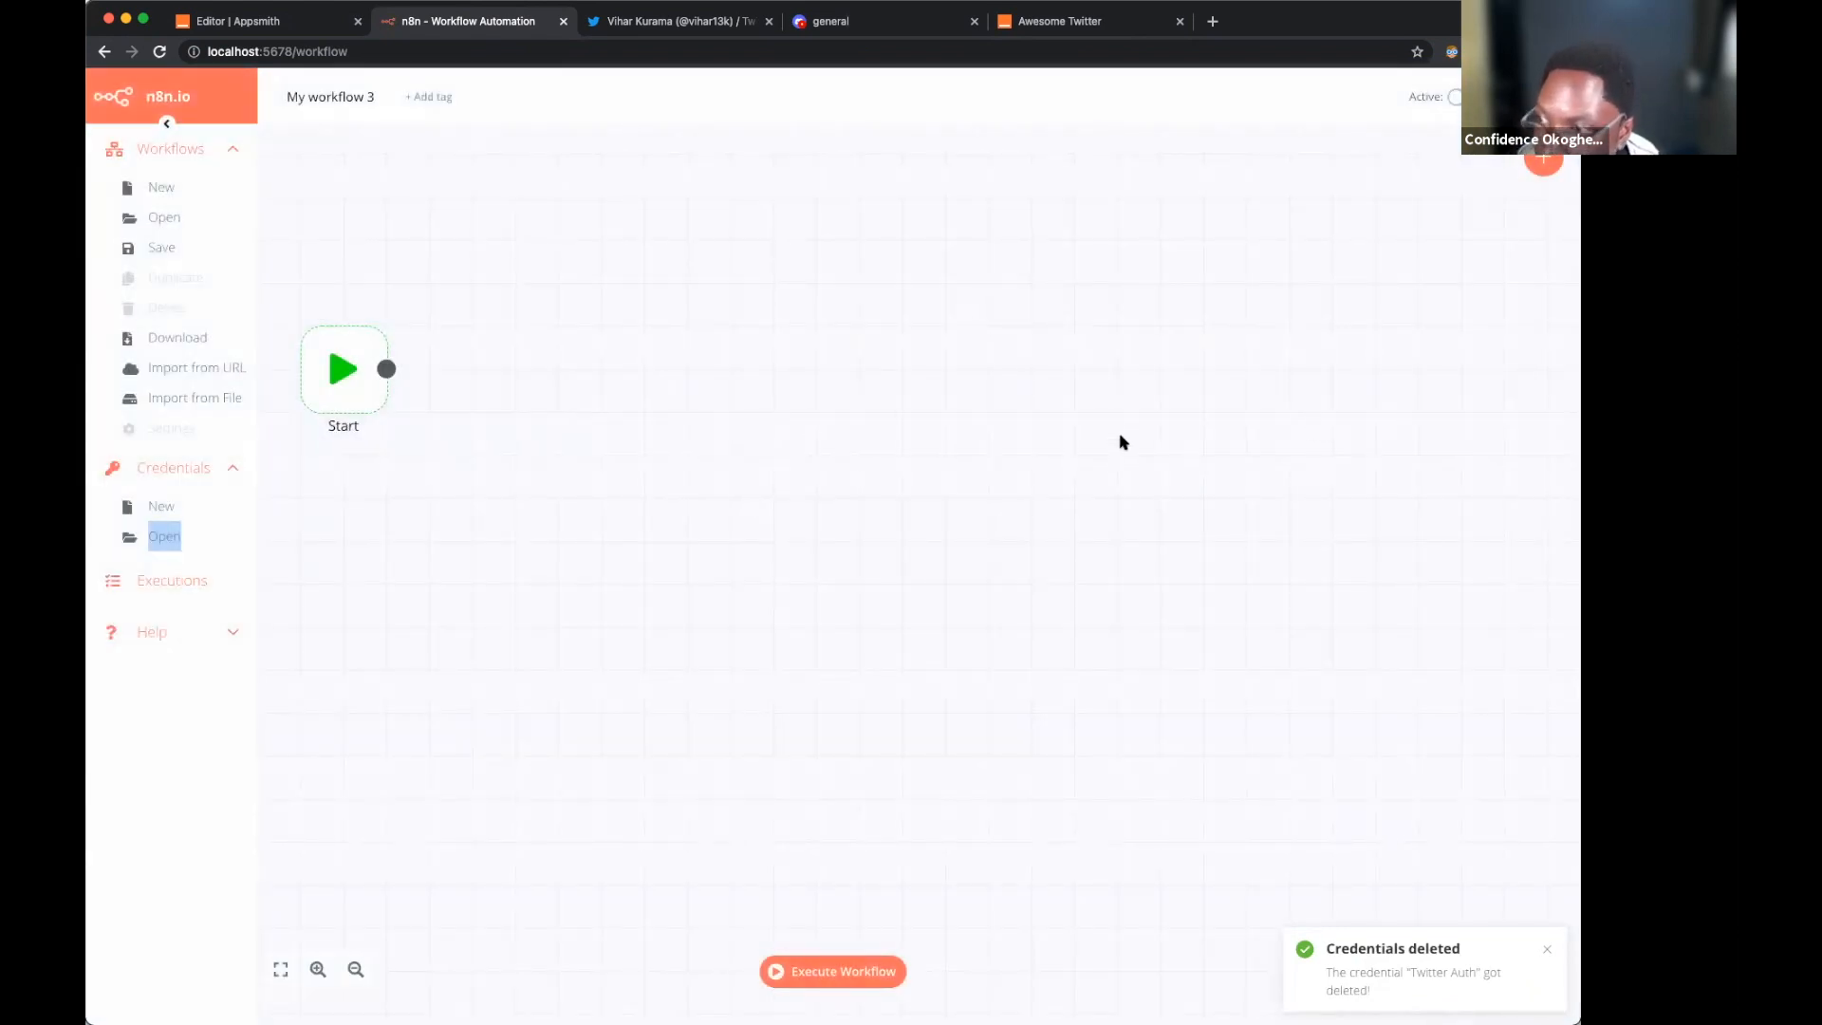
left_click(1547, 157)
Add a Webhook node followed by an IF node.
type("we")
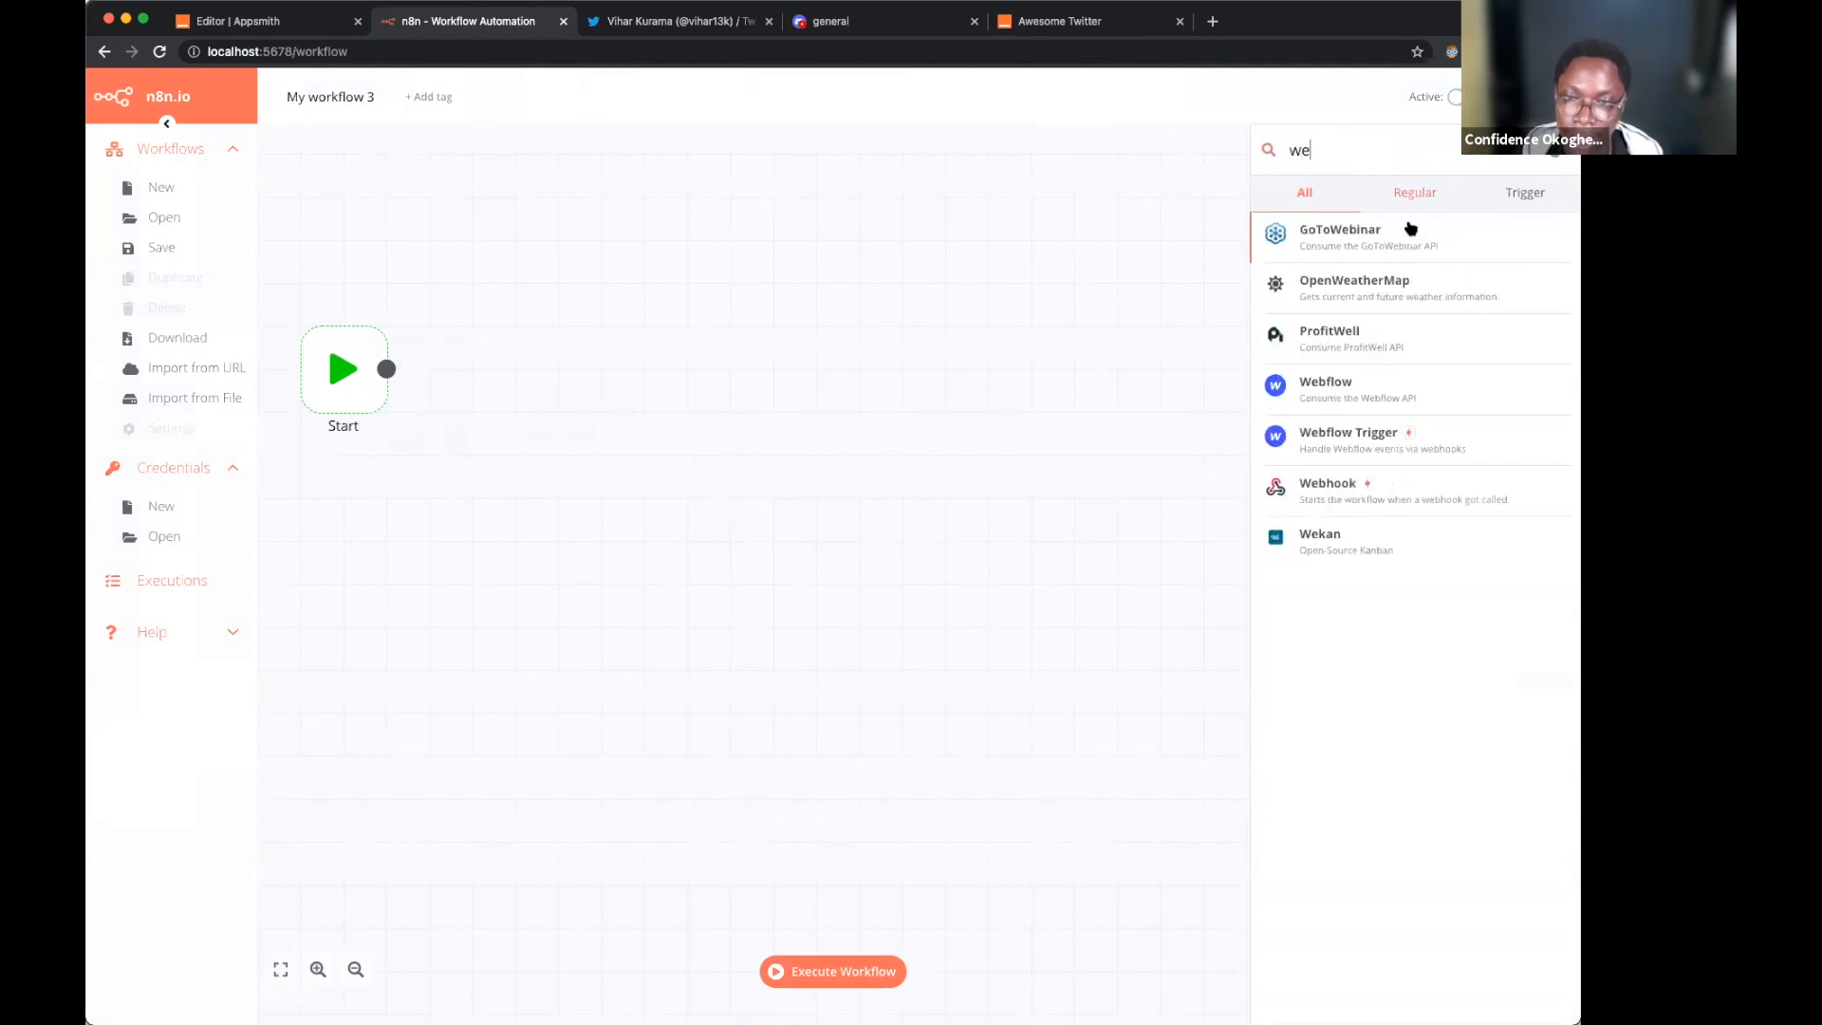
left_click(1388, 488)
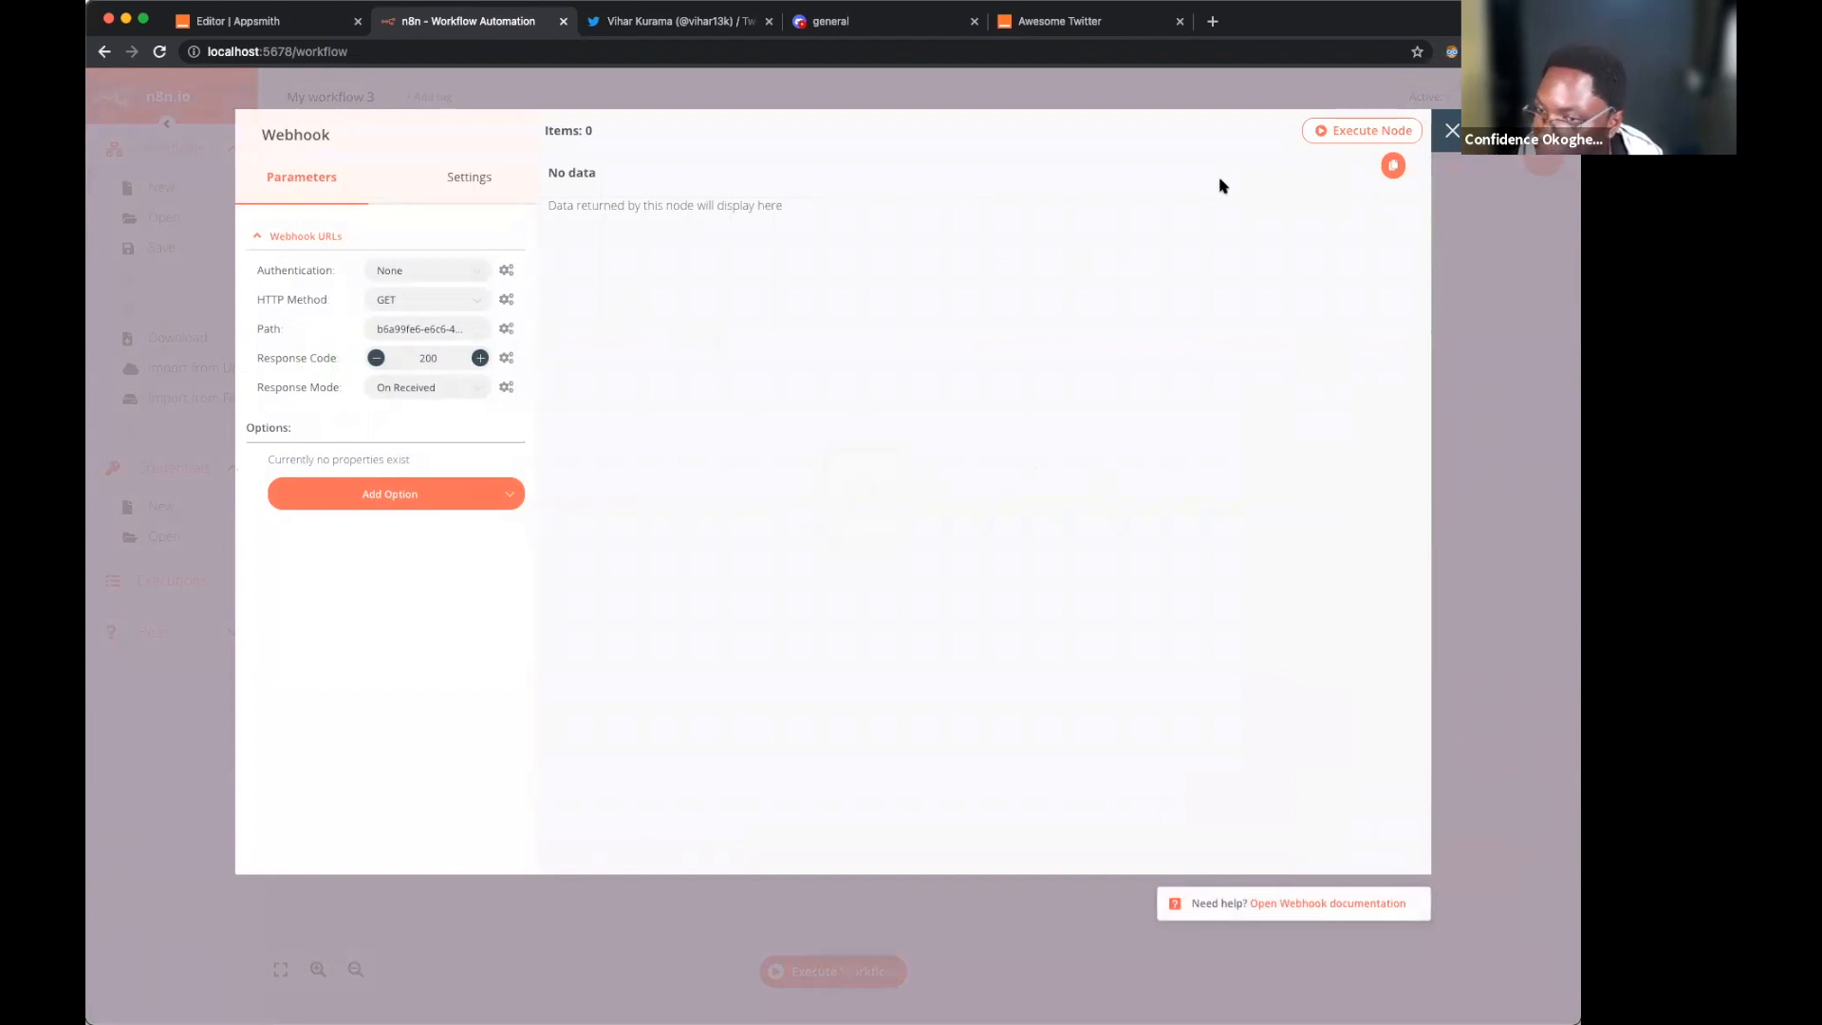
left_click(1453, 131)
left_click(1544, 161)
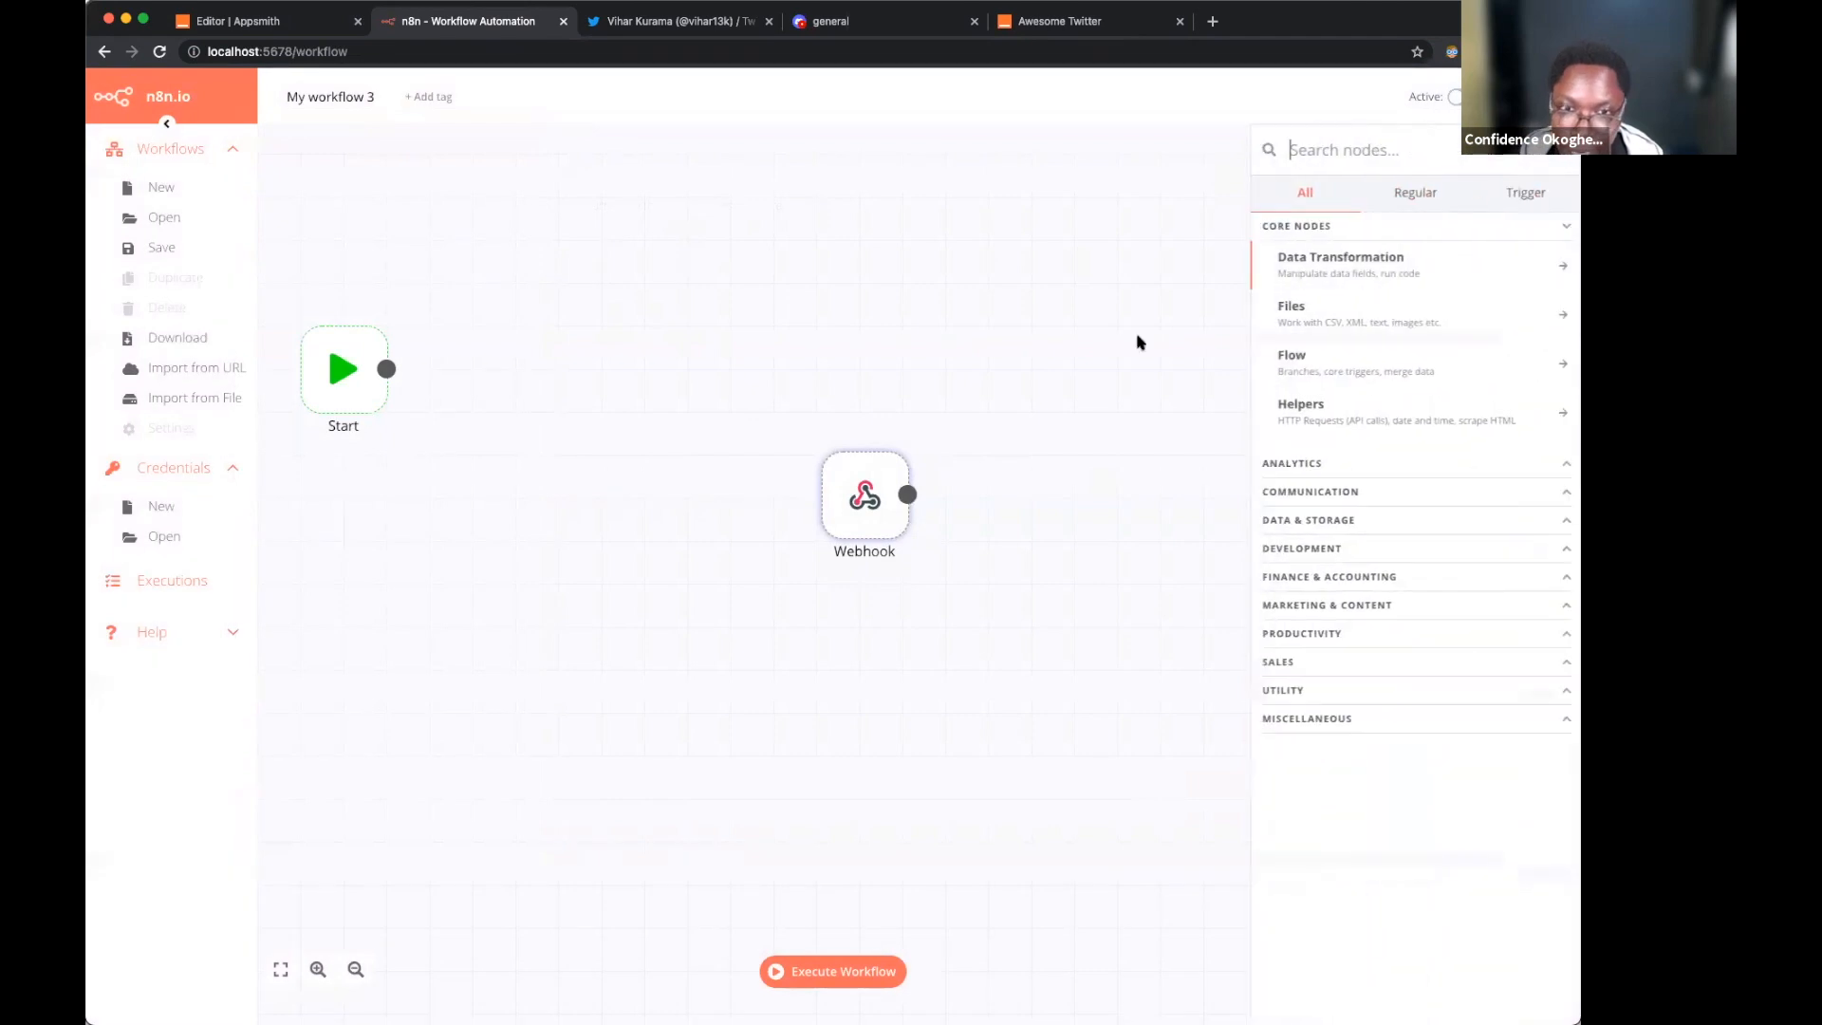
type("if")
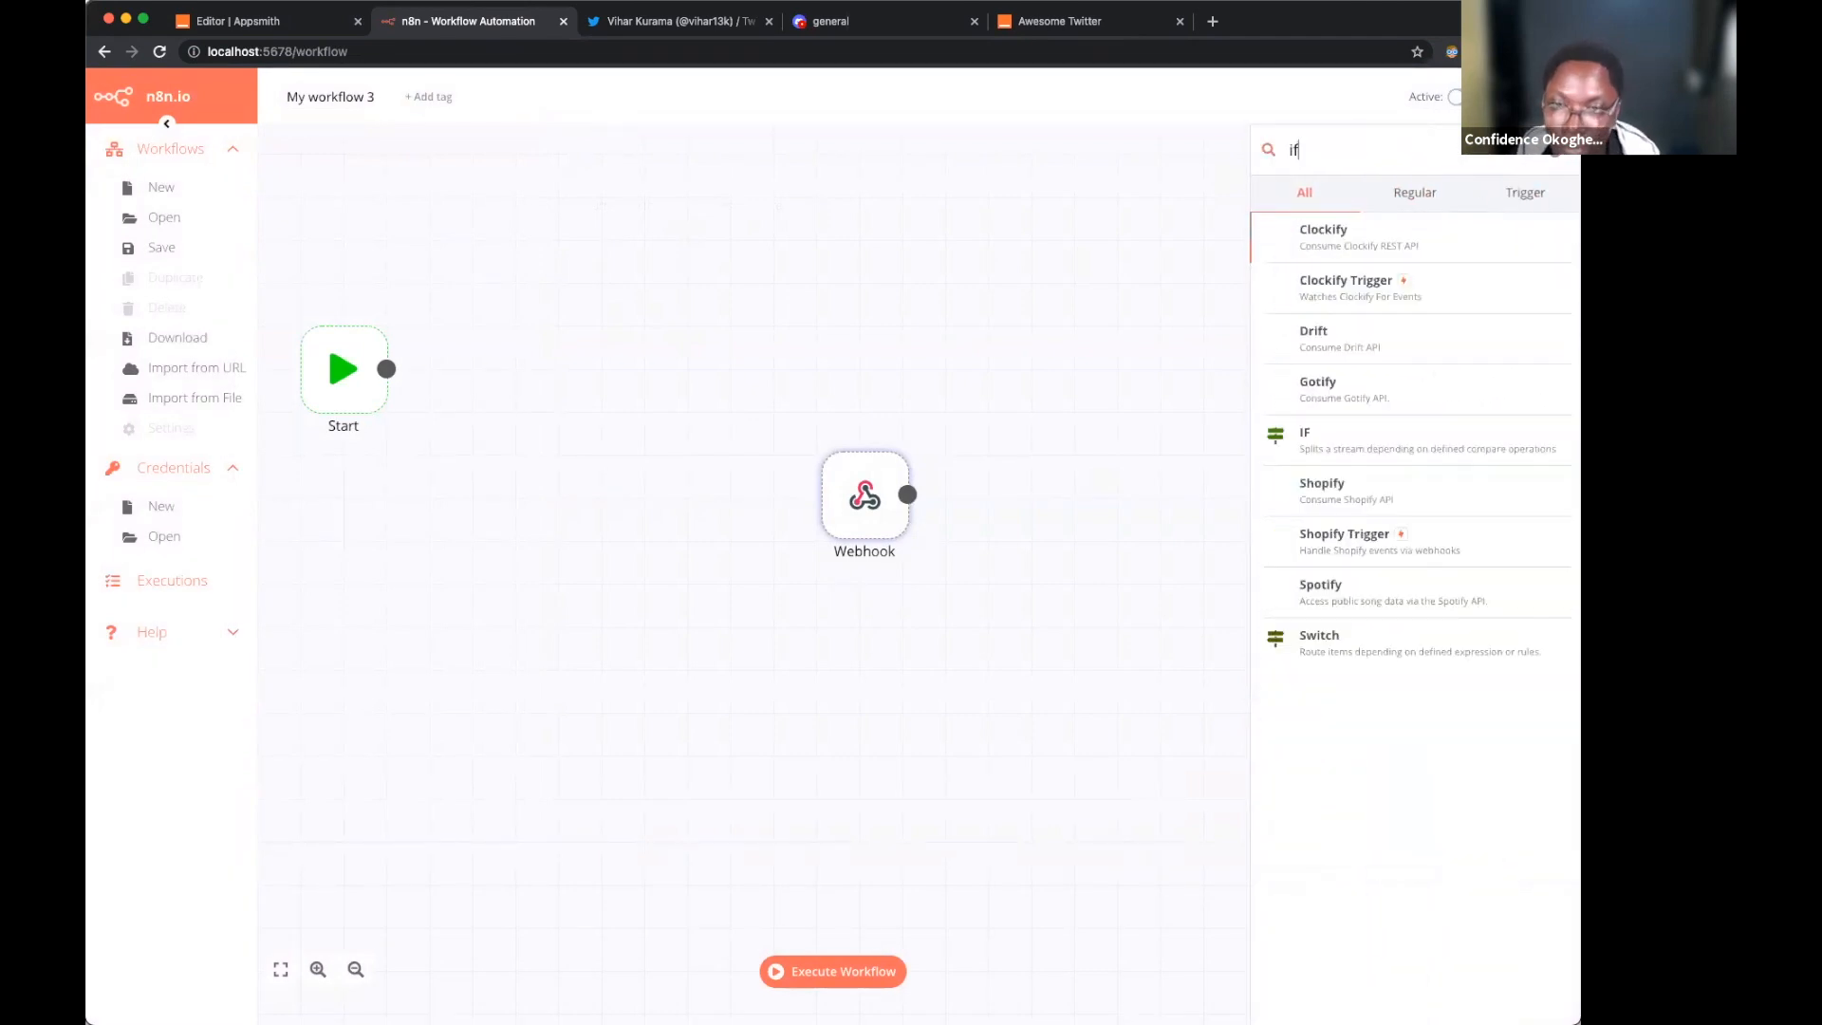
left_click(1374, 450)
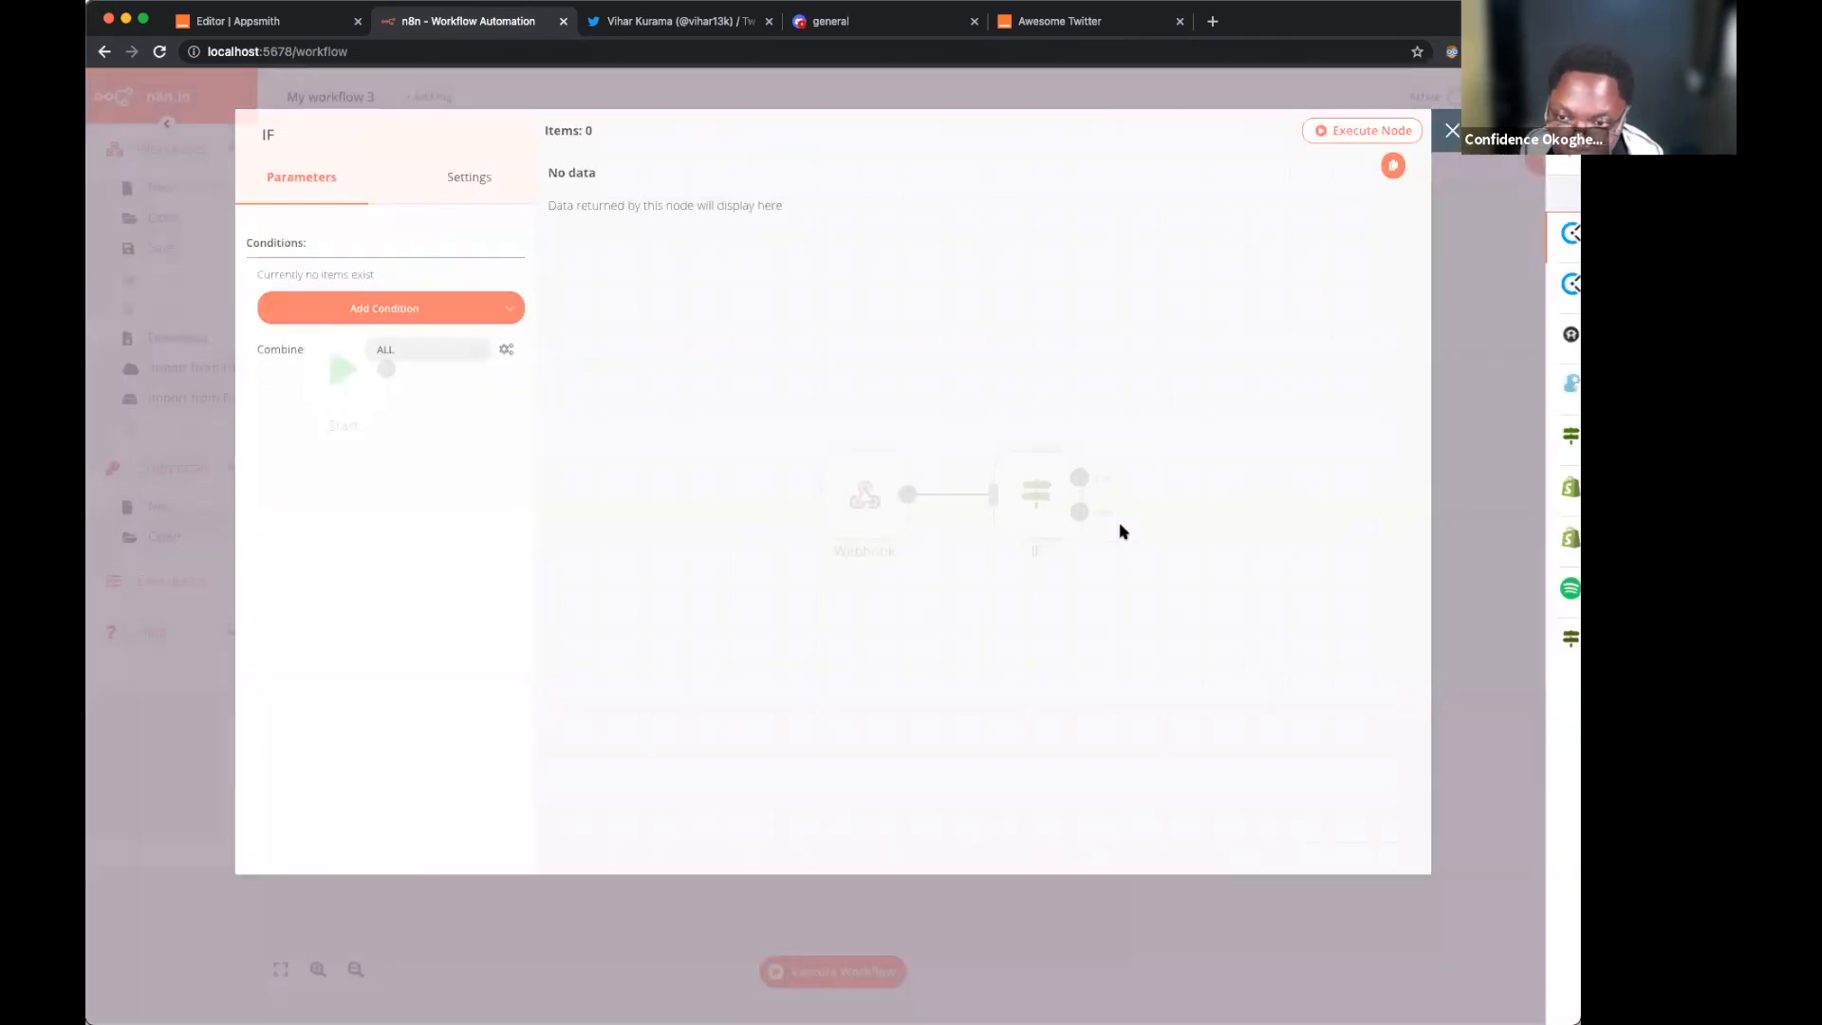
left_click(1452, 131)
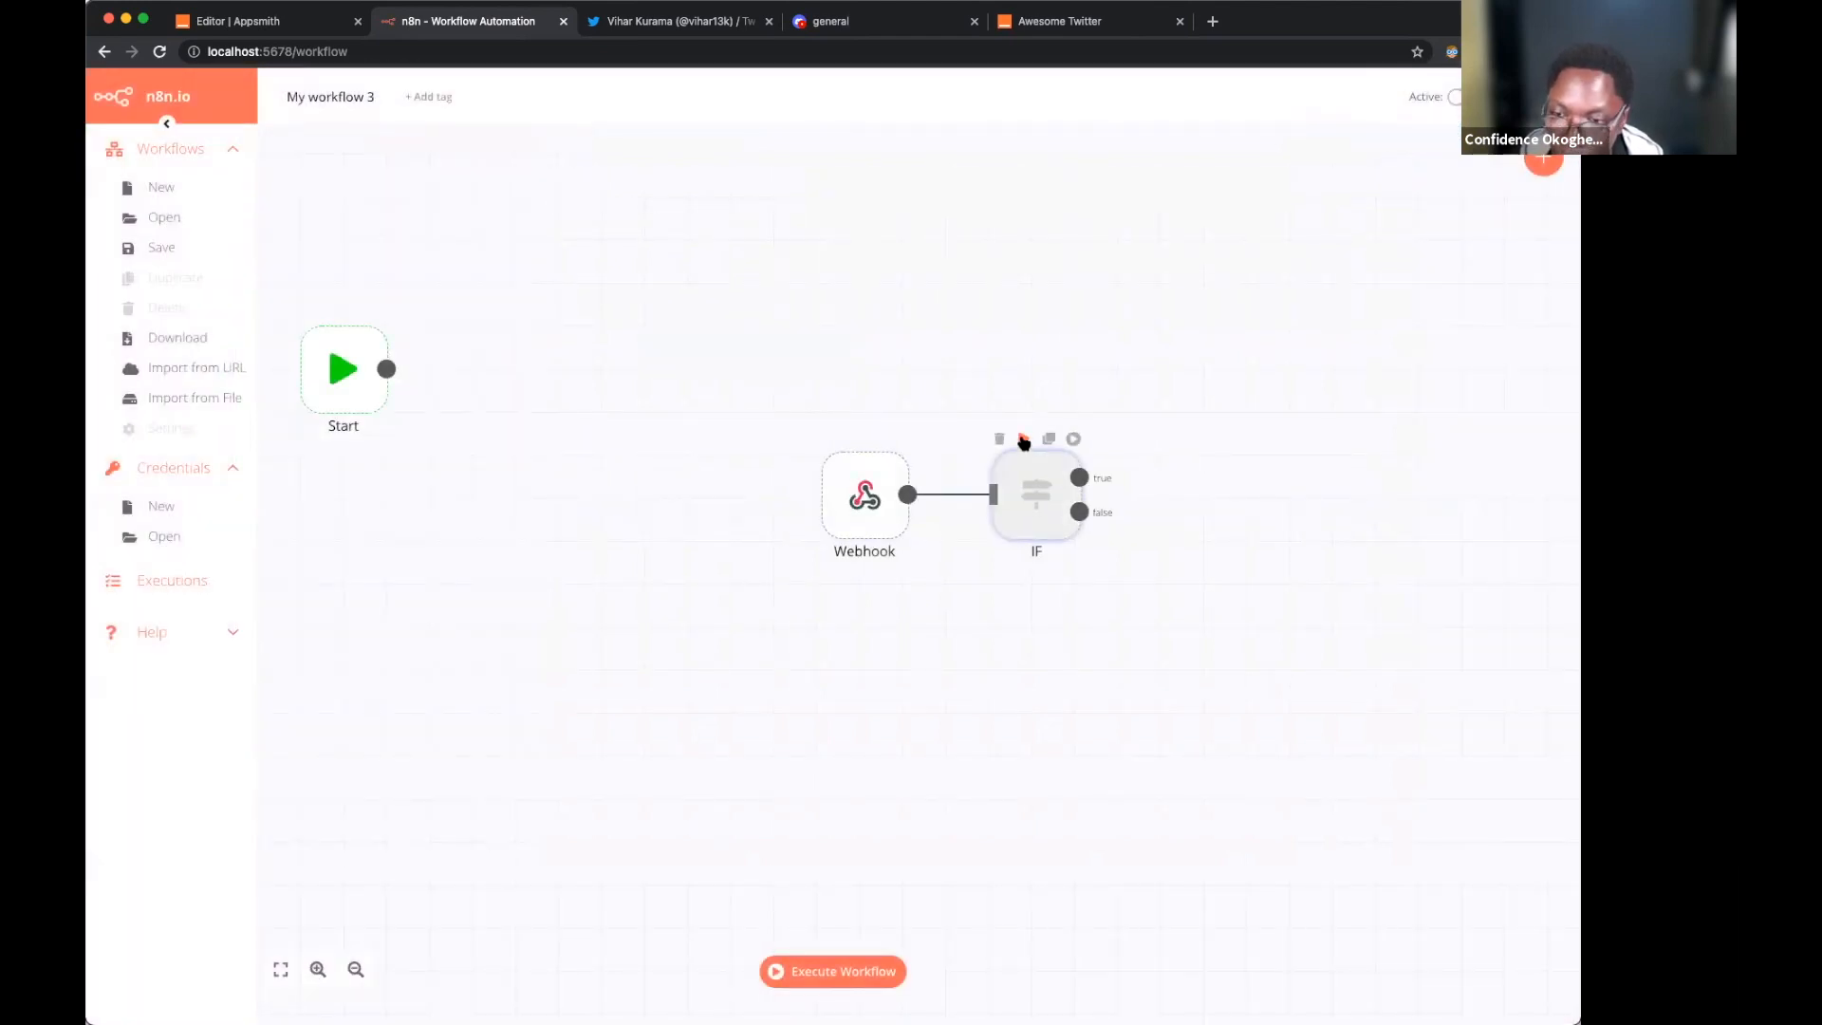
Duplicate the IF node as IF1, connect the Webhook to it, and tidy the layout.
left_click(1050, 441)
double_click(1038, 598)
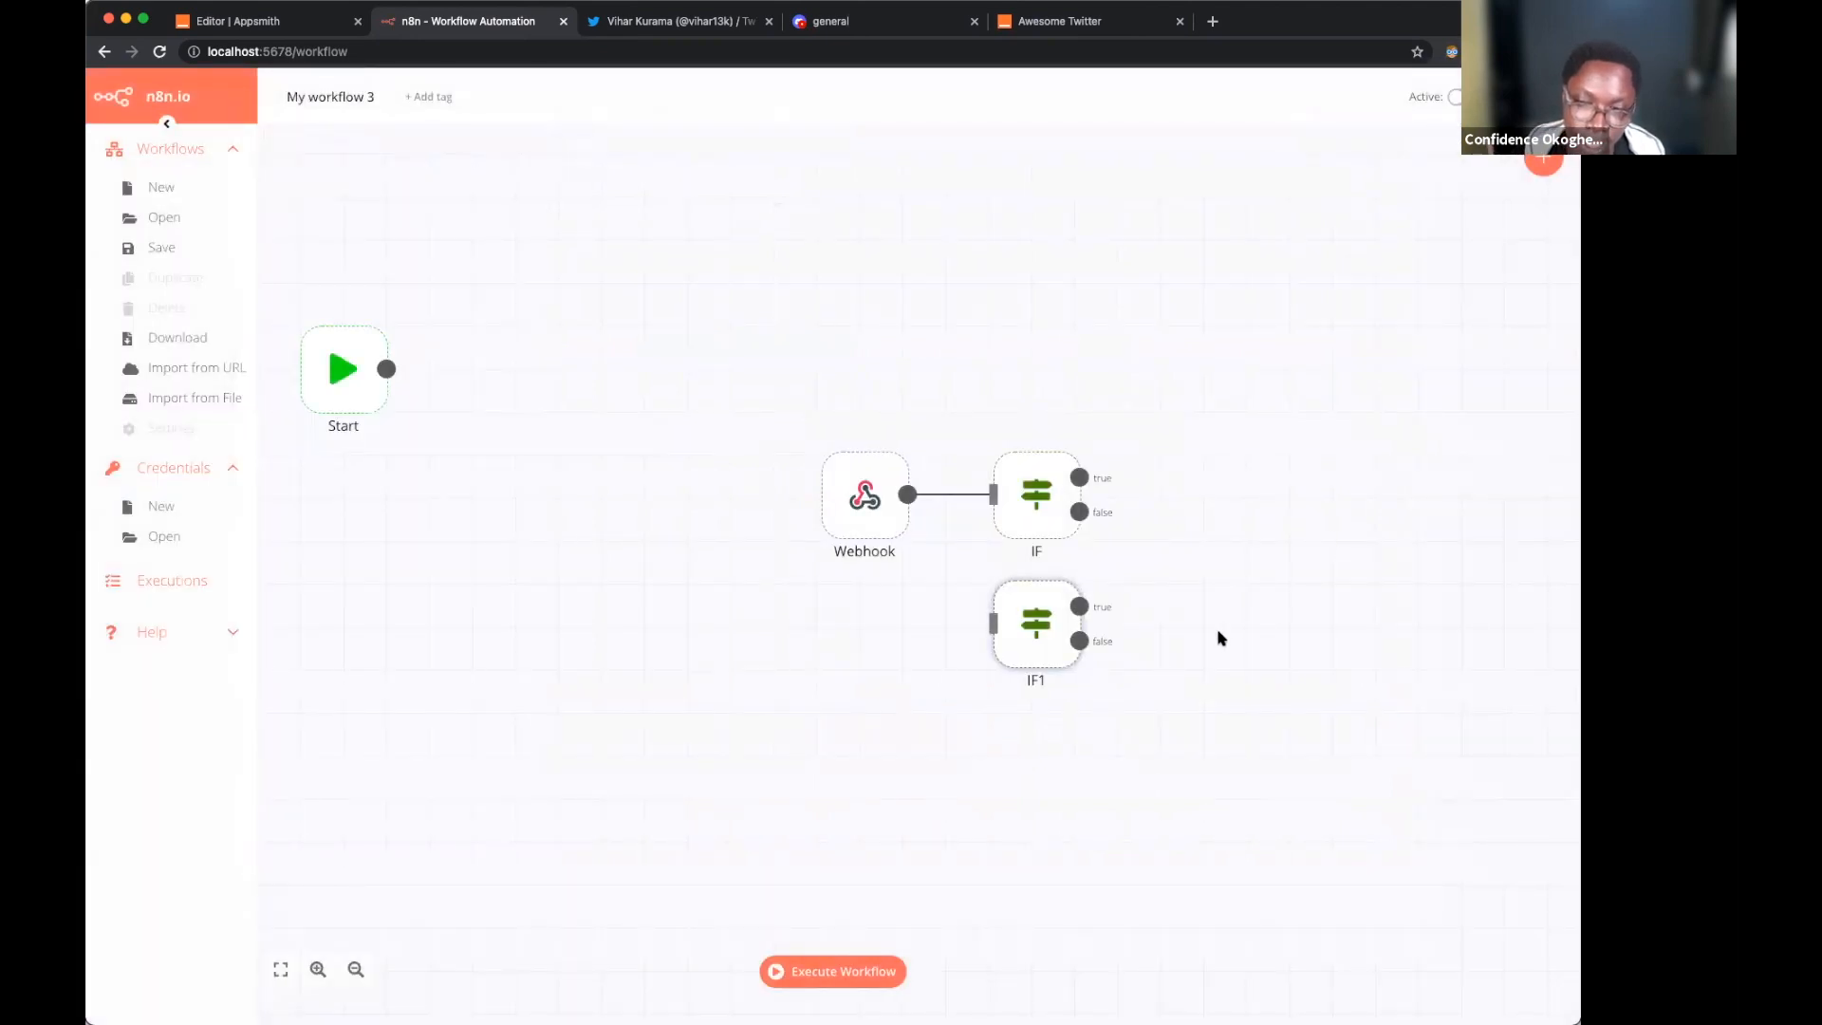
left_click_drag(908, 494, 994, 624)
left_click(237, 21)
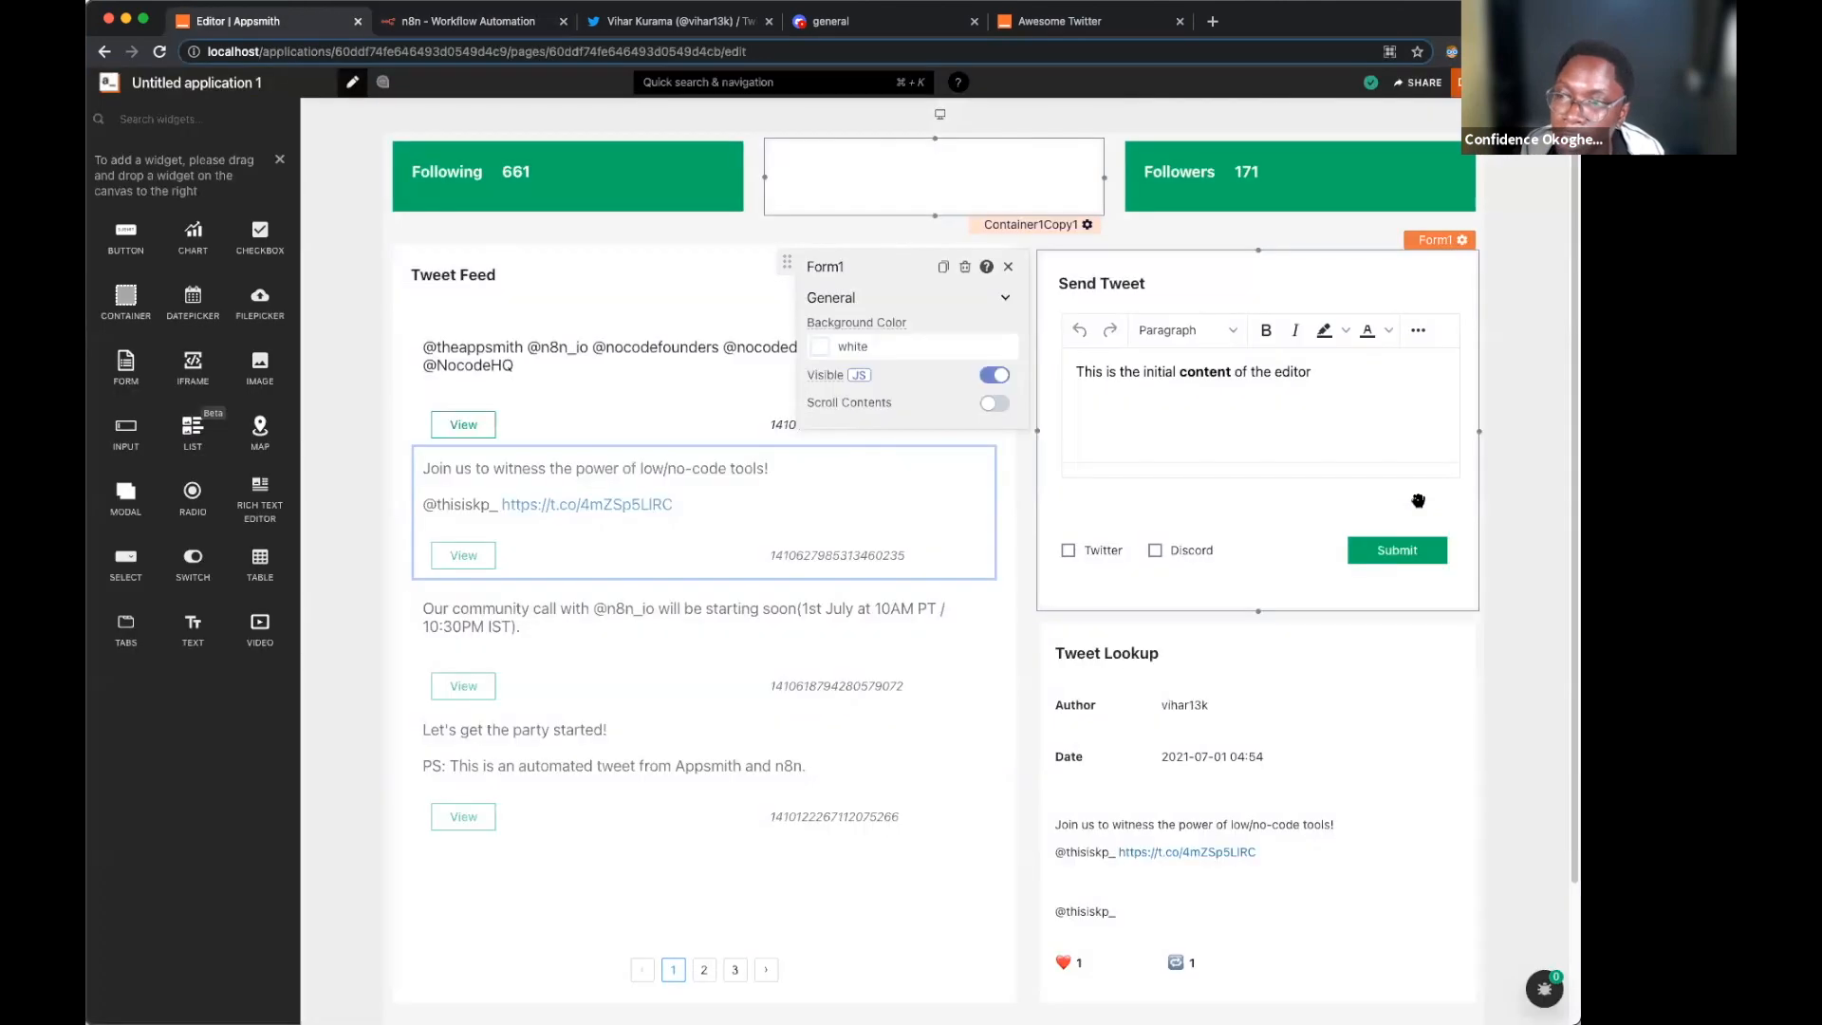
left_click(465, 21)
left_click_drag(869, 503, 752, 550)
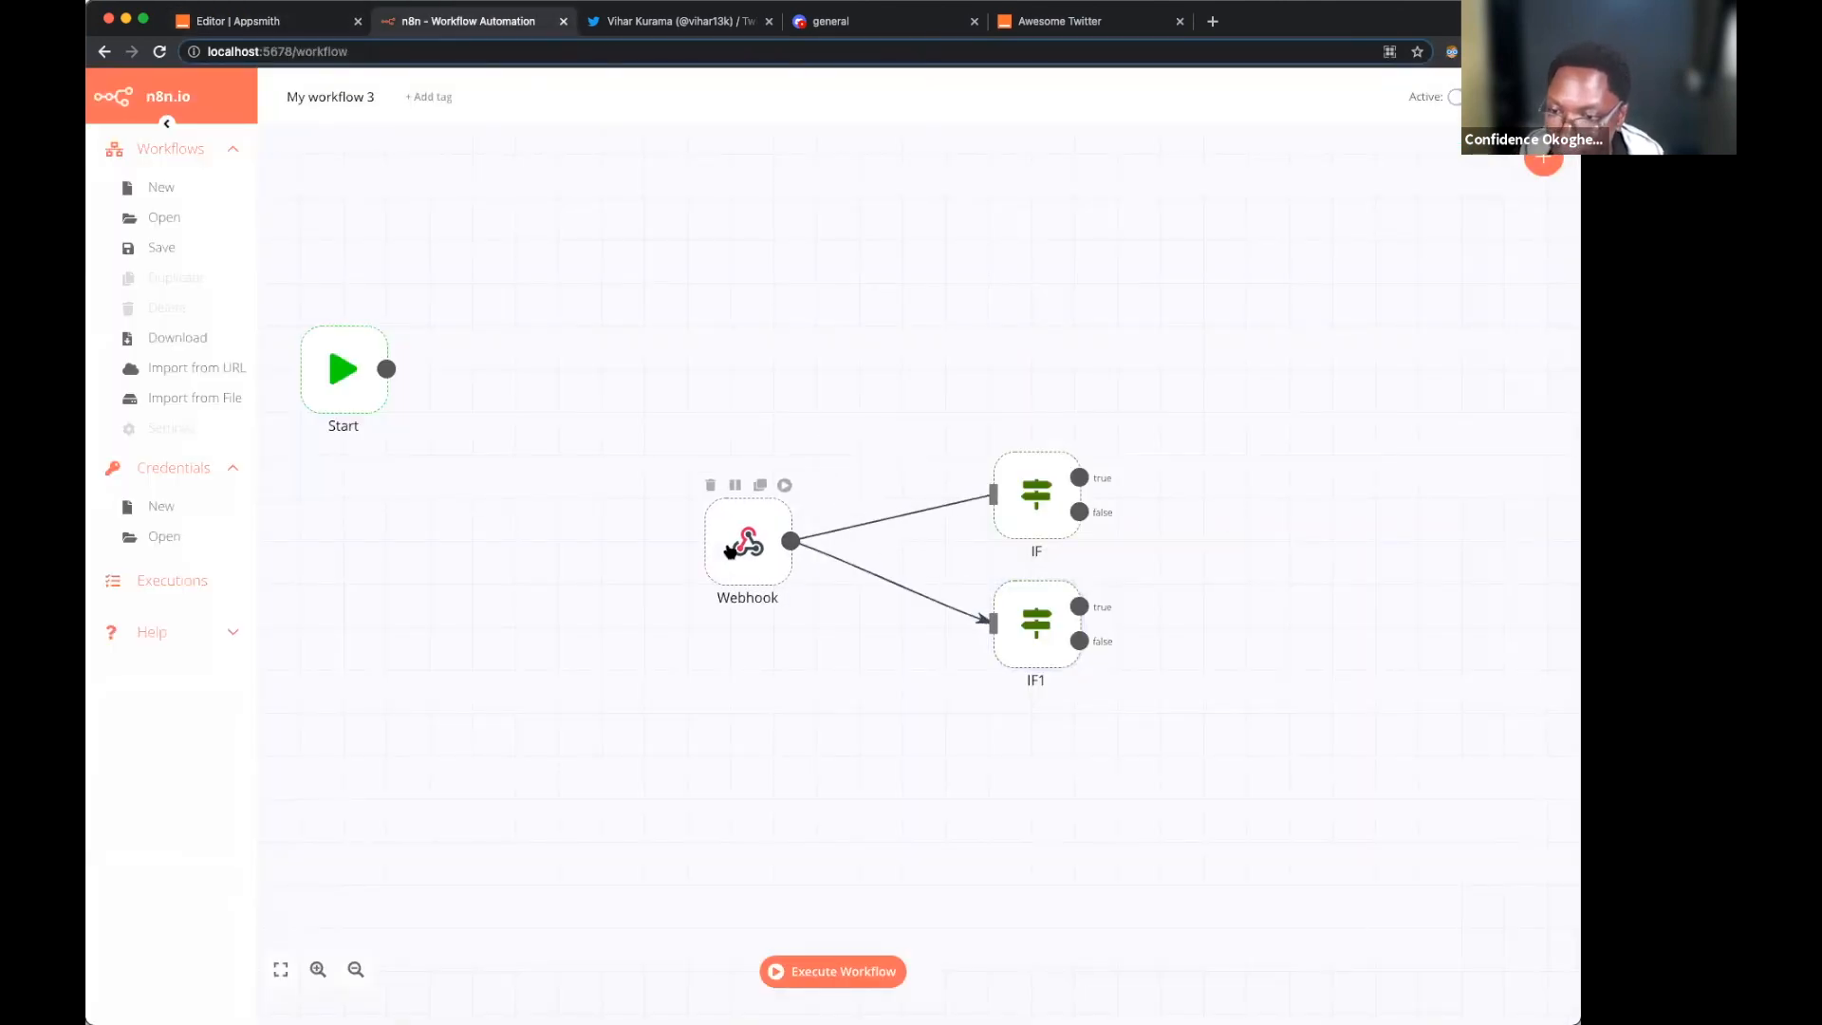
left_click_drag(1041, 510, 1010, 462)
left_click_drag(1036, 626, 988, 656)
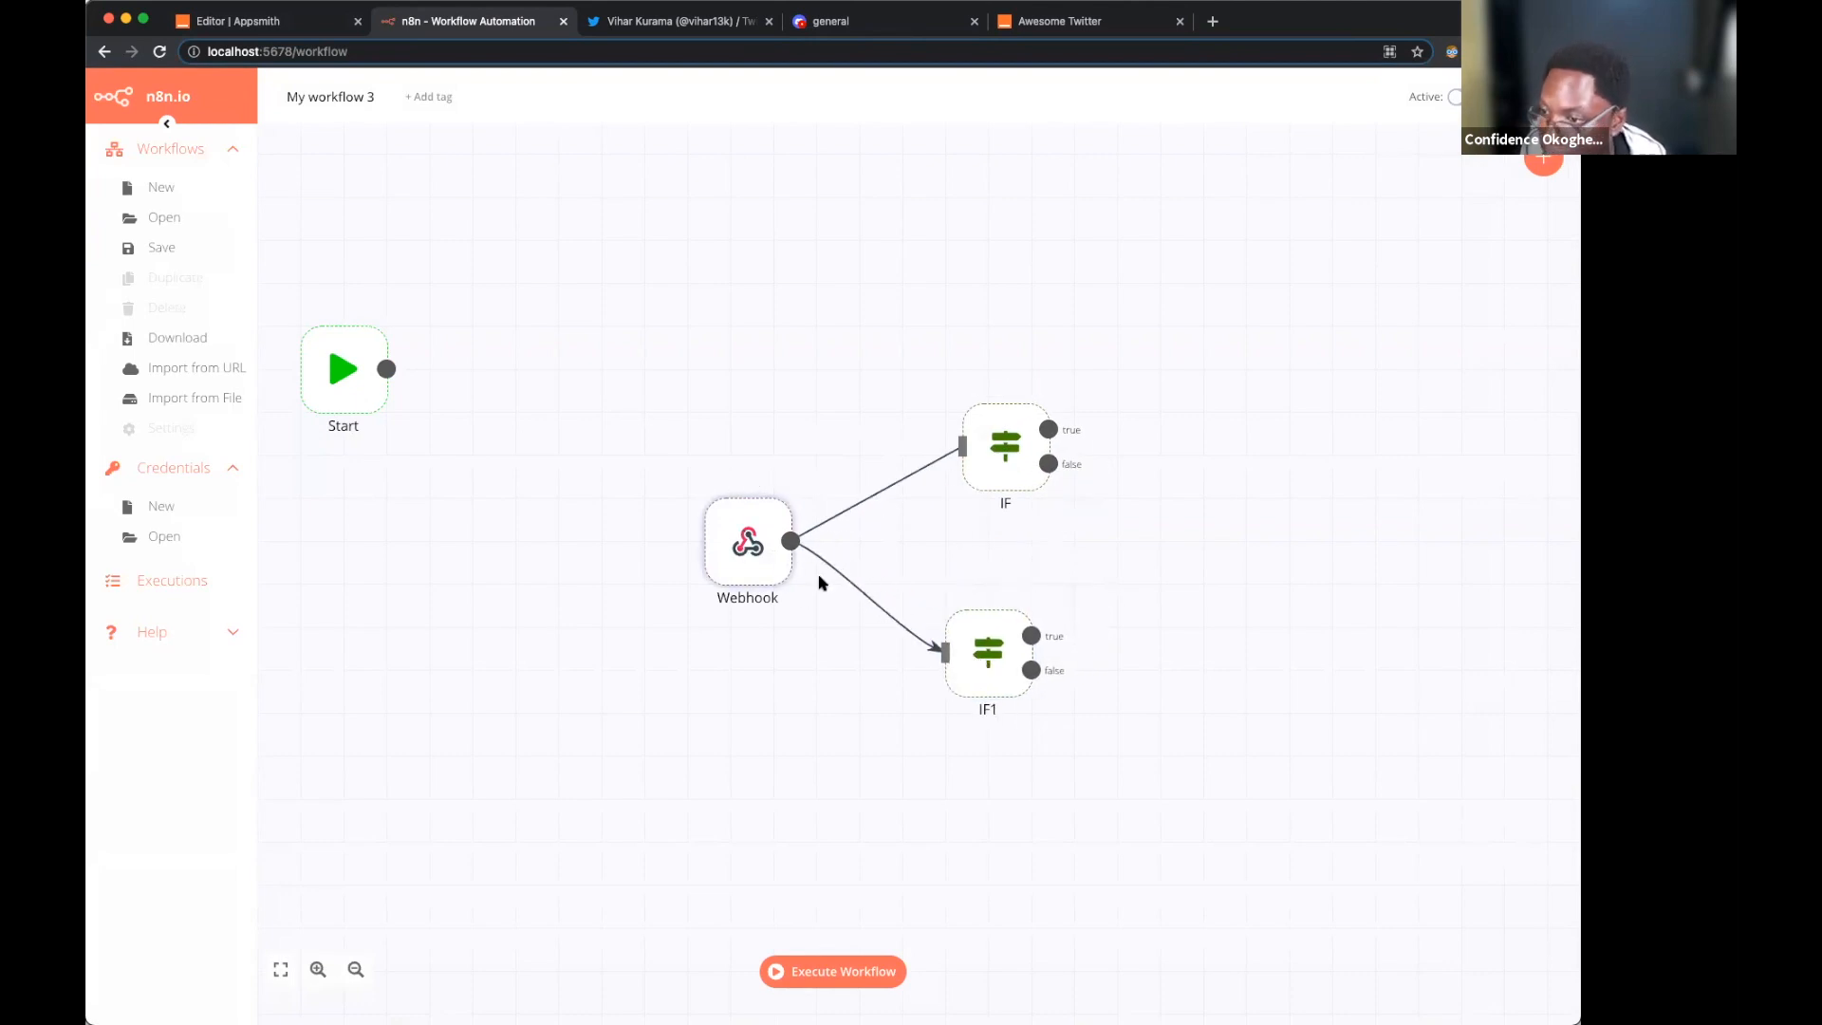
Set the Webhook node's HTTP Method to POST.
double_click(736, 541)
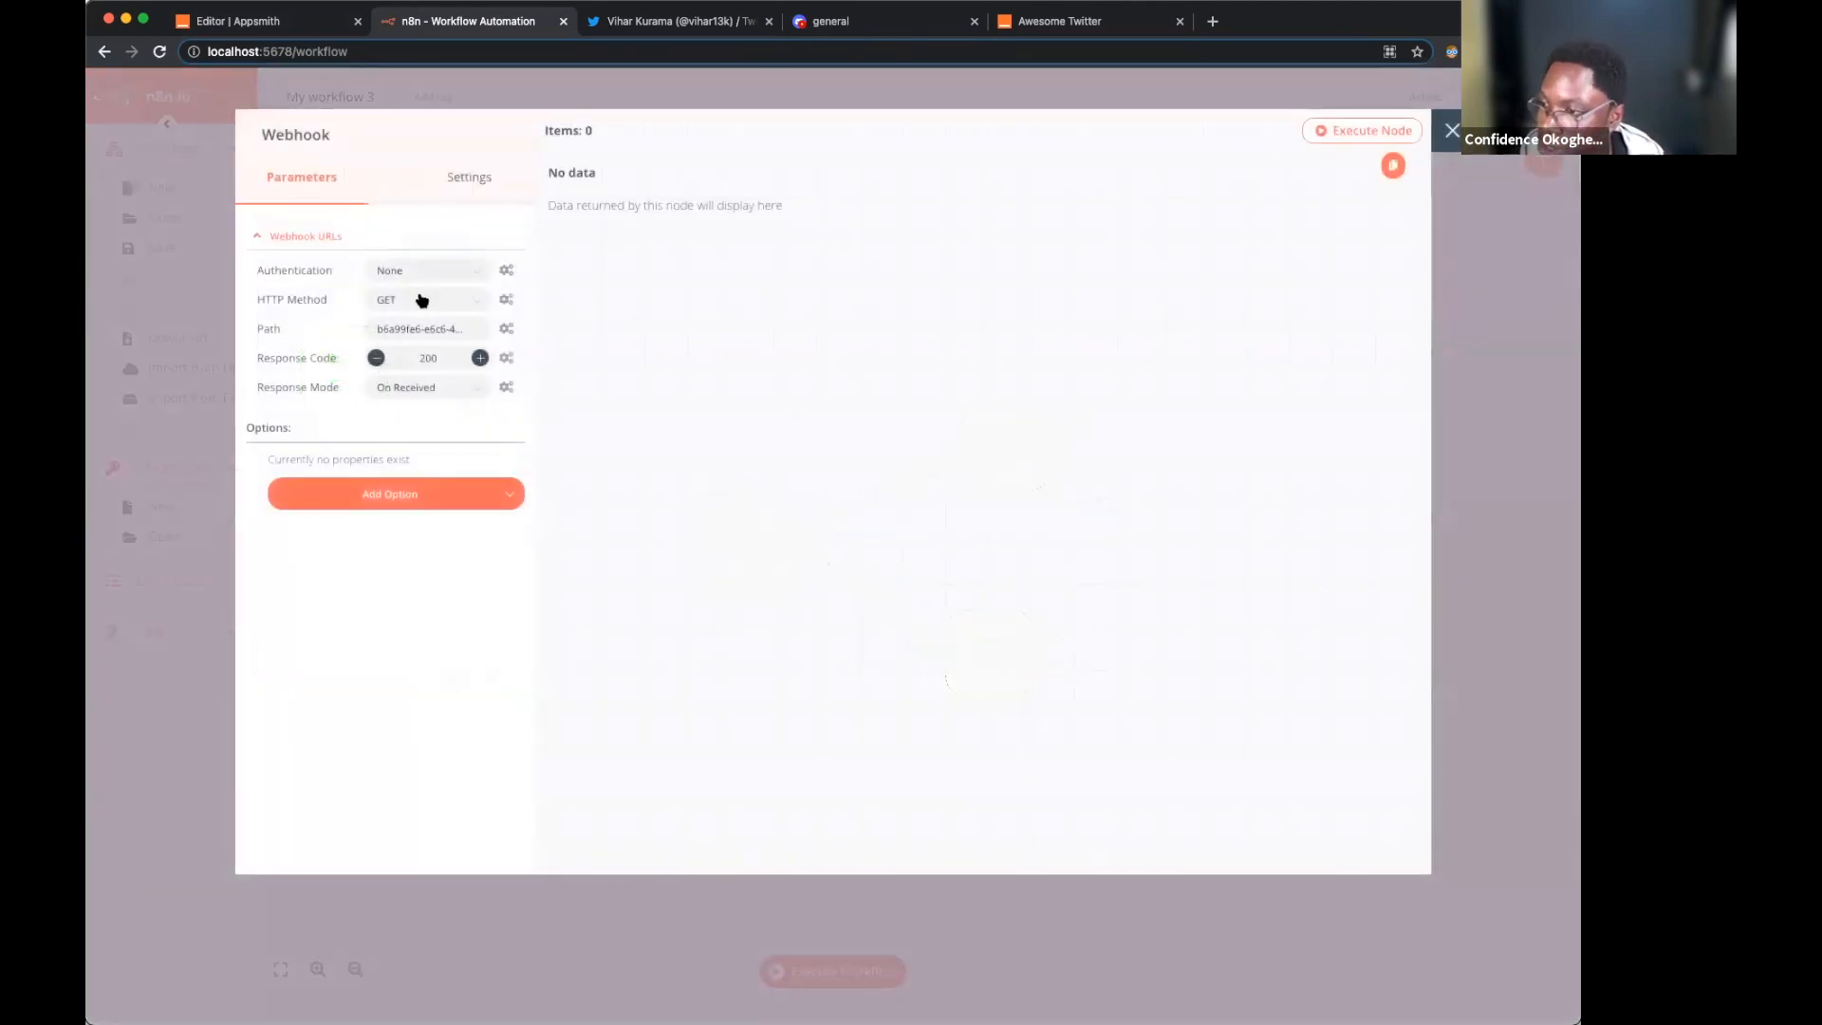
left_click(420, 299)
left_click(410, 409)
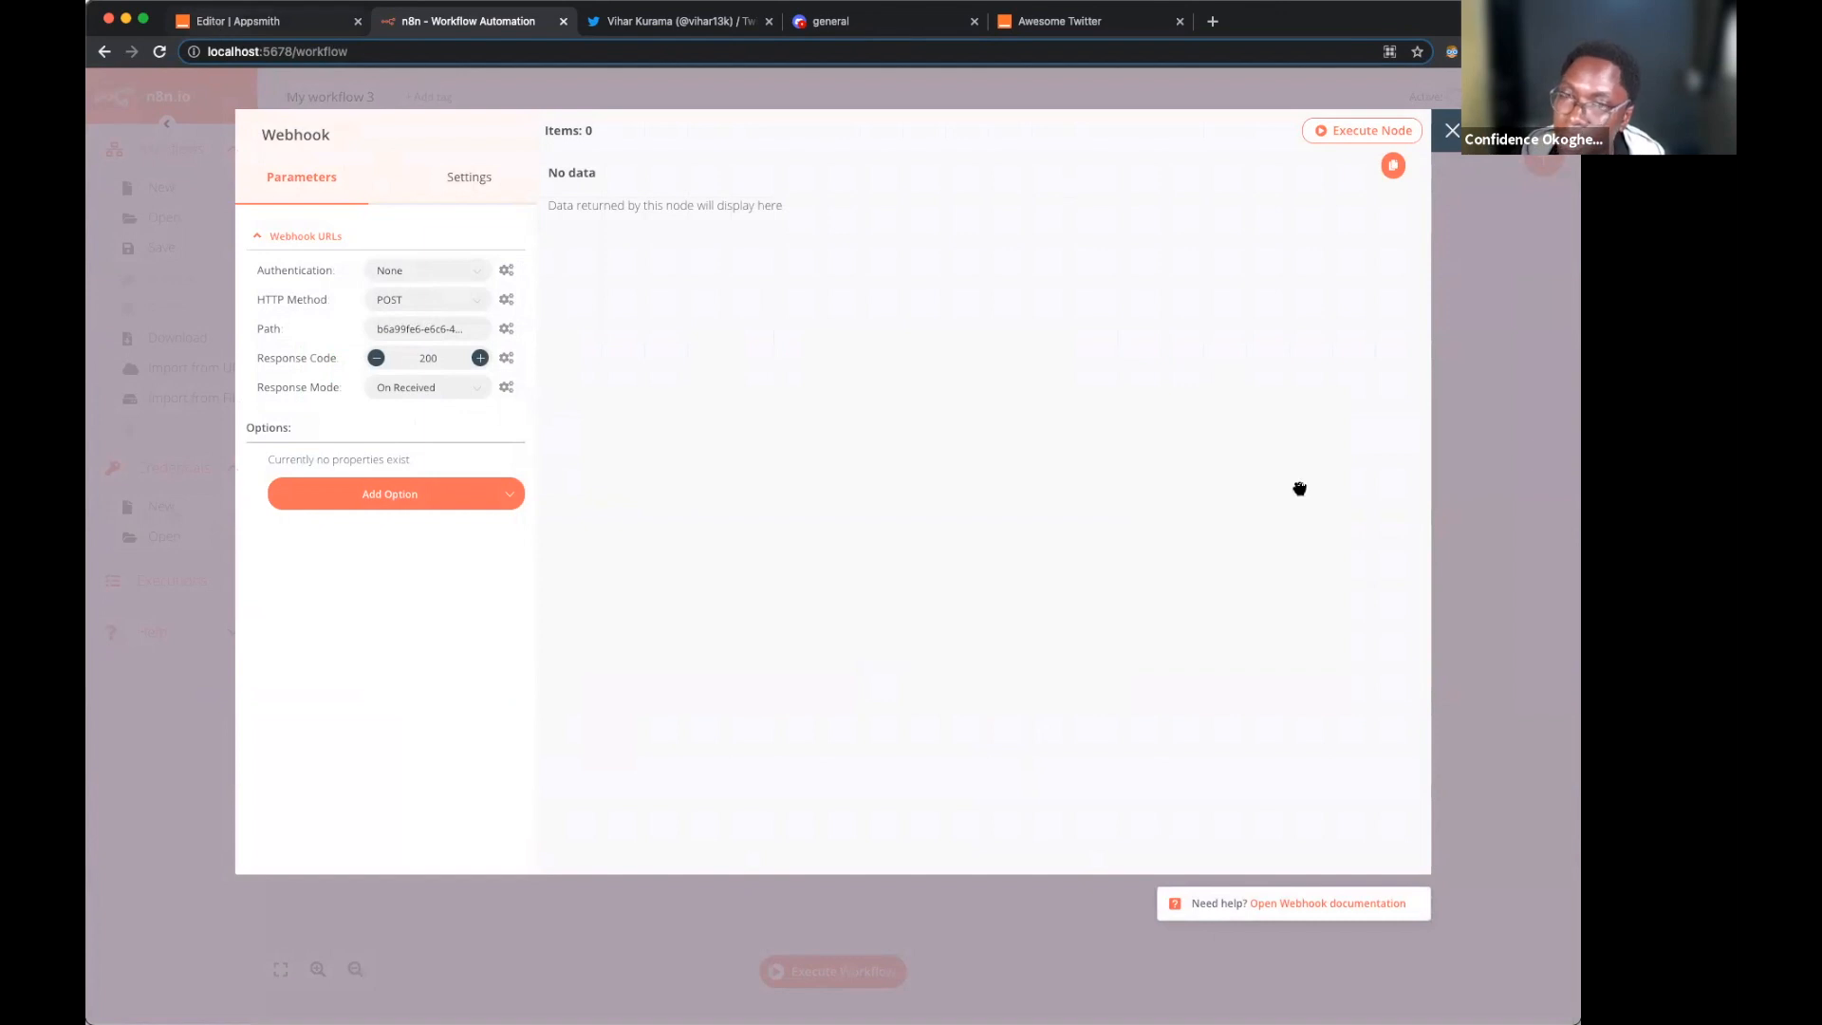
left_click(239, 21)
left_click(468, 23)
left_click(427, 300)
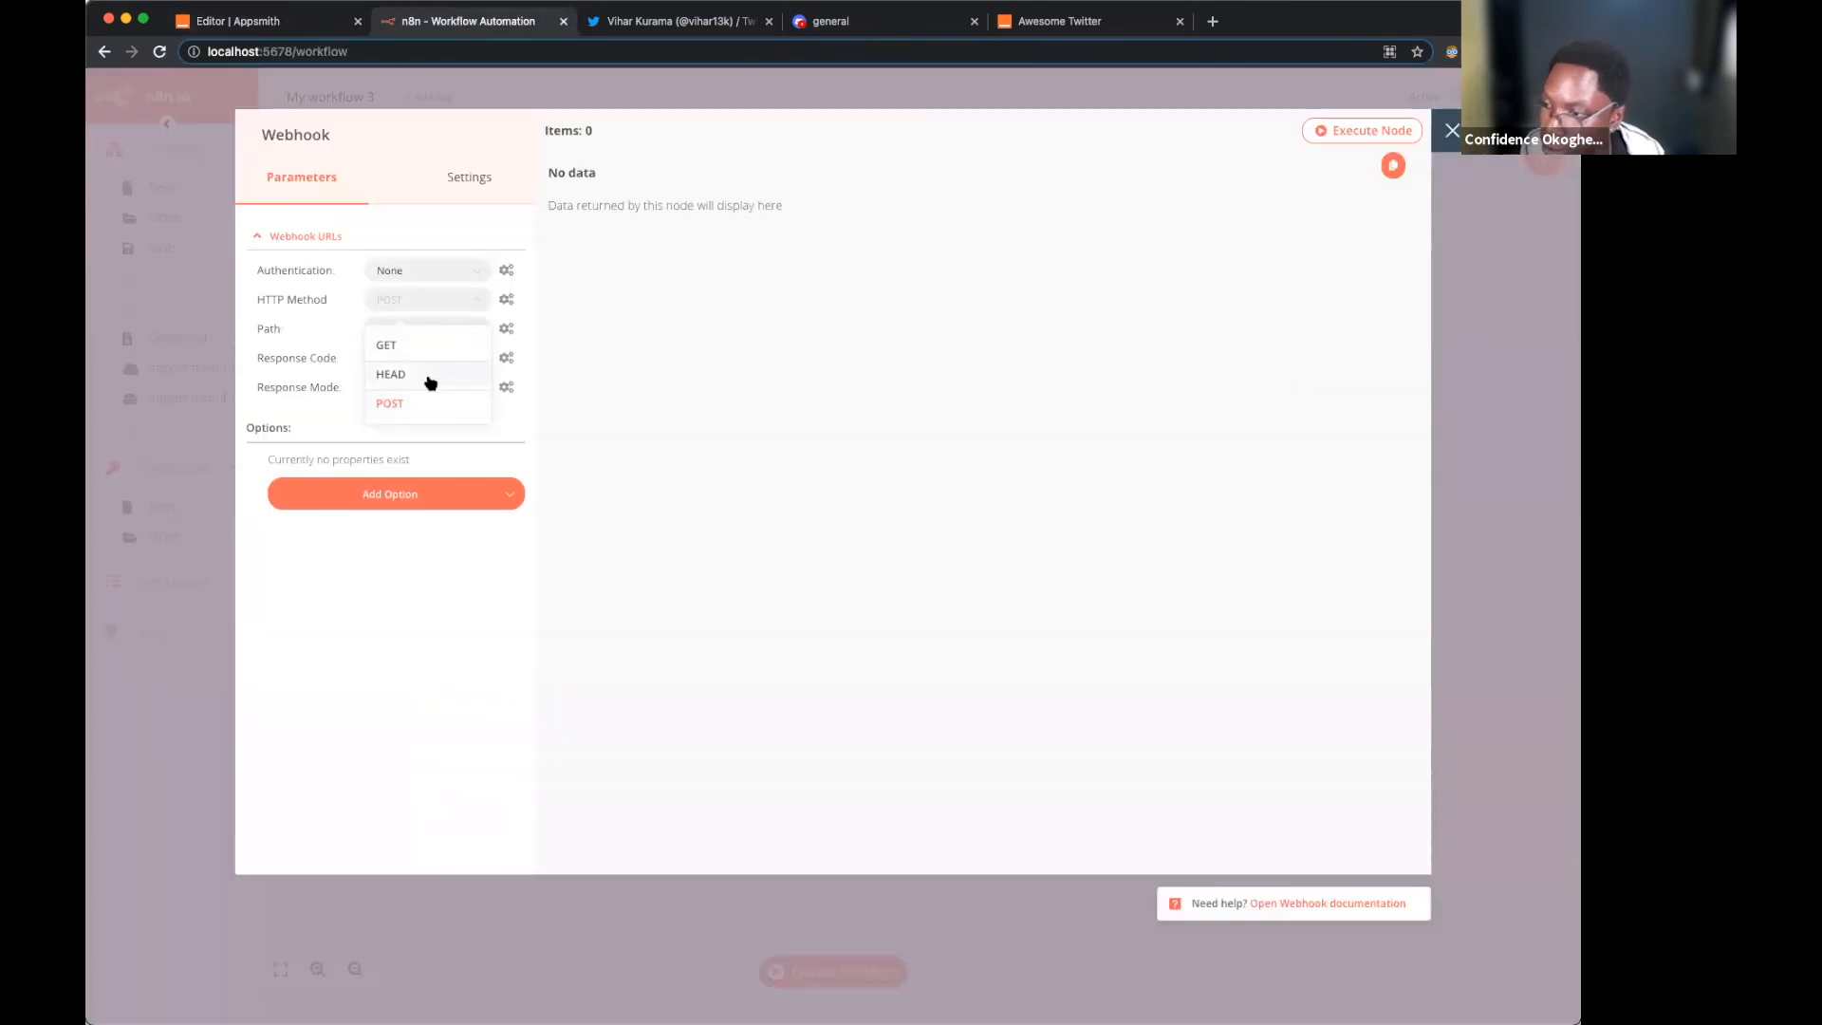
left_click(406, 403)
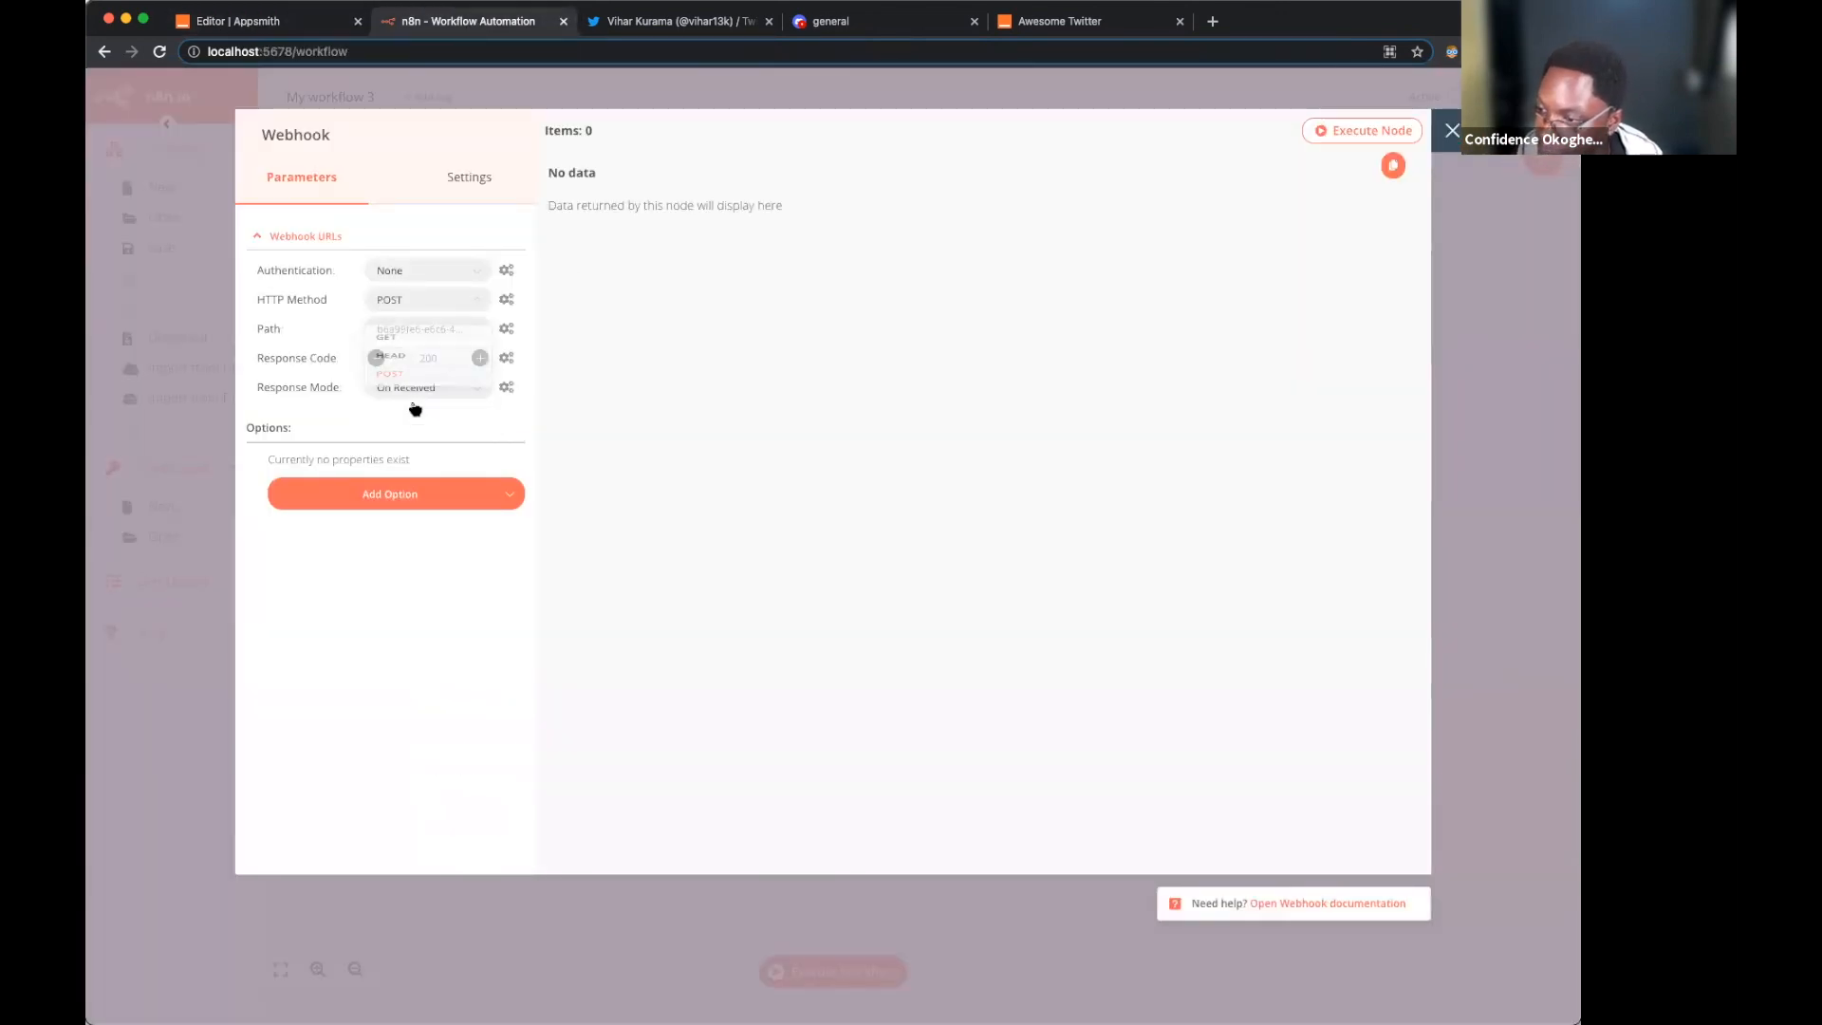
Copy the webhook's Test URL.
left_click(292, 237)
left_click(474, 263)
left_click(377, 299)
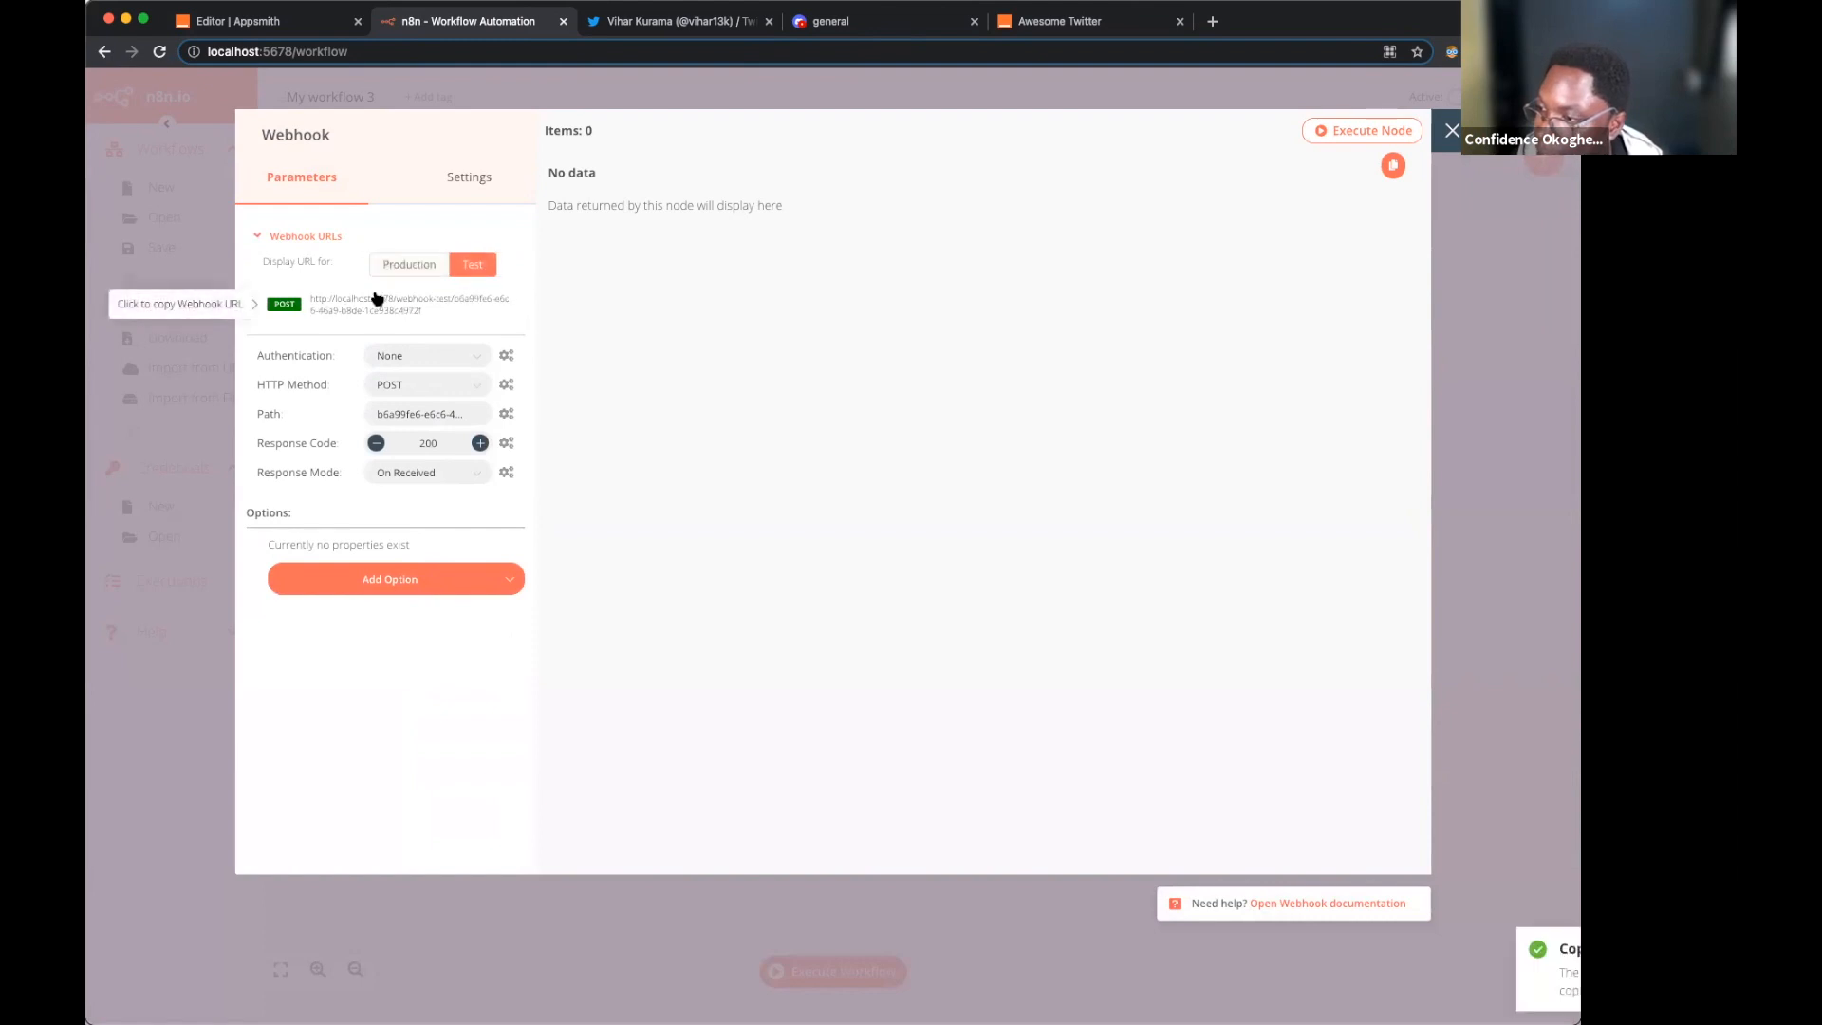
double_click(377, 299)
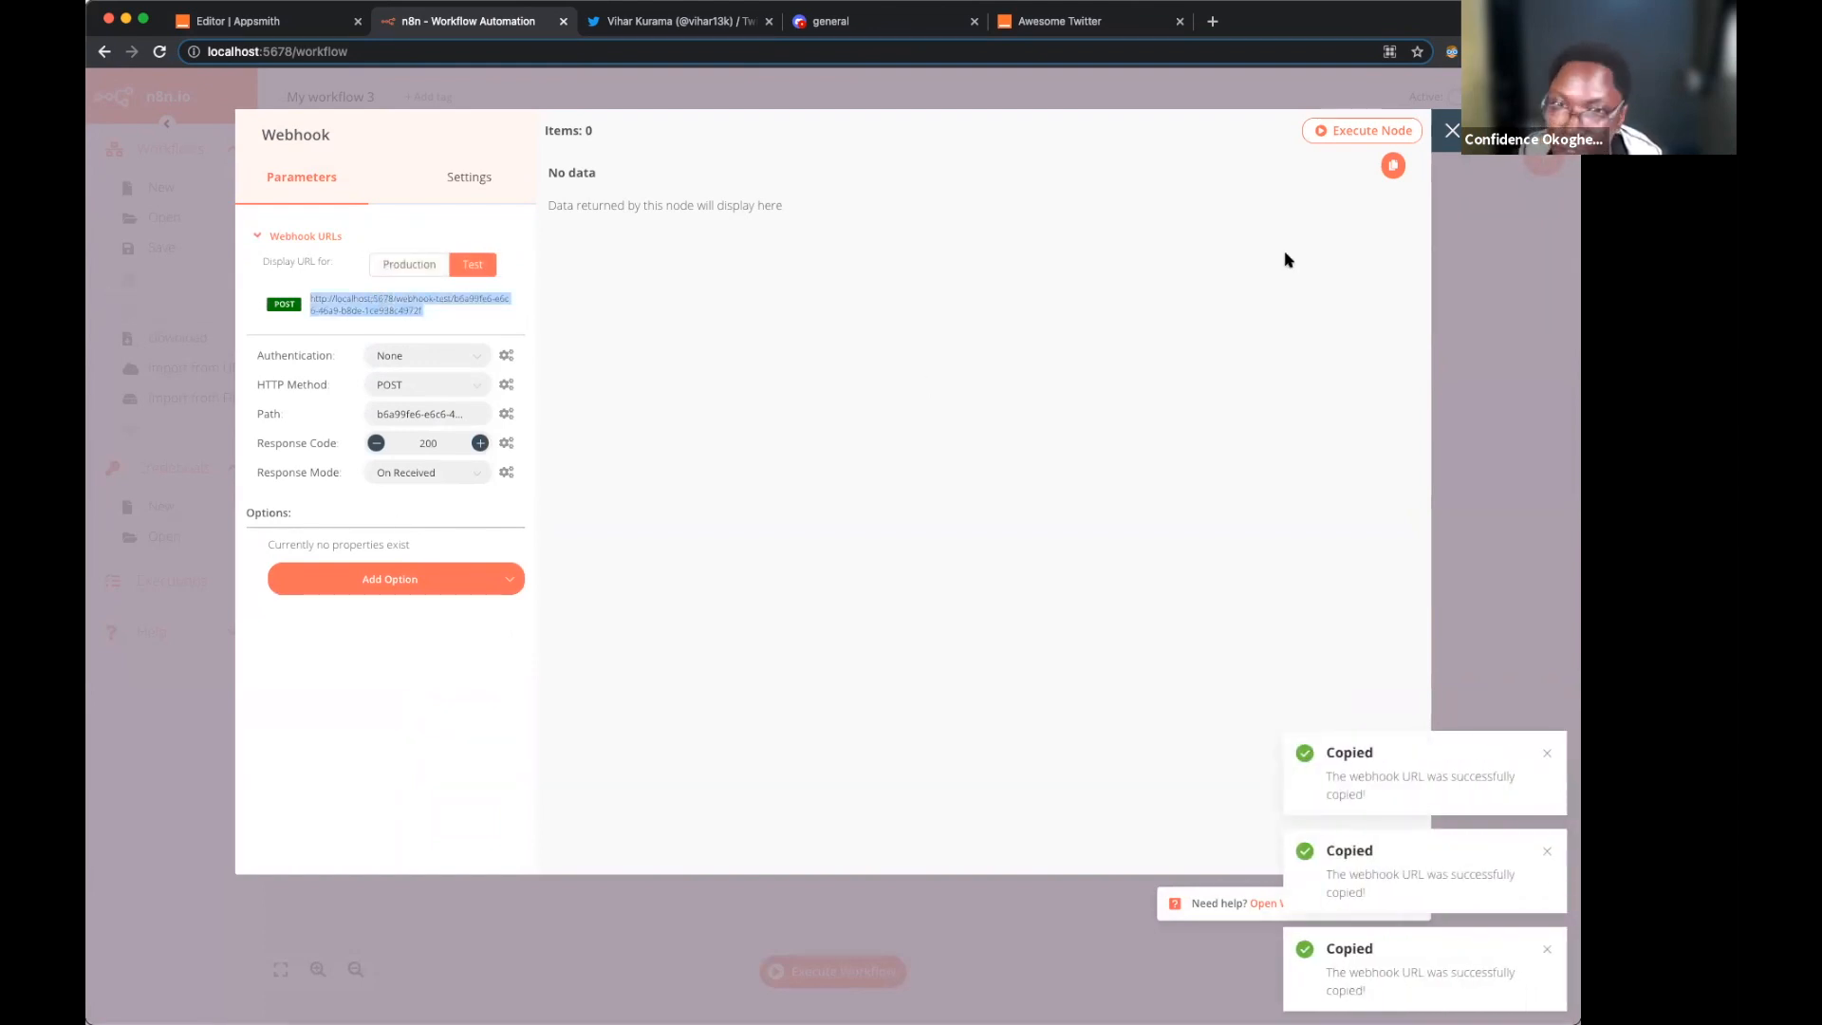
left_click(1453, 131)
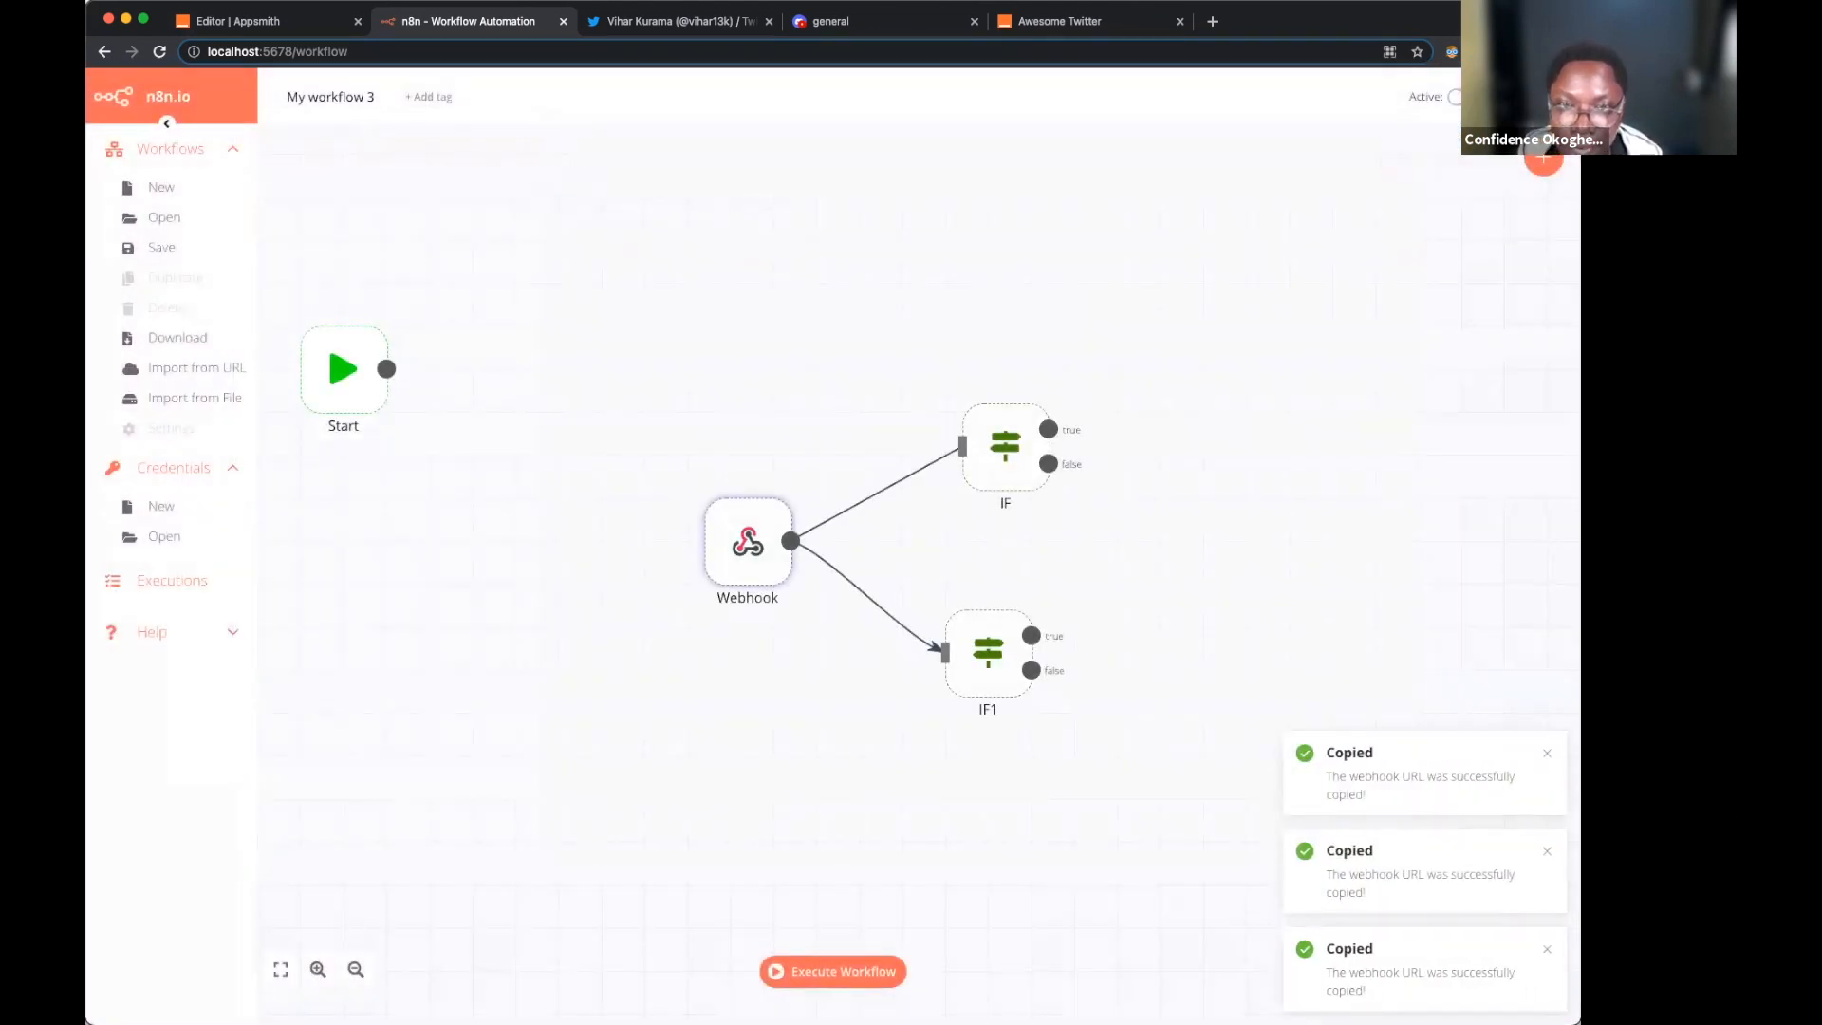
Save and activate the workflow, then execute it to wait for a webhook call.
left_click(1535, 96)
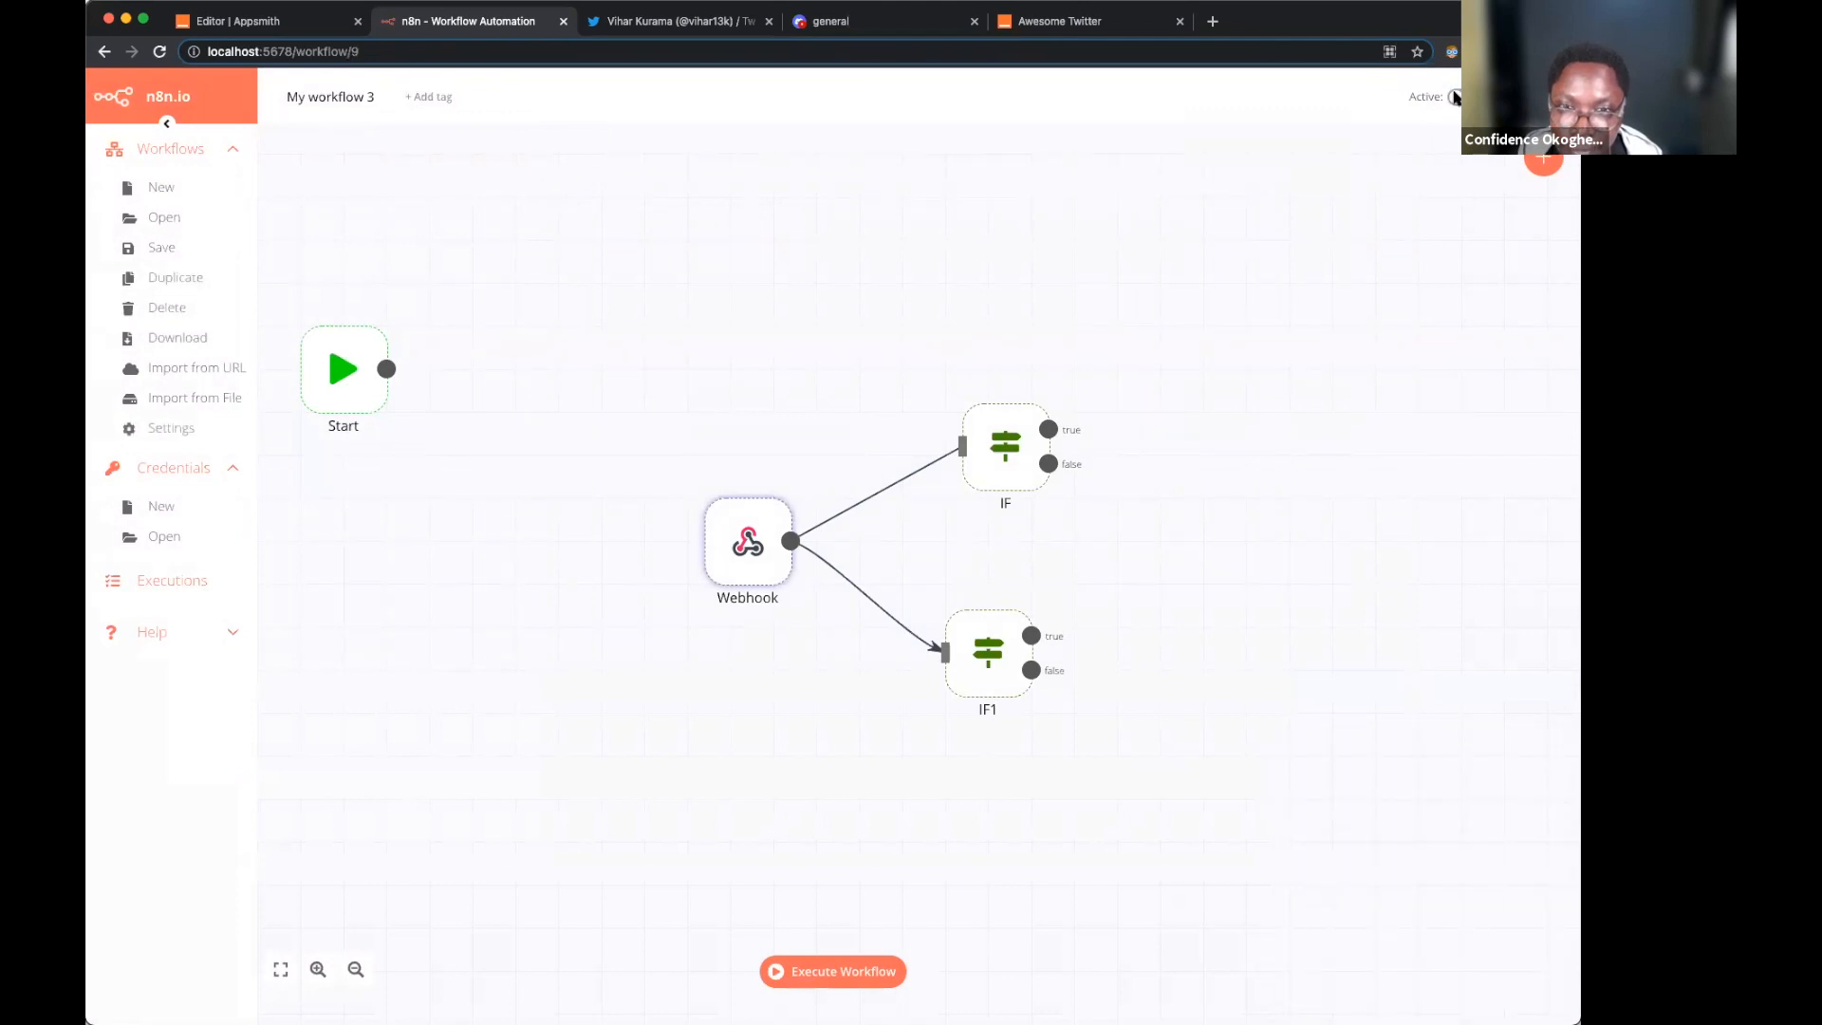
left_click(1455, 97)
left_click(916, 598)
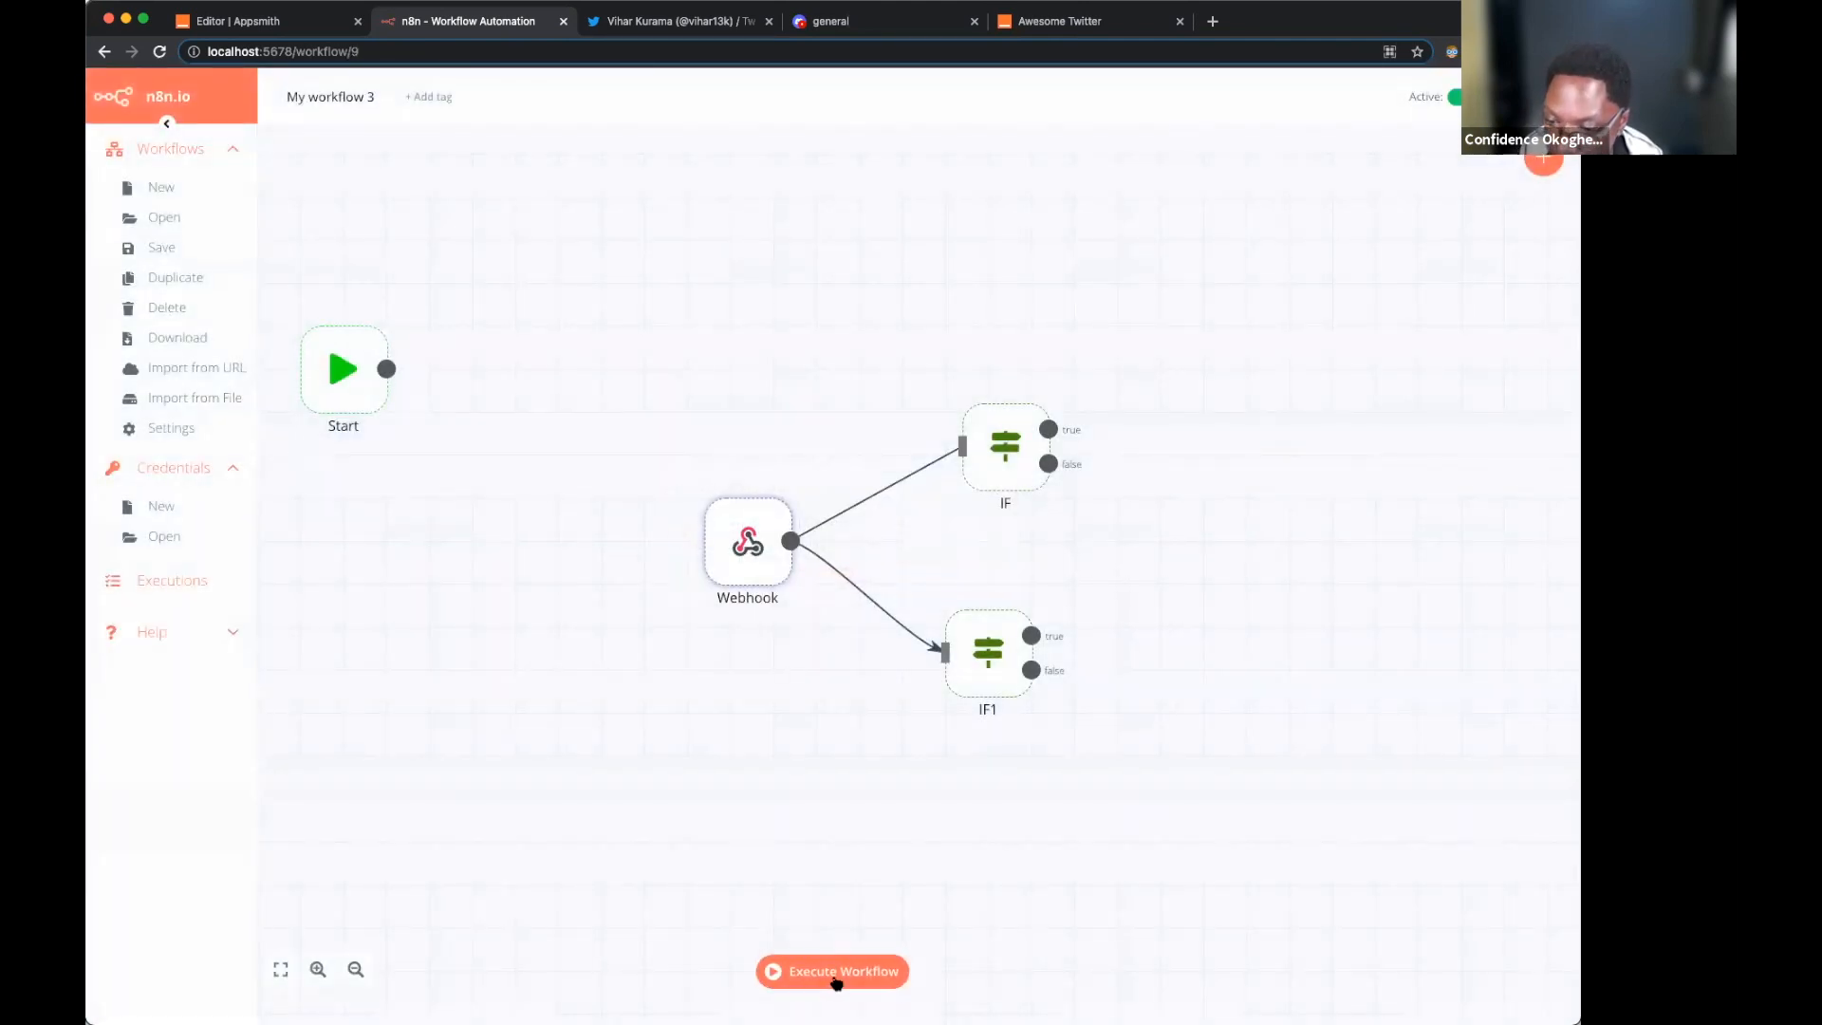
left_click(840, 970)
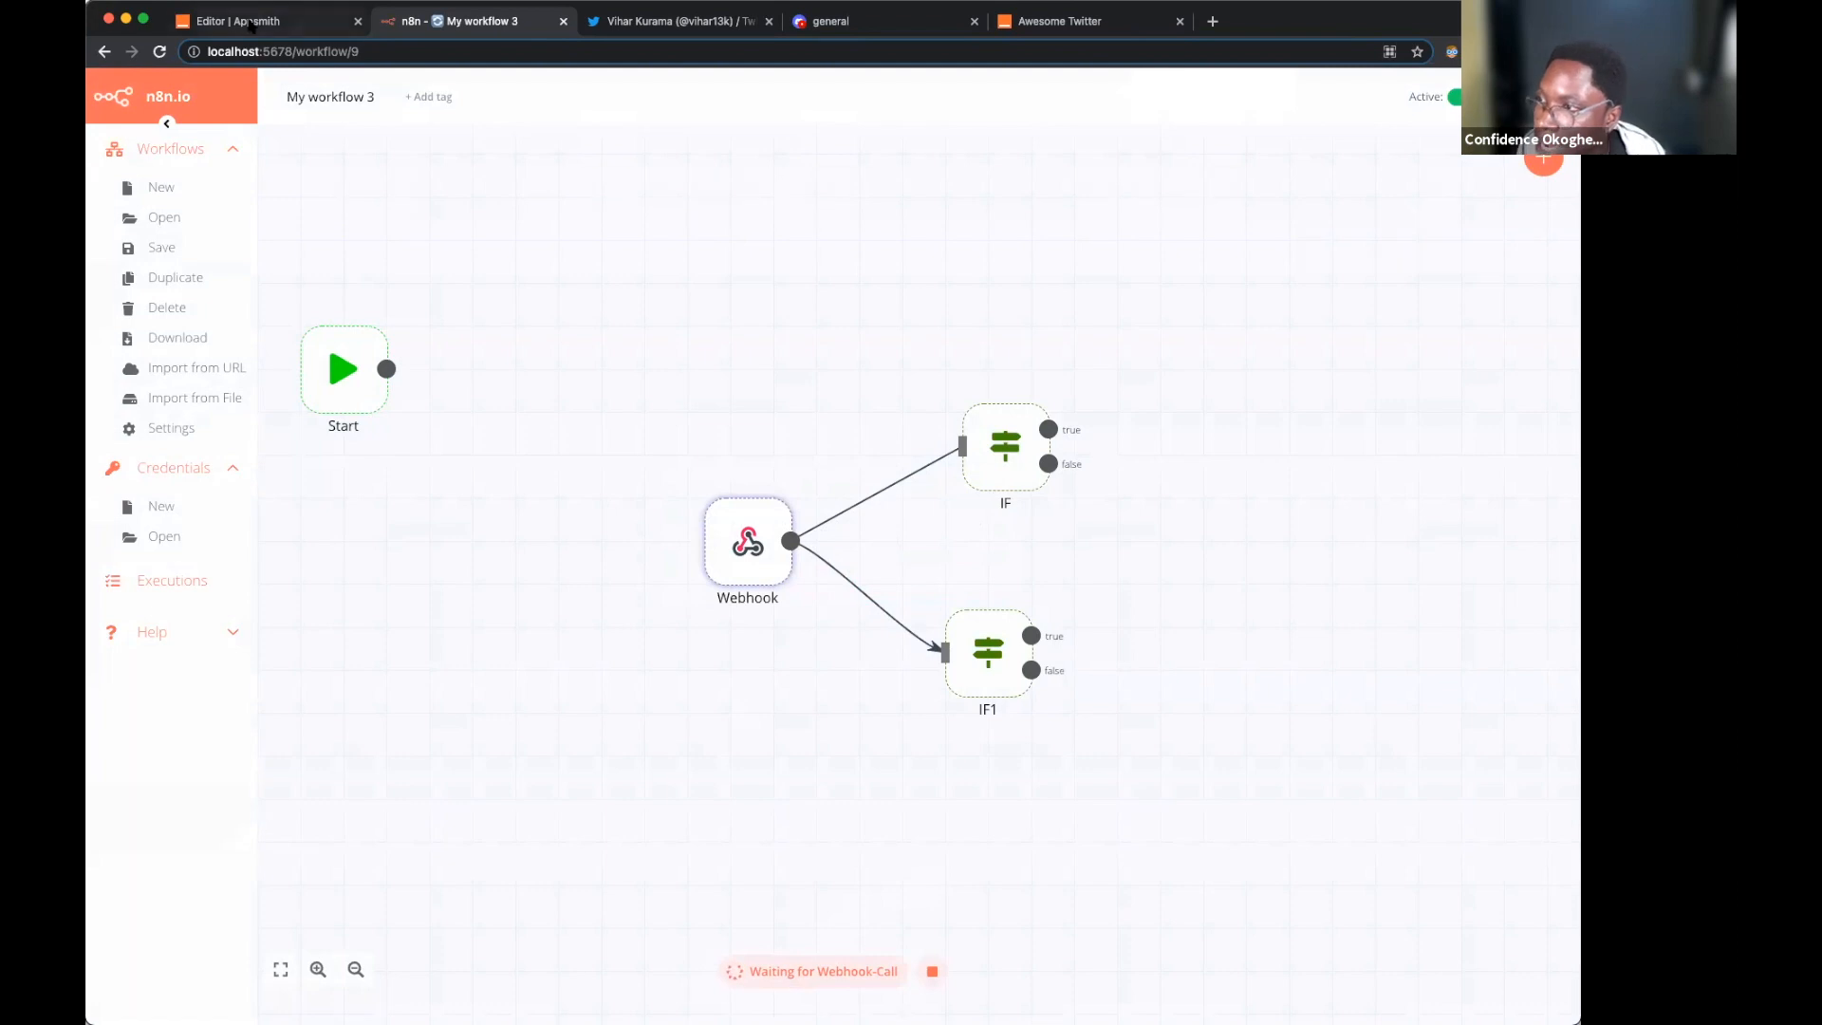
left_click(252, 24)
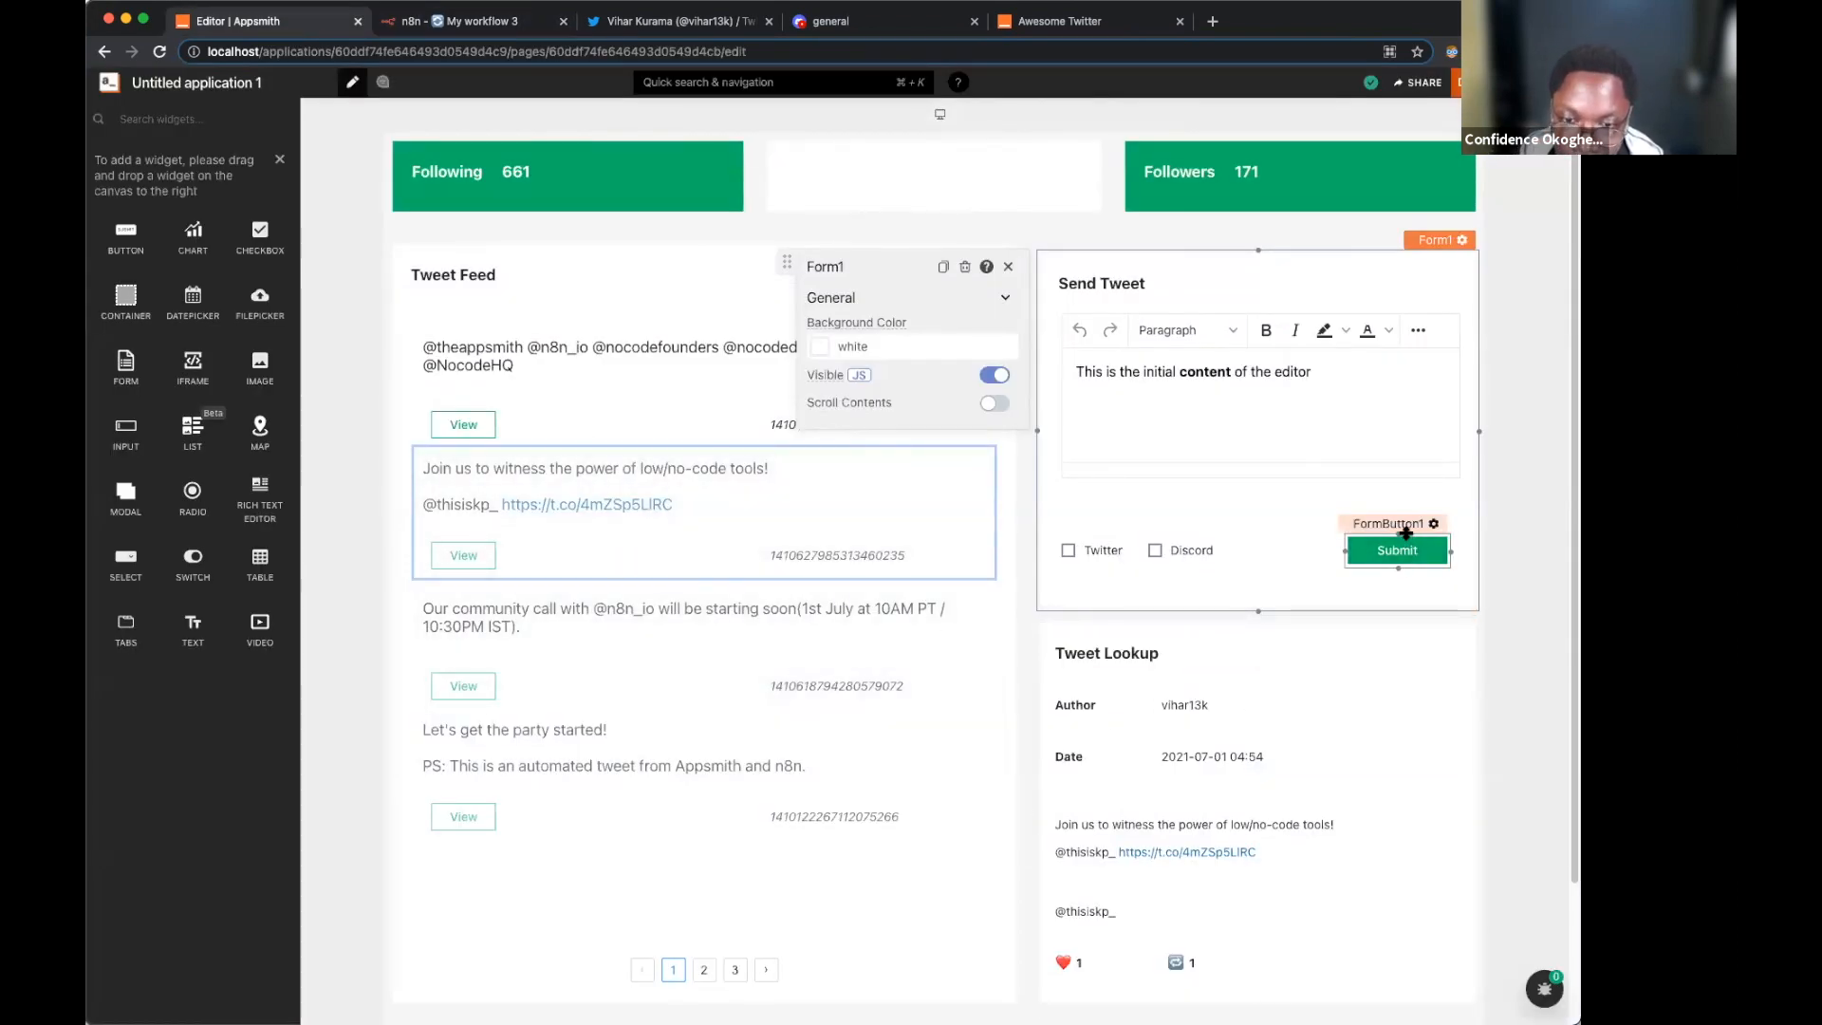
Change the form button's label to Tweet.
left_click(1406, 534)
left_click(1151, 636)
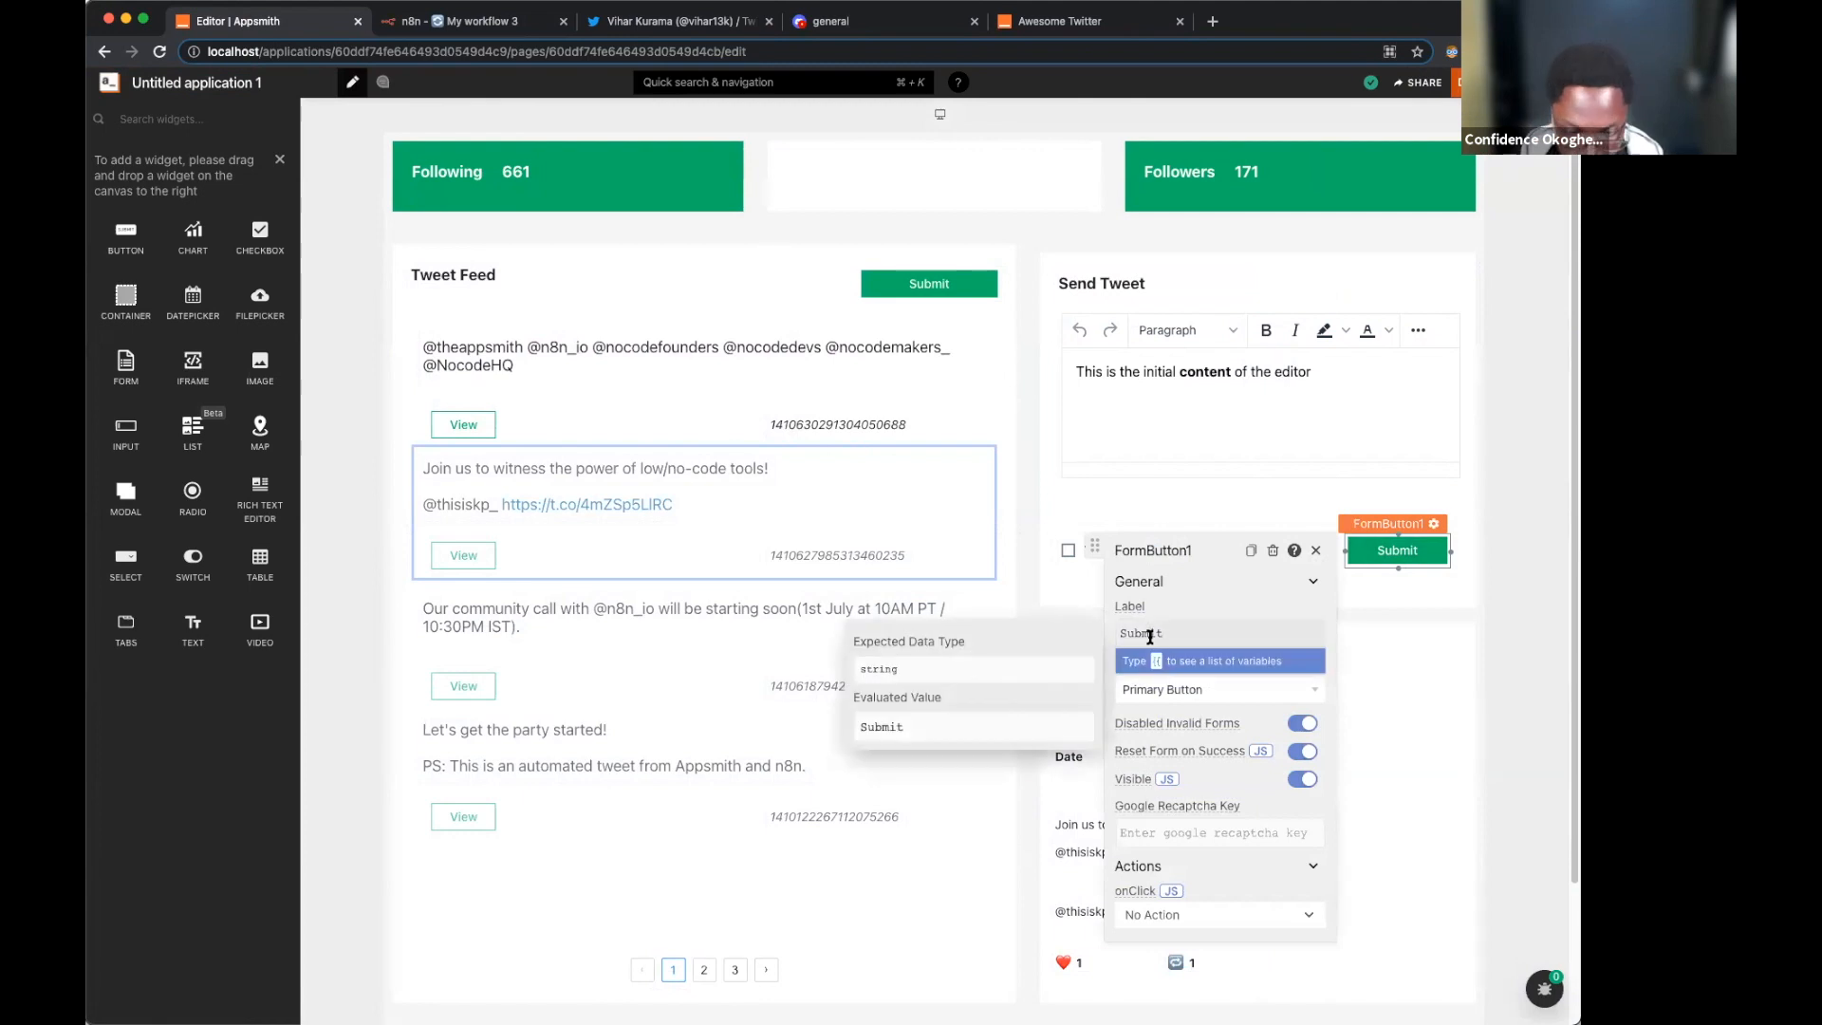
type("Tw")
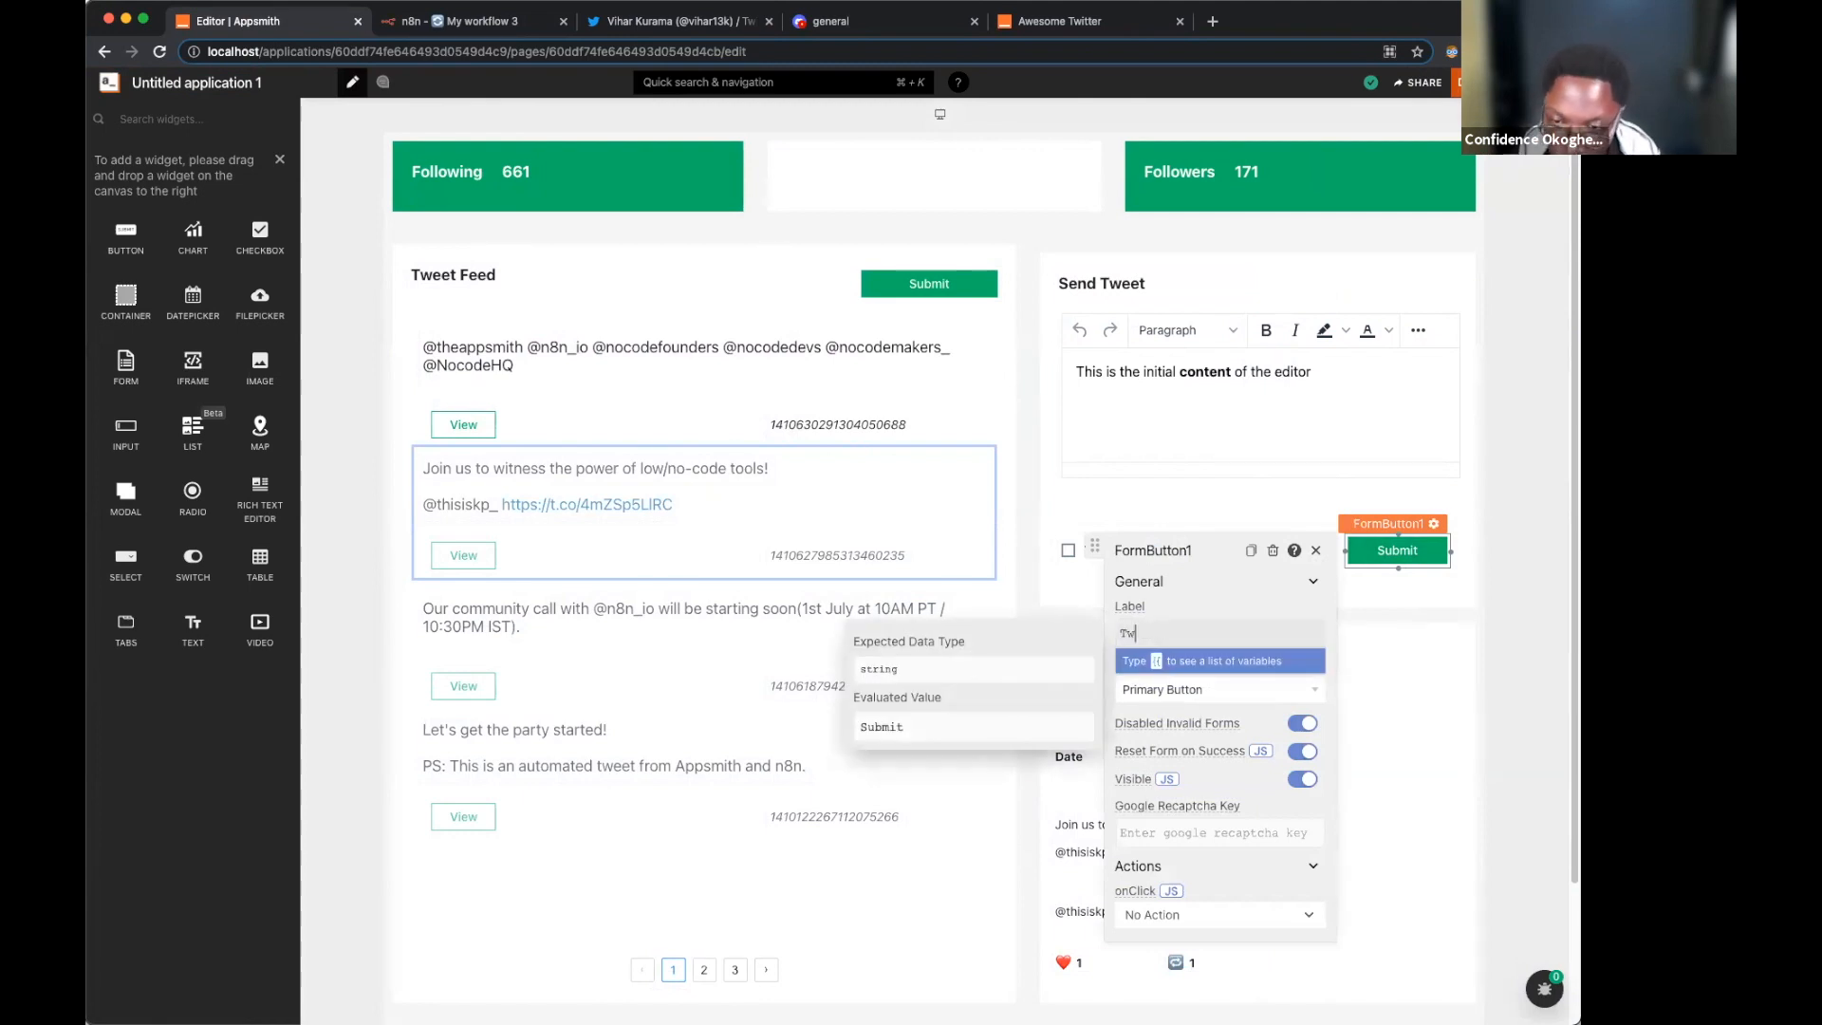
type("eet")
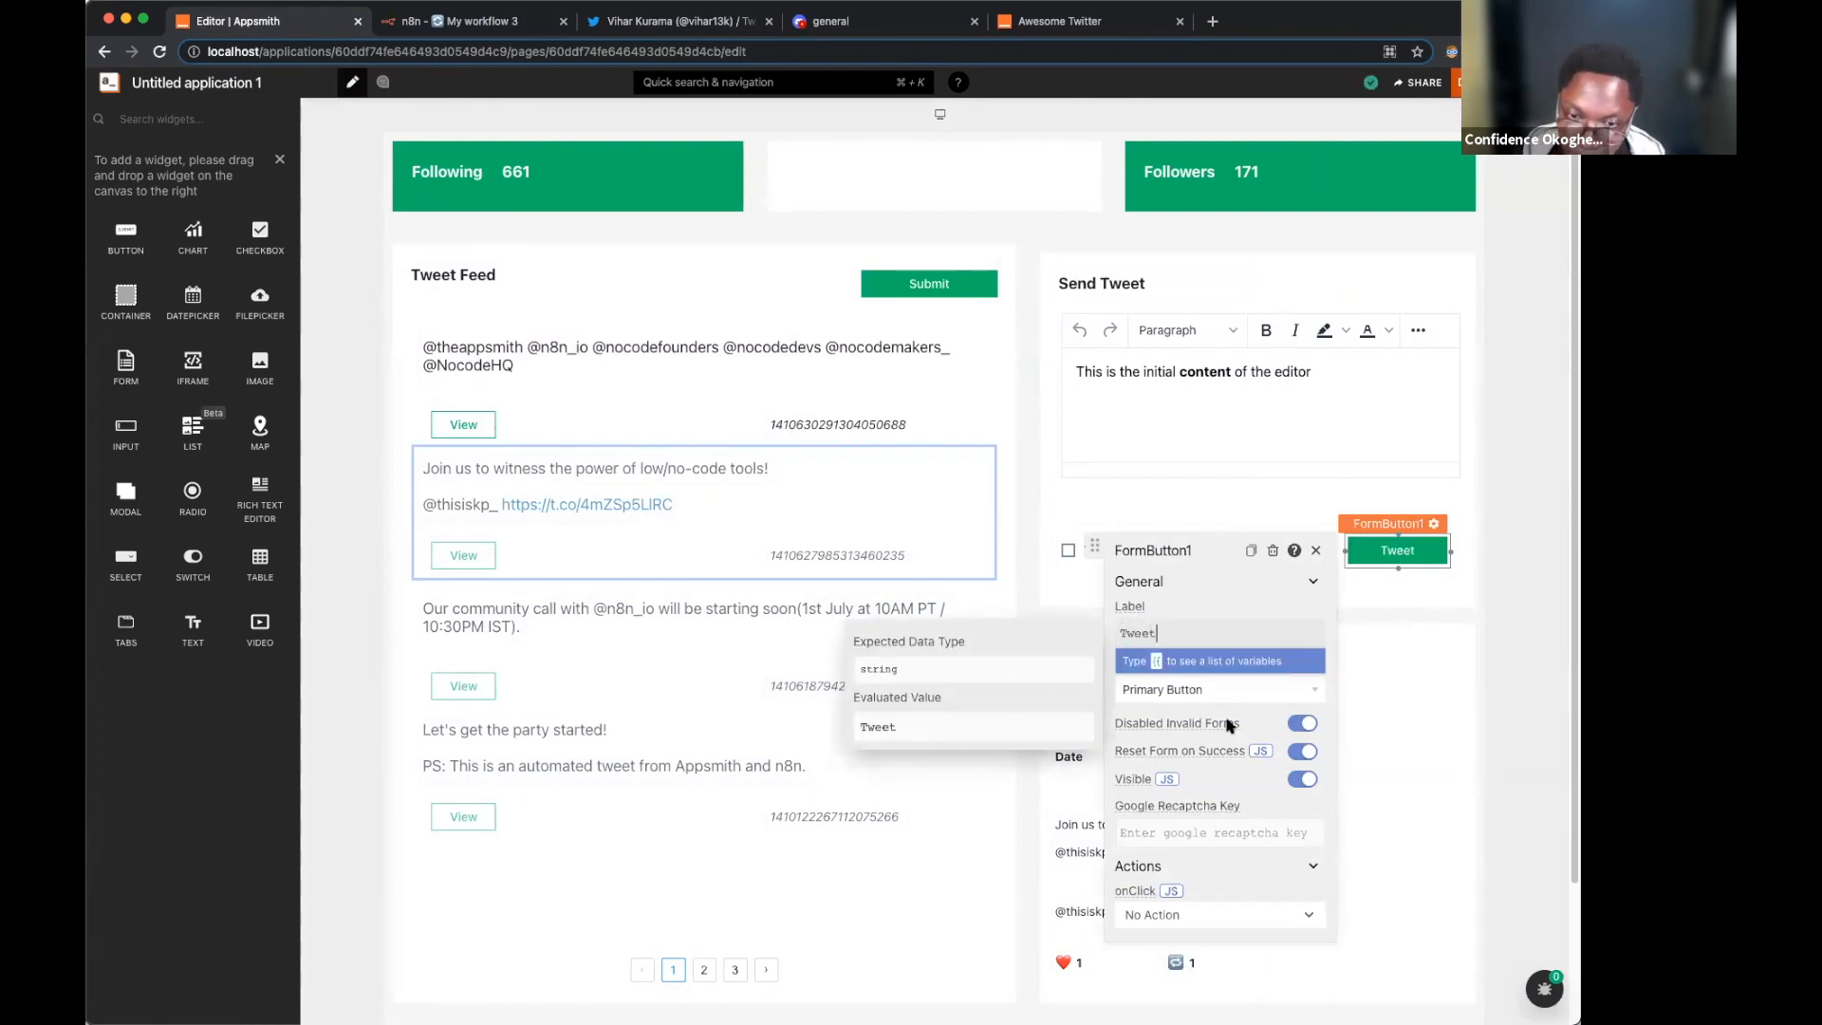
Set the button's onClick to a newly created API, starting to name it send_tweet.
left_click(1194, 916)
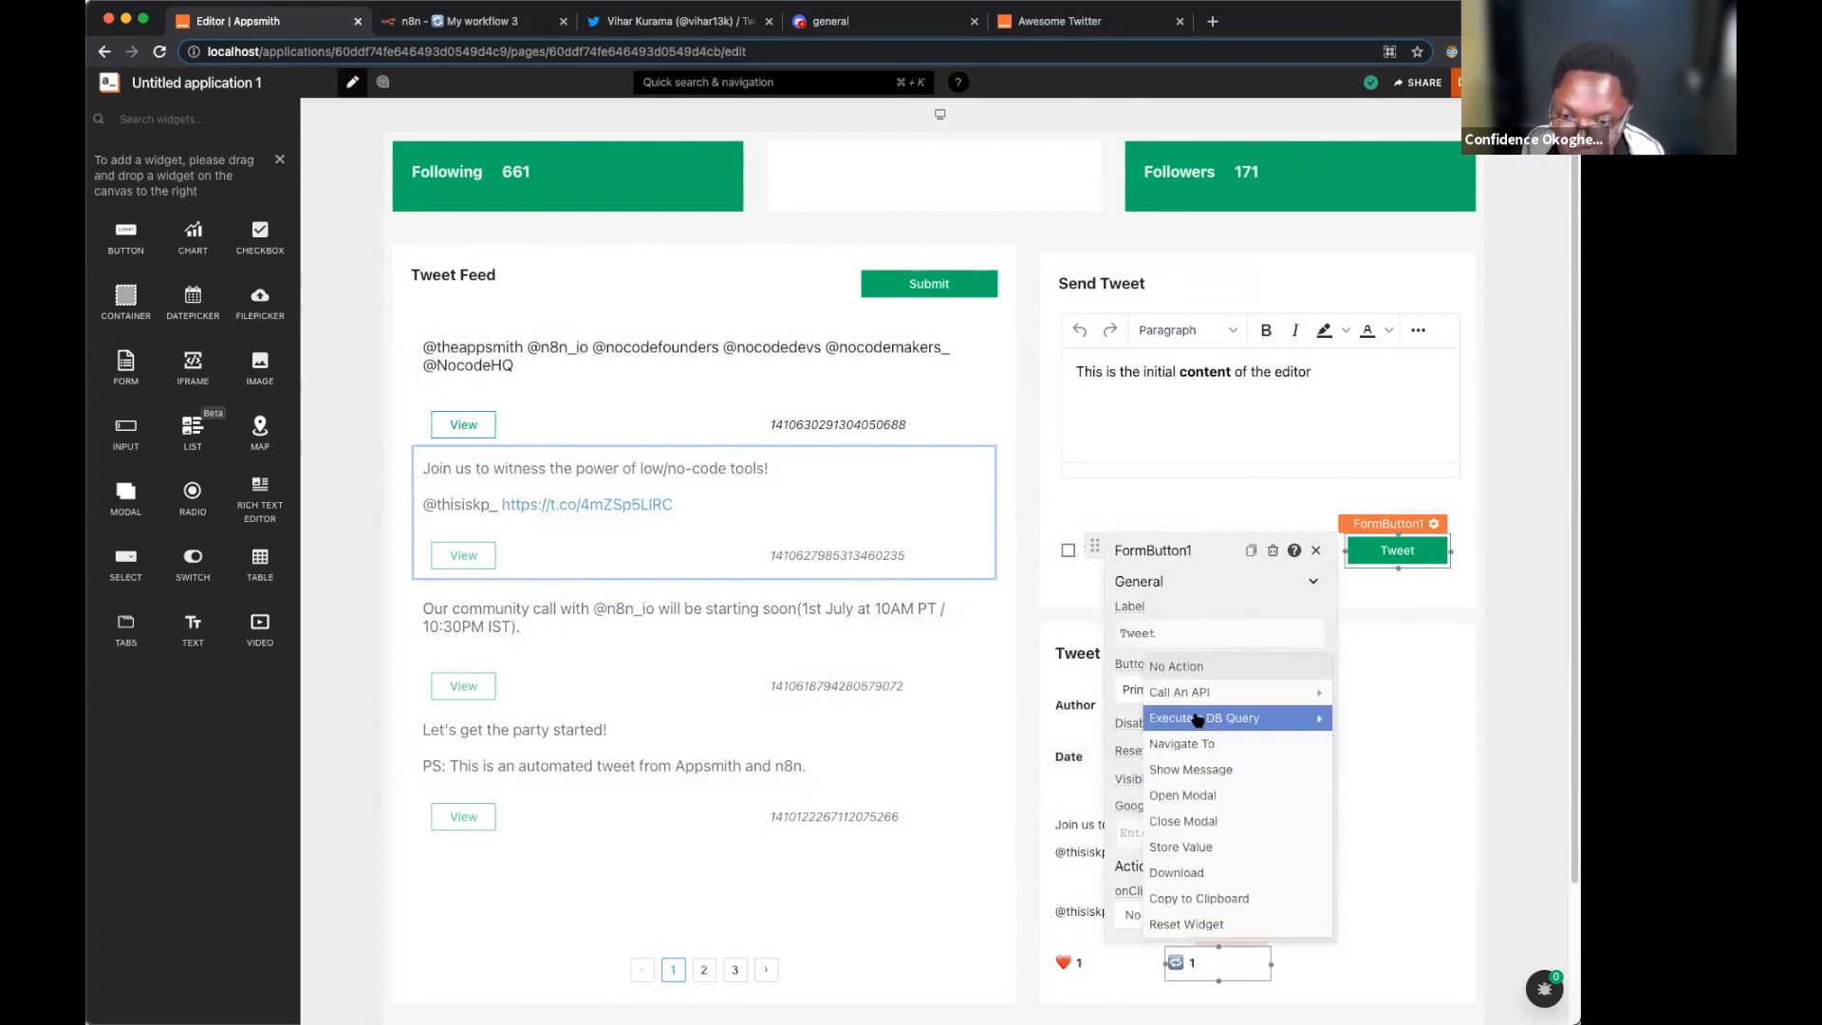
mouse_move(1198, 694)
left_click(1028, 641)
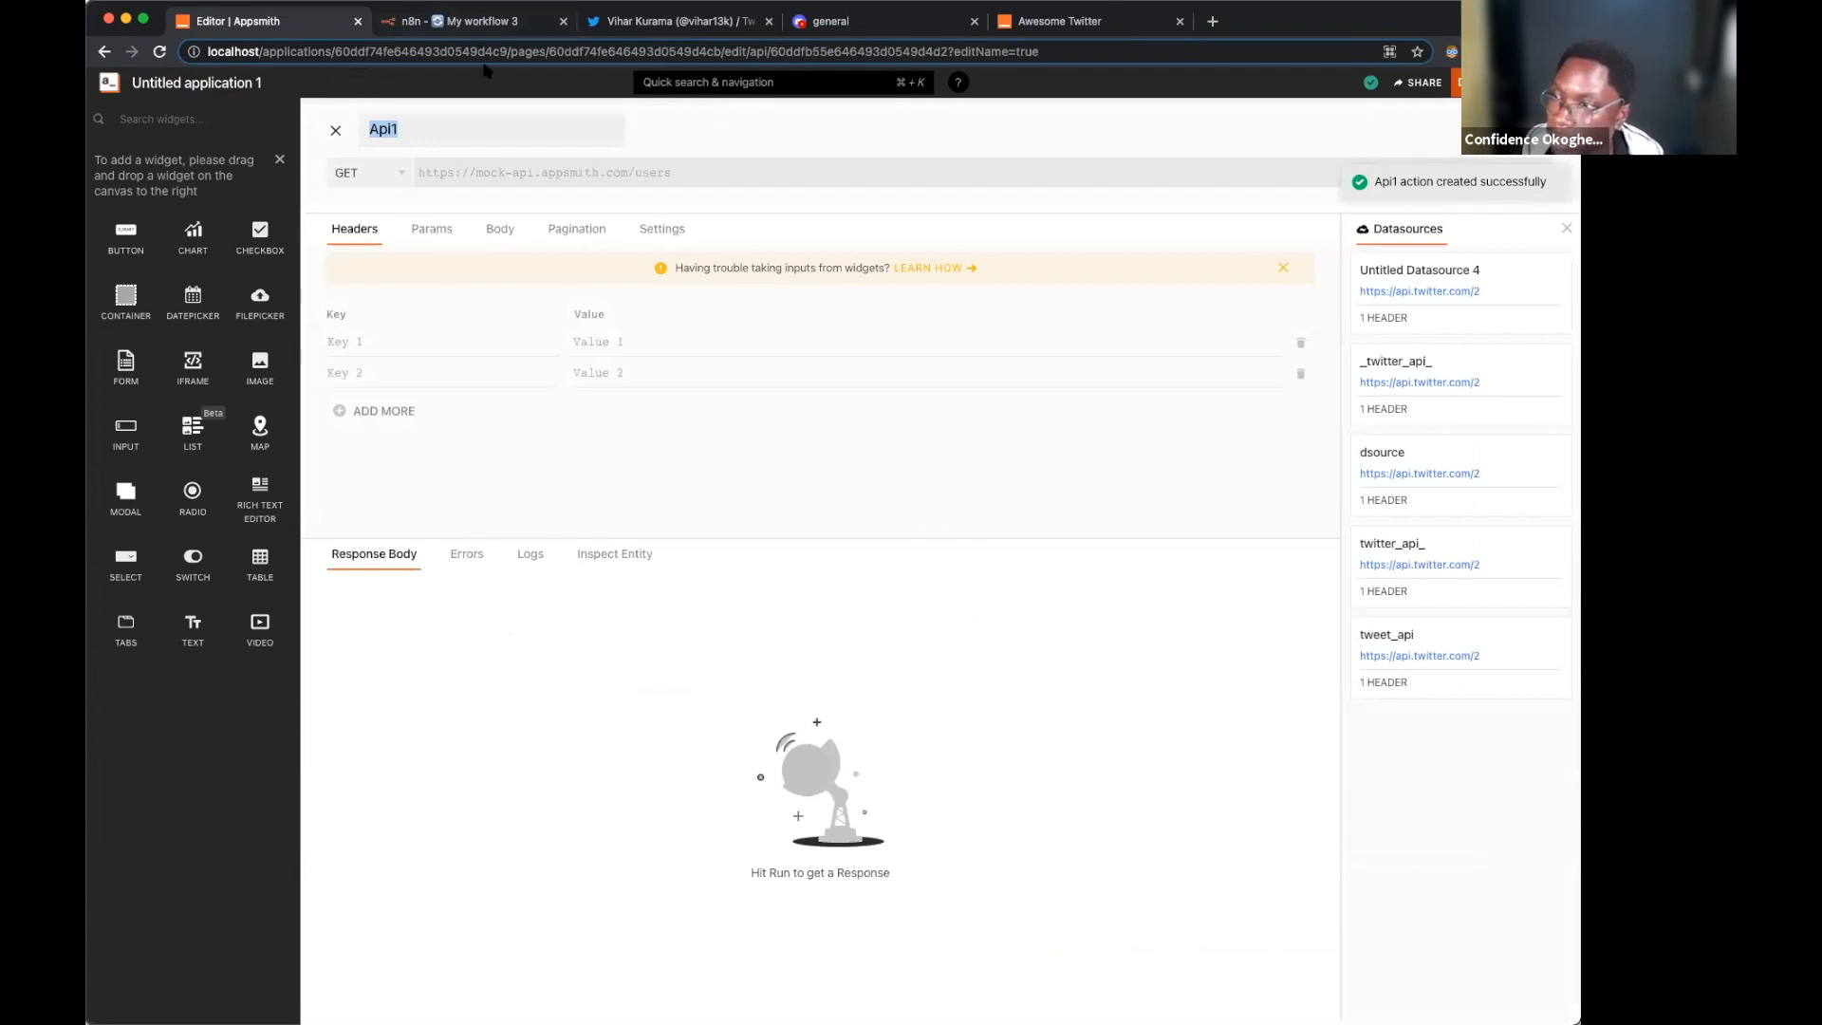
type("send_tweet")
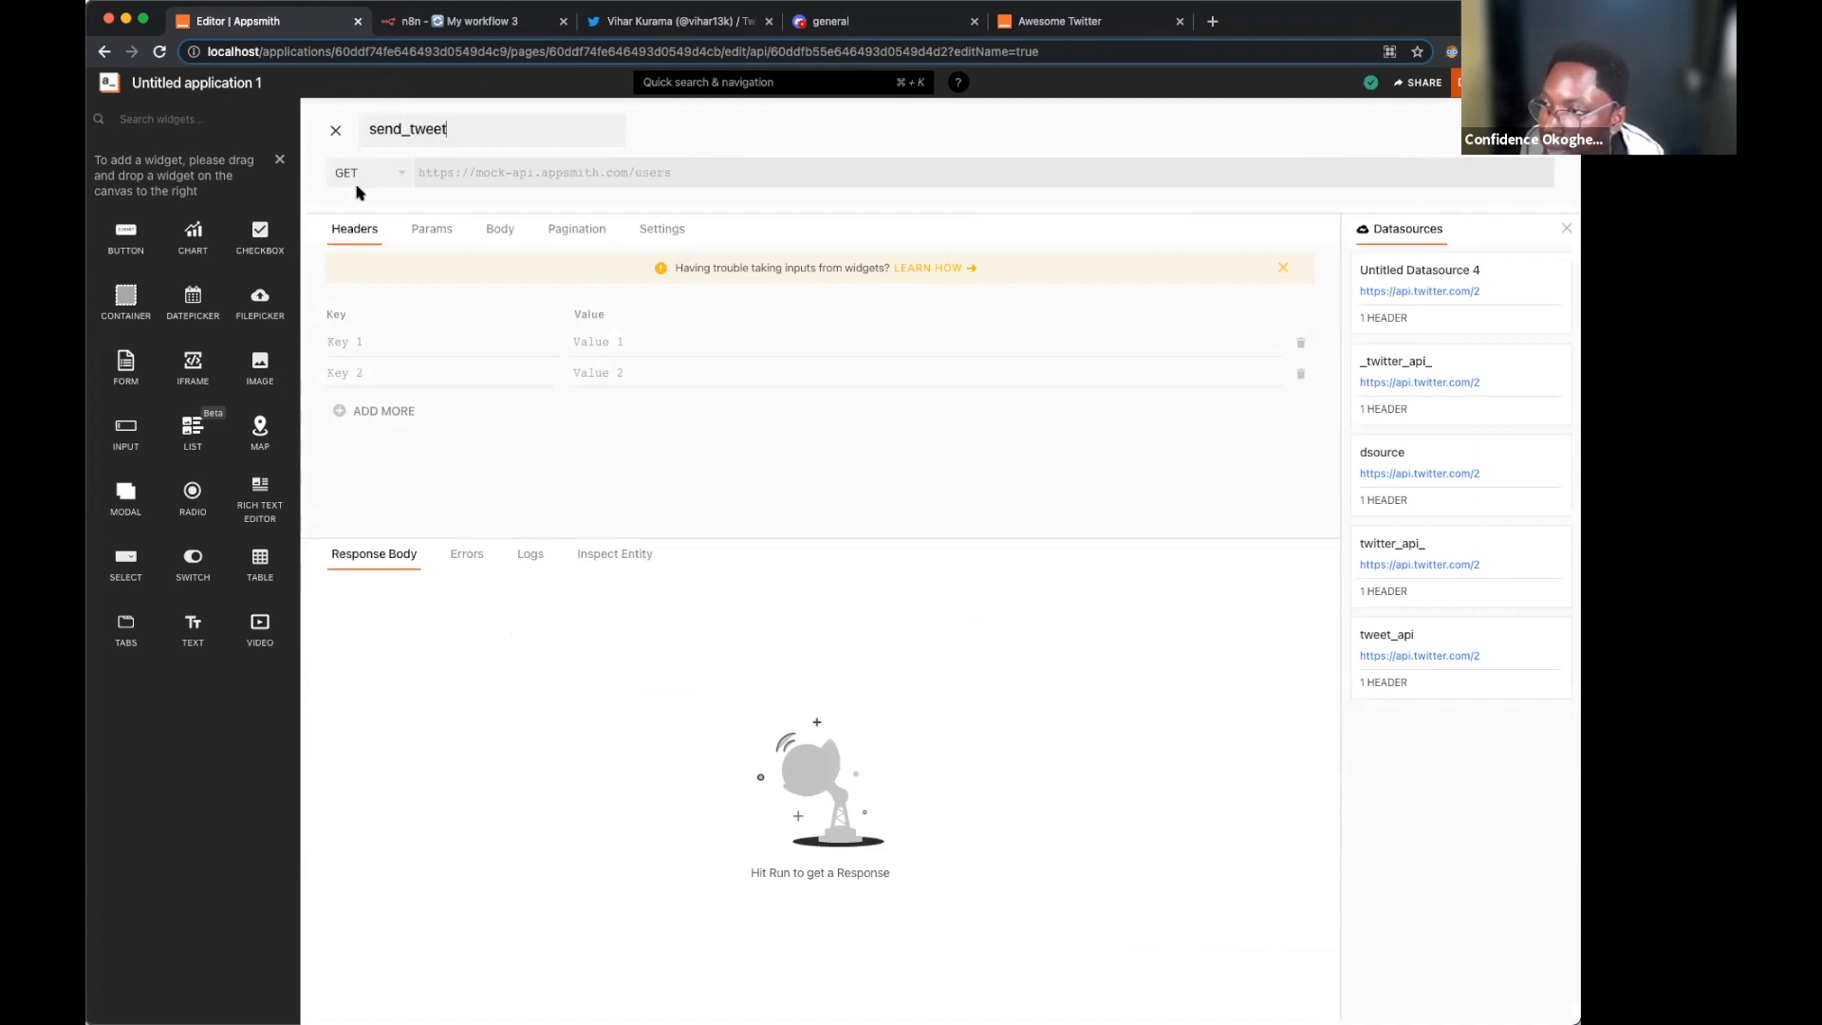
Set the API's request method to POST.
left_click(361, 180)
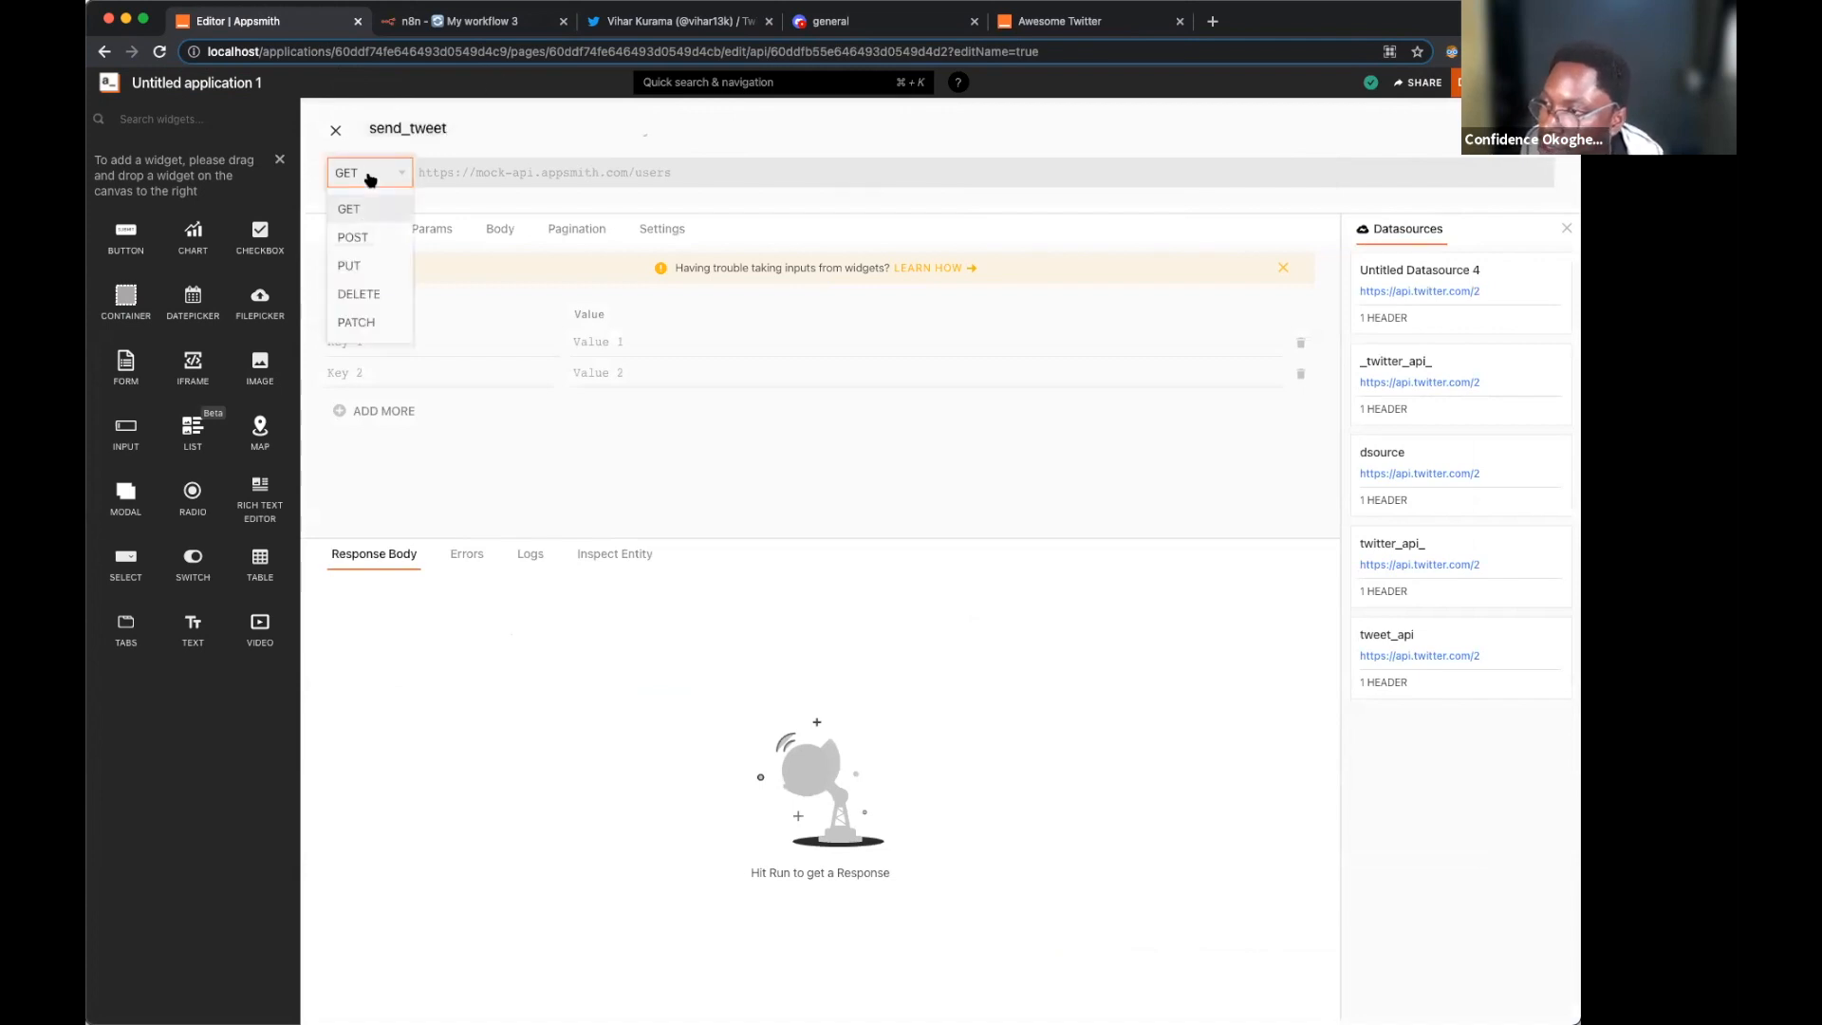
left_click(363, 182)
left_click(363, 182)
left_click(356, 231)
Paste the n8n webhook test URL, replacing localhost with 192.168.1.7.
left_click(503, 174)
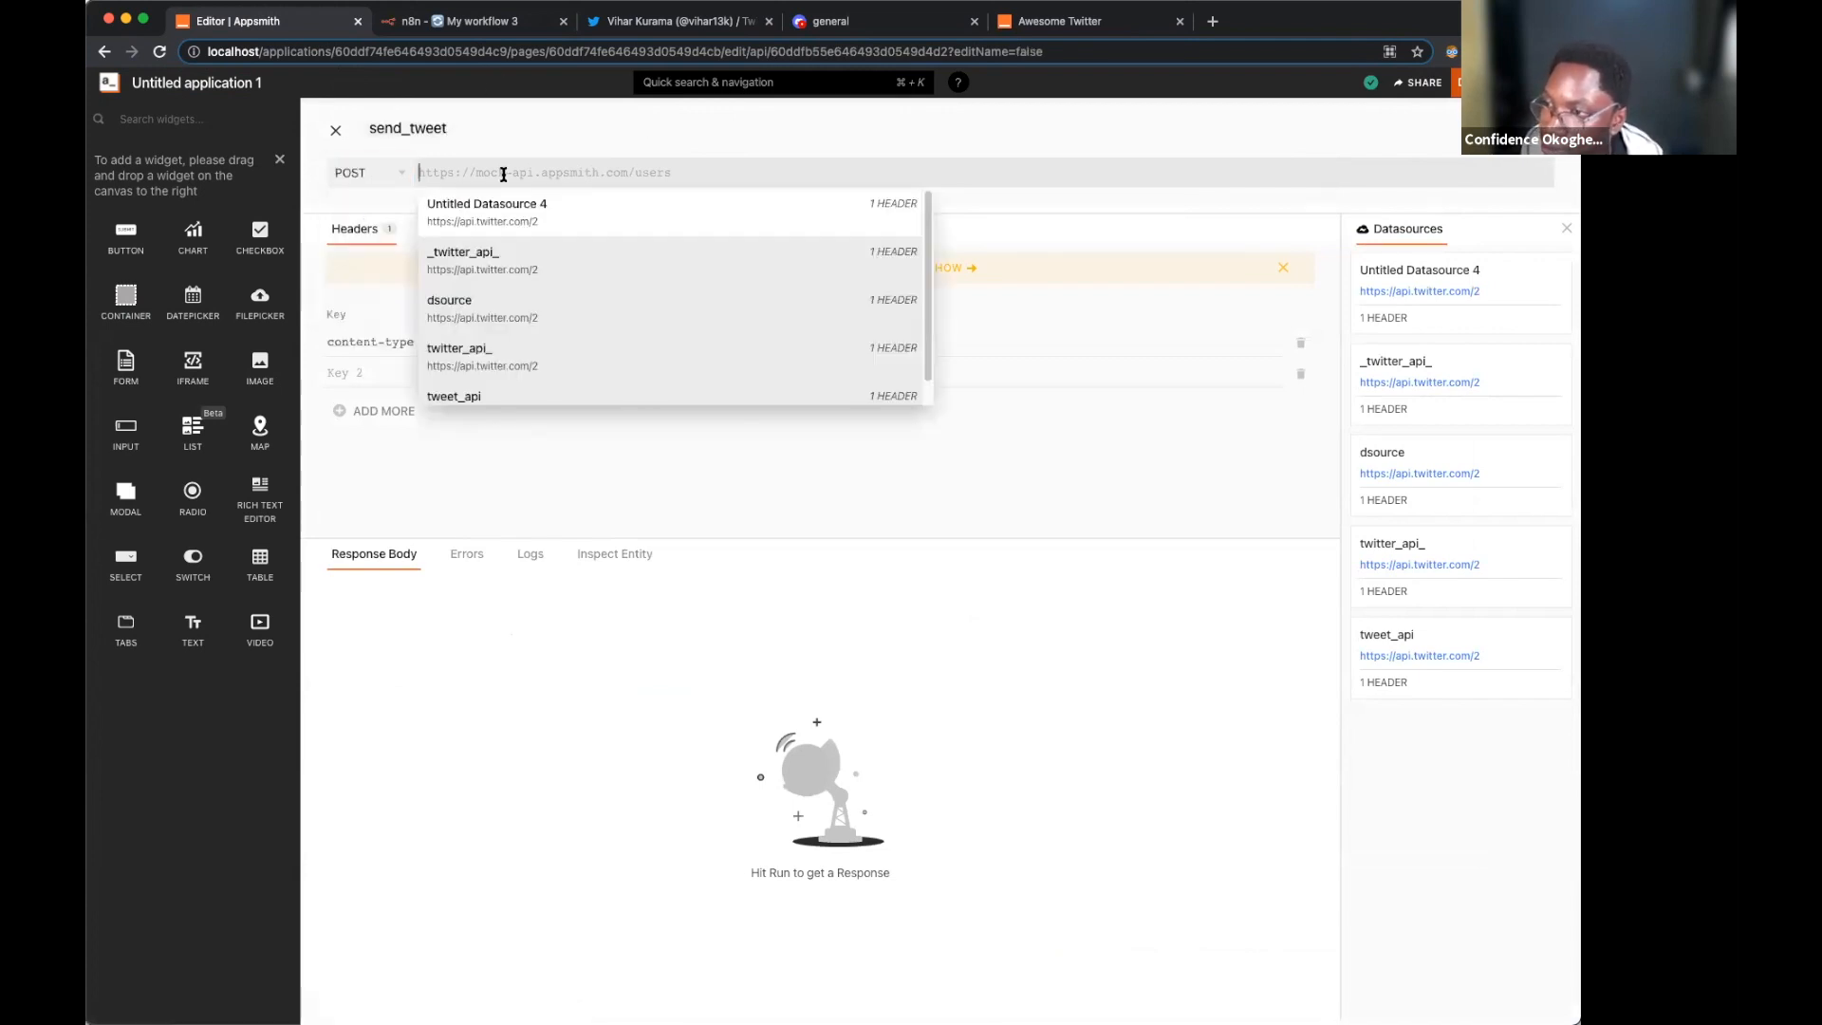
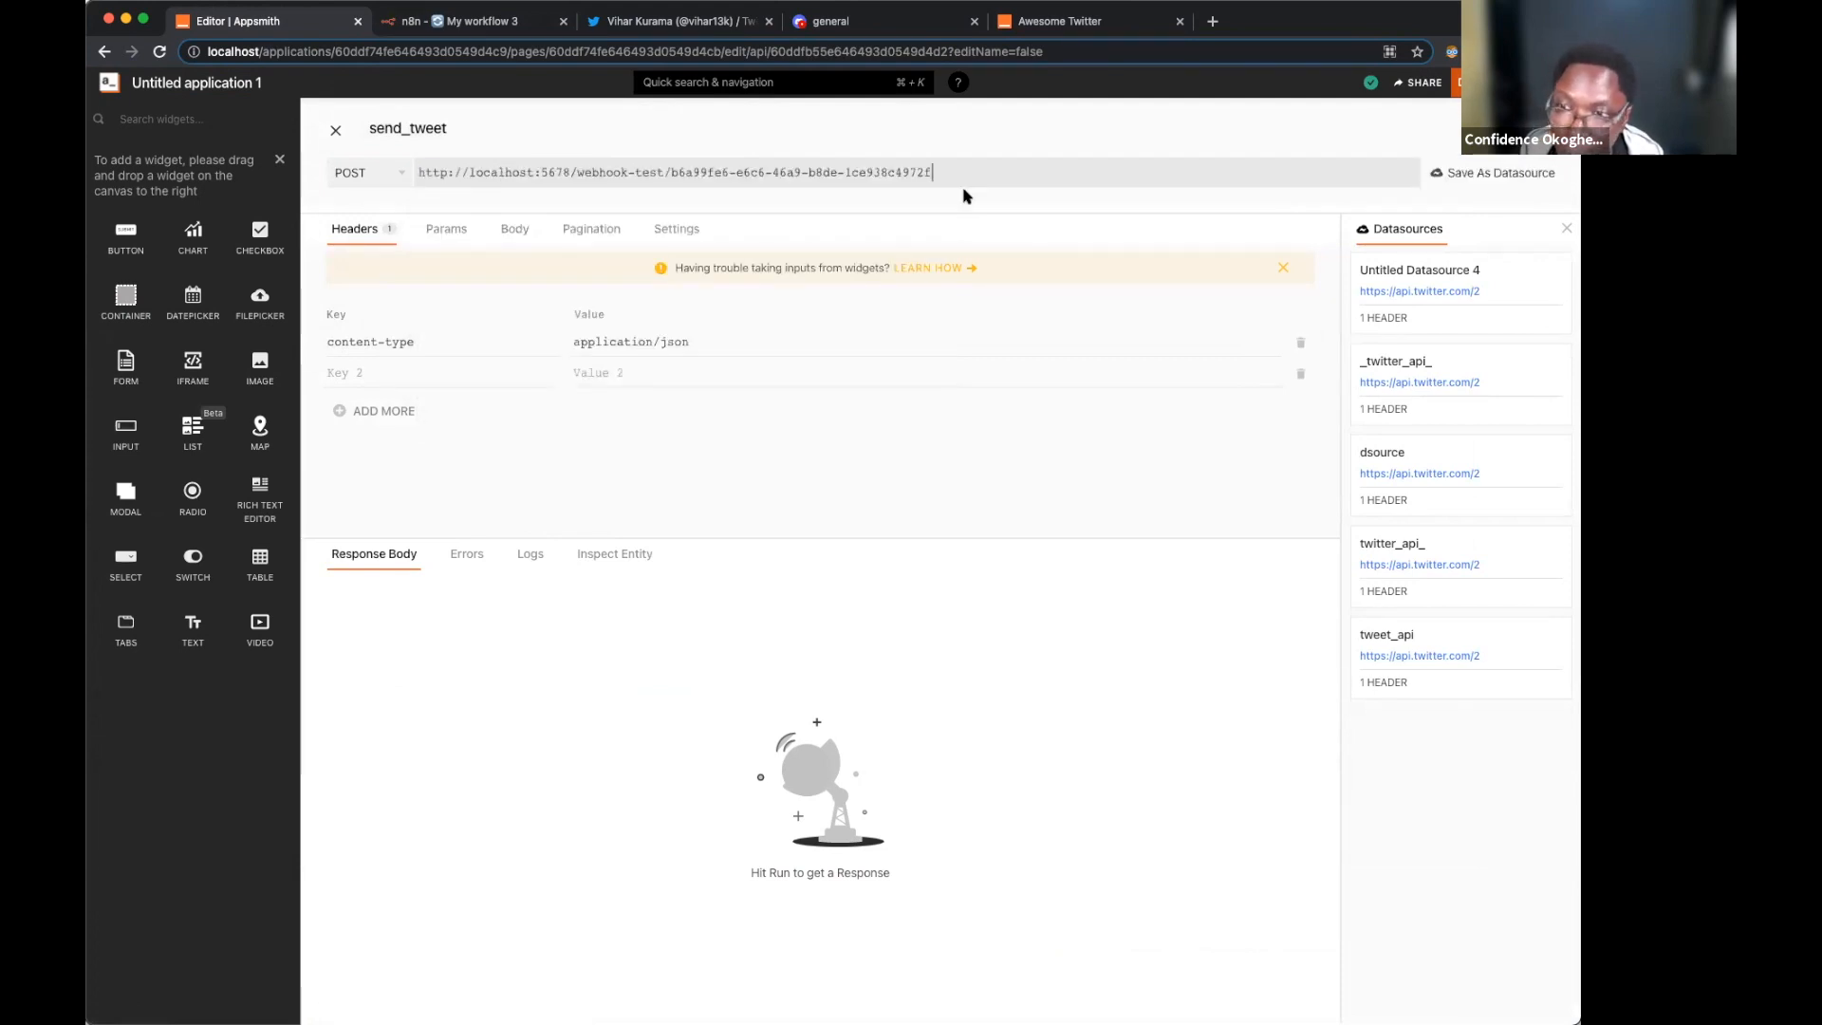
key("super+Tab")
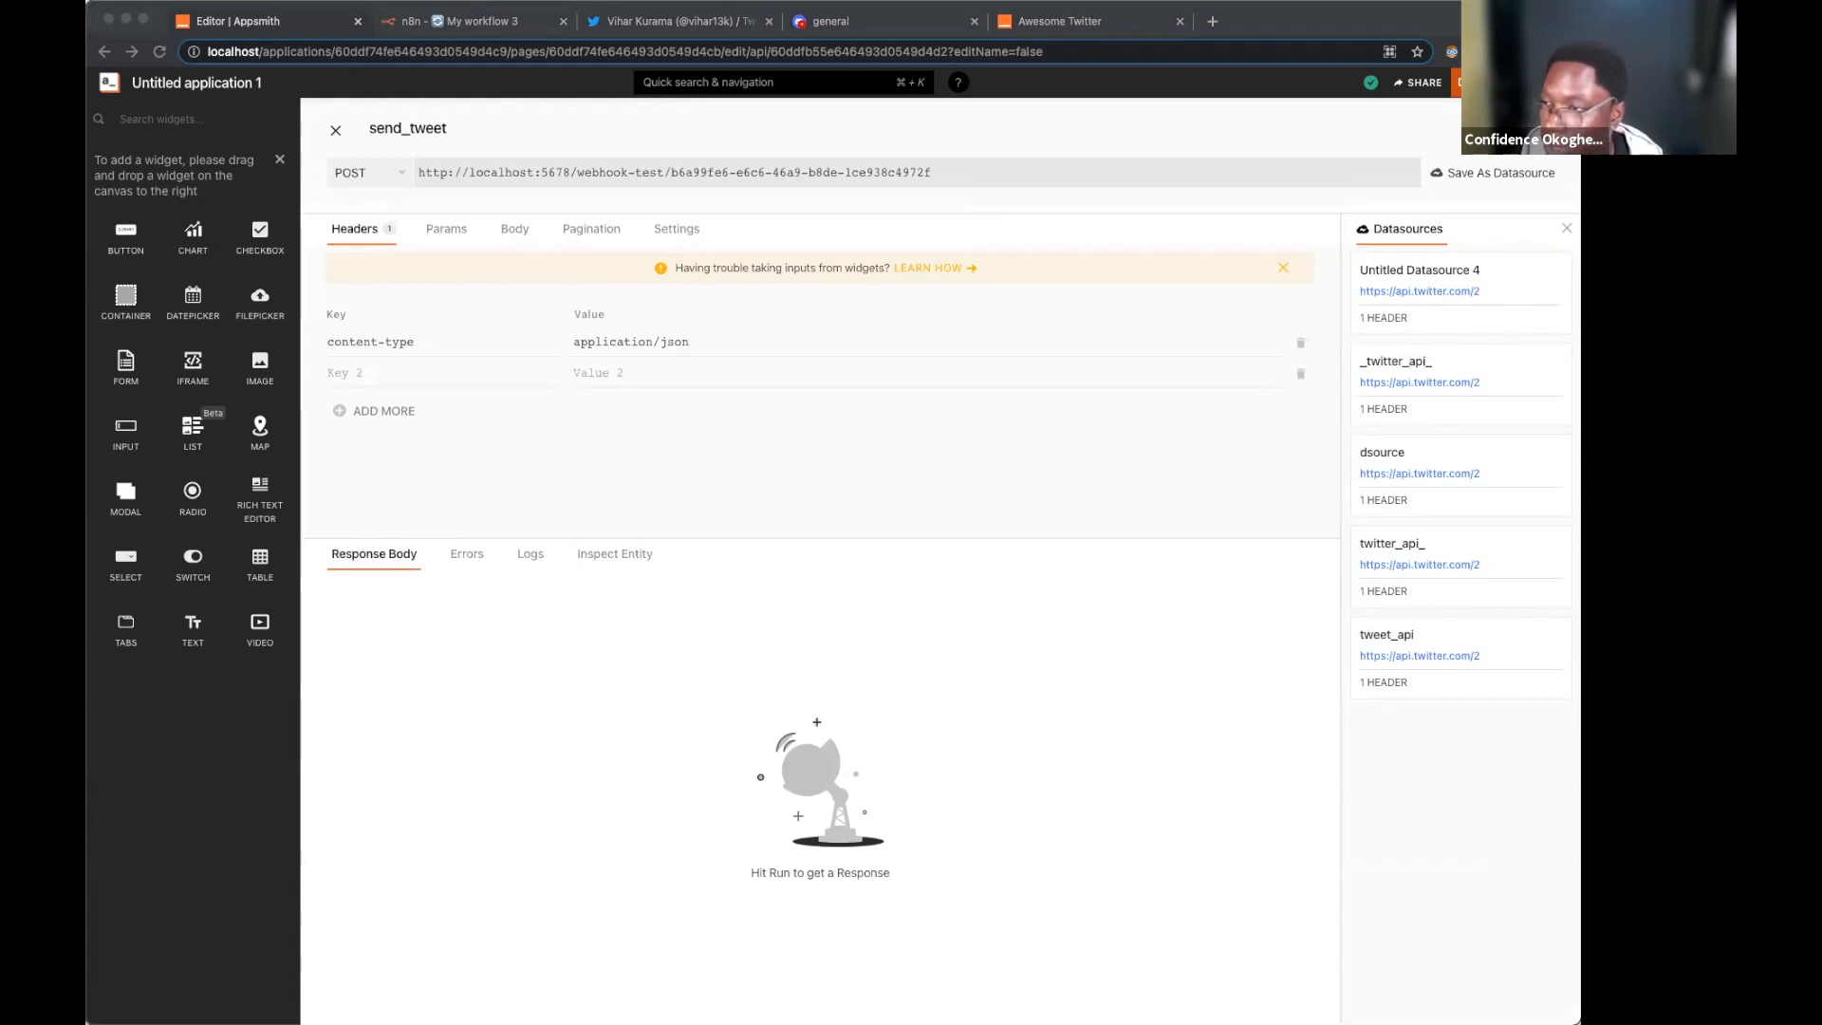
left_click(491, 172)
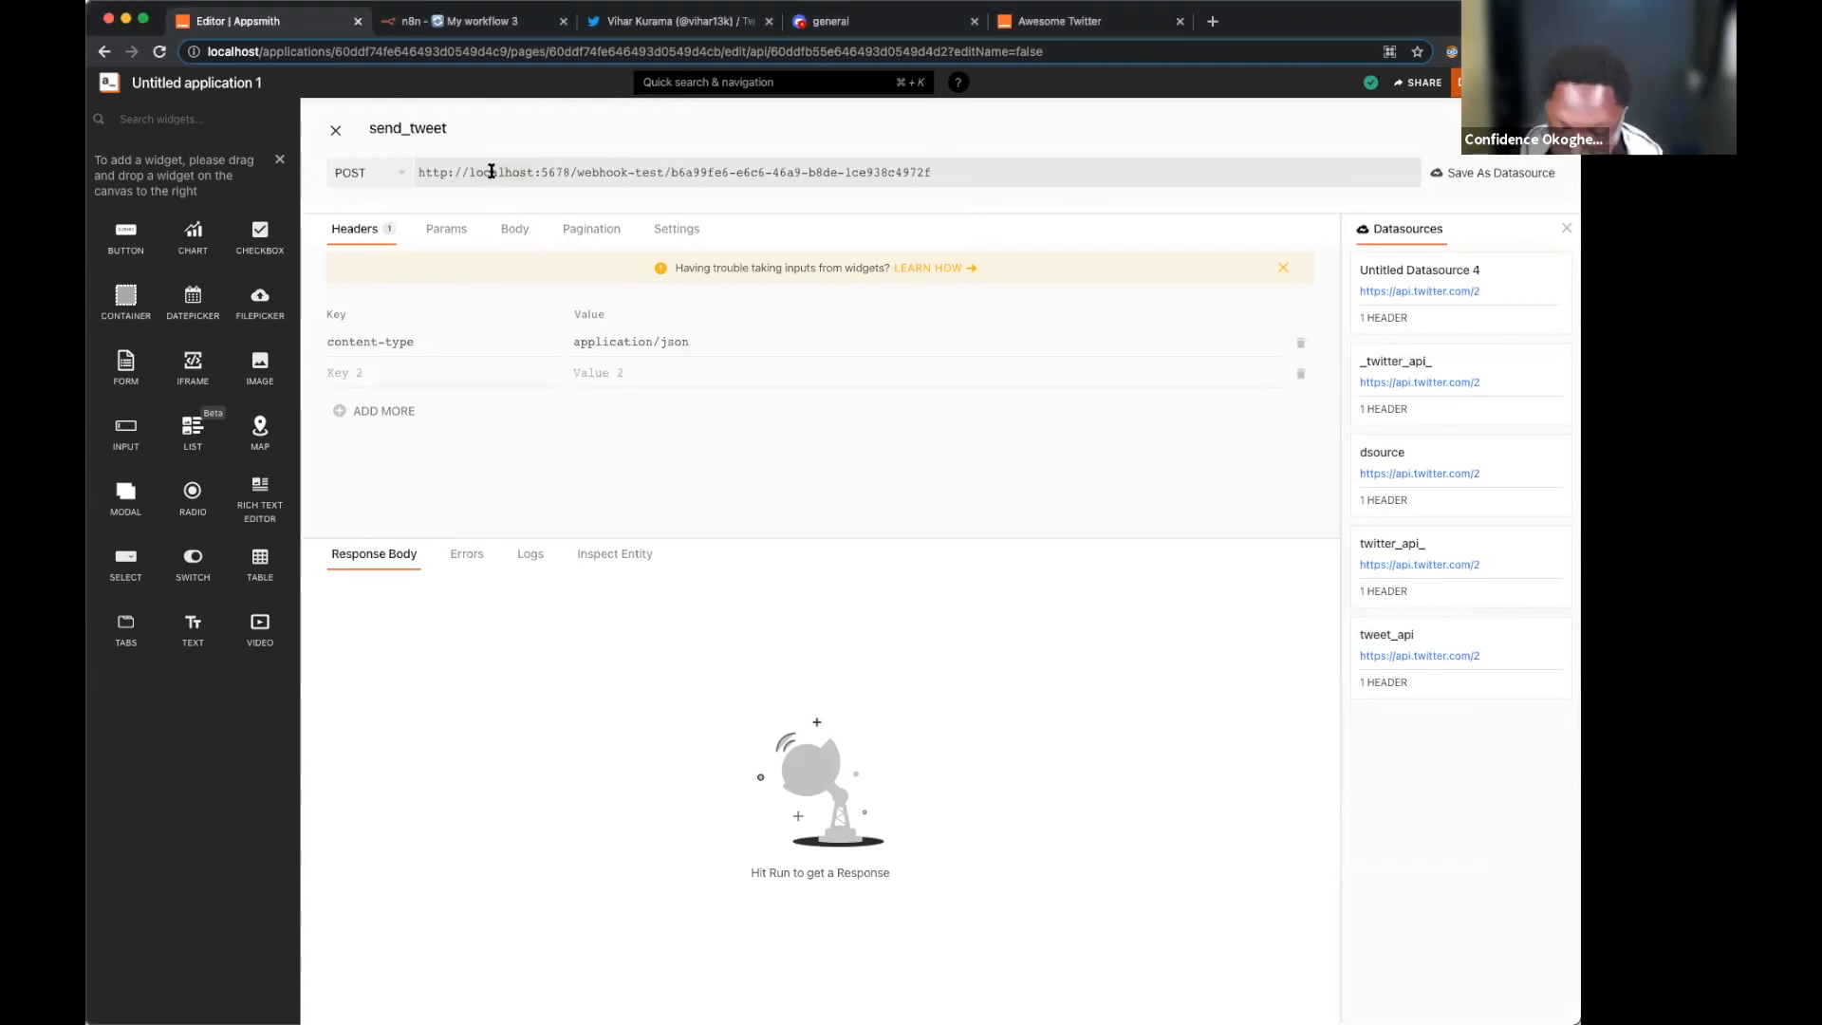
double_click(492, 171)
type("192.168.1.7")
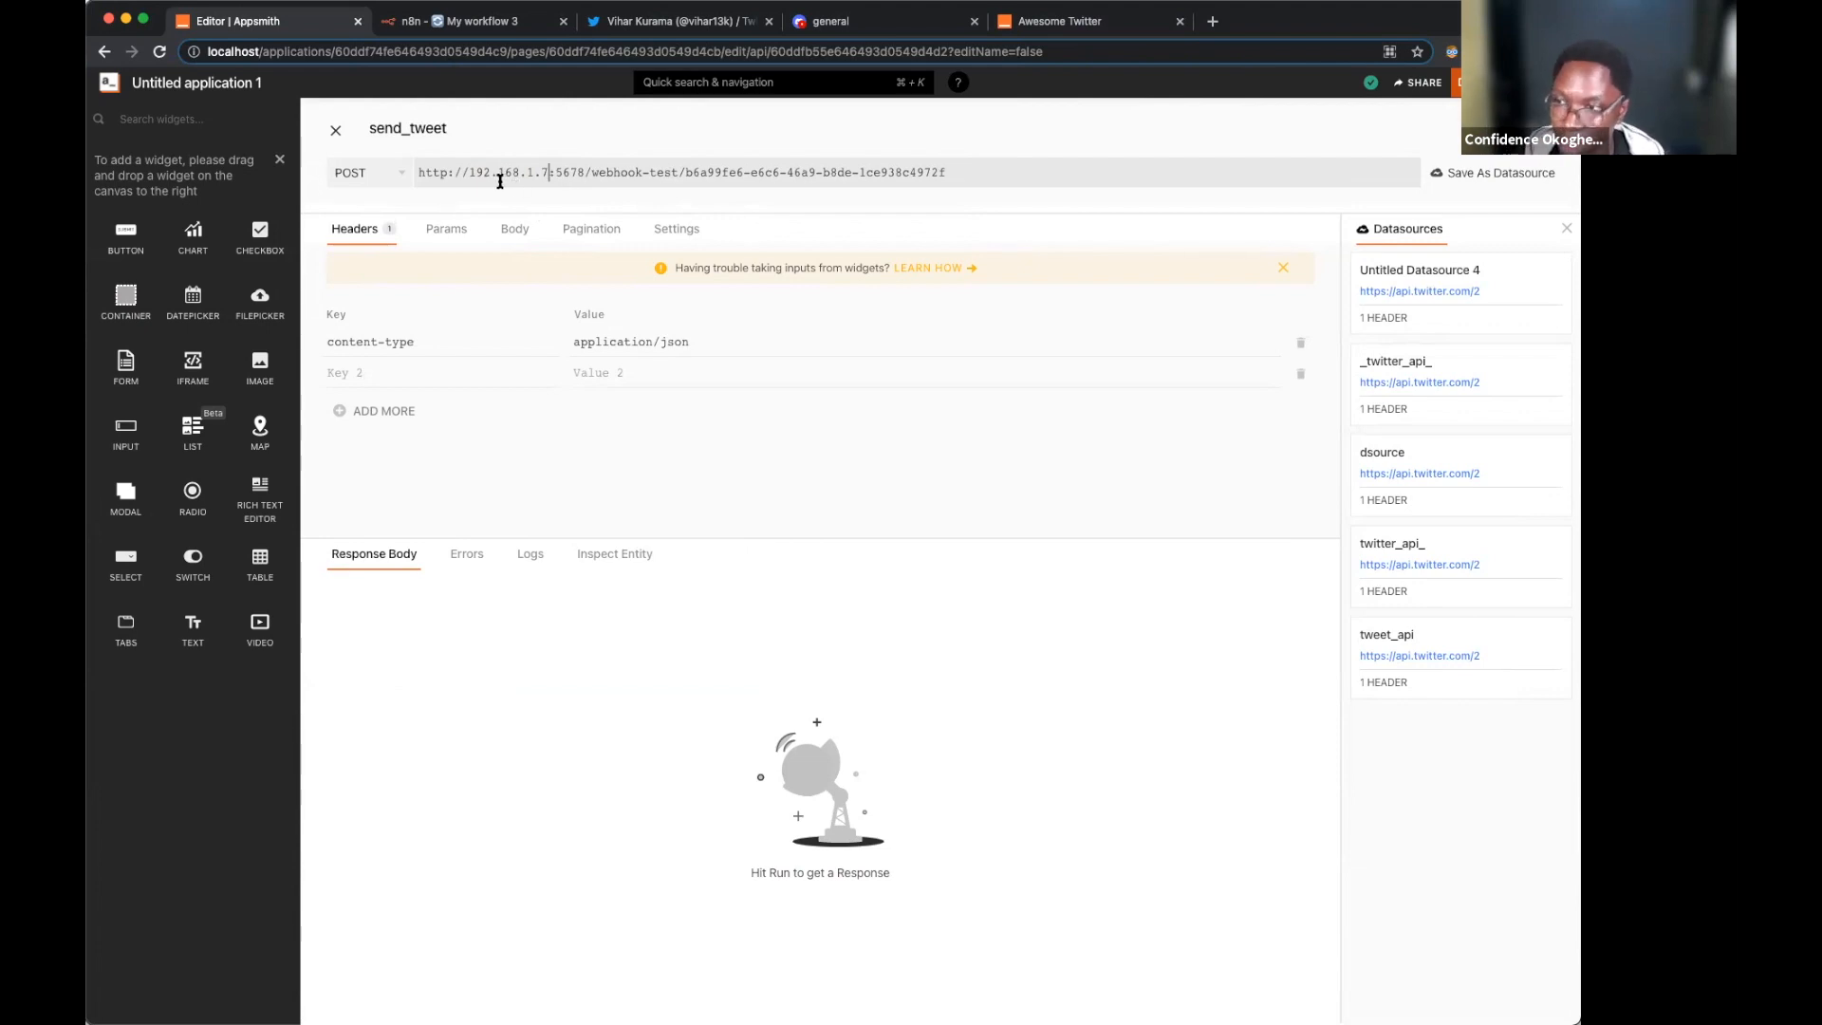
Start the JSON body with a "text" field bound to {{RichTextEditor1.text}}.
left_click(517, 232)
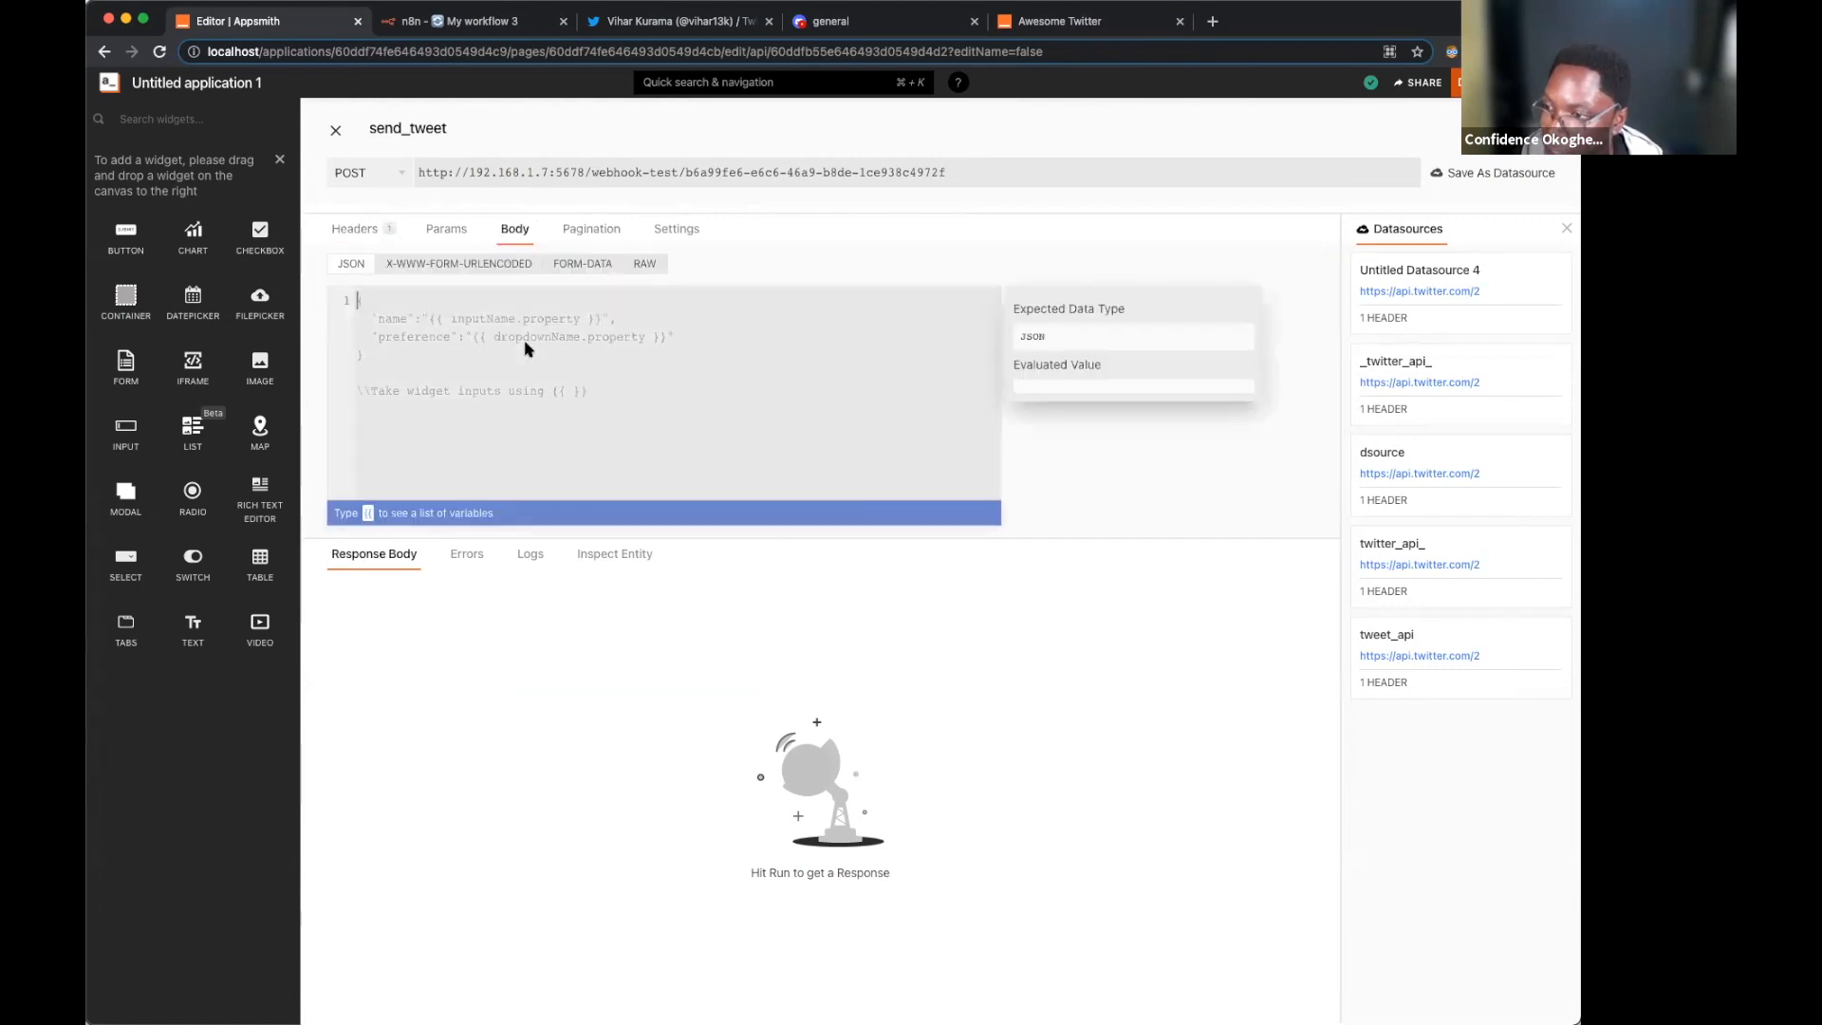
left_click(529, 349)
type("{")
key("Return")
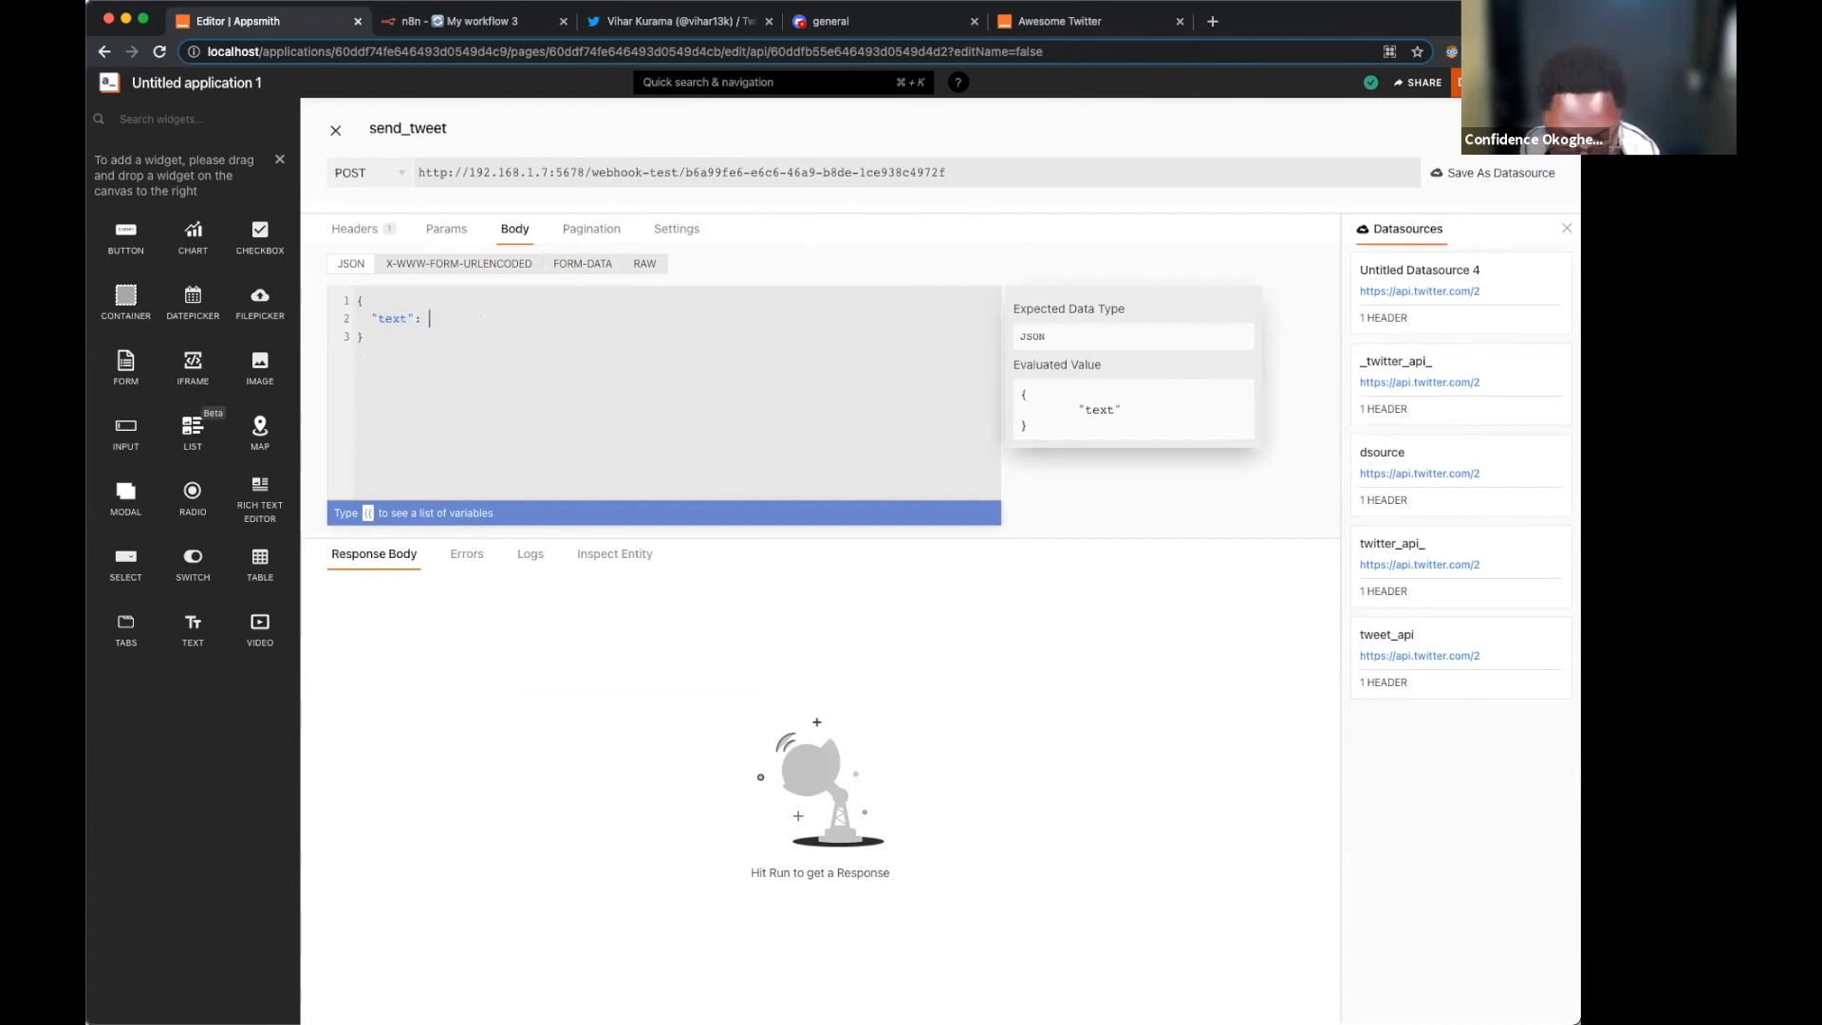
type("\"{{")
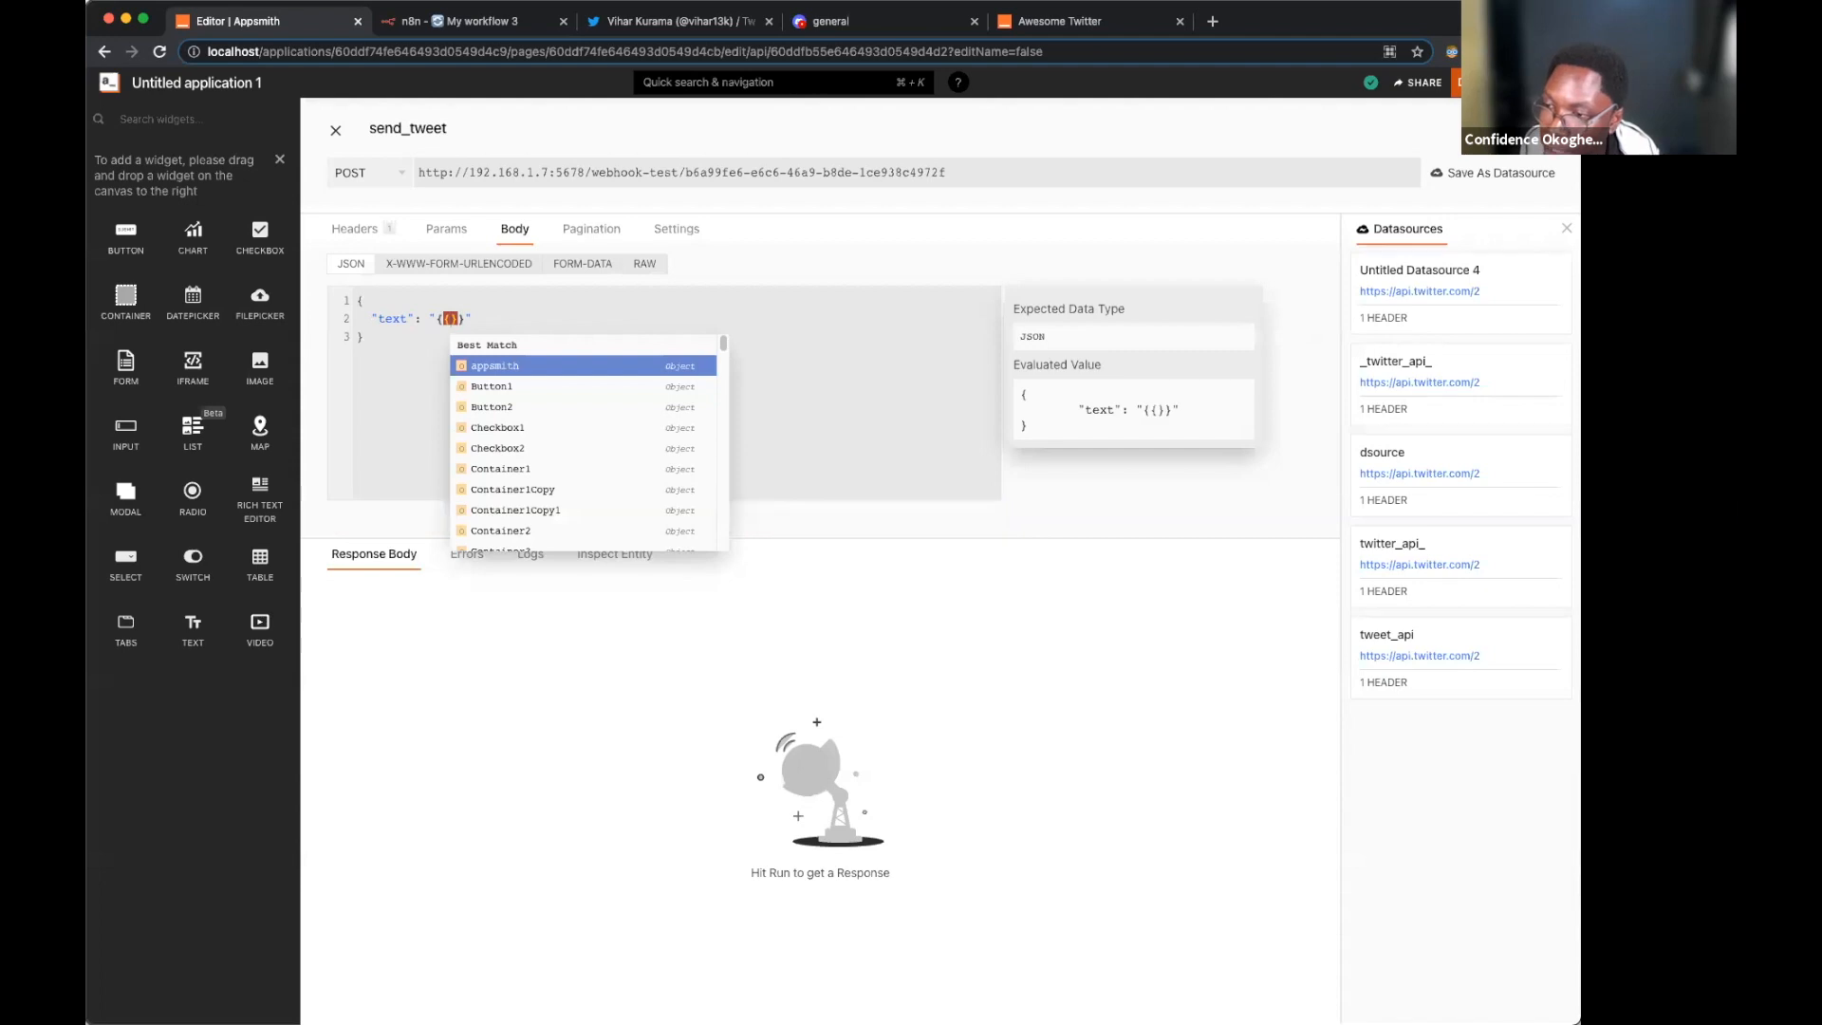
type("RichTextEditor1.tex")
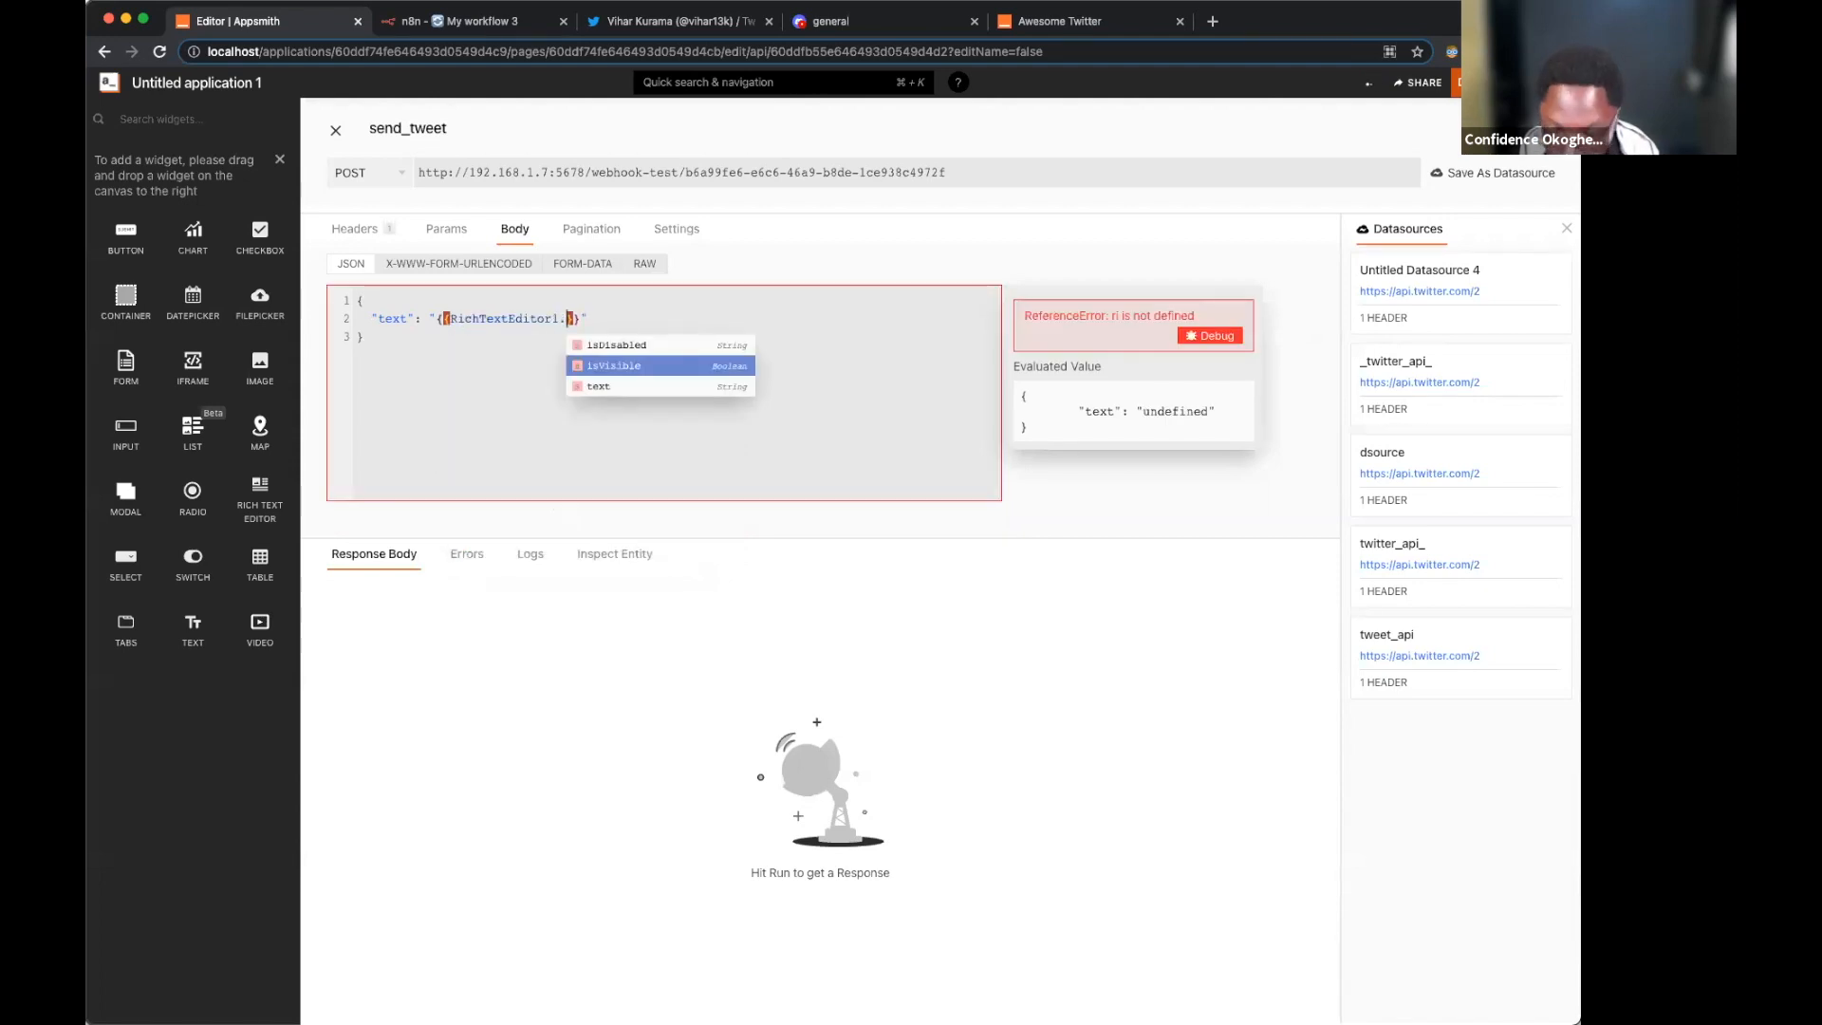
type("t,")
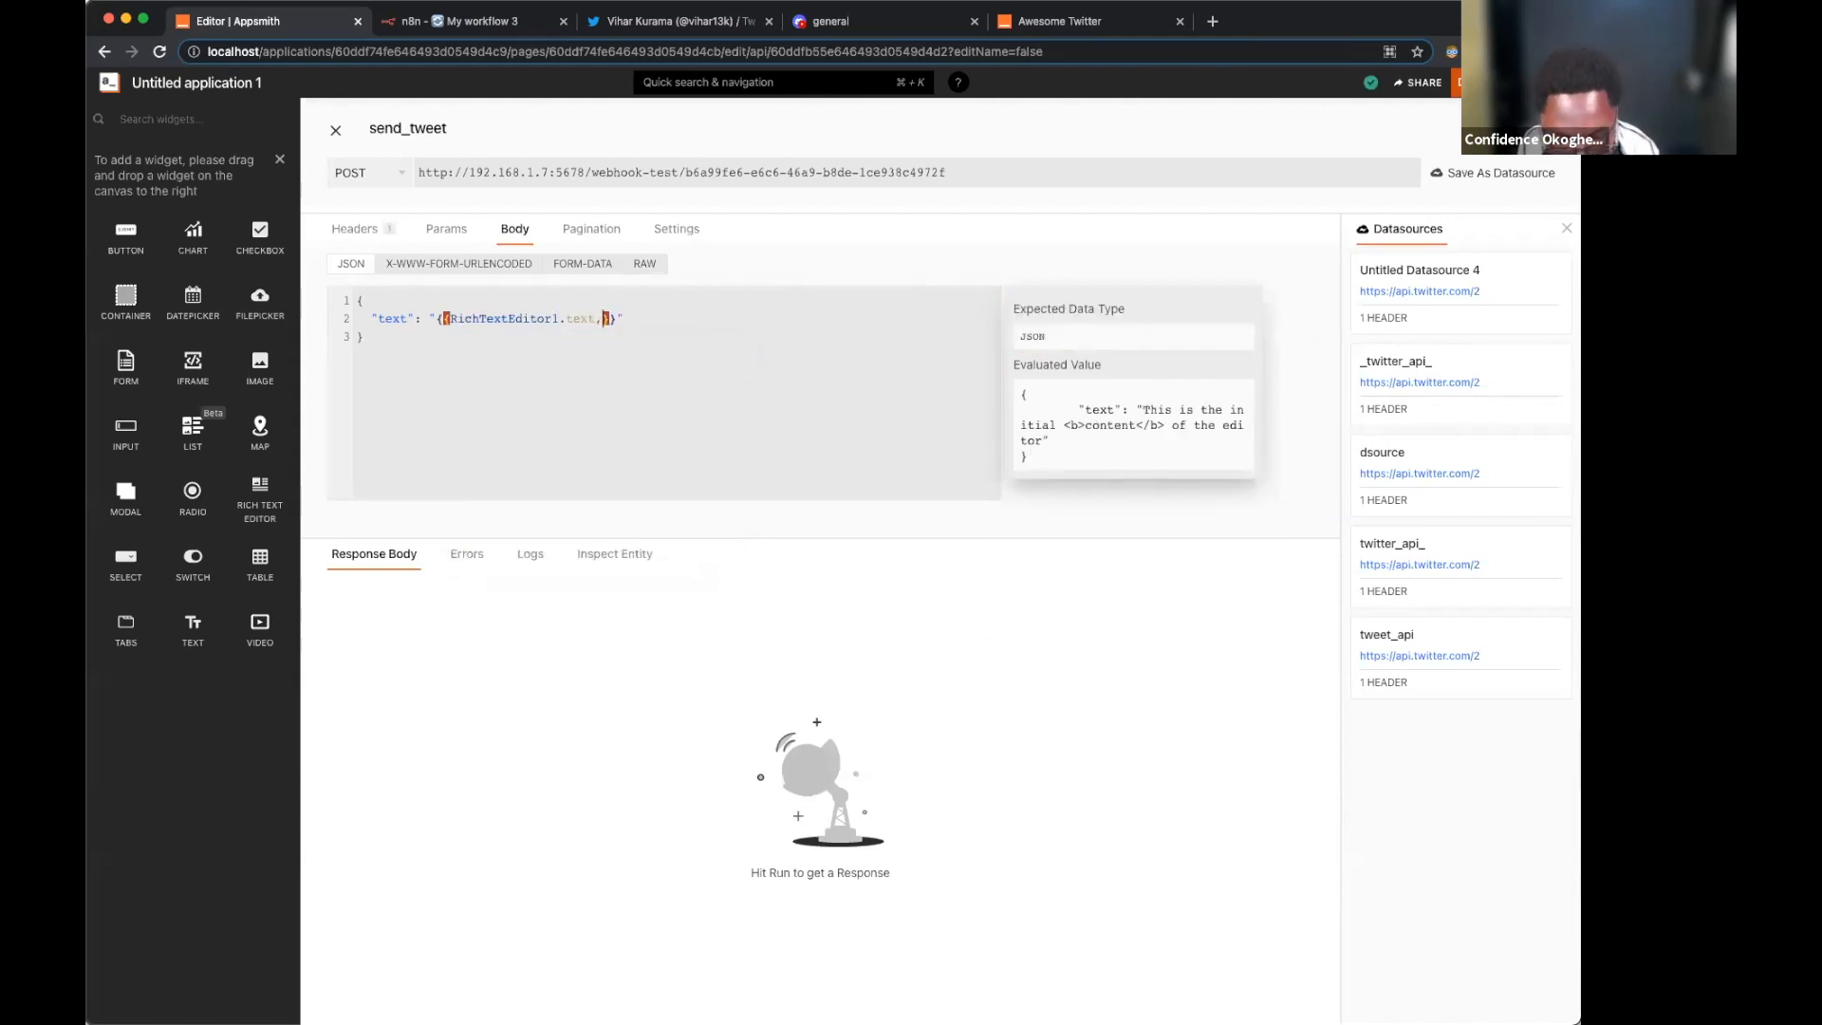
key("Return")
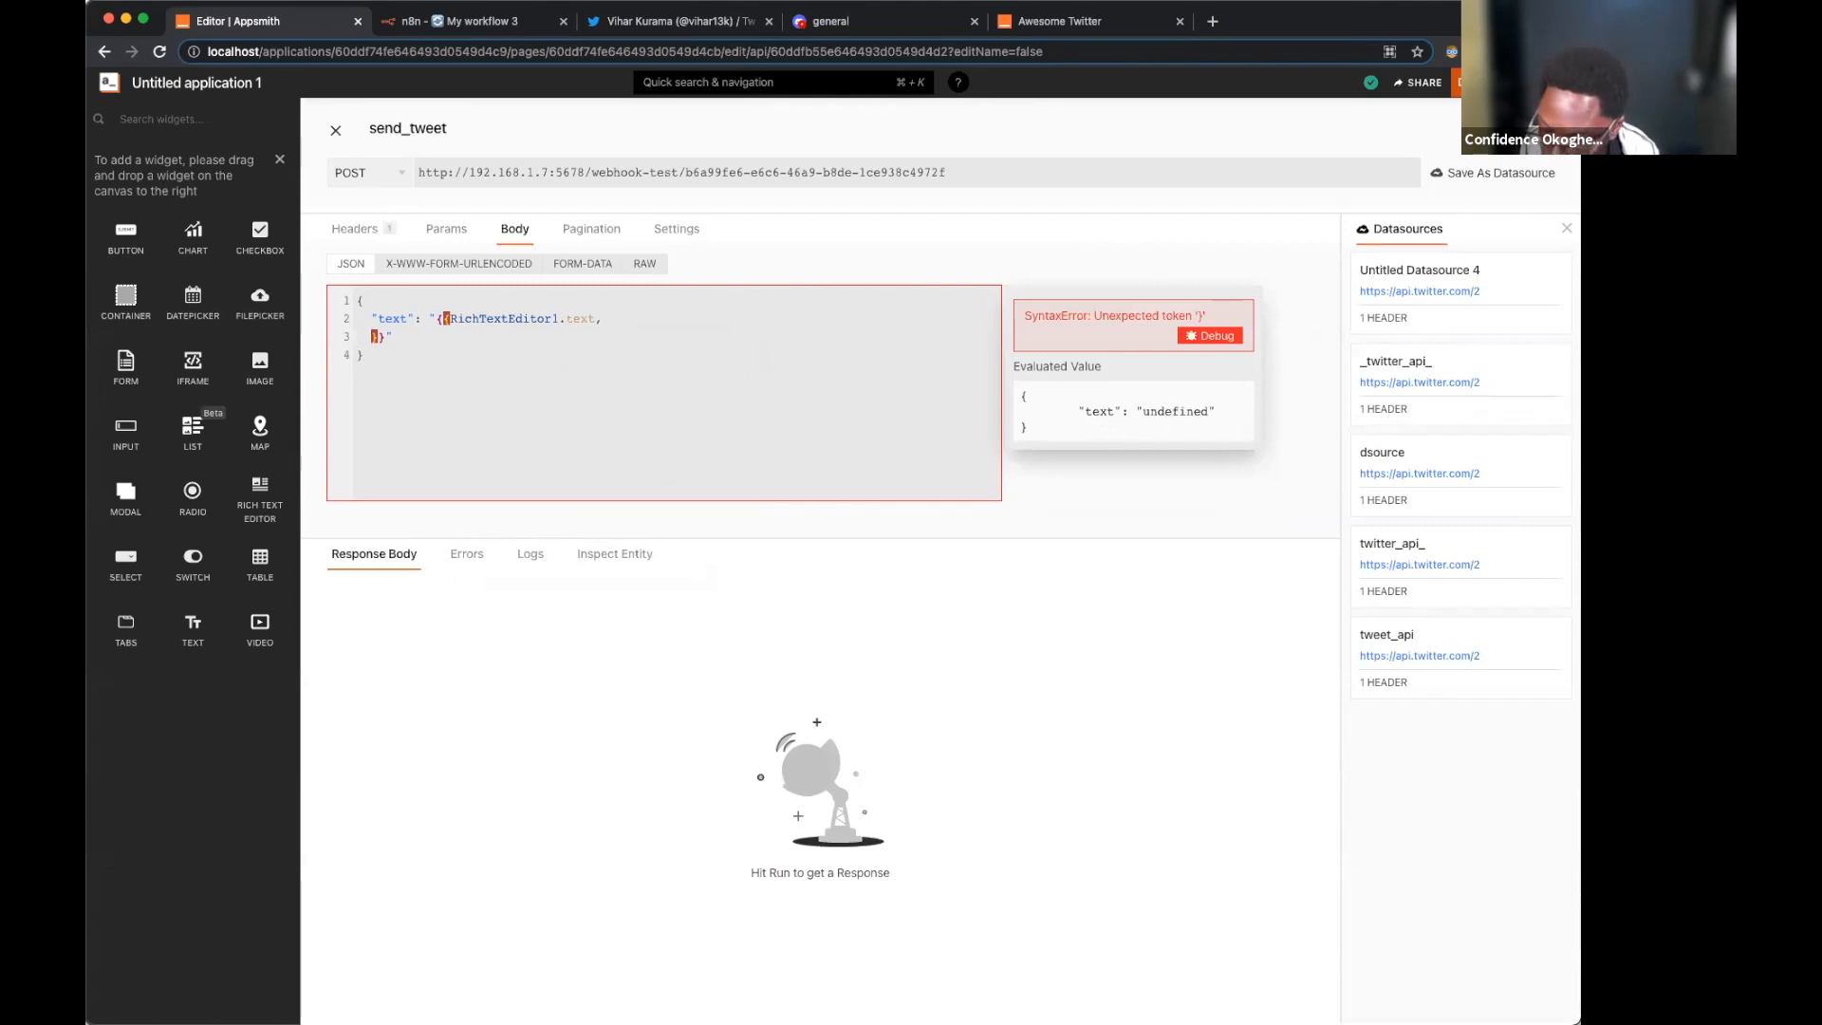
key("BackSpace")
key("BackSpace")
key("BackSpace")
key("BackSpace")
key("BackSpace")
key("BackSpace")
key("BackSpace")
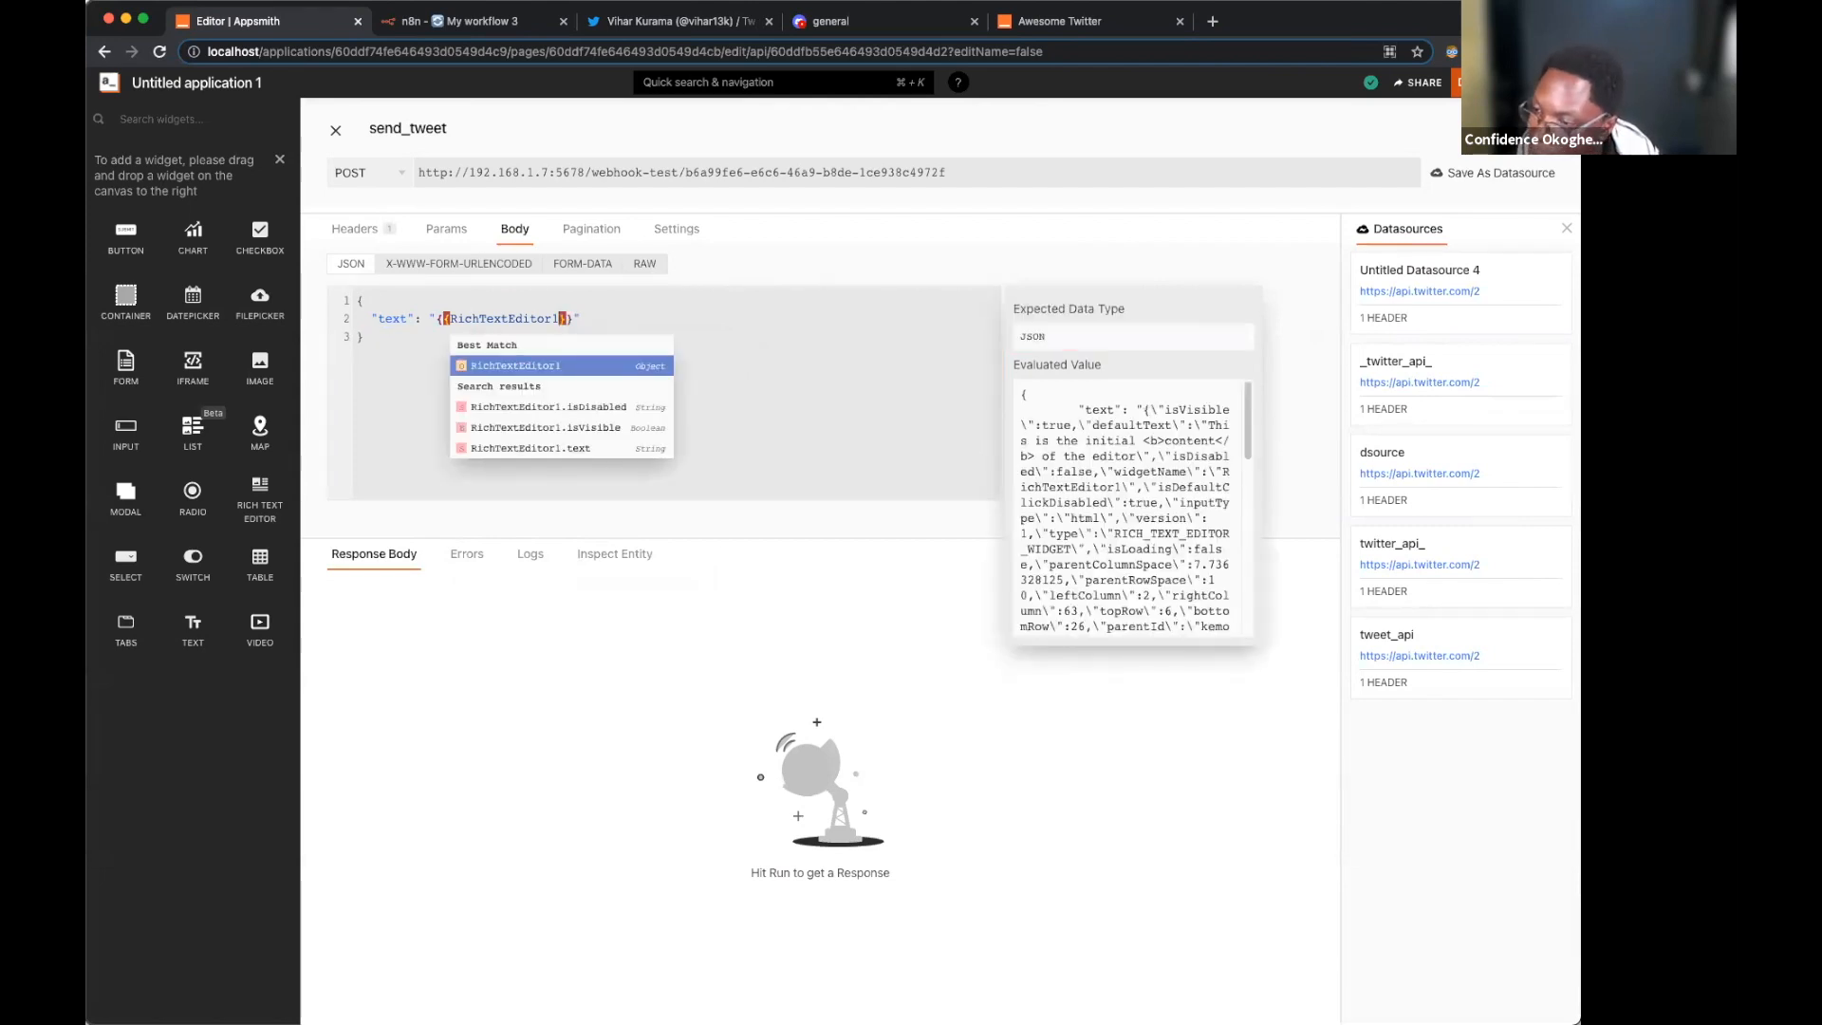
type(".te")
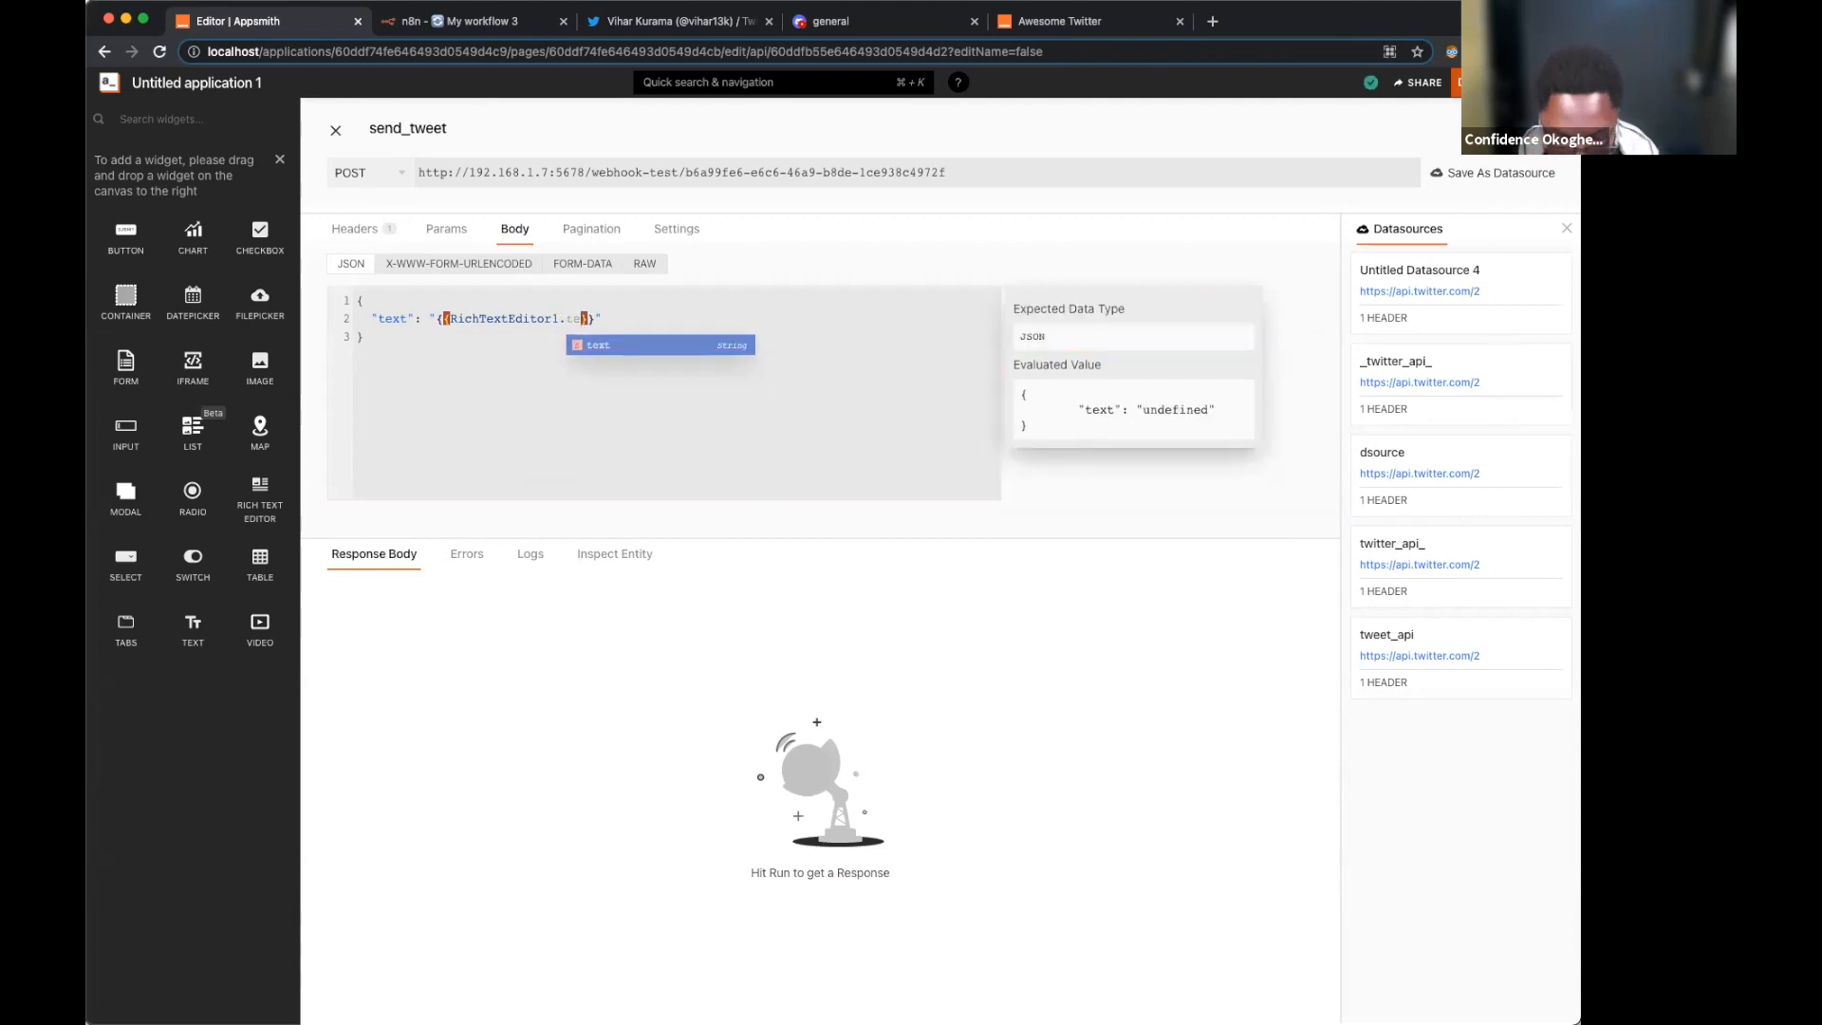
type("xt")
key("Return")
left_click(618, 319)
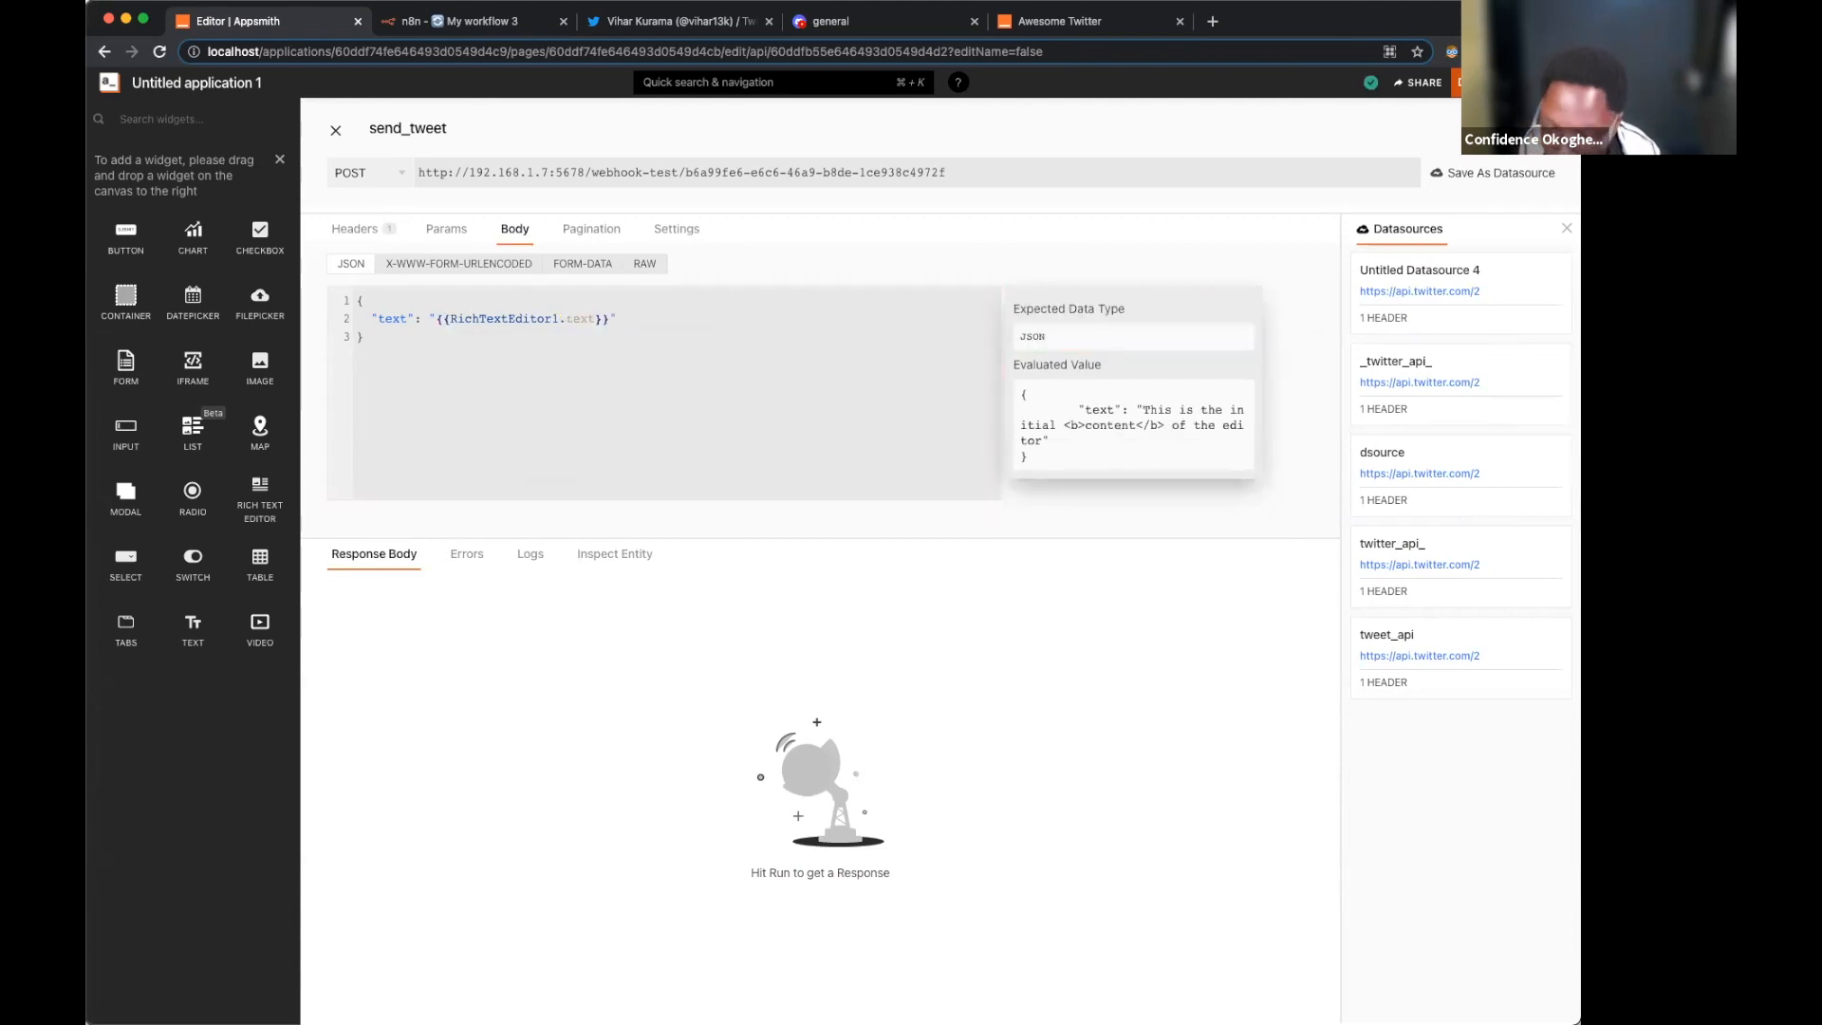
Add "isTwitter": {{Checkbox1.isChecked}} to the body.
key("Tab")
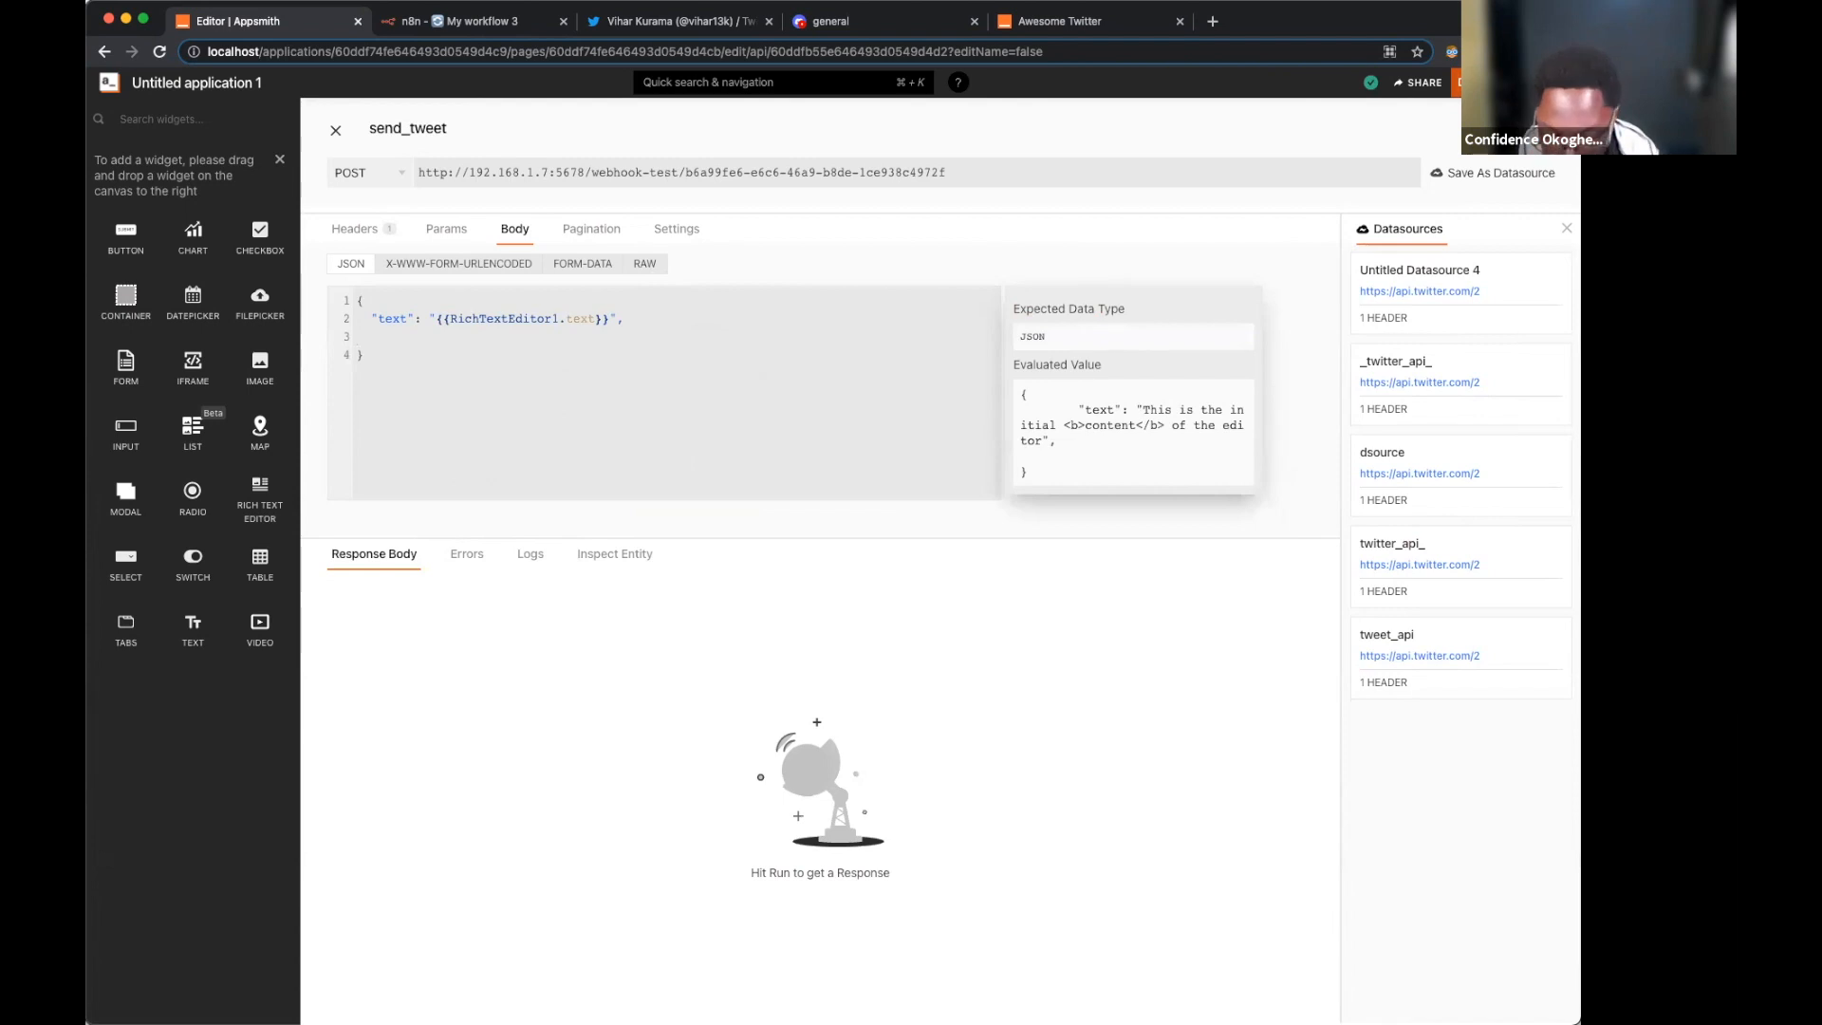
type("\"isT")
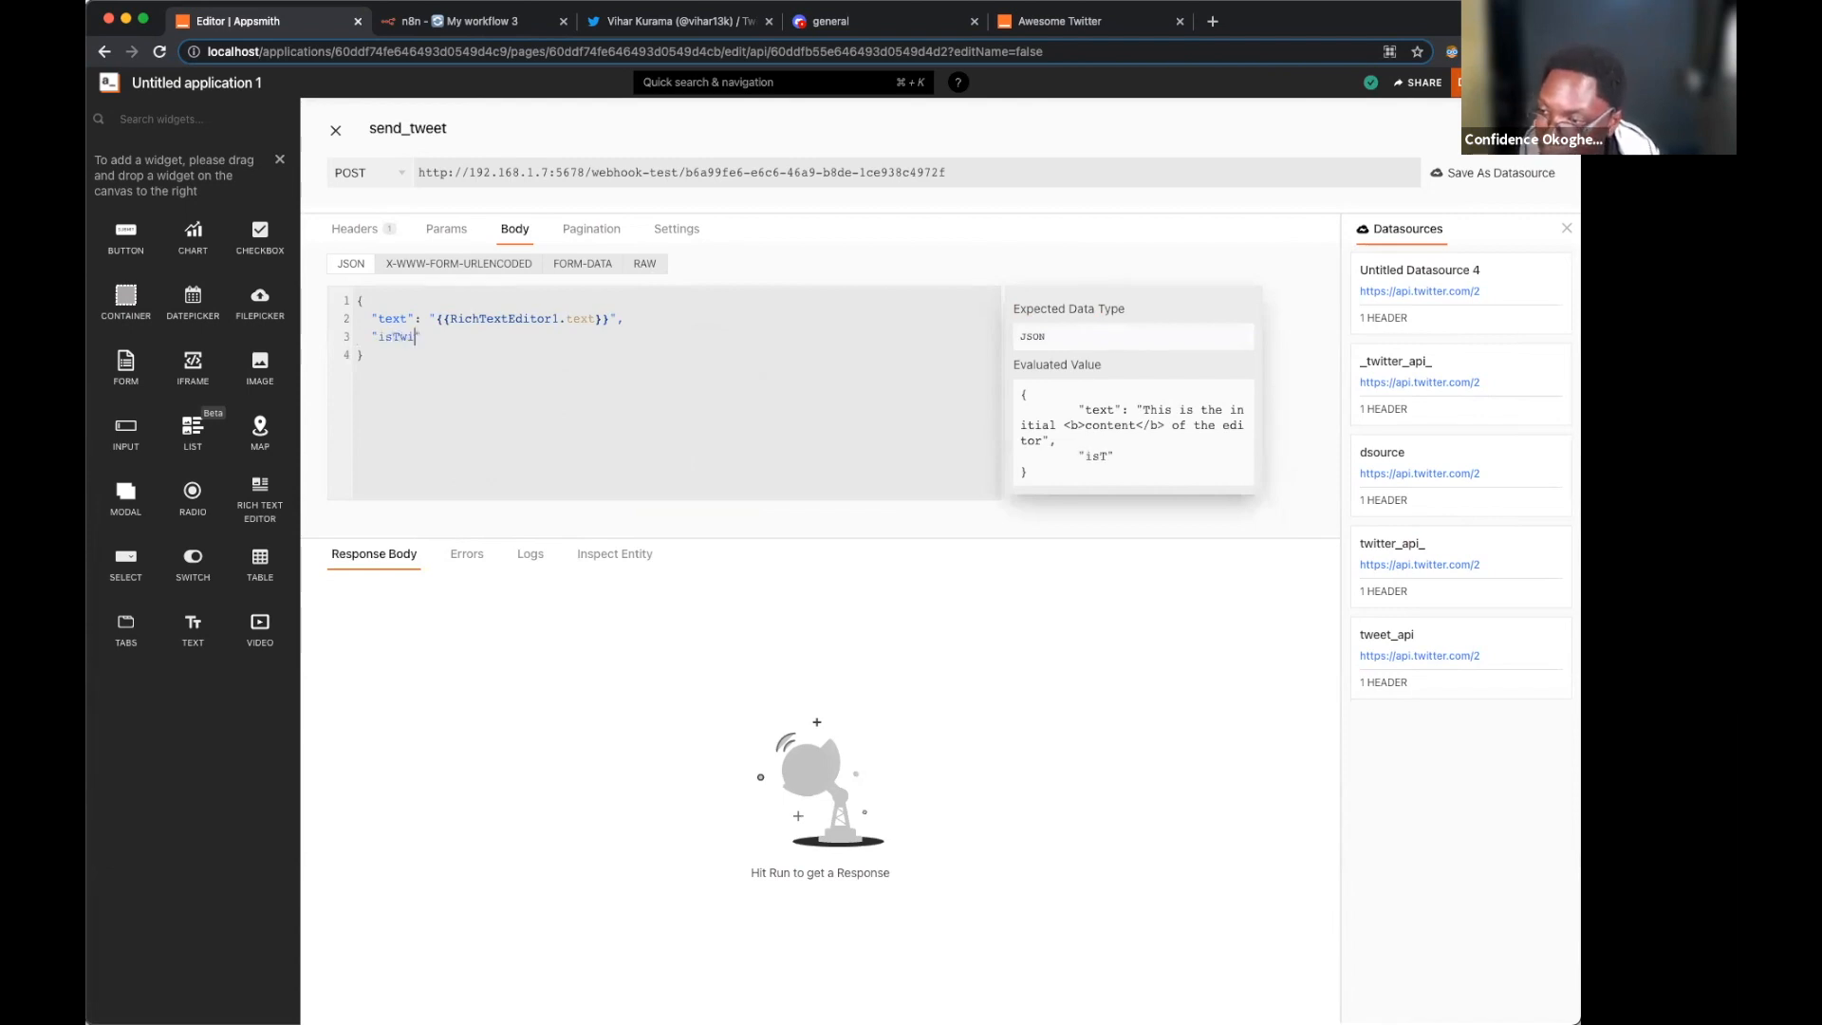
type("witter\"")
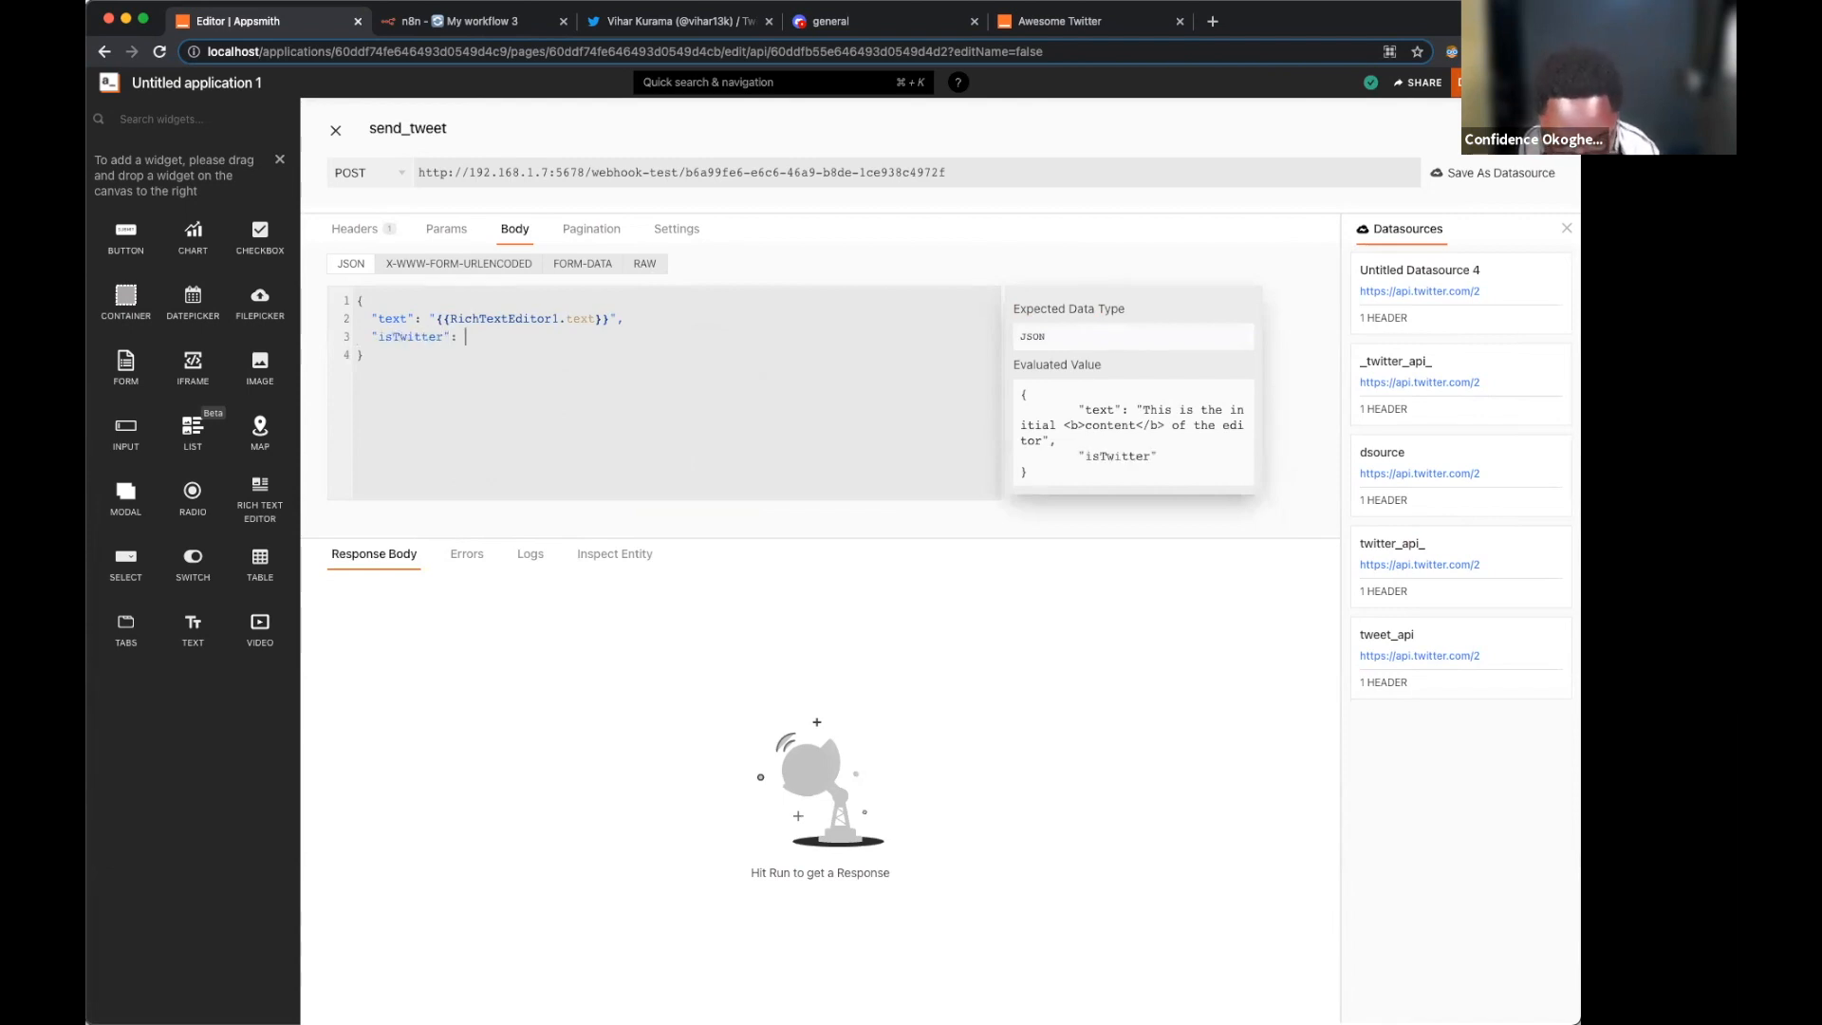
type(": ")
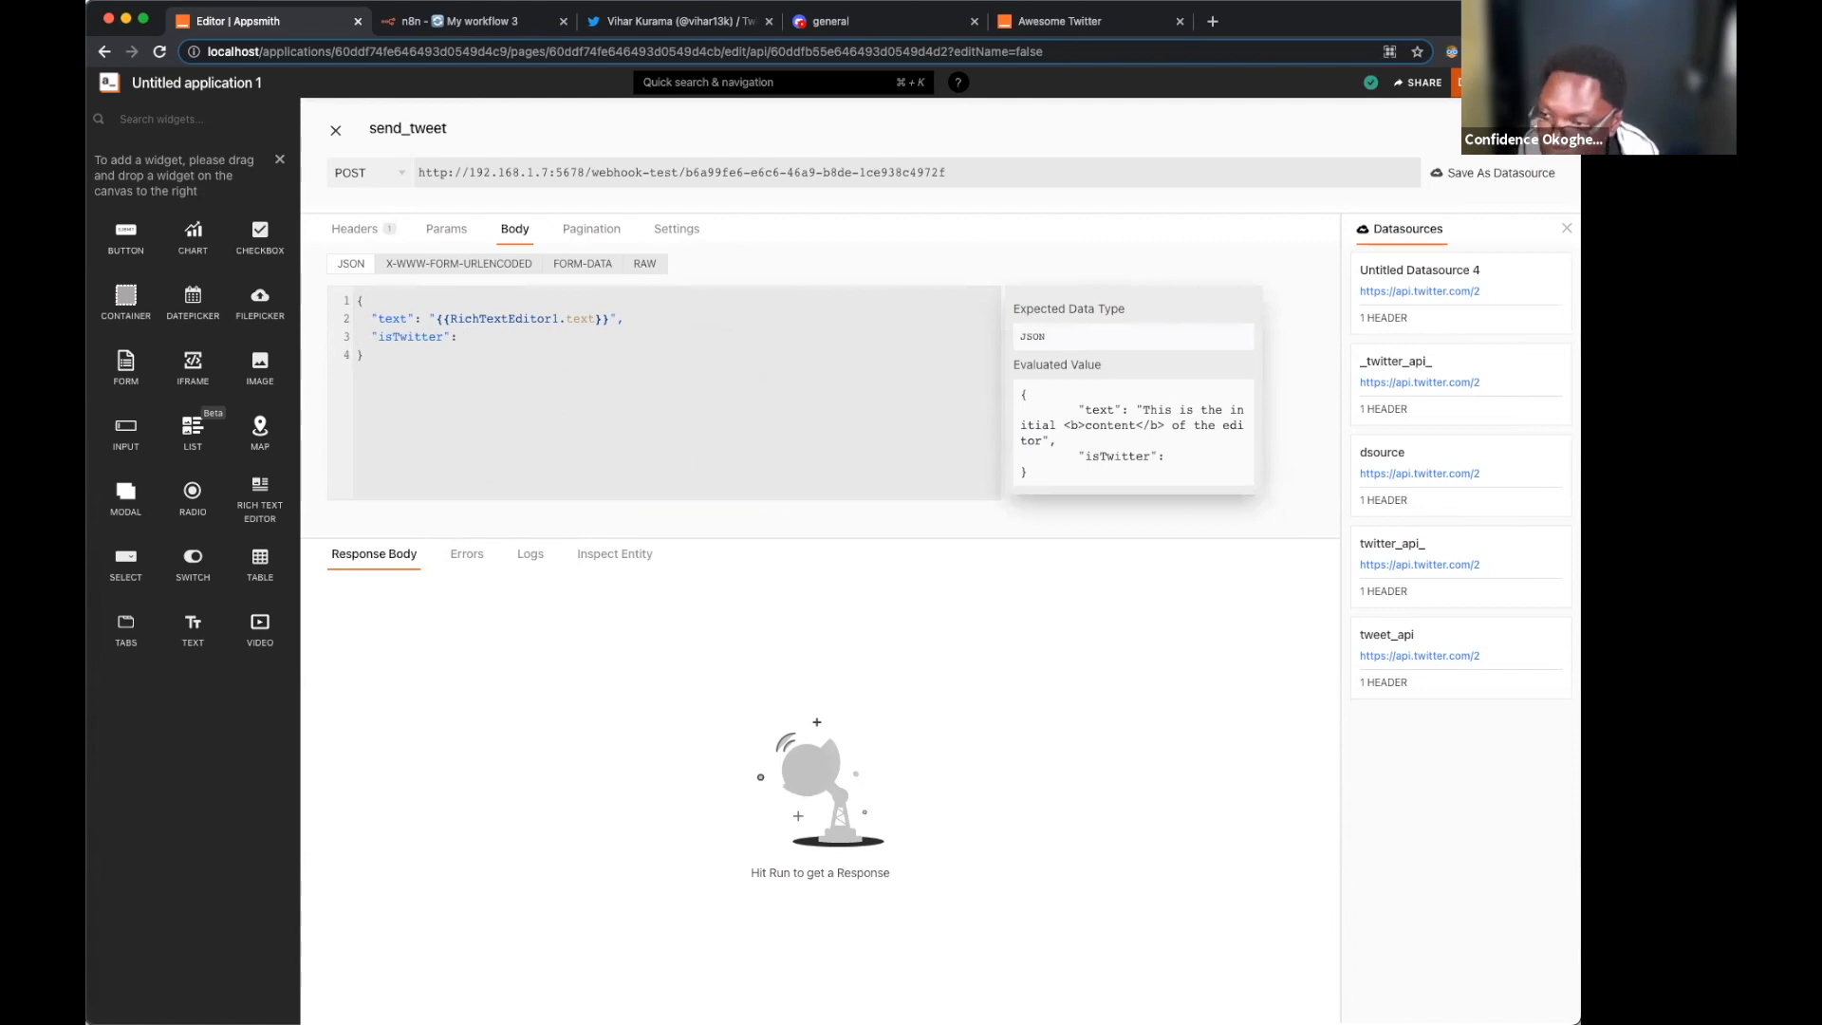
type("\"{{che")
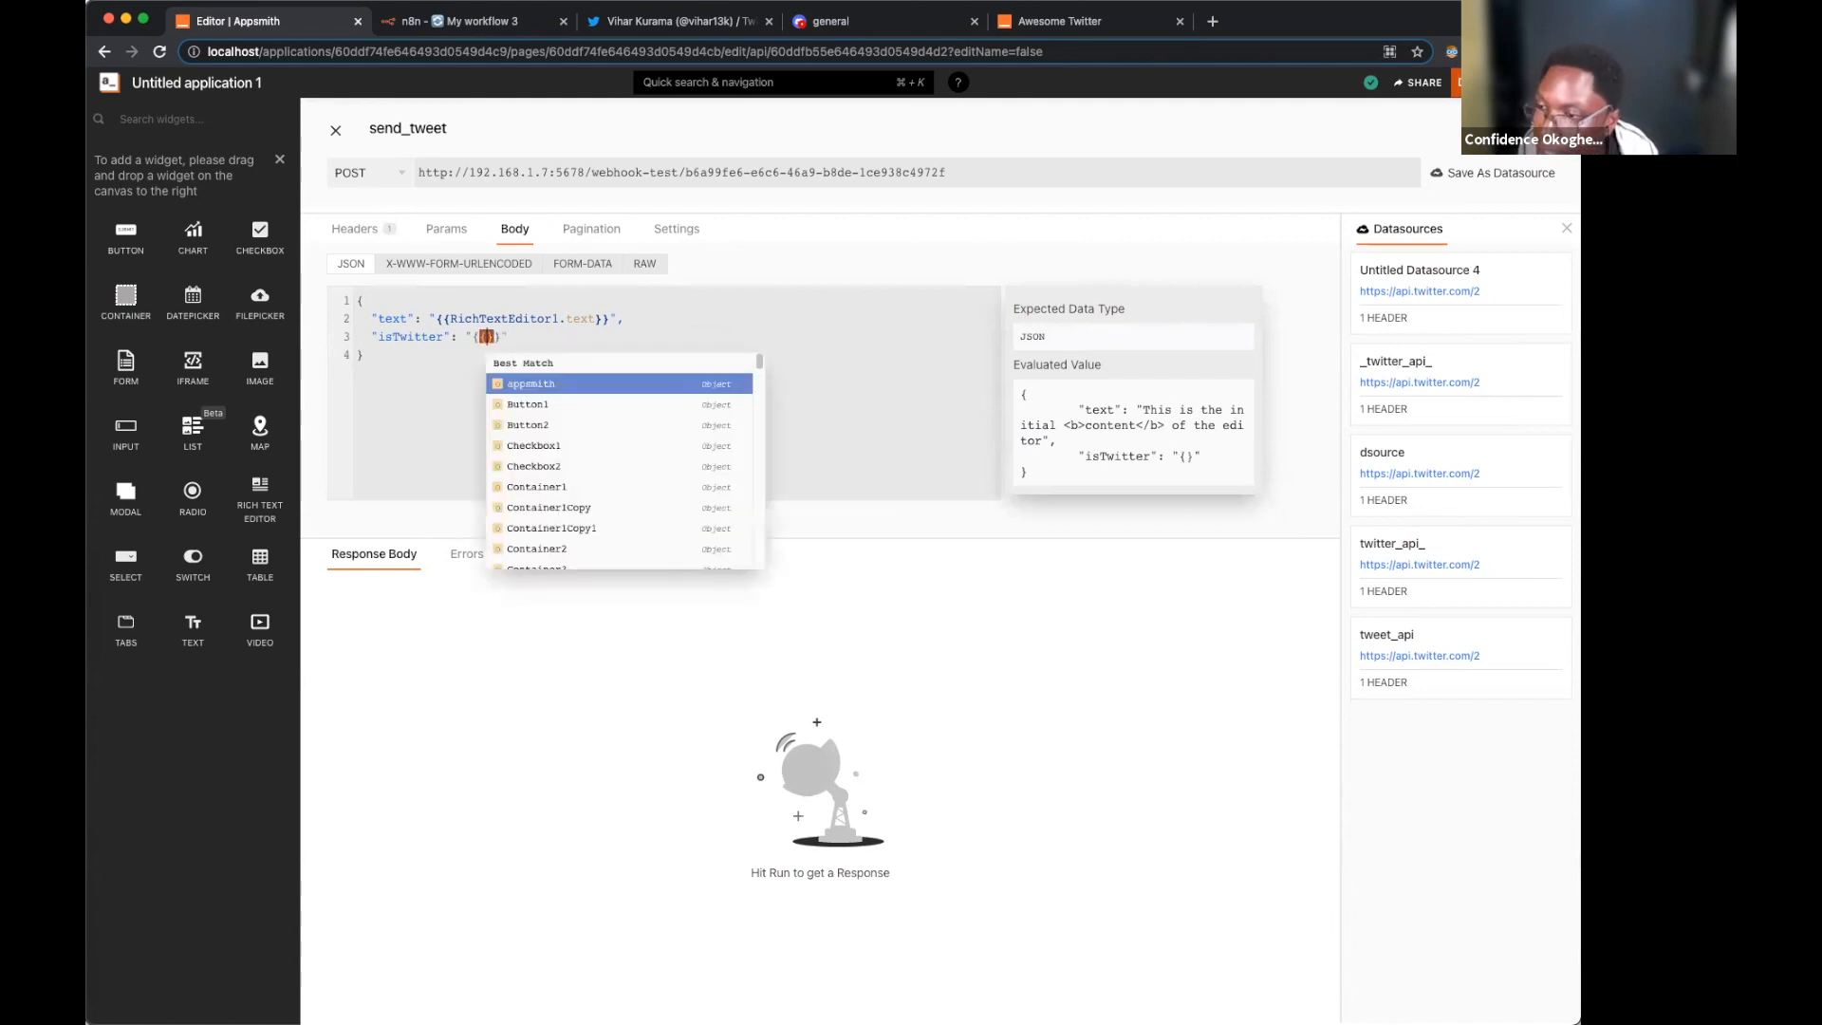
key("Return")
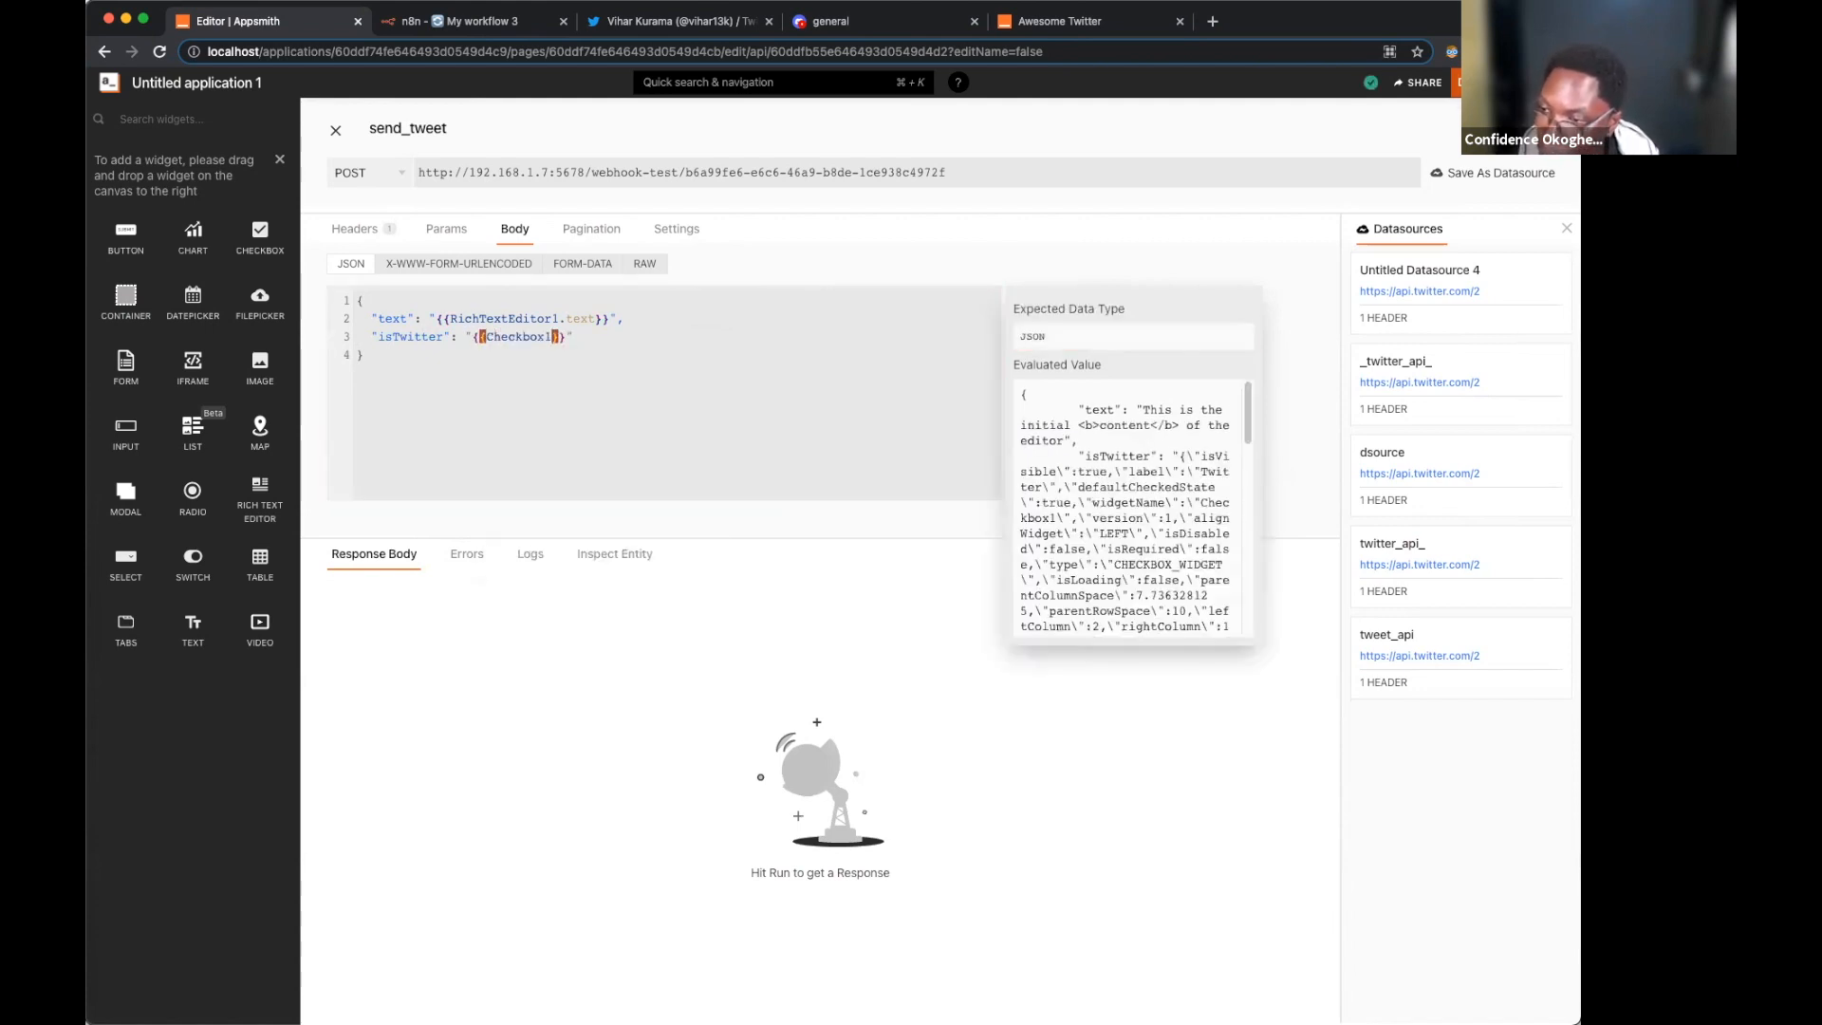
type(".is")
key("Up")
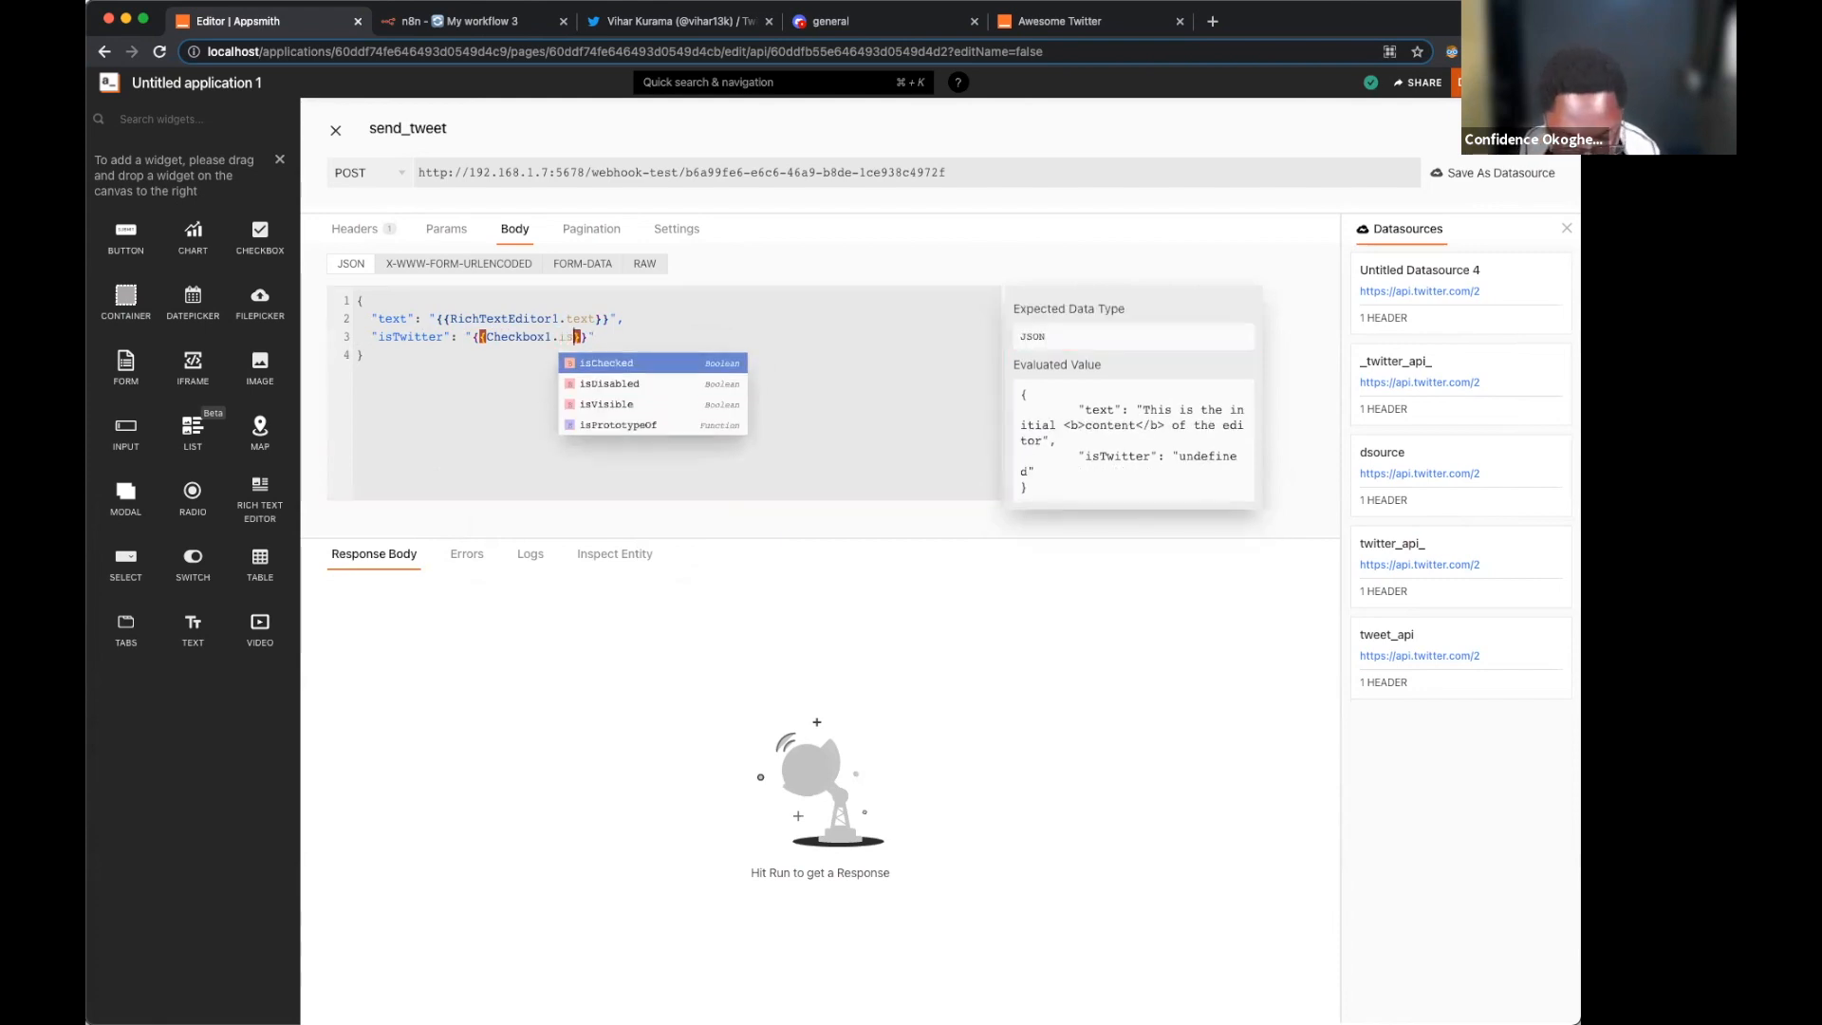
key("Return")
left_click(647, 337)
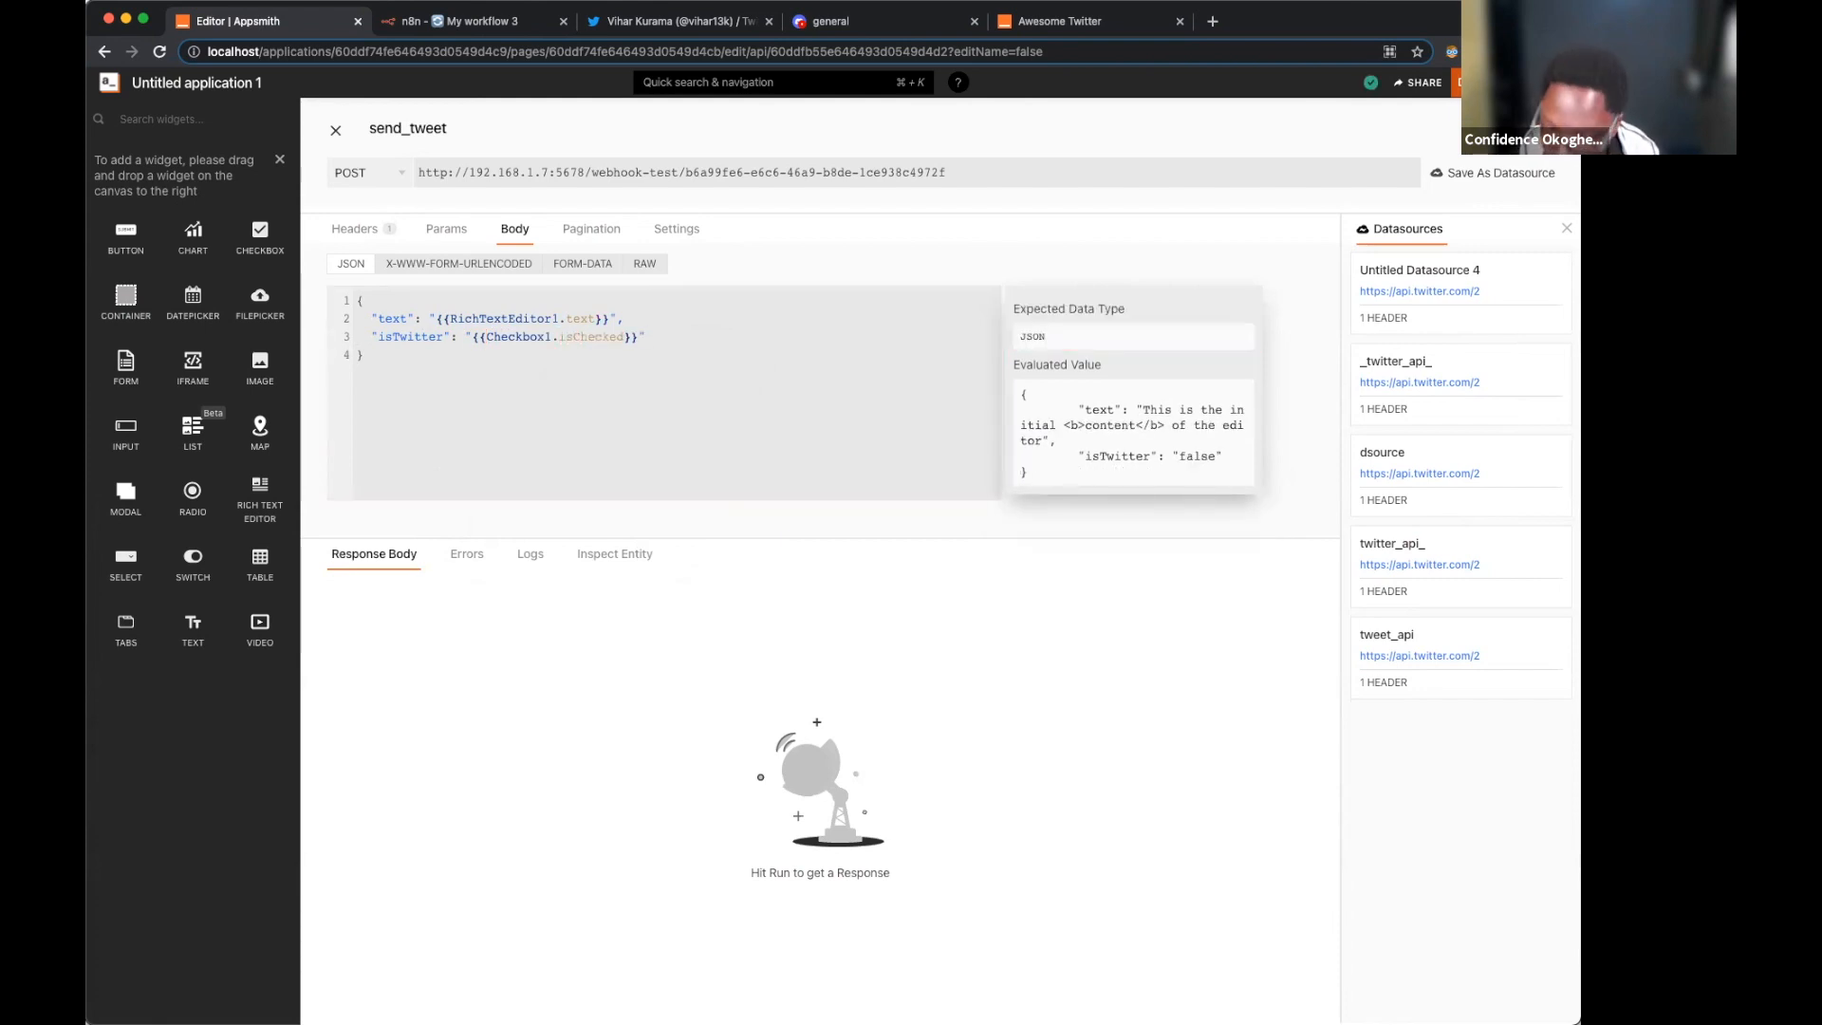
Add "isDiscord": {{Checkbox2.isChecked}} to the body.
key("Tab")
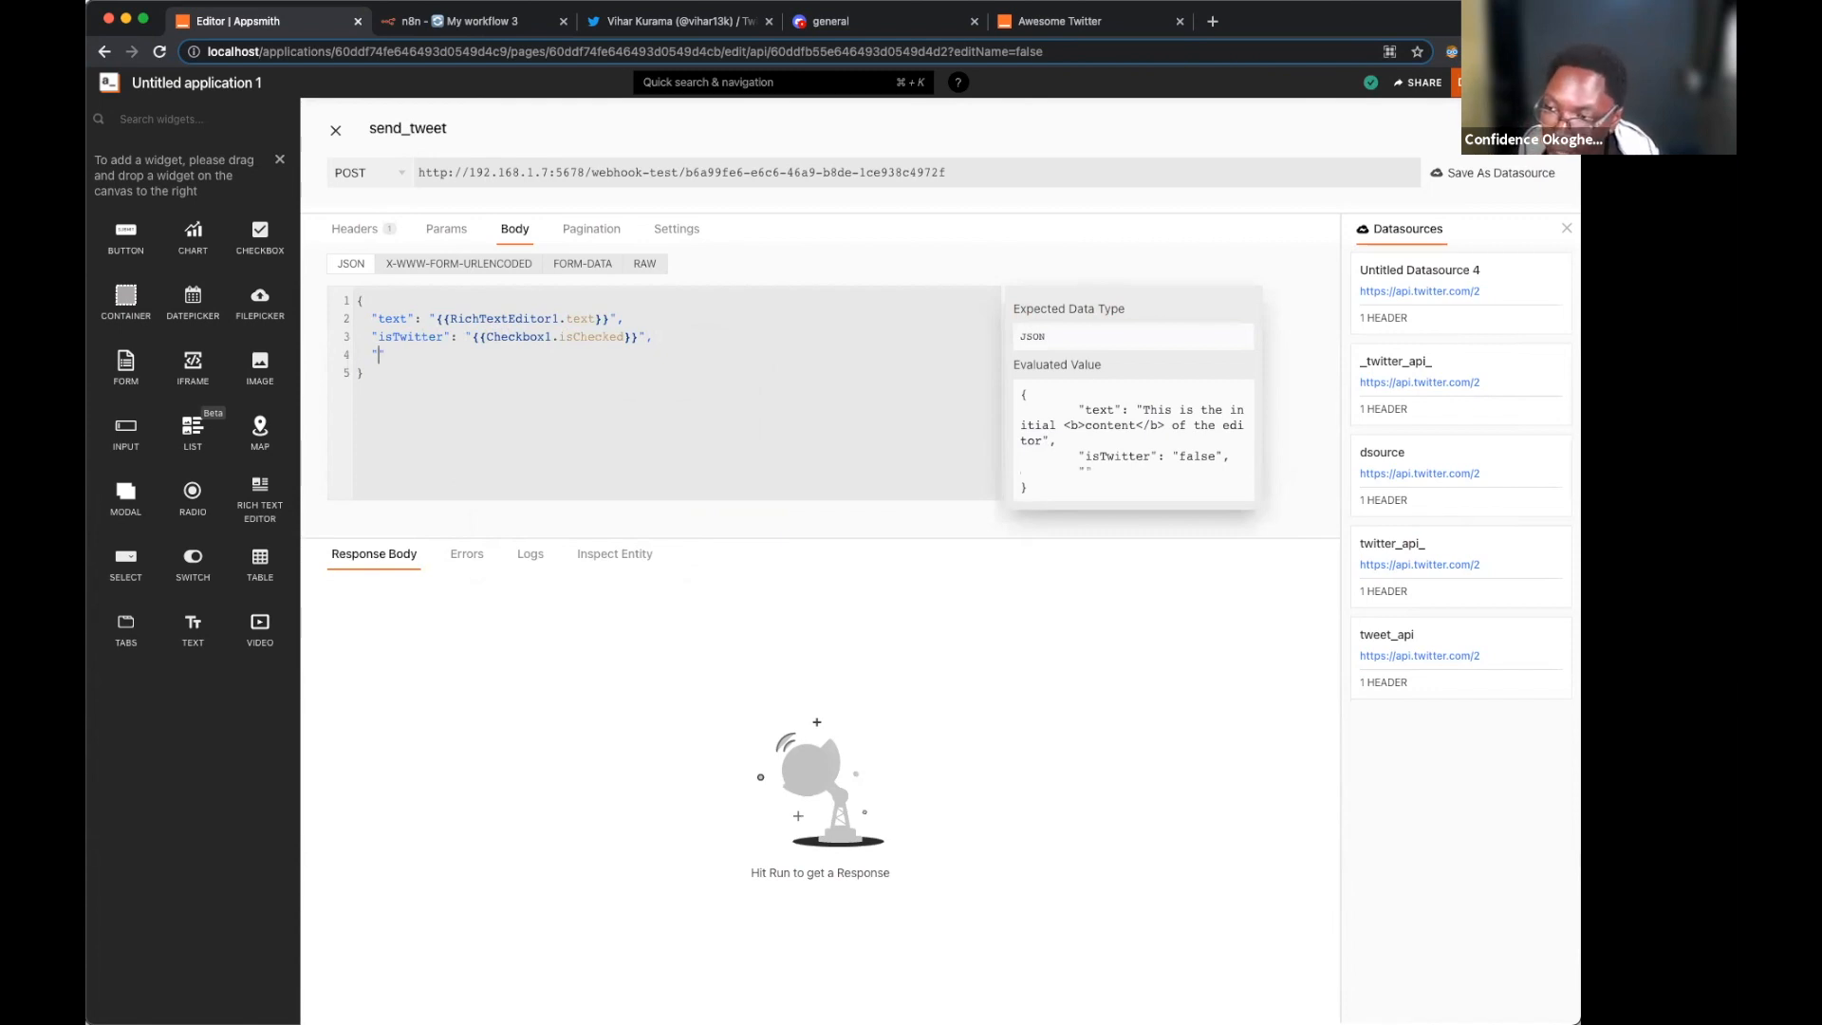
type("\"isDiscord")
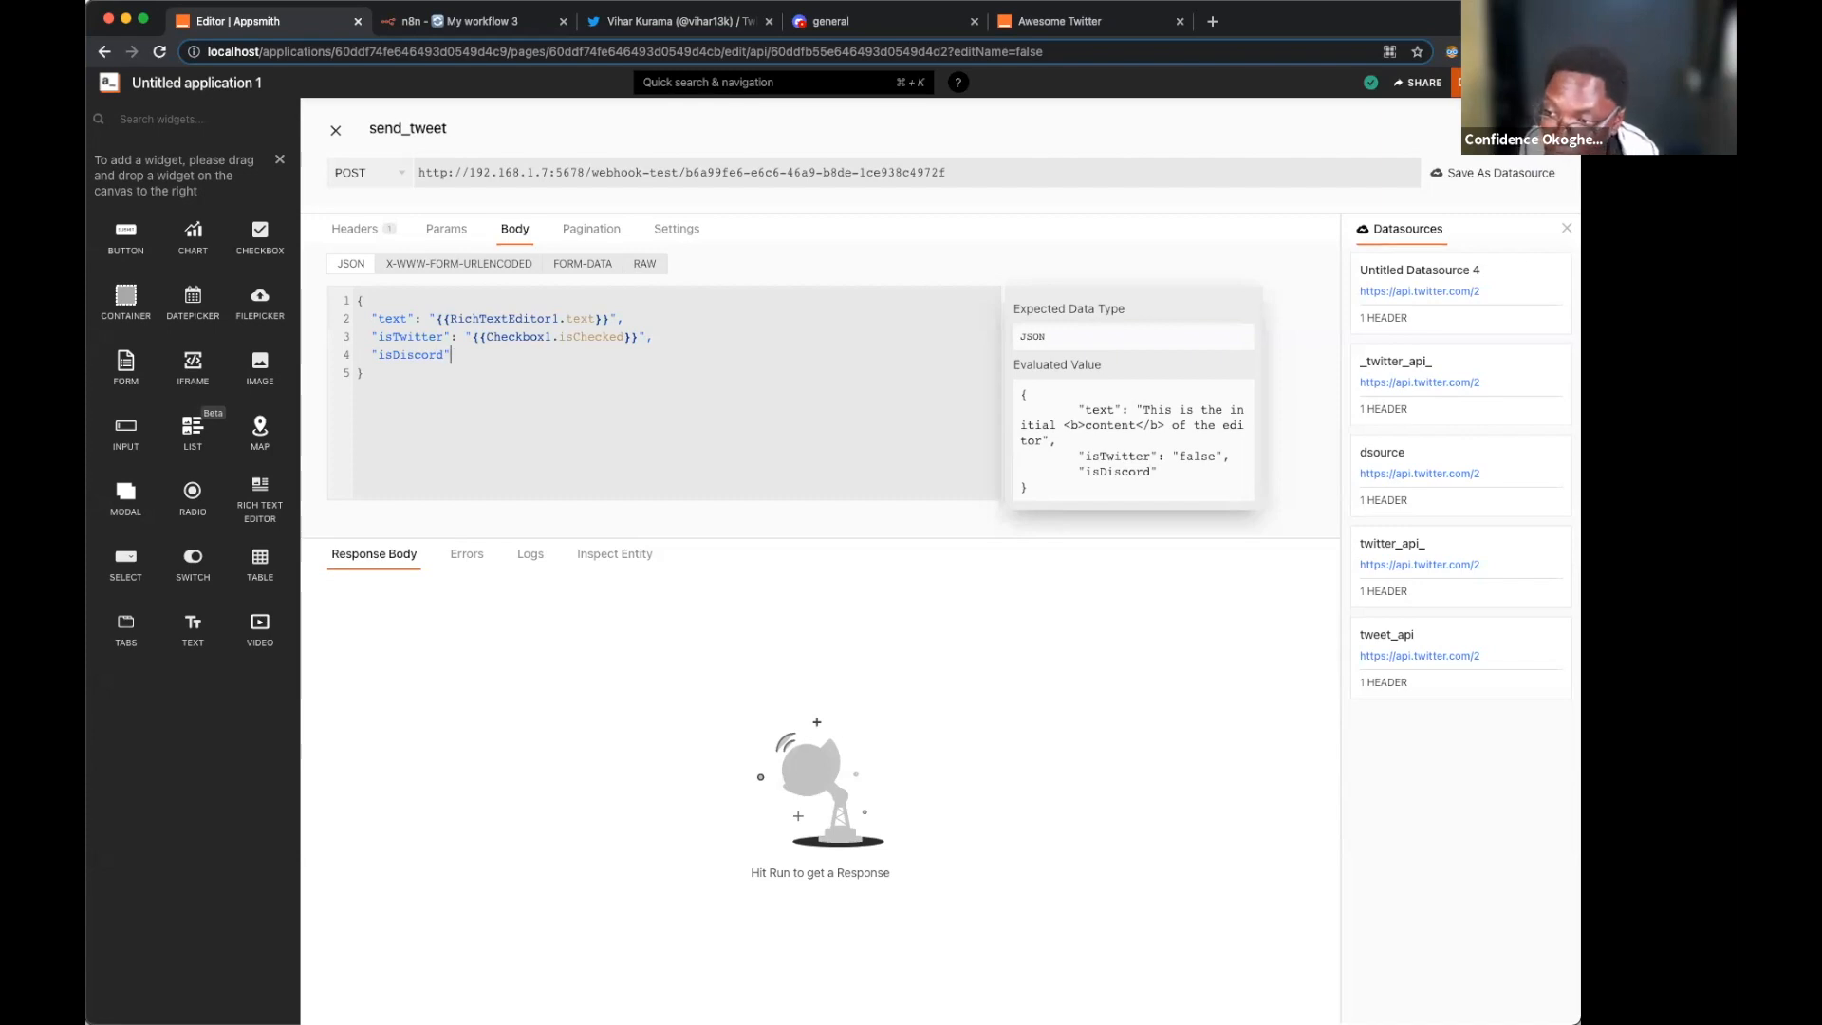
type("\": \"")
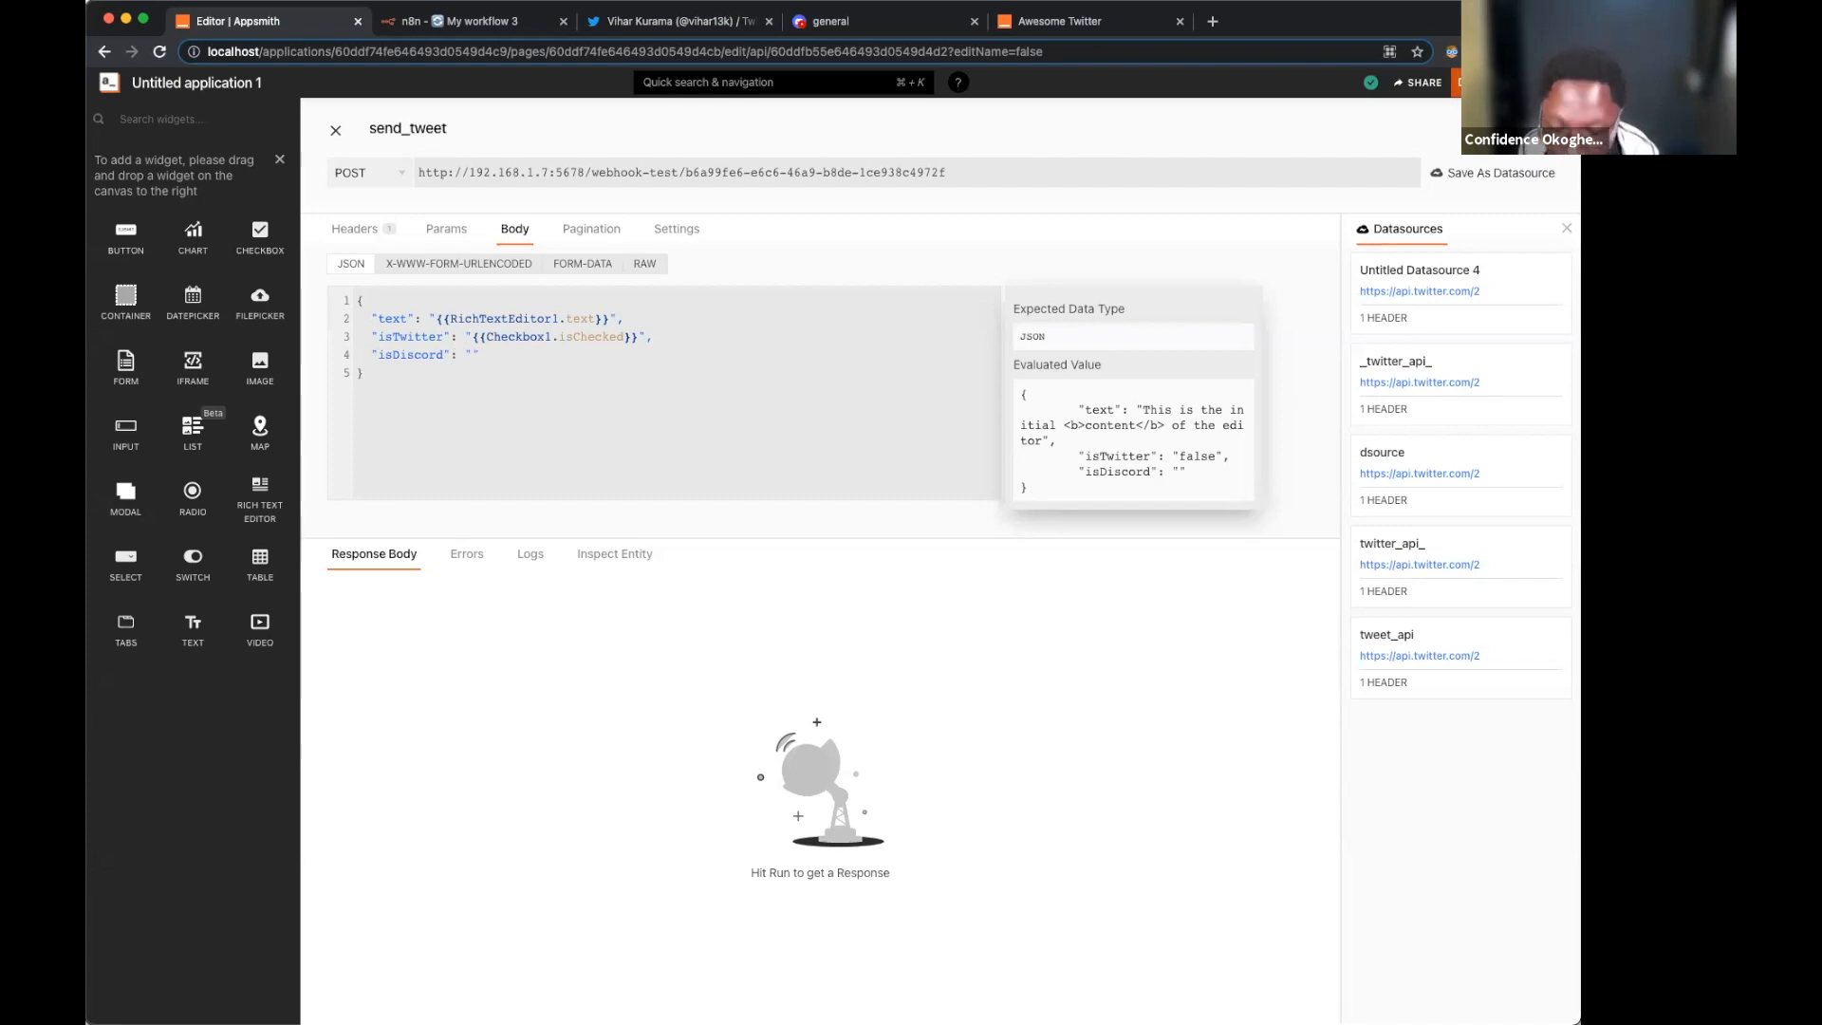
type("{{")
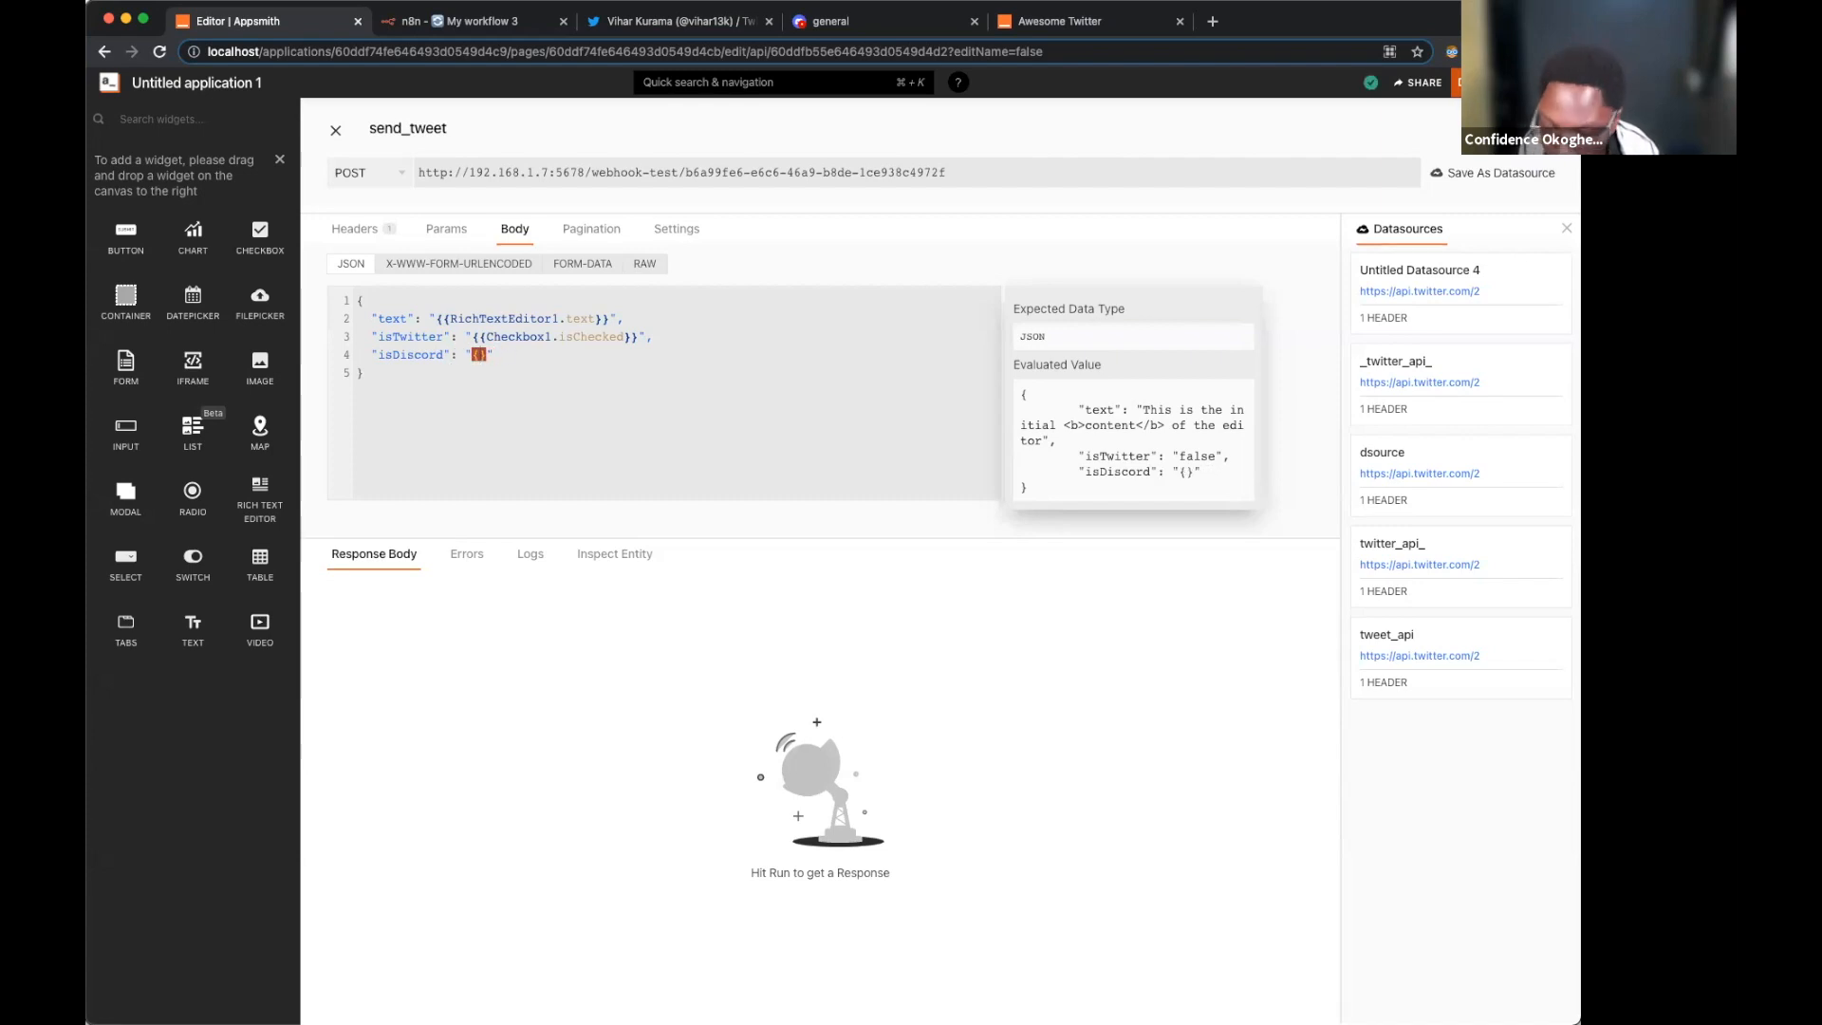
type("ch")
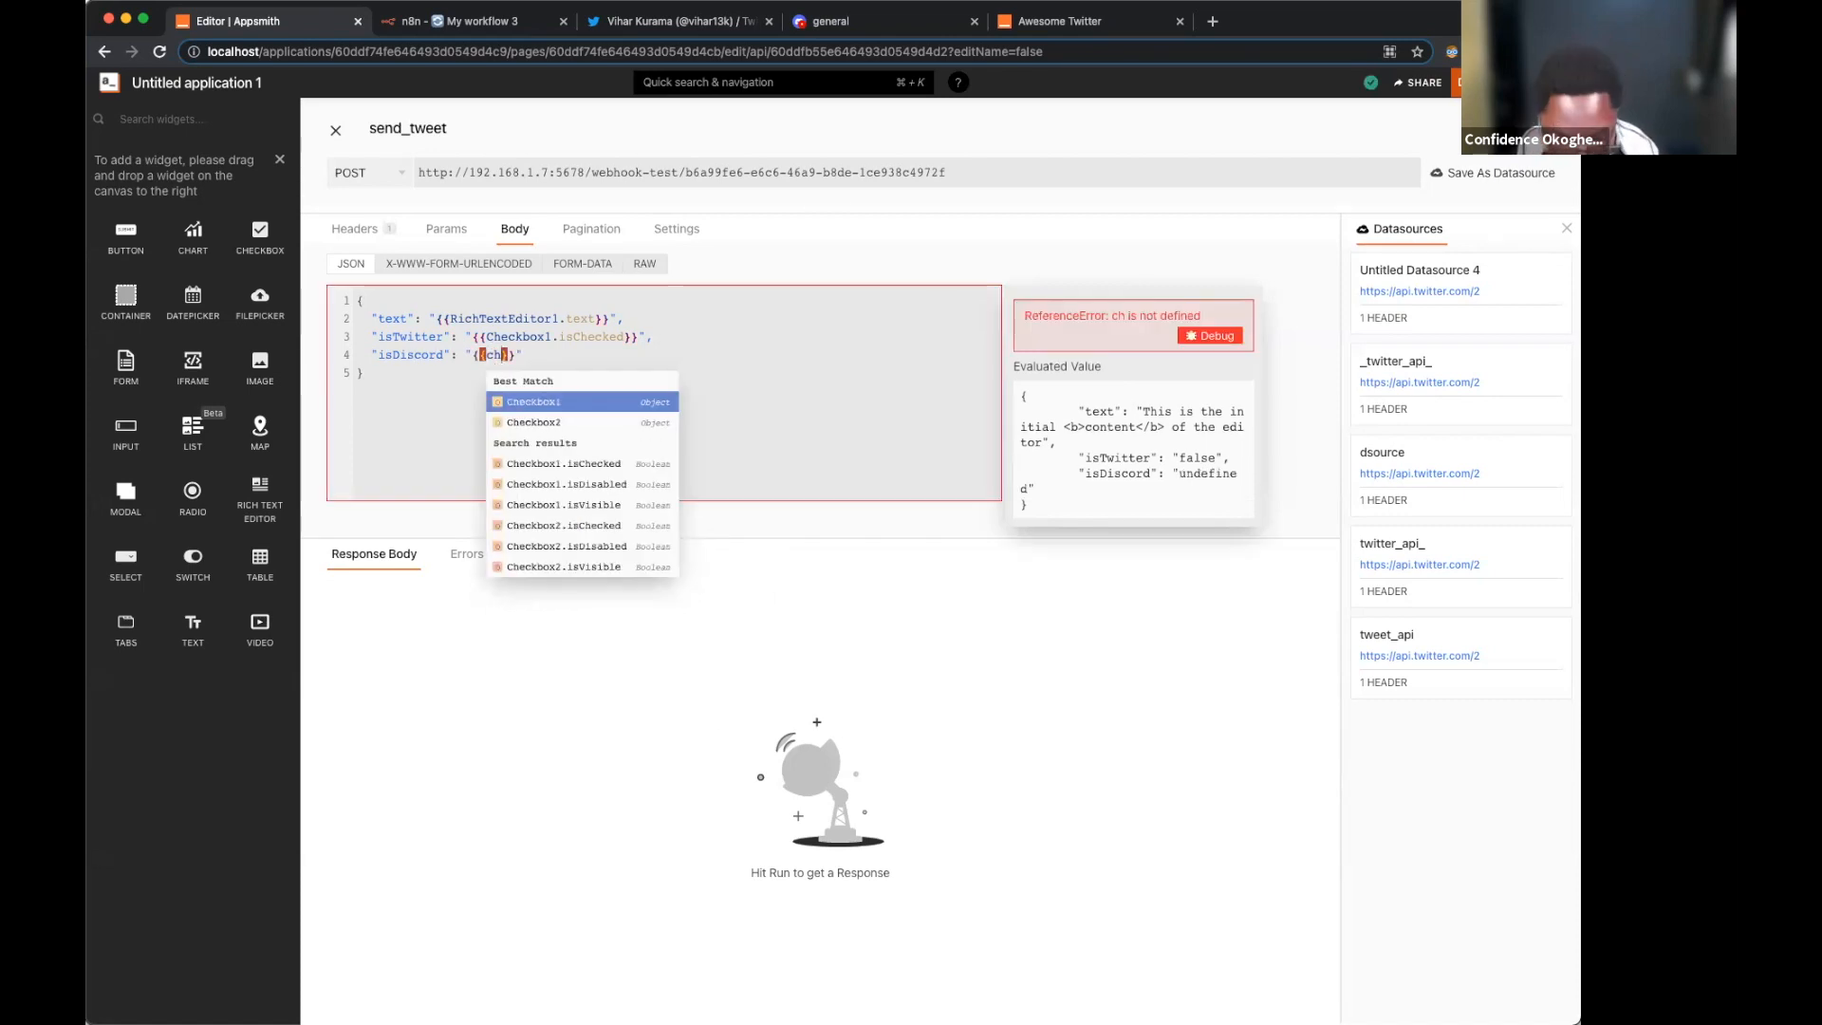
key("Down")
key("Return")
type(".is")
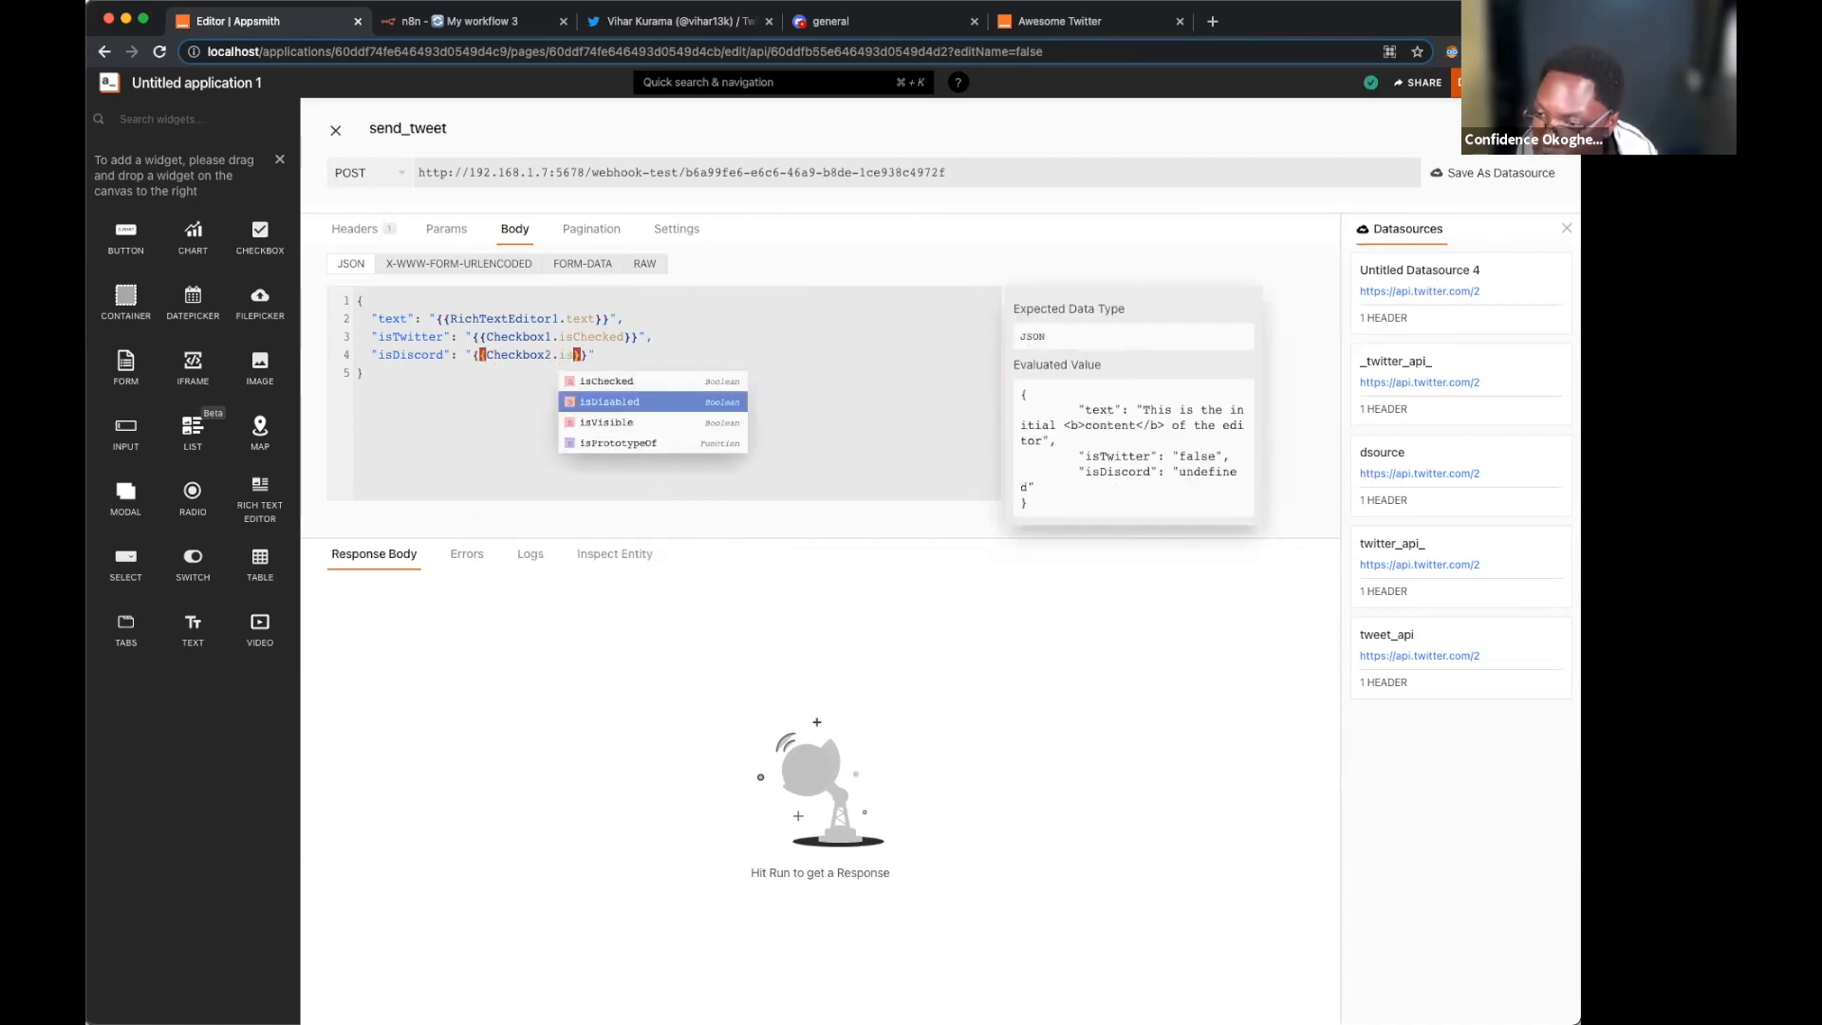
key("Up")
key("Return")
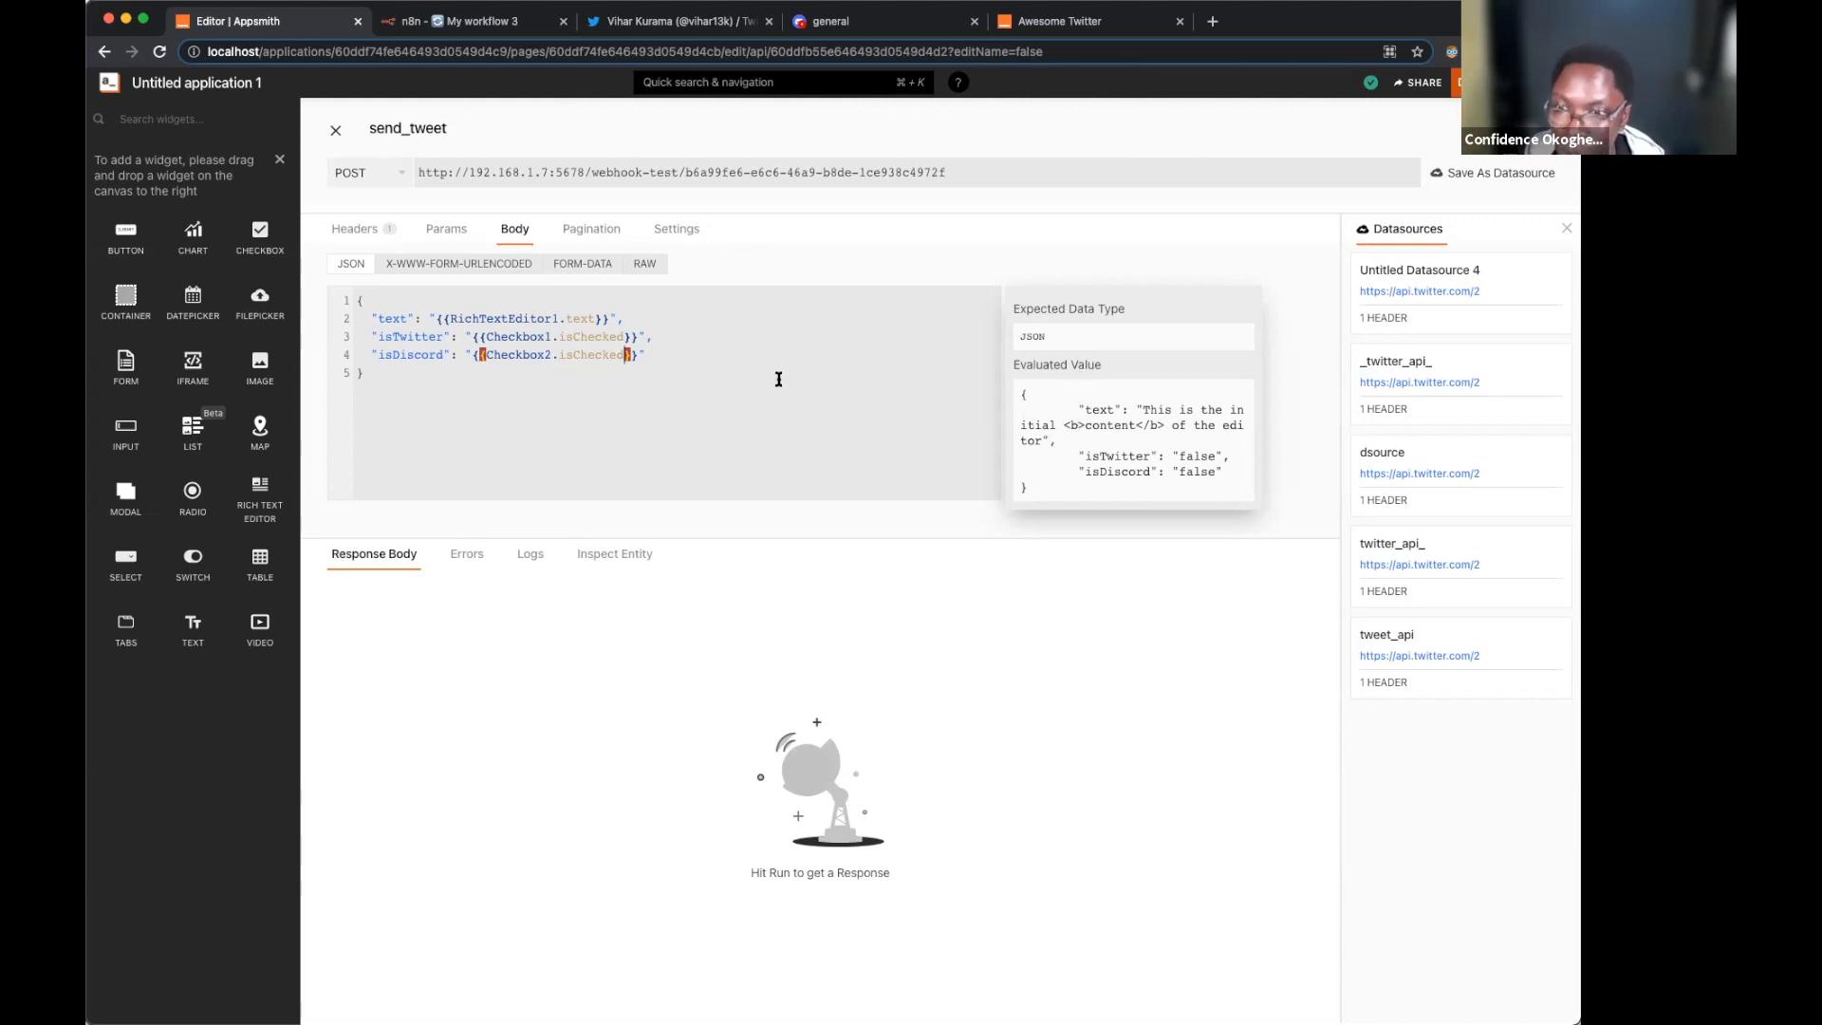
Run send_tweet, start n8n's Execute Workflow after the 404, and rerun it for 200 OK.
left_click(1523, 129)
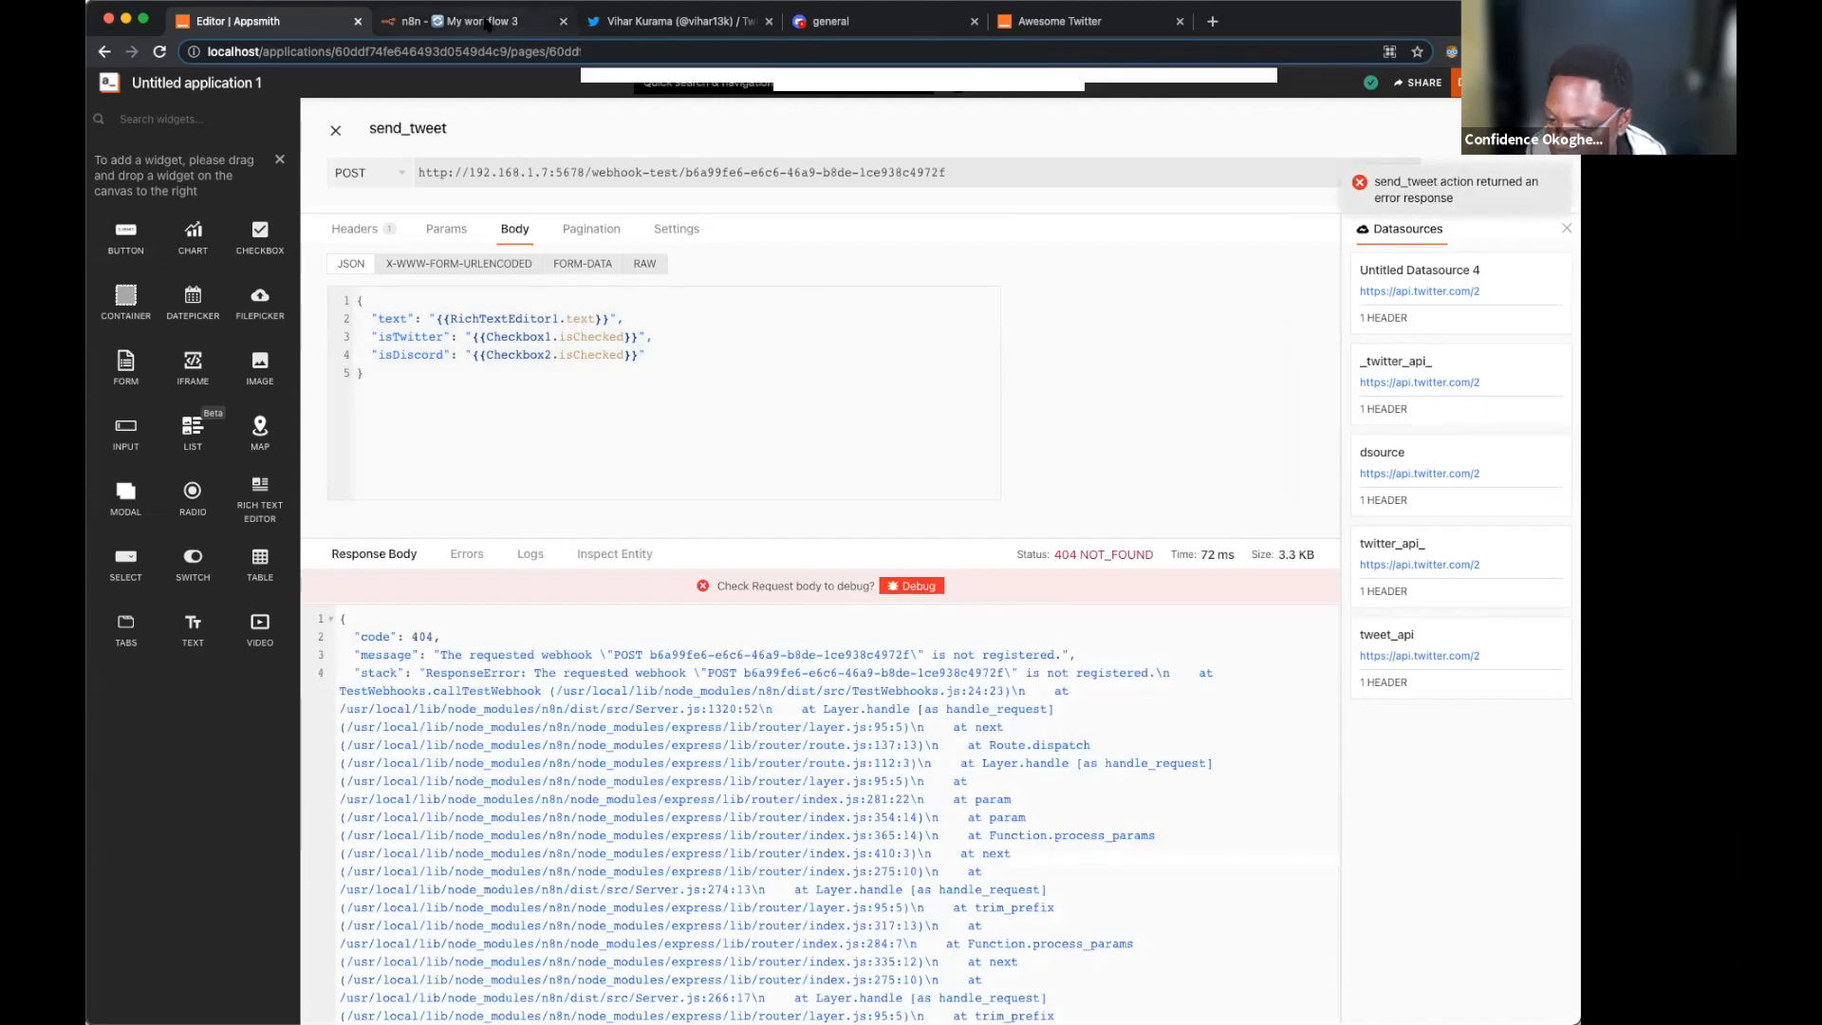
left_click(486, 23)
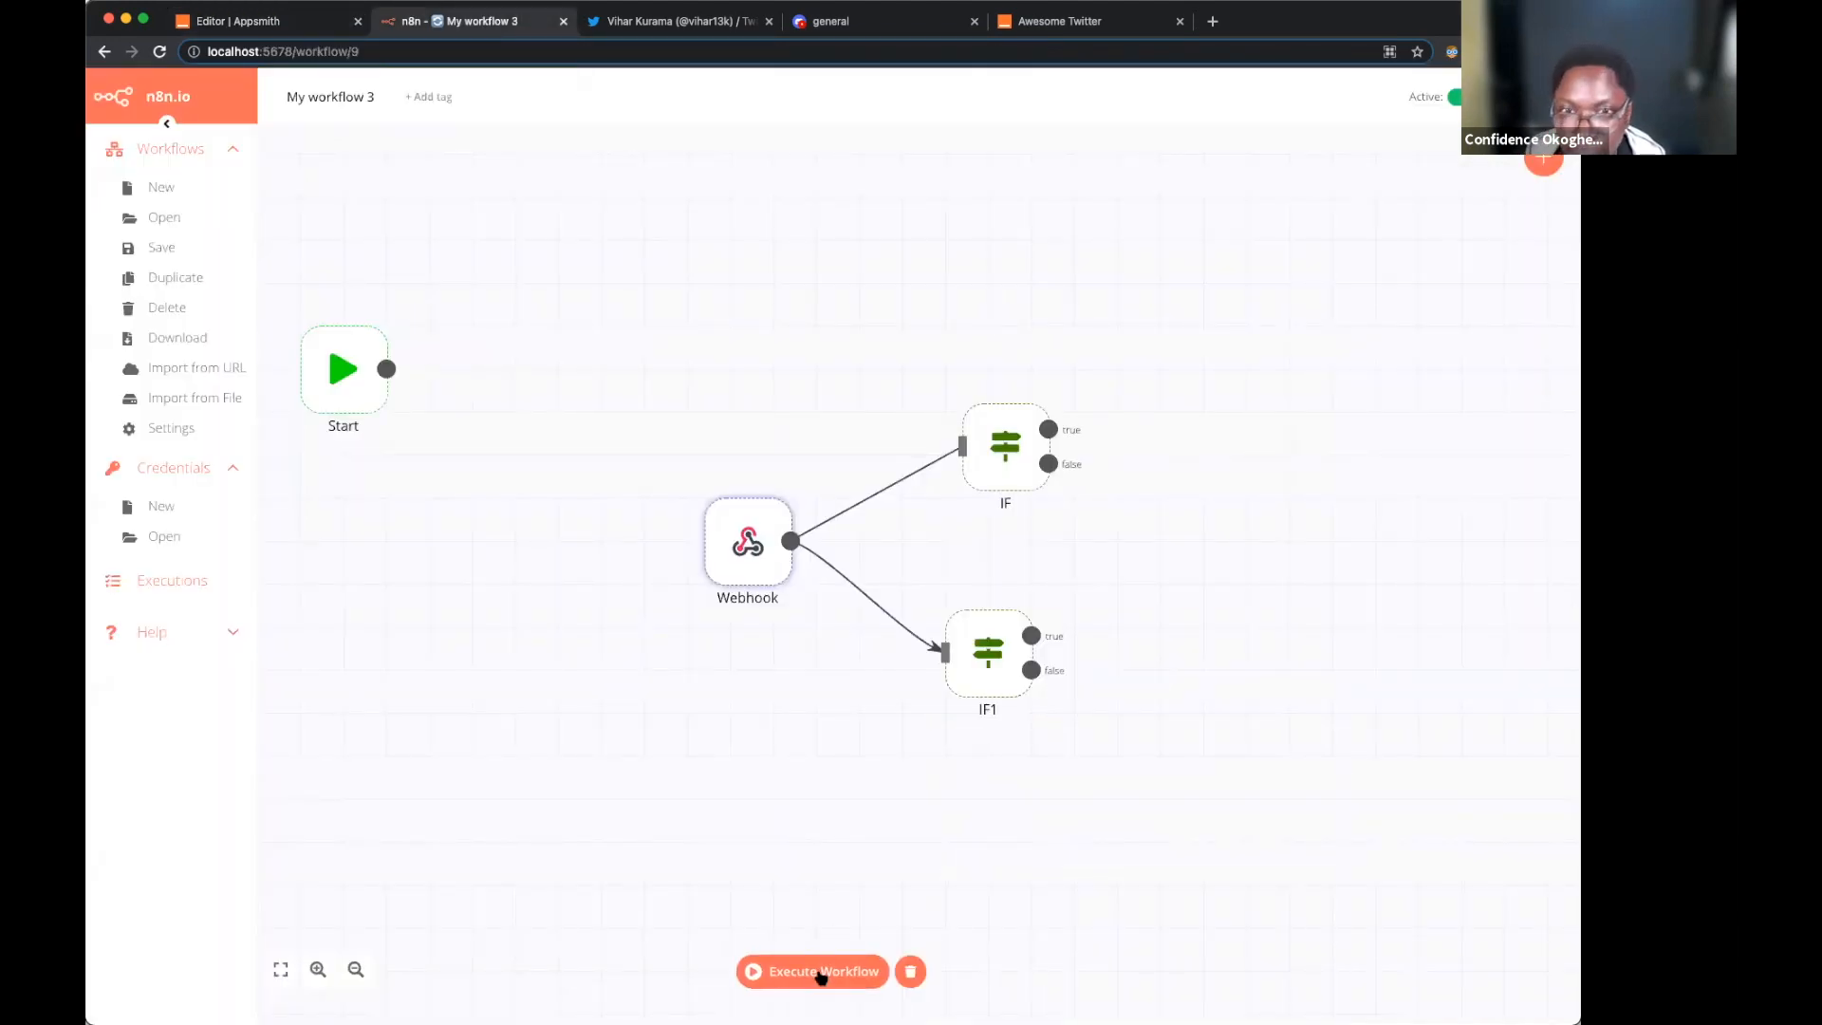
left_click(821, 973)
left_click(294, 21)
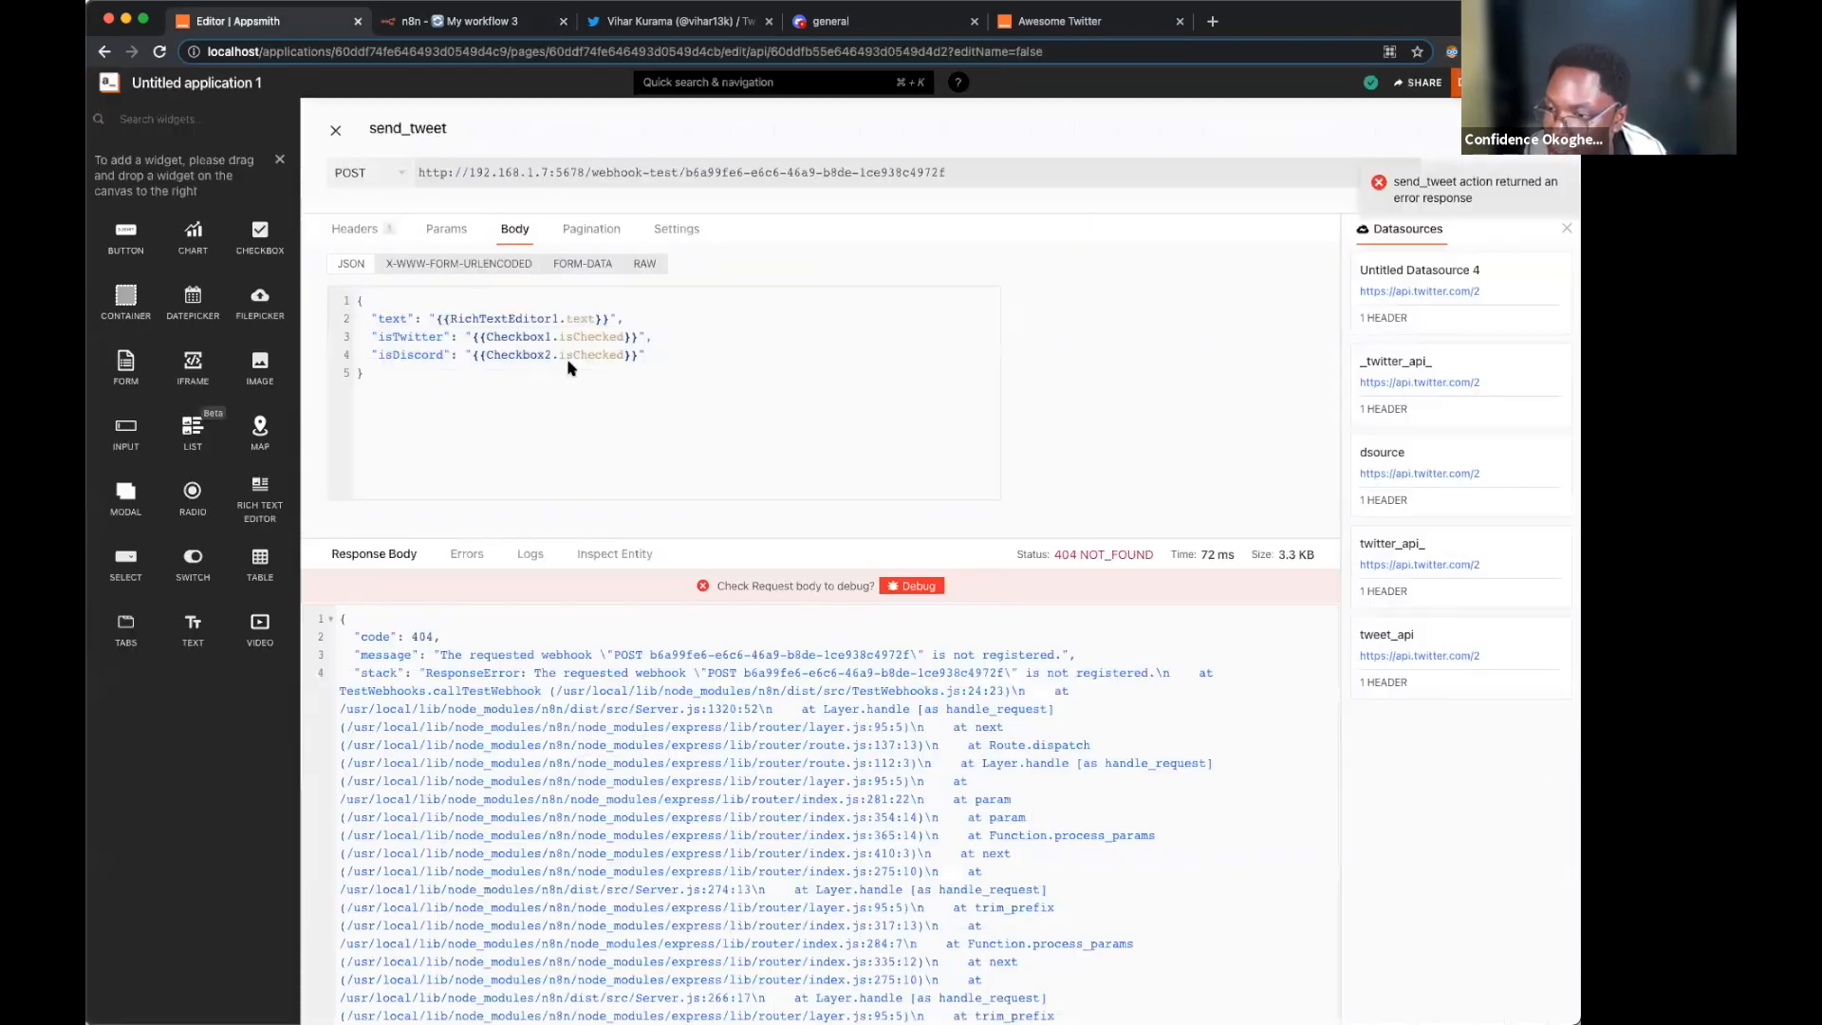
left_click(1533, 129)
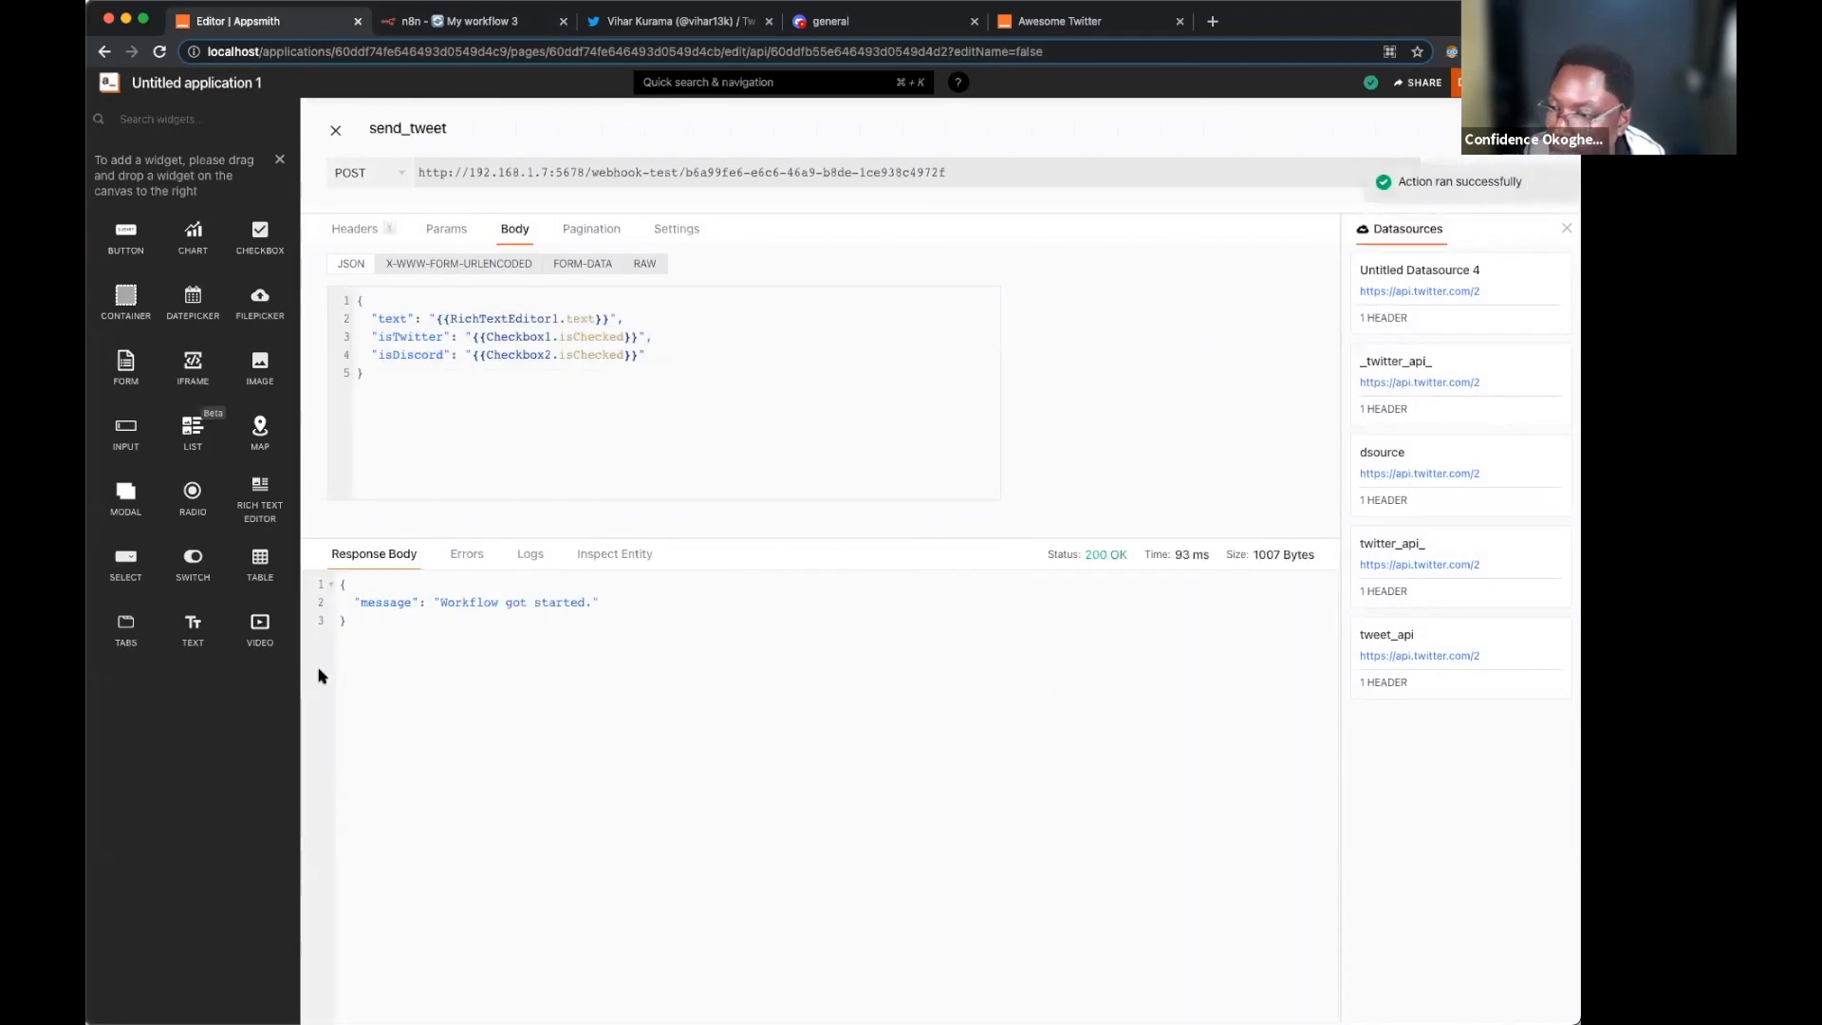
left_click(470, 21)
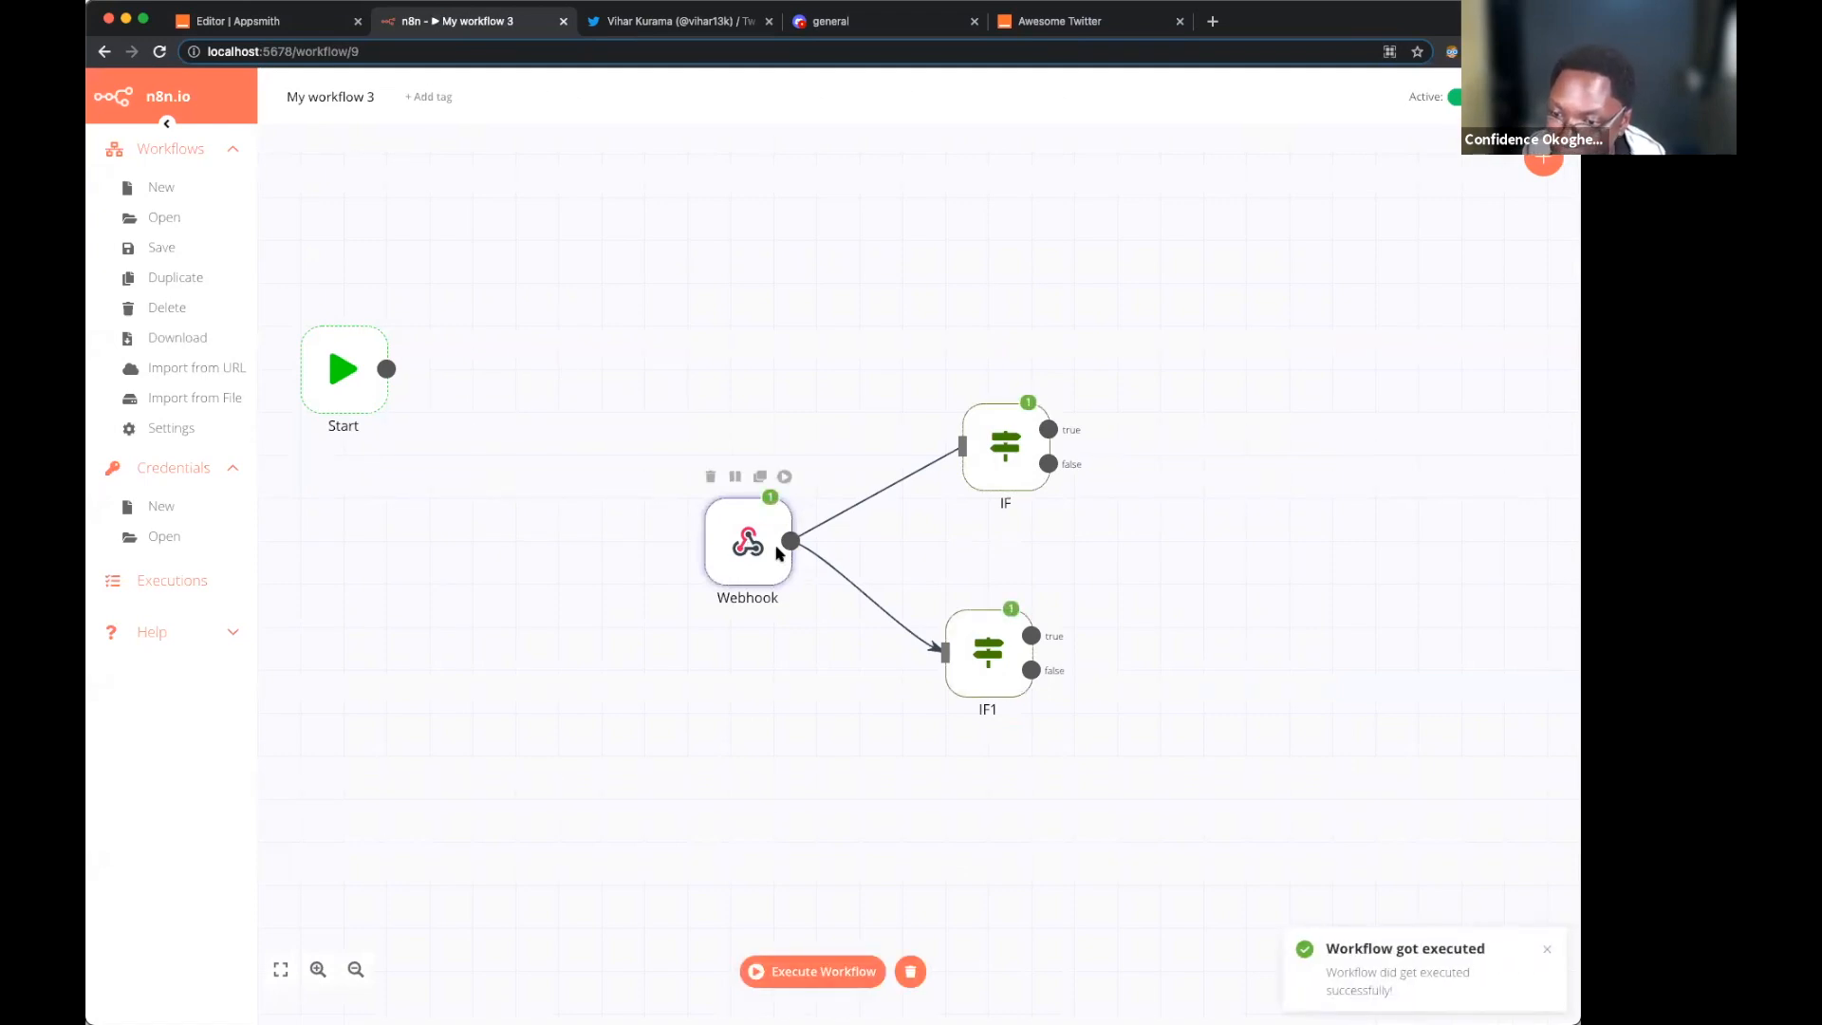
Inspect the Webhook output, with isDiscord and isTwitter arriving as "false", then select the IF node.
double_click(750, 544)
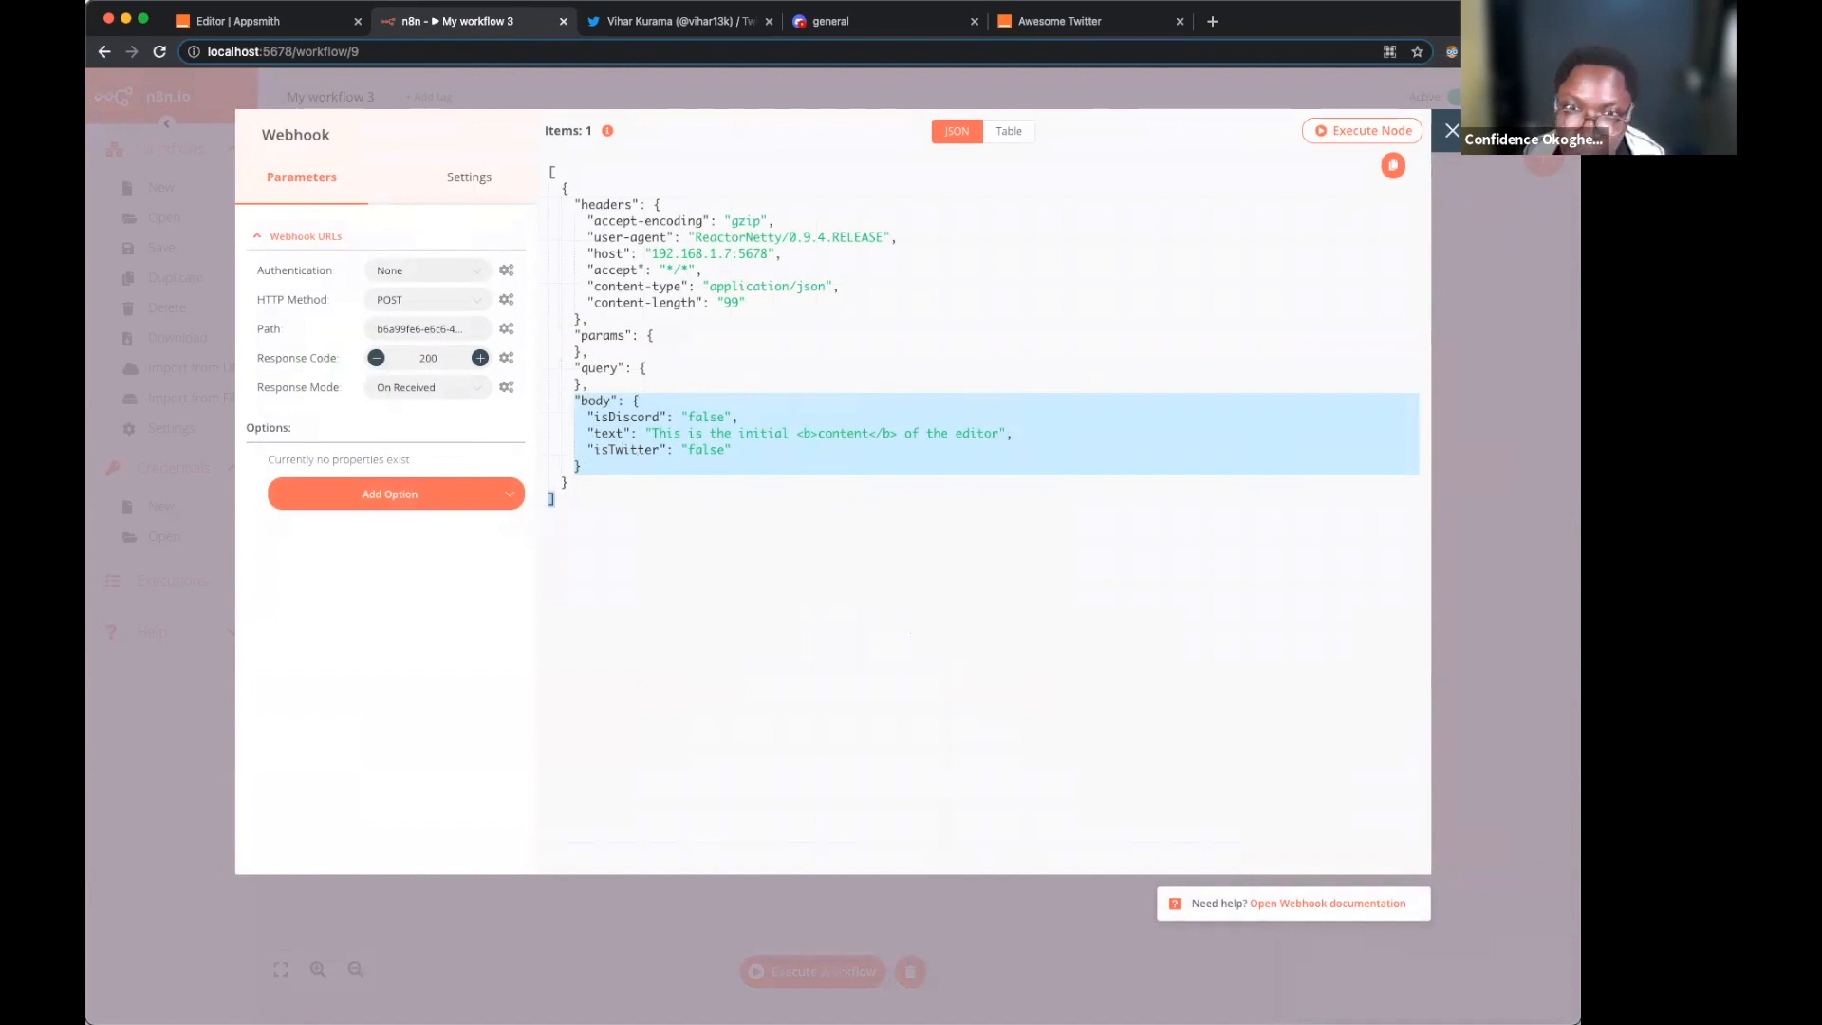
left_click(1453, 131)
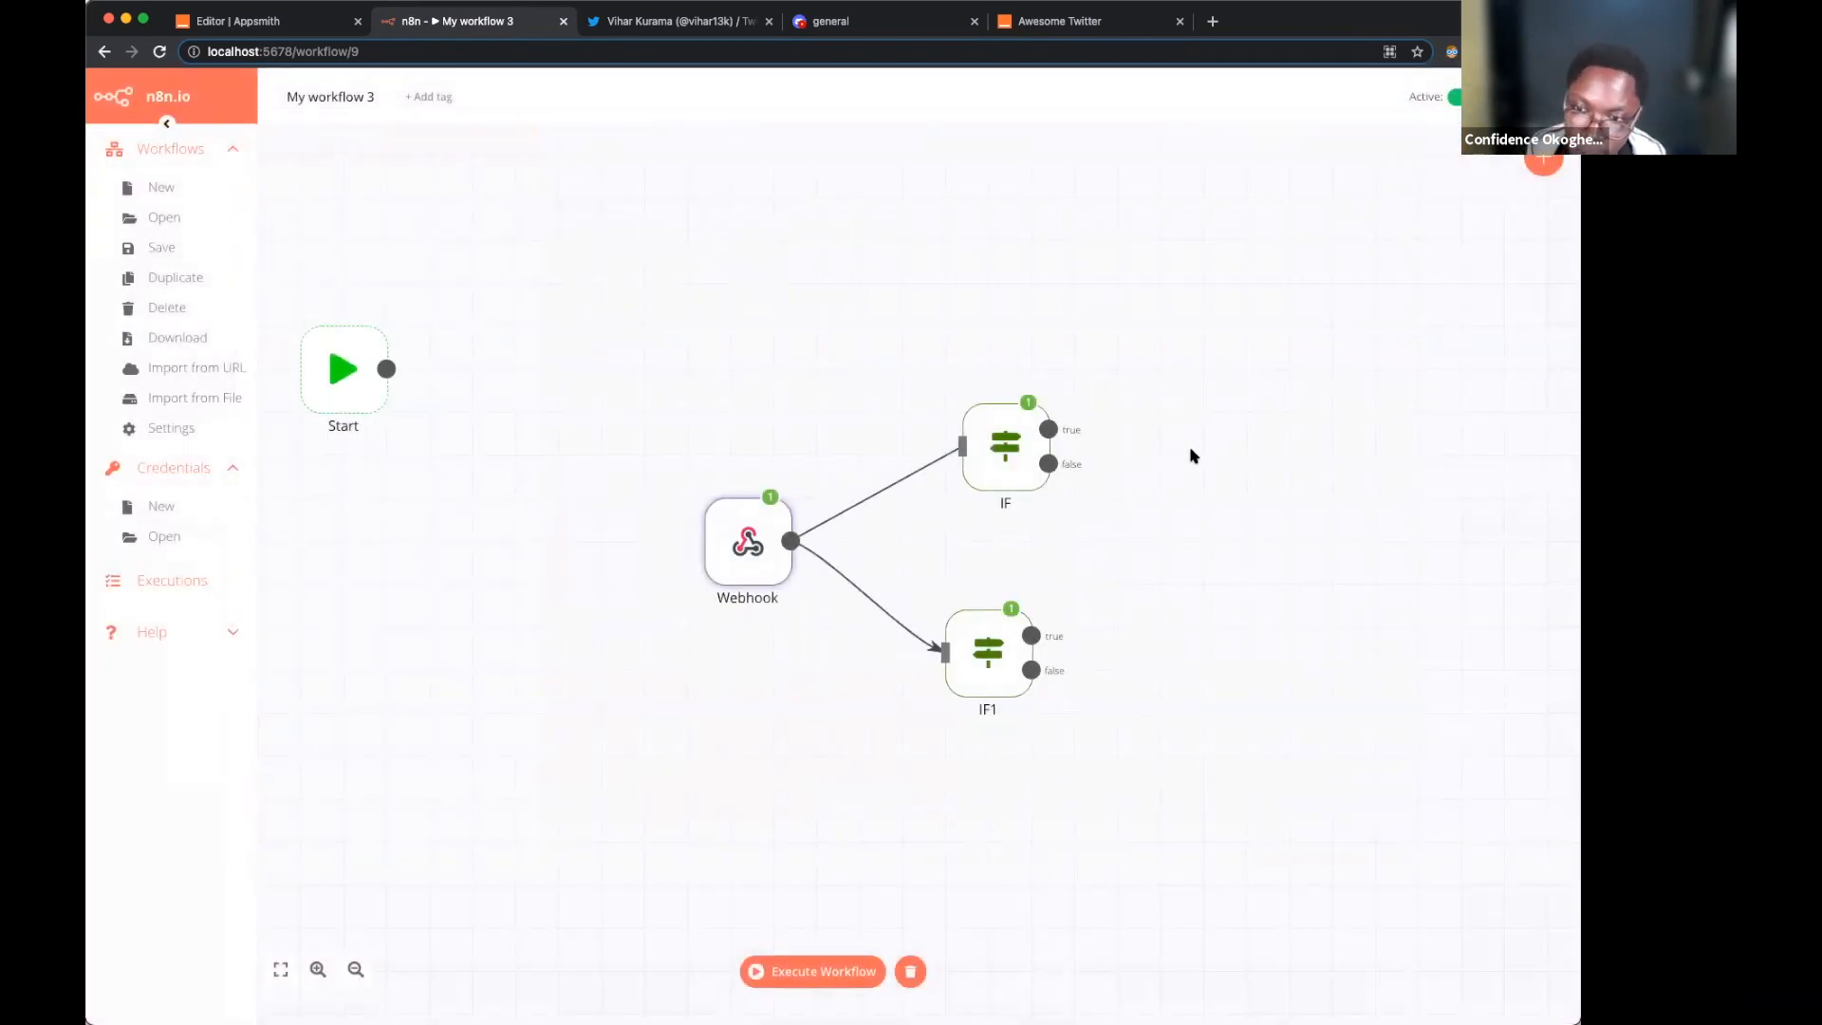
left_click(1008, 453)
Add a String condition to the IF node with Value 1 as an expression.
double_click(1008, 452)
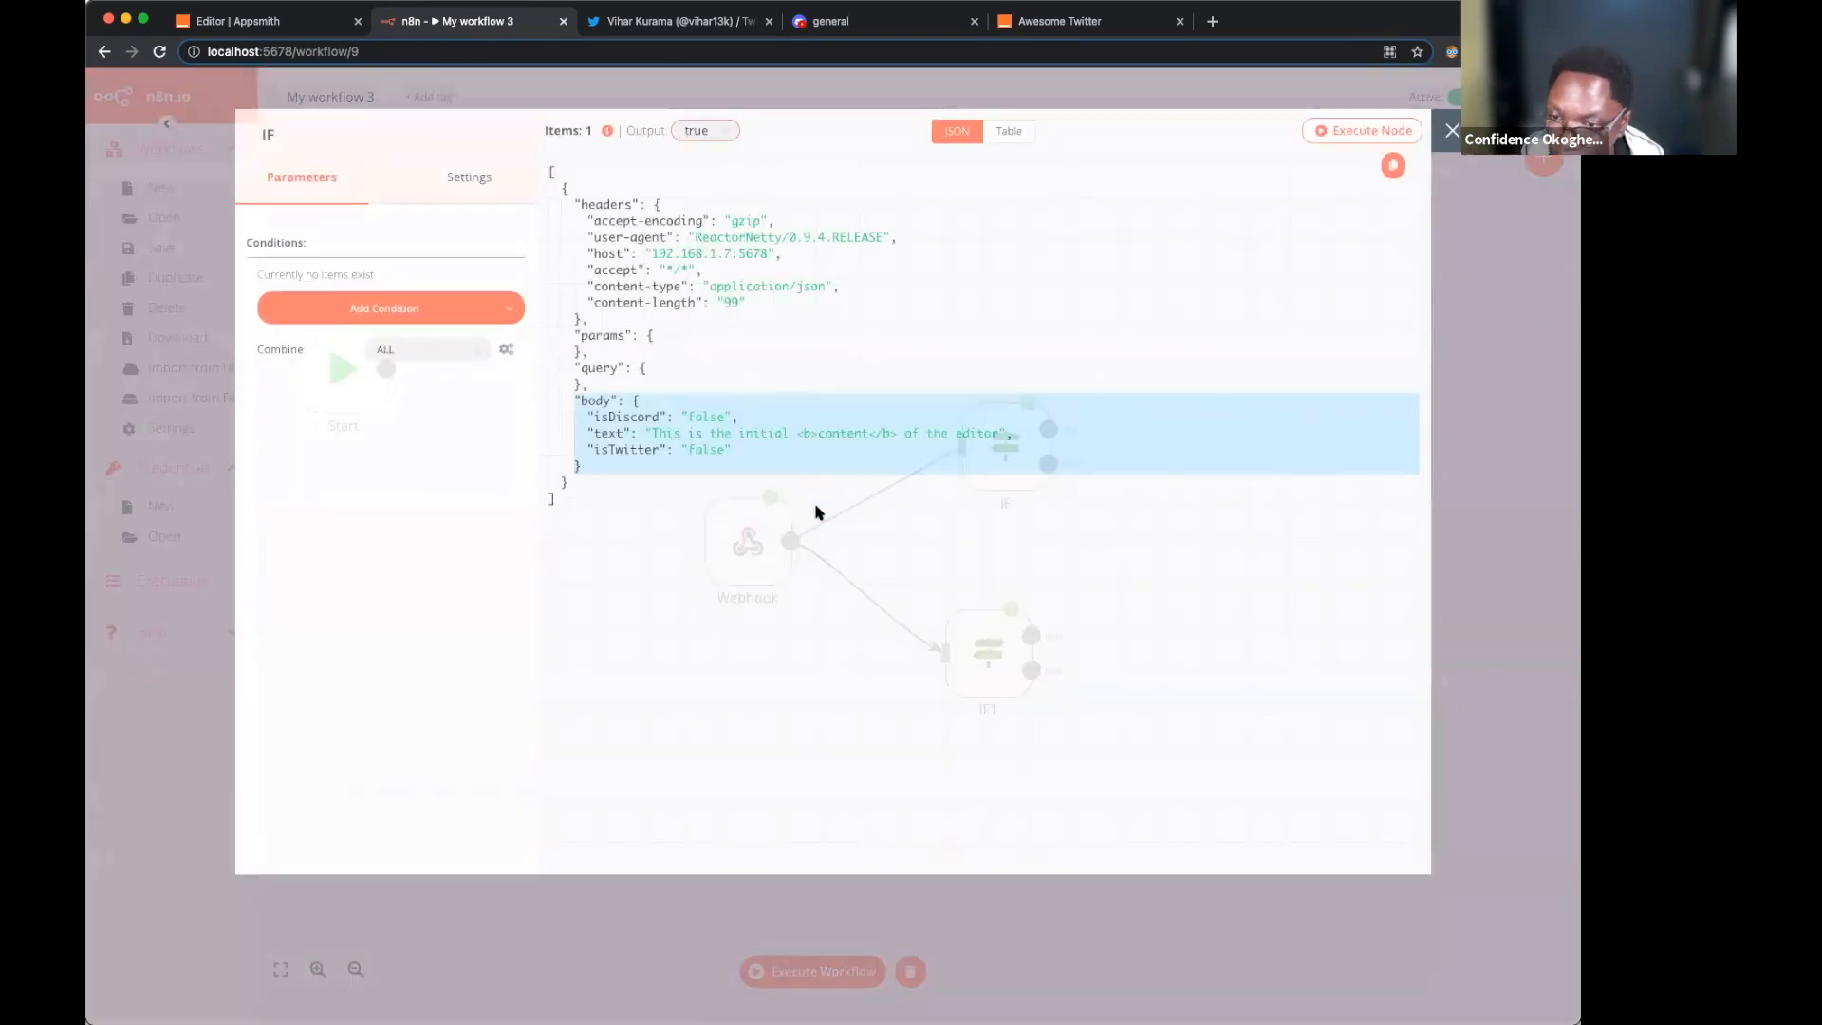
left_click(372, 311)
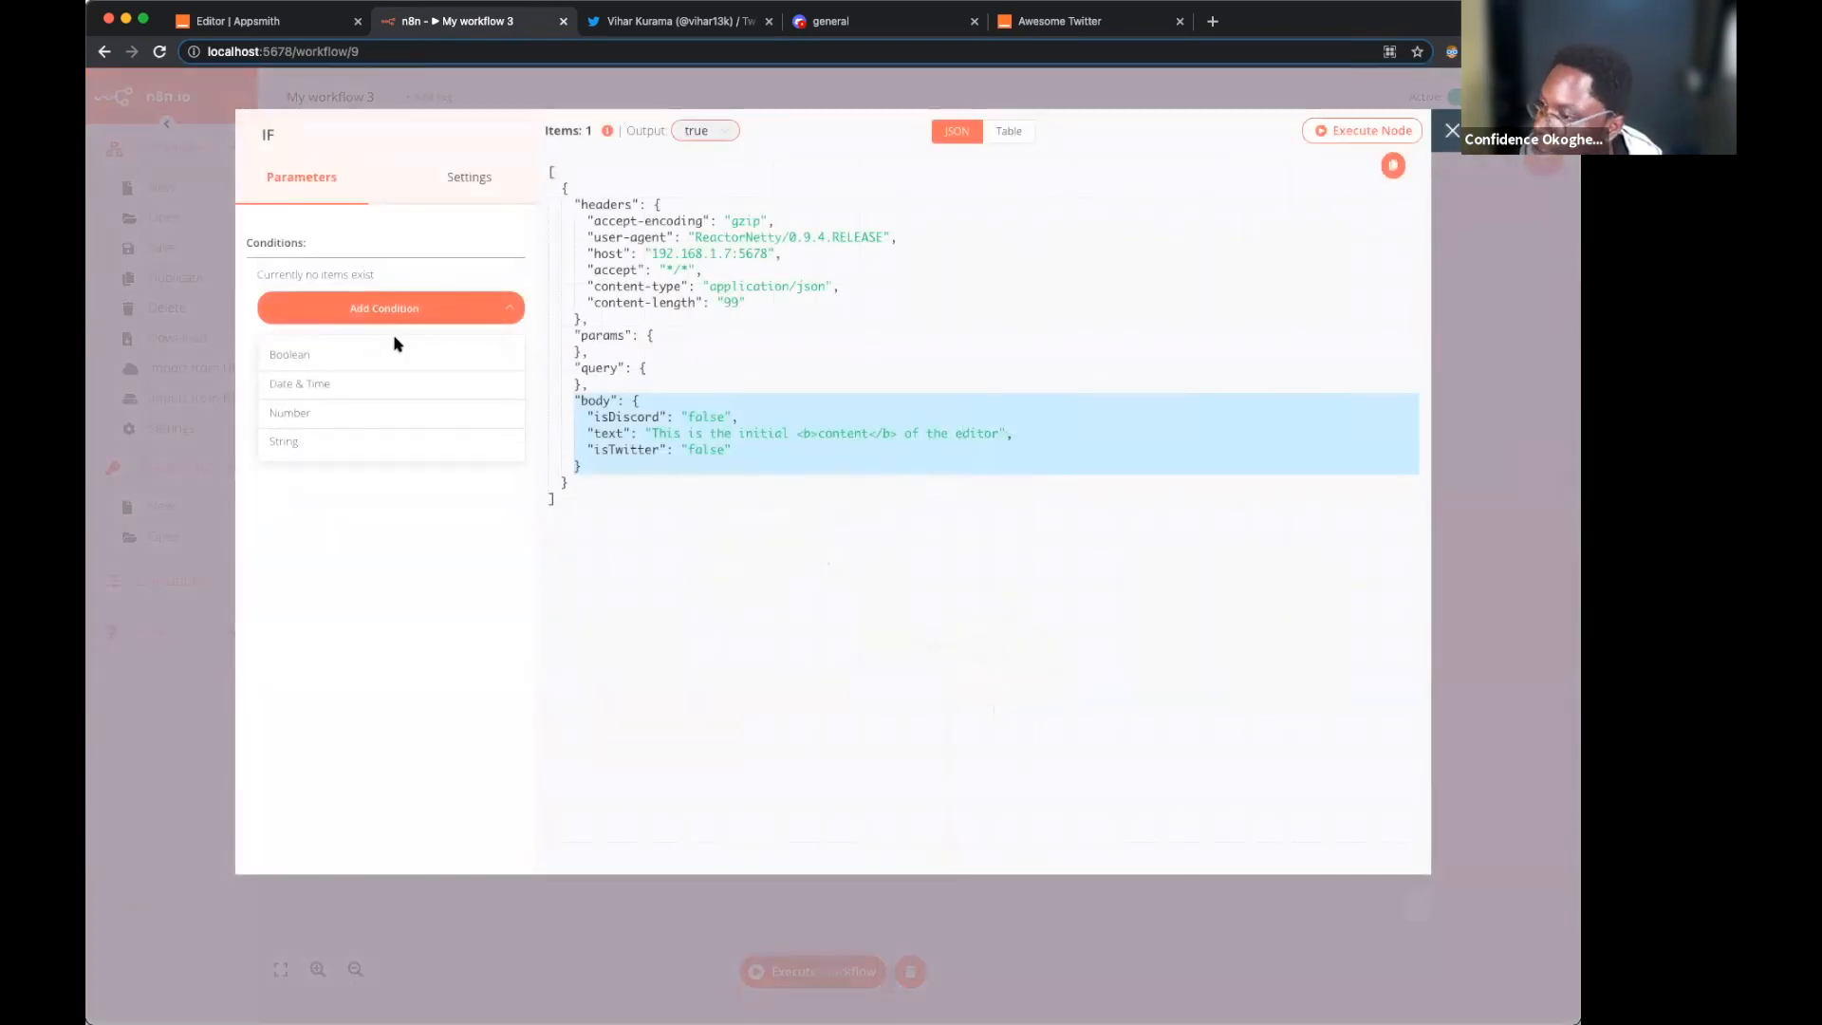
left_click(400, 442)
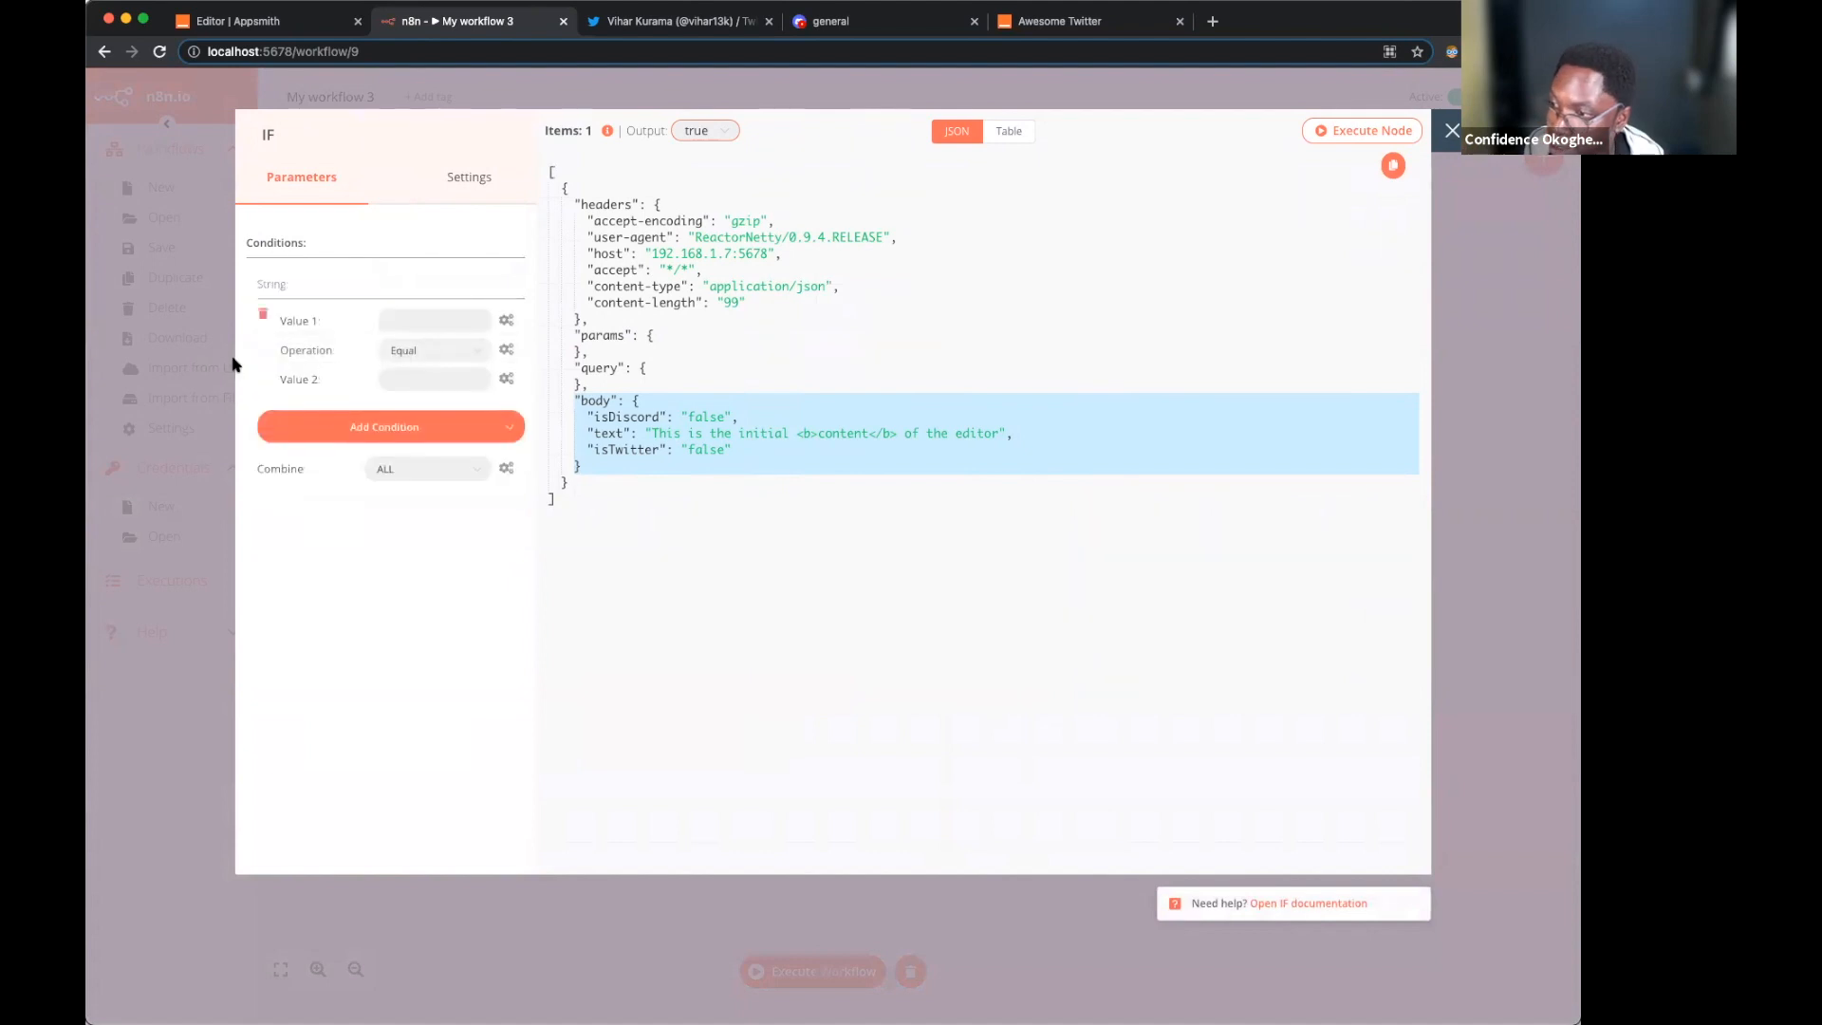
mouse_move(505, 327)
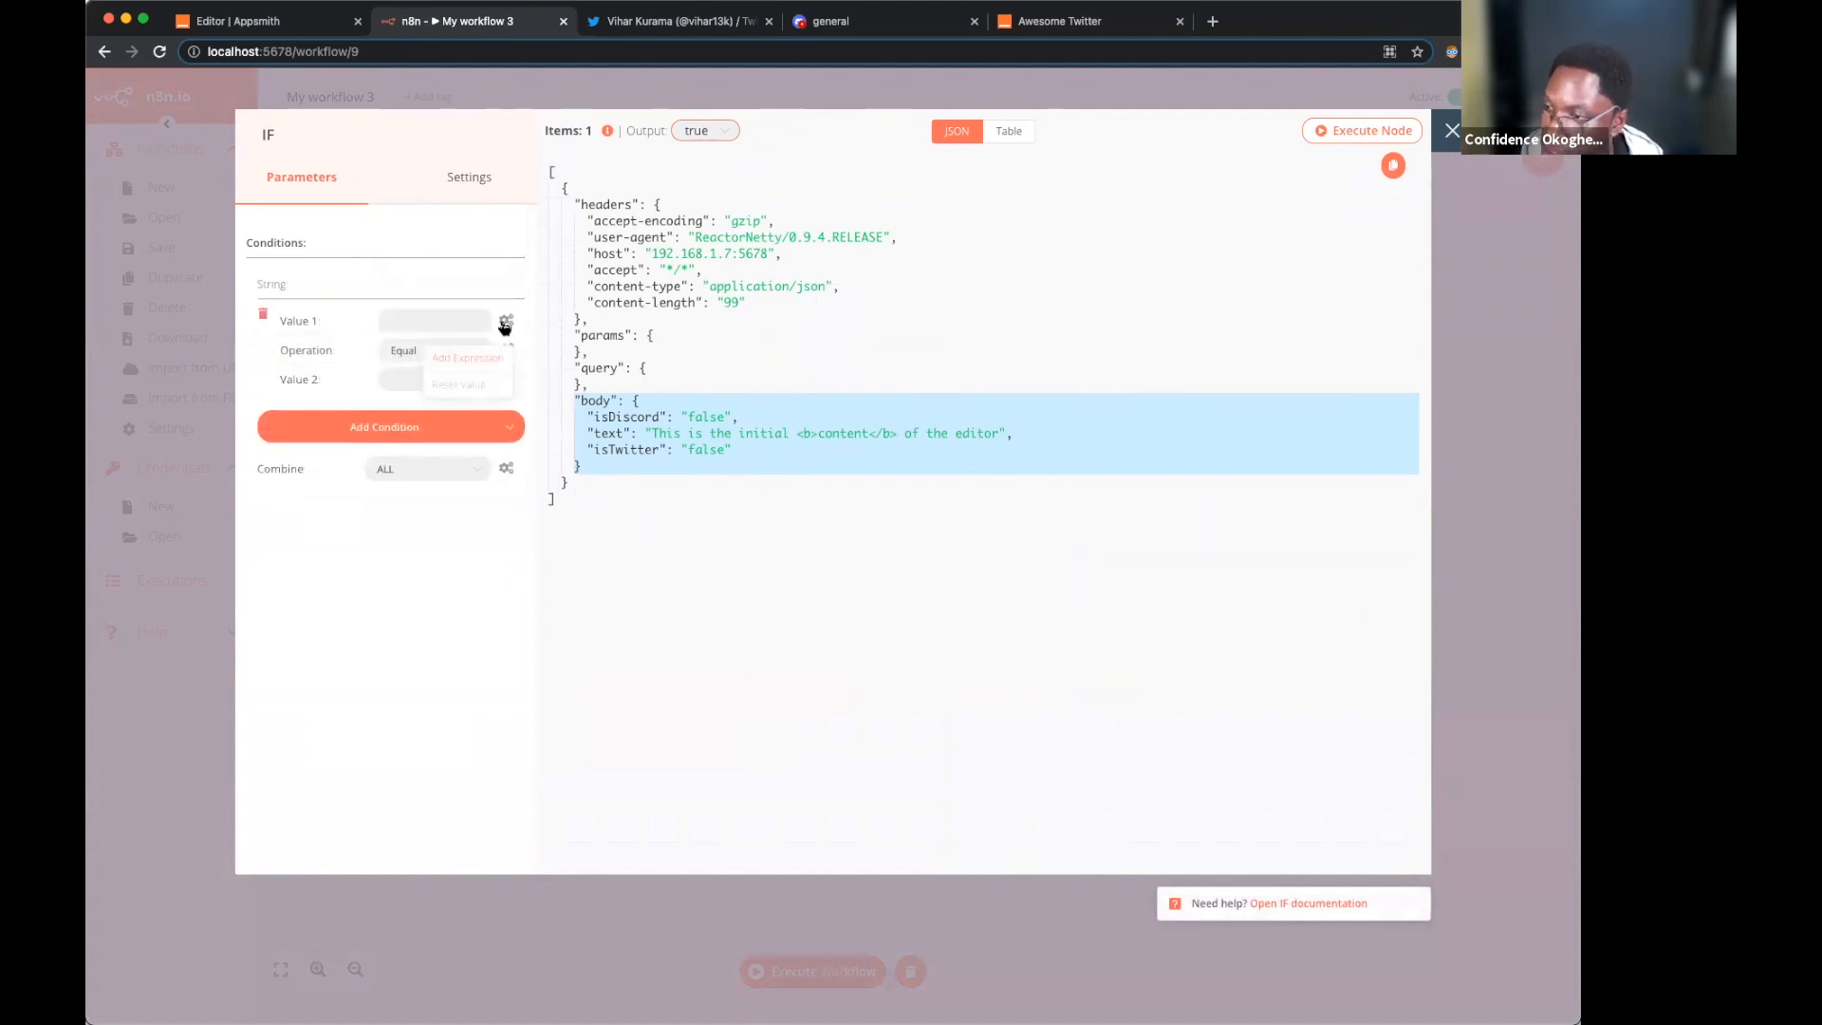
left_click(460, 370)
Set Value 1 to the Webhook body's isTwitter field and return to the workflow canvas.
left_click(277, 379)
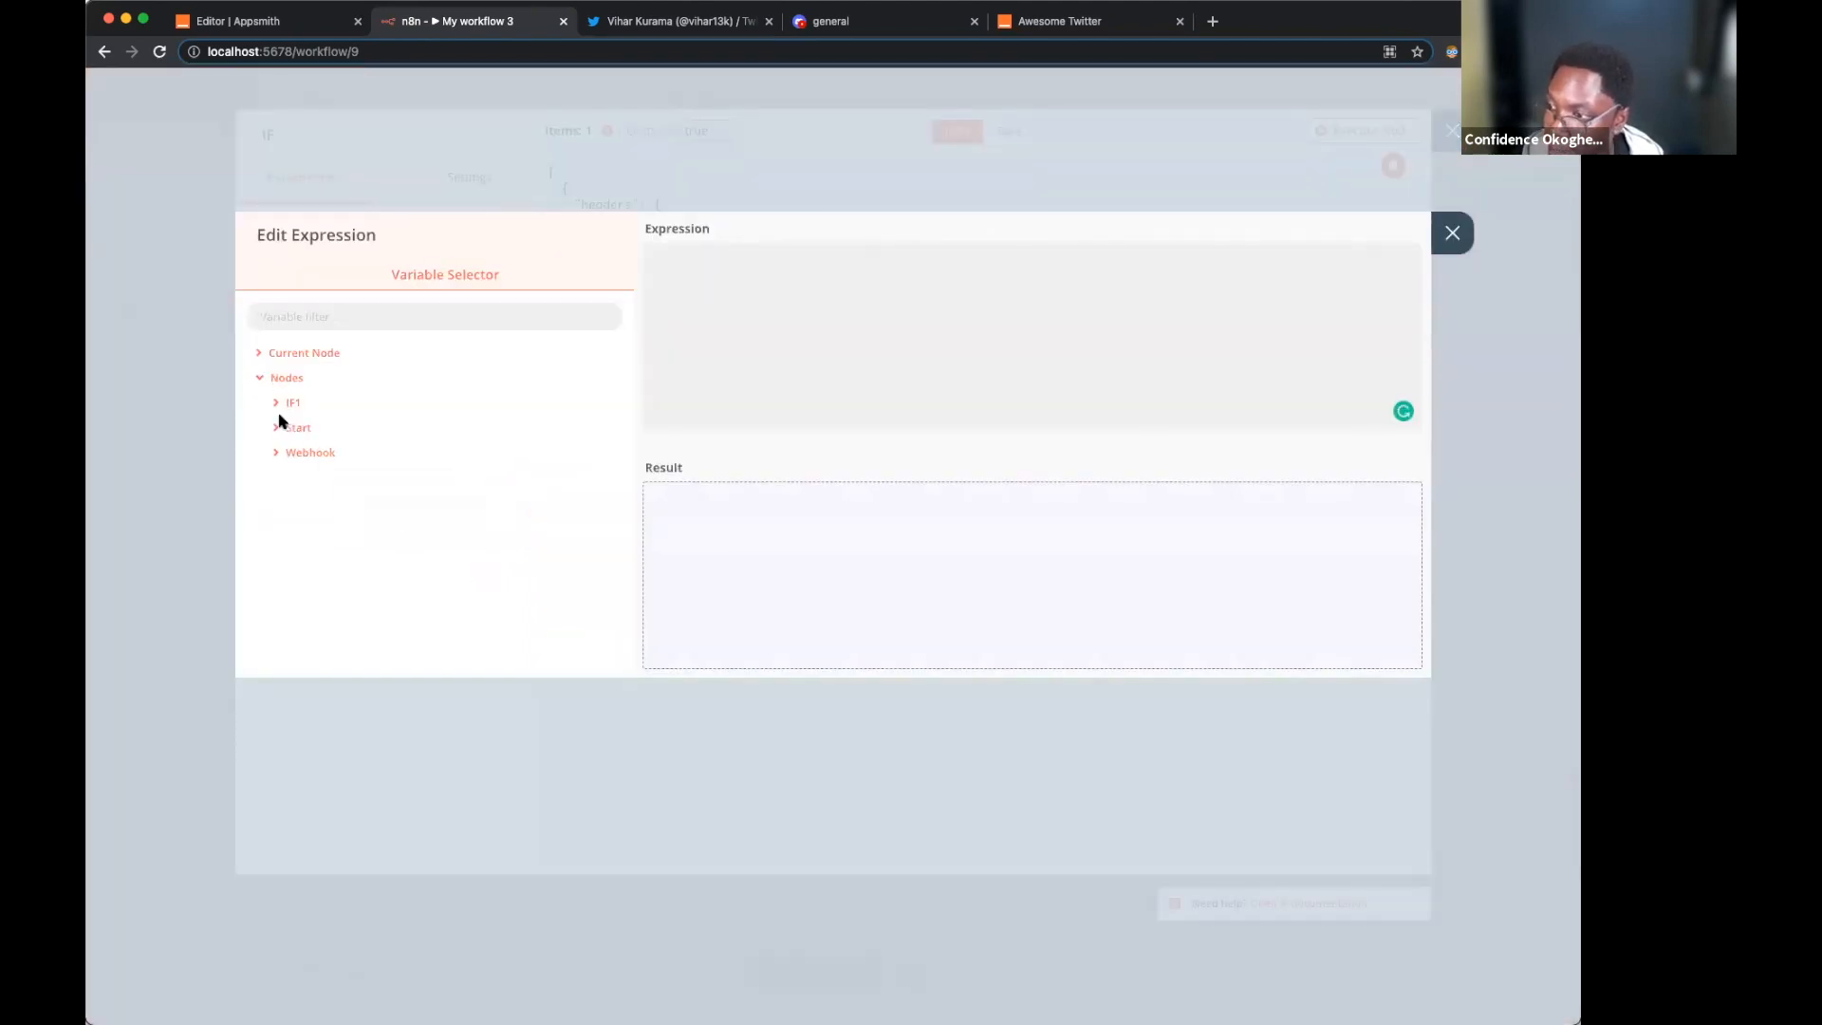
left_click(279, 453)
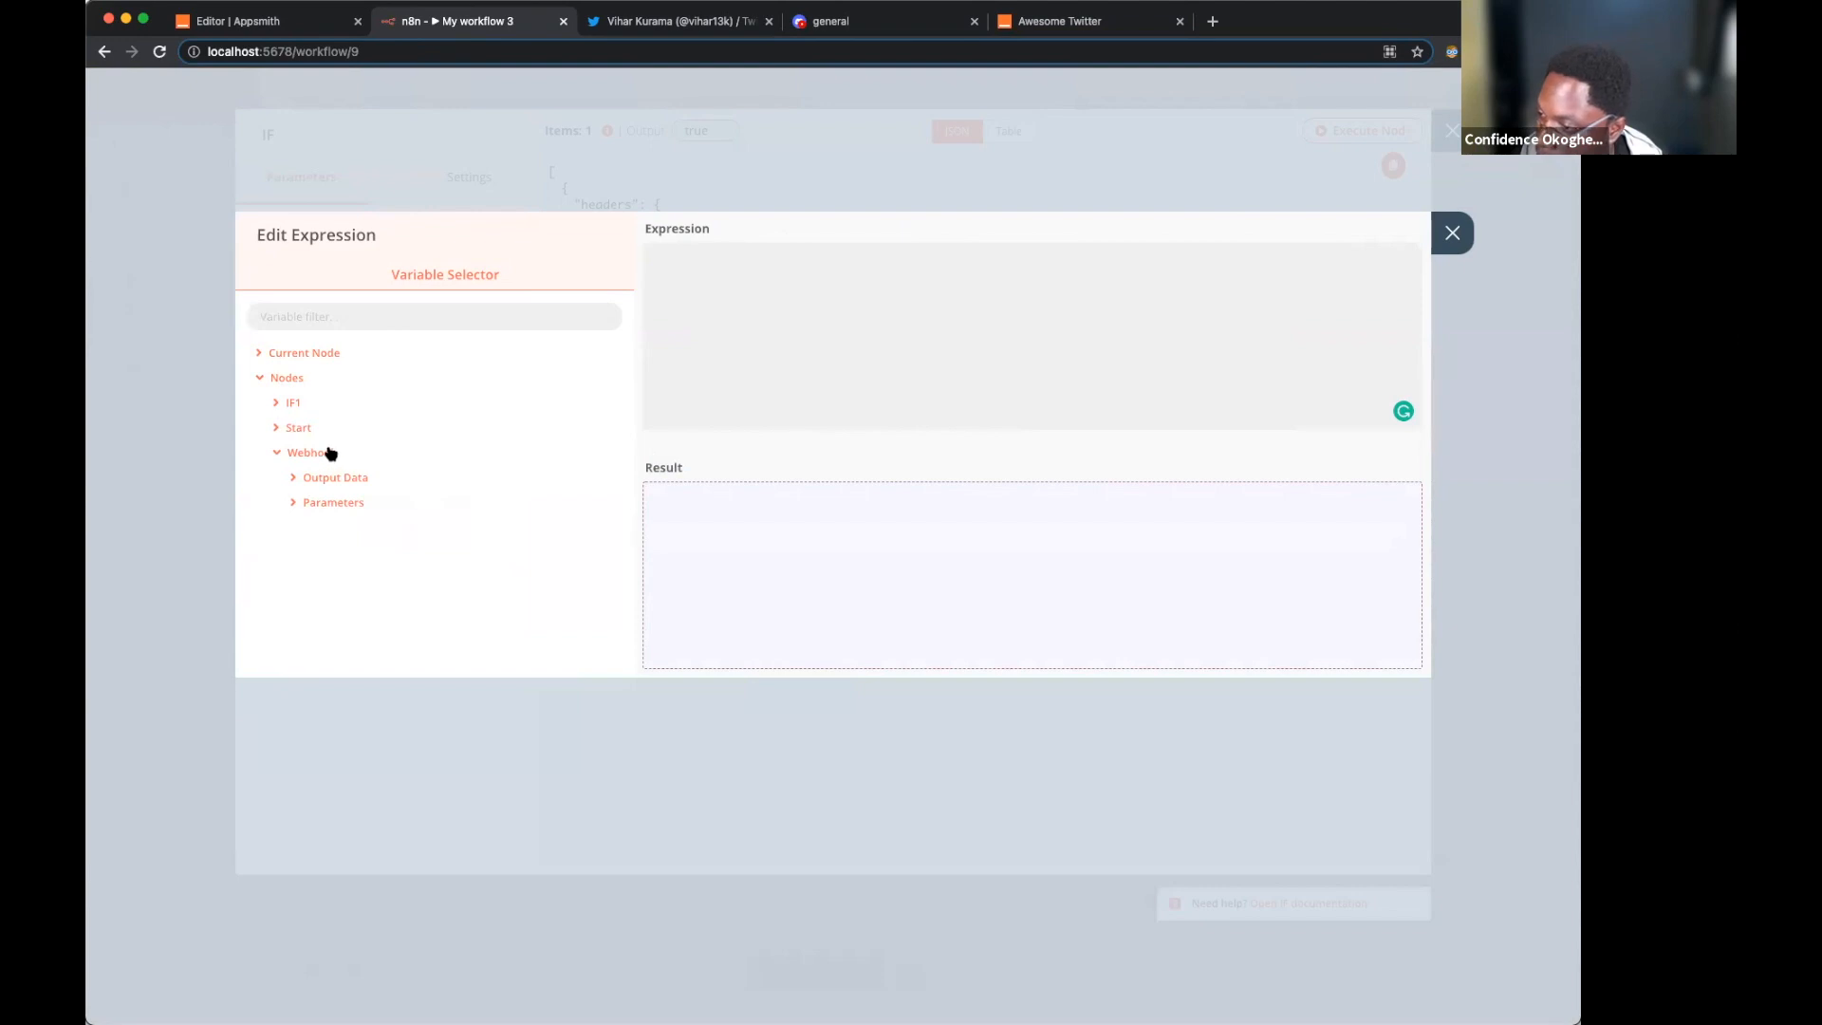
left_click(320, 479)
left_click(306, 503)
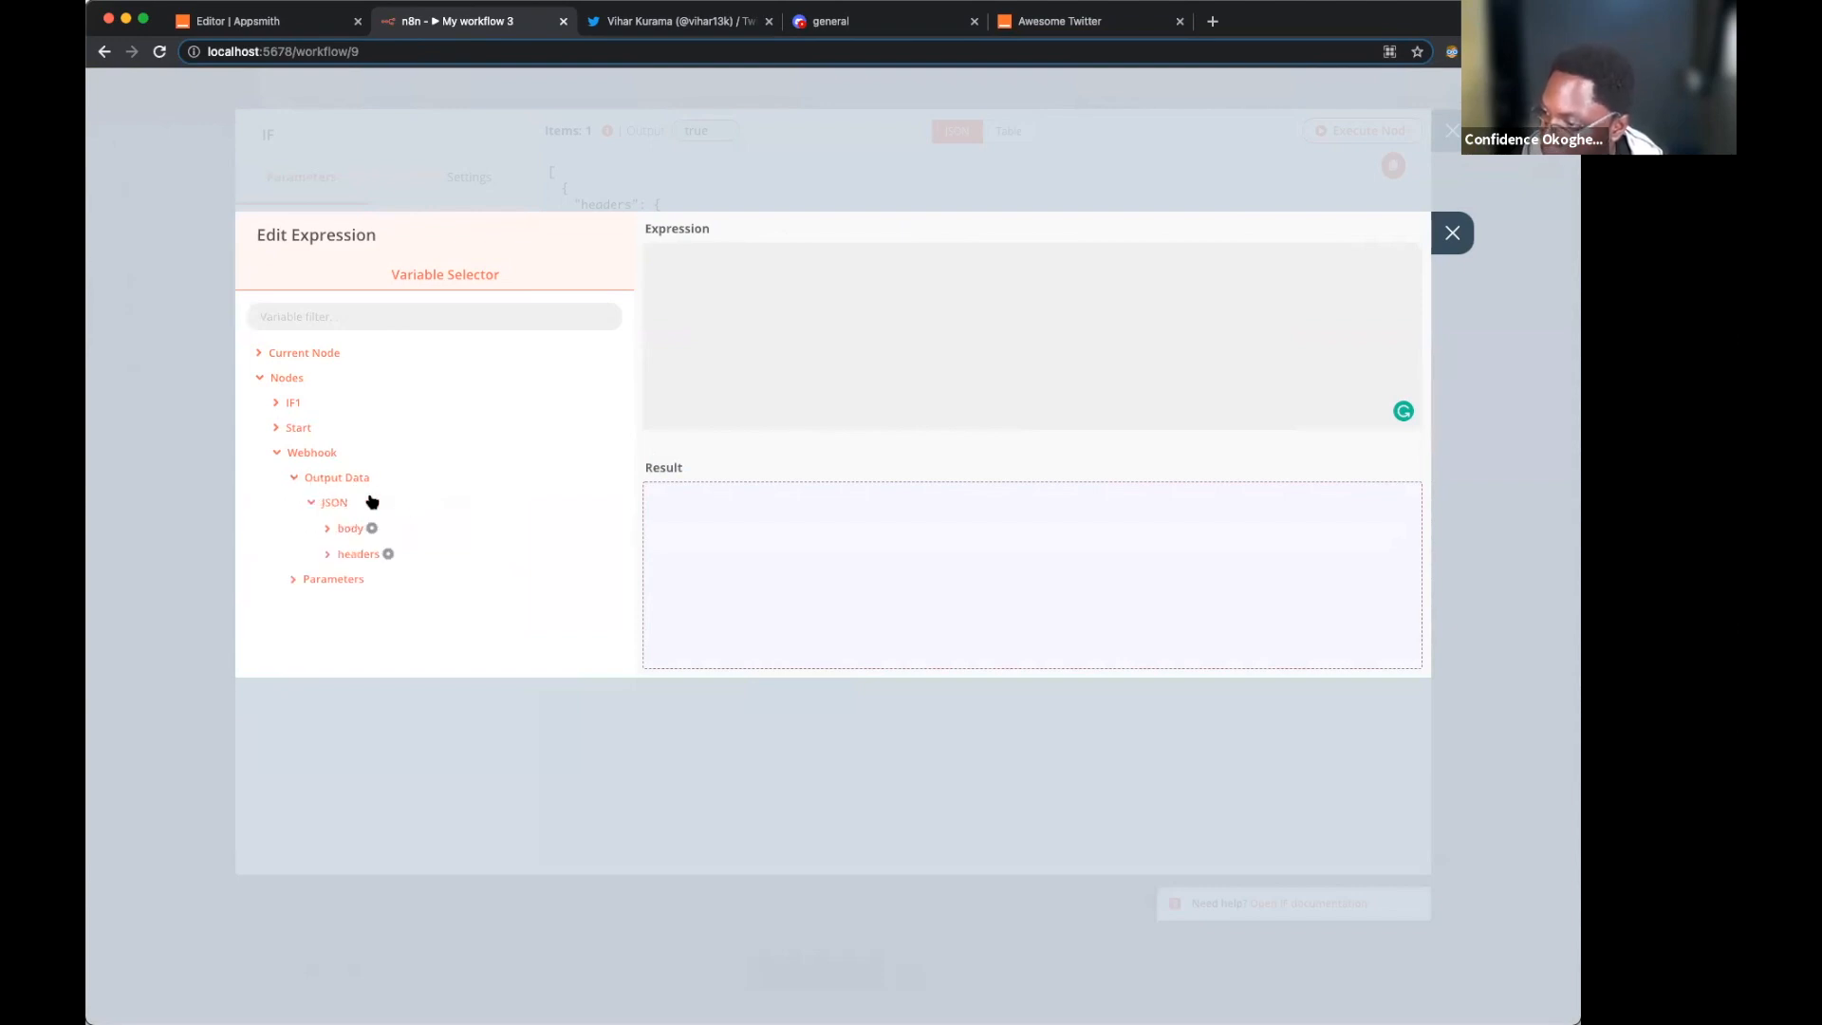
left_click(351, 529)
scroll(415, 518, "down", 1)
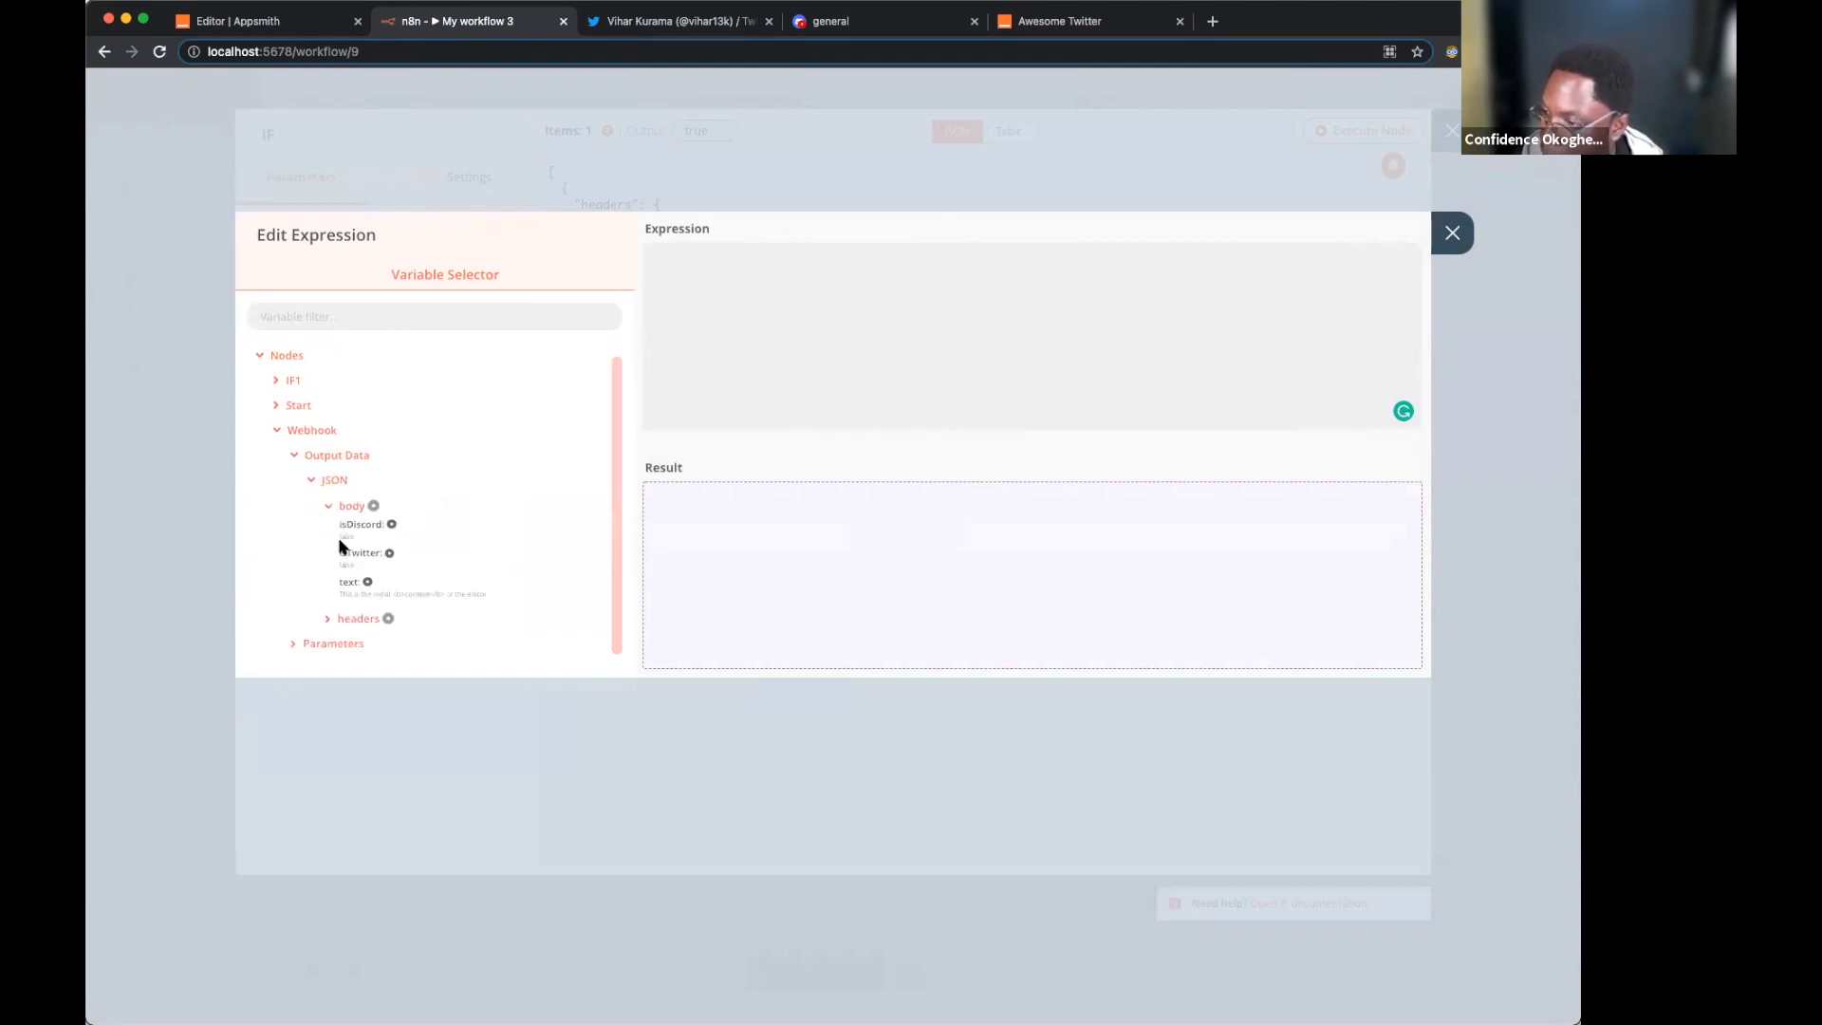
left_click(347, 555)
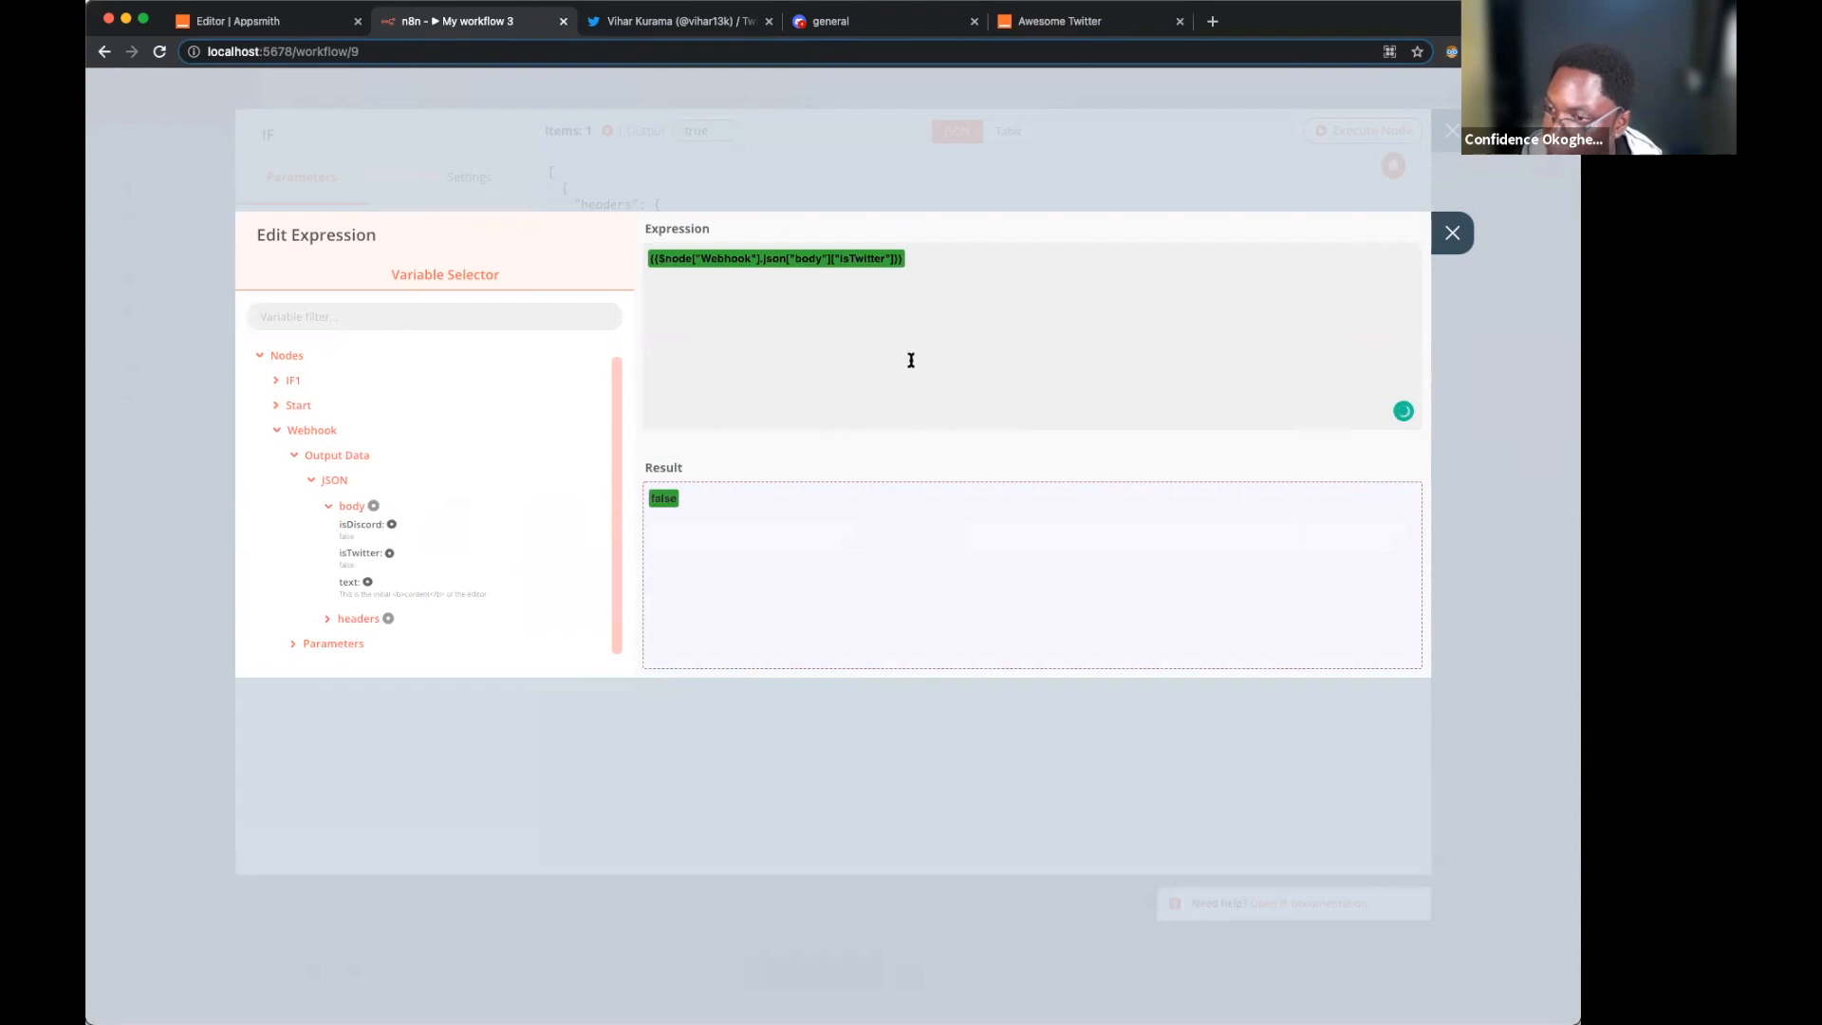
left_click(1467, 232)
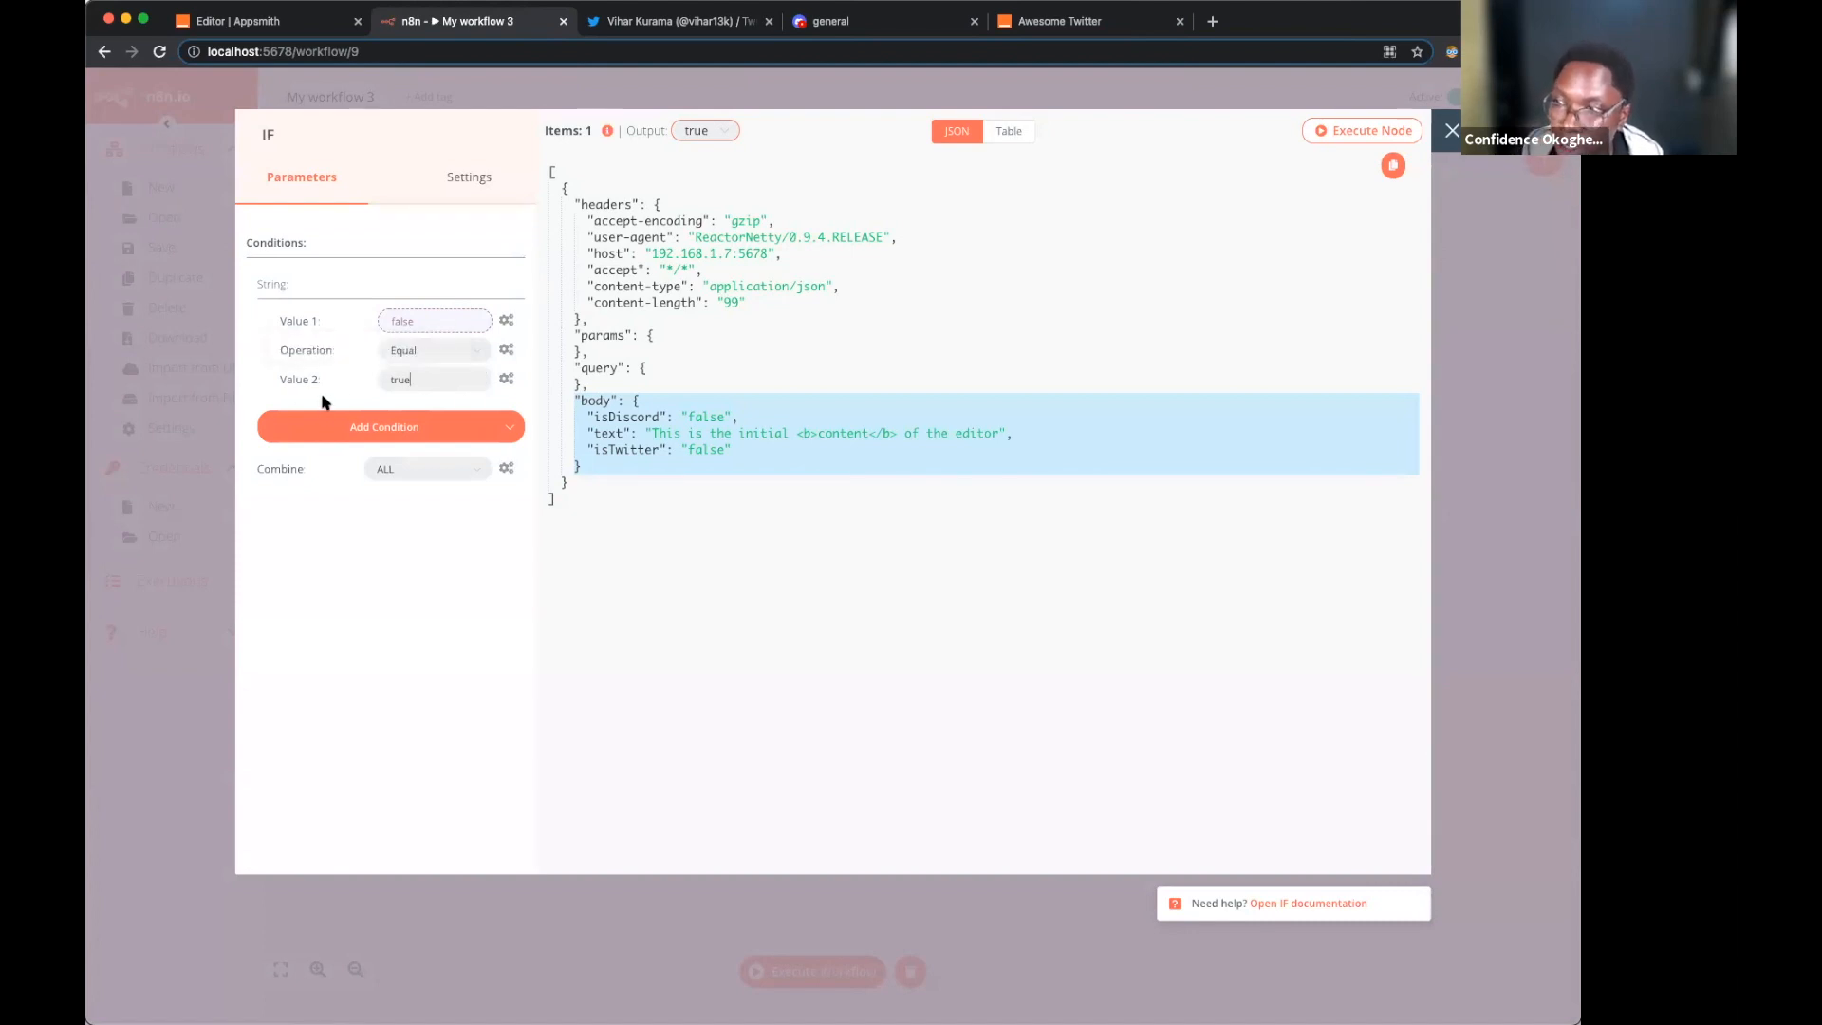
left_click(1453, 130)
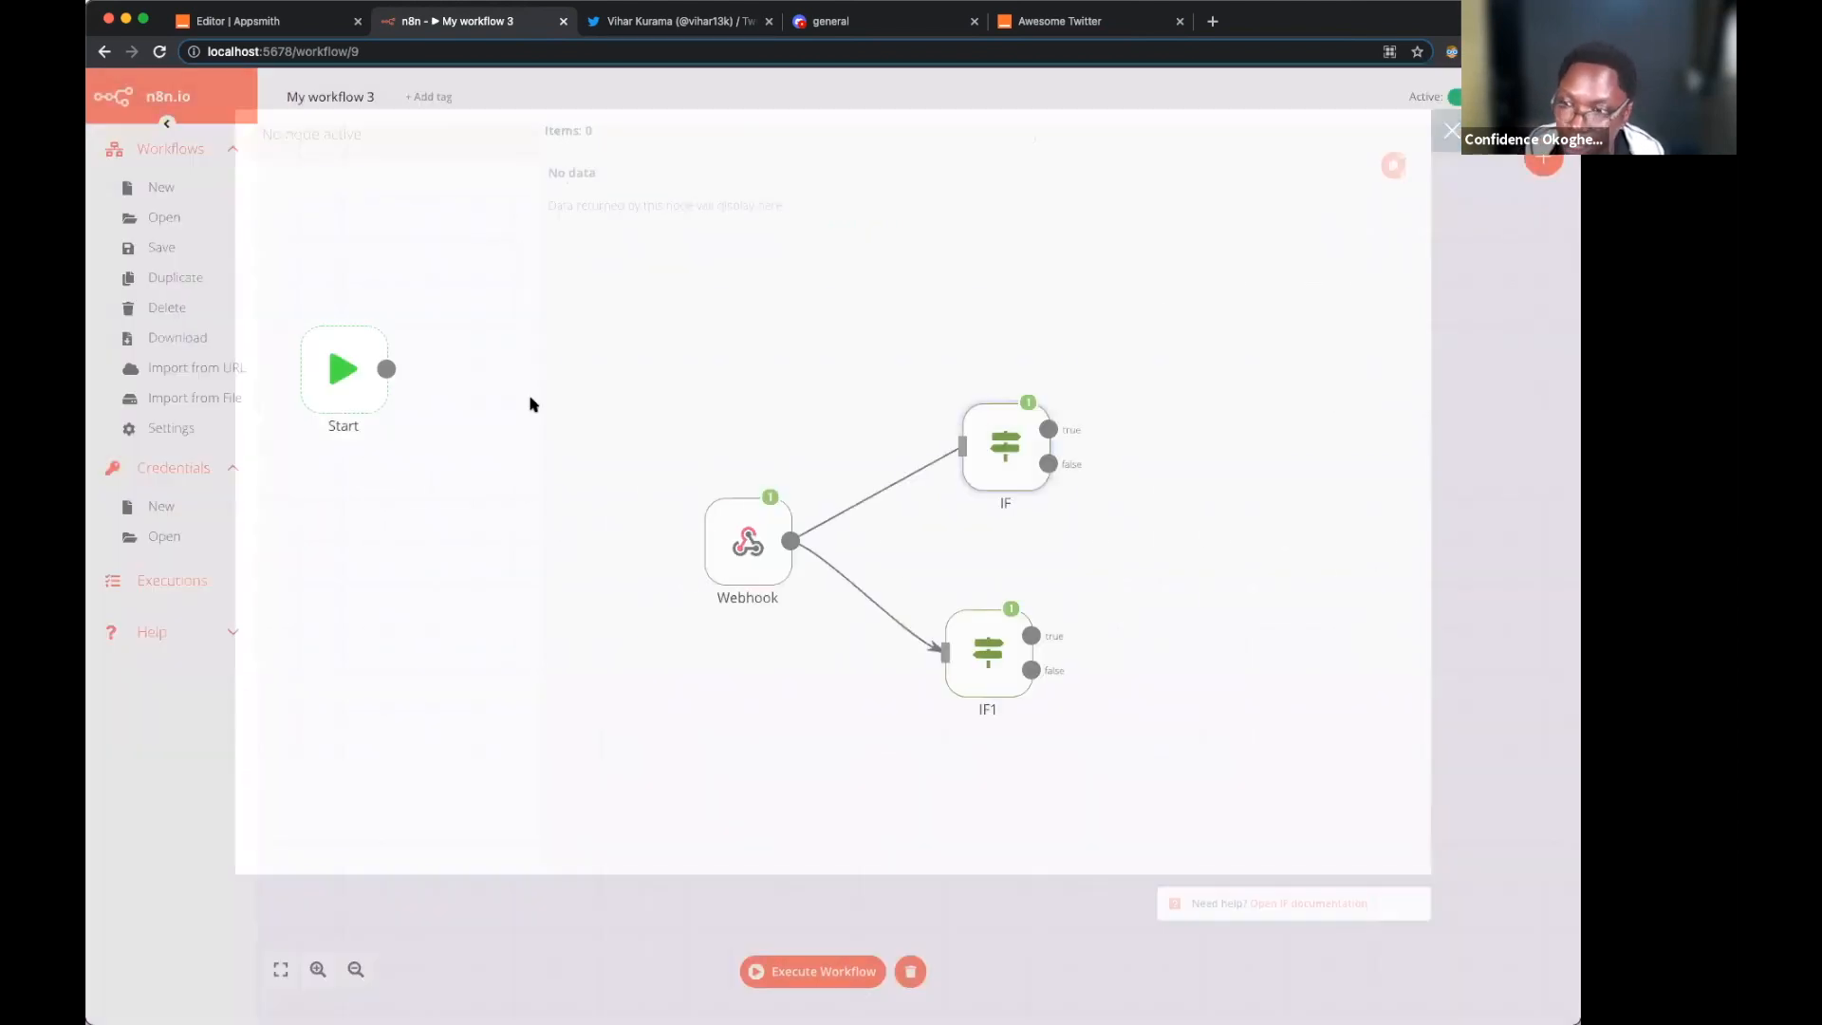
Add a String condition to the IF1 node with Value 1 as an expression.
double_click(978, 665)
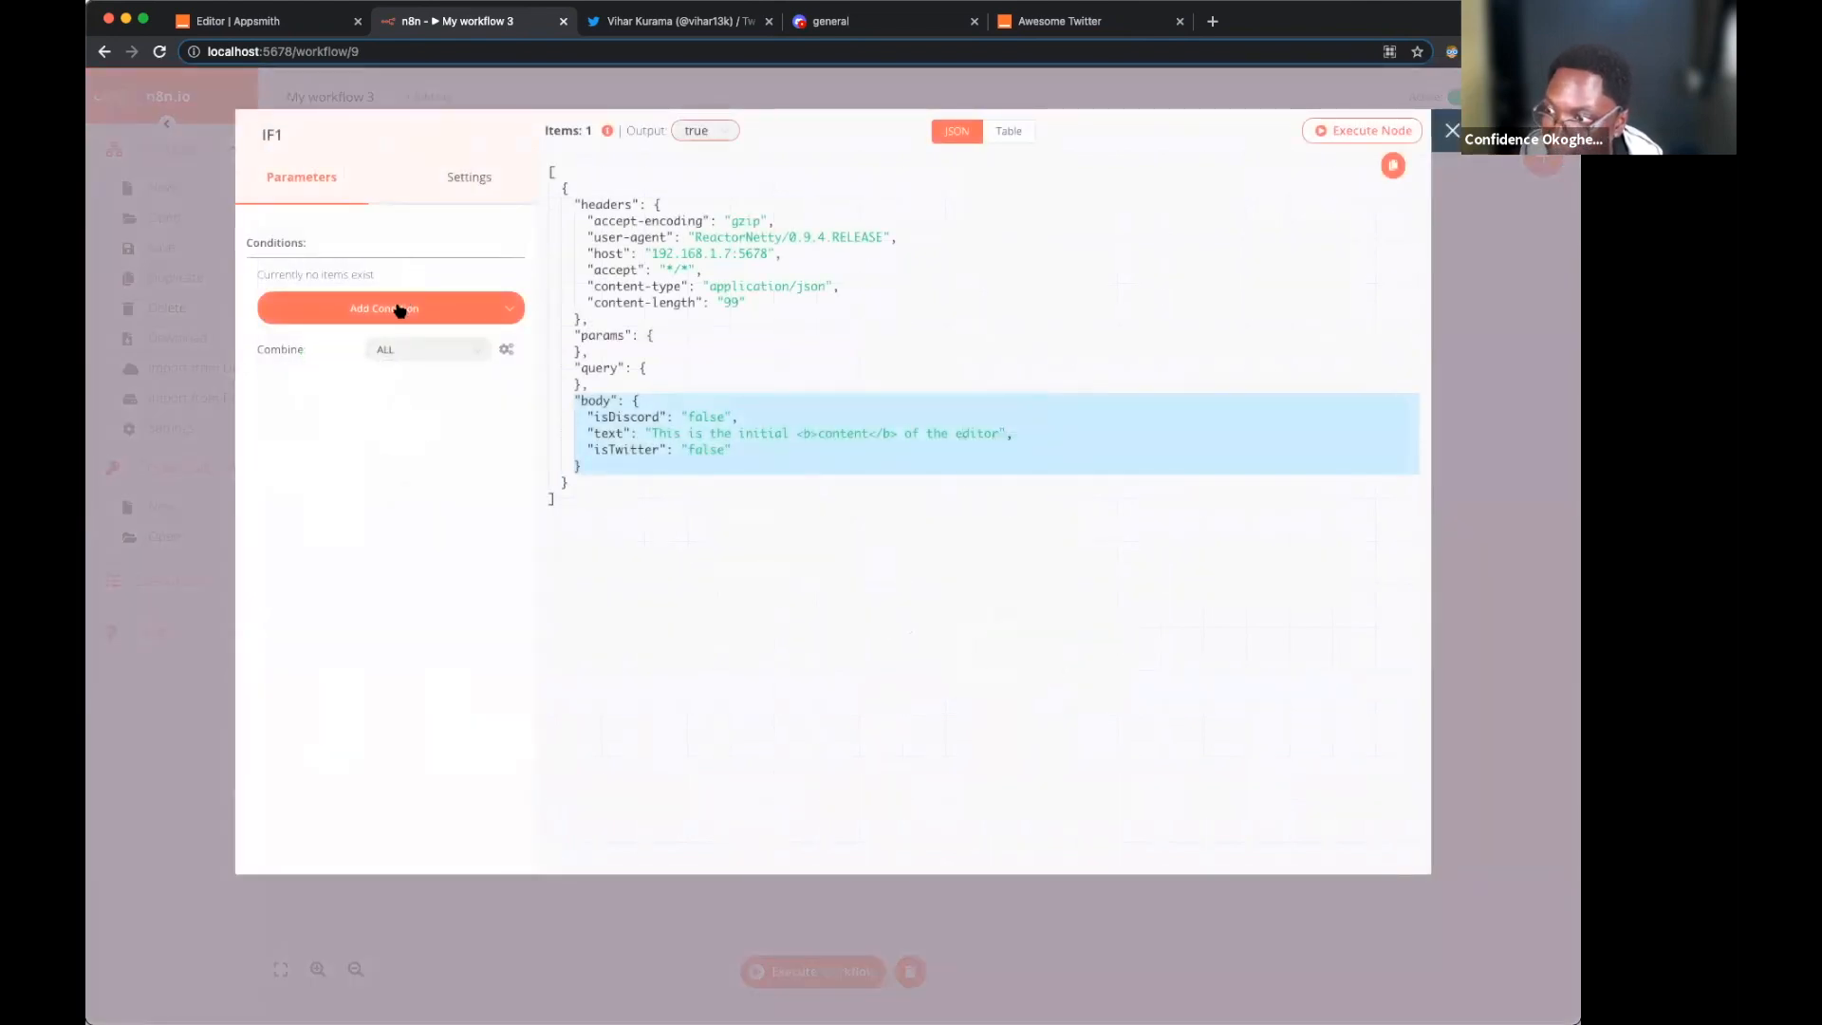
left_click(398, 306)
left_click(327, 444)
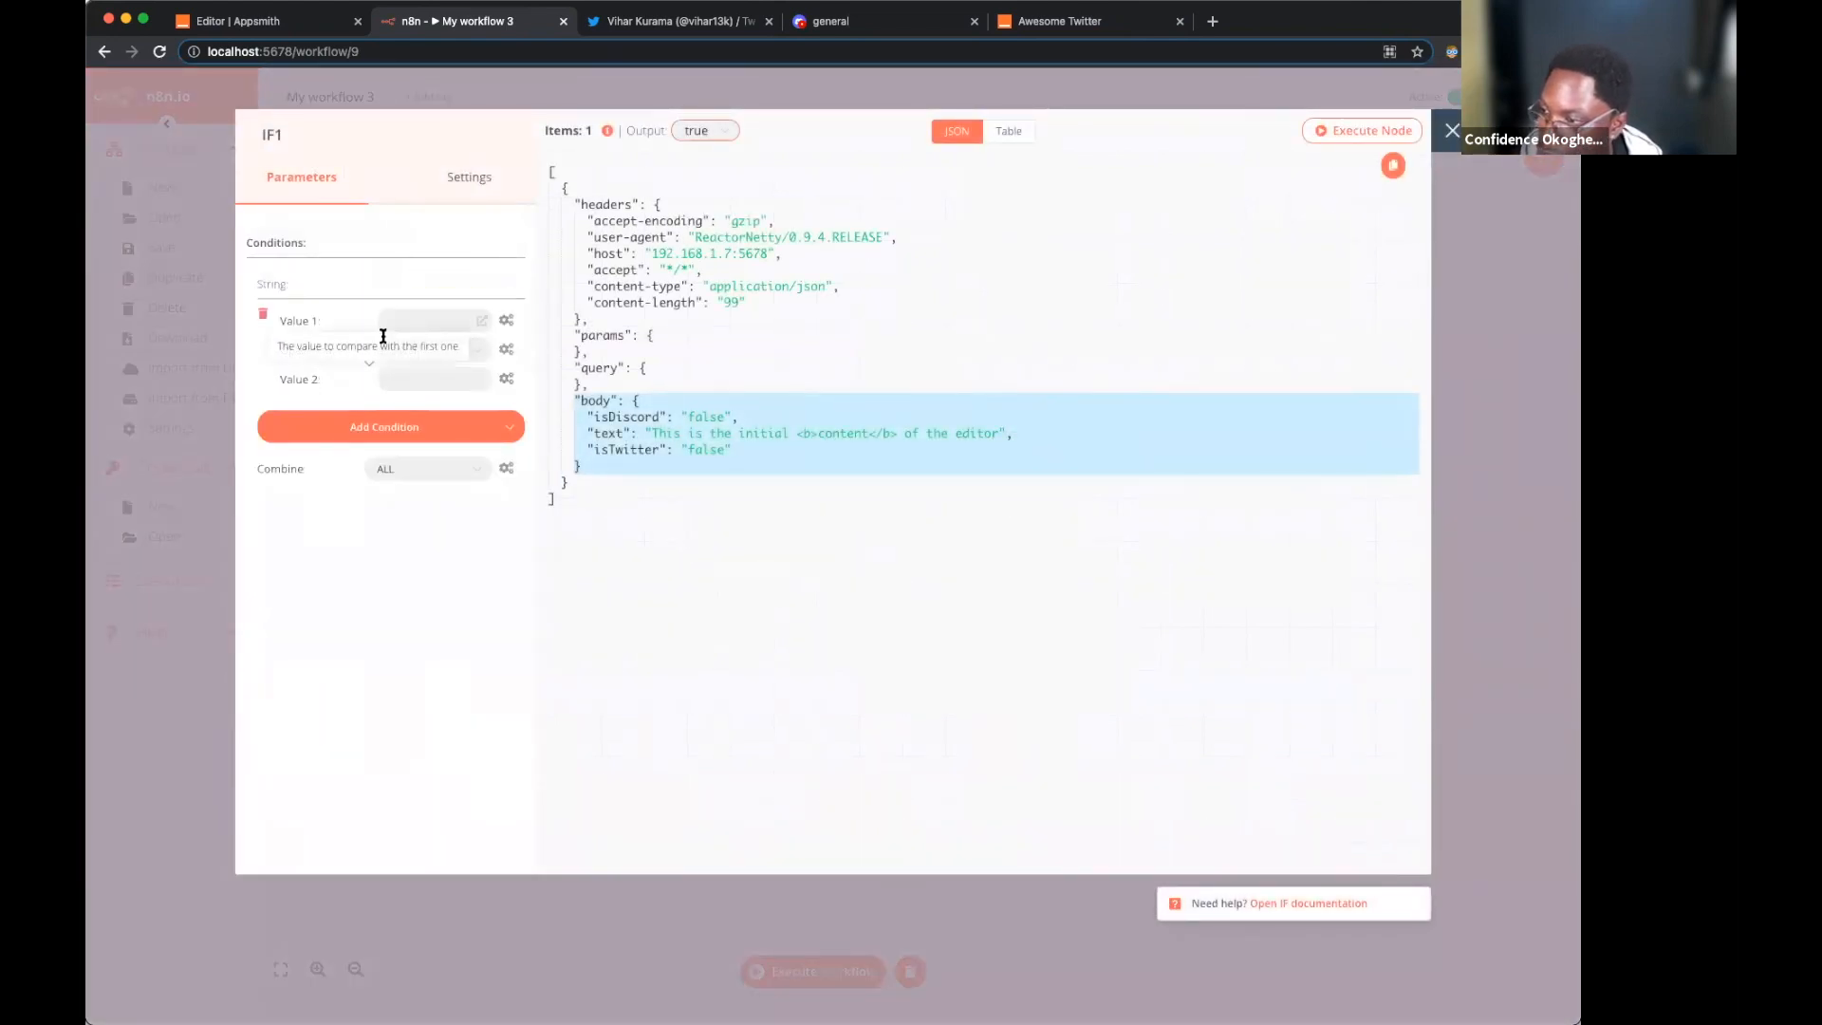
left_click(510, 323)
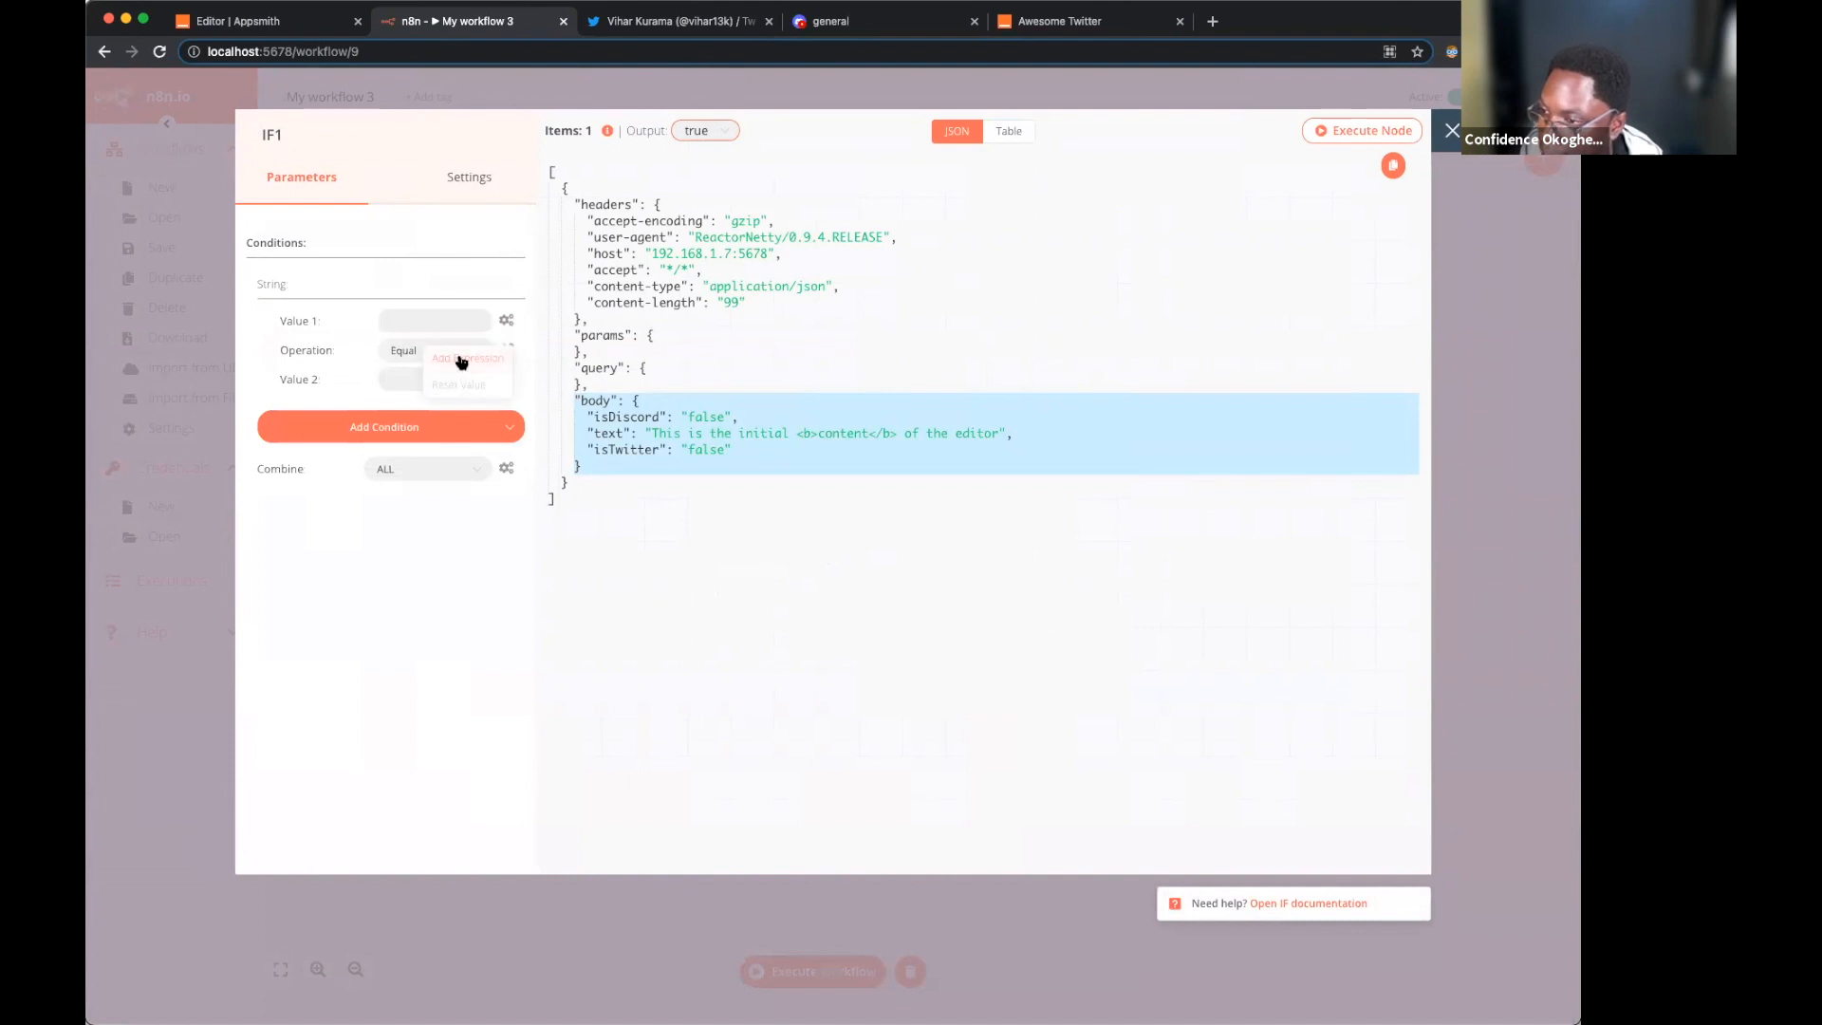
left_click(462, 363)
Point Value 1 at the Webhook body's isDiscord field and set Value 2 to 'true'.
left_click(284, 381)
left_click(295, 453)
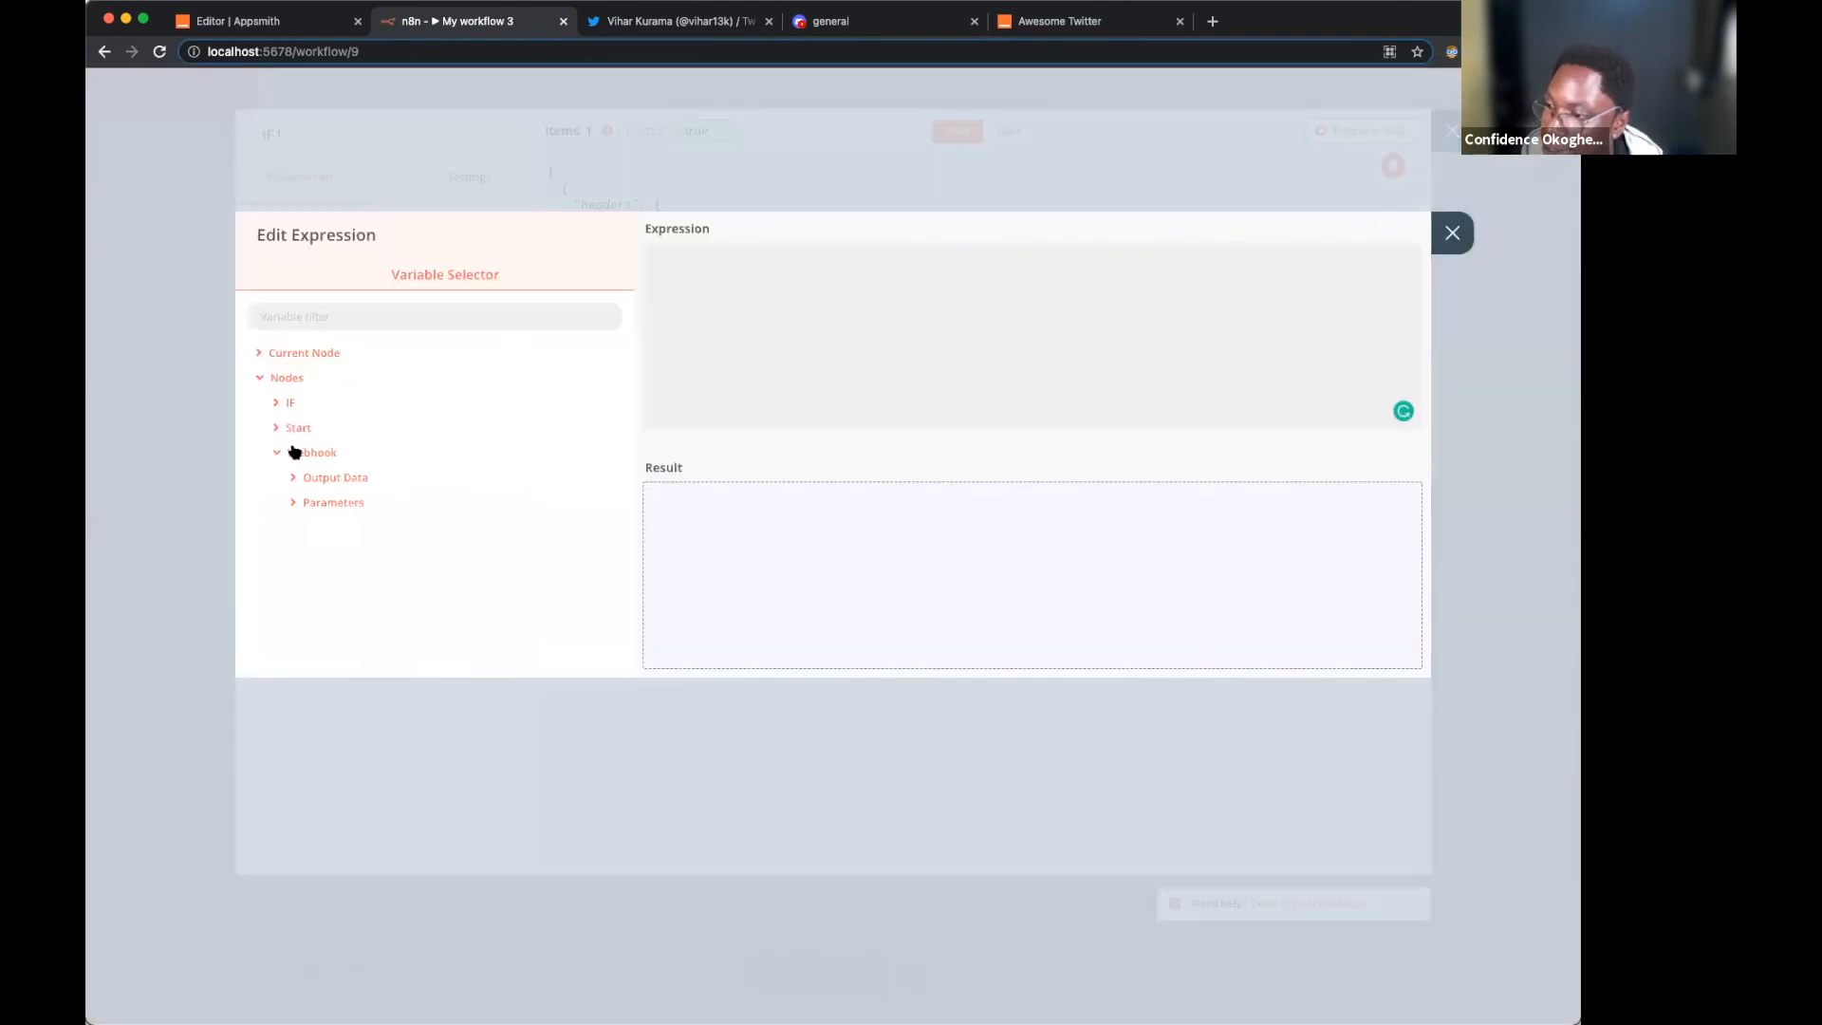
left_click(325, 479)
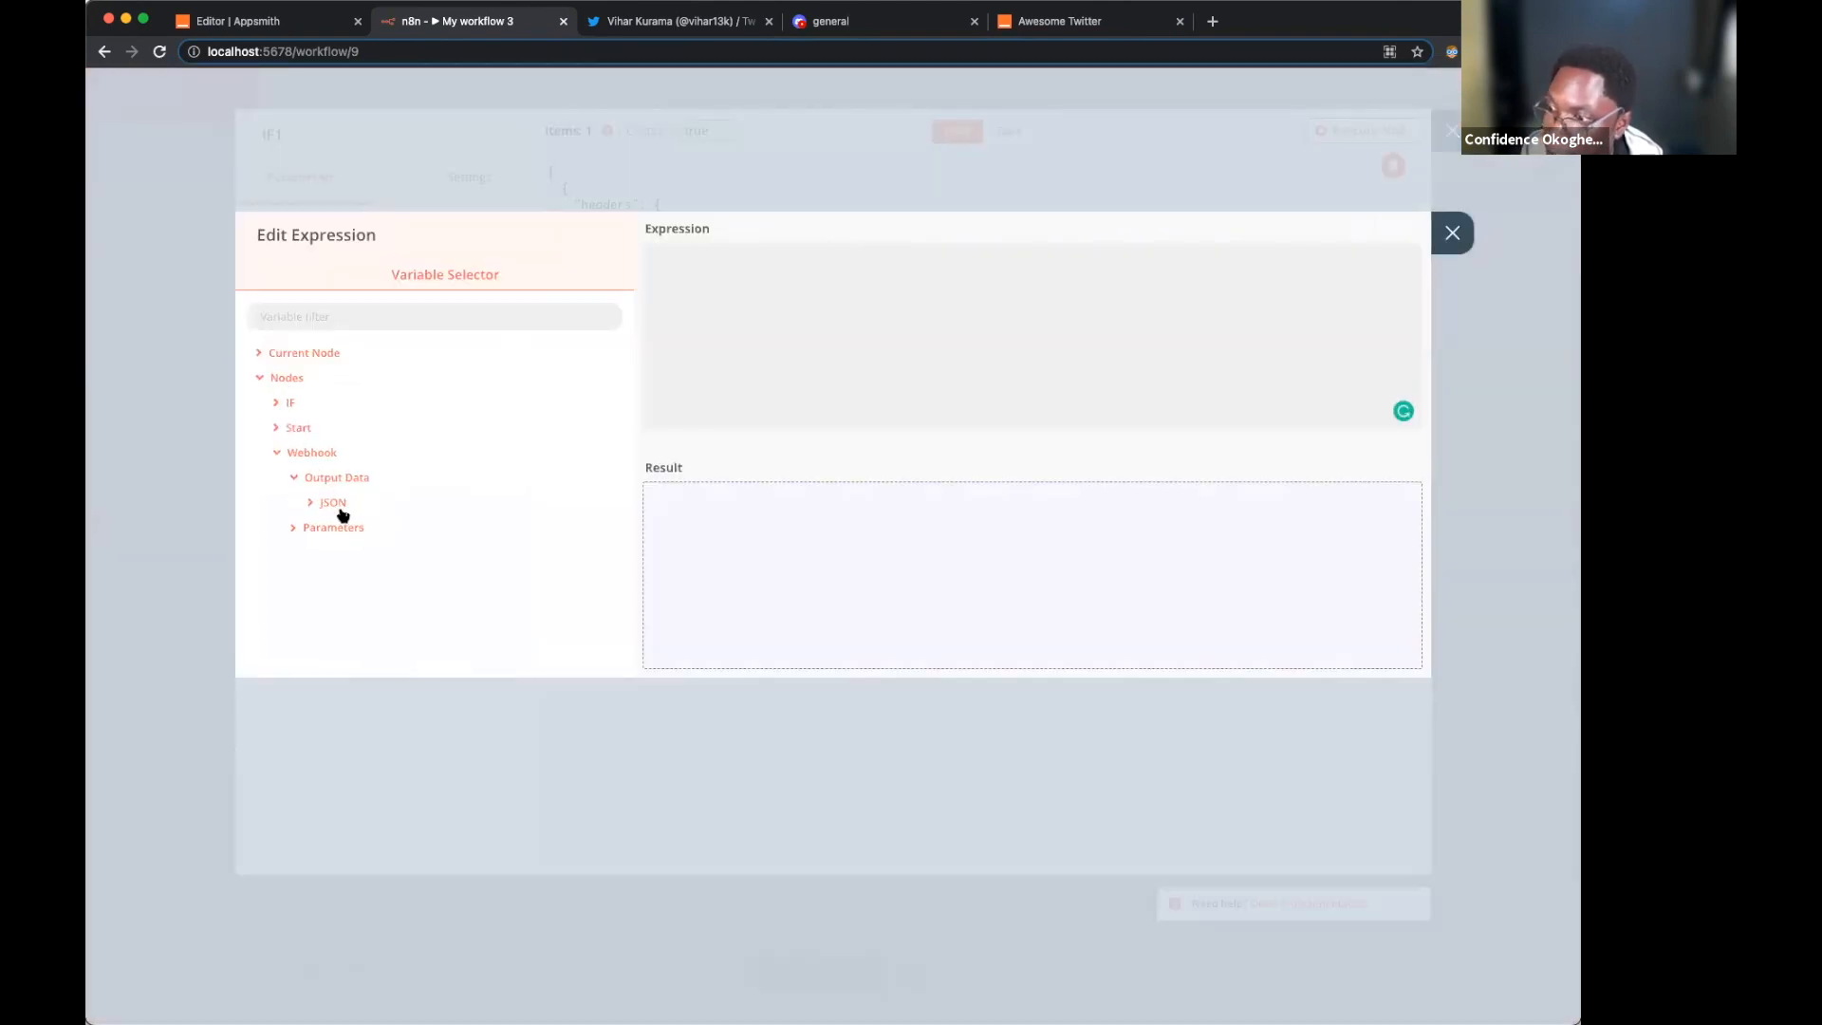
left_click(325, 509)
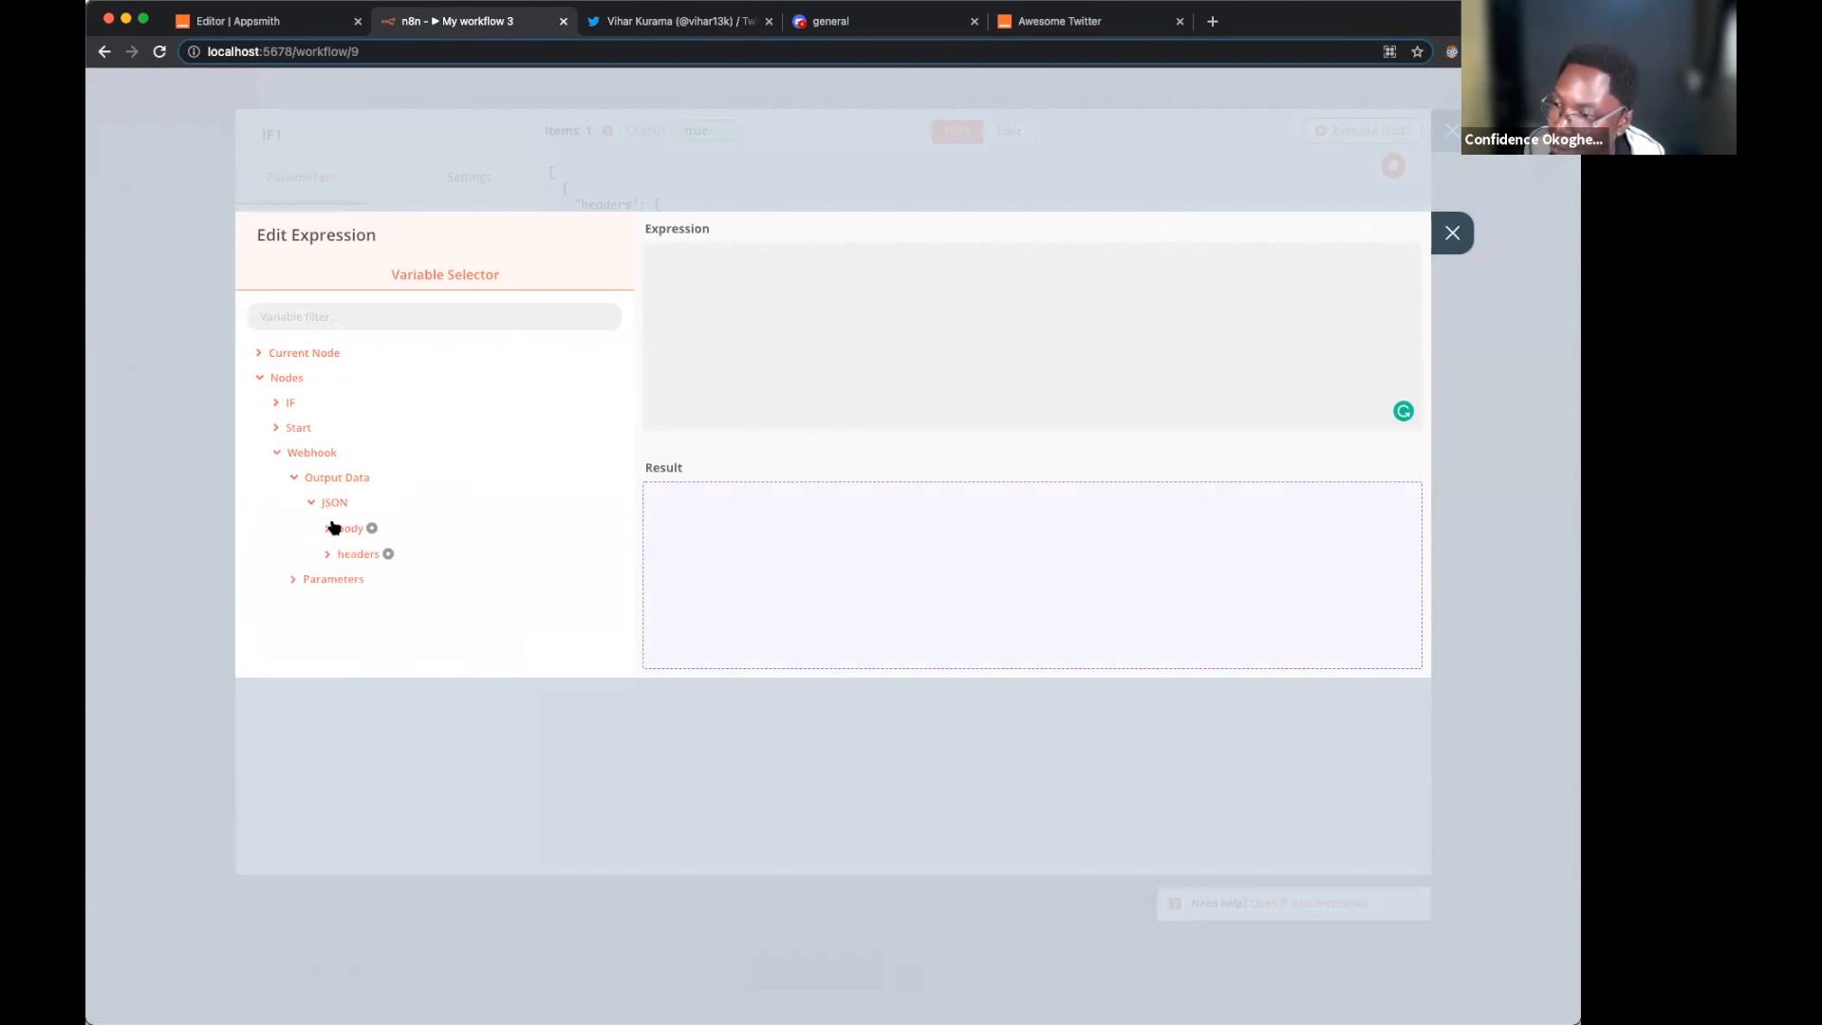
left_click(338, 527)
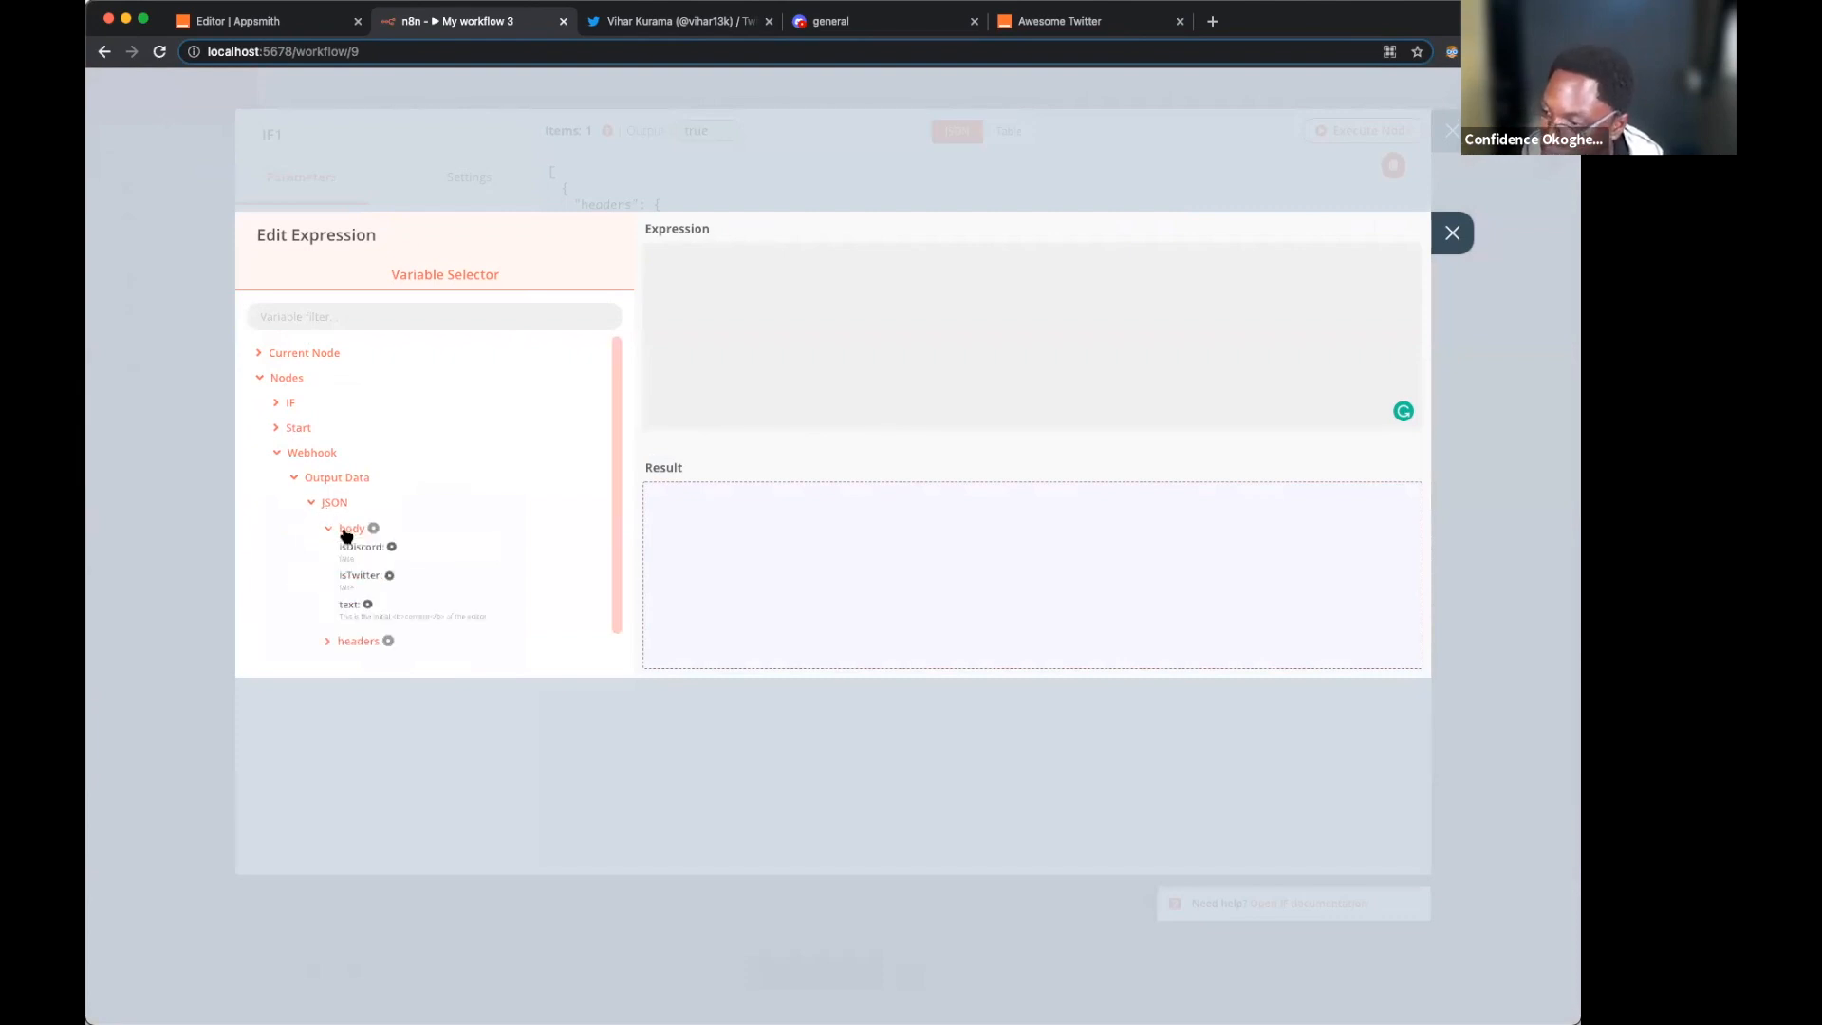
left_click(361, 548)
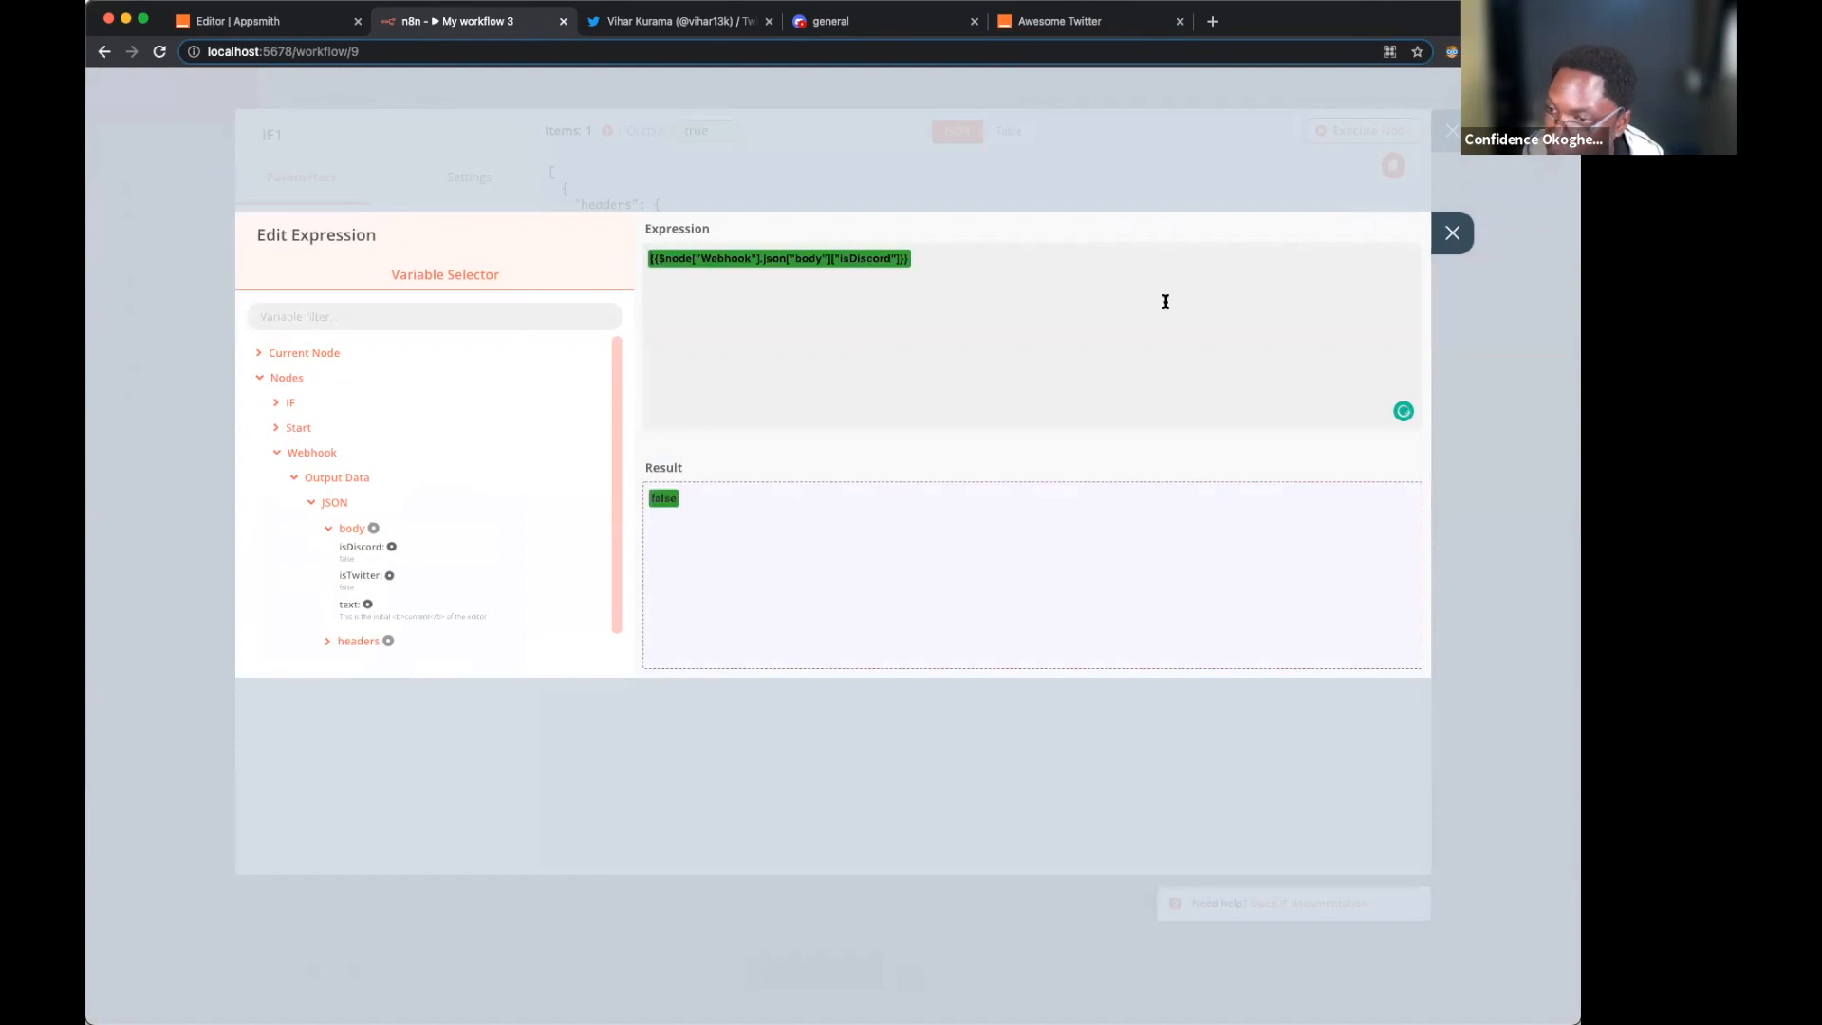
left_click(1451, 234)
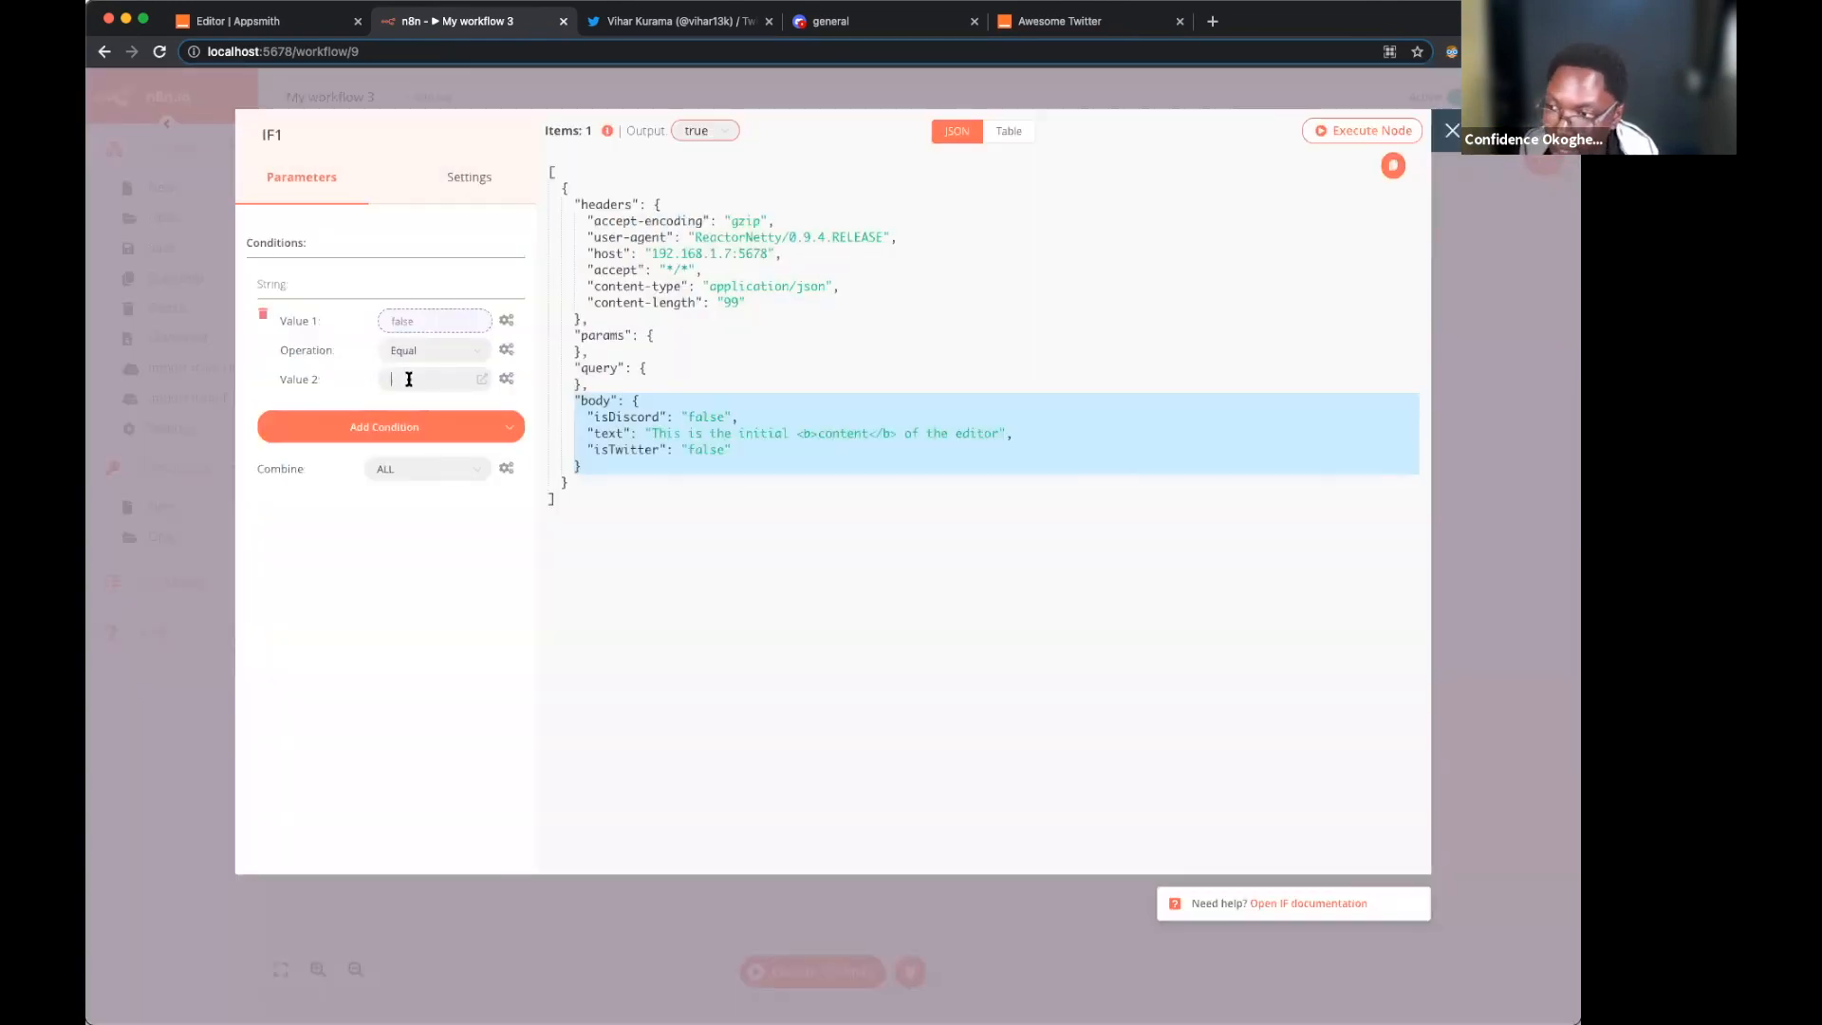
type("t")
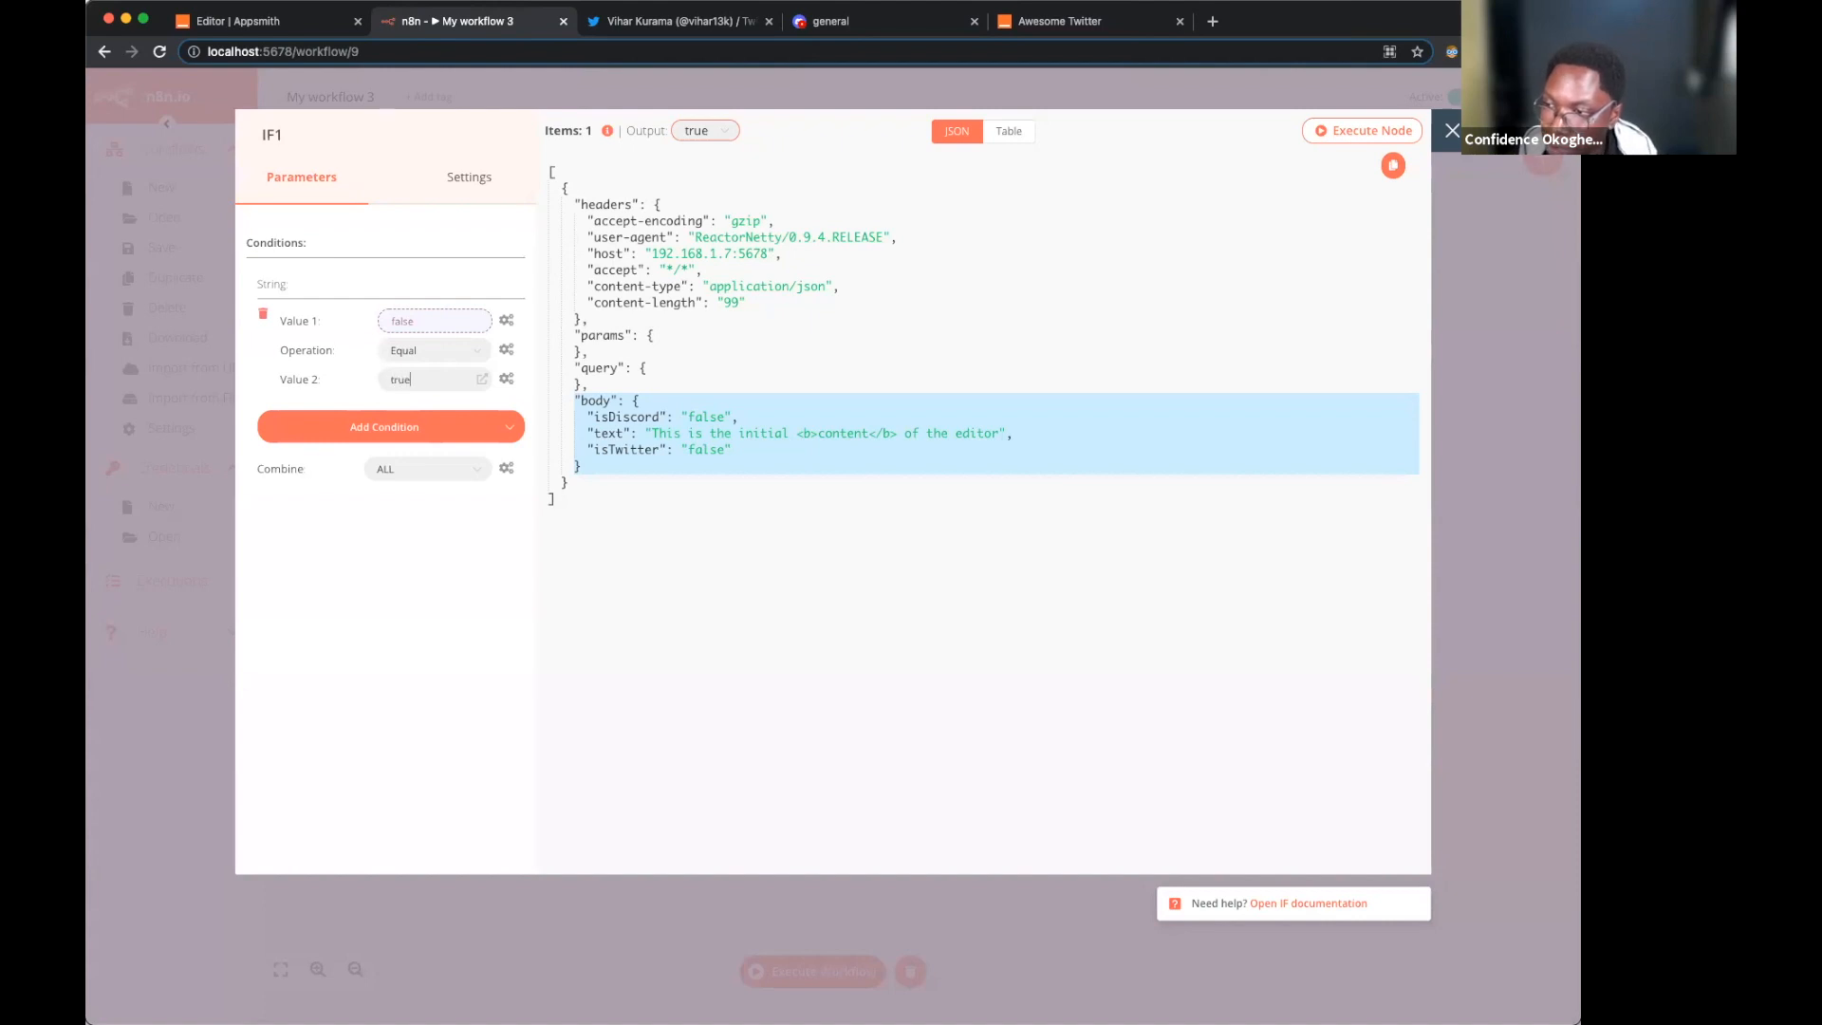
type("rue")
Add a Discord node after IF1's true output.
left_click(1451, 131)
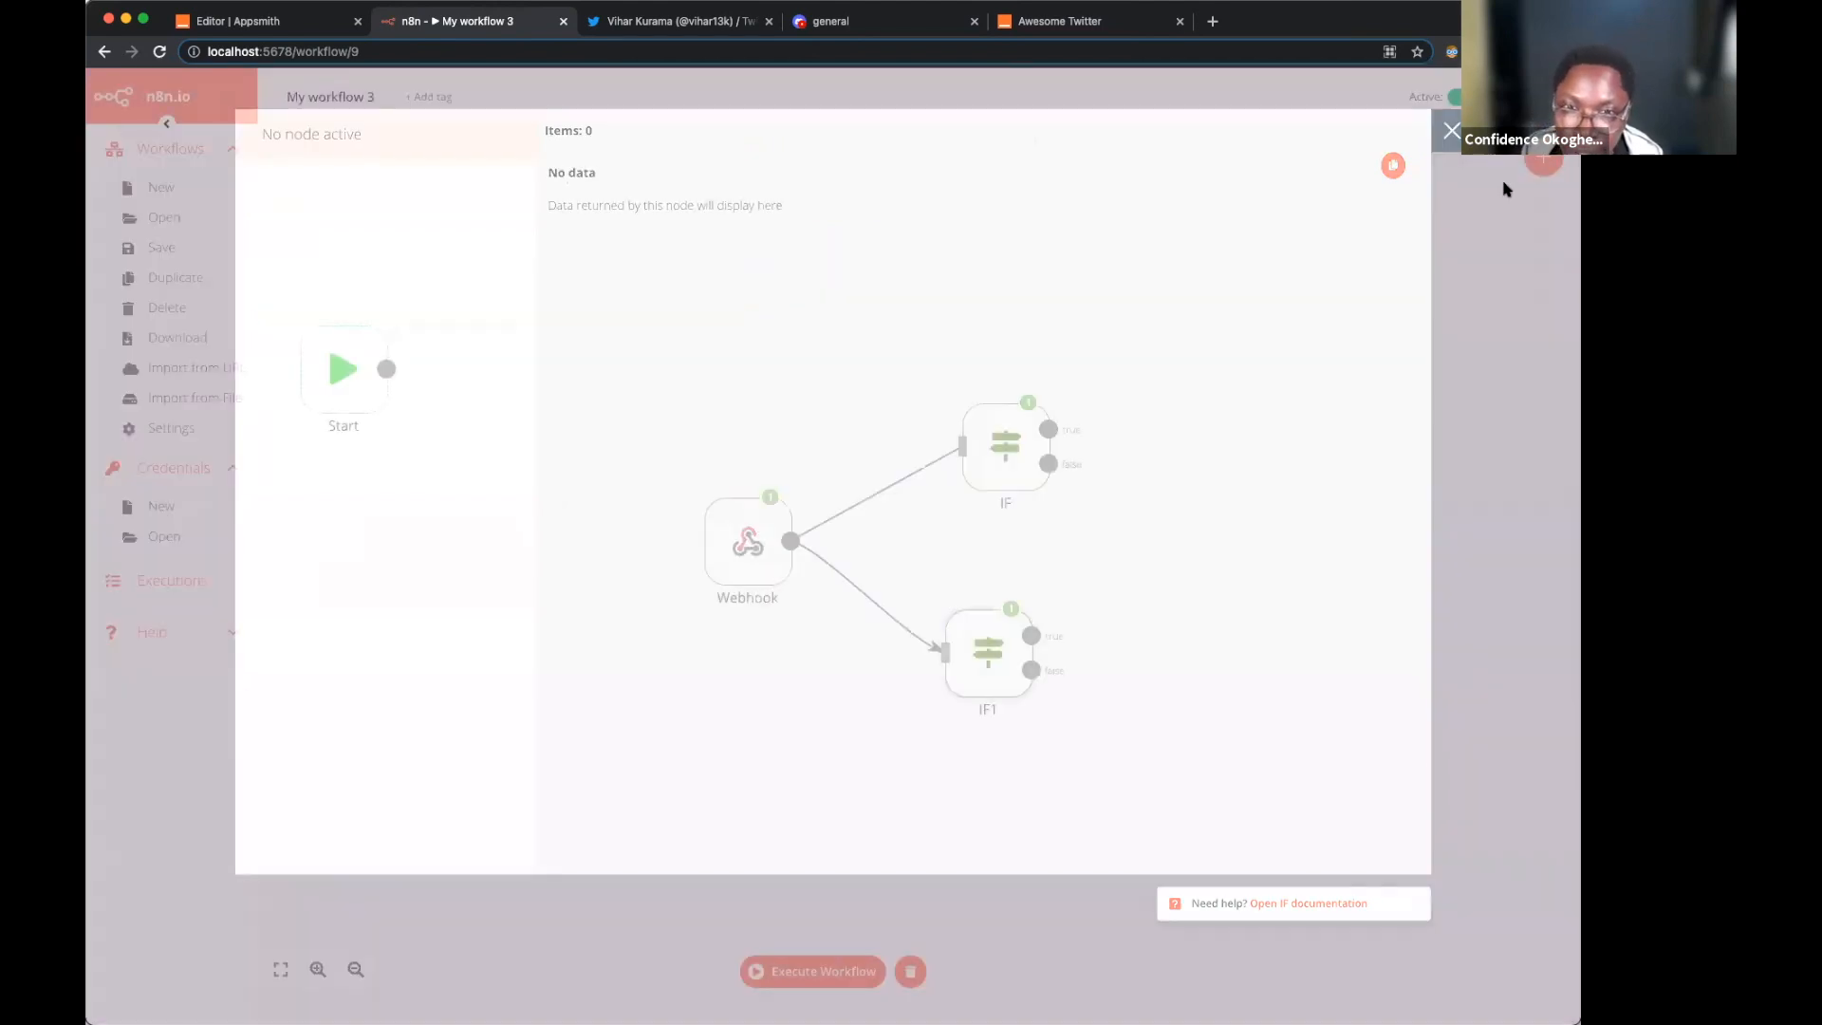
left_click(1545, 162)
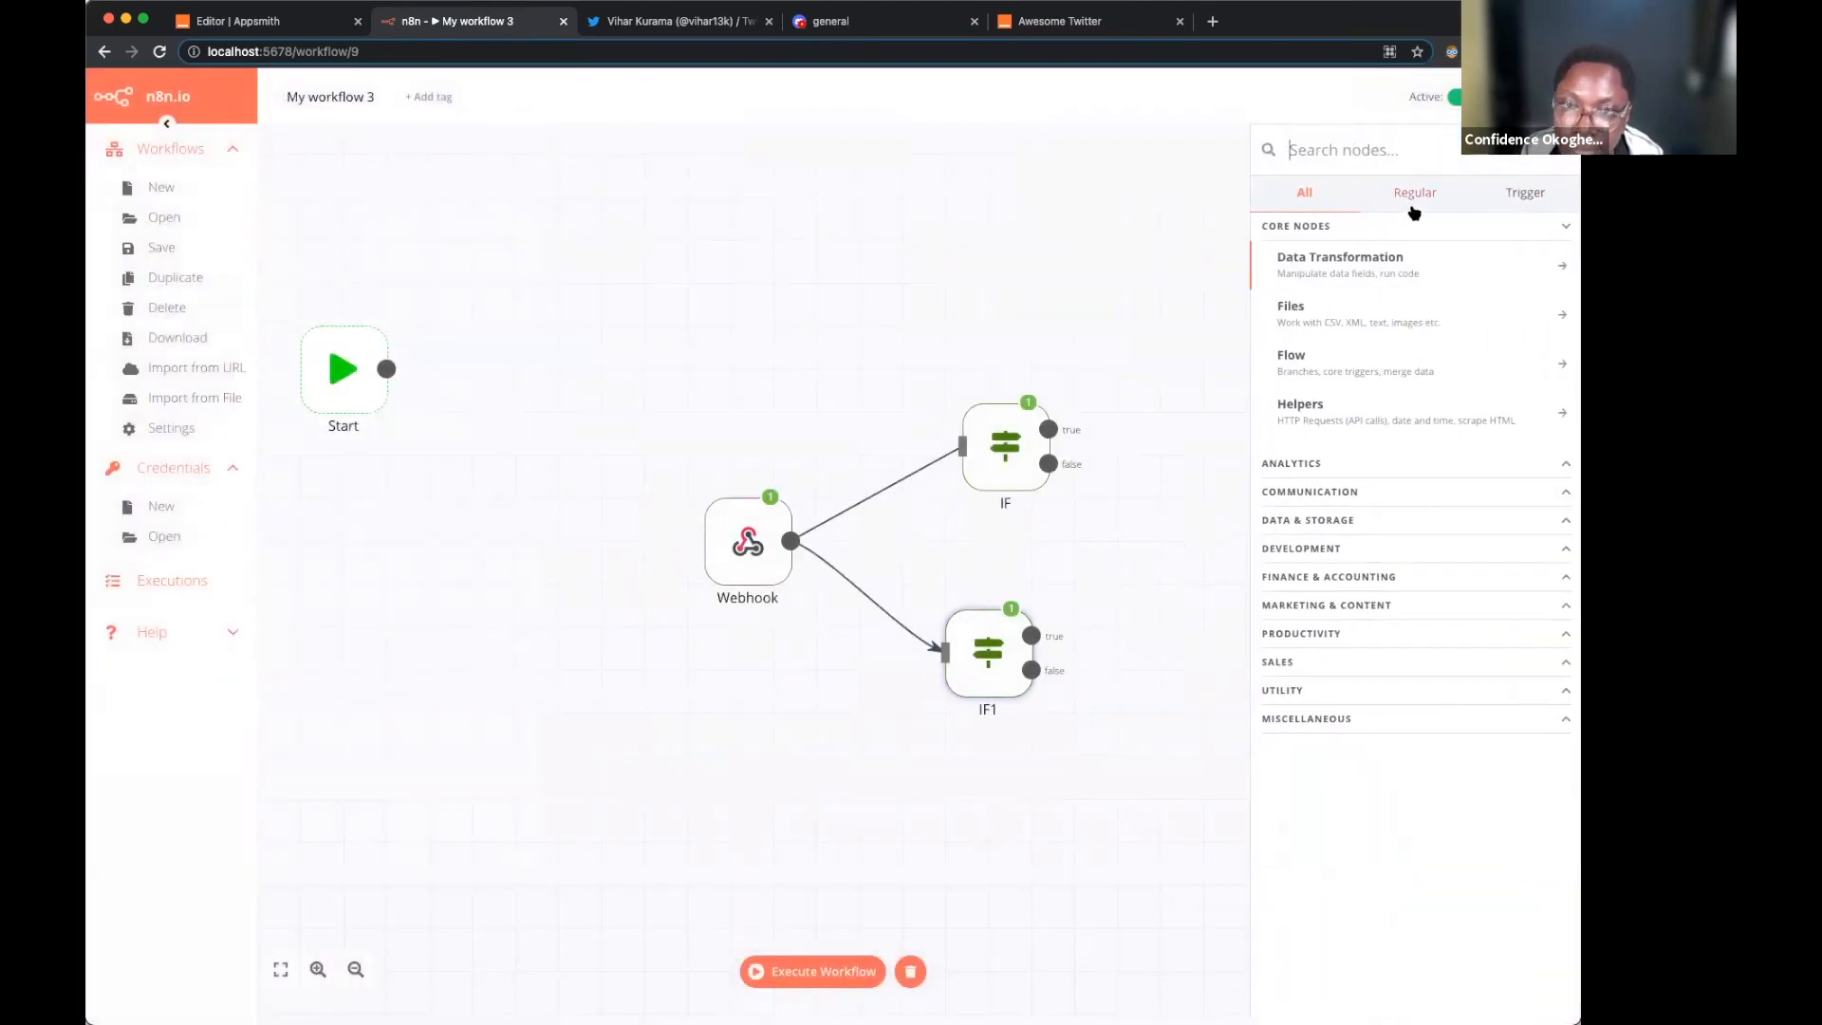
type("dis")
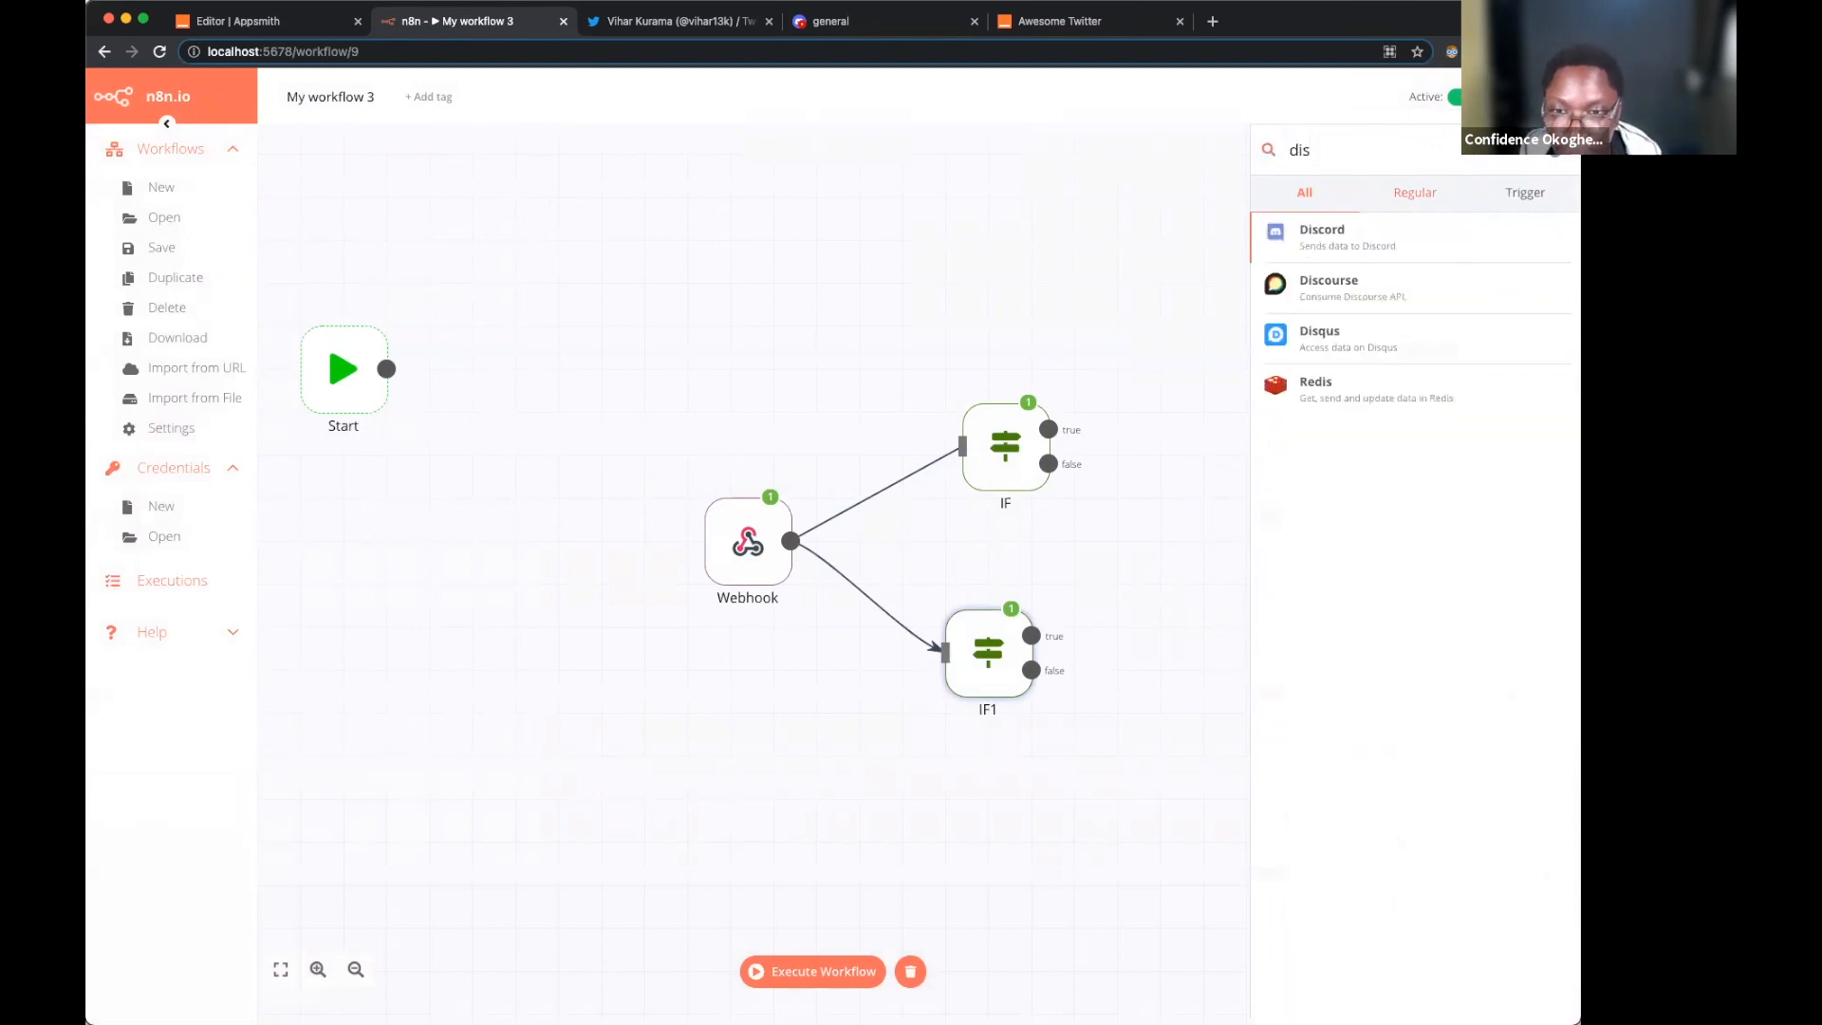
left_click(1320, 240)
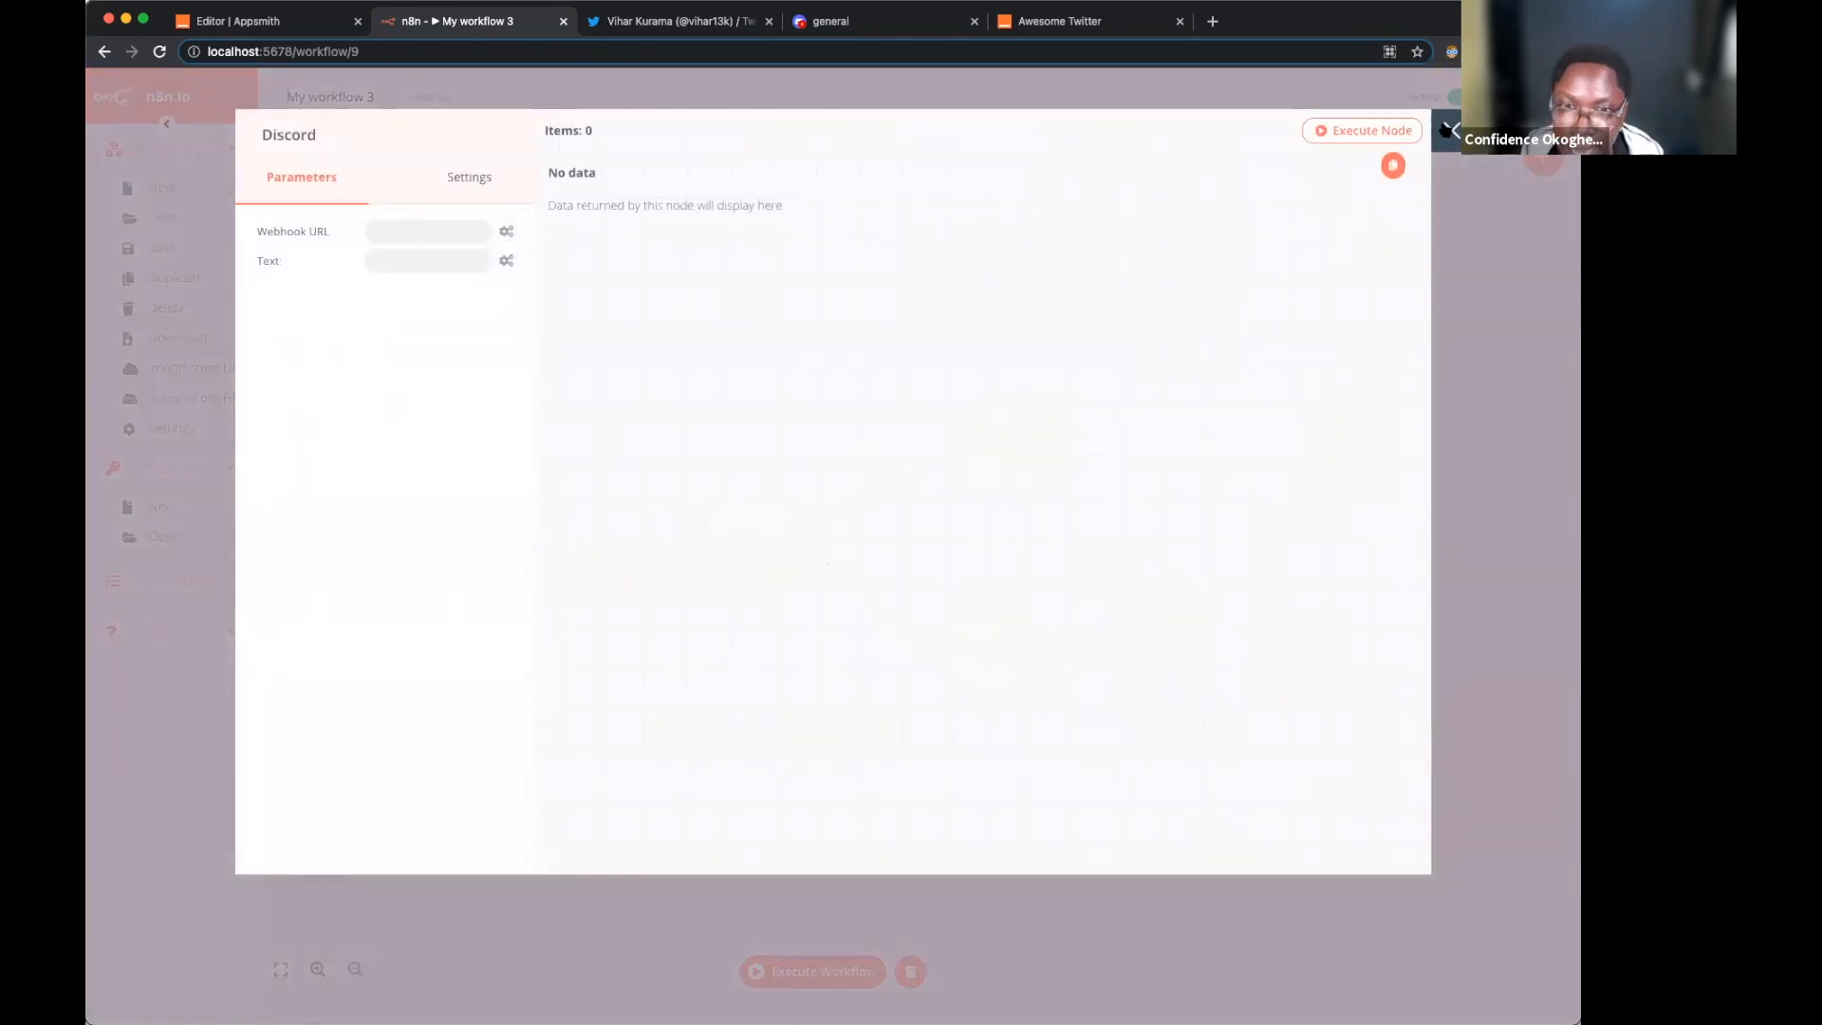
left_click(1452, 130)
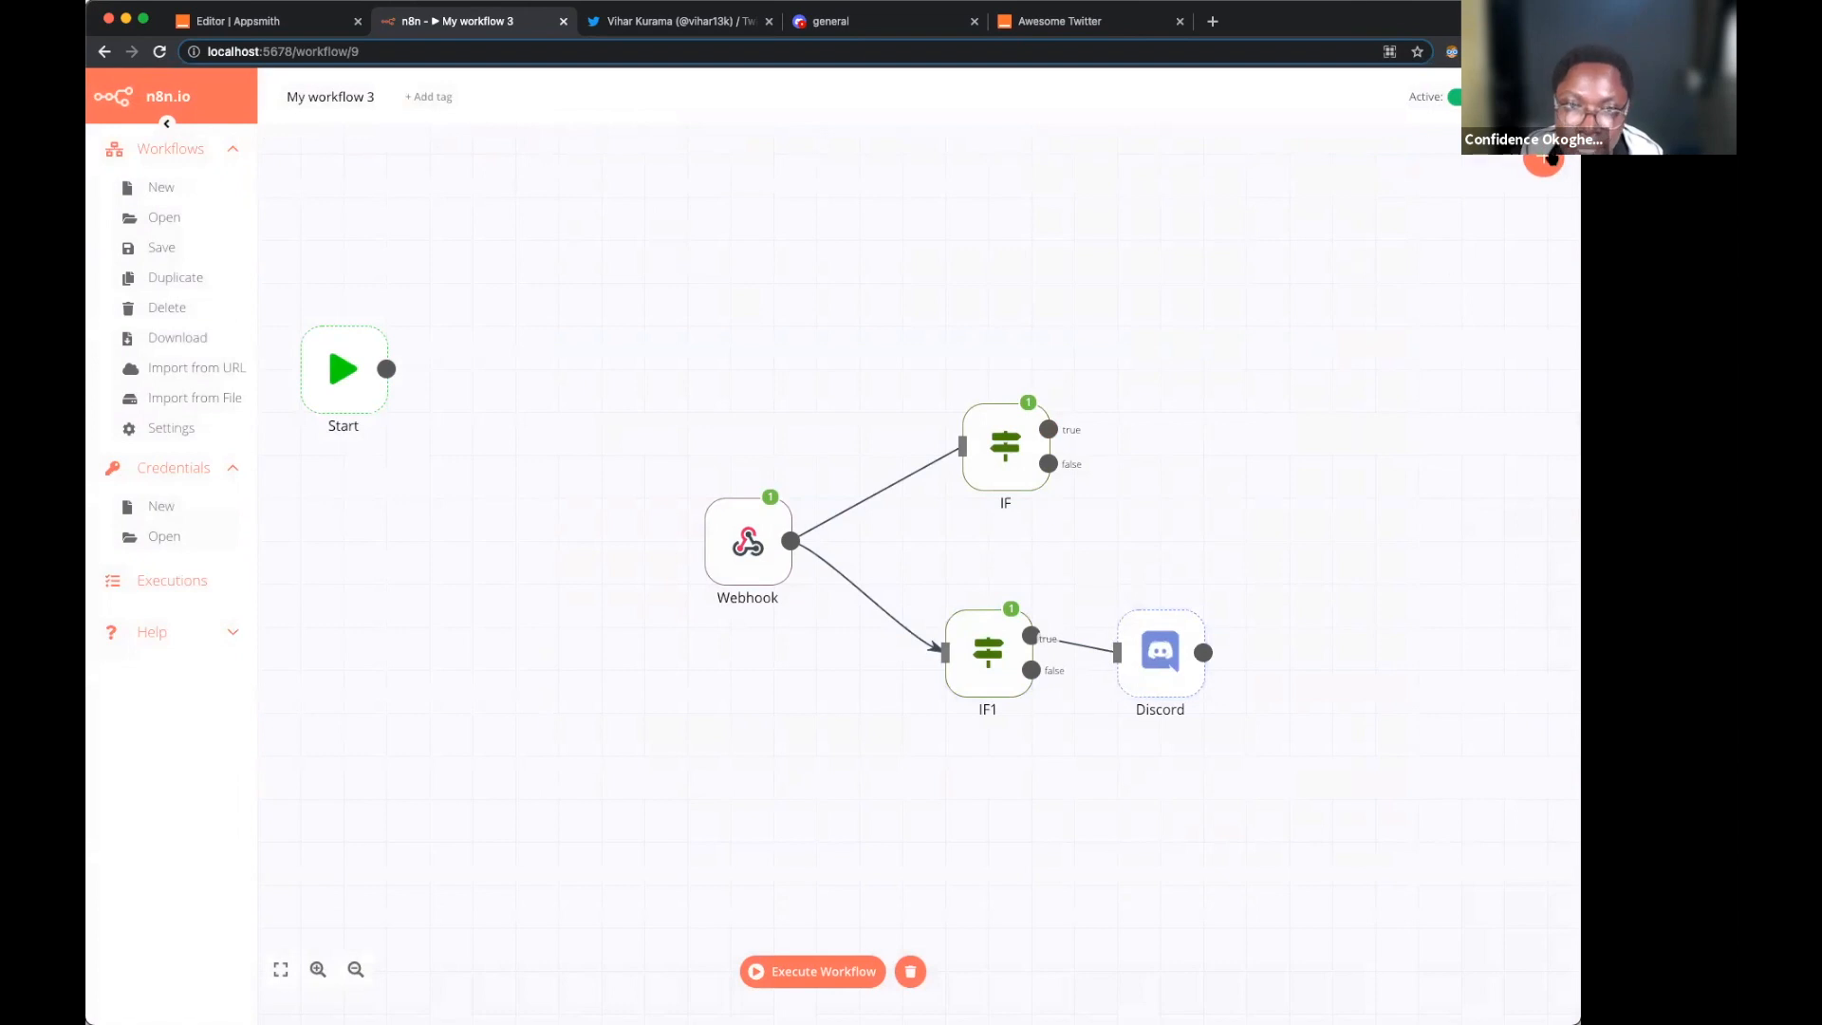
Add a Twitter node, connect IF's true output to it, and tidy the node layout.
left_click(1543, 158)
type("t")
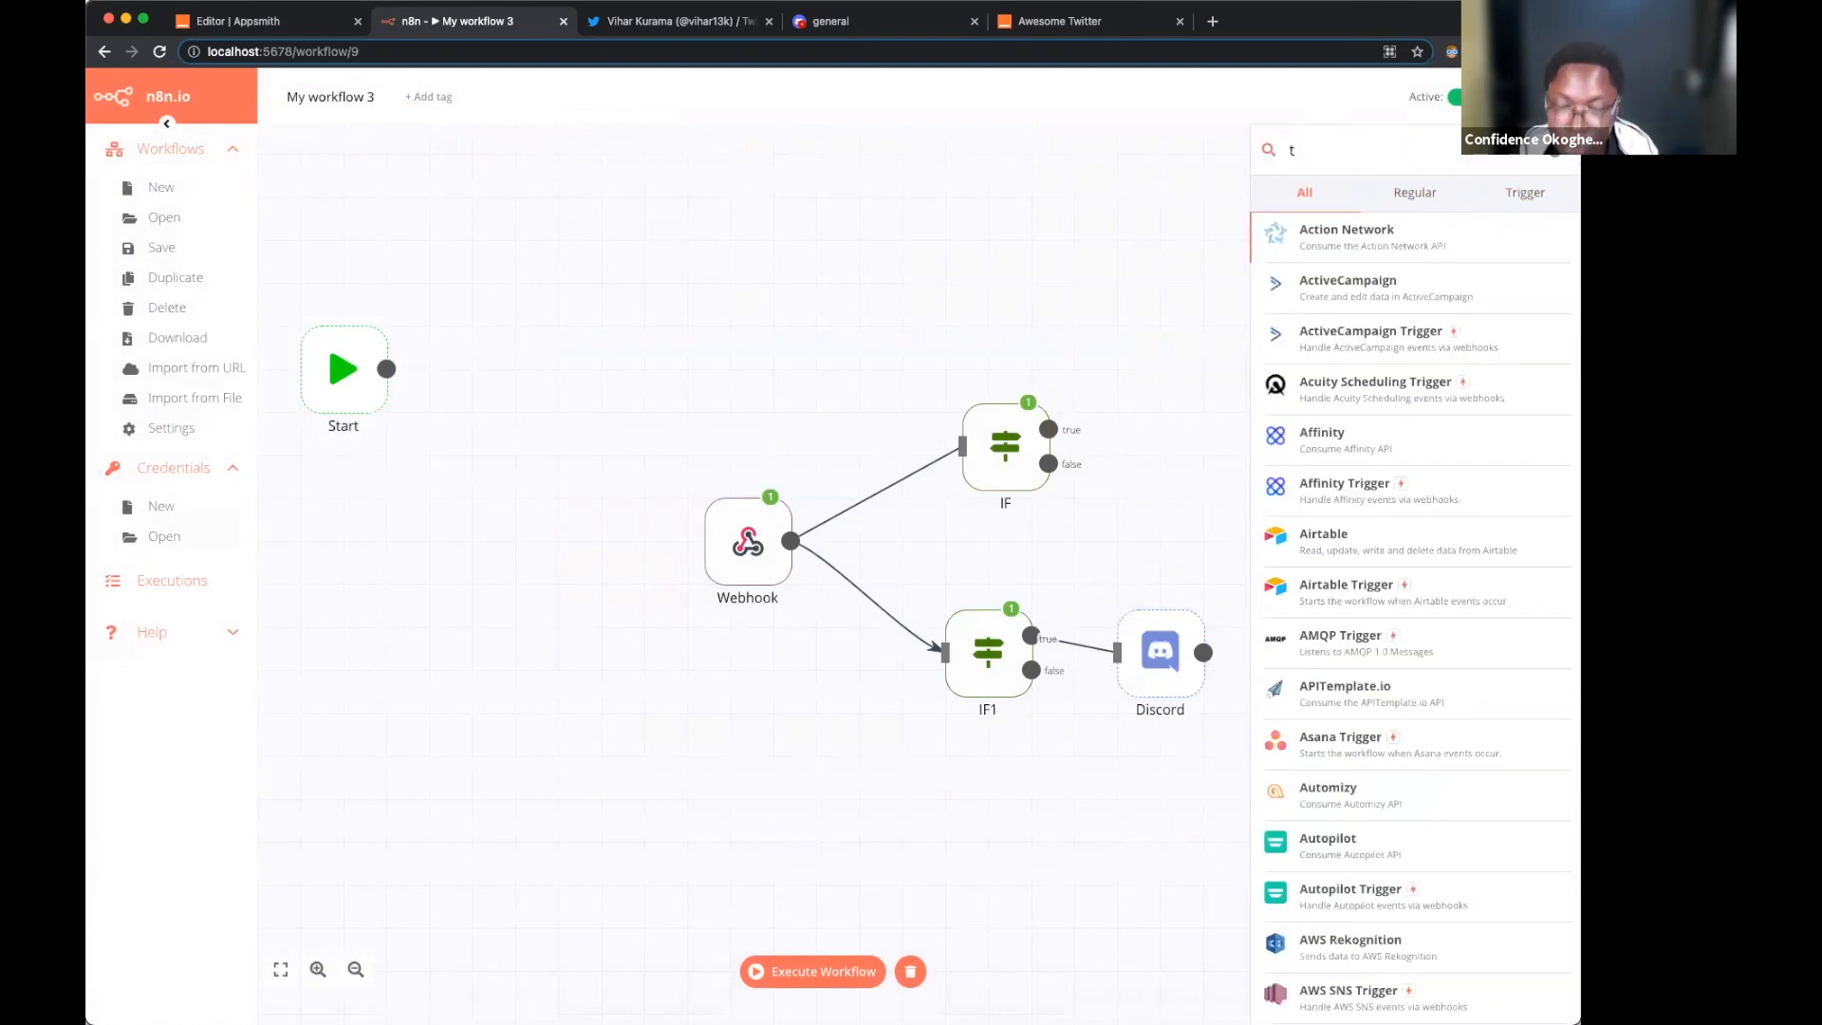
type("iwt")
key("BackSpace")
key("BackSpace")
key("BackSpace")
type("wi")
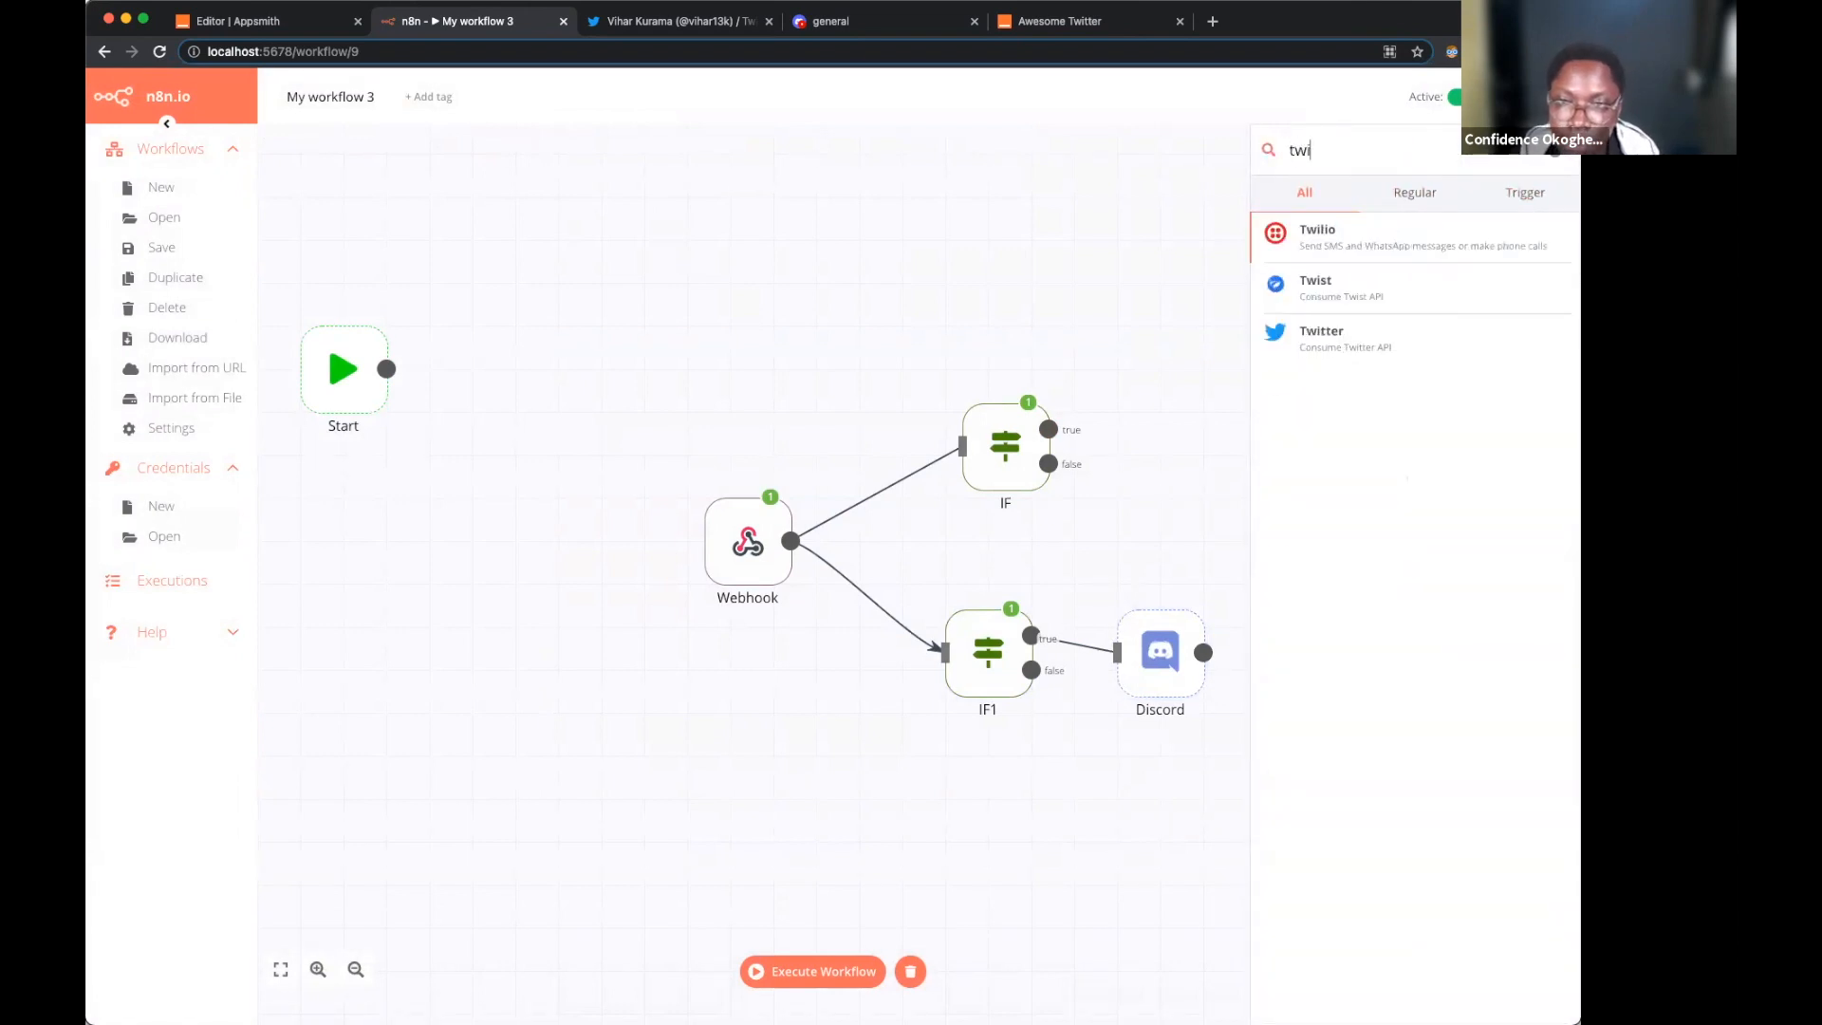
left_click(1338, 322)
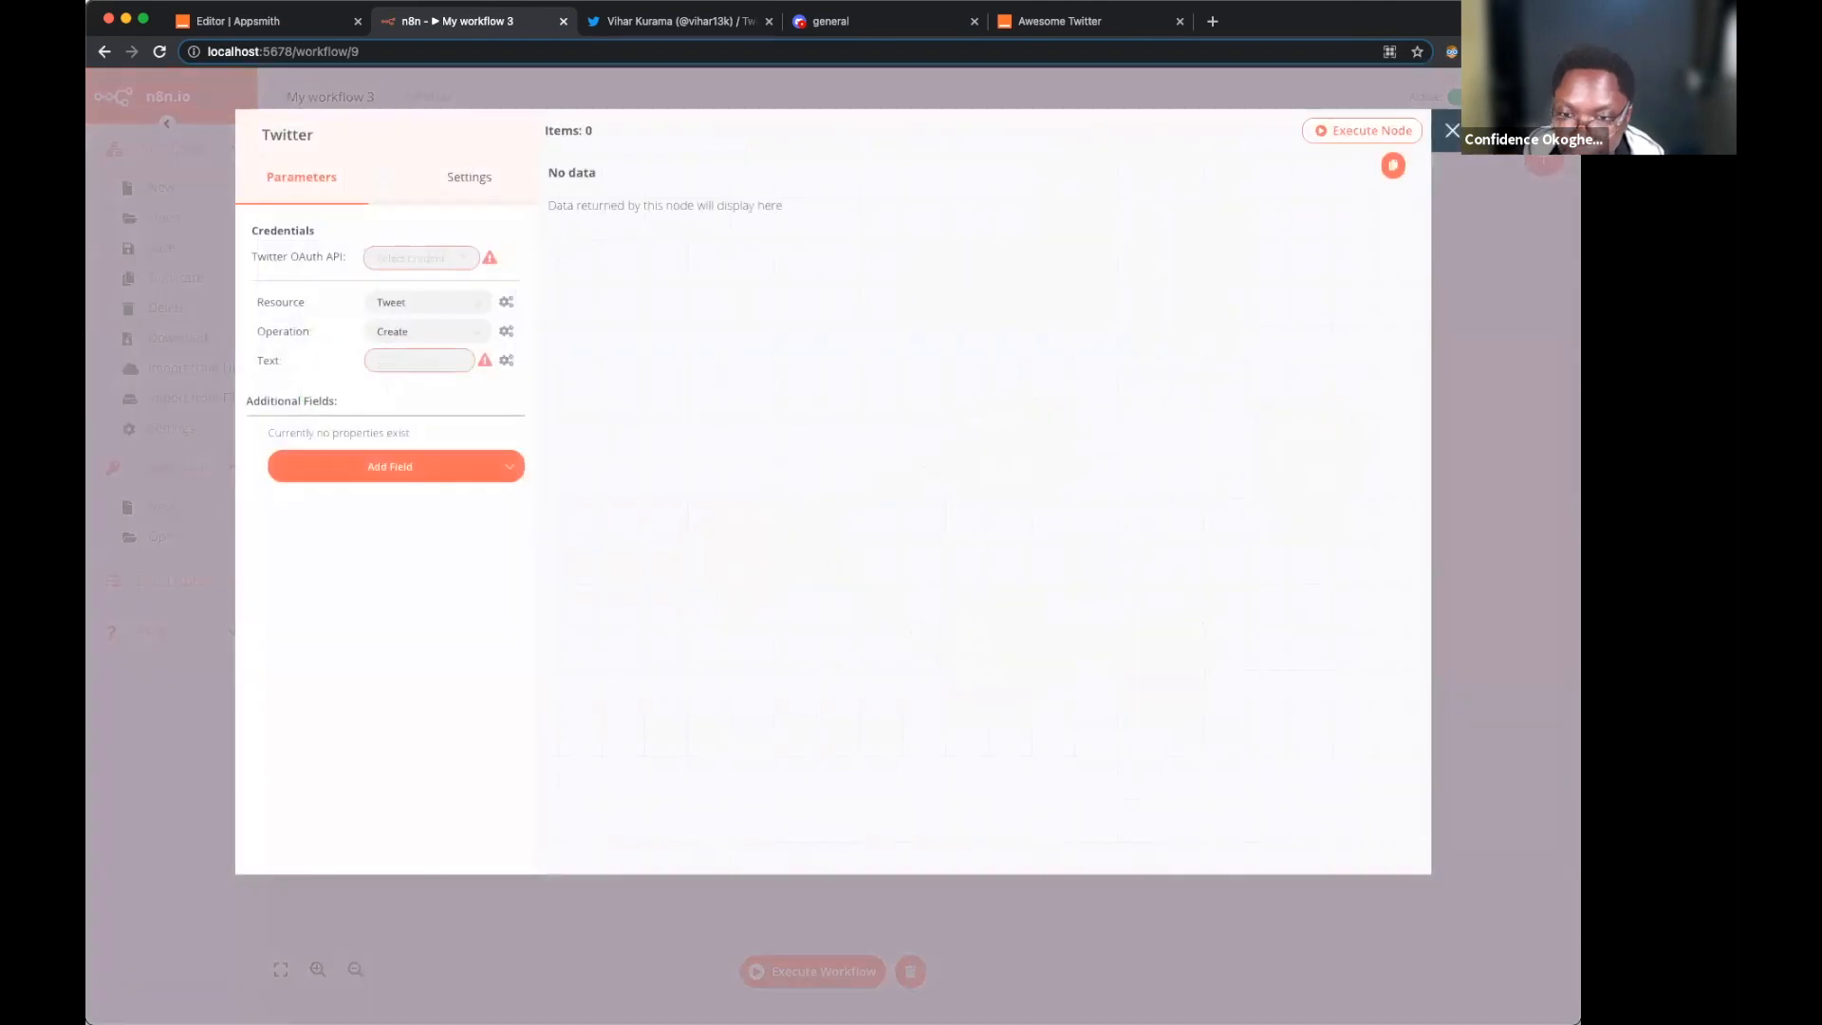
left_click(1451, 132)
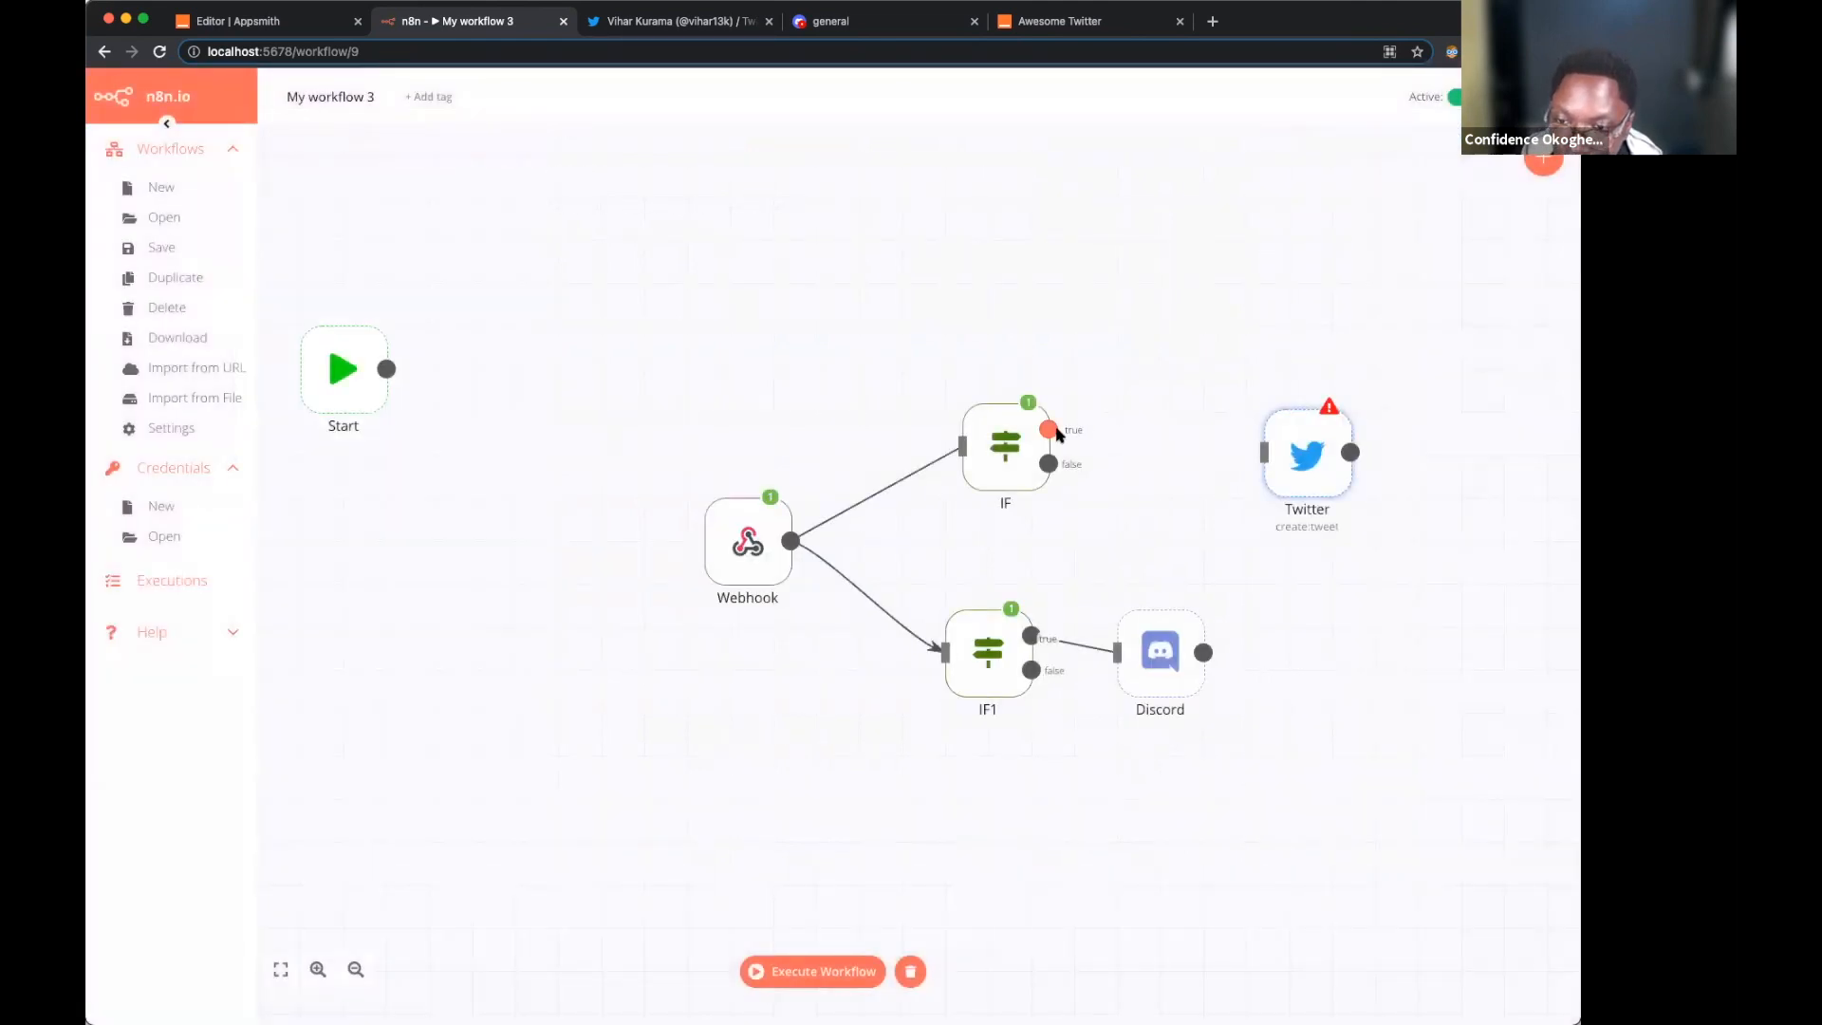
left_click_drag(1049, 429, 1237, 402)
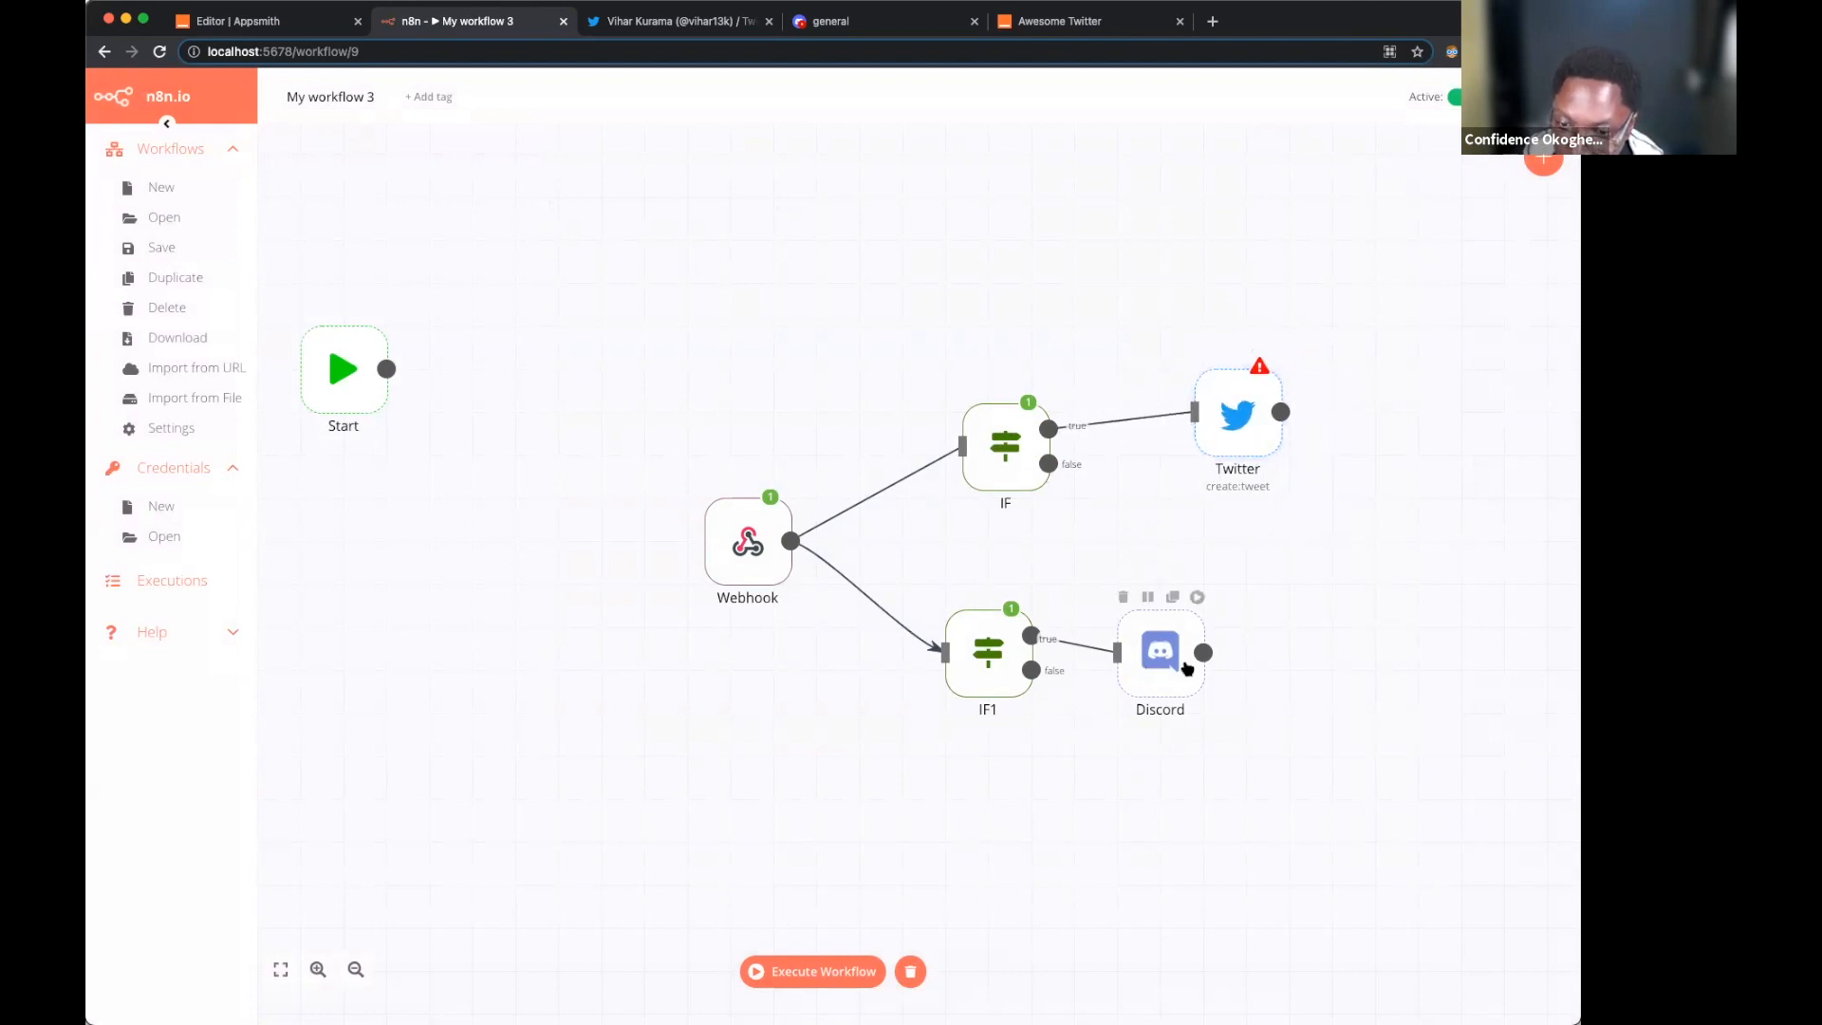
left_click_drag(1150, 676, 1245, 667)
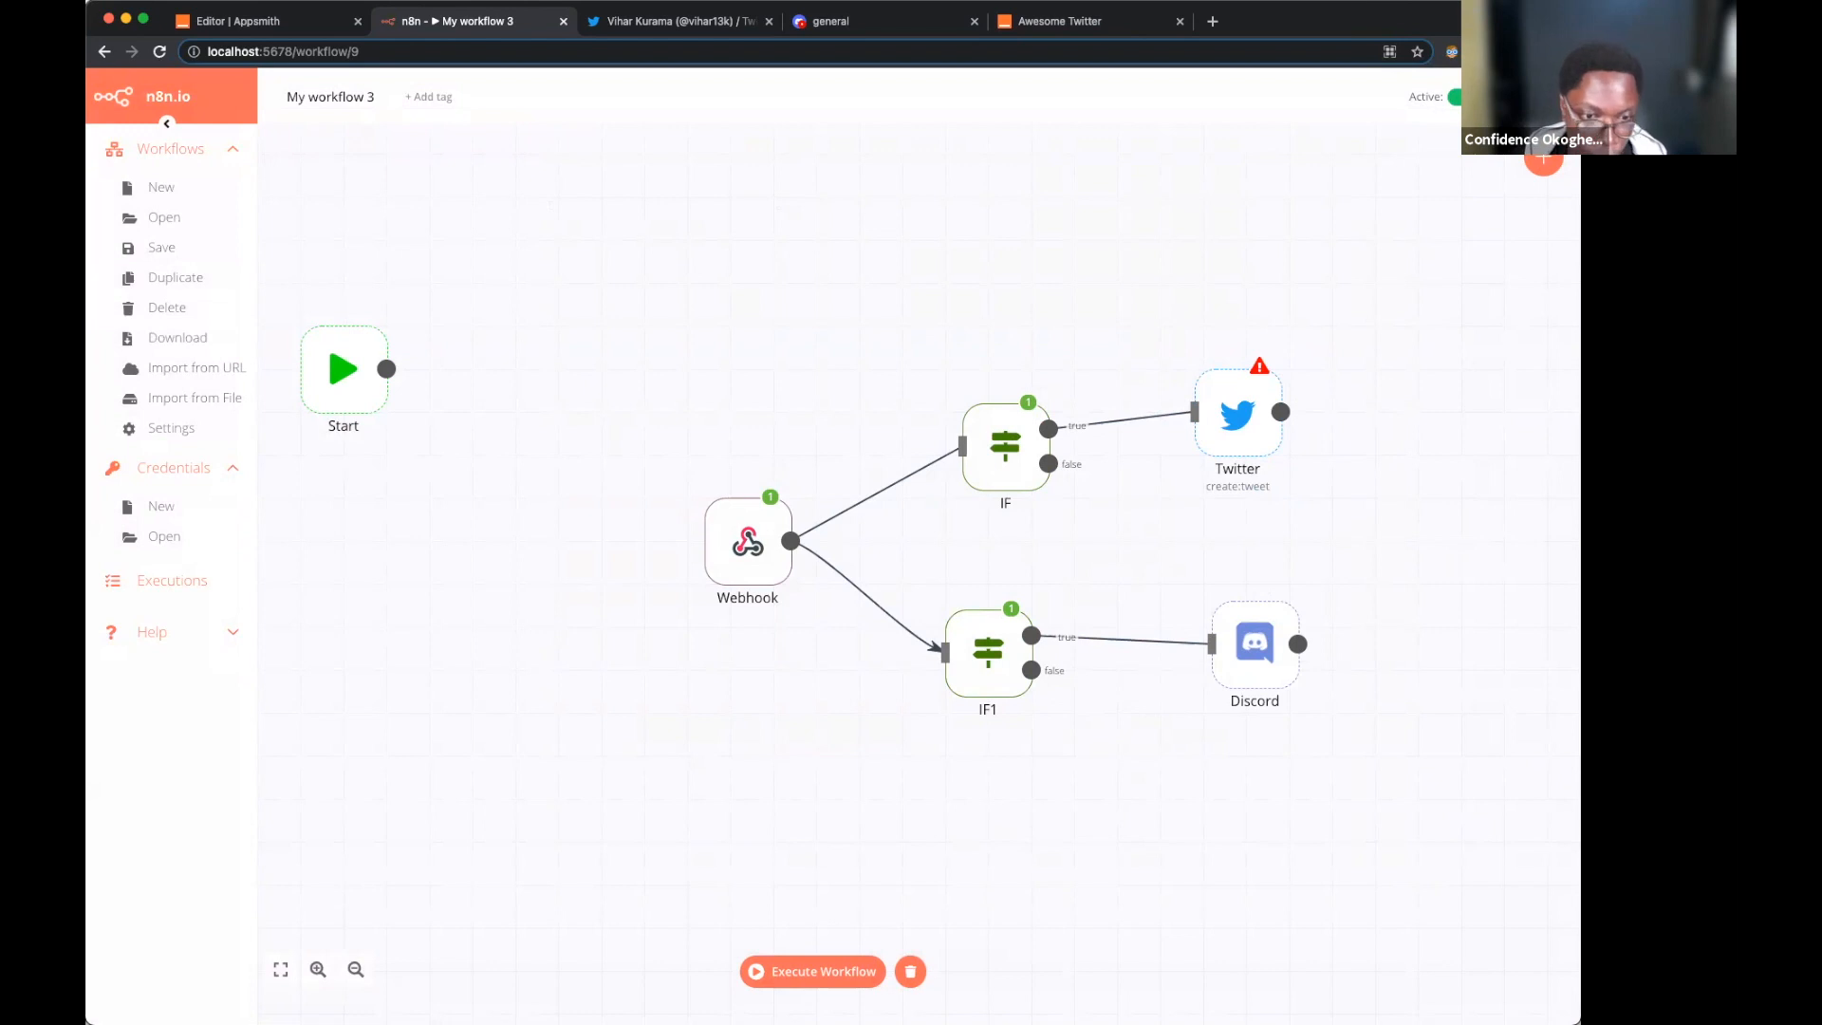
Start creating new Twitter OAuth API credentials for the Twitter node.
double_click(1233, 410)
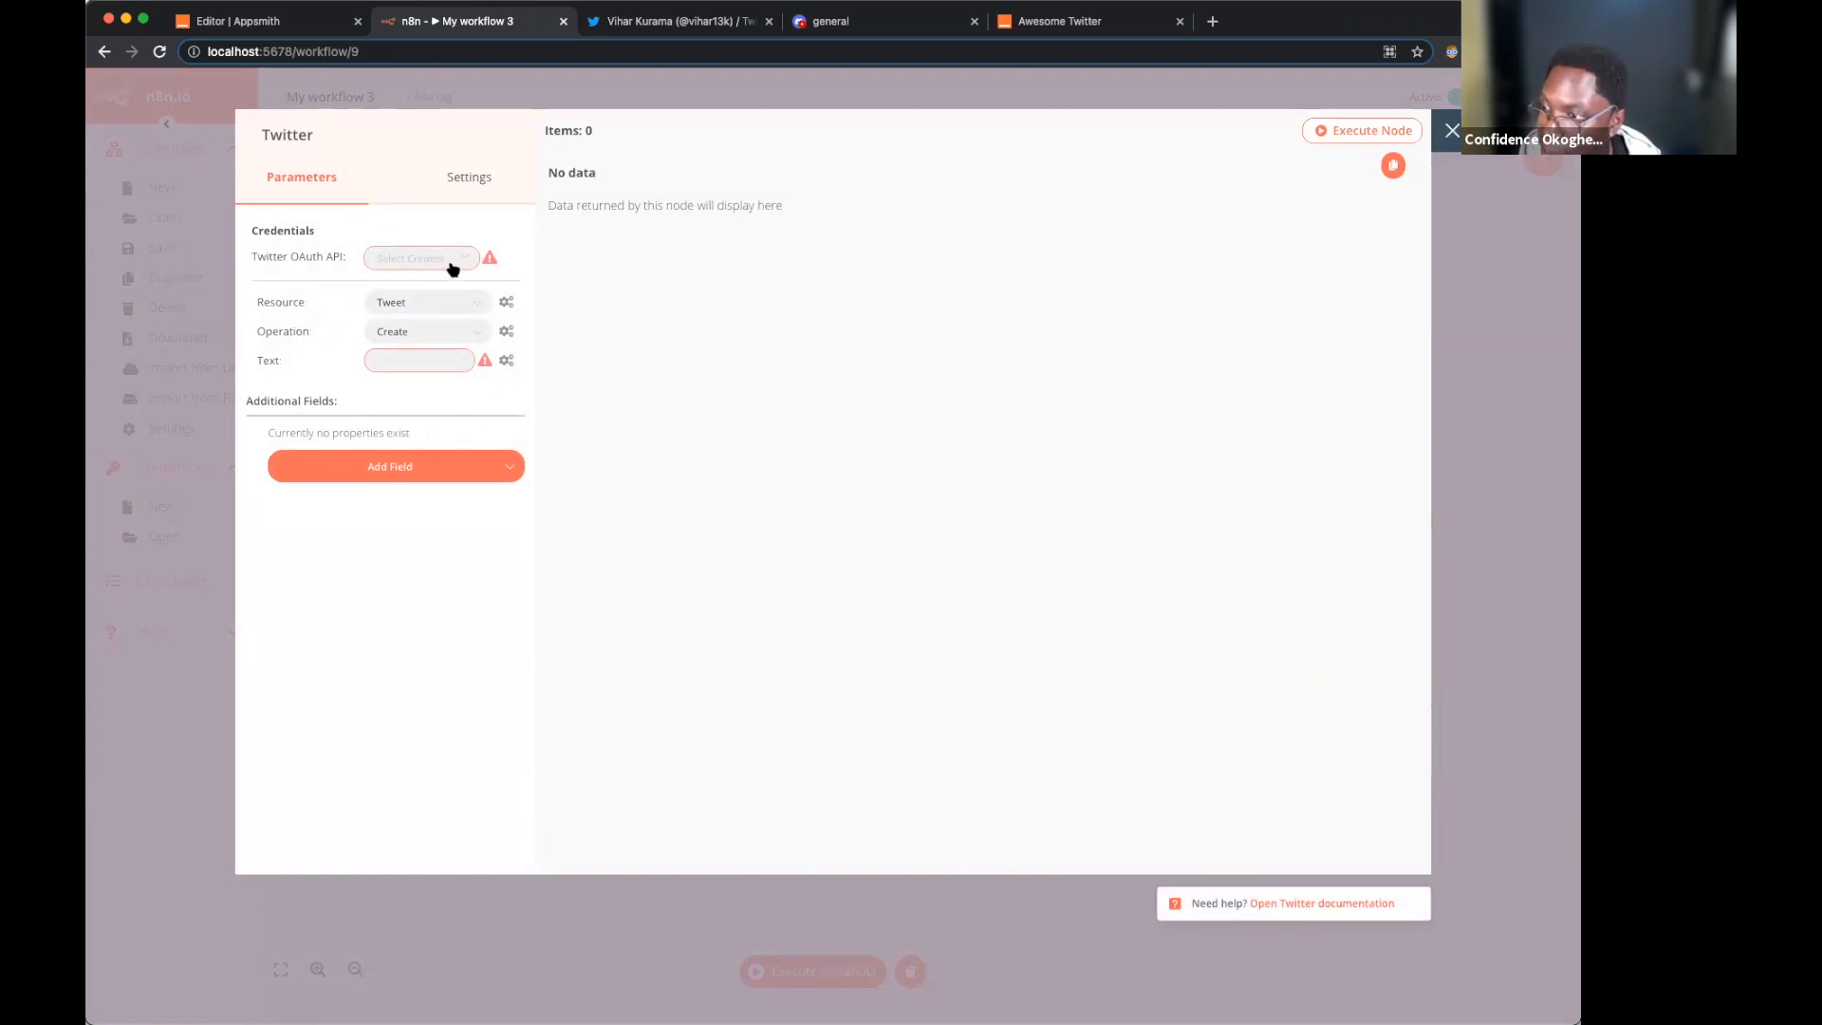
mouse_move(493, 261)
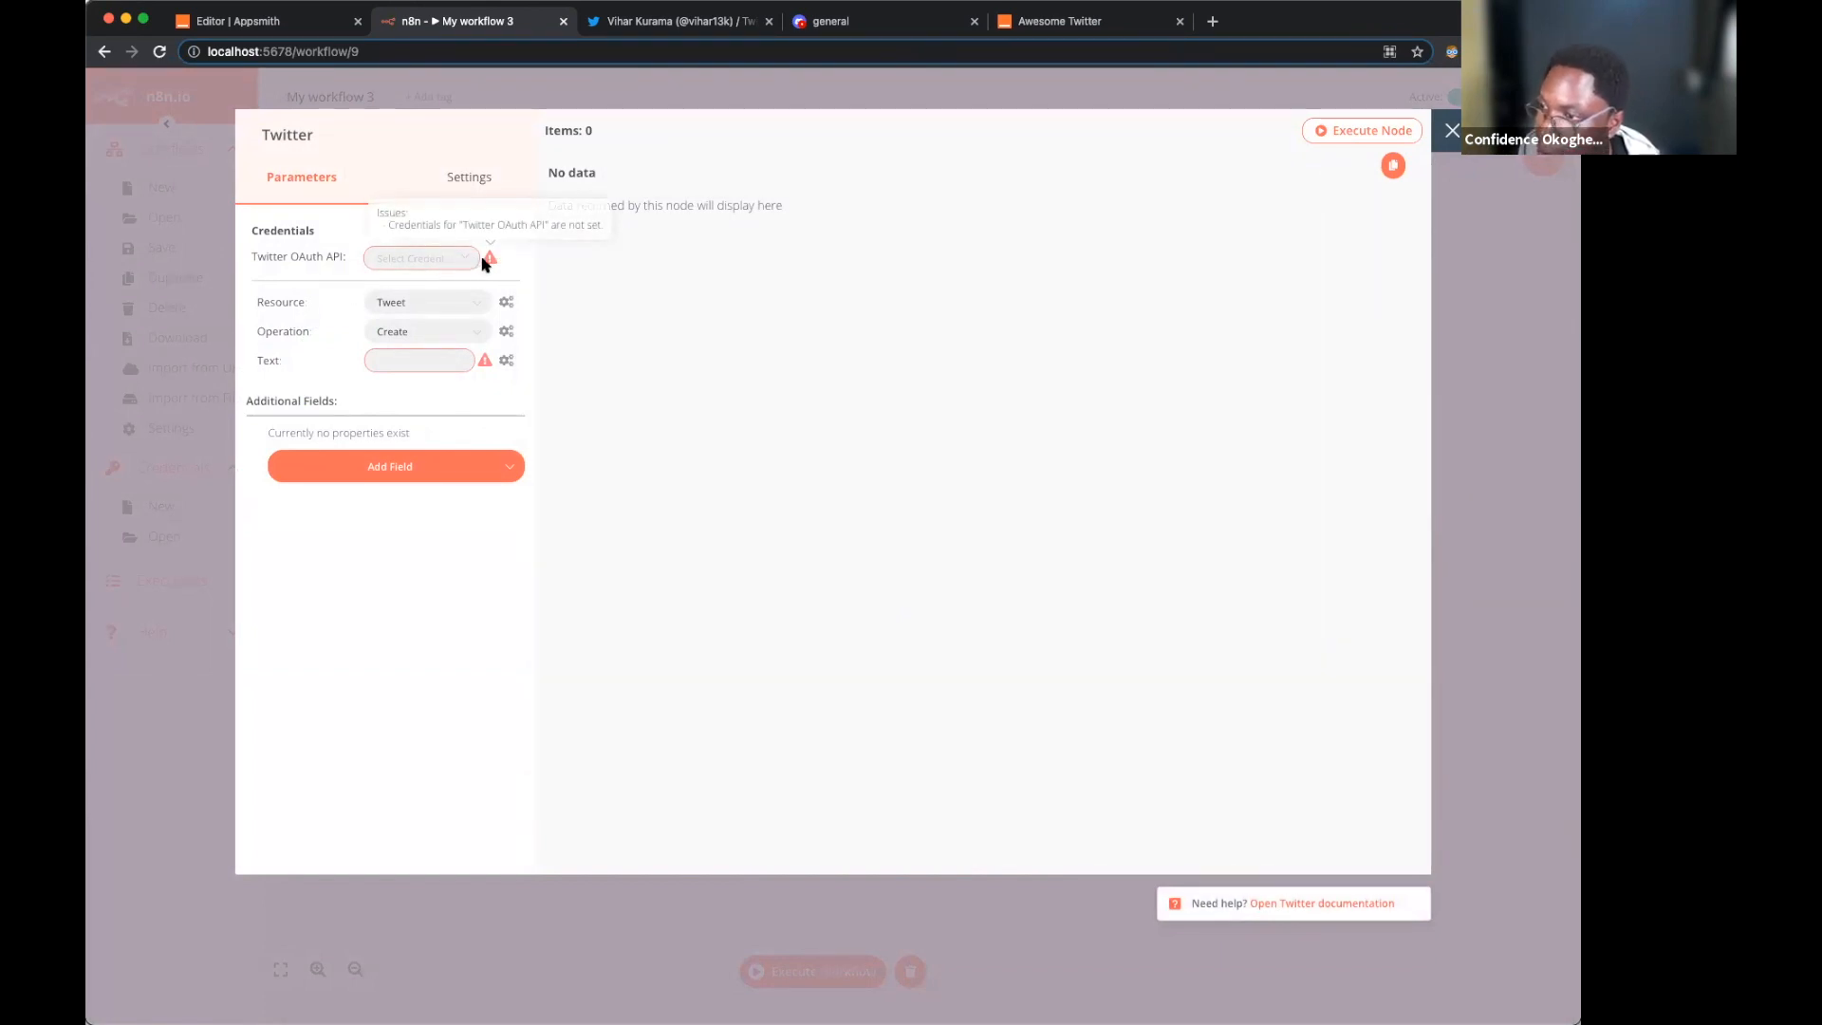
left_click(459, 264)
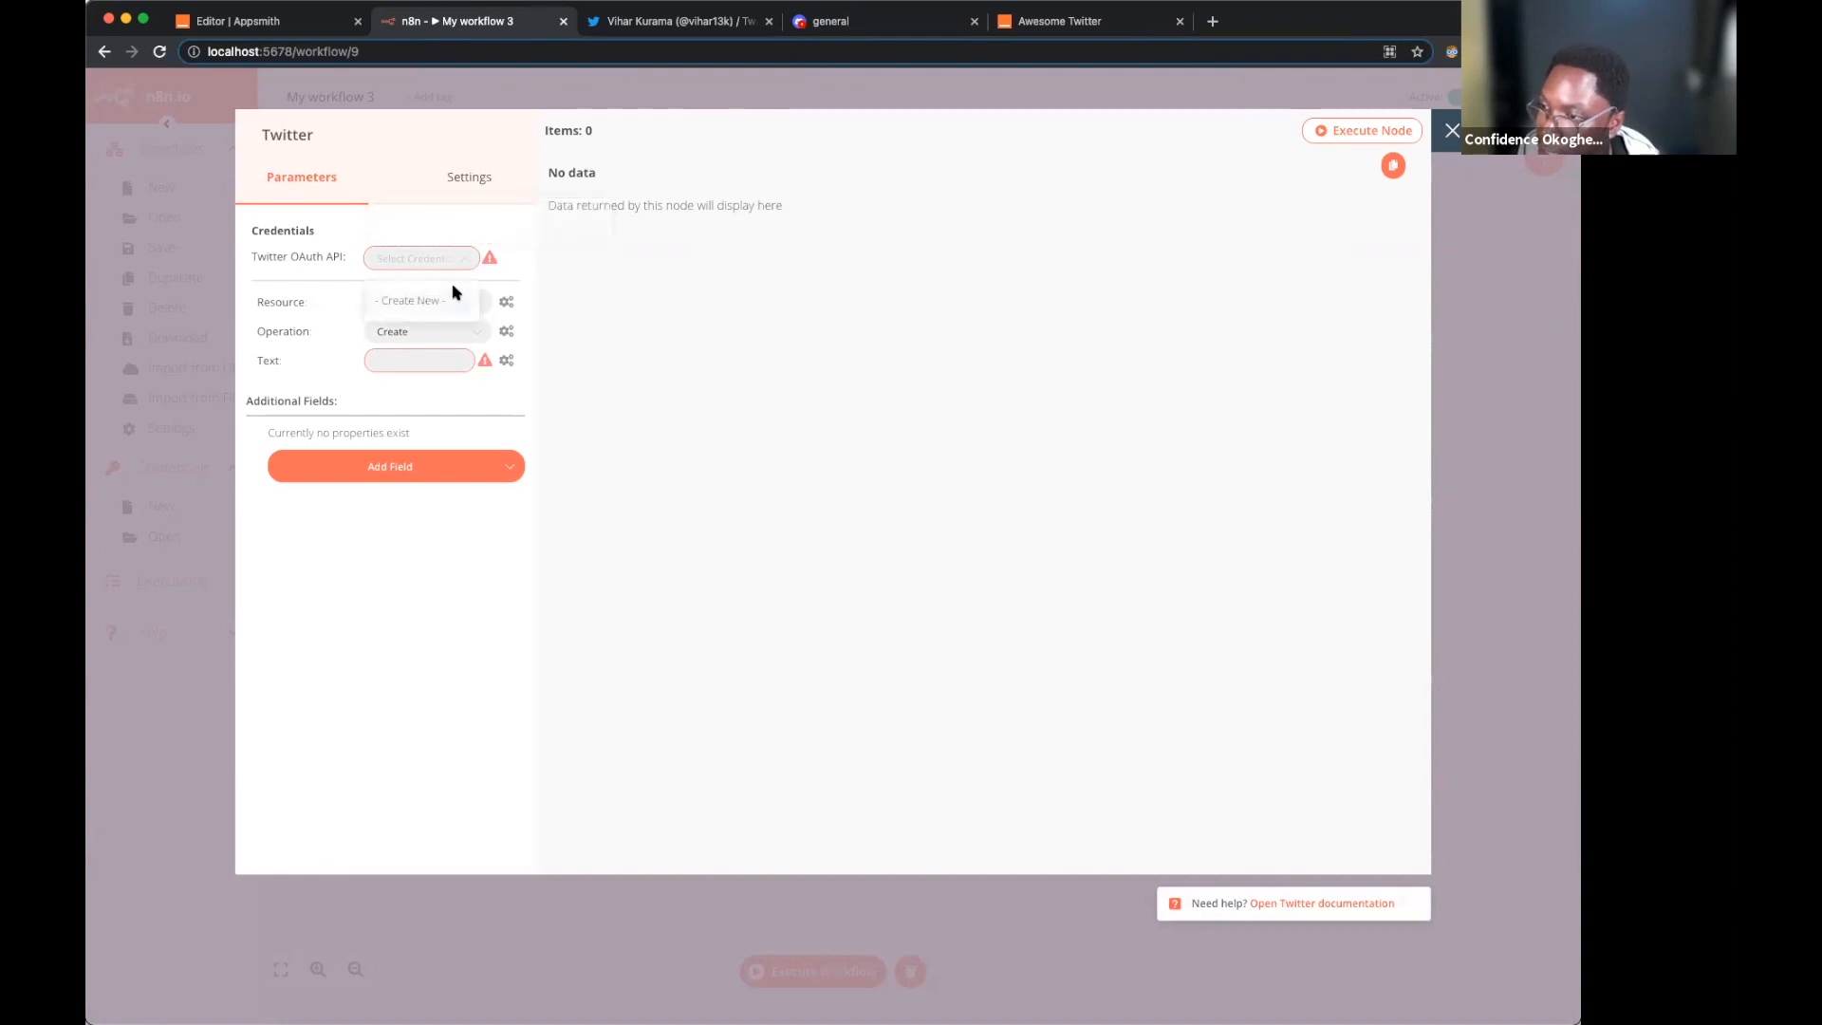
left_click(453, 298)
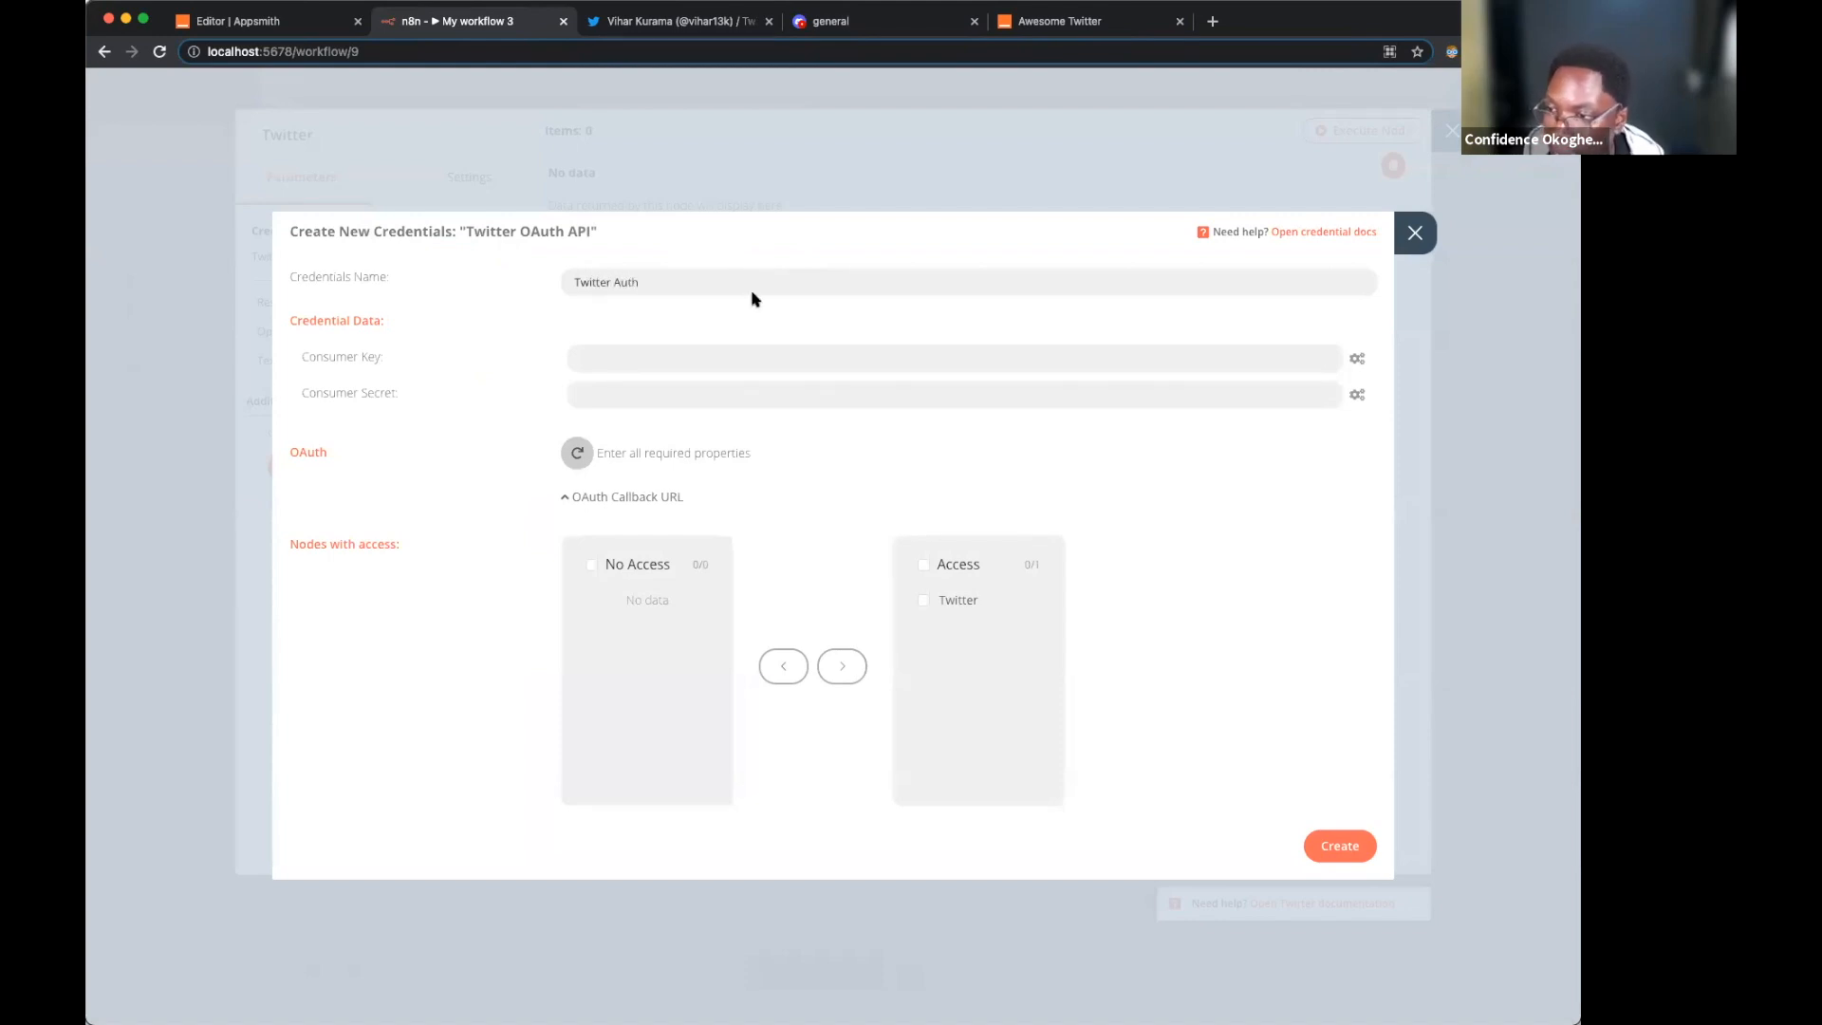
Paste the consumer key and consumer secret, then connect the credential via OAuth.
key("super+Tab")
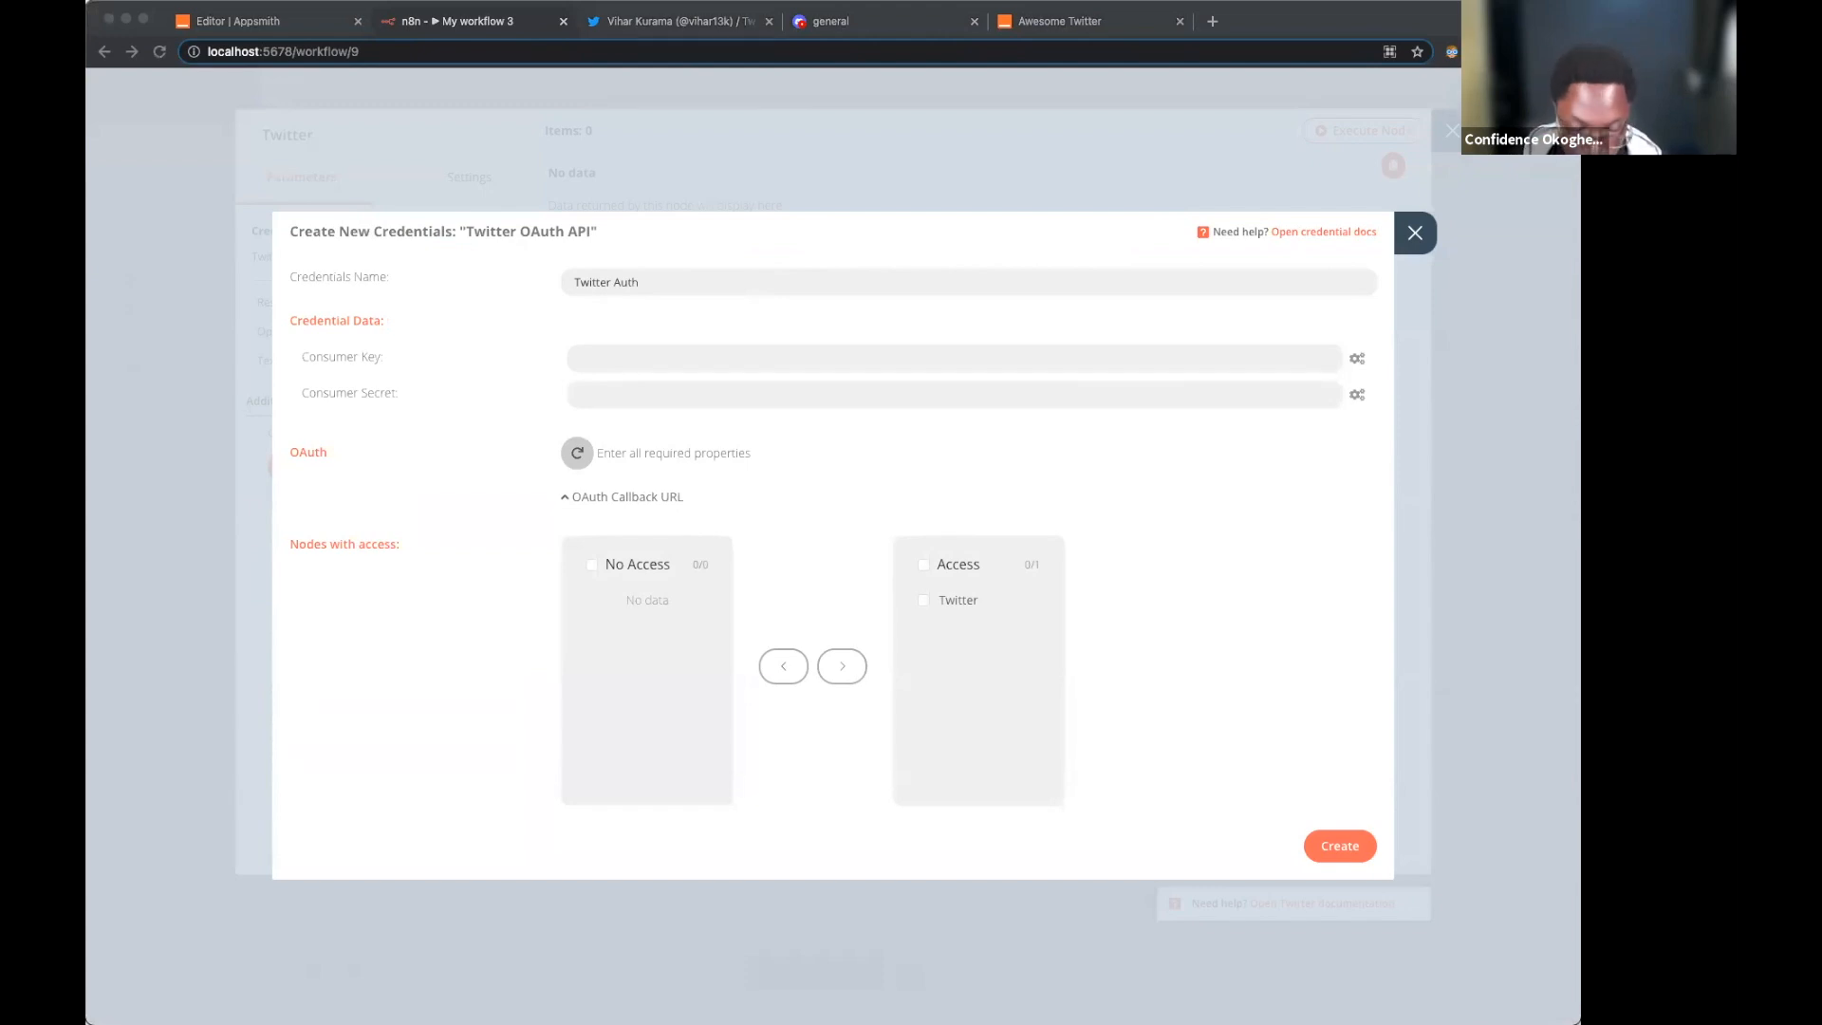
left_click(1045, 354)
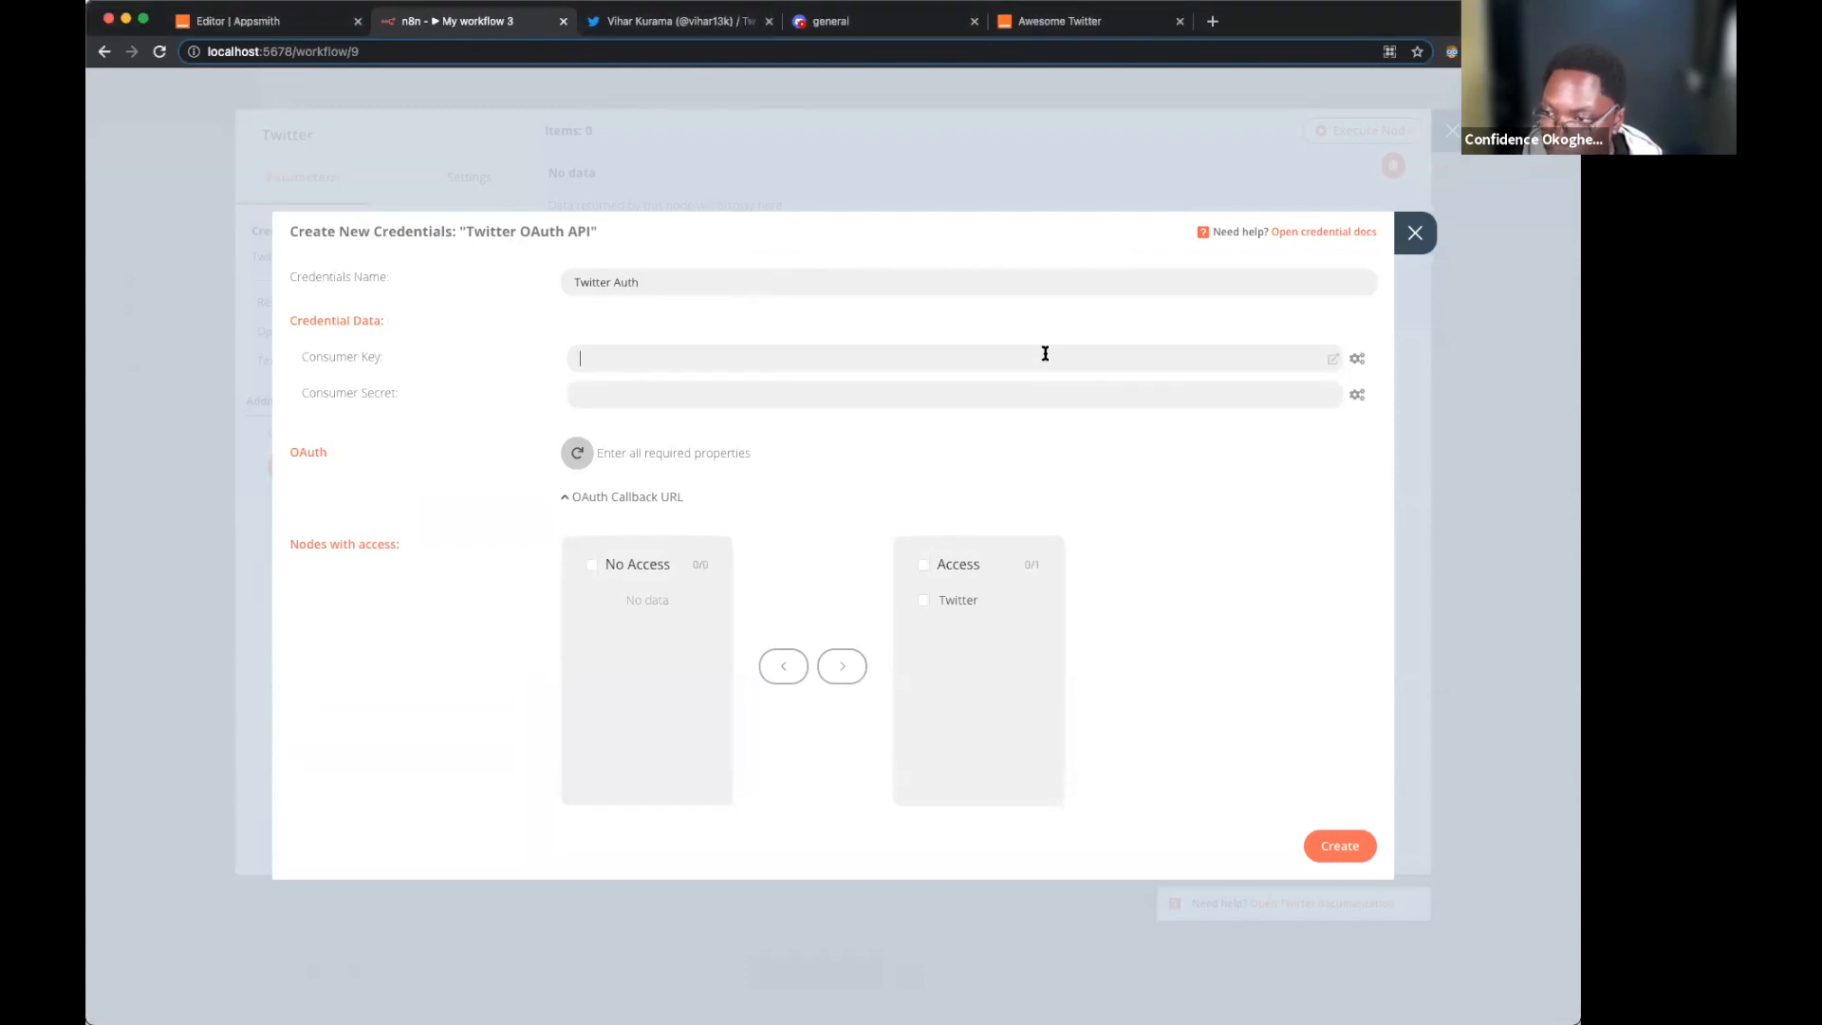
key("super+Tab")
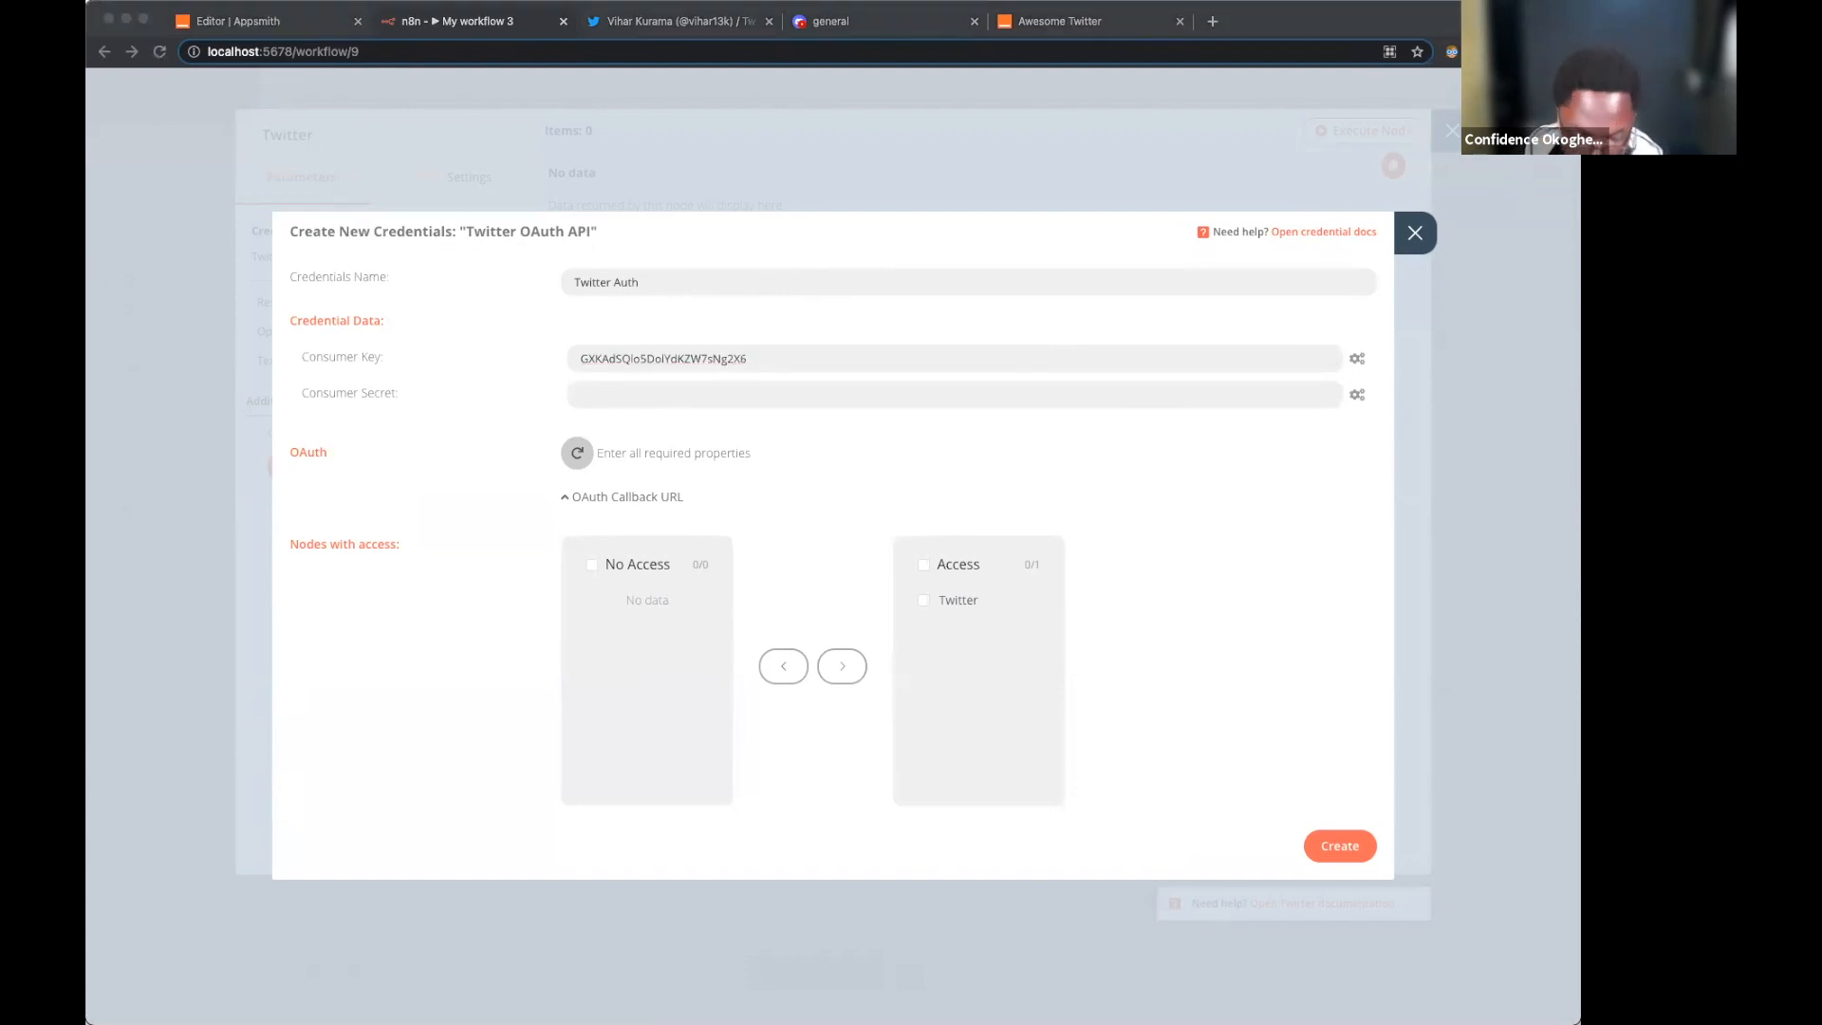
key("super+Tab")
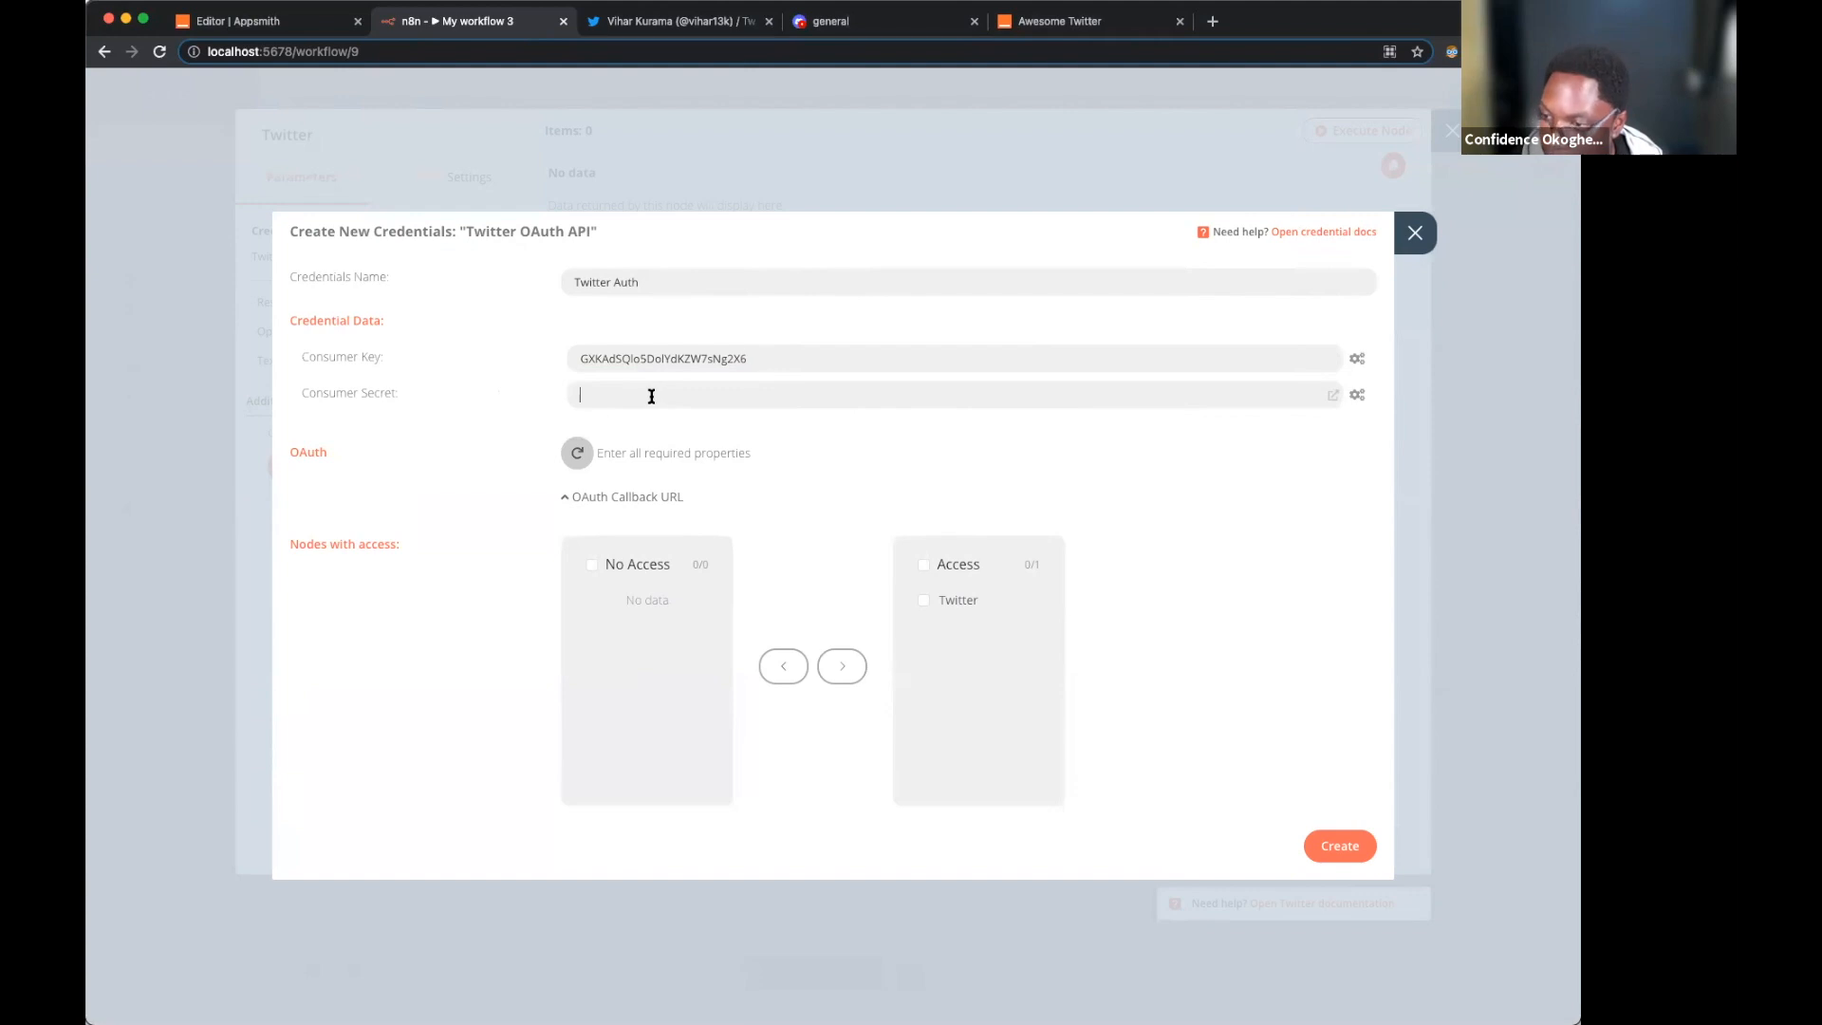
key("super+v")
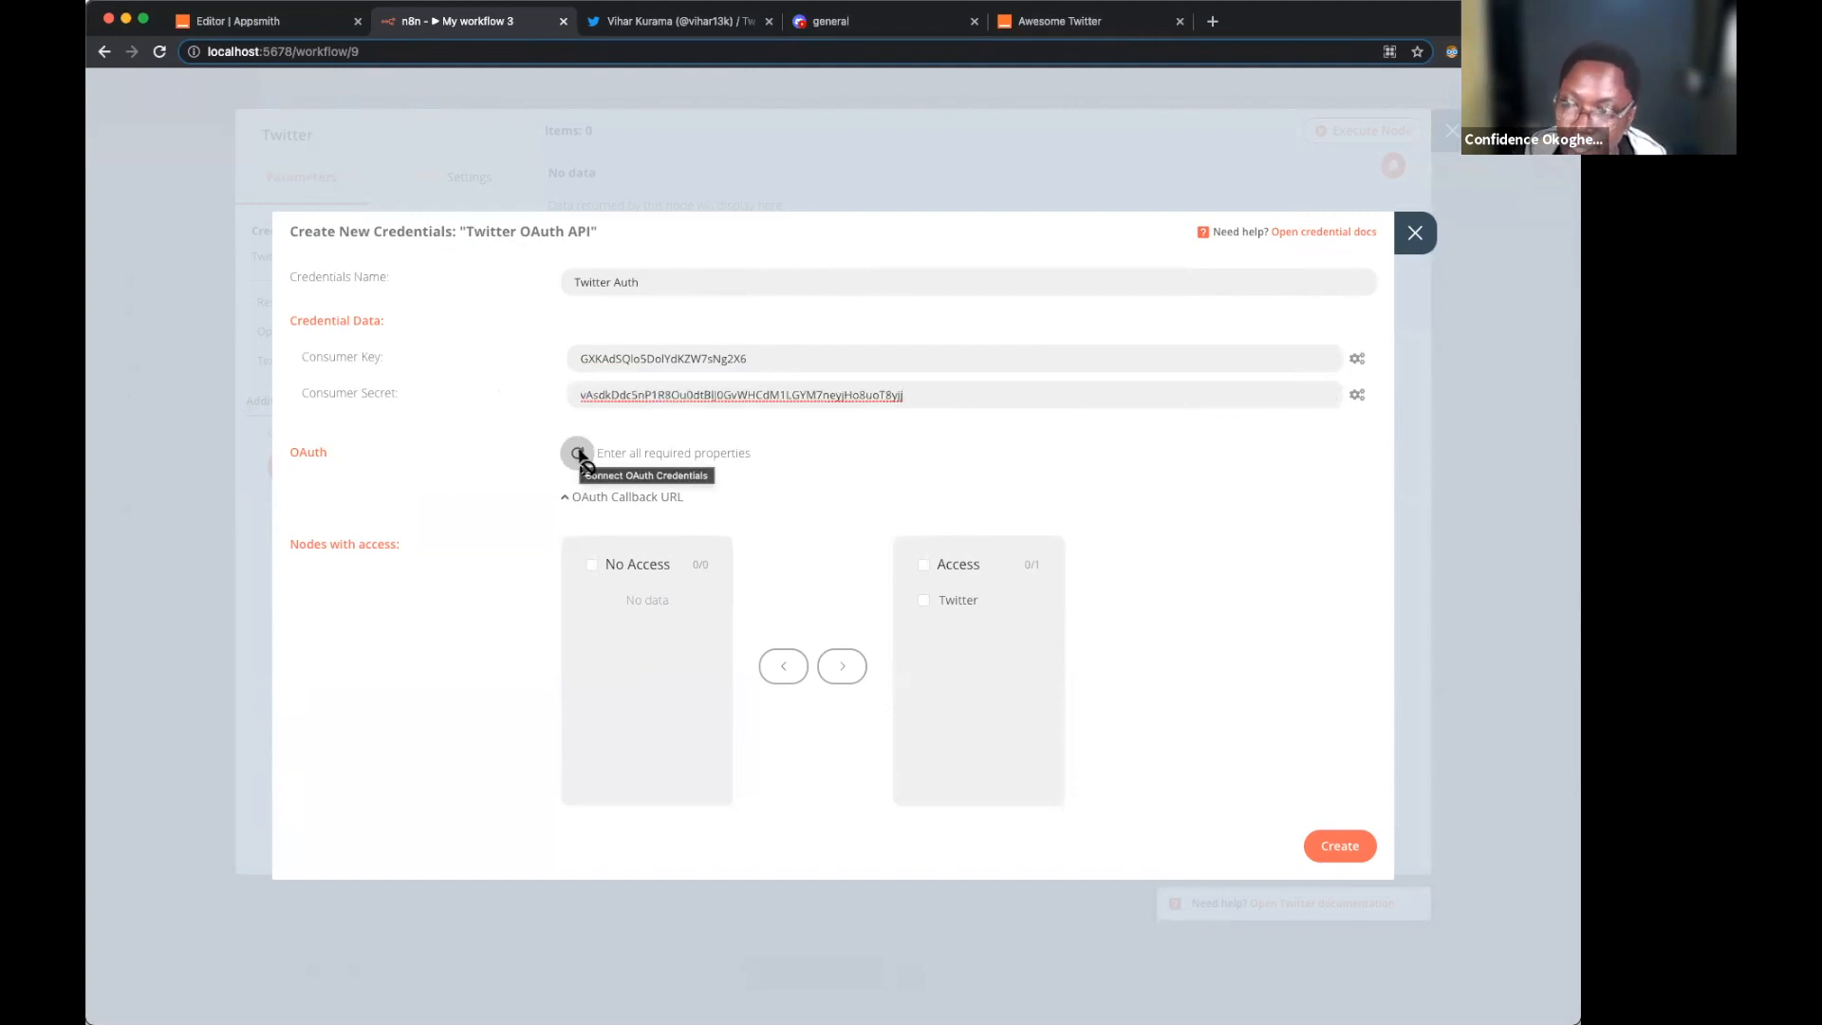
left_click(578, 455)
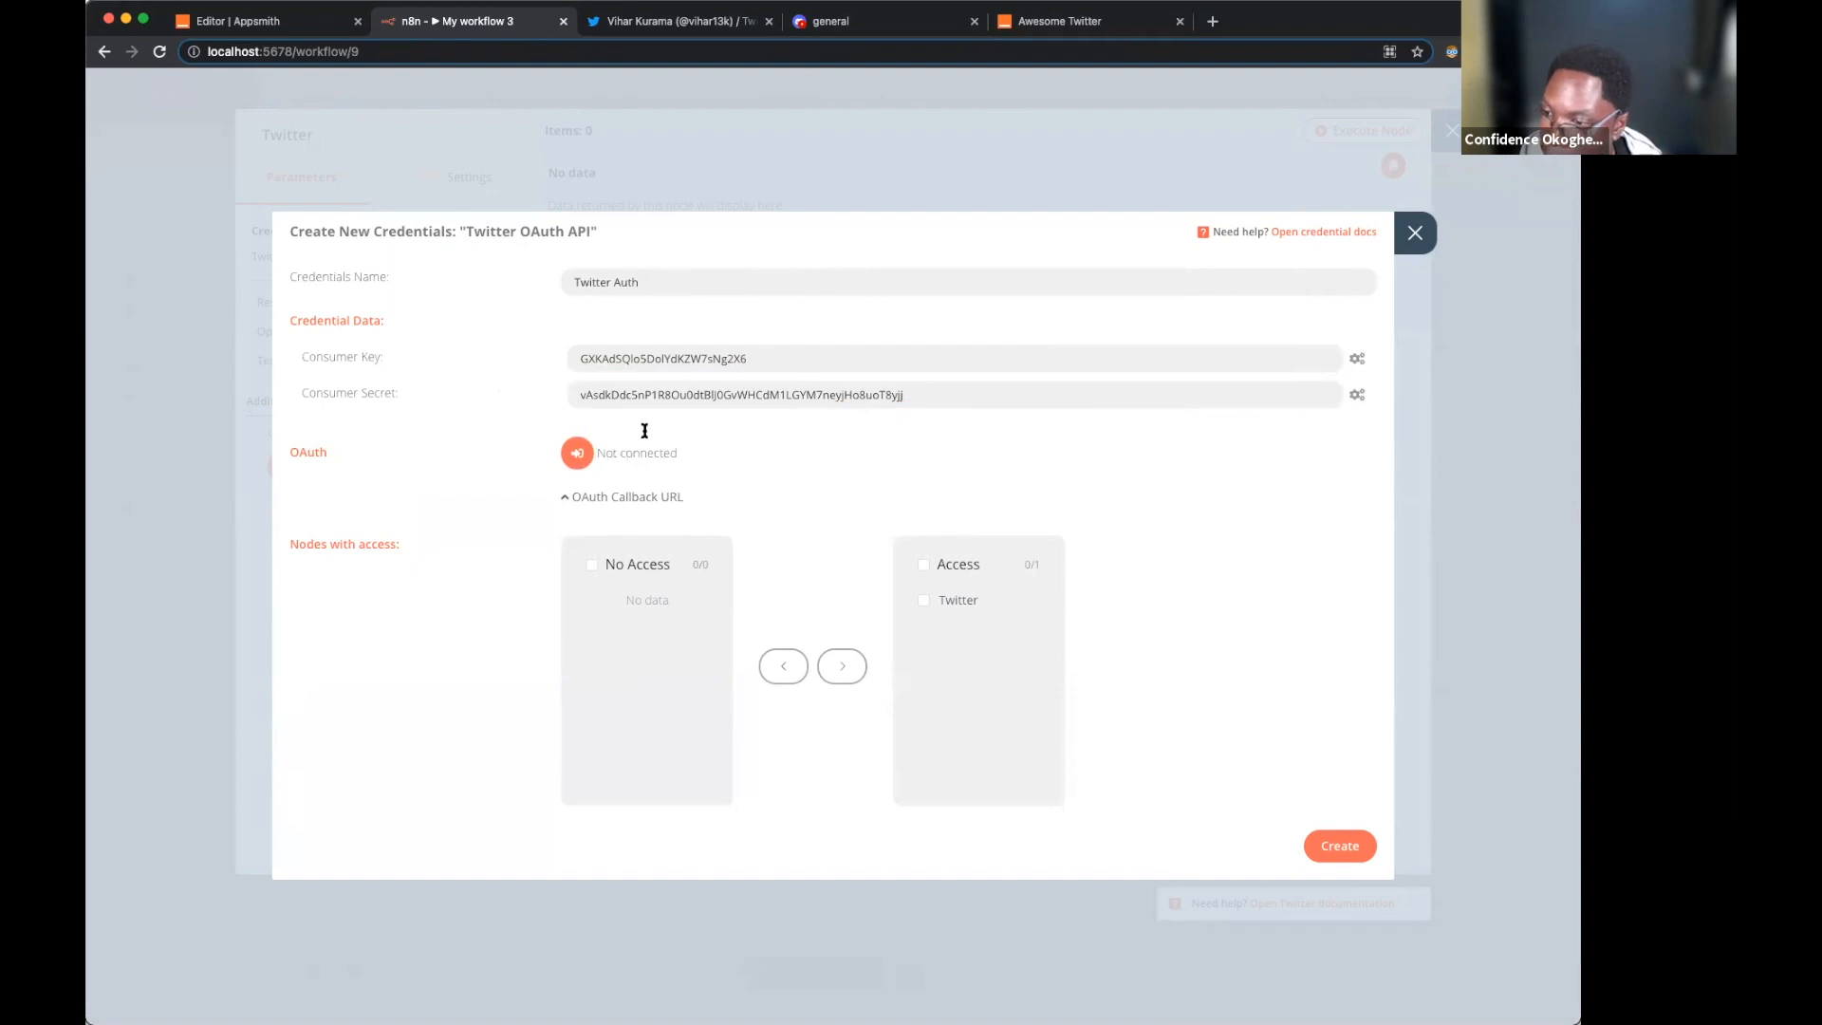
left_click(577, 456)
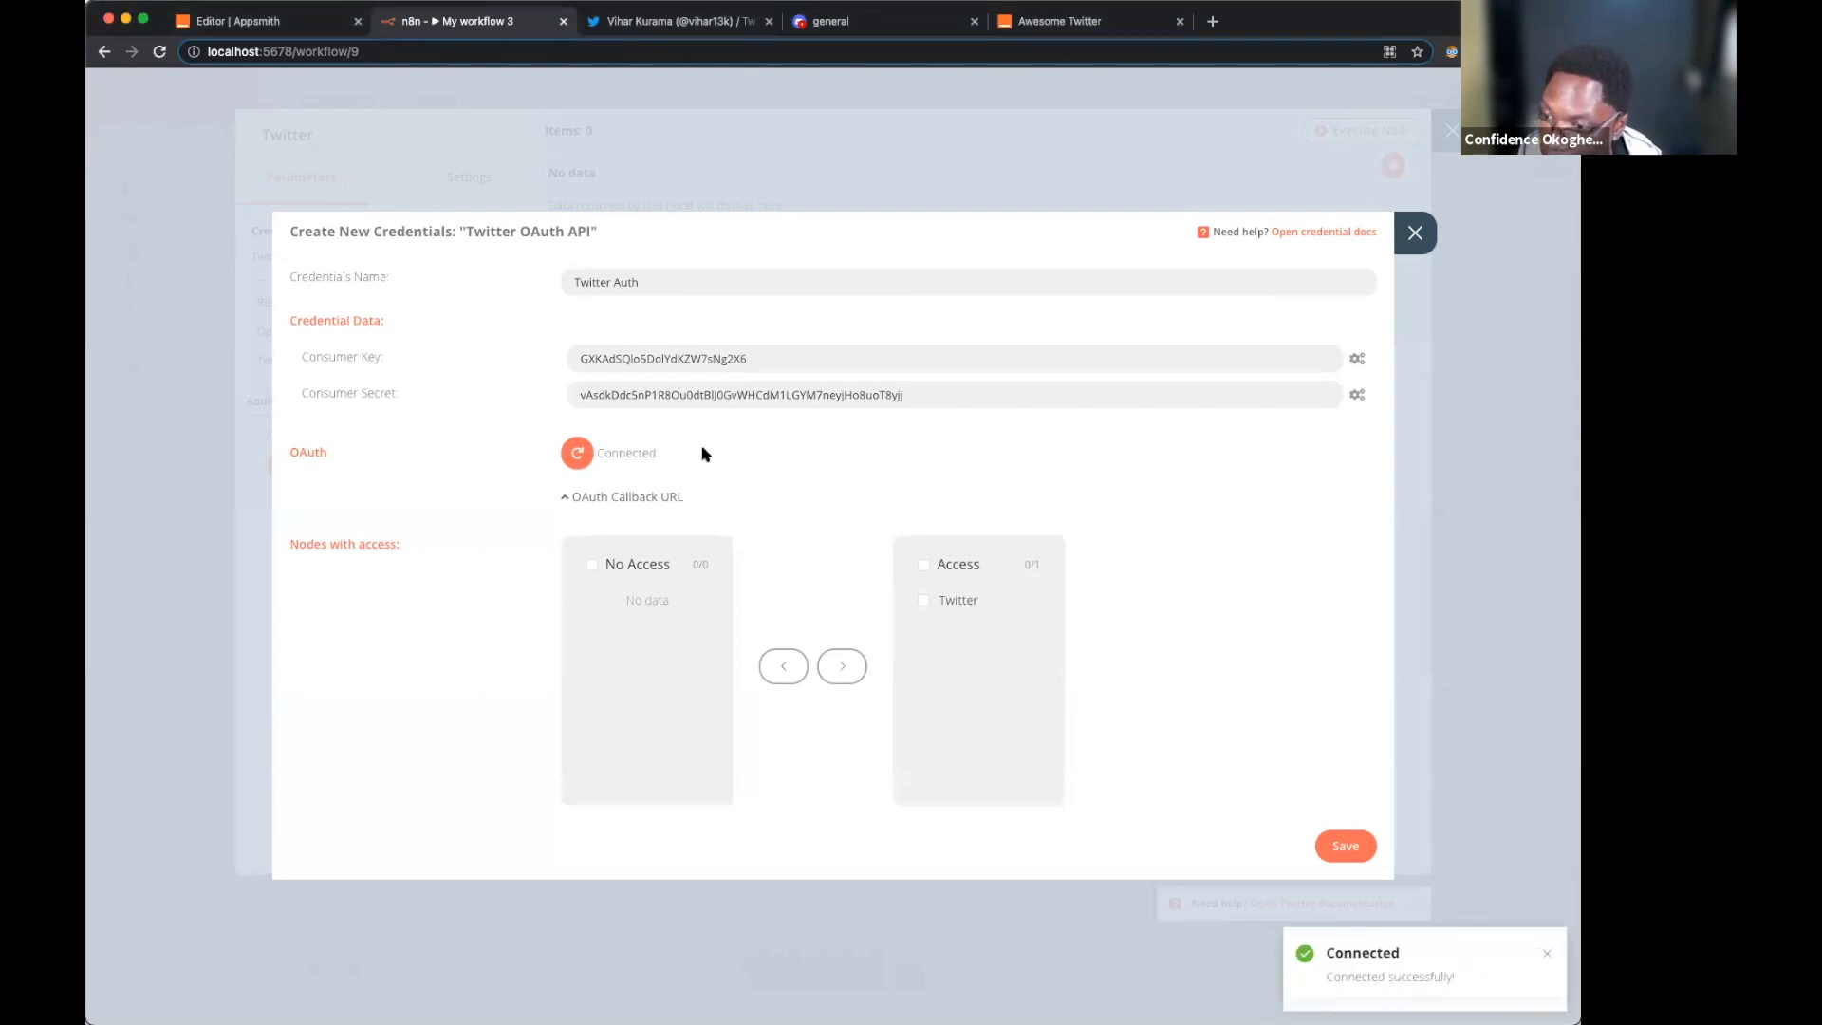
Set the Twitter node's Text to an expression using the Webhook body's text field.
left_click(1414, 233)
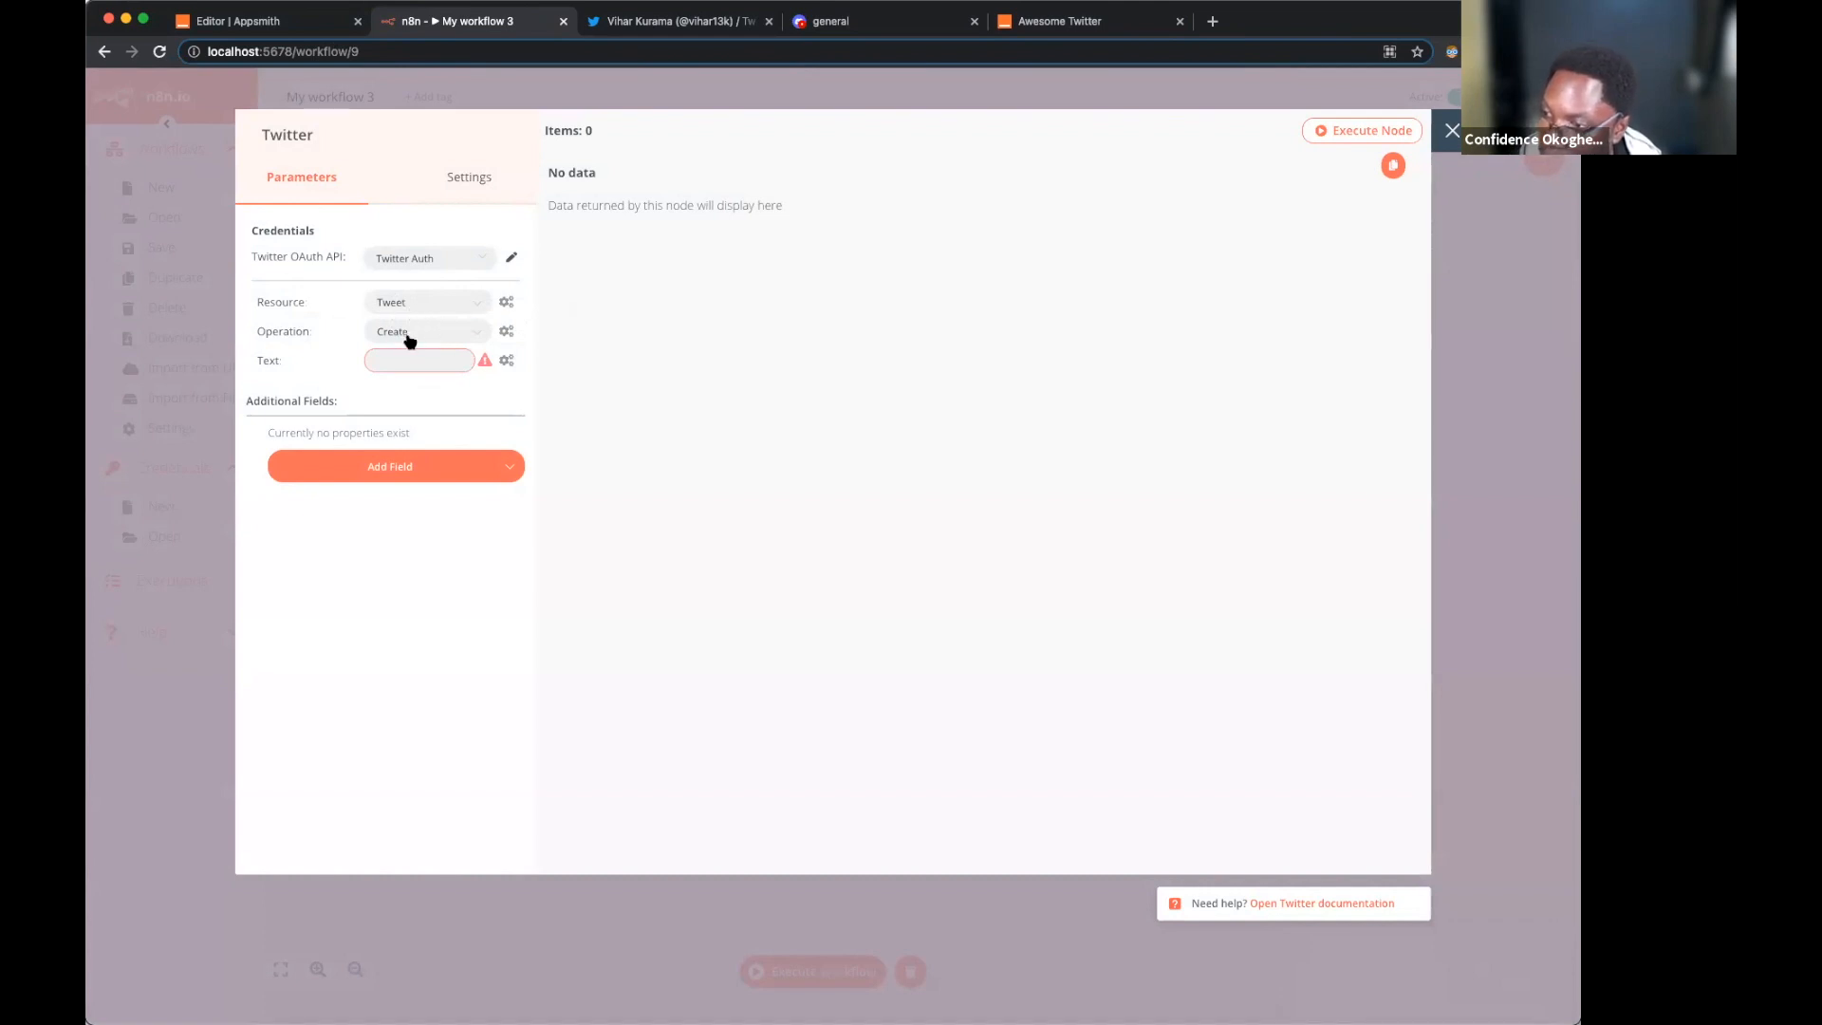
left_click(506, 361)
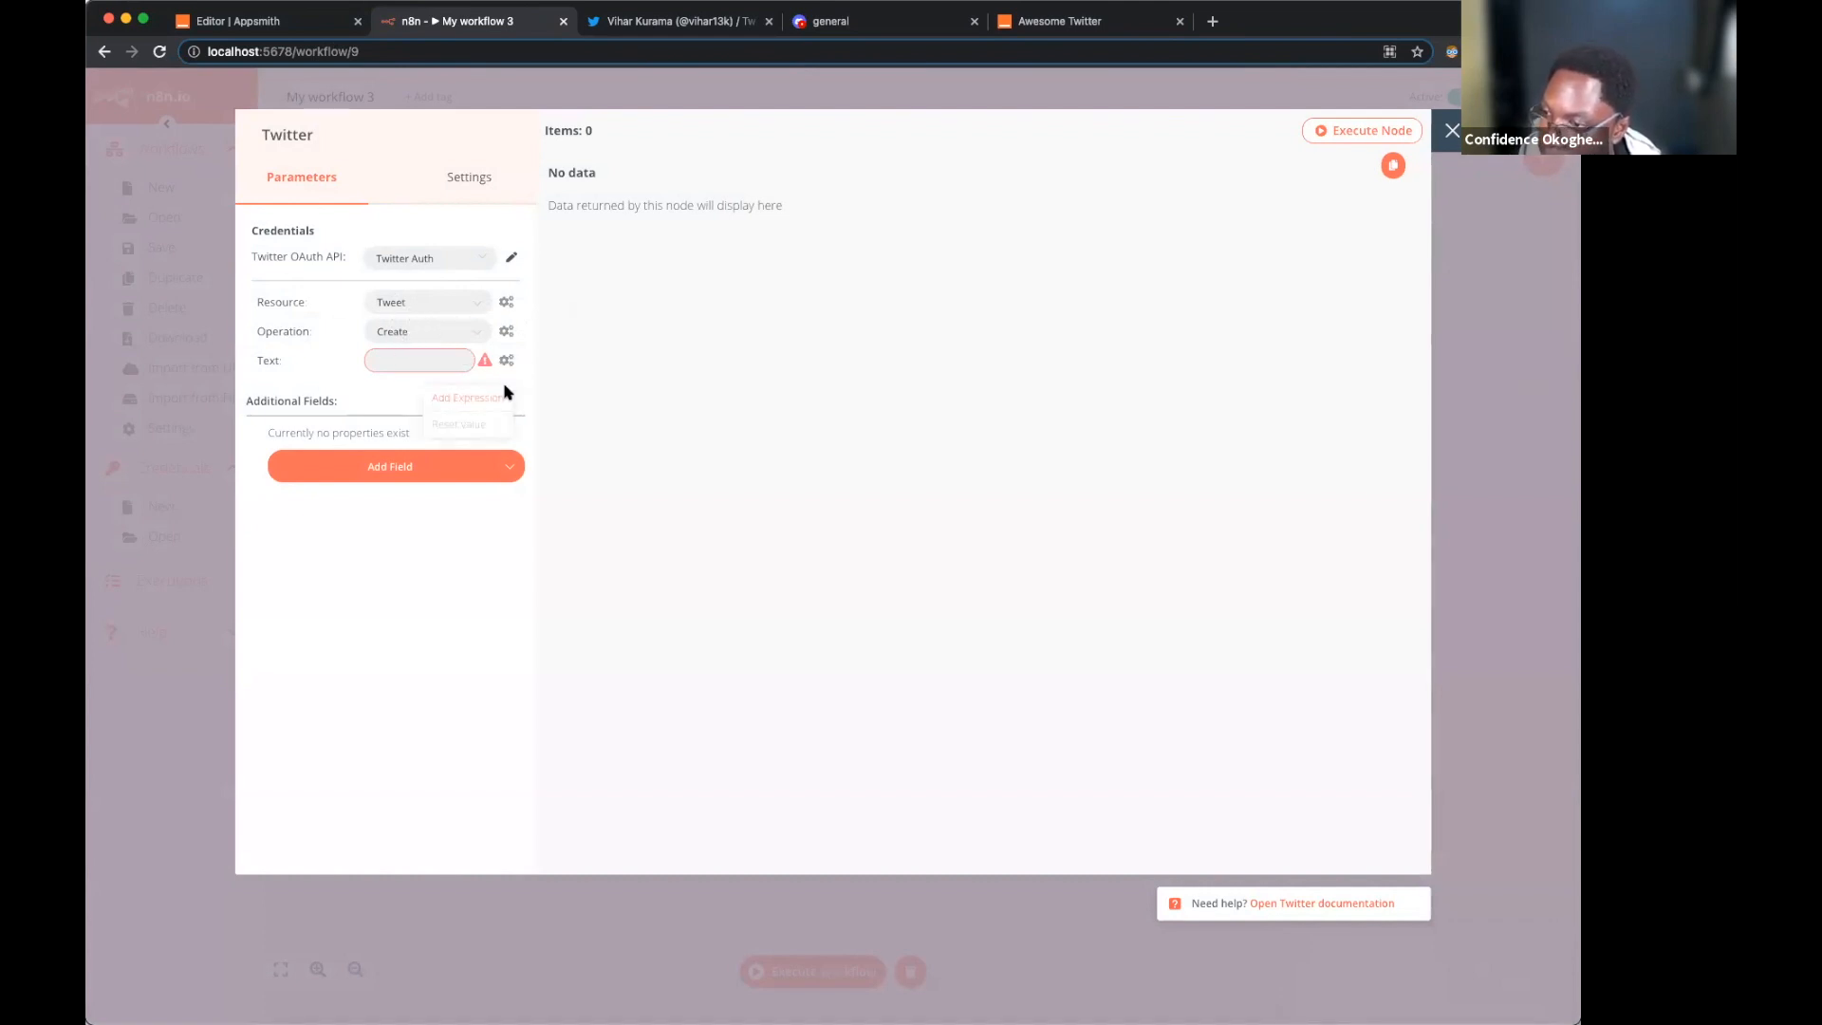
left_click(458, 399)
left_click(270, 382)
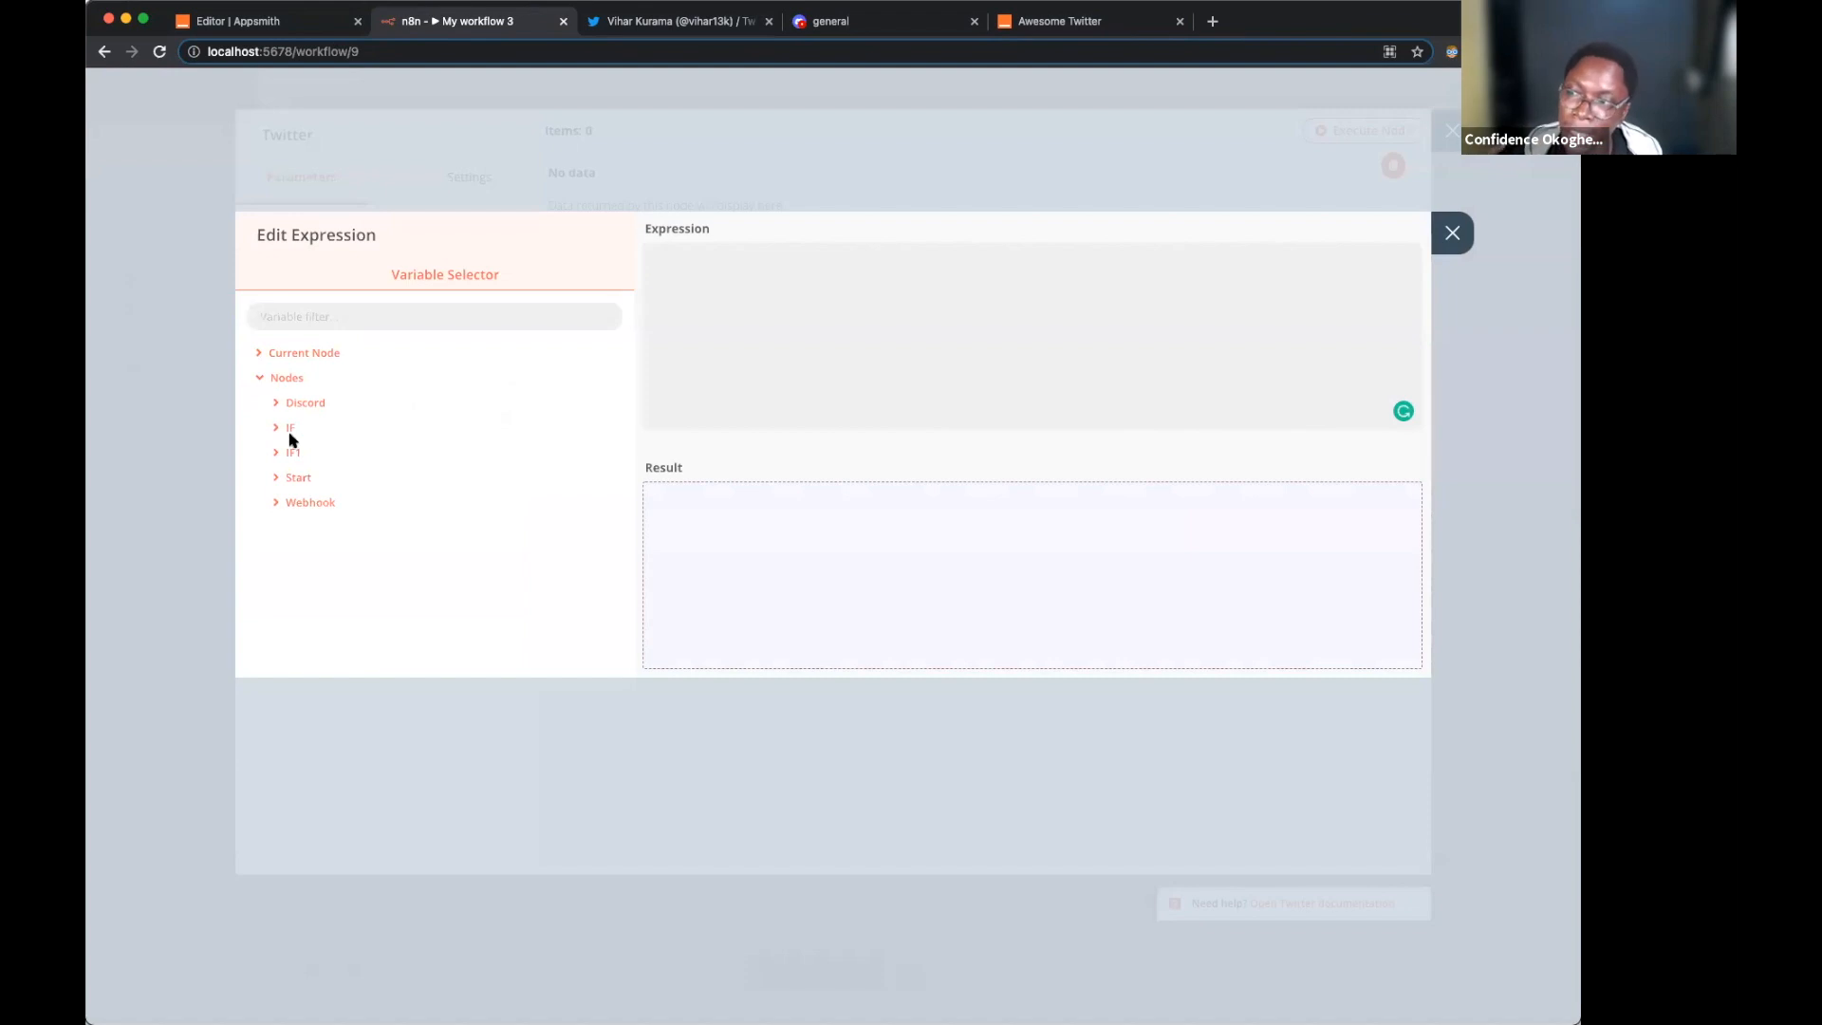
left_click(287, 505)
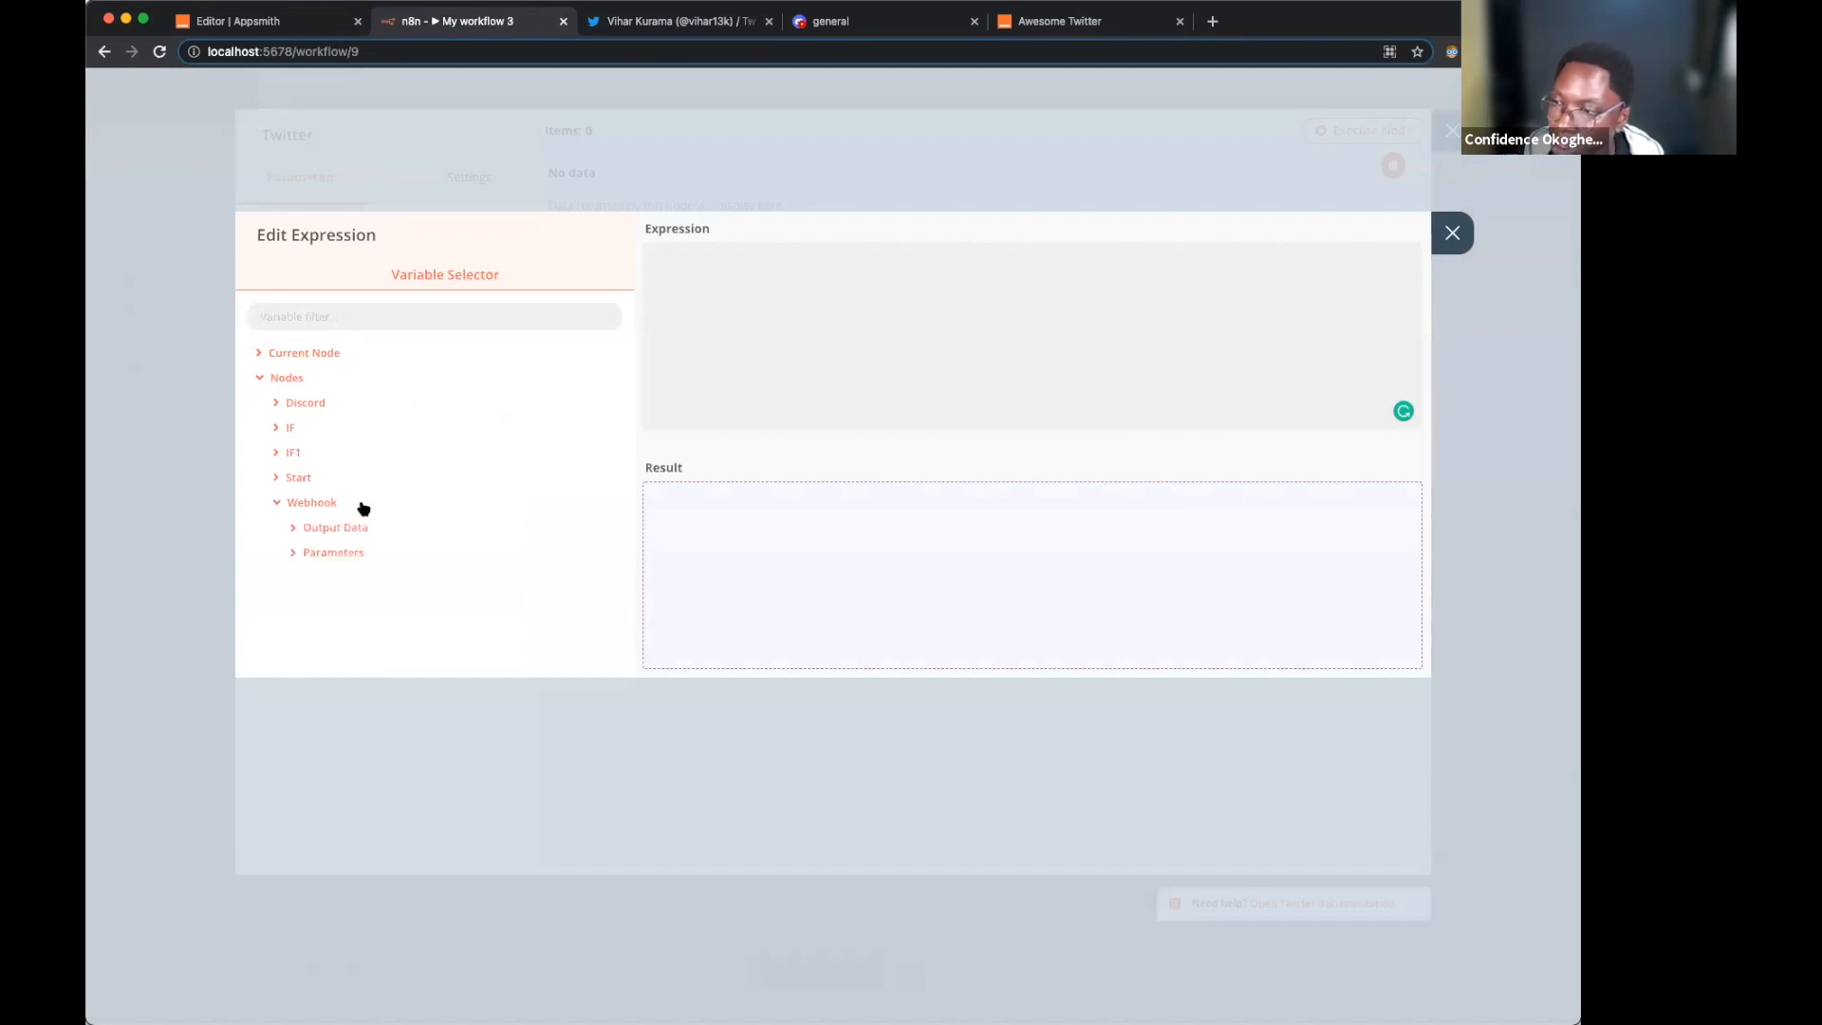
left_click(313, 534)
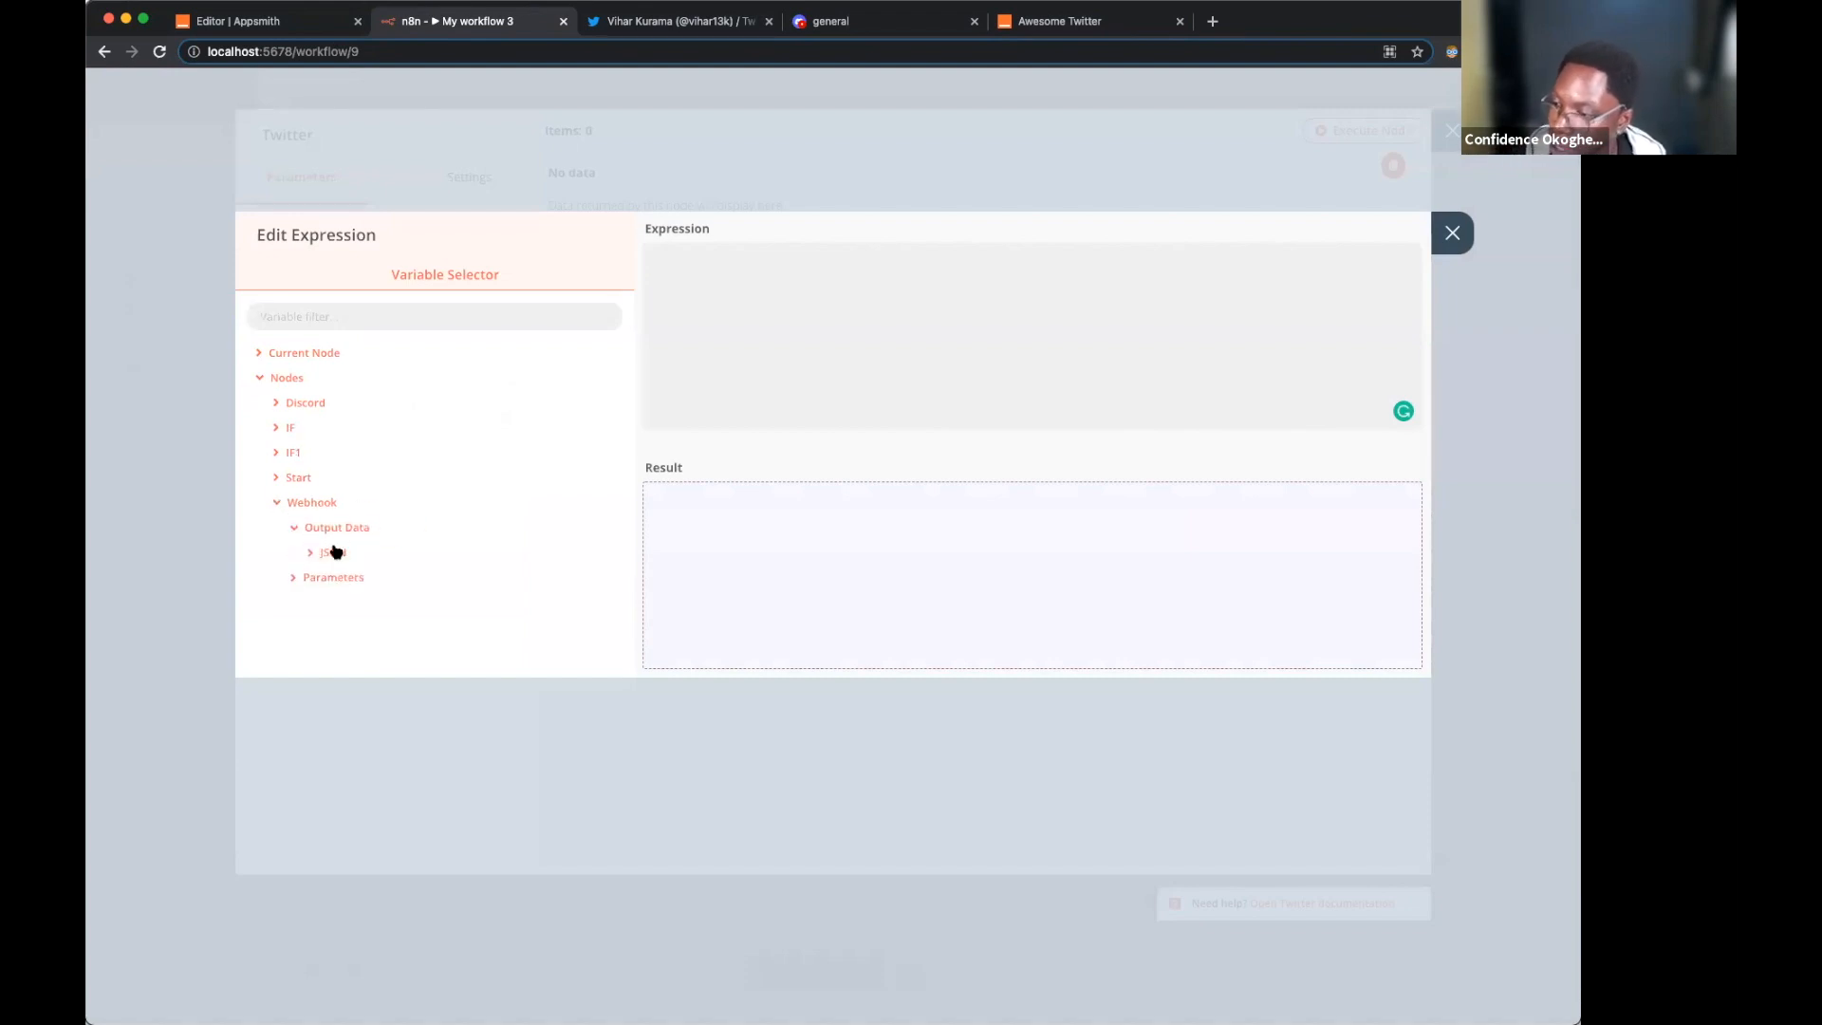
left_click(334, 554)
left_click(352, 579)
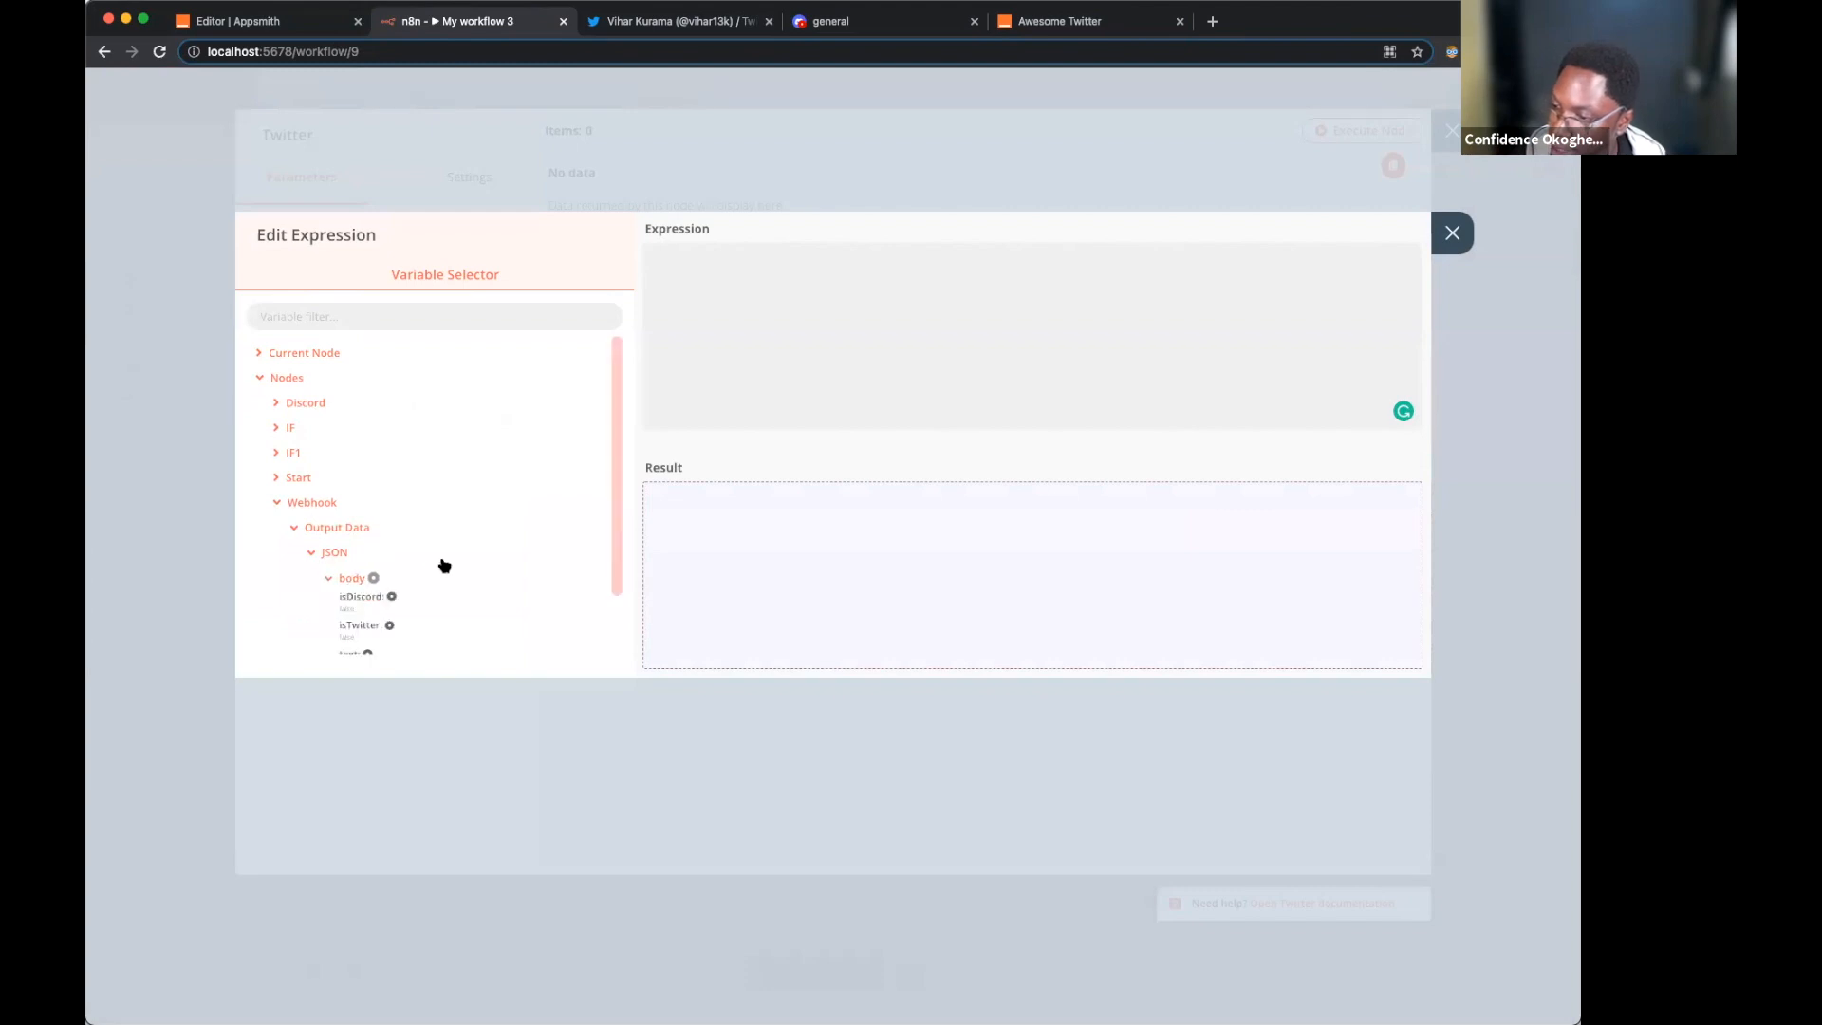
scroll(354, 560, "down", 2)
left_click(347, 583)
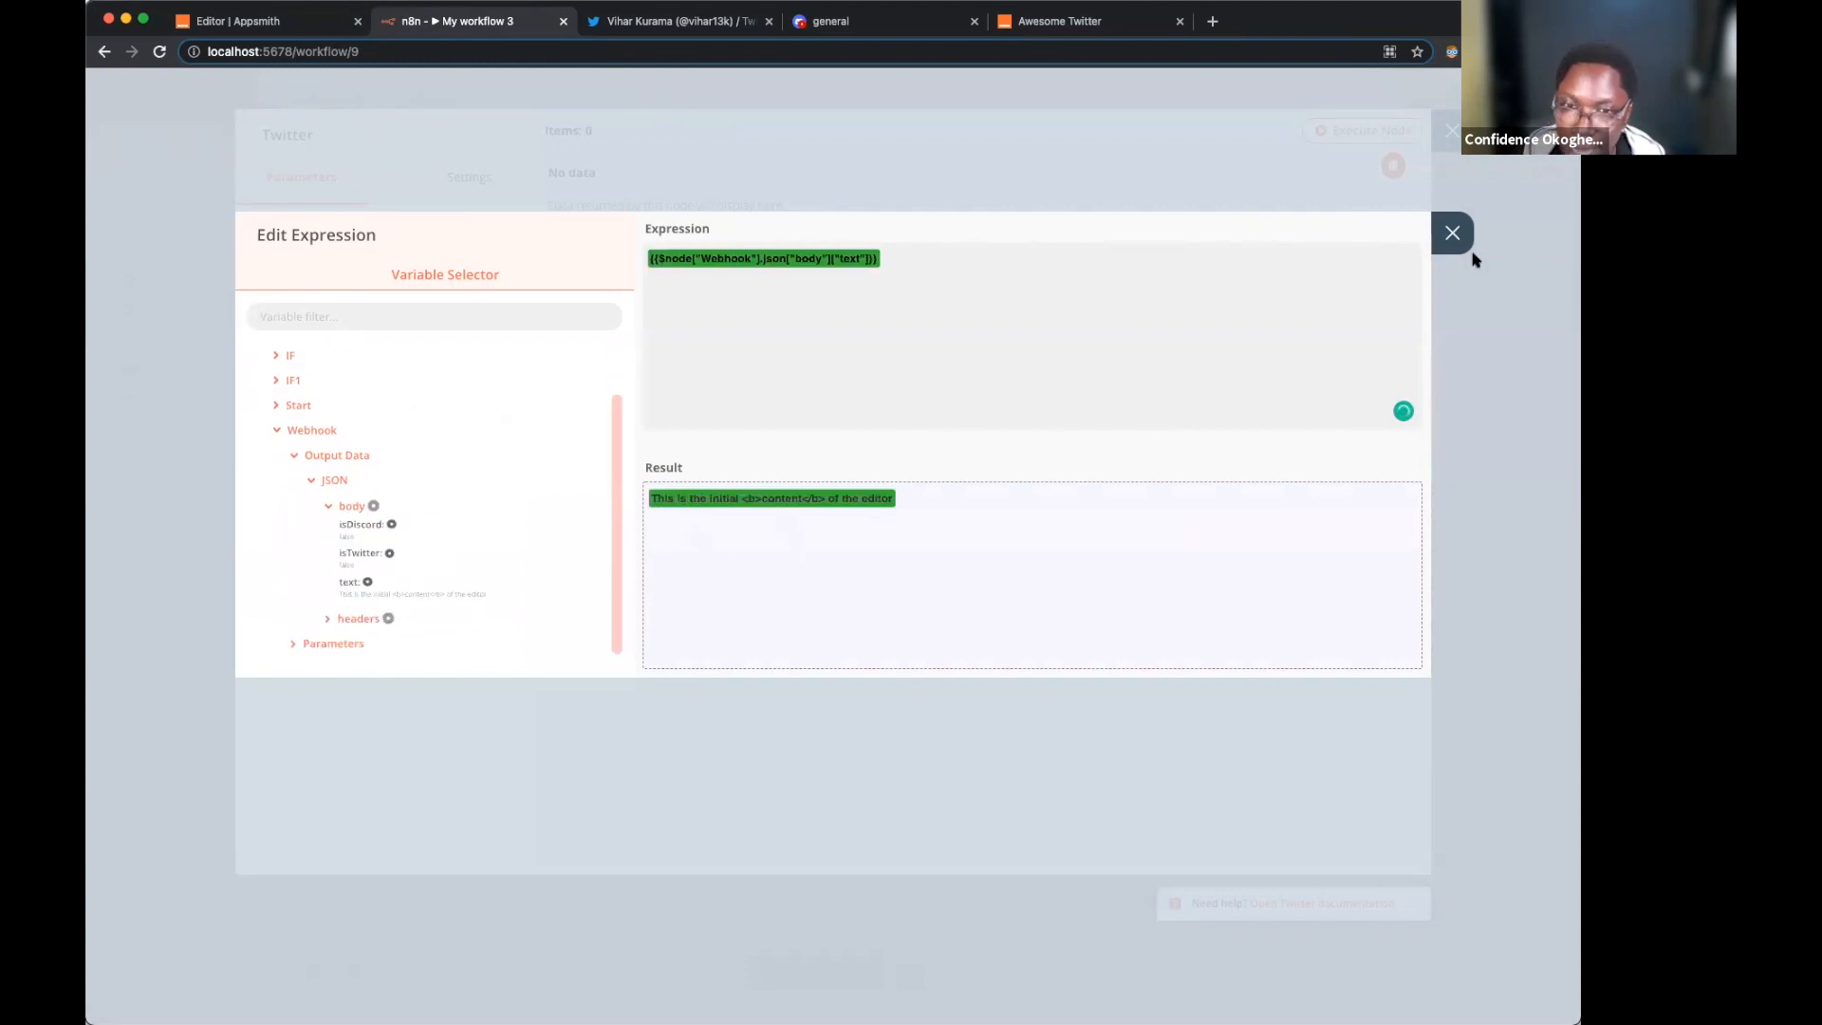
left_click(1452, 233)
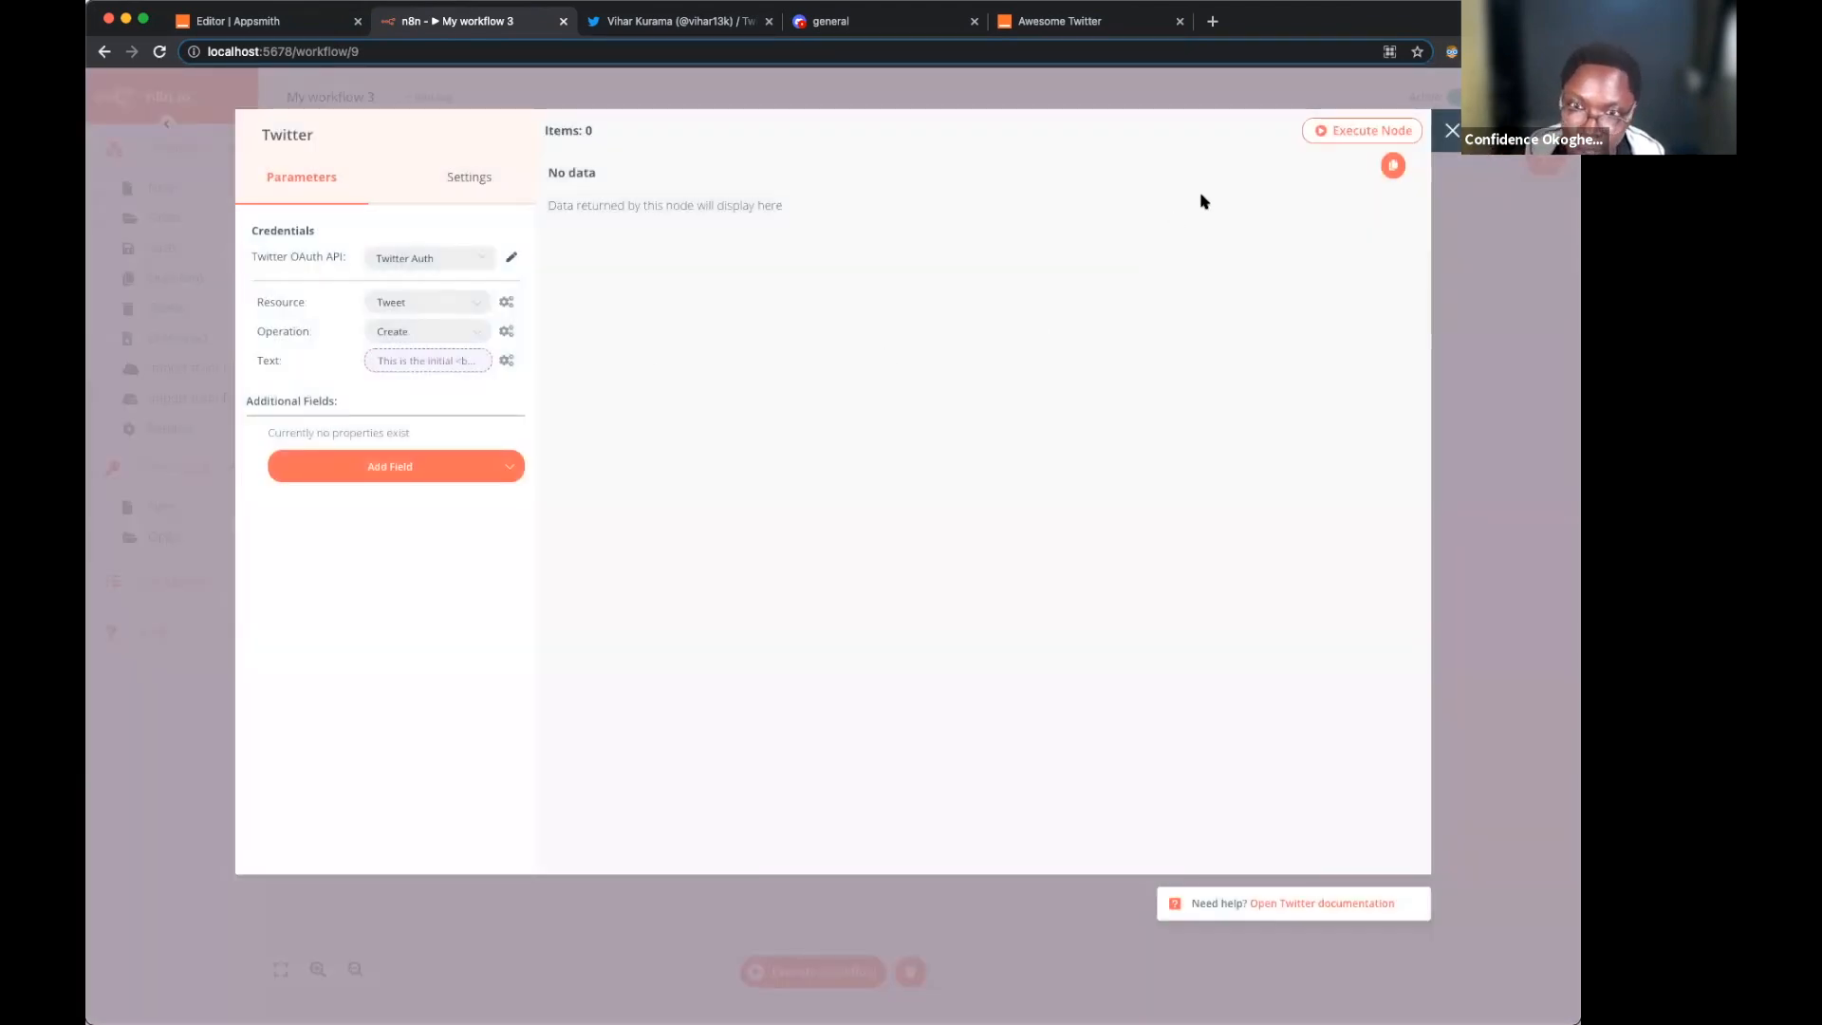
left_click(1452, 130)
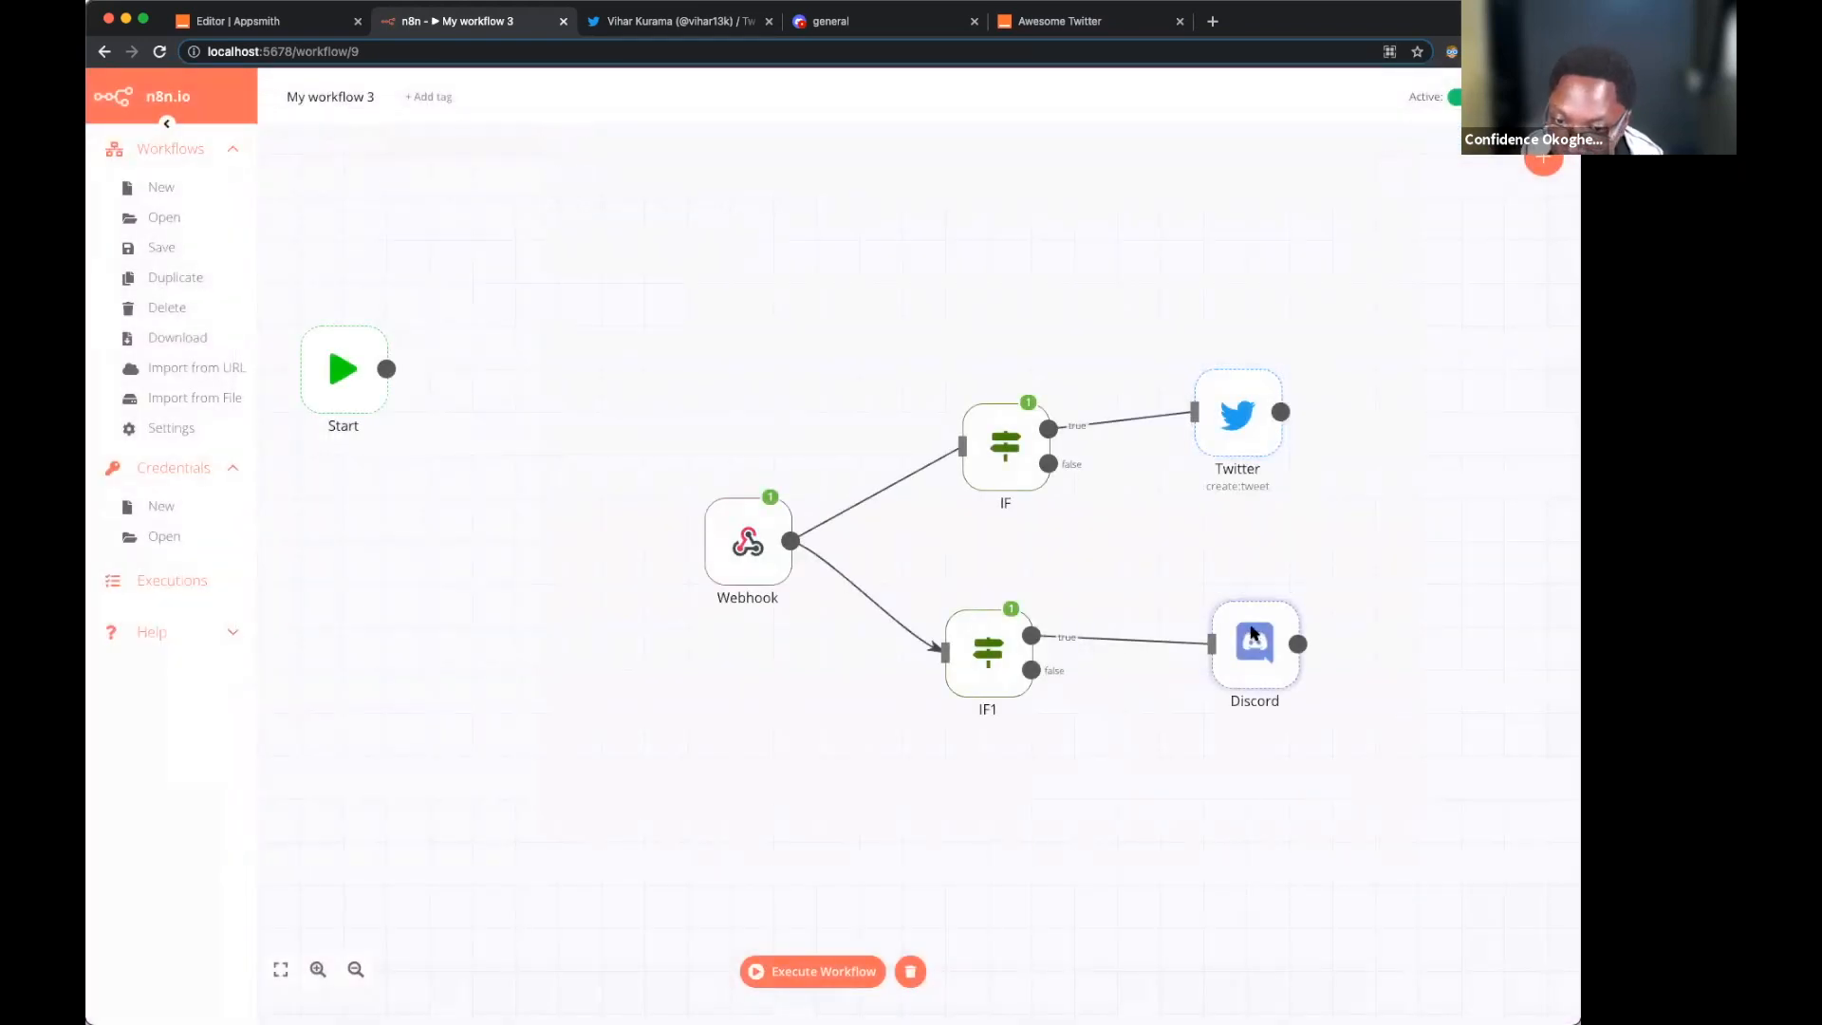
Set the Discord node's Text to an expression using the Webhook body's text field.
double_click(1255, 643)
left_click(506, 262)
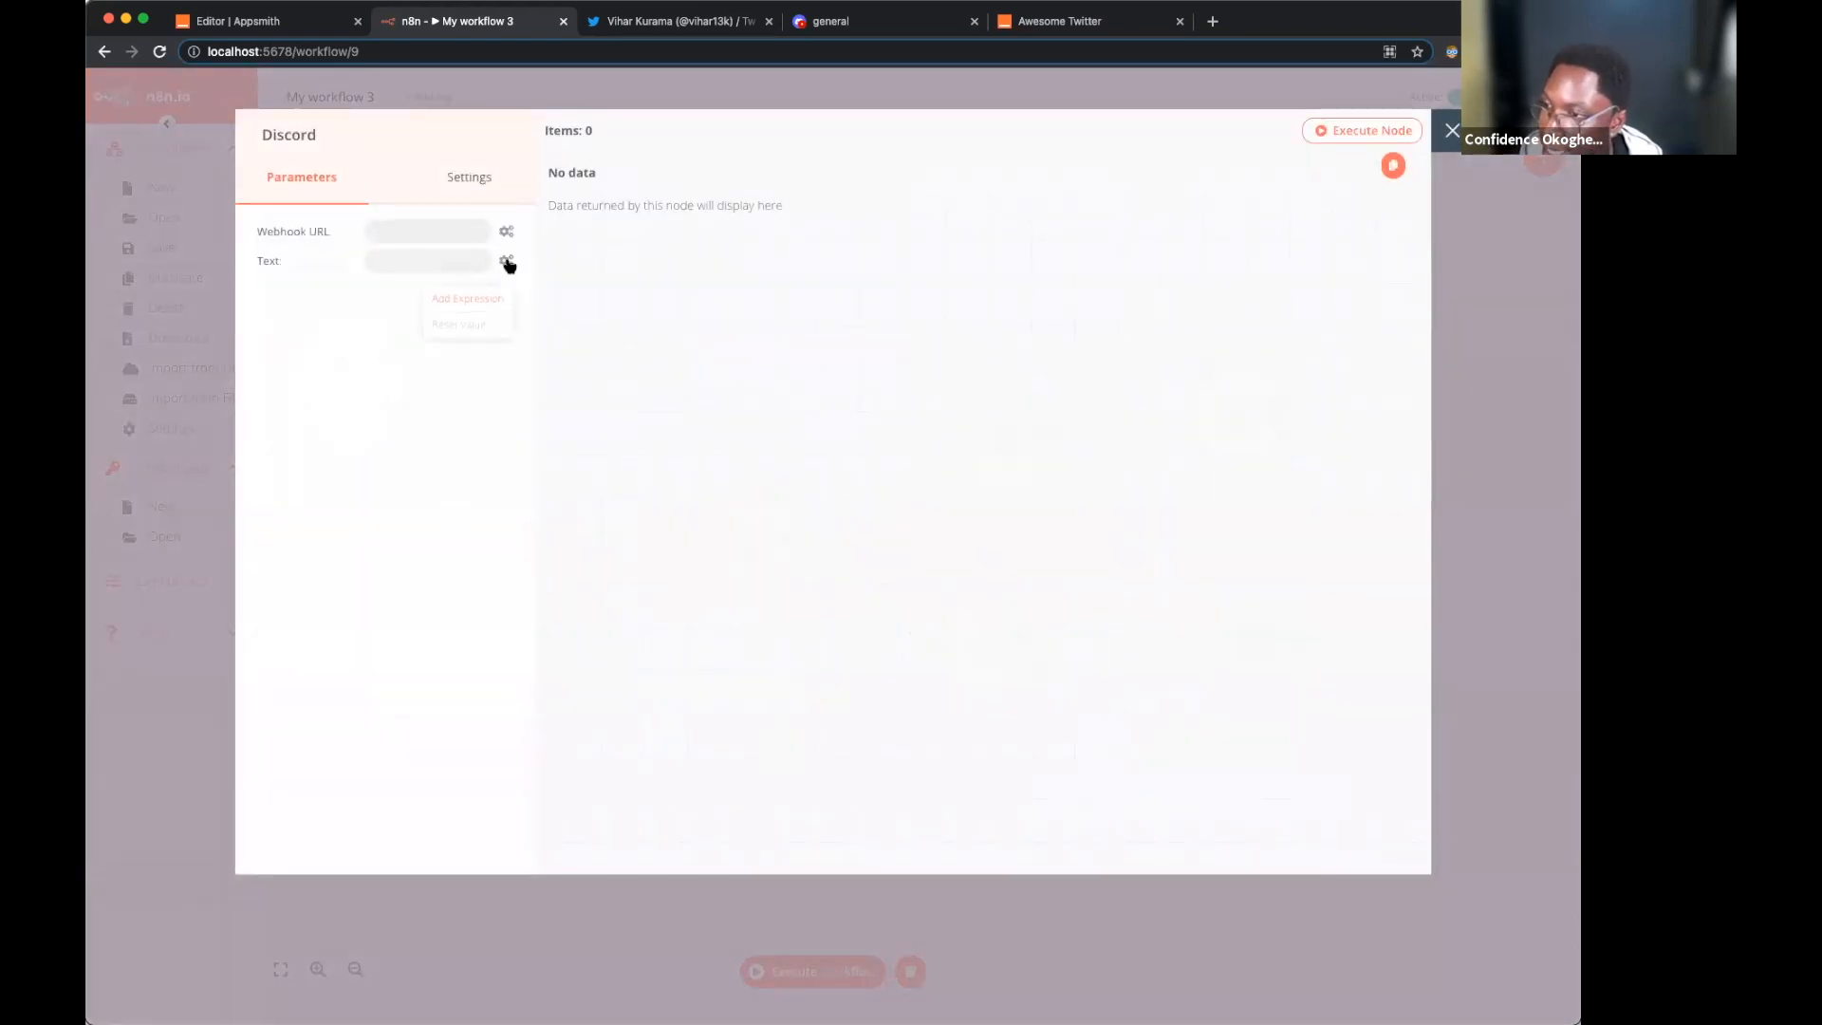
left_click(471, 305)
left_click(285, 378)
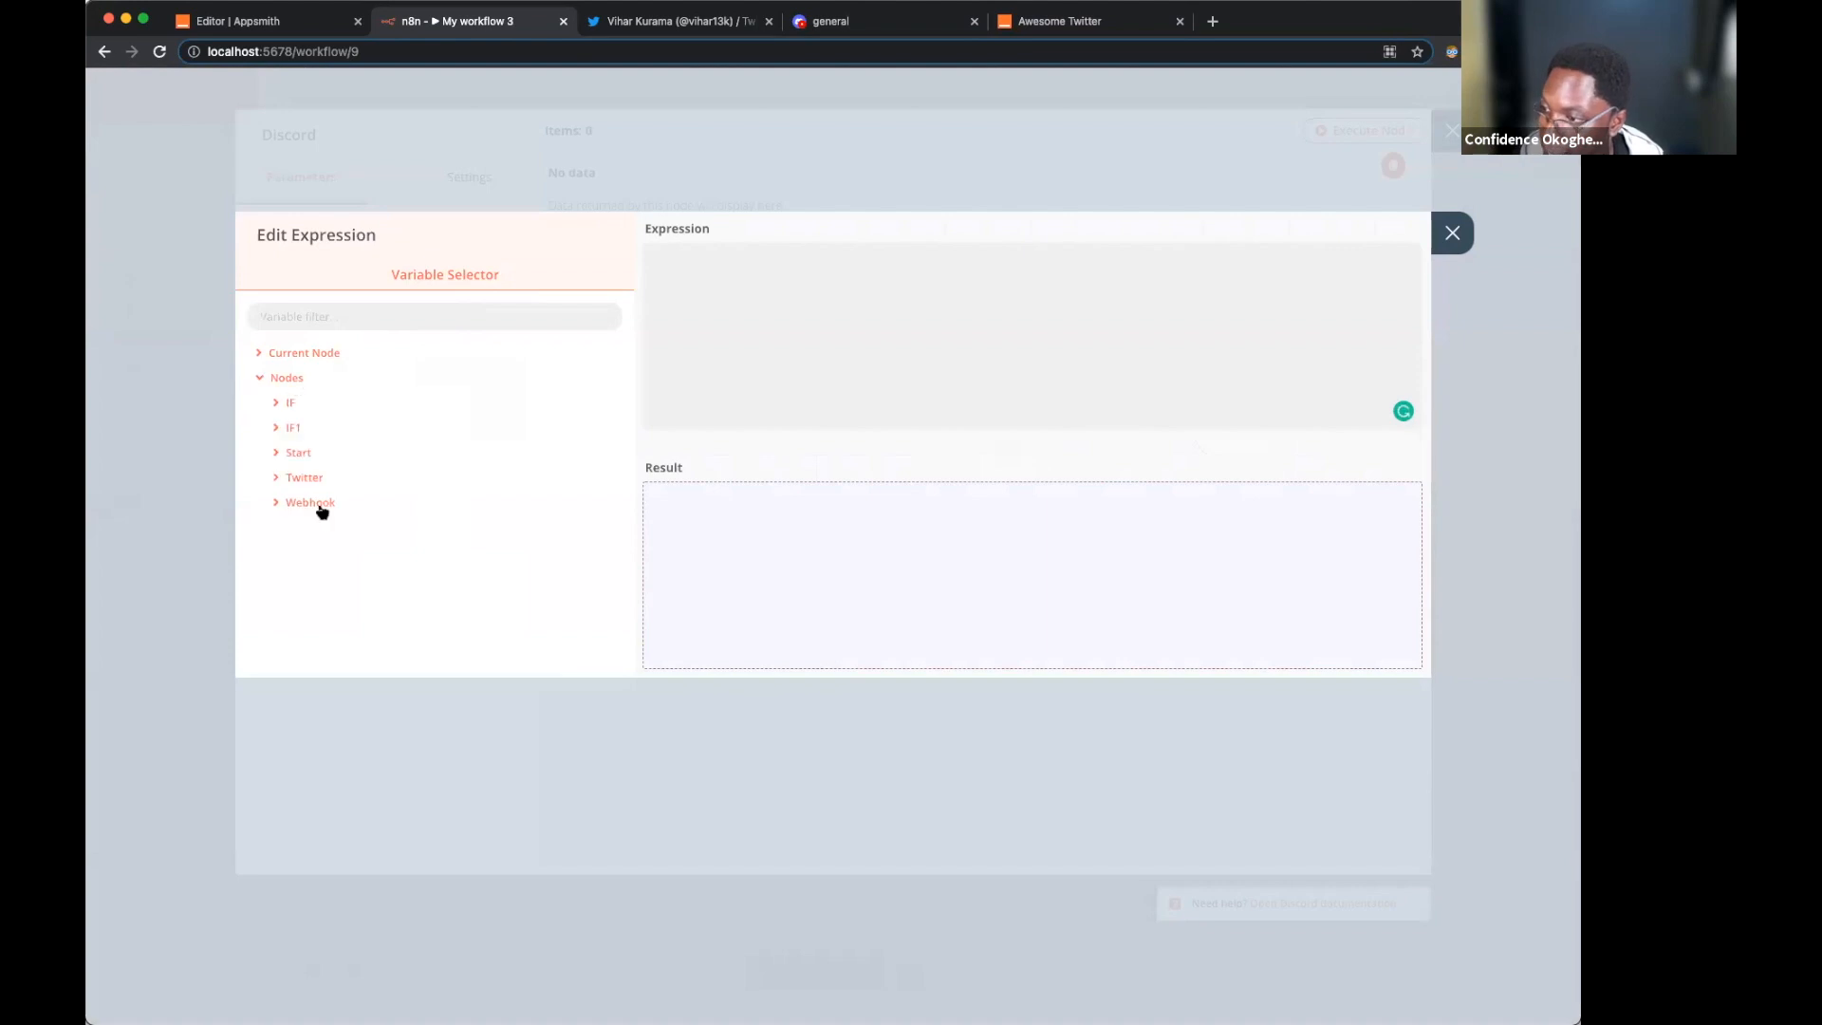
left_click(299, 505)
left_click(328, 532)
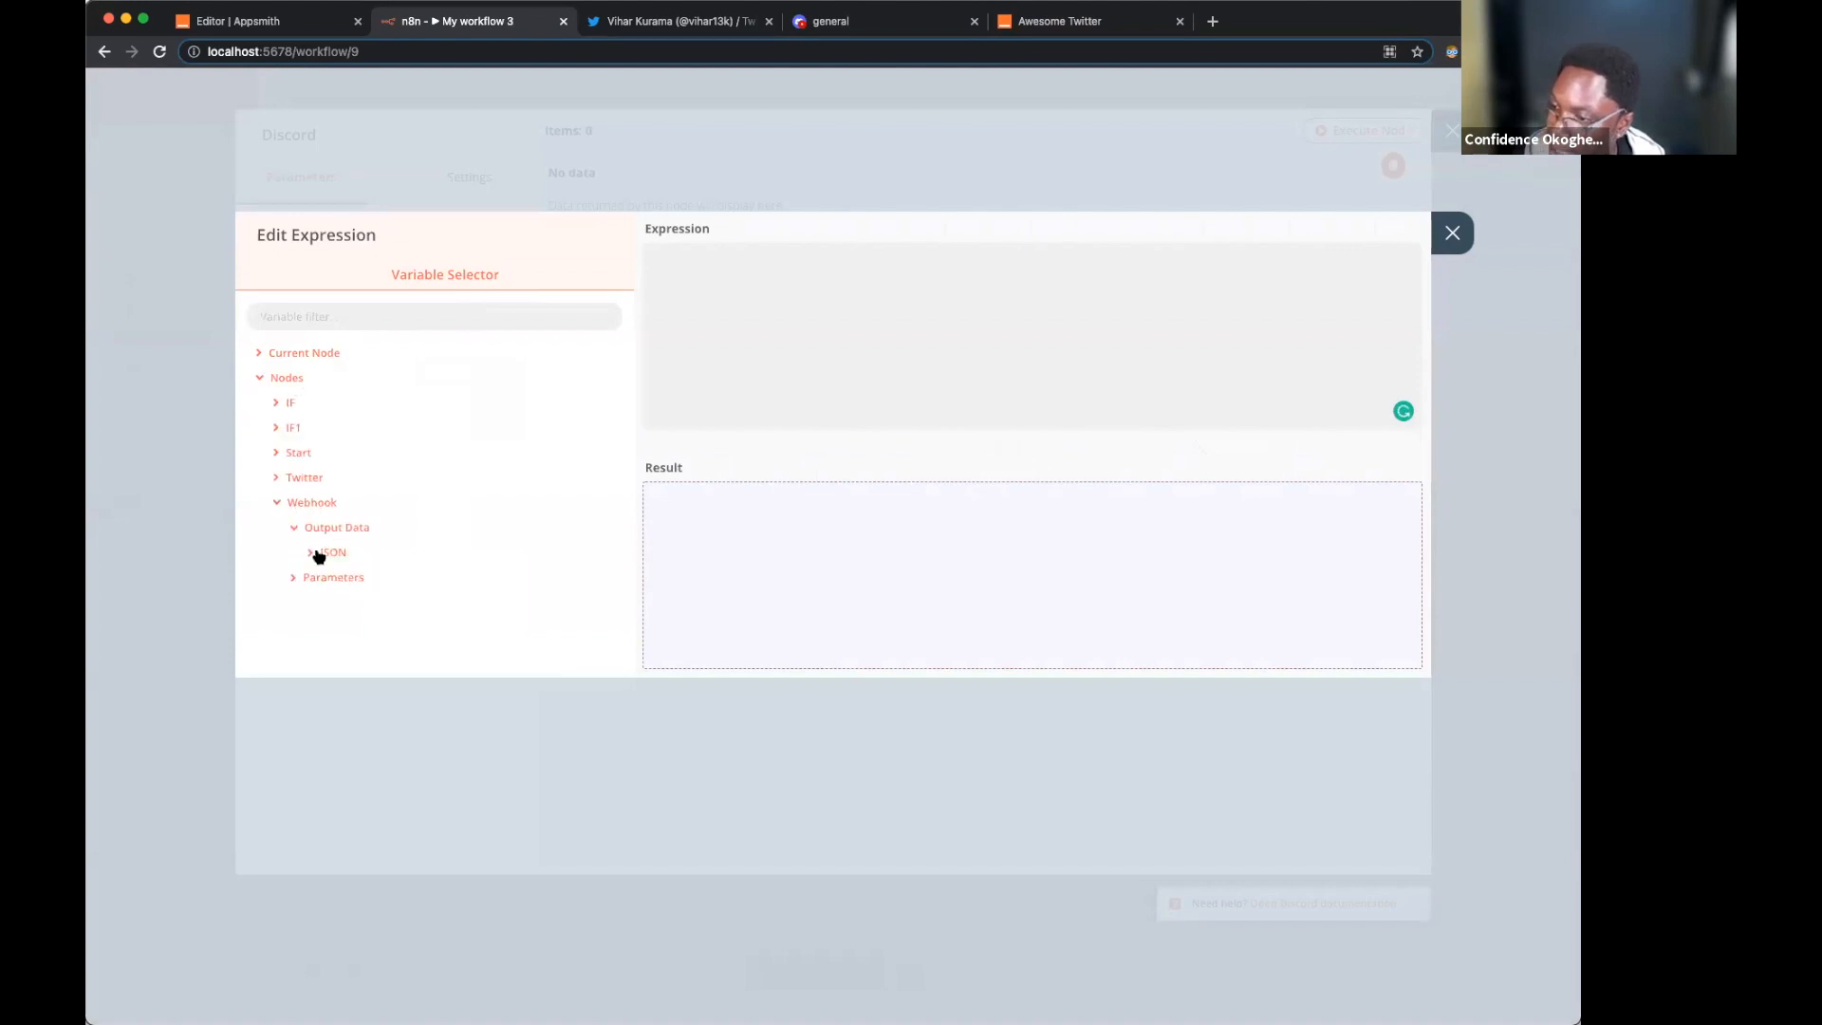
left_click(323, 553)
left_click(352, 581)
scroll(380, 584, "down", 2)
left_click(350, 584)
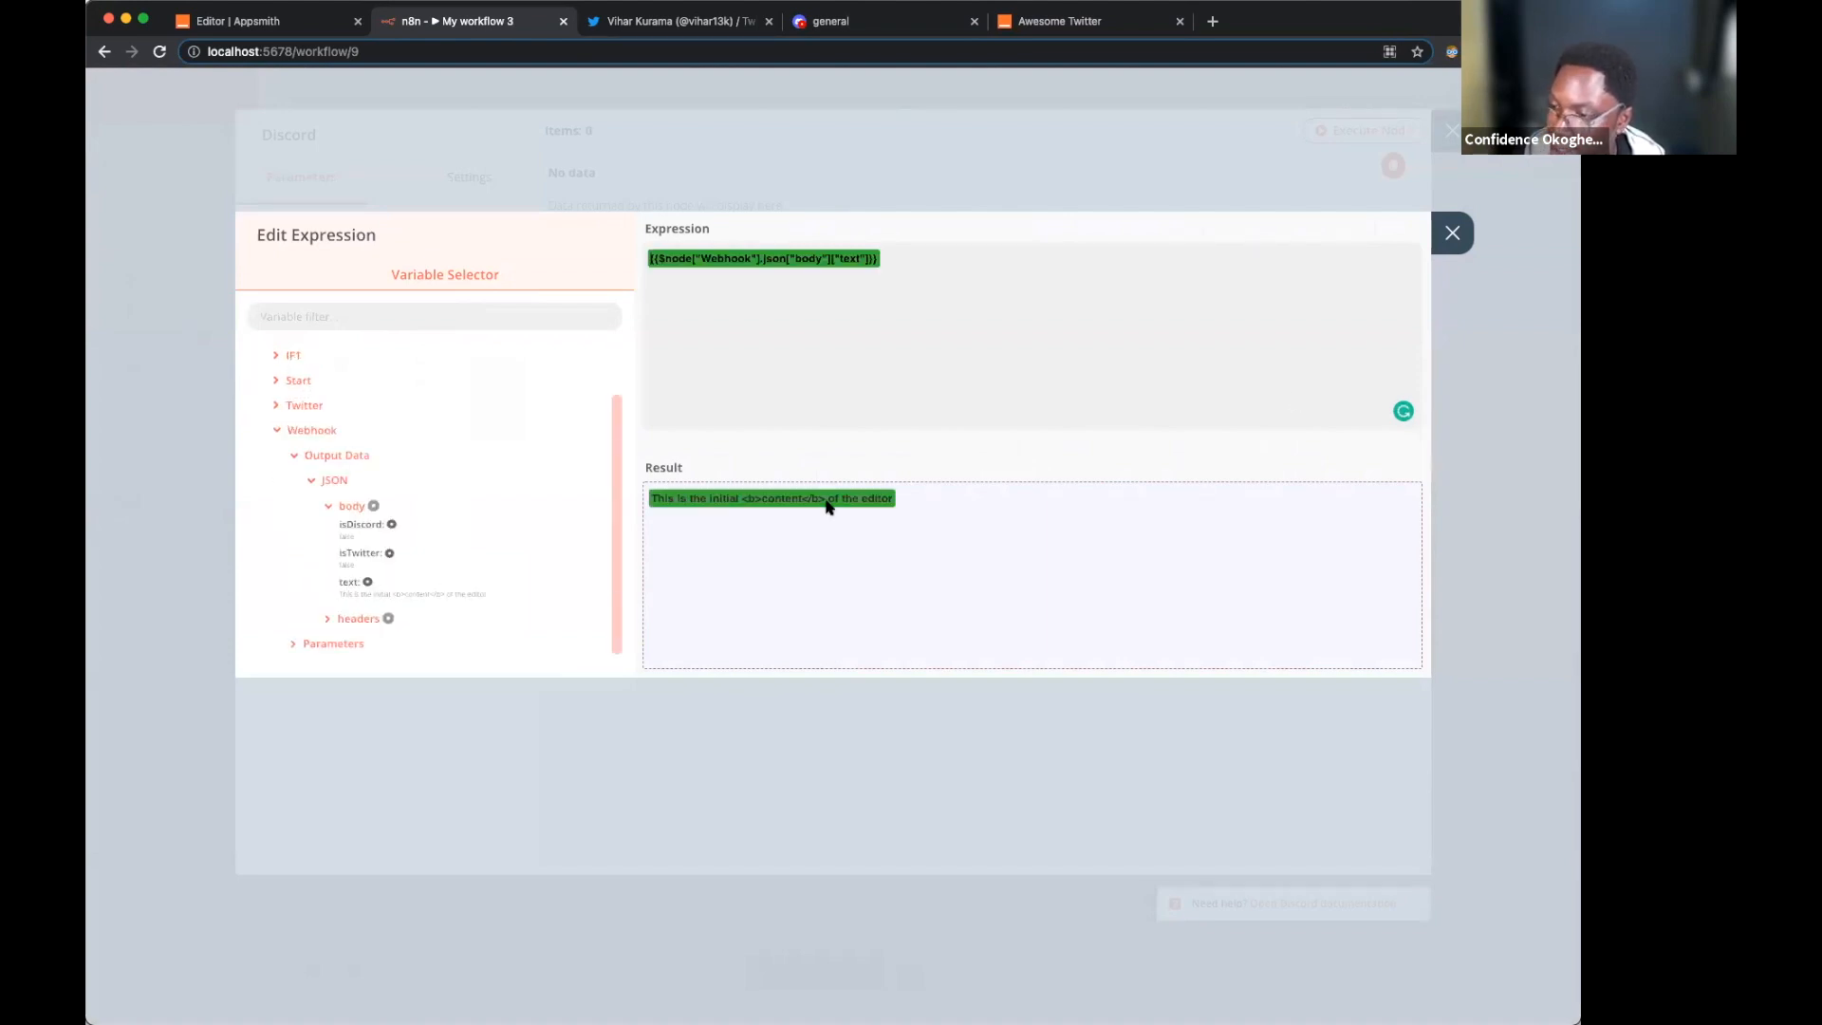
Open the Discord node's Webhook URL editor and bring up the Discord app.
left_click(1452, 233)
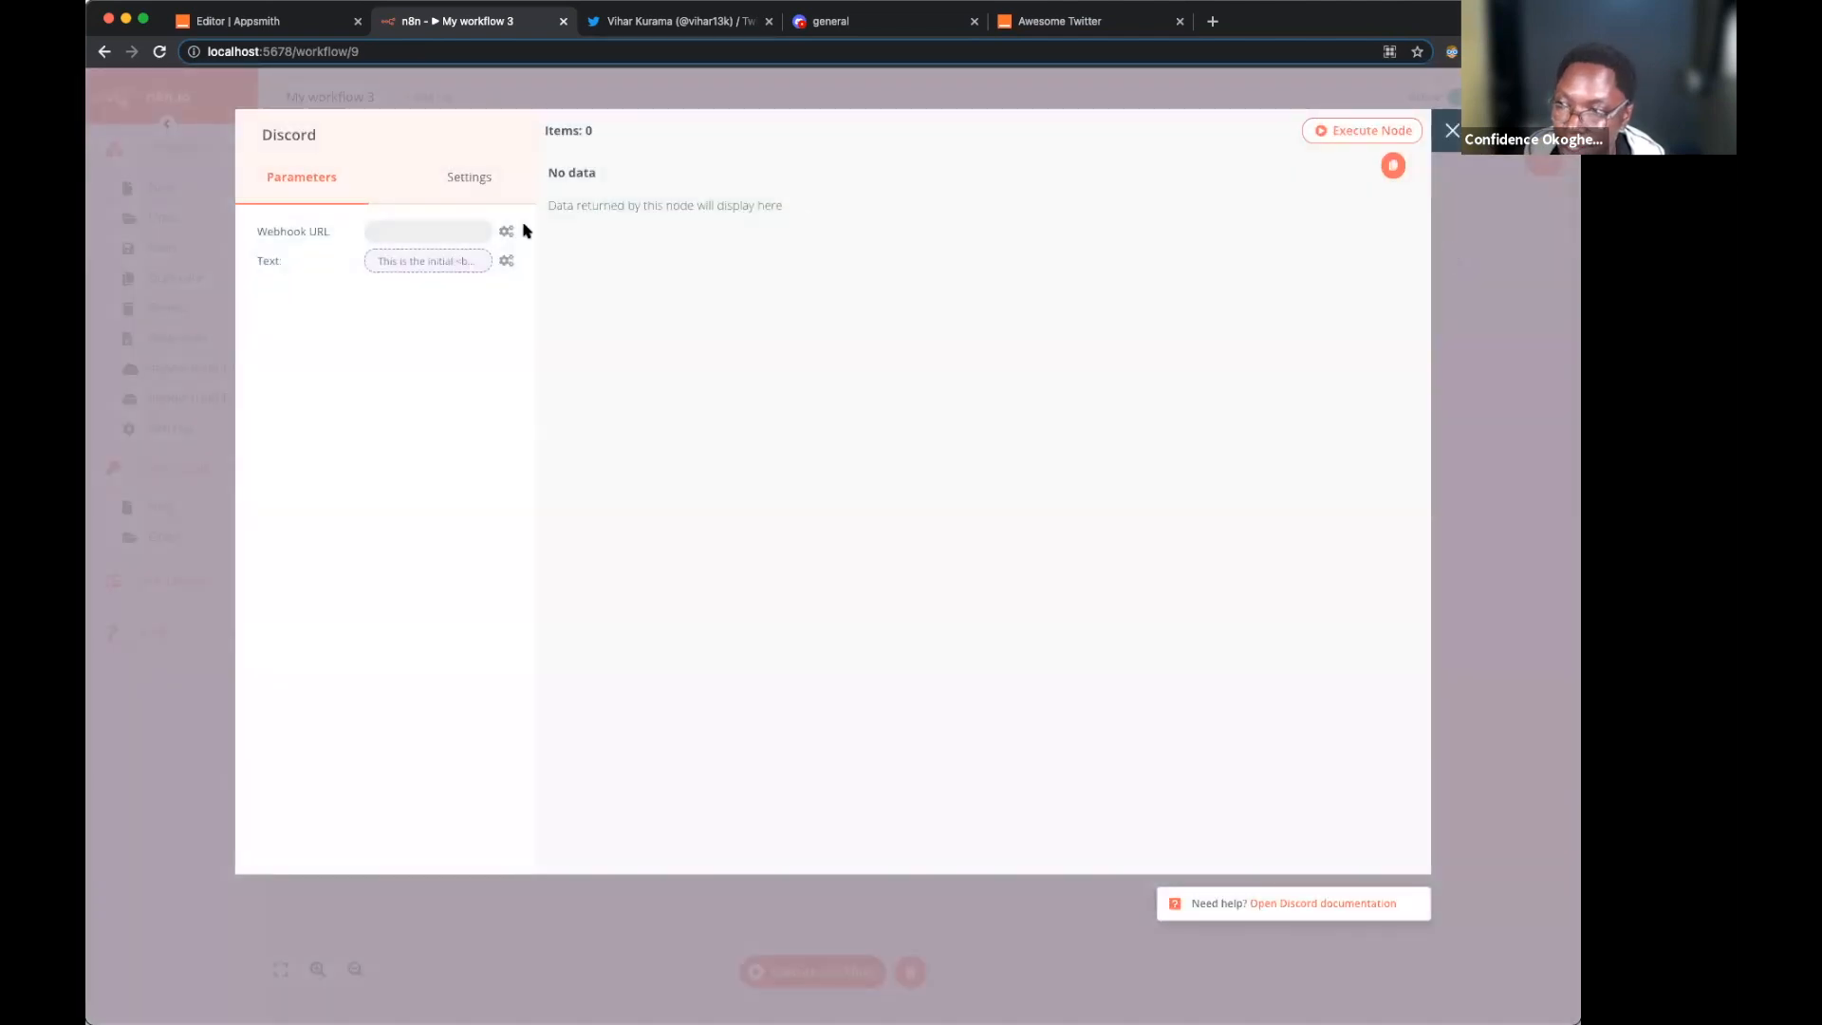
left_click(420, 230)
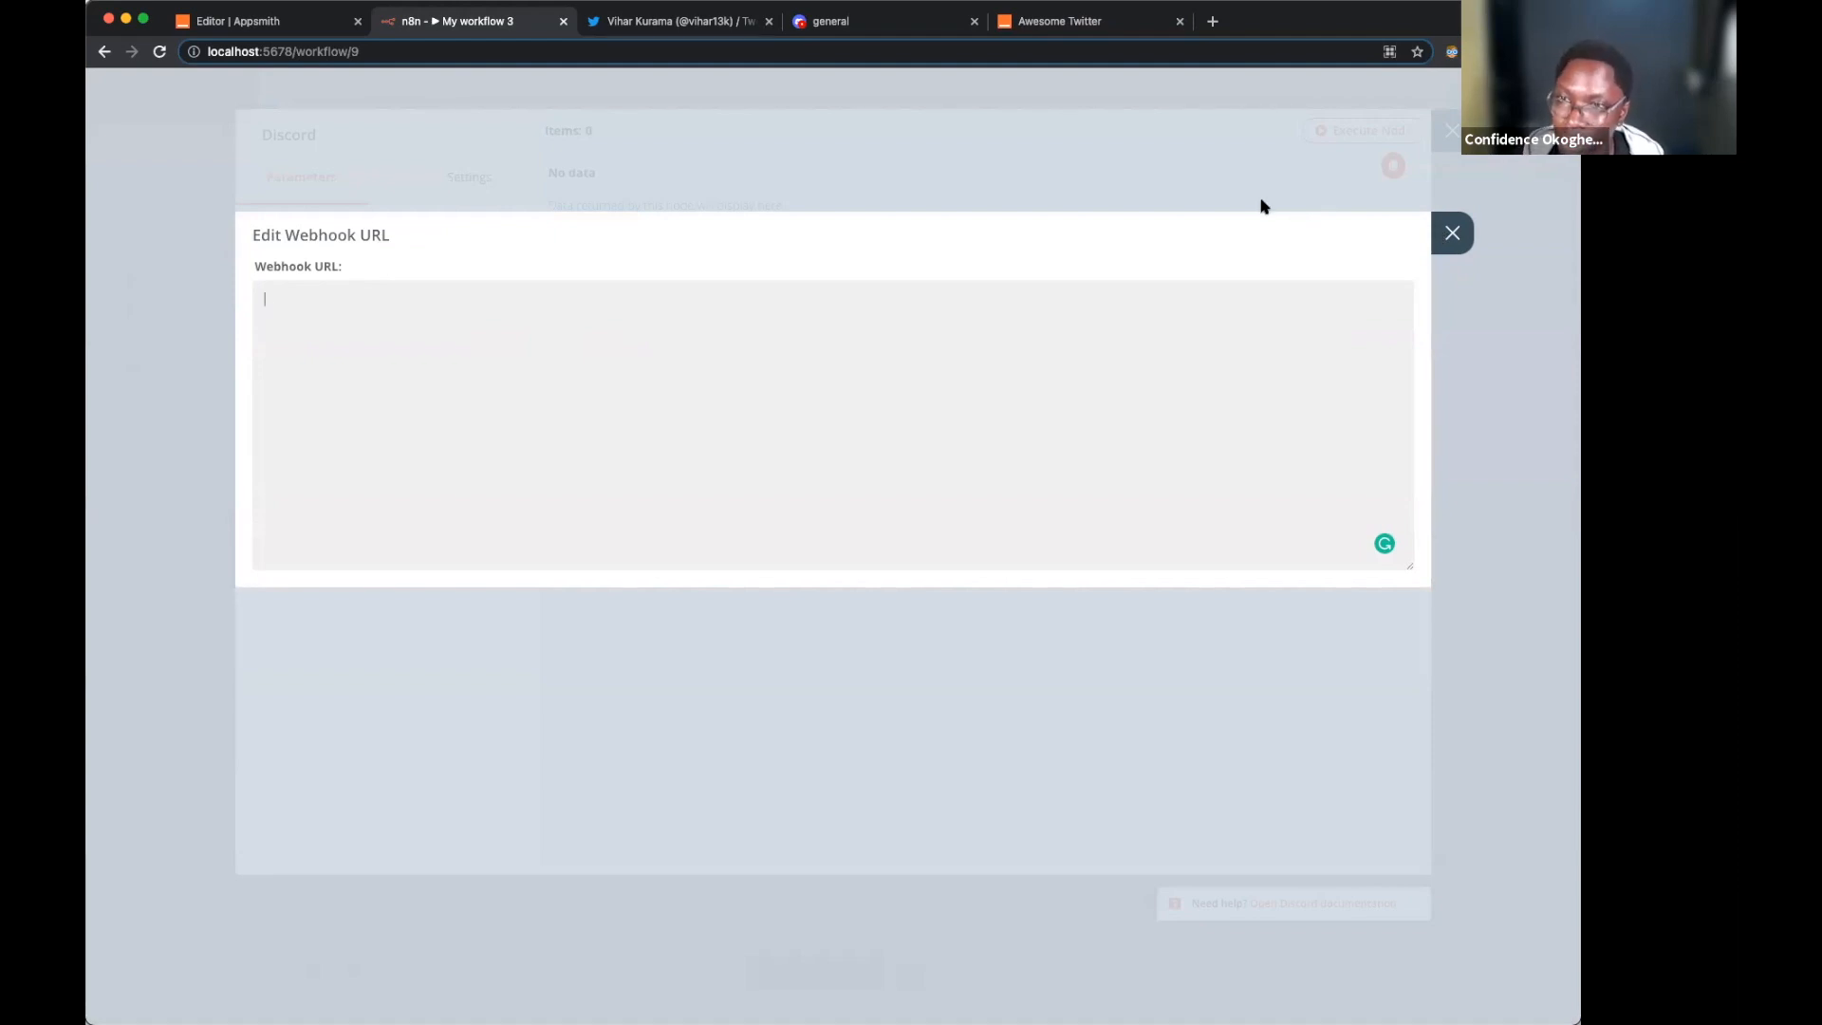
left_click(839, 21)
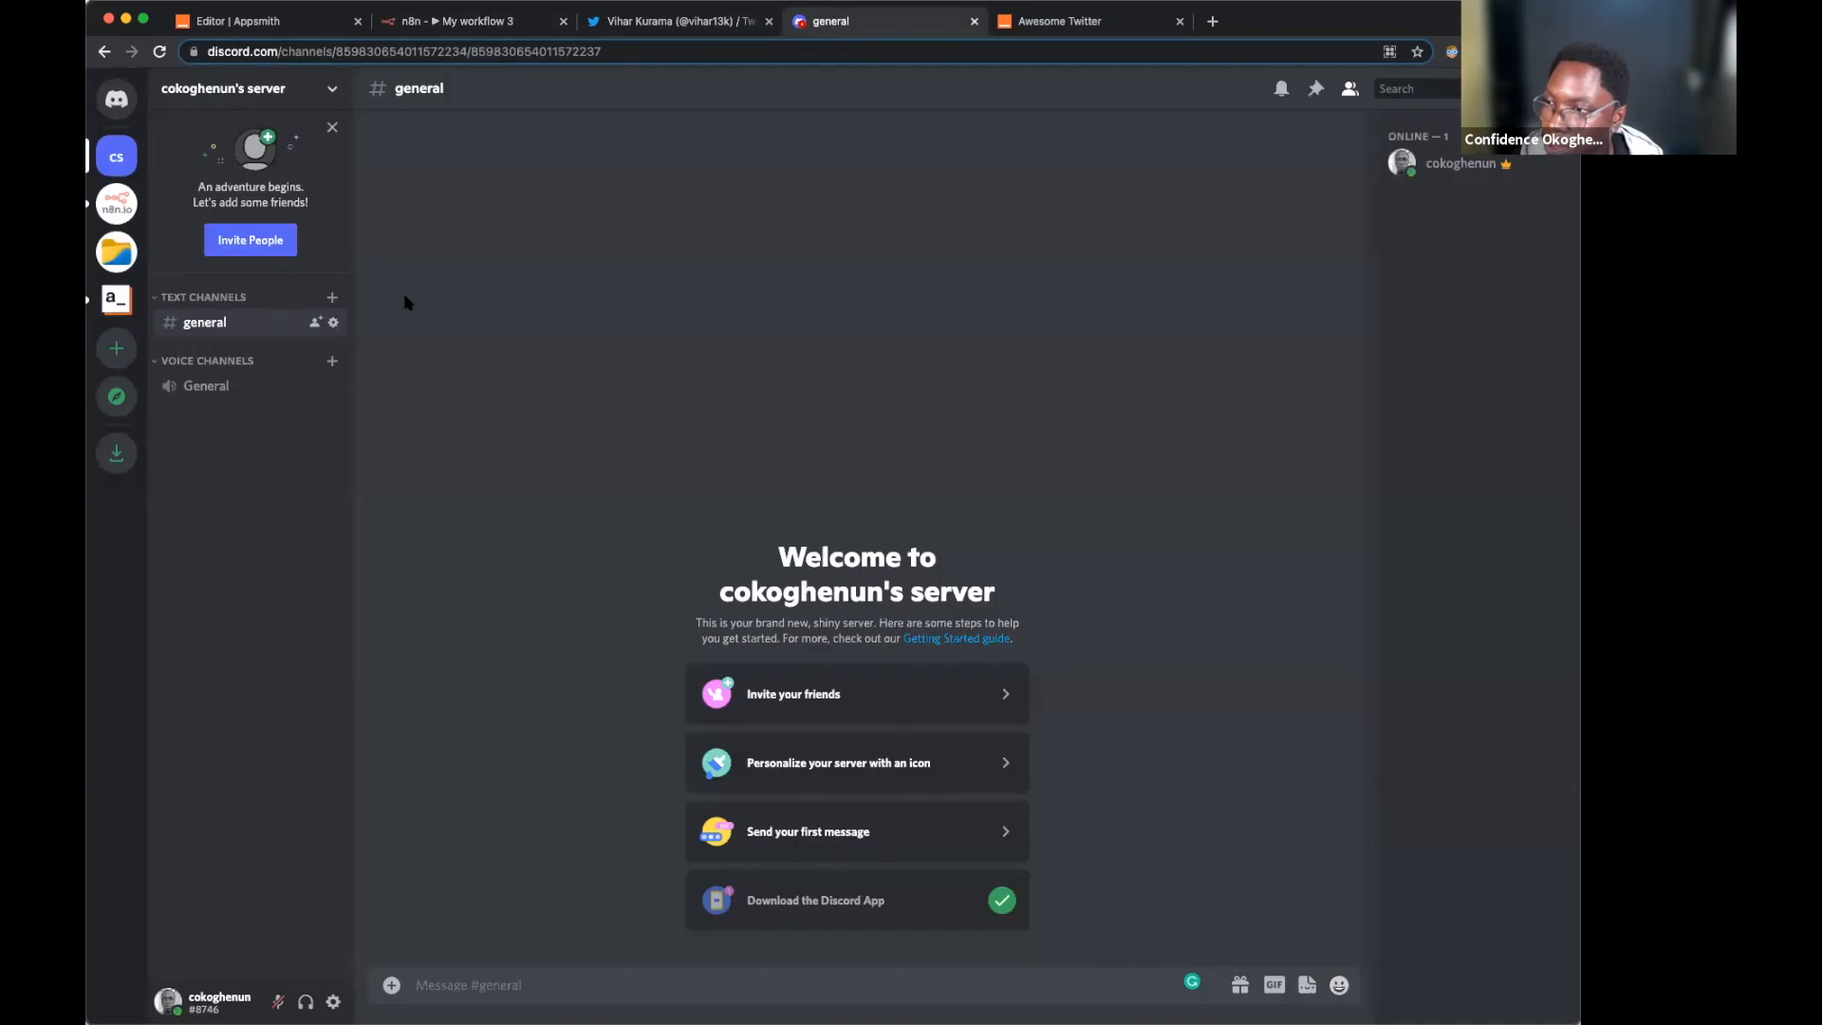
Copy the Captain Hook webhook URL from the Appsmith server's #general channel integrations.
left_click(115, 300)
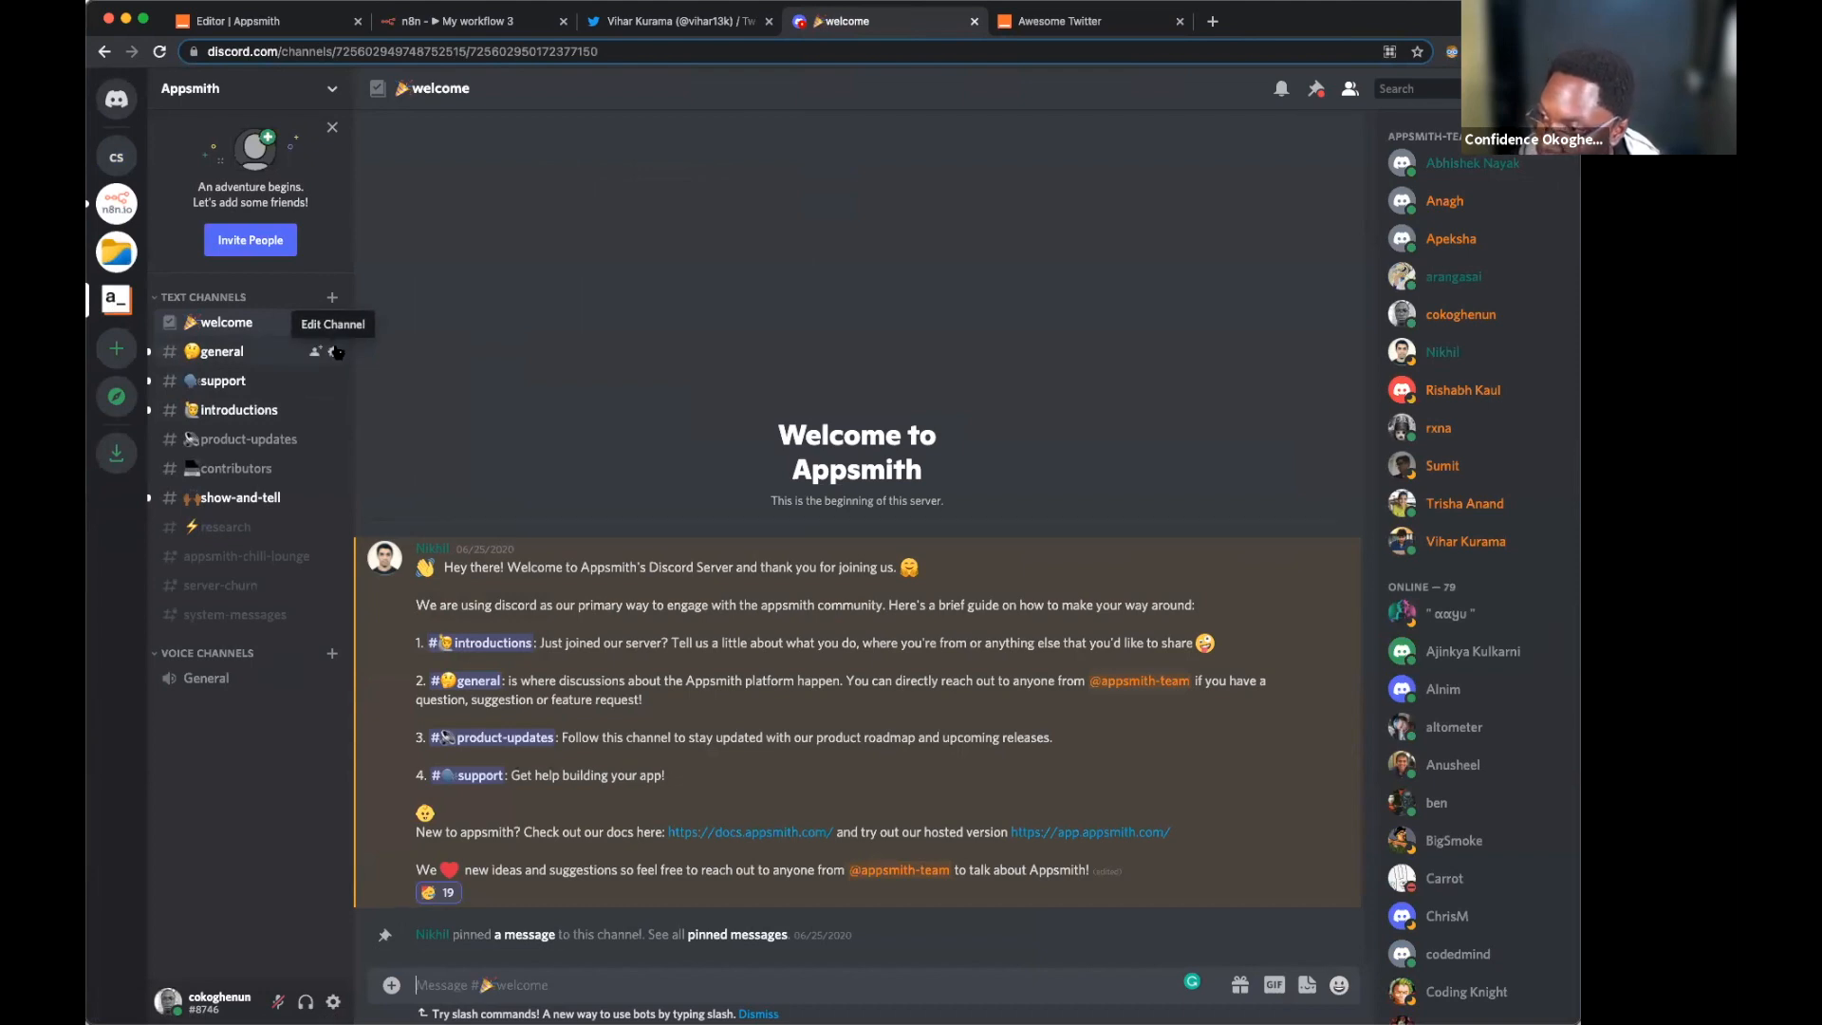
left_click(334, 353)
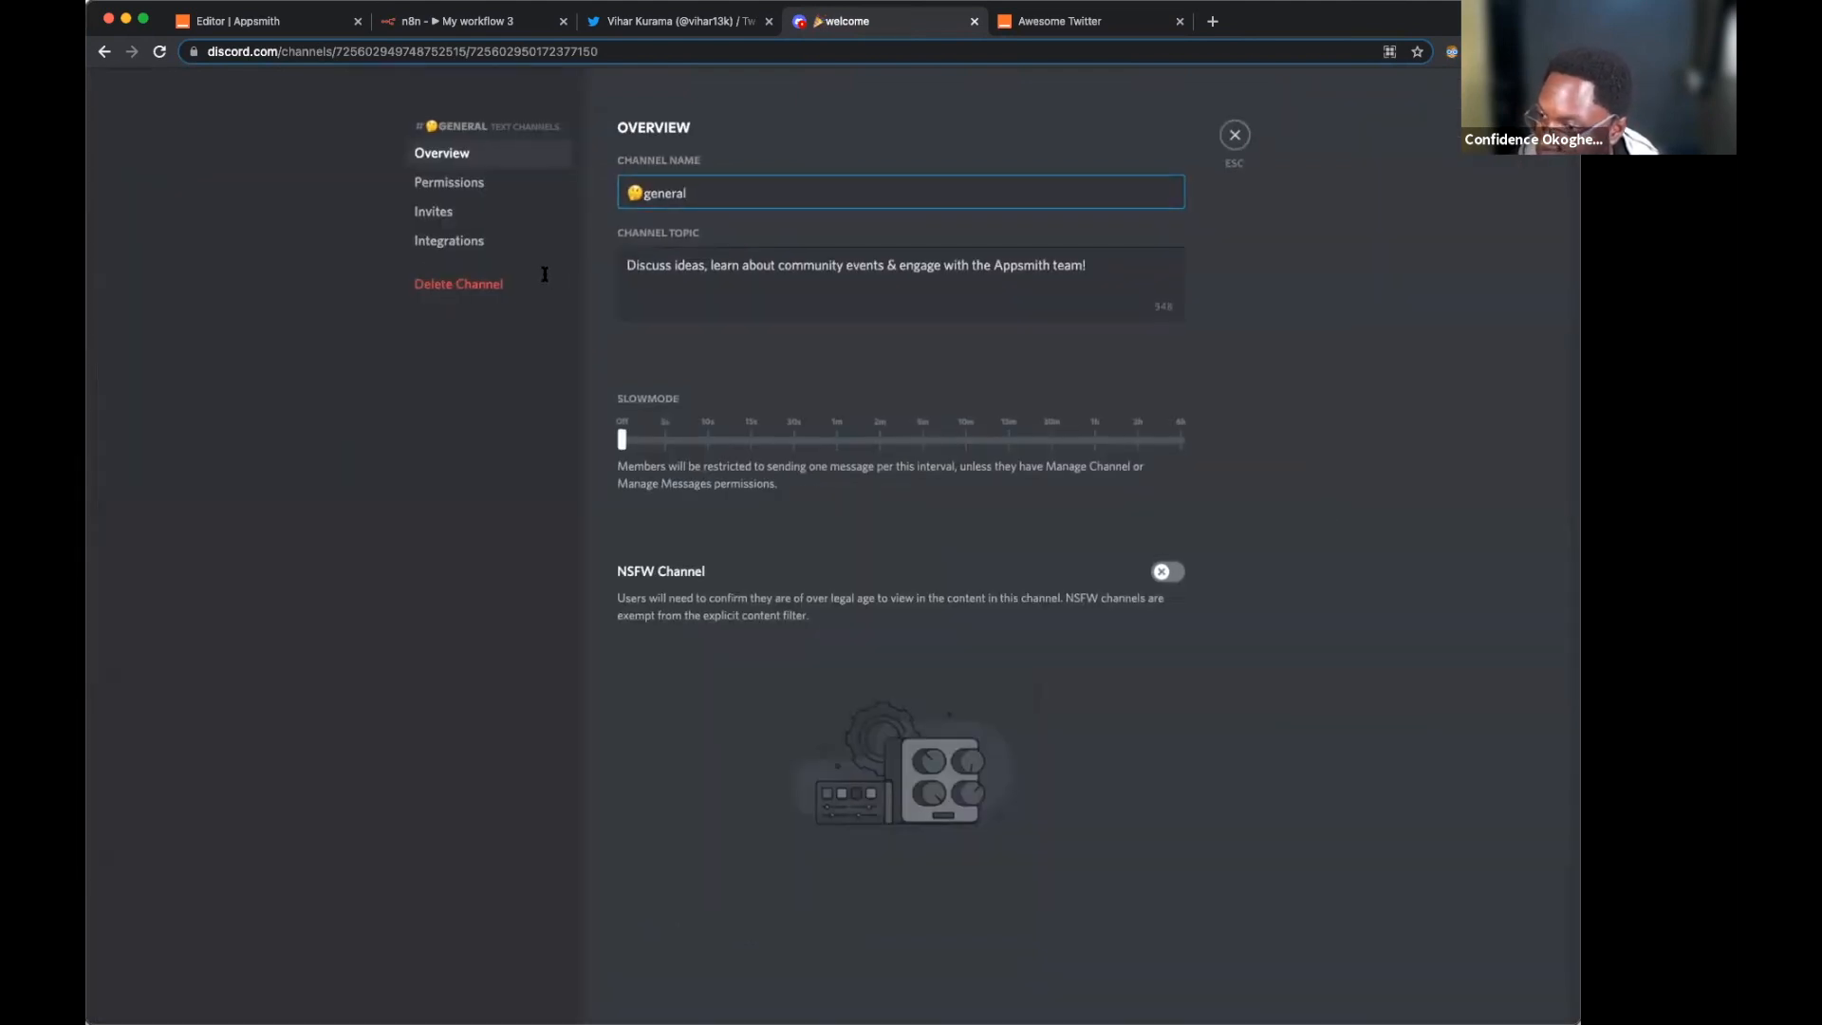
left_click(461, 245)
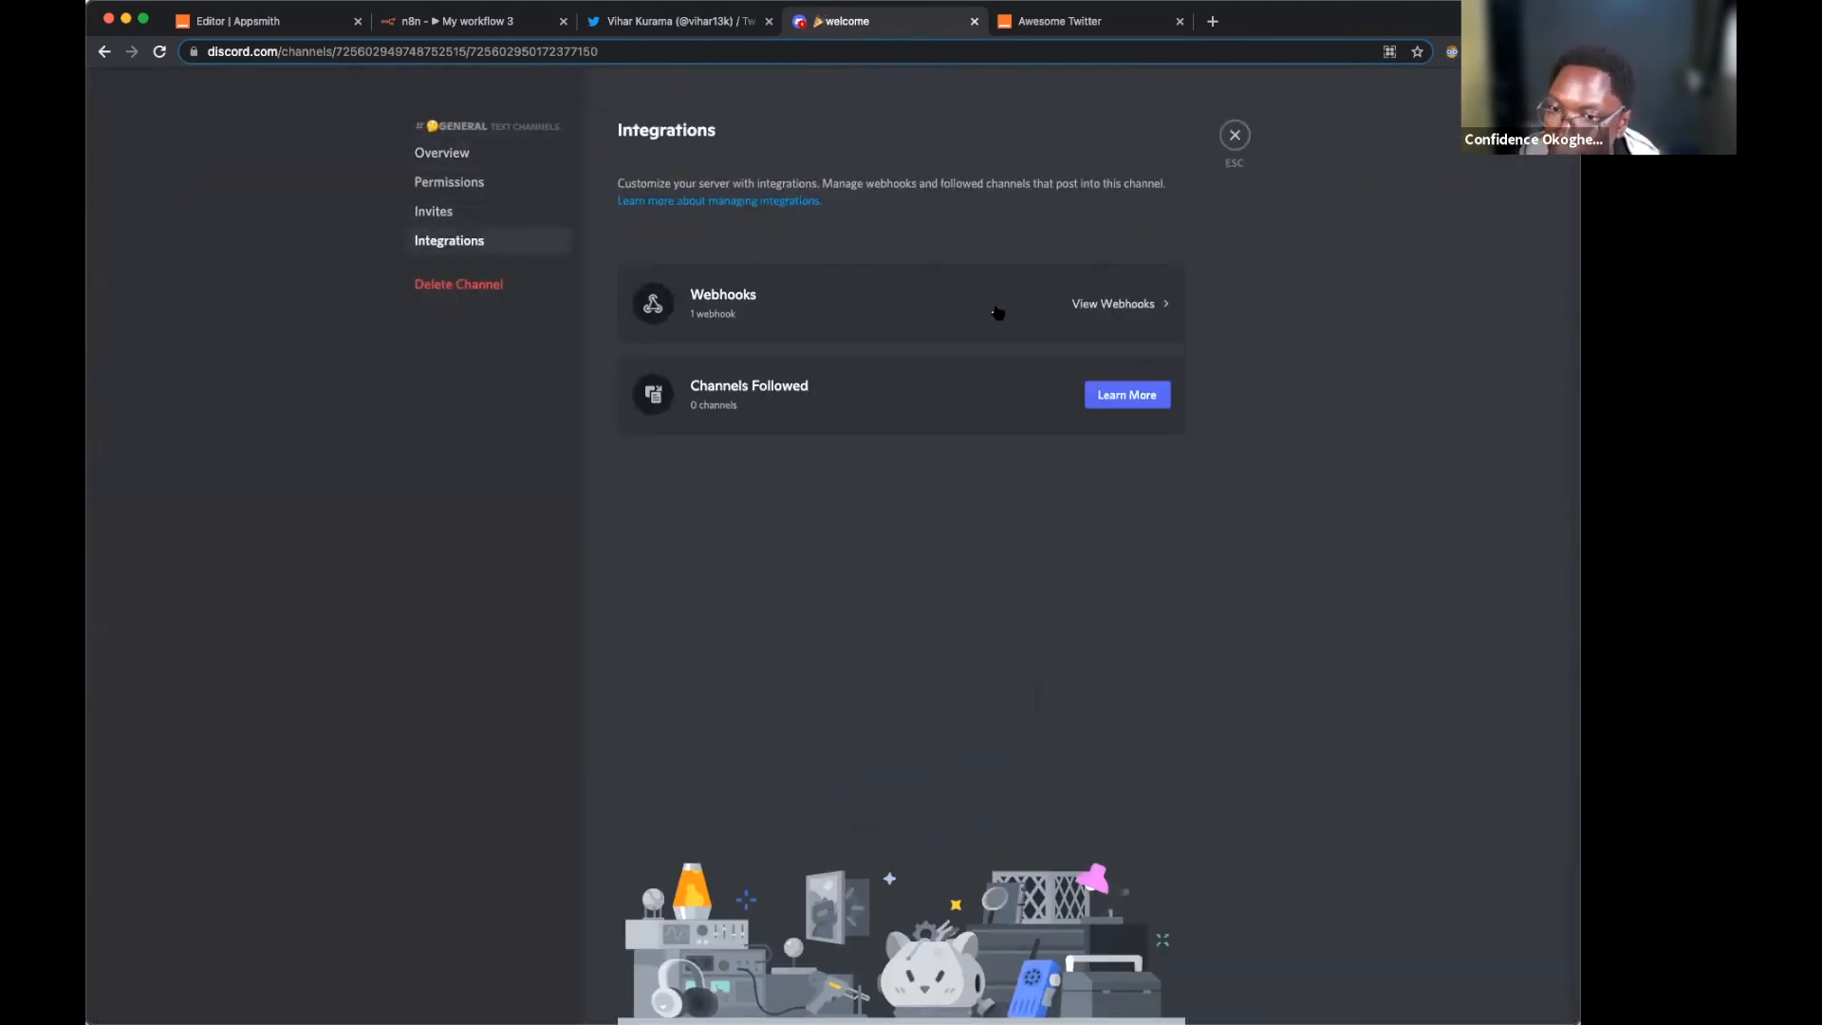
left_click(1076, 306)
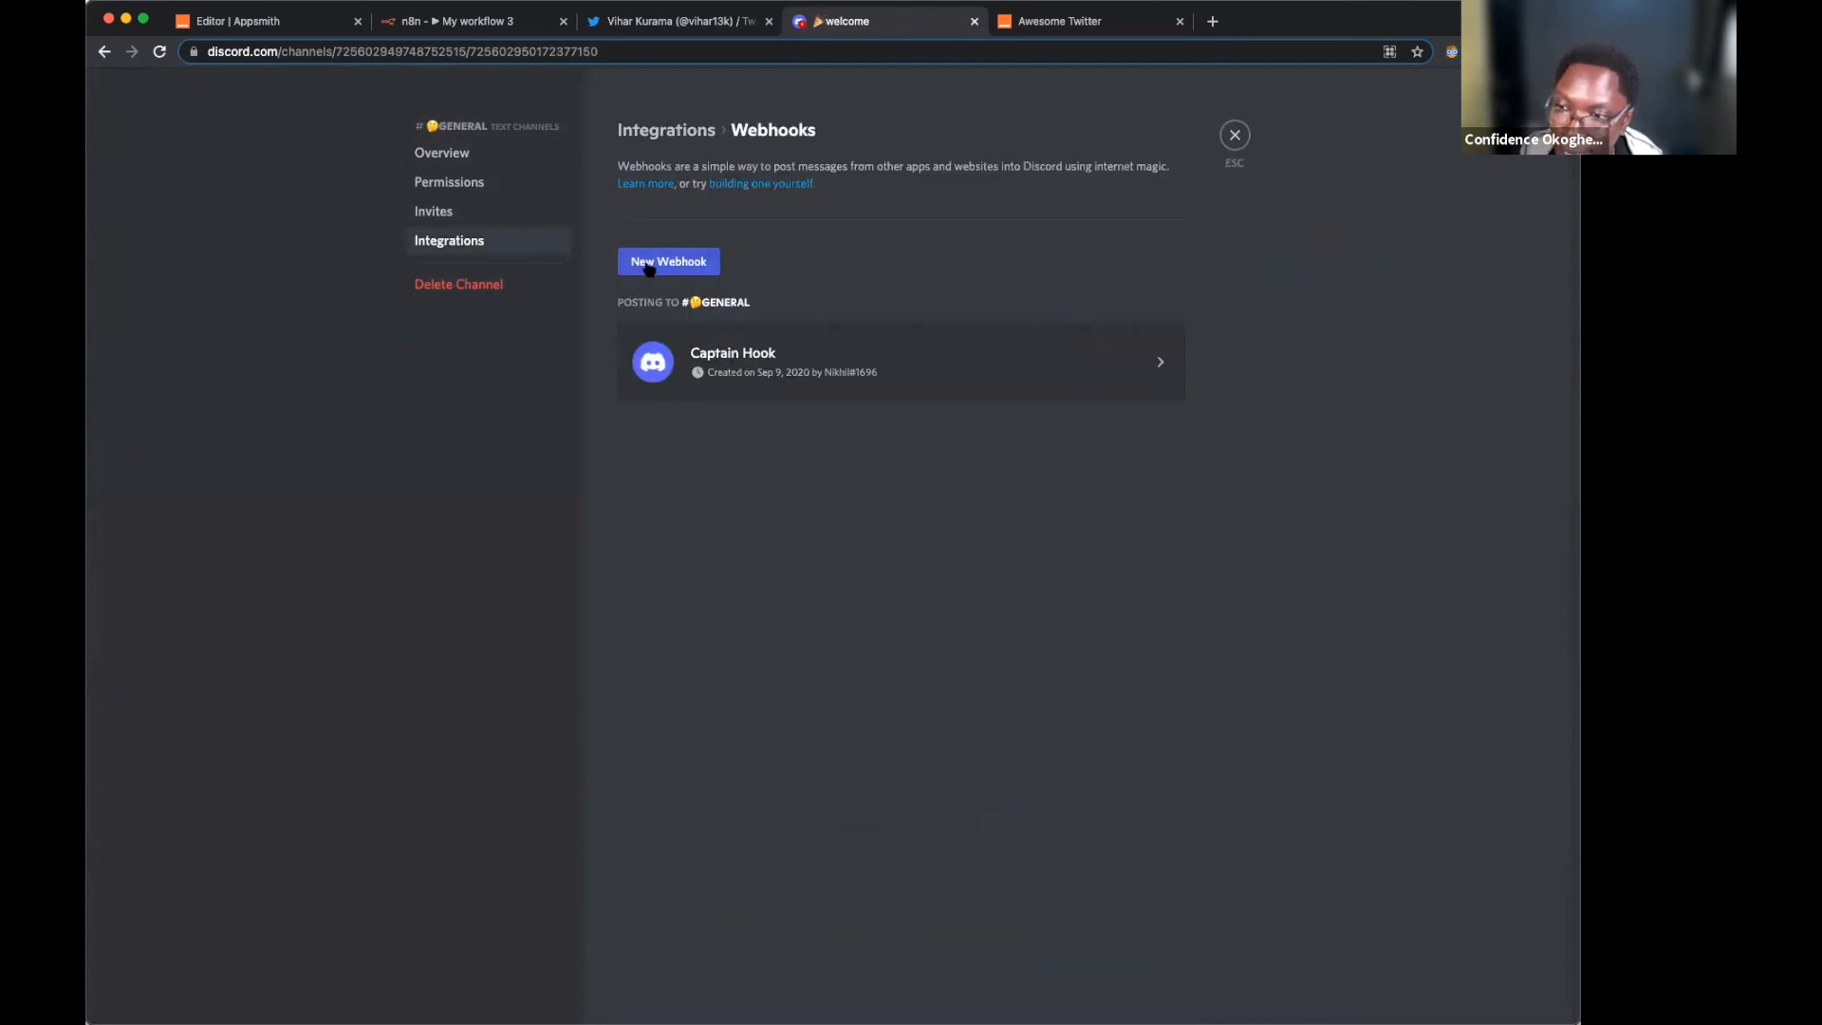
left_click(748, 365)
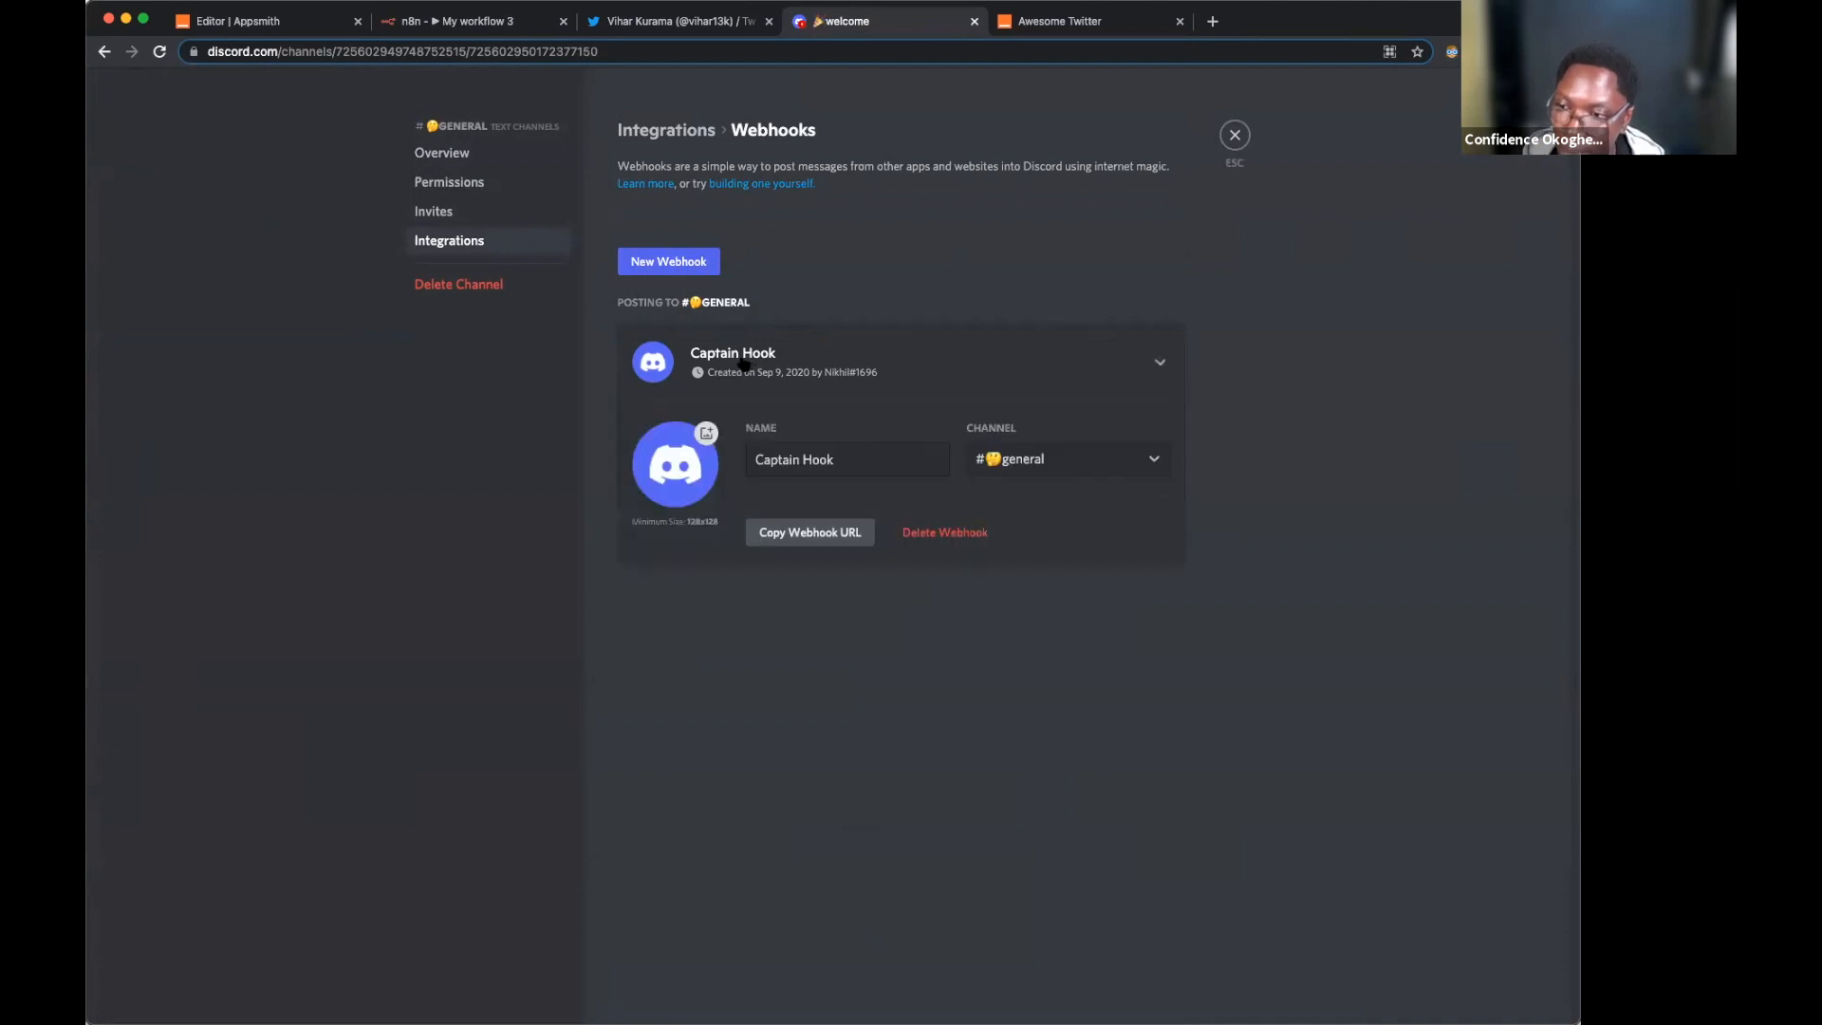
left_click(814, 531)
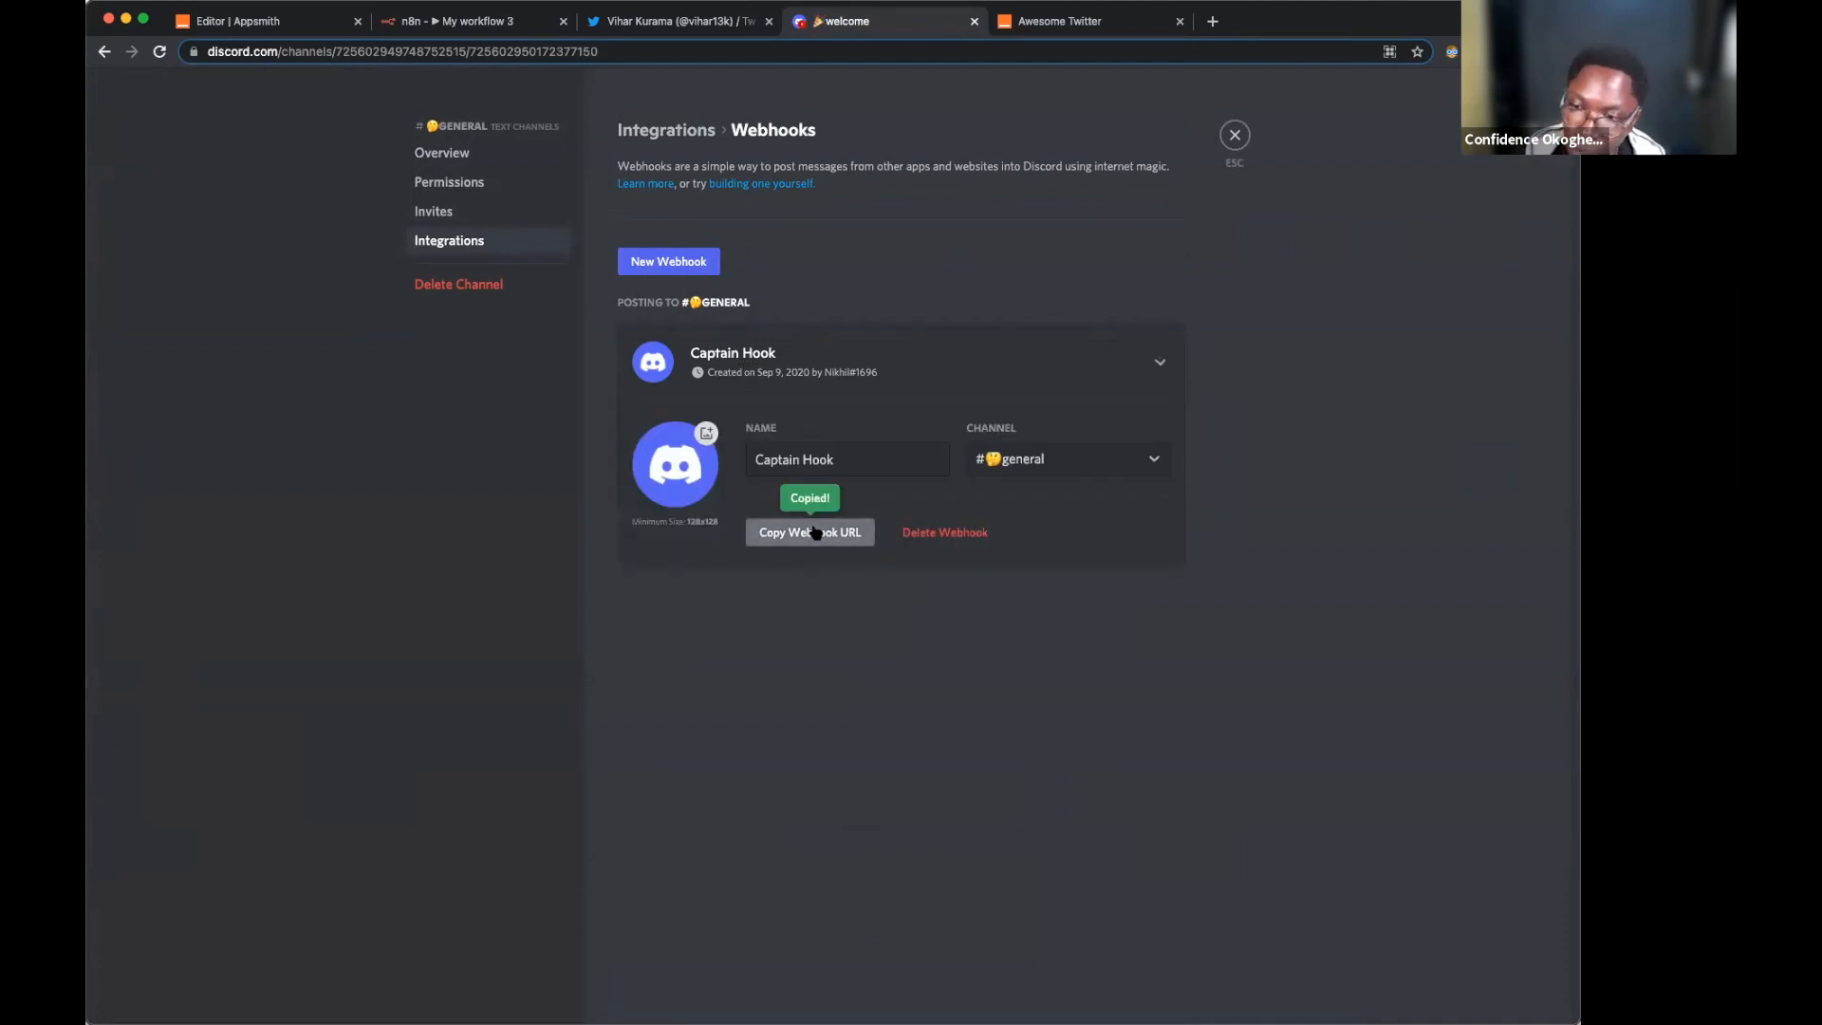
left_click(485, 22)
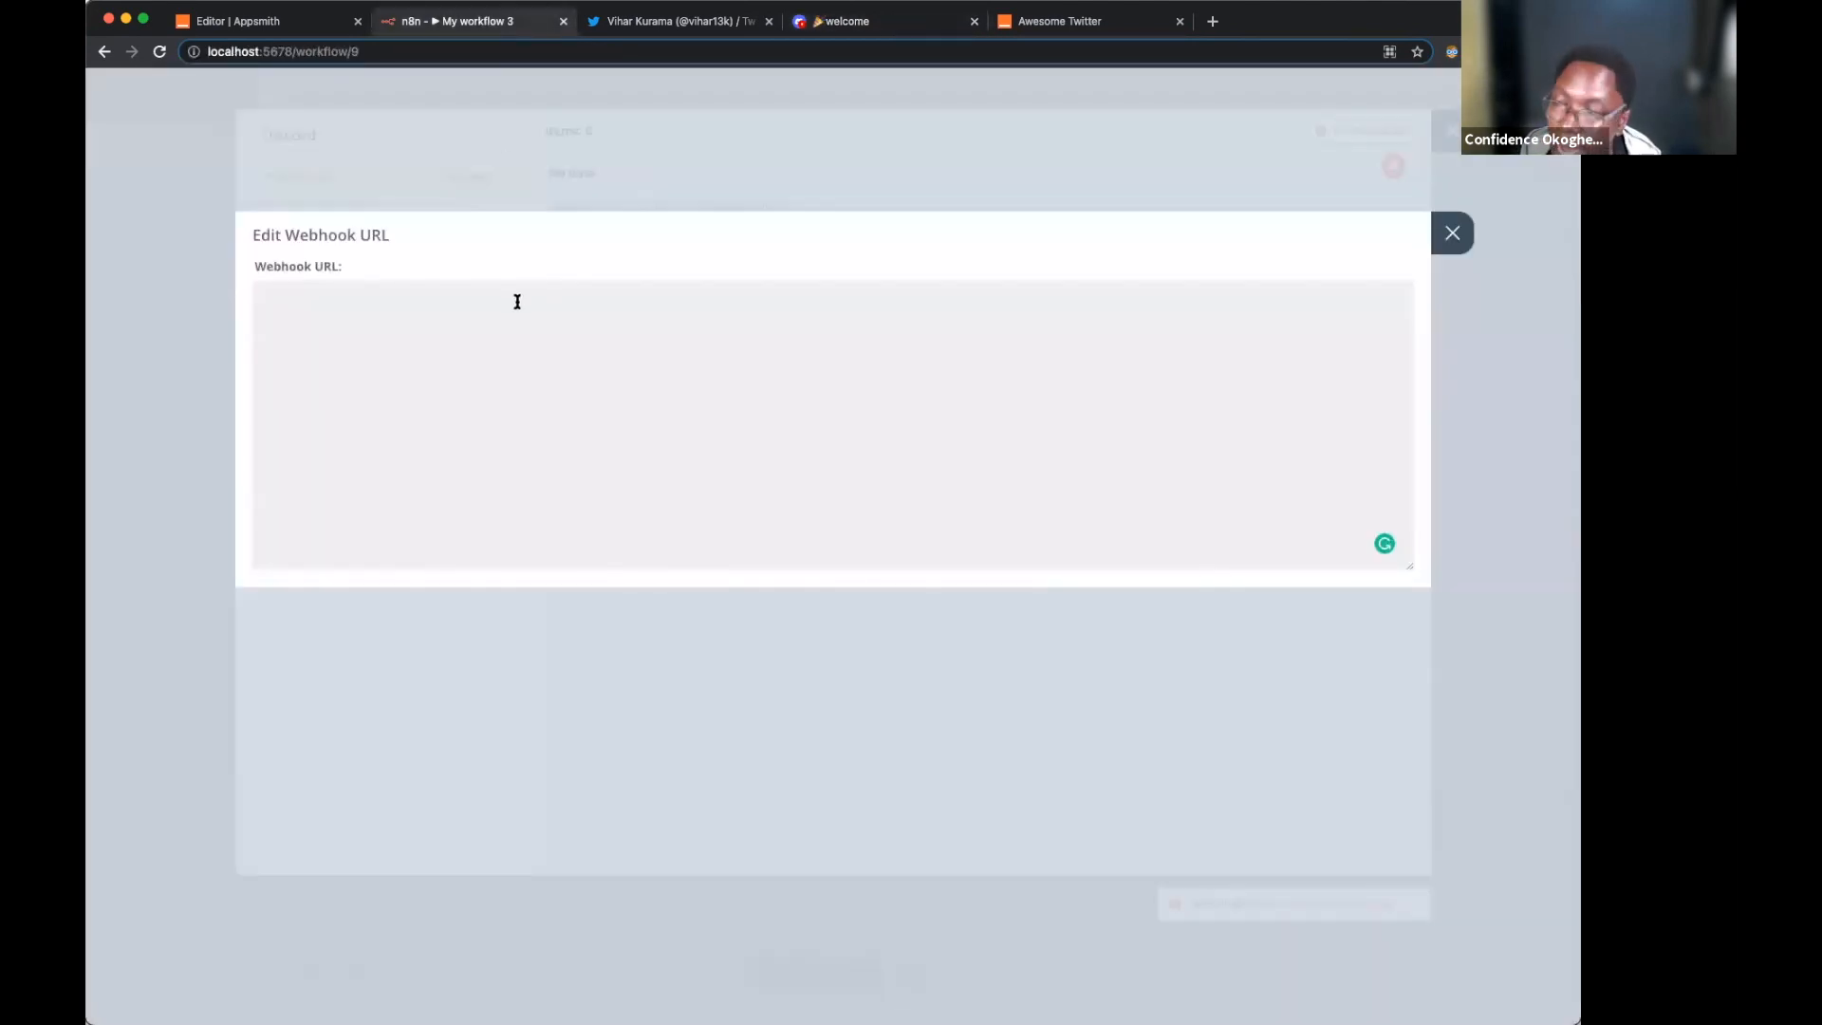
Paste the Discord webhook URL into the Discord node and execute the workflow to await a call.
key("super+v")
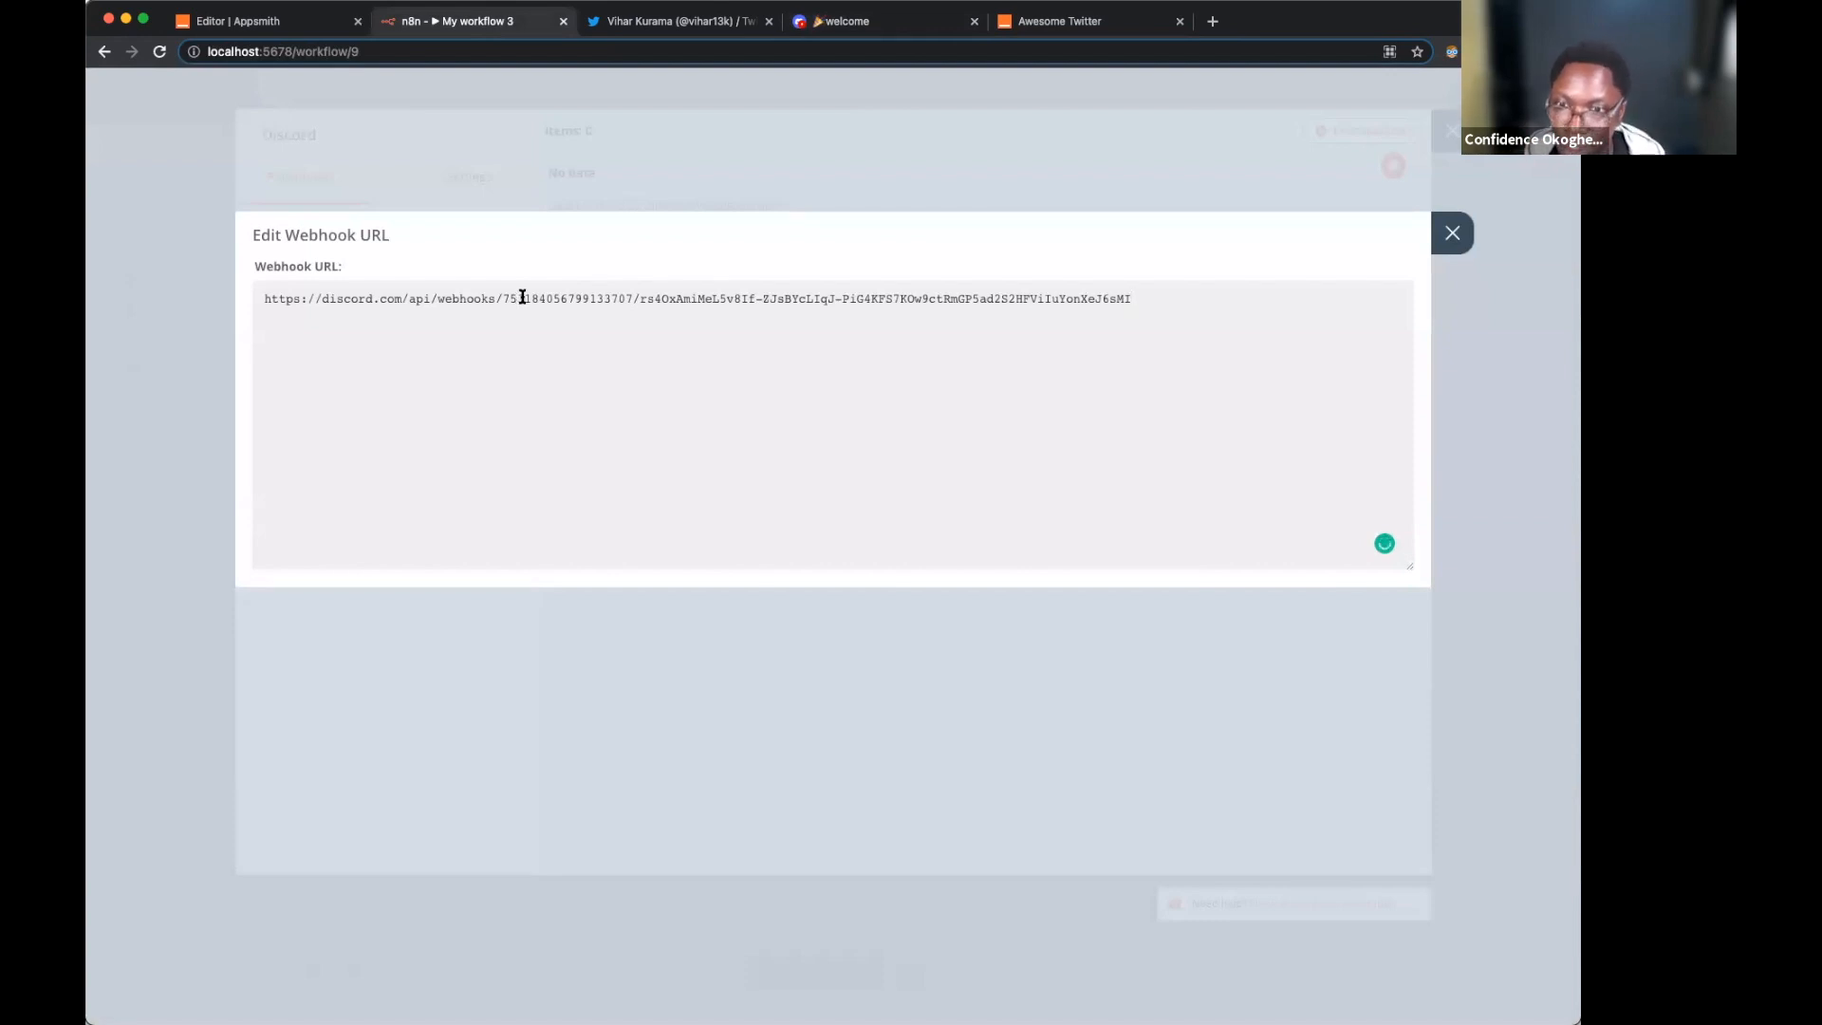
left_click(791, 735)
left_click(1450, 130)
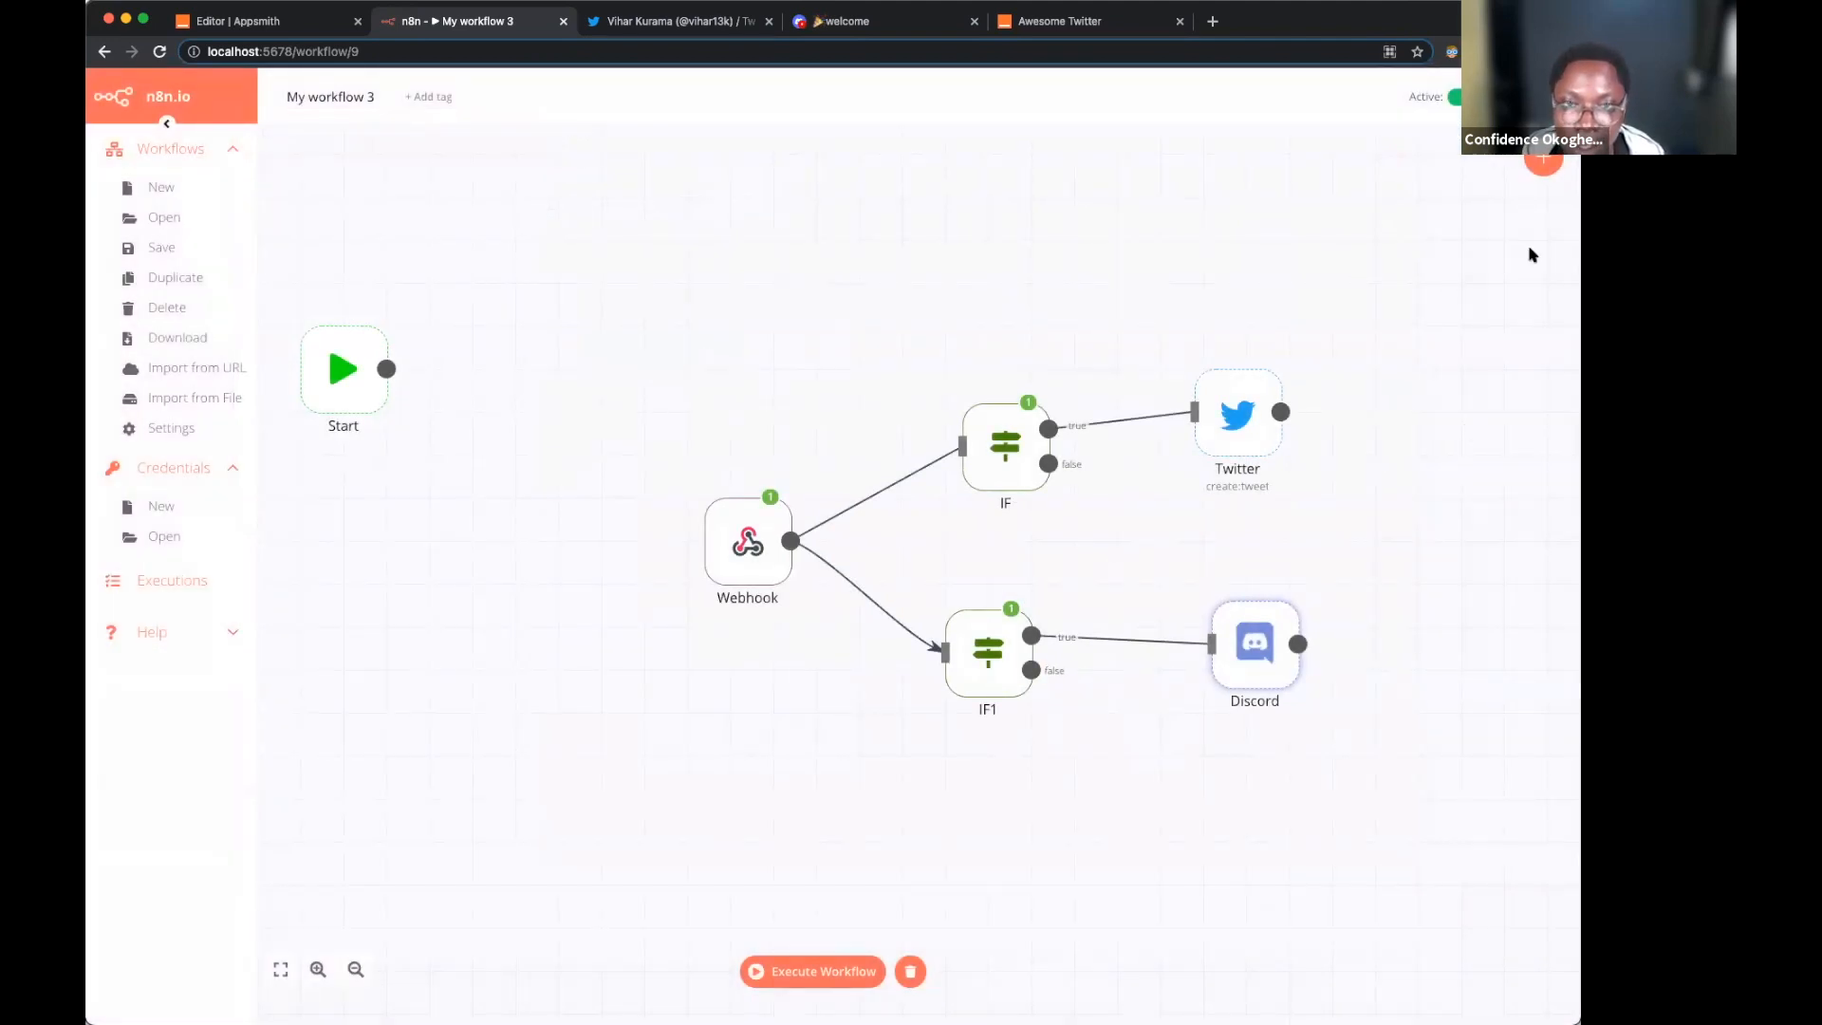
left_click(790, 973)
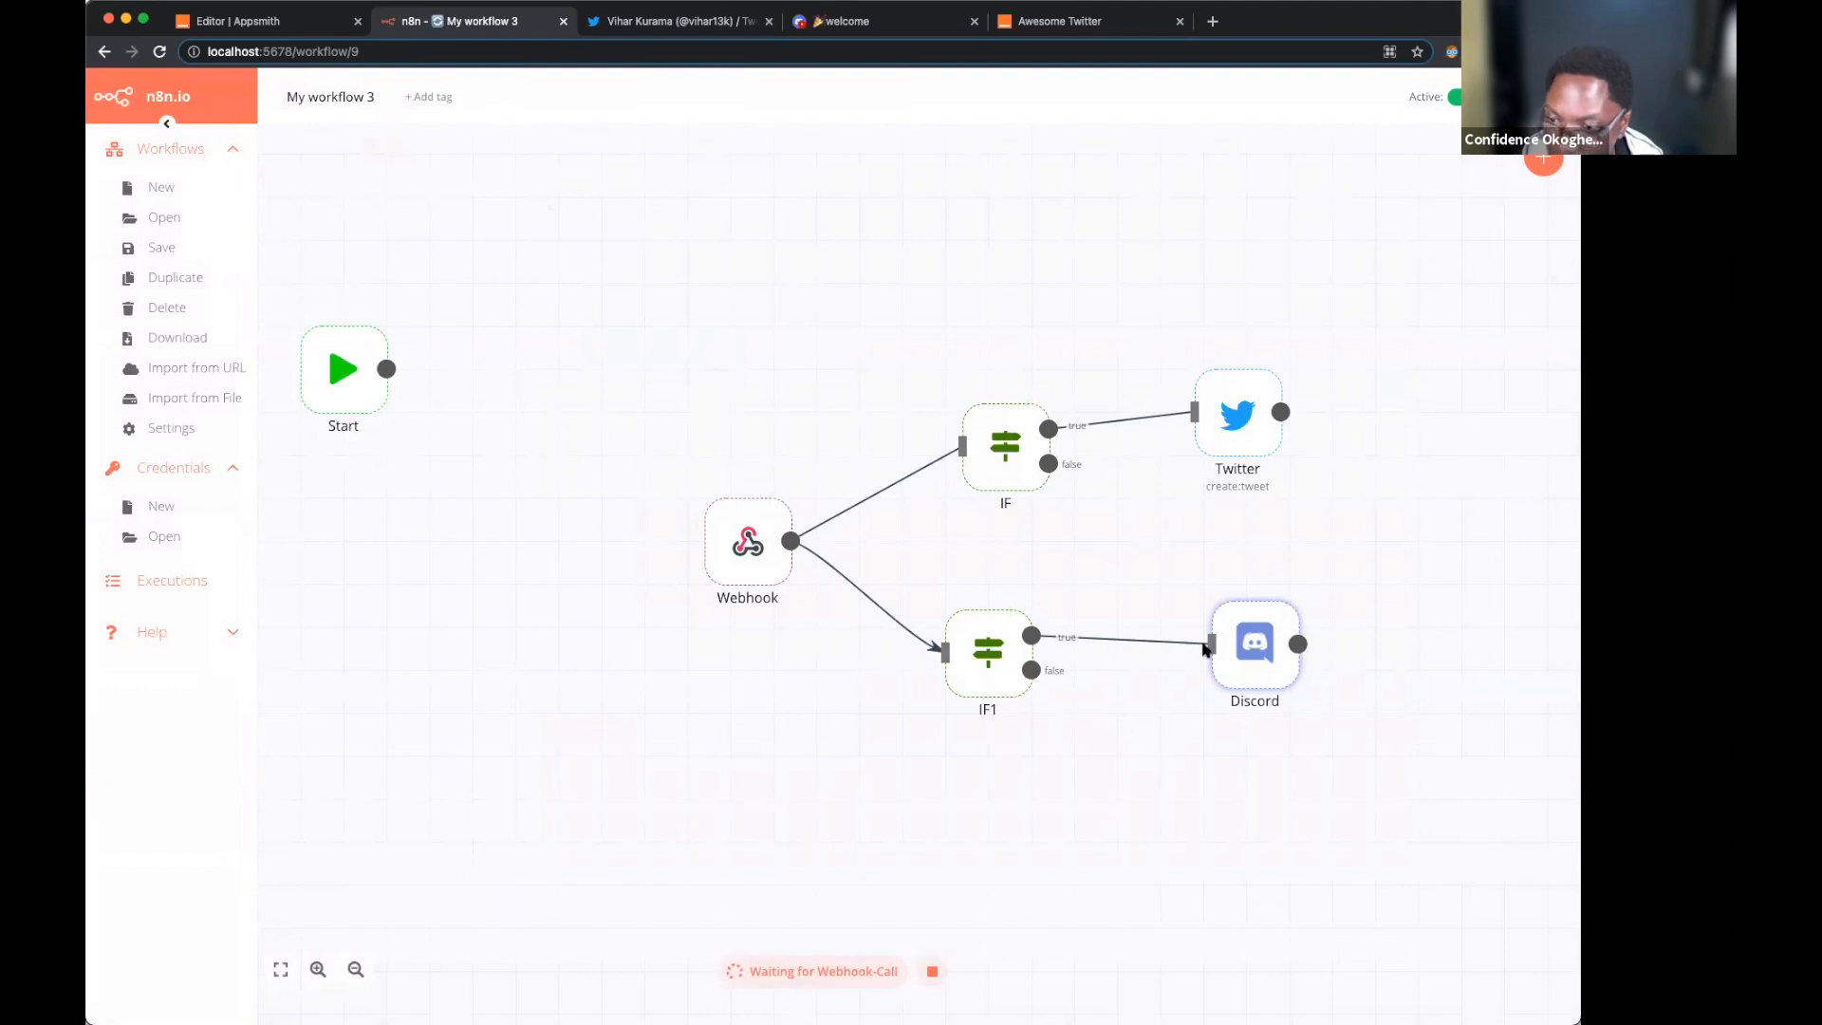
left_click(241, 23)
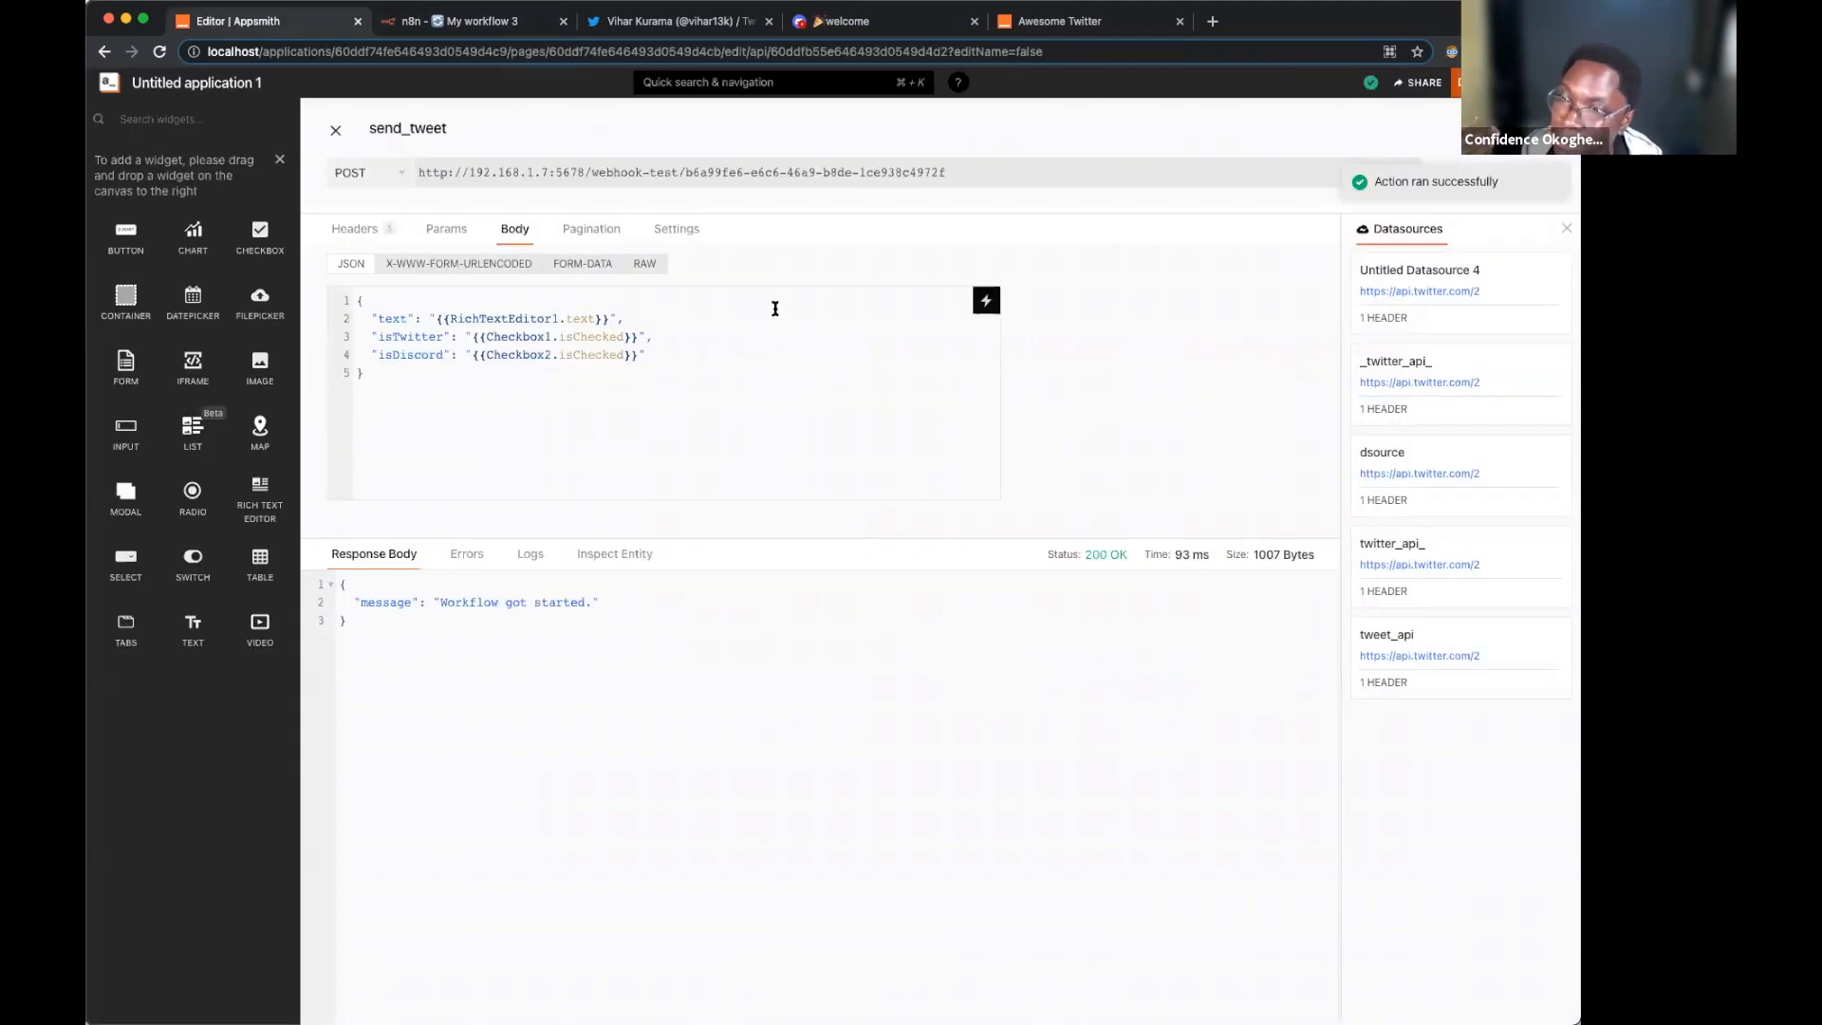
Review the get_tweet API's settings, then return to the app canvas.
left_click(282, 160)
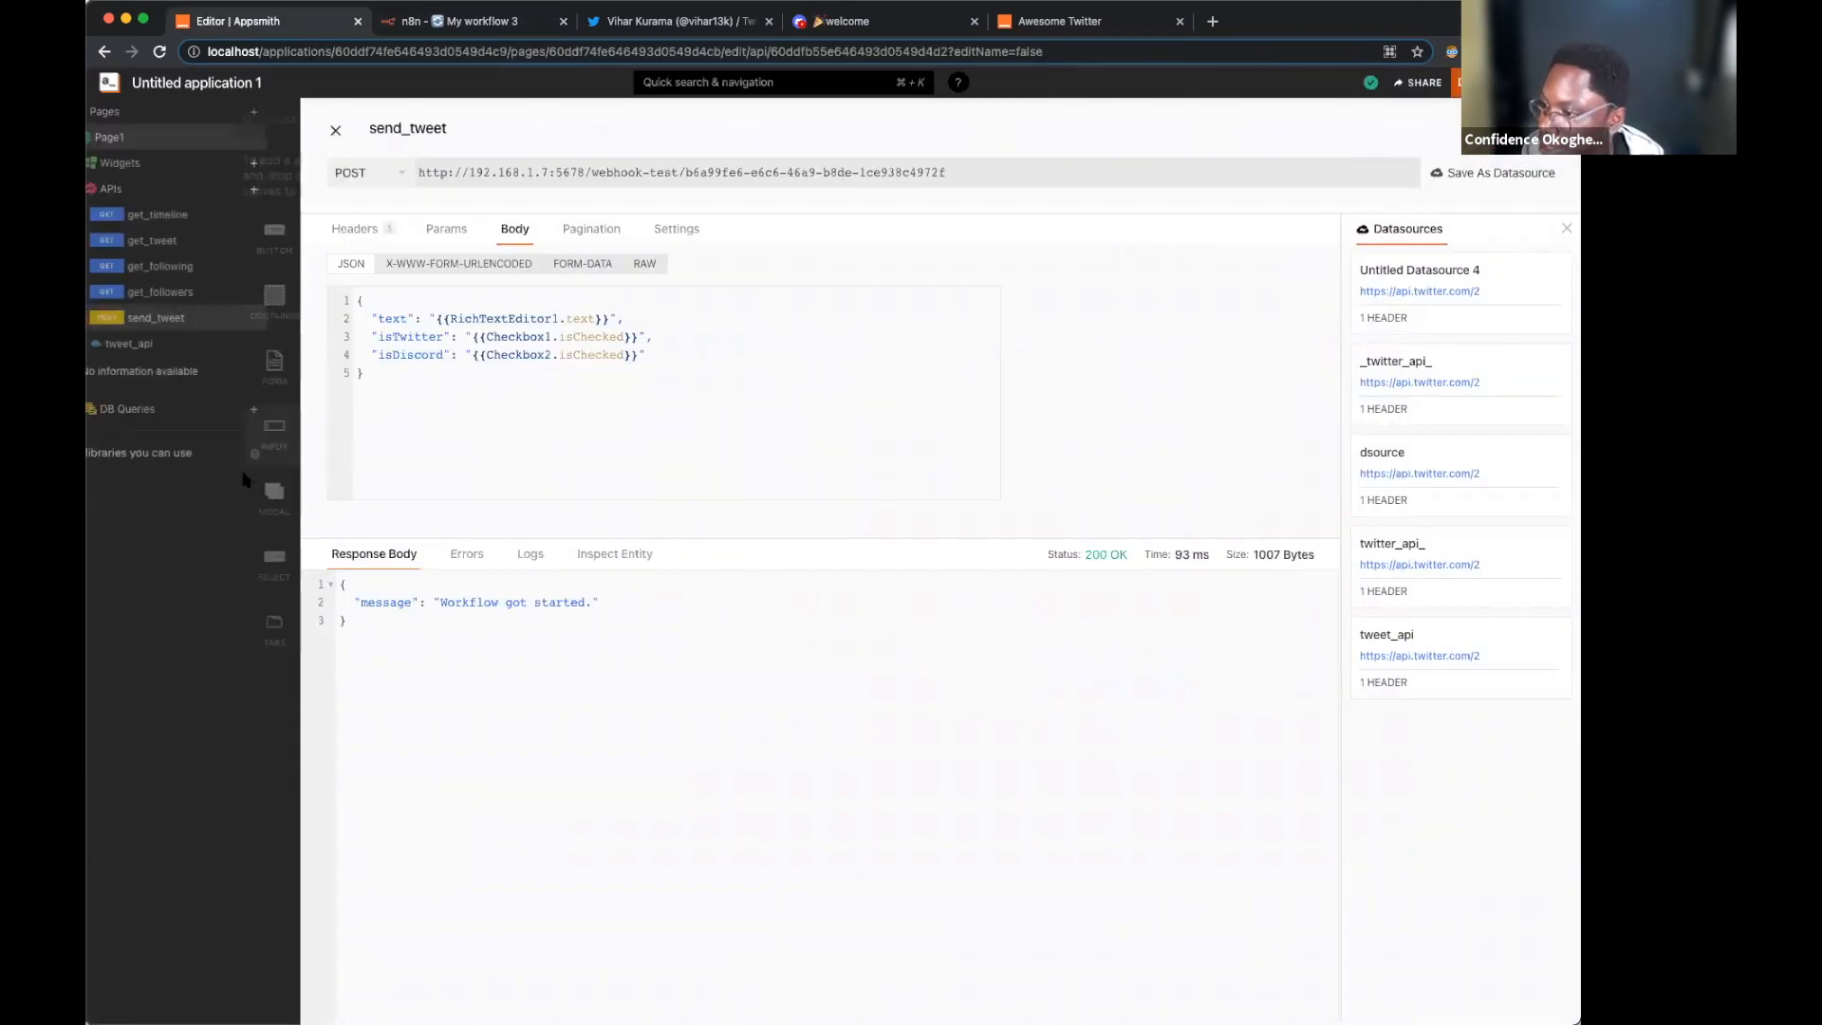
left_click(186, 241)
left_click(658, 231)
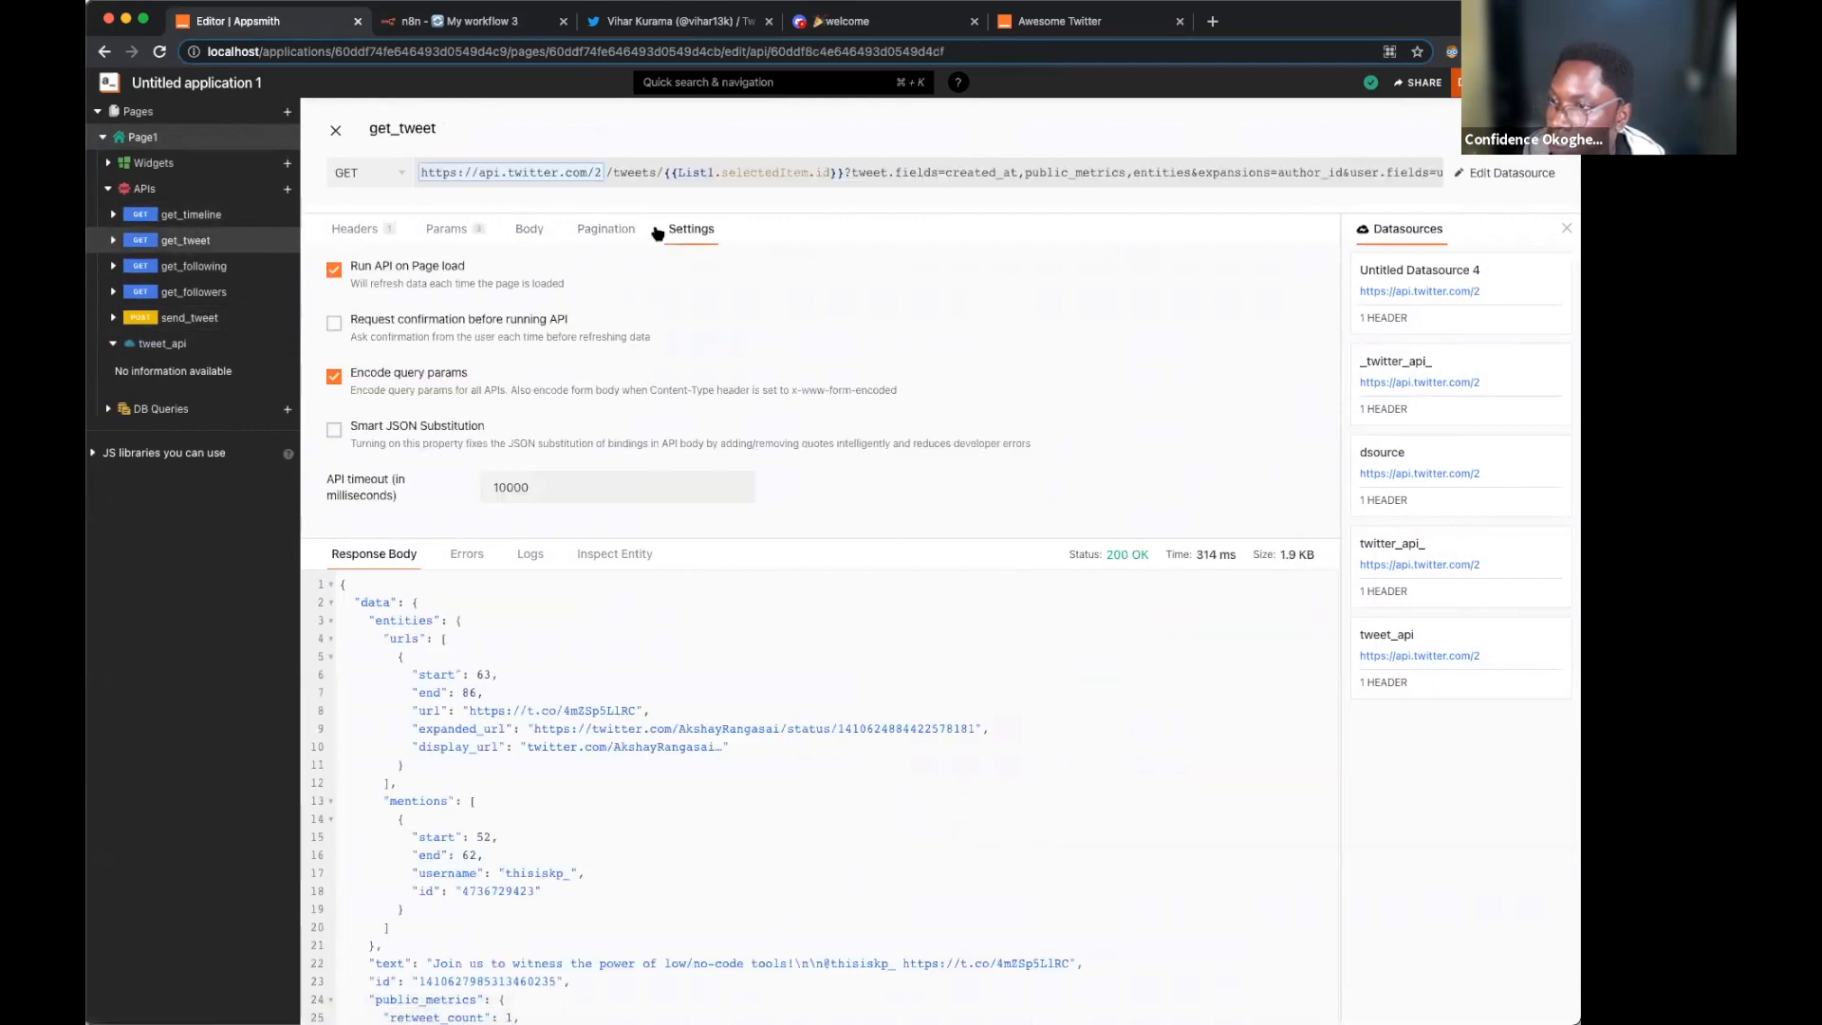
left_click(335, 131)
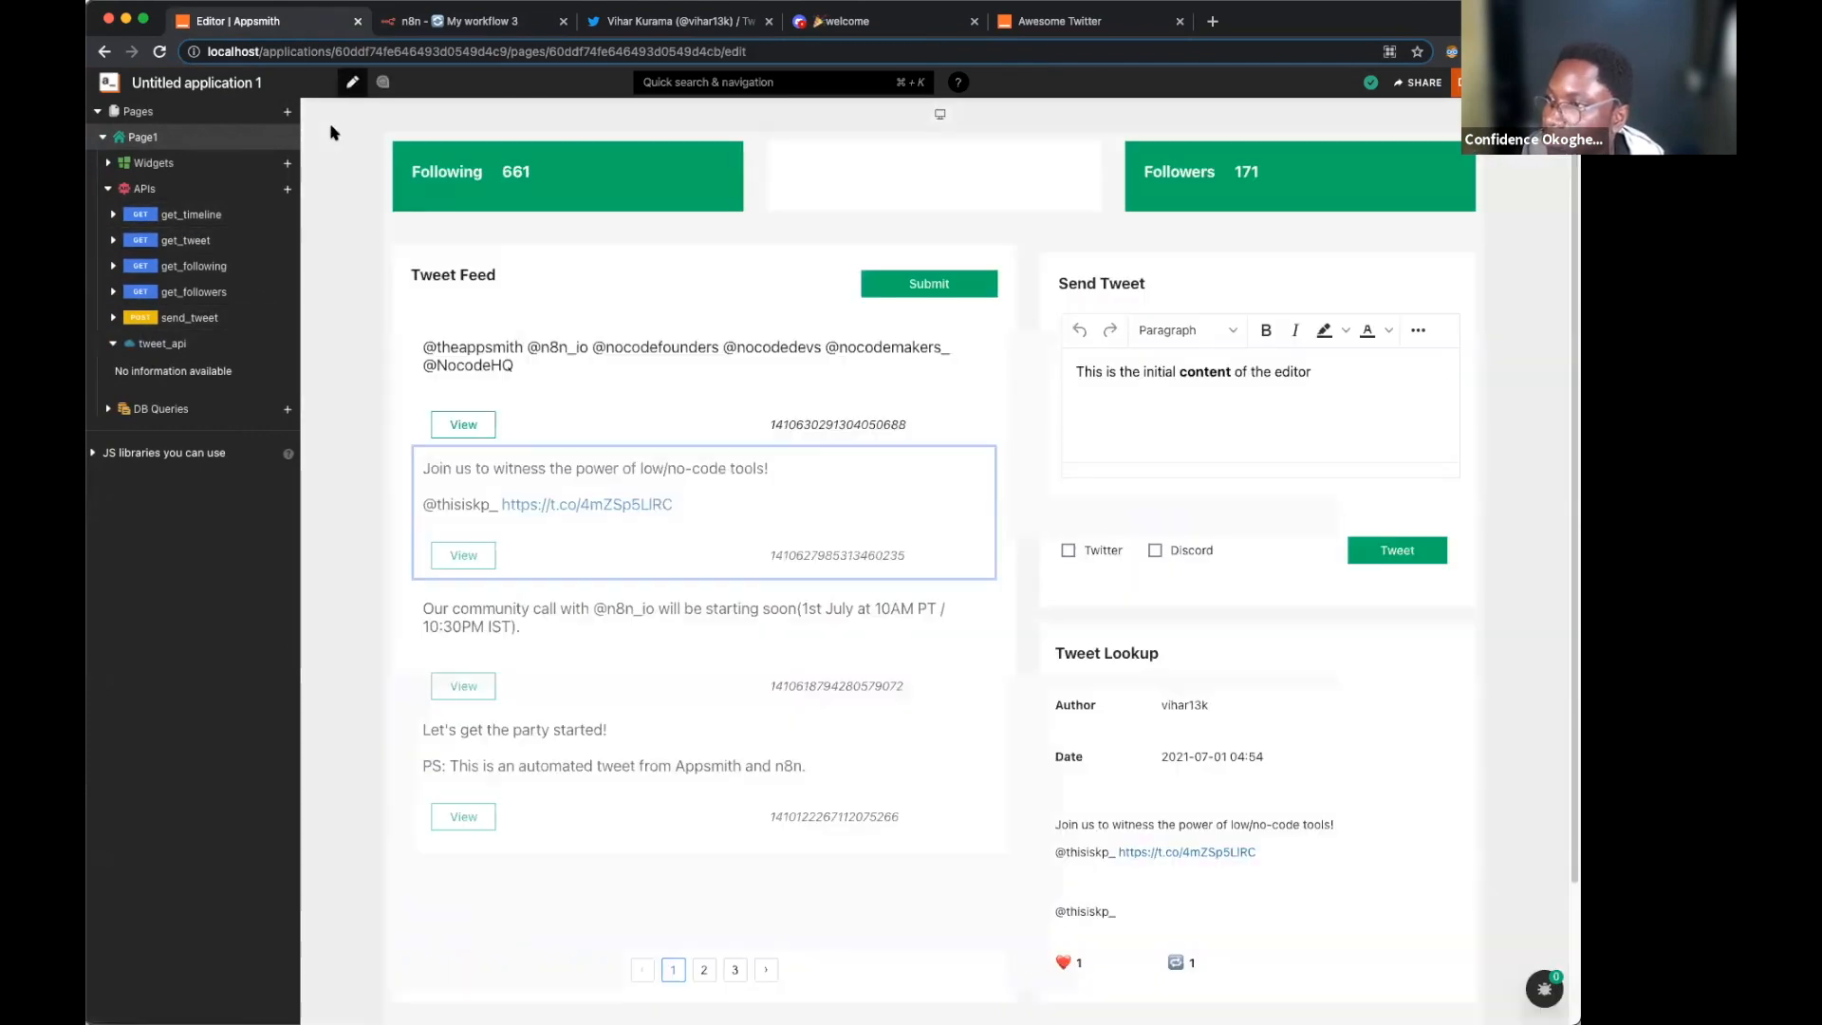
left_click(1291, 442)
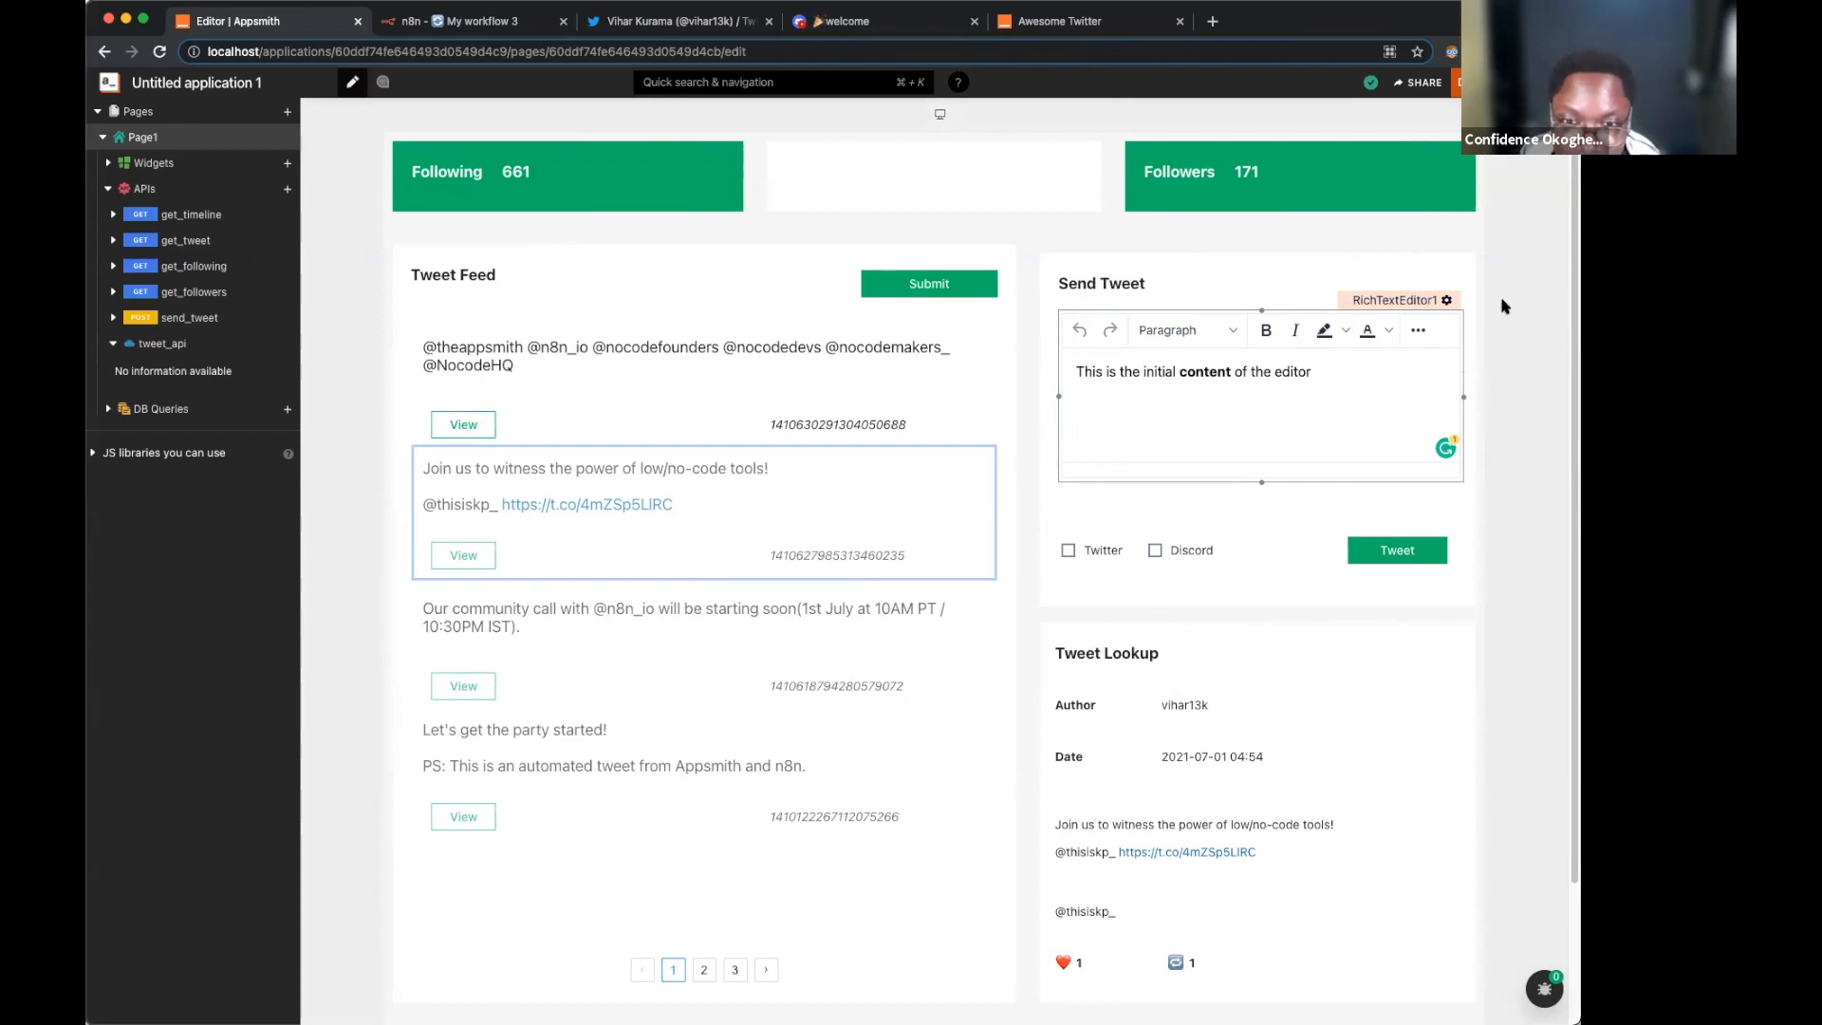
key("super+a")
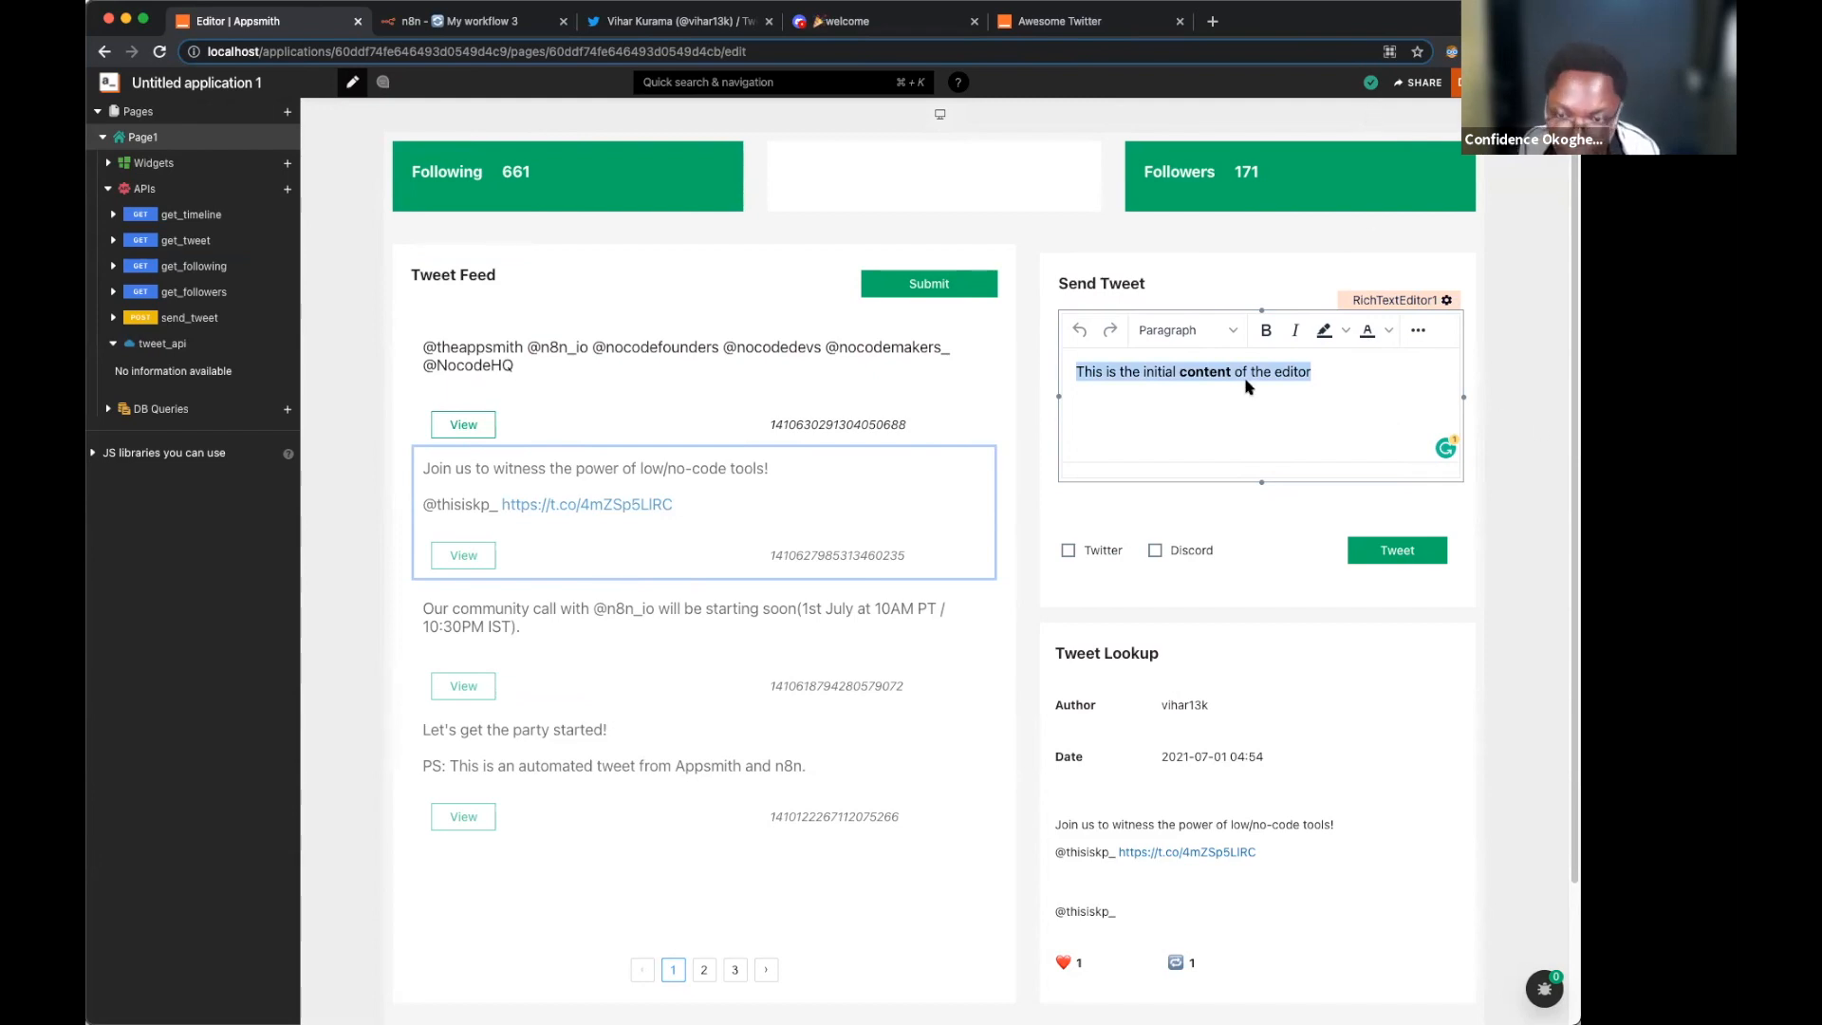
left_click(1306, 395)
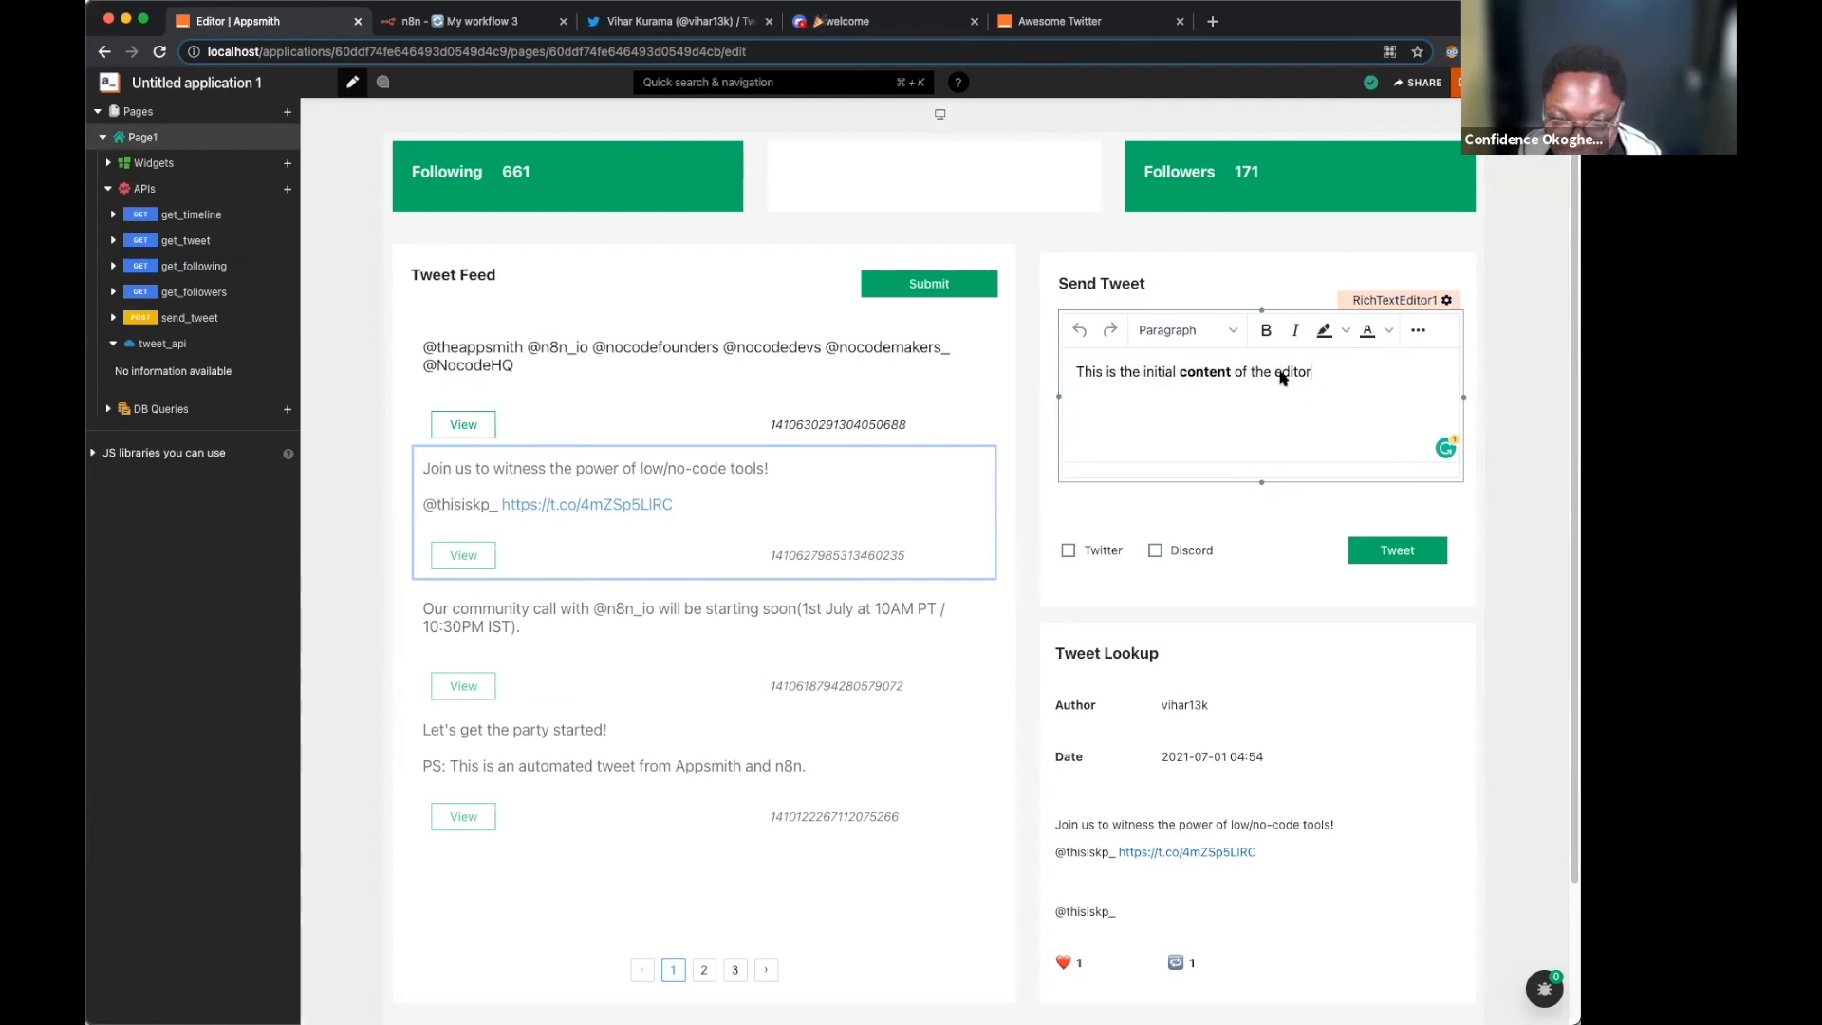
key("super+a")
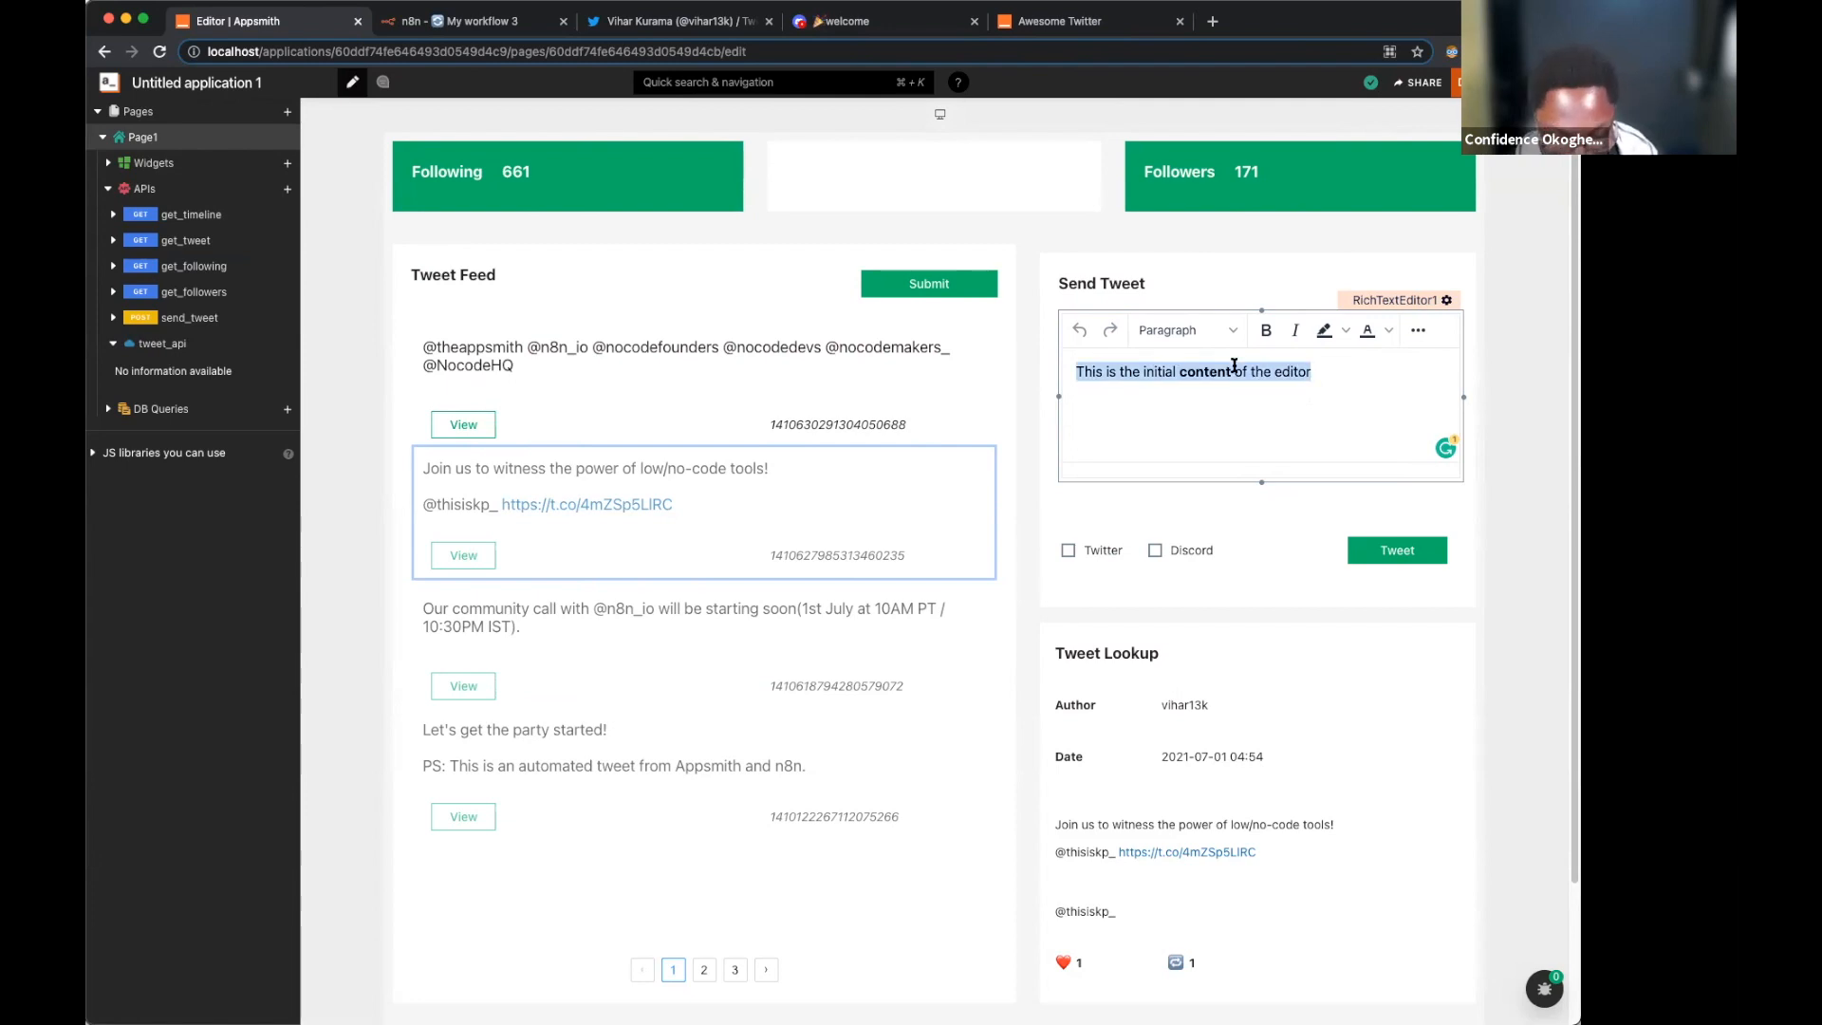
key("BackSpace")
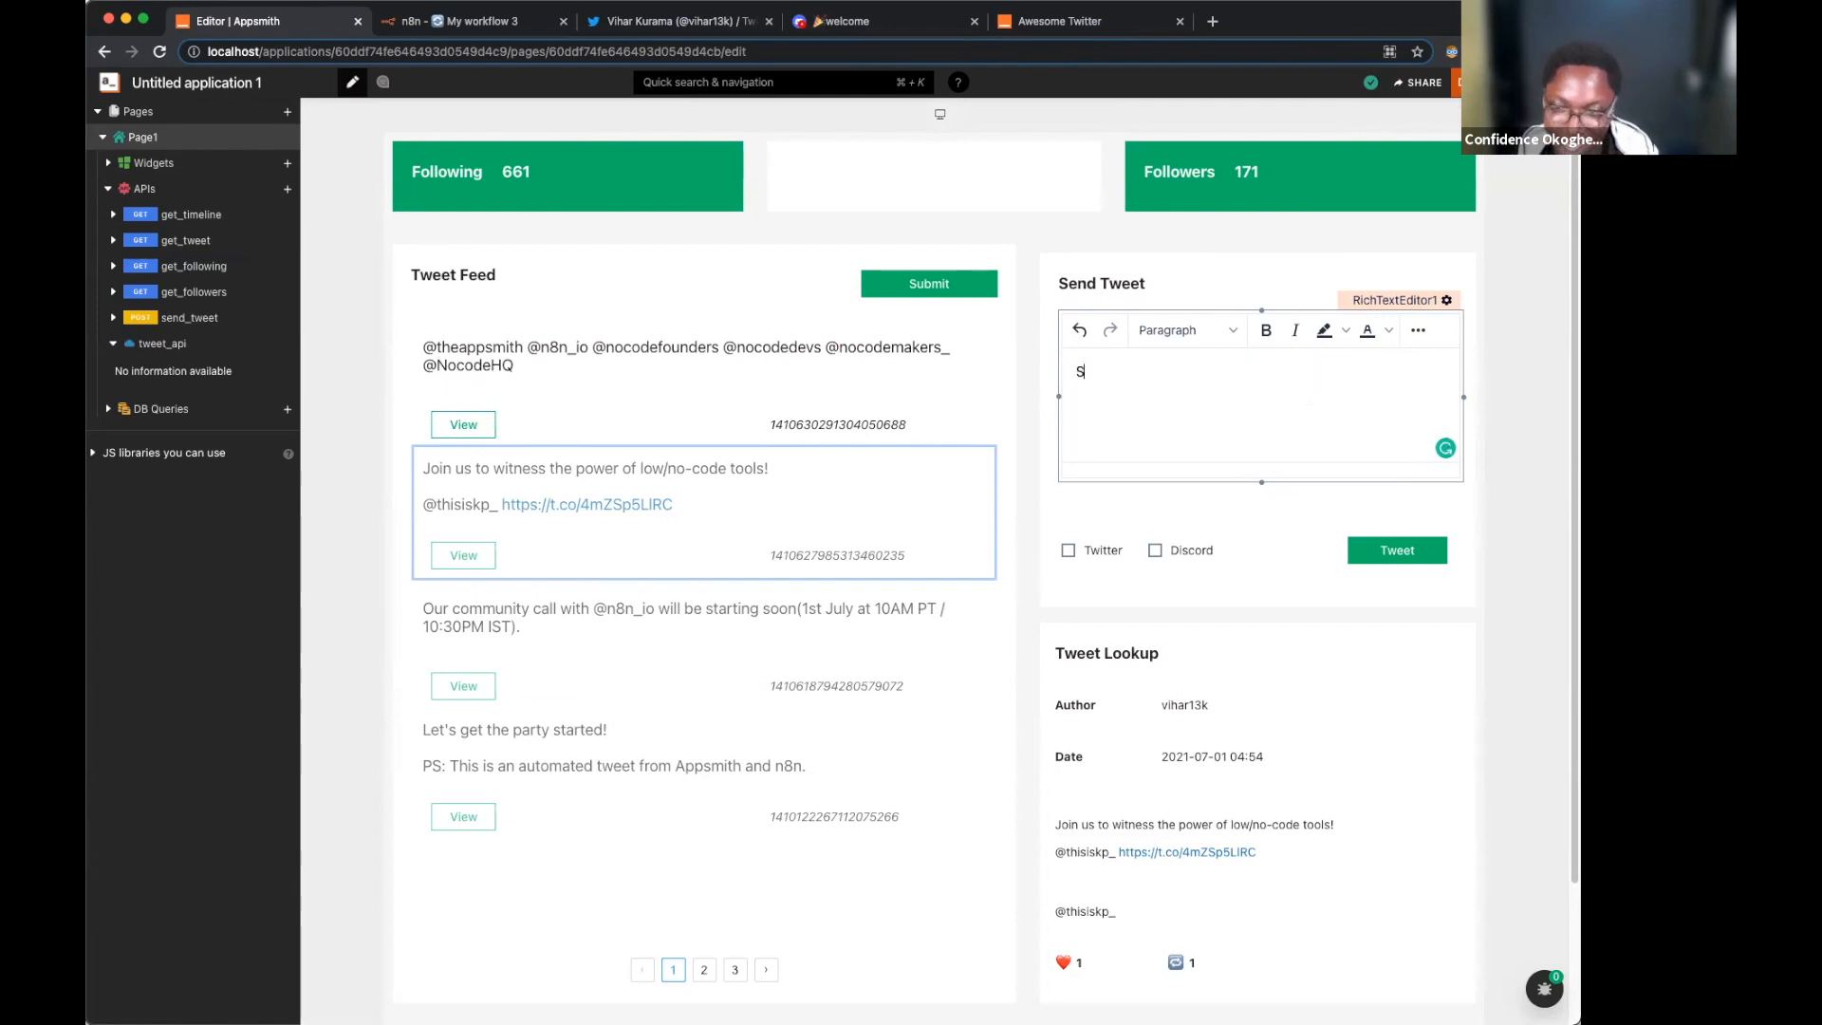
type("Shout out to")
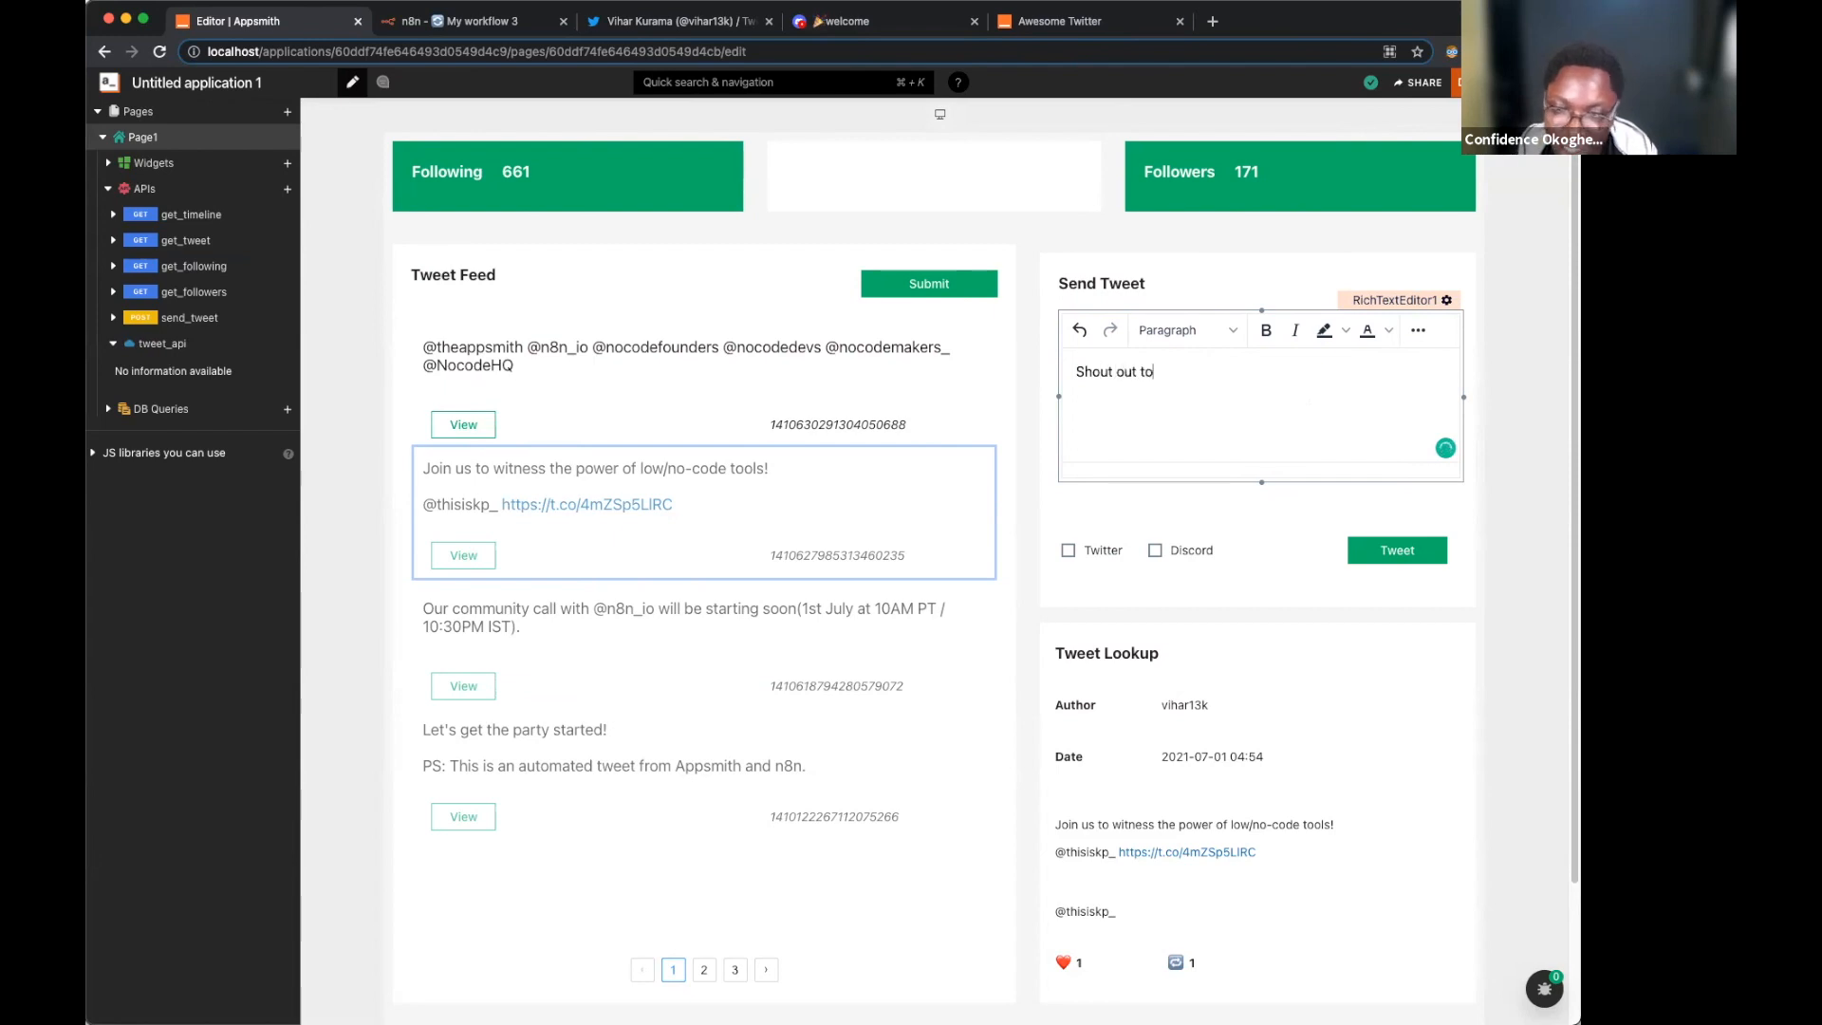
type(" @_dvaun")
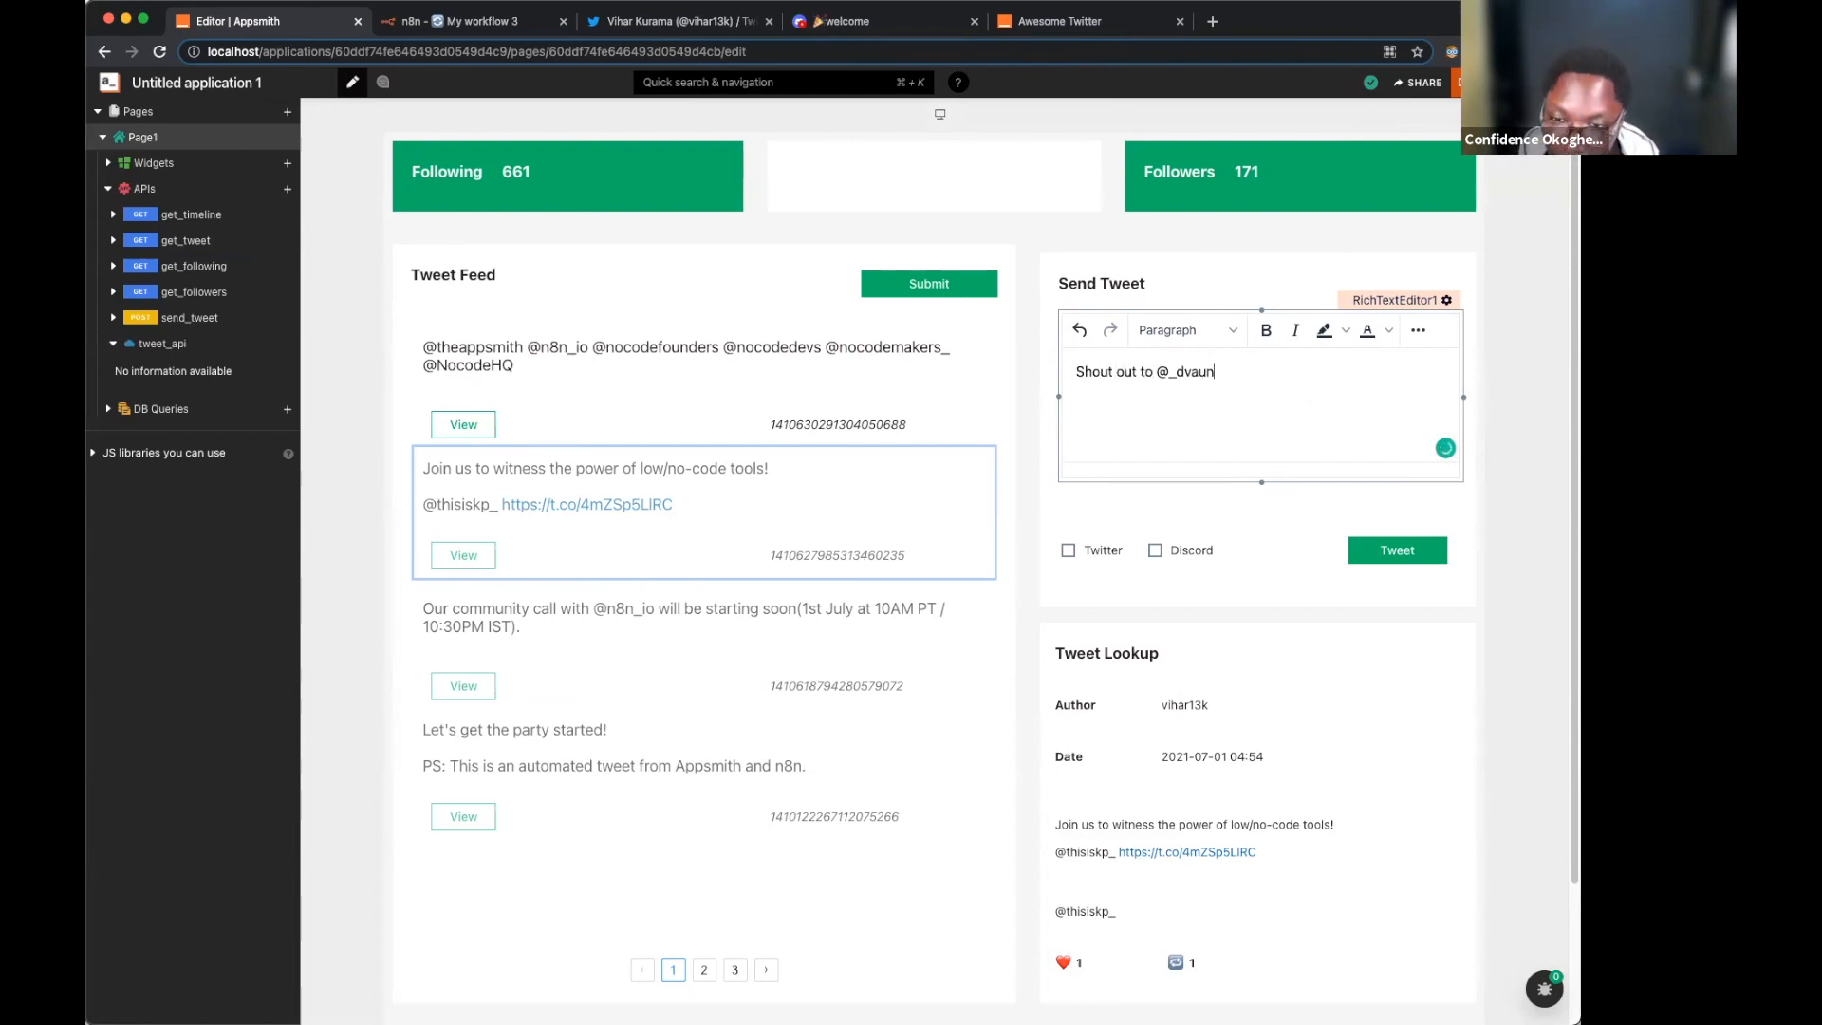
type(" from")
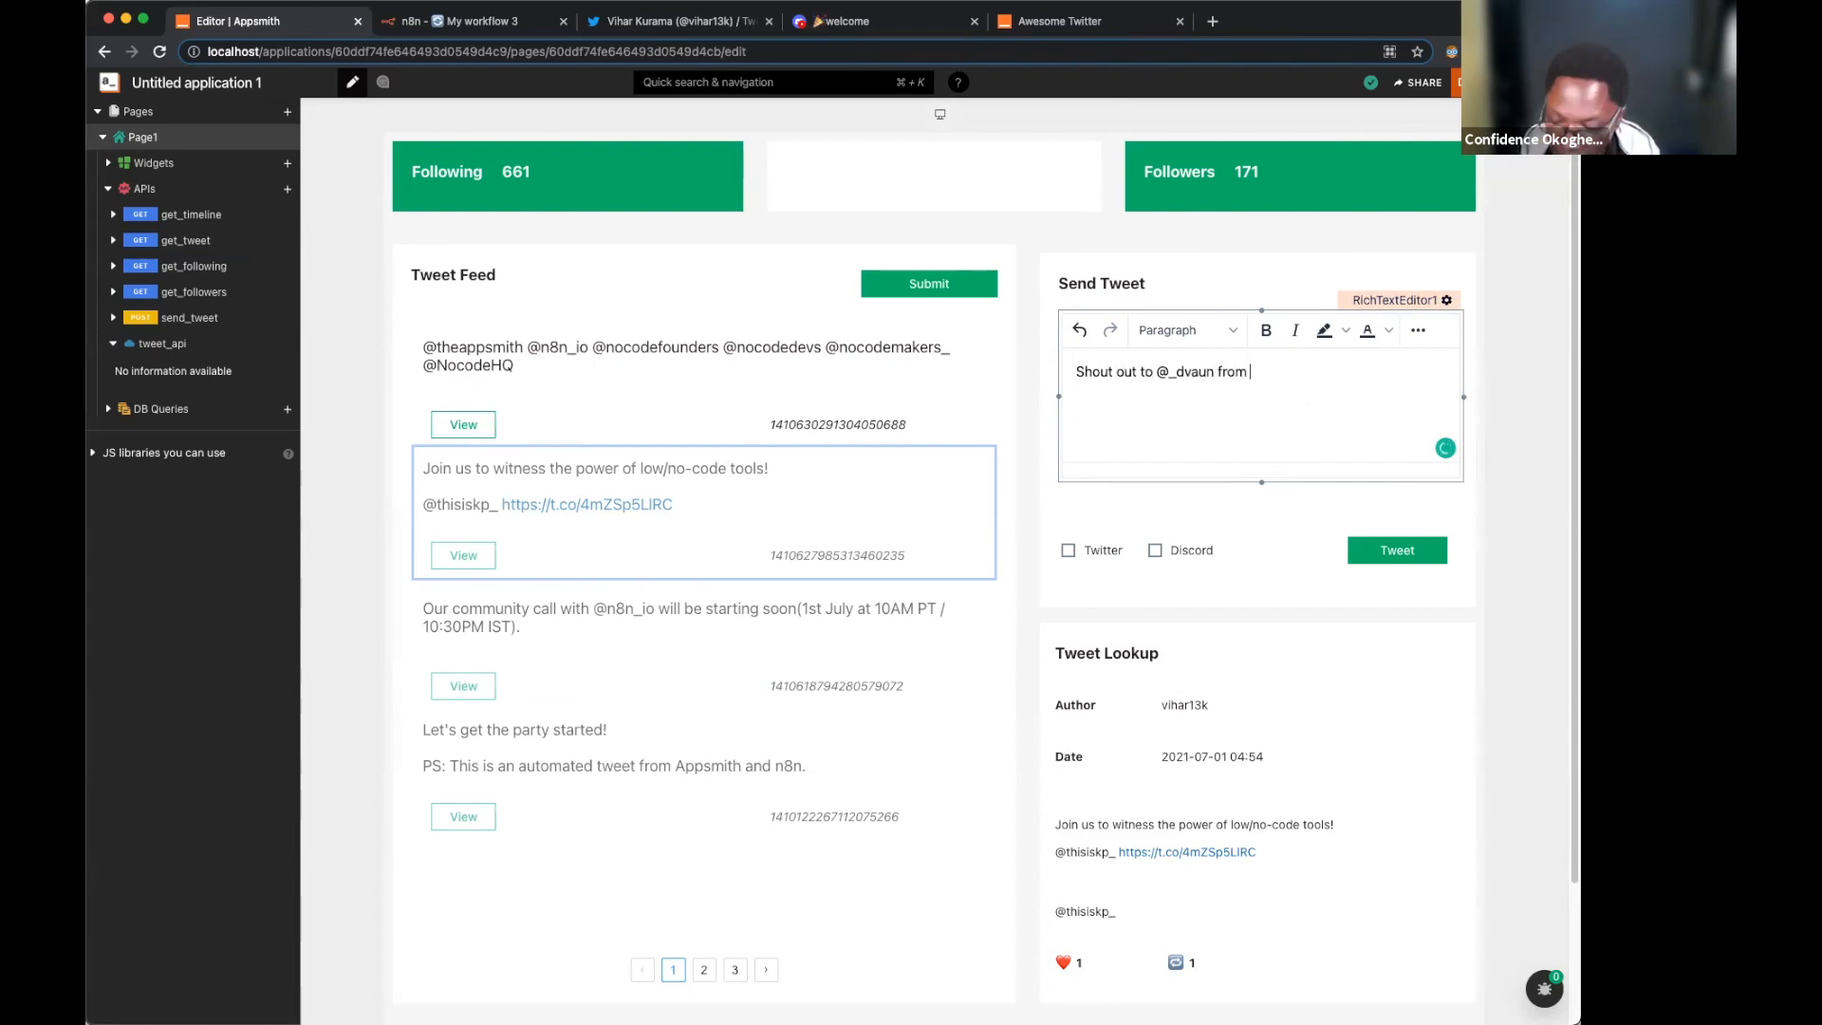
type(" @thea")
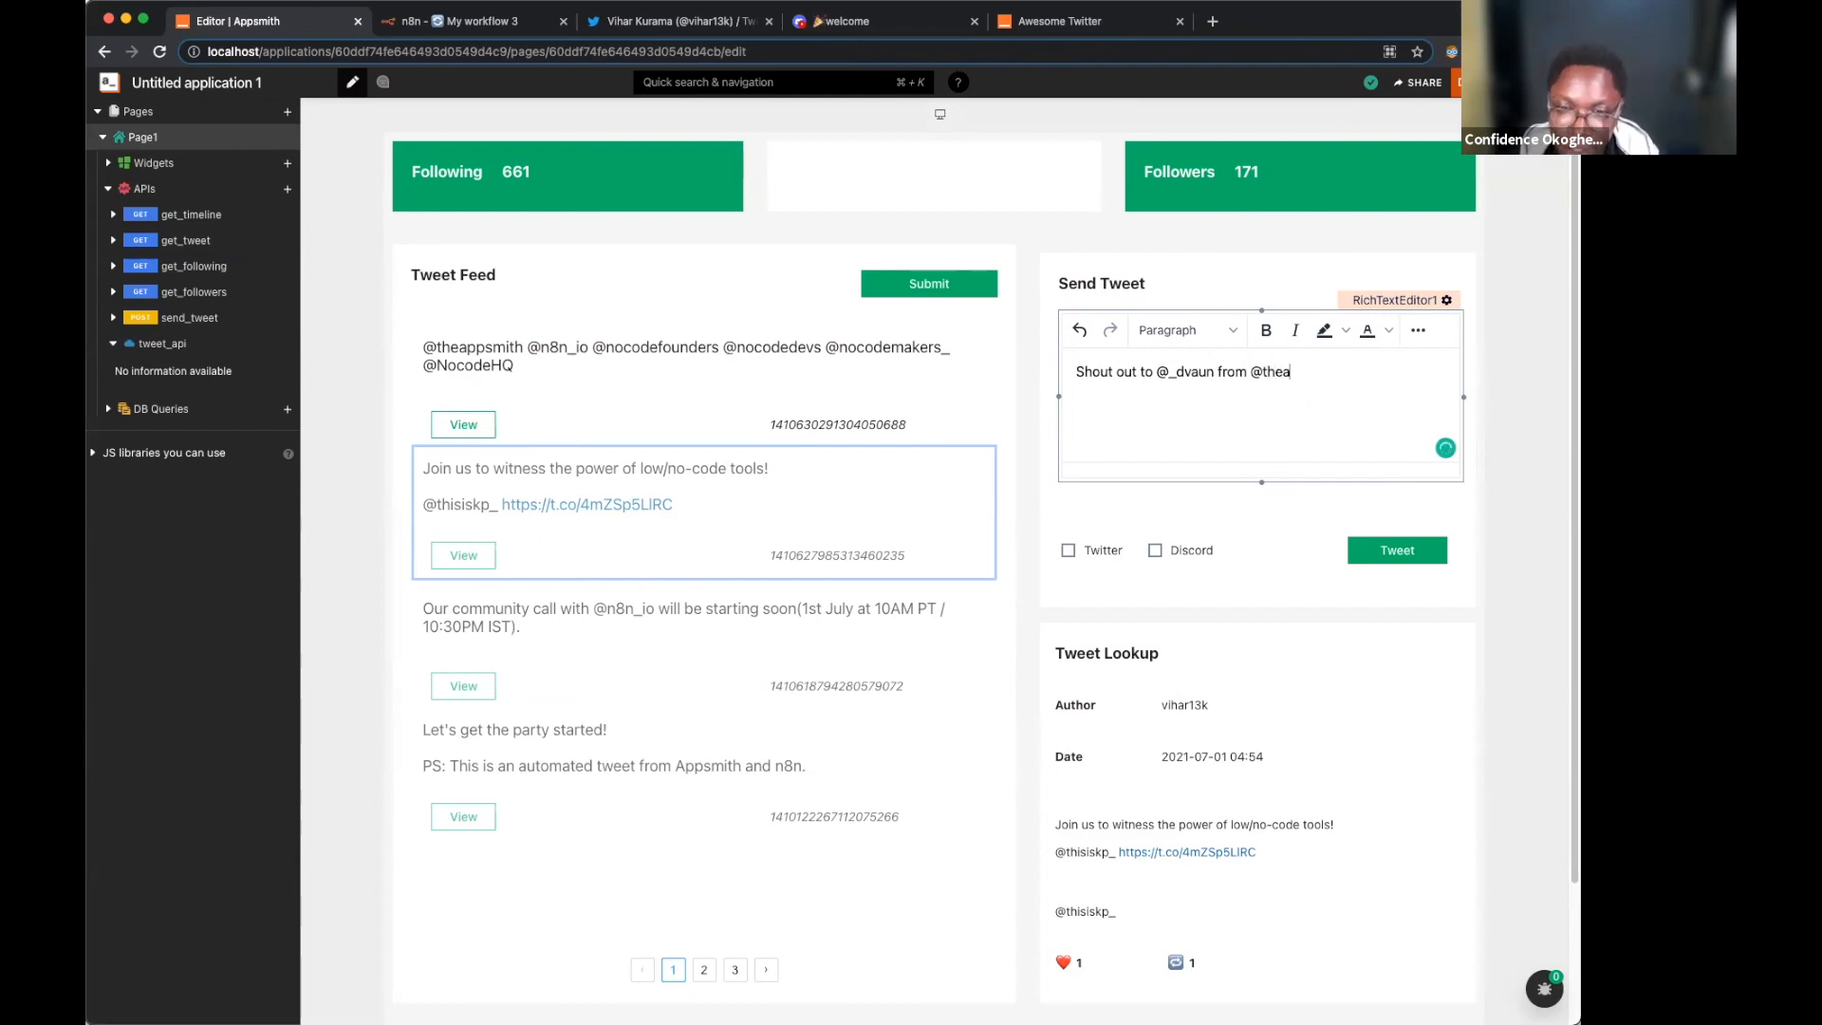
type("ppsmith and @n8n_io")
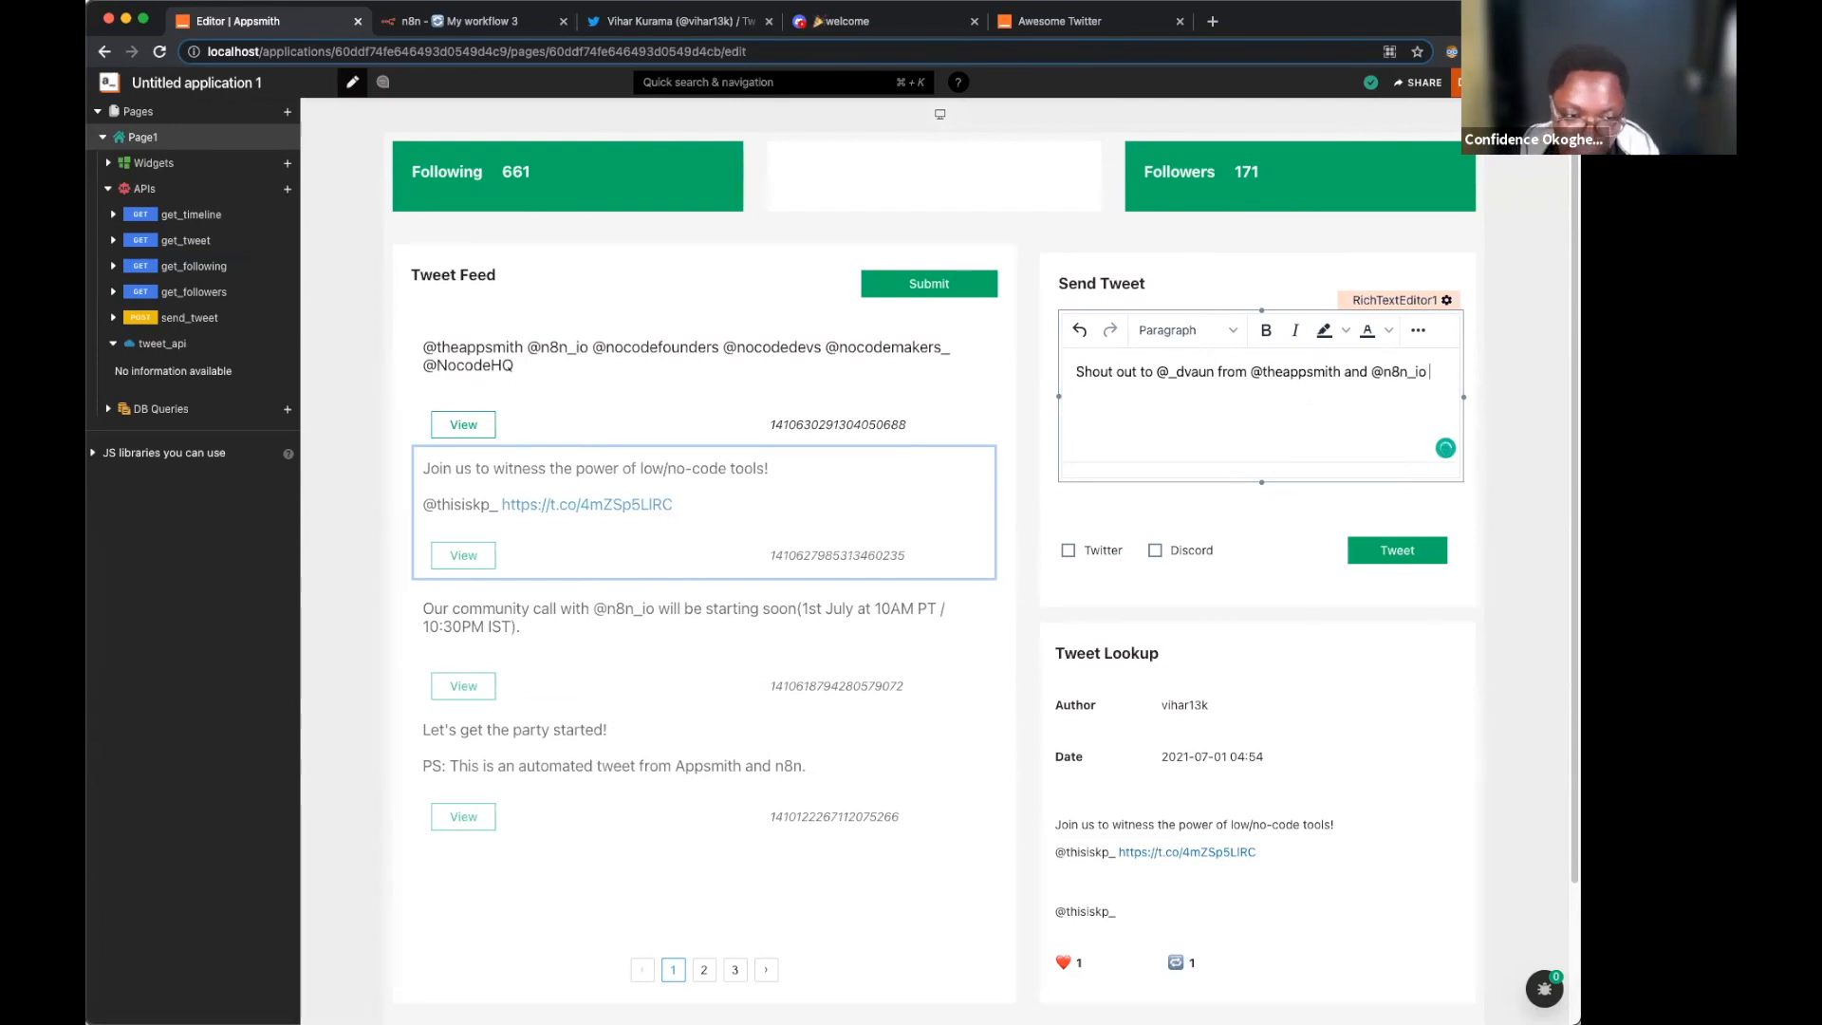
type(" live demo")
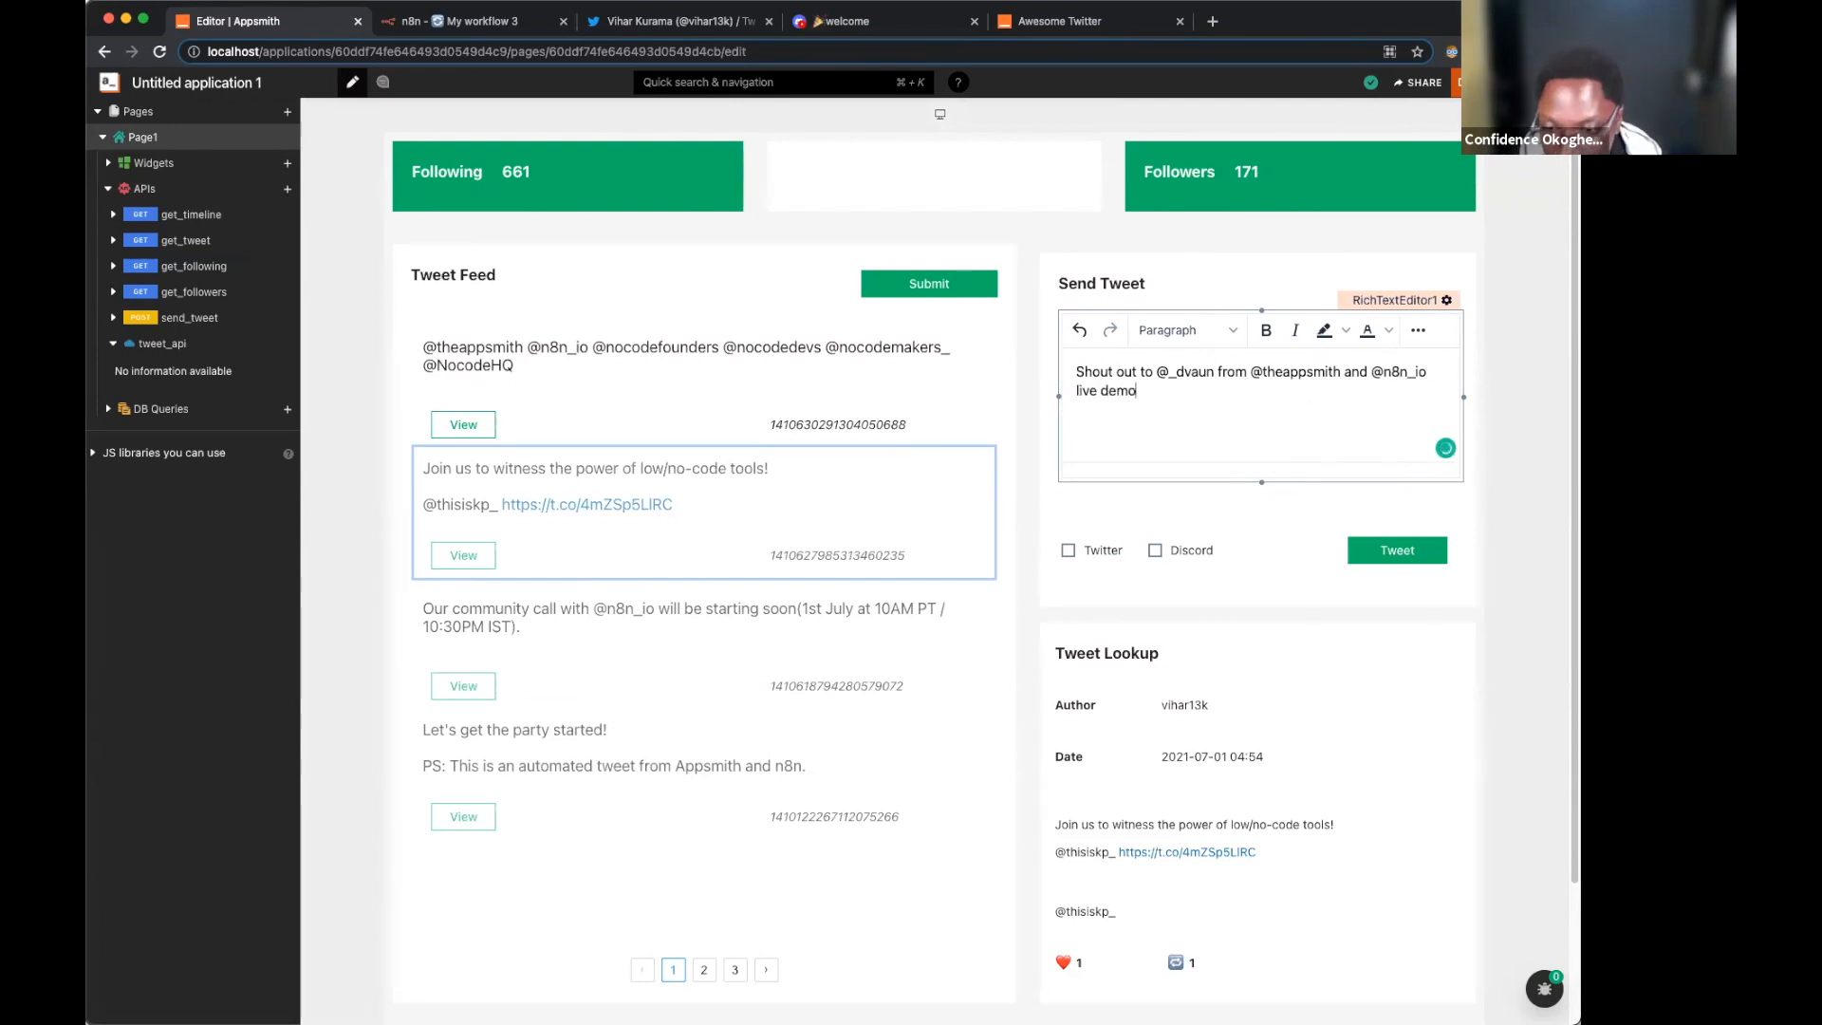
Tick Twitter and Discord, send the tweet, and watch the n8n workflow run.
left_click(1089, 556)
left_click(1087, 557)
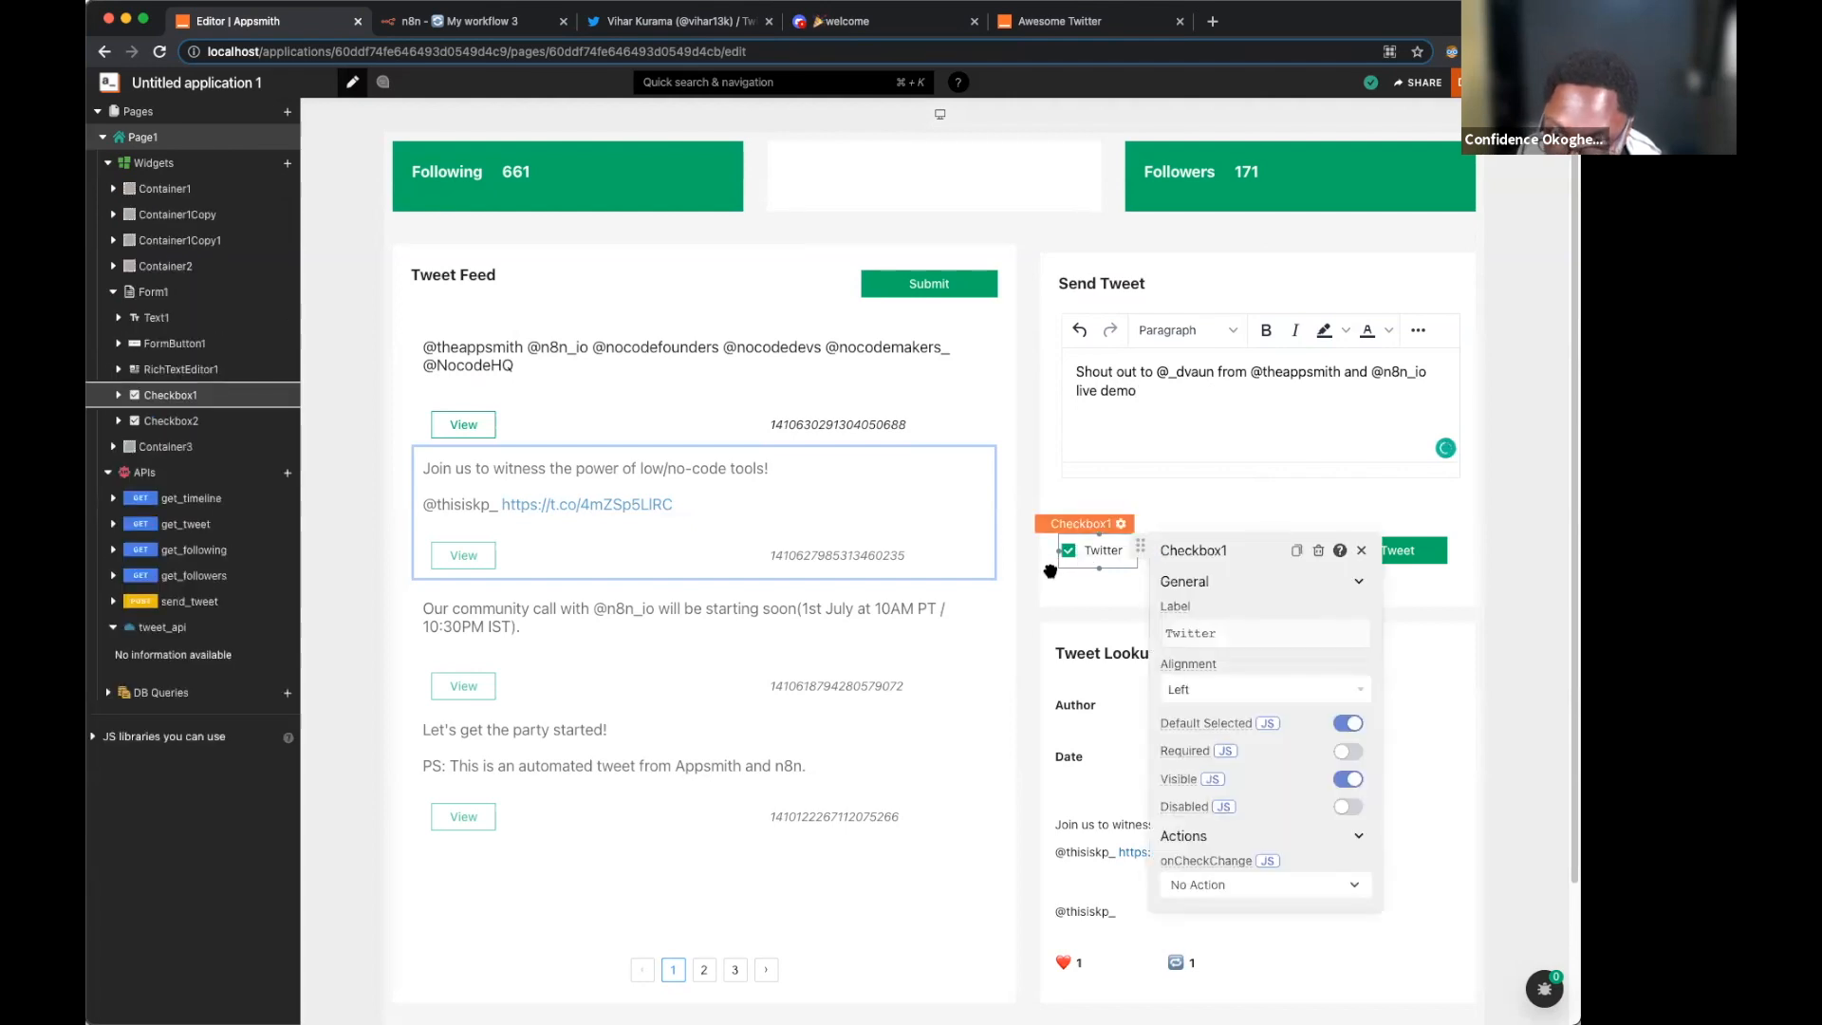
left_click(1092, 570)
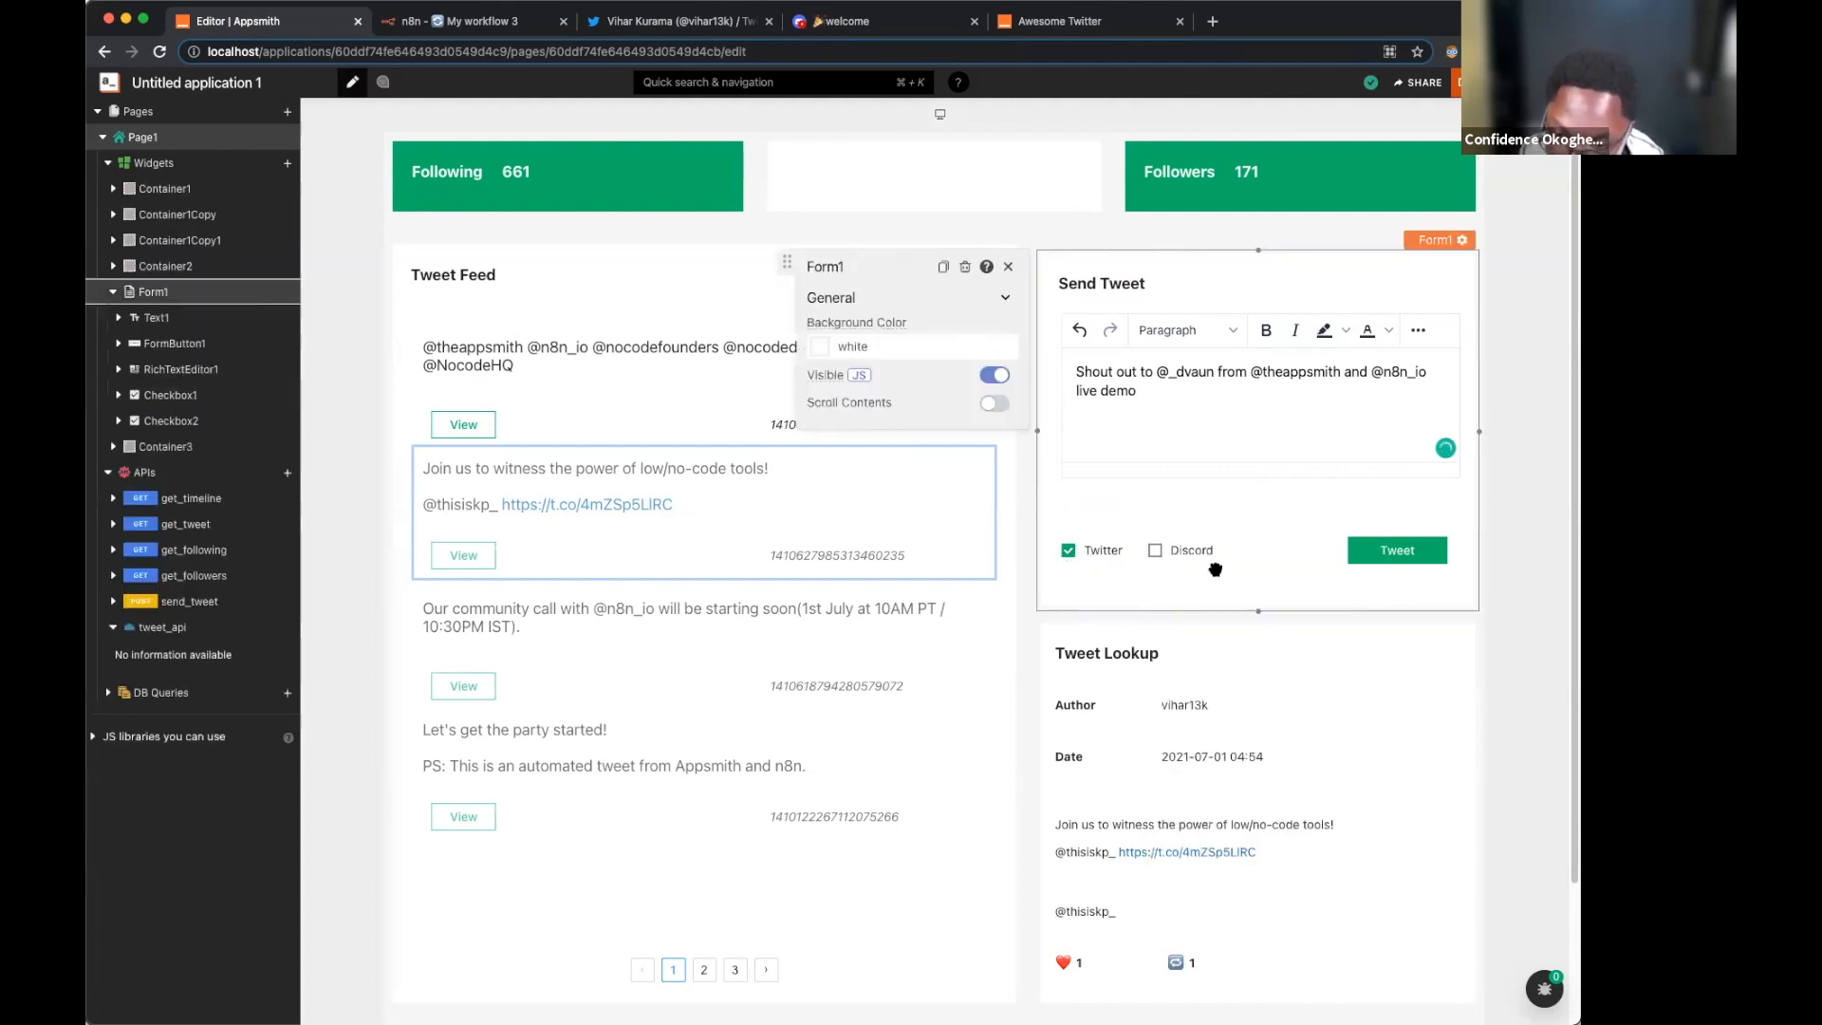
left_click(1186, 558)
left_click(1138, 581)
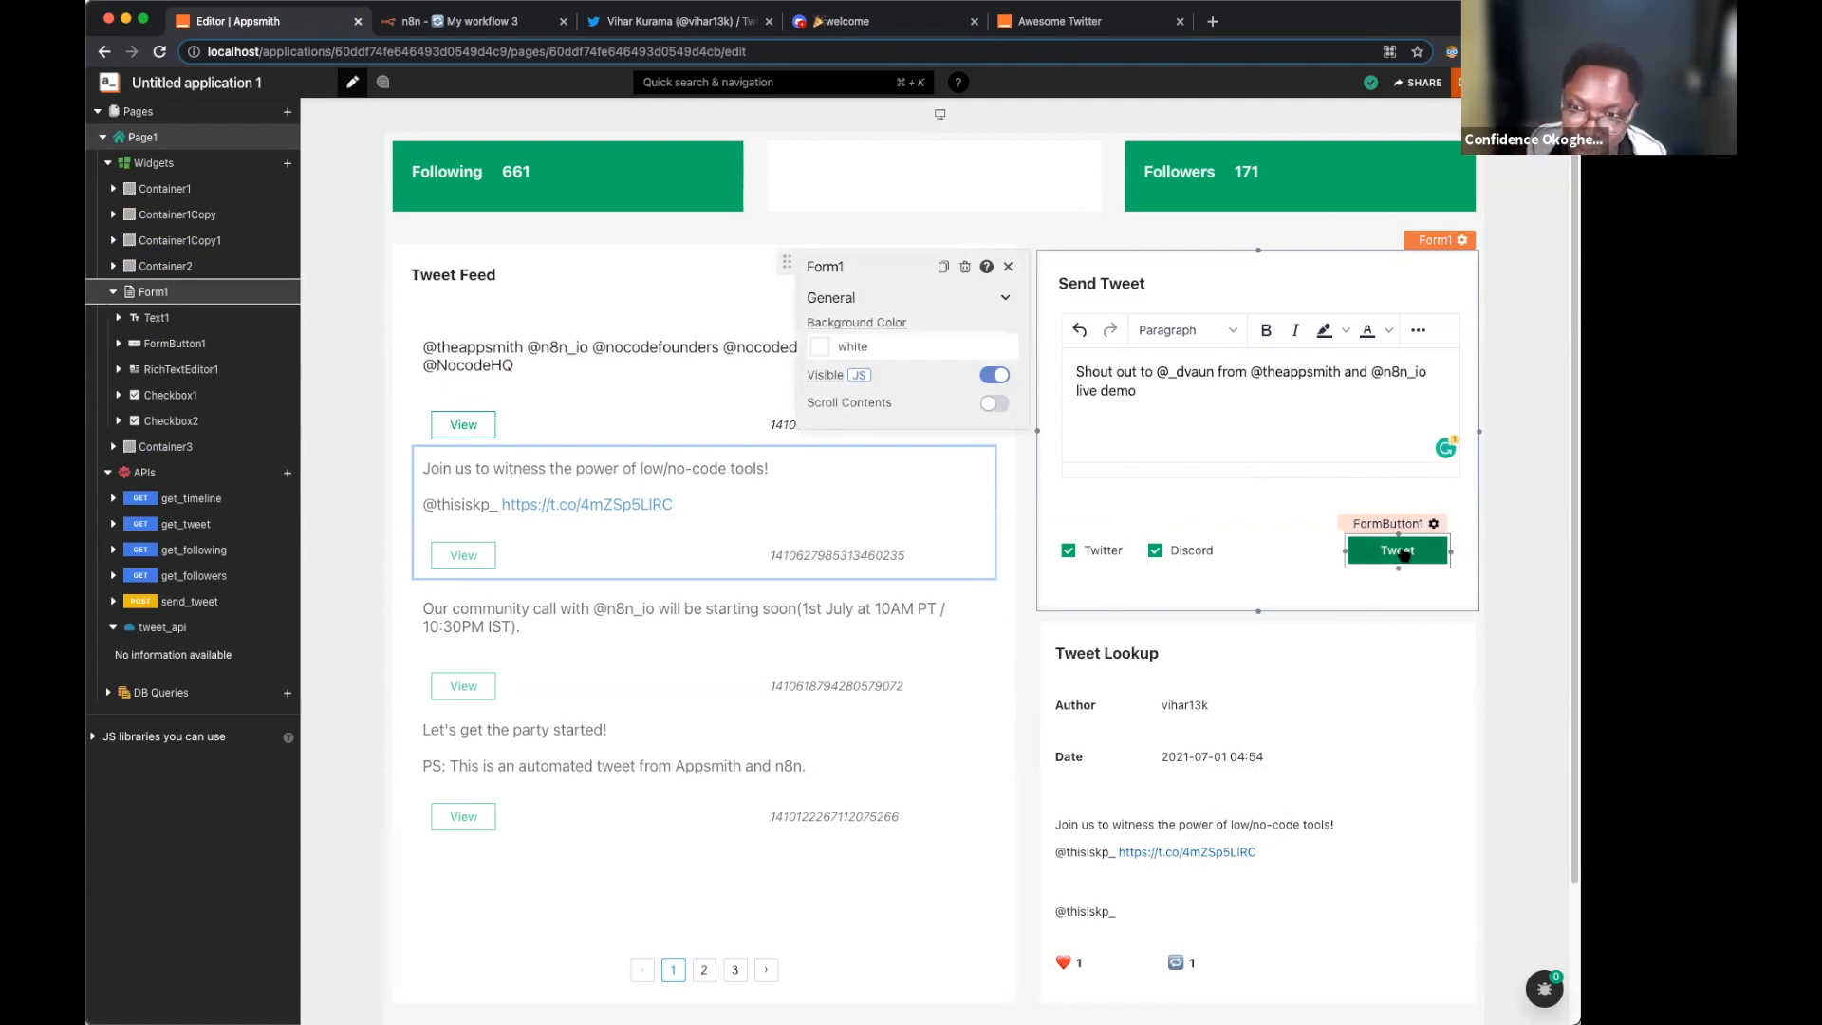
left_click(1405, 554)
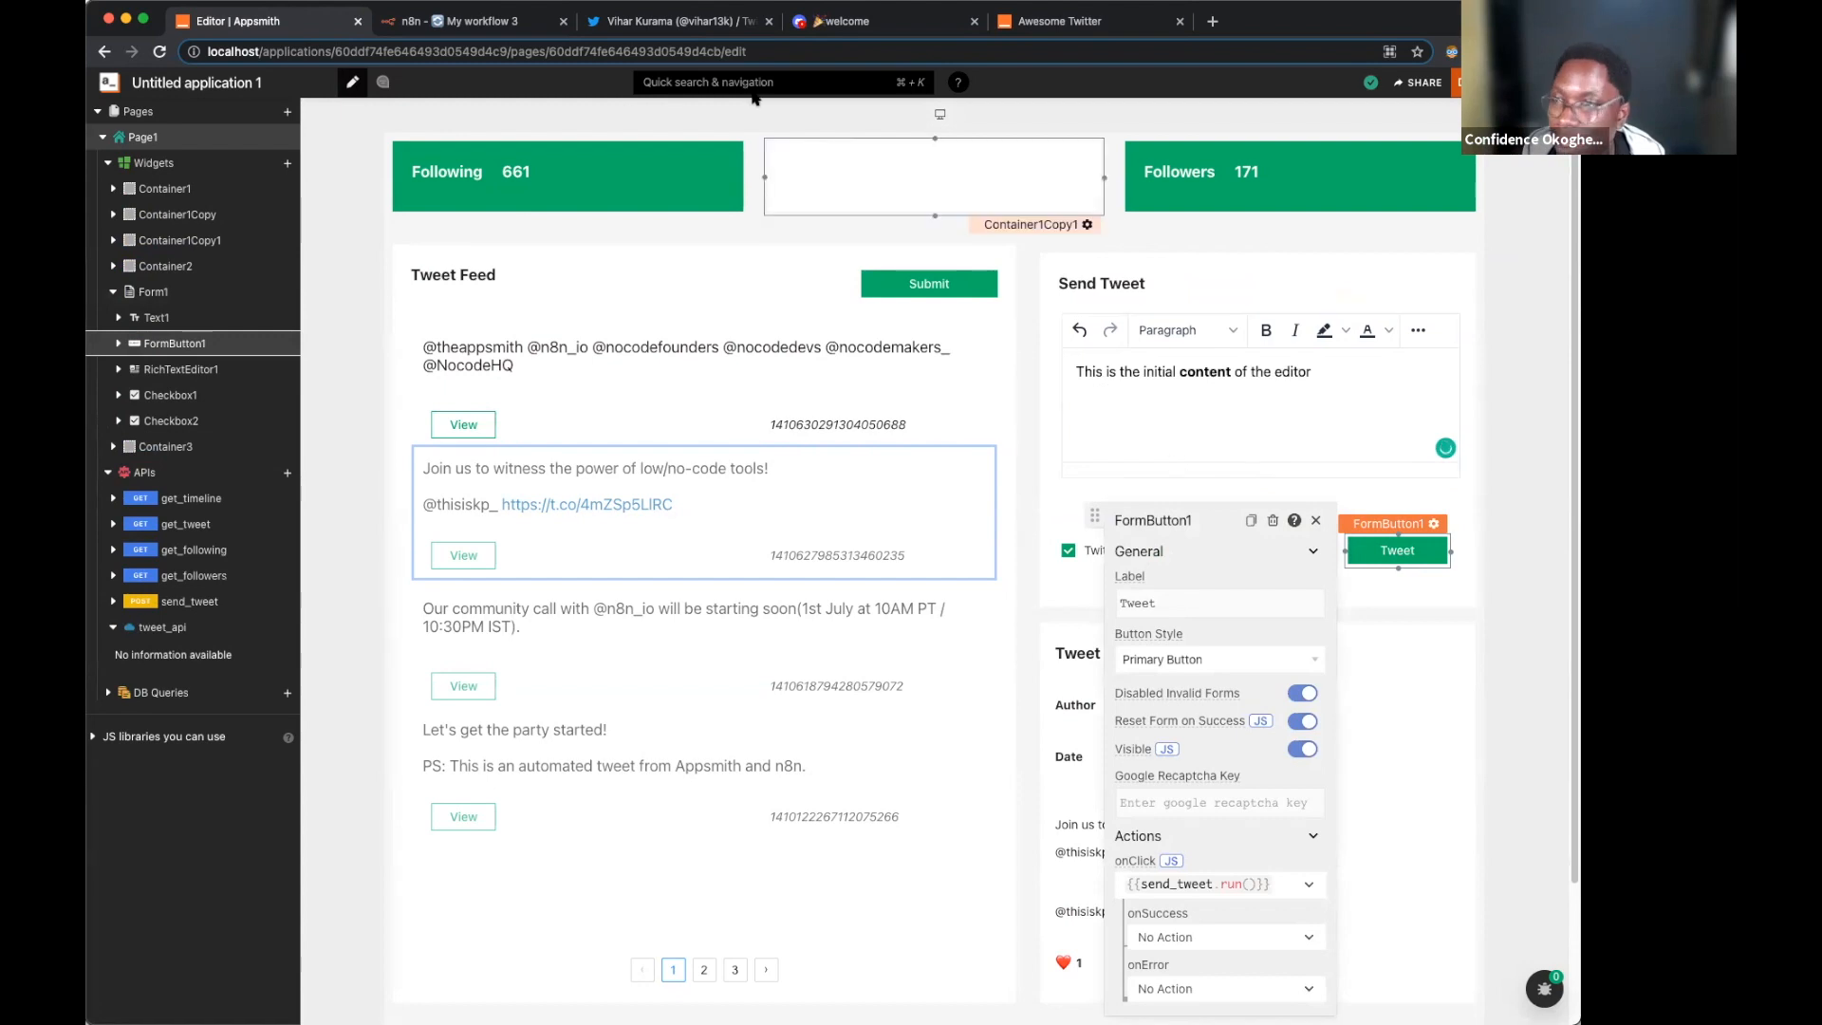
left_click(494, 20)
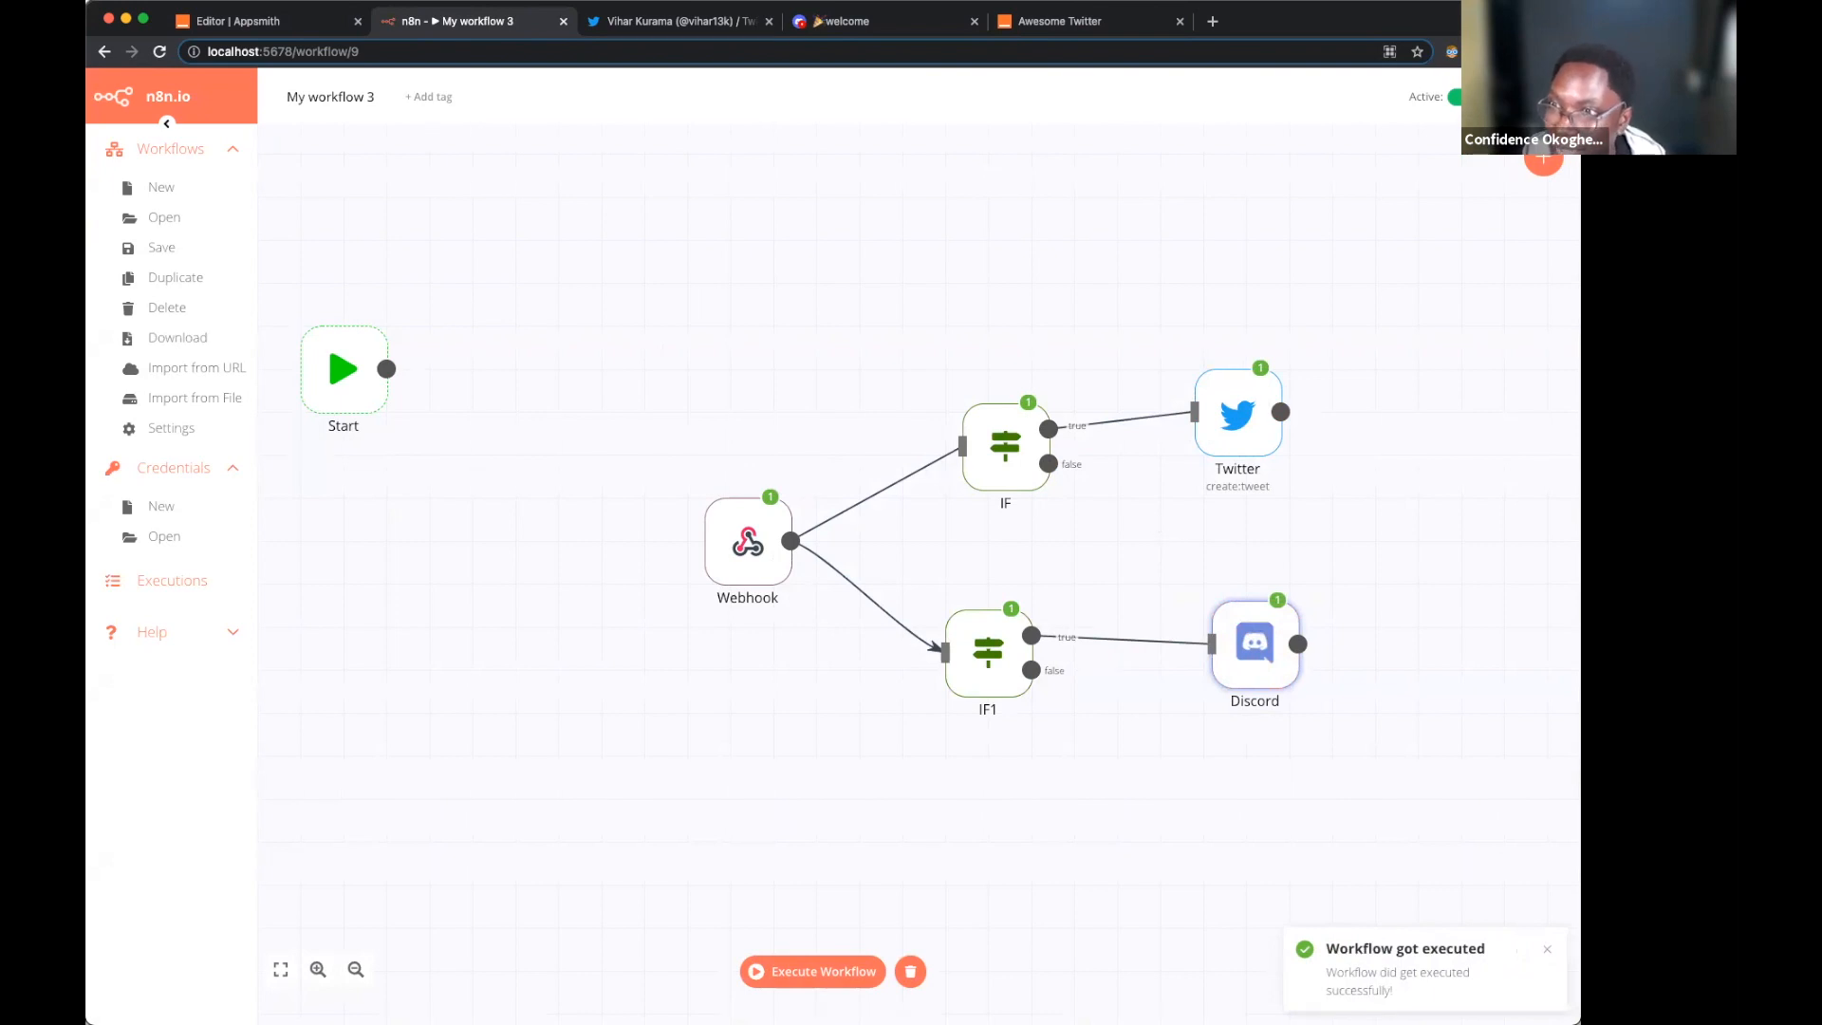
Reload the Twitter profile so the Appsmith and n8n live-demo shout-out tweet appears at the top.
left_click(684, 28)
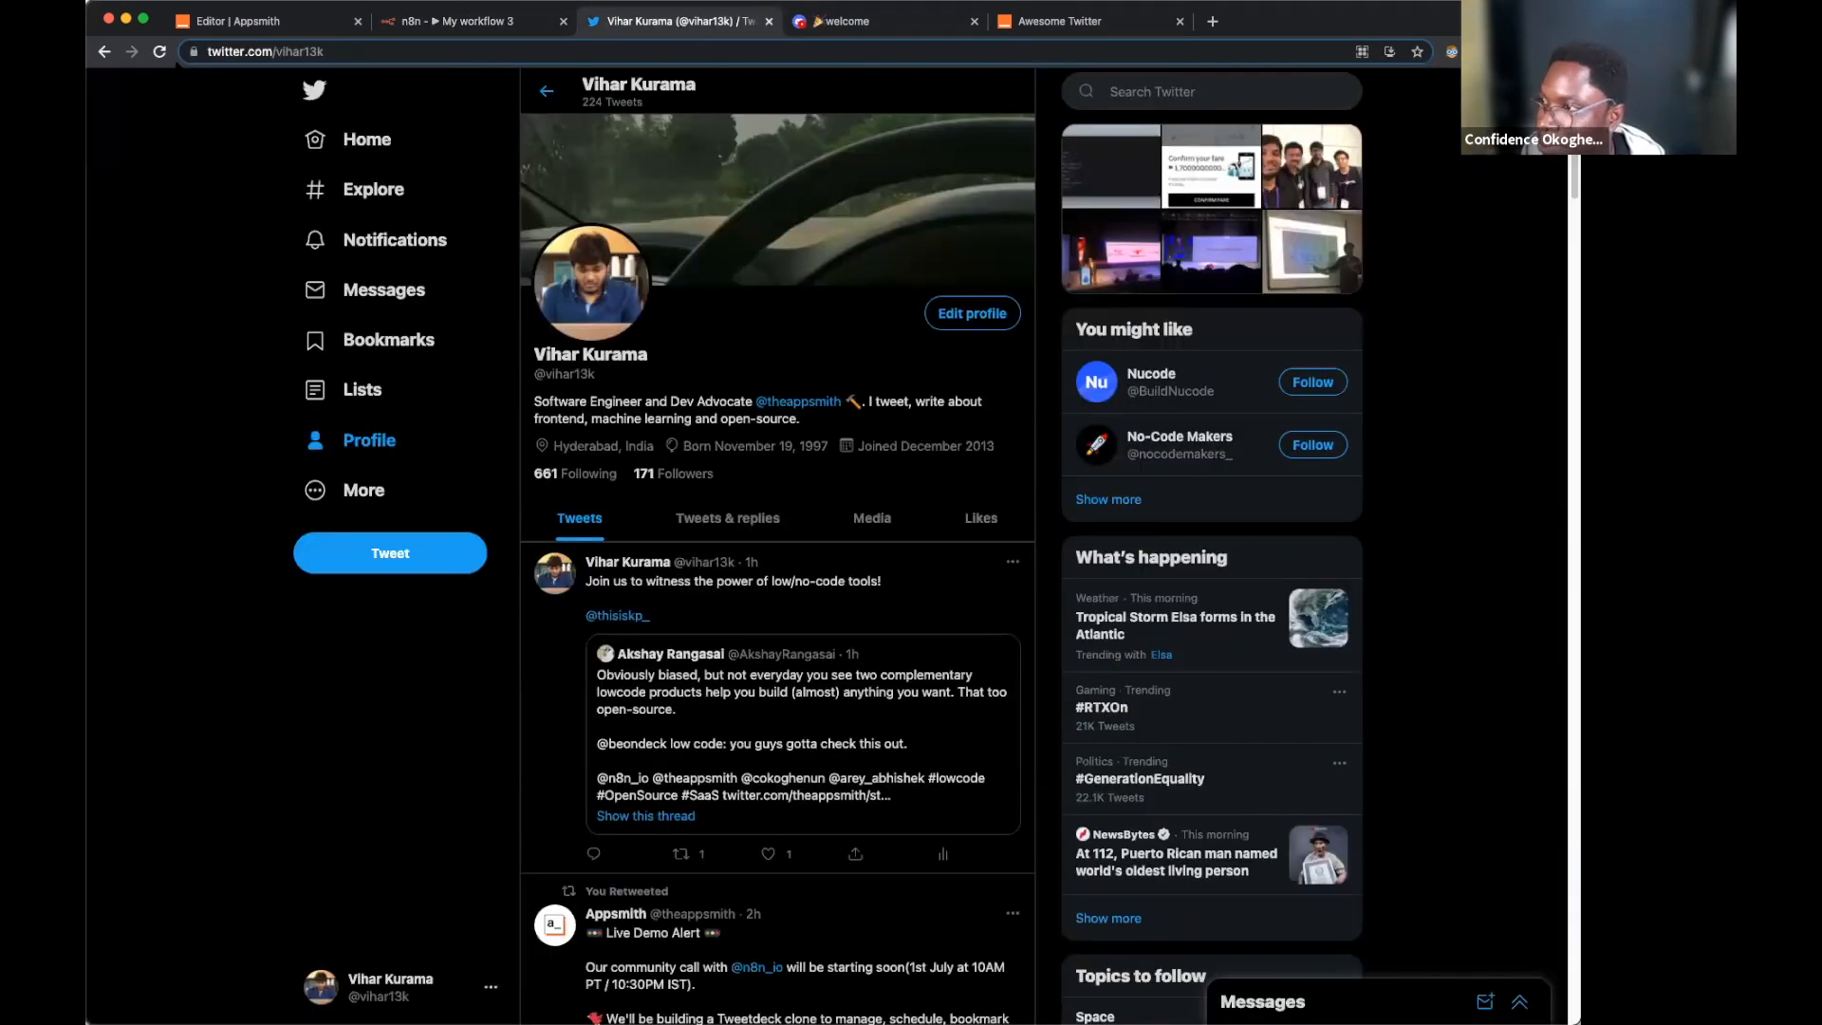
left_click(160, 51)
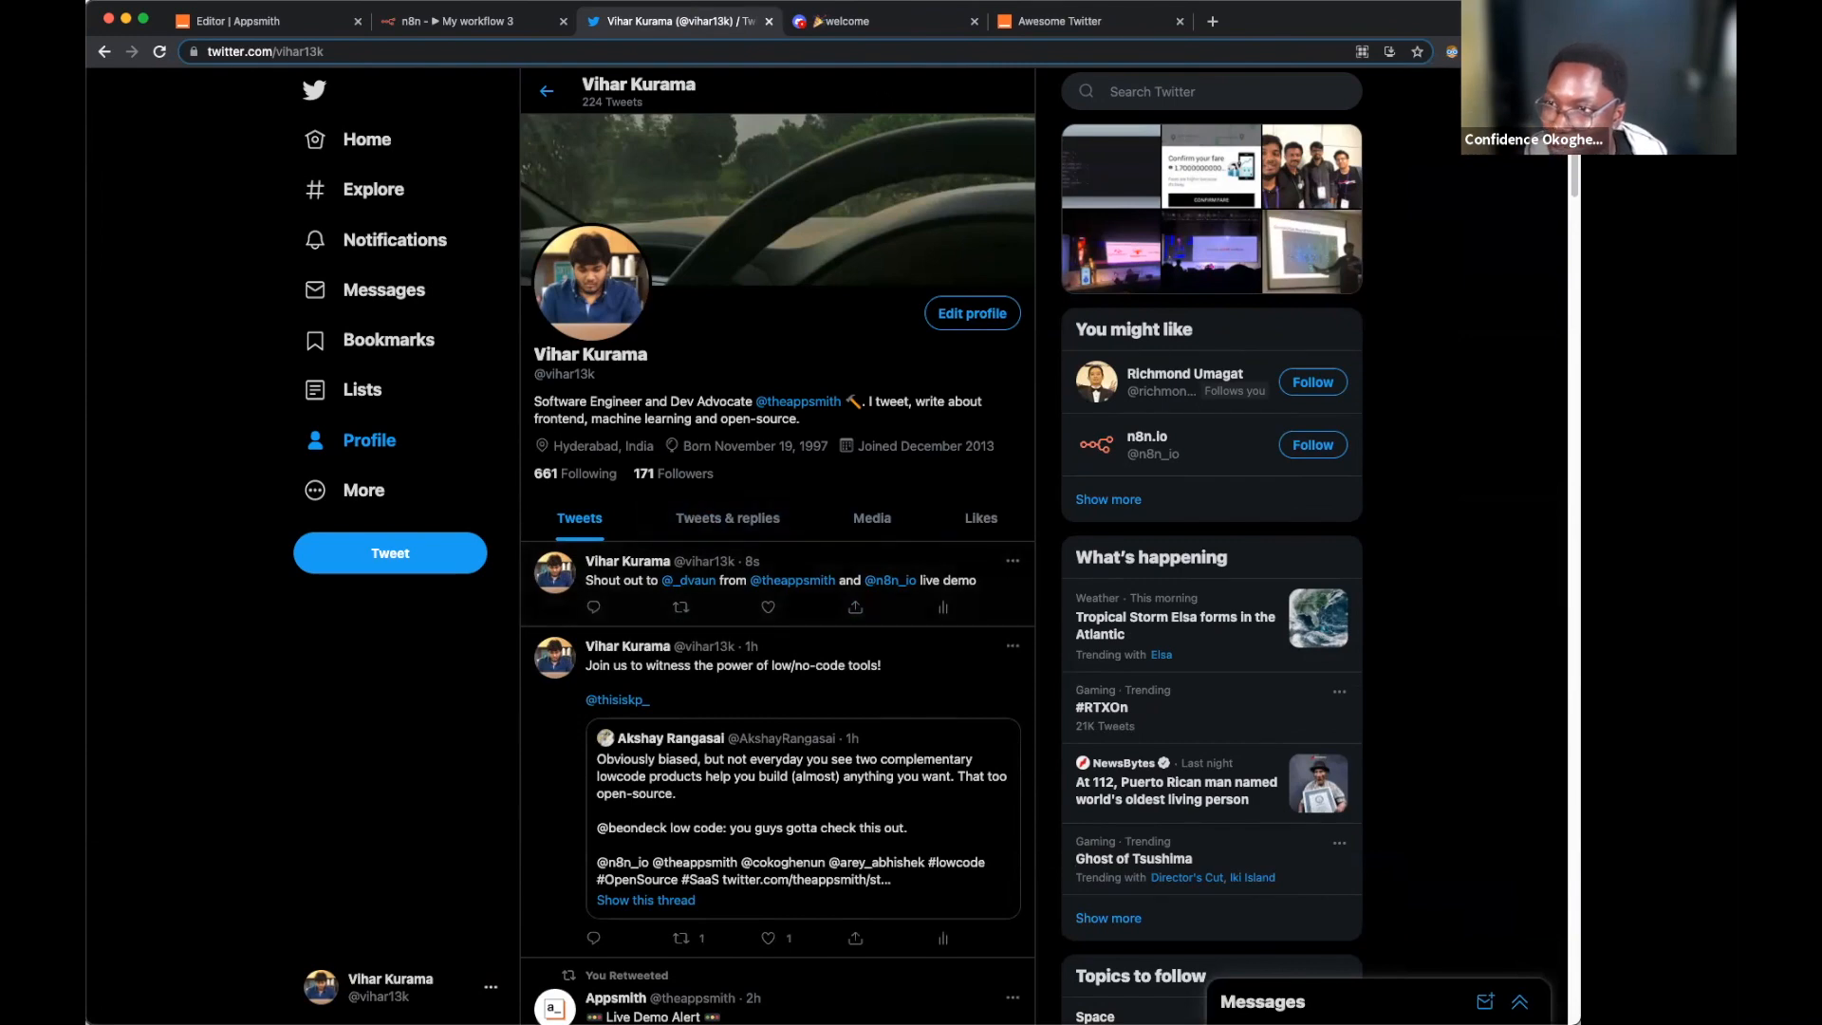
left_click(867, 26)
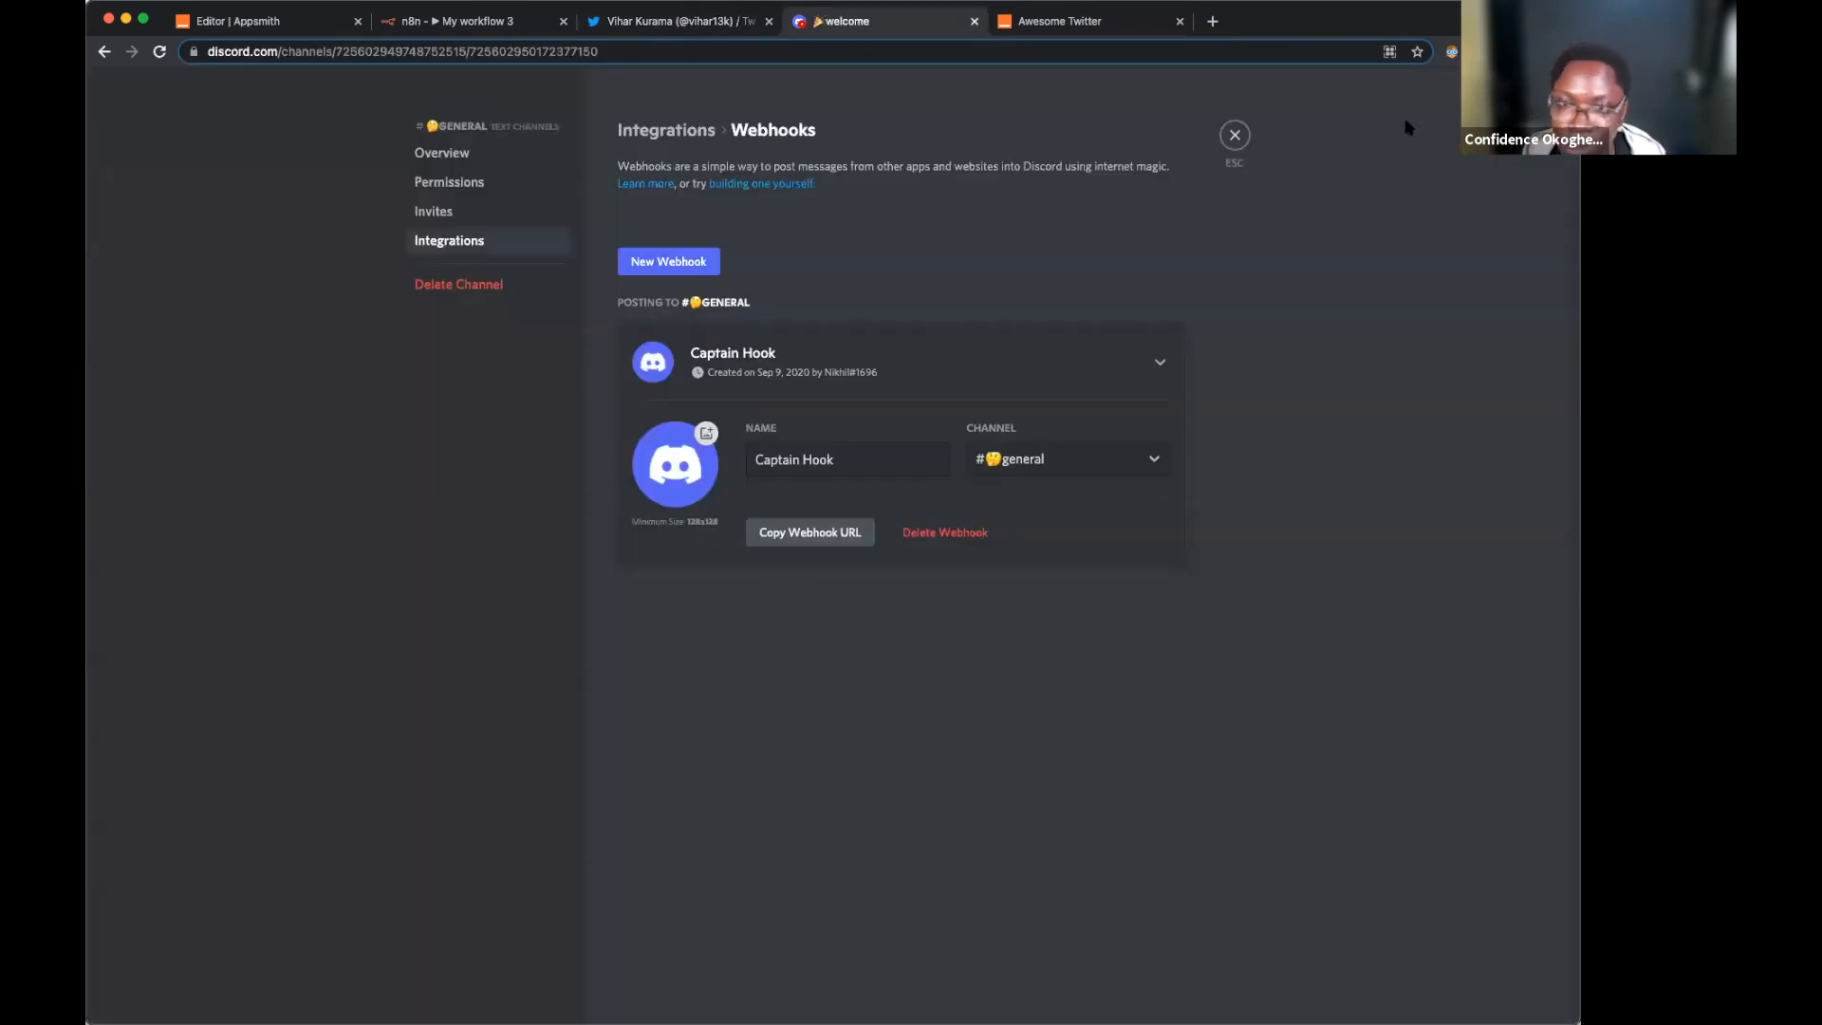
Close Discord's webhook settings and view the bot's shout-out message in #general.
left_click(1235, 135)
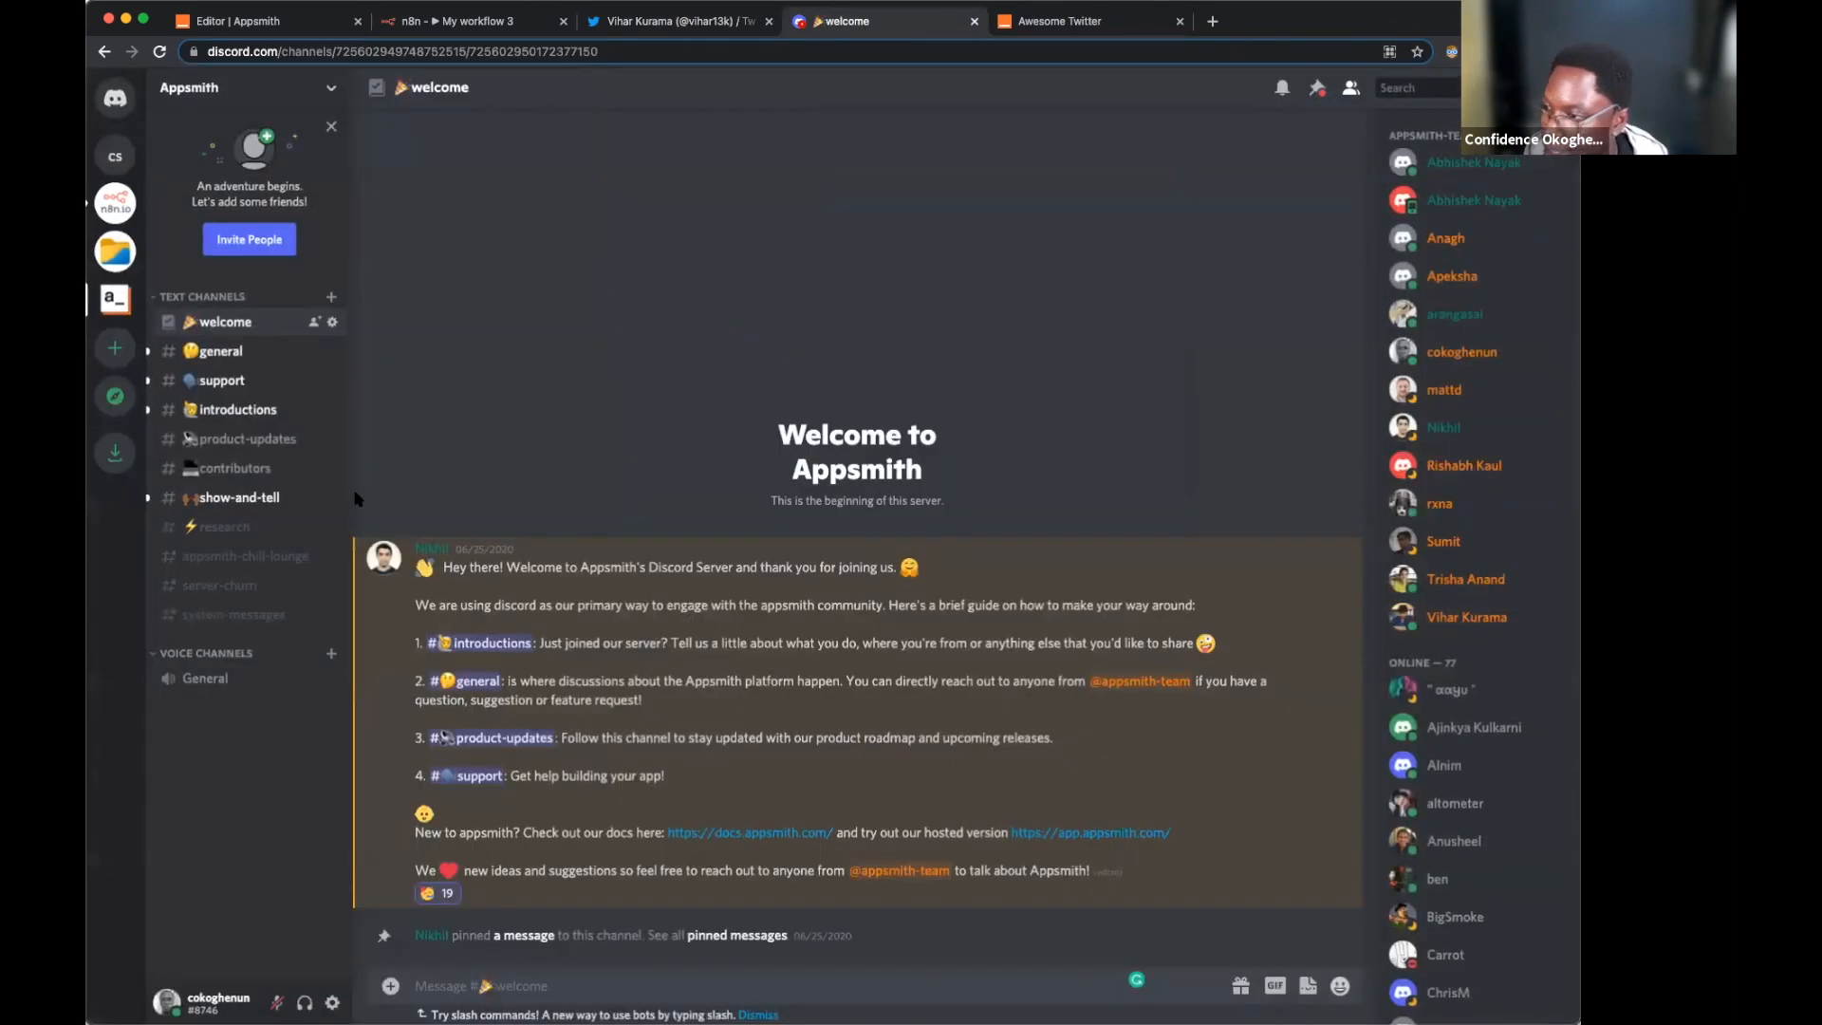
left_click(245, 353)
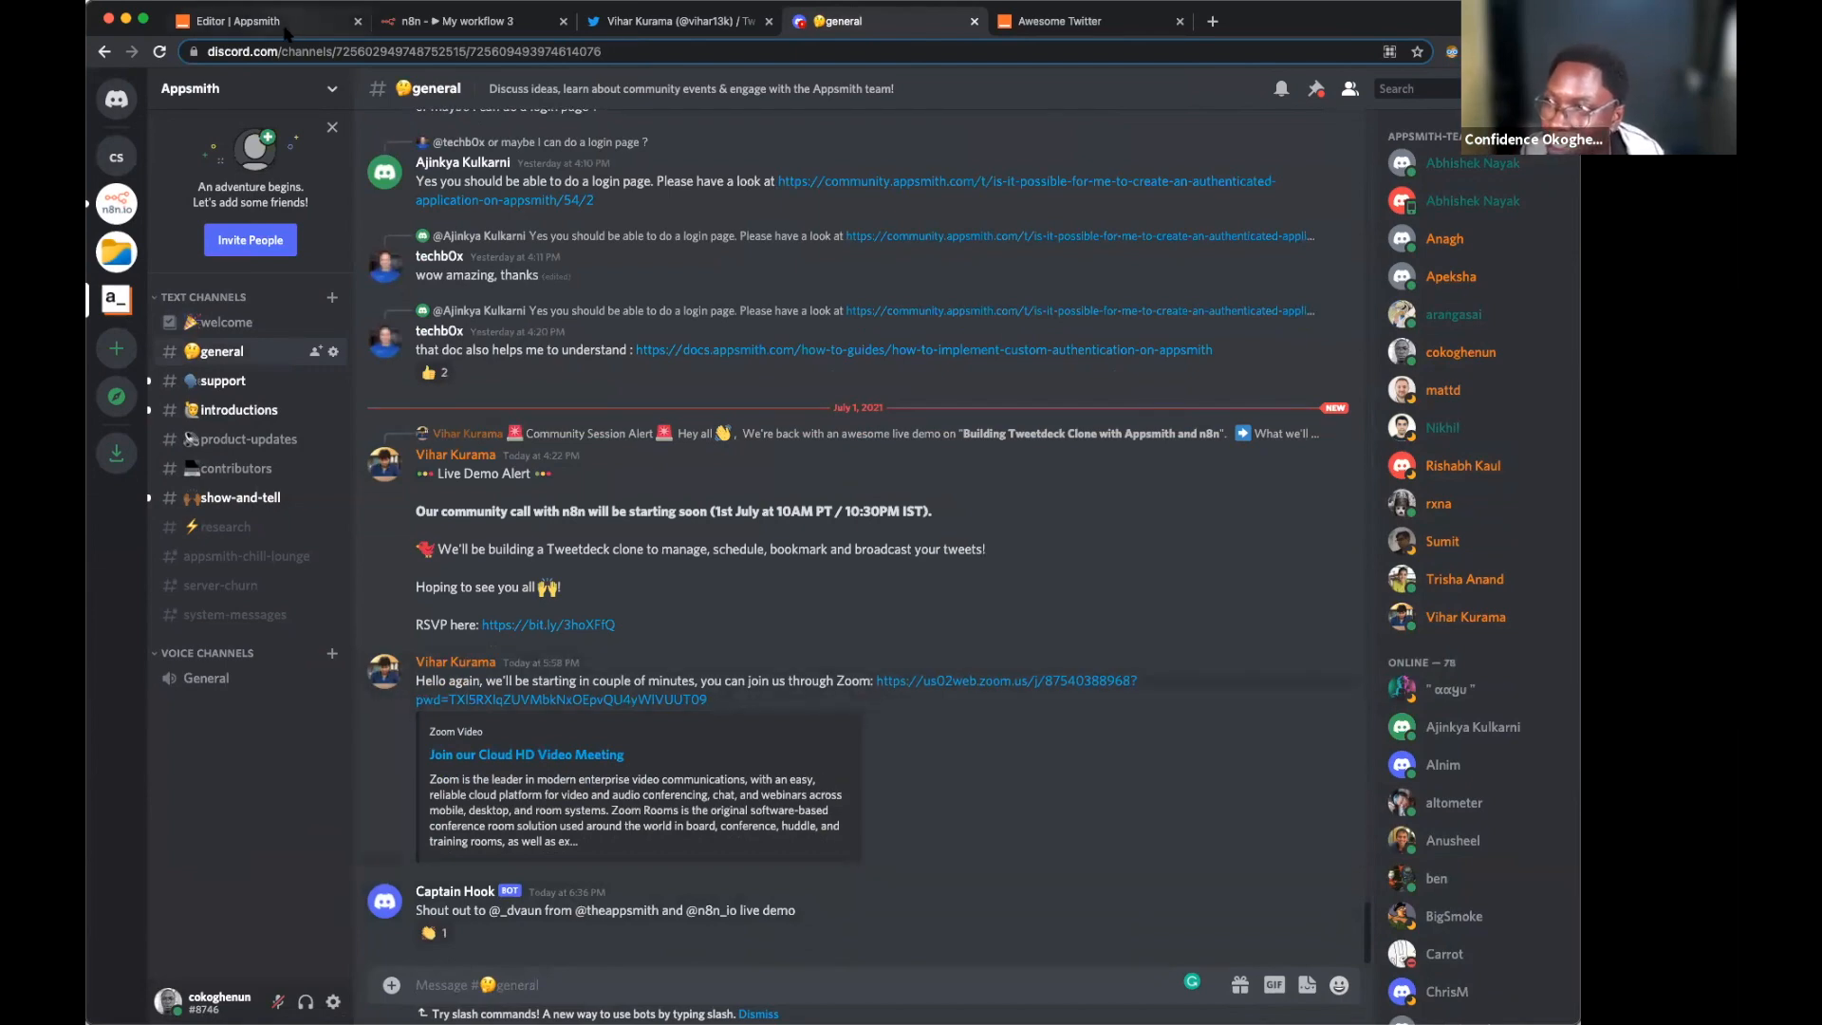
left_click(285, 23)
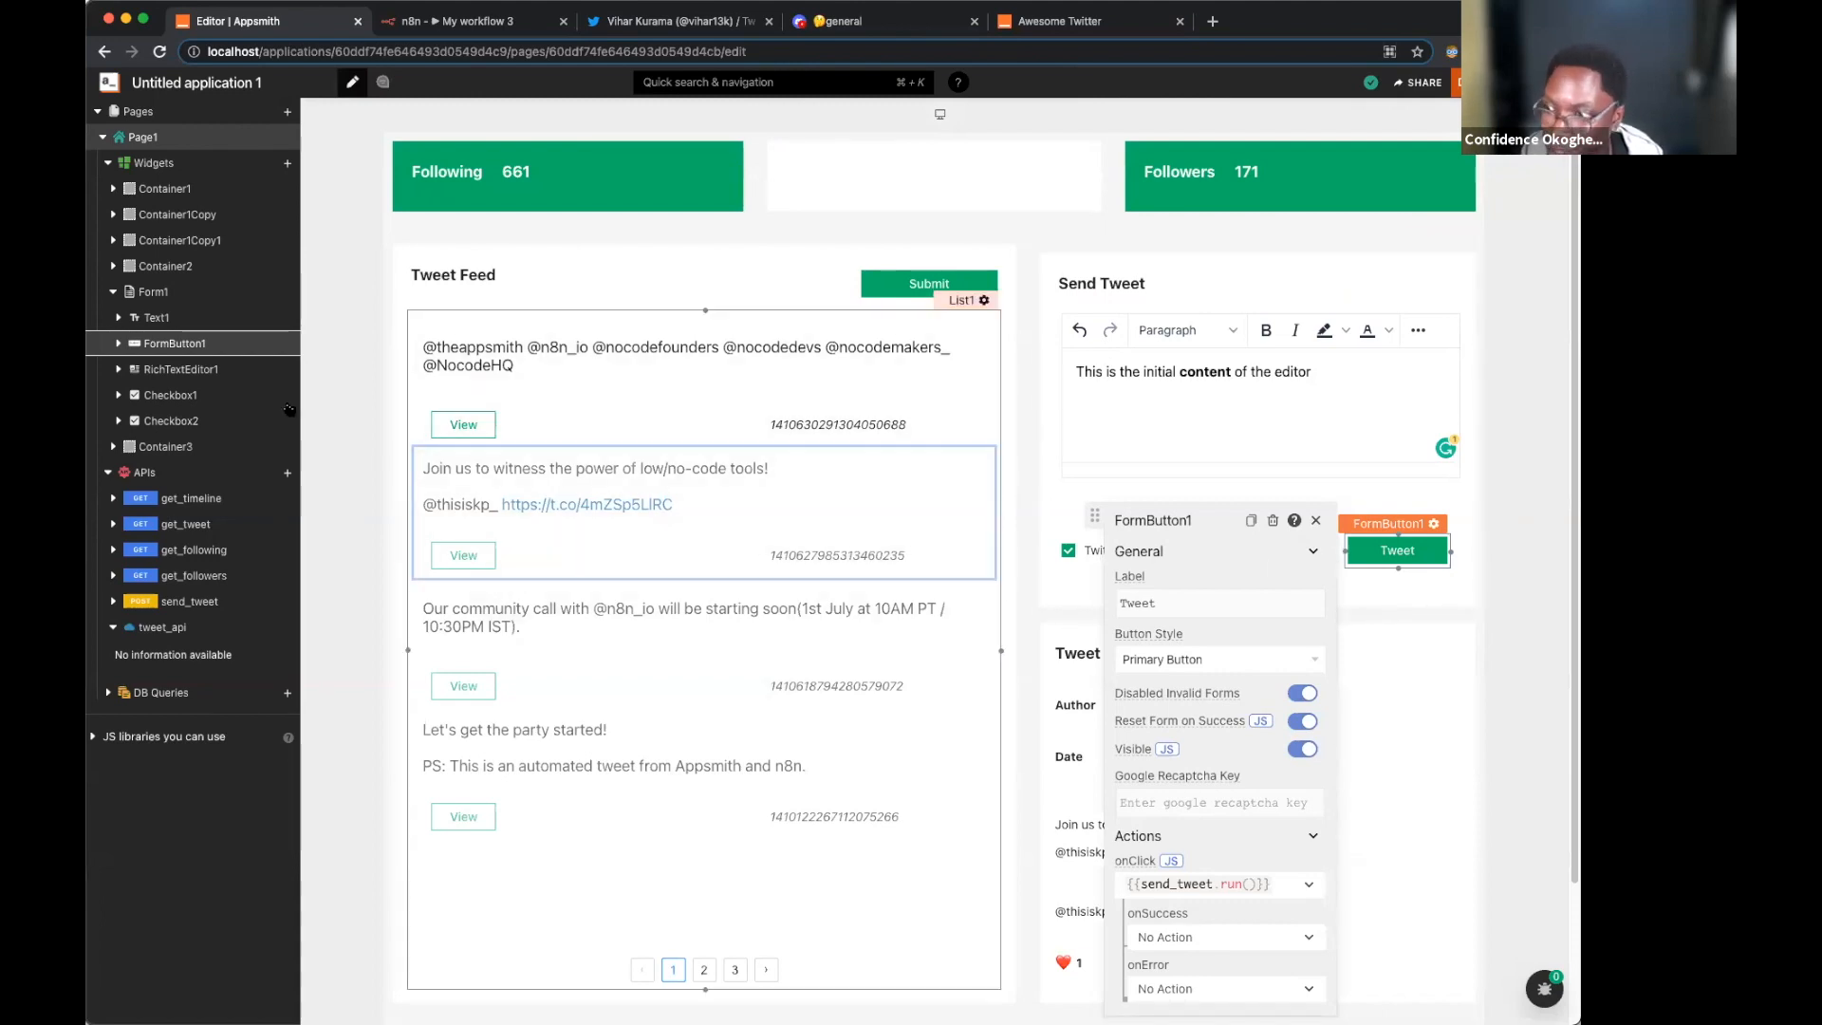
Add a Text widget to the empty top box and change its text to Awesome Twitter.
scroll(295, 219, "right", 2)
left_click(274, 164)
left_click_drag(190, 632, 819, 194)
left_click(933, 252)
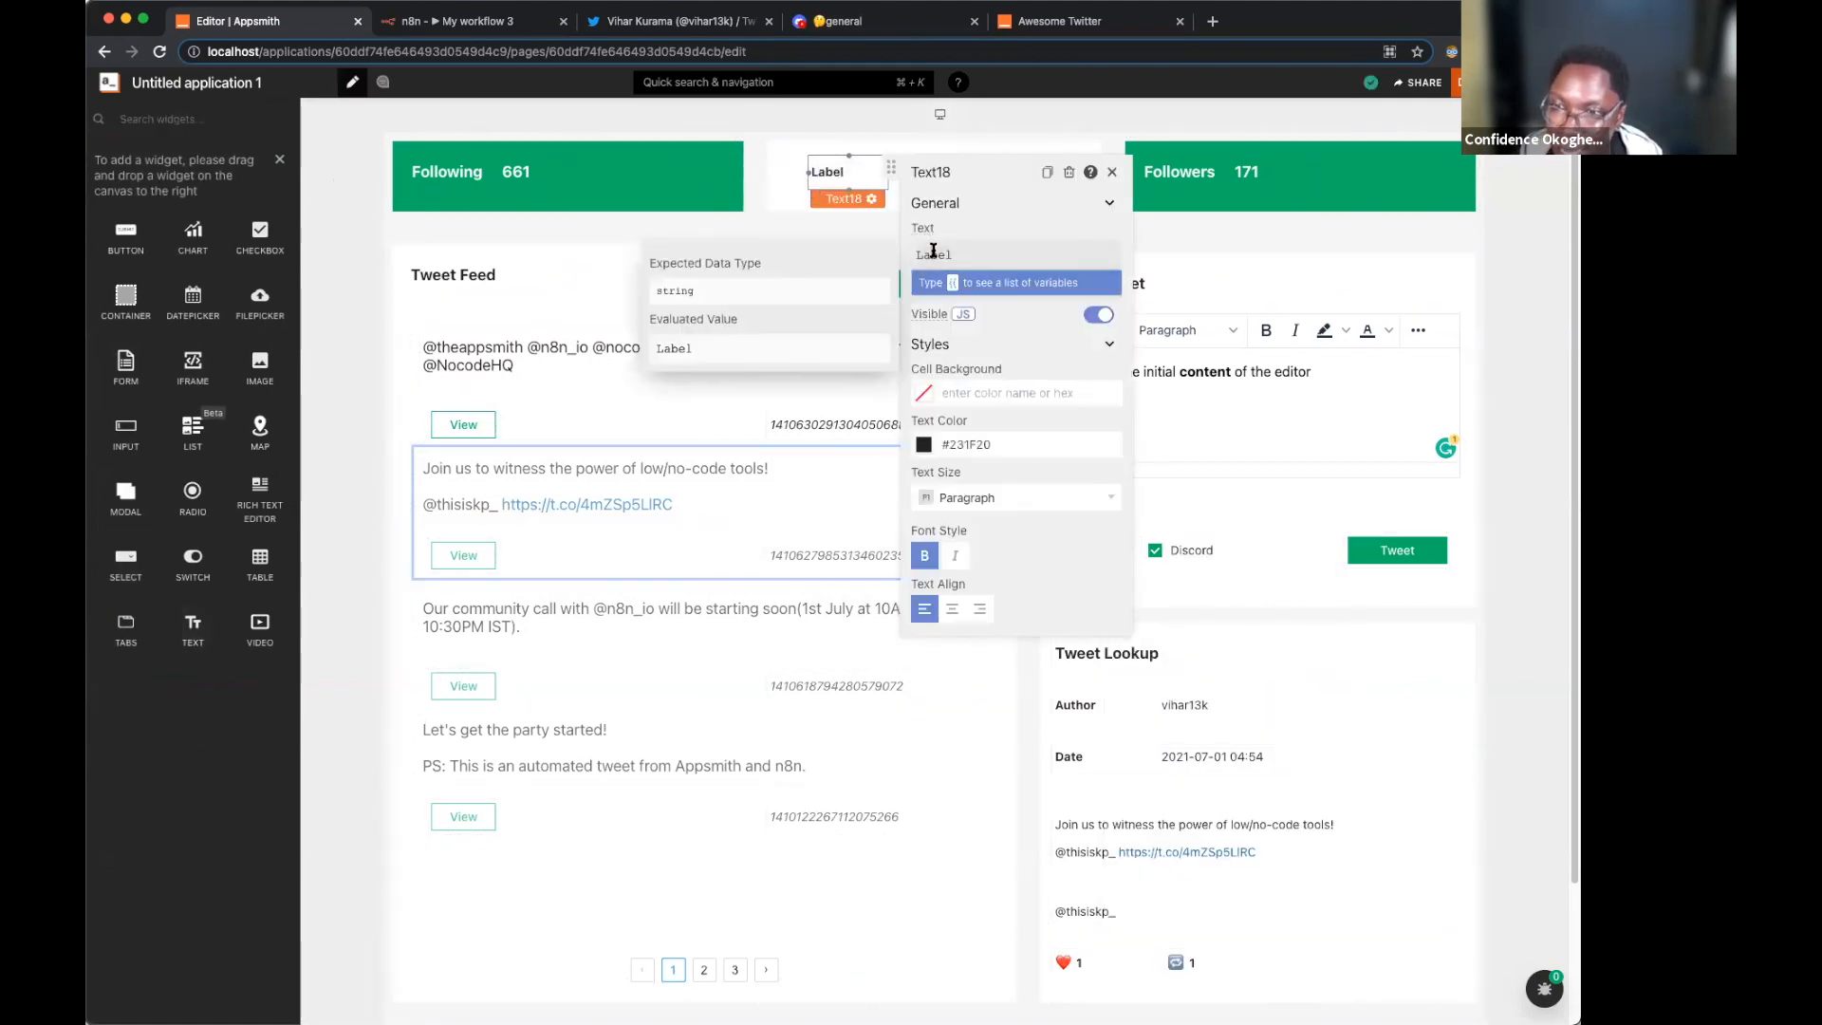
key("super+a")
type("A")
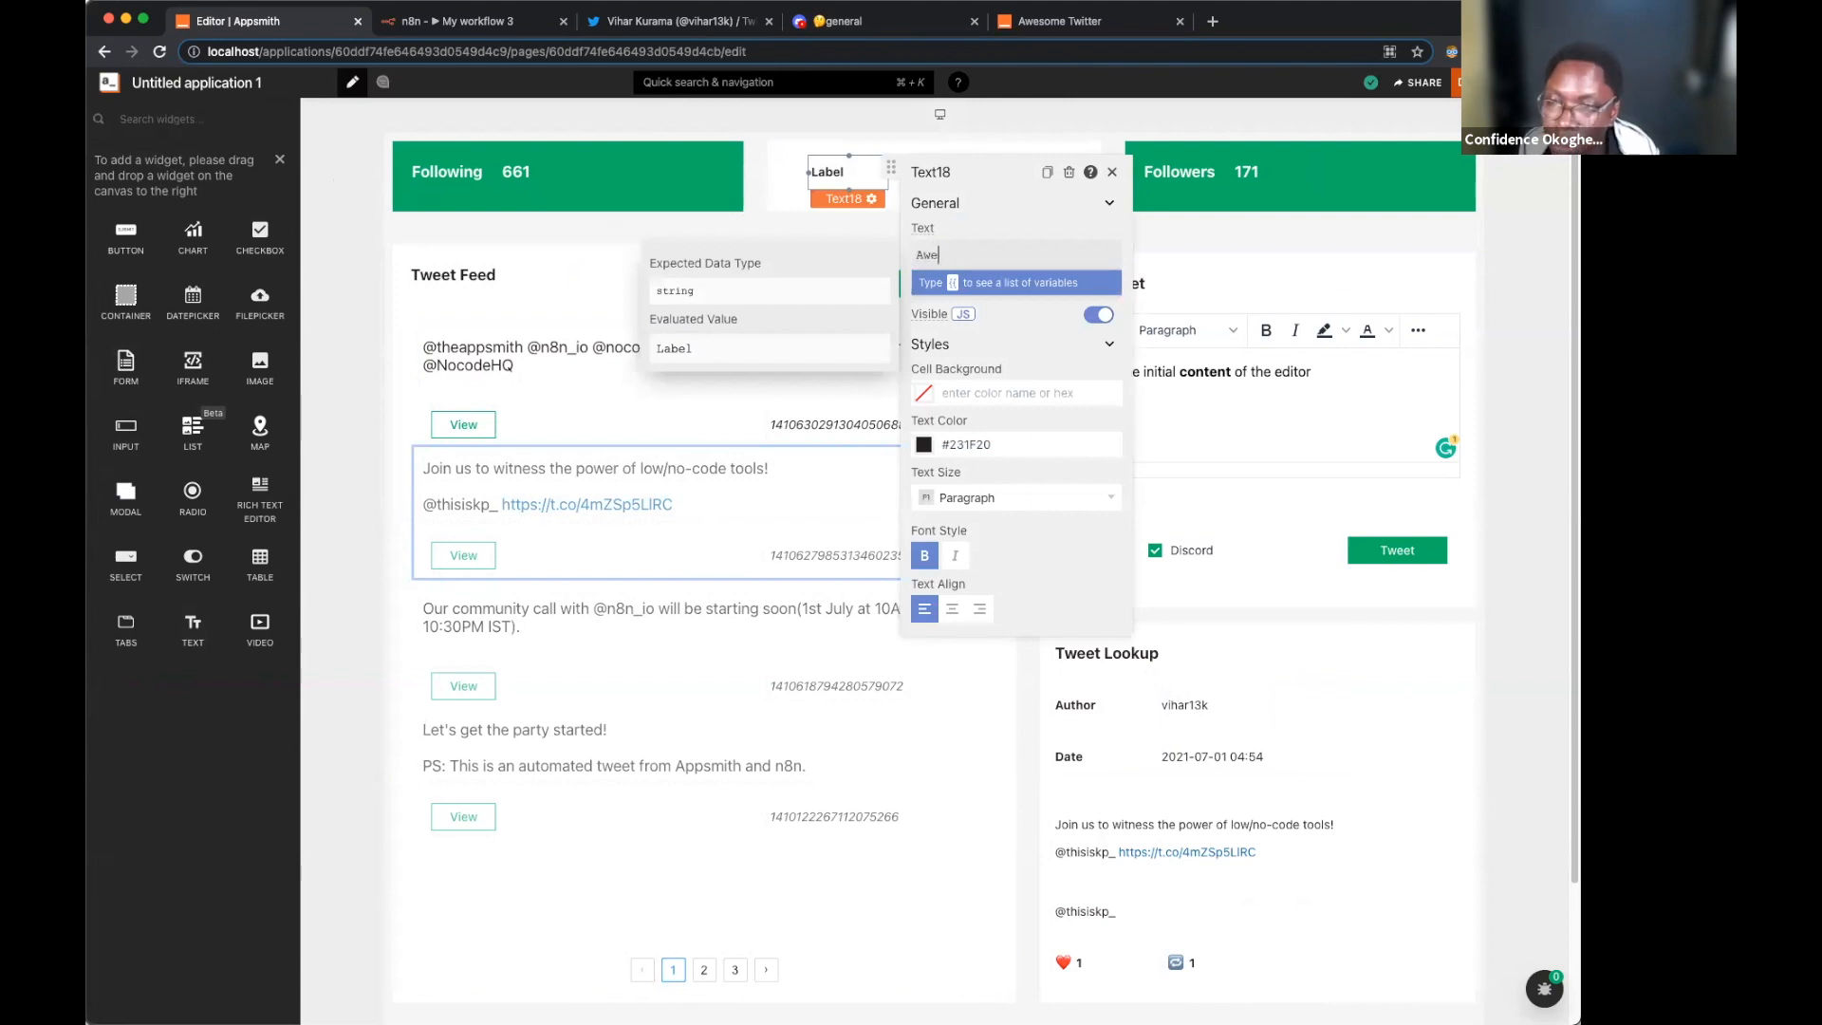
type("wecome")
key("BackSpace")
key("BackSpace")
key("BackSpace")
key("BackSpace")
key("BackSpace")
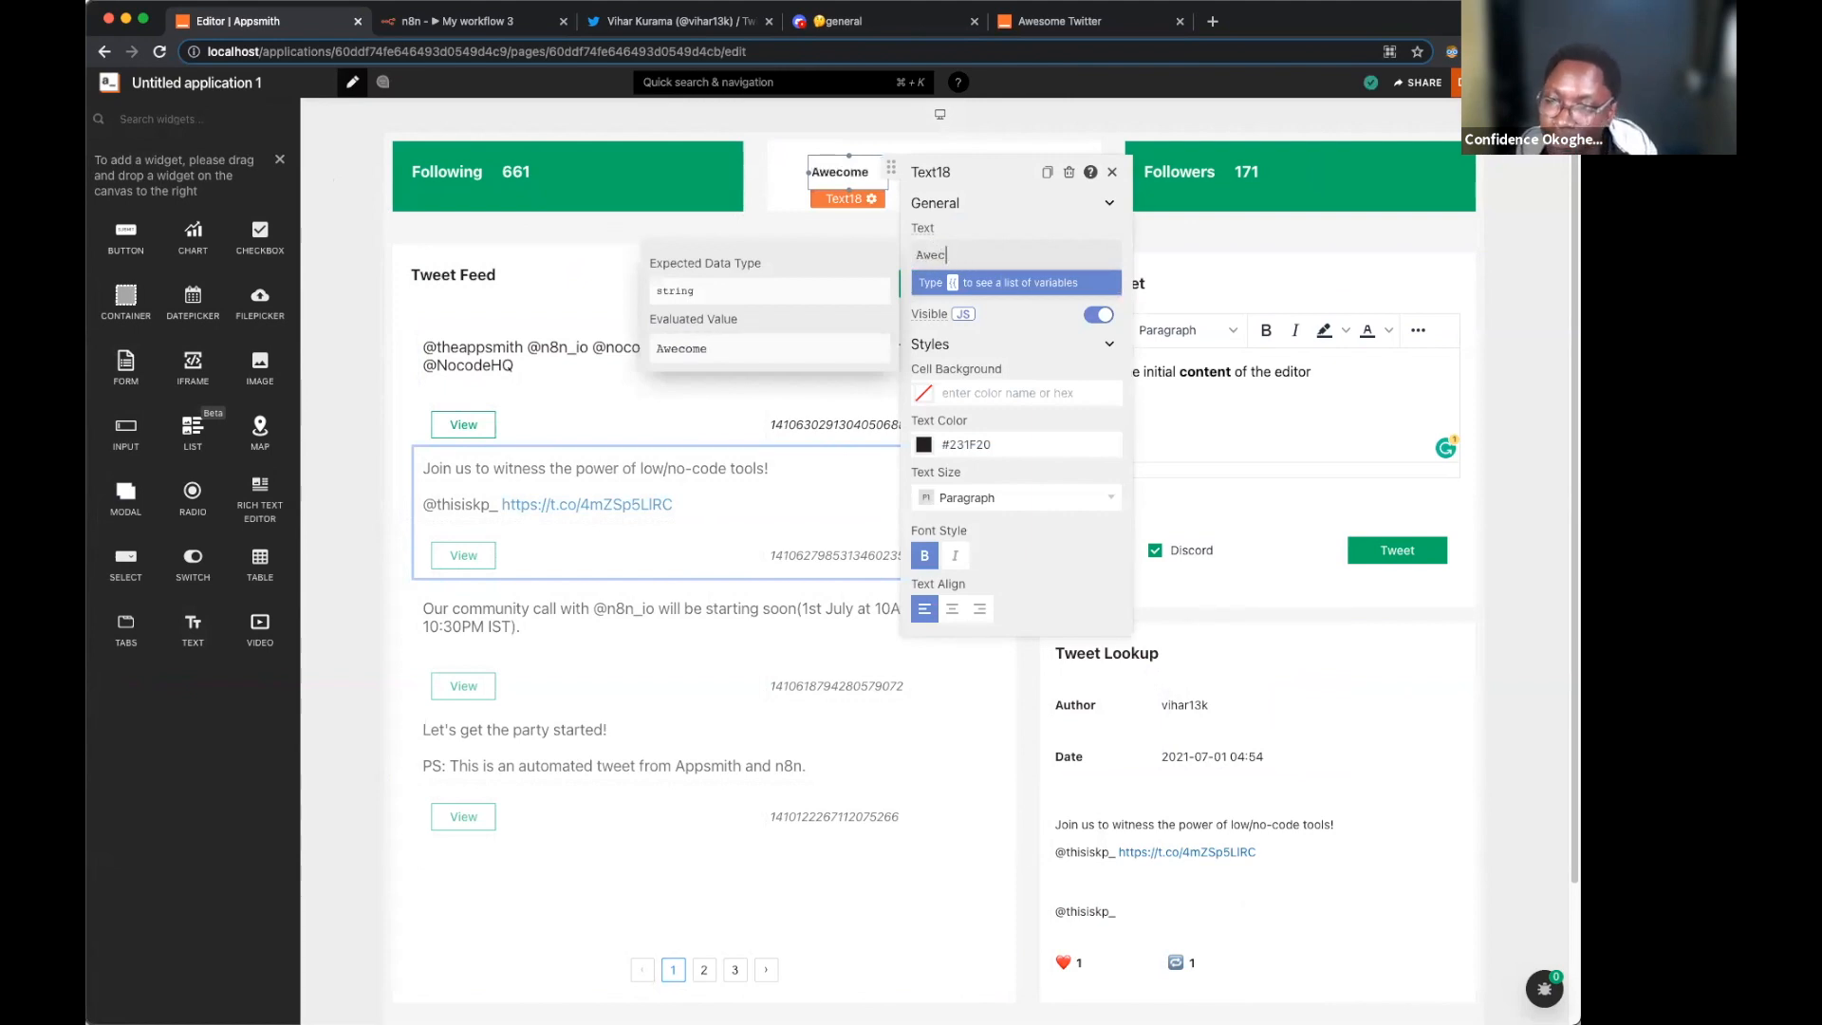
type("some Twitter")
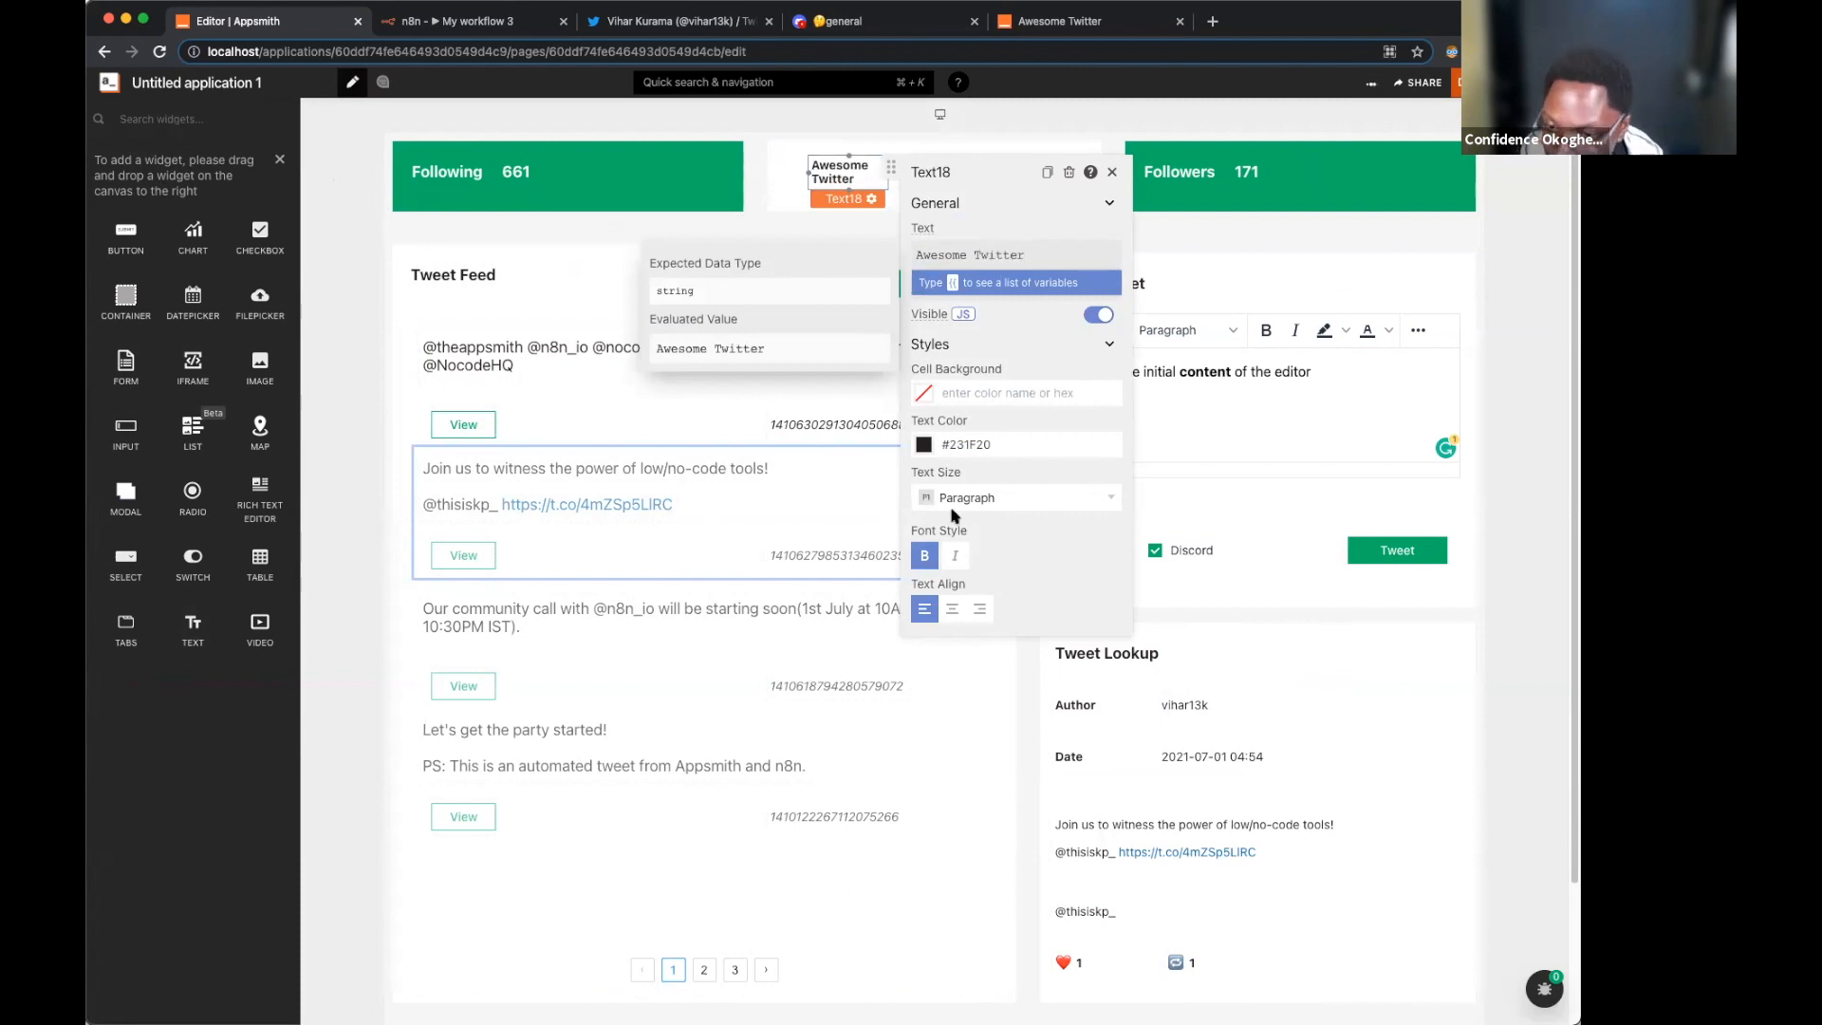
Make the title a widened, centre-aligned Heading 1, then deploy the app.
left_click(976, 503)
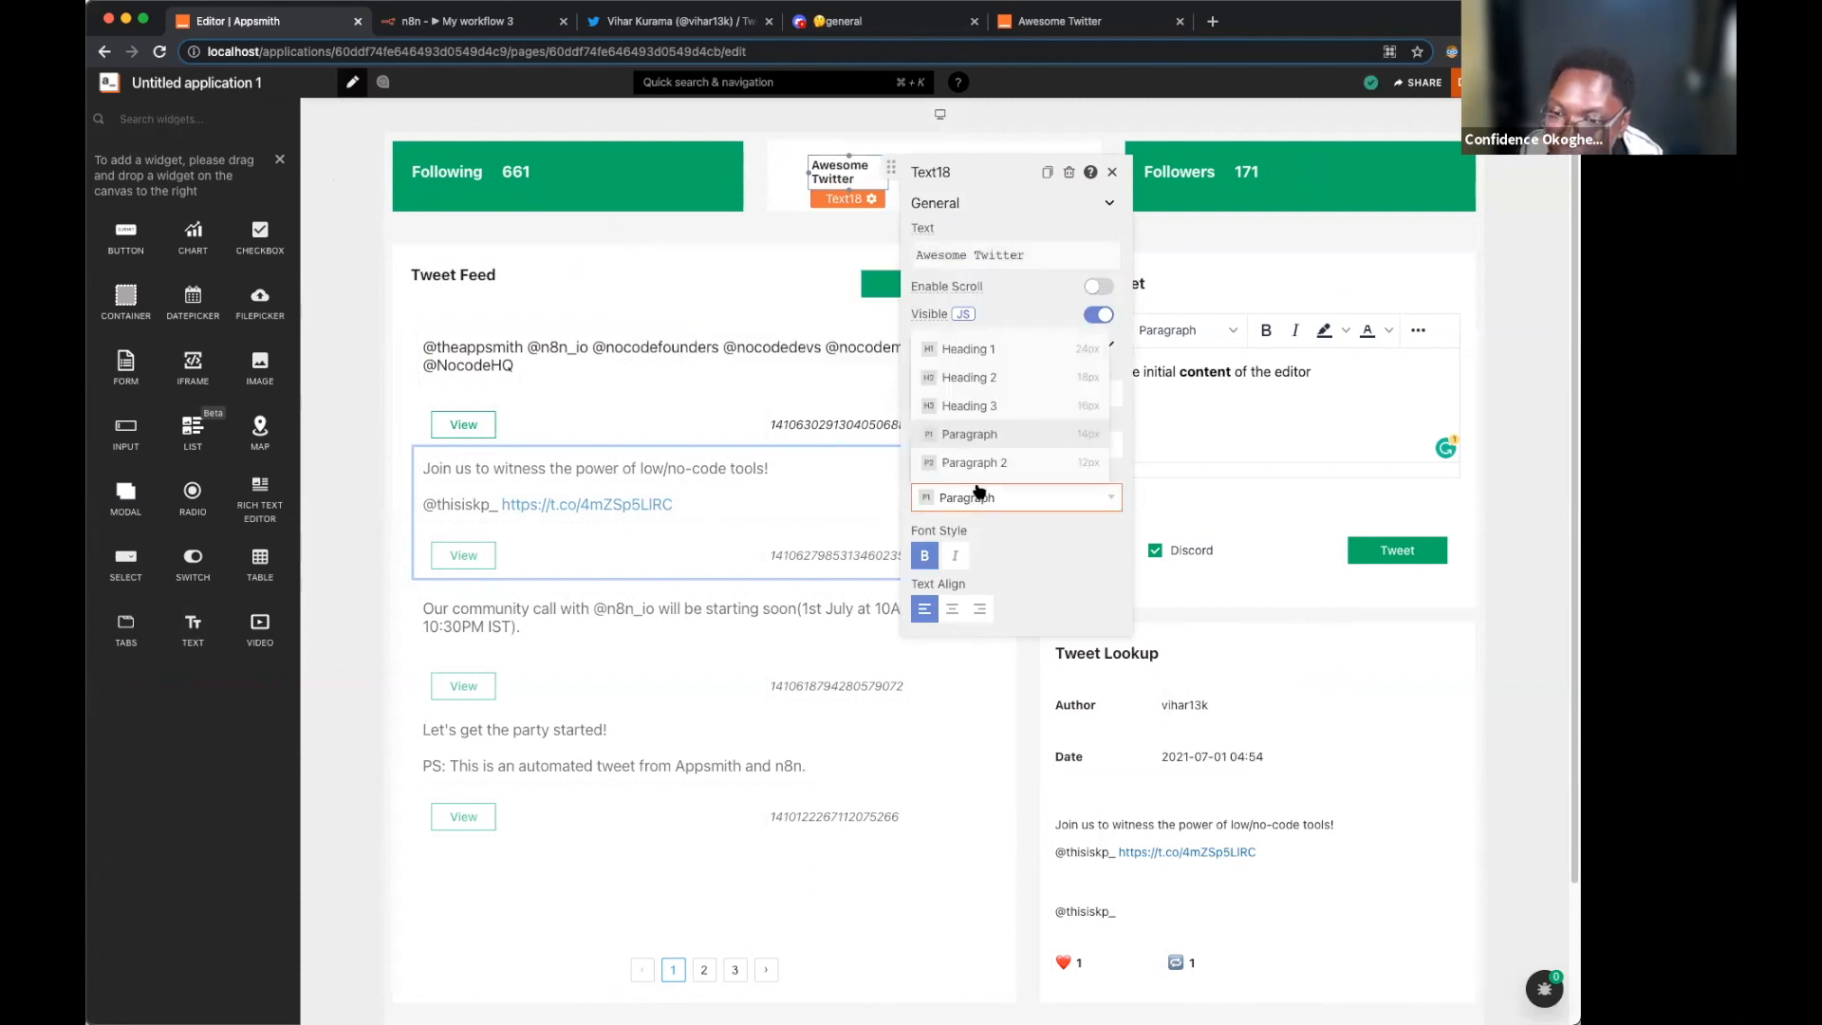
left_click(966, 350)
left_click(867, 178)
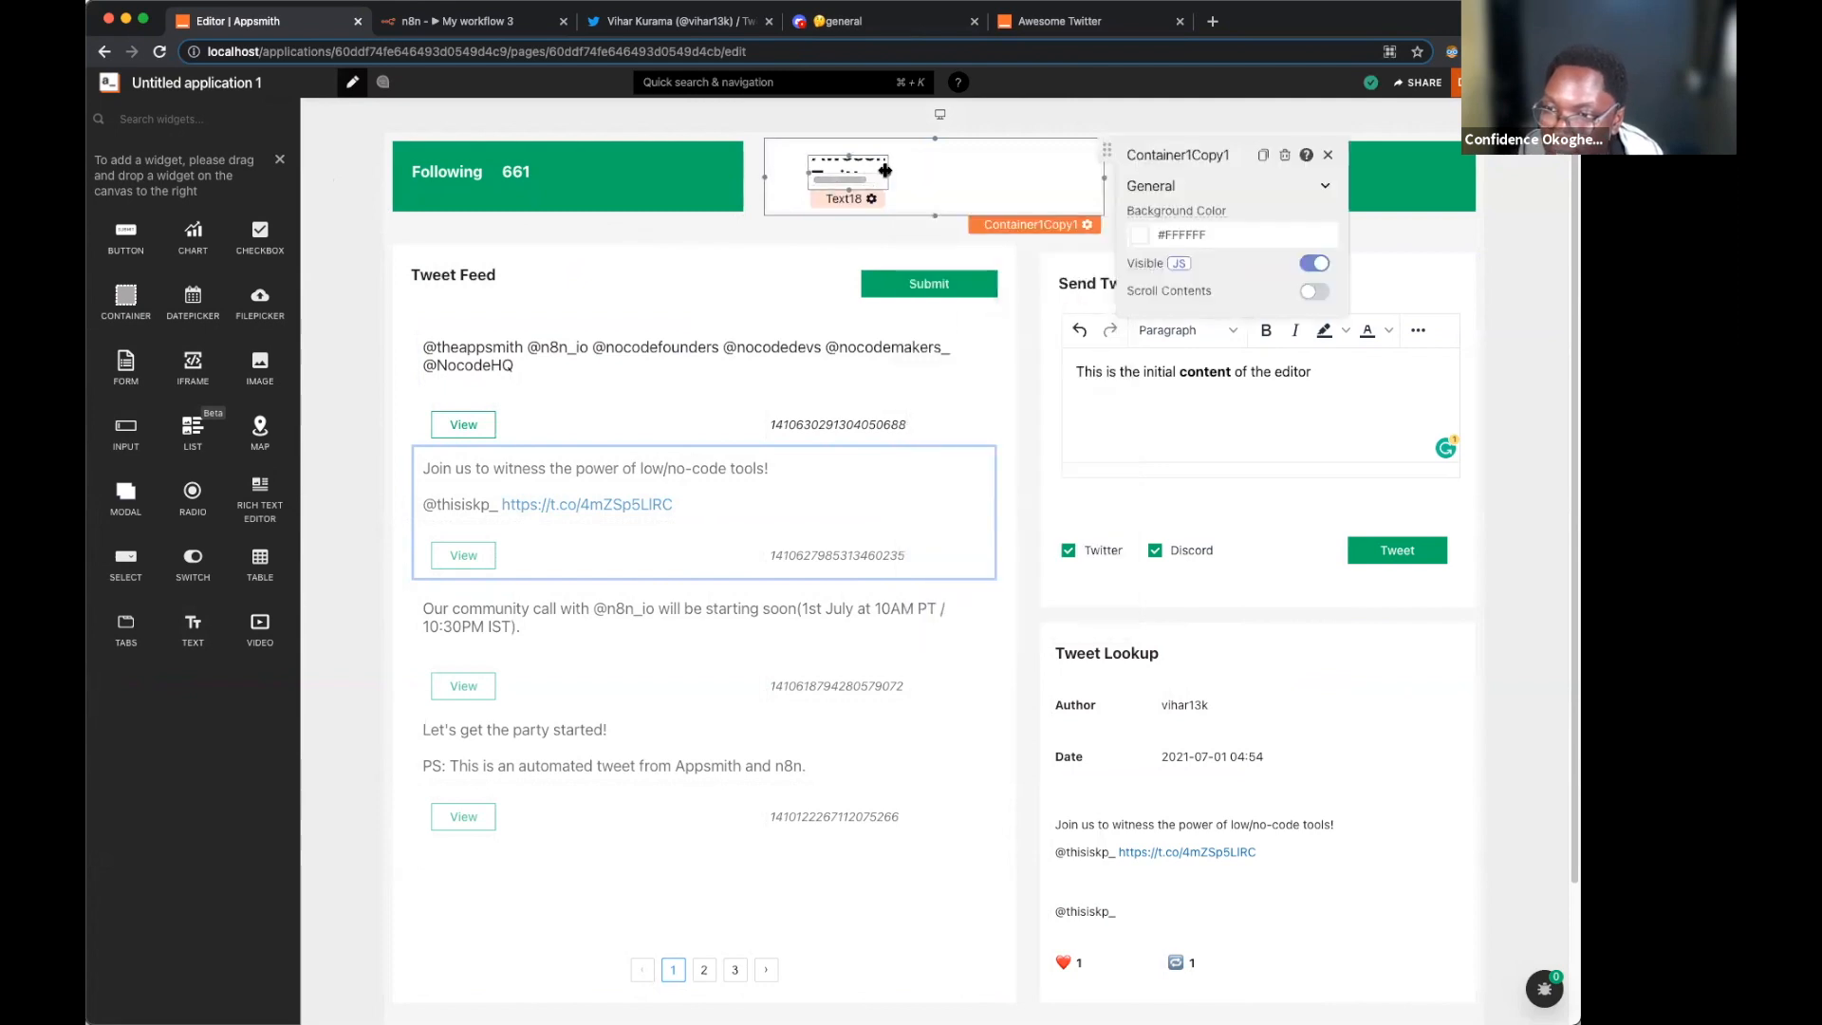
left_click_drag(888, 175, 1035, 179)
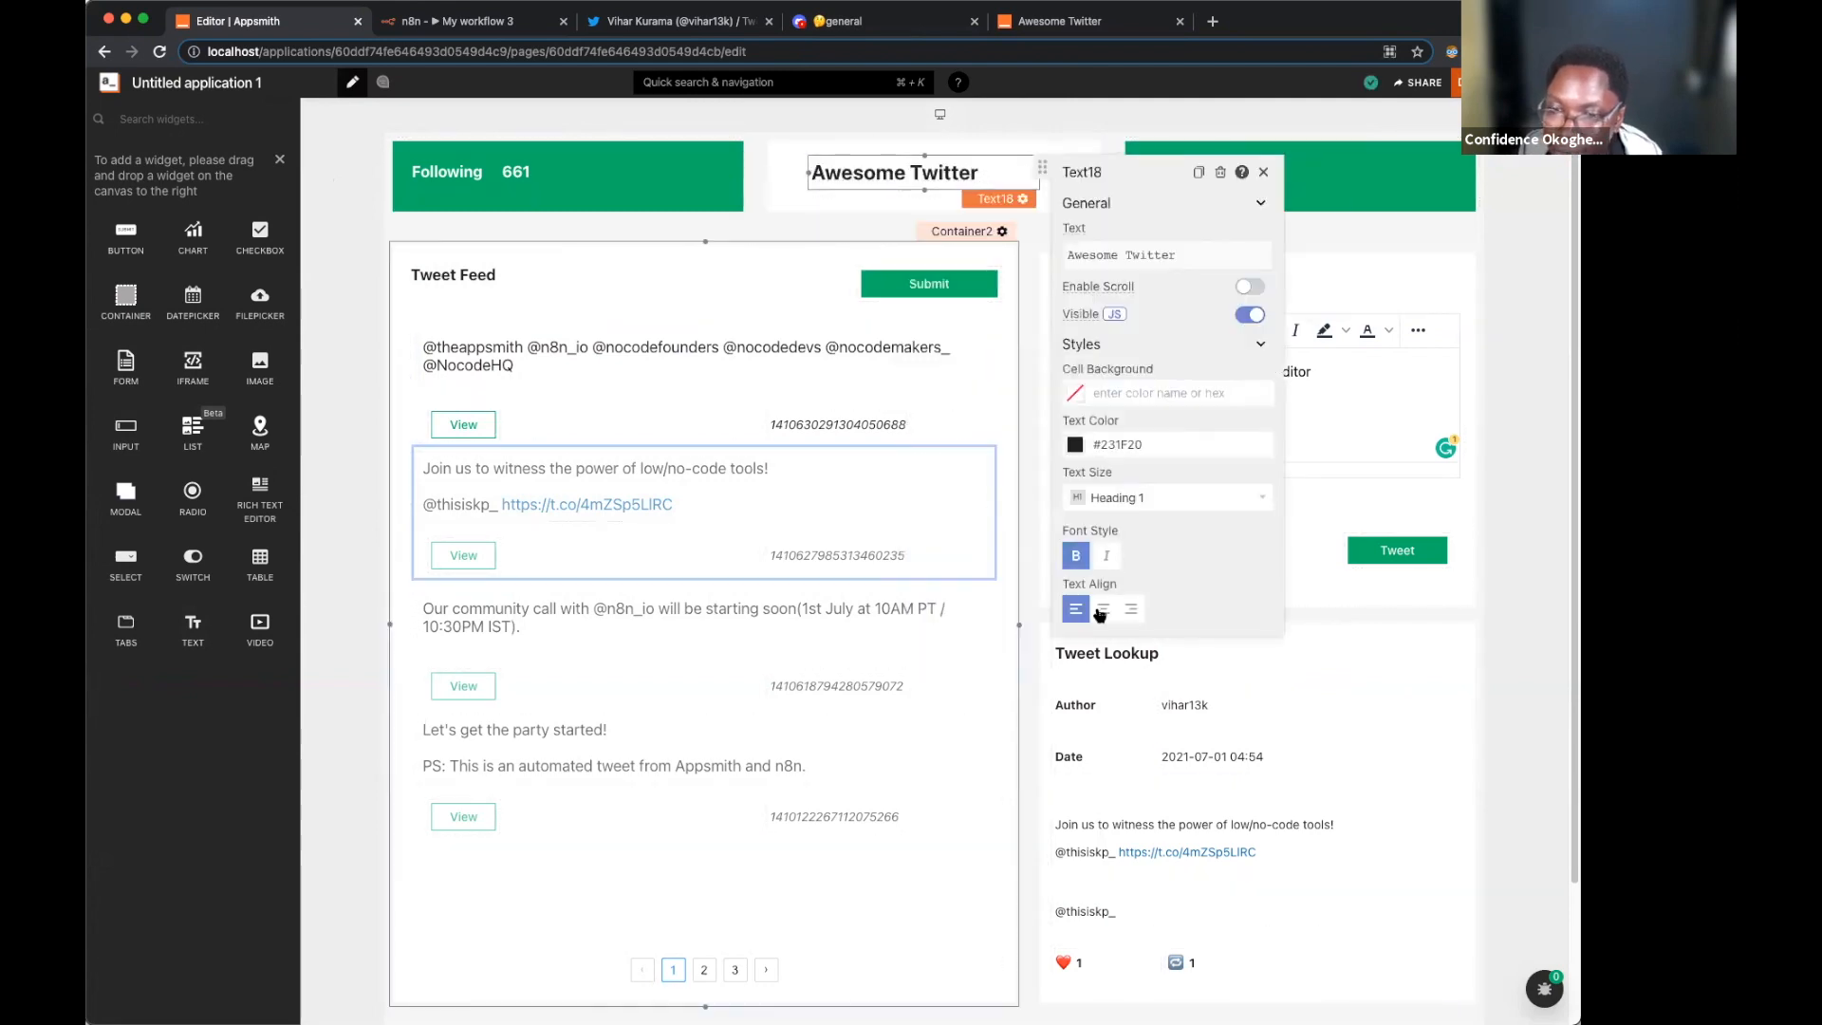
left_click(1103, 609)
left_click(810, 242)
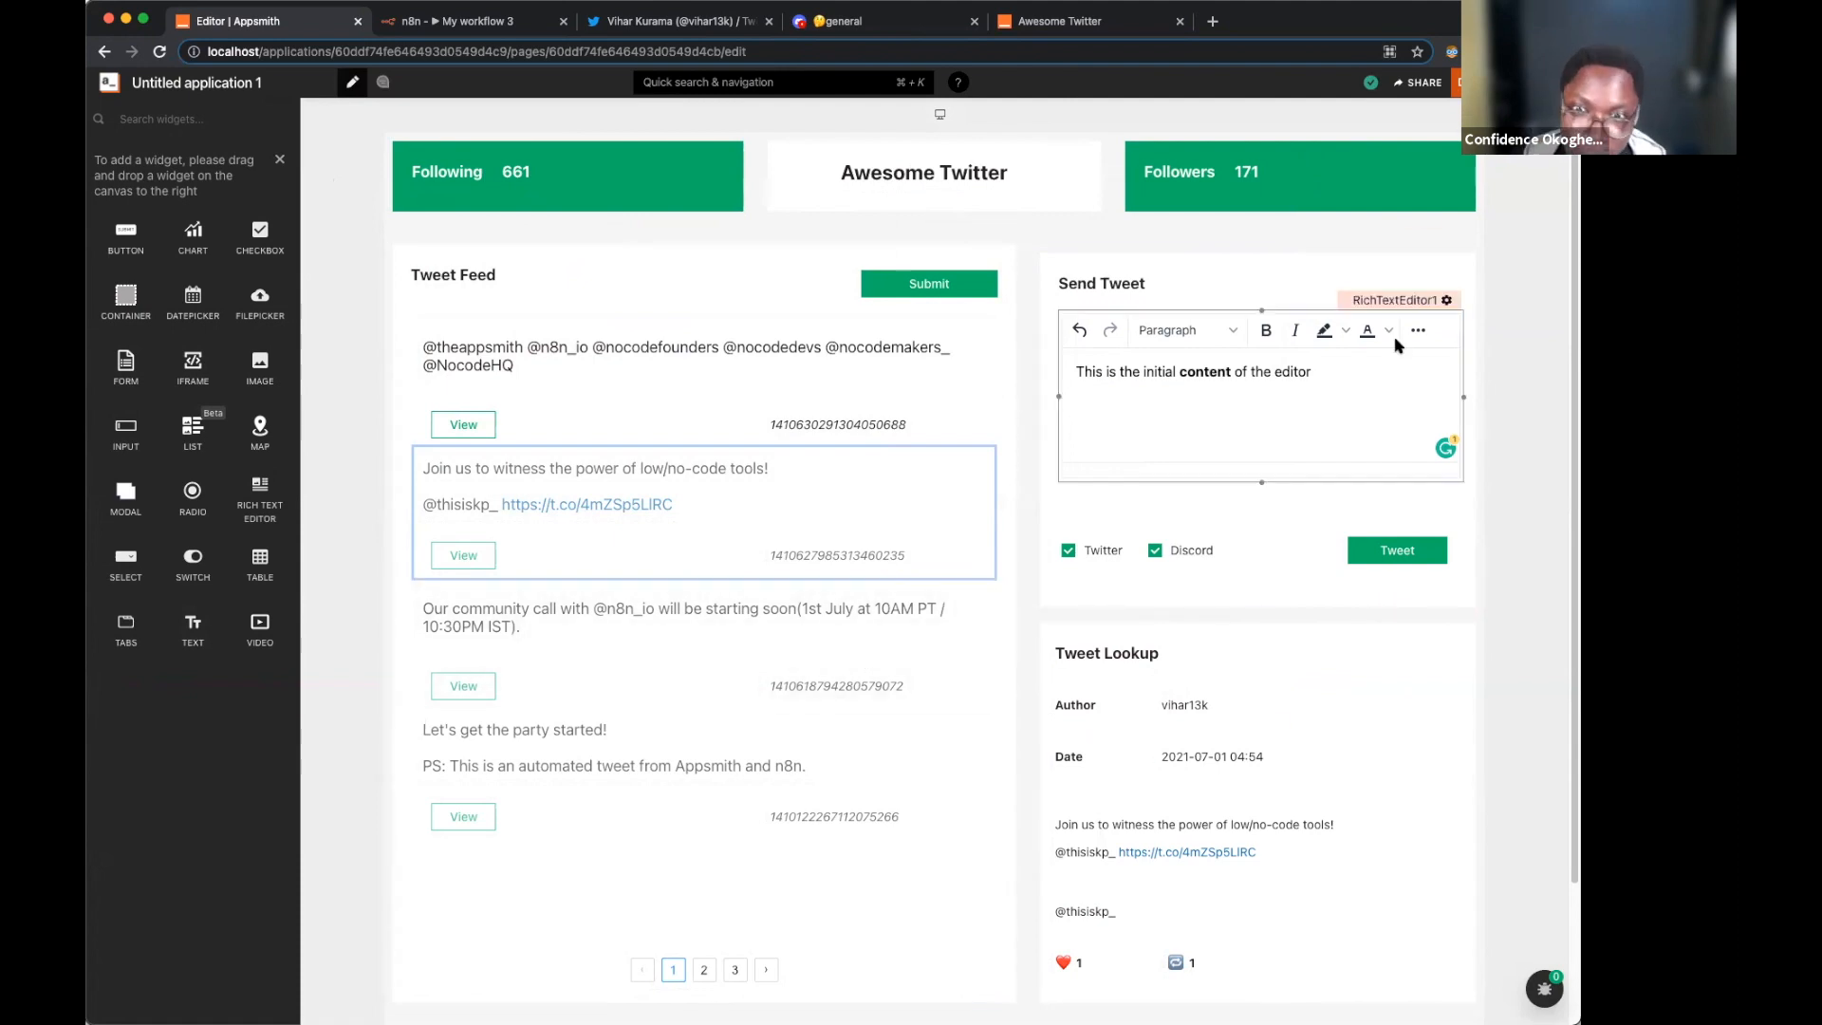
left_click(1444, 166)
left_click(1487, 83)
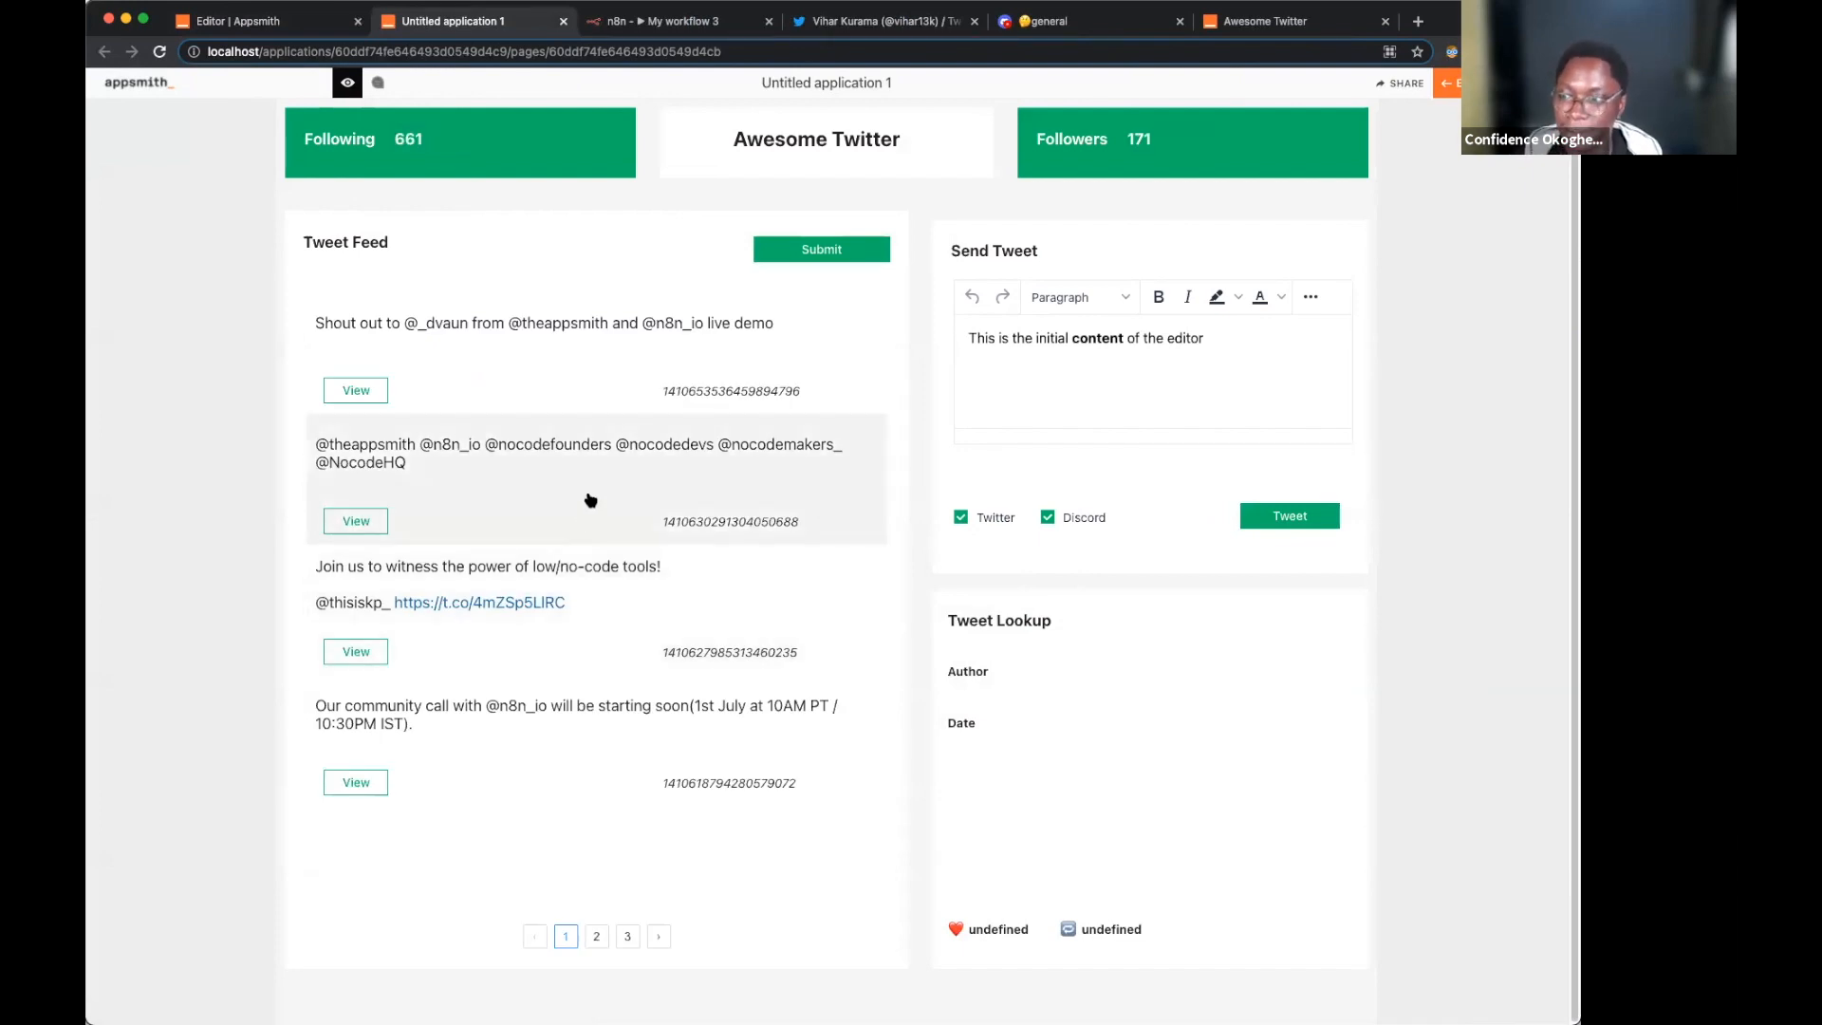
In the live app, view feed tweets in Tweet Lookup, ending on the Shout out tweet's details.
left_click(359, 522)
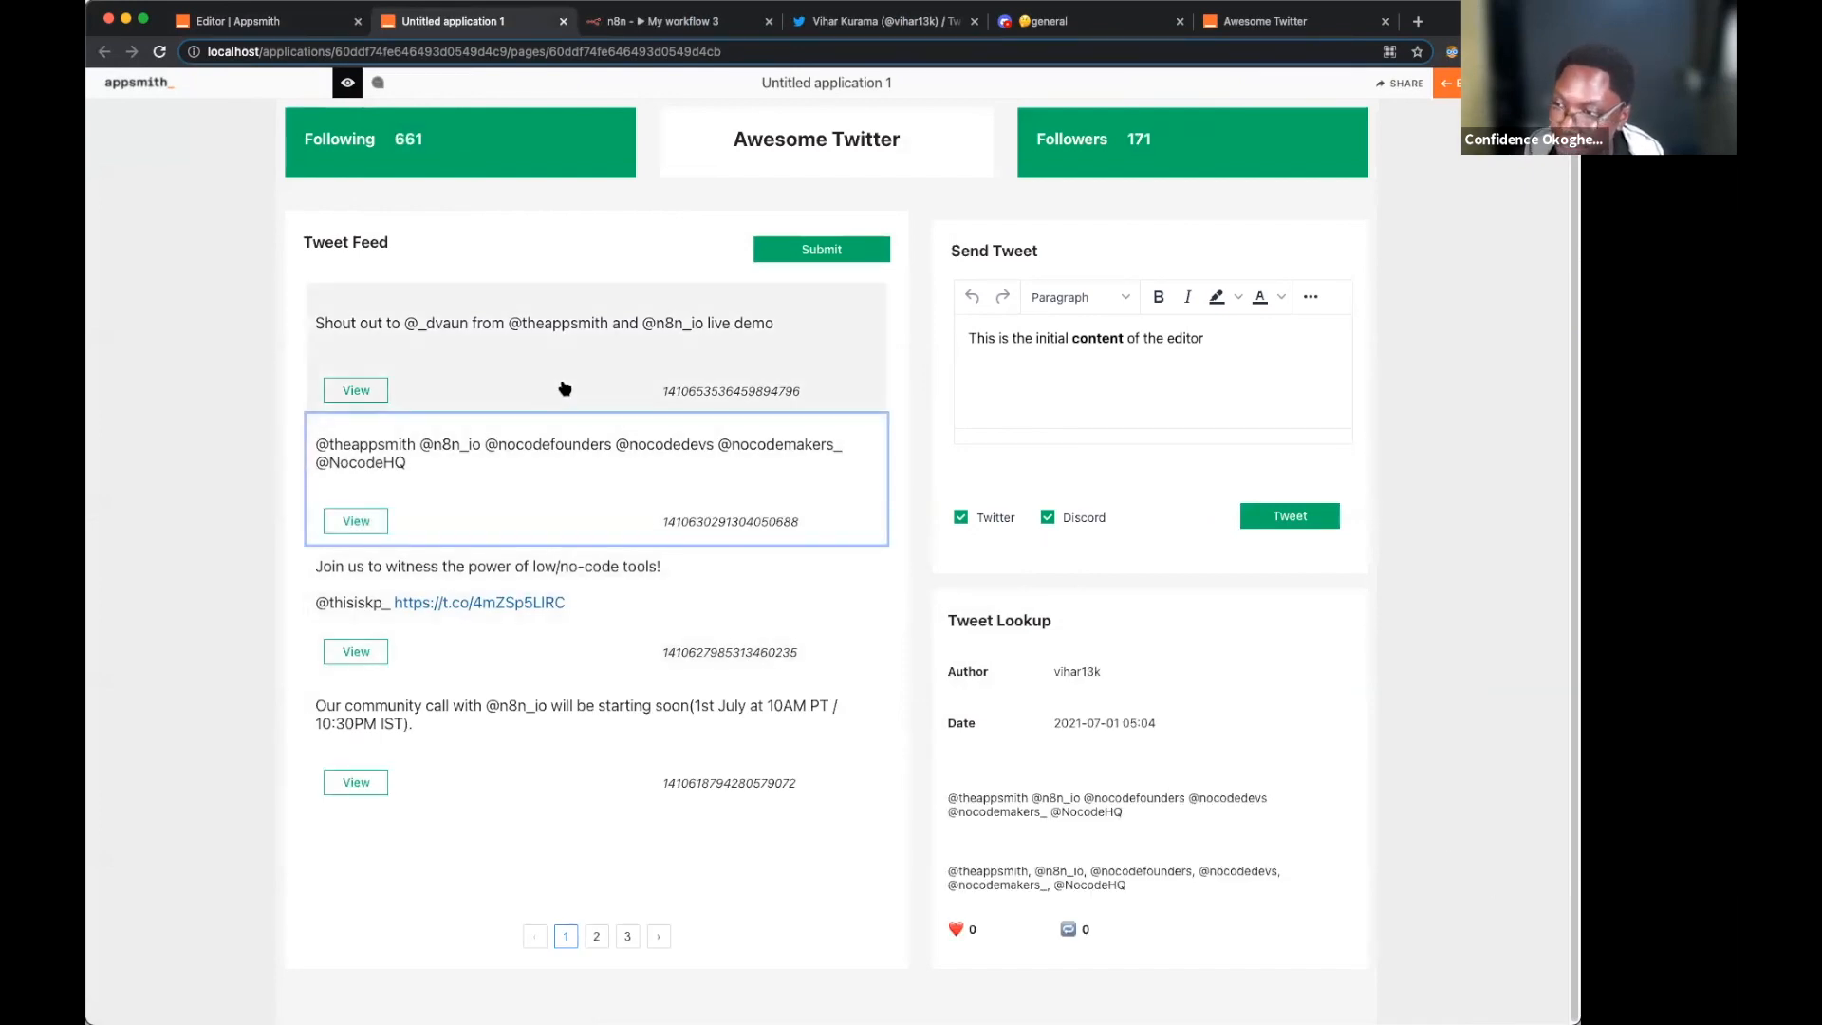
left_click(401, 350)
left_click(347, 395)
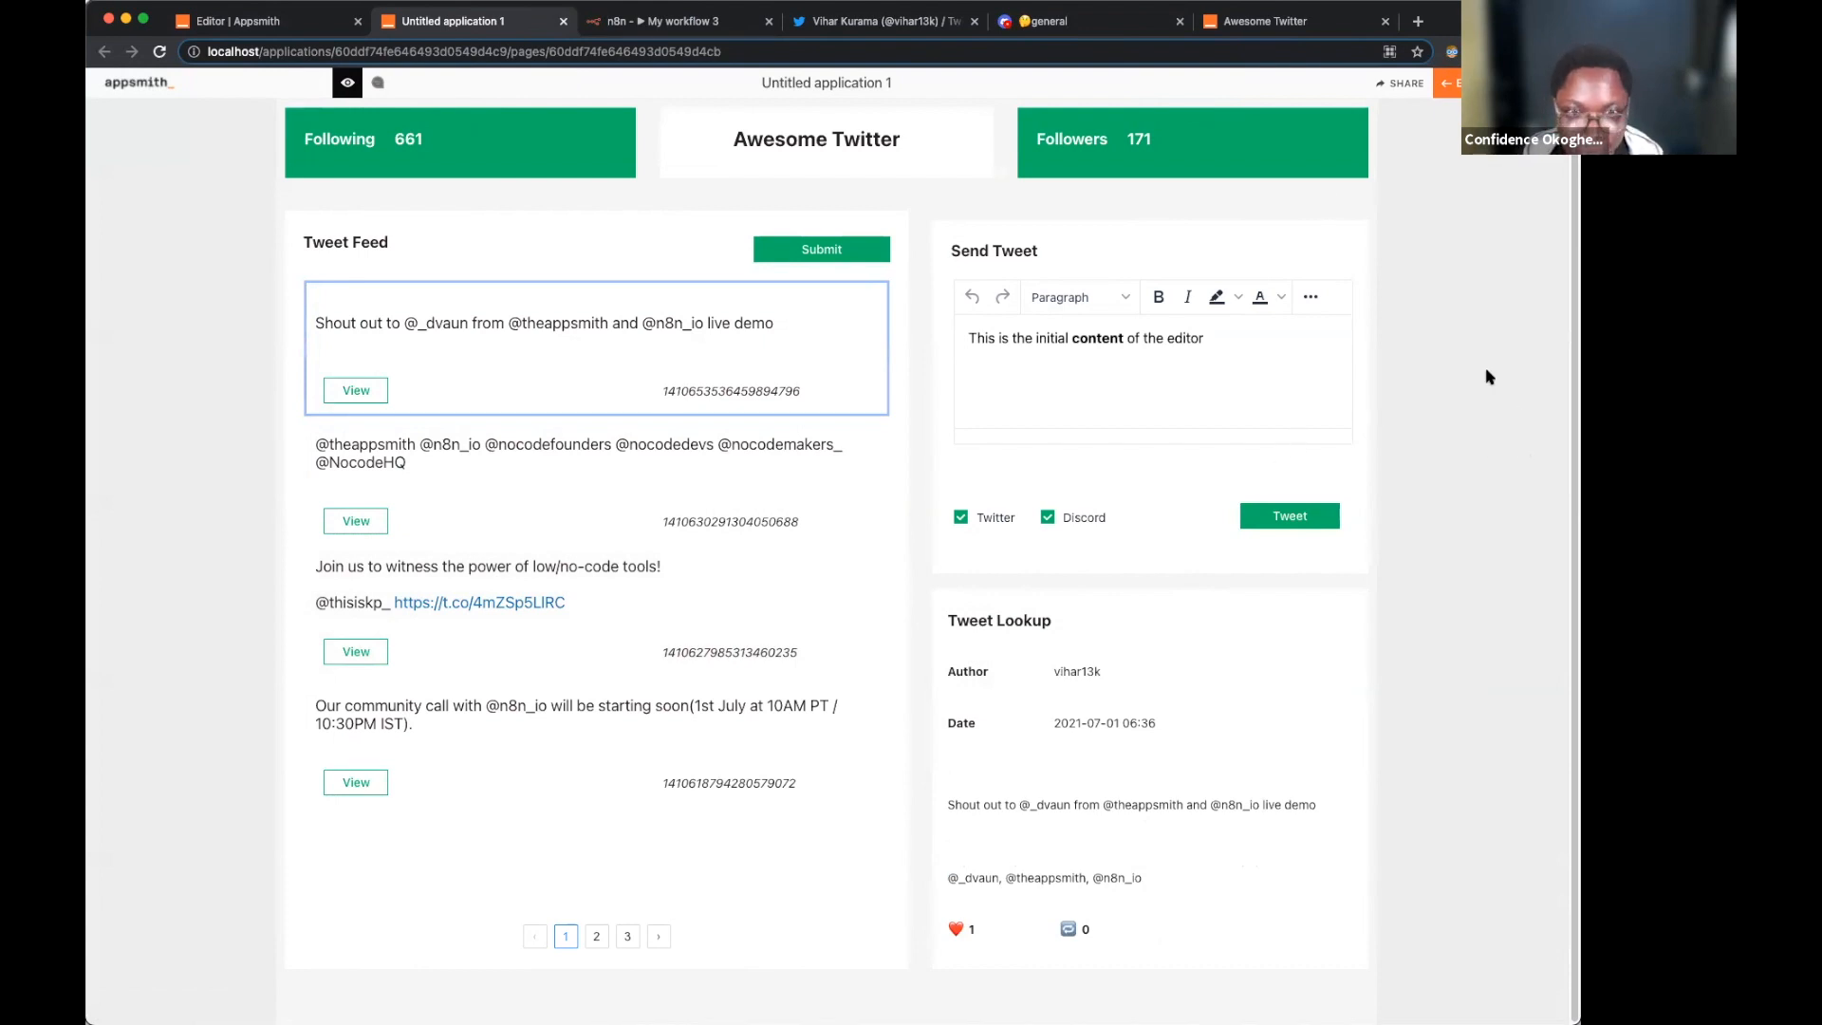
left_click(1280, 212)
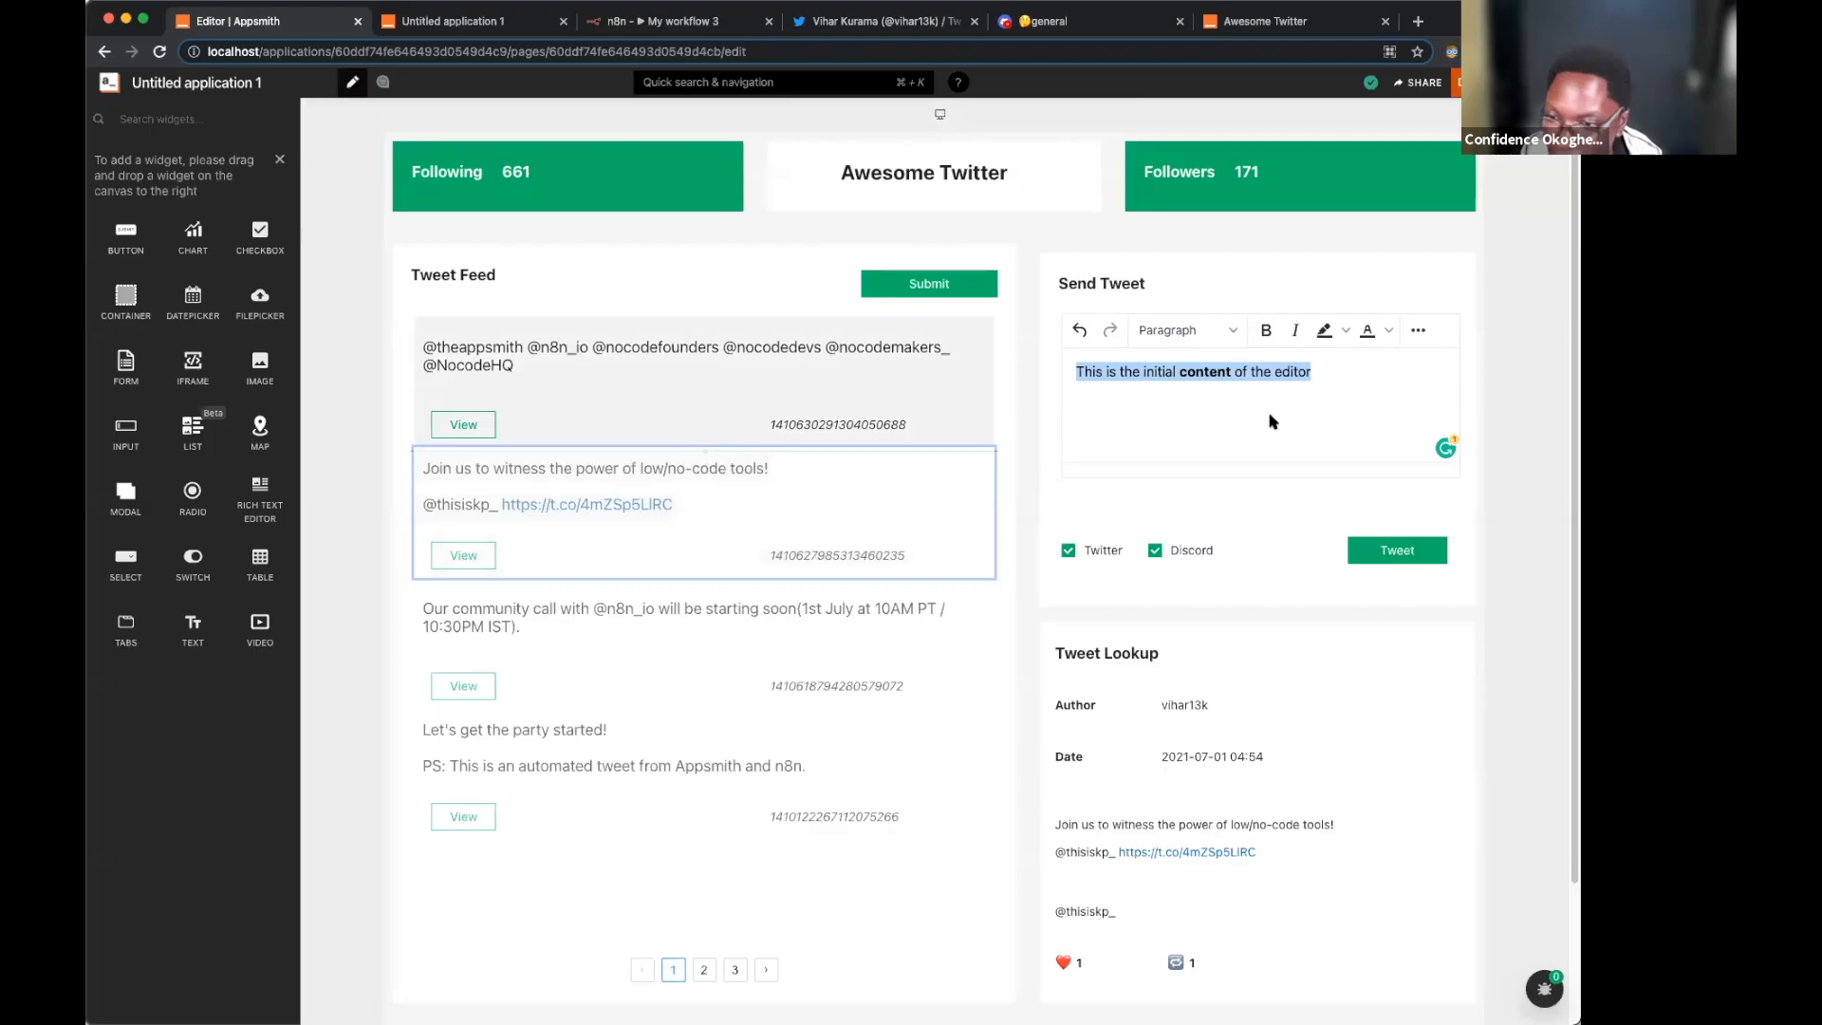
Clear the tweet editor's sample text and start the mentions with the first contributor's handle.
key("BackSpace")
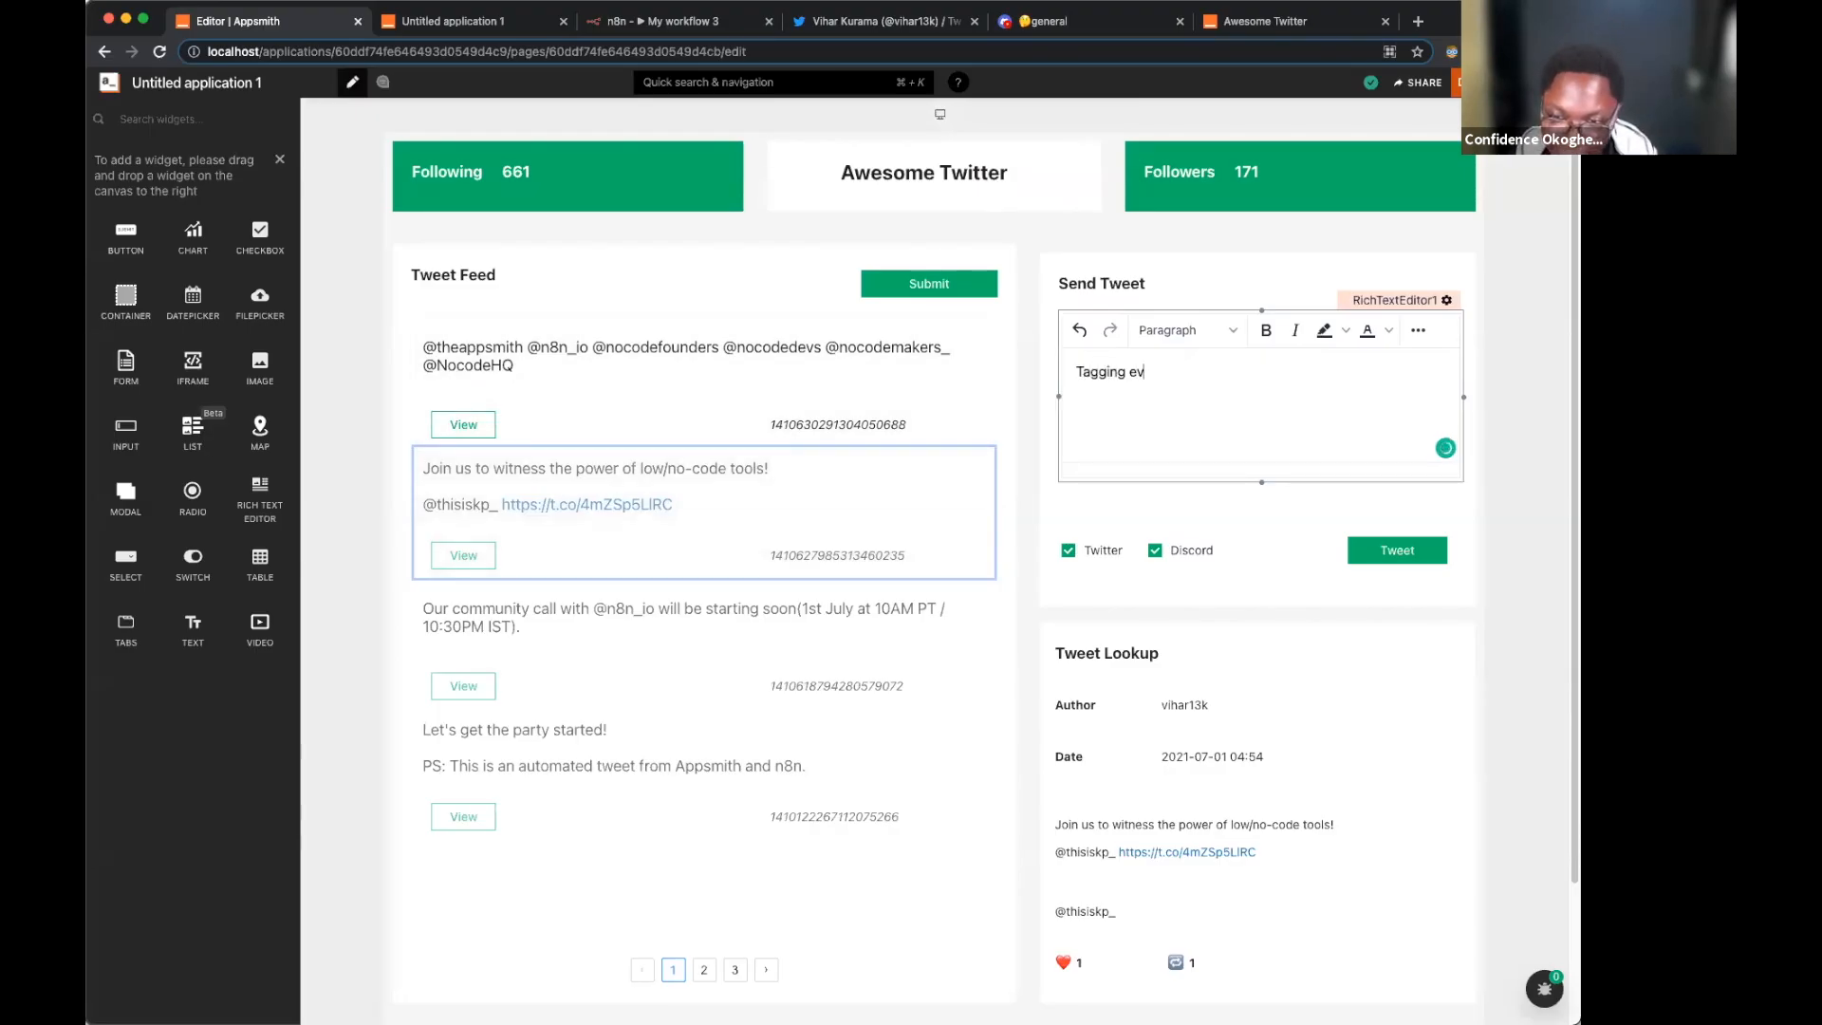
type("@mohanarpit")
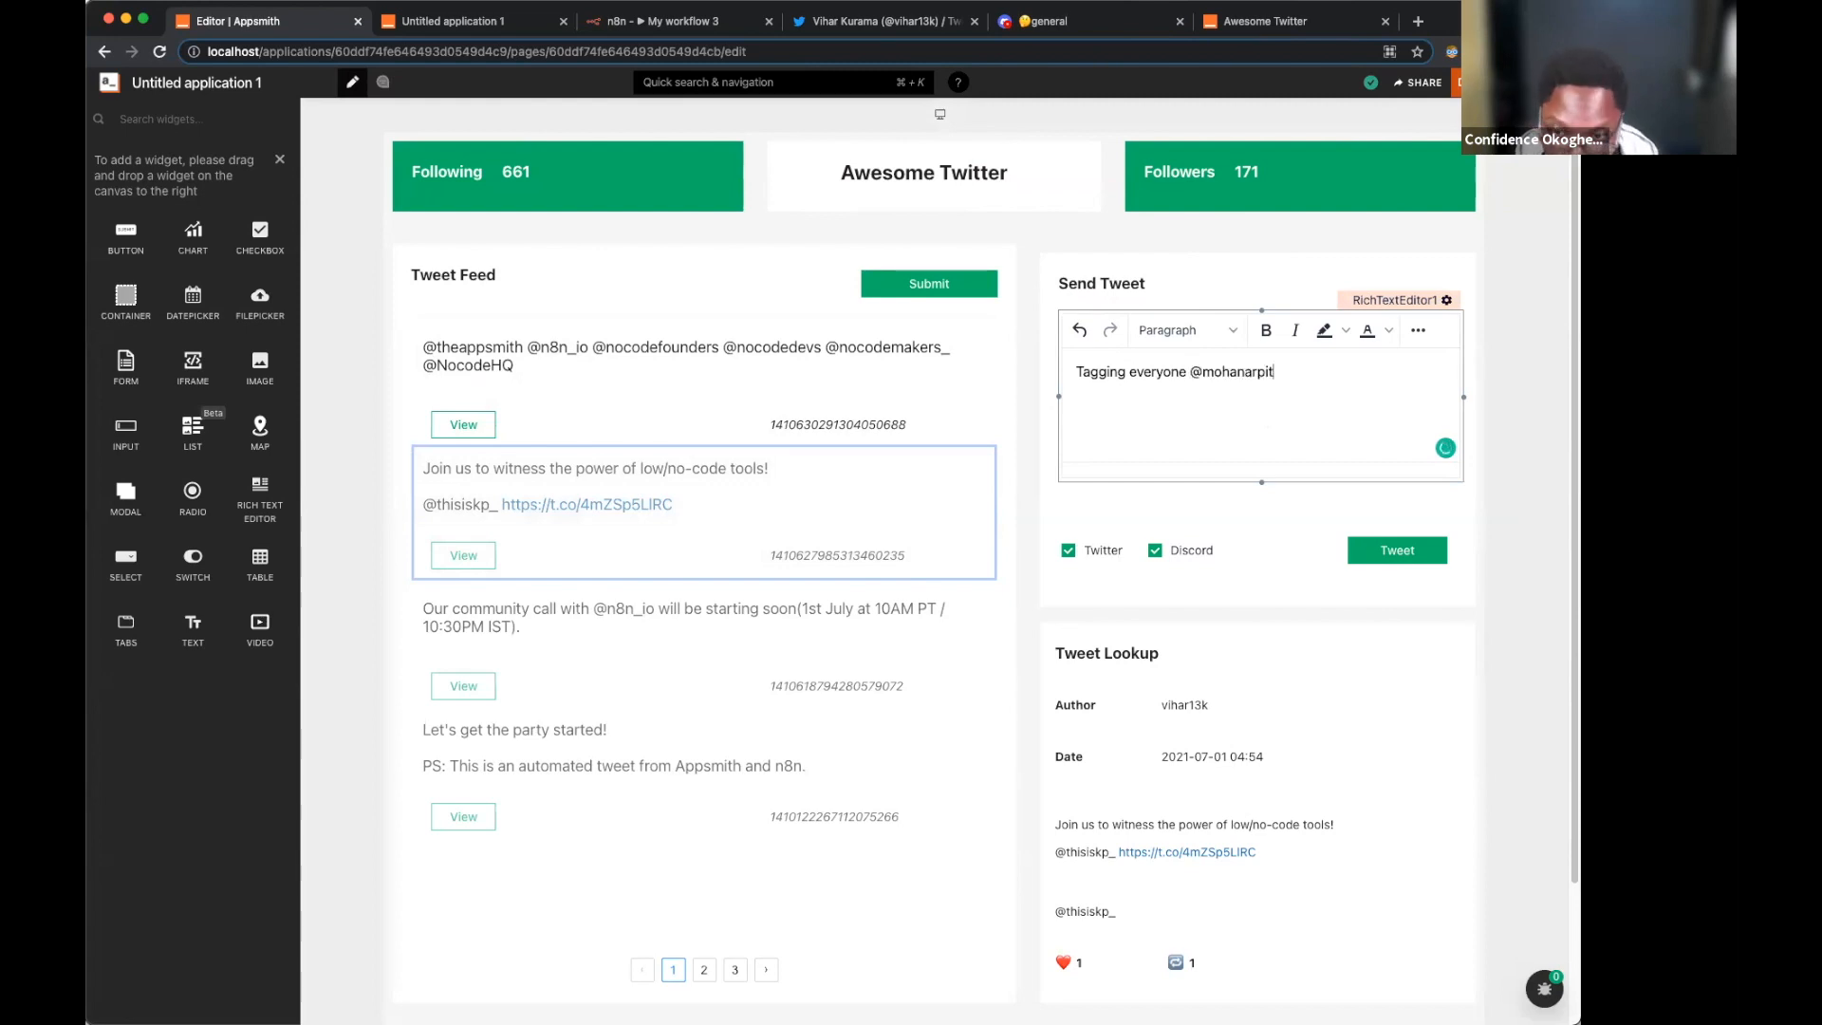
left_click(1386, 542)
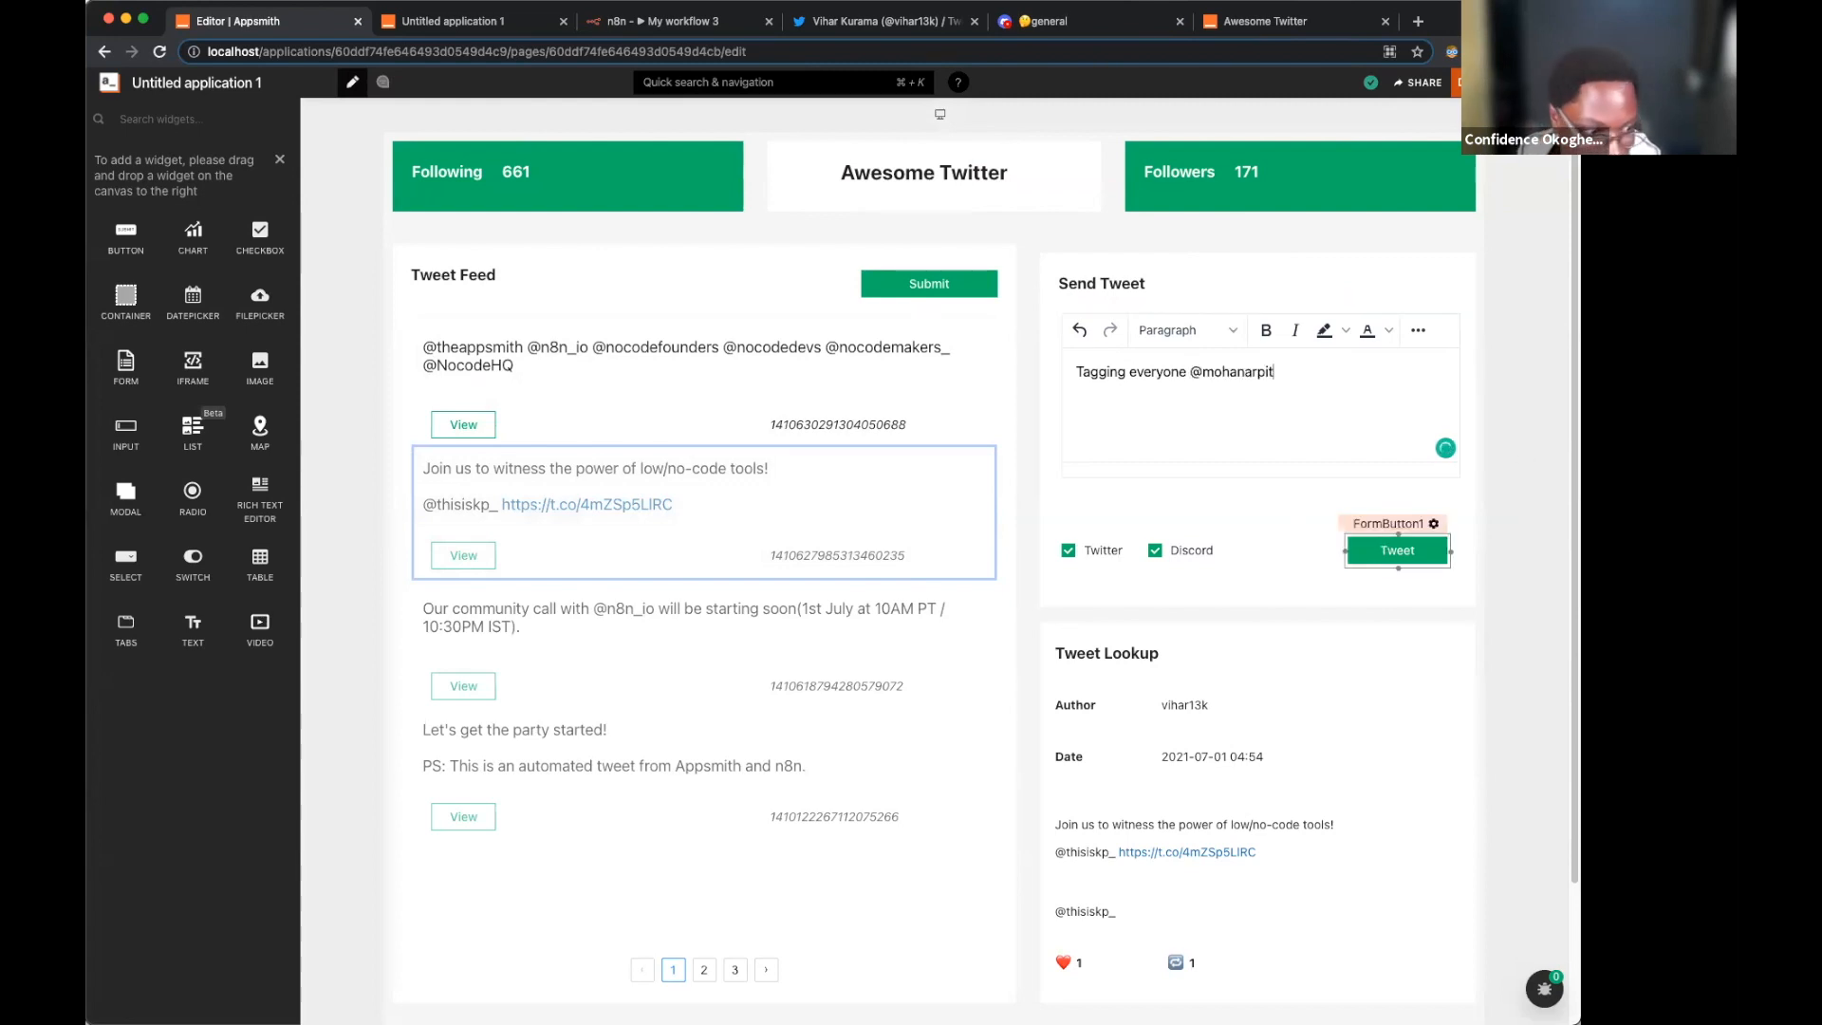
key("super+Tab")
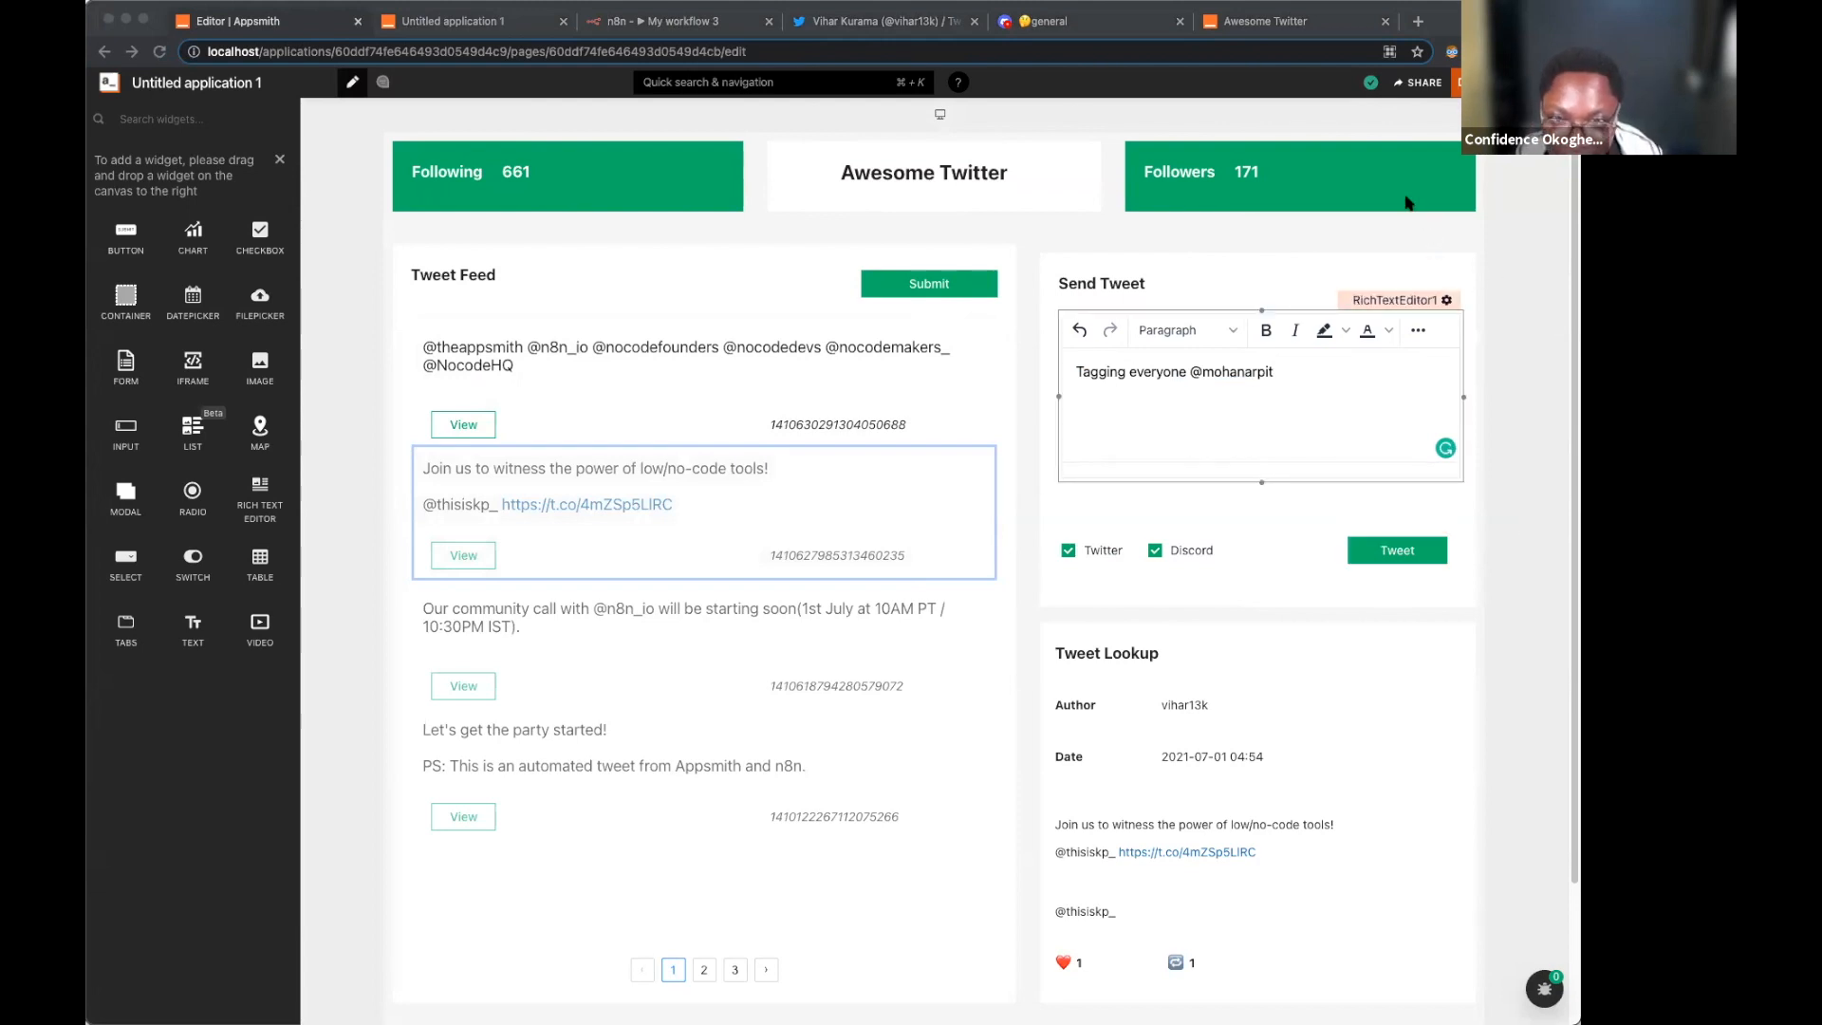
left_click(1297, 419)
type("@_dvaun")
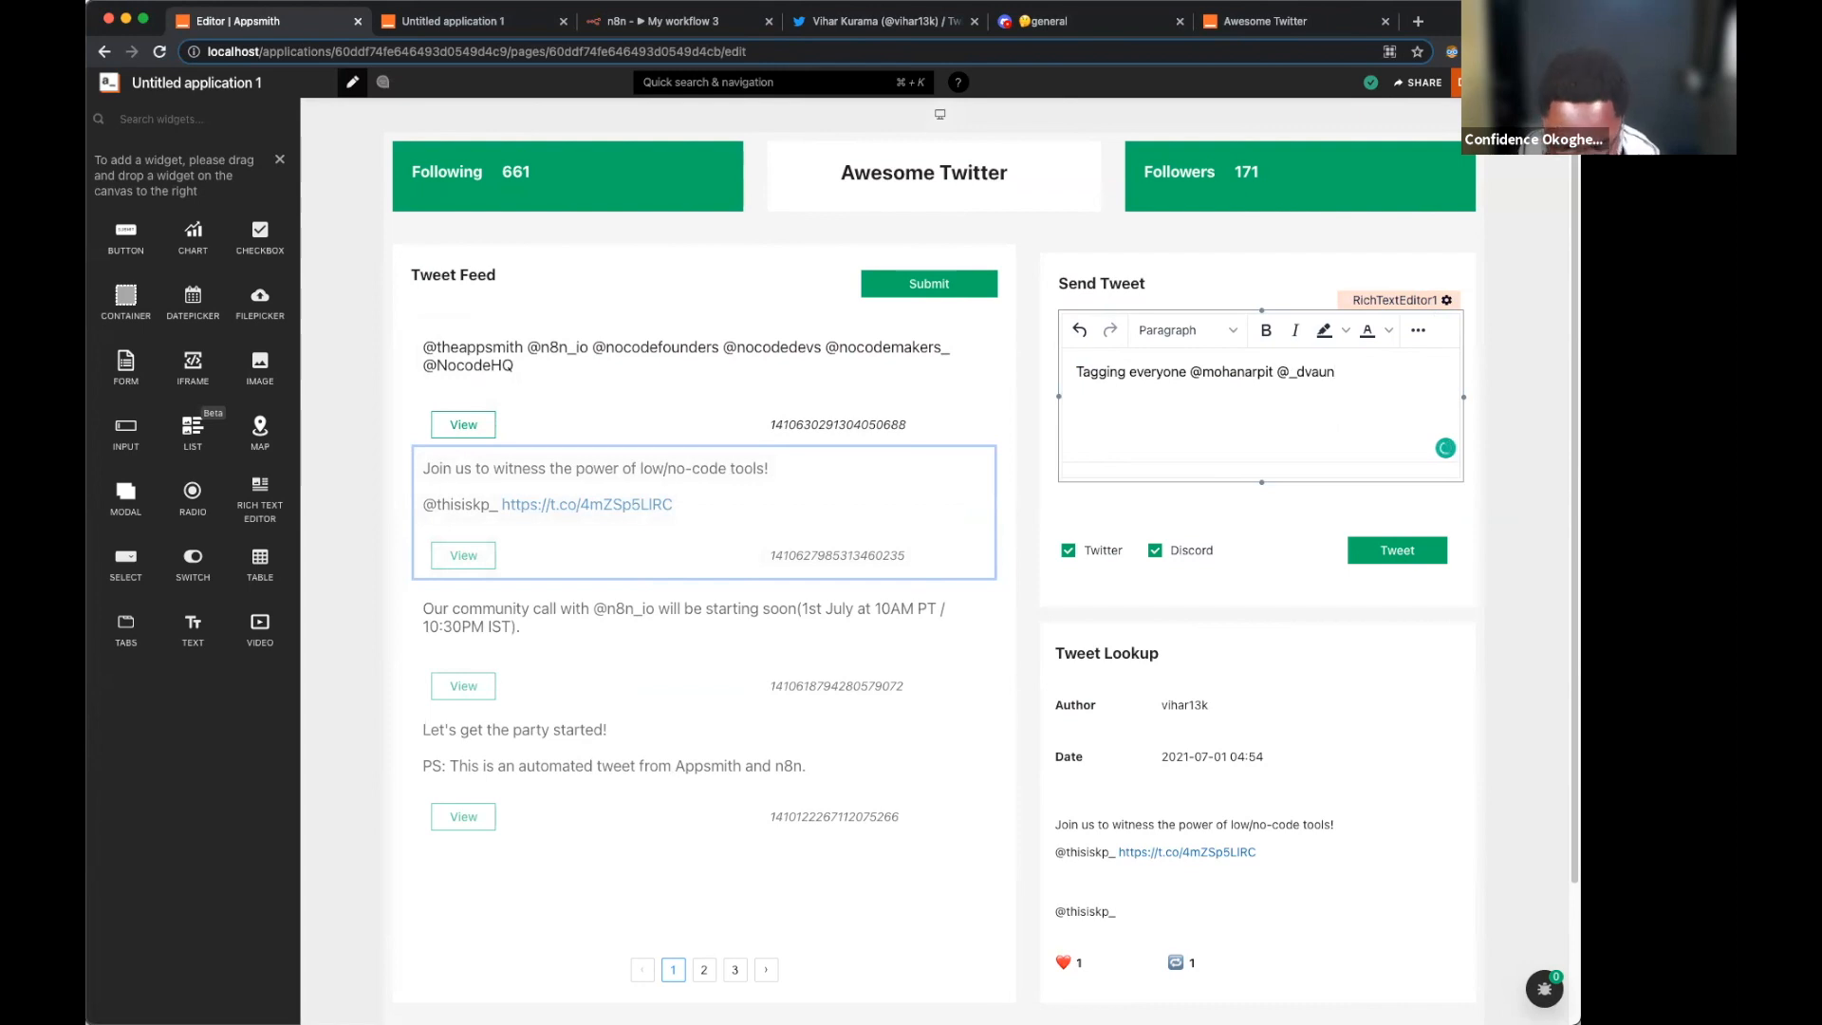
type("@")
type("SaadMMujeeb")
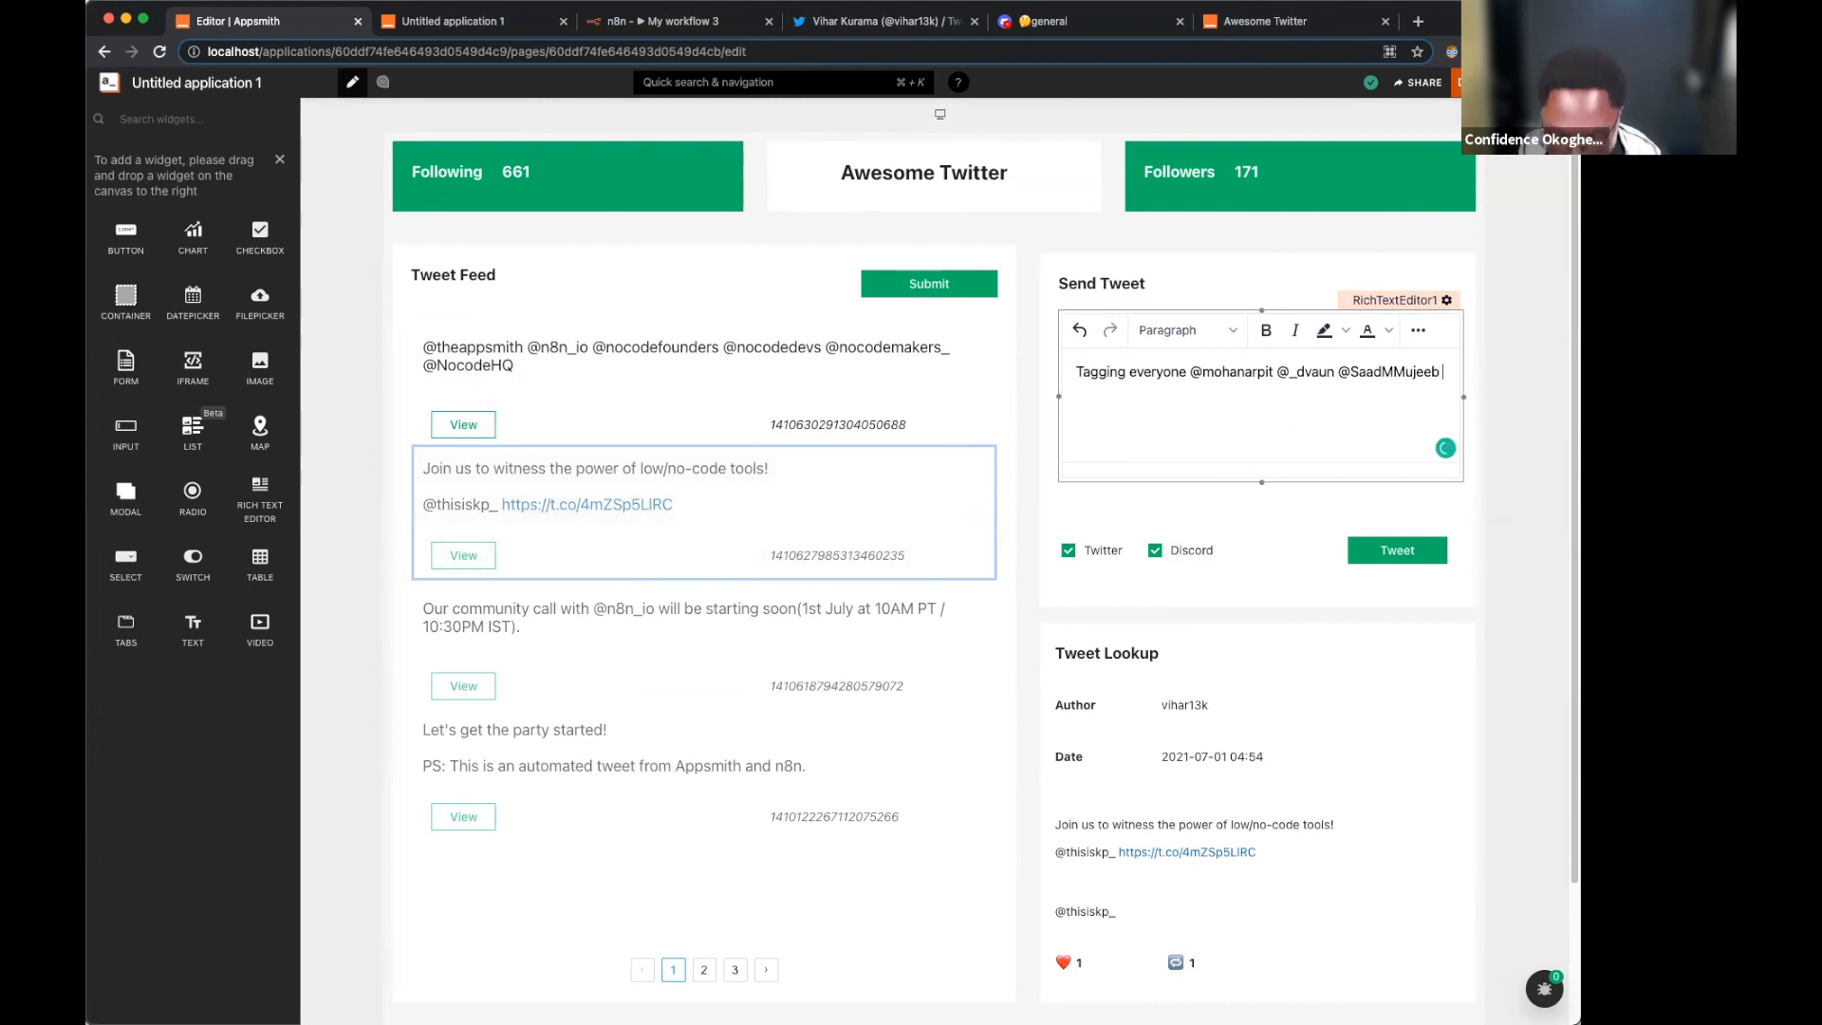
type("@adebisifa")
scroll(1204, 411, "down", 4)
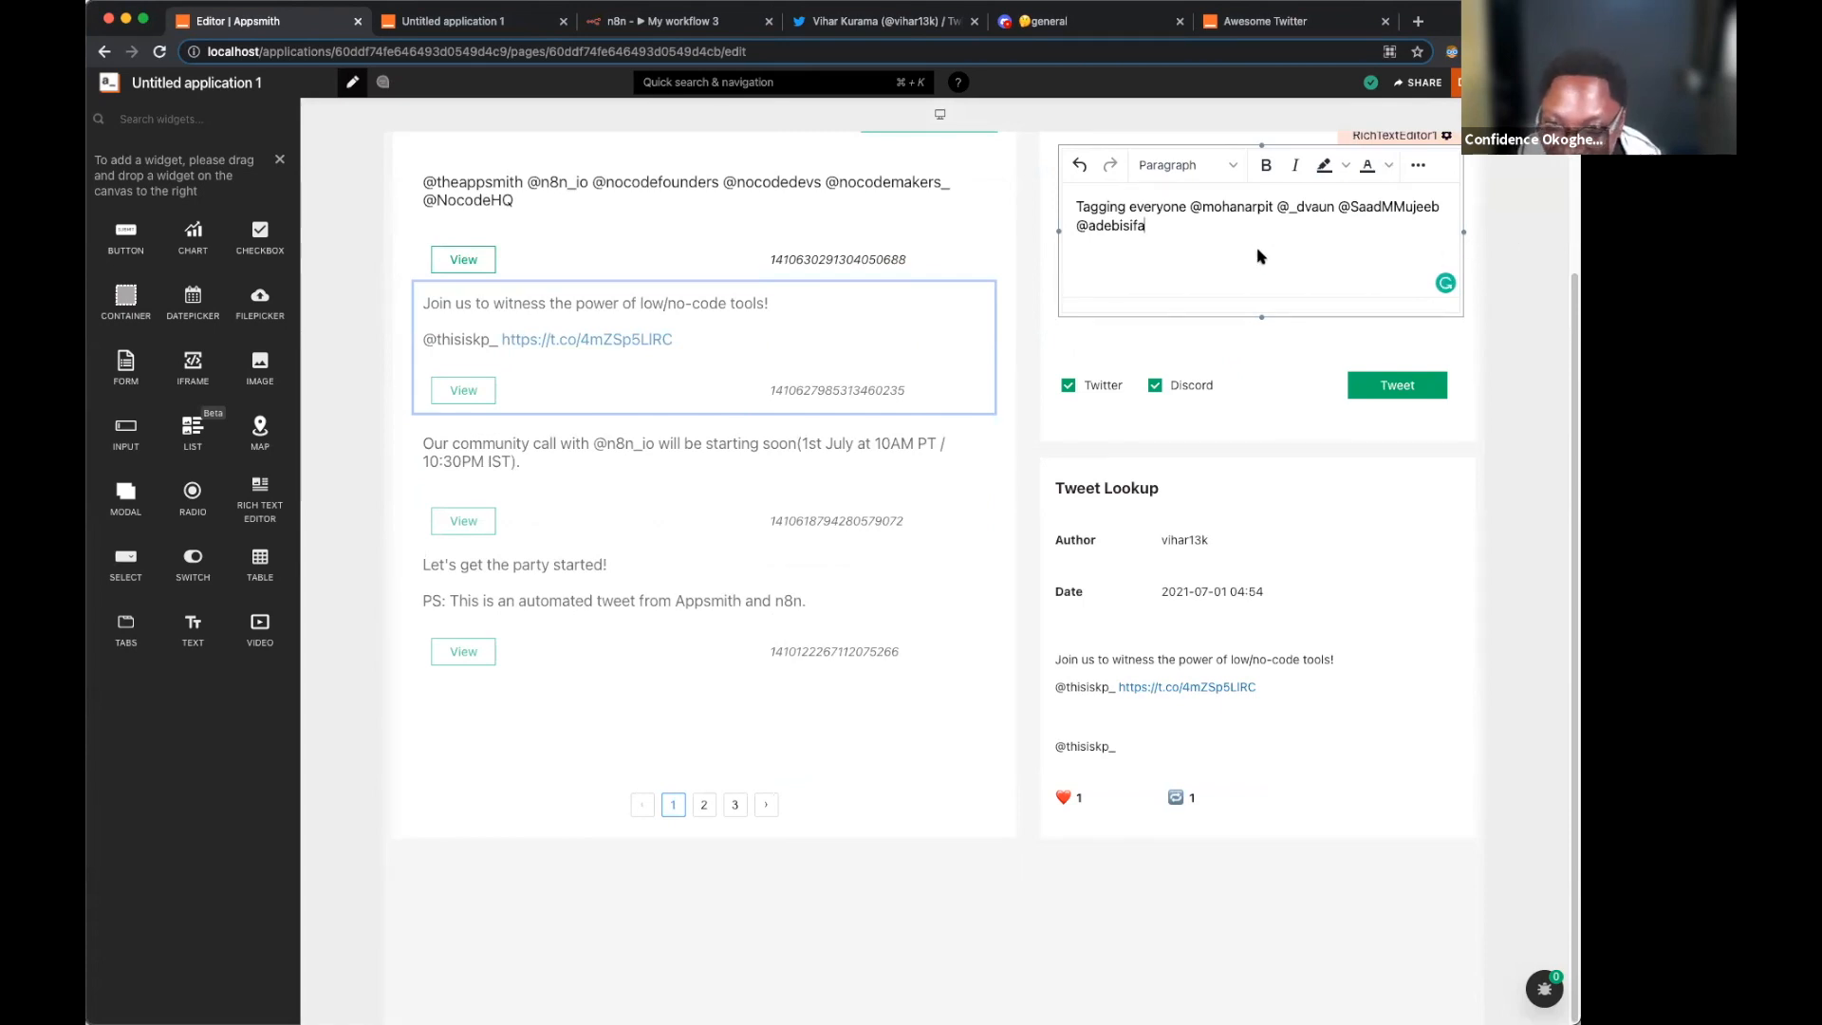
type("@tephlondude")
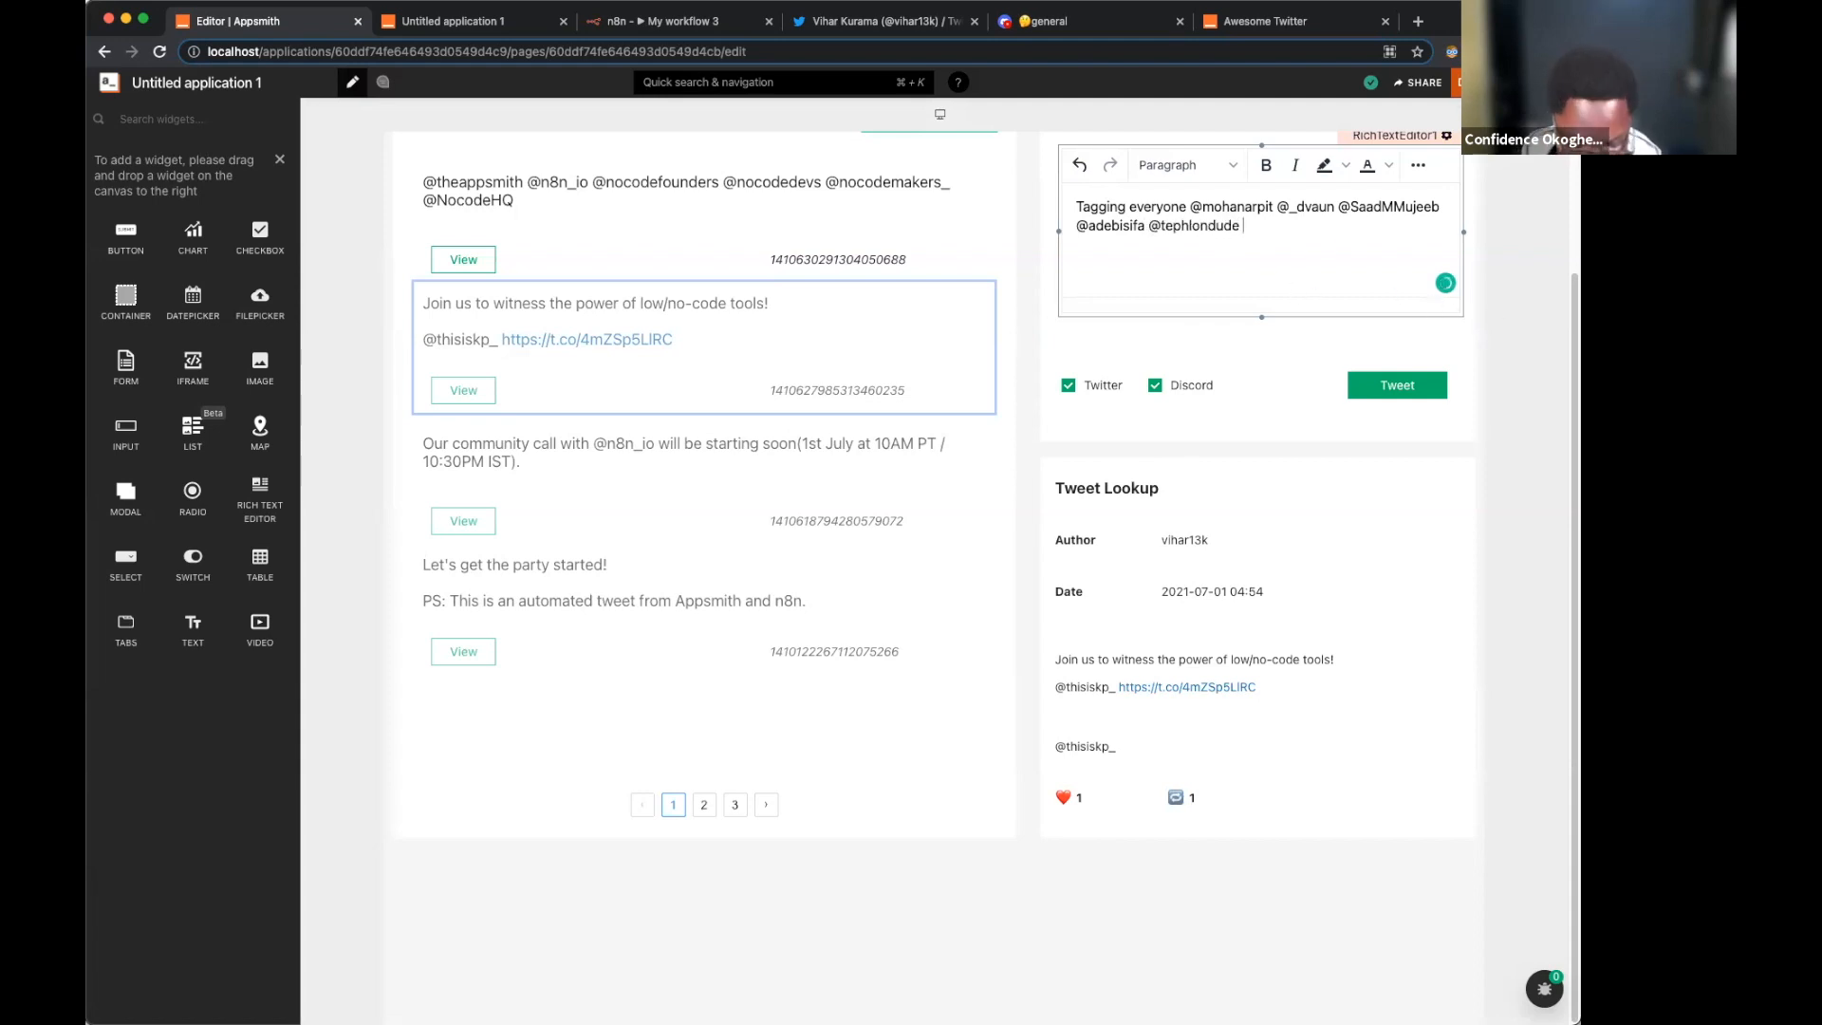
type("@Rathodris")
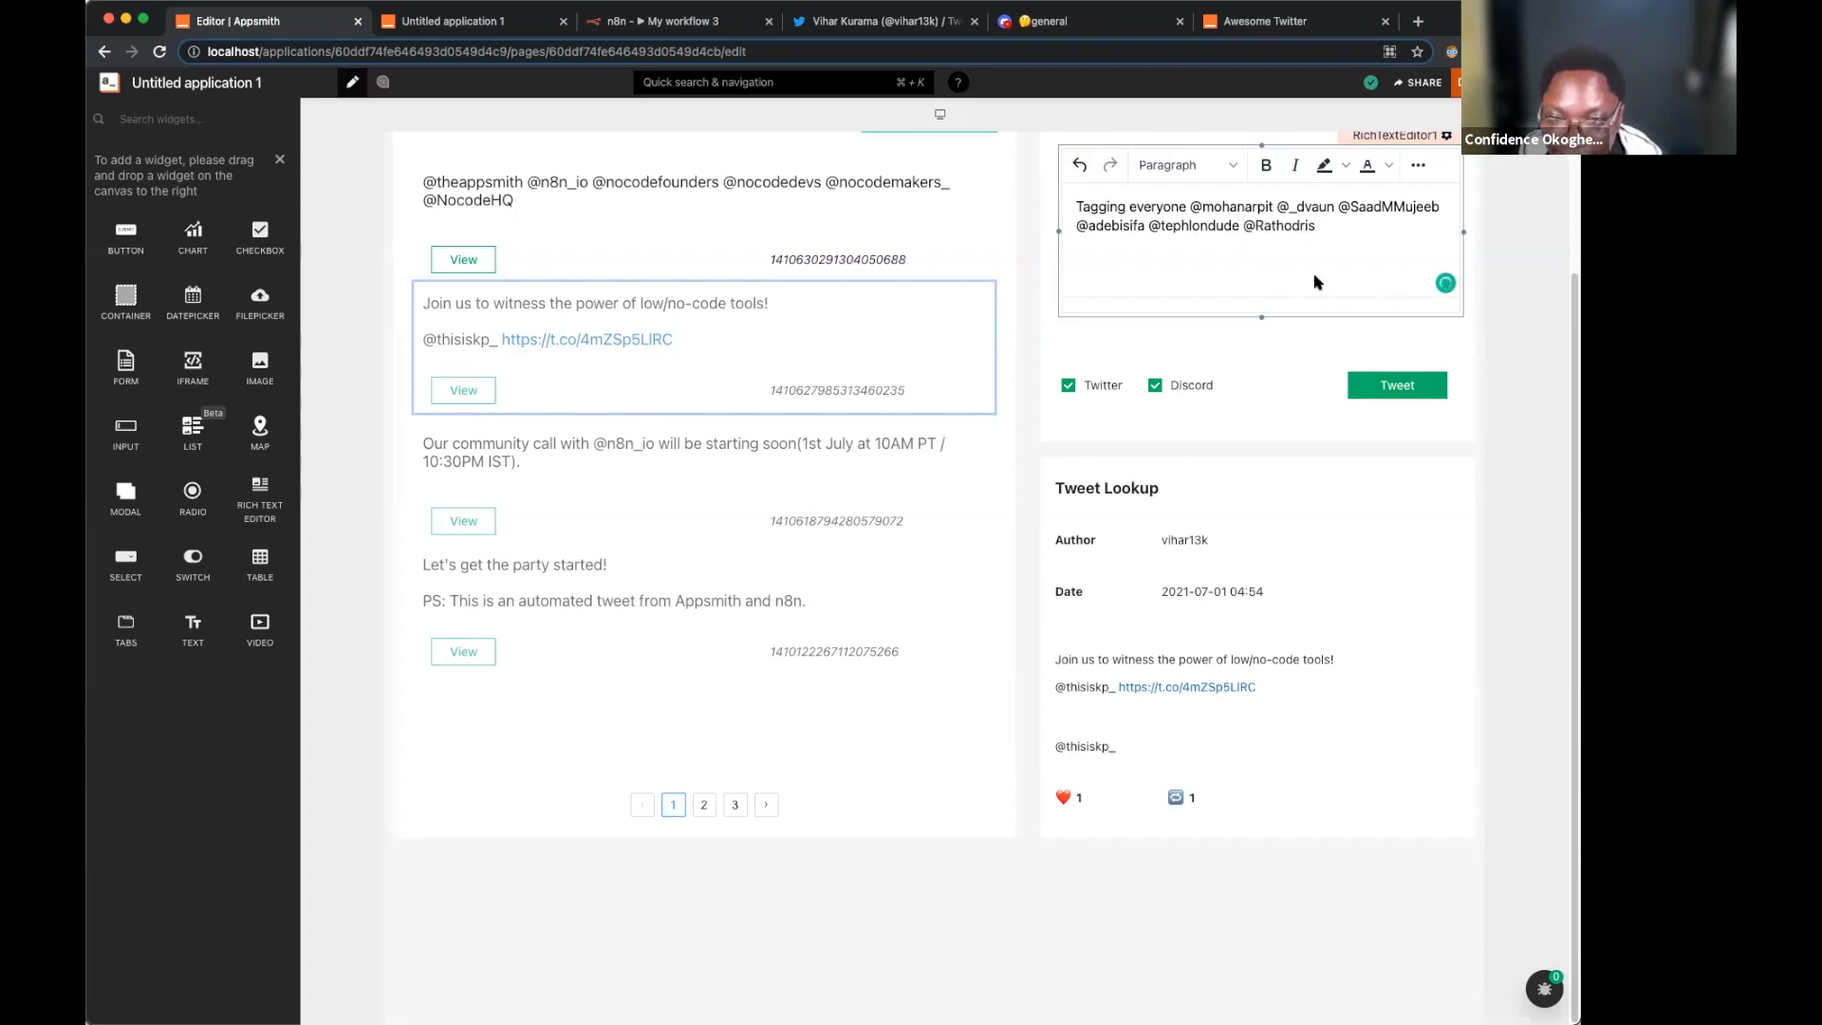
type("@SaadMMujeeb")
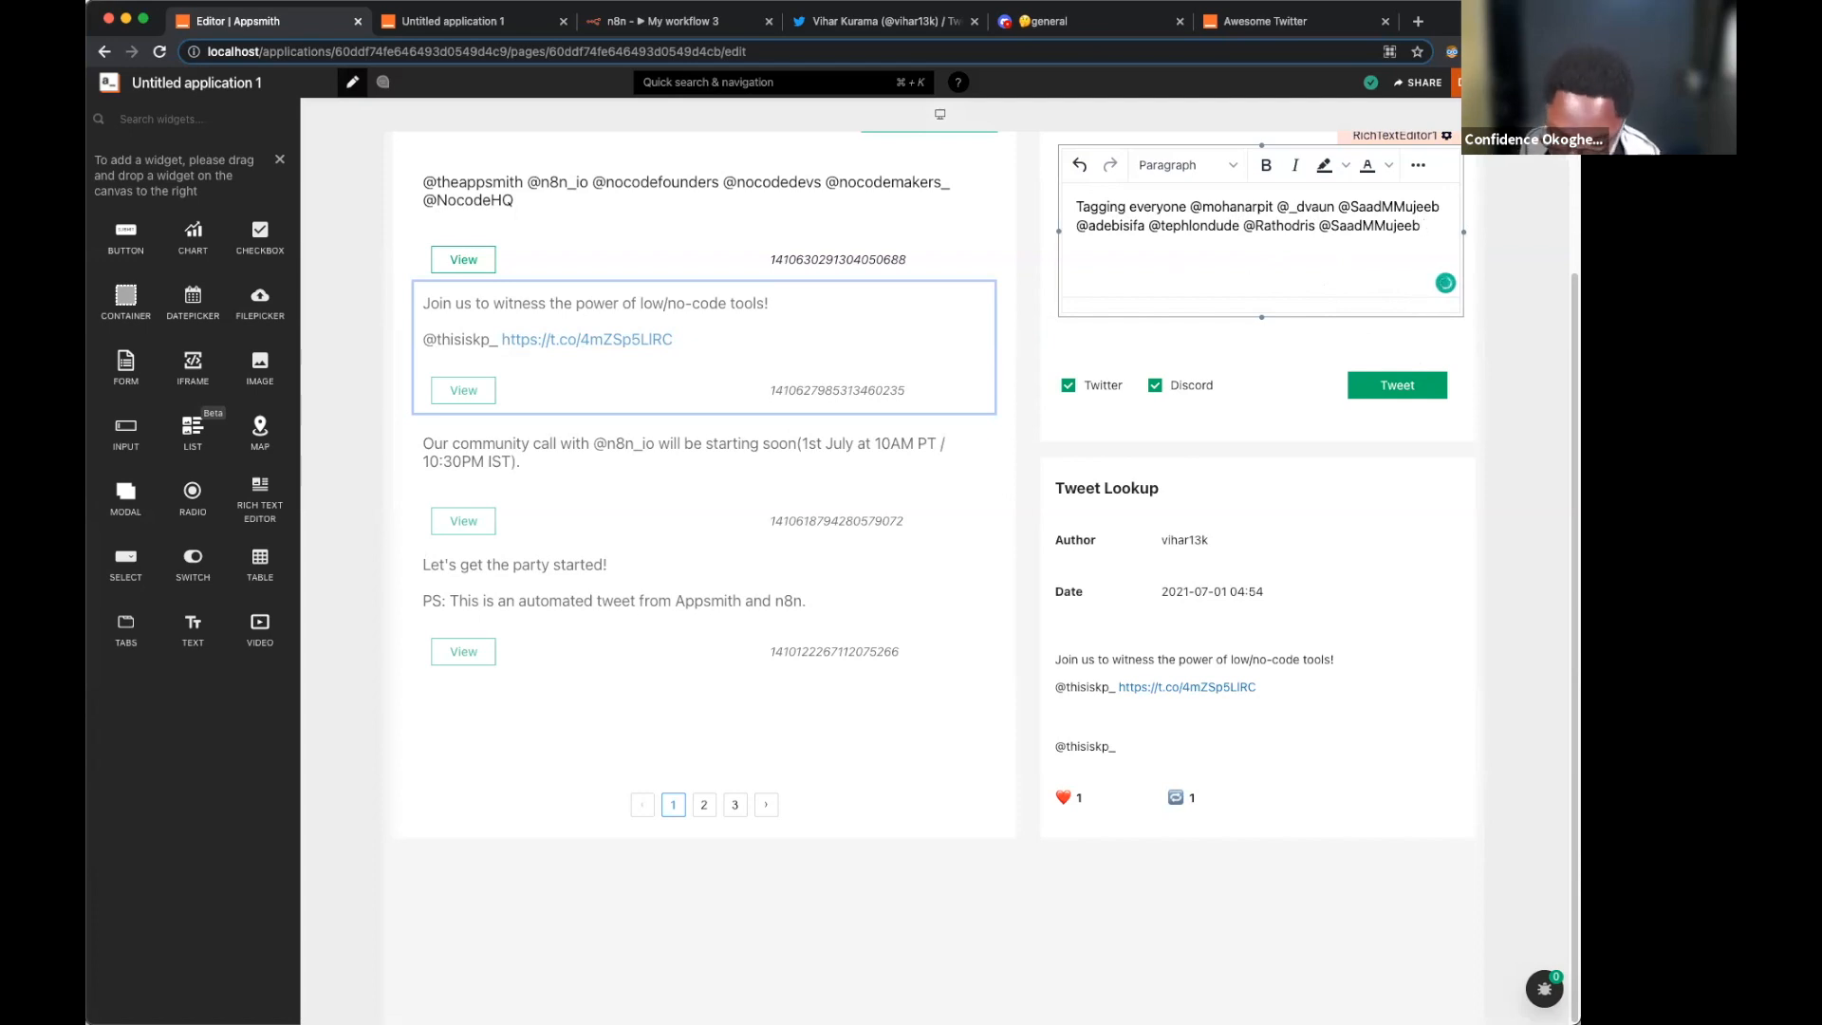
type("@")
type("harshil1712")
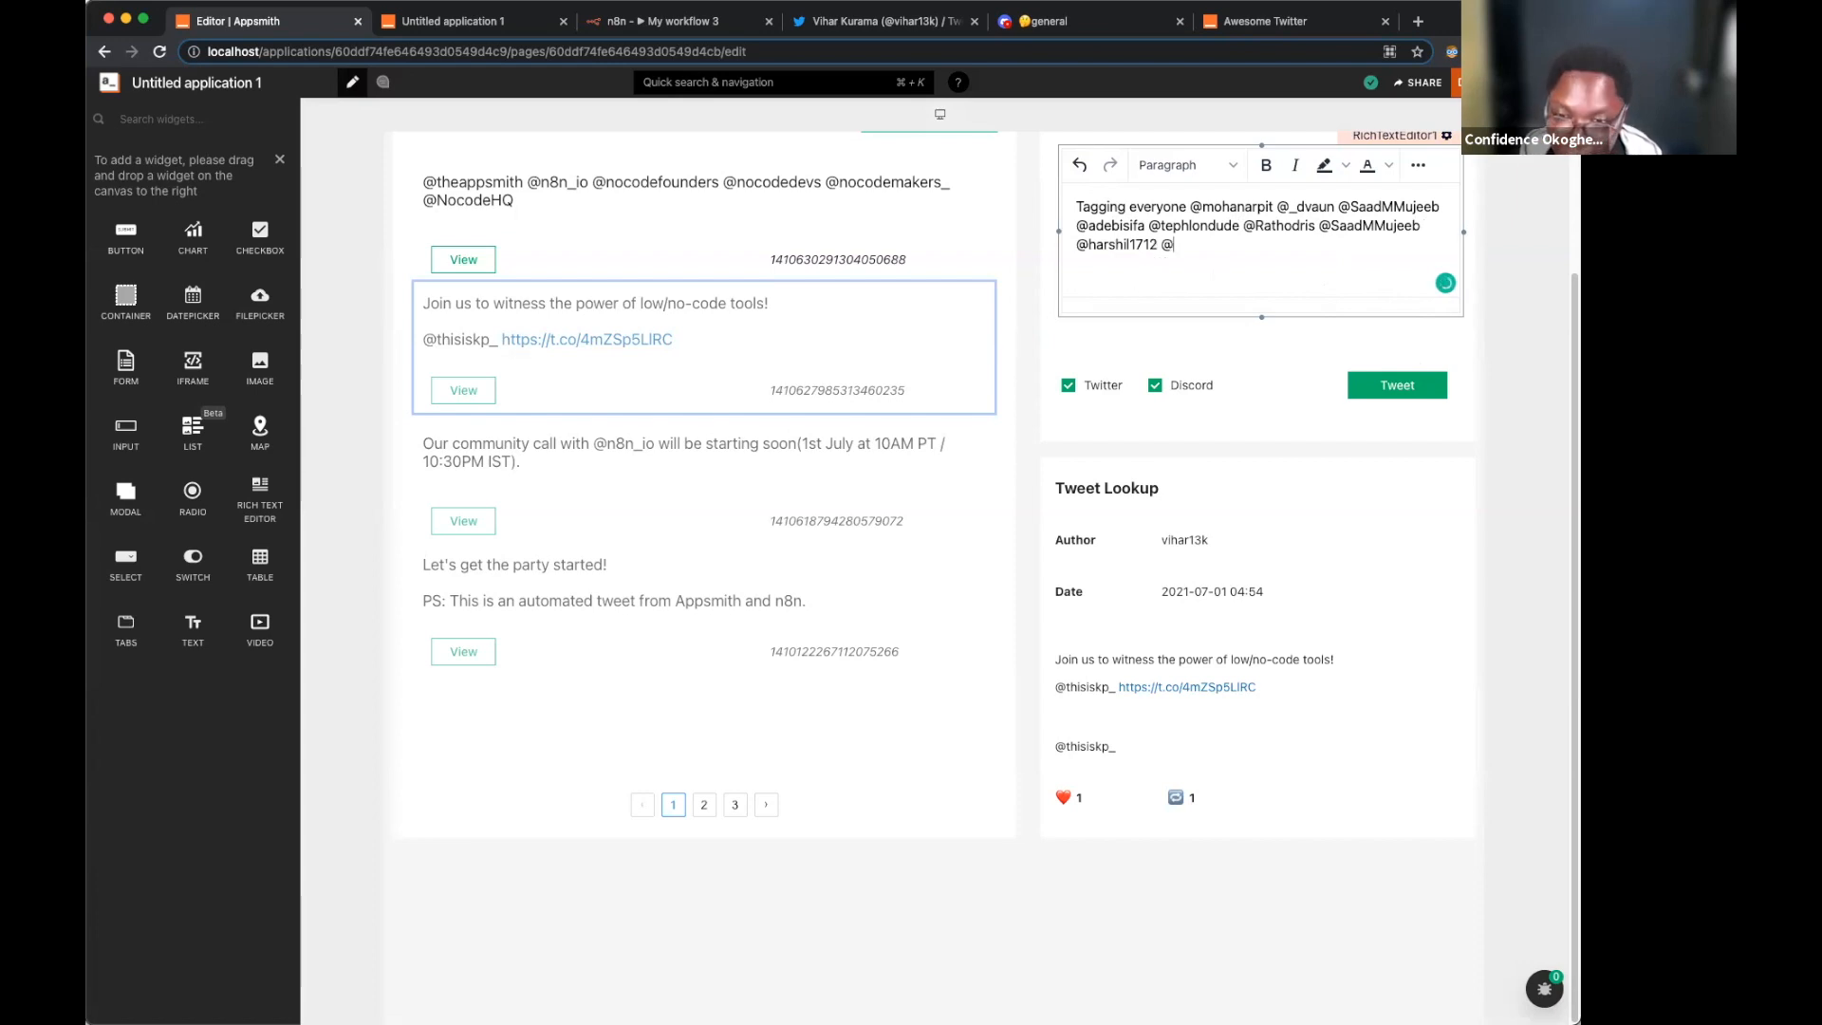
type("@")
type("@akshayrangasai")
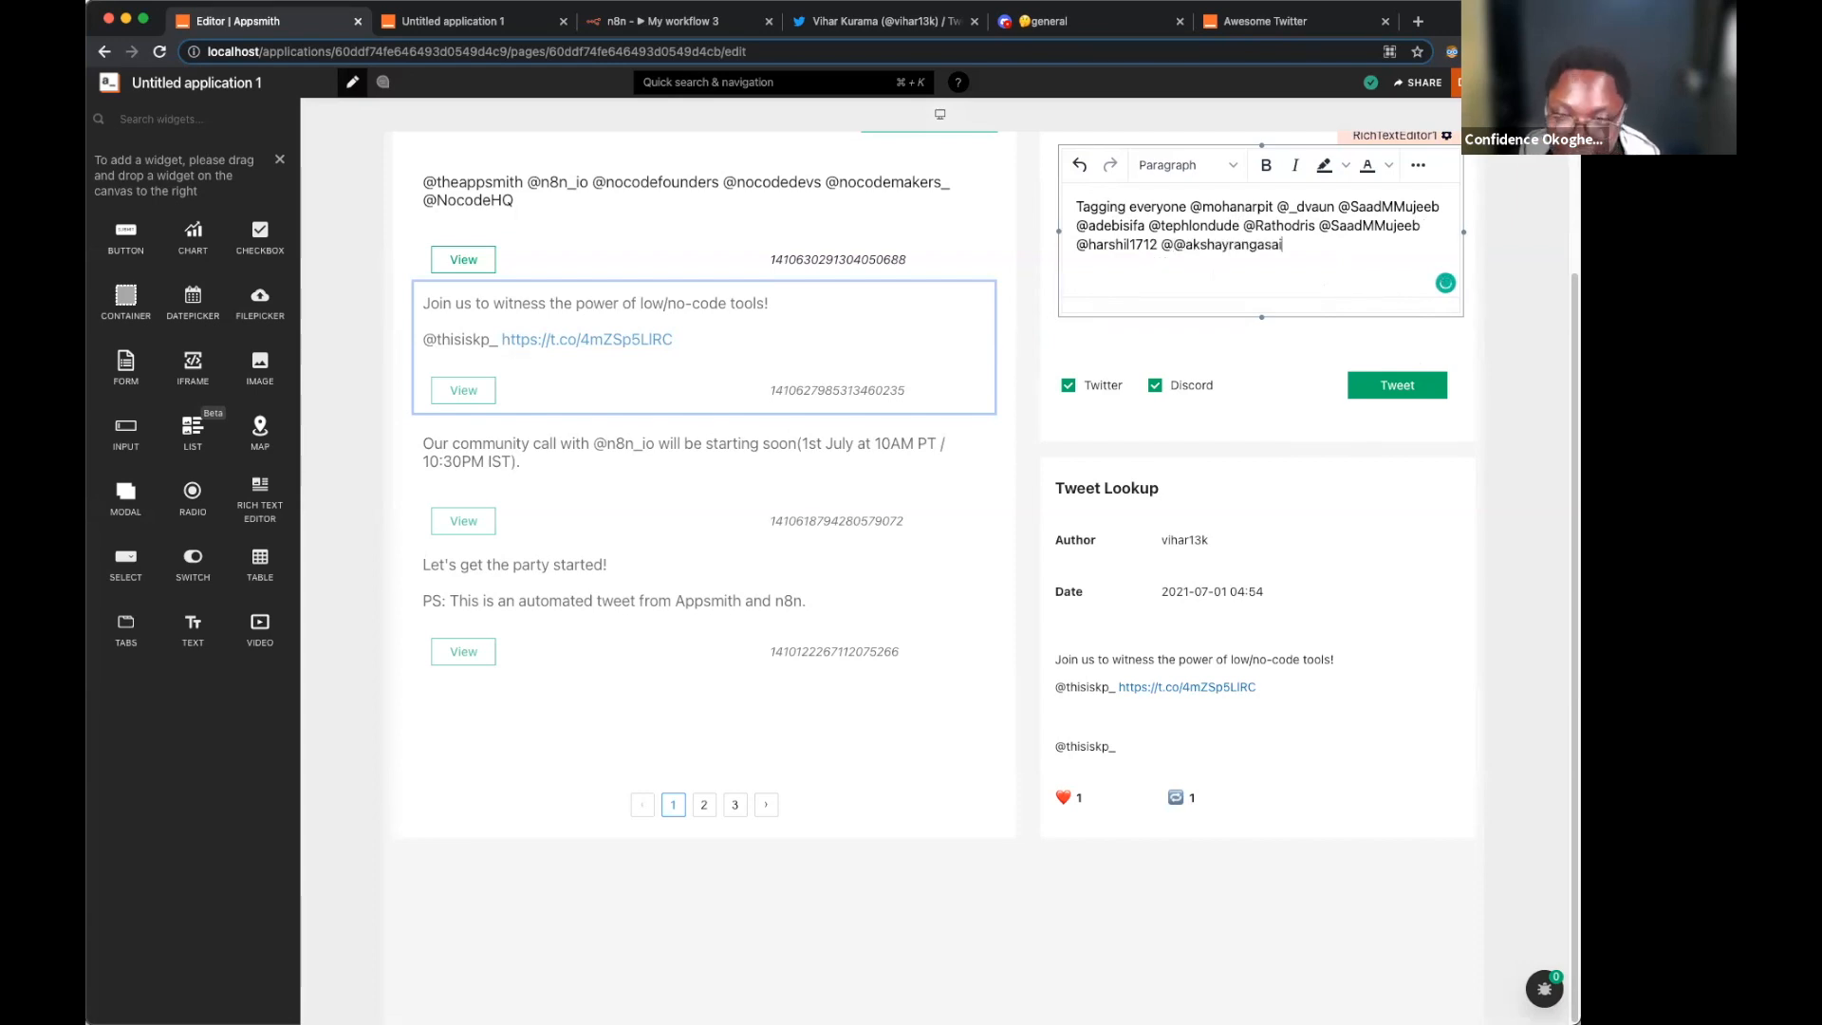
Remove a duplicate @ sign and append one final contributor handle.
left_click(1169, 246)
key("BackSpace")
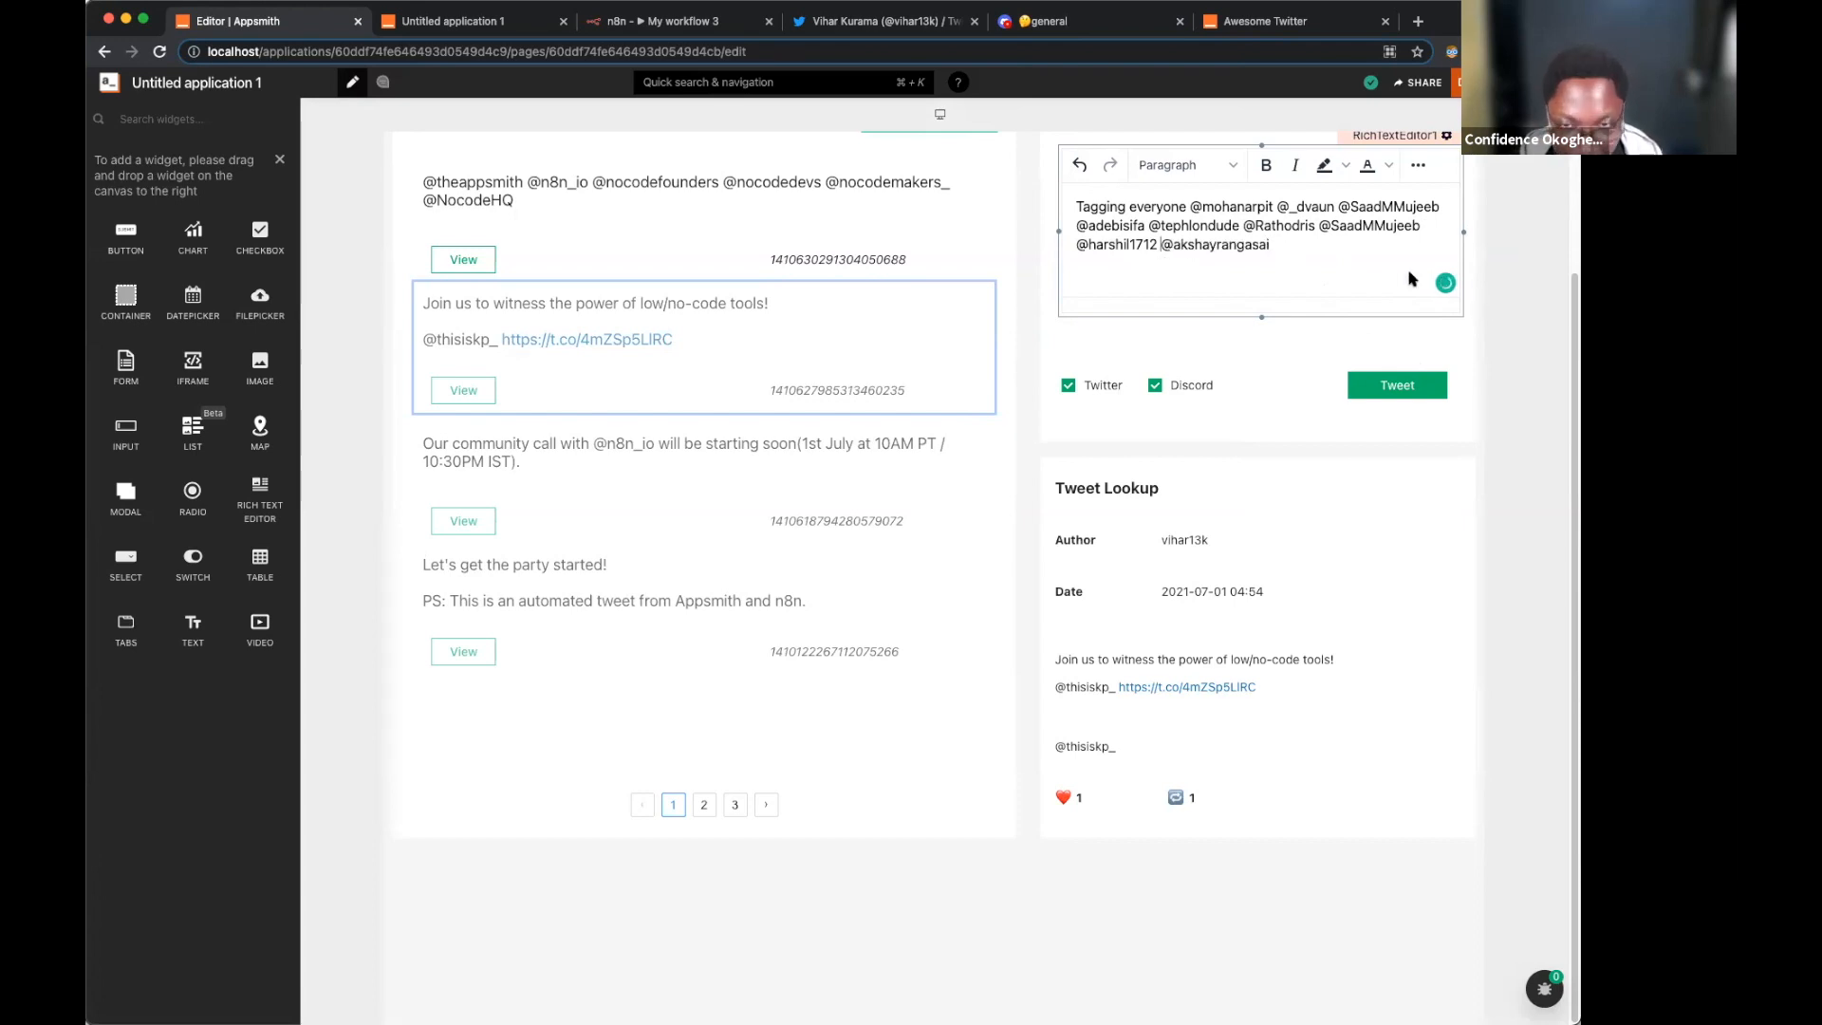
left_click(1308, 248)
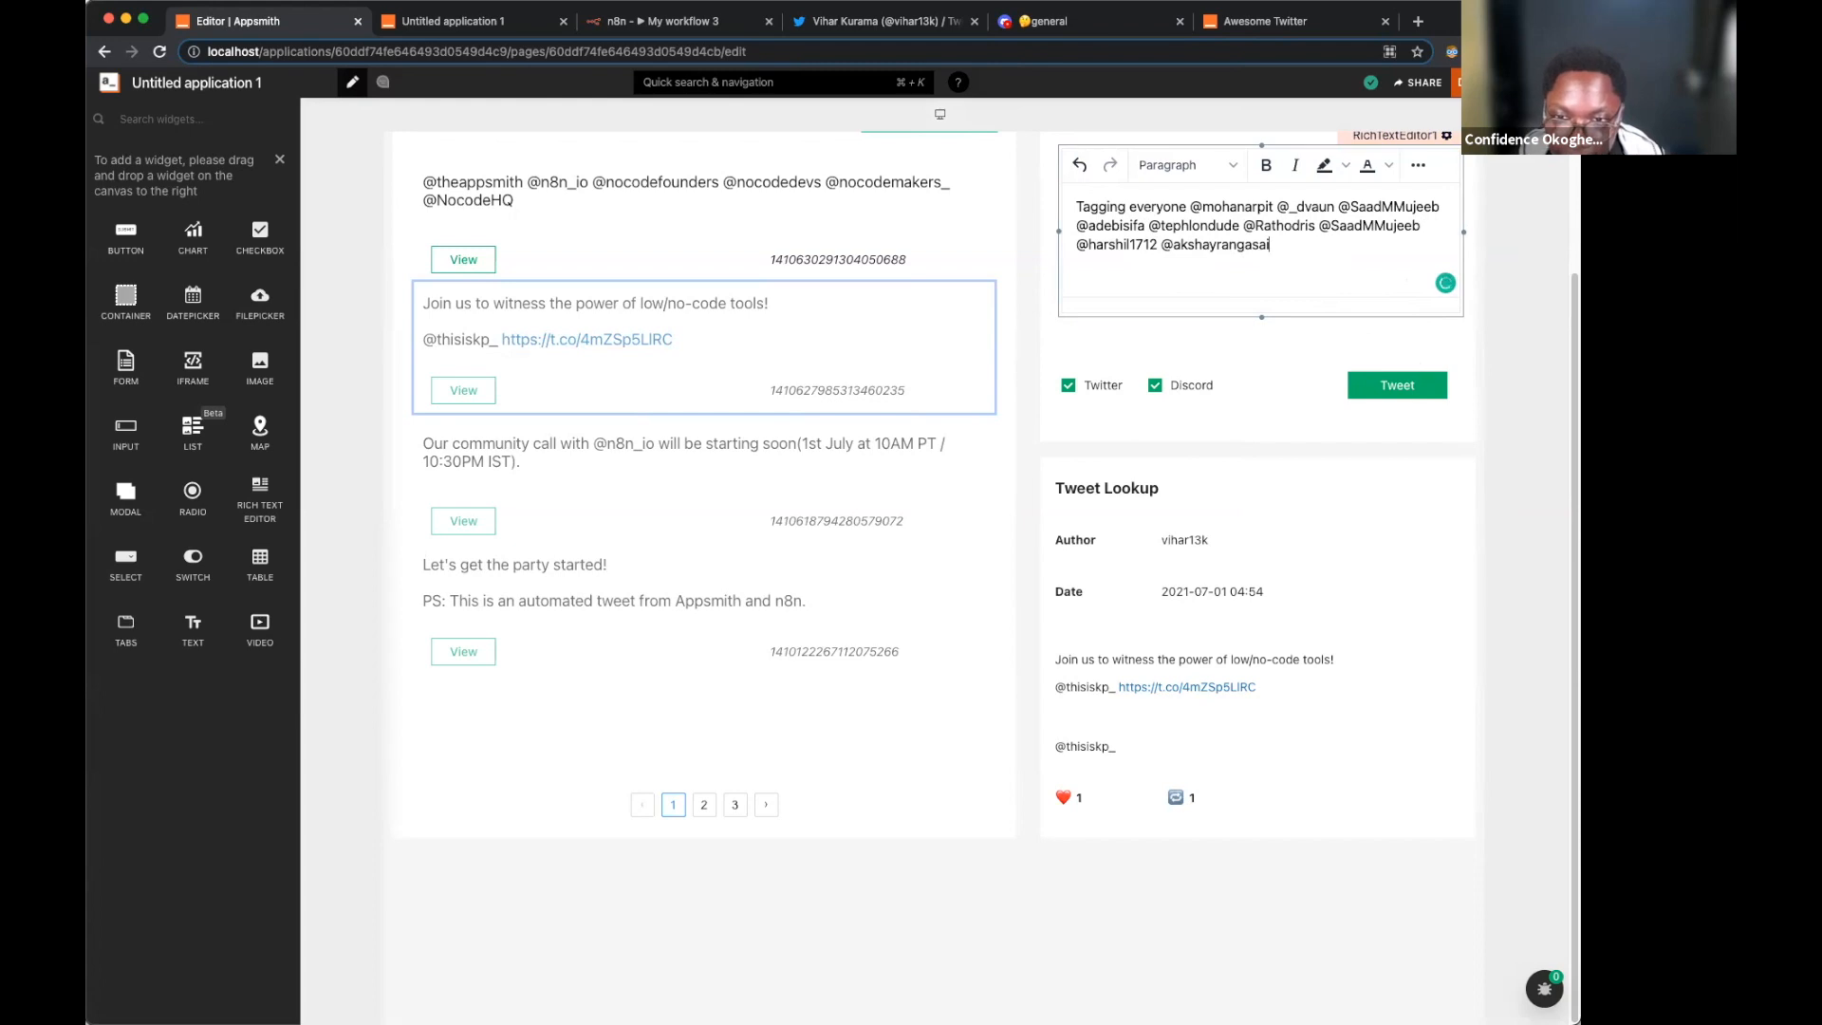
type("@ls_mago_")
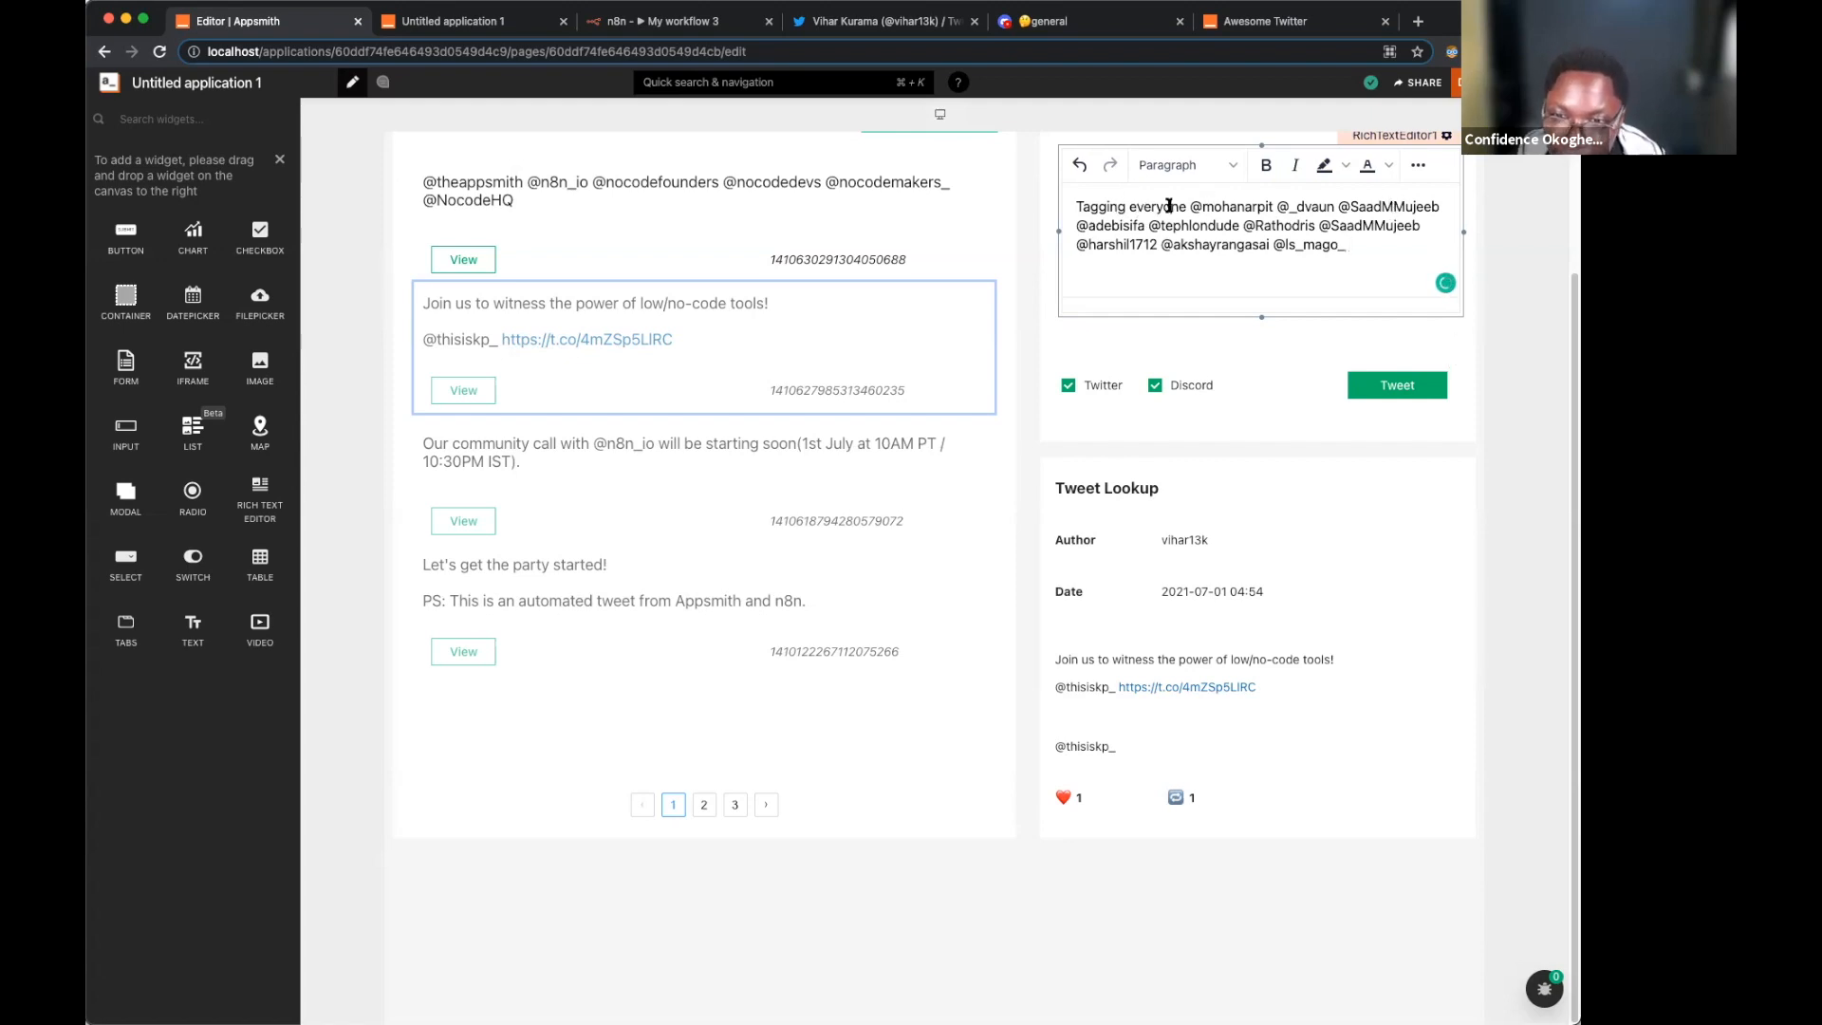
Reword the opening to 'Thanks to' and end with 'coming to our live demo. You're all awesome'.
left_click_drag(1182, 206, 1085, 202)
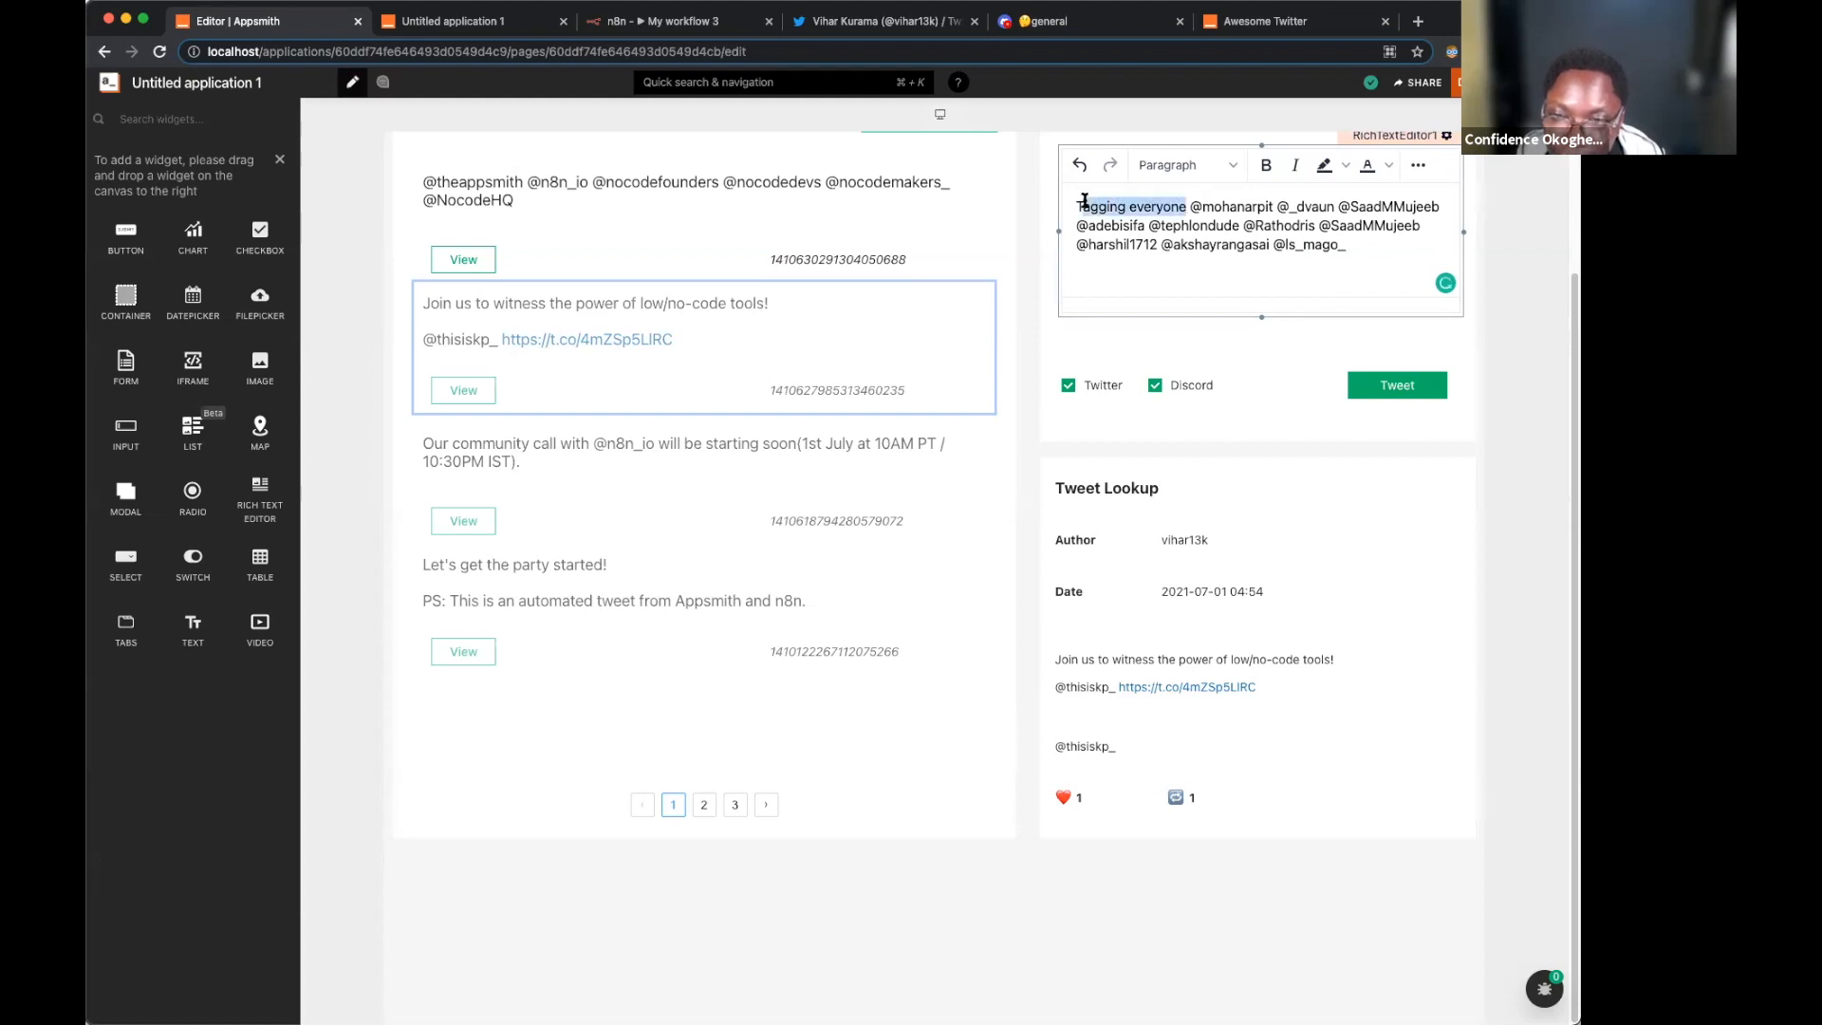
type("hanks to")
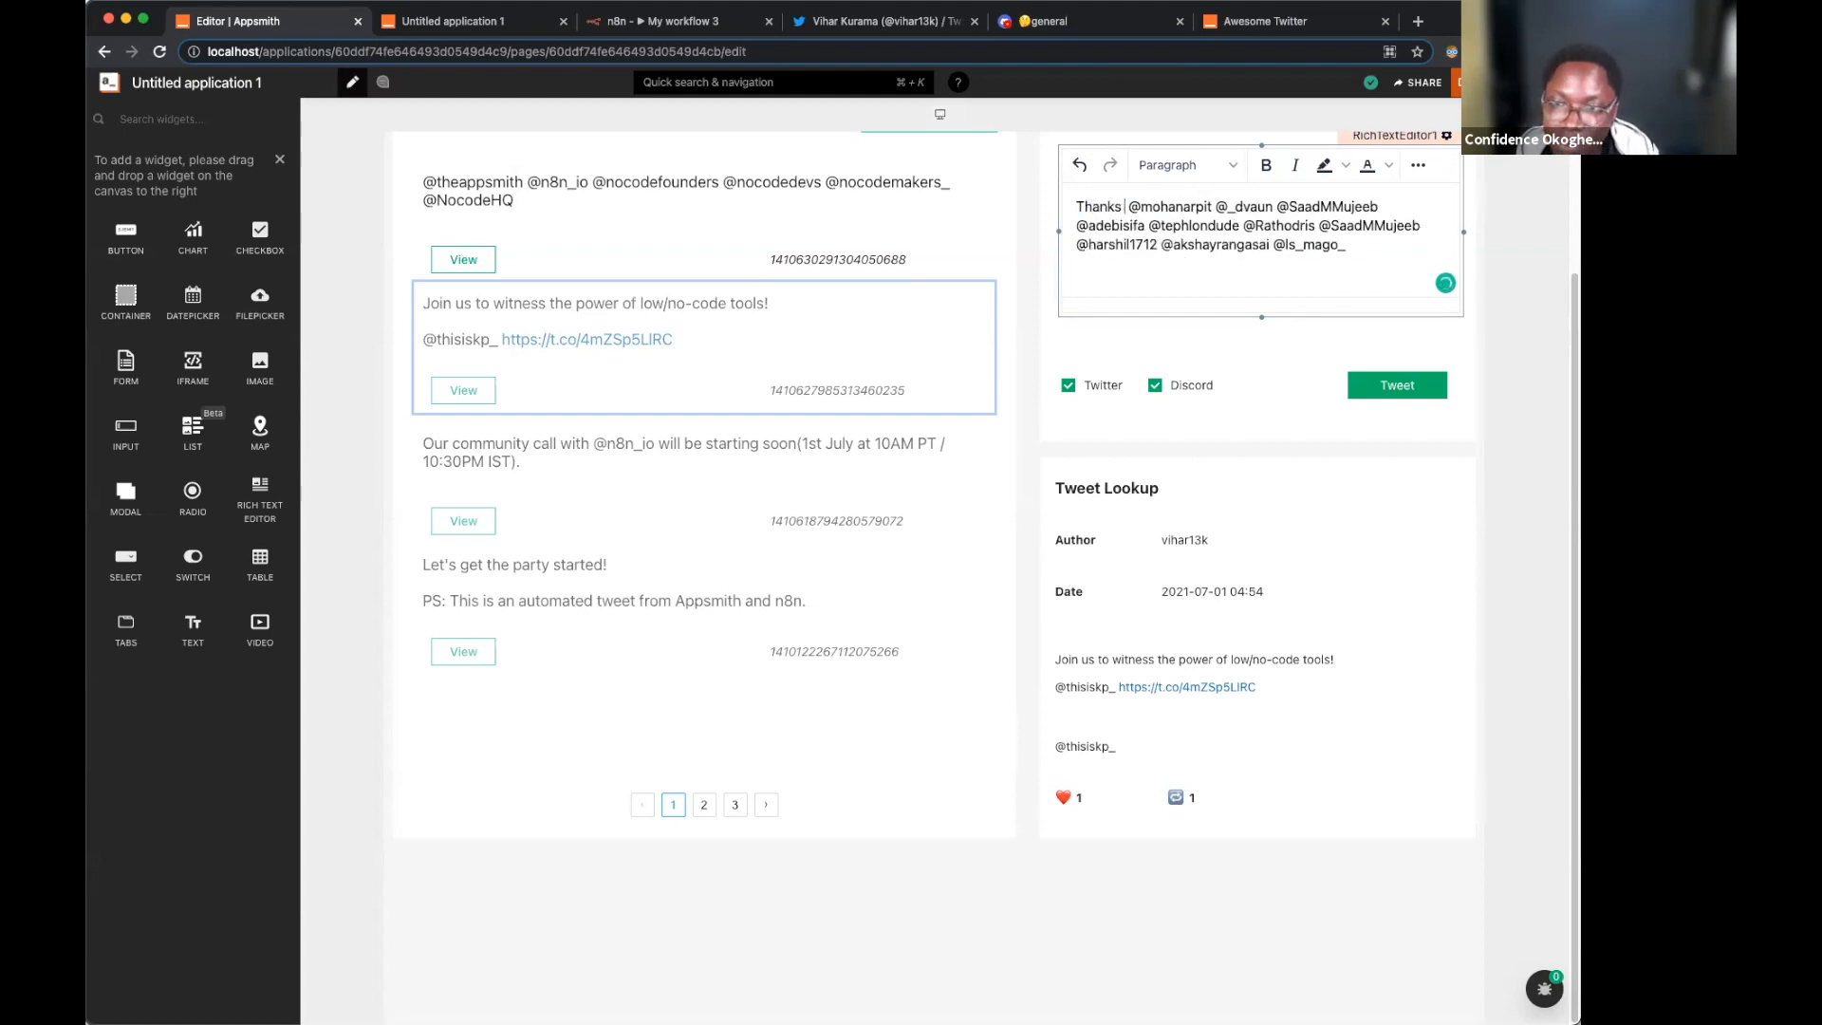
left_click(1322, 263)
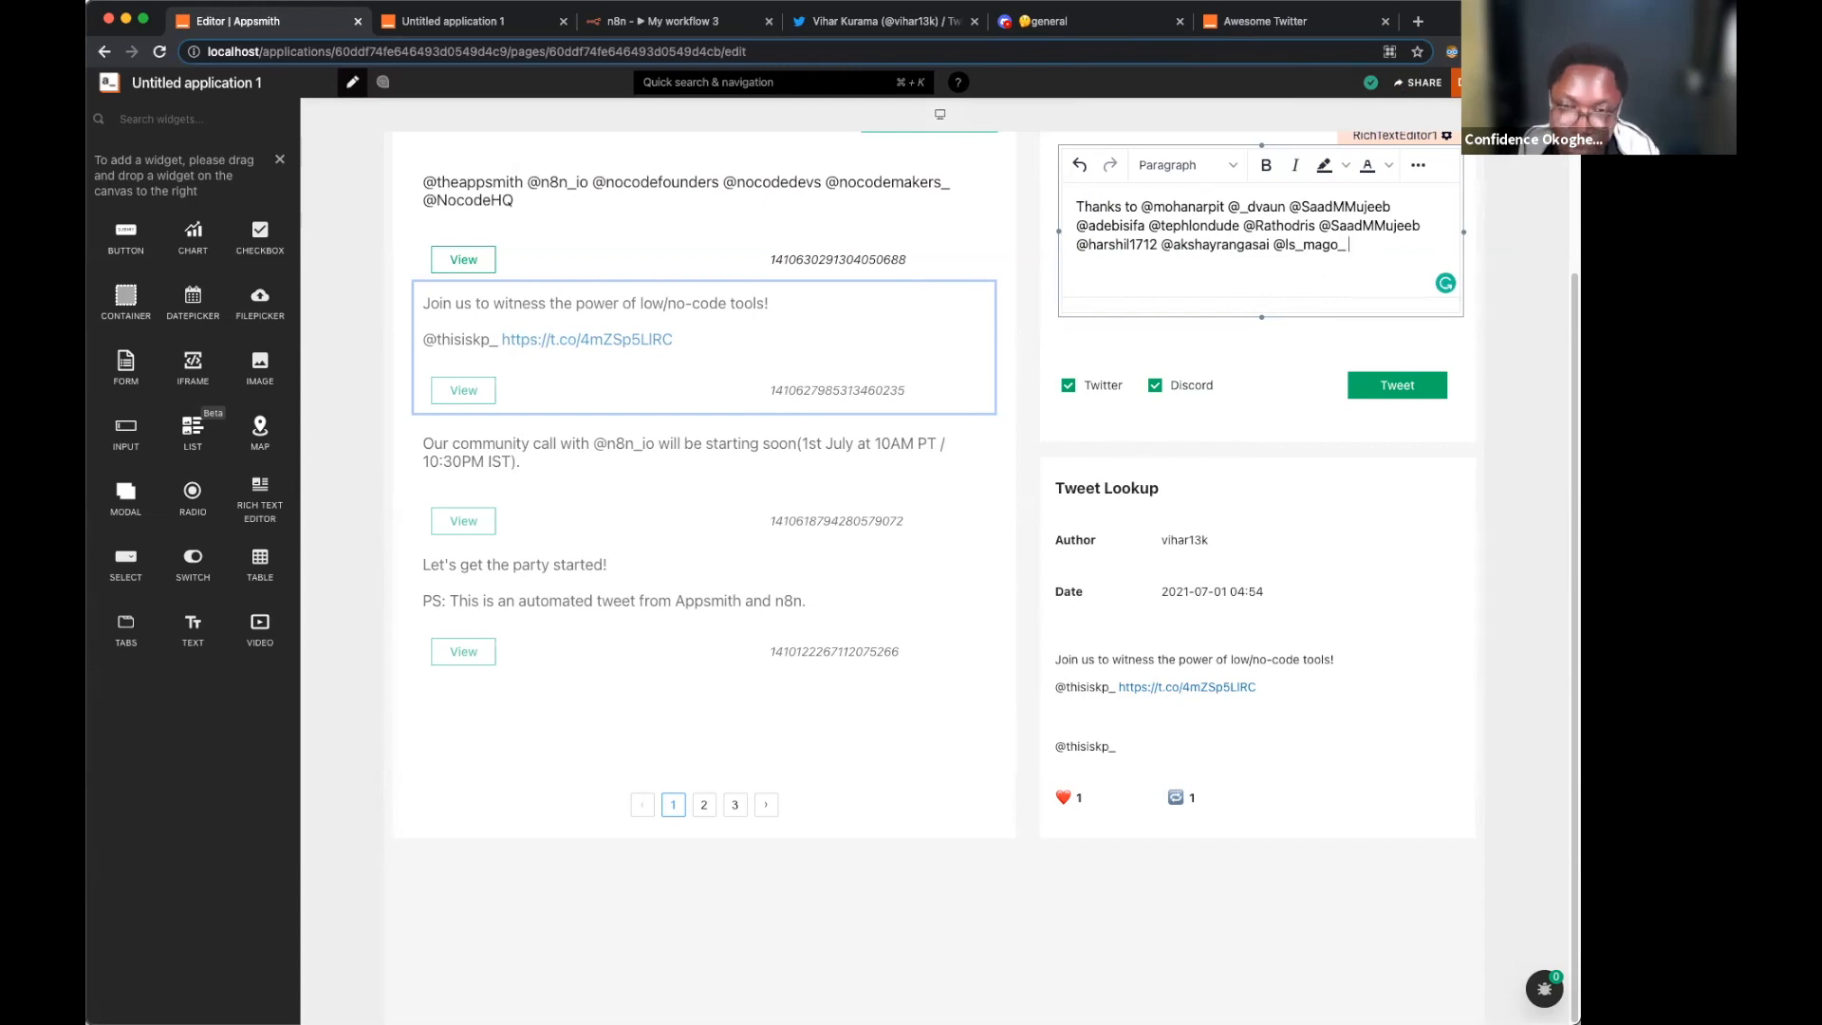
type("com")
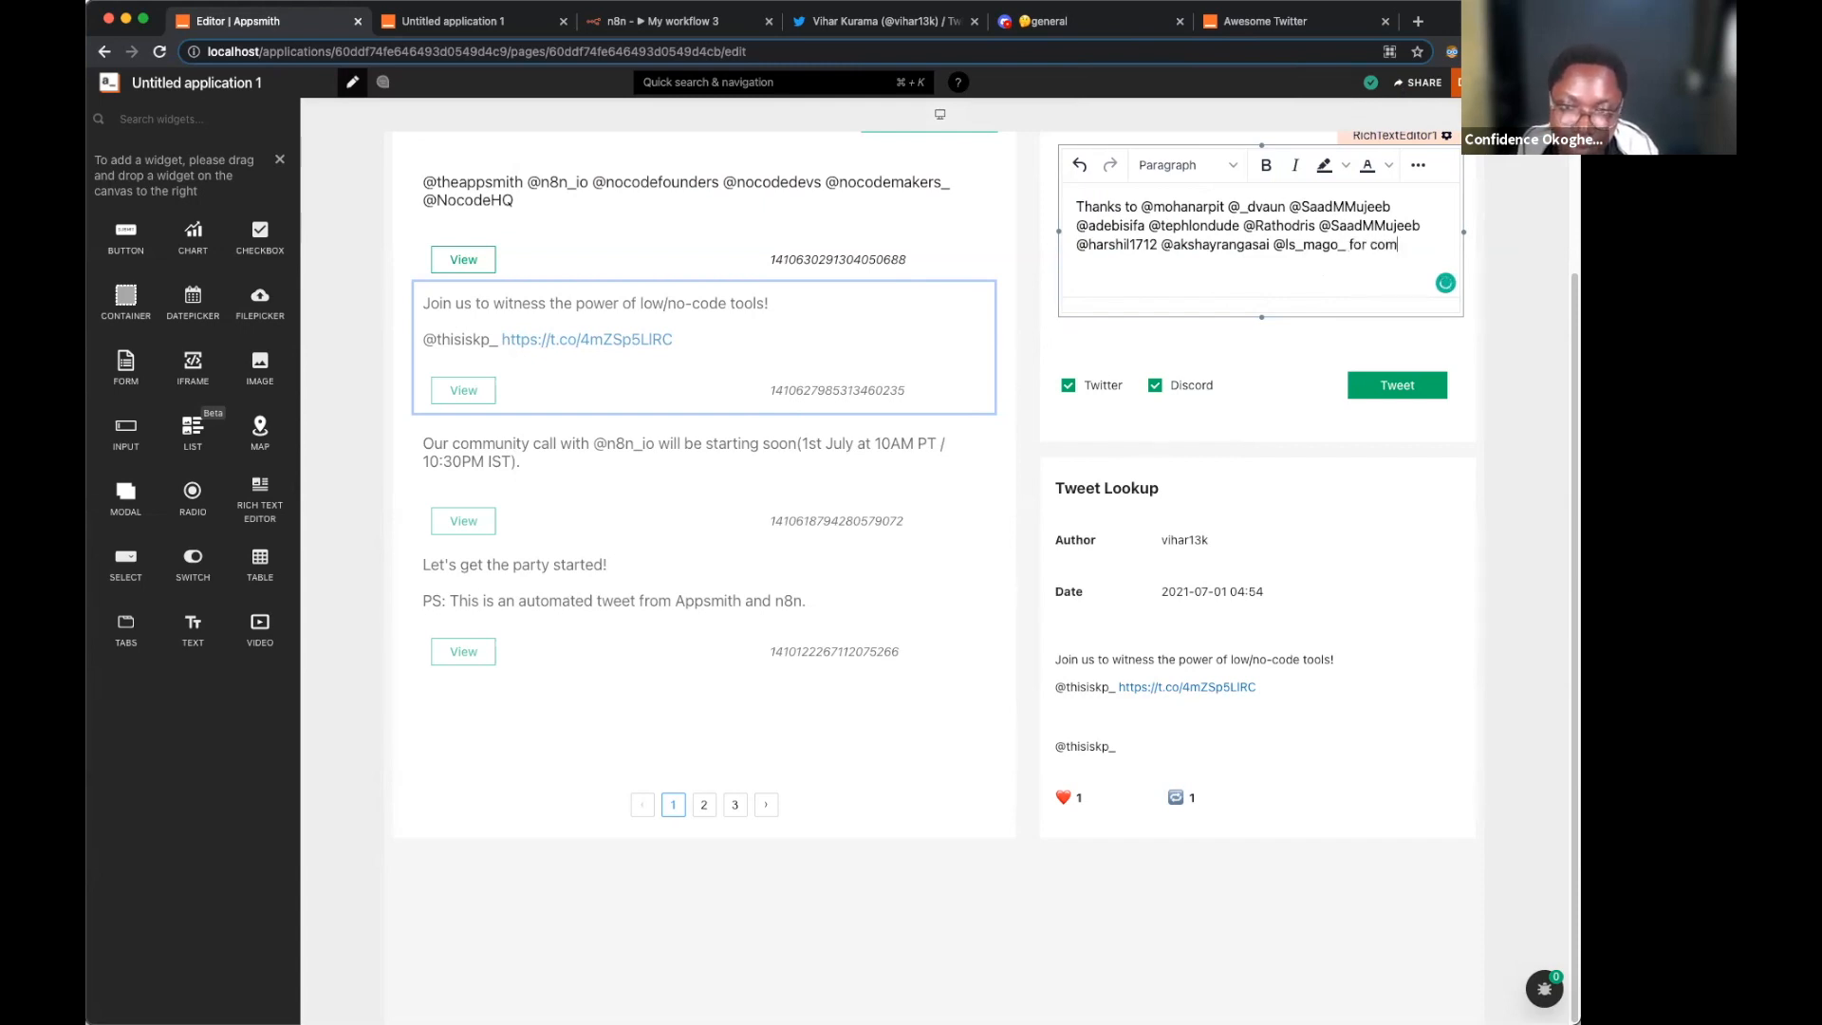
type("ing to our ")
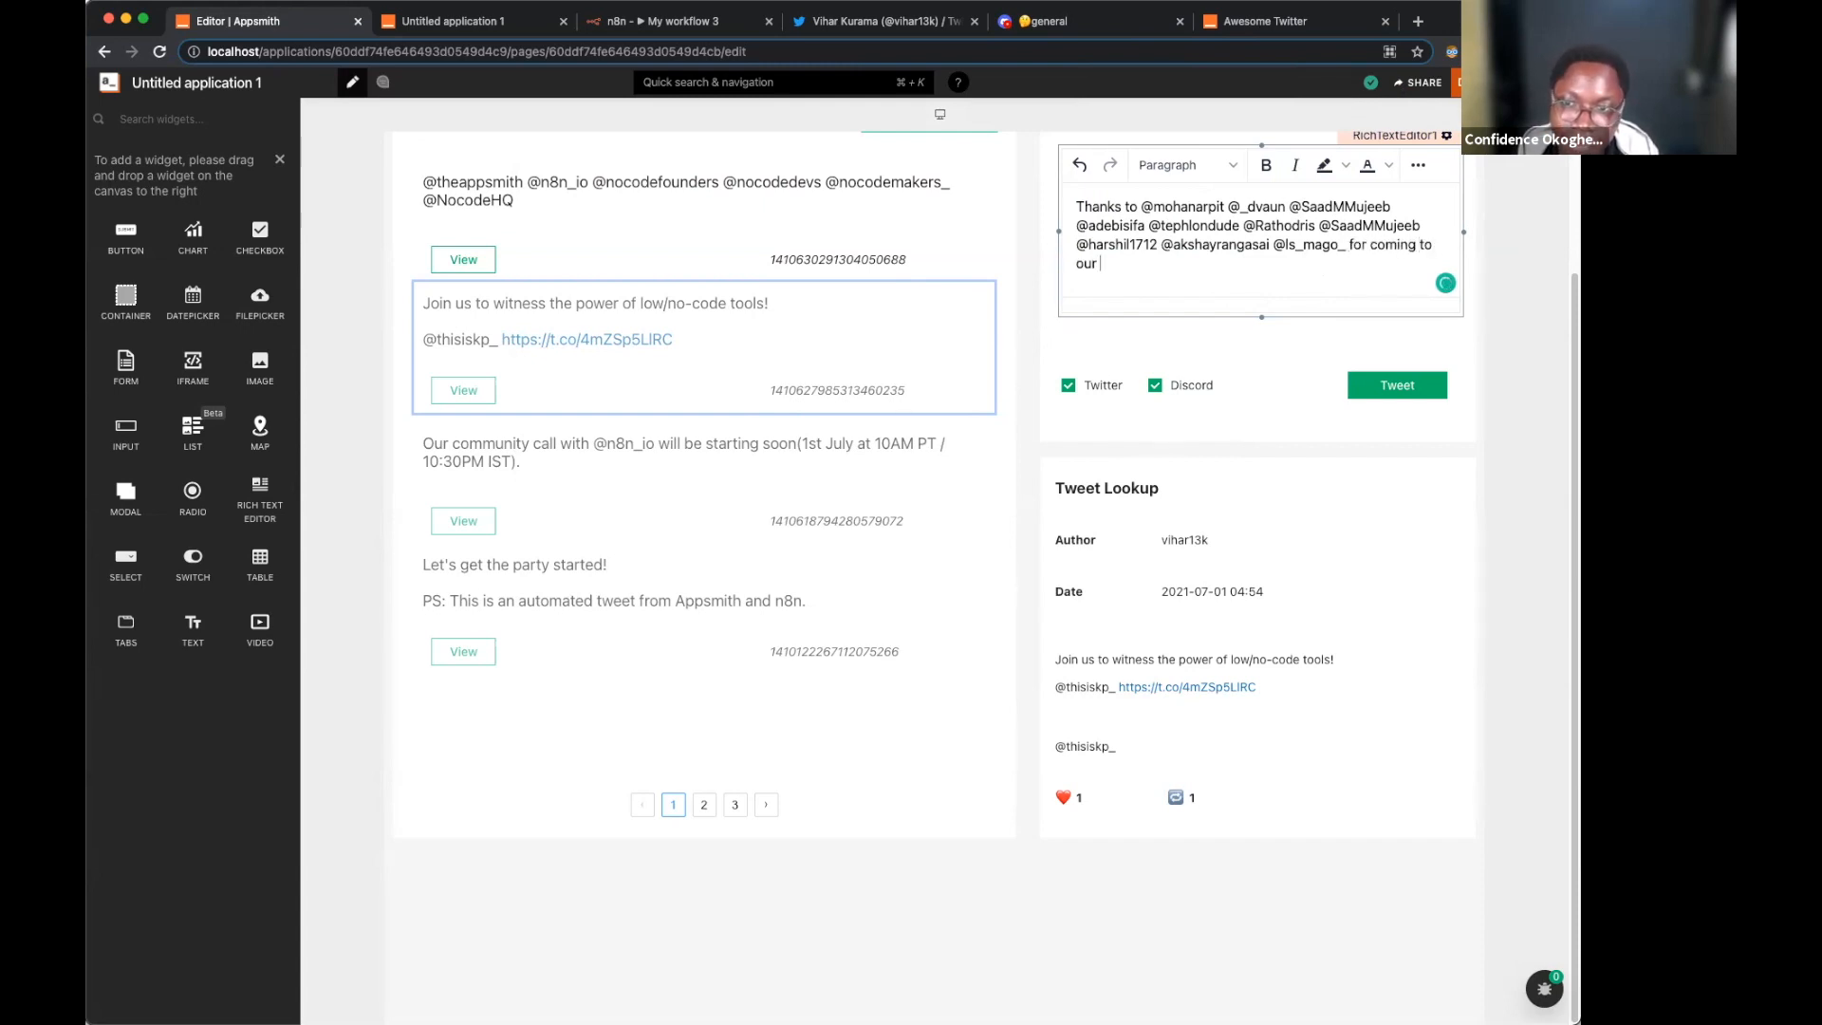
type("live demo")
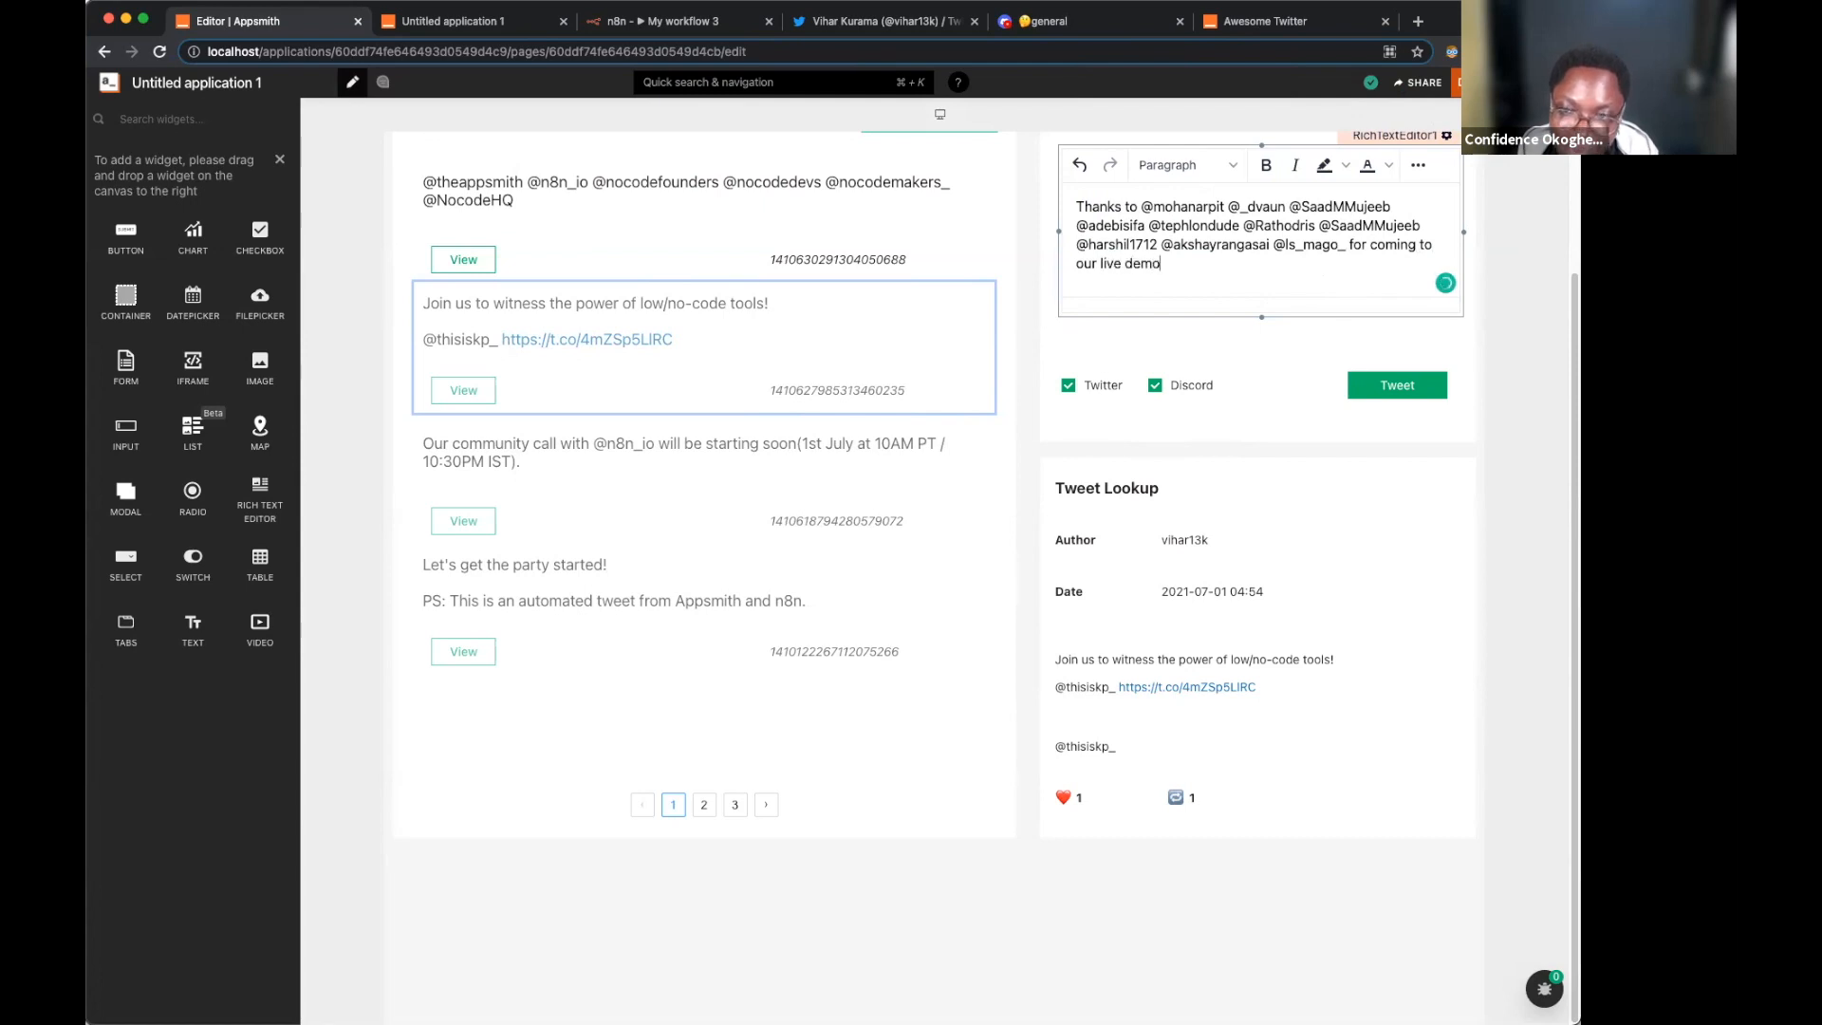
type(". YOu")
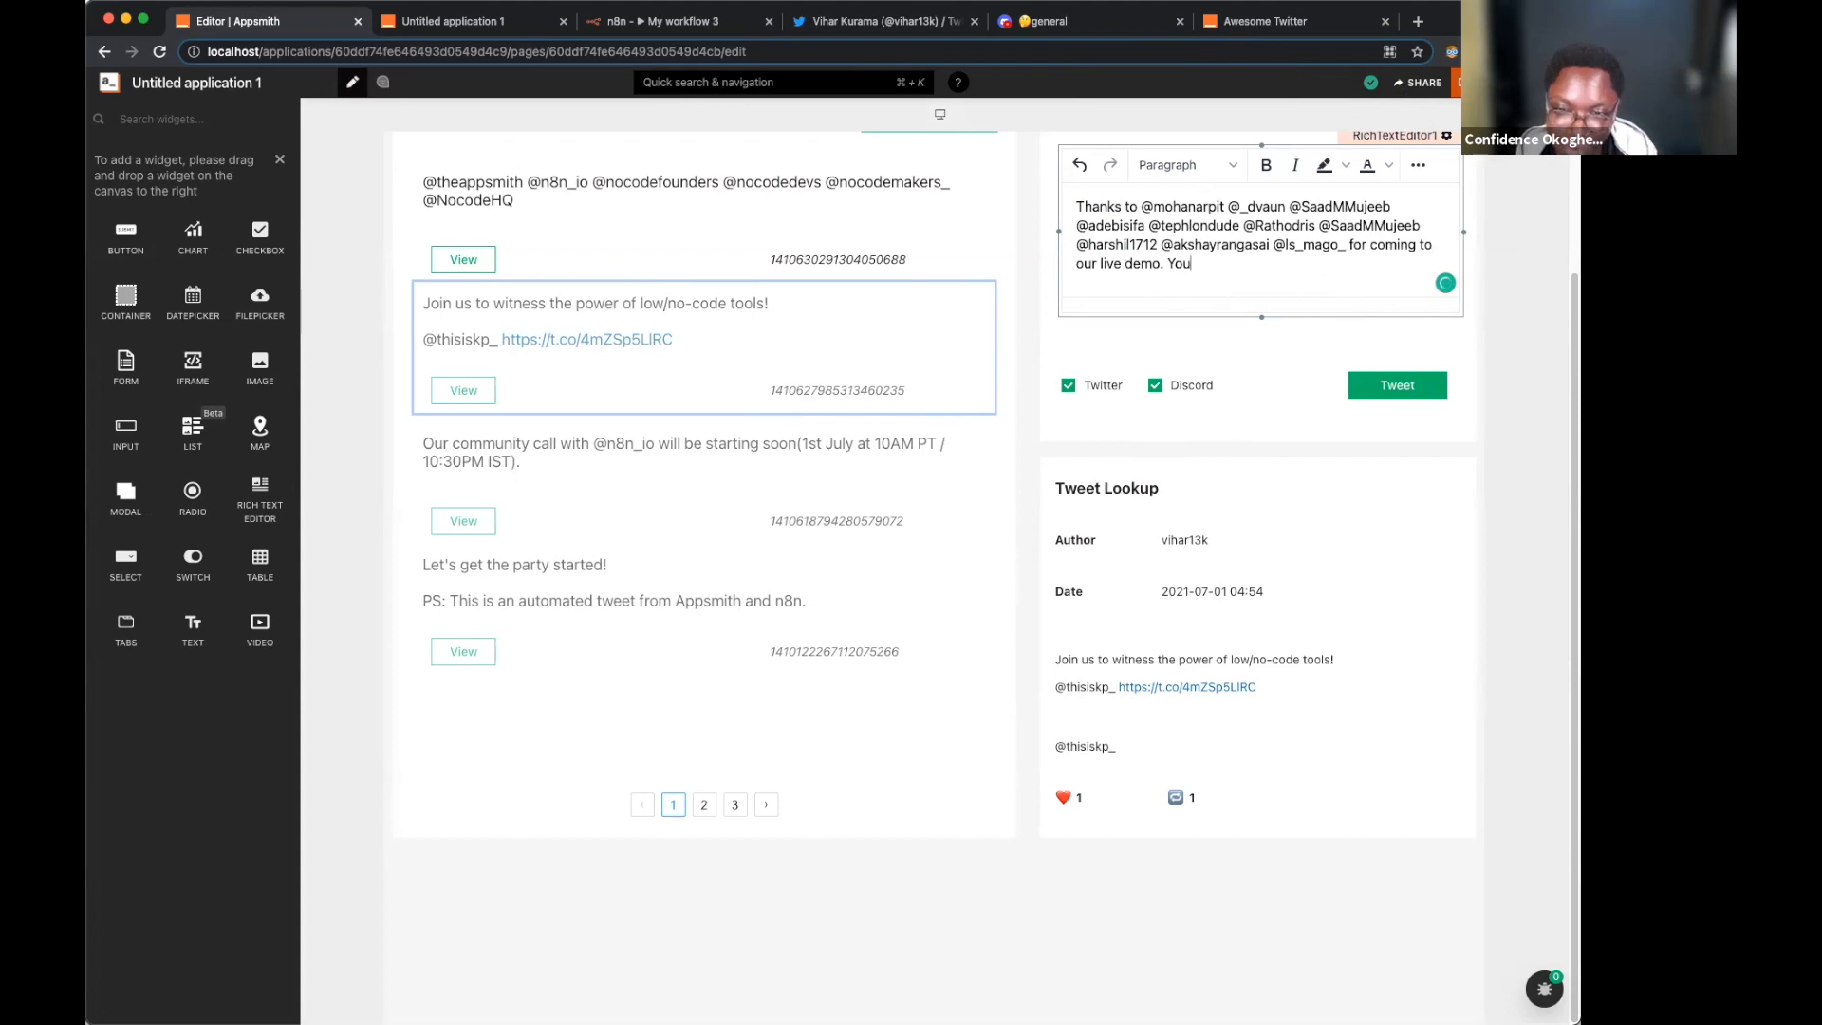
type("'re all awe")
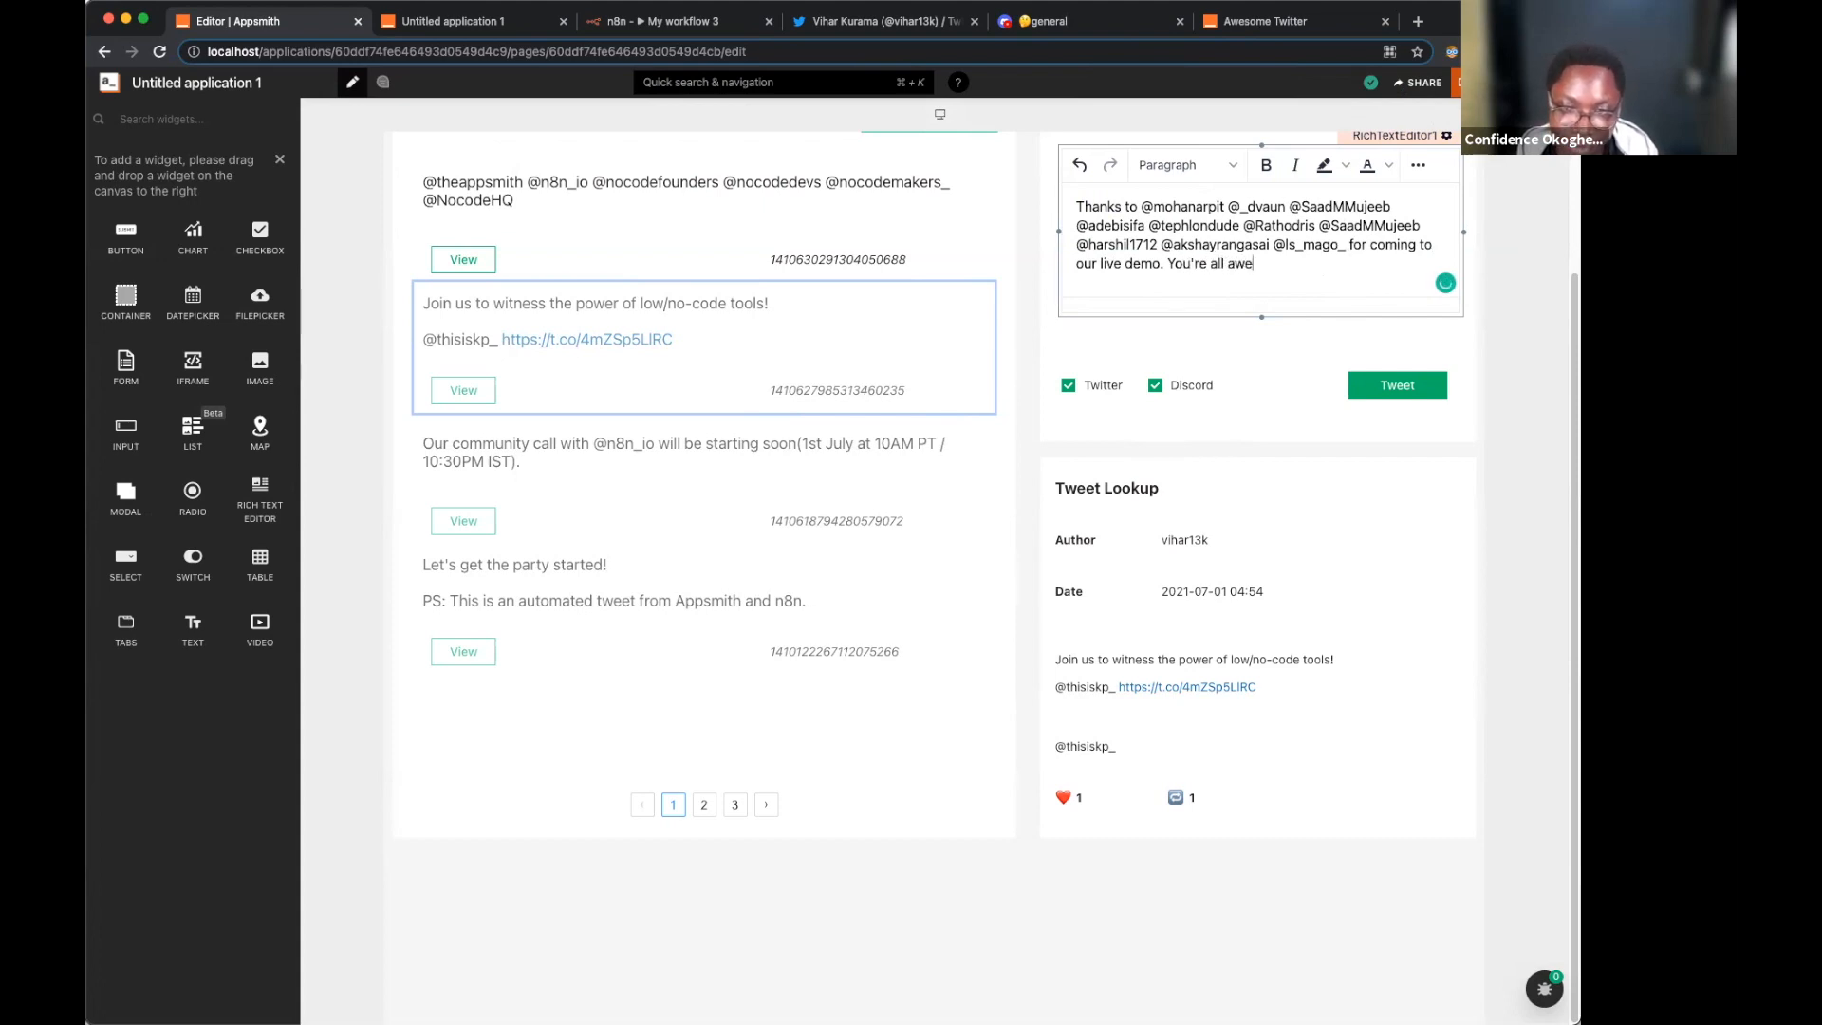
type("some")
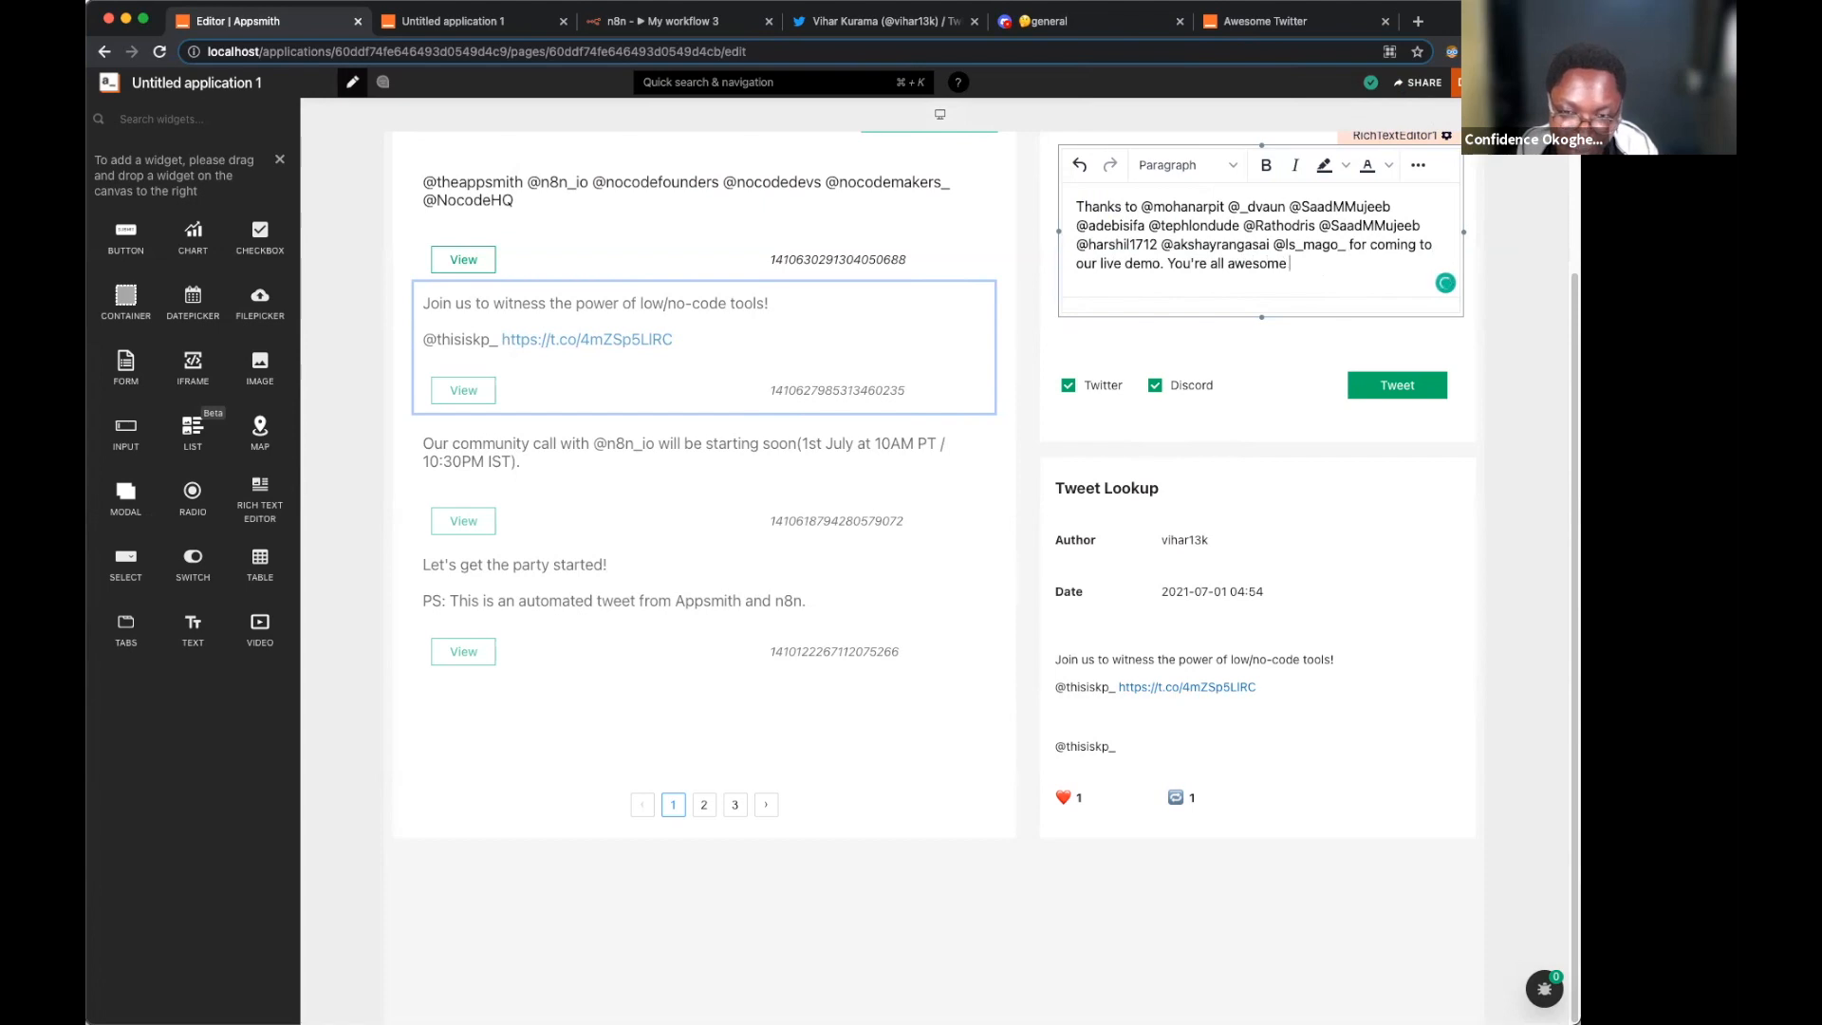
key("Return")
key("Return")
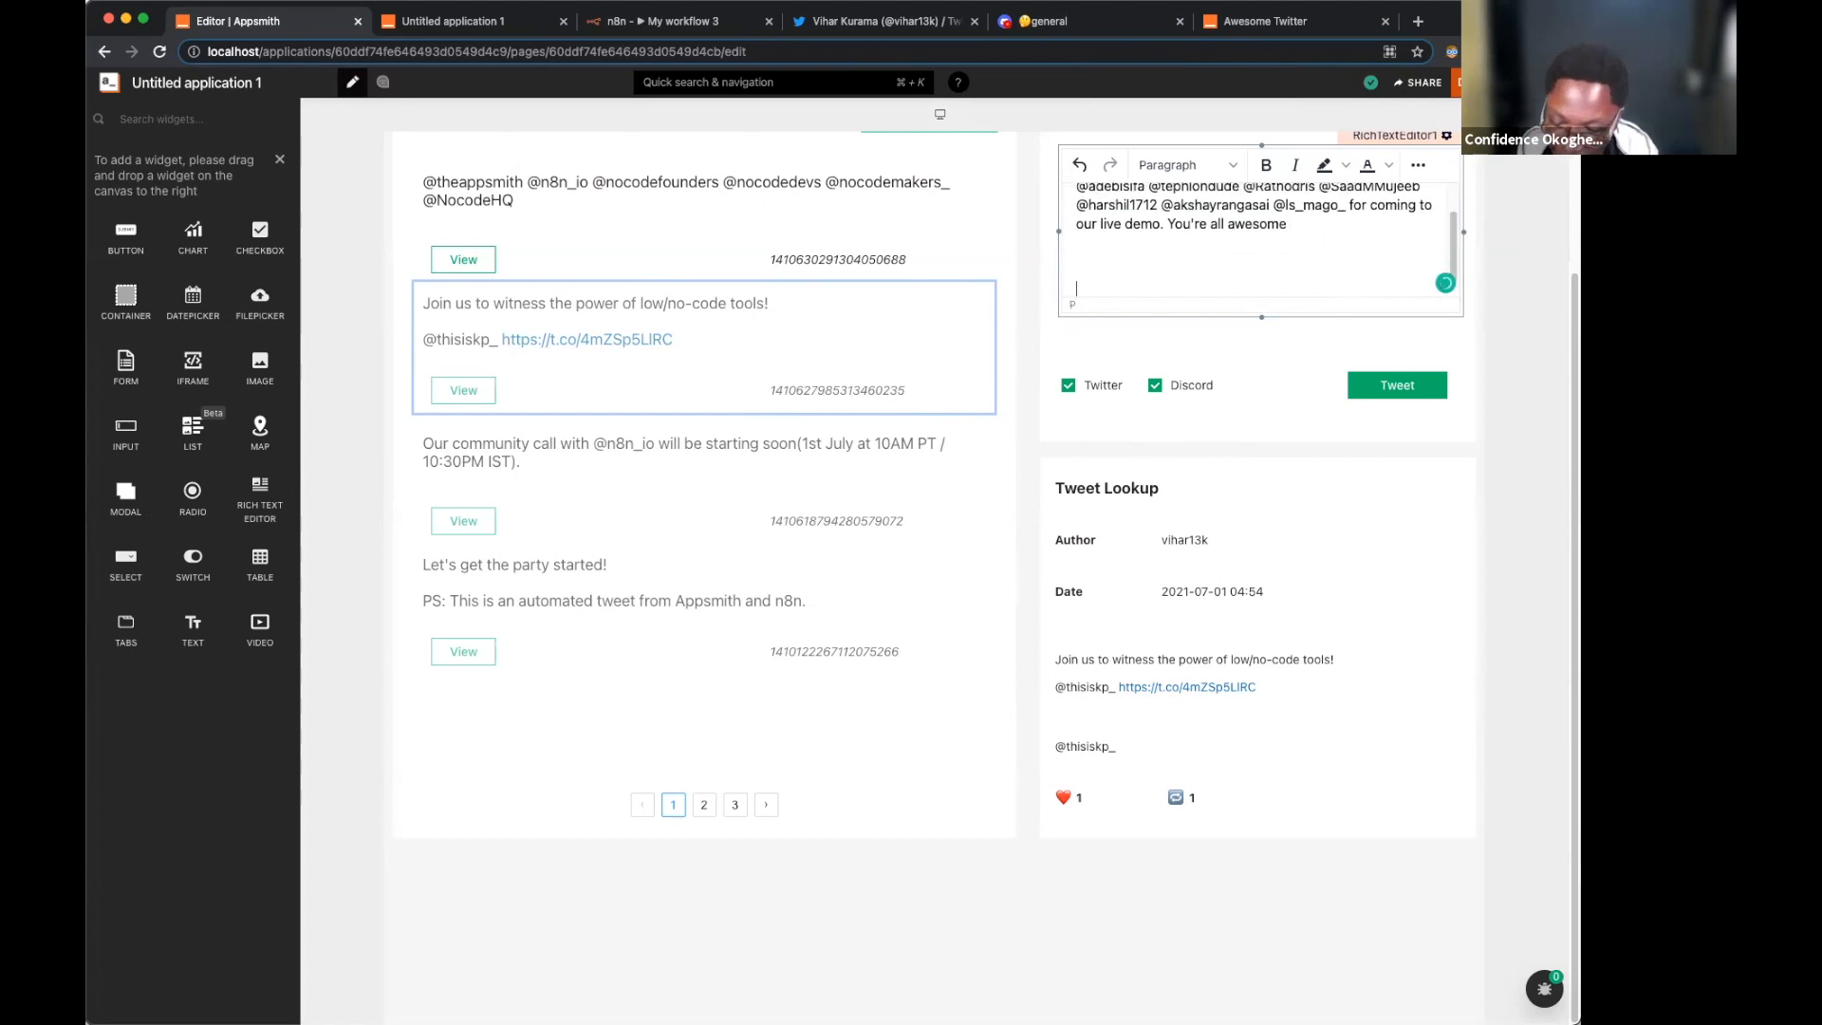
type("@the app")
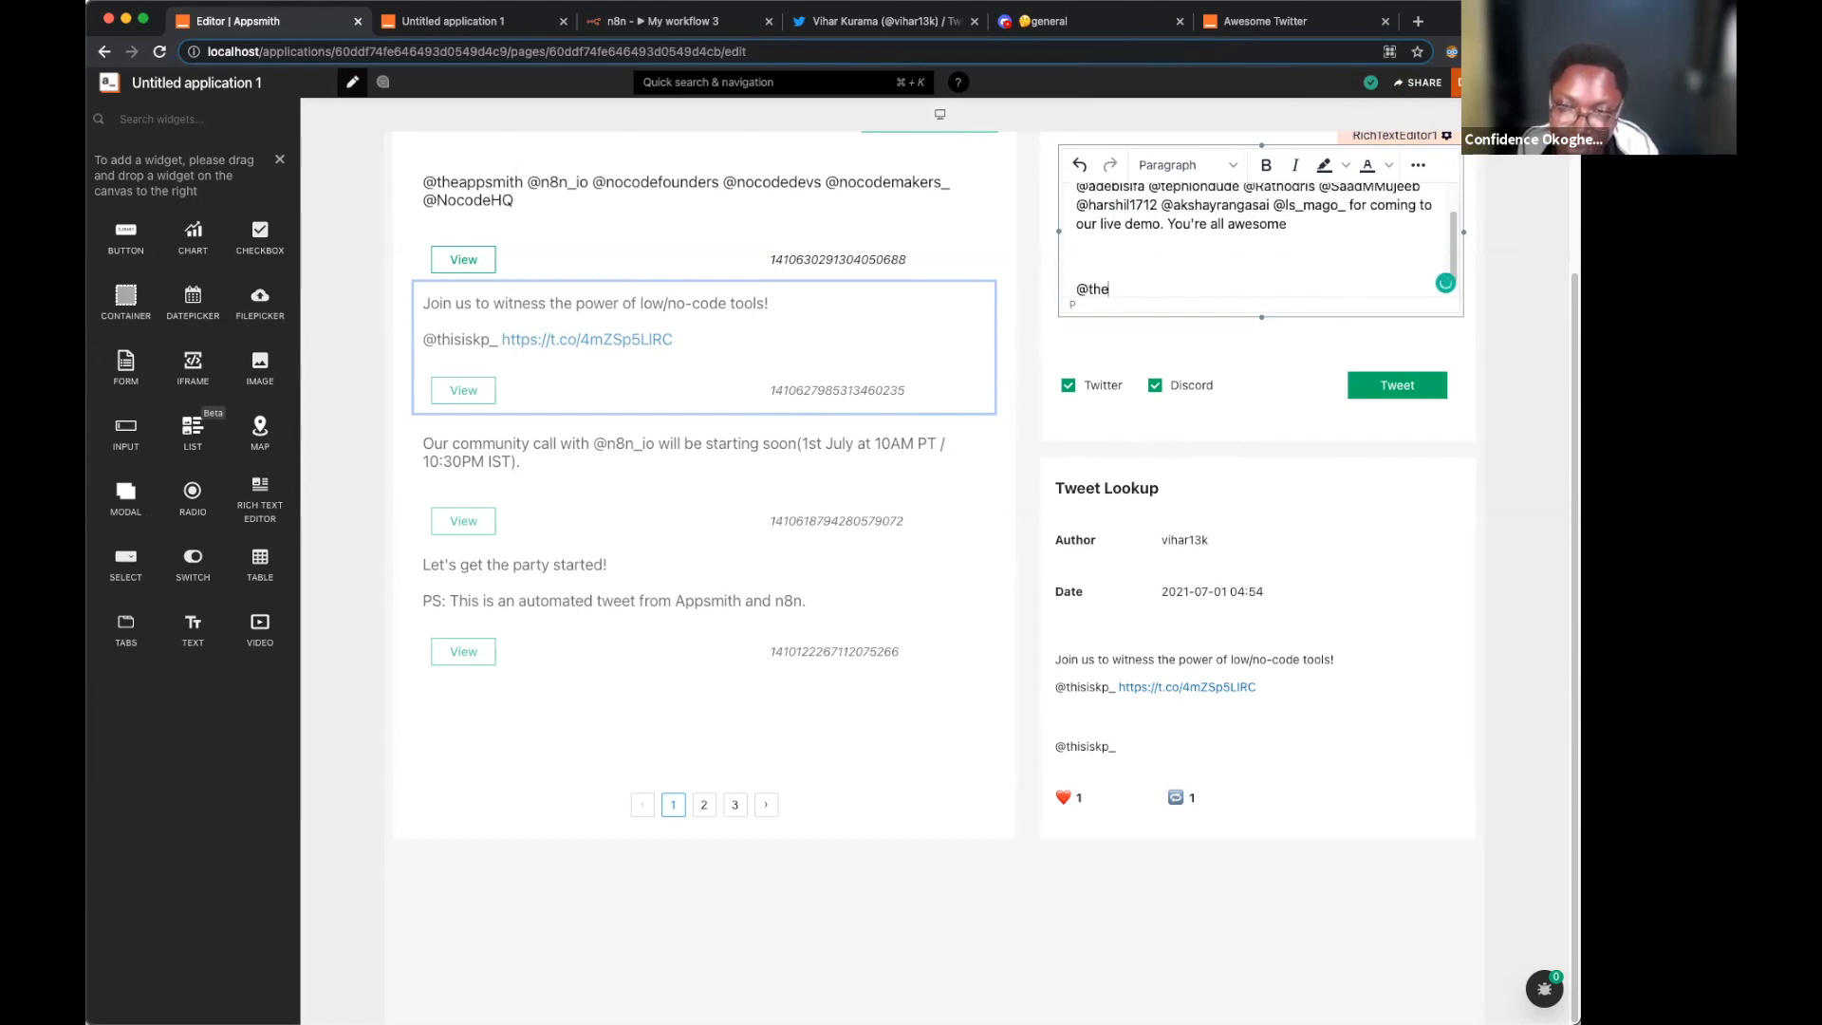
key("BackSpace")
key("BackSpace")
key("BackSpace")
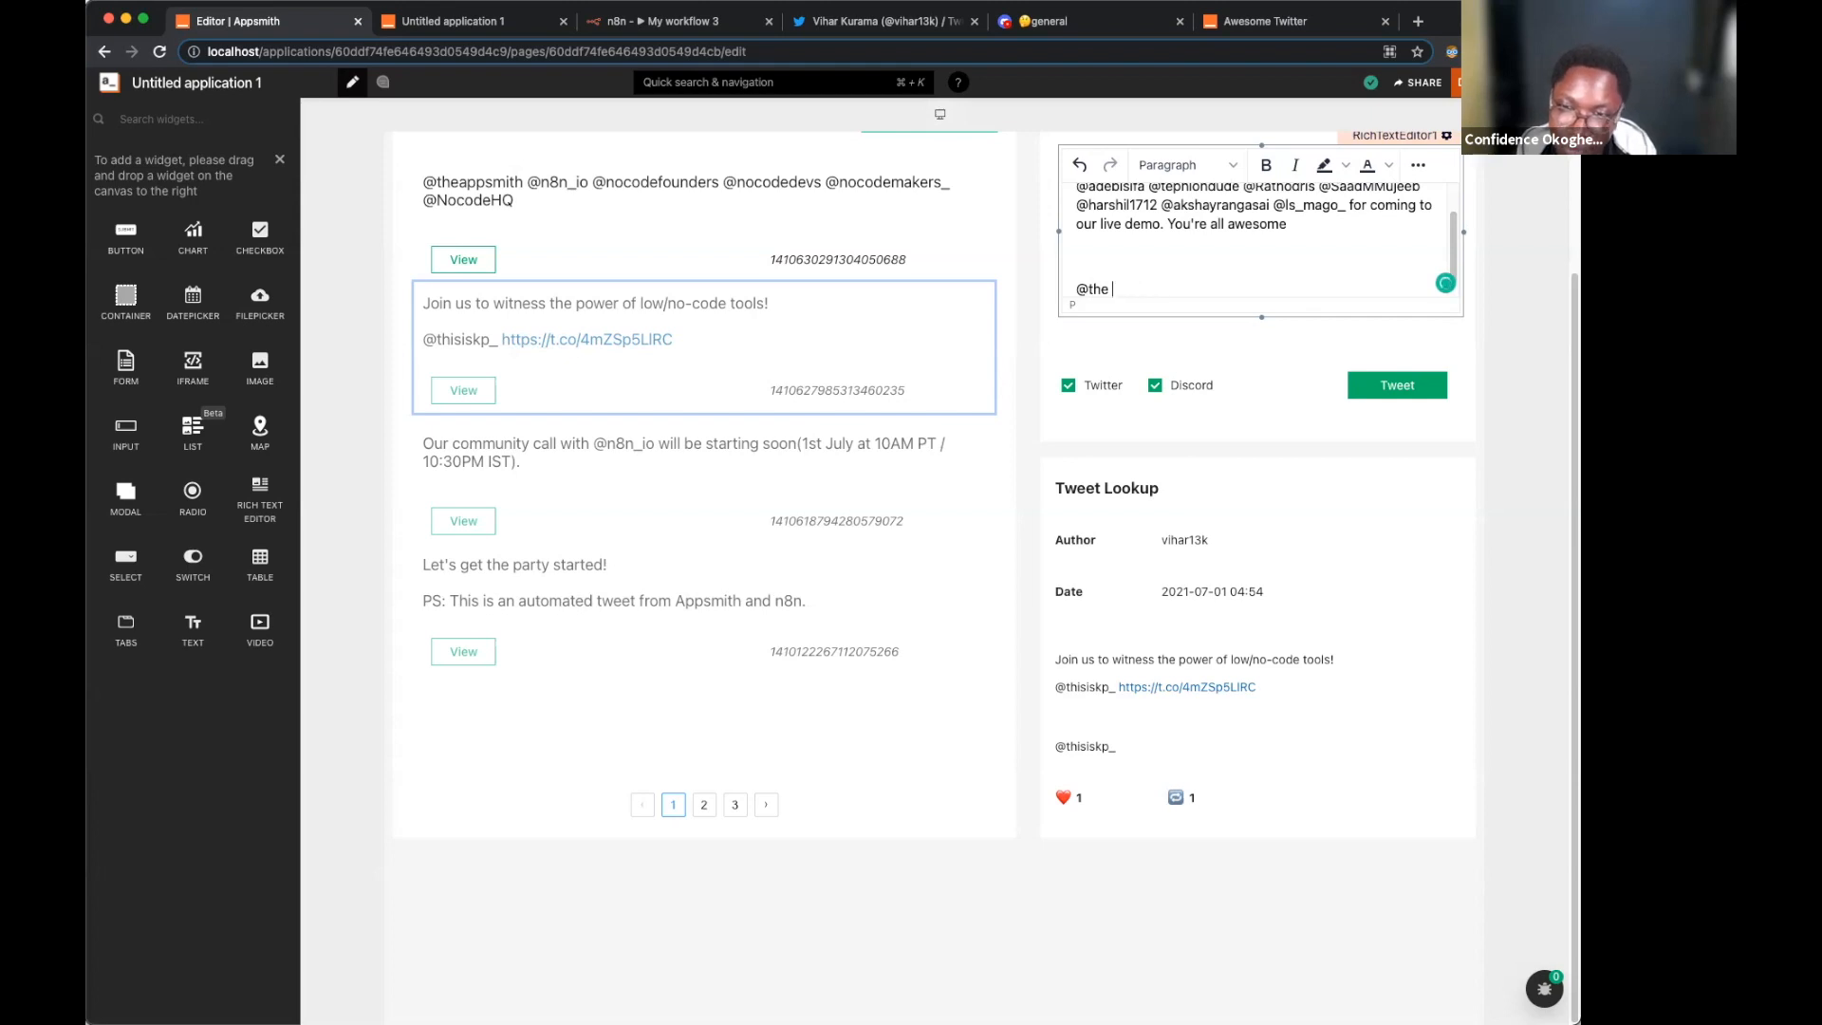
type("appsmo")
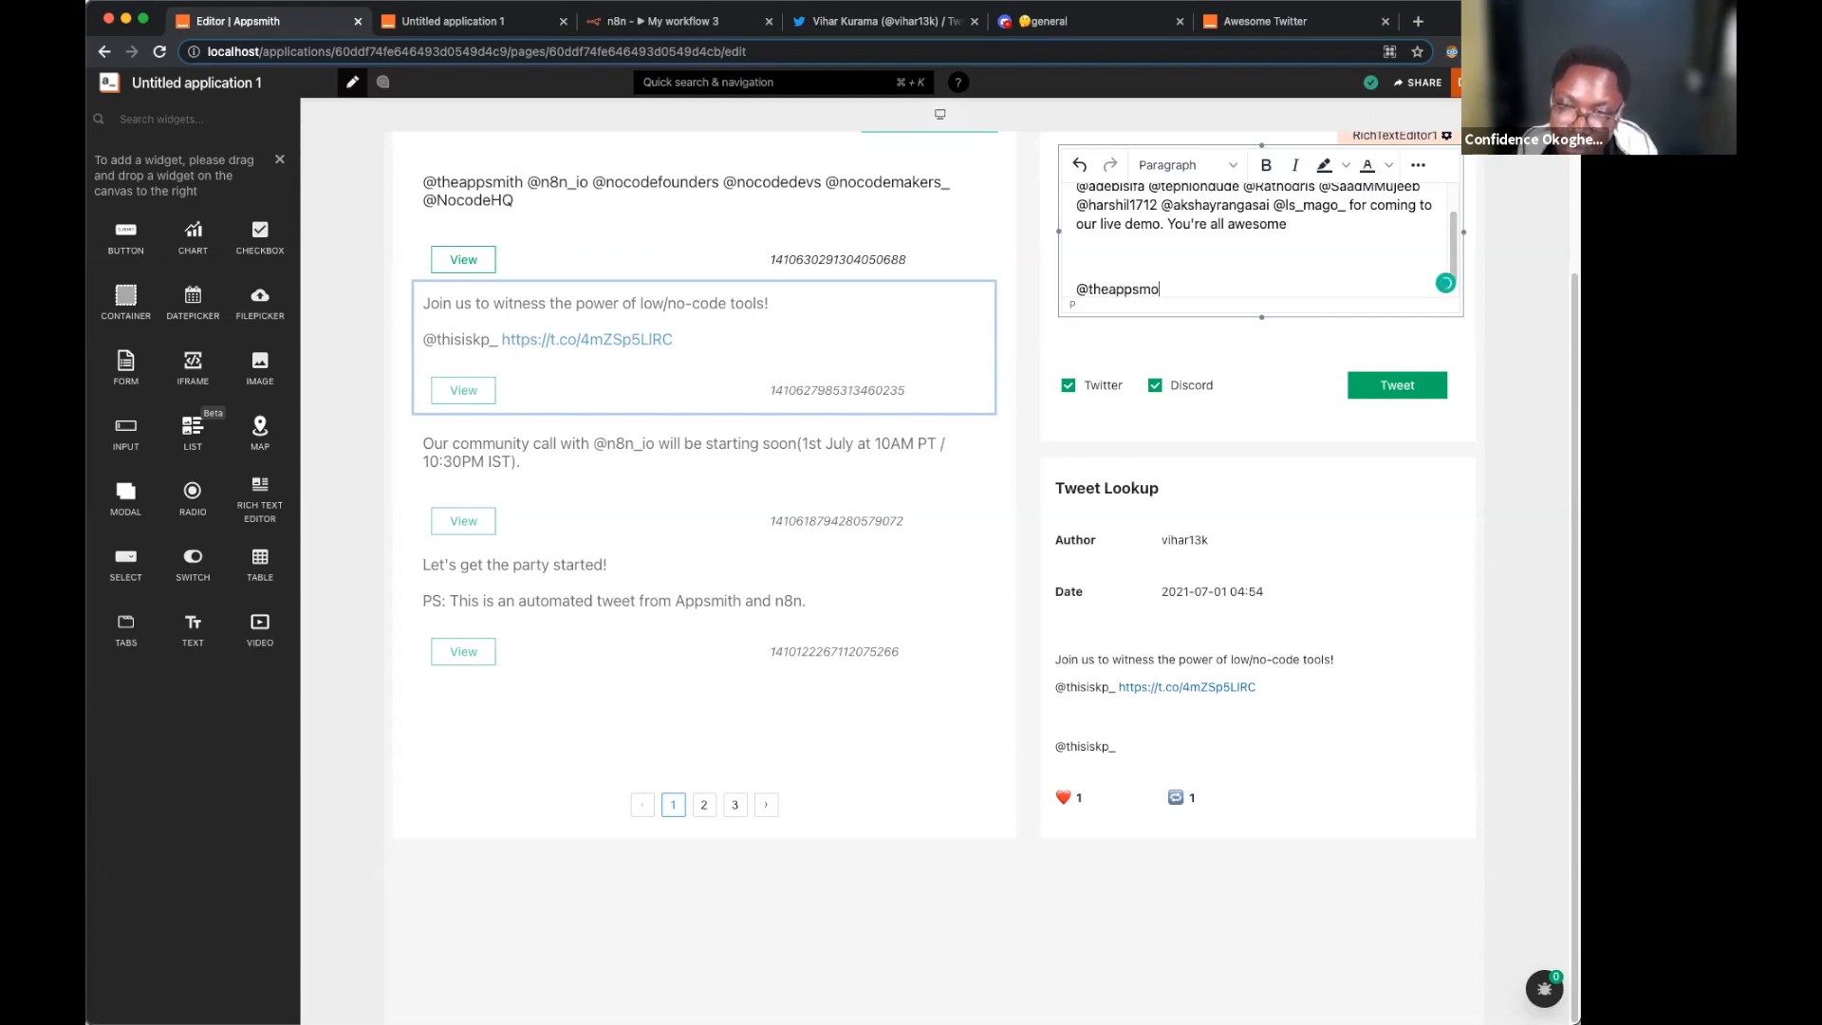
key("BackSpace")
type("ith and @n8n_i")
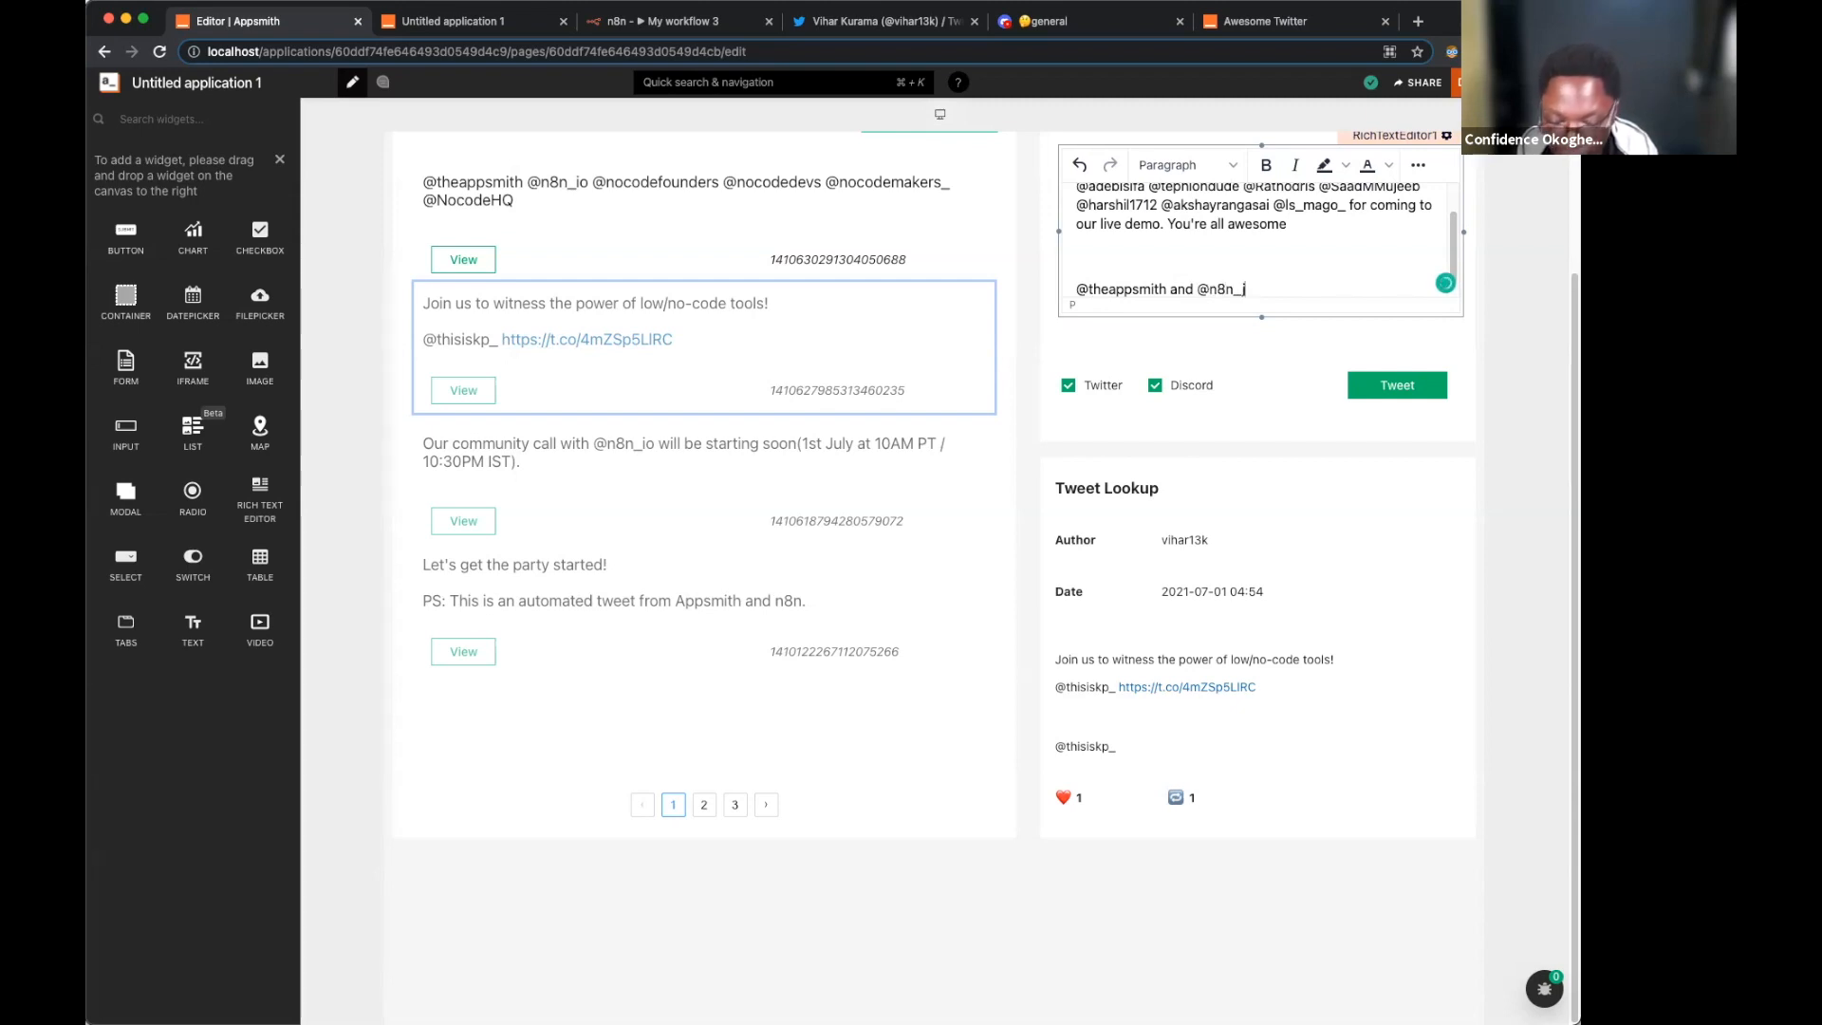
type("o ")
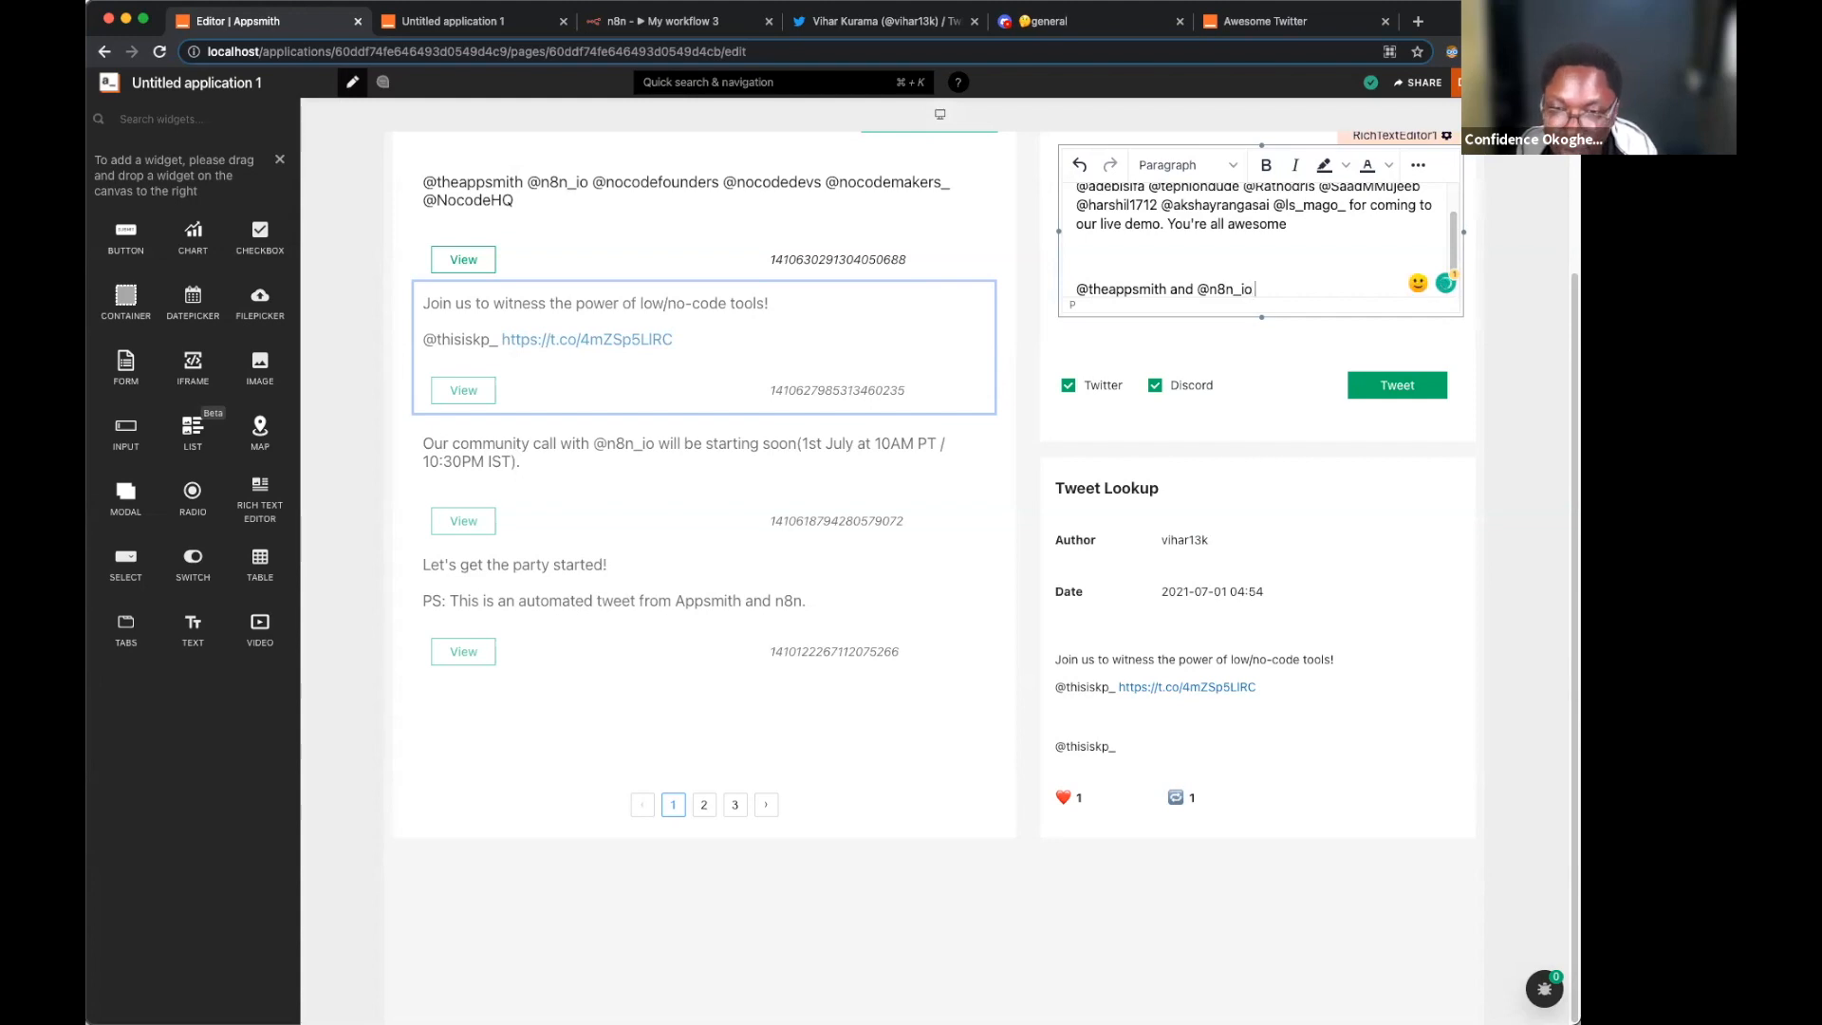
type("live dme")
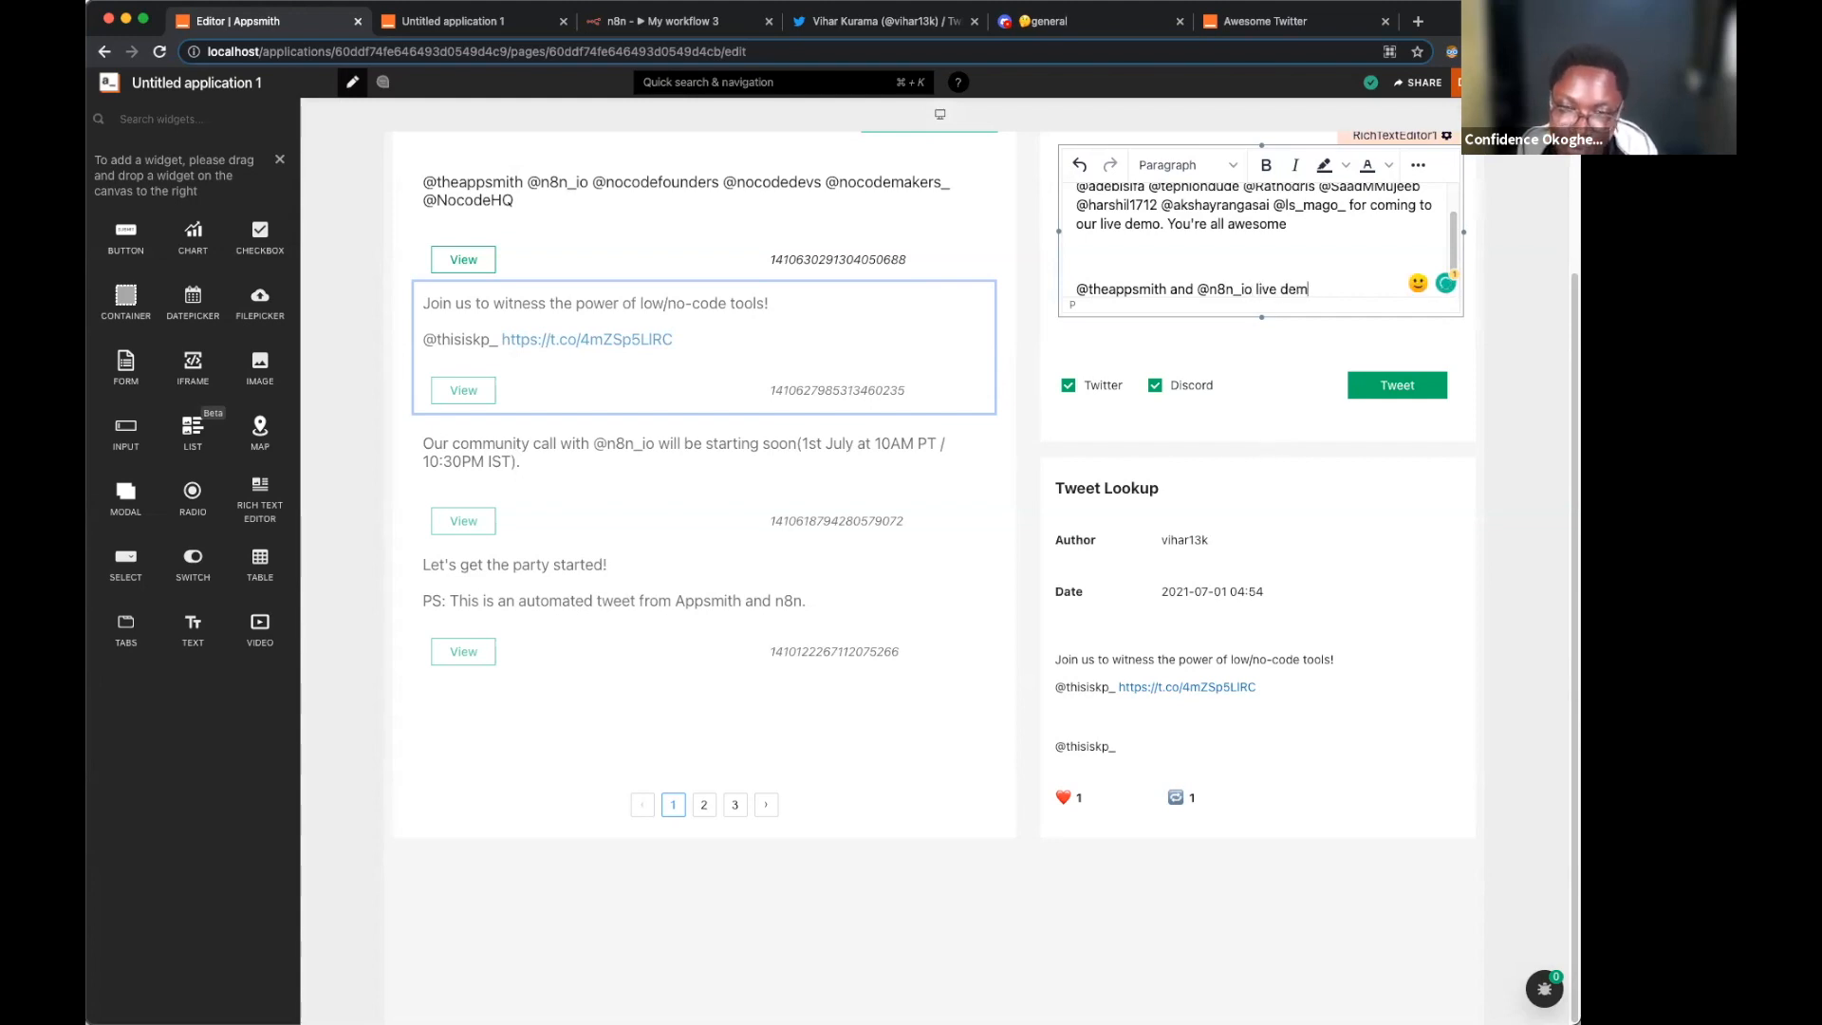
left_click(1174, 266)
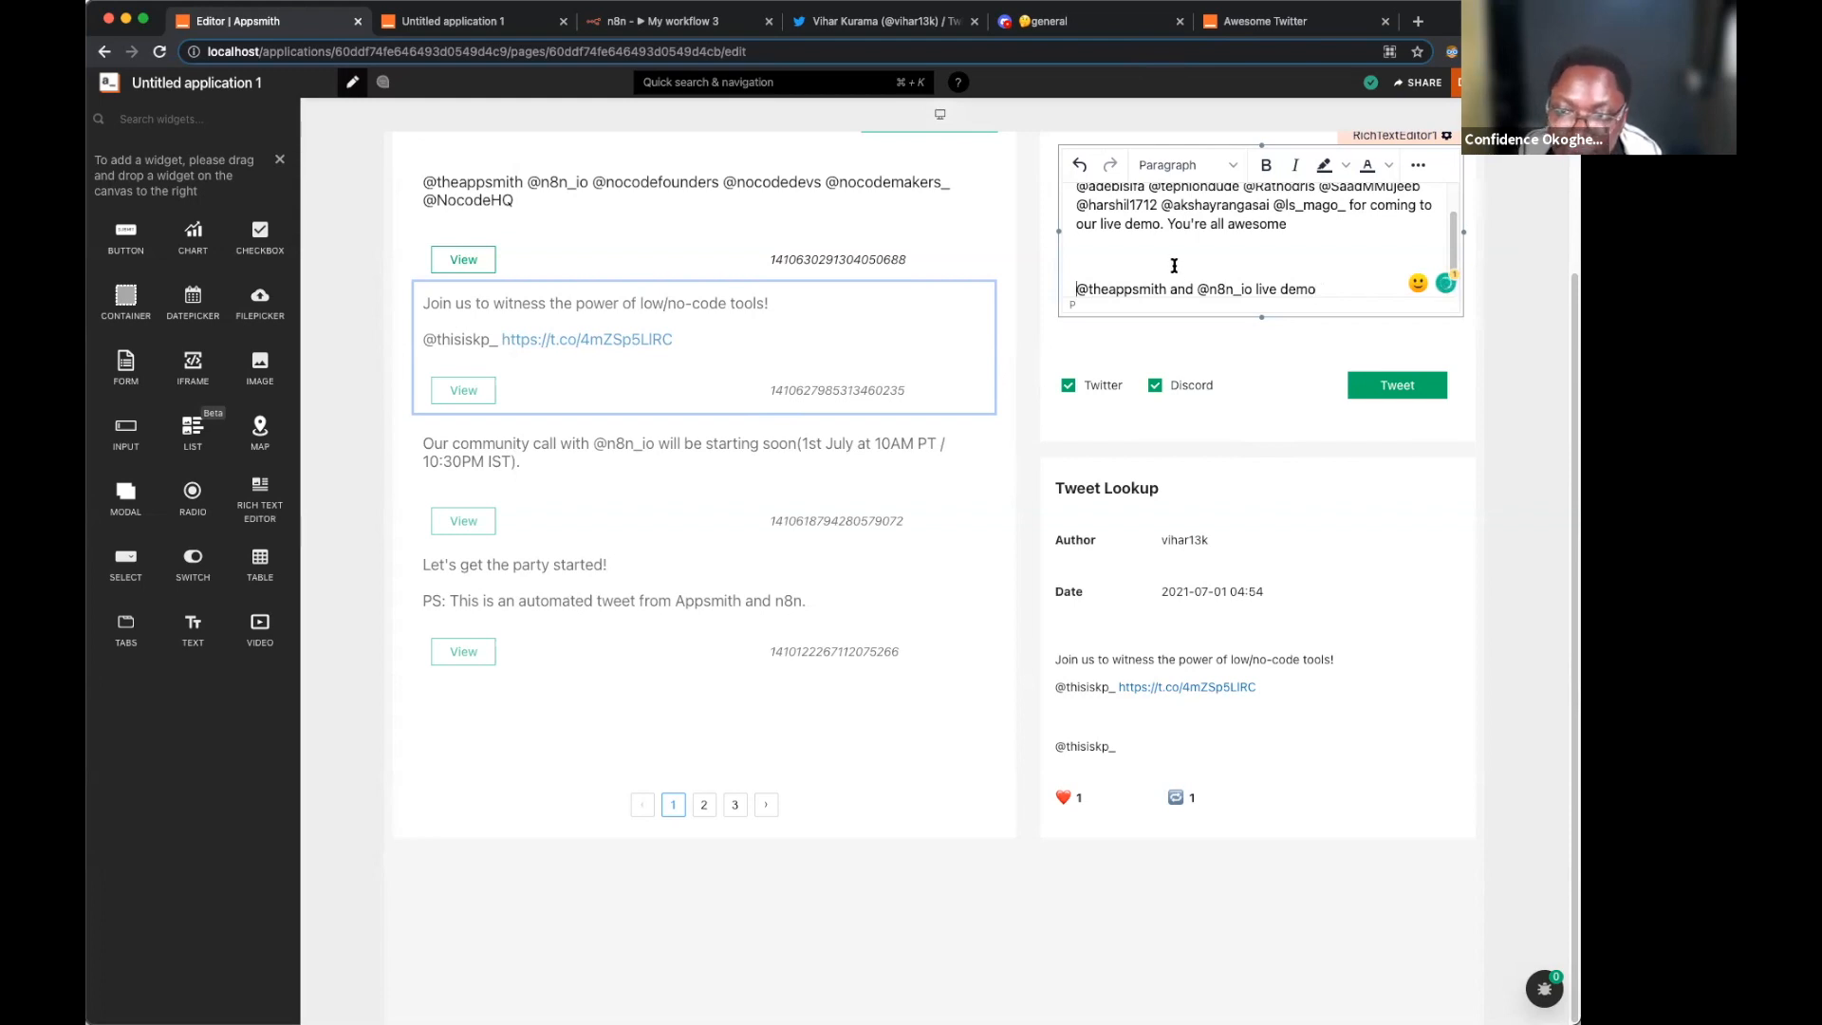
key("BackSpace")
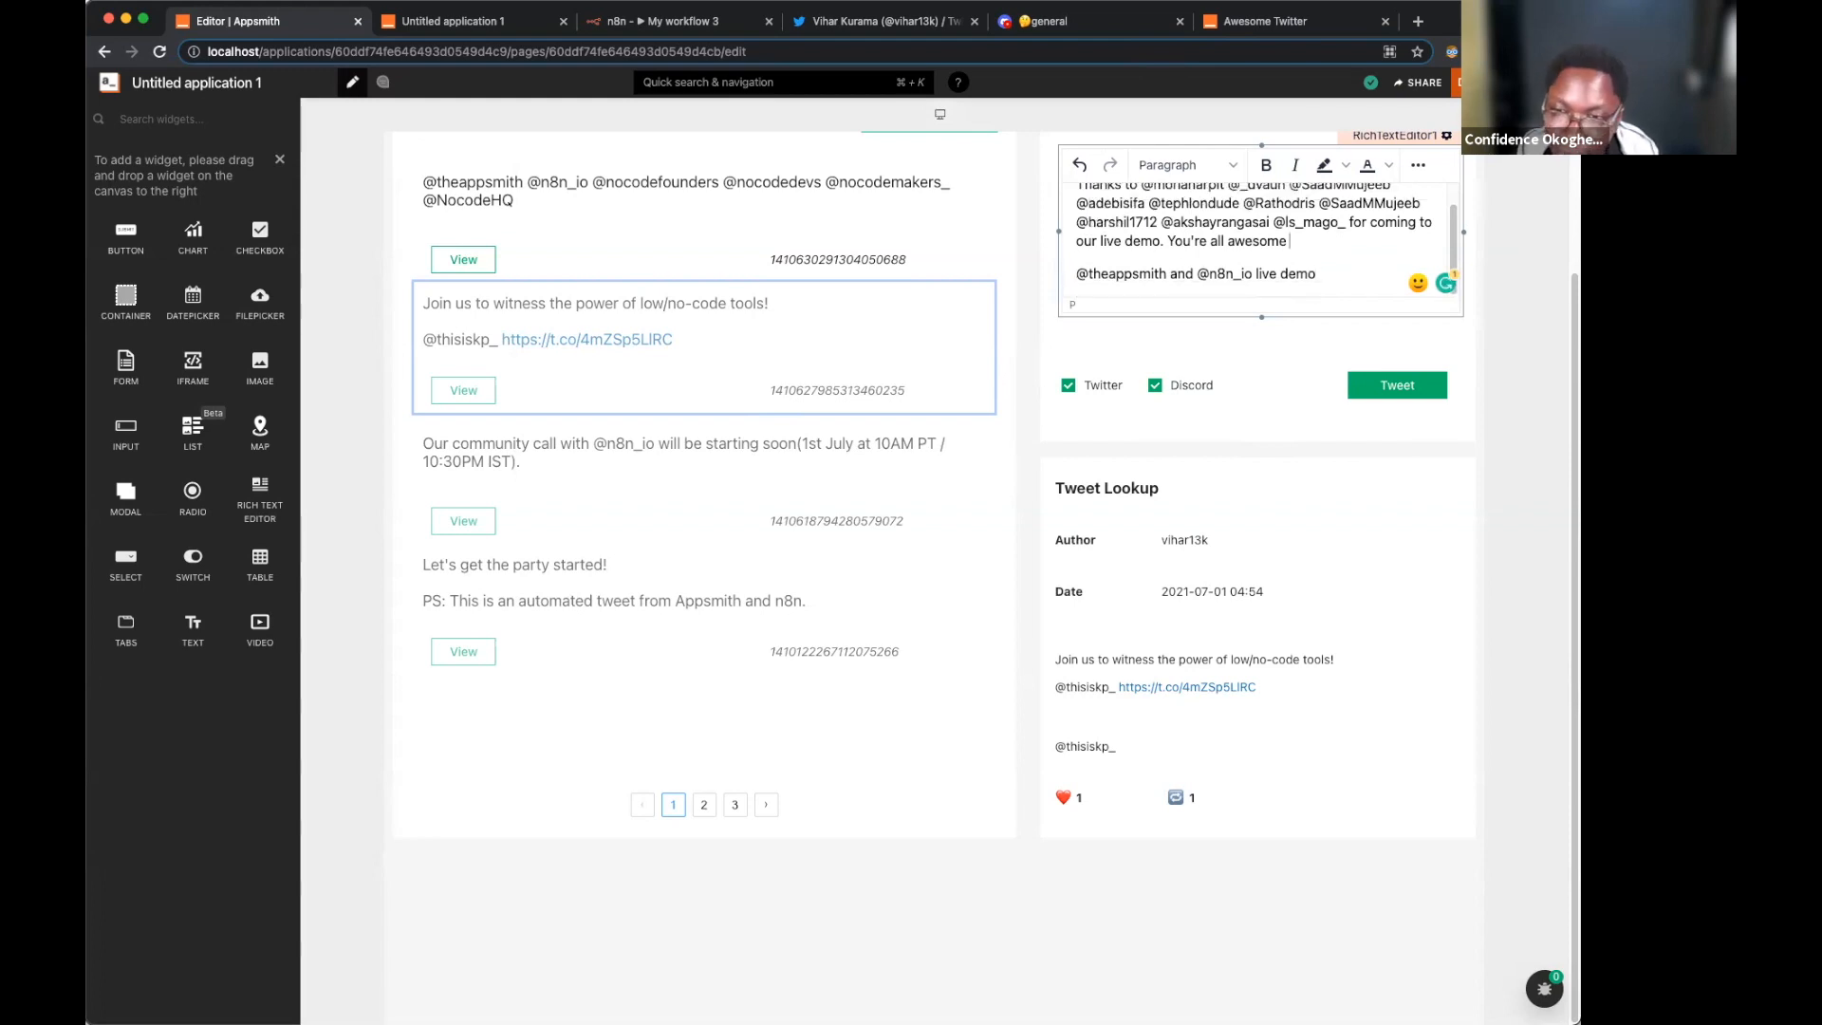
scroll(1177, 190, "up", 2)
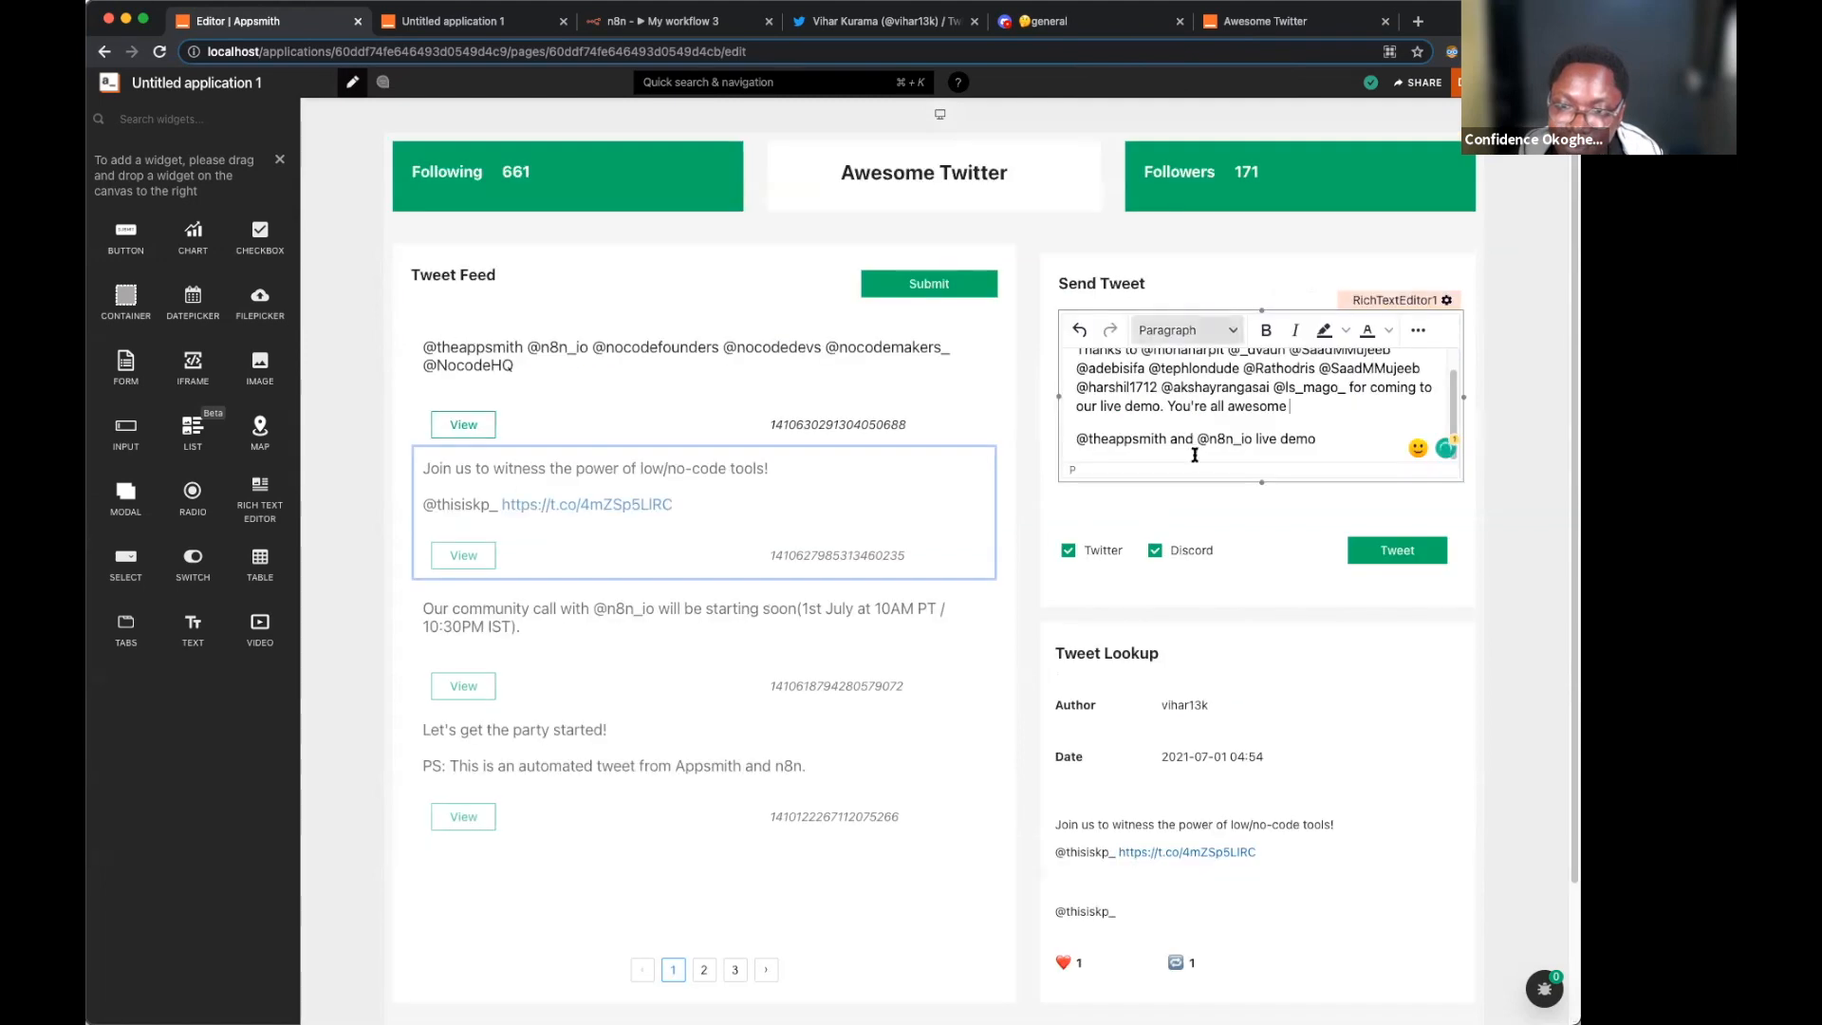
left_click(655, 21)
Start the n8n workflow listening, send the thank-you tweet from Appsmith, and check the run succeeded.
left_click(777, 968)
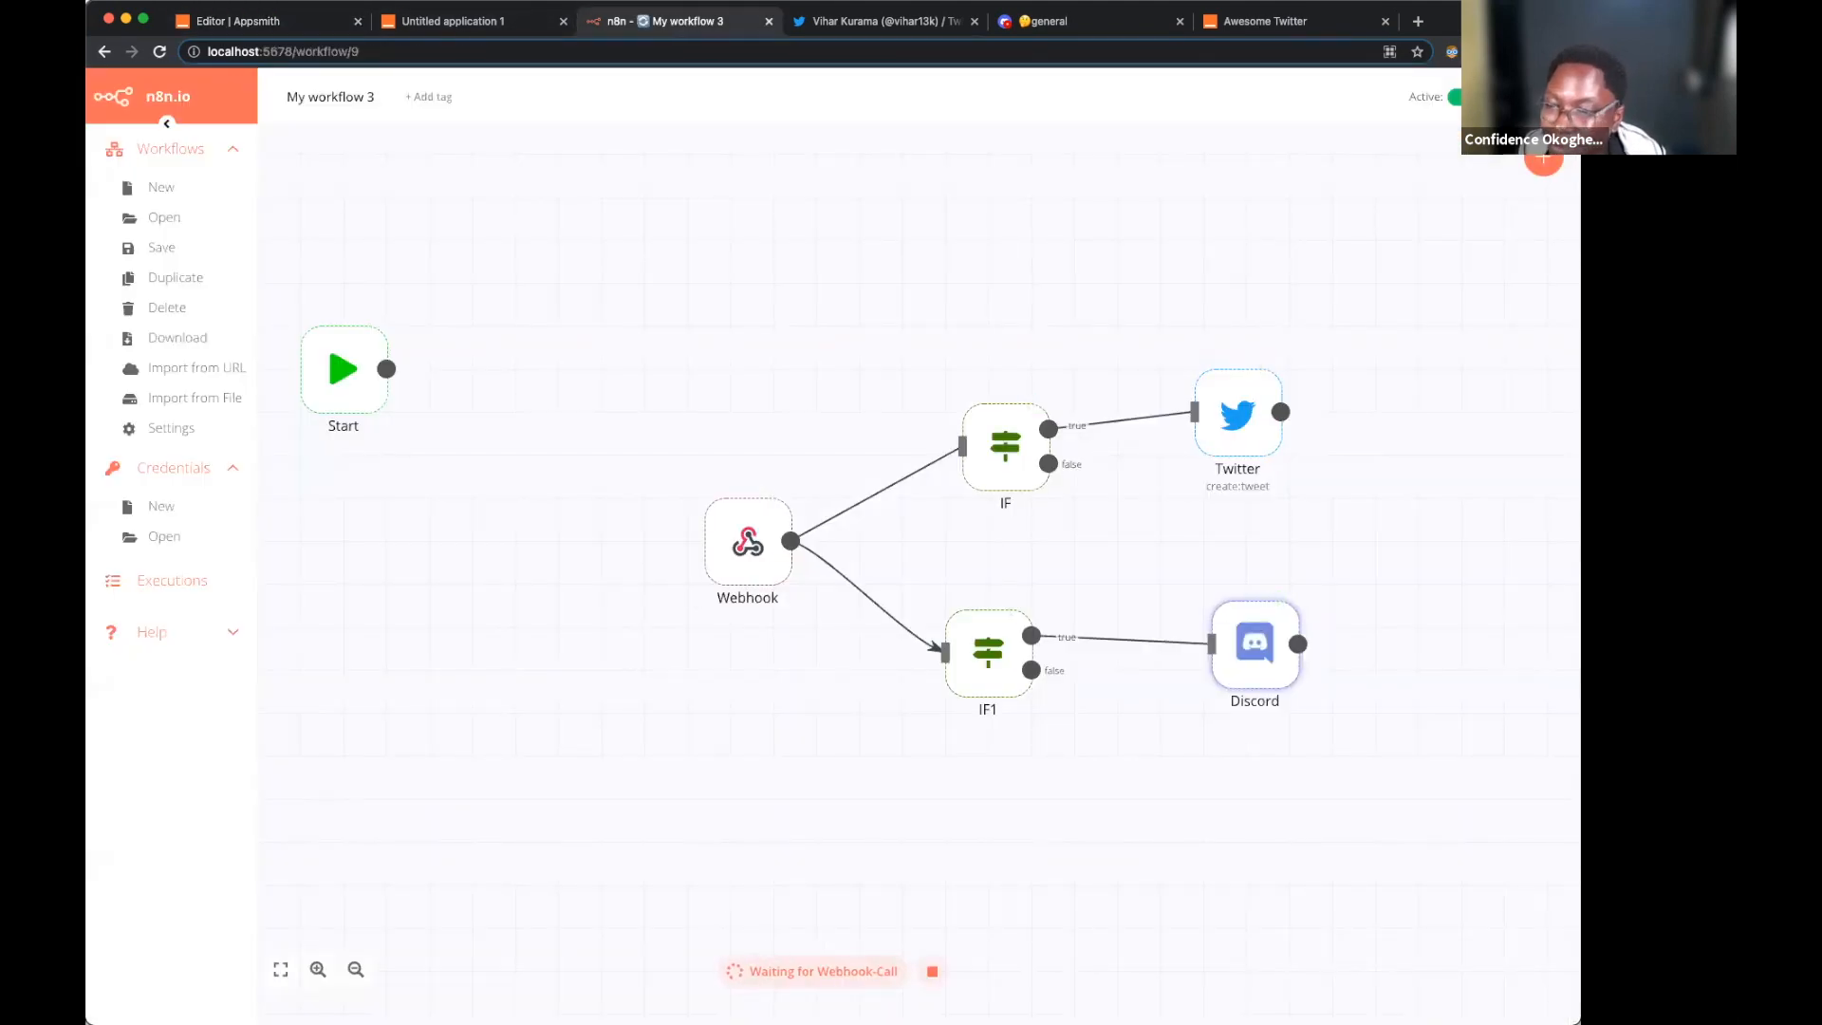
left_click(228, 28)
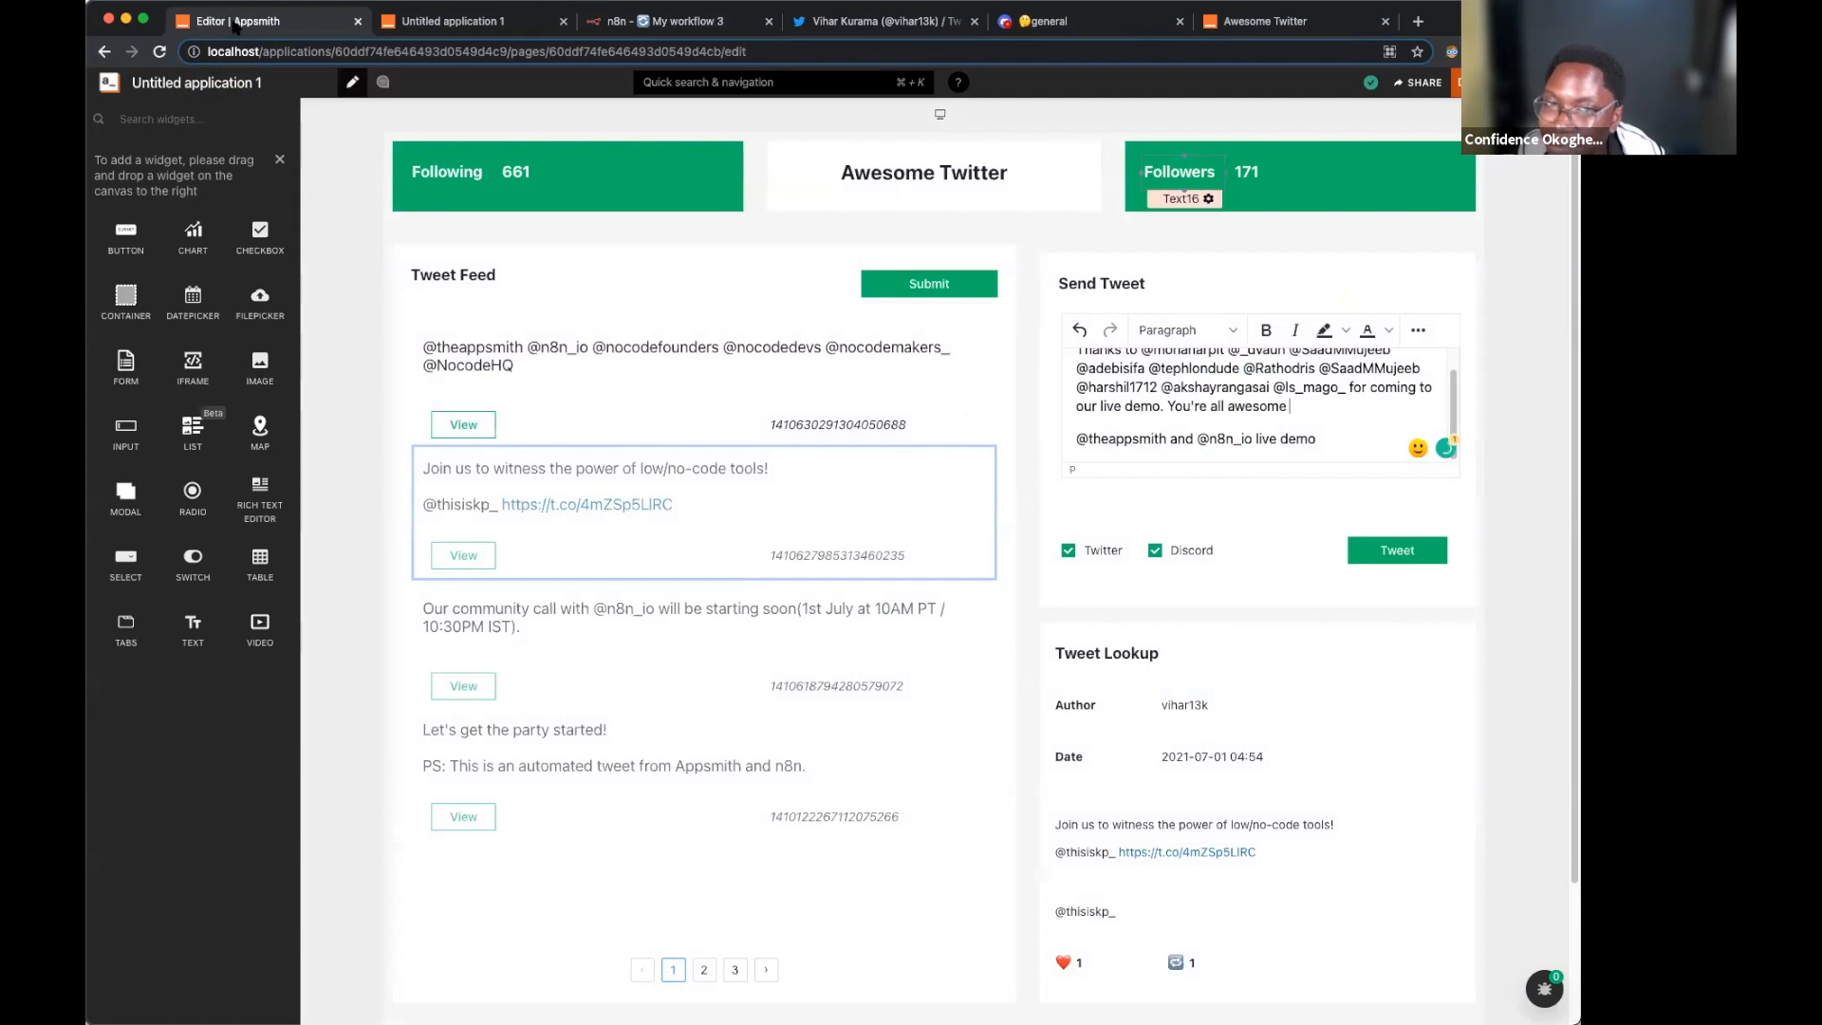
left_click(1391, 558)
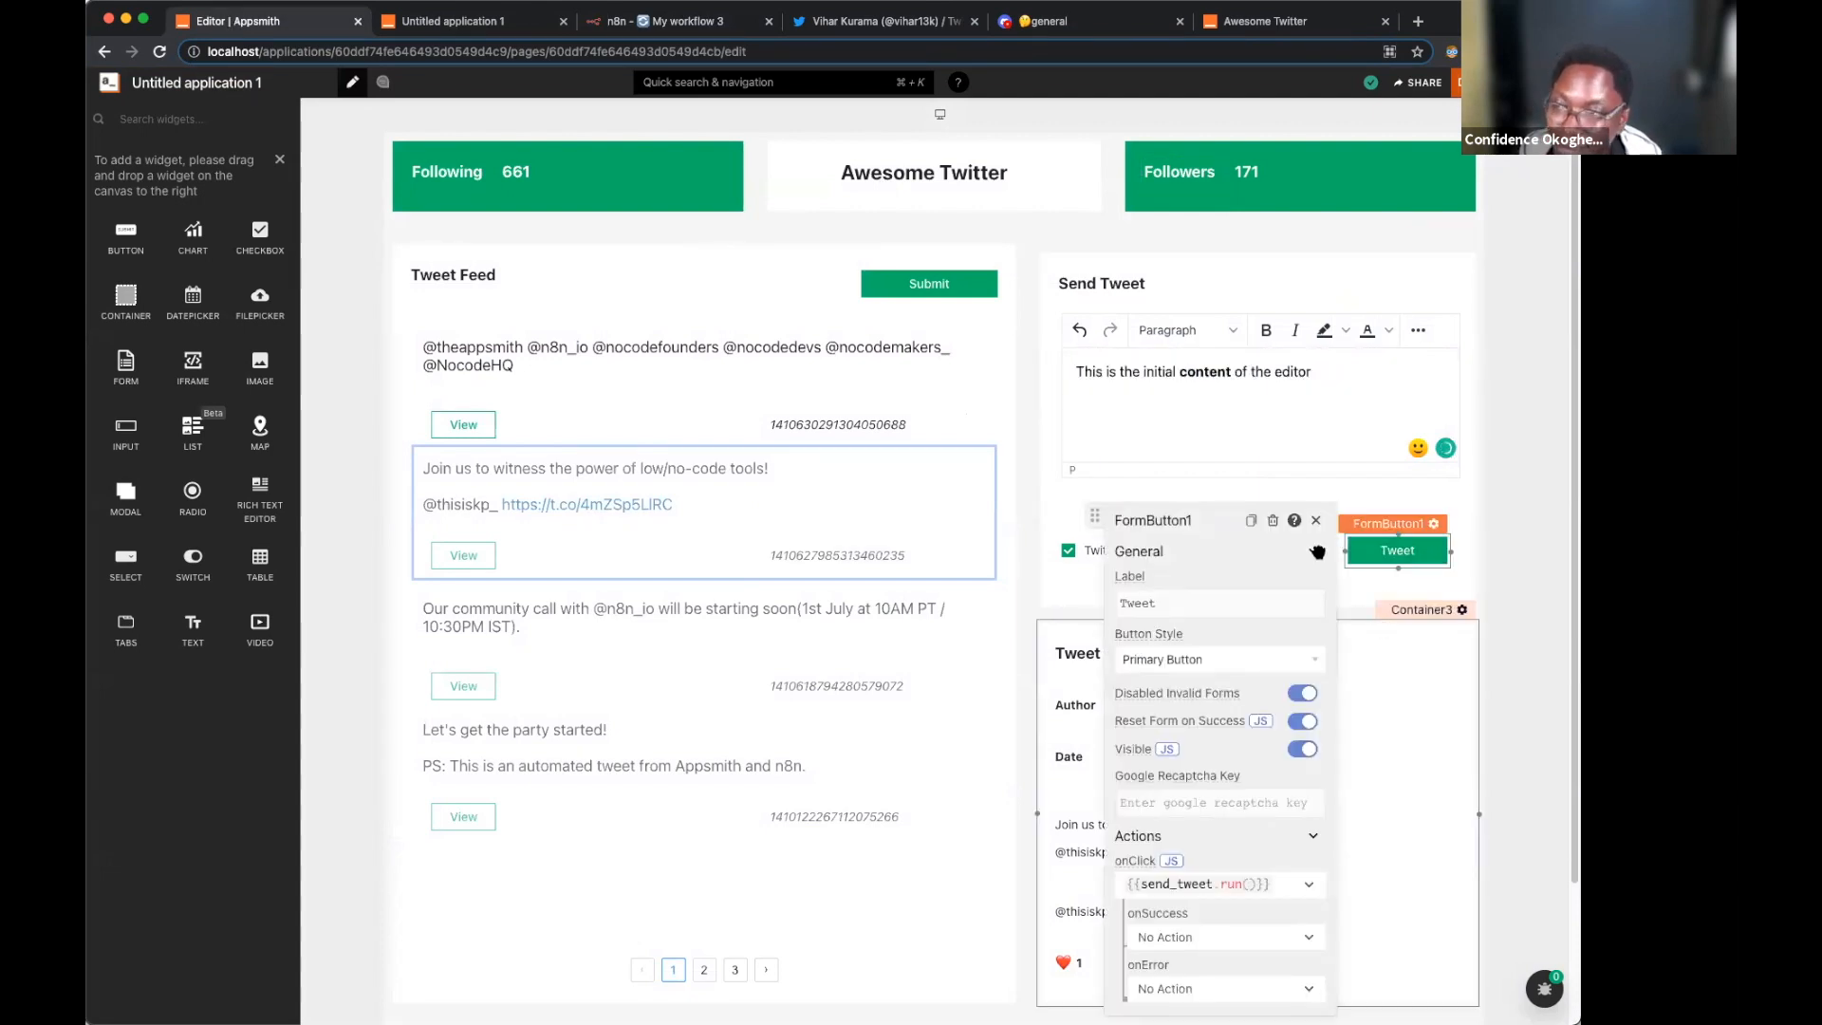
left_click(648, 22)
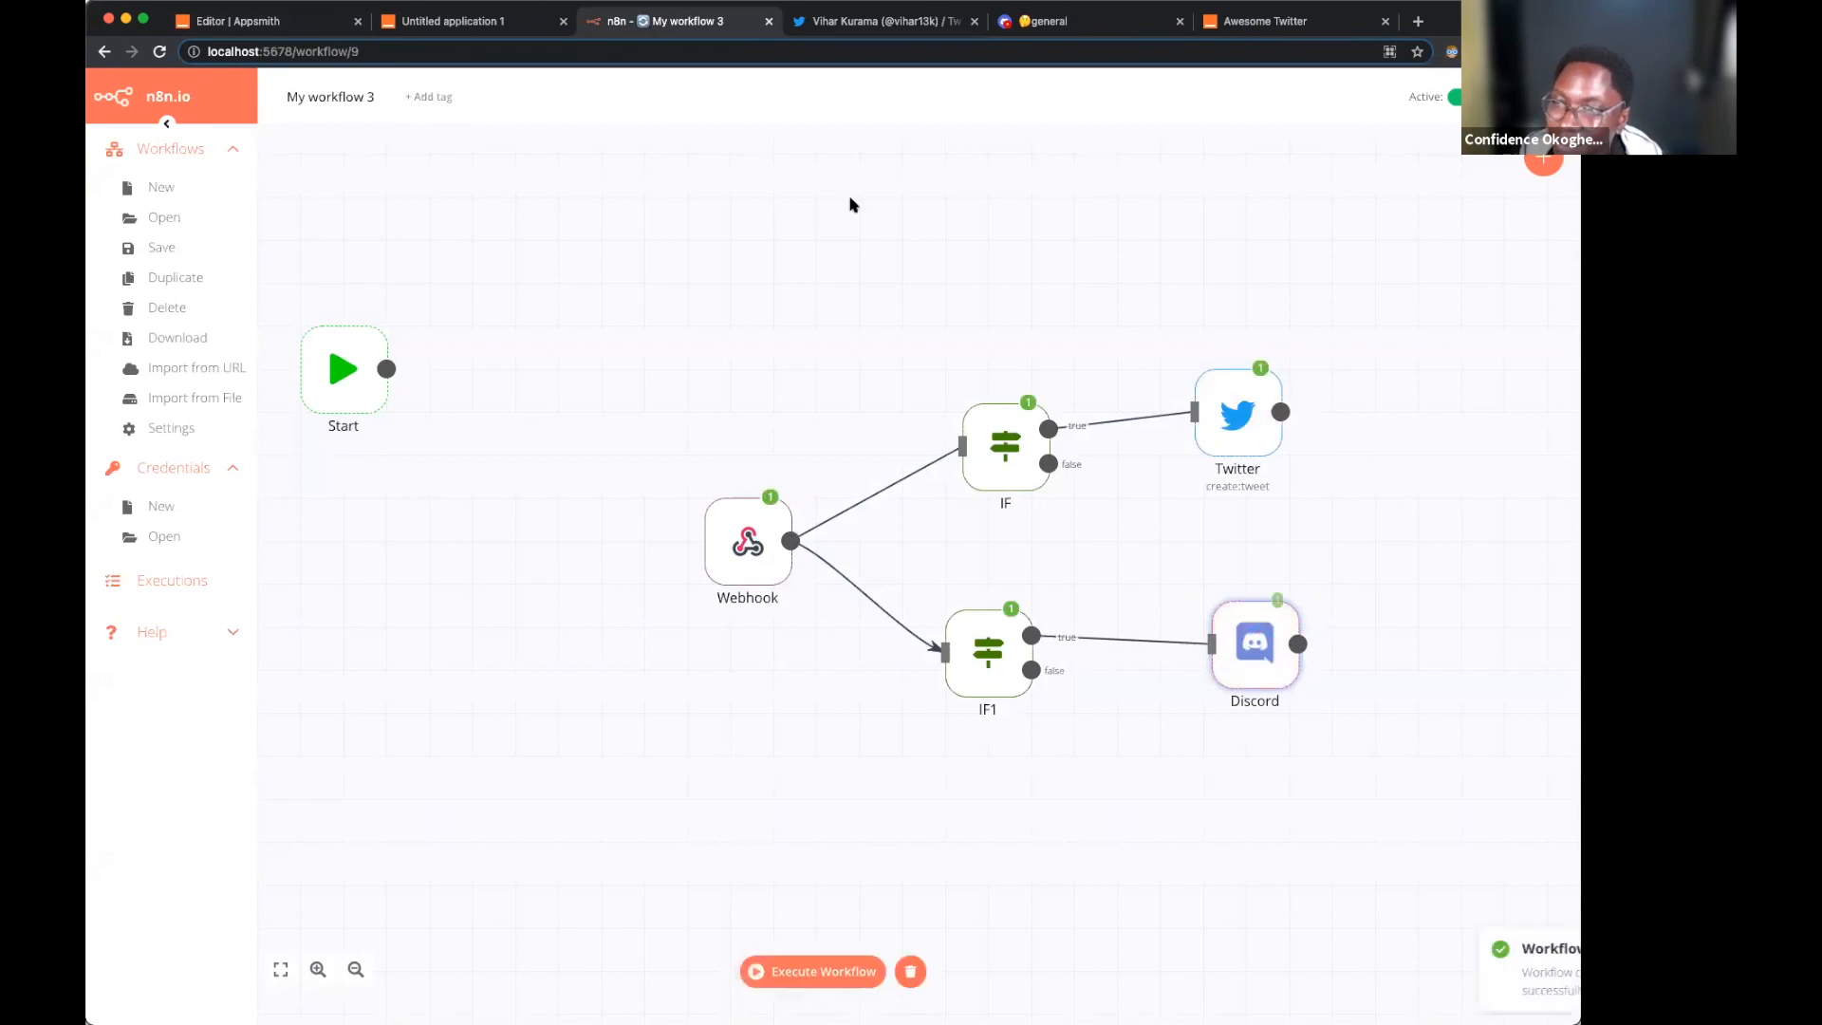
Confirm the thank-you post on the reloaded Twitter profile and Discord #general, then return to the app.
left_click(868, 23)
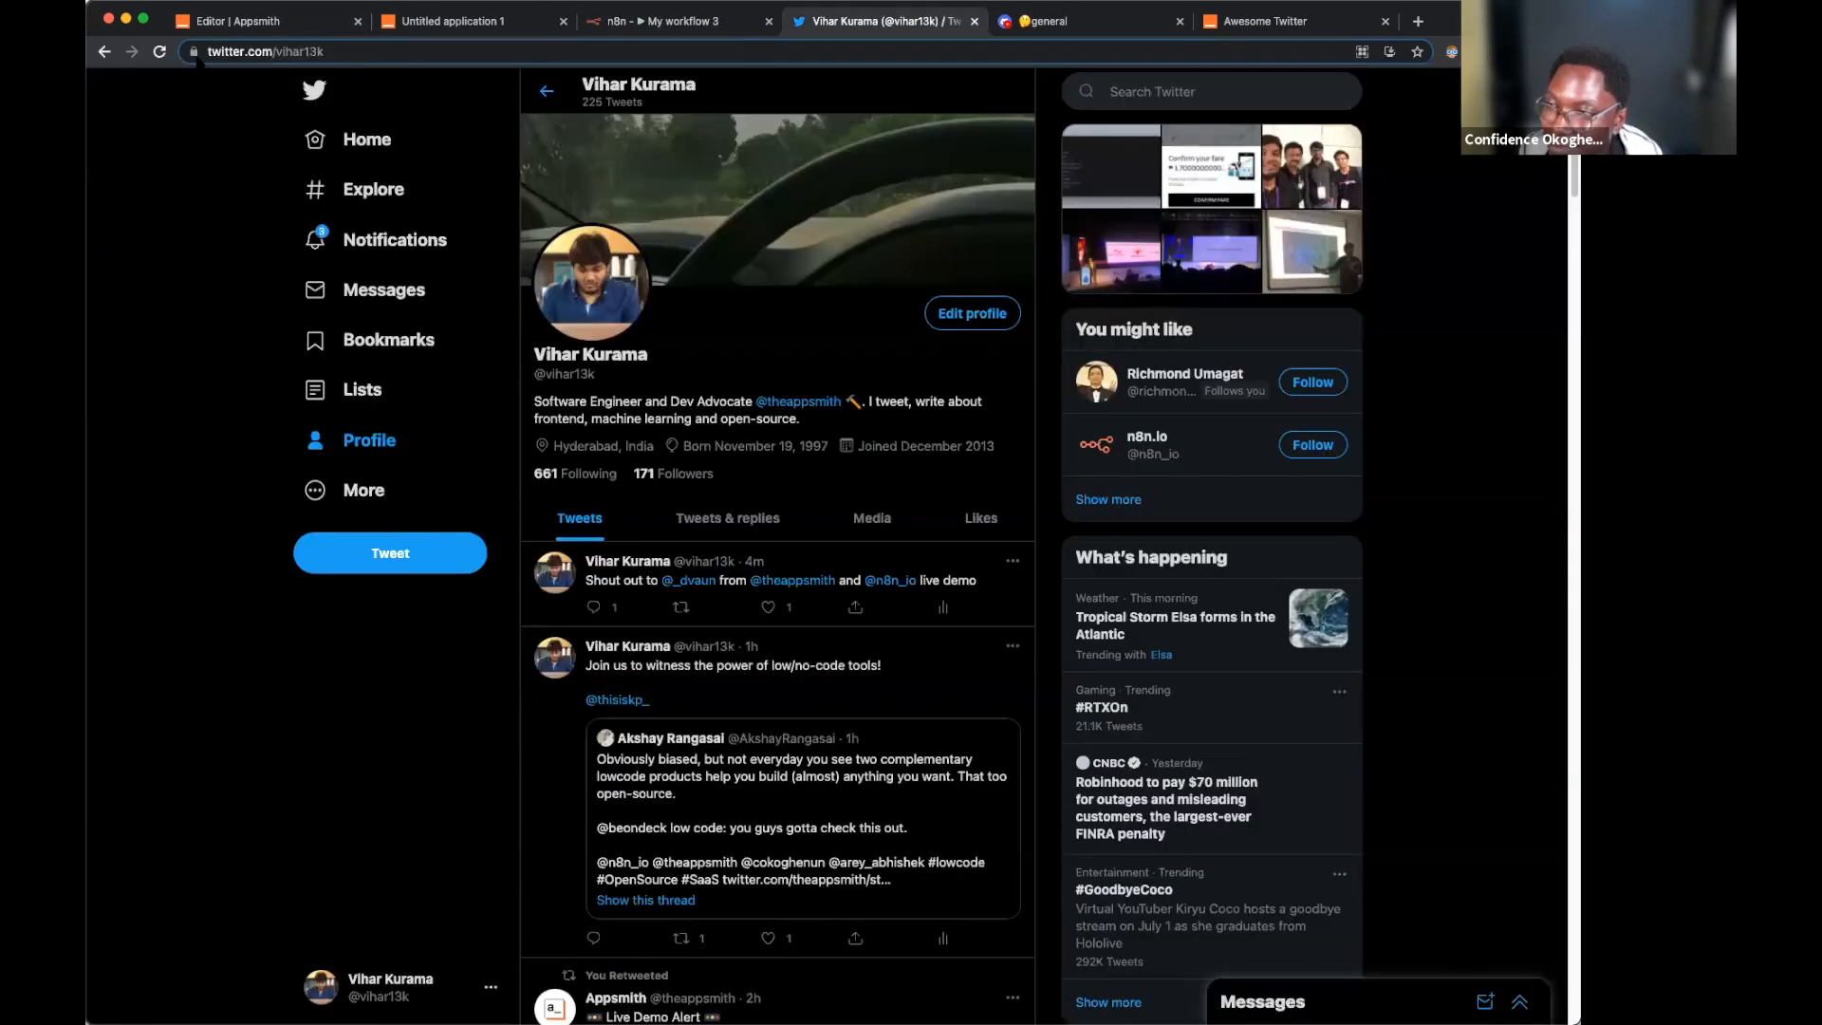
left_click(160, 53)
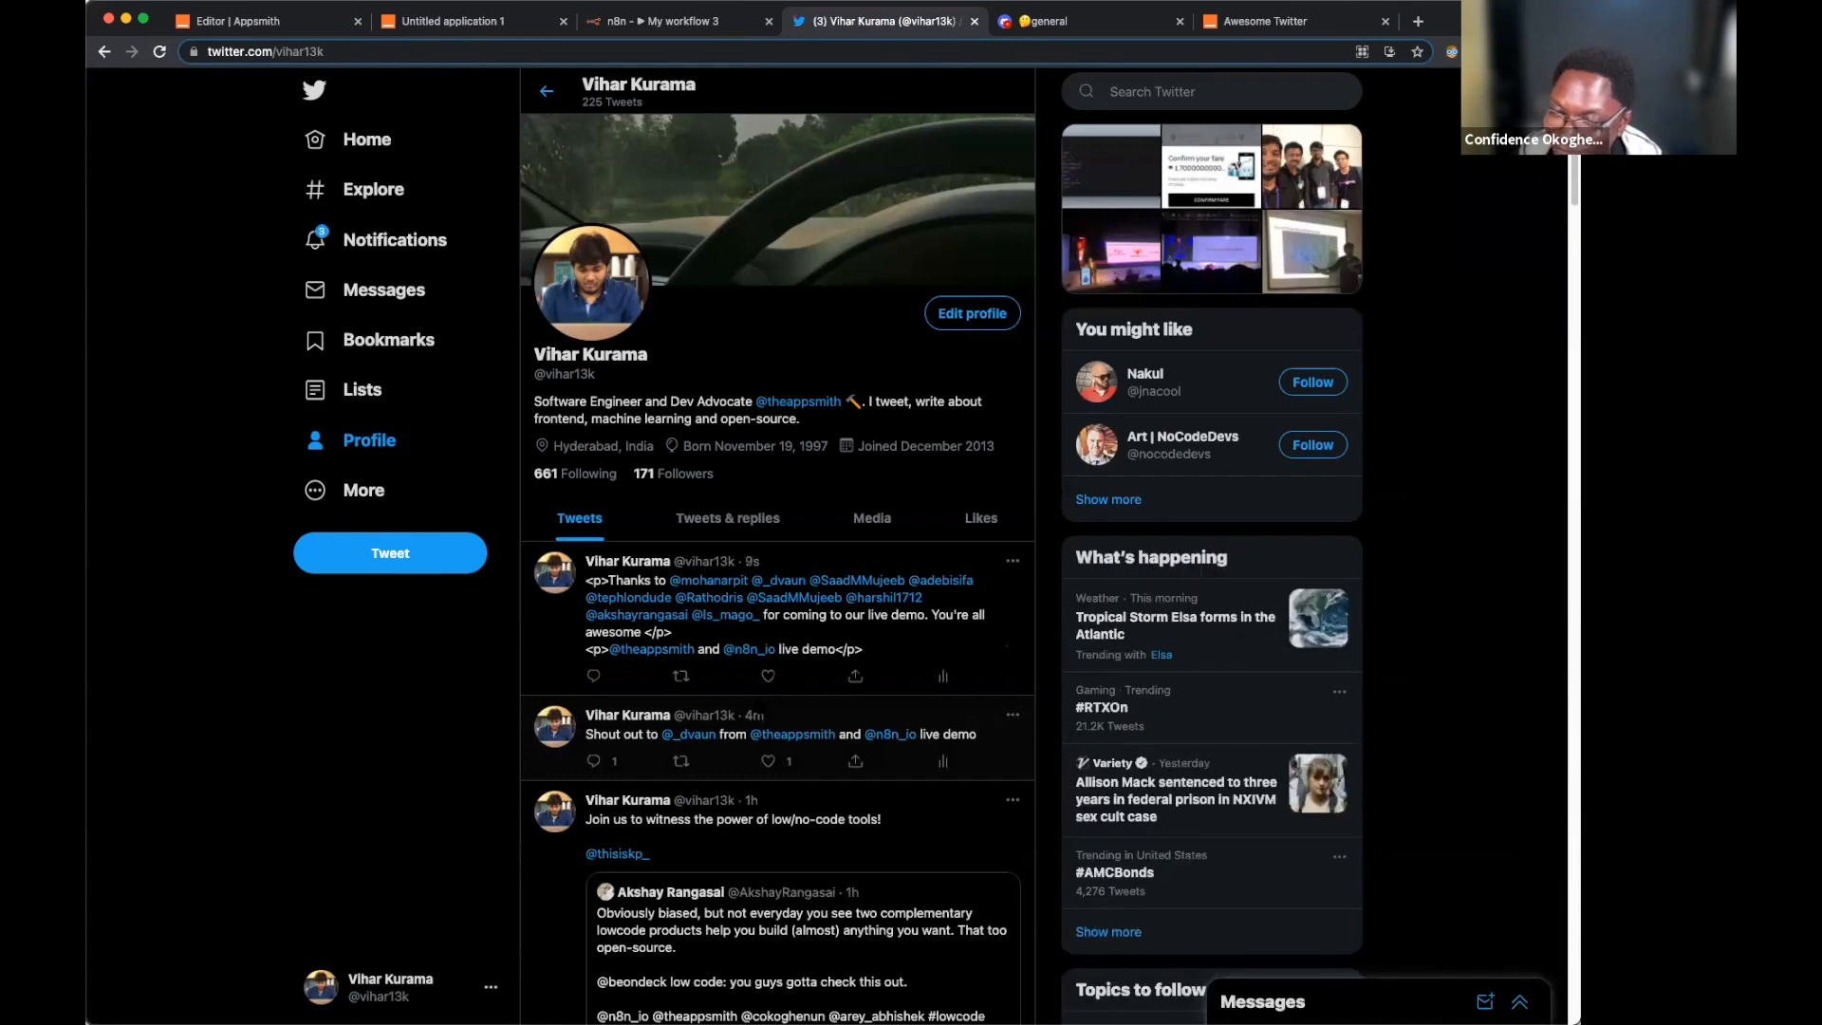
left_click(1036, 20)
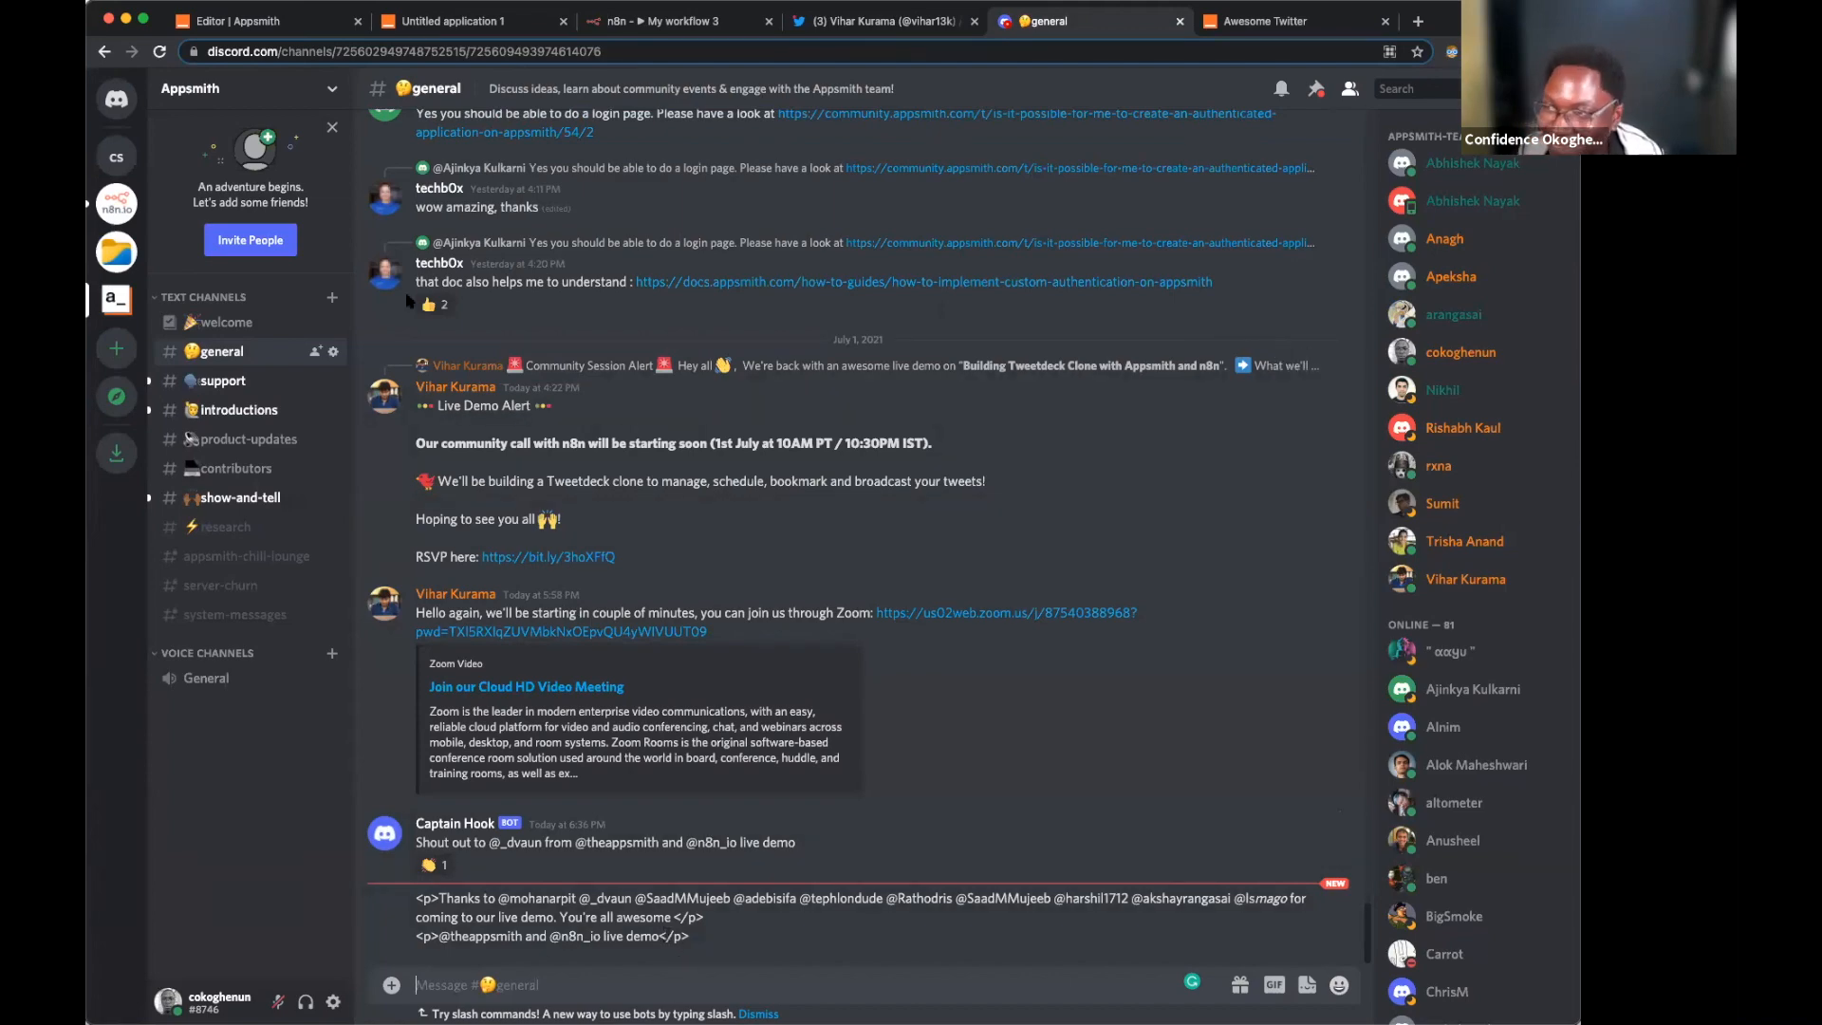
left_click(443, 23)
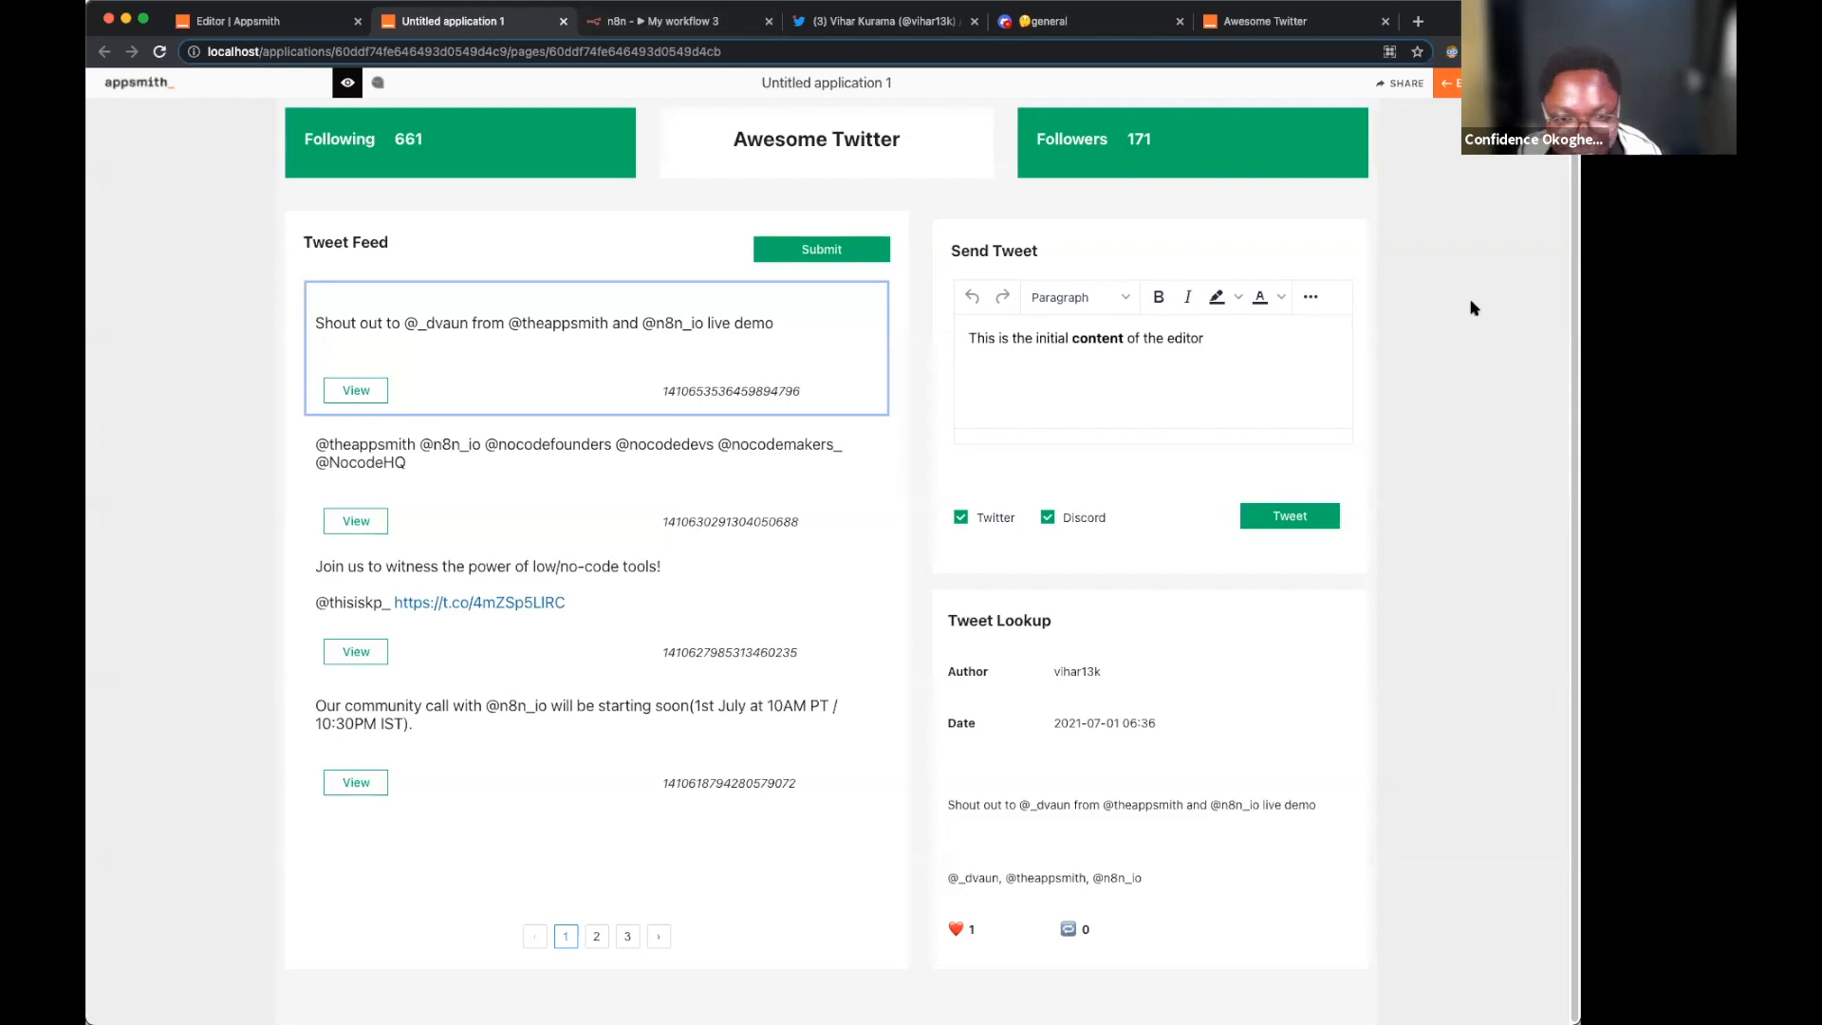